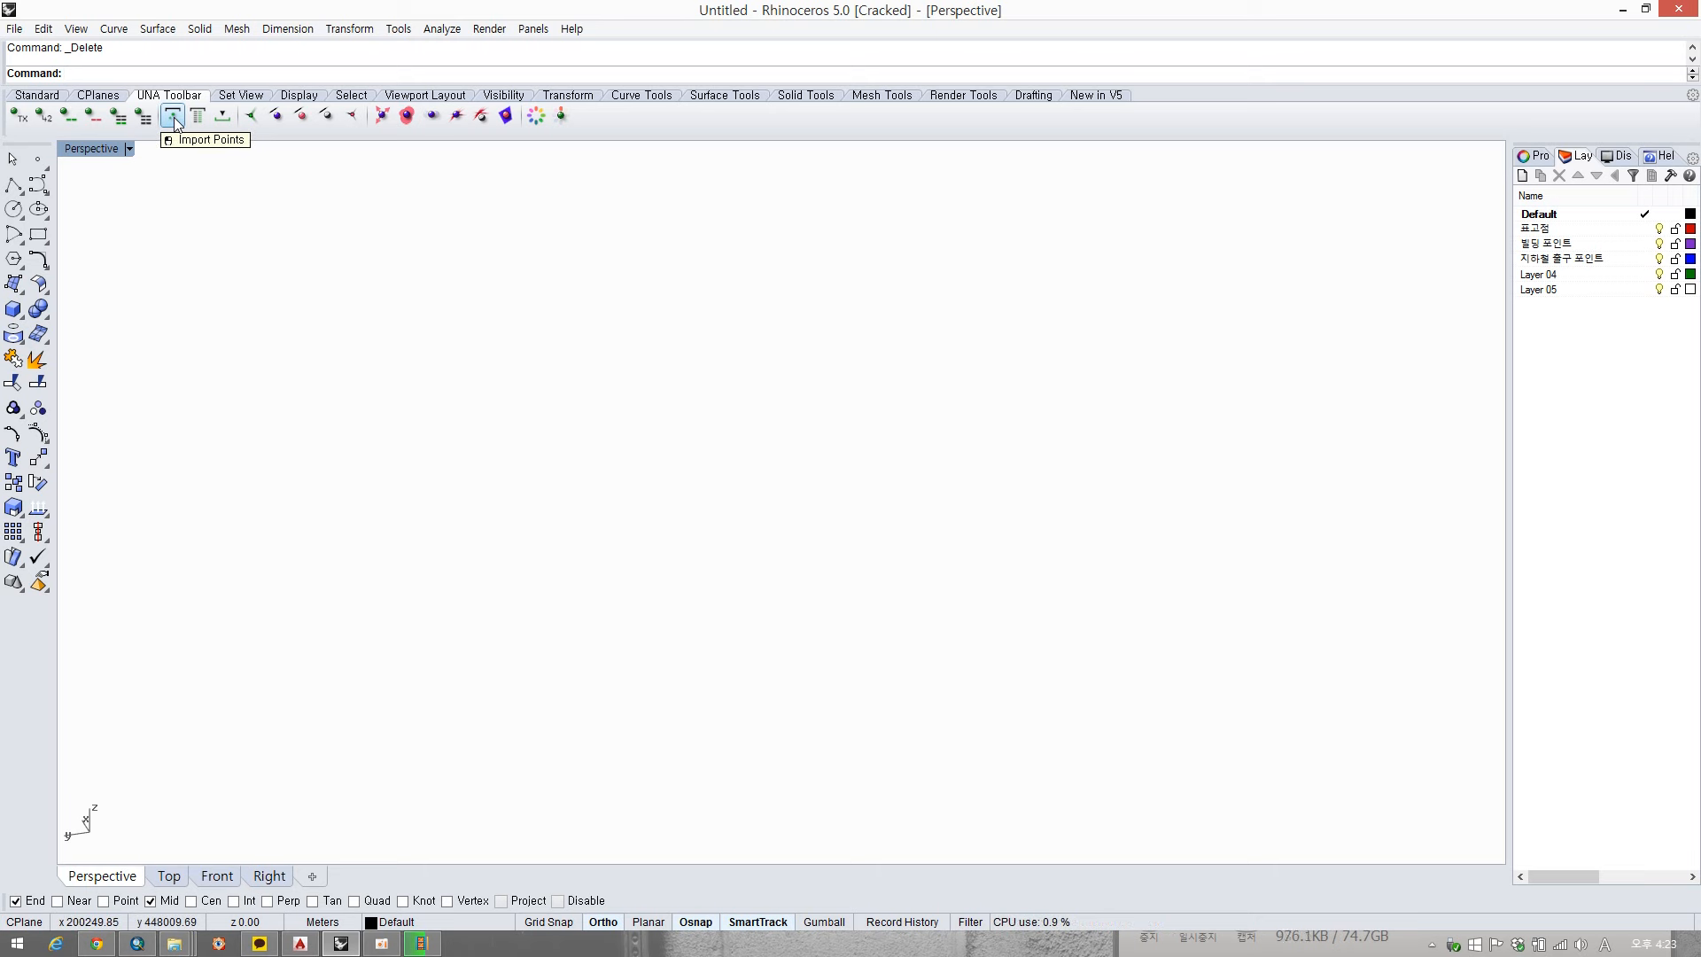
- Start a UNA points import and choose the file 표고점 .tsv from the desktop folder 2015 Summer, Digital media, 동영상 튜토리얼, 용산구 test
{"action": "left_click", "coordinate": [174, 117]}
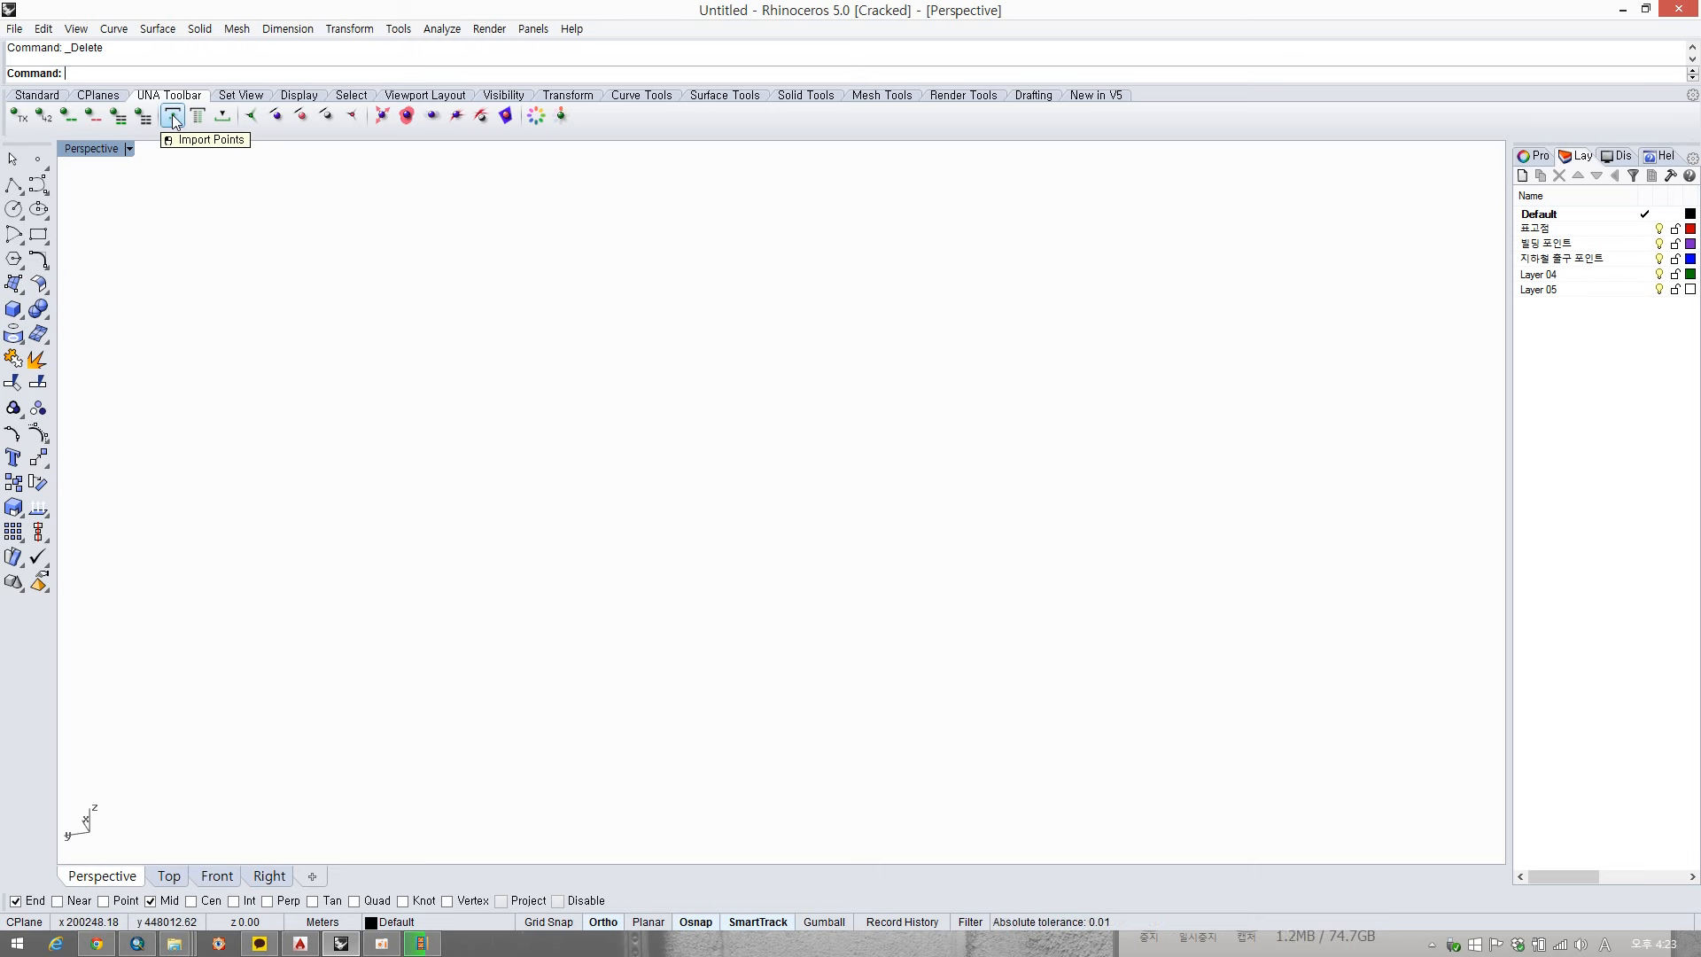
{"action": "left_click", "coordinate": [174, 118]}
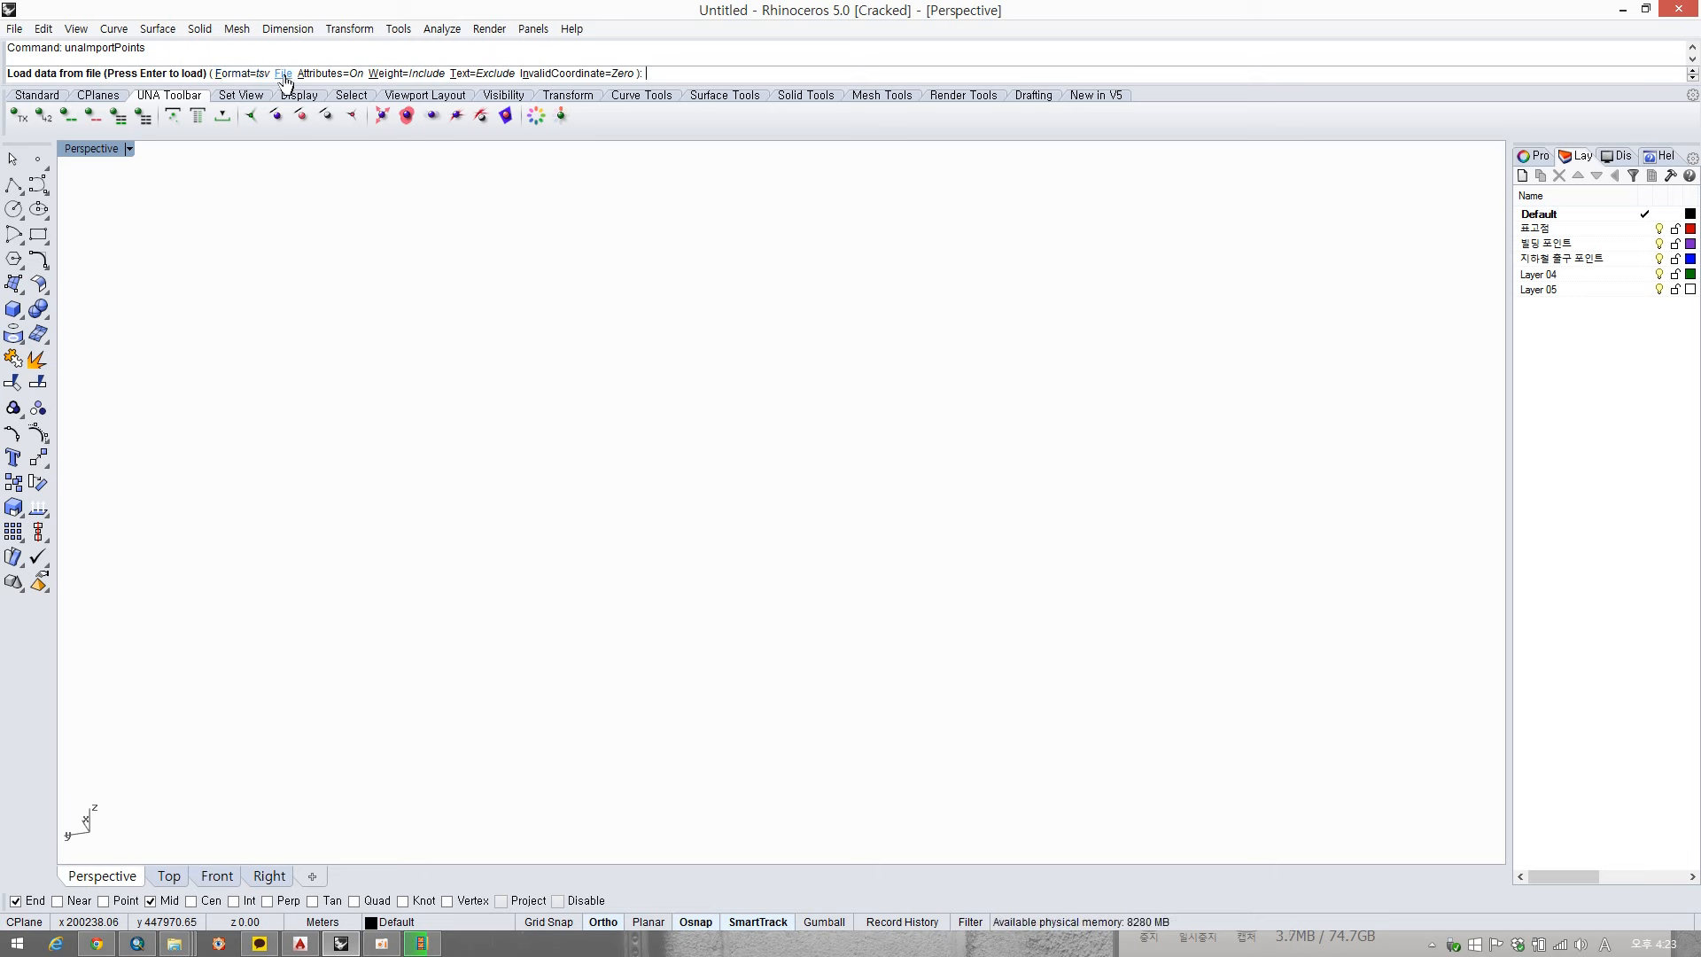
{"action": "left_click", "coordinate": [284, 74]}
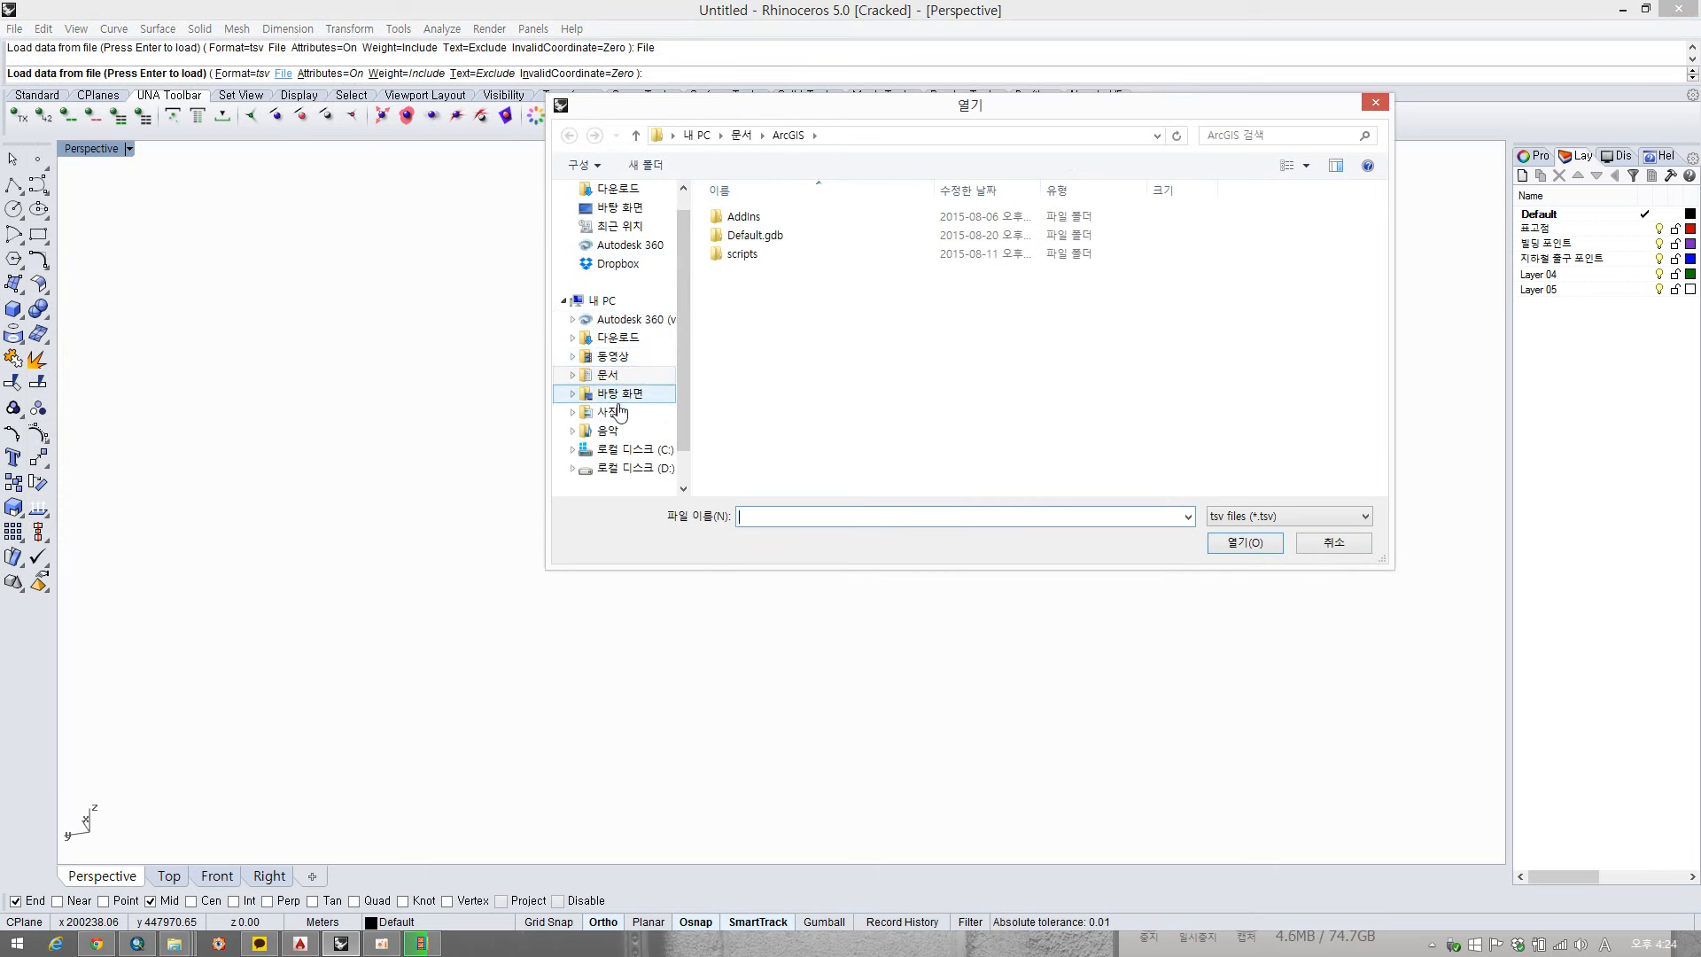
{"action": "left_click_drag", "start_coordinate": [681, 352], "coordinate": [681, 368]}
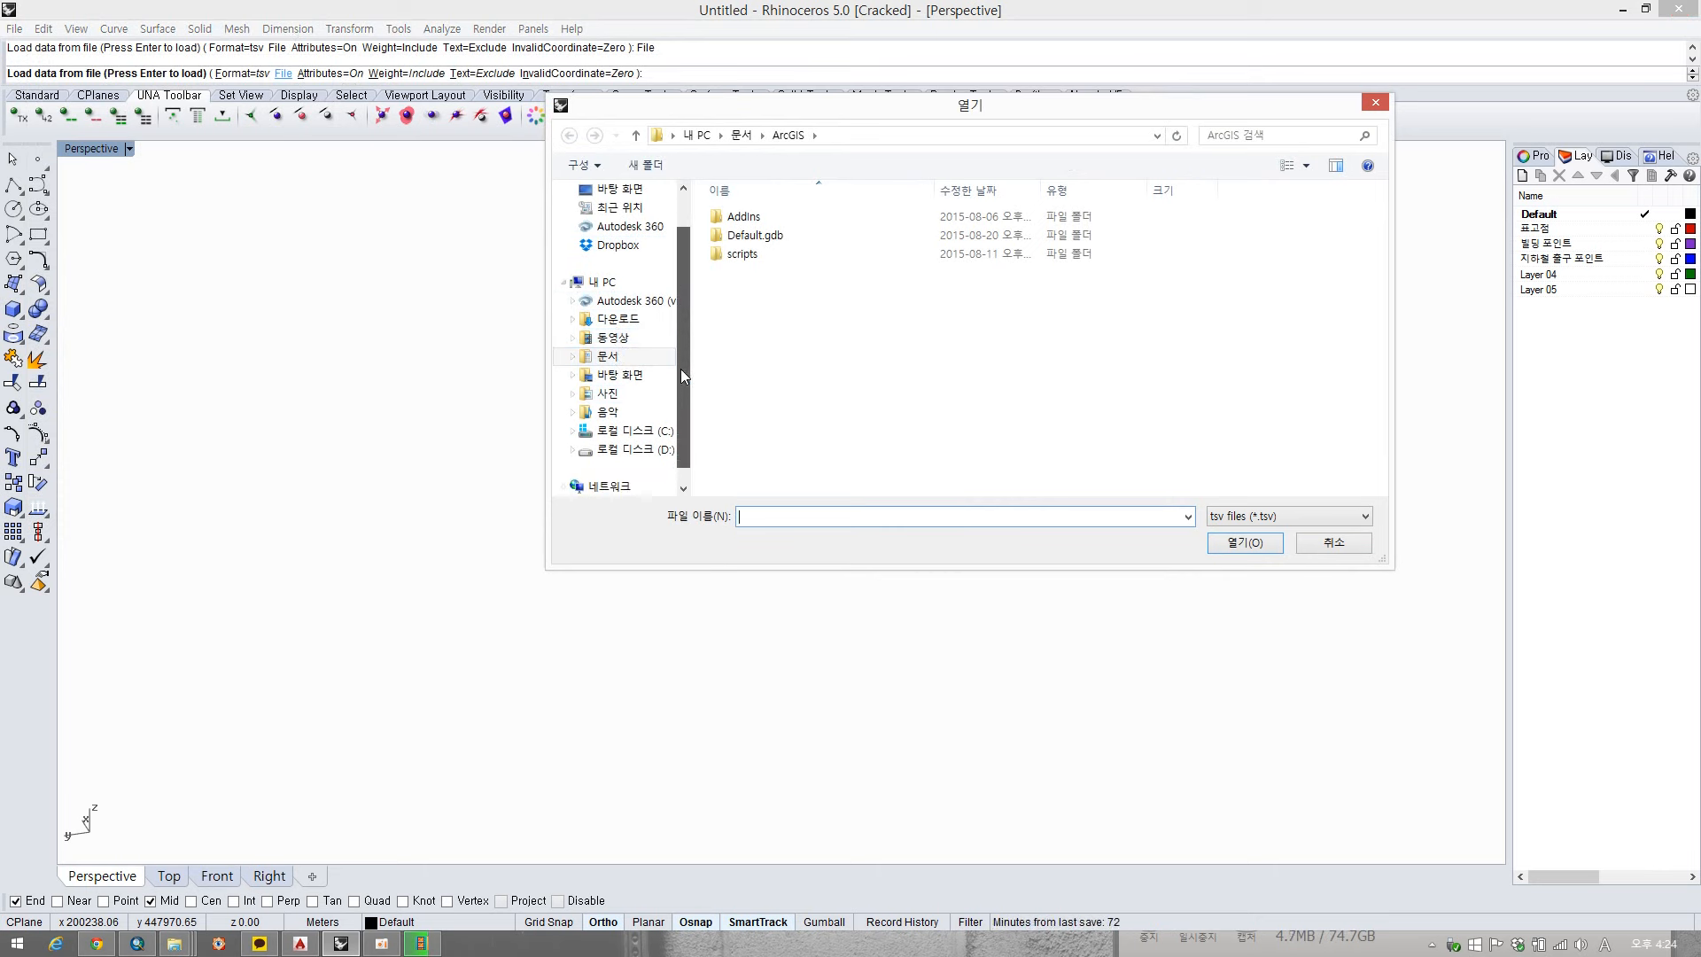
{"action": "left_click", "coordinate": [606, 357]}
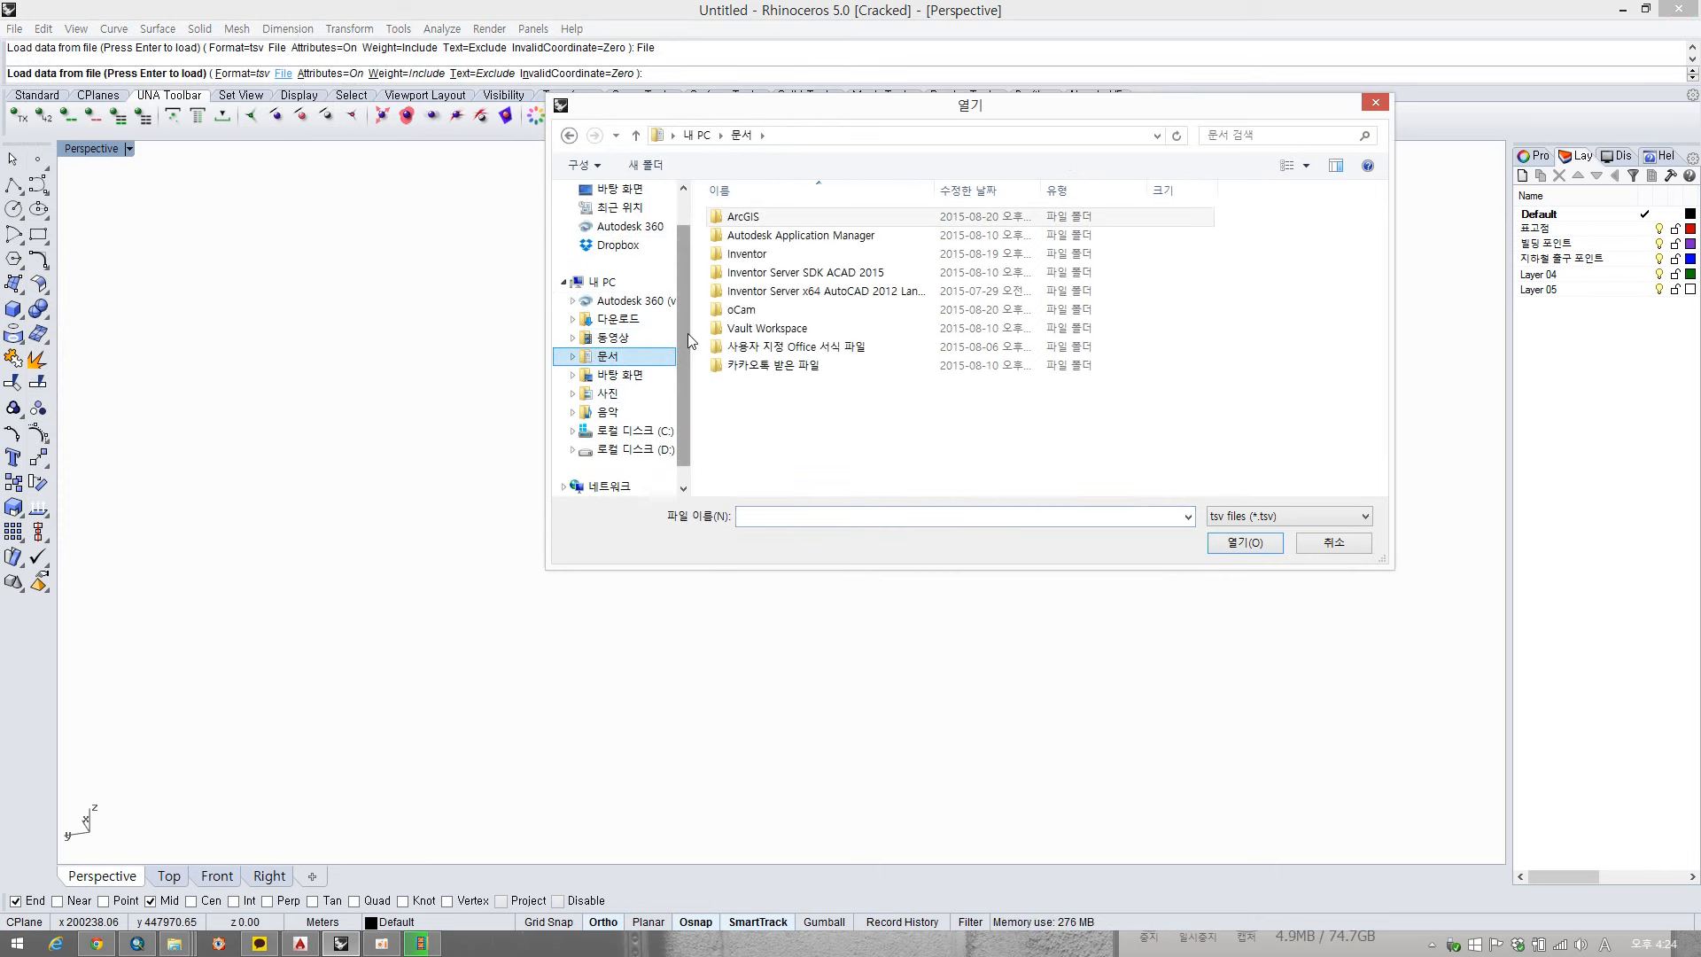
{"action": "left_click", "coordinate": [624, 449]}
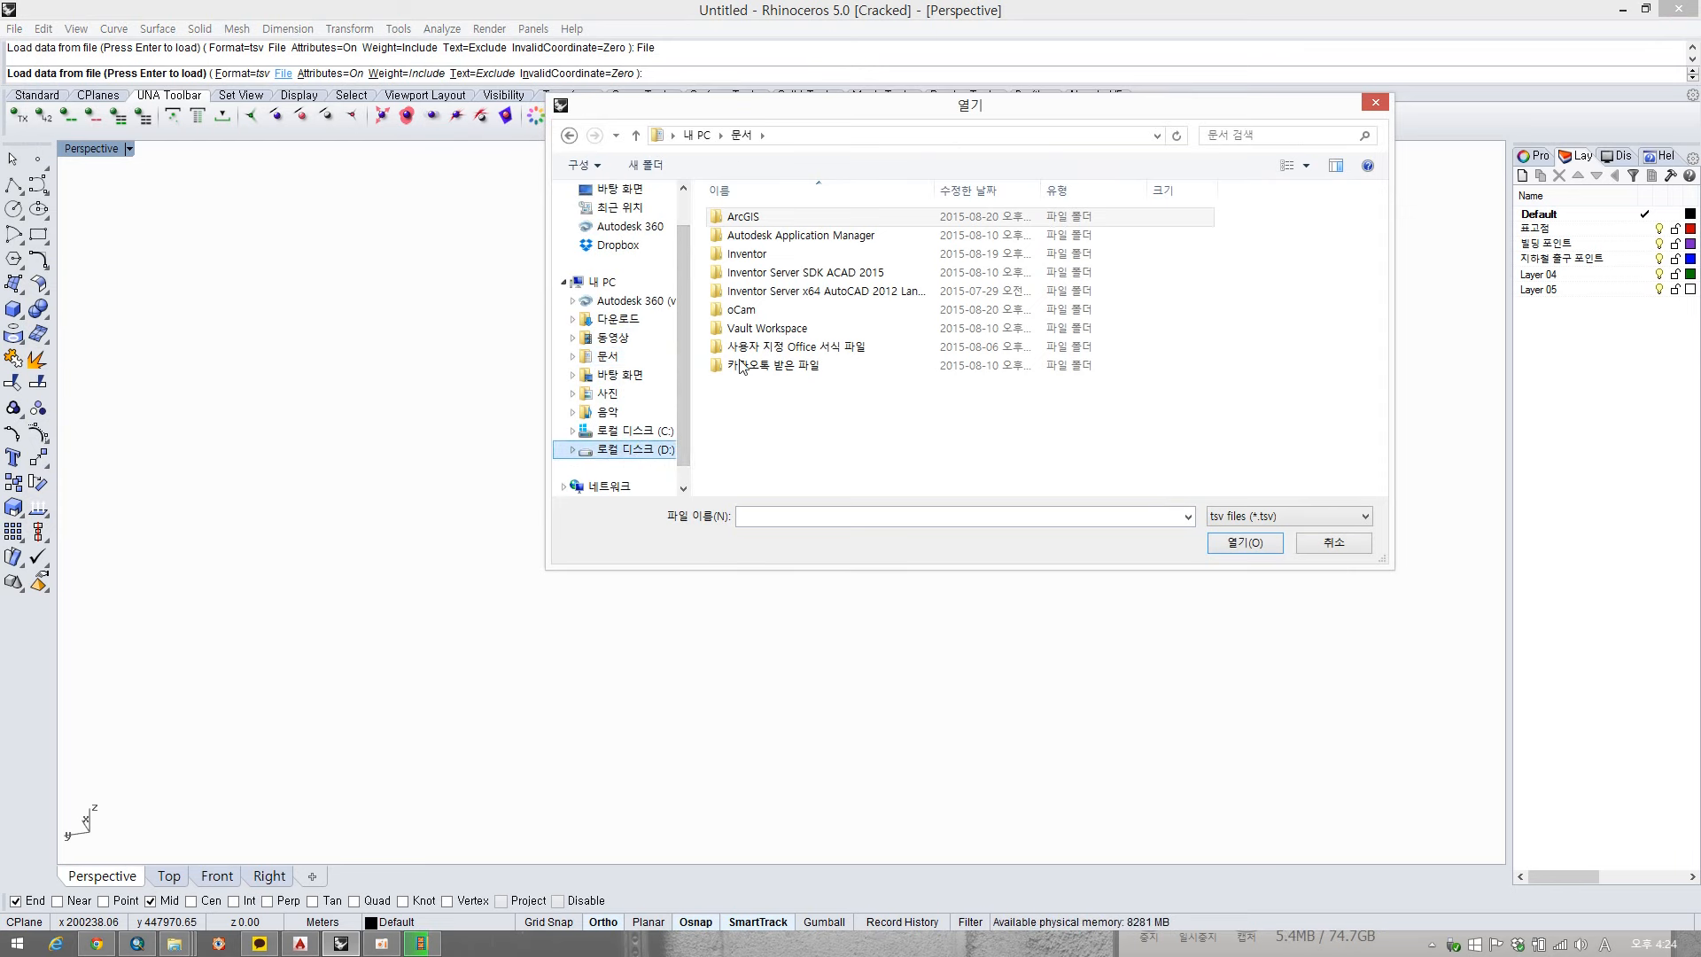
{"action": "left_click", "coordinate": [620, 375]}
{"action": "double_click", "coordinate": [769, 218]}
{"action": "double_click", "coordinate": [797, 220]}
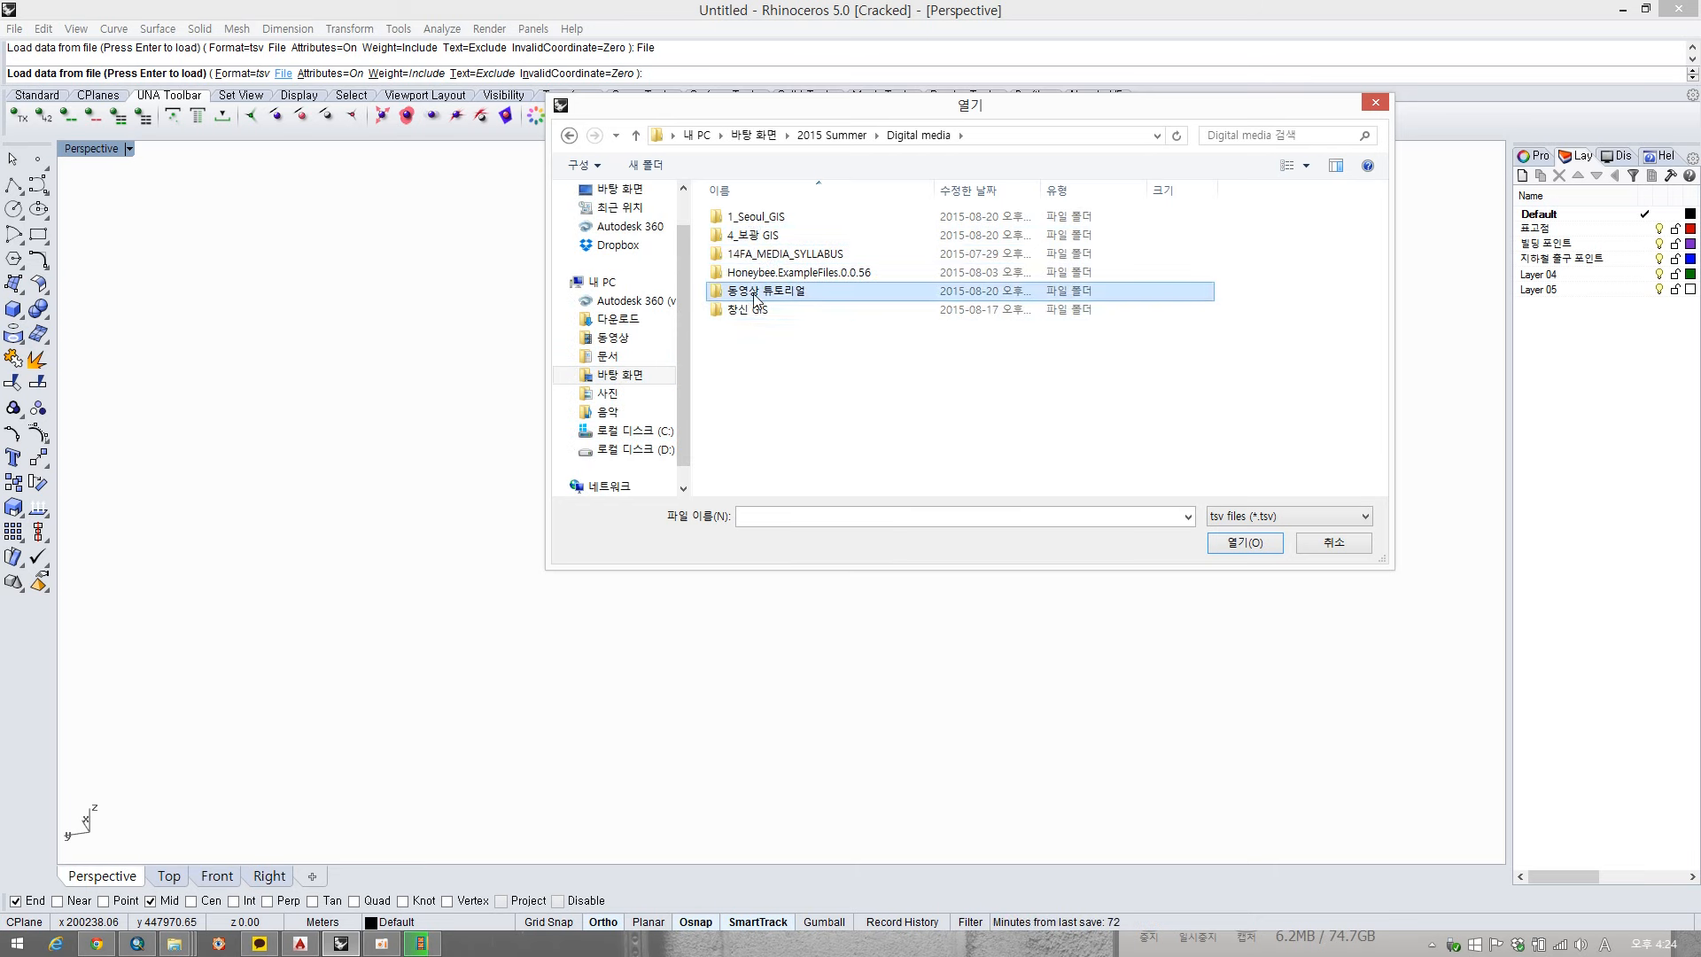
{"action": "double_click", "coordinate": [756, 292]}
{"action": "double_click", "coordinate": [759, 218]}
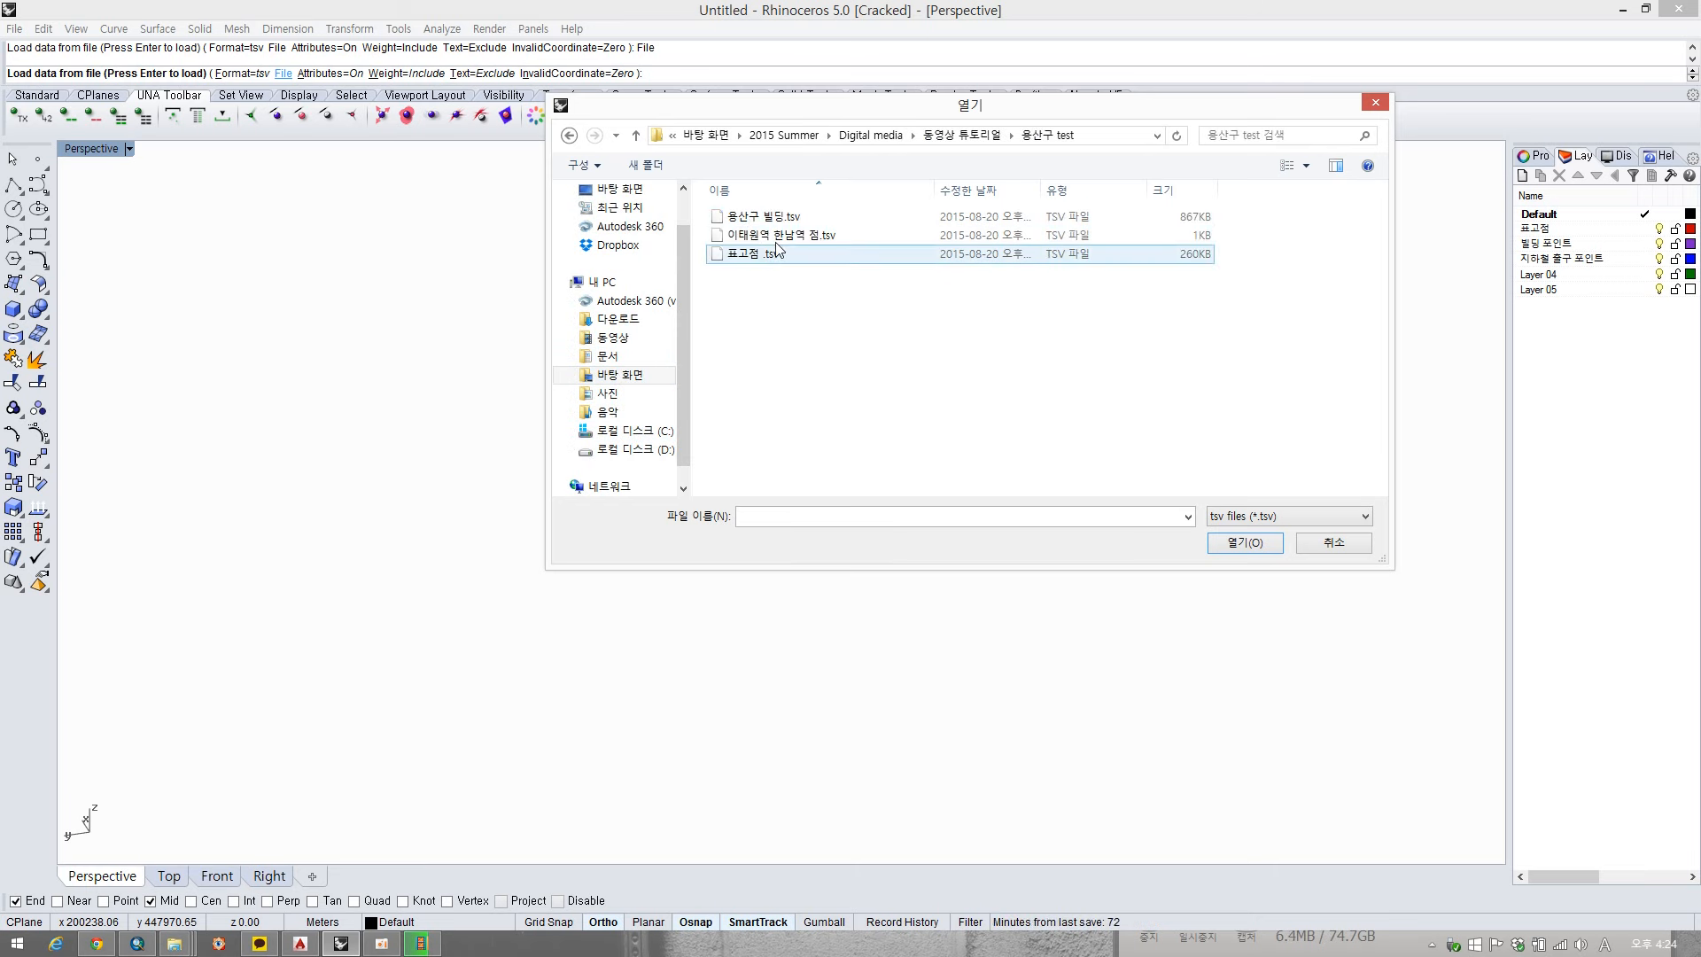
{"action": "left_click", "coordinate": [779, 254]}
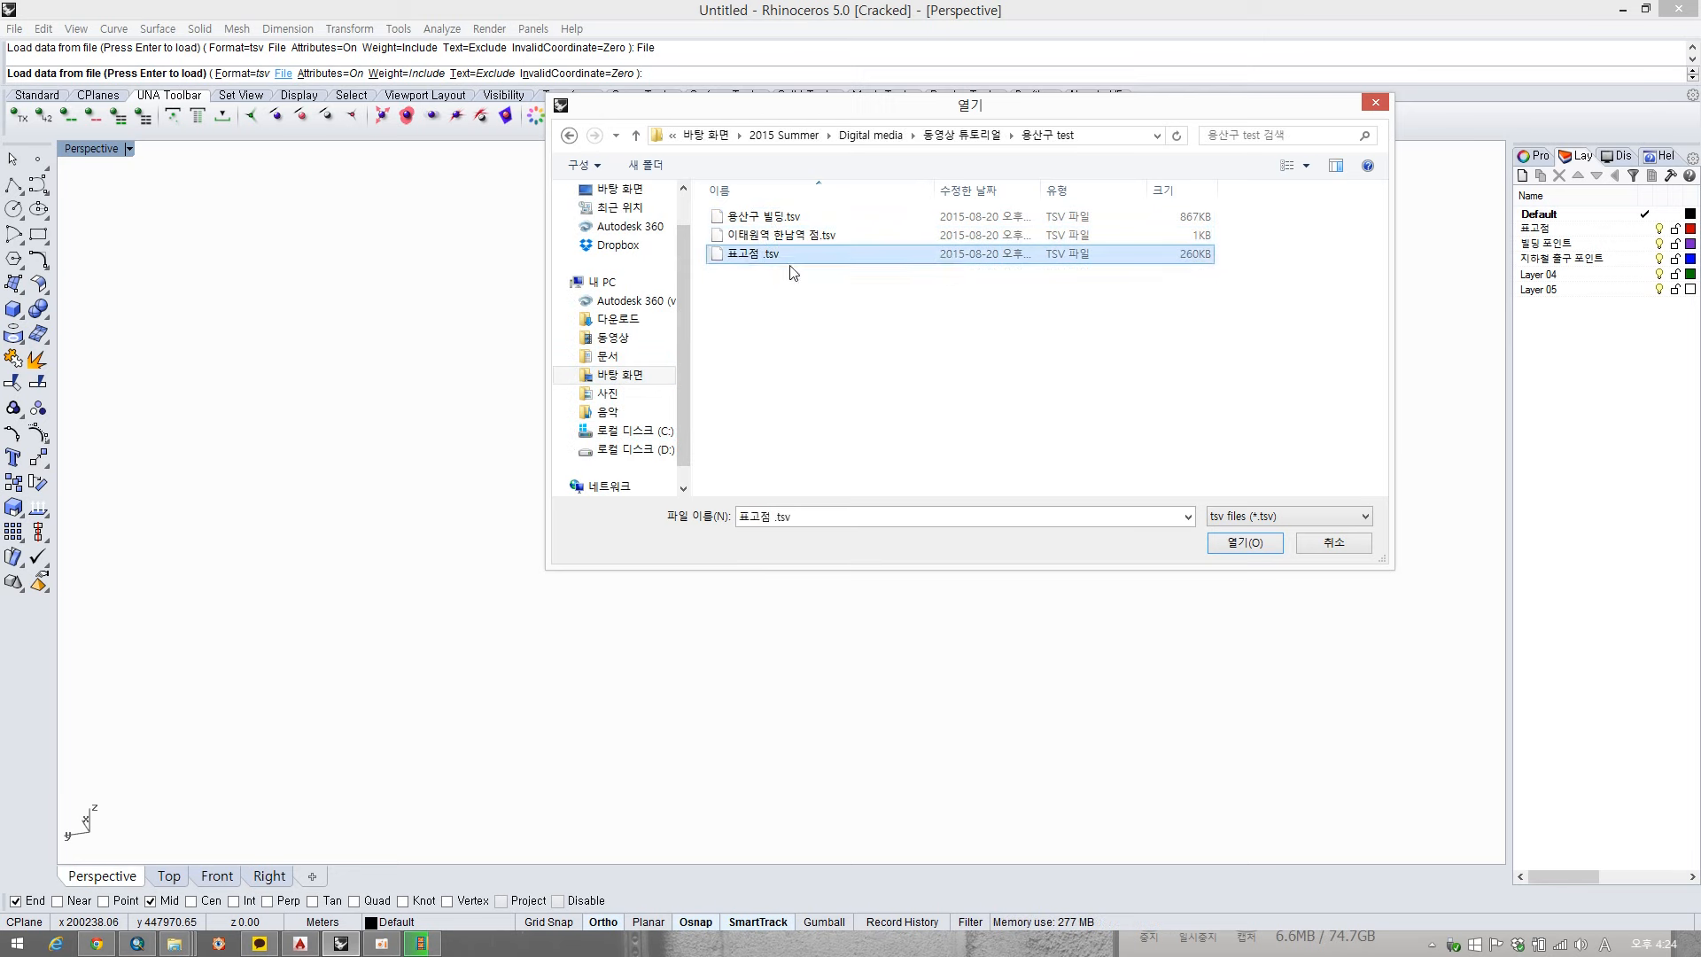
{"action": "left_click", "coordinate": [1240, 543]}
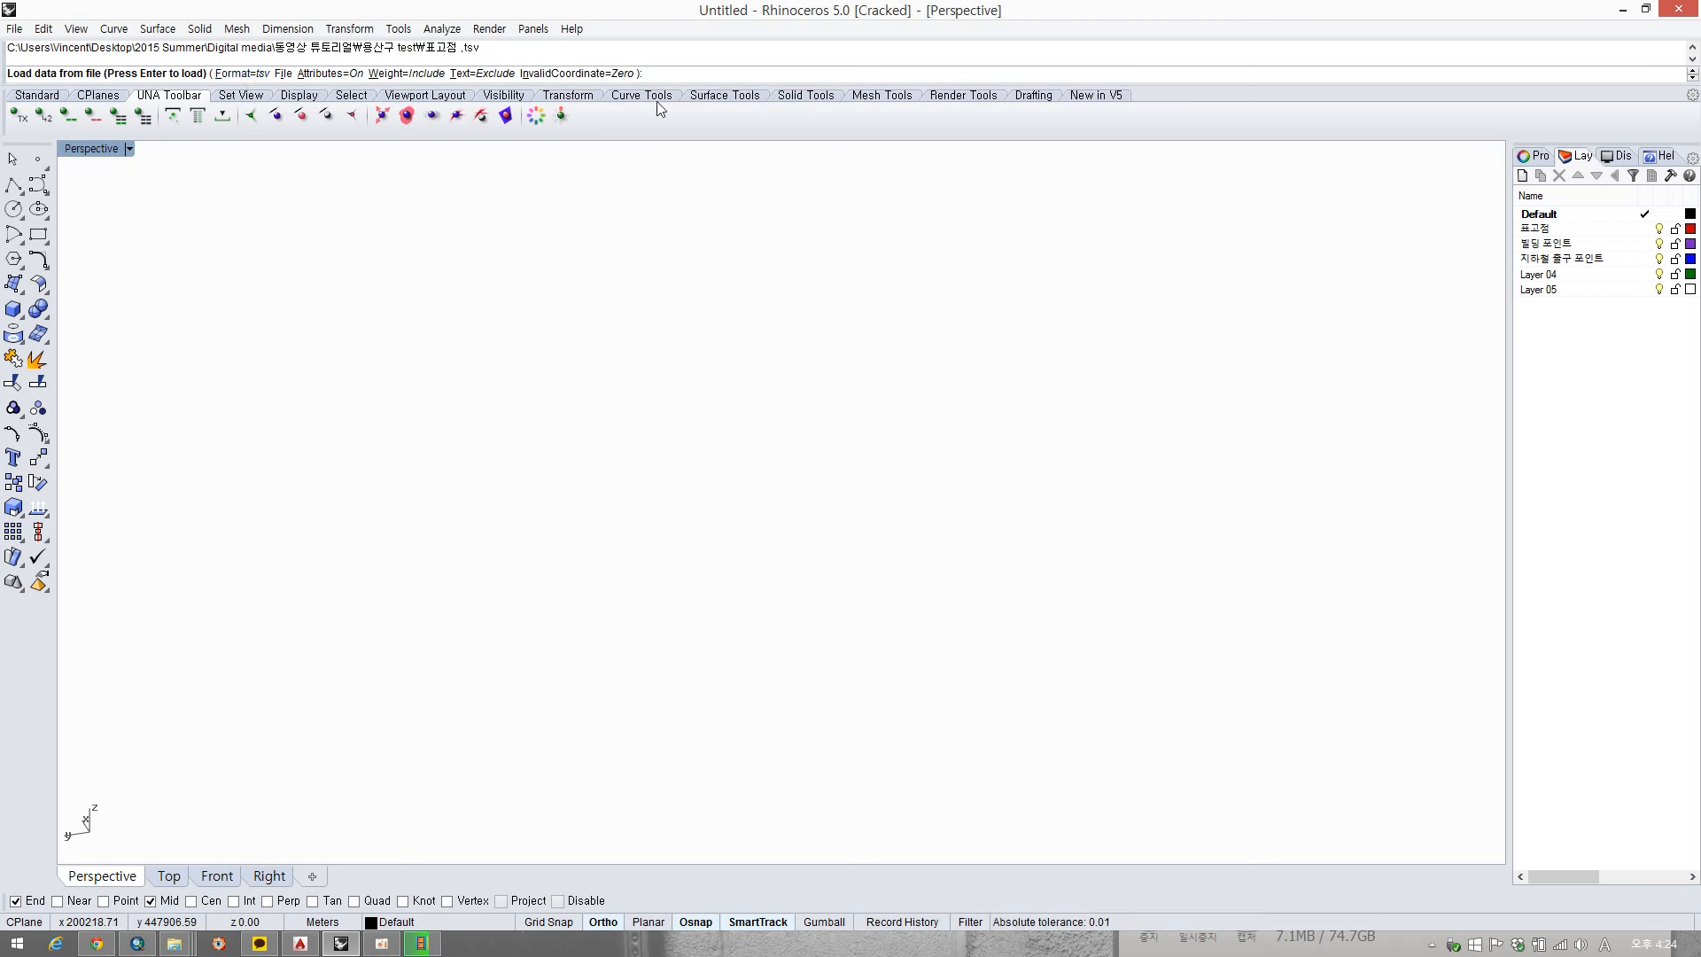
- Load the elevation point data with X mapped to X_cor and Y mapped to Y_cor, leaving Z and Layer at None
{"action": "key", "text": "Return"}
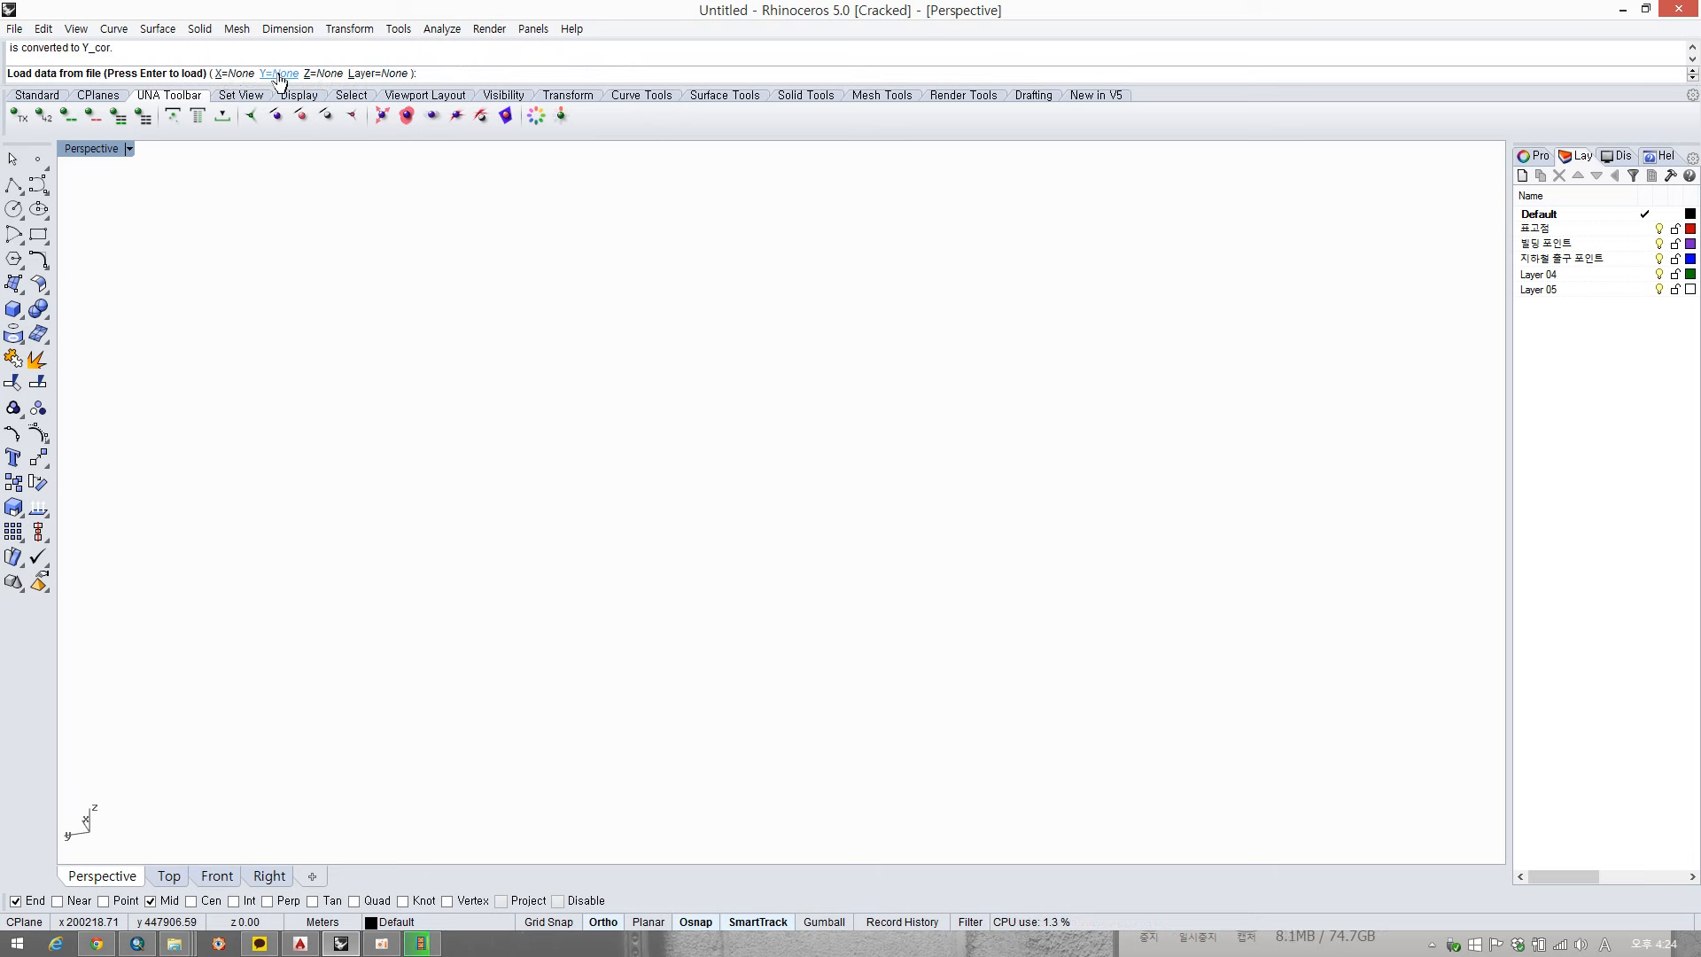
{"action": "left_click", "coordinate": [230, 74]}
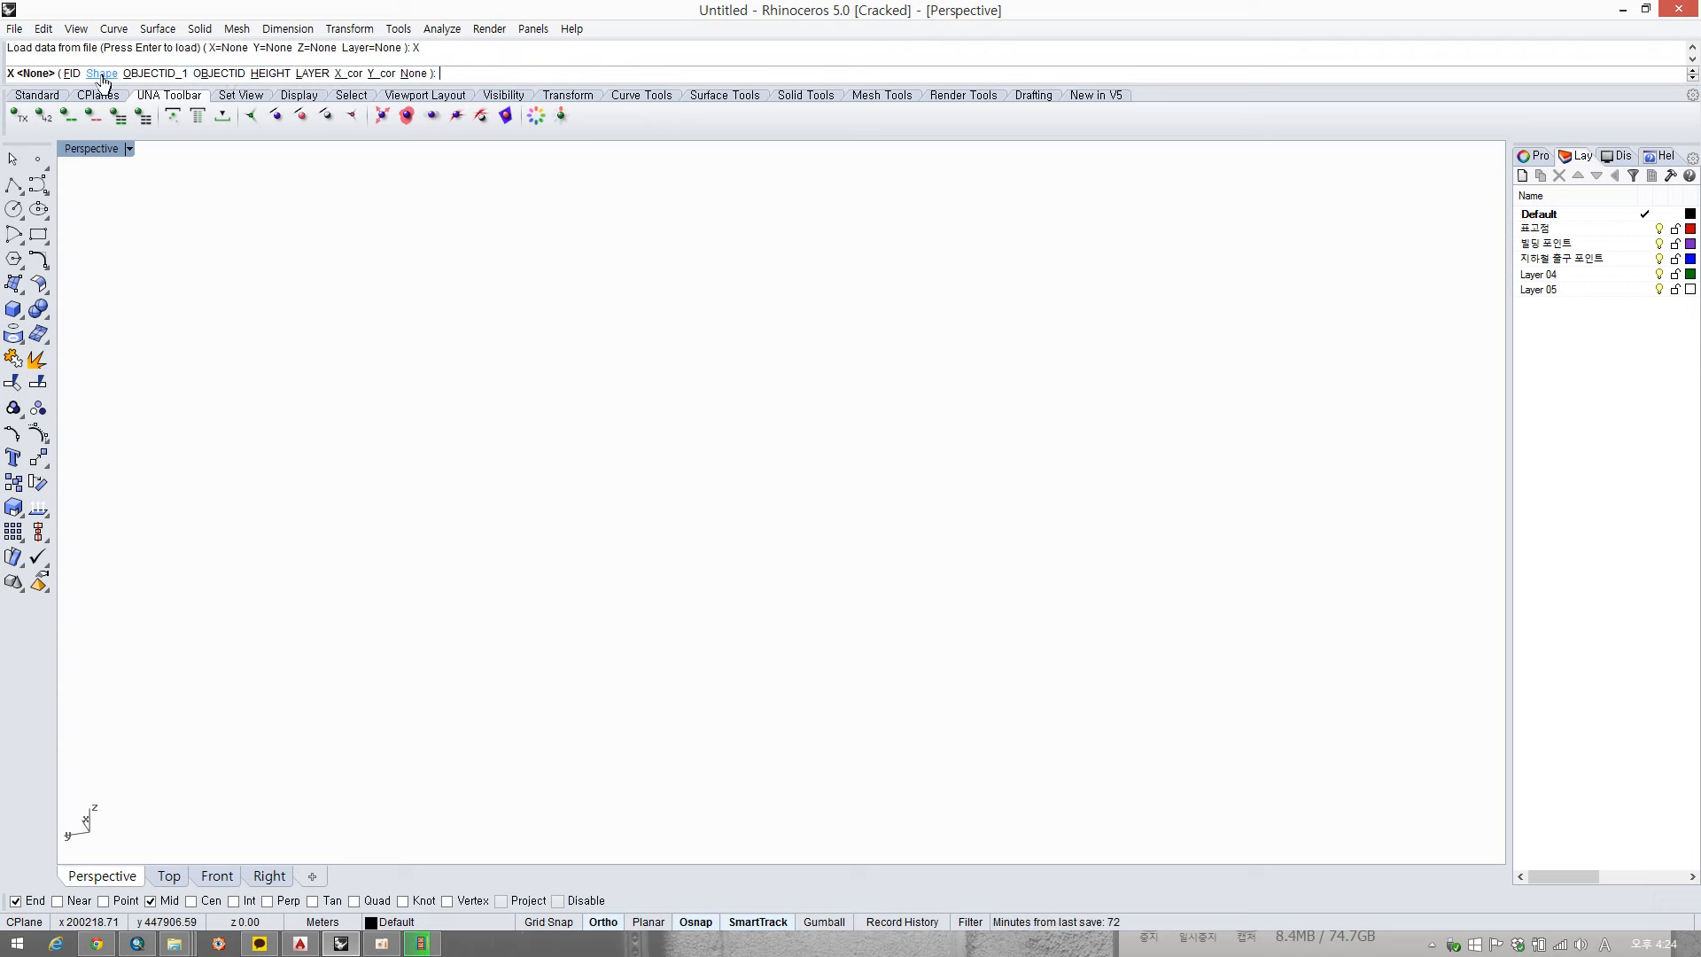
{"action": "left_click", "coordinate": [348, 75]}
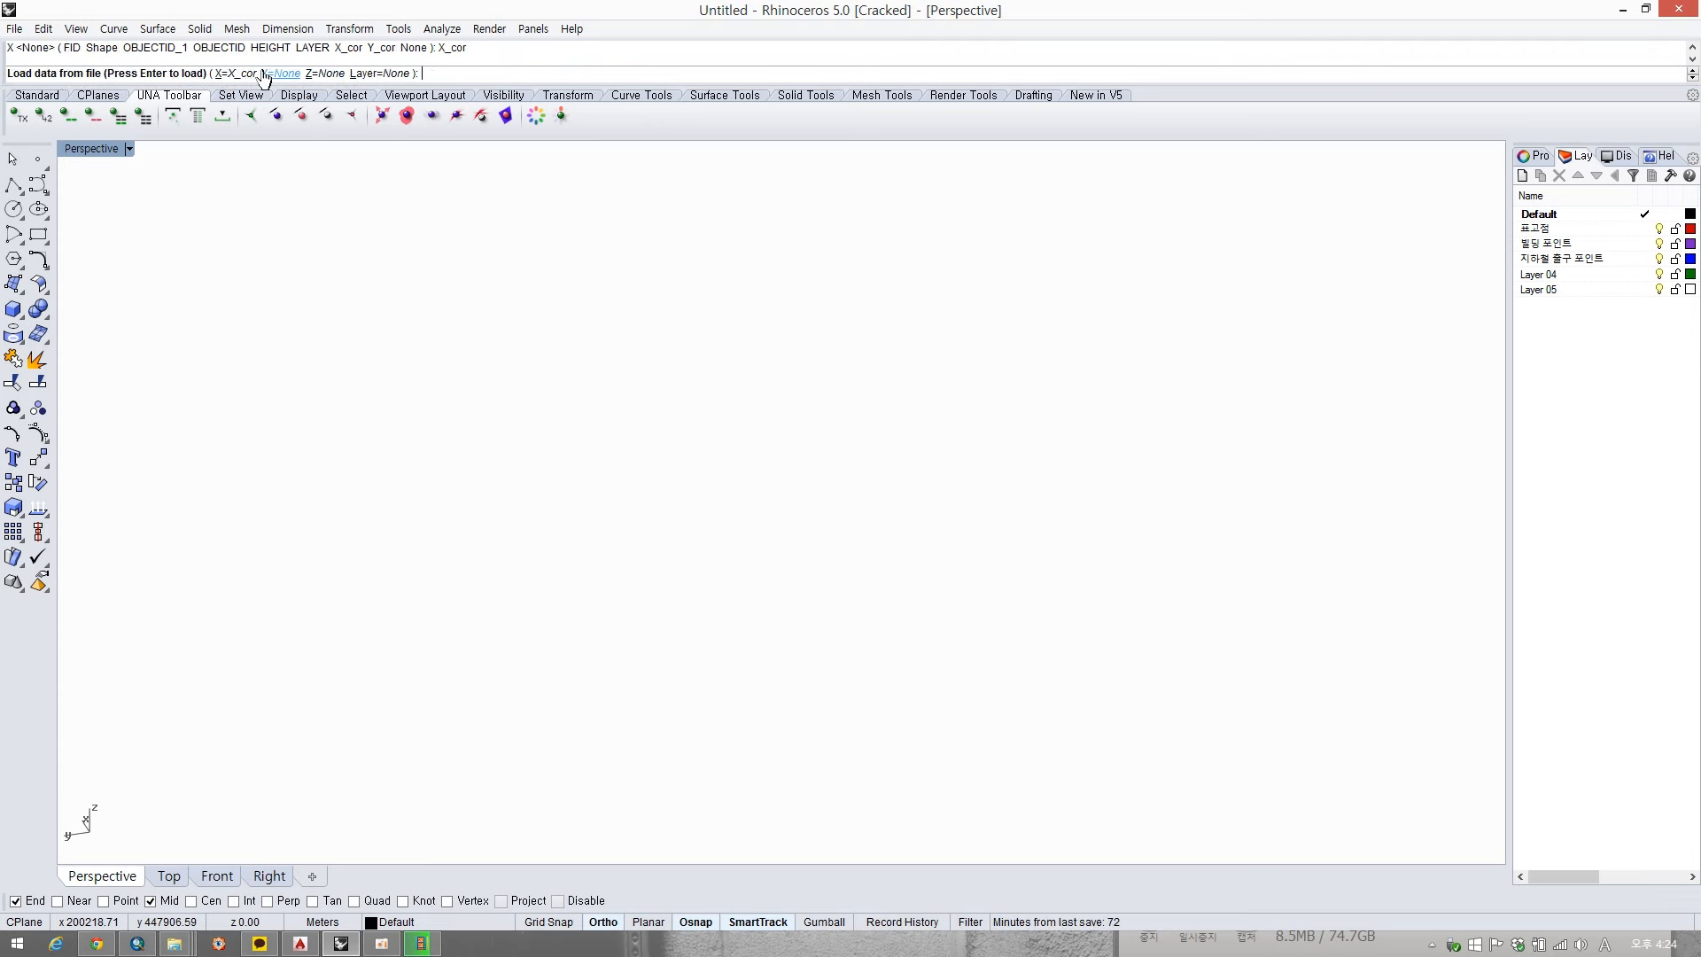
{"action": "left_click", "coordinate": [276, 74]}
{"action": "left_click", "coordinate": [372, 74]}
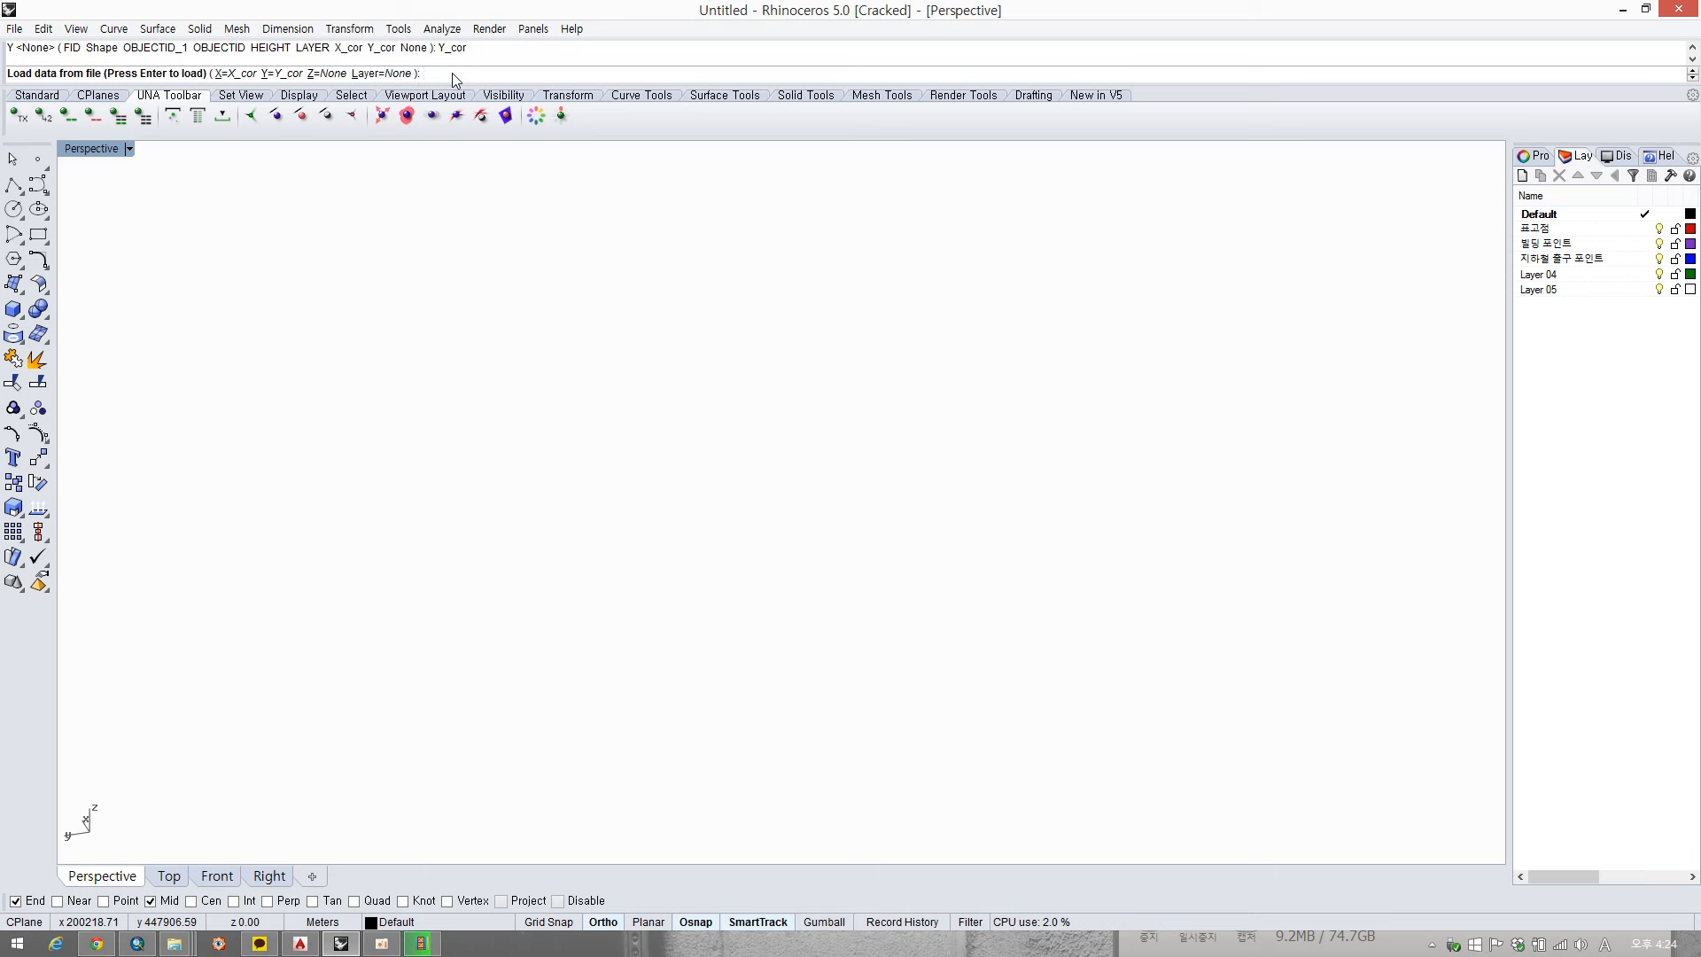
{"action": "key", "text": "Return"}
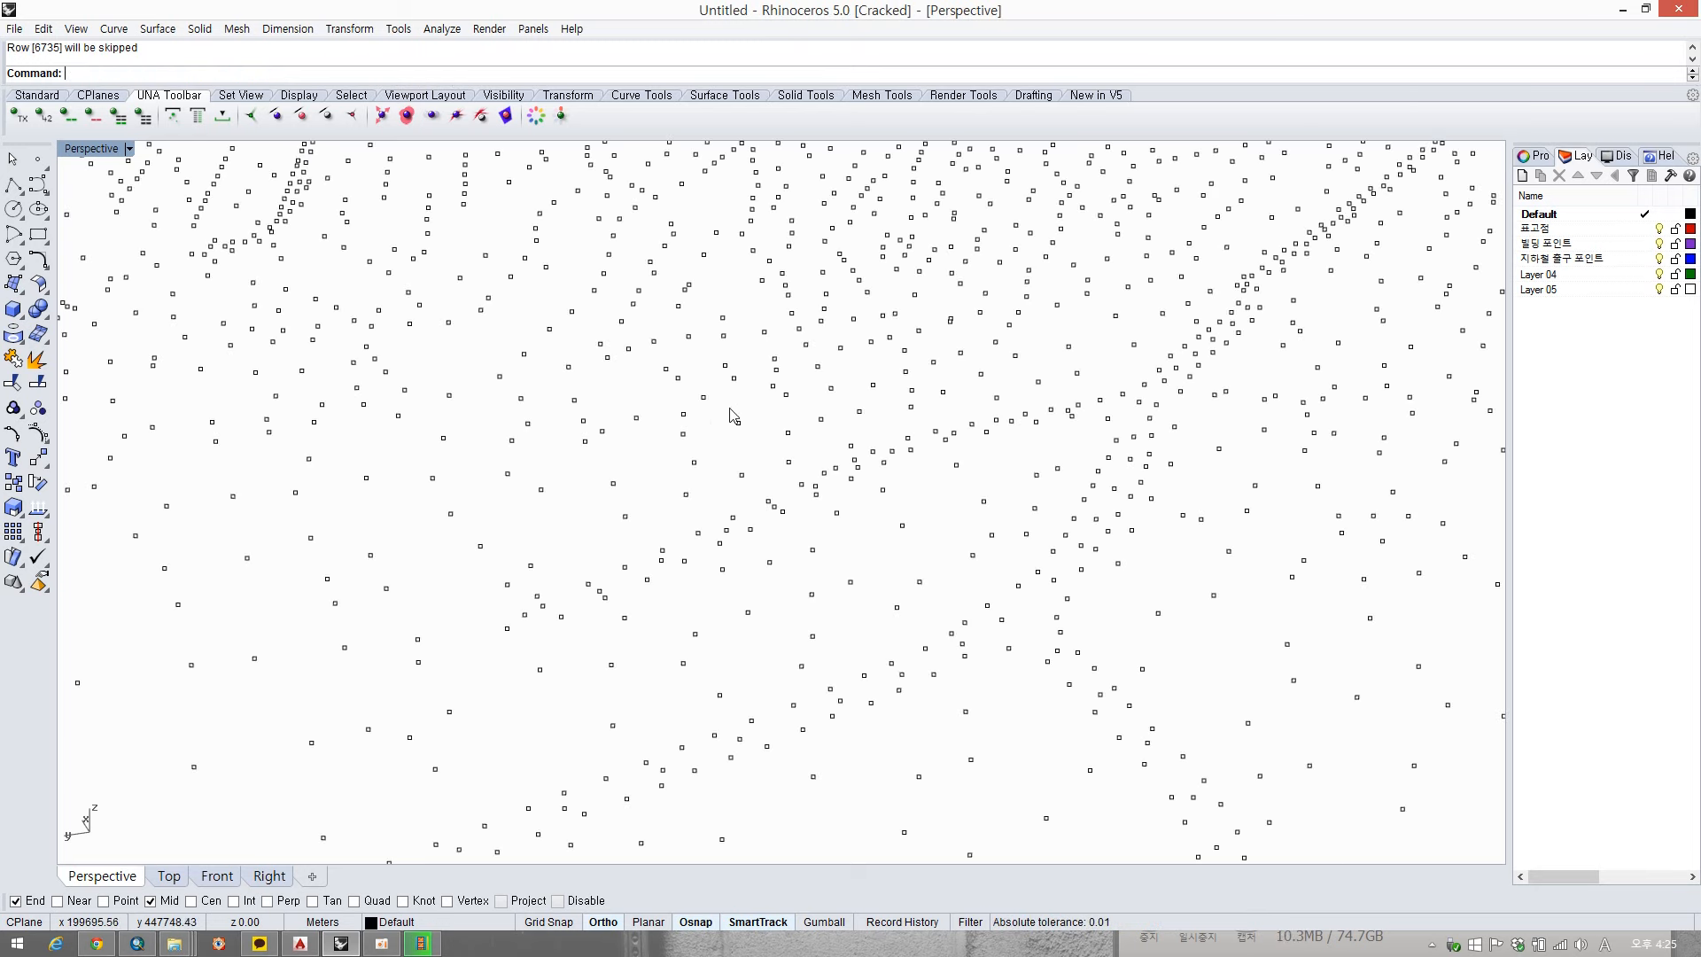
- Select all imported points, zoom the Perspective view to them, then clear the selection and examine the point cloud from other angles
{"action": "scroll", "coordinate": [726, 430], "scroll_direction": "down", "scroll_amount": 15}
{"action": "right_click_drag", "start_coordinate": [727, 430], "coordinate": [811, 504]}
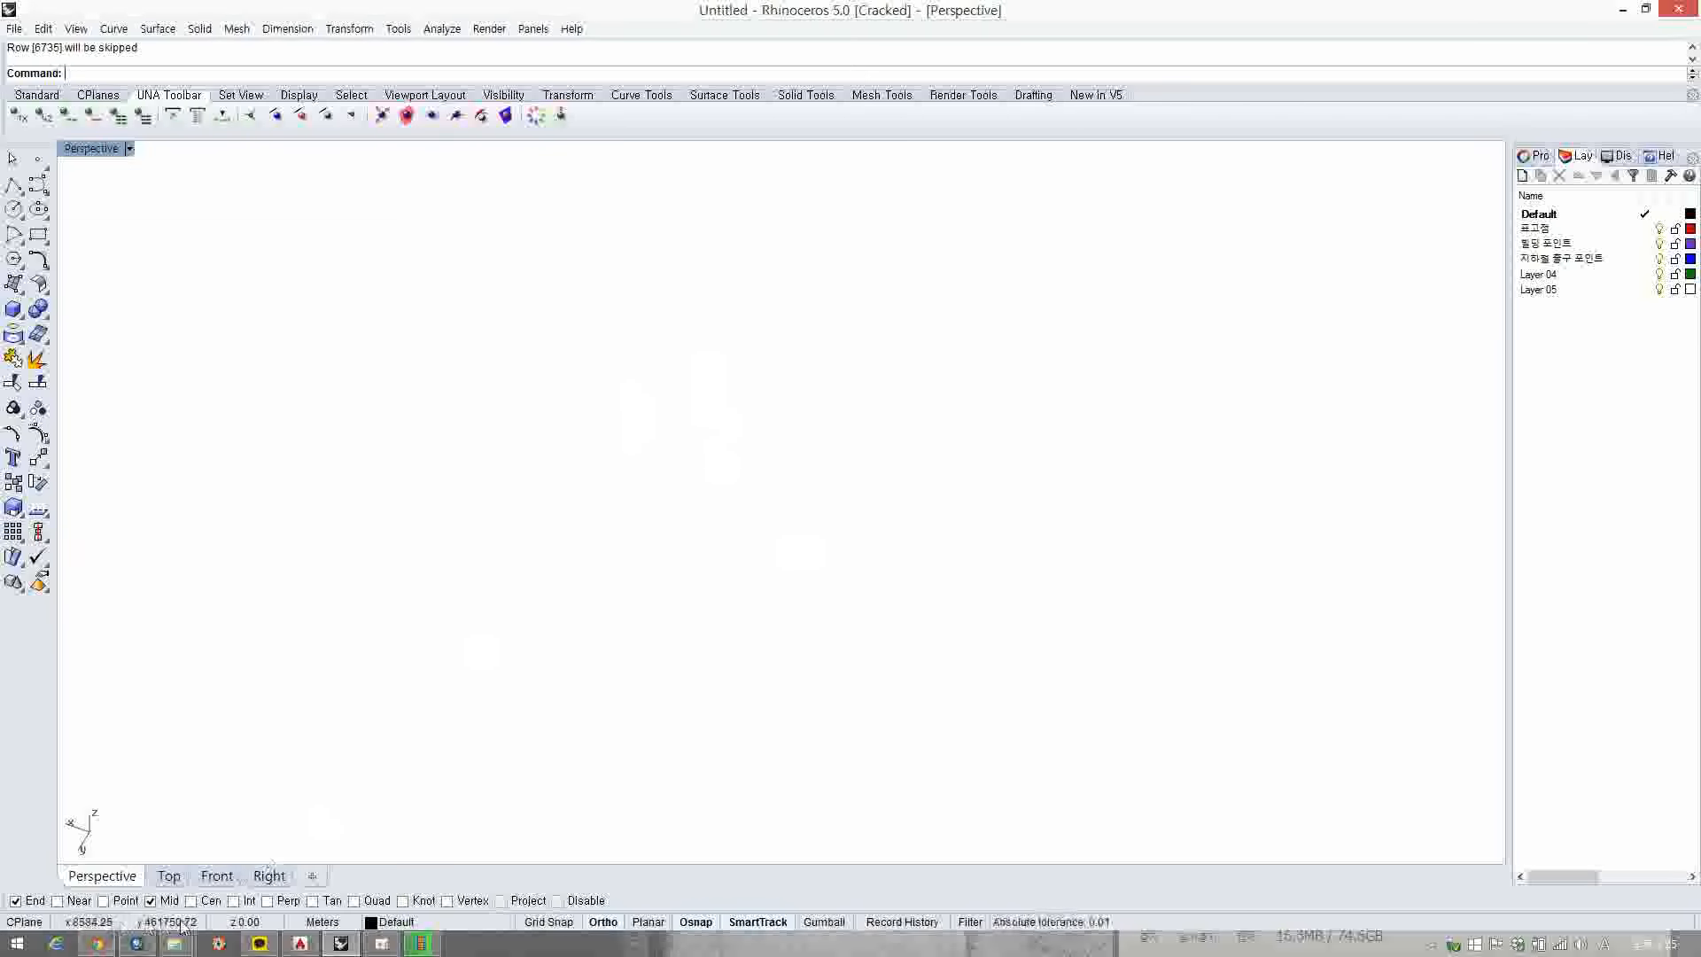
{"action": "scroll", "coordinate": [625, 576], "scroll_direction": "down", "scroll_amount": 7}
{"action": "right_click_drag", "start_coordinate": [735, 645], "coordinate": [479, 461], "text": "shift"}
{"action": "right_click_drag", "start_coordinate": [695, 562], "coordinate": [483, 421], "text": "shift"}
{"action": "right_click_drag", "start_coordinate": [724, 534], "coordinate": [725, 436], "text": "shift"}
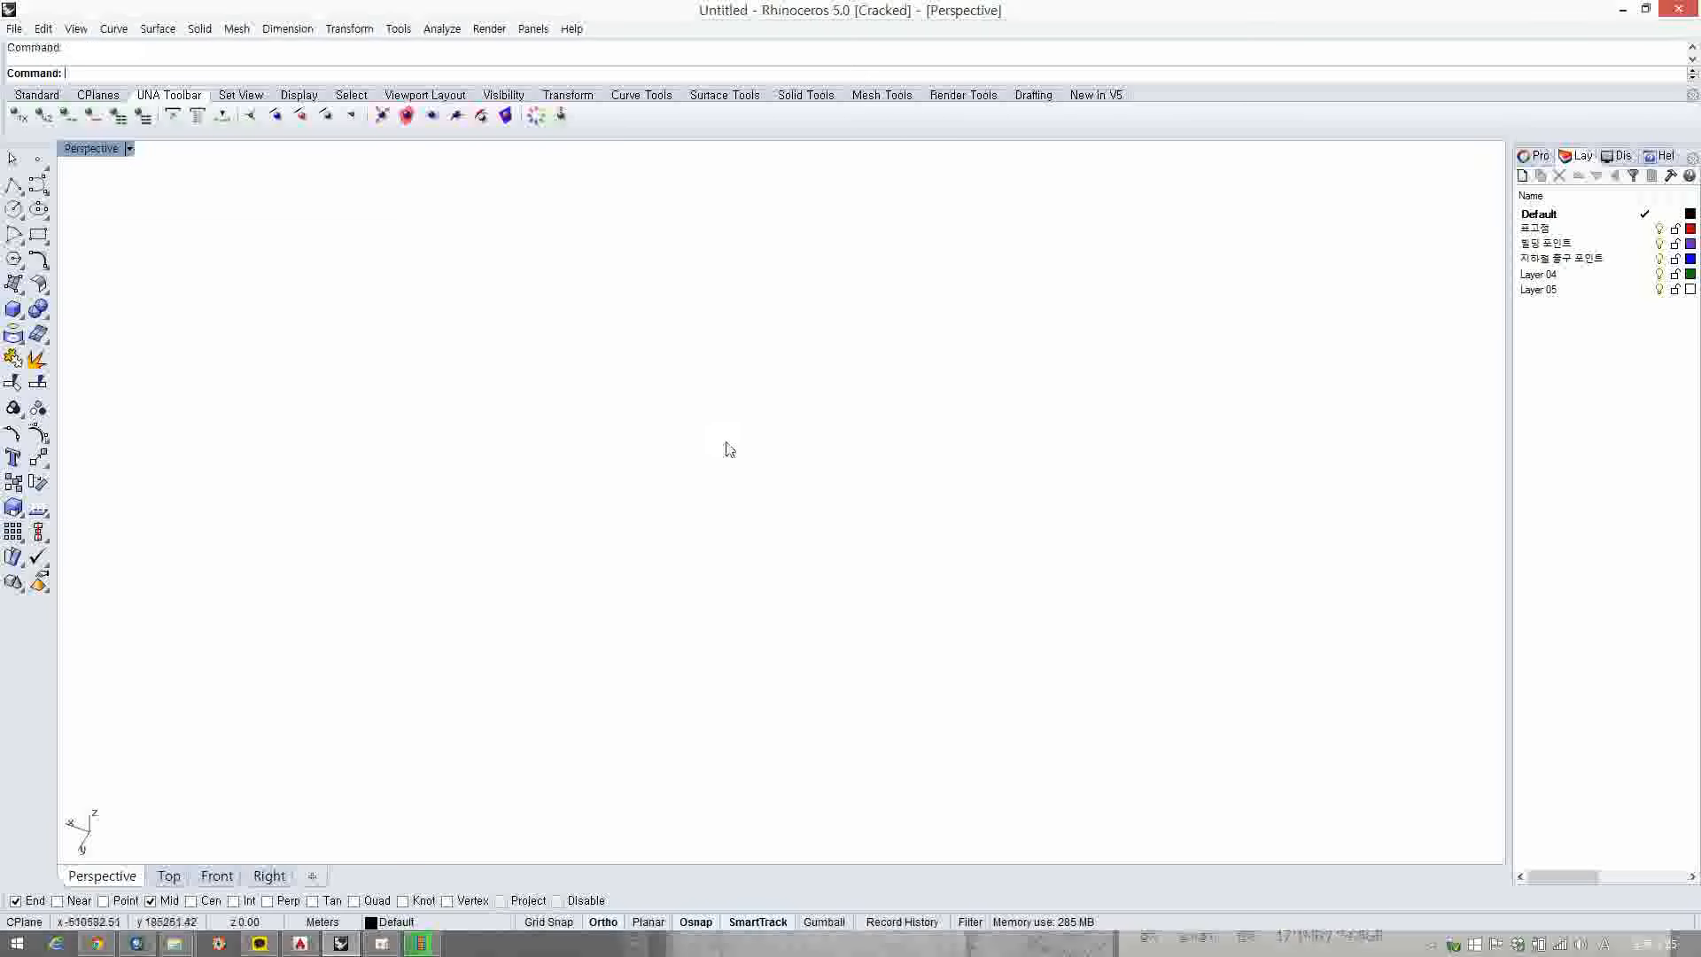
{"action": "right_click_drag", "start_coordinate": [486, 516], "coordinate": [551, 502]}
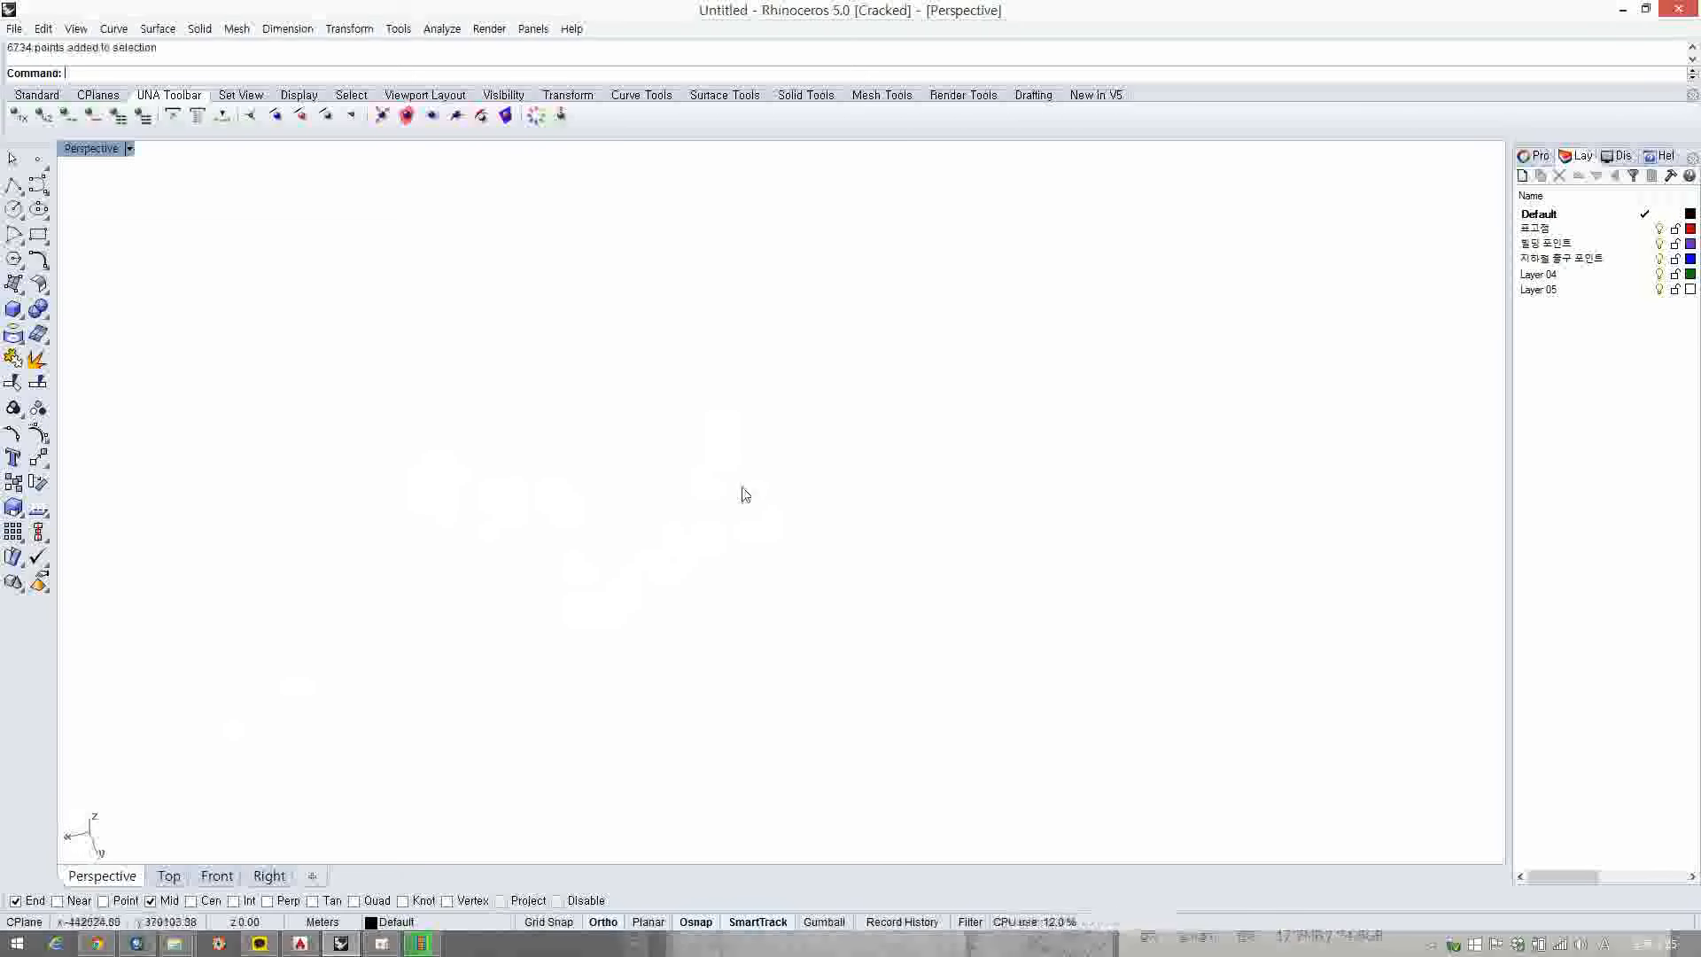
{"action": "left_click", "coordinate": [39, 98]}
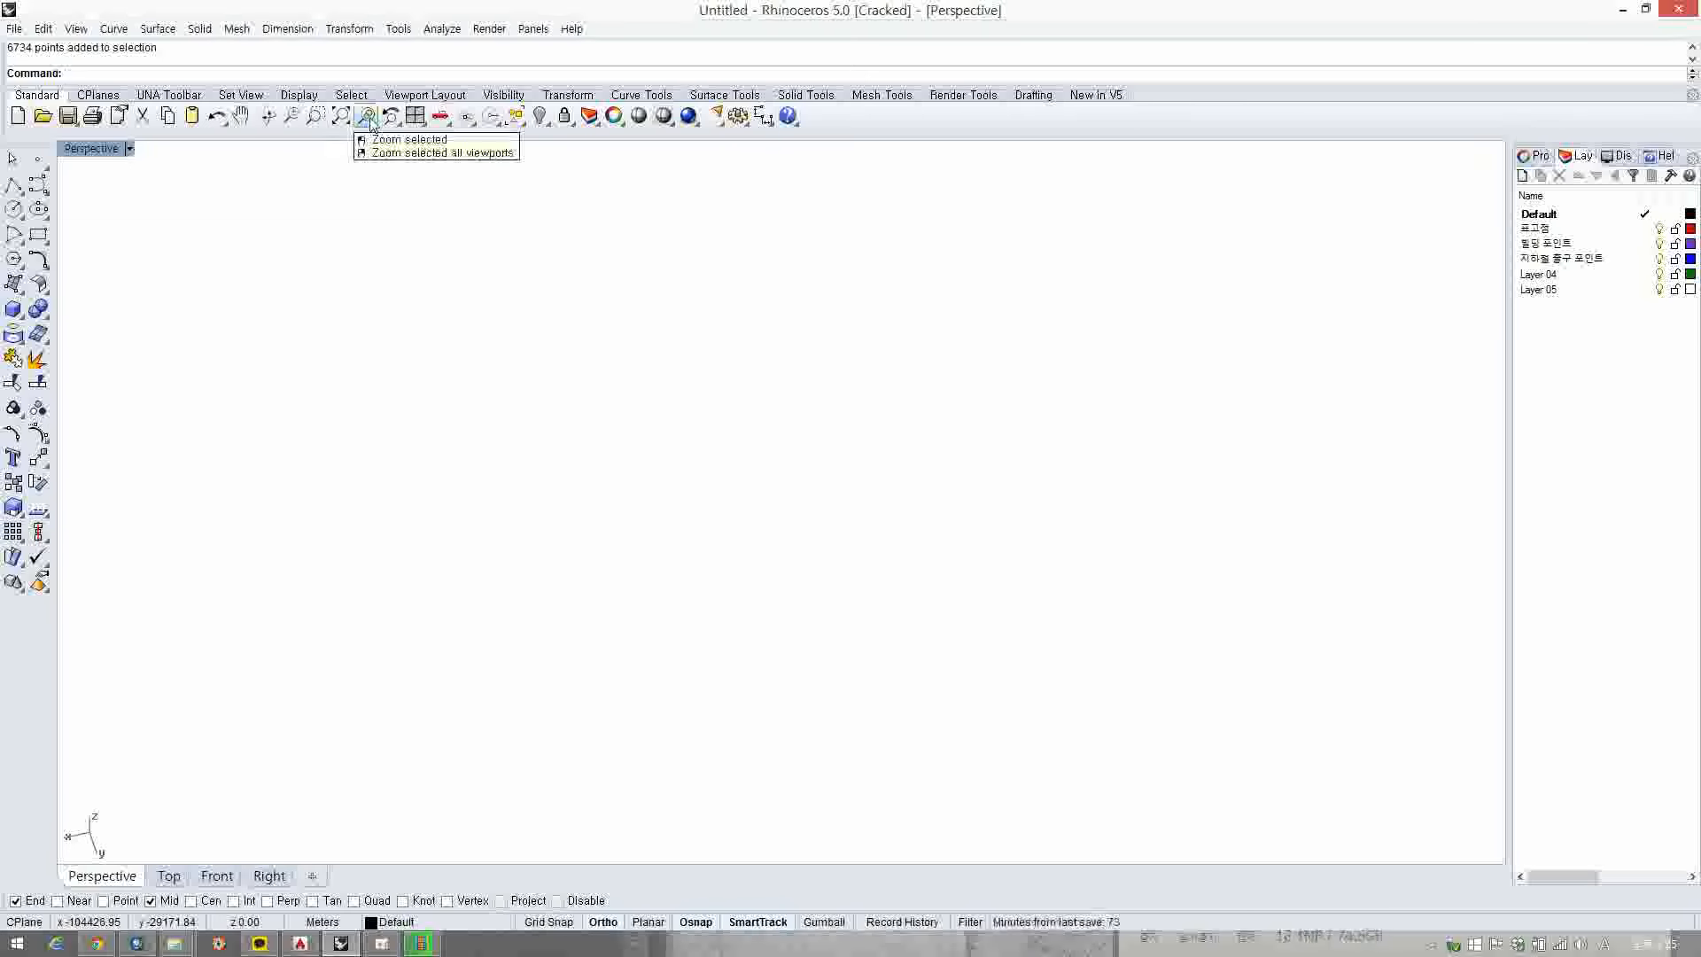
{"action": "left_click", "coordinate": [366, 116]}
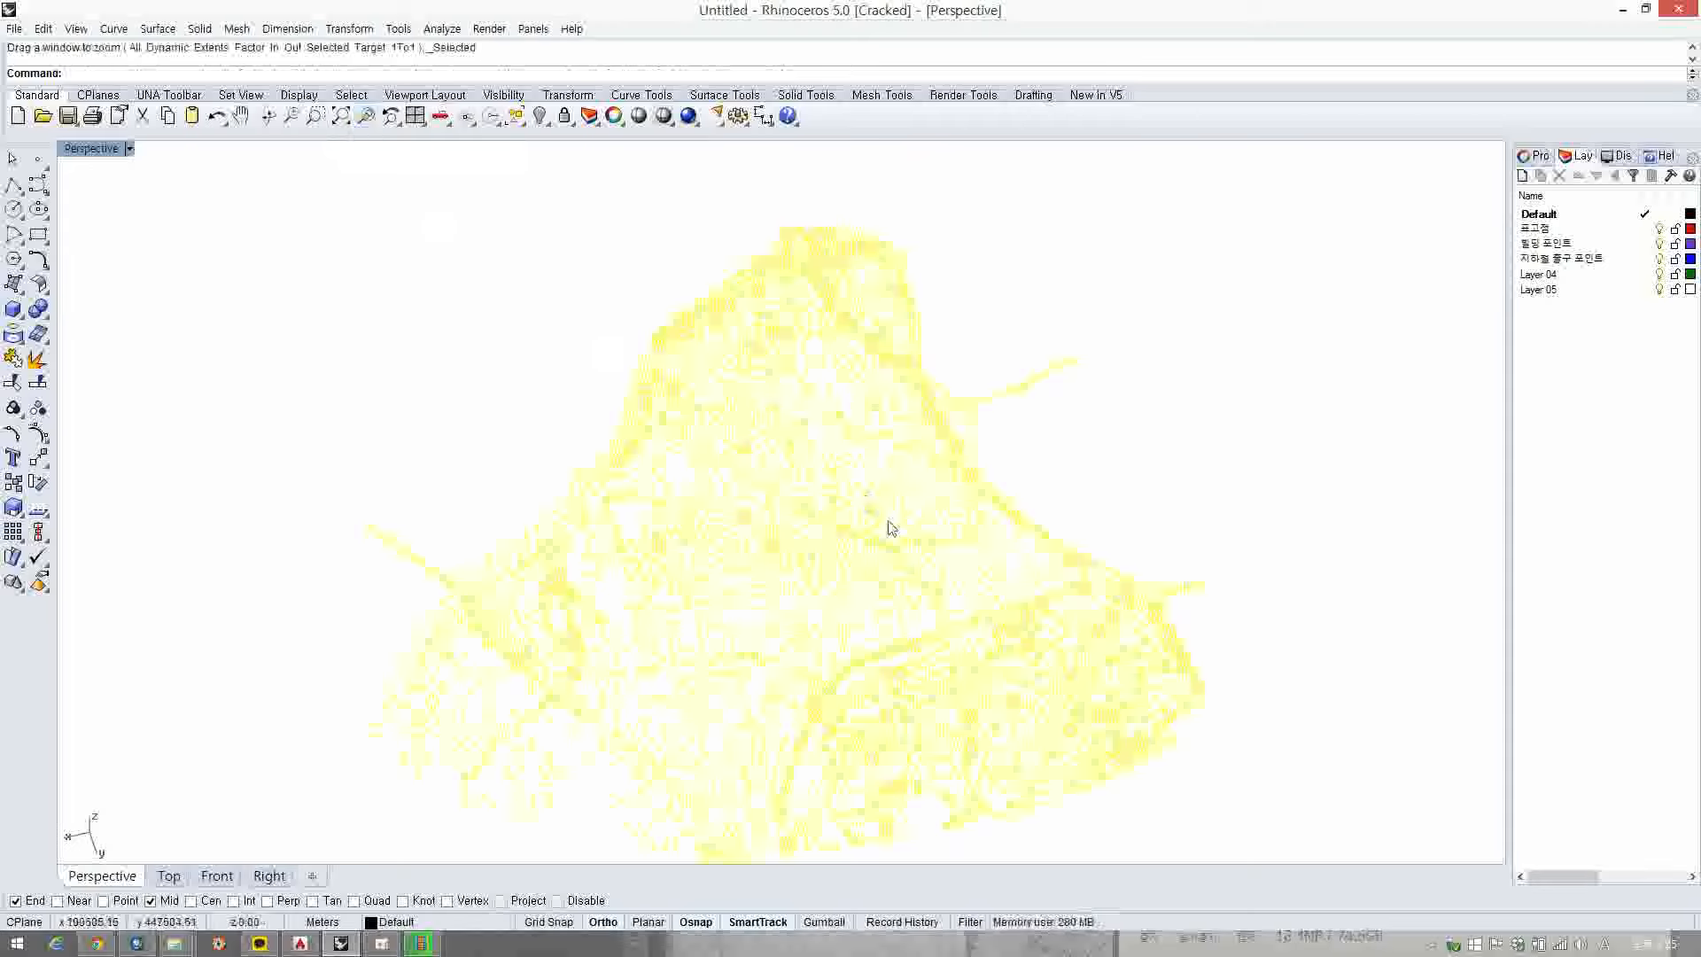
{"action": "right_click_drag", "start_coordinate": [888, 522], "coordinate": [696, 462]}
{"action": "left_click", "coordinate": [641, 317]}
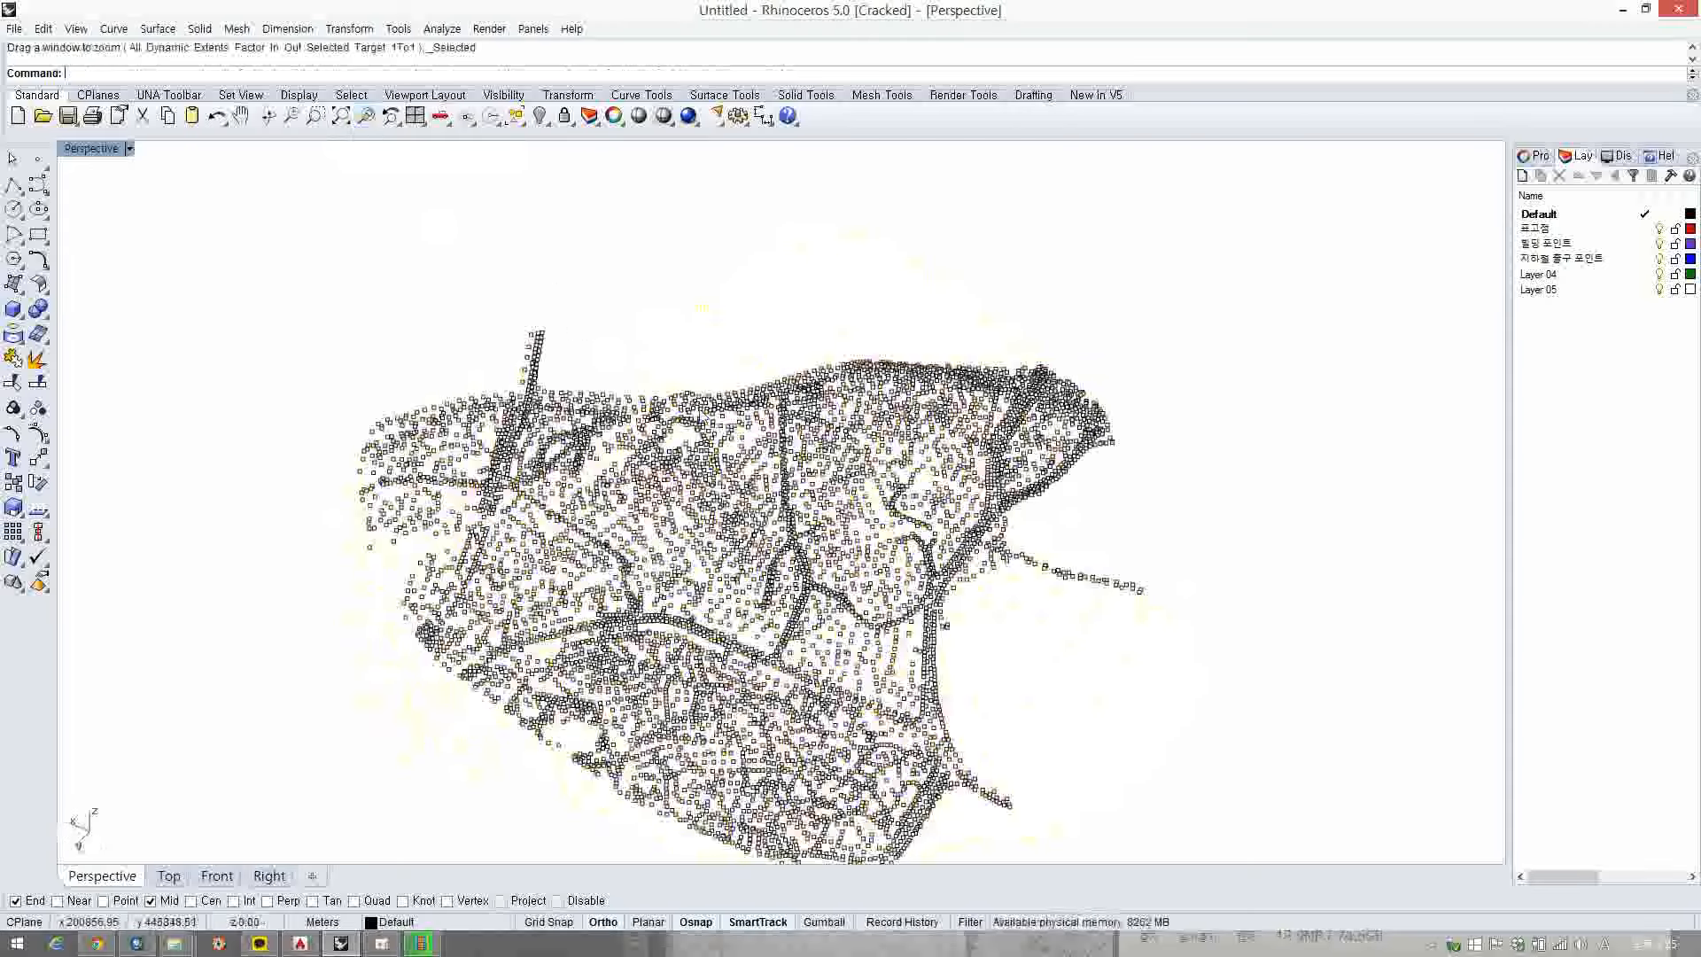
{"action": "right_click_drag", "start_coordinate": [682, 558], "coordinate": [866, 483], "text": "shift"}
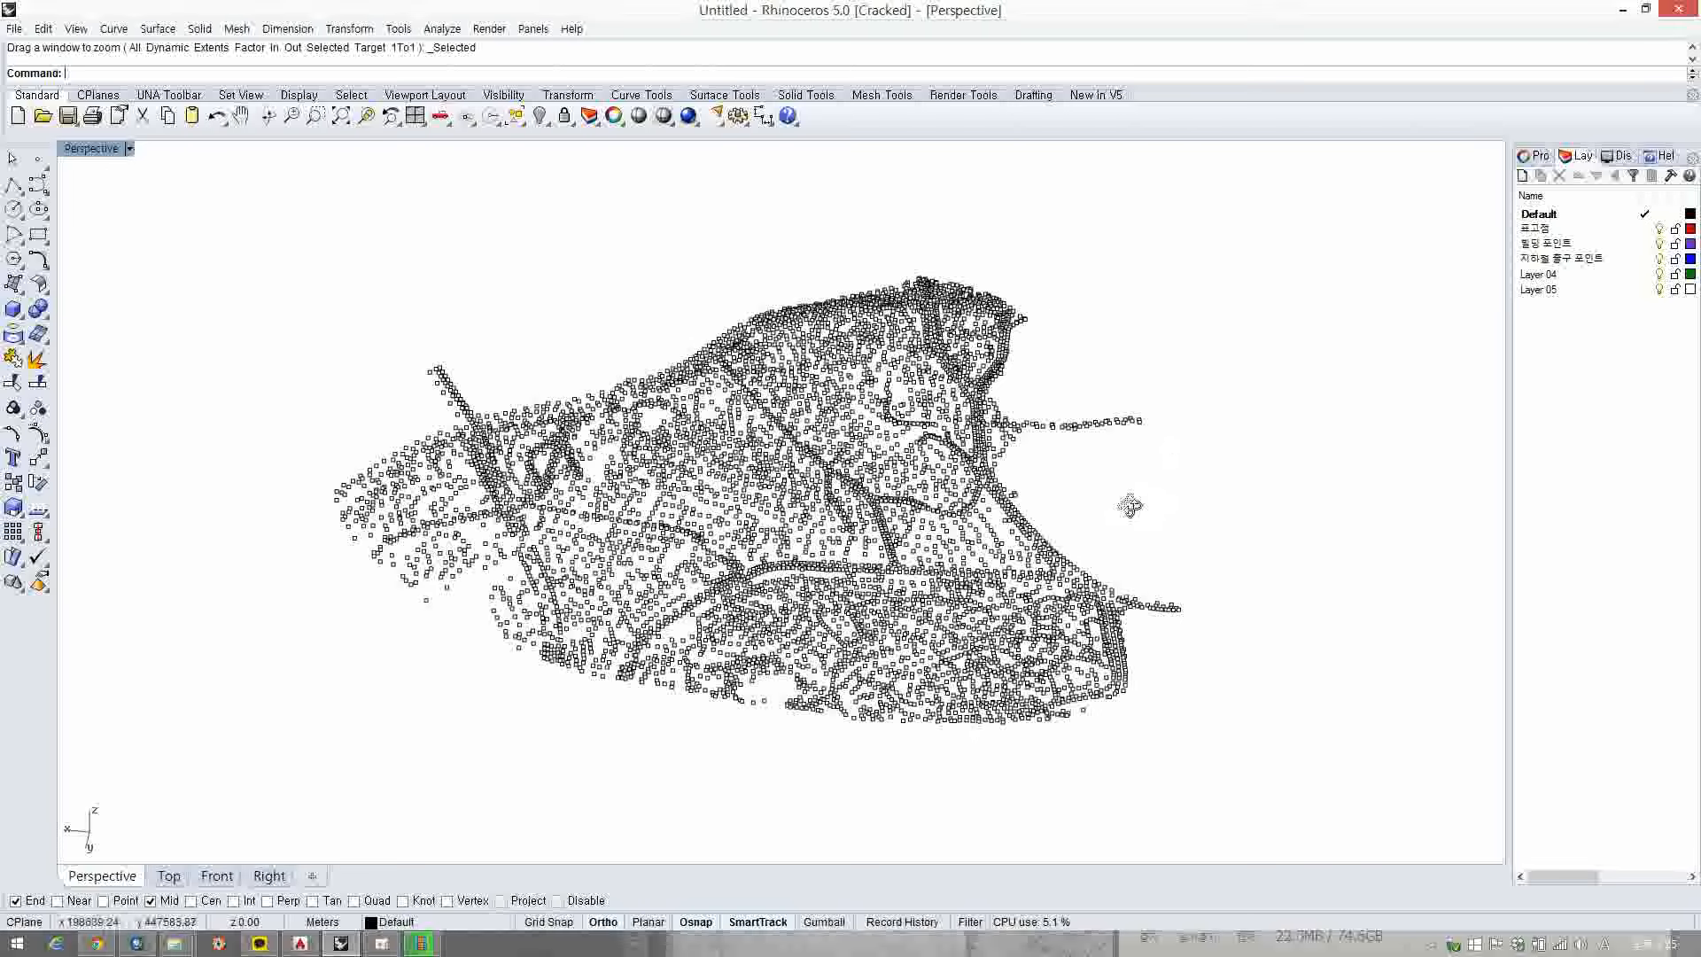
{"action": "mouse_move", "coordinate": [1129, 506]}
{"action": "right_mouse_down"}
{"action": "mouse_move", "coordinate": [1185, 512]}
{"action": "mouse_move", "coordinate": [1154, 526]}
{"action": "right_mouse_up"}
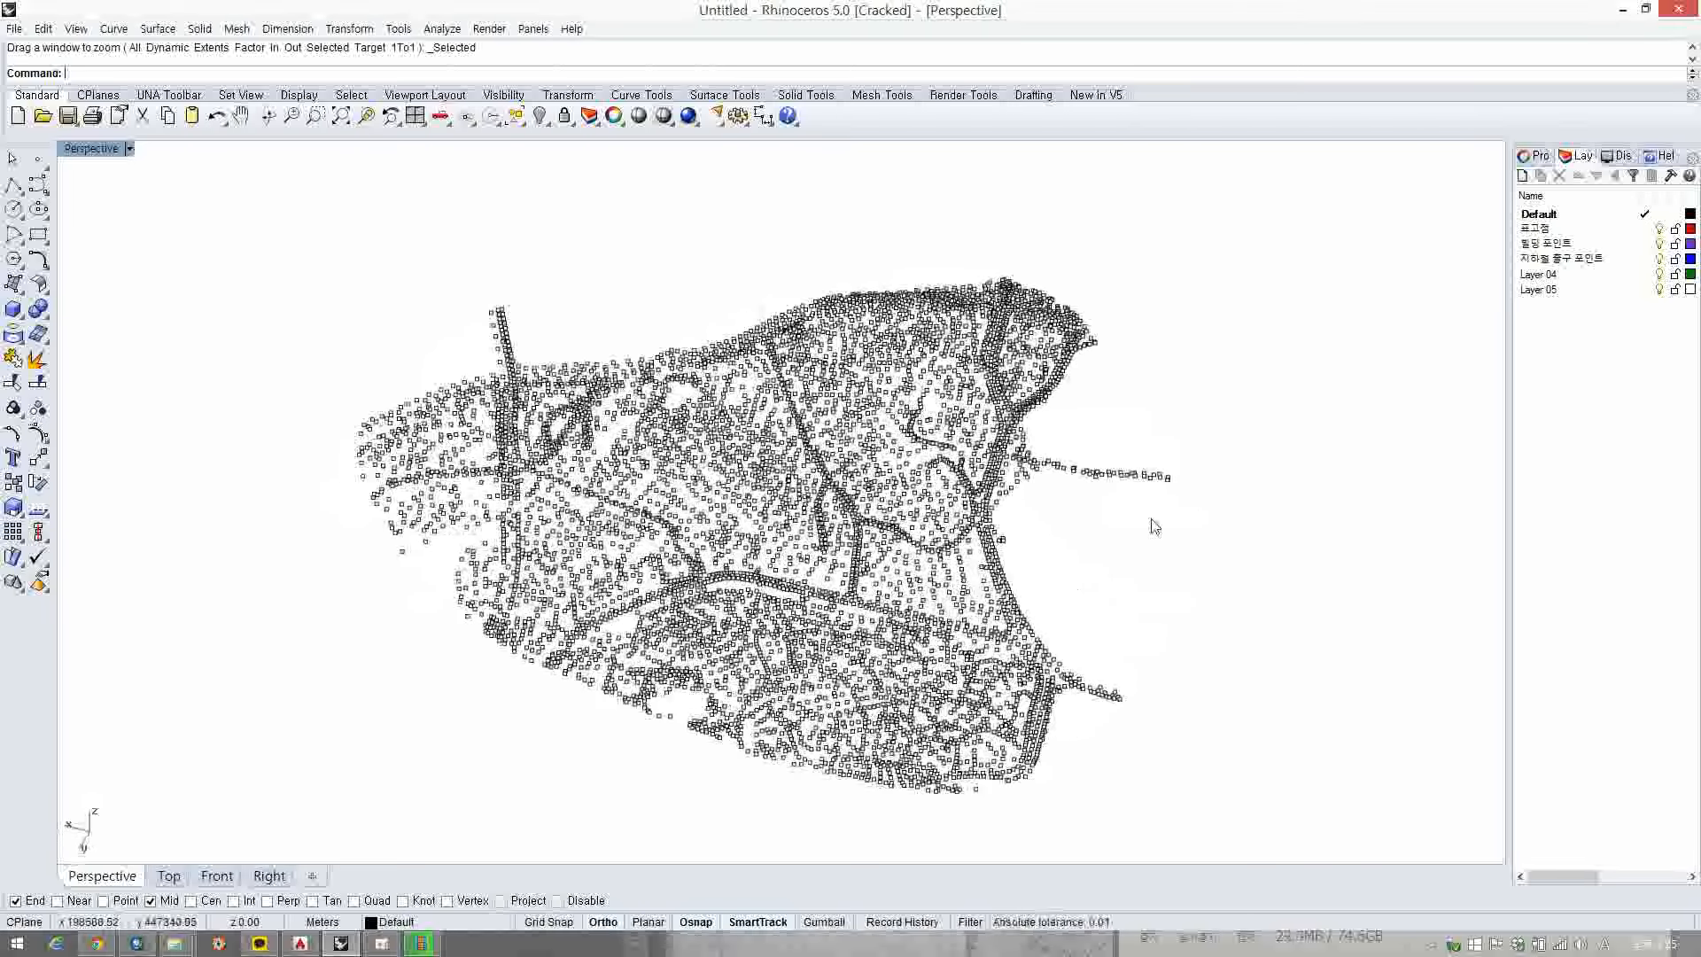
- Assign all the imported points to the 표고점 layer and hide that layer
{"action": "left_click_drag", "start_coordinate": [156, 194], "coordinate": [1276, 842]}
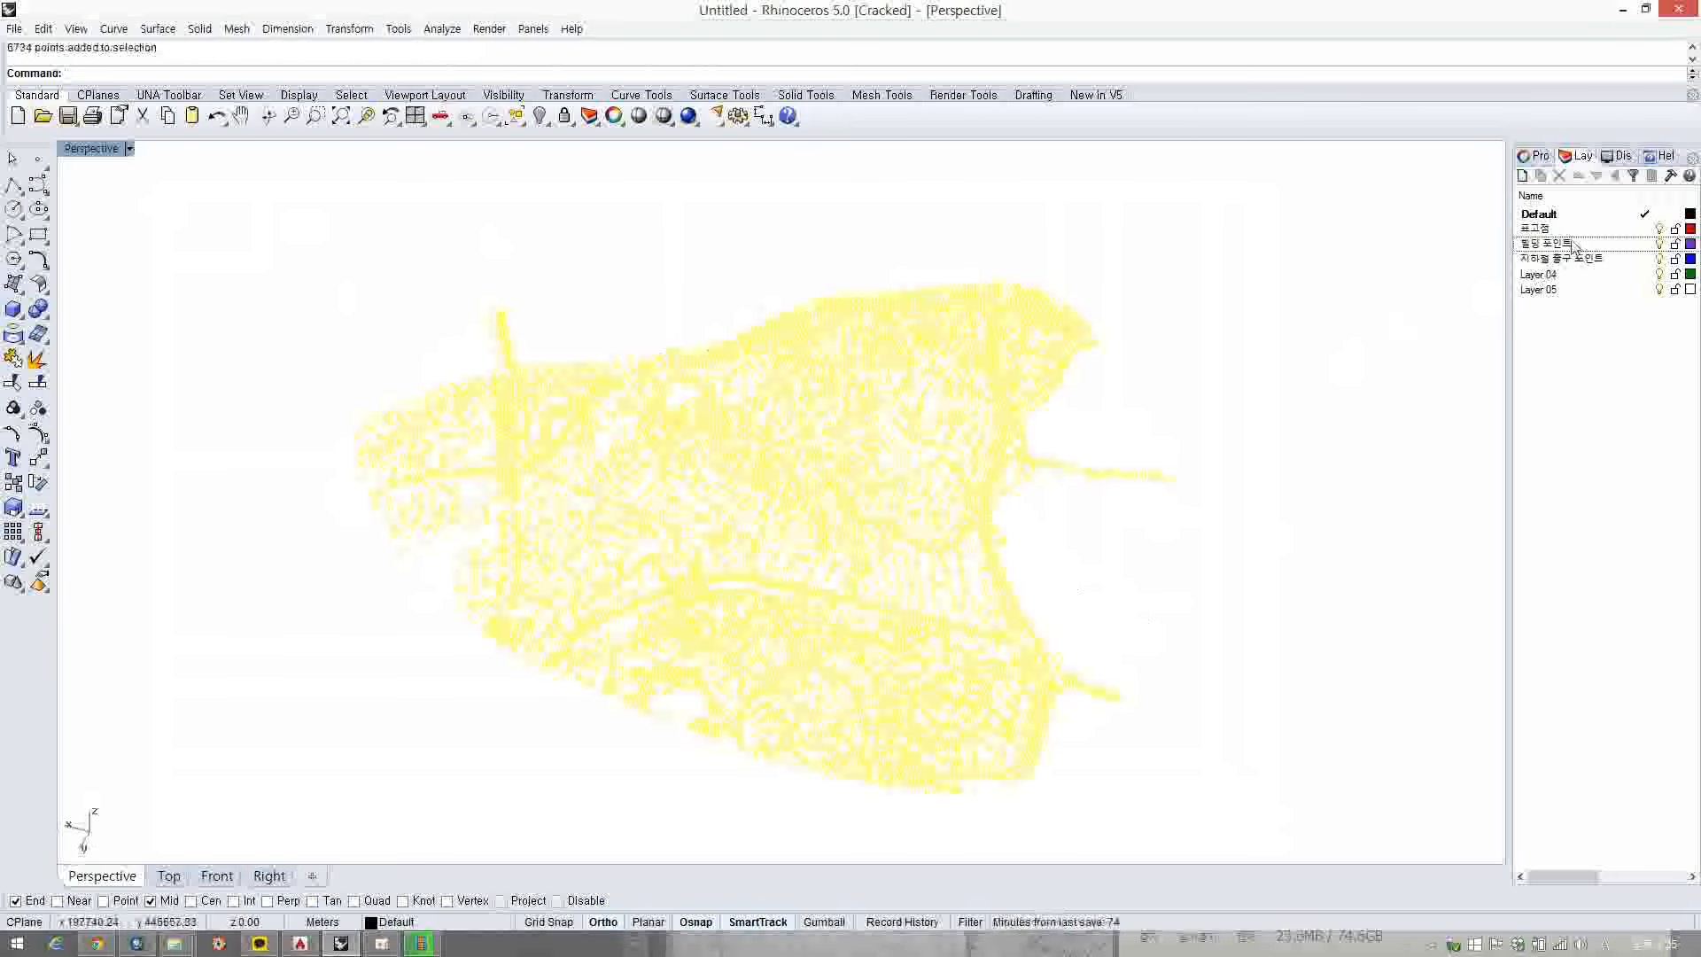
{"action": "left_click", "coordinate": [1534, 156]}
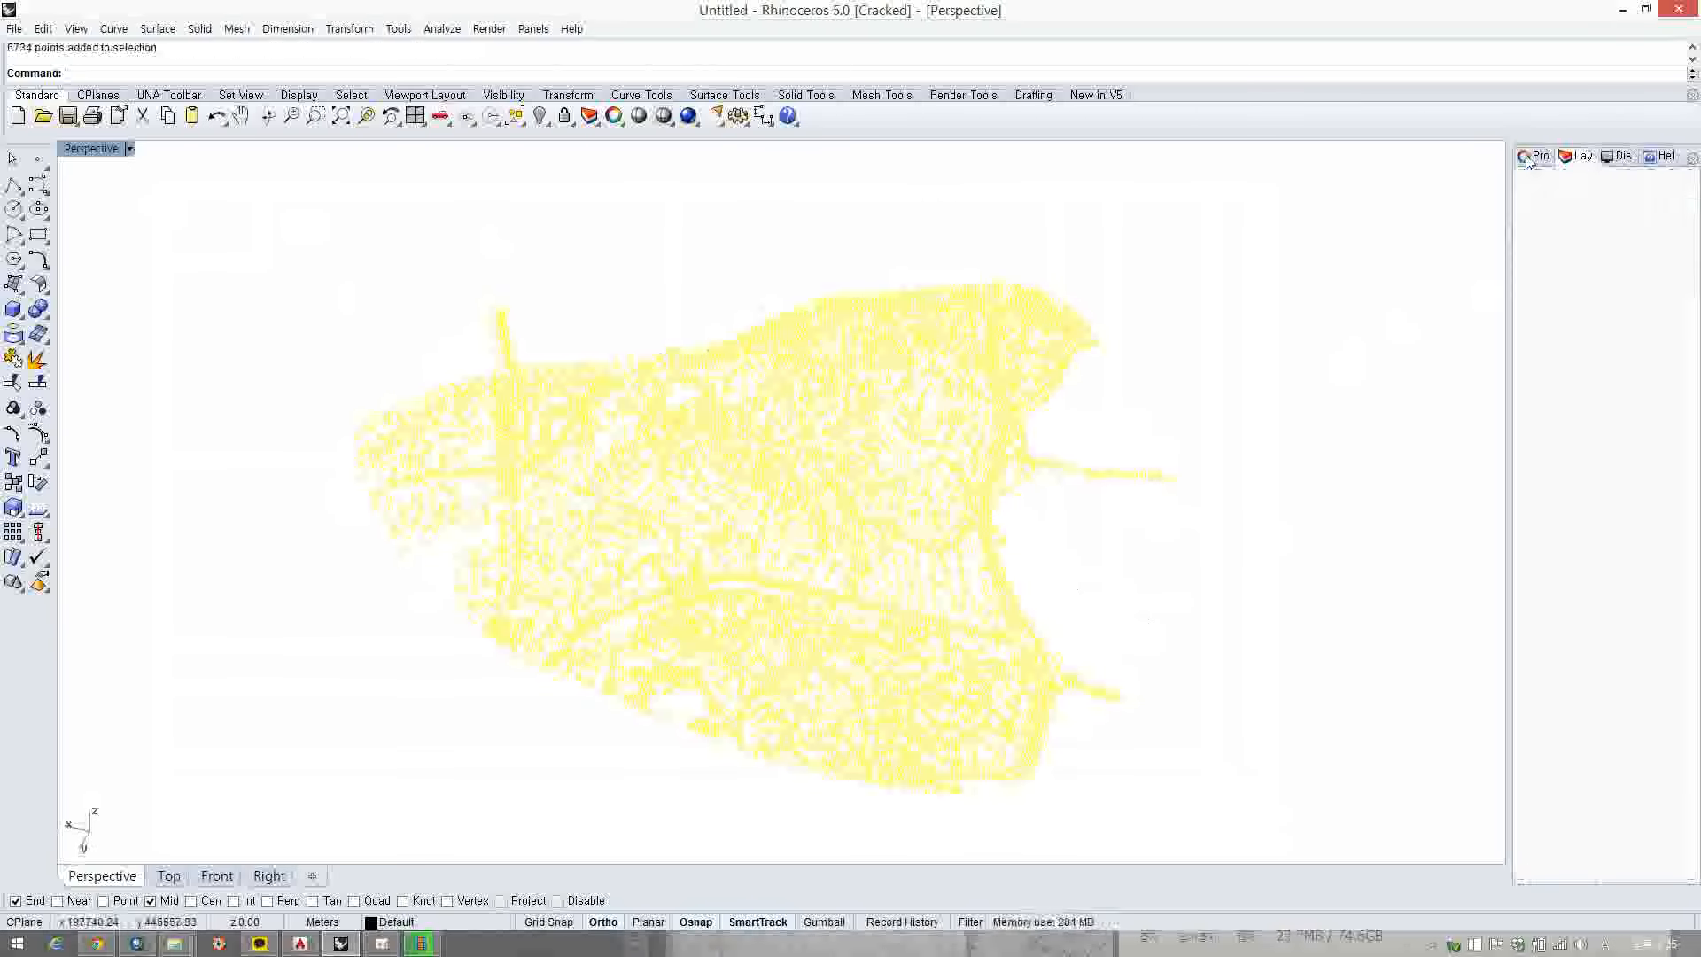
{"action": "left_click", "coordinate": [1686, 260]}
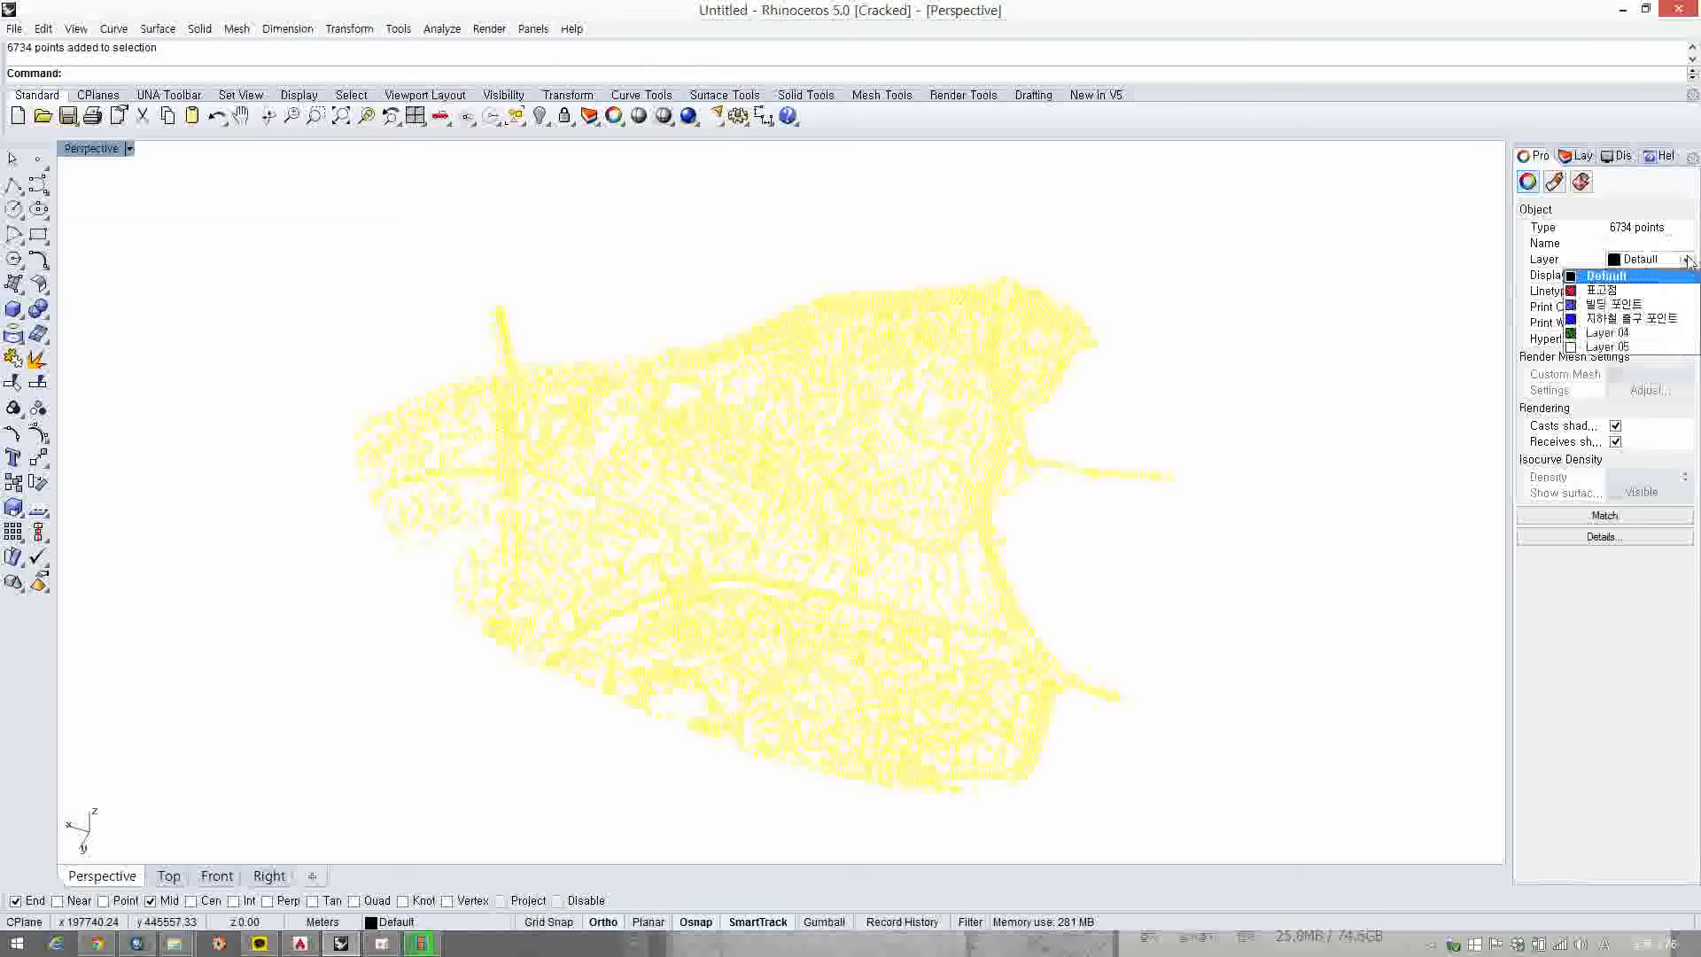
{"action": "left_click", "coordinate": [1624, 293]}
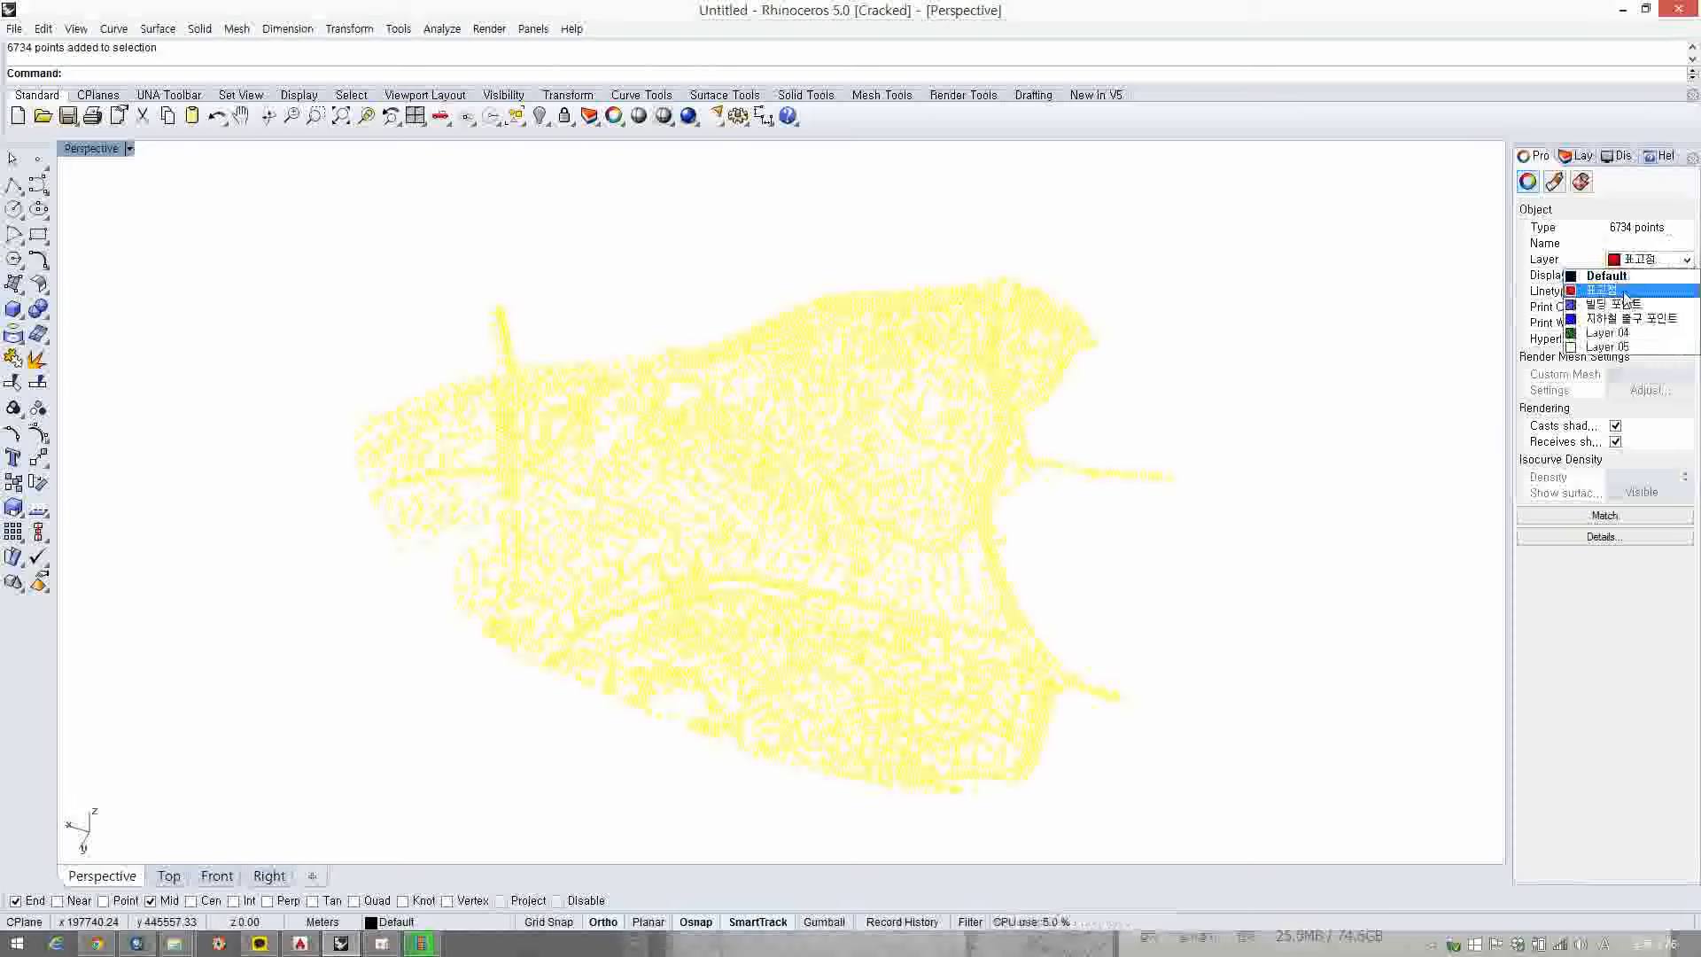
{"action": "left_click", "coordinate": [1299, 339]}
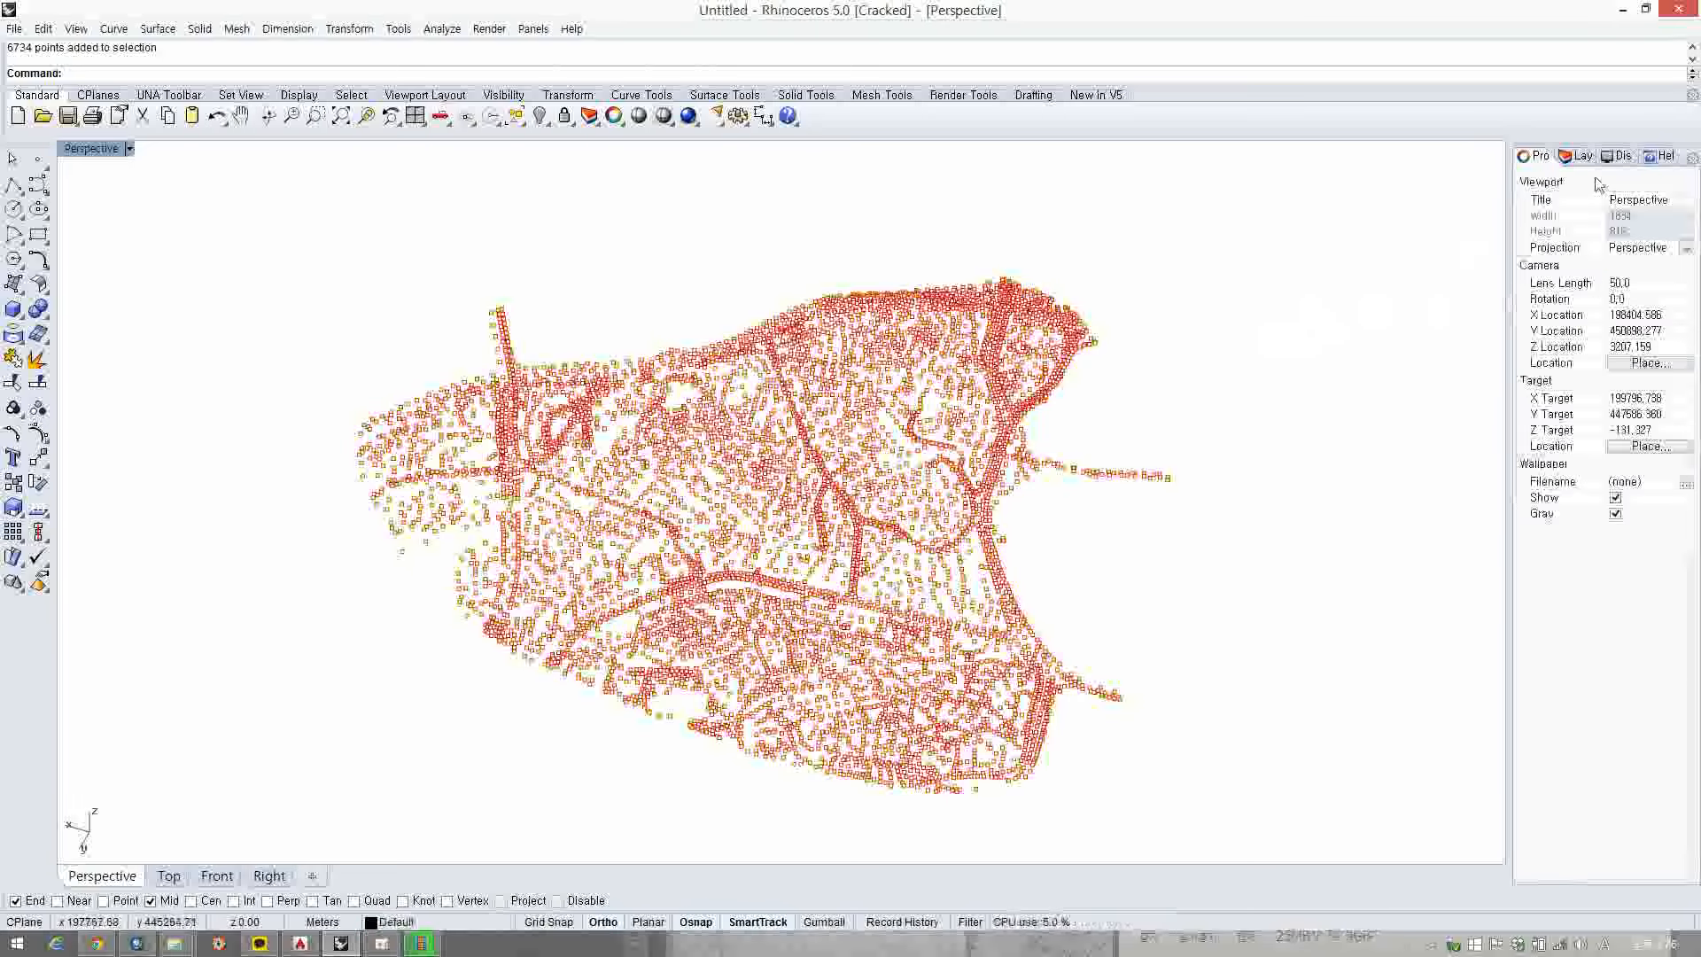
{"action": "left_click", "coordinate": [1581, 155]}
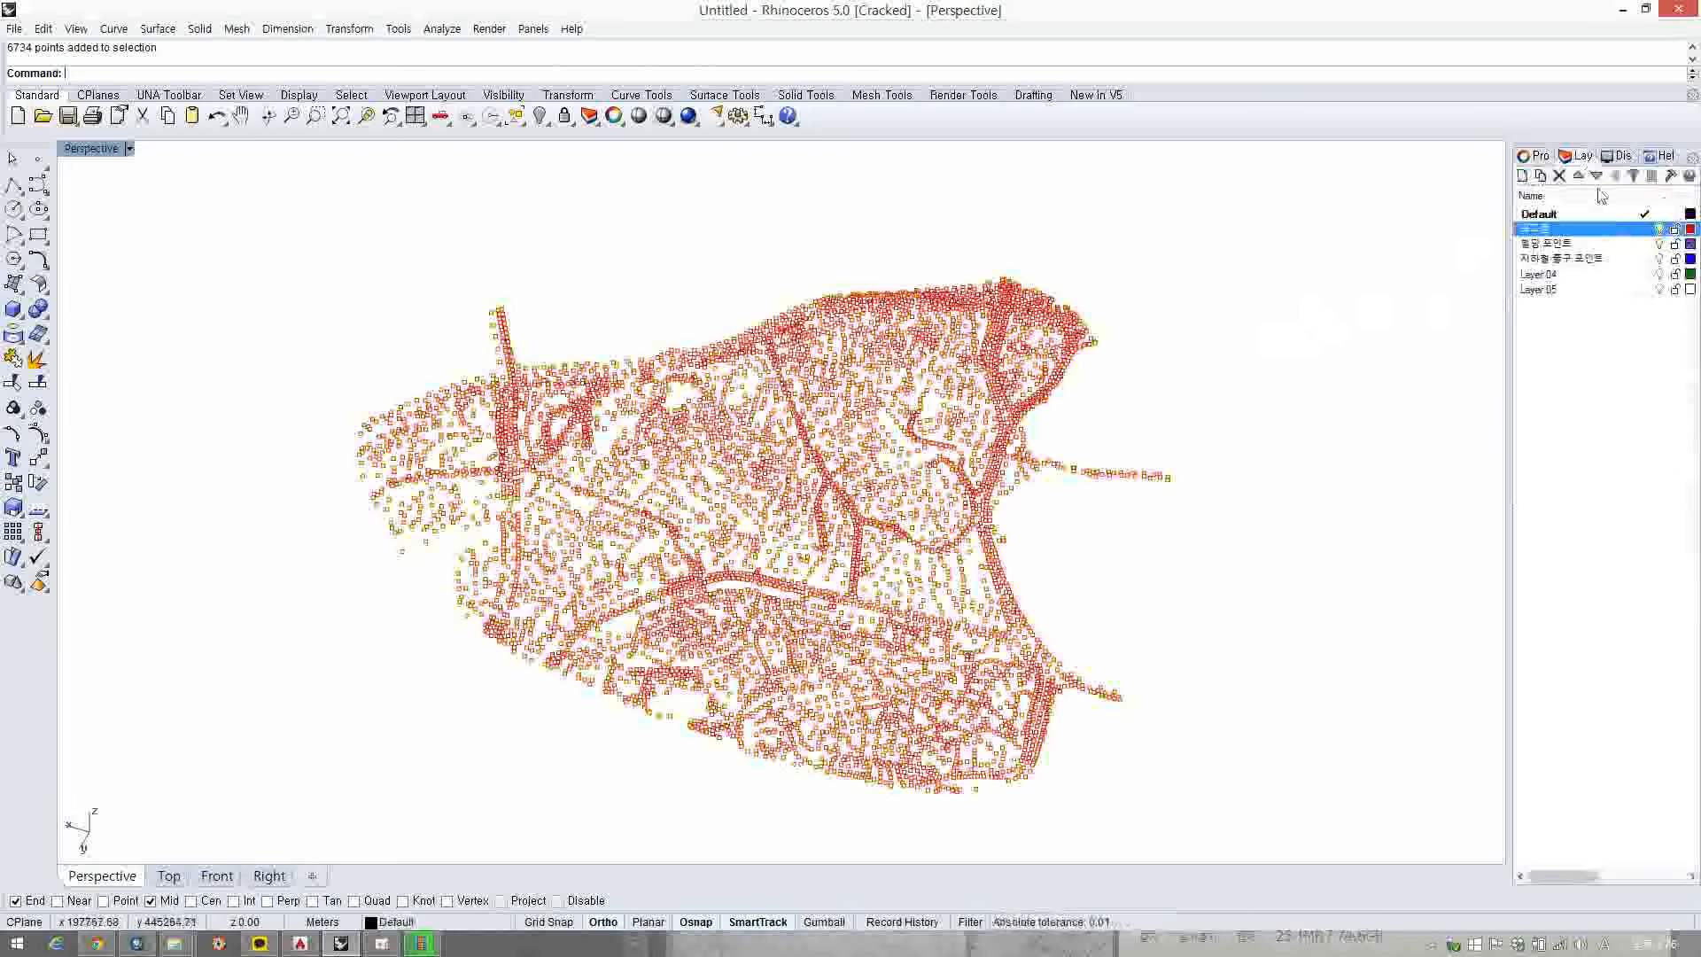
{"action": "left_click", "coordinate": [1674, 228]}
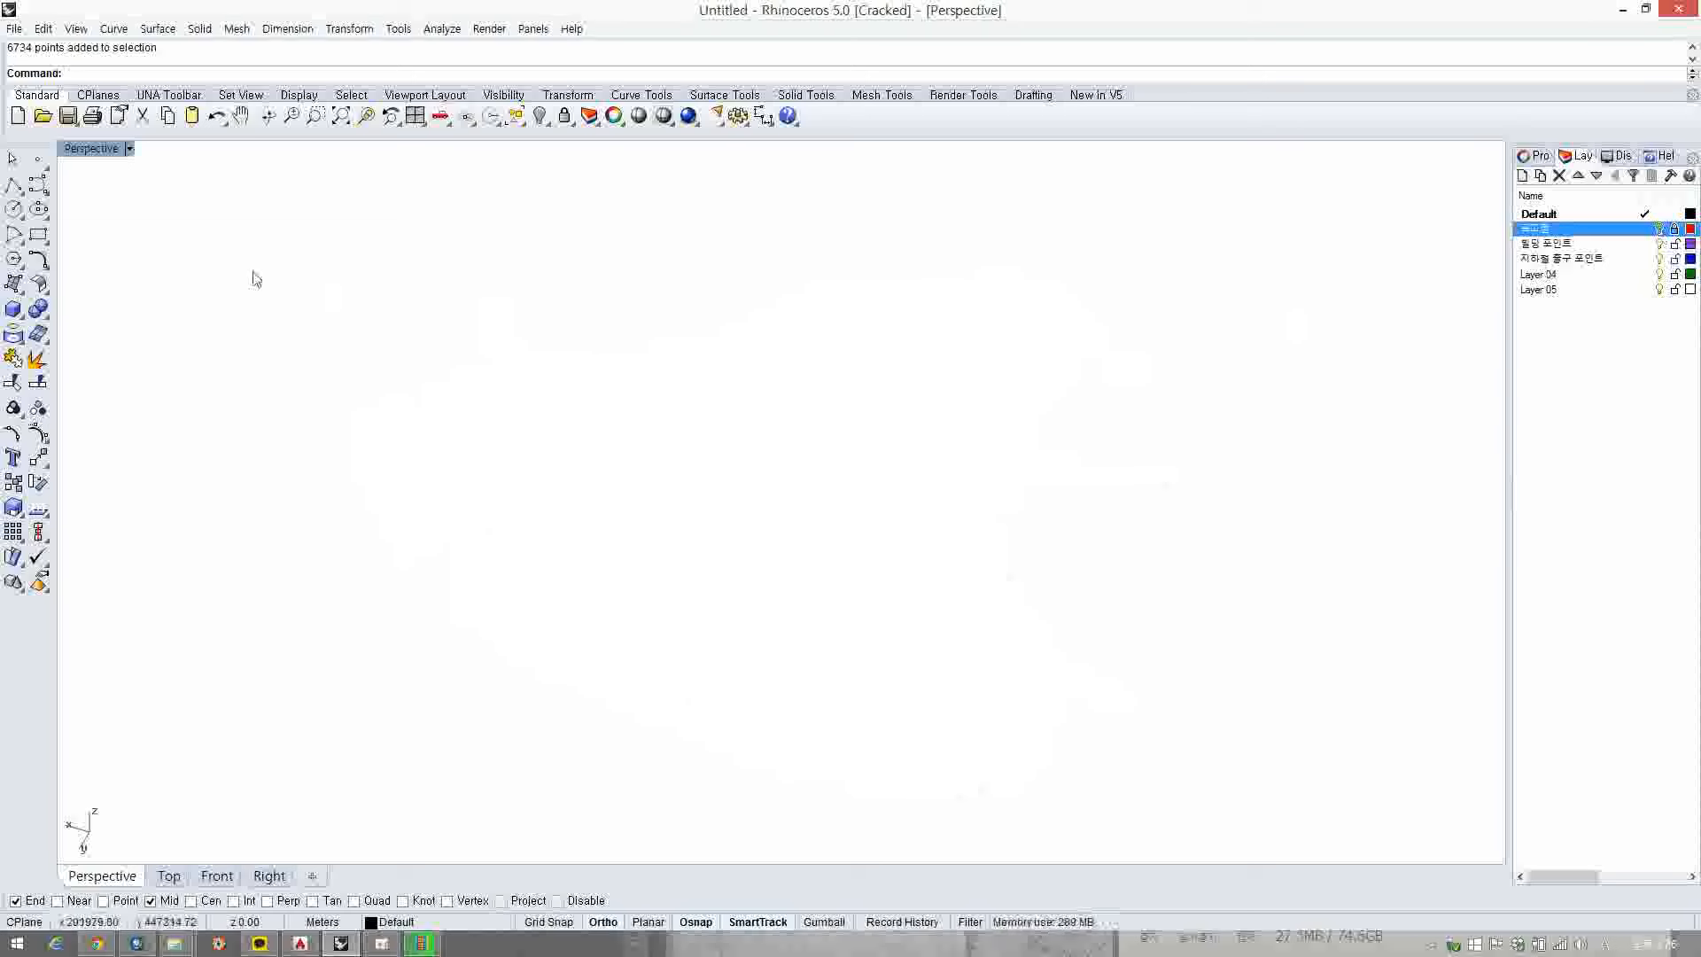
- Start another UNA points import and choose 용산구 빌딩.tsv as the source file
{"action": "left_click", "coordinate": [186, 96]}
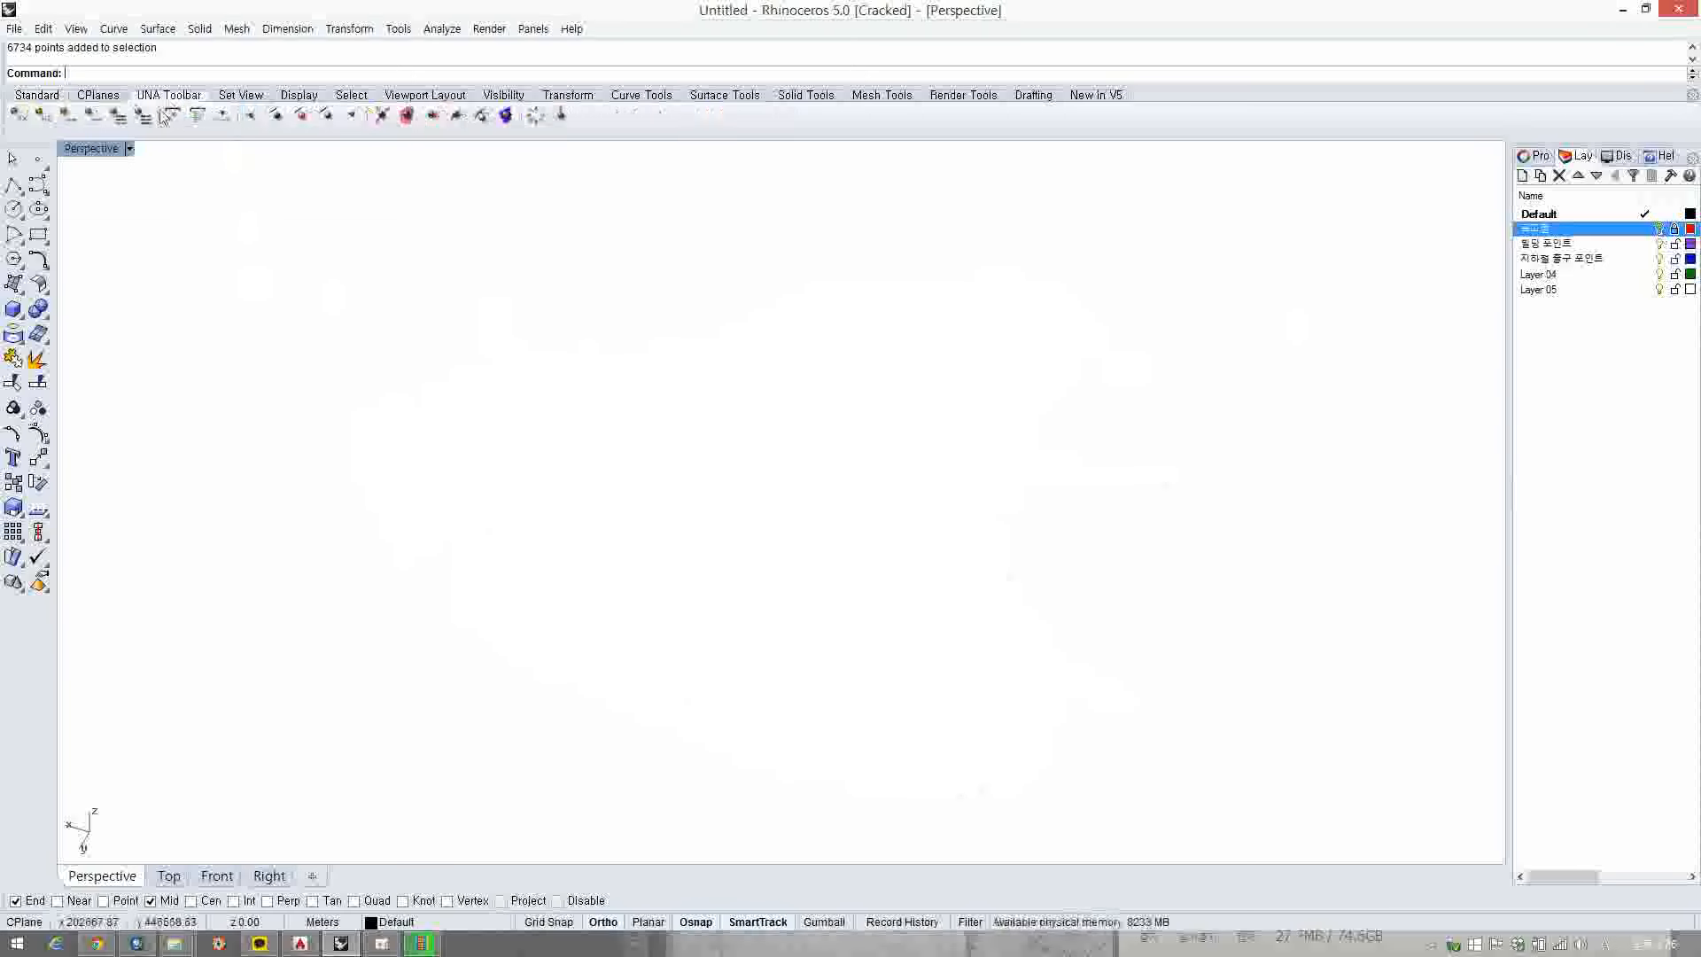
{"action": "left_click", "coordinate": [173, 116]}
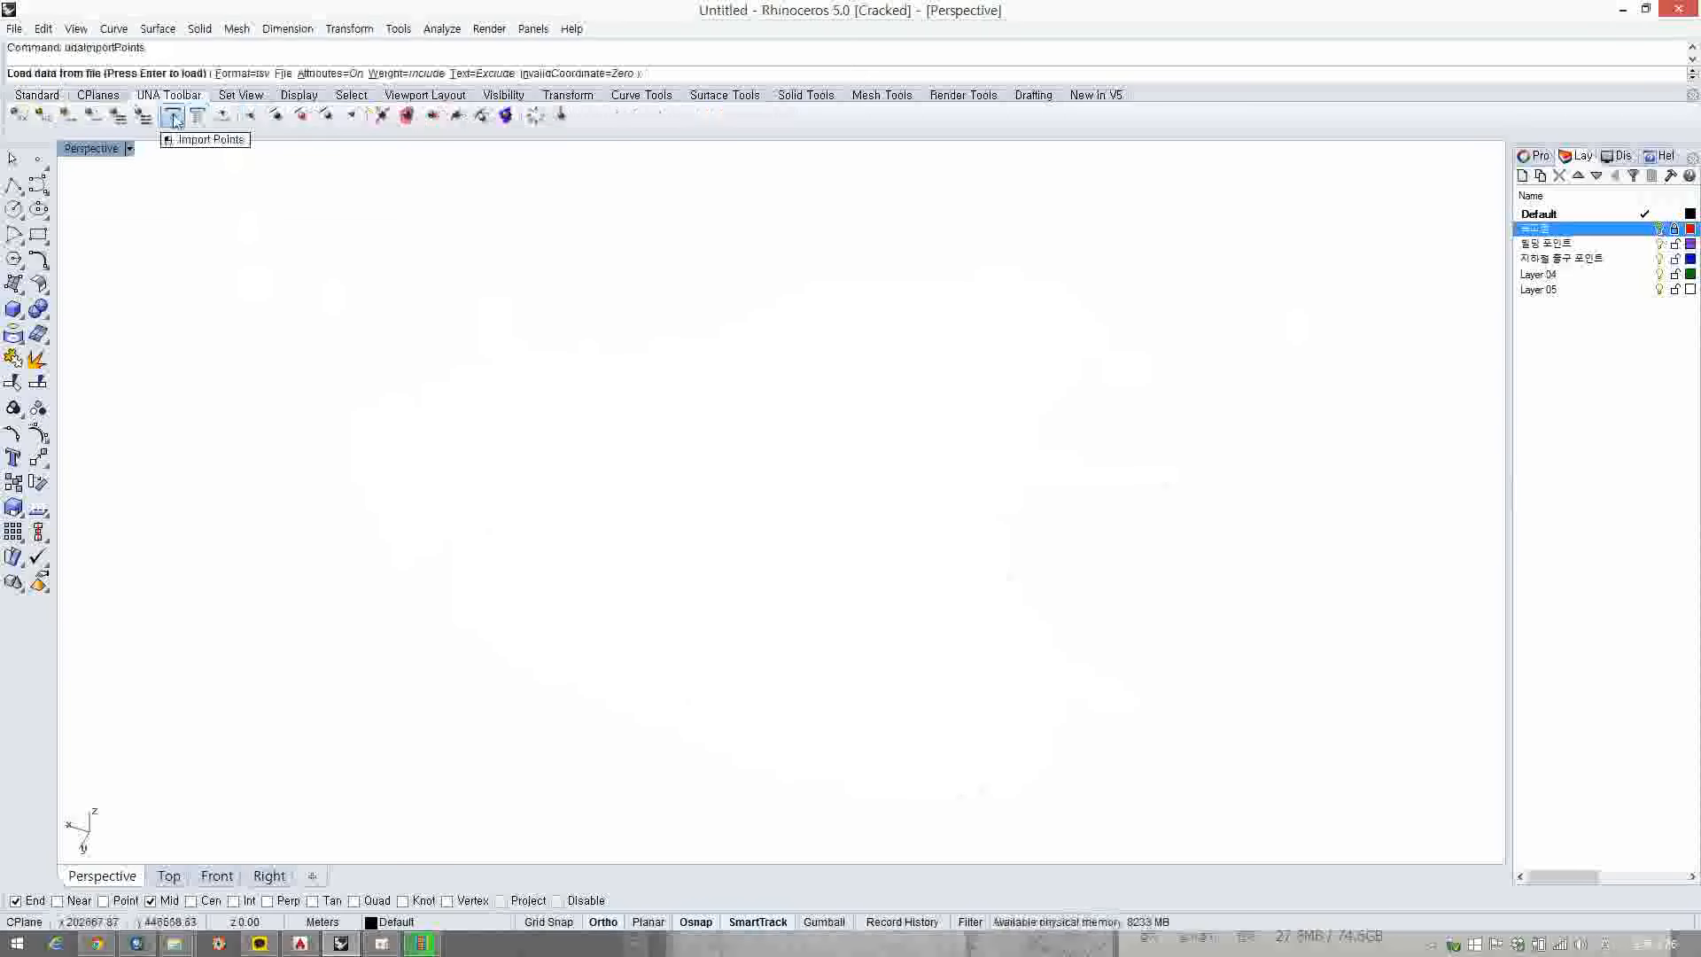
{"action": "left_click", "coordinate": [283, 74]}
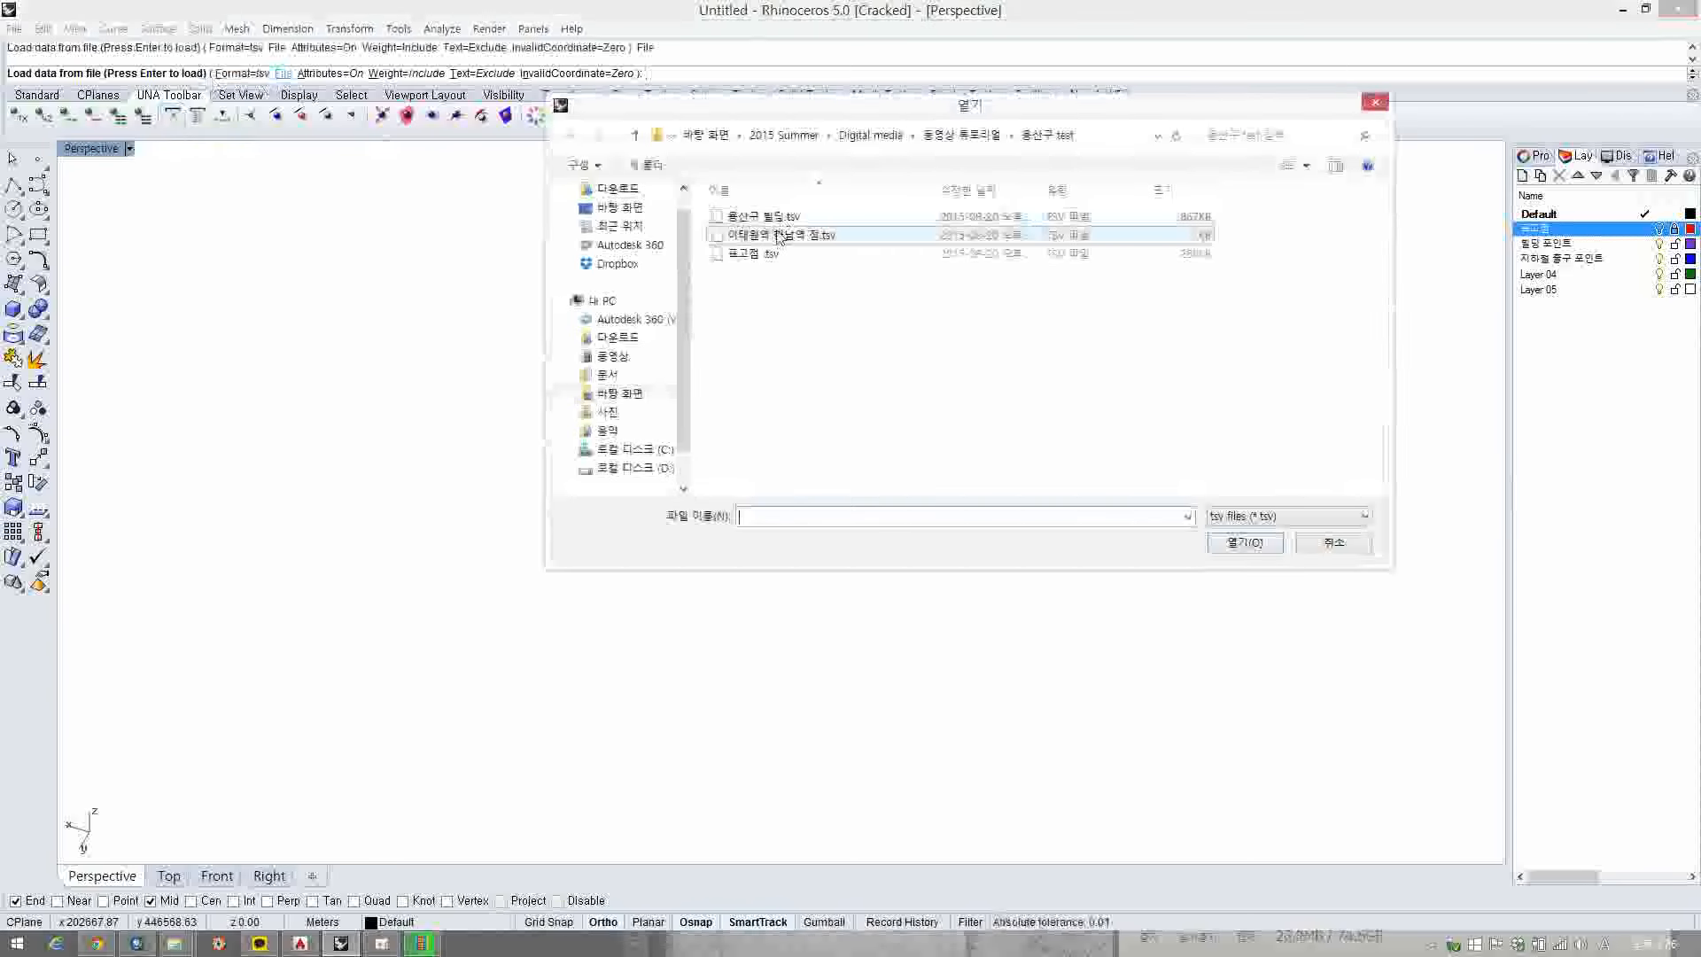
{"action": "left_click", "coordinate": [771, 218]}
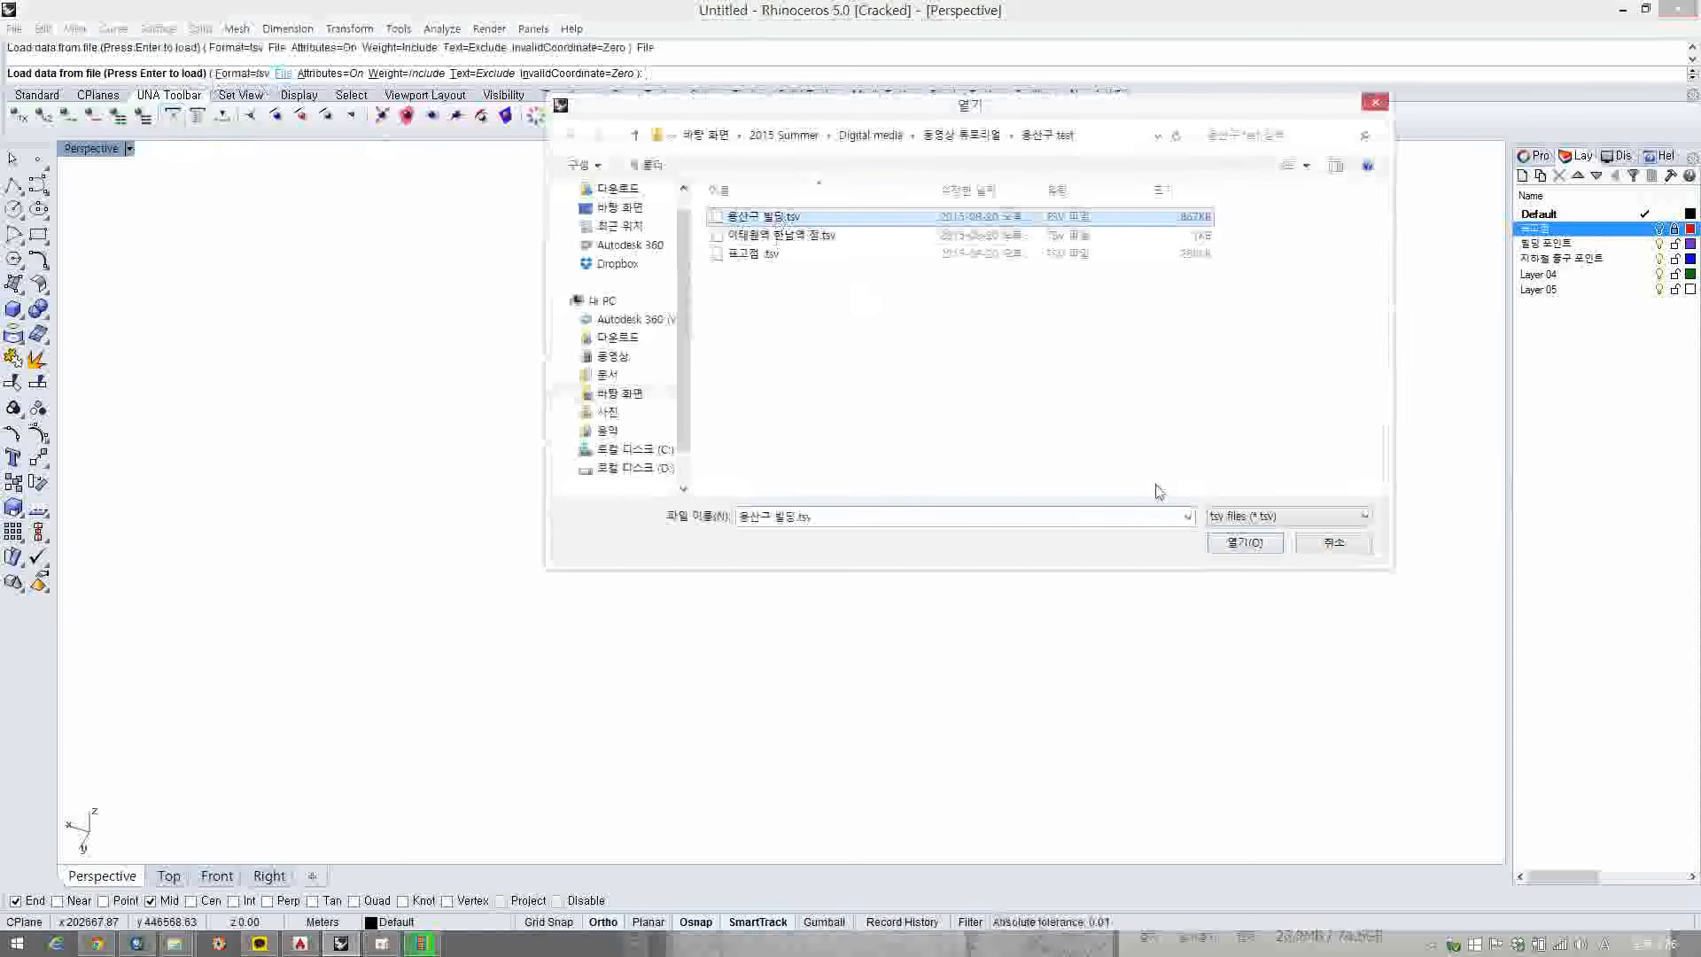
{"action": "left_click", "coordinate": [1243, 545]}
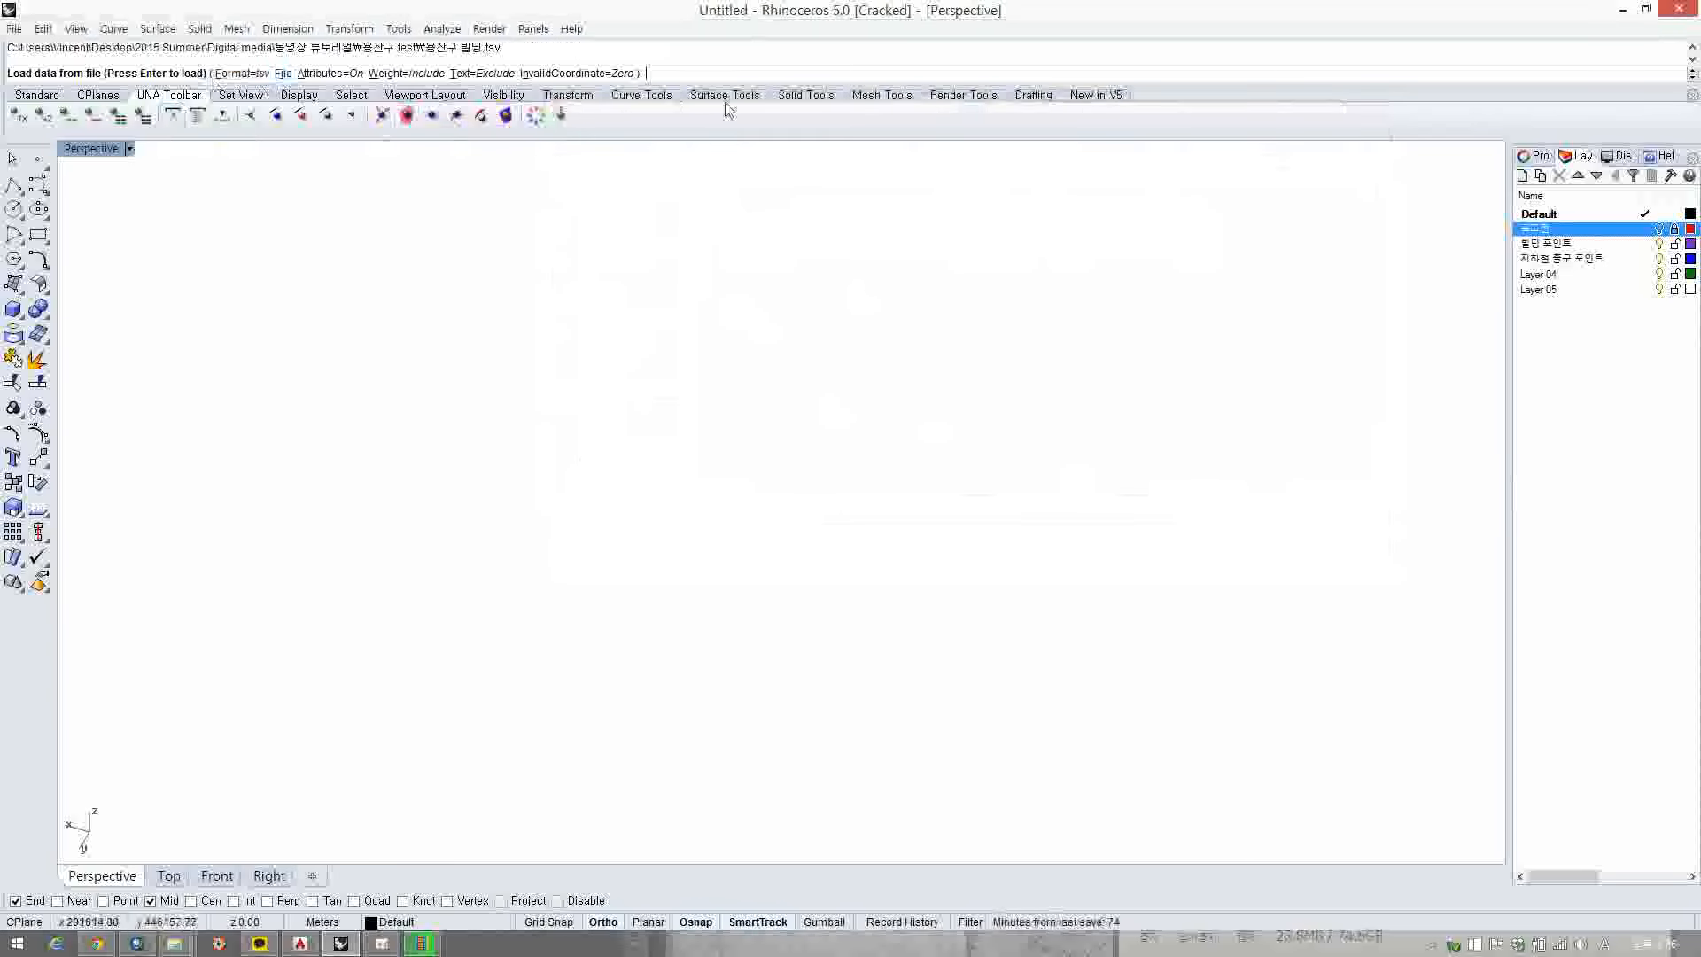
- Load the building point data with X mapped to X_coordi and Y mapped to Y_coordi, leaving Z and Layer at None
{"action": "key", "text": "Return"}
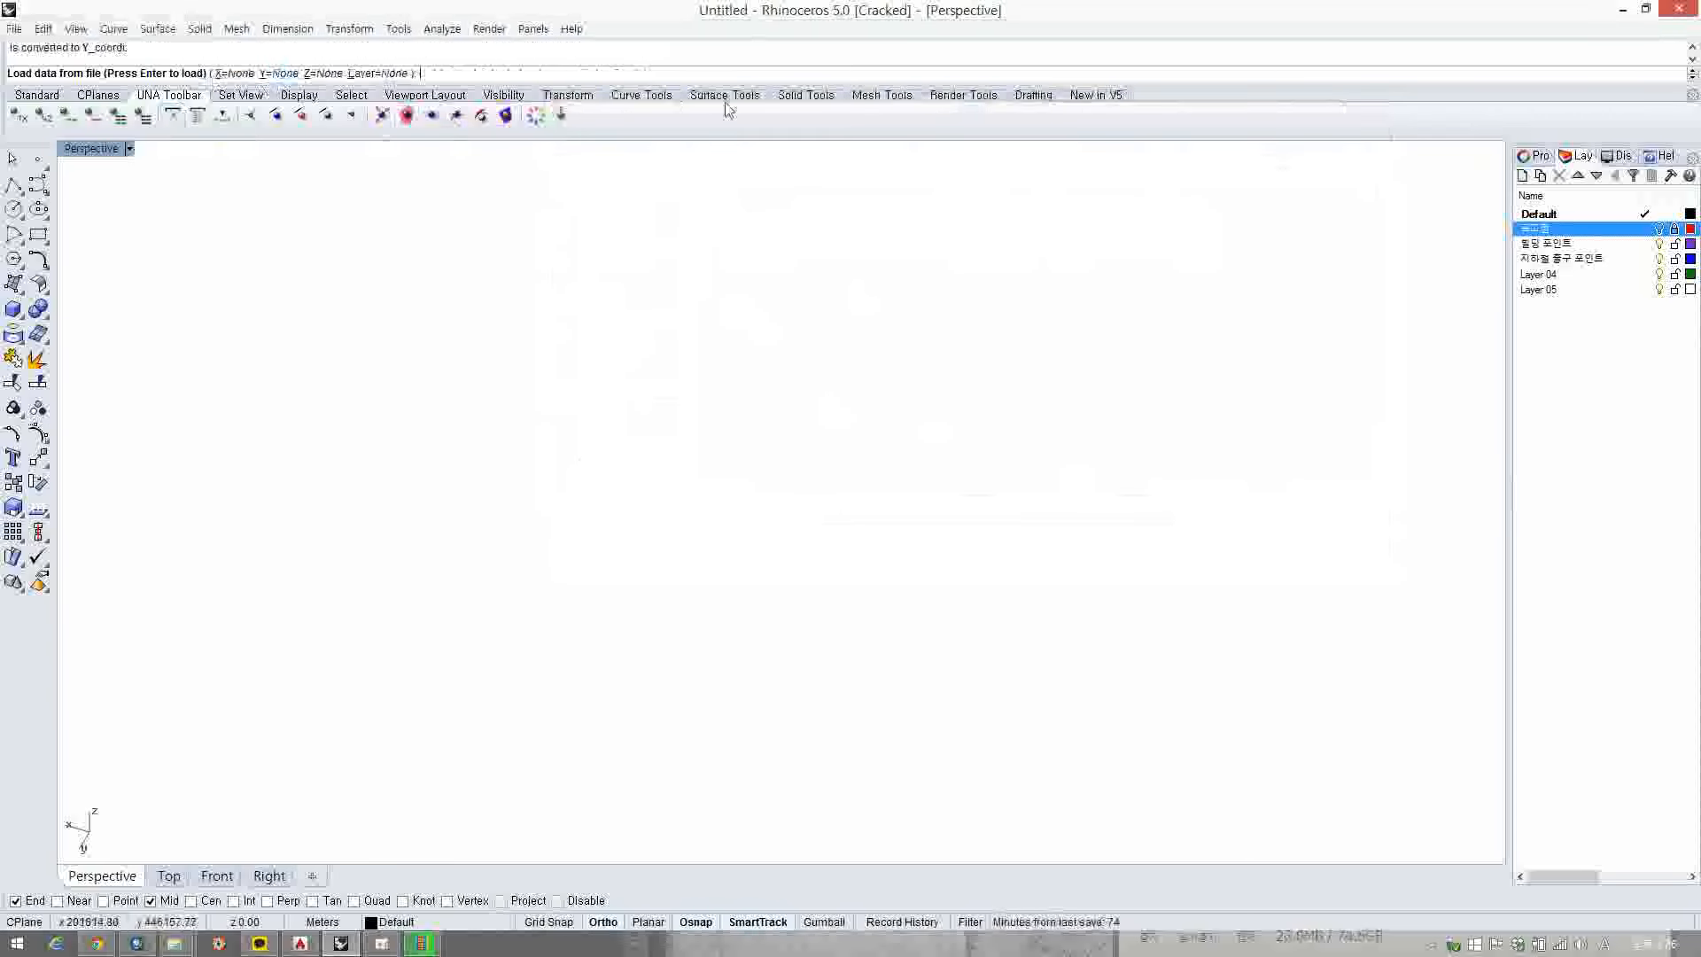
{"action": "left_click", "coordinate": [238, 77]}
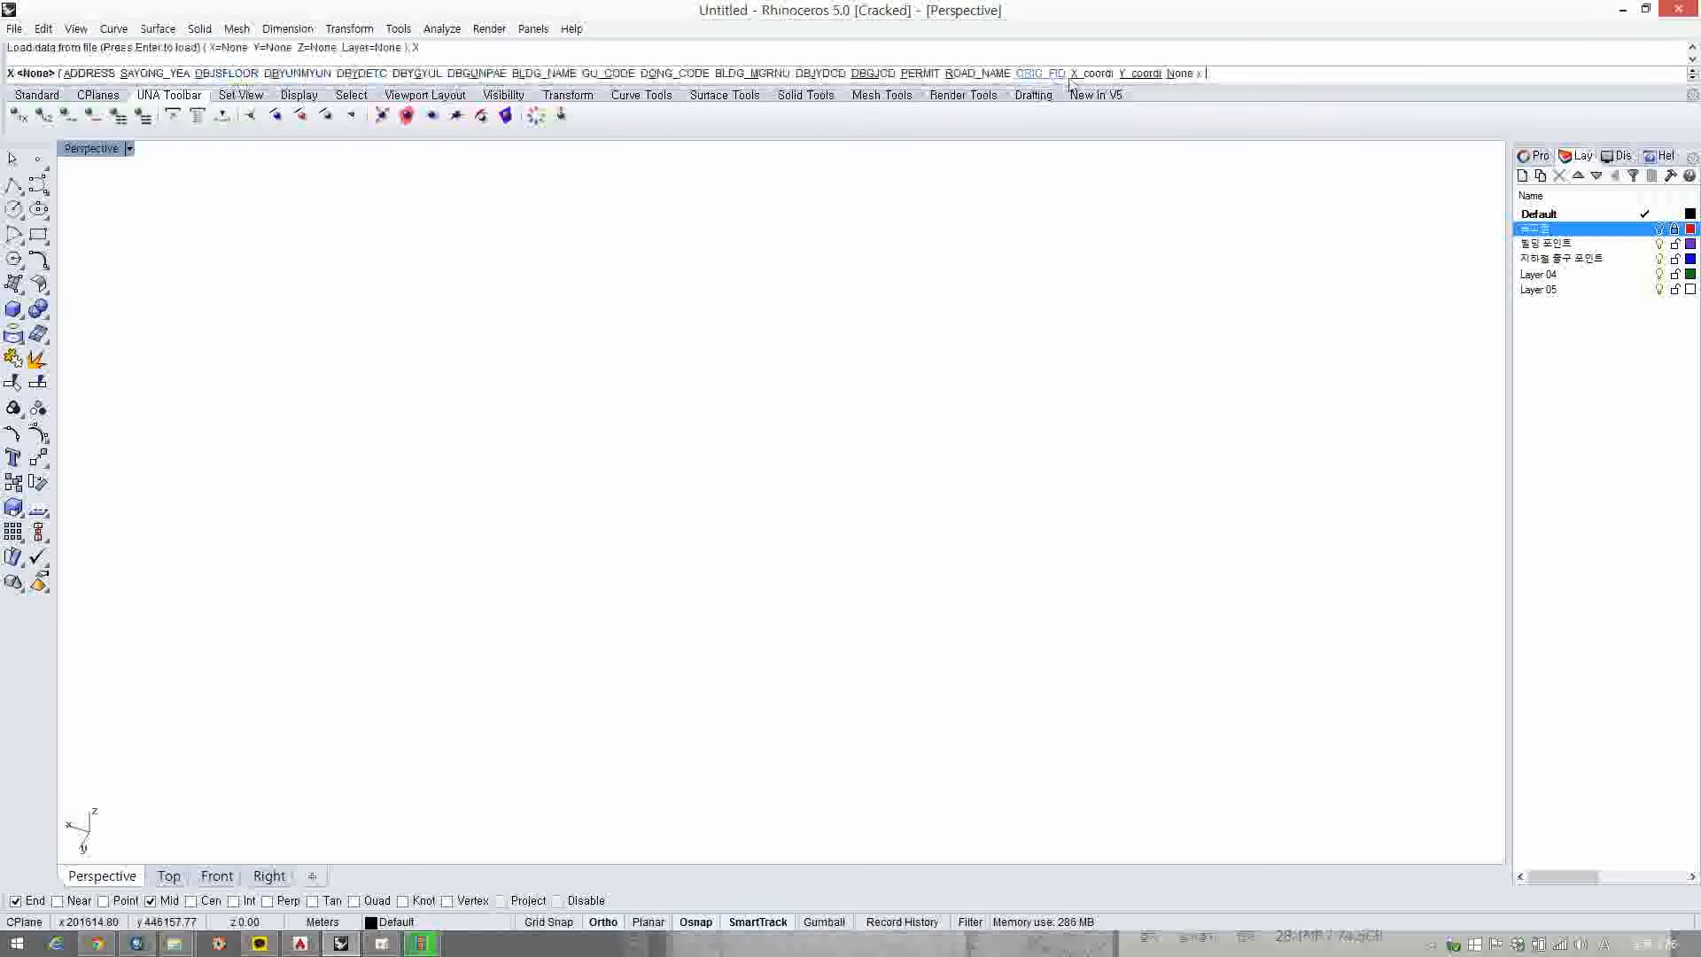
{"action": "left_click", "coordinate": [1090, 73]}
{"action": "left_click", "coordinate": [282, 73]}
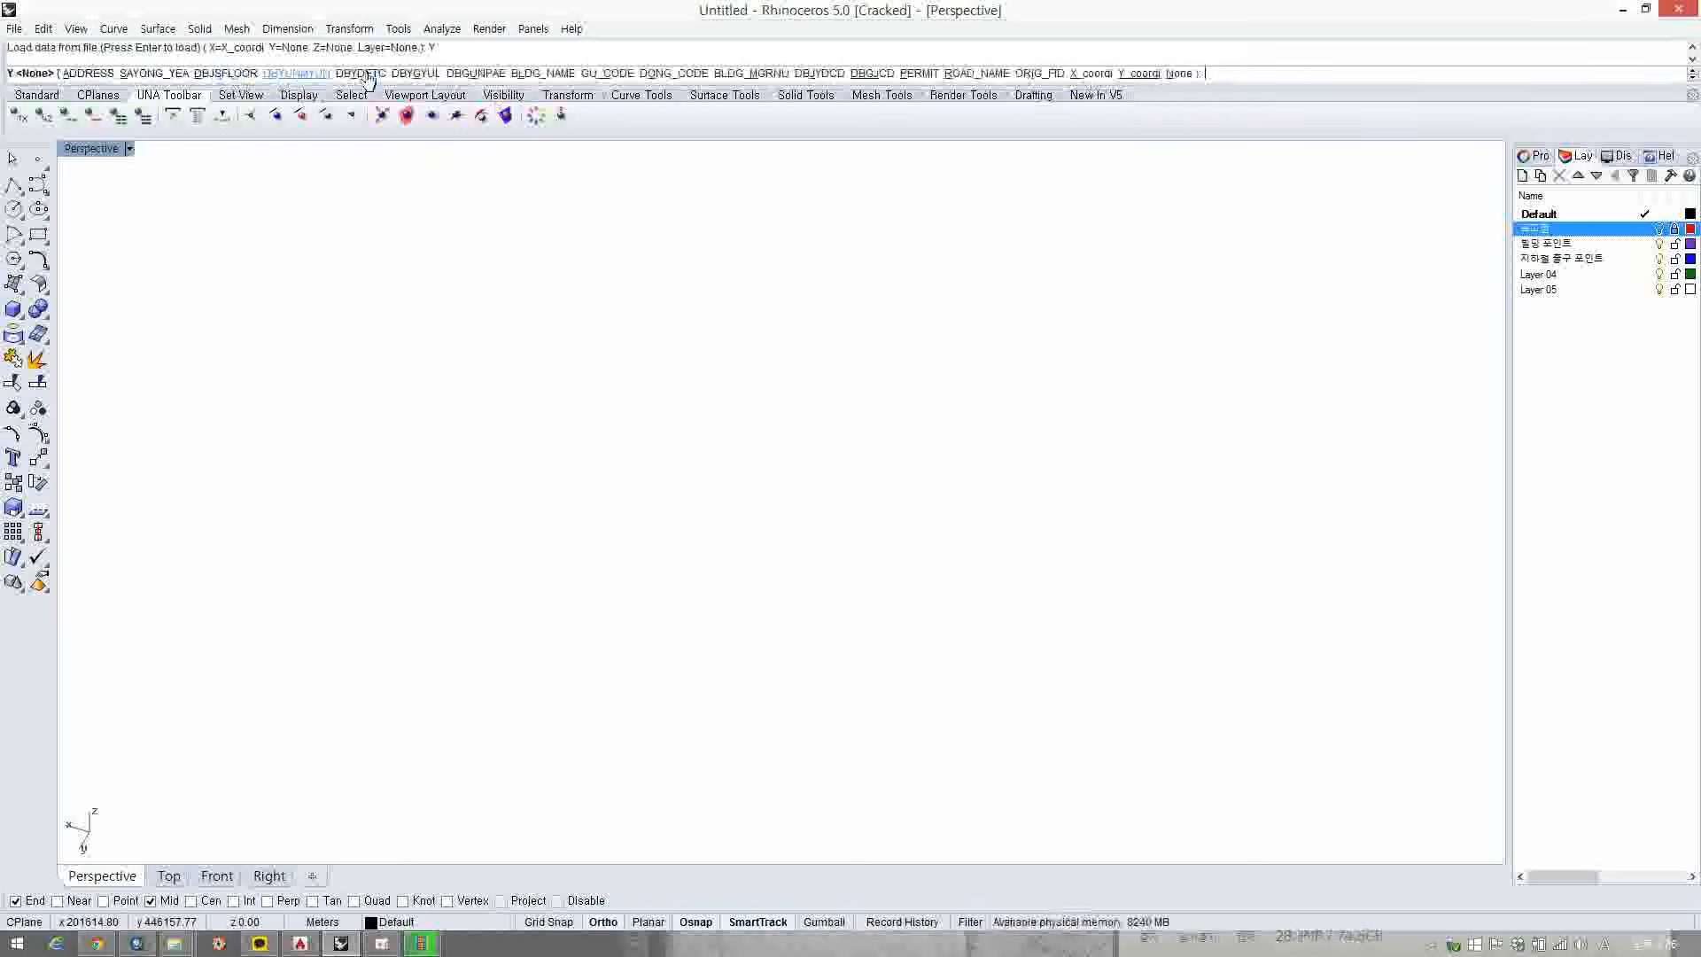
{"action": "left_click", "coordinate": [1143, 75]}
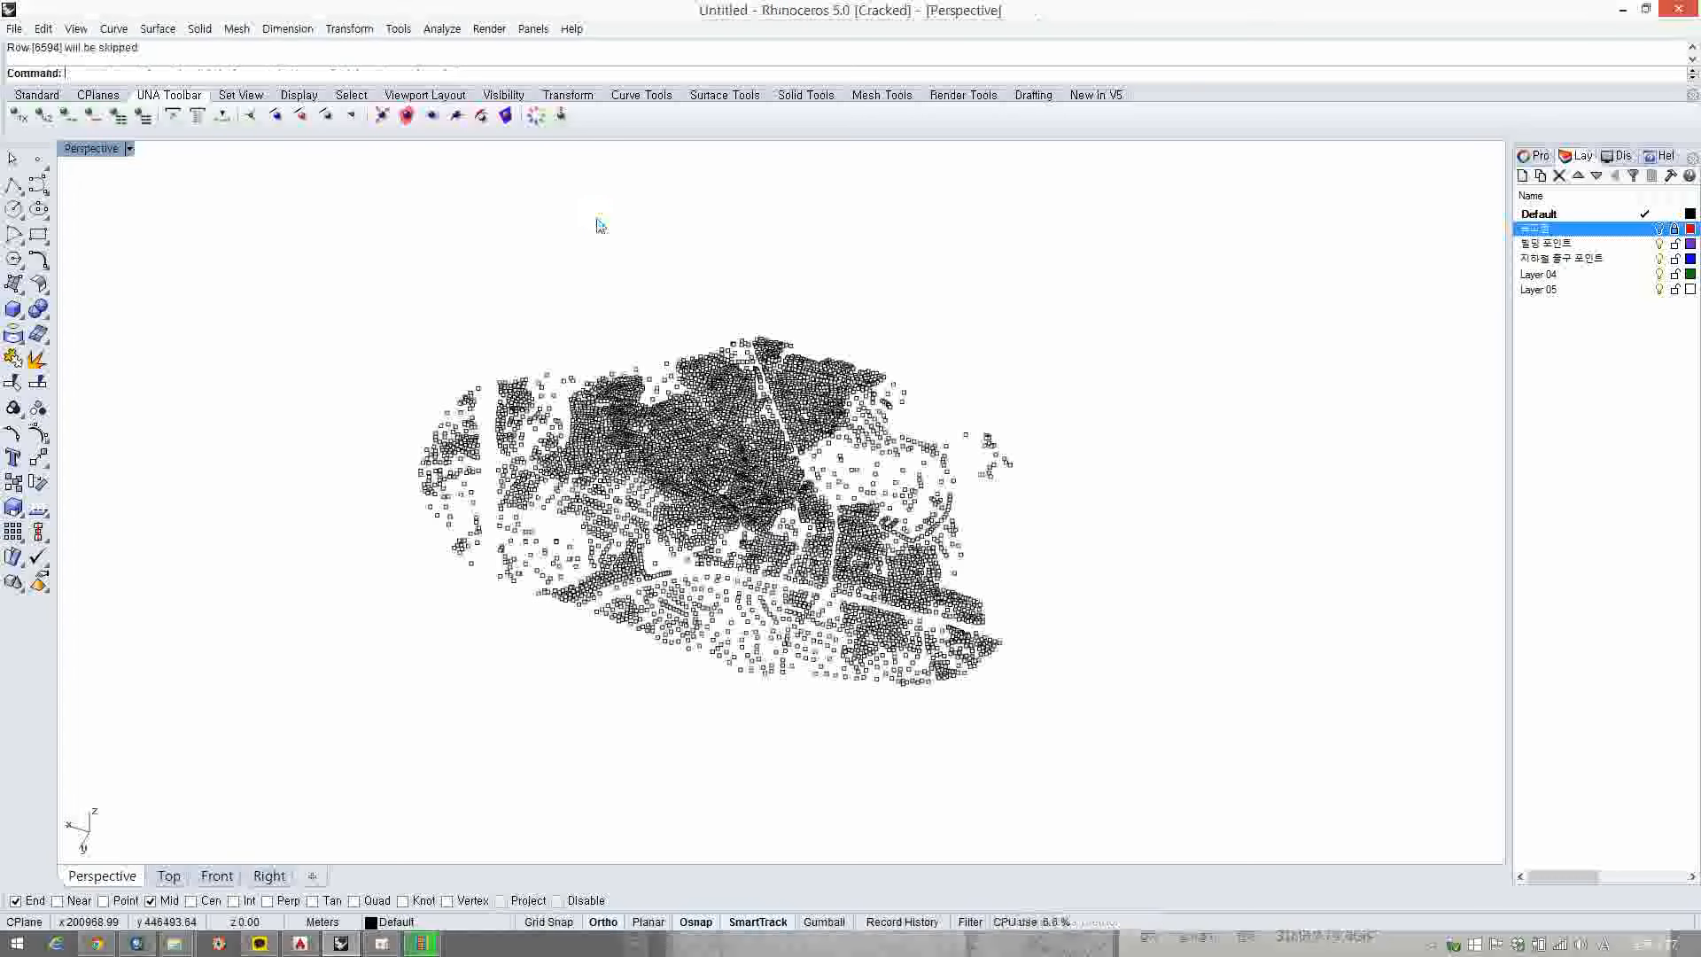
- Select all the imported building points, assign them to the 빌딩 포인트 layer, and clear the selection
{"action": "right_click_drag", "start_coordinate": [622, 483], "coordinate": [783, 459]}
{"action": "left_click_drag", "start_coordinate": [386, 319], "coordinate": [1282, 763]}
{"action": "left_click", "coordinate": [1532, 157]}
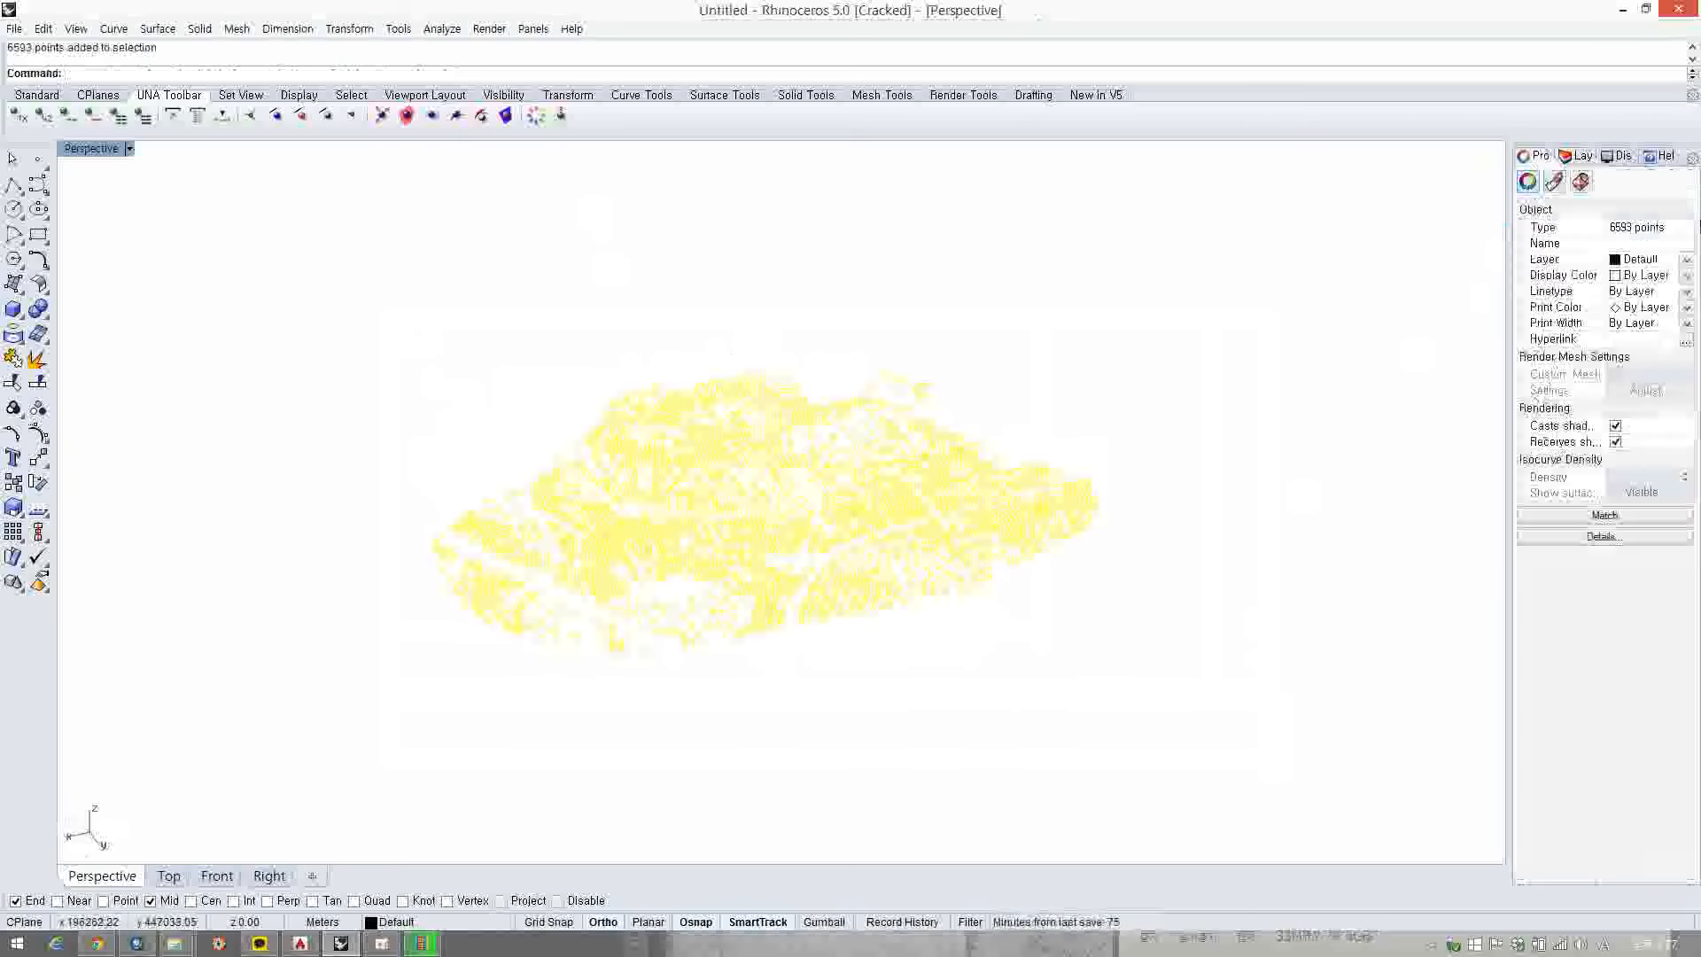
{"action": "left_click", "coordinate": [1666, 259]}
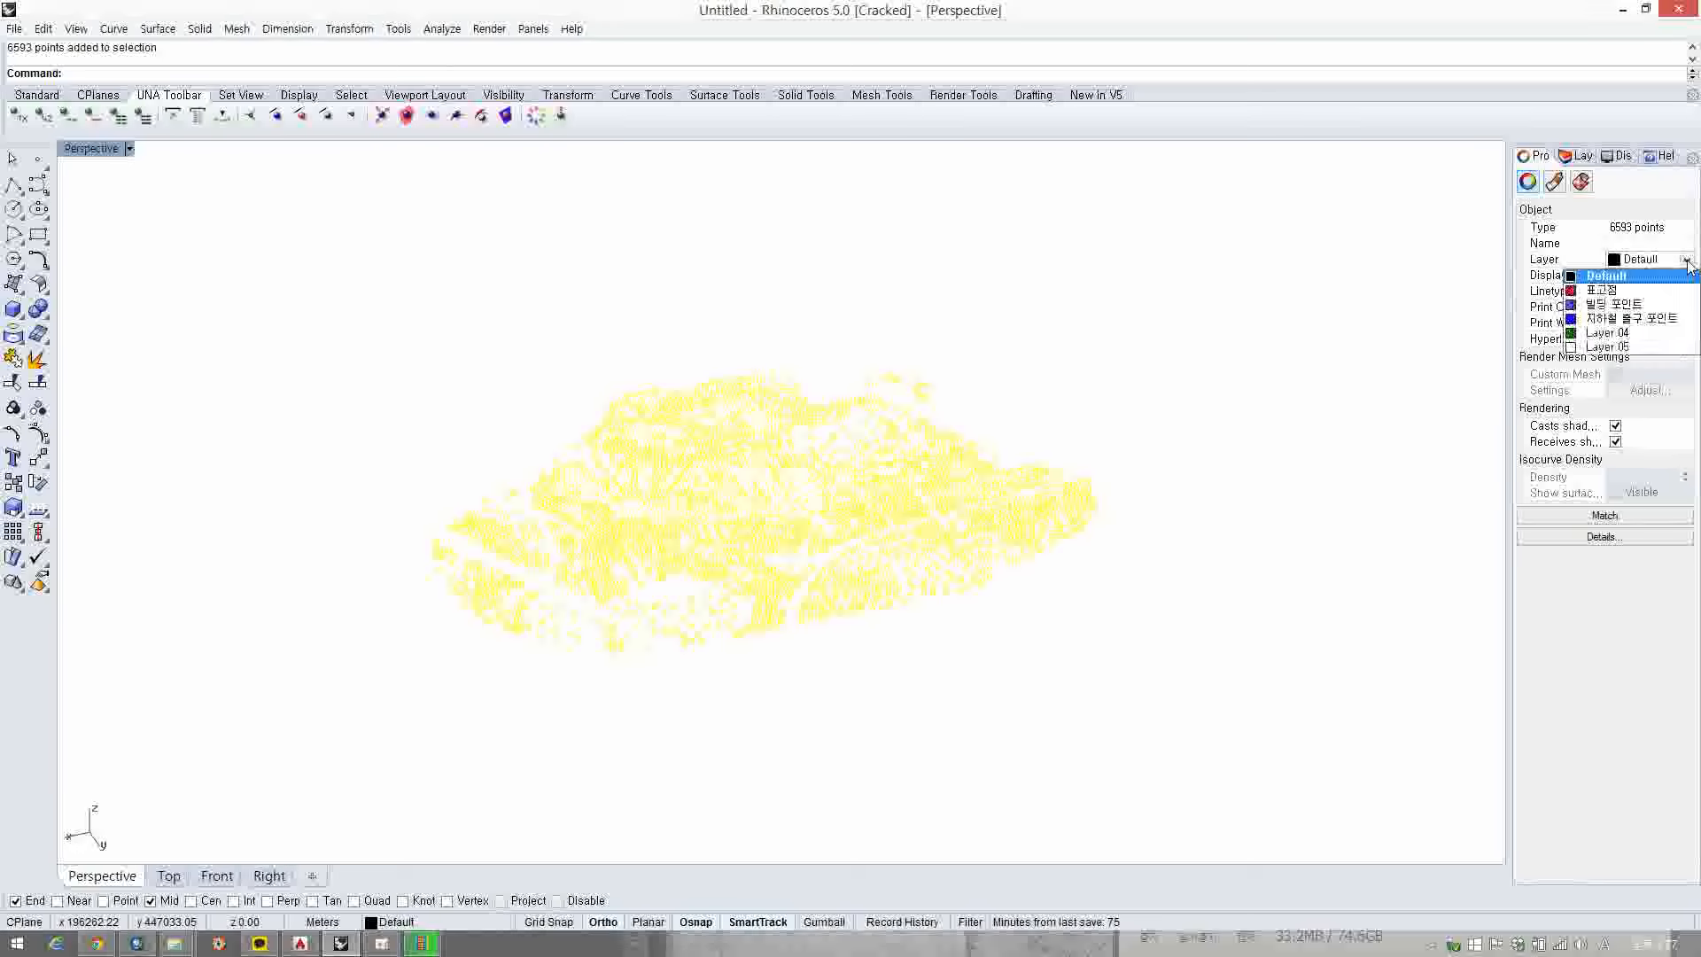
{"action": "left_click", "coordinate": [1652, 312]}
{"action": "left_click", "coordinate": [1446, 315]}
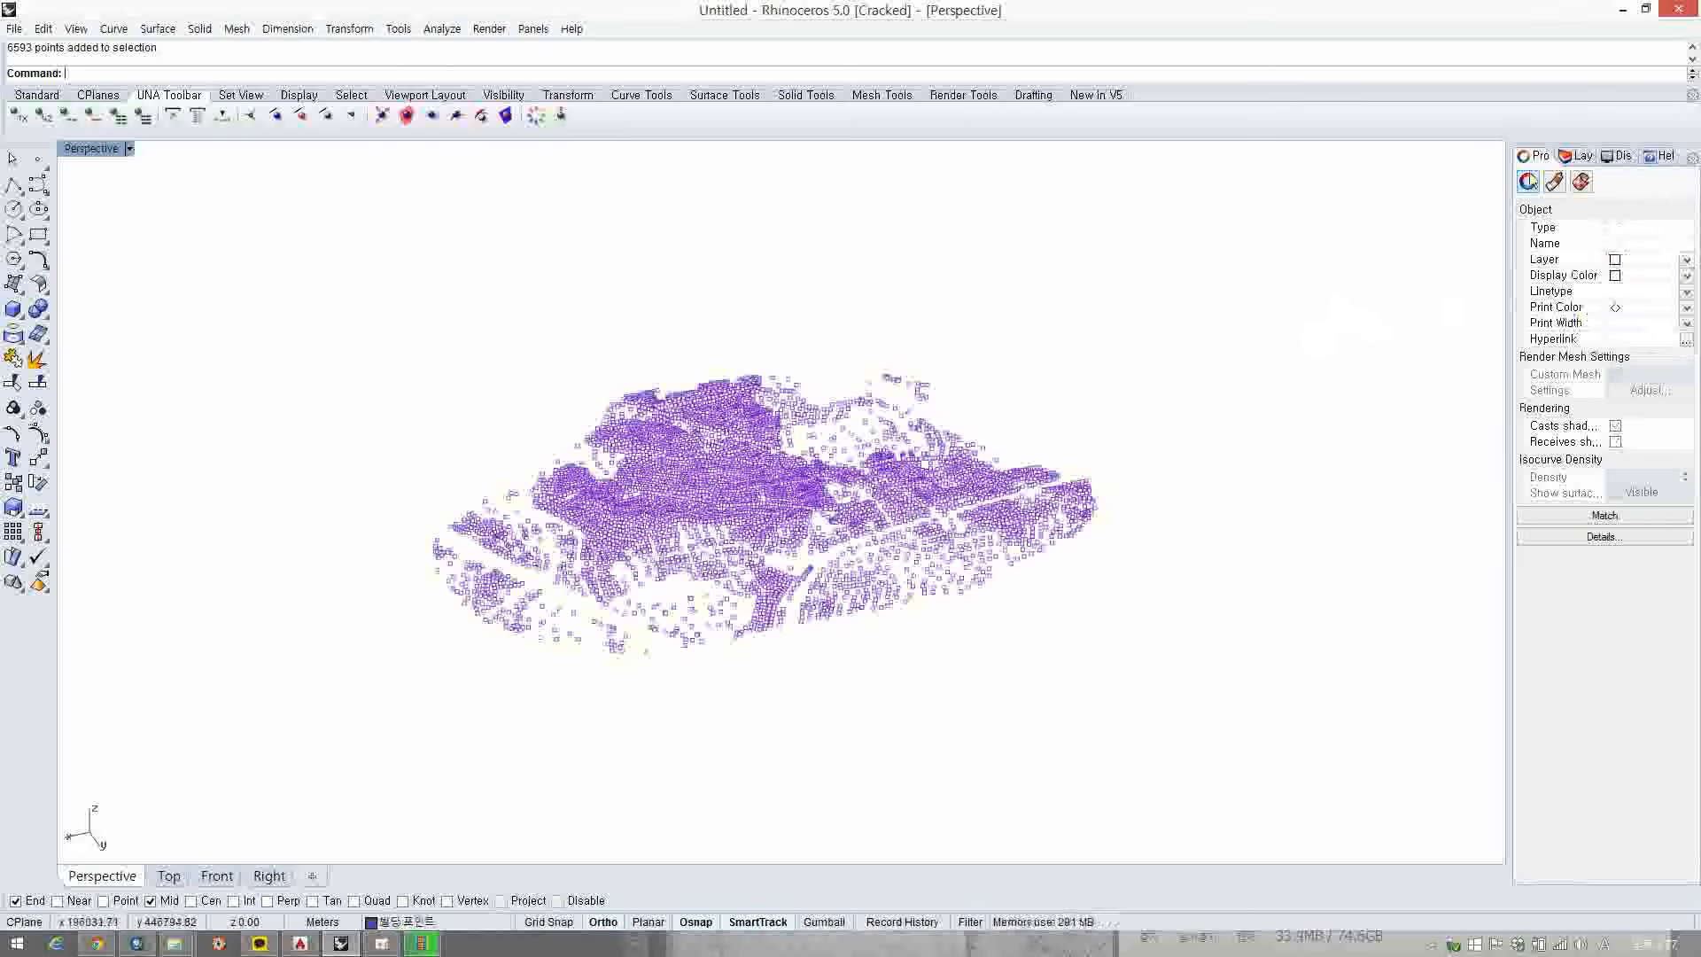
- Make 빌딩 포인트 the current layer and turn the 표고점 layer back on to compare both point sets
{"action": "left_click", "coordinate": [1577, 156]}
{"action": "left_click", "coordinate": [1645, 244]}
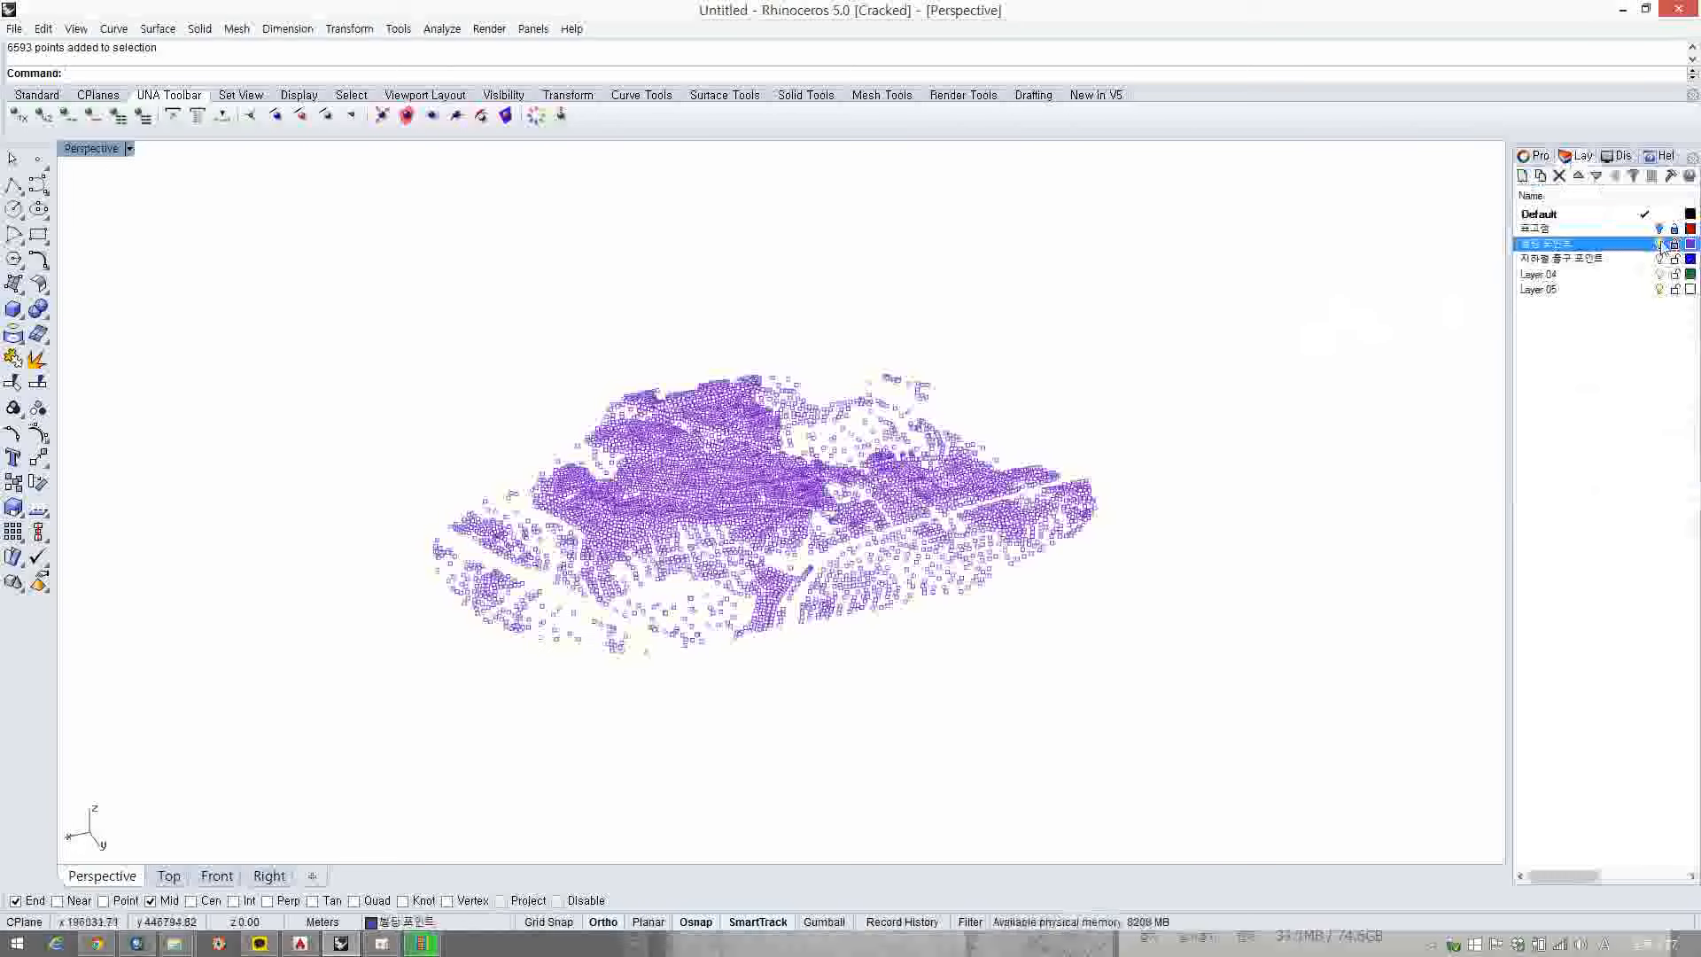
{"action": "left_click", "coordinate": [1661, 229]}
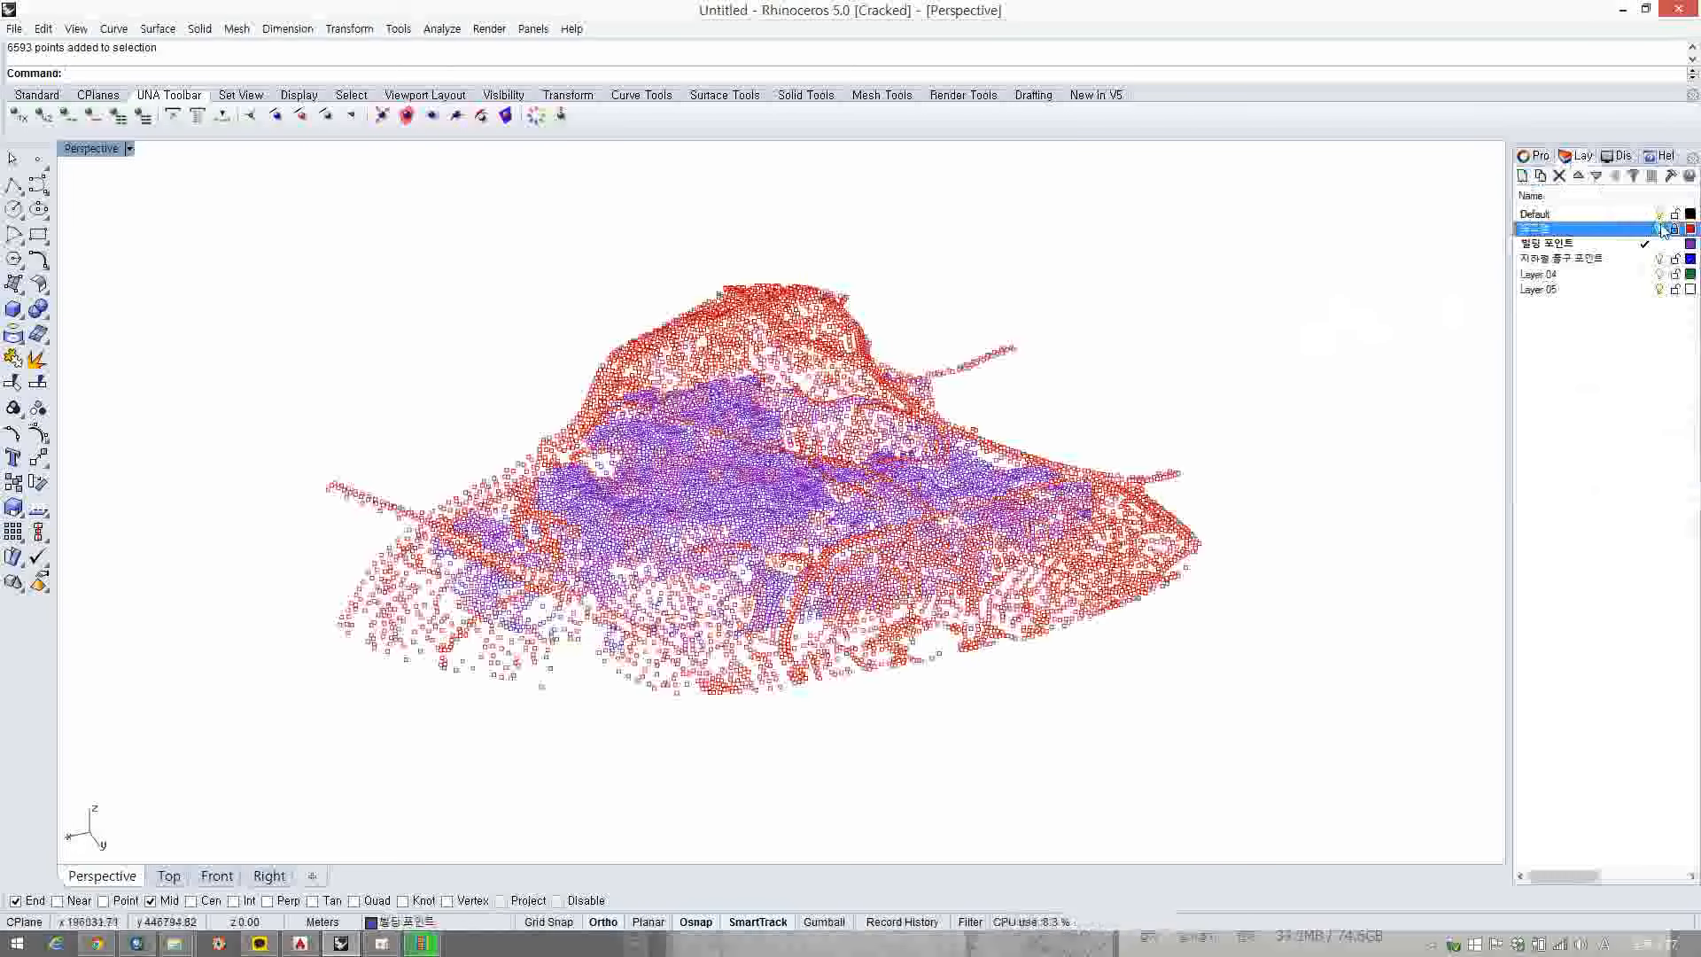
{"action": "right_click_drag", "start_coordinate": [869, 531], "coordinate": [872, 585]}
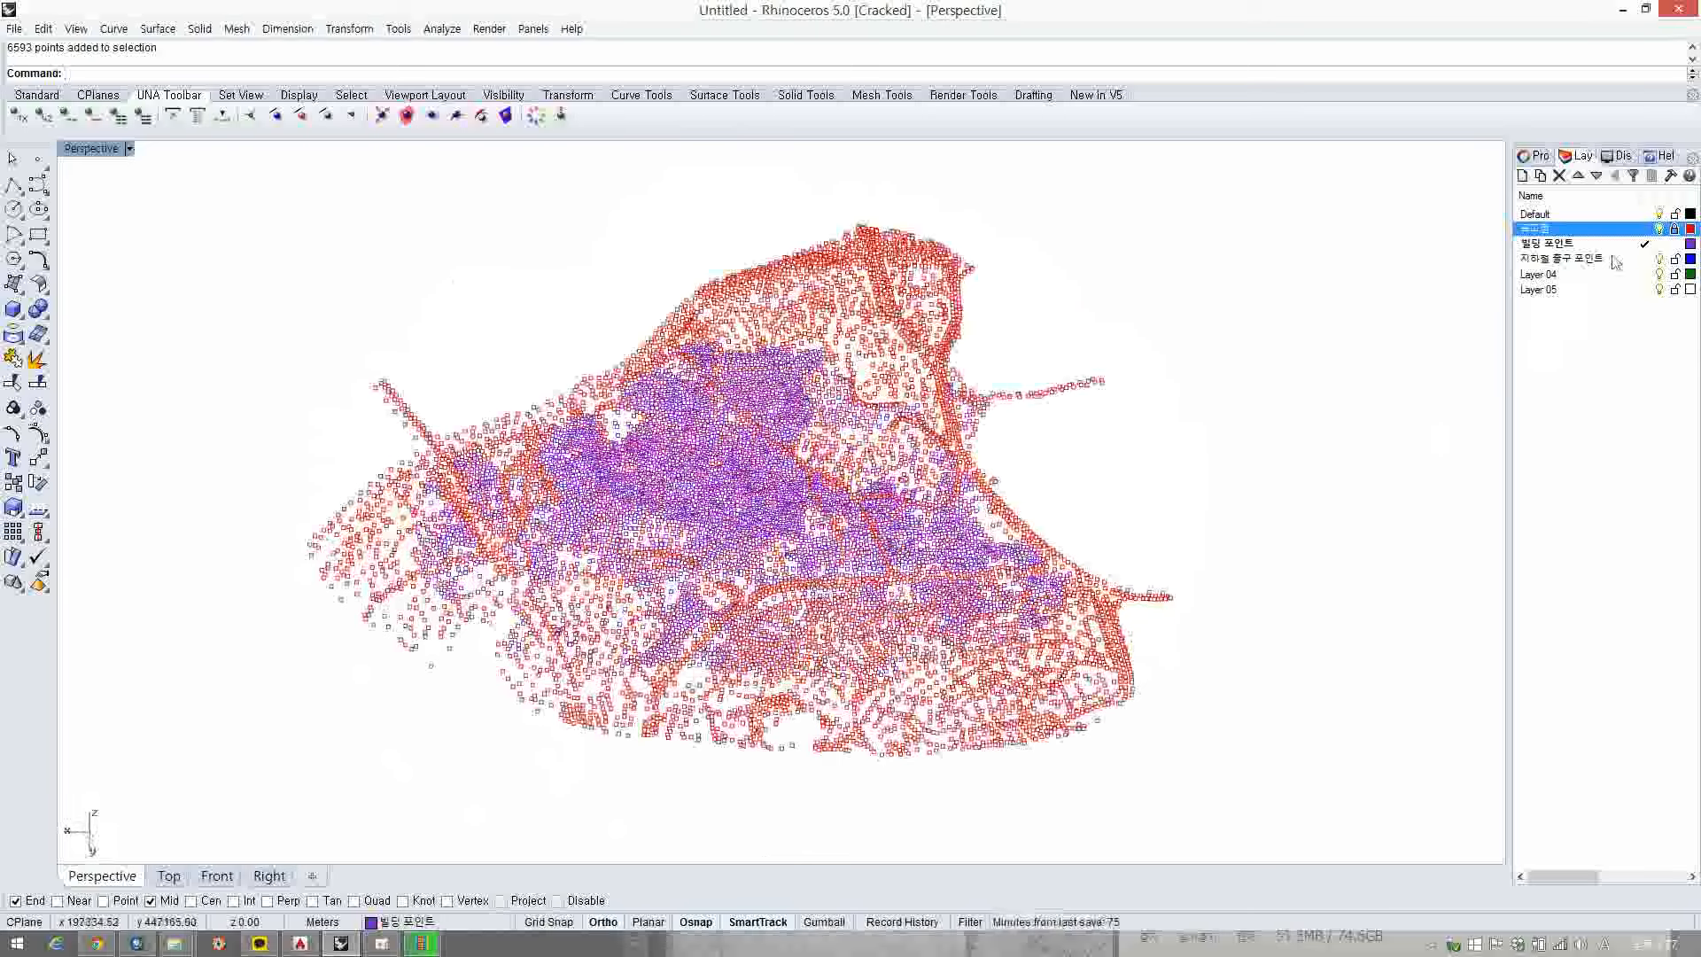
- With the 표고점 layer unlocked, Default current and the 빌딩 포인트 layer hidden, delete all the elevation points
{"action": "left_click", "coordinate": [1675, 232]}
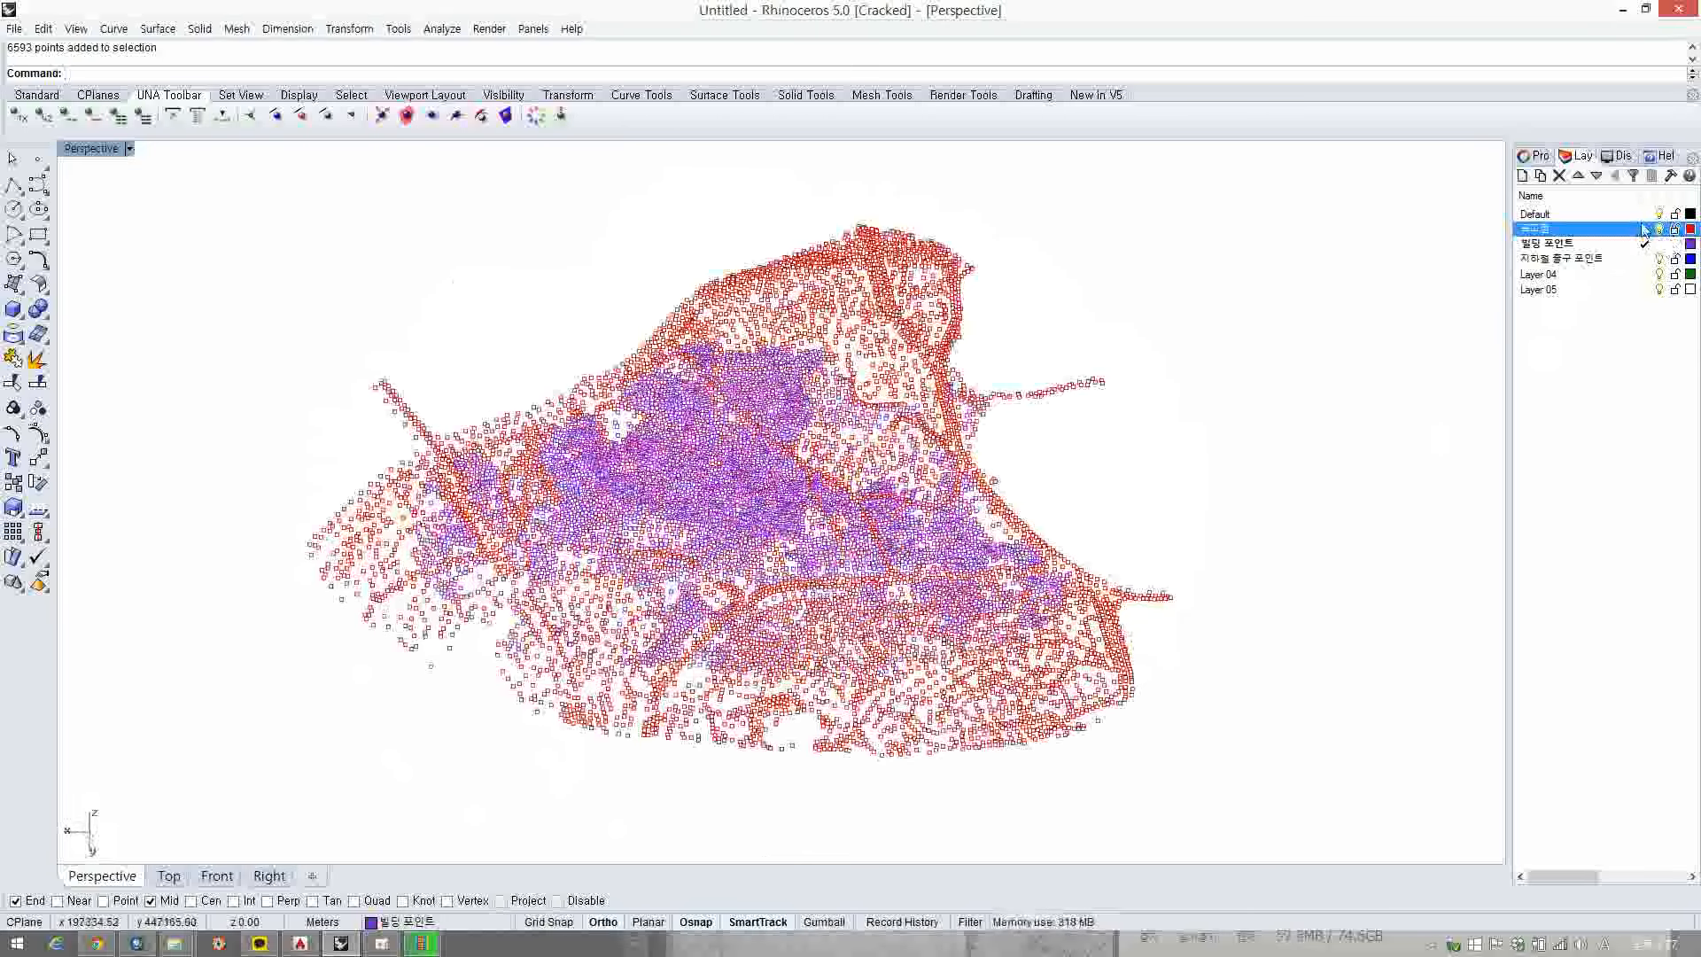
{"action": "left_click", "coordinate": [1648, 215]}
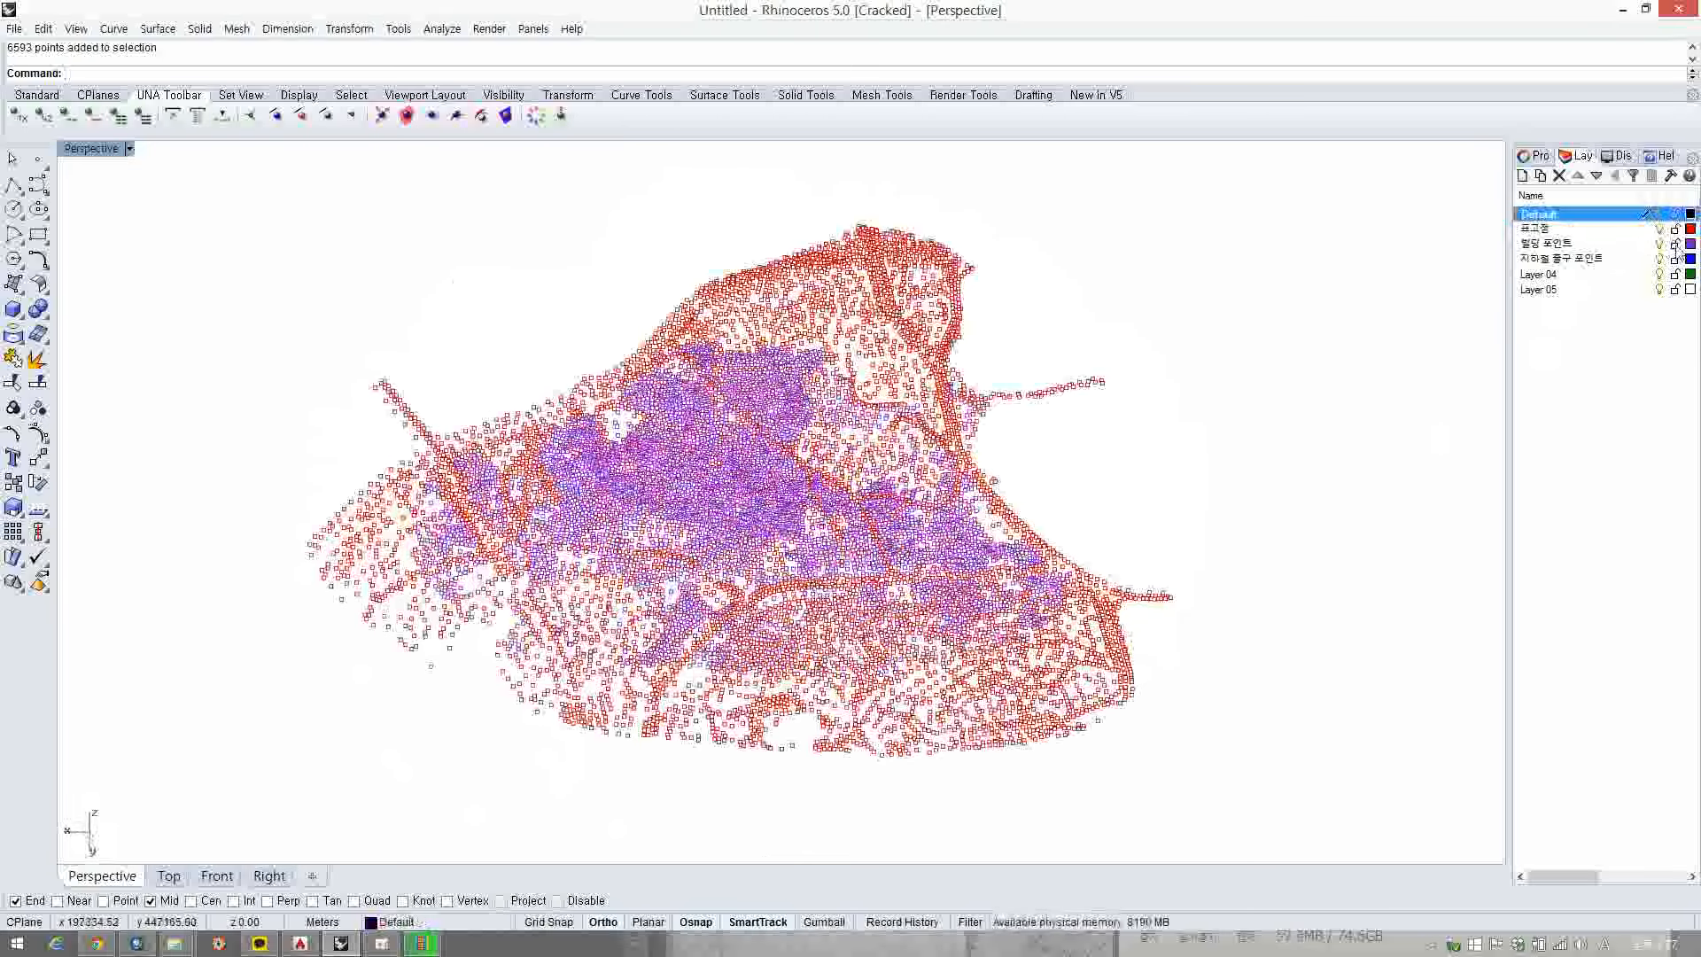
{"action": "left_click", "coordinate": [1675, 245]}
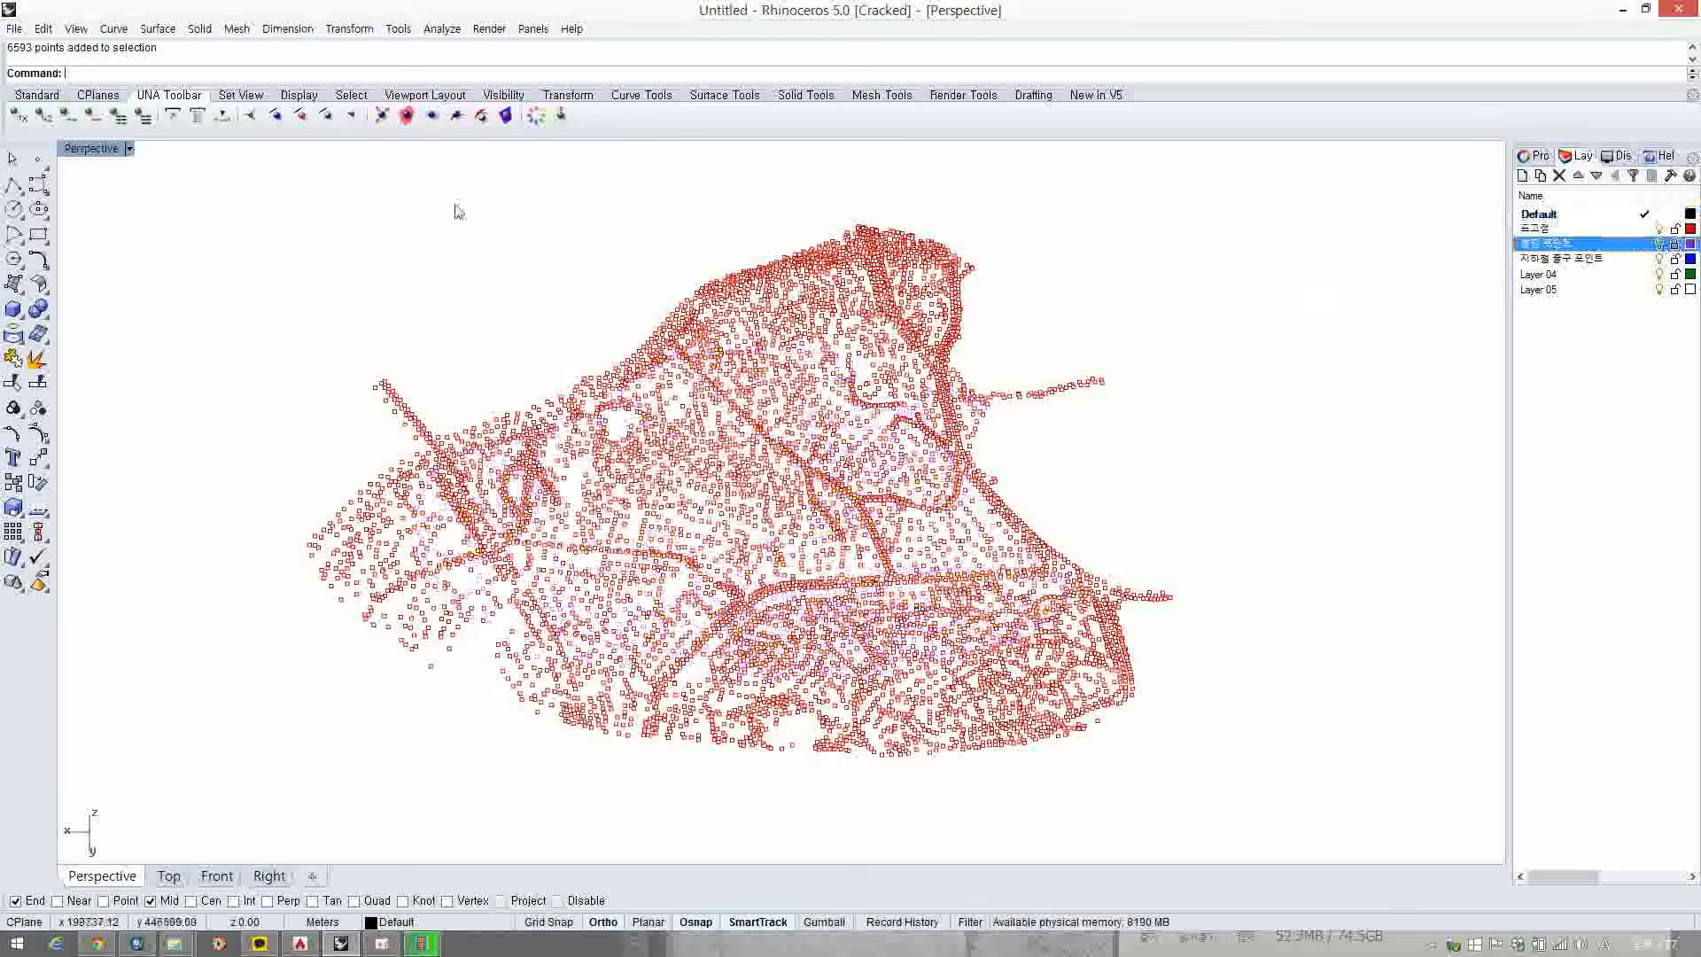
{"action": "left_click_drag", "start_coordinate": [241, 176], "coordinate": [1455, 857]}
{"action": "key", "text": "Delete"}
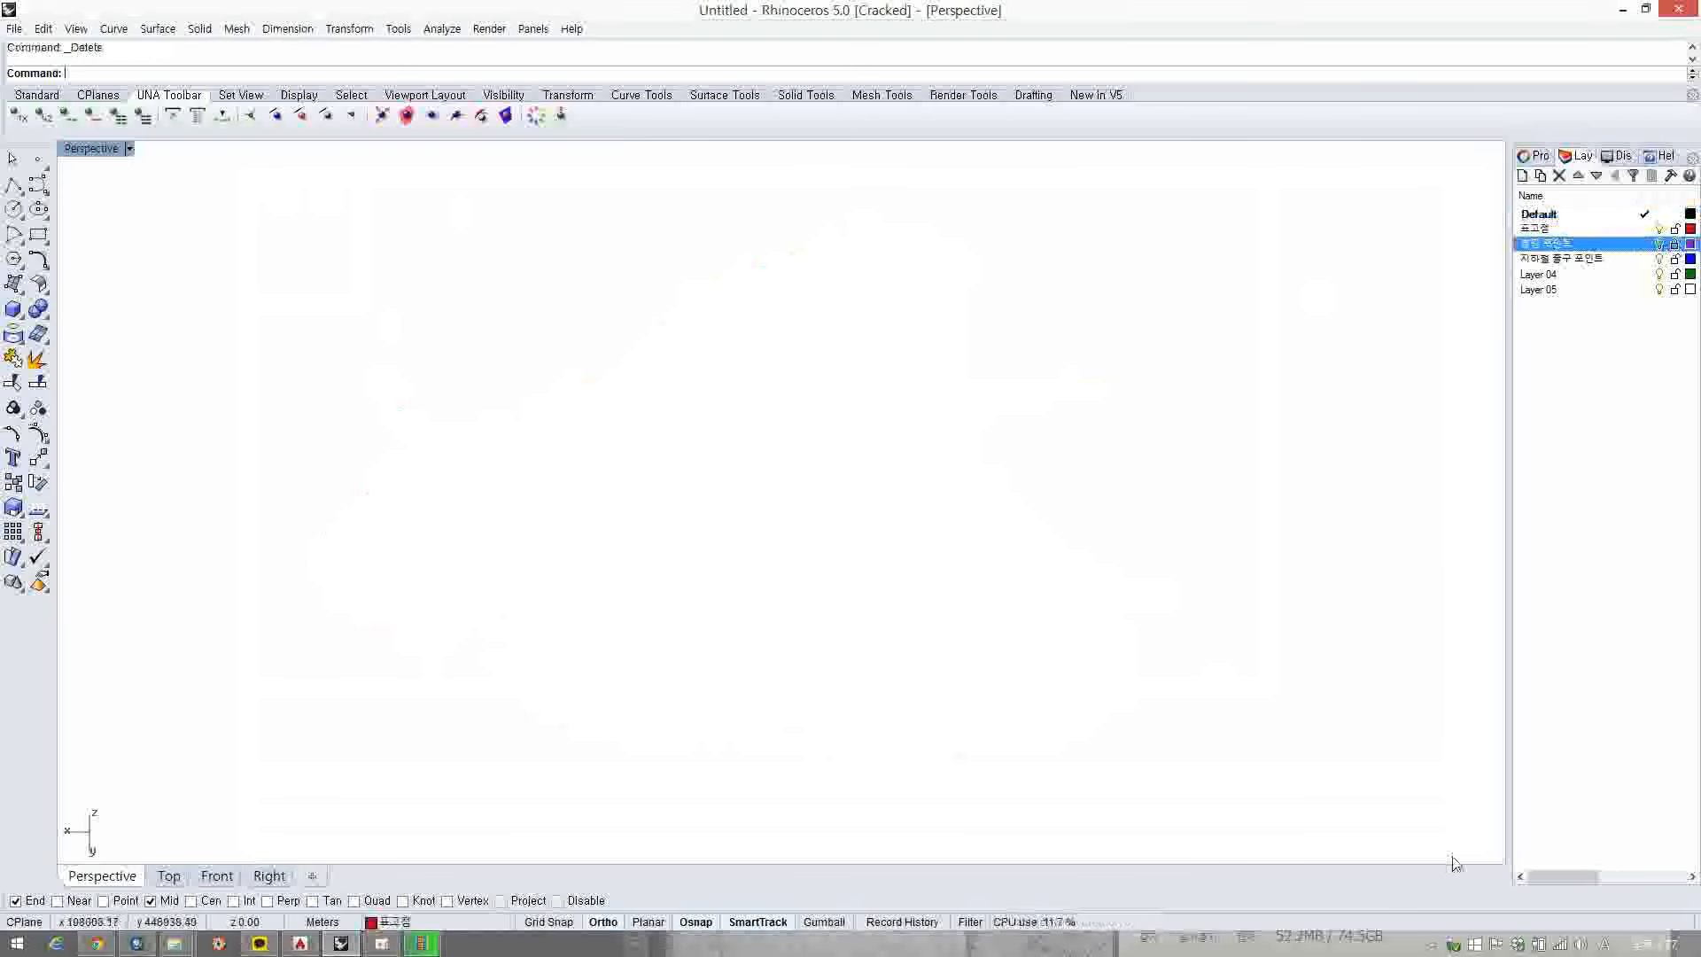
- Start a new UNA points import and choose 표고점 .tsv as the source file
{"action": "left_click", "coordinate": [174, 116]}
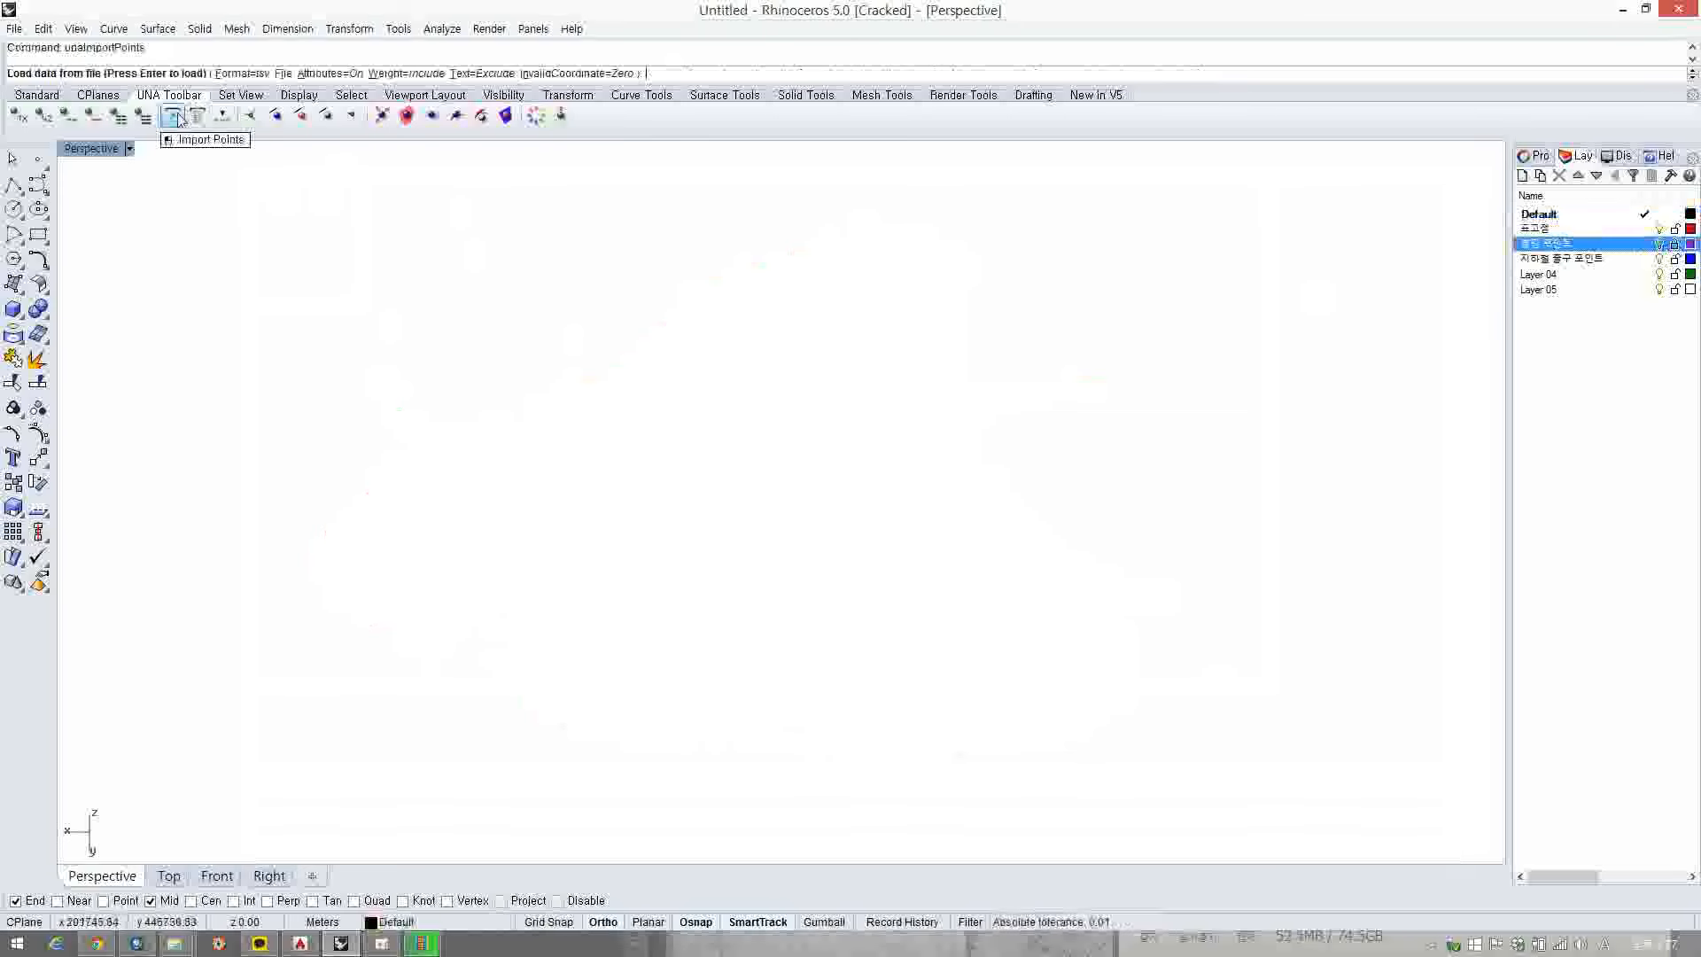
{"action": "left_click", "coordinate": [283, 73]}
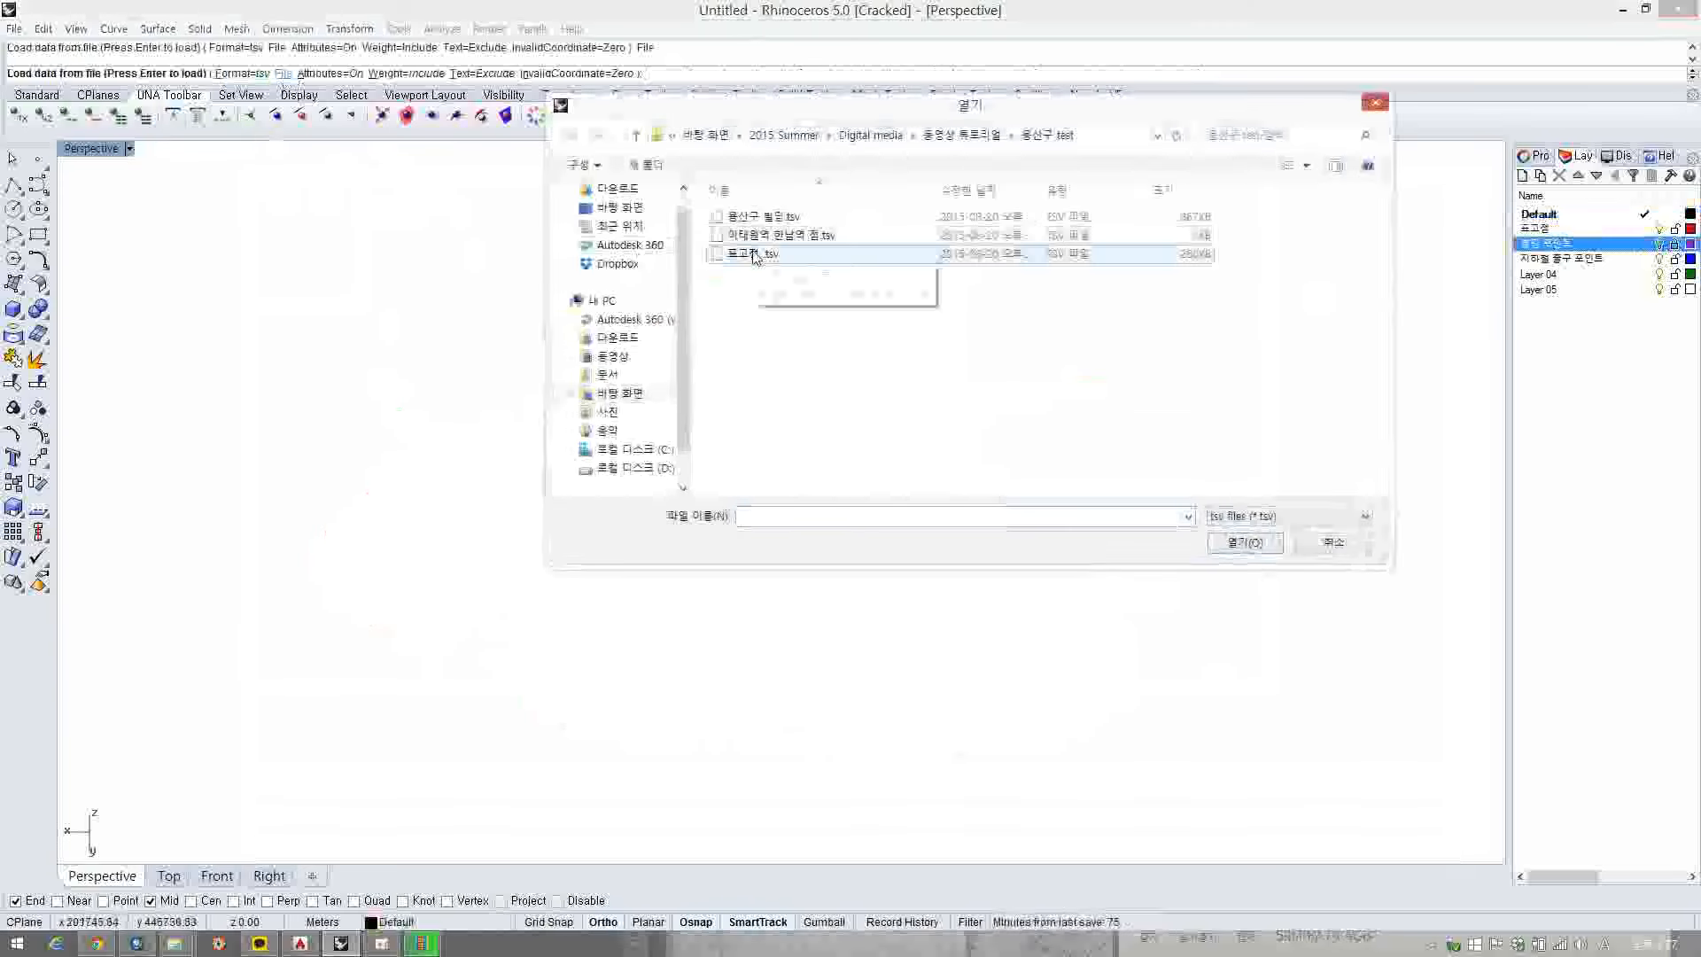
{"action": "double_click", "coordinate": [754, 256]}
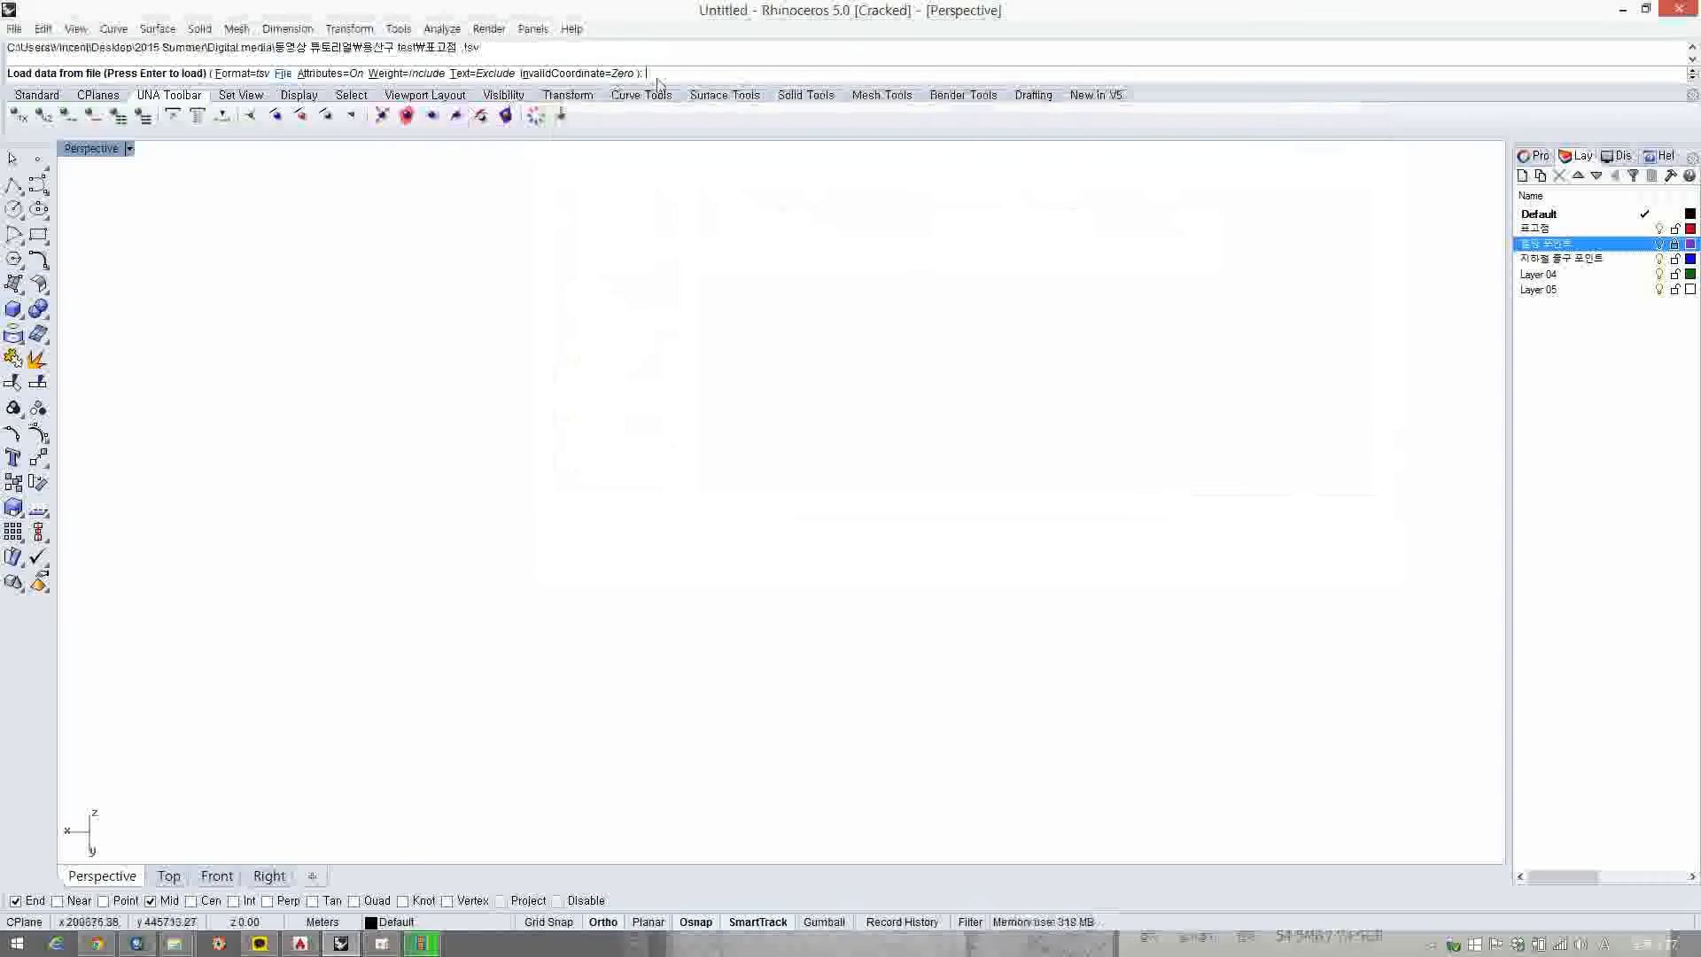
{"action": "key", "text": "Return"}
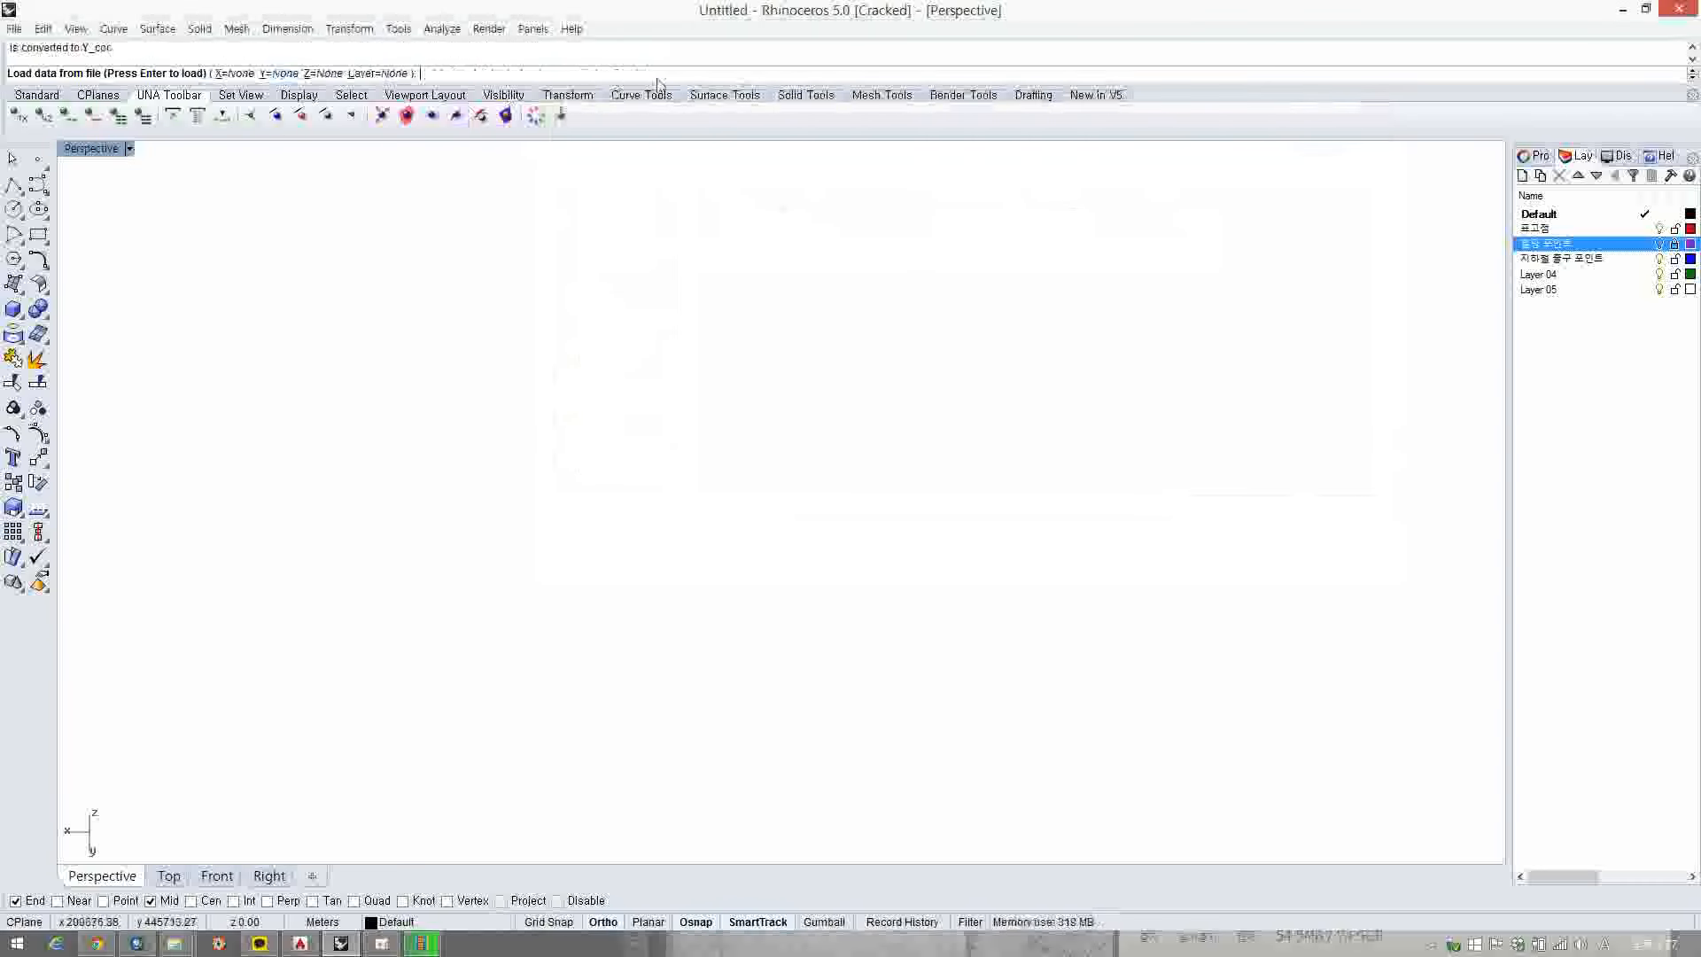
- Load the elevation points with X mapped to X_cor, Y to Y_cor and Z to HEIGHT, leaving Layer at None
{"action": "left_click", "coordinate": [232, 75]}
{"action": "left_click", "coordinate": [341, 75]}
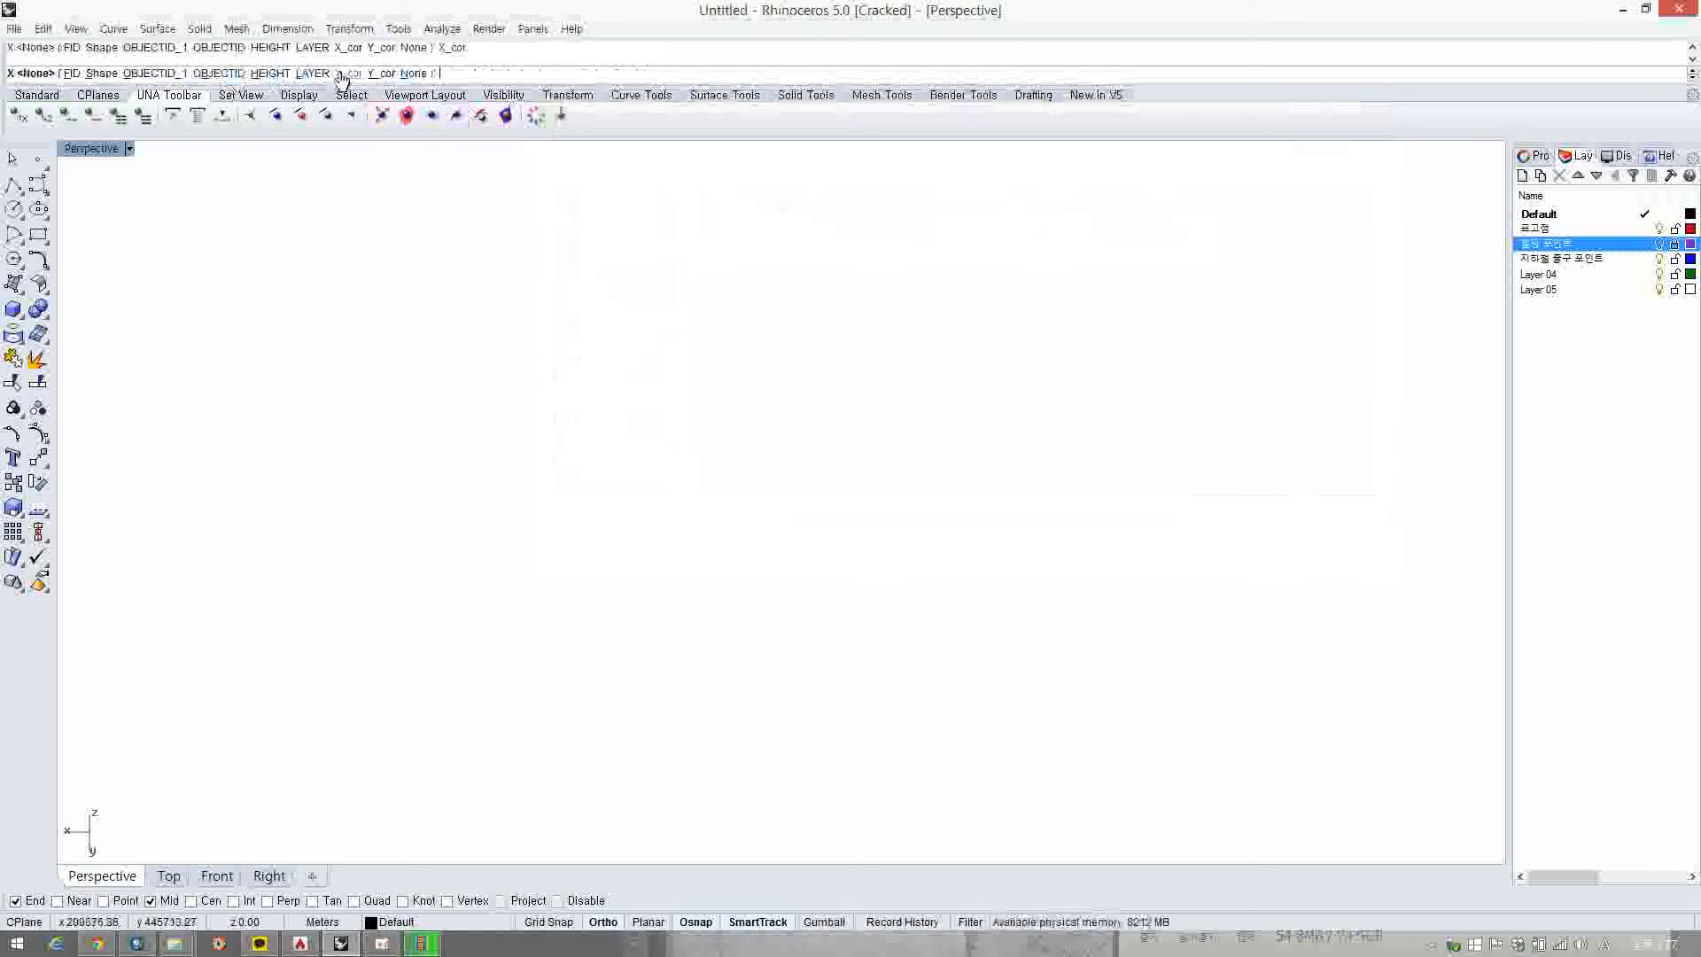
{"action": "left_click", "coordinate": [293, 75]}
{"action": "left_click", "coordinate": [383, 76]}
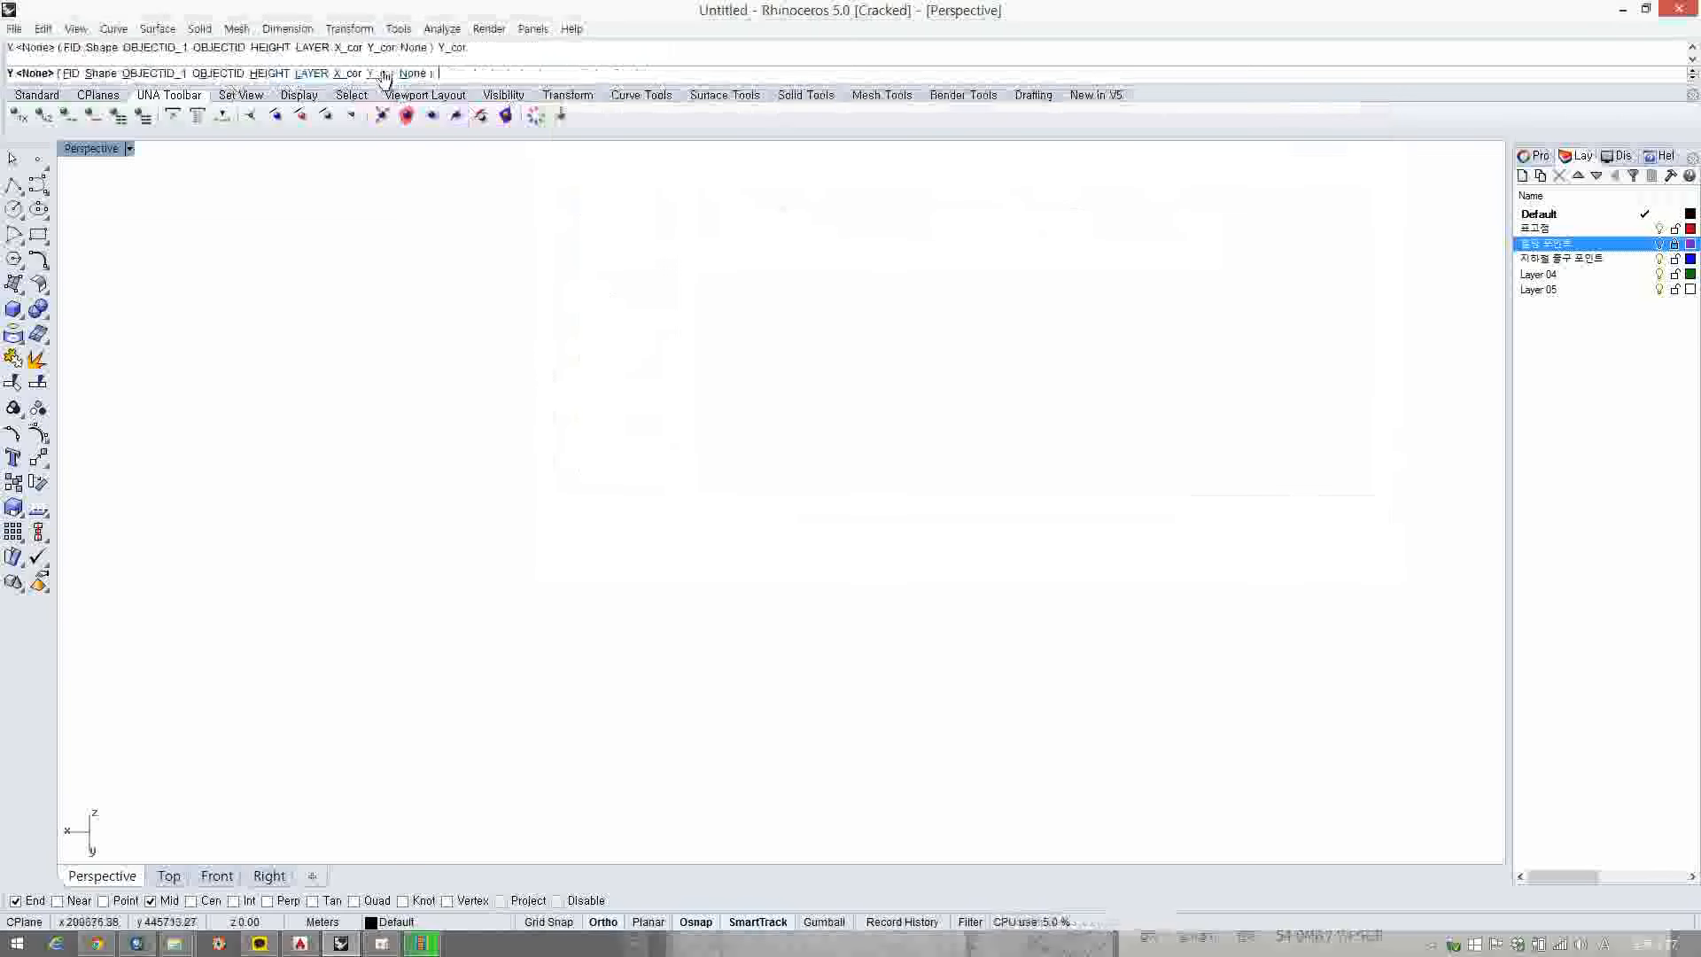
{"action": "left_click", "coordinate": [330, 74]}
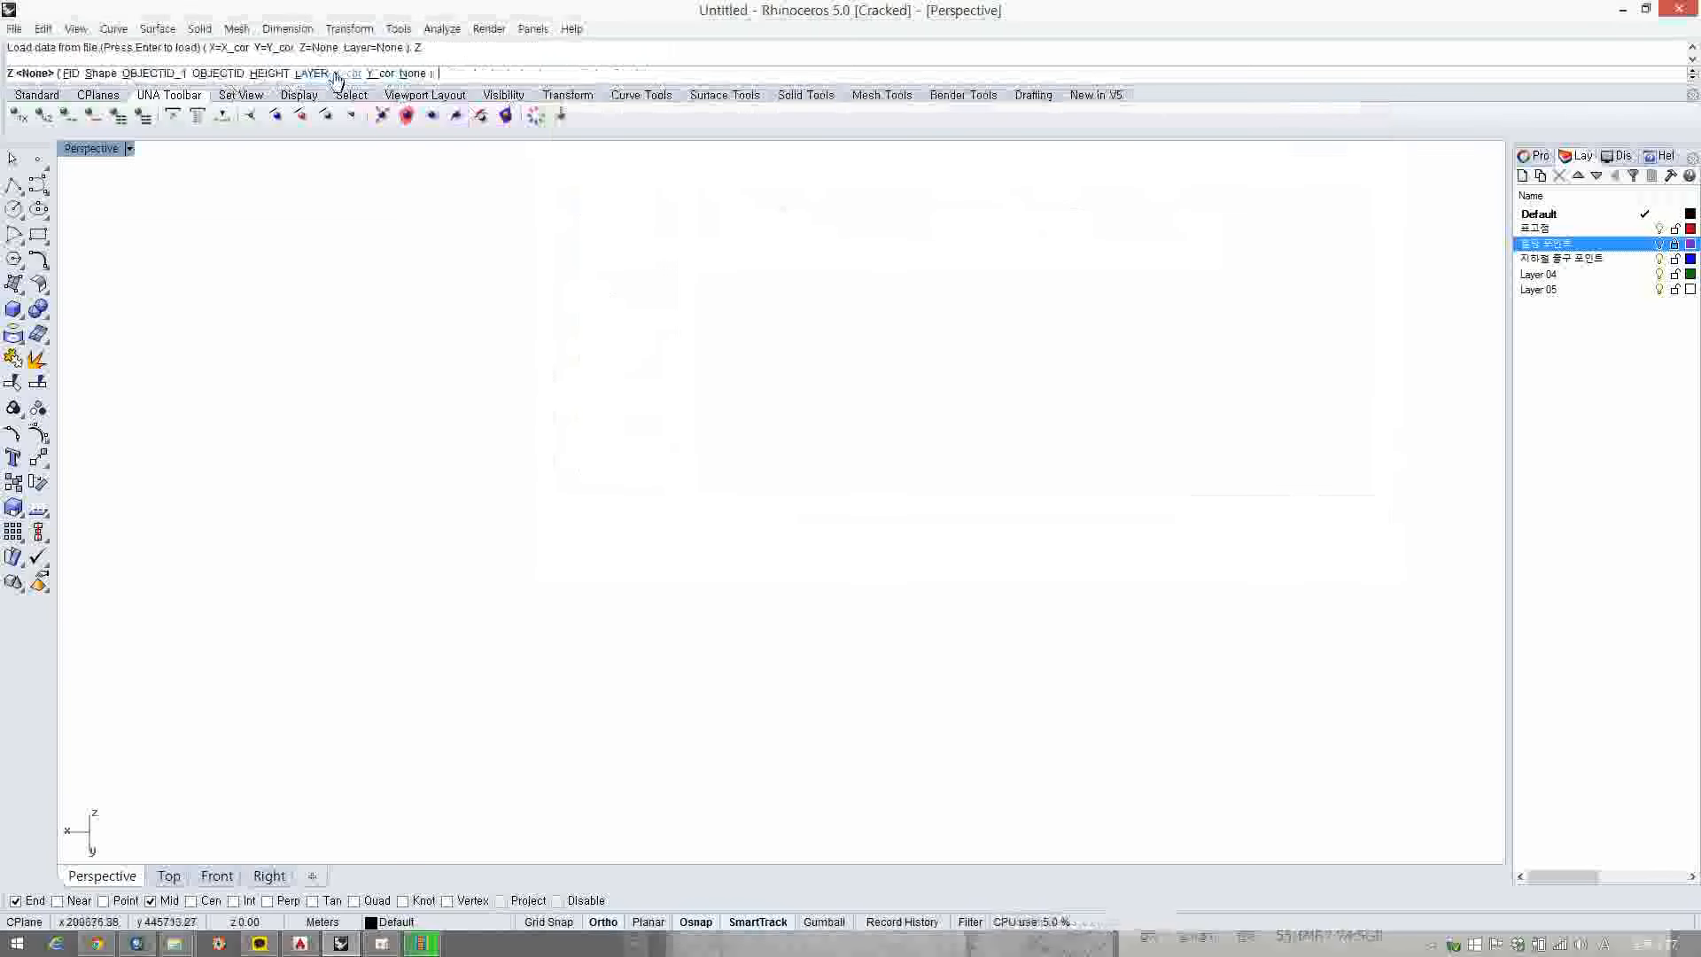
{"action": "left_click", "coordinate": [269, 74]}
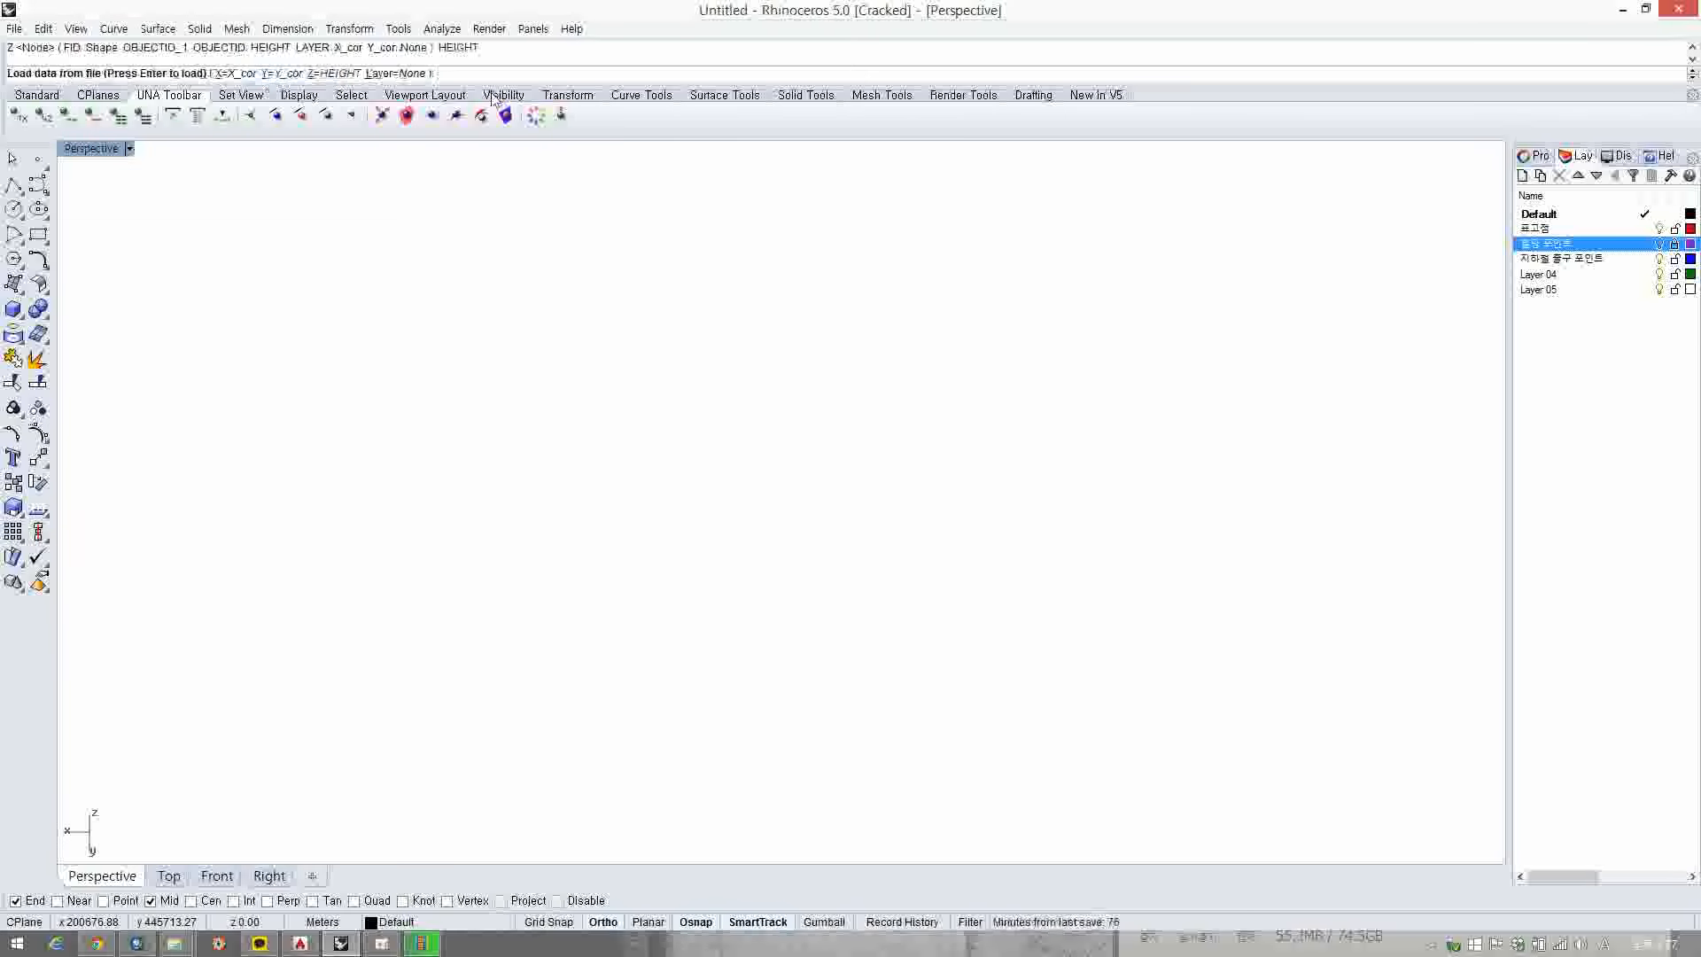
{"action": "key", "text": "Return"}
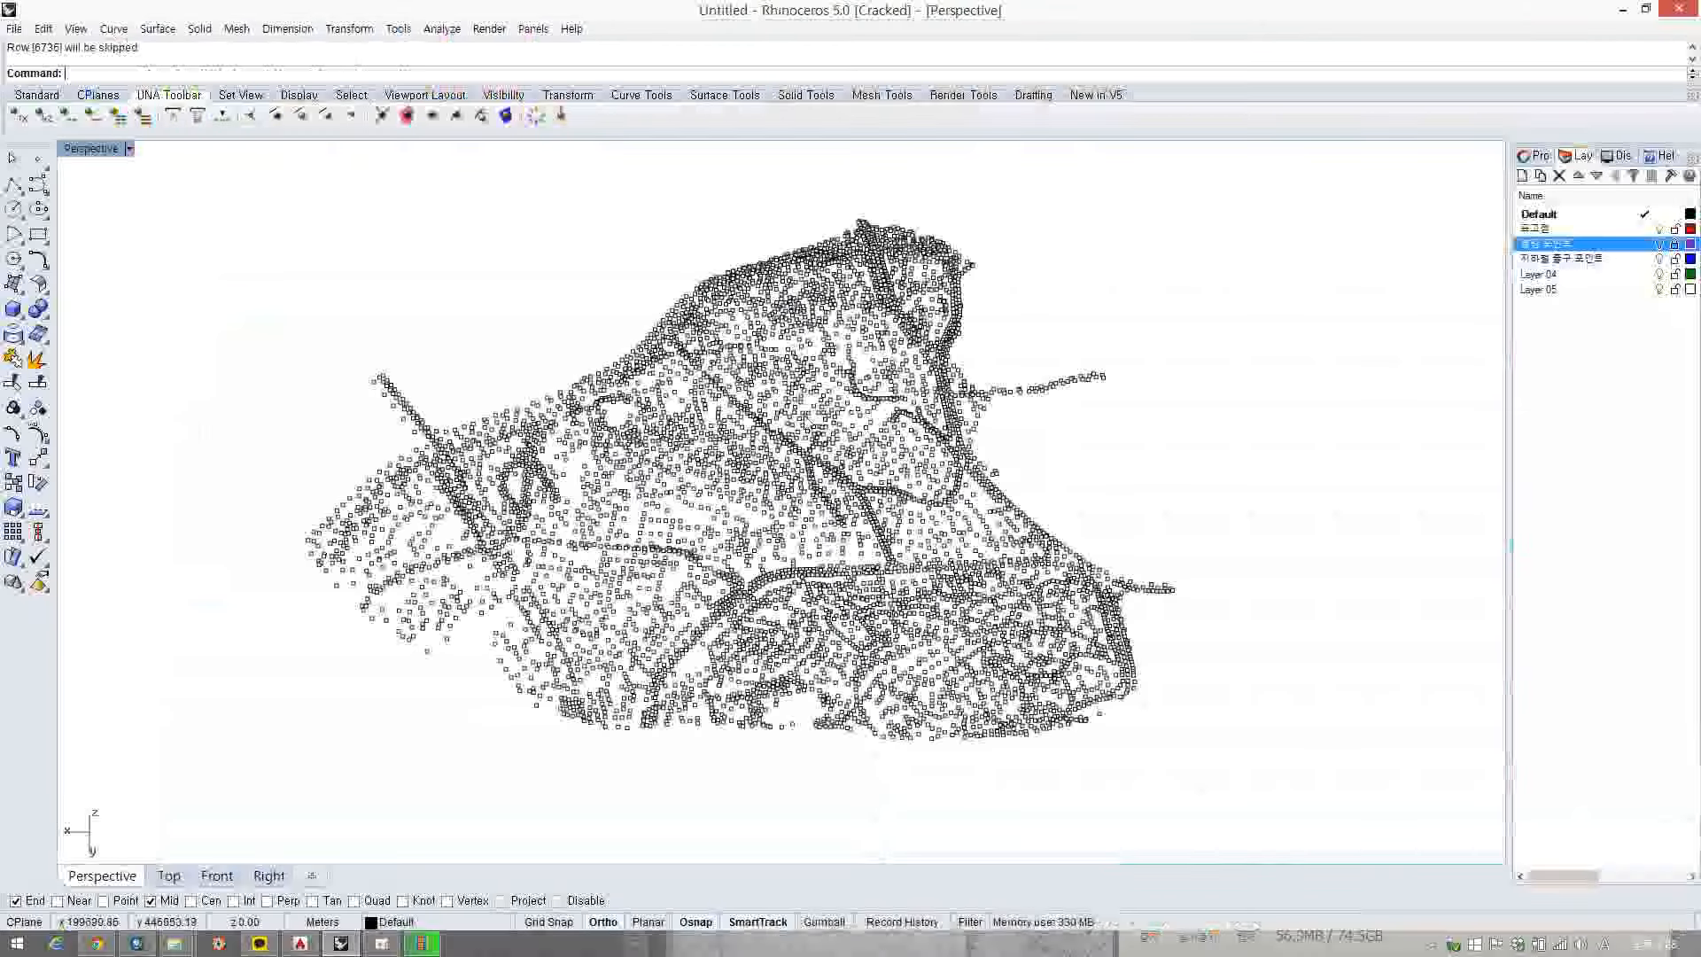
- Assign all the newly imported elevation points to the 표고점 layer and clear the selection
{"action": "right_click_drag", "start_coordinate": [801, 443], "coordinate": [1089, 496]}
{"action": "right_click_drag", "start_coordinate": [975, 481], "coordinate": [646, 391]}
{"action": "scroll", "coordinate": [727, 474], "scroll_direction": "down", "scroll_amount": 4}
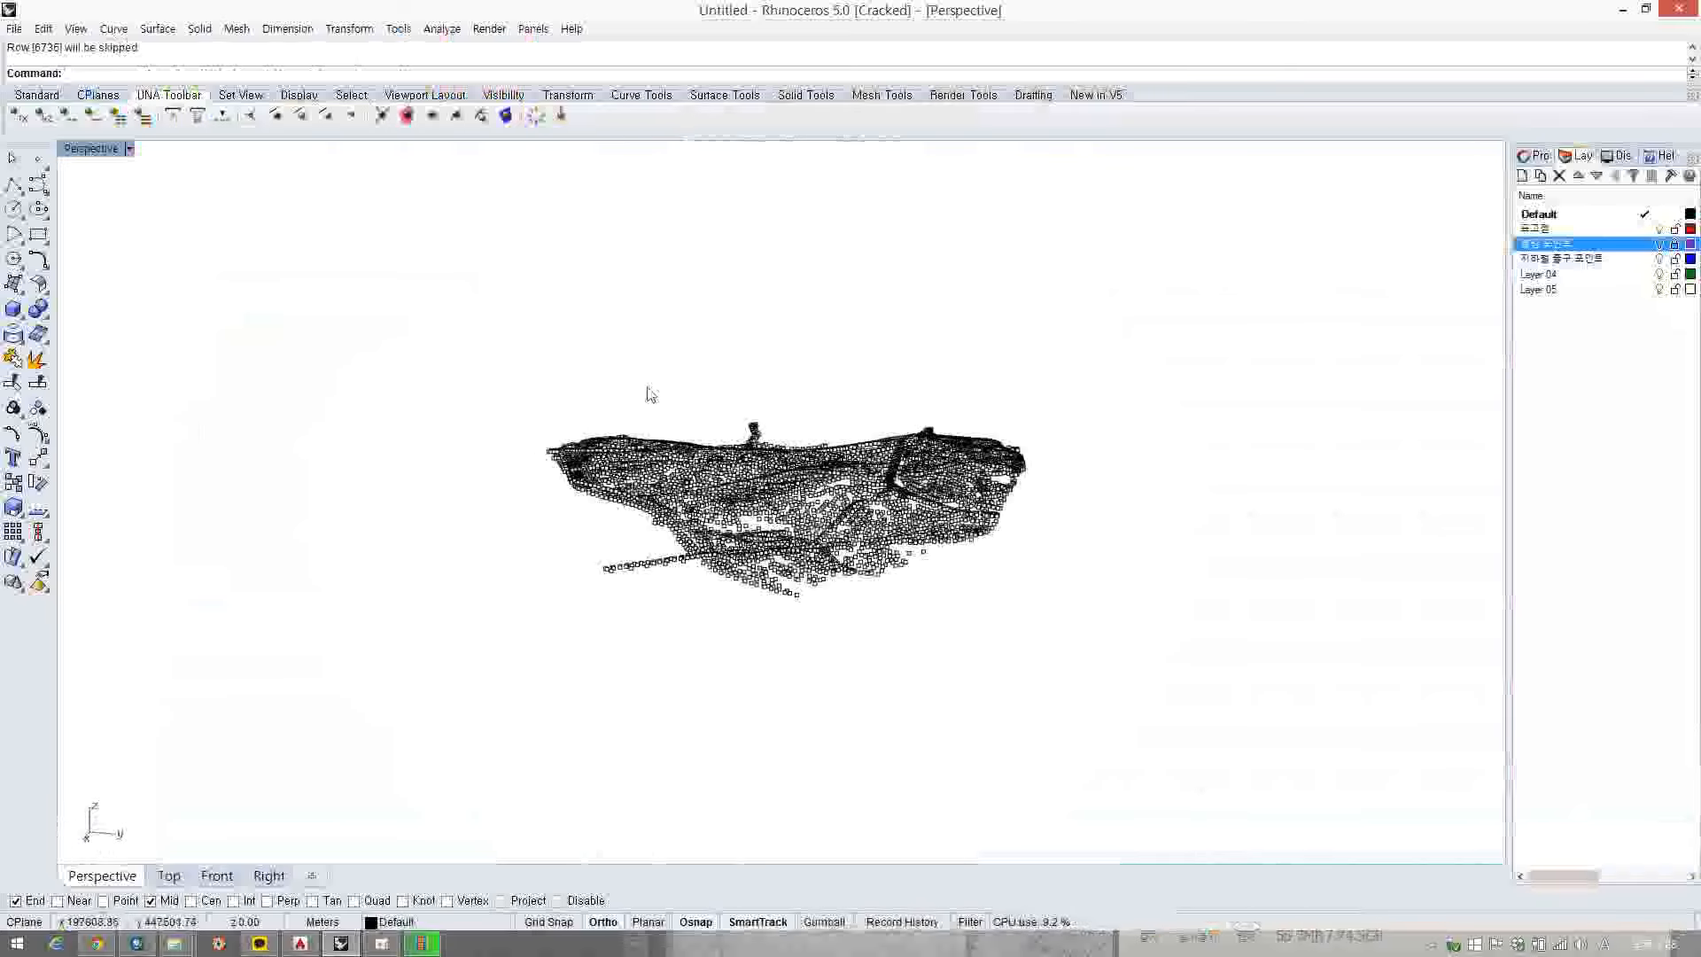
{"action": "left_click_drag", "start_coordinate": [365, 318], "coordinate": [1143, 678]}
{"action": "right_click_drag", "start_coordinate": [980, 521], "coordinate": [764, 510]}
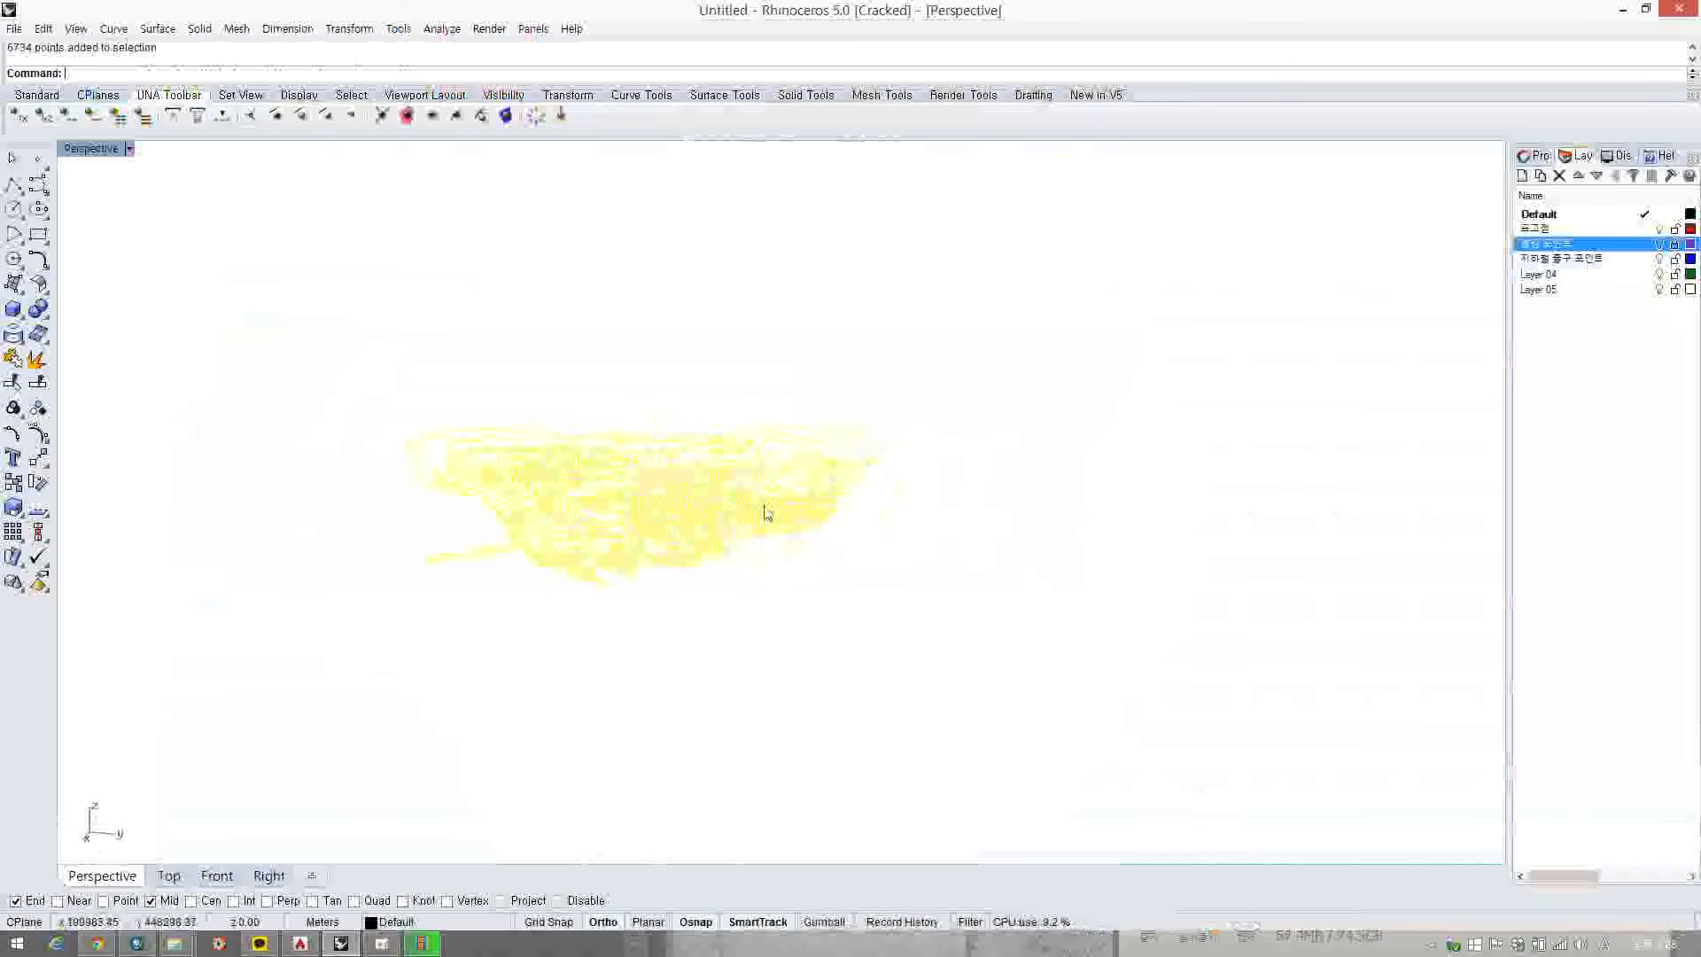
{"action": "scroll", "coordinate": [795, 517], "scroll_direction": "up", "scroll_amount": 5}
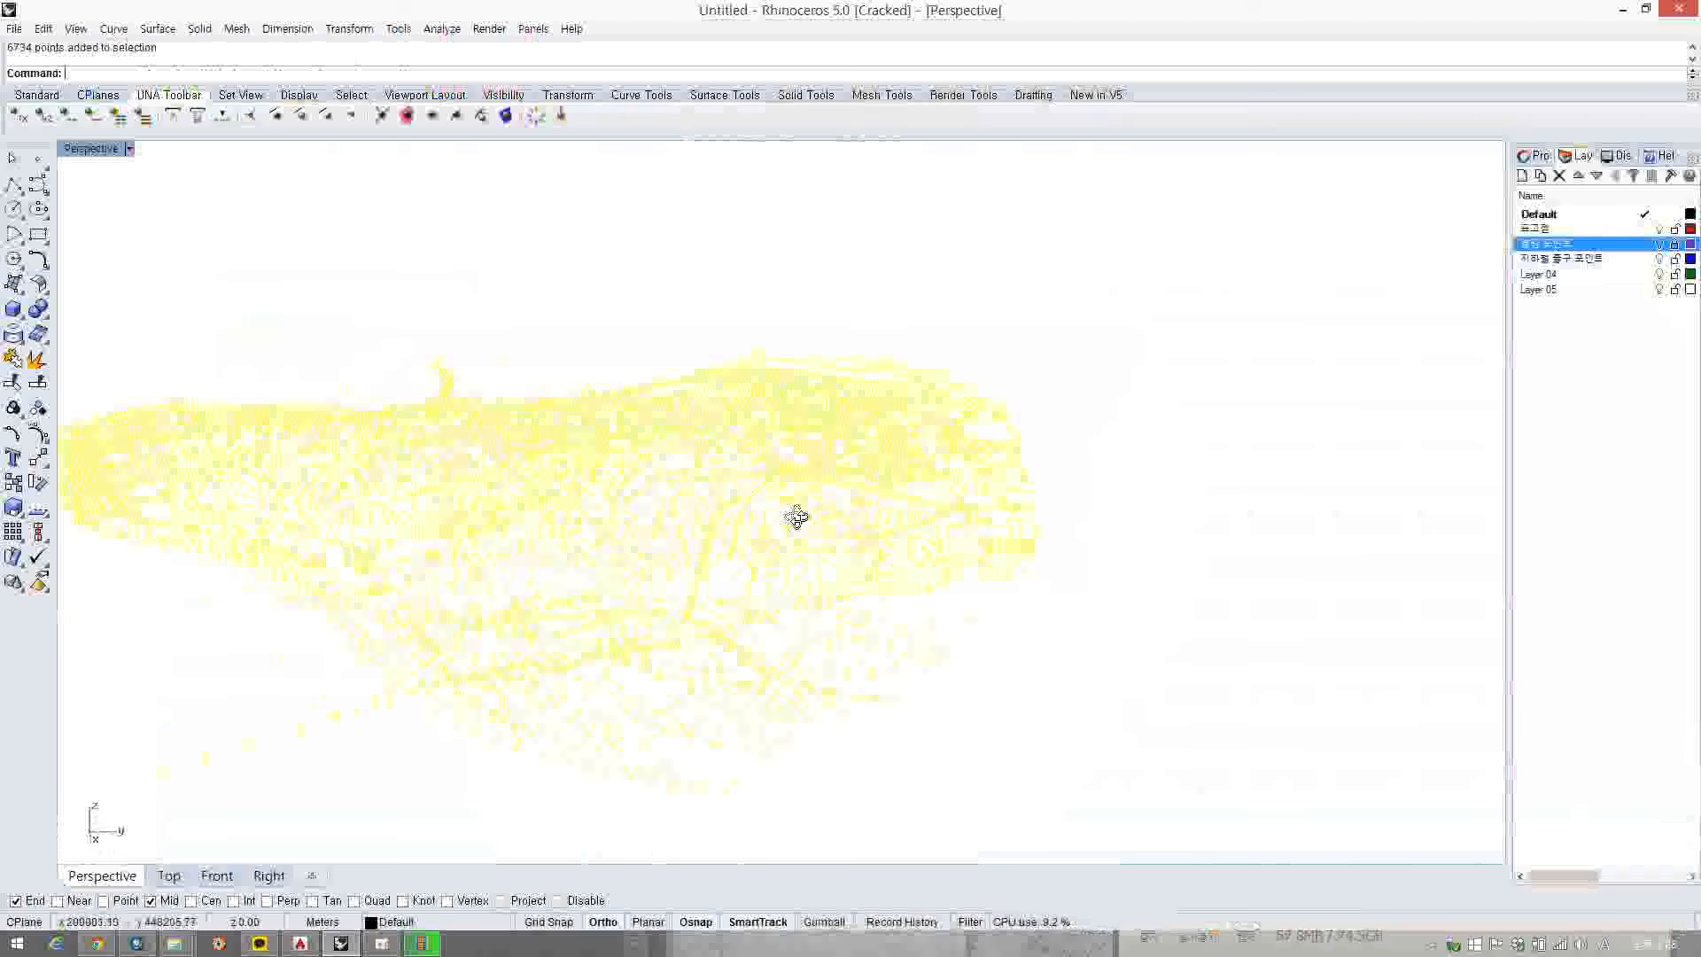
{"action": "left_click", "coordinate": [1534, 156]}
{"action": "left_click", "coordinate": [1686, 260]}
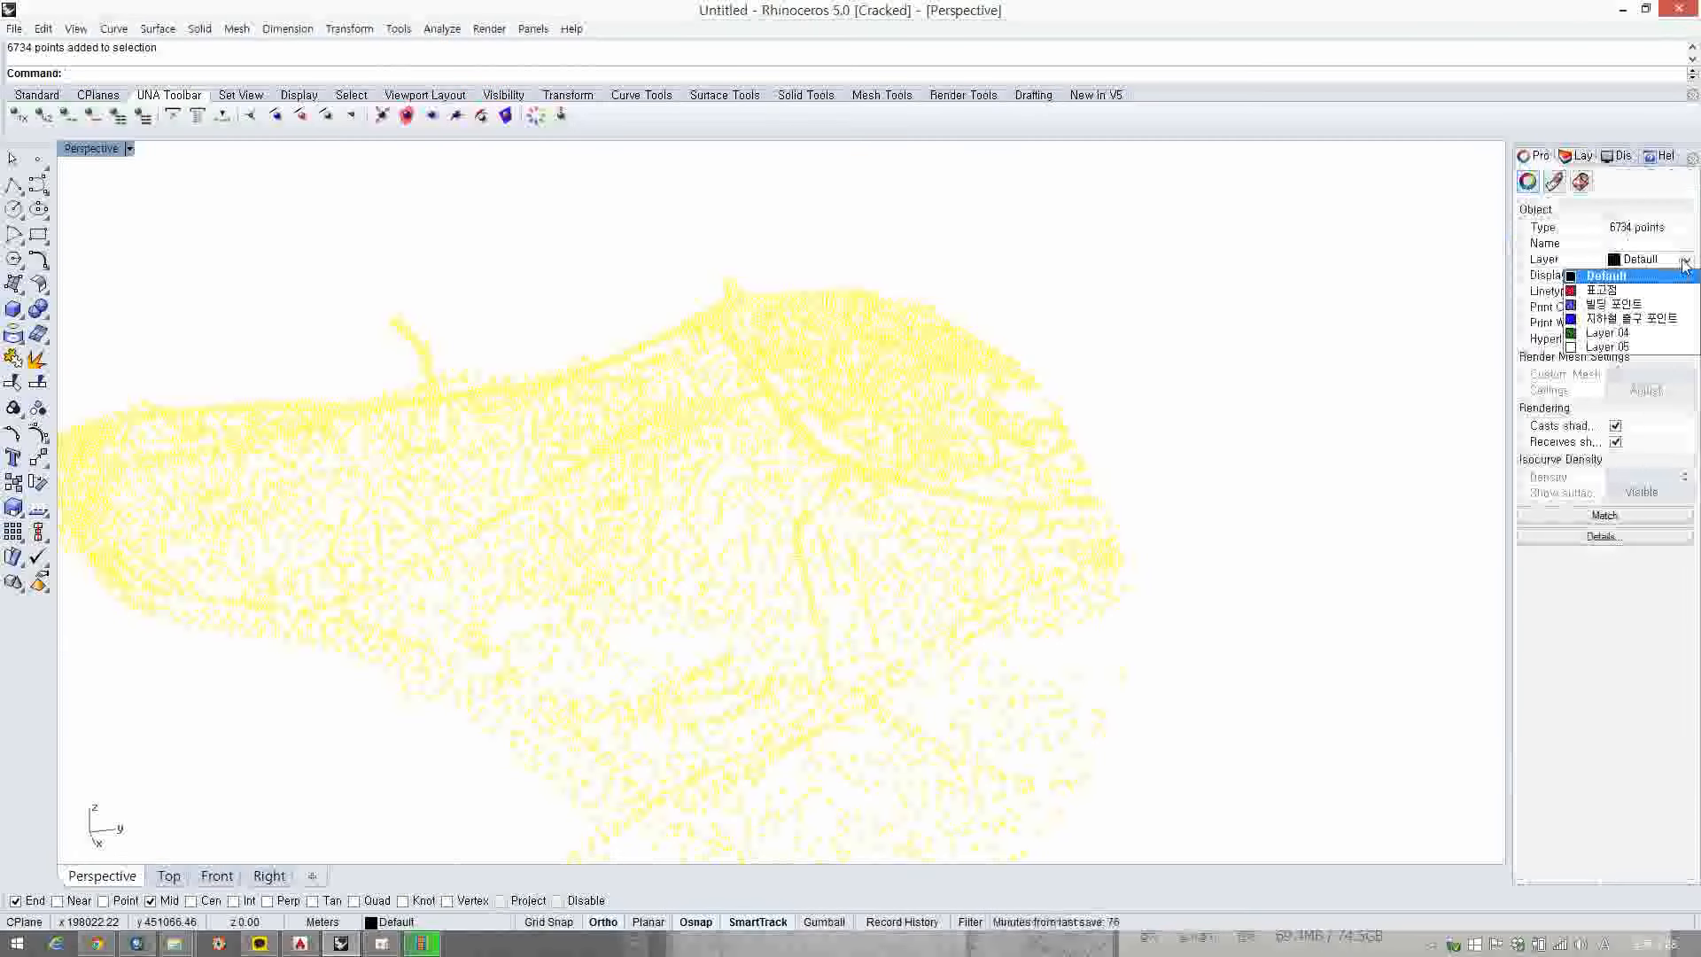
{"action": "left_click", "coordinate": [1645, 299]}
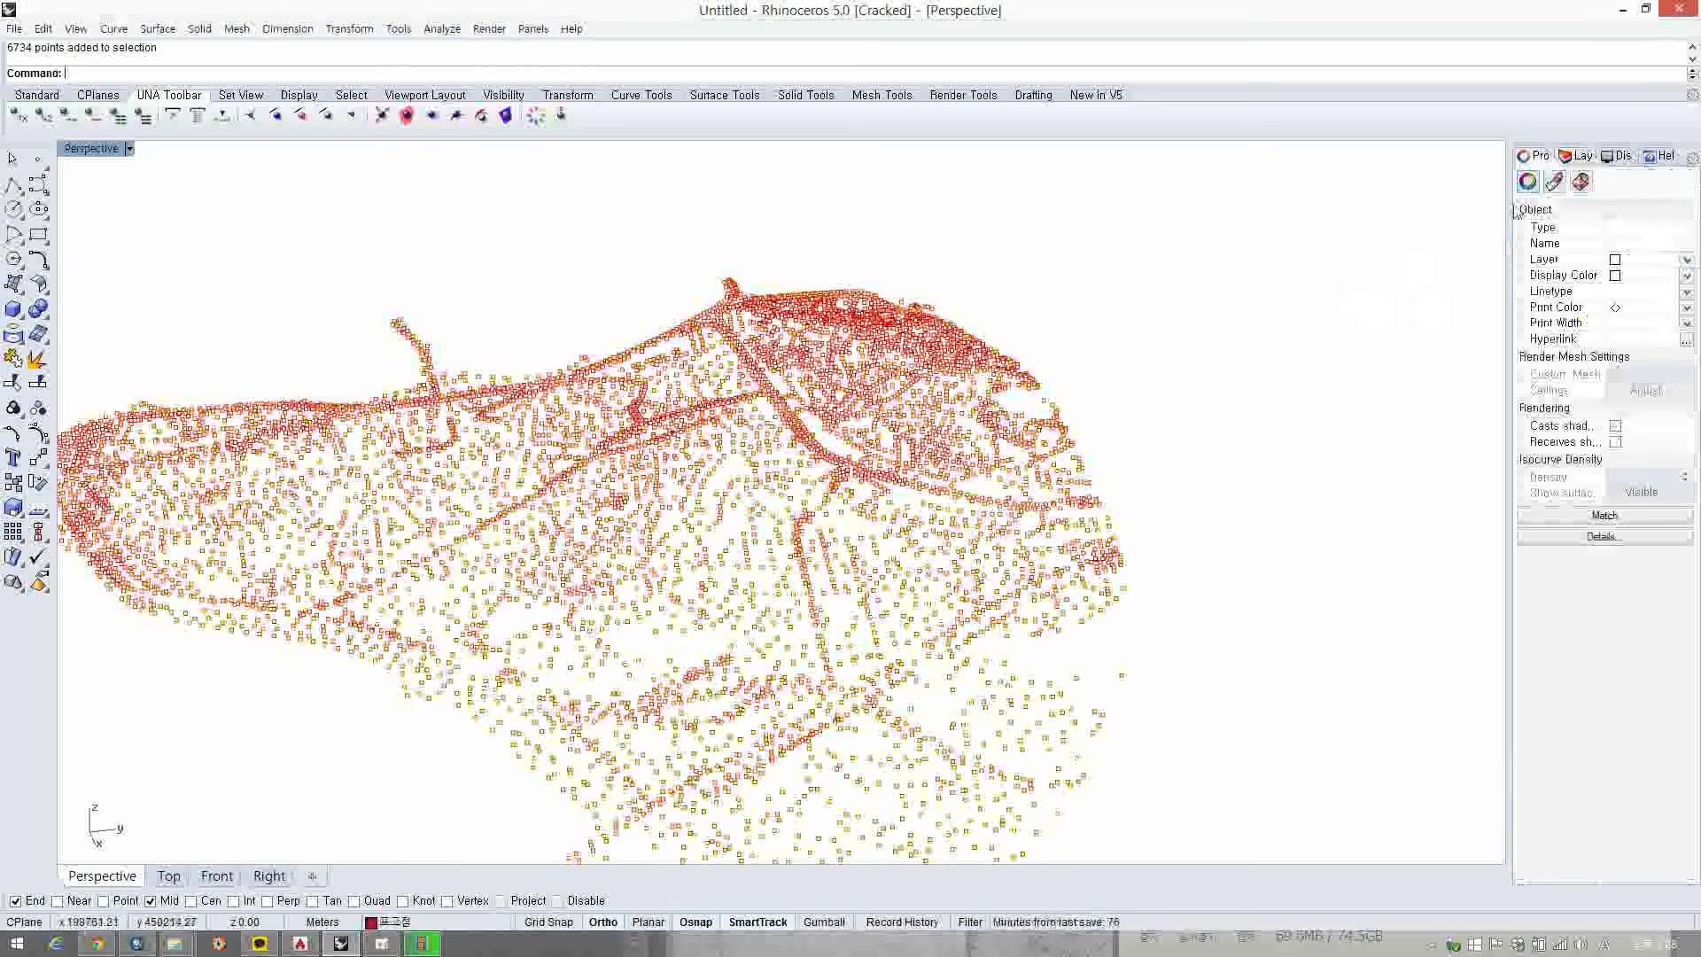
{"action": "left_click", "coordinate": [1359, 303]}
- Hide and lock the 빌딩 포인트 and 표고점 layers
{"action": "left_click", "coordinate": [1583, 158]}
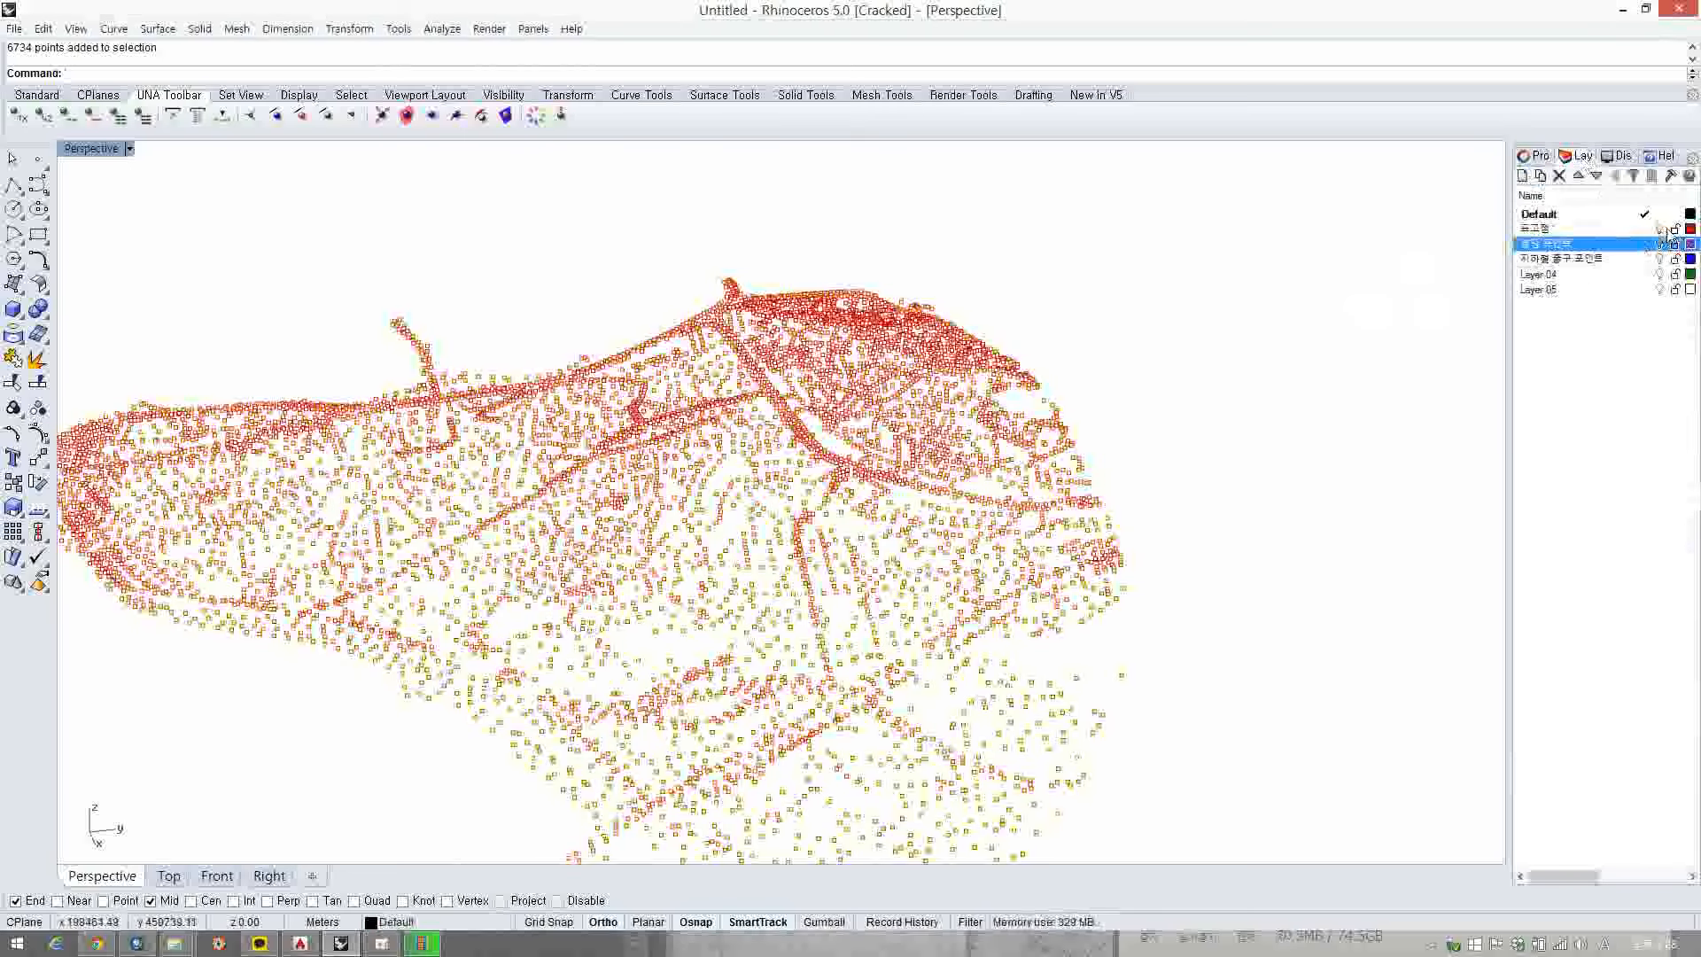
{"action": "left_click", "coordinate": [1674, 244]}
{"action": "left_click", "coordinate": [1674, 229]}
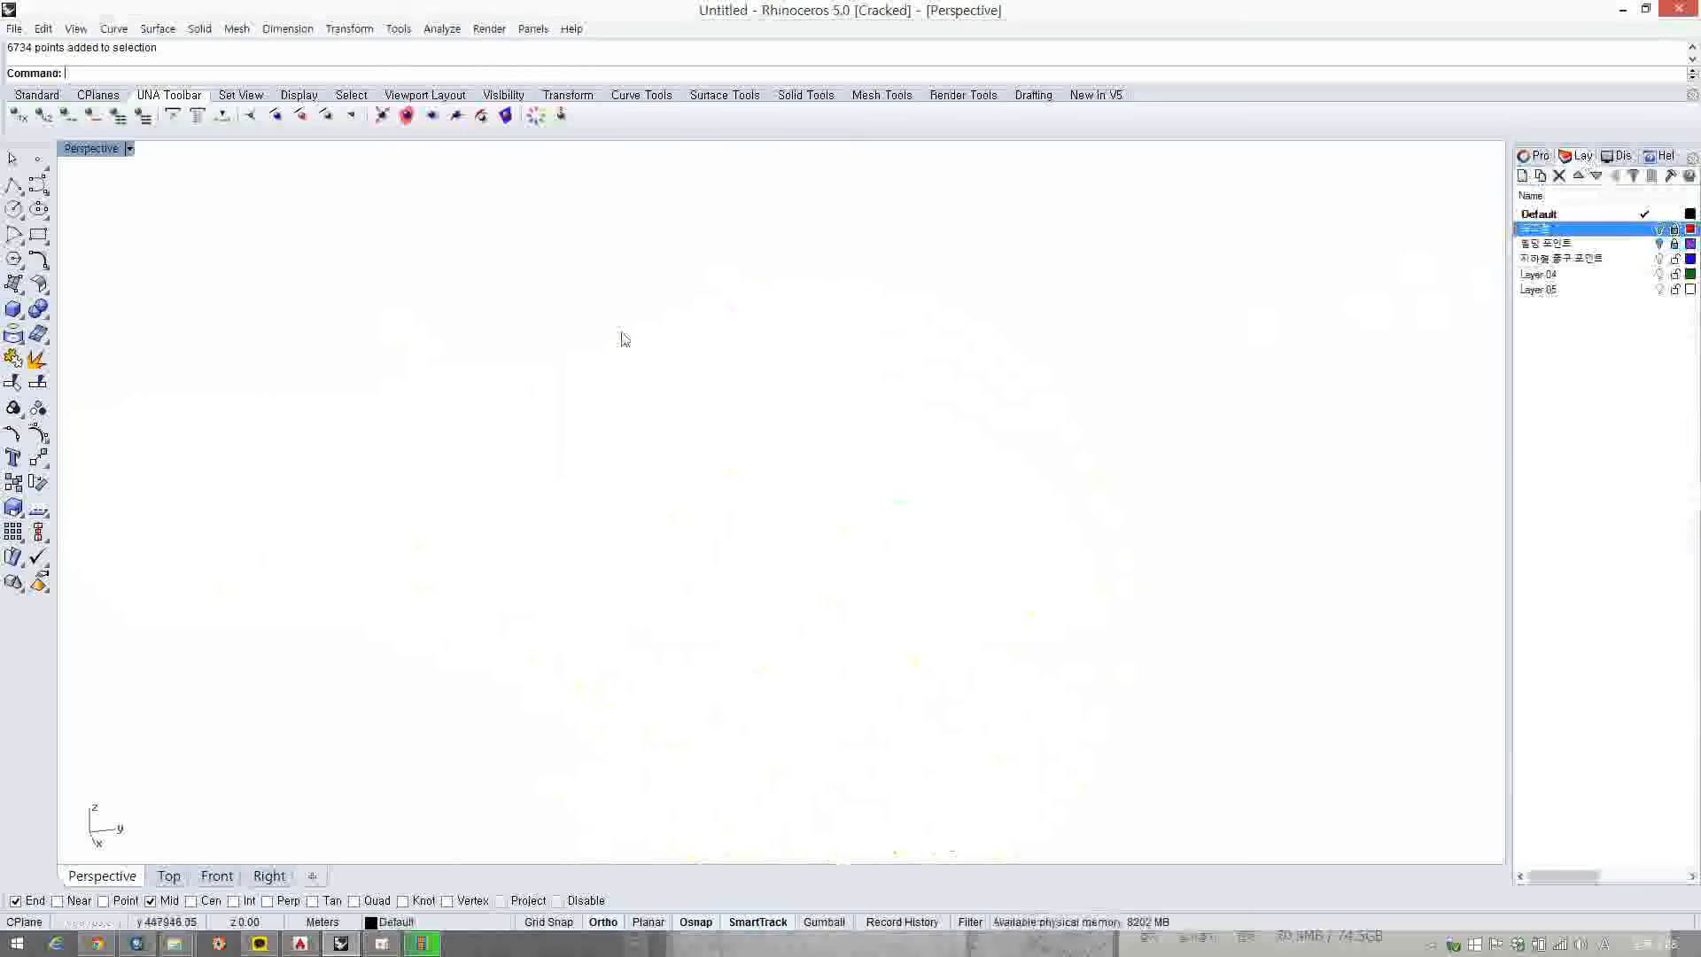
- Start another UNA points import and choose 이태원역 한남역 점.tsv as the source file
{"action": "left_click", "coordinate": [174, 116]}
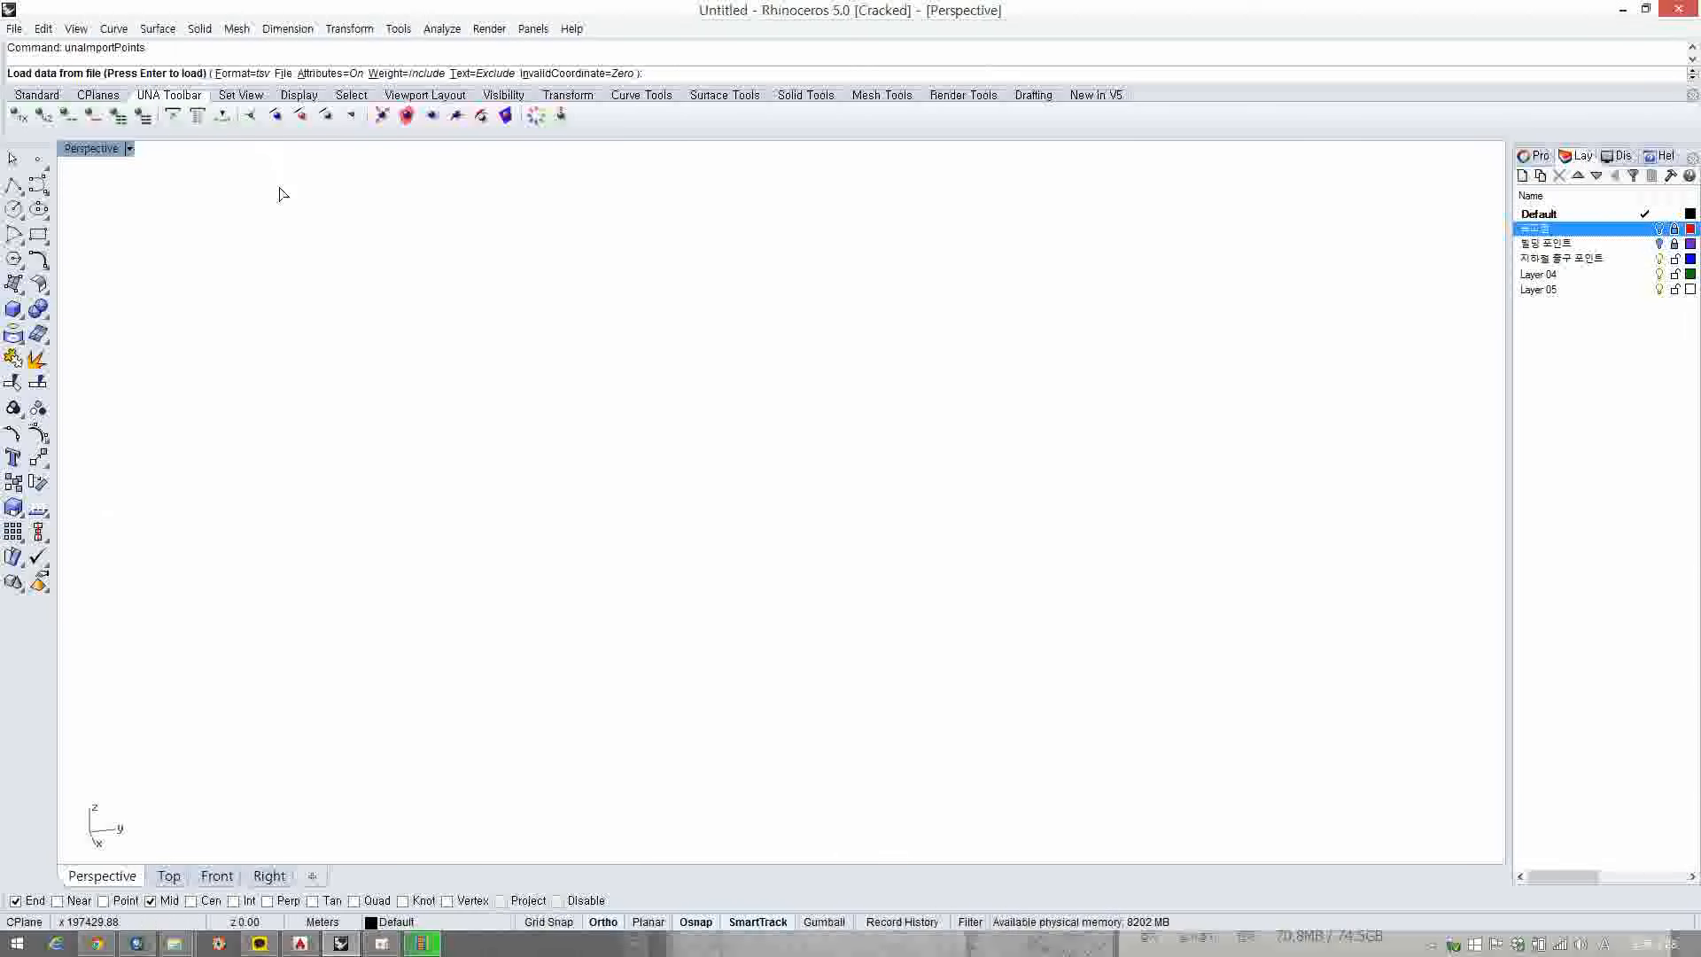
{"action": "left_click", "coordinate": [282, 74]}
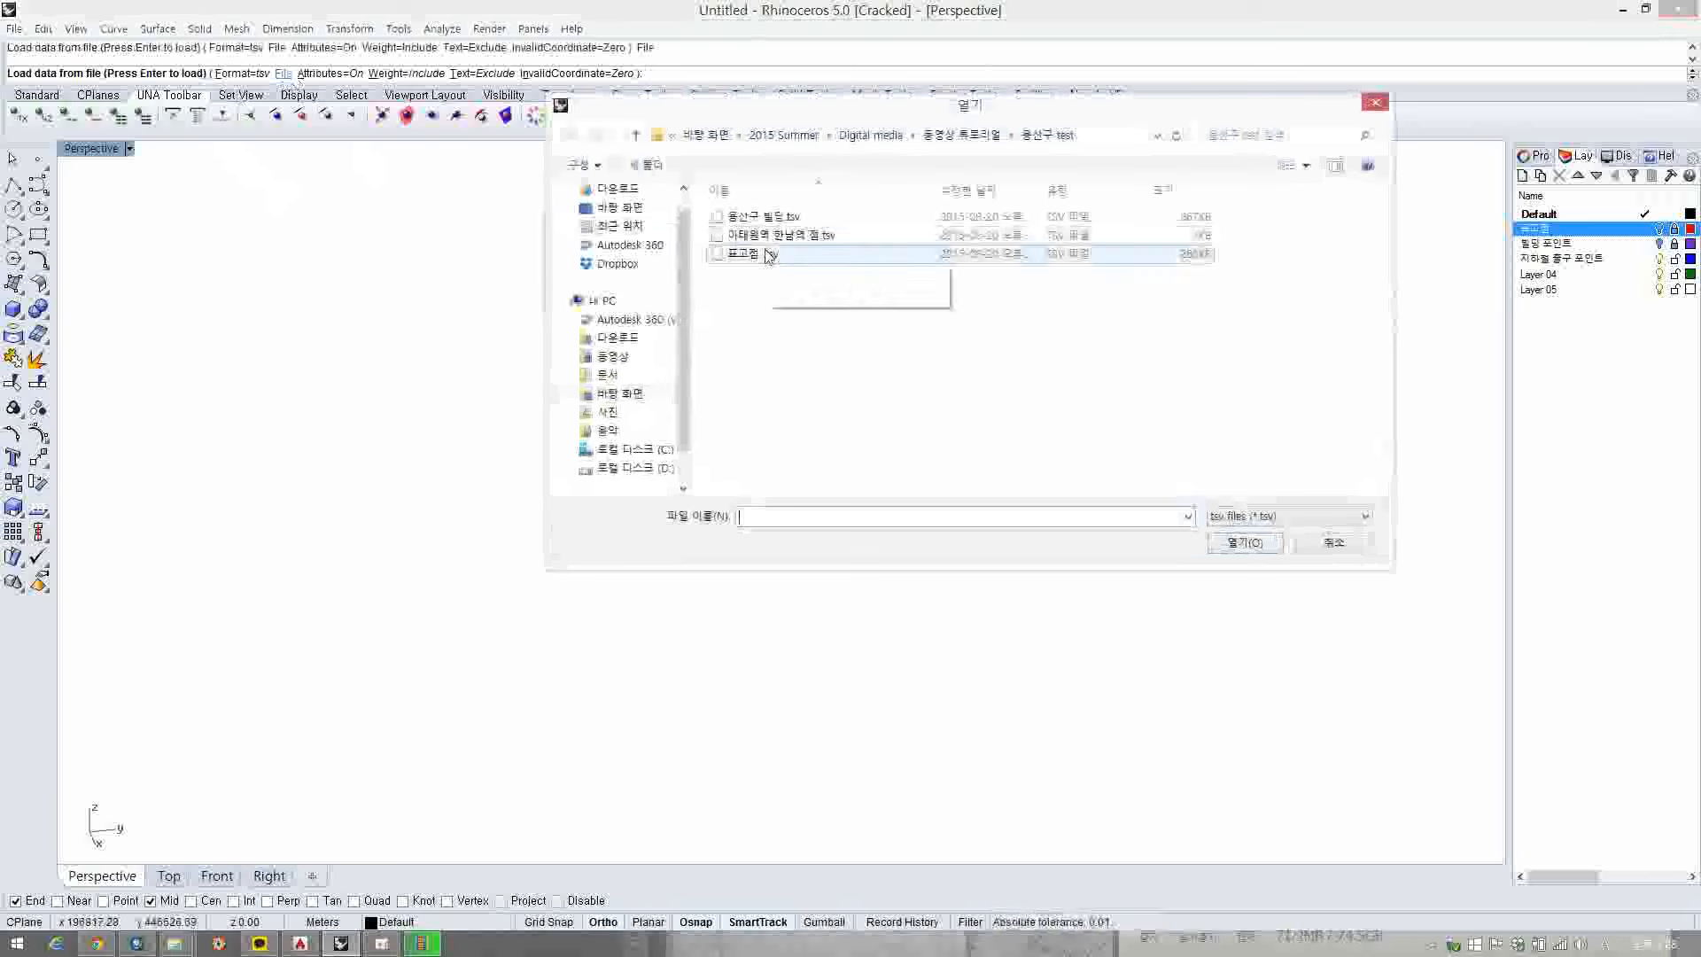
{"action": "double_click", "coordinate": [779, 235]}
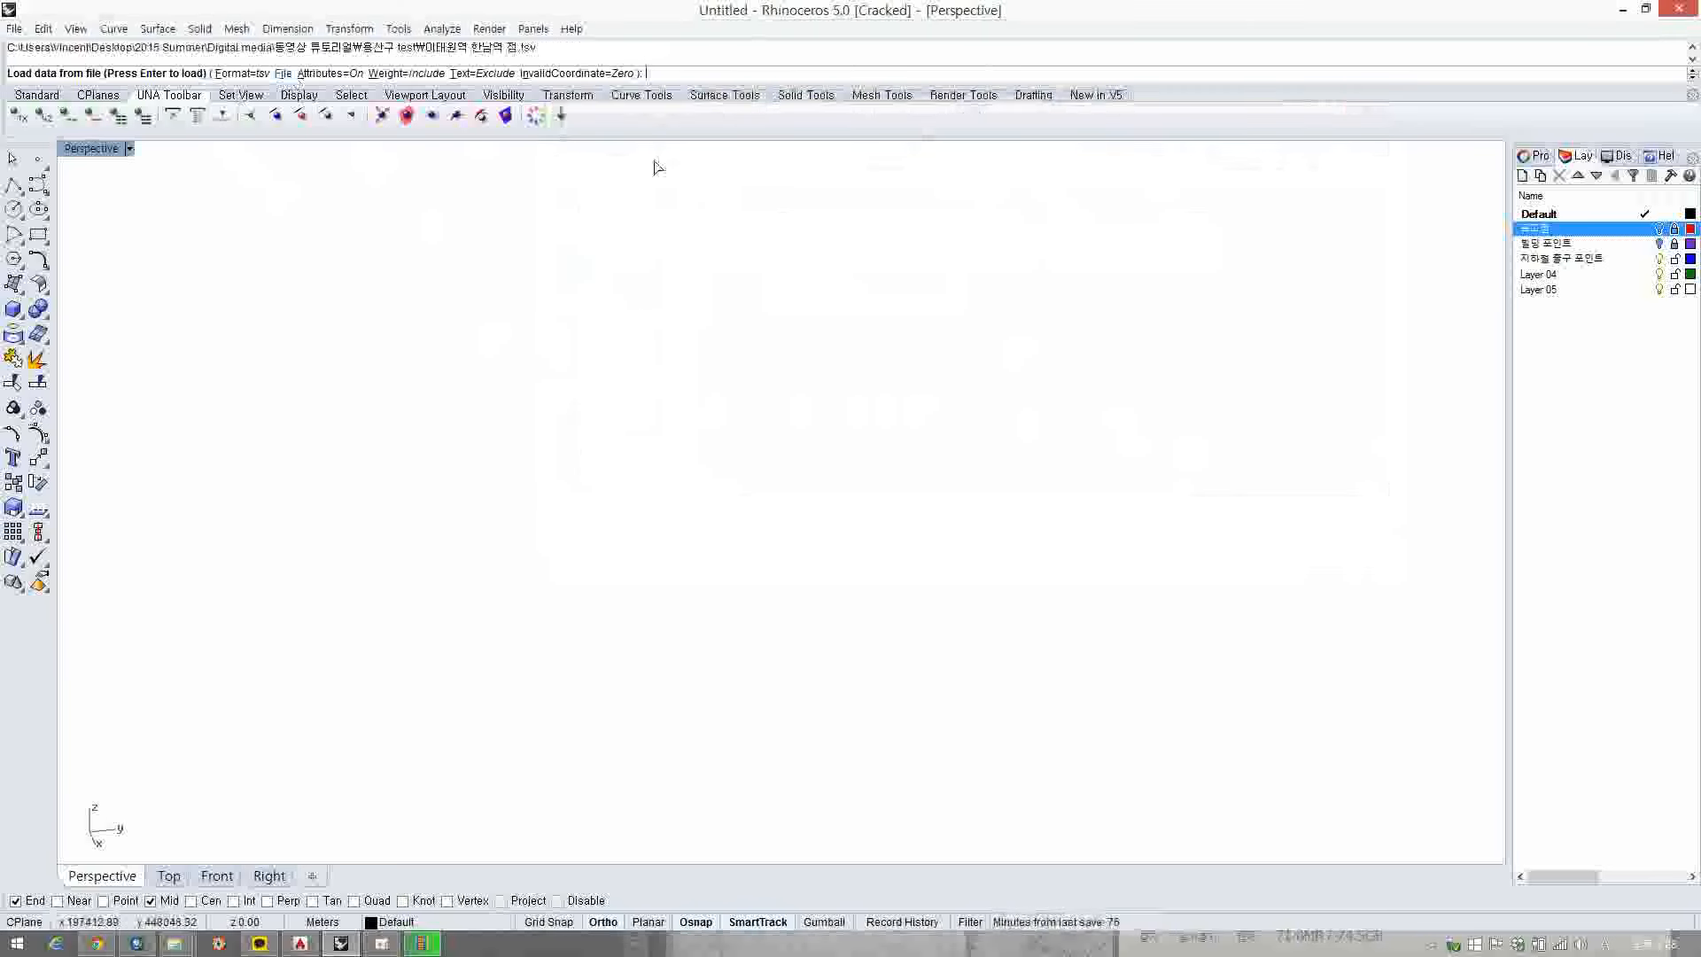
{"action": "key", "text": "Return"}
- Load the station points with X mapped to X_coordina and Y to Y_coordina, leaving Z and Layer at None
{"action": "left_click", "coordinate": [226, 73]}
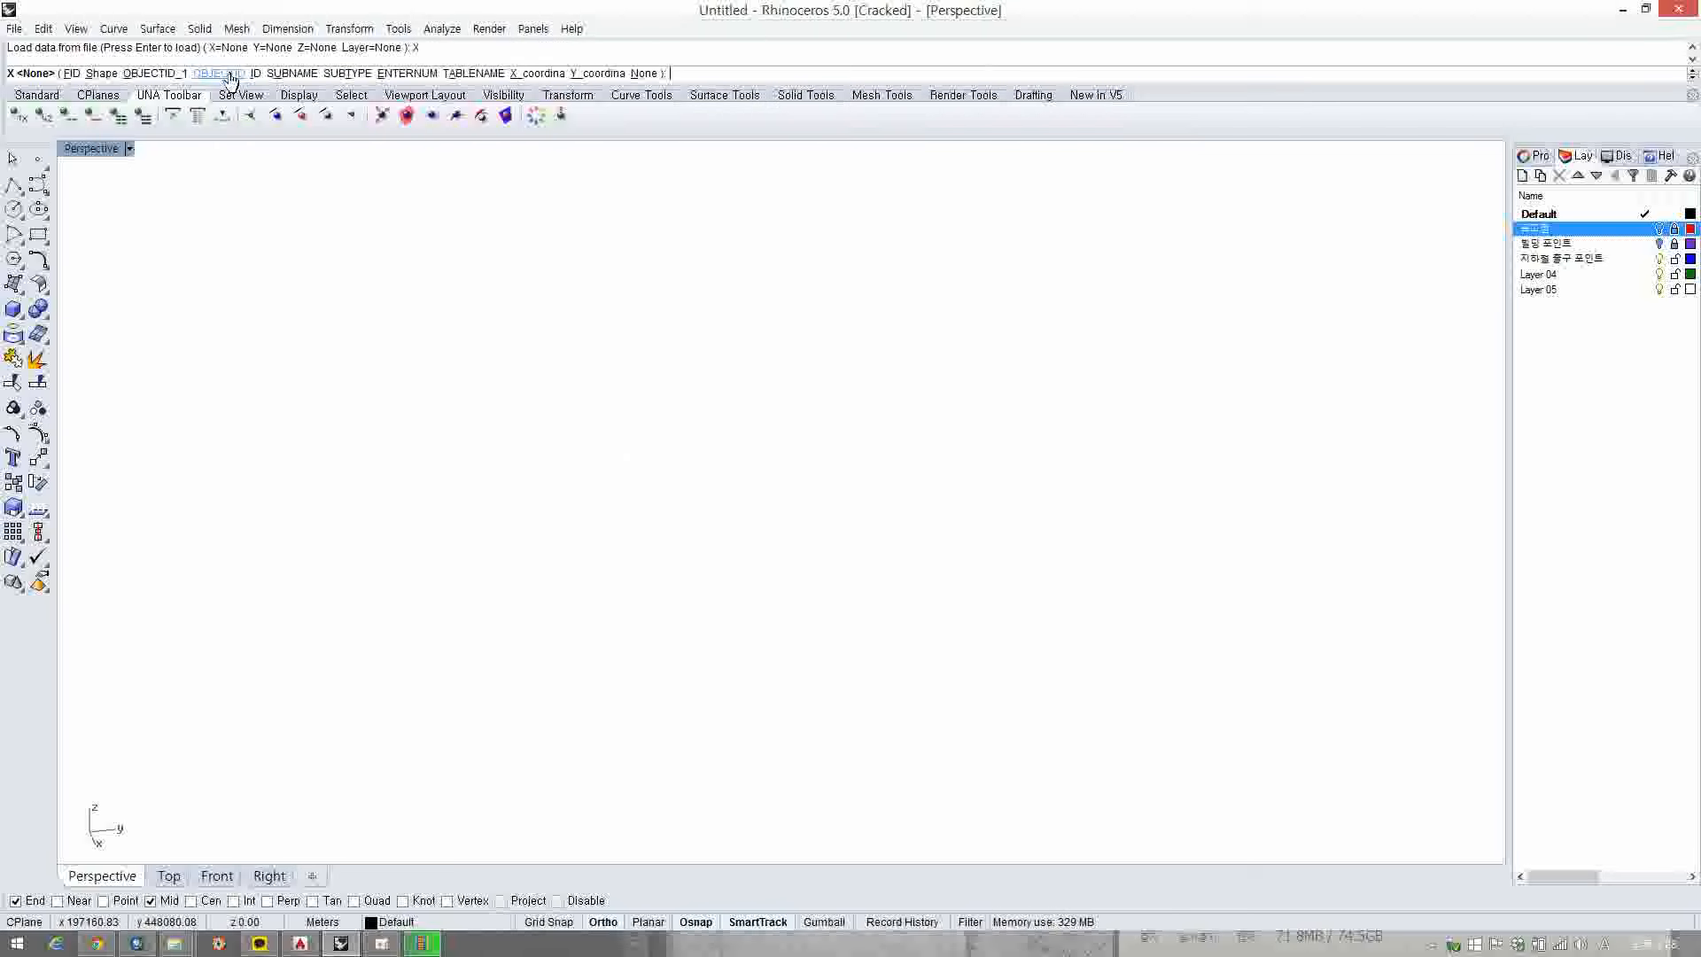
{"action": "left_click", "coordinate": [537, 74]}
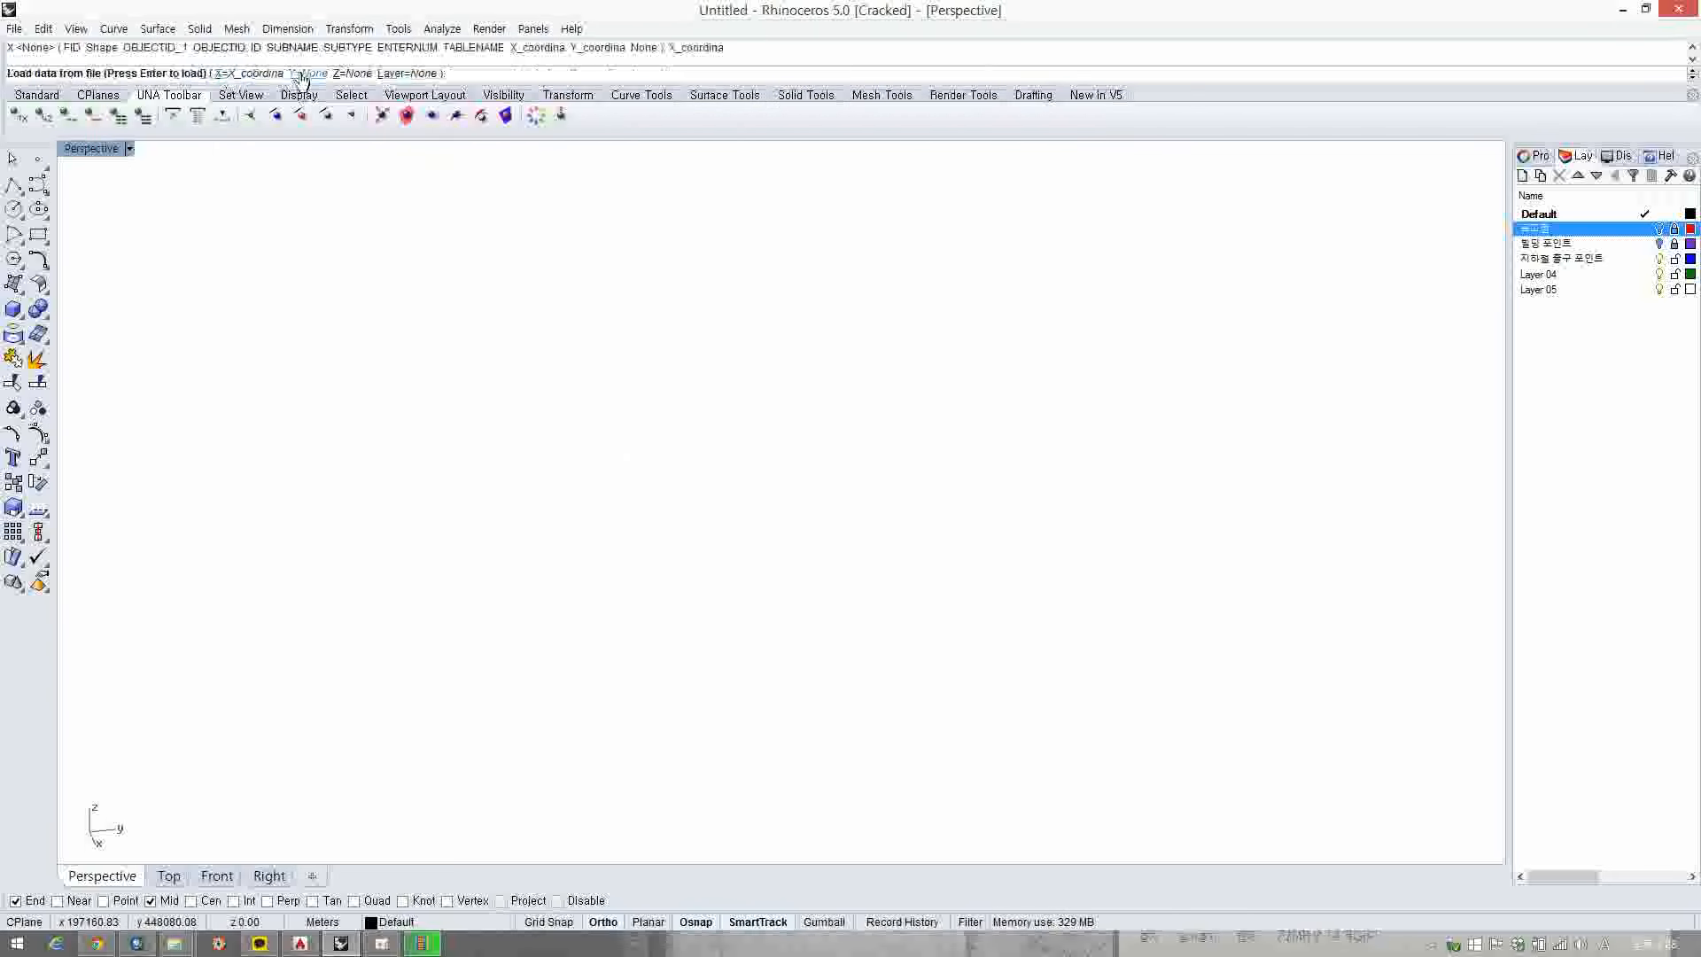
{"action": "left_click", "coordinate": [301, 73]}
{"action": "left_click", "coordinate": [592, 73]}
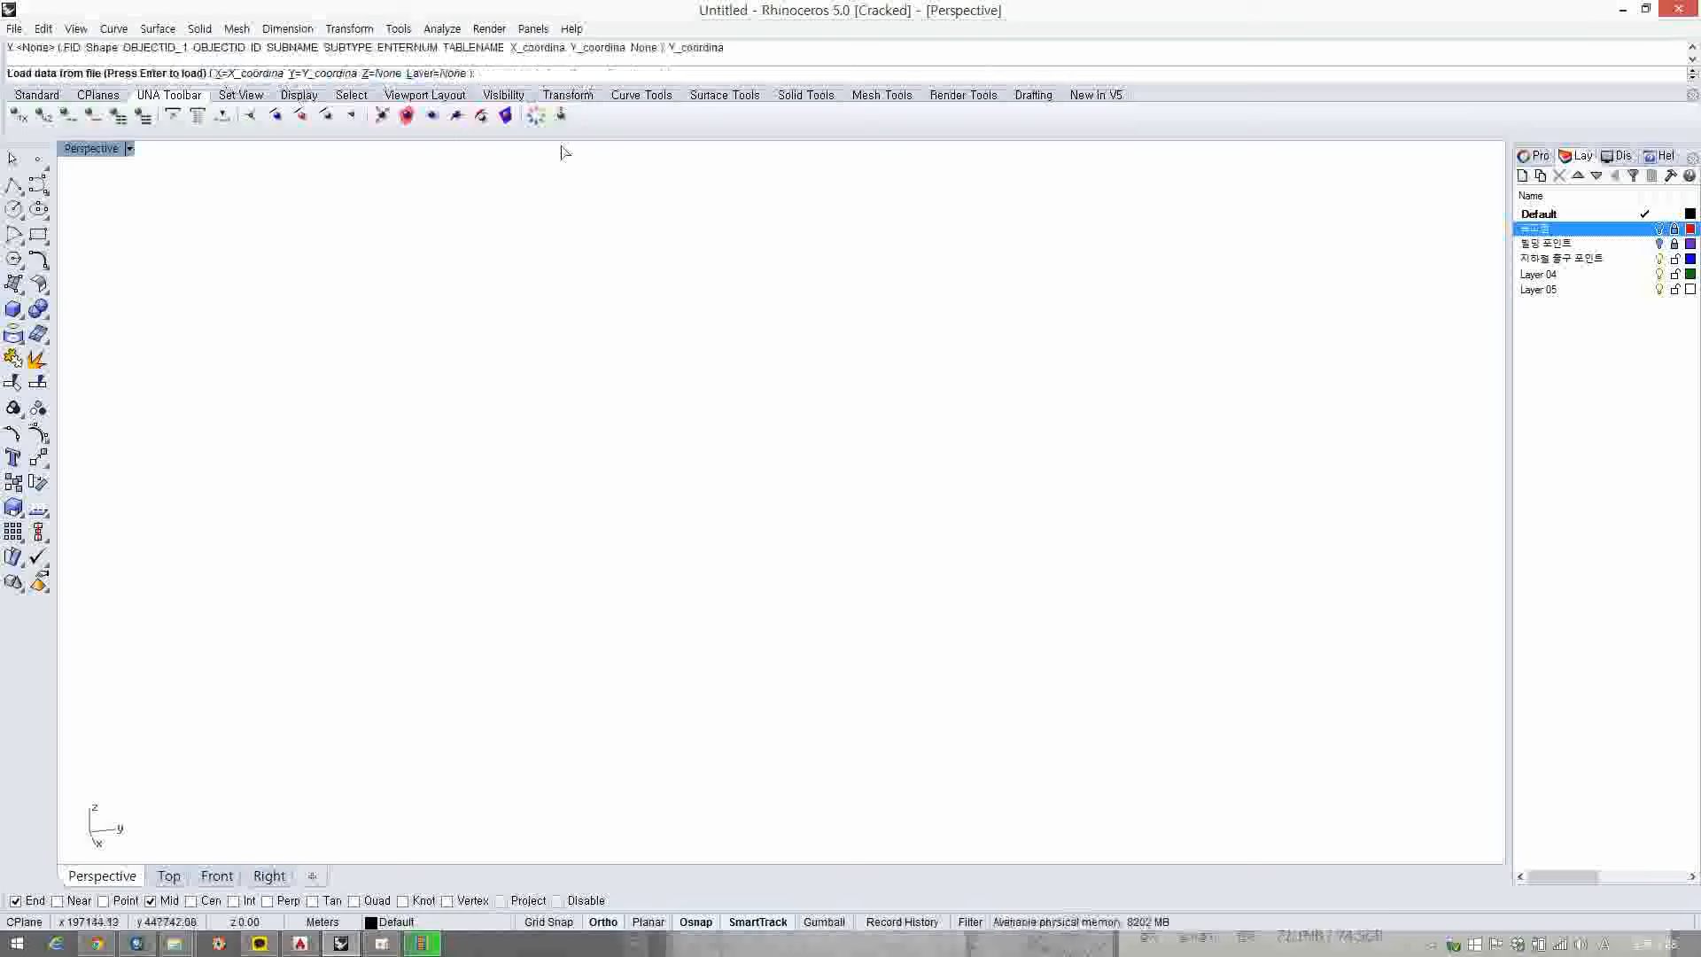
{"action": "key", "text": "Return"}
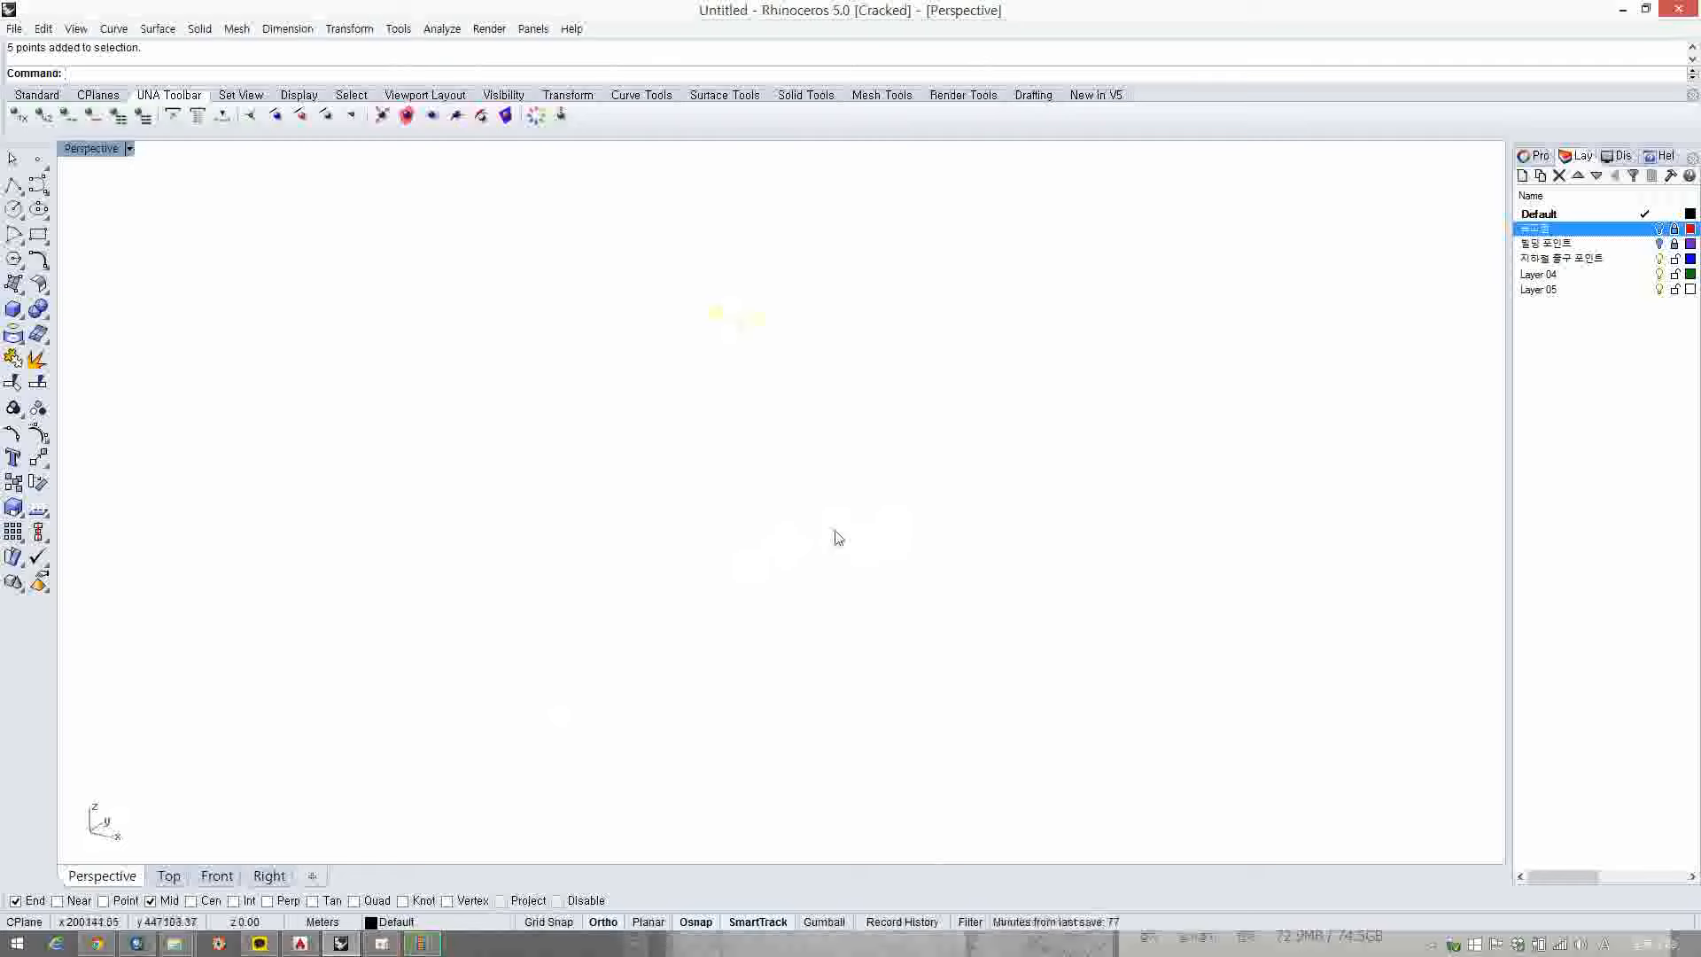
- Show the 빌딩 포인트 layer, and assign the newly imported points to the 지하철 출구 포인트 layer
{"action": "left_click", "coordinate": [1659, 245]}
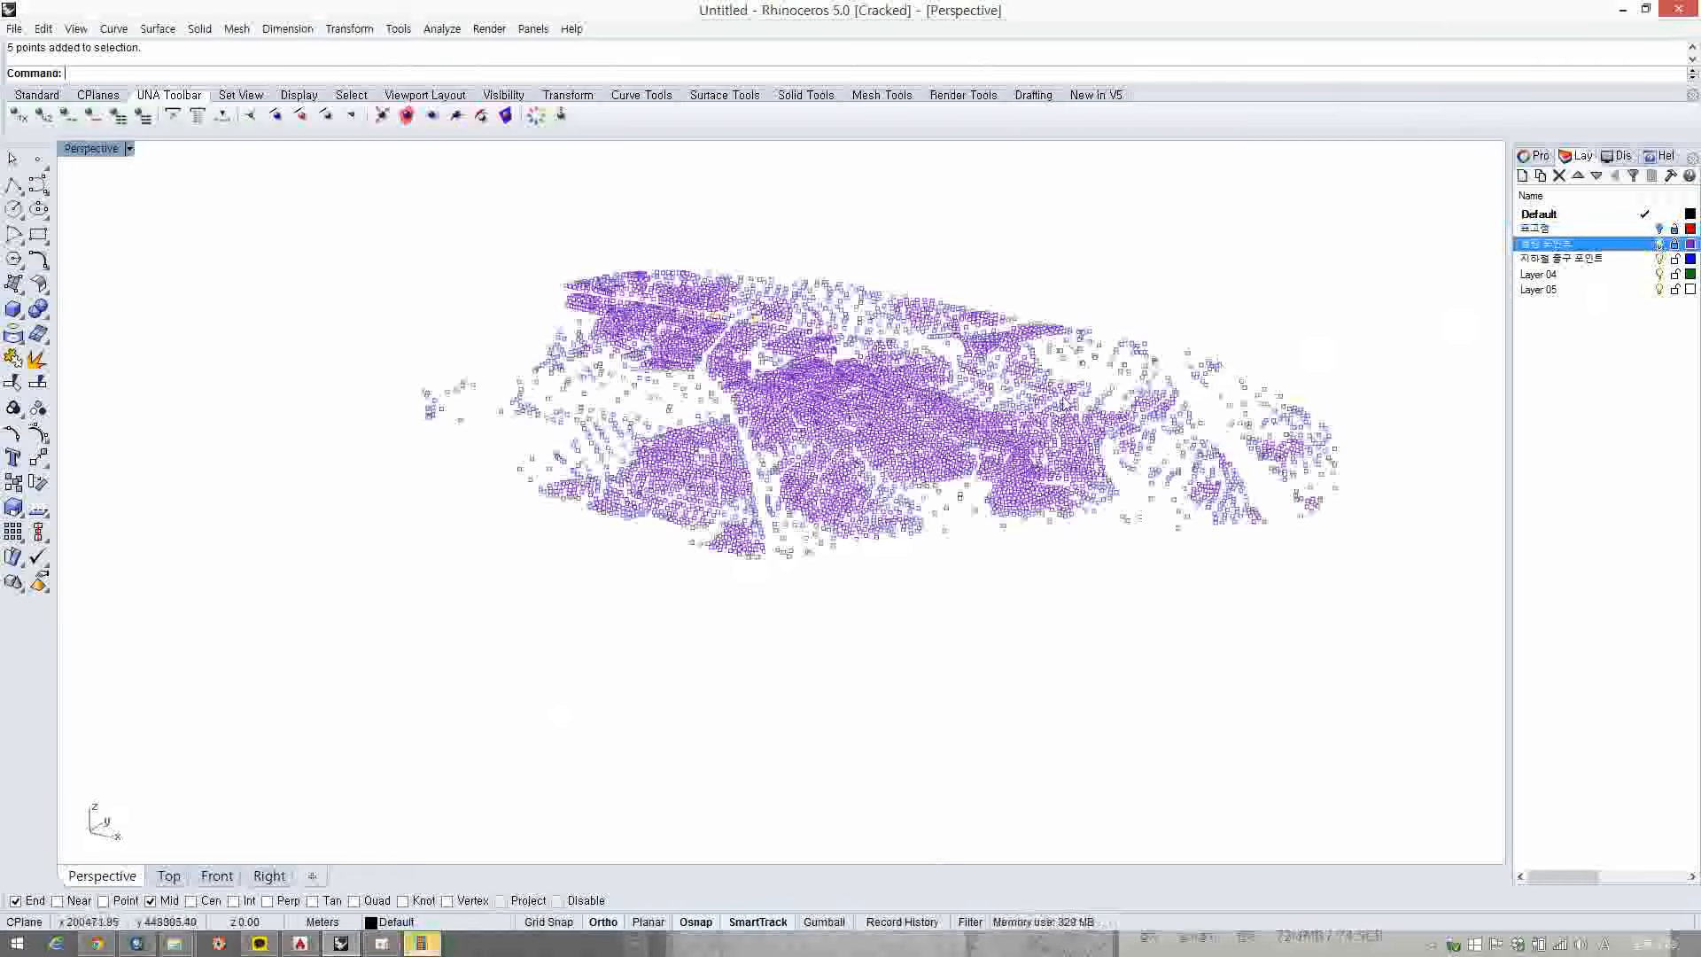
{"action": "right_click_drag", "start_coordinate": [894, 439], "coordinate": [787, 453], "text": "shift"}
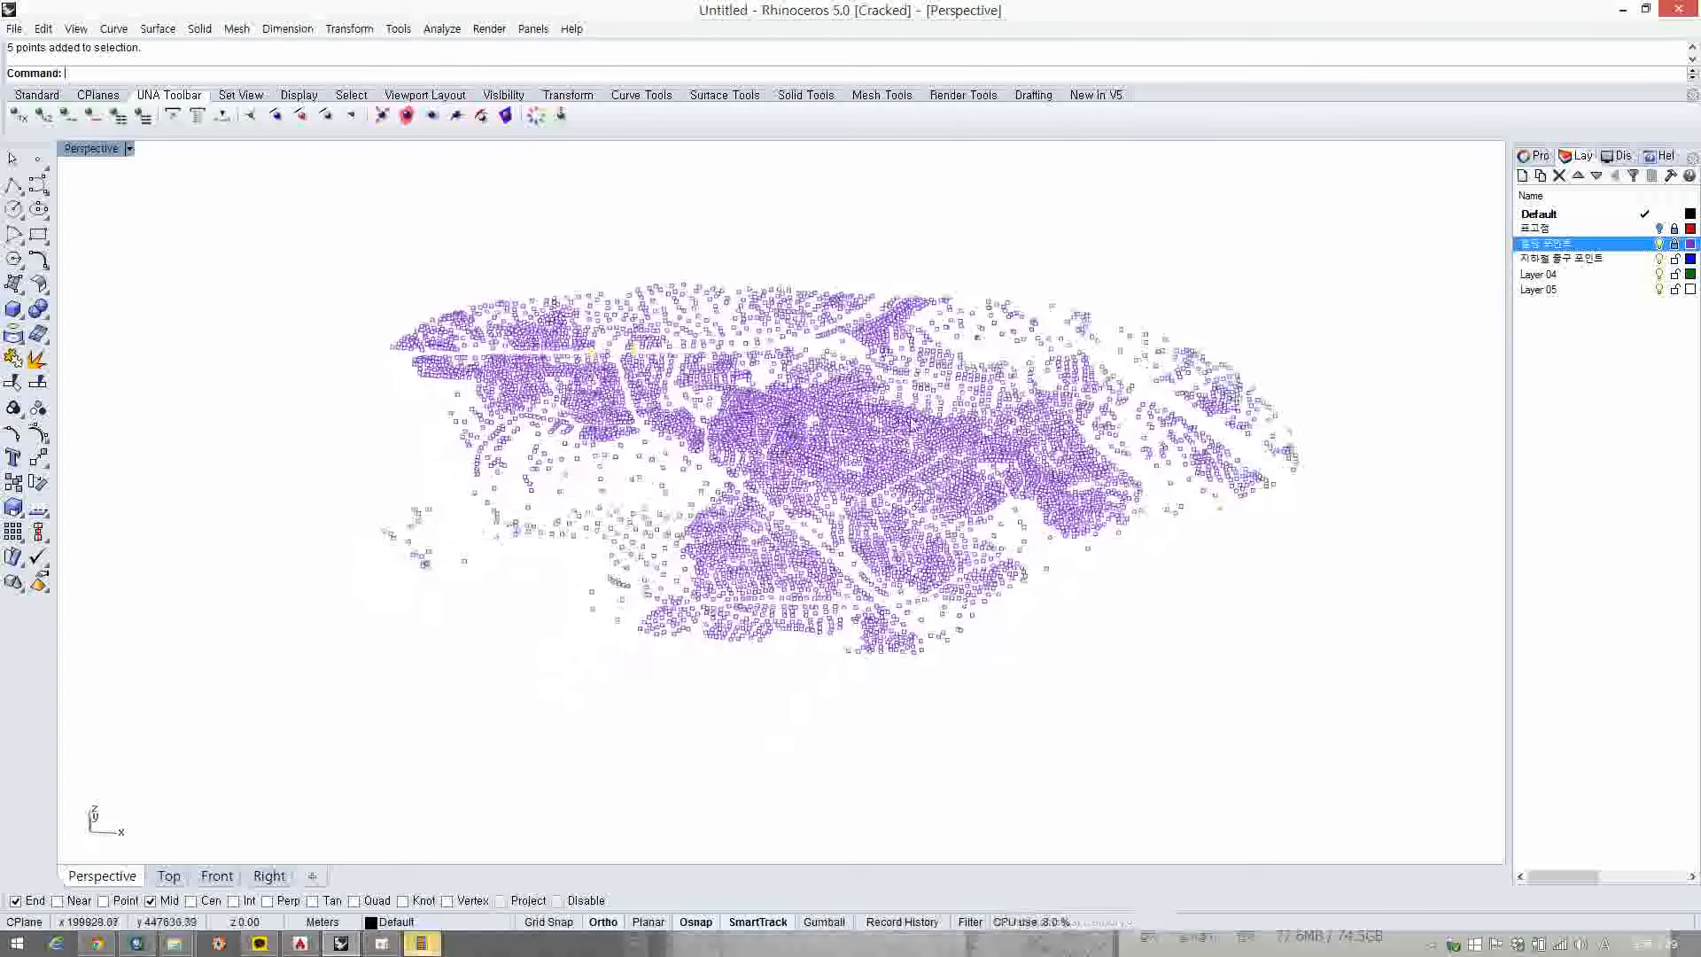
{"action": "left_click", "coordinate": [1535, 157]}
{"action": "left_click", "coordinate": [1687, 258]}
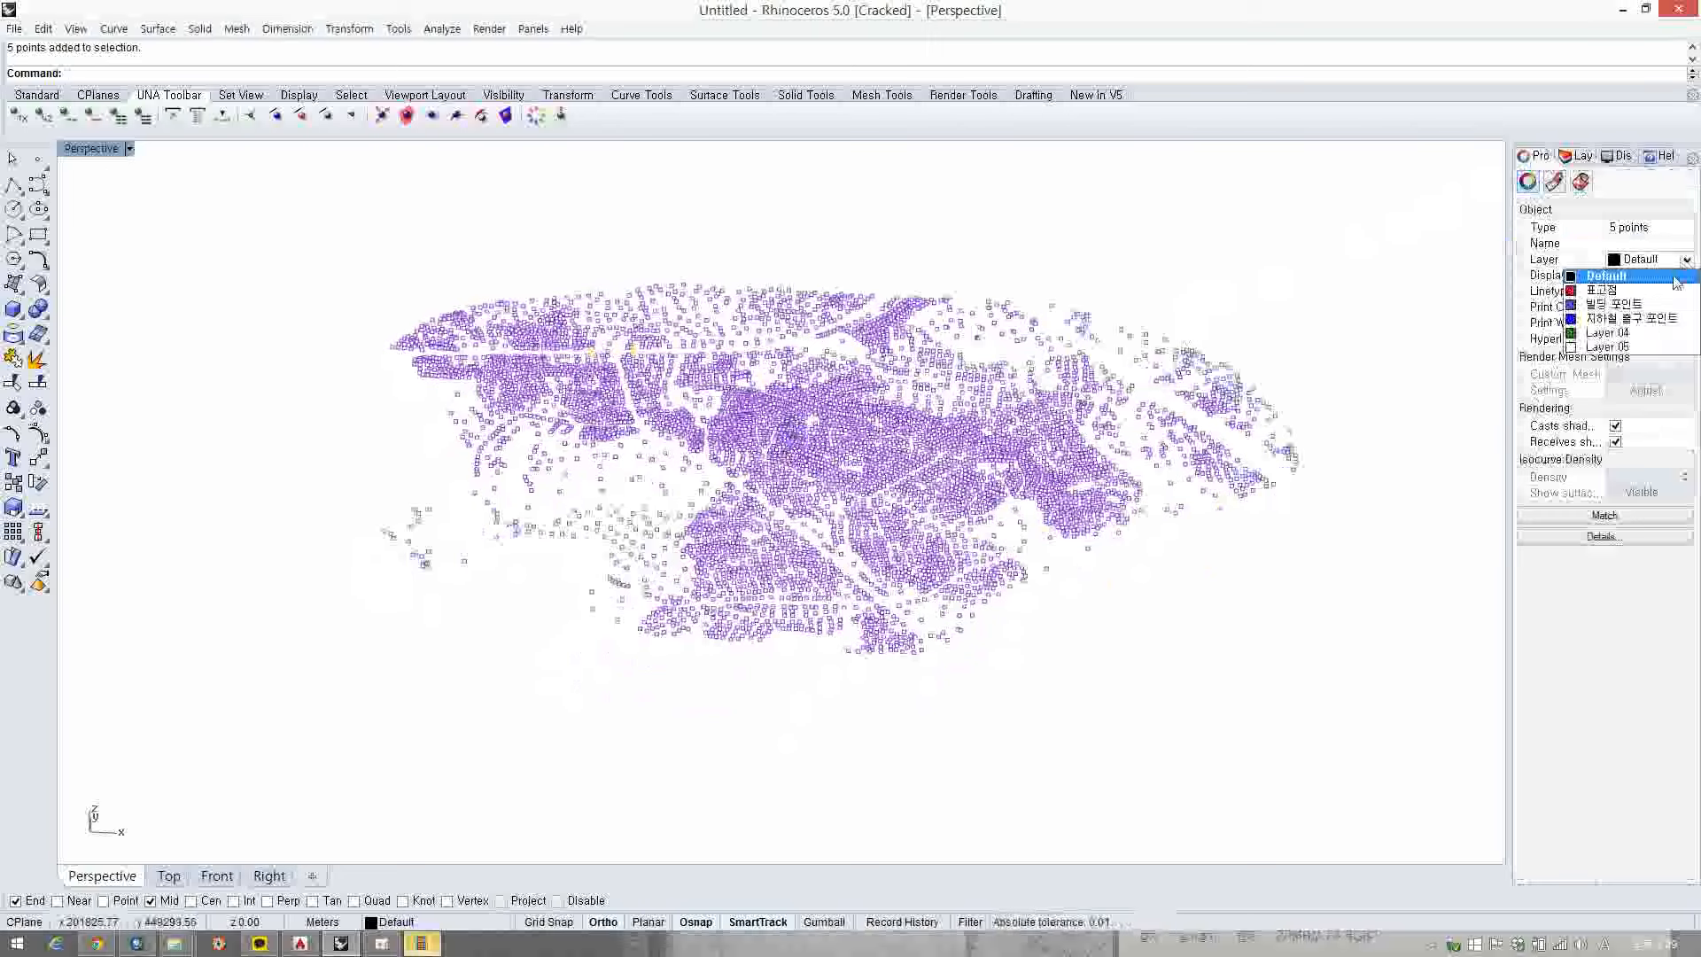
{"action": "left_click", "coordinate": [1641, 321]}
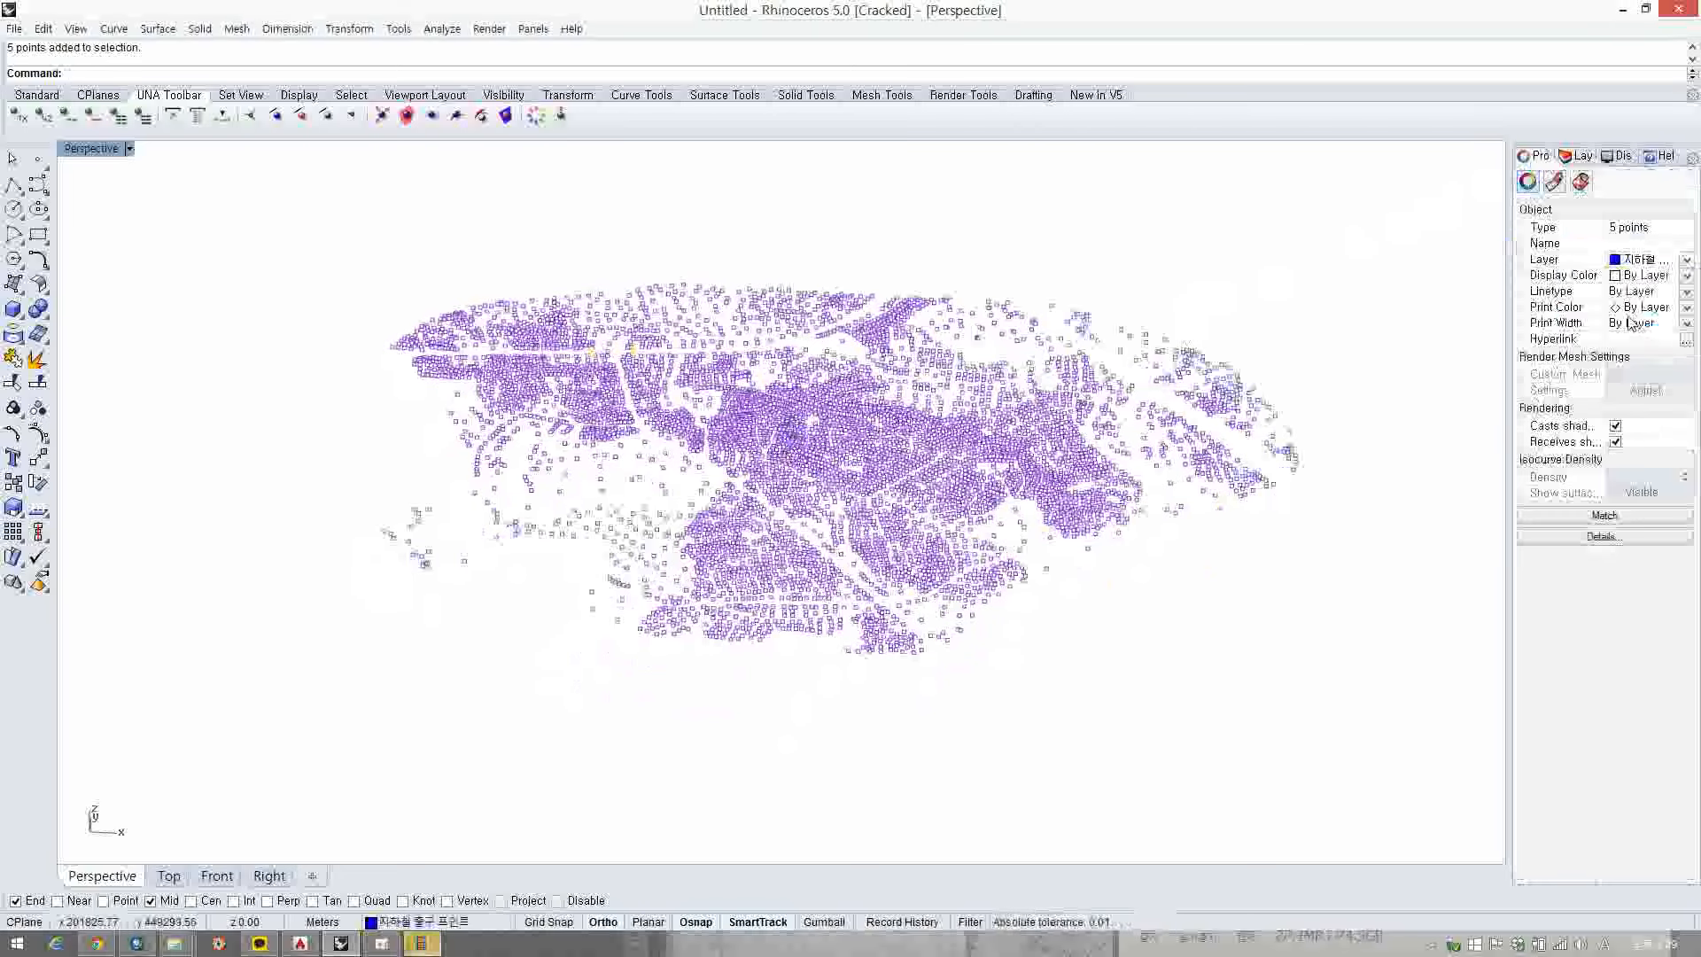
{"action": "left_click", "coordinate": [1045, 247]}
- Hide the 빌딩 포인트 layer and show the 표고점 layer
{"action": "right_click_drag", "start_coordinate": [926, 312], "coordinate": [807, 485]}
{"action": "scroll", "coordinate": [851, 425], "scroll_direction": "down", "scroll_amount": 3}
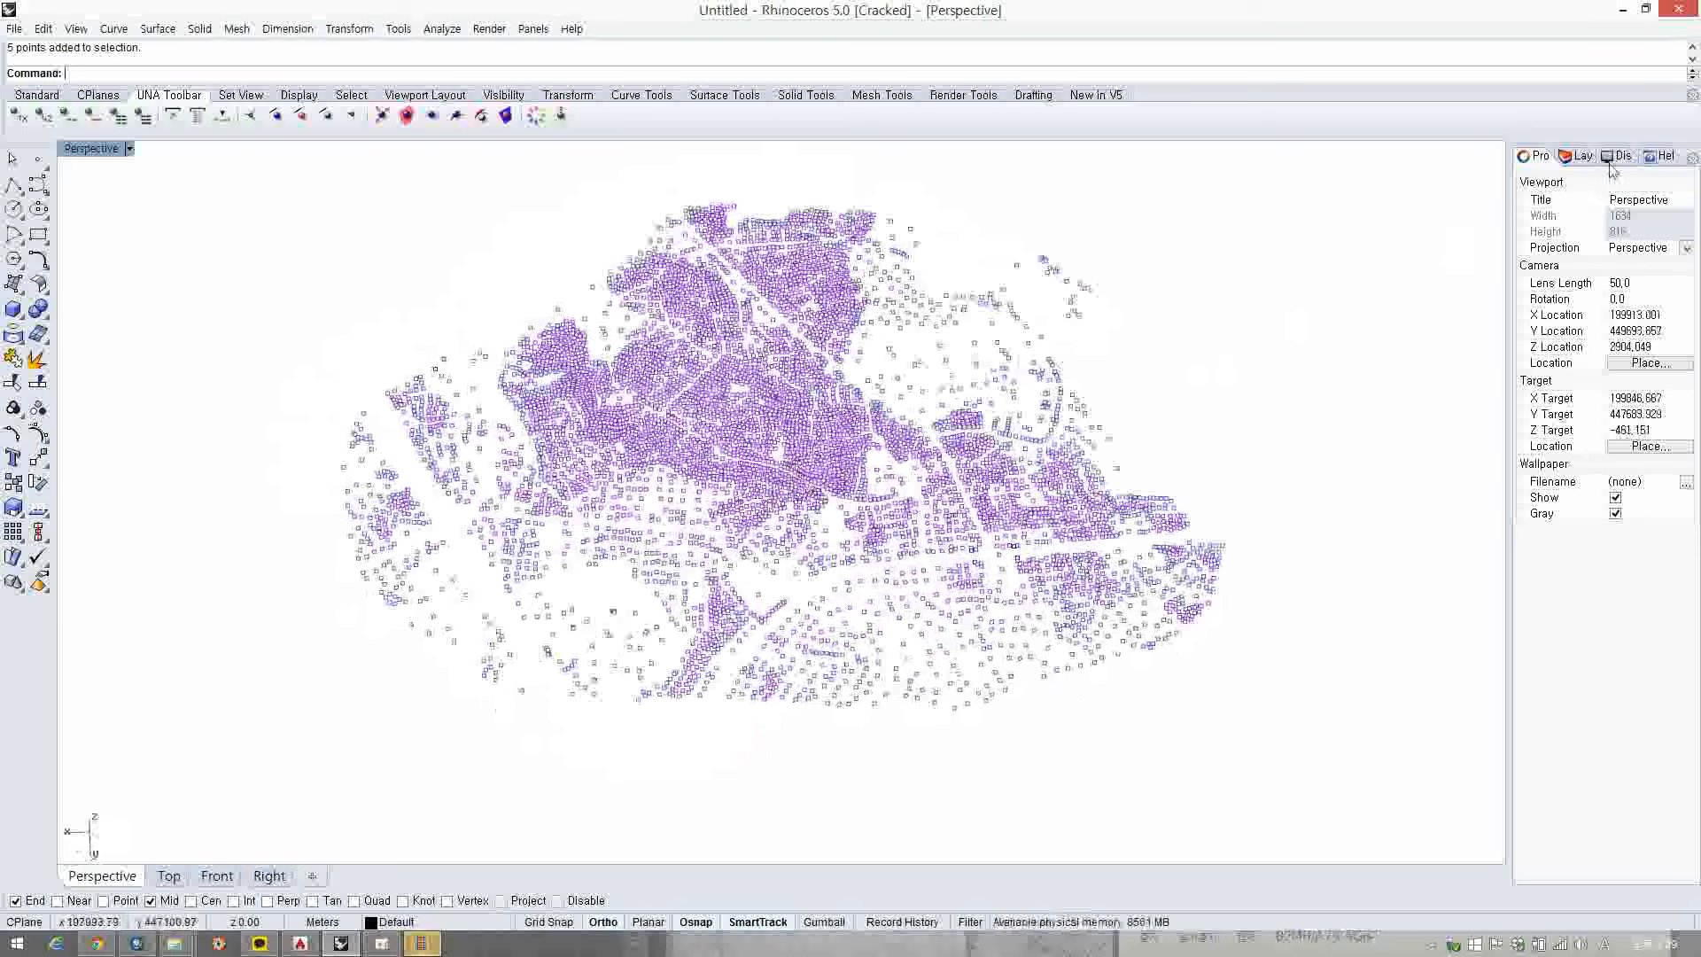
{"action": "left_click", "coordinate": [1575, 157]}
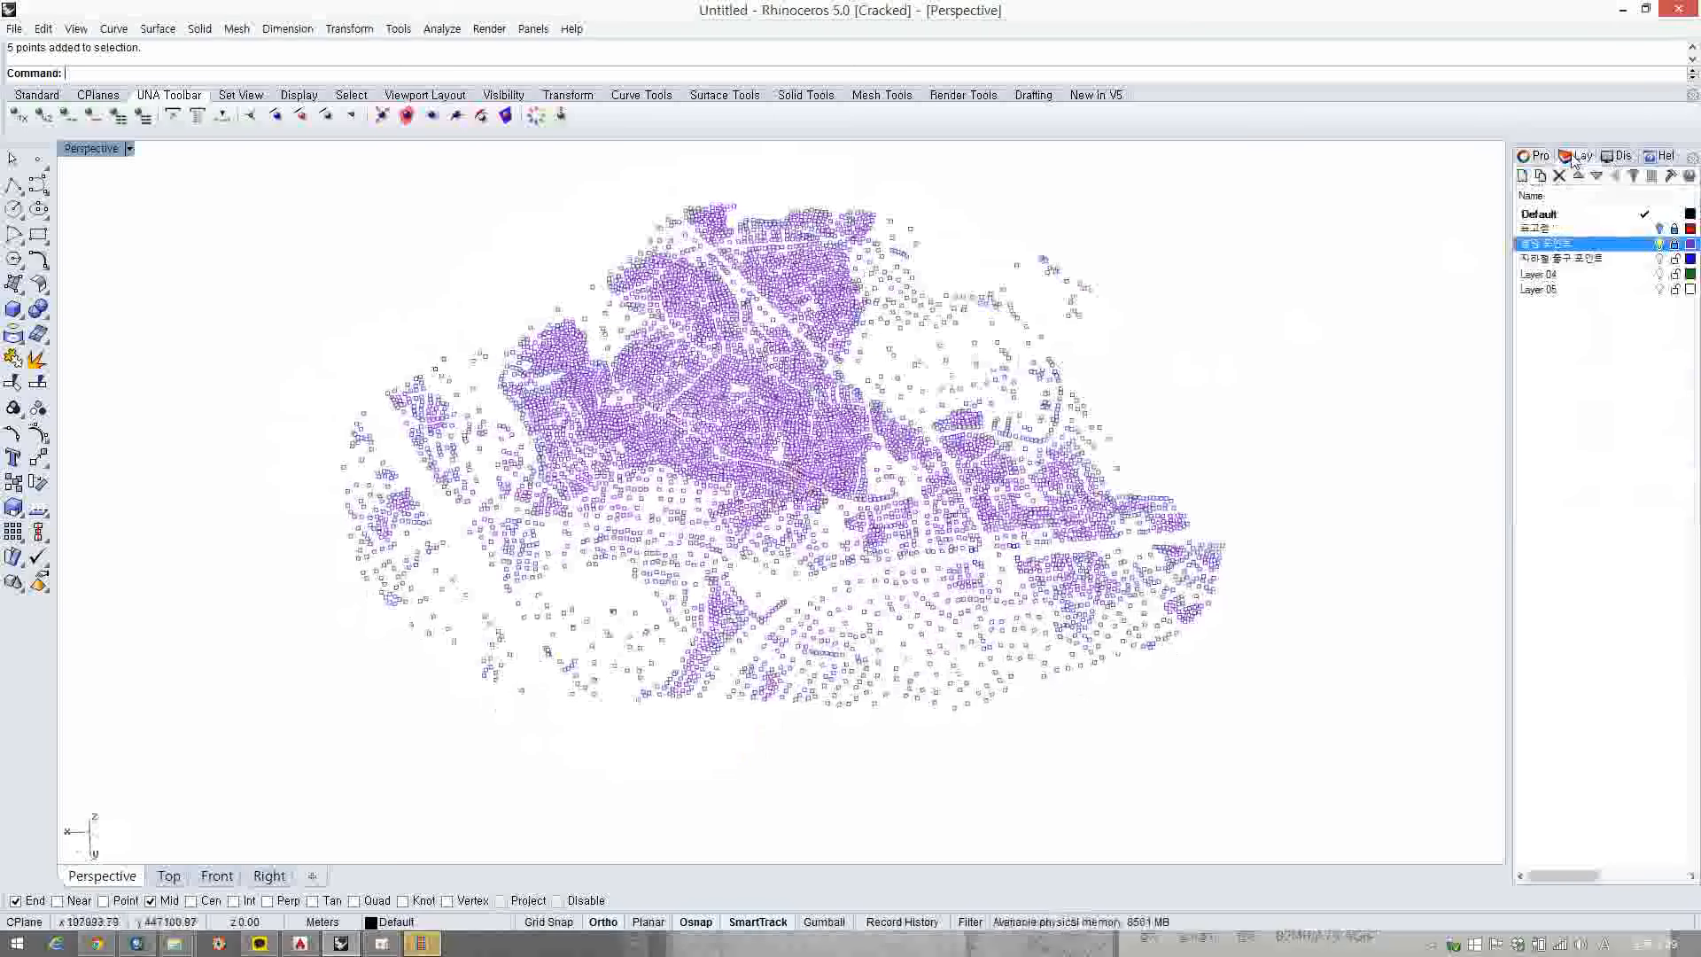
{"action": "left_click", "coordinate": [1661, 245]}
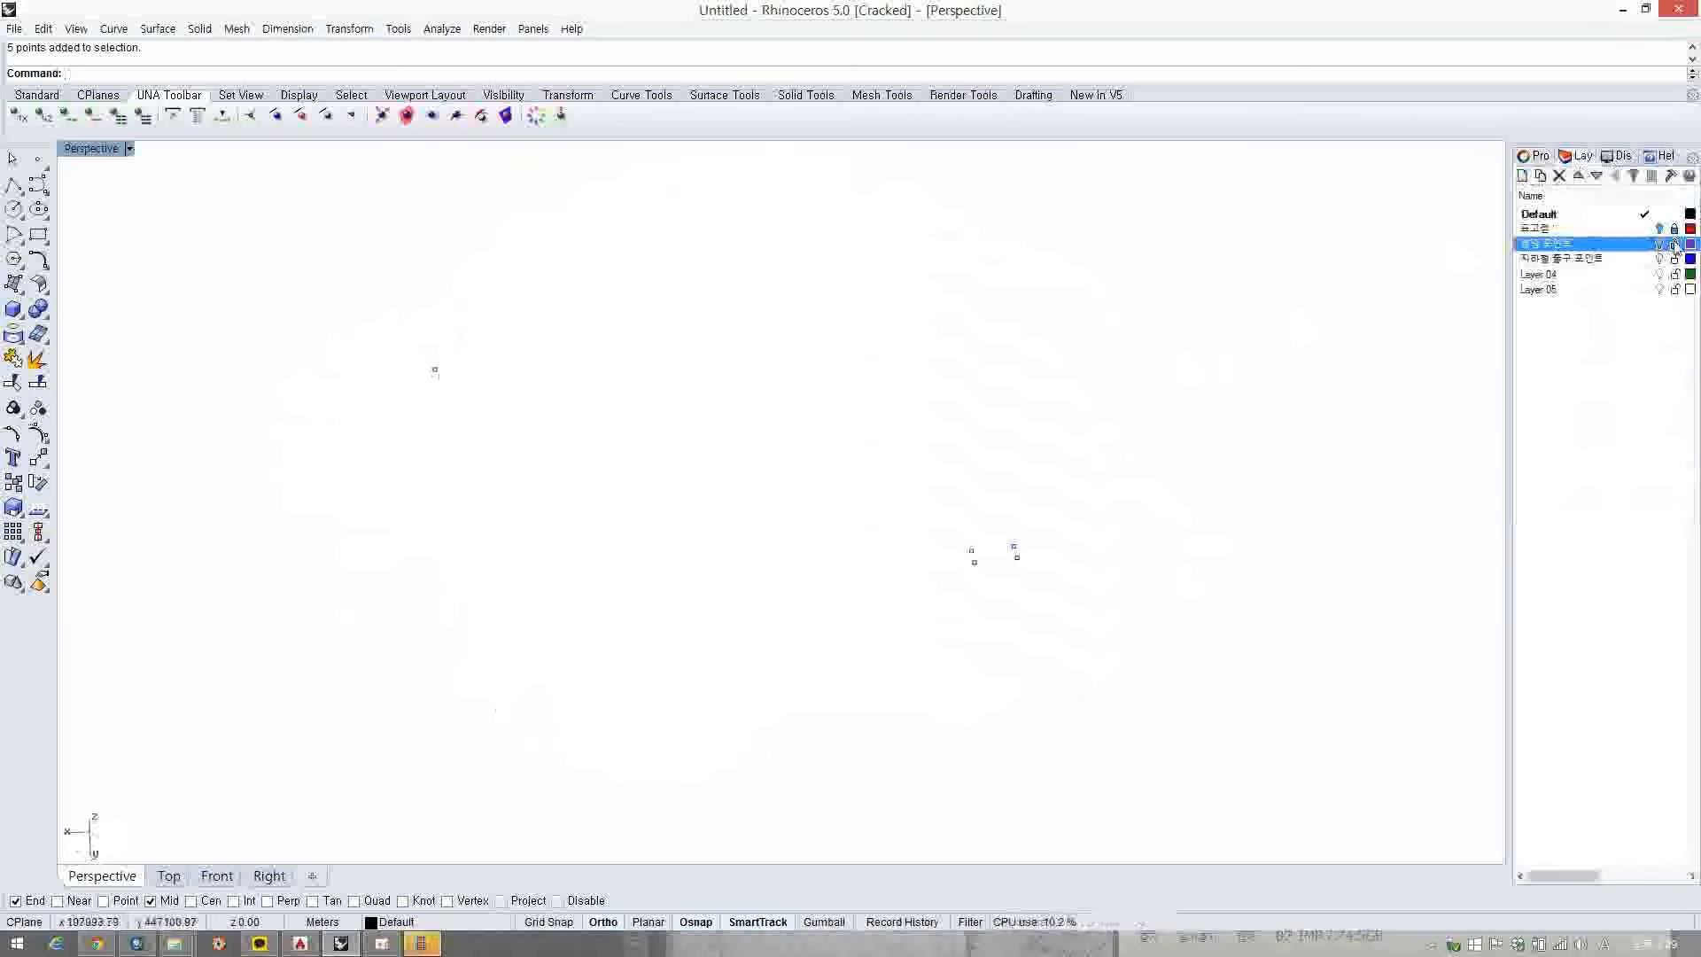
{"action": "left_click", "coordinate": [1659, 228]}
{"action": "right_click_drag", "start_coordinate": [874, 425], "coordinate": [848, 481]}
- Start a Patch surface, try to window-select the elevation points, and hide the 지하철 출구 포인트 layer
{"action": "type", "text": "Pa"}
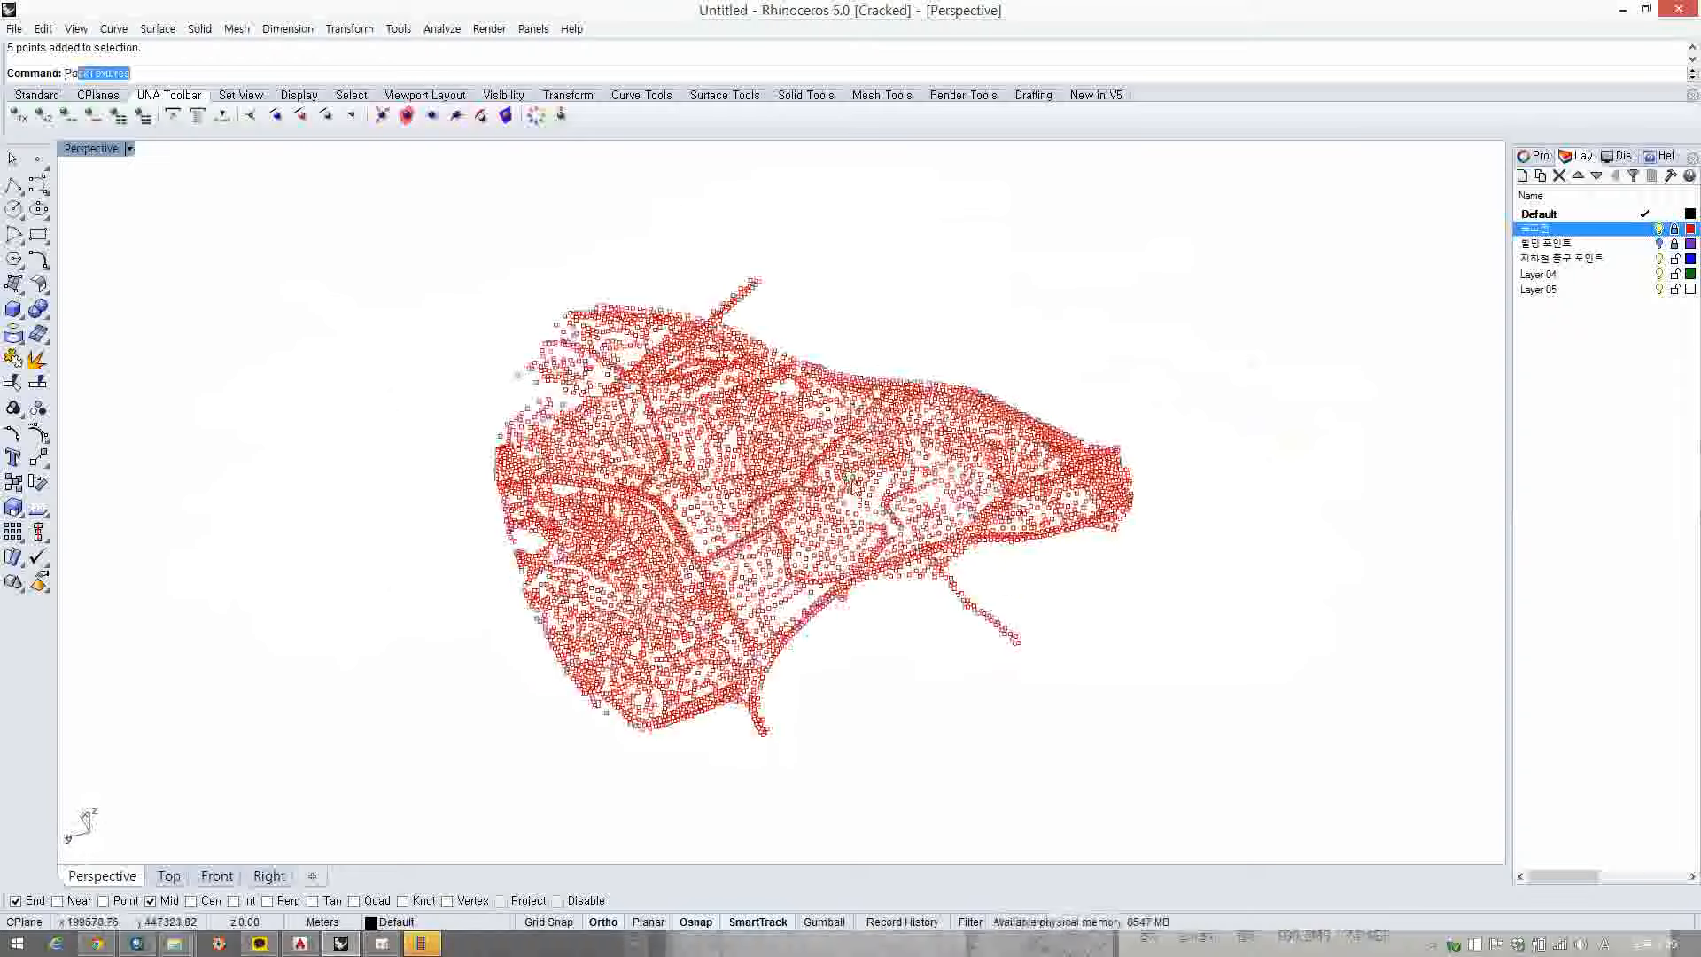
{"action": "type", "text": "tch"}
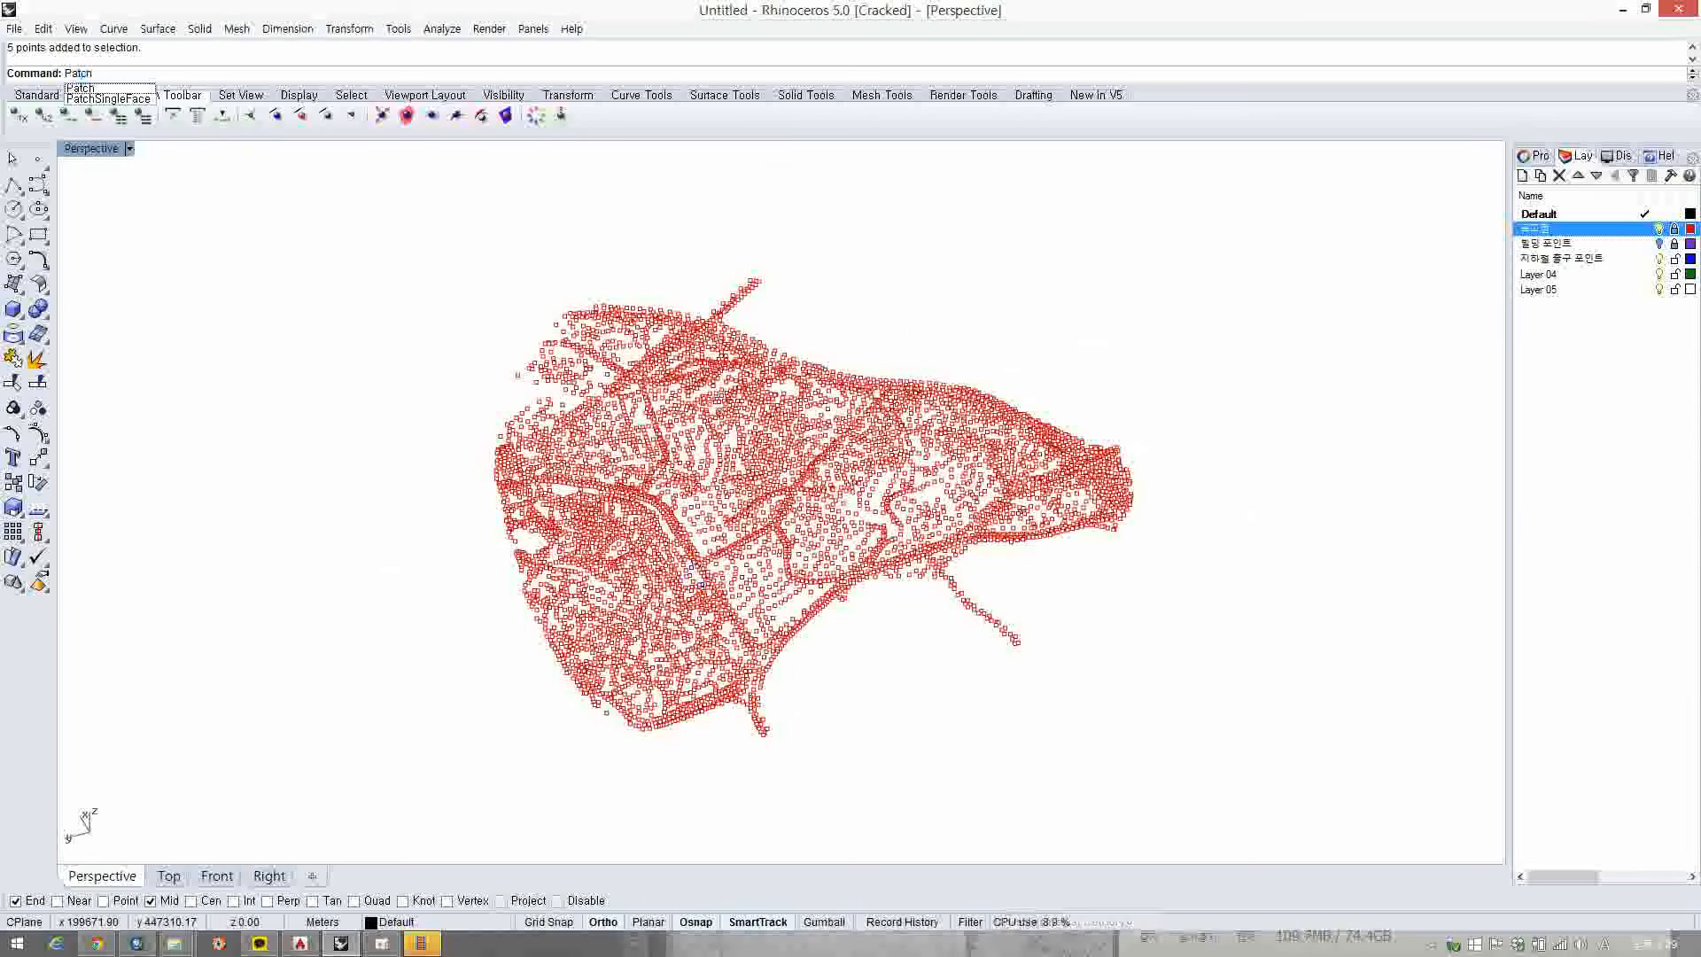
{"action": "key", "text": "Return"}
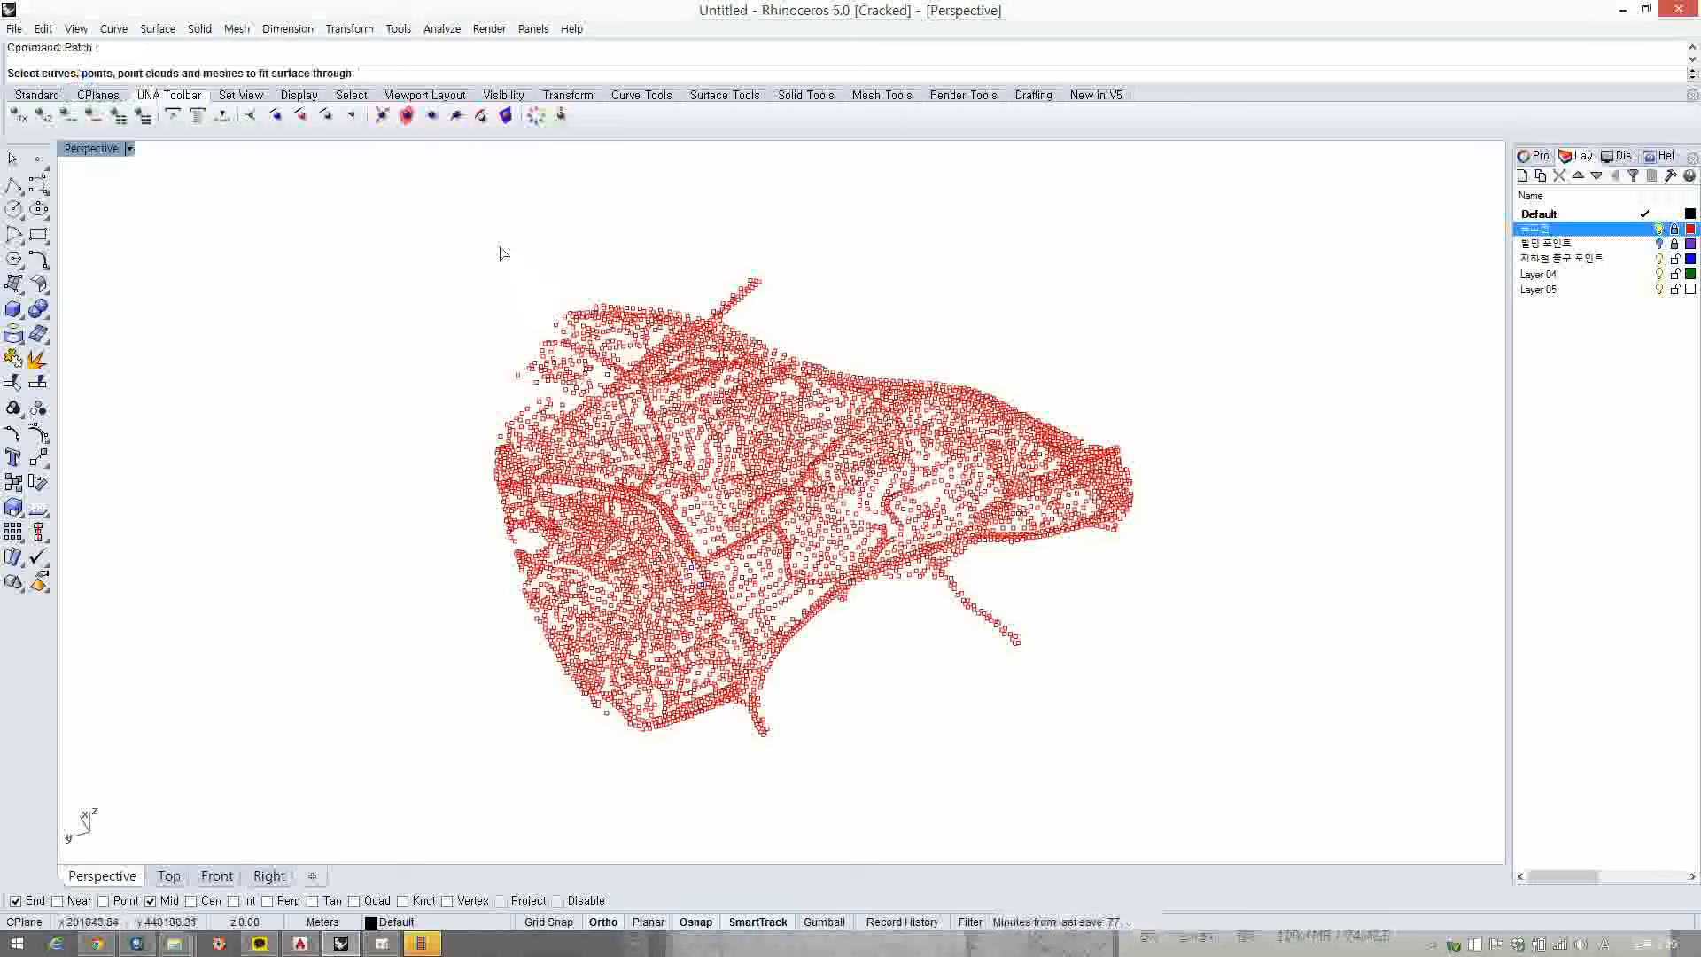
{"action": "left_click_drag", "start_coordinate": [369, 171], "coordinate": [1322, 817]}
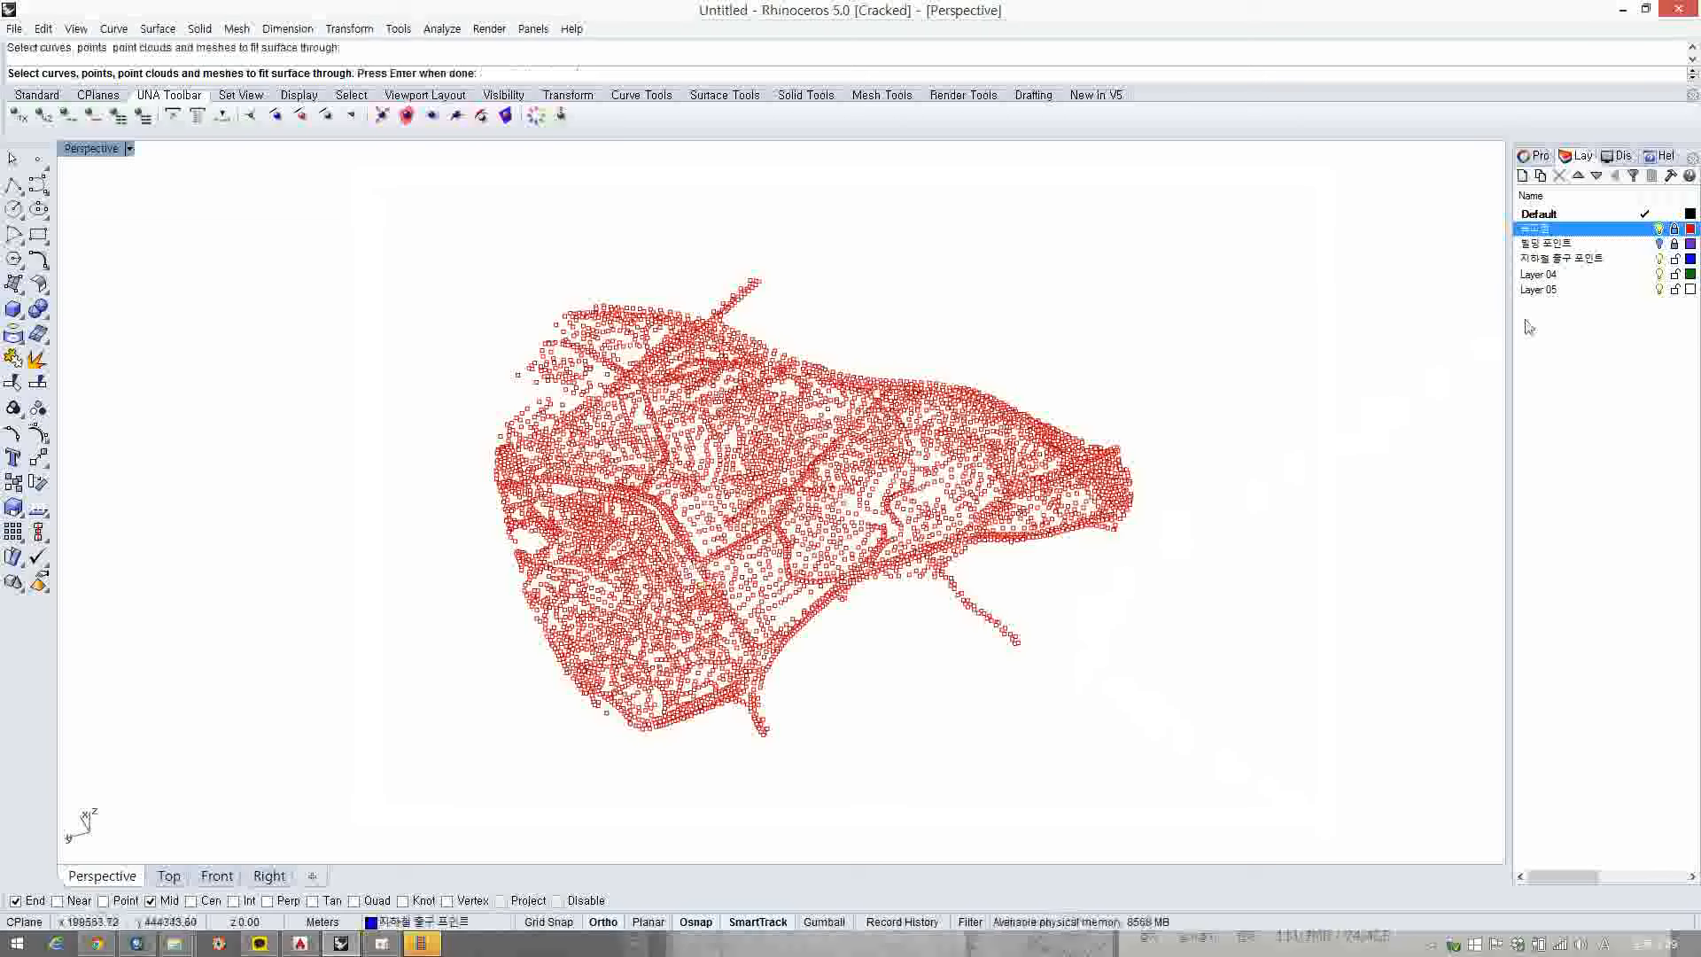
{"action": "left_click", "coordinate": [1661, 260]}
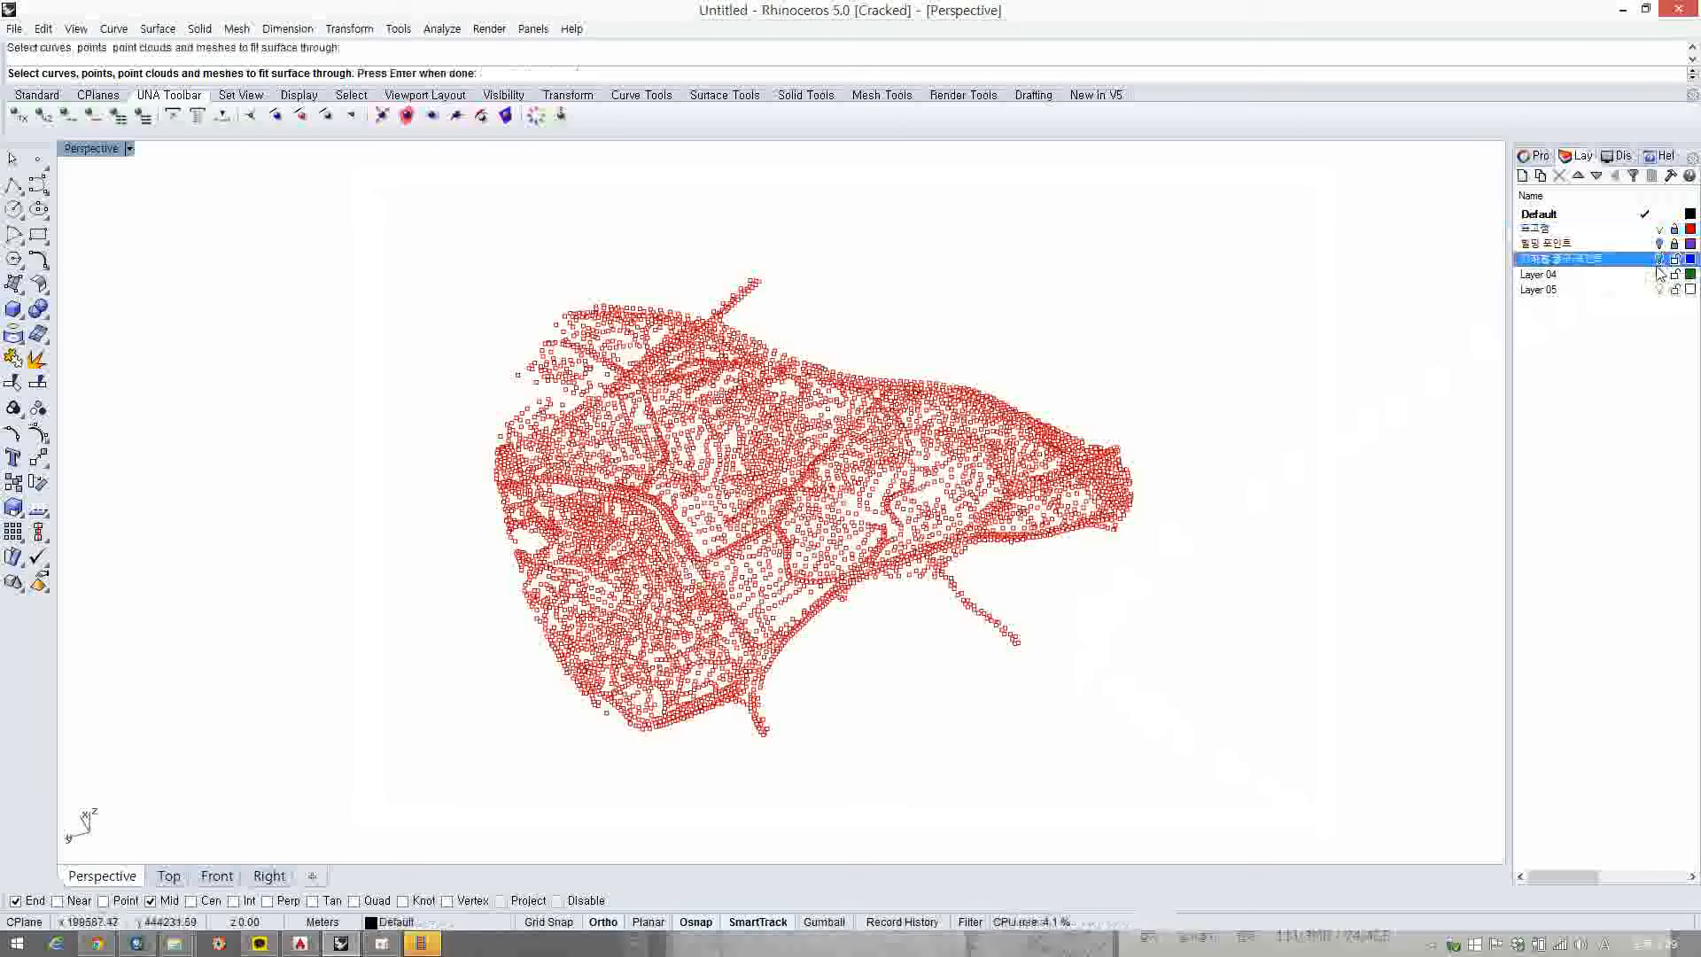
- Unlock the 표고점 layer and patch a surface through all its points with 99 U spans and 99 V spans
{"action": "right_click_drag", "start_coordinate": [780, 363], "coordinate": [363, 269]}
{"action": "left_click_drag", "start_coordinate": [216, 192], "coordinate": [1276, 777]}
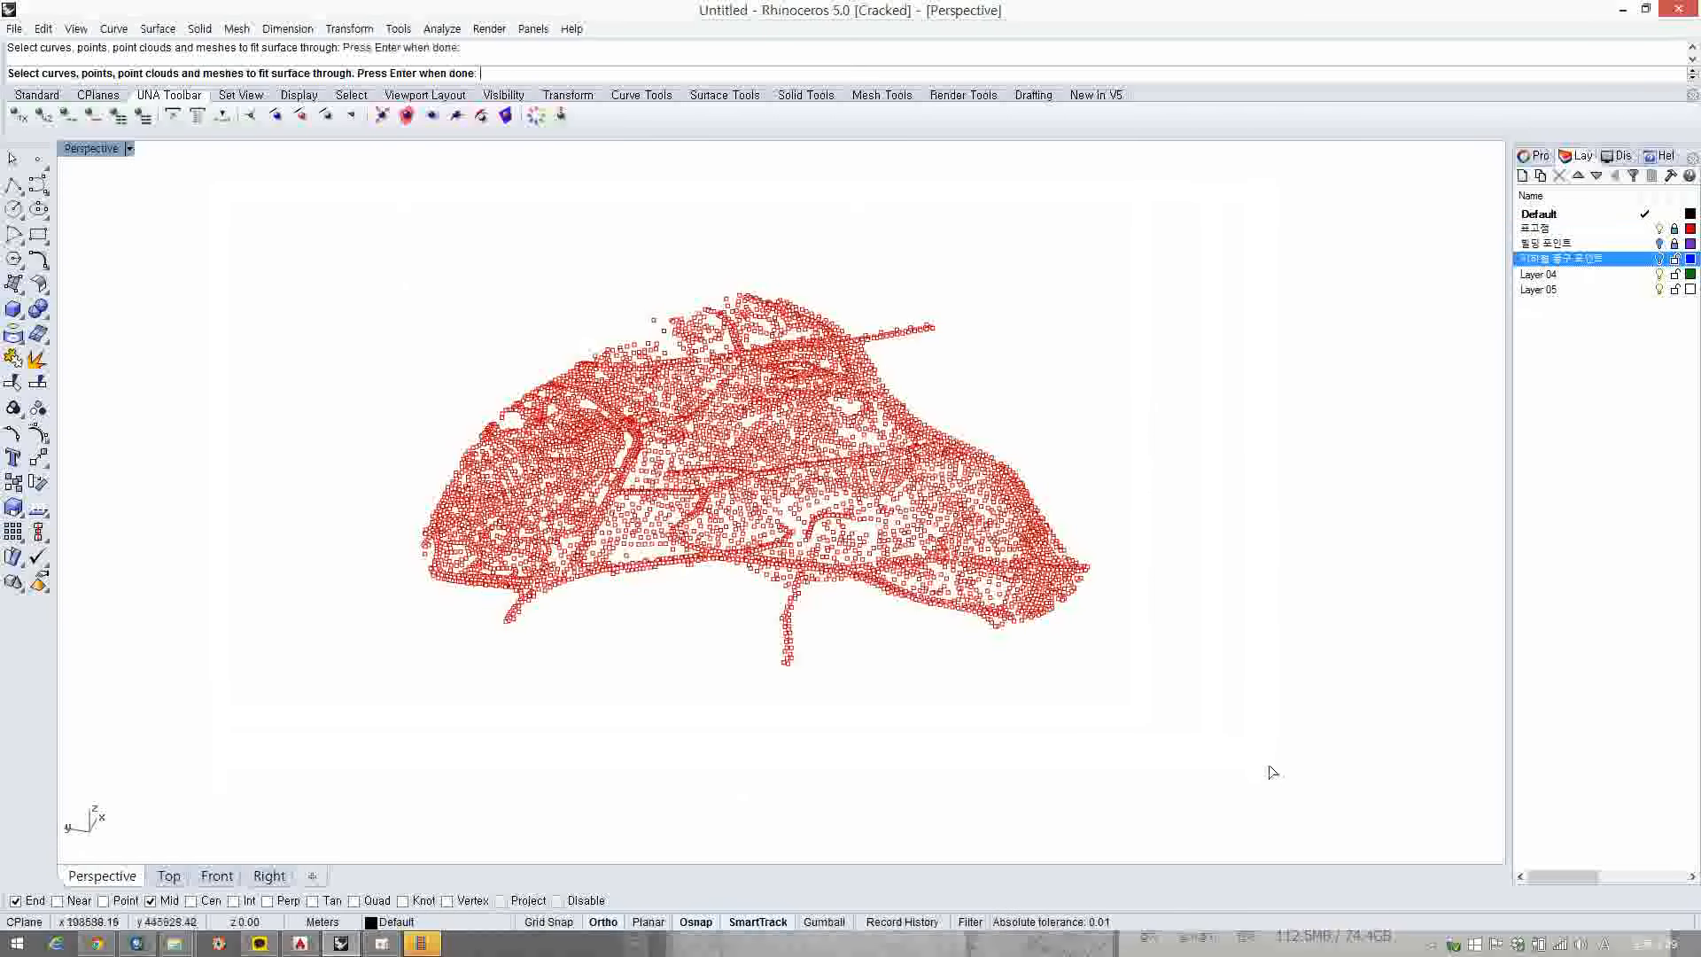
{"action": "left_click", "coordinate": [1675, 229]}
{"action": "left_click_drag", "start_coordinate": [274, 240], "coordinate": [1232, 729]}
{"action": "right_click_drag", "start_coordinate": [1044, 528], "coordinate": [891, 516]}
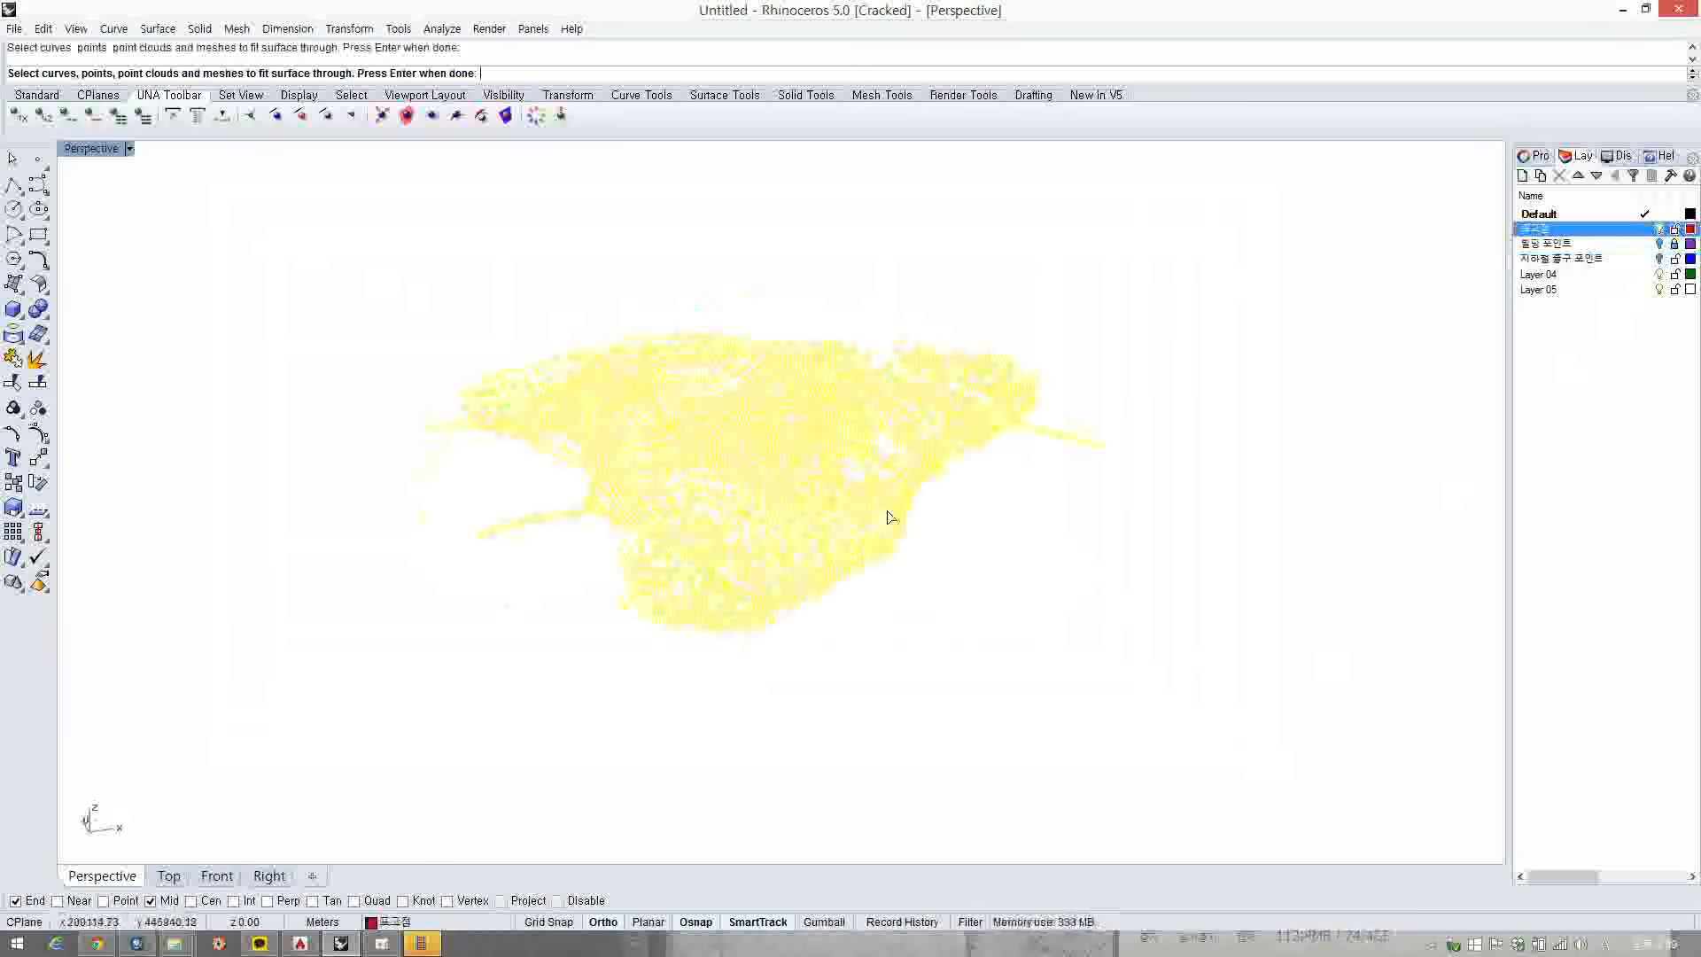
{"action": "key", "text": "Return"}
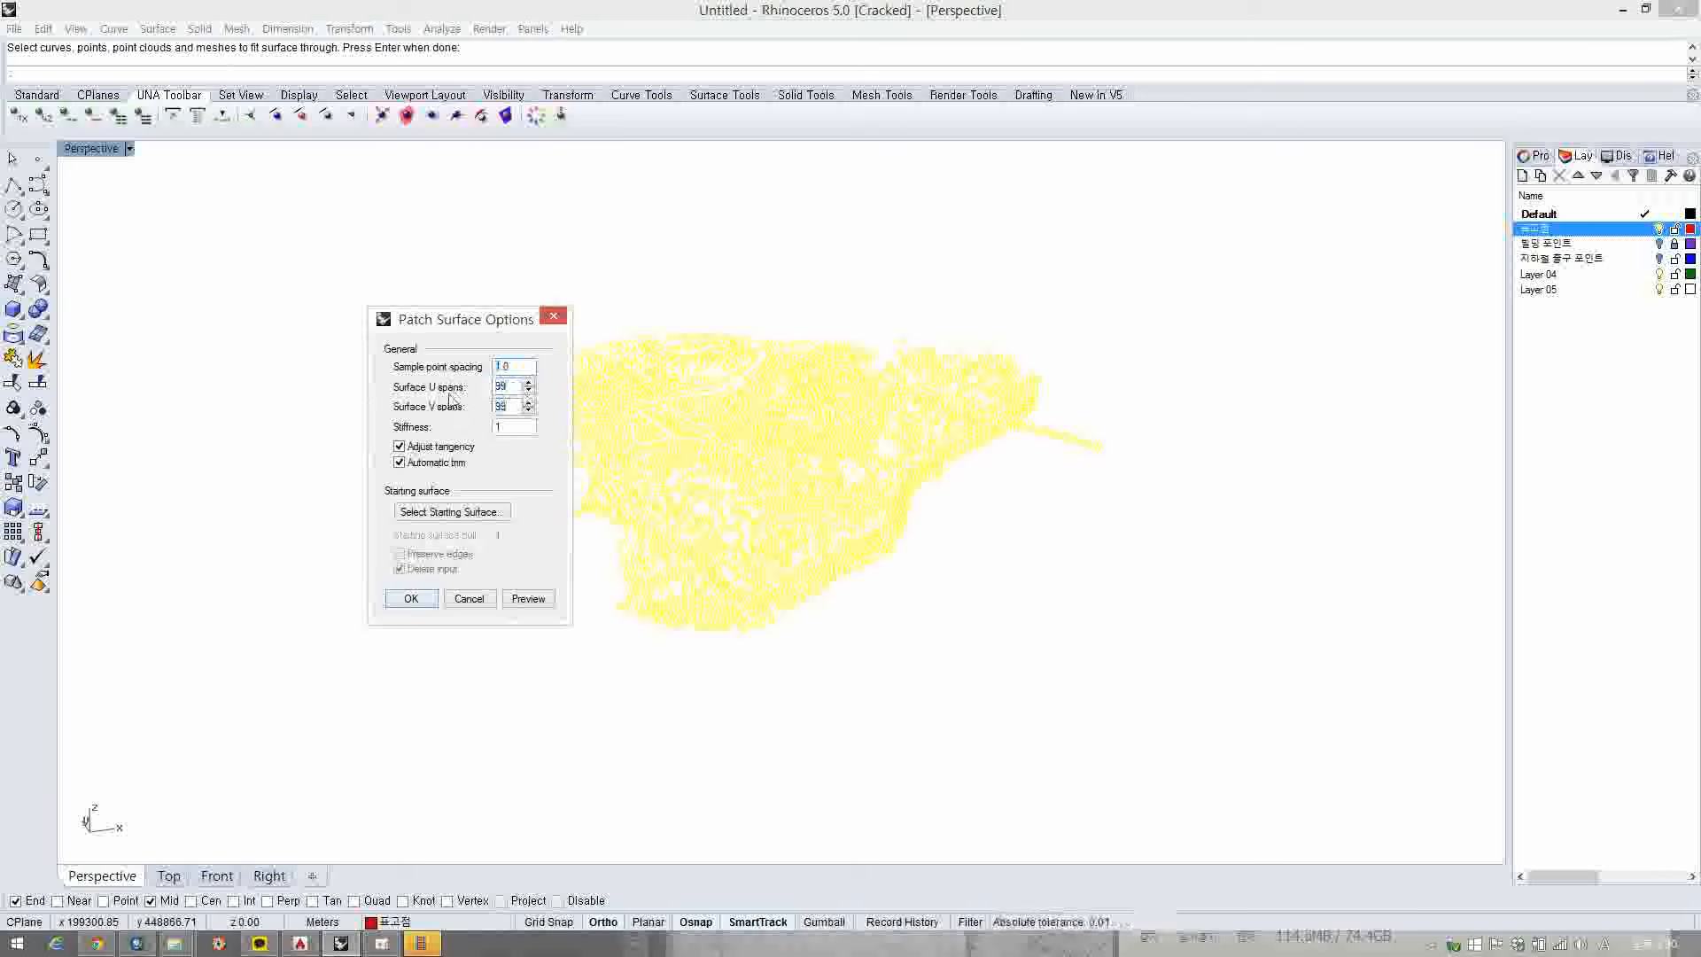
{"action": "left_click", "coordinate": [412, 599]}
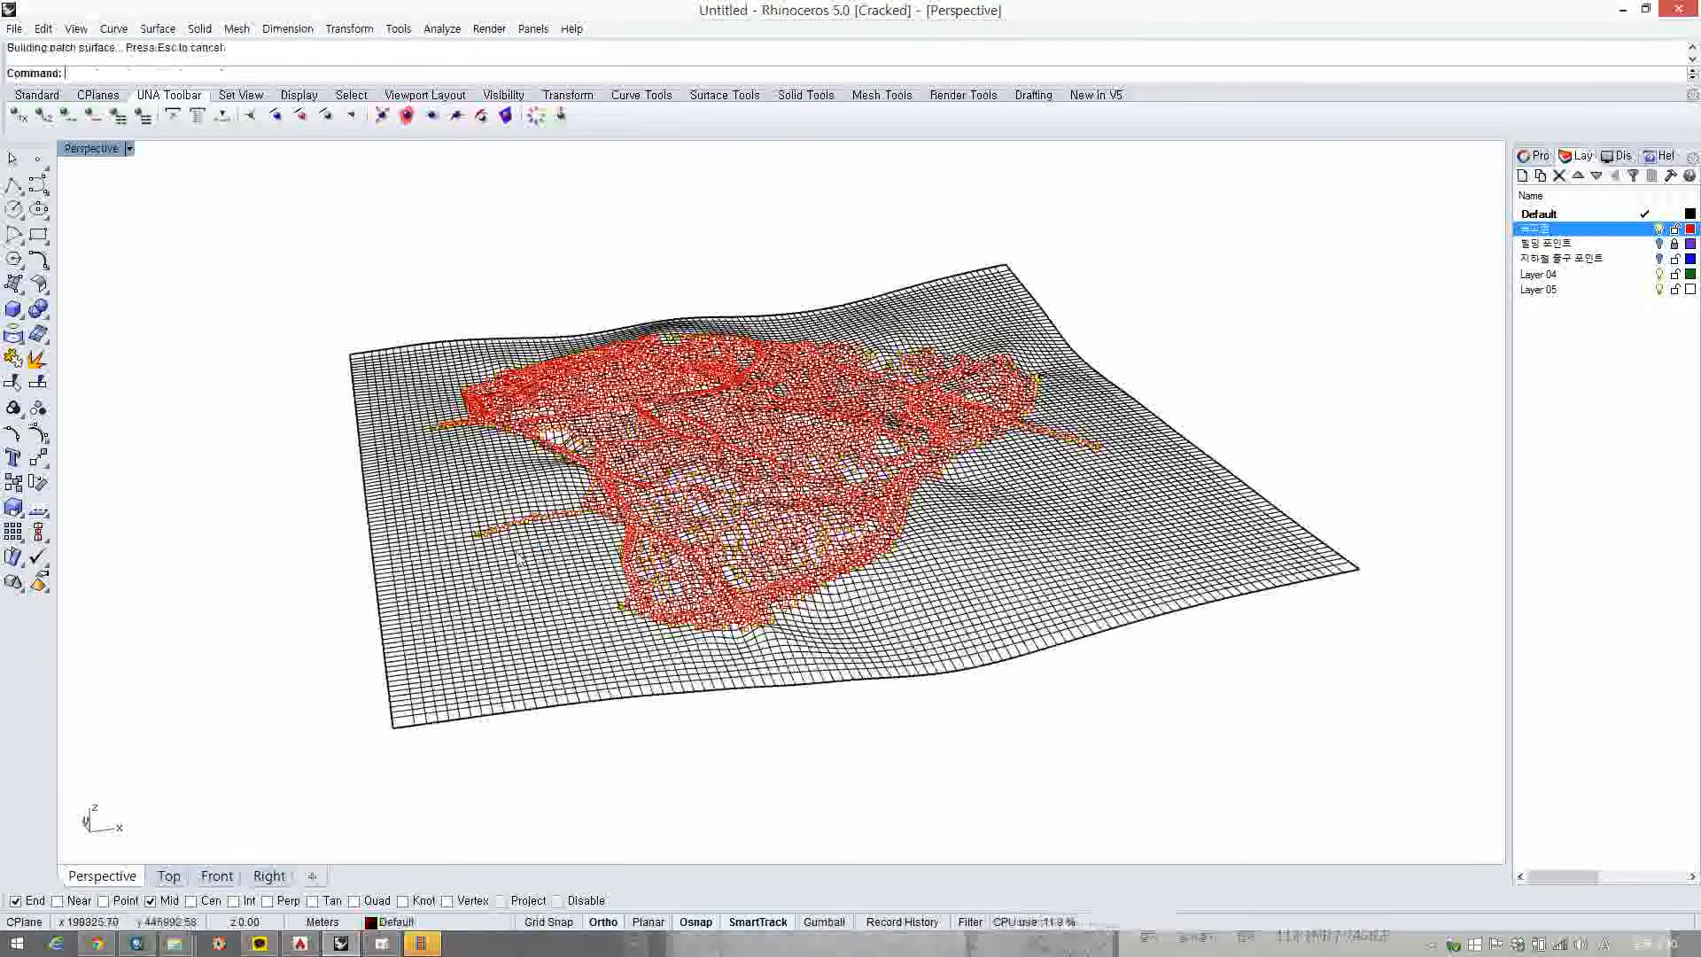
- Set the Perspective viewport to Shaded display and hide the 표고점 layer
{"action": "right_click_drag", "start_coordinate": [520, 563], "coordinate": [853, 334]}
{"action": "left_click", "coordinate": [128, 148]}
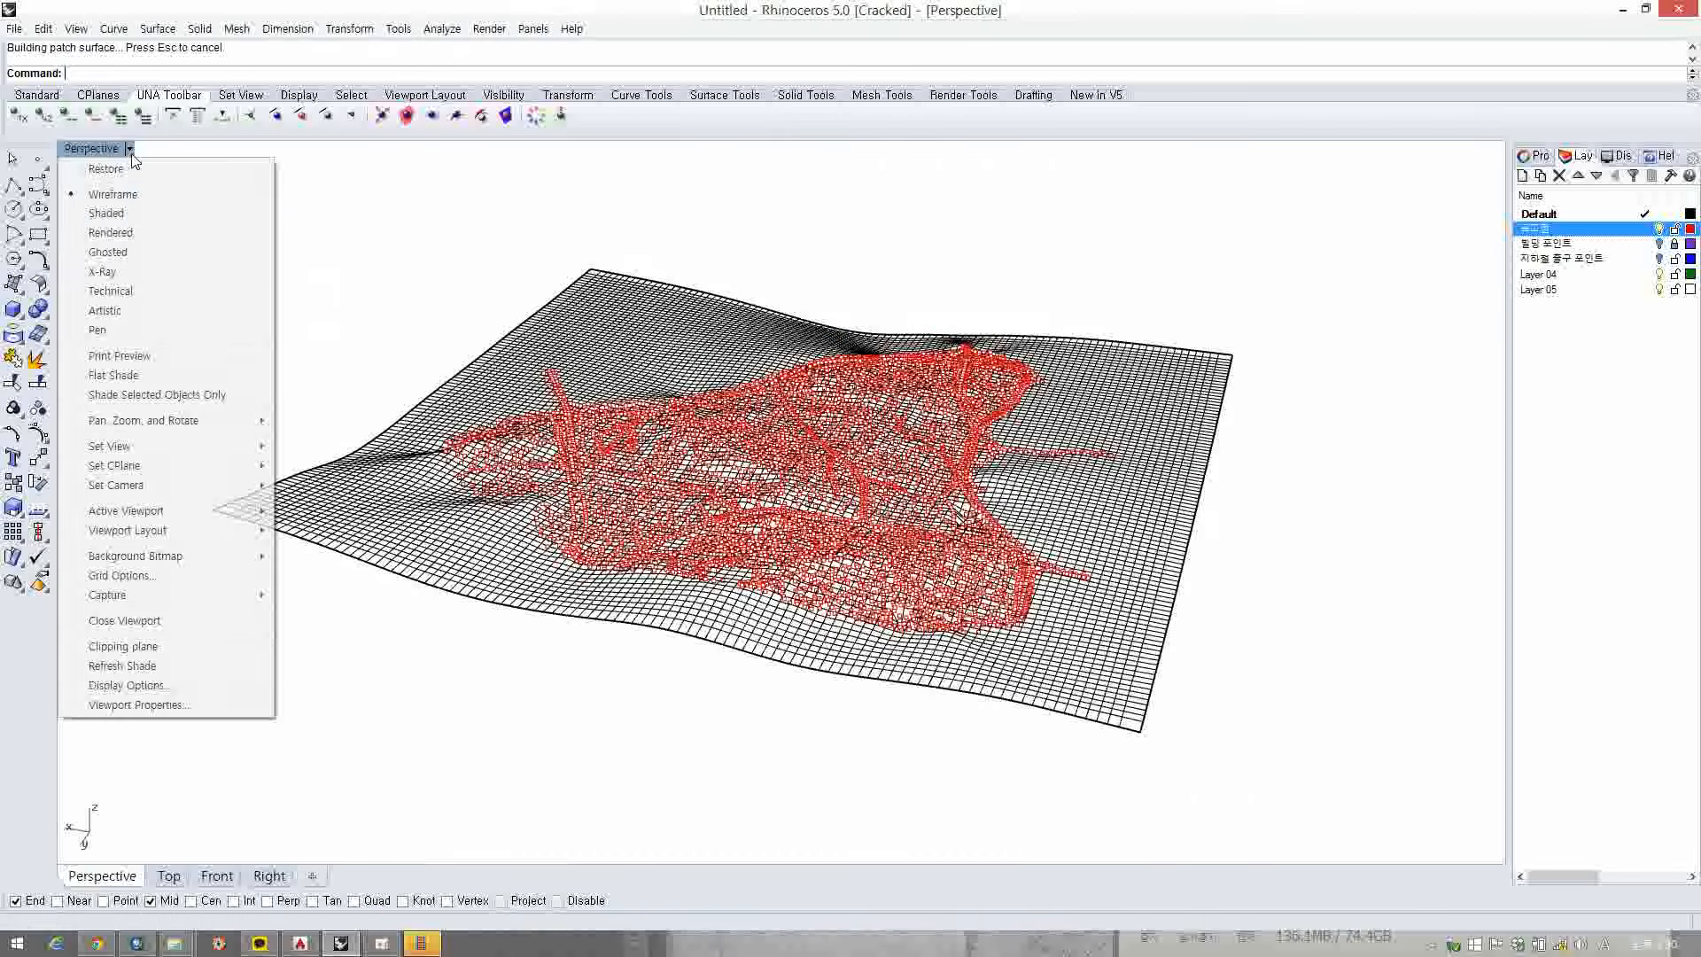
{"action": "left_click", "coordinate": [106, 213]}
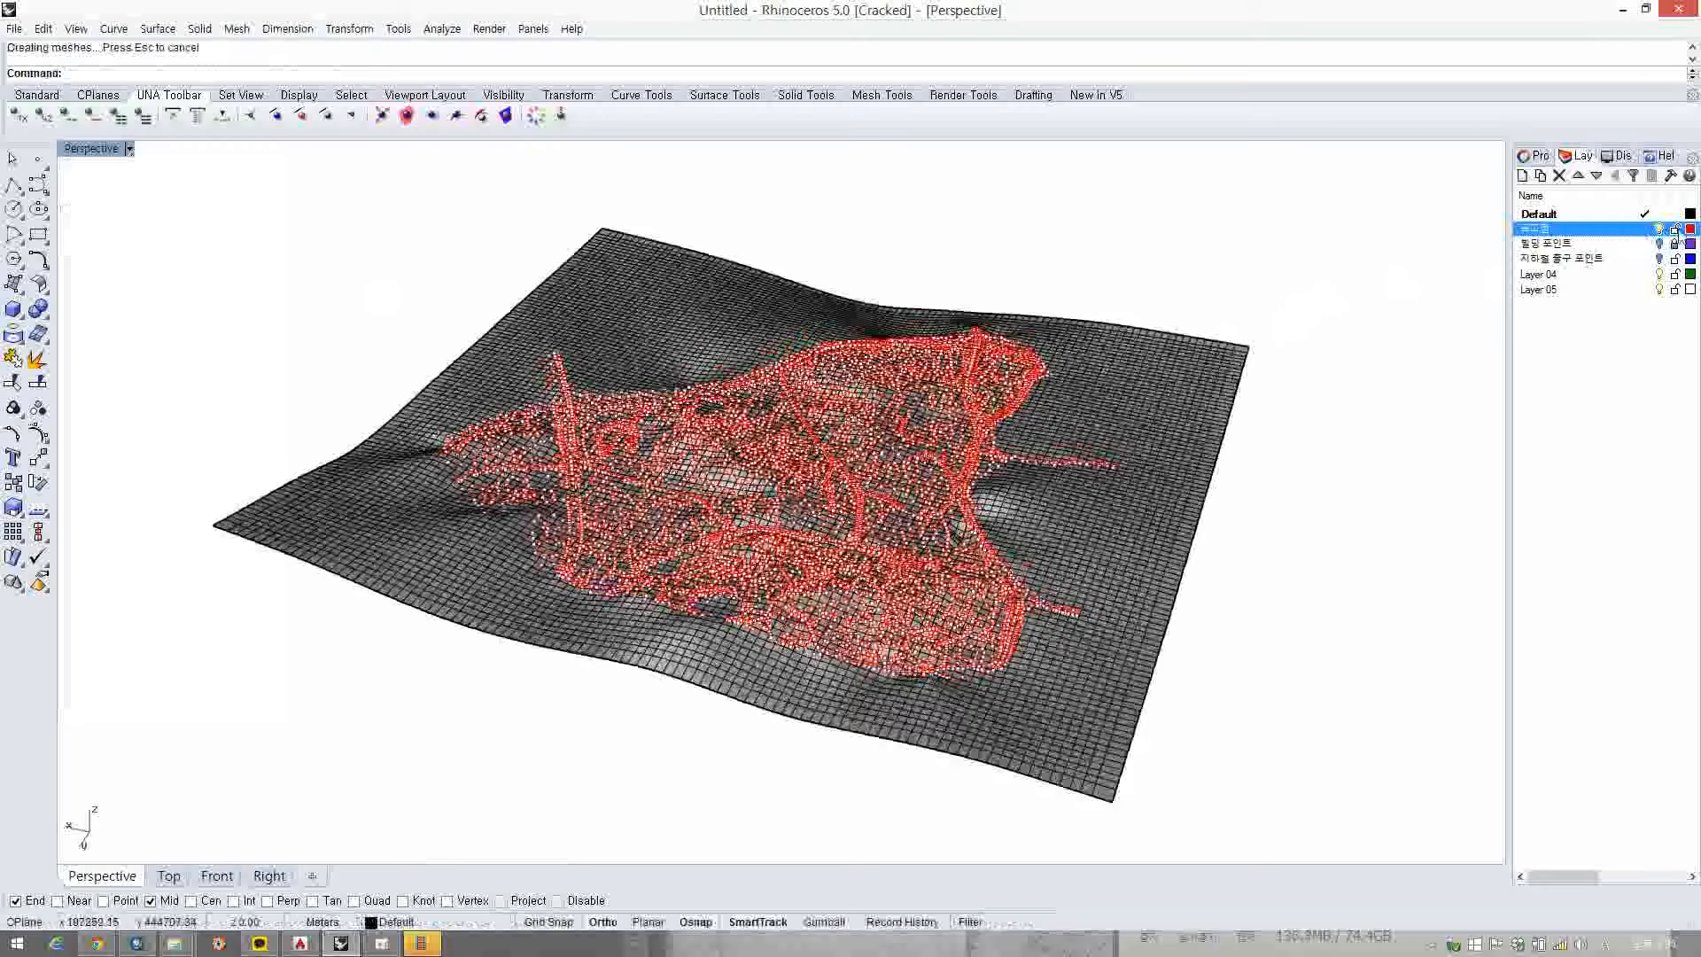
{"action": "left_click", "coordinate": [1671, 231]}
{"action": "left_click", "coordinate": [1660, 230]}
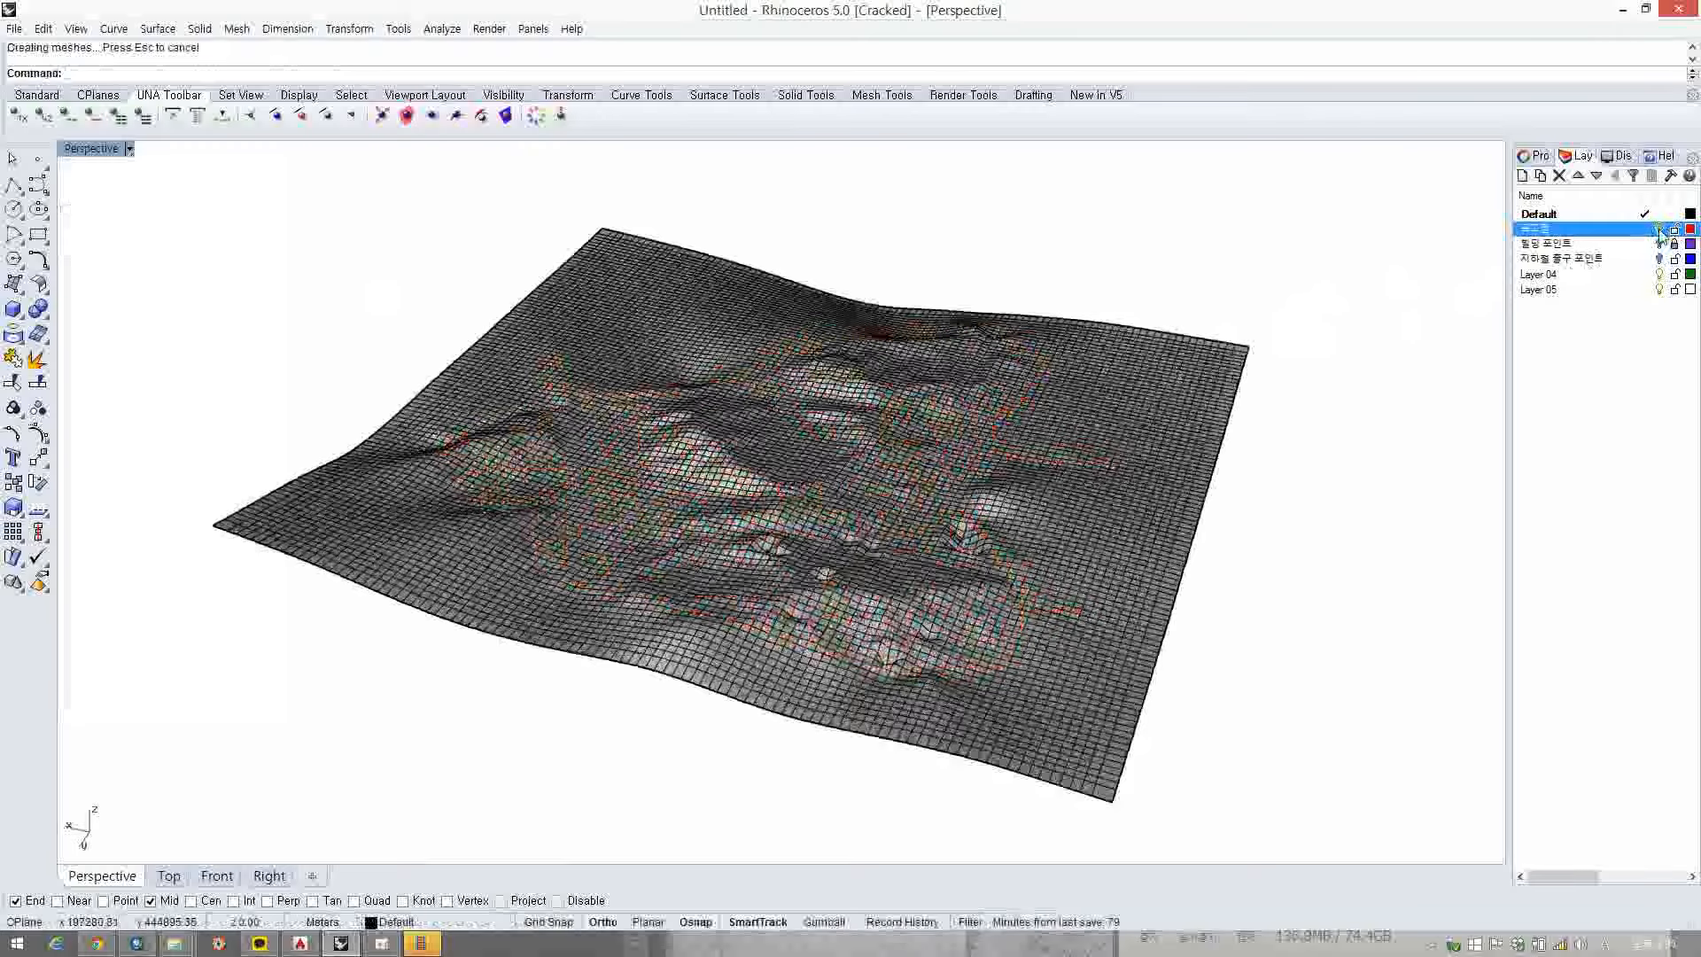
- Inspect the bare terrain surface from several angles and show the 표고점 layer again
{"action": "right_click_drag", "start_coordinate": [824, 505], "coordinate": [1387, 293]}
{"action": "scroll", "coordinate": [793, 523], "scroll_direction": "up", "scroll_amount": 8}
{"action": "scroll", "coordinate": [791, 521], "scroll_direction": "down", "scroll_amount": 12}
{"action": "scroll", "coordinate": [822, 526], "scroll_direction": "up", "scroll_amount": 8}
{"action": "scroll", "coordinate": [826, 503], "scroll_direction": "down", "scroll_amount": 8}
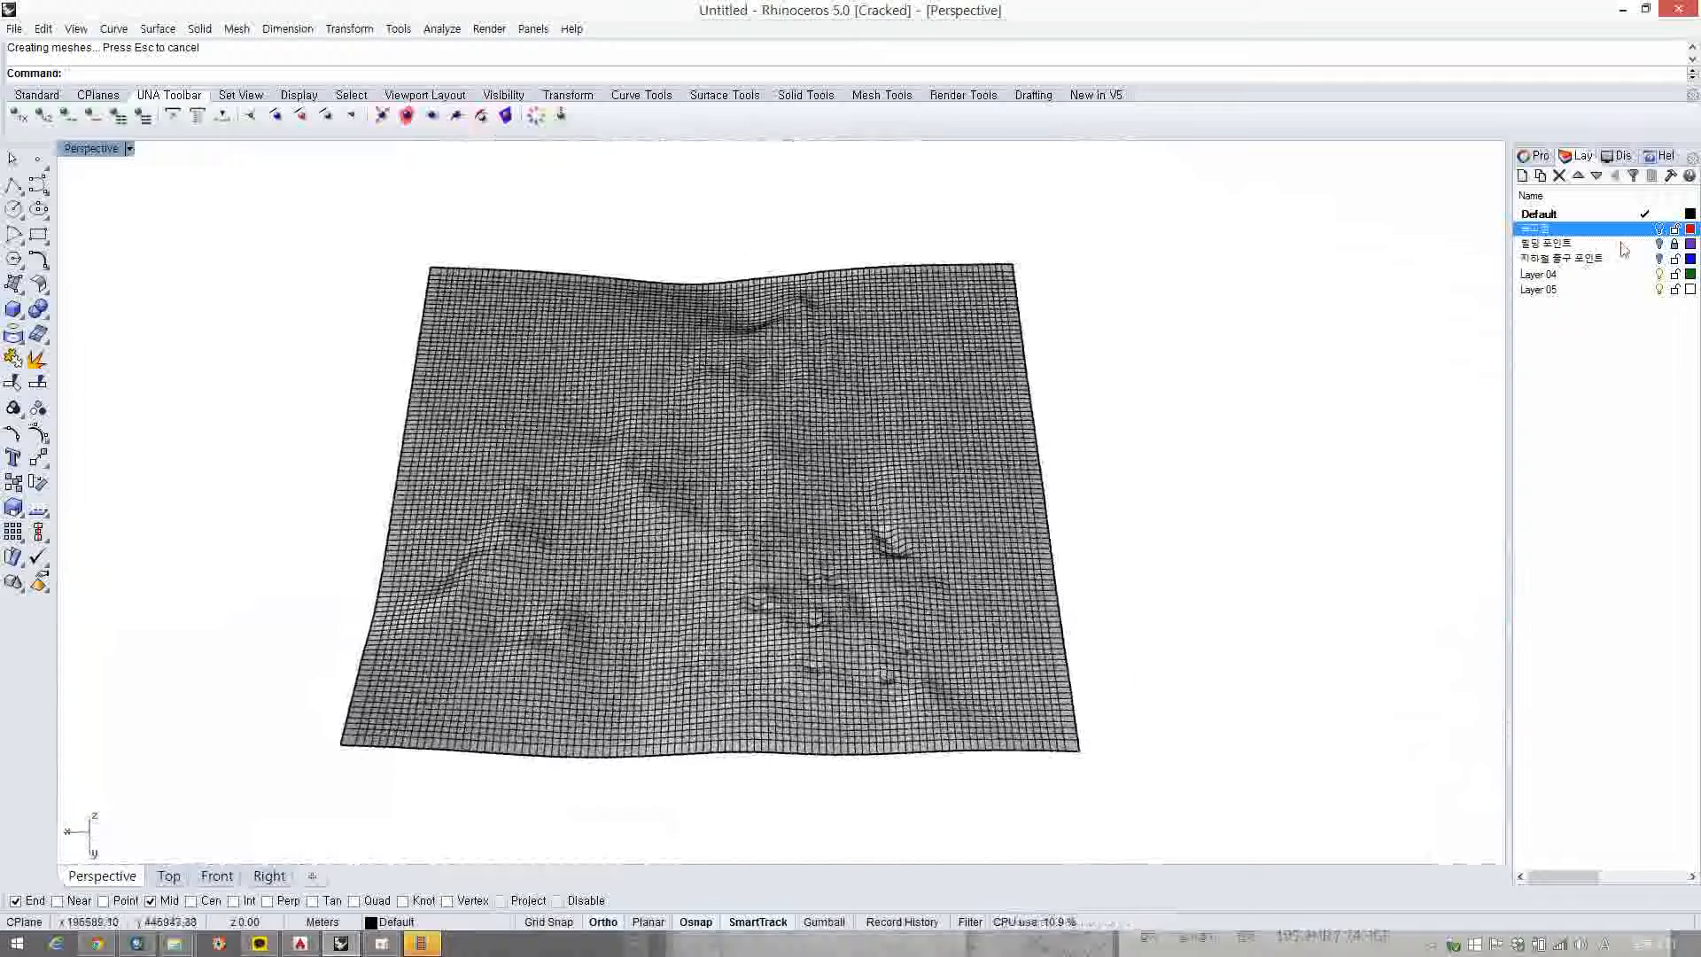
{"action": "left_click", "coordinate": [1660, 229]}
- Examine how closely the patch surface follows the elevation points, especially around the bumps and hollows
{"action": "right_click_drag", "start_coordinate": [598, 547], "coordinate": [983, 473]}
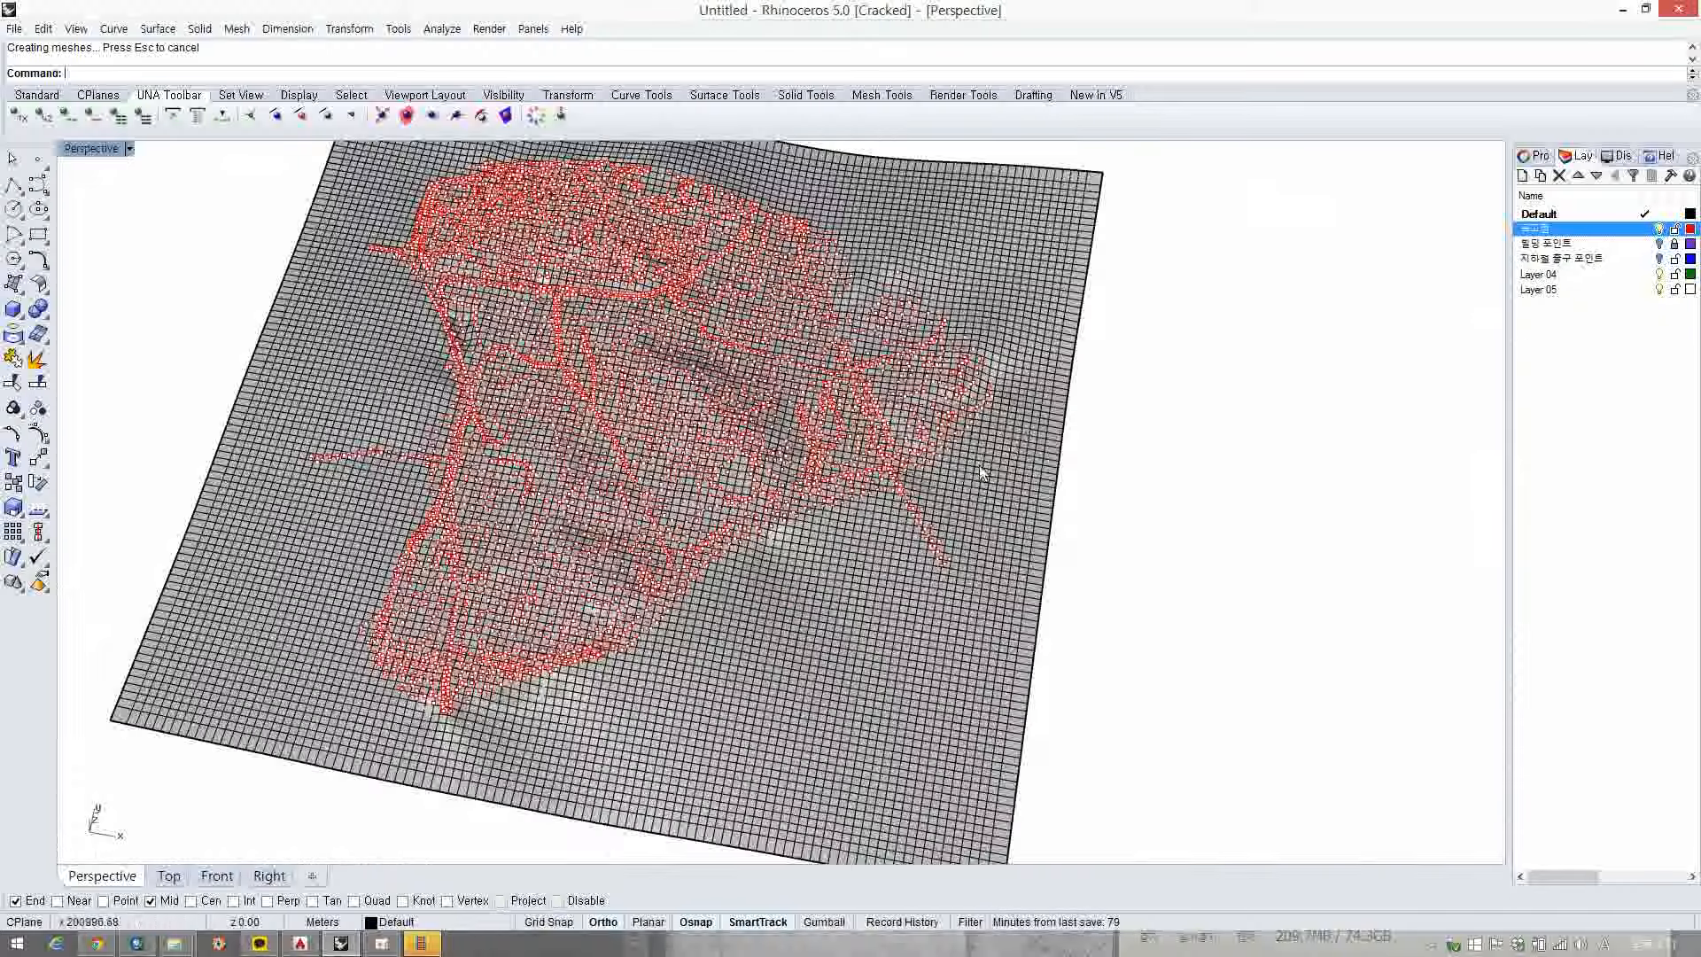
{"action": "right_click_drag", "start_coordinate": [908, 574], "coordinate": [918, 453]}
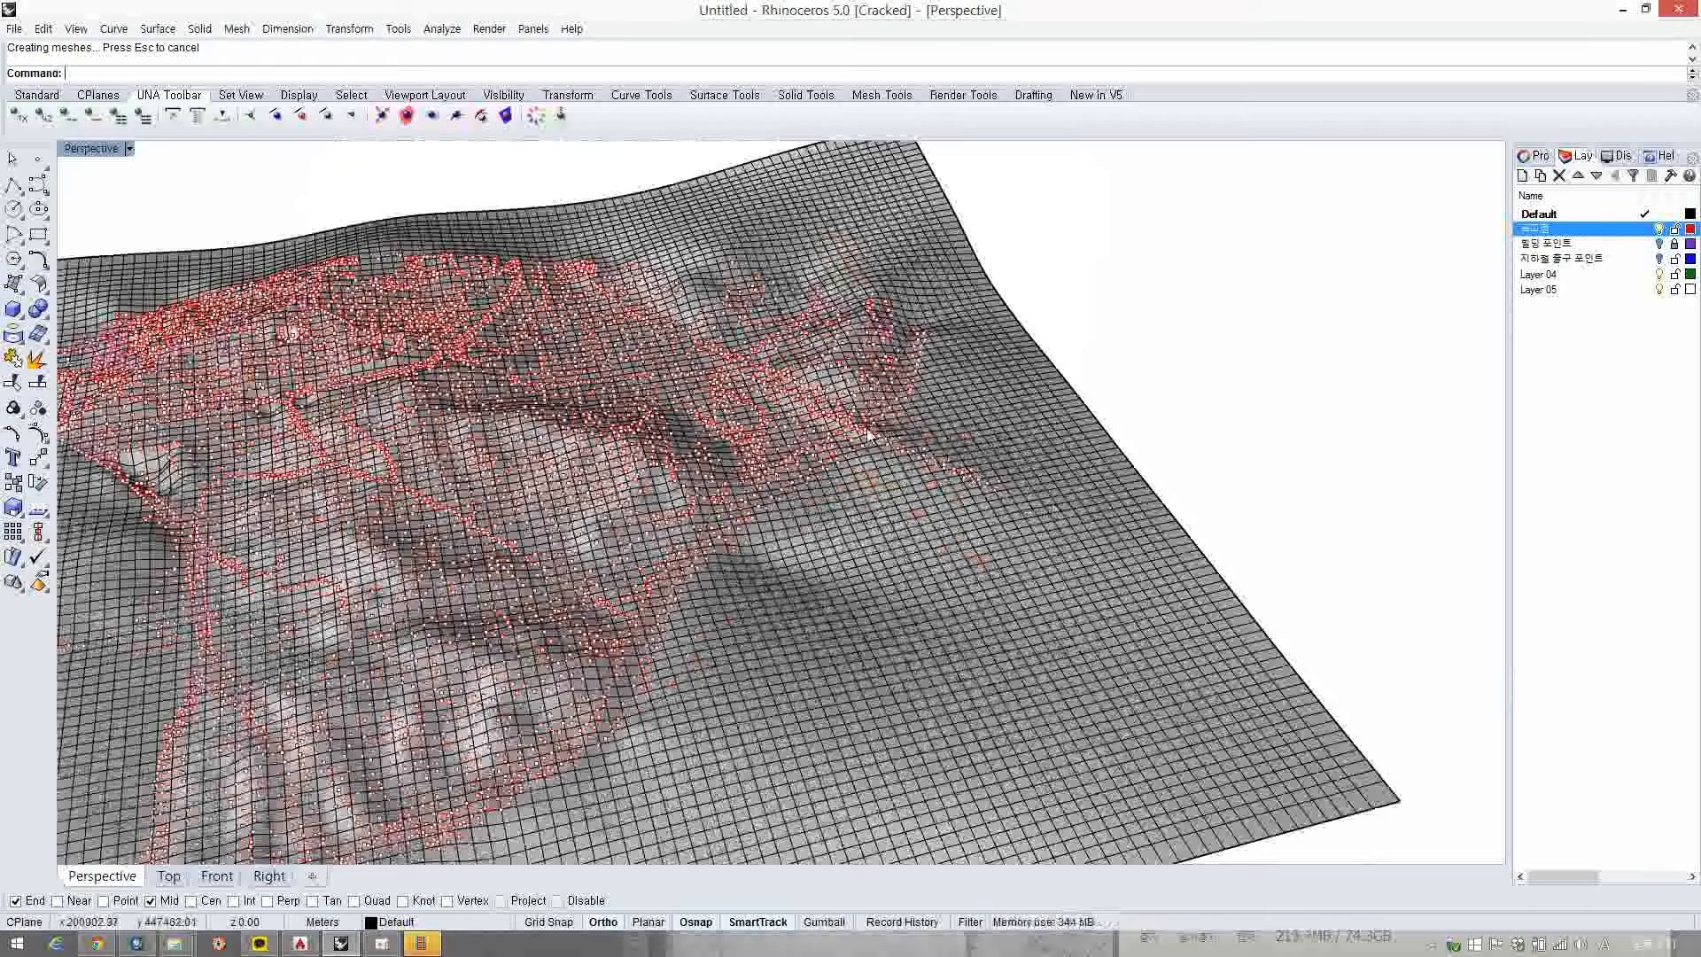
{"action": "scroll", "coordinate": [1001, 514], "scroll_direction": "down", "scroll_amount": 3}
{"action": "right_click_drag", "start_coordinate": [1001, 514], "coordinate": [662, 346]}
{"action": "scroll", "coordinate": [816, 542], "scroll_direction": "down", "scroll_amount": 3}
{"action": "scroll", "coordinate": [661, 346], "scroll_direction": "up", "scroll_amount": 6}
{"action": "scroll", "coordinate": [567, 301], "scroll_direction": "up", "scroll_amount": 3}
{"action": "right_click_drag", "start_coordinate": [501, 413], "coordinate": [461, 549], "text": "shift"}
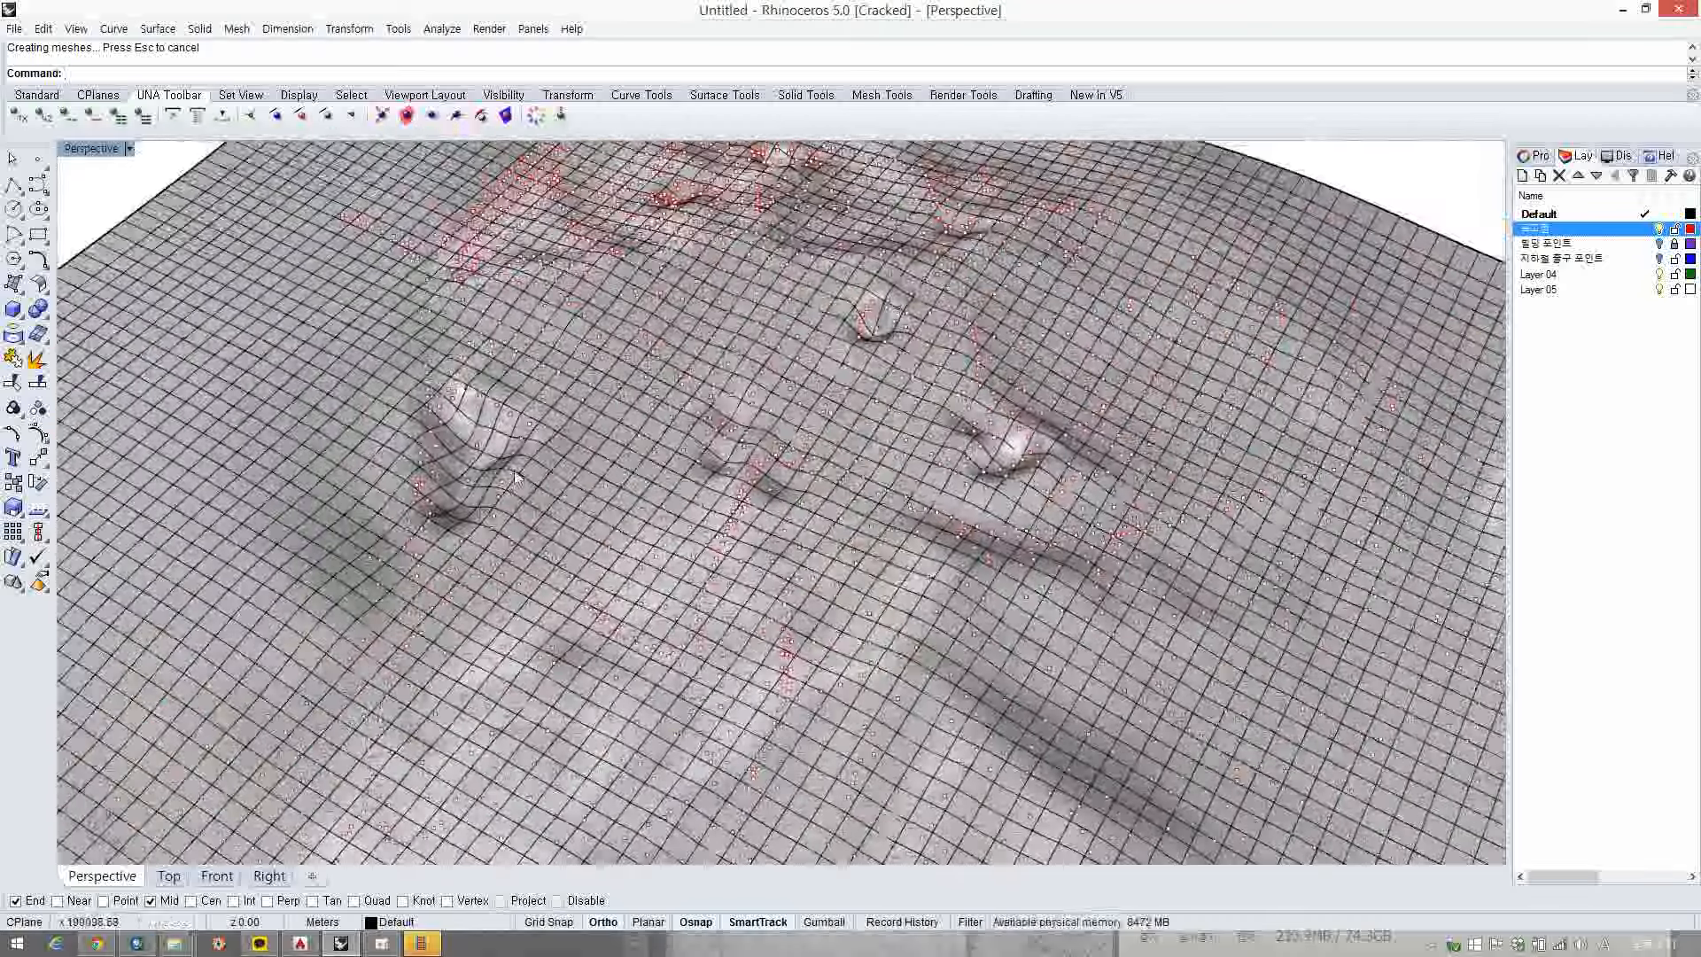
{"action": "scroll", "coordinate": [518, 481], "scroll_direction": "down", "scroll_amount": 3}
{"action": "right_click_drag", "start_coordinate": [518, 481], "coordinate": [647, 434], "text": "shift"}
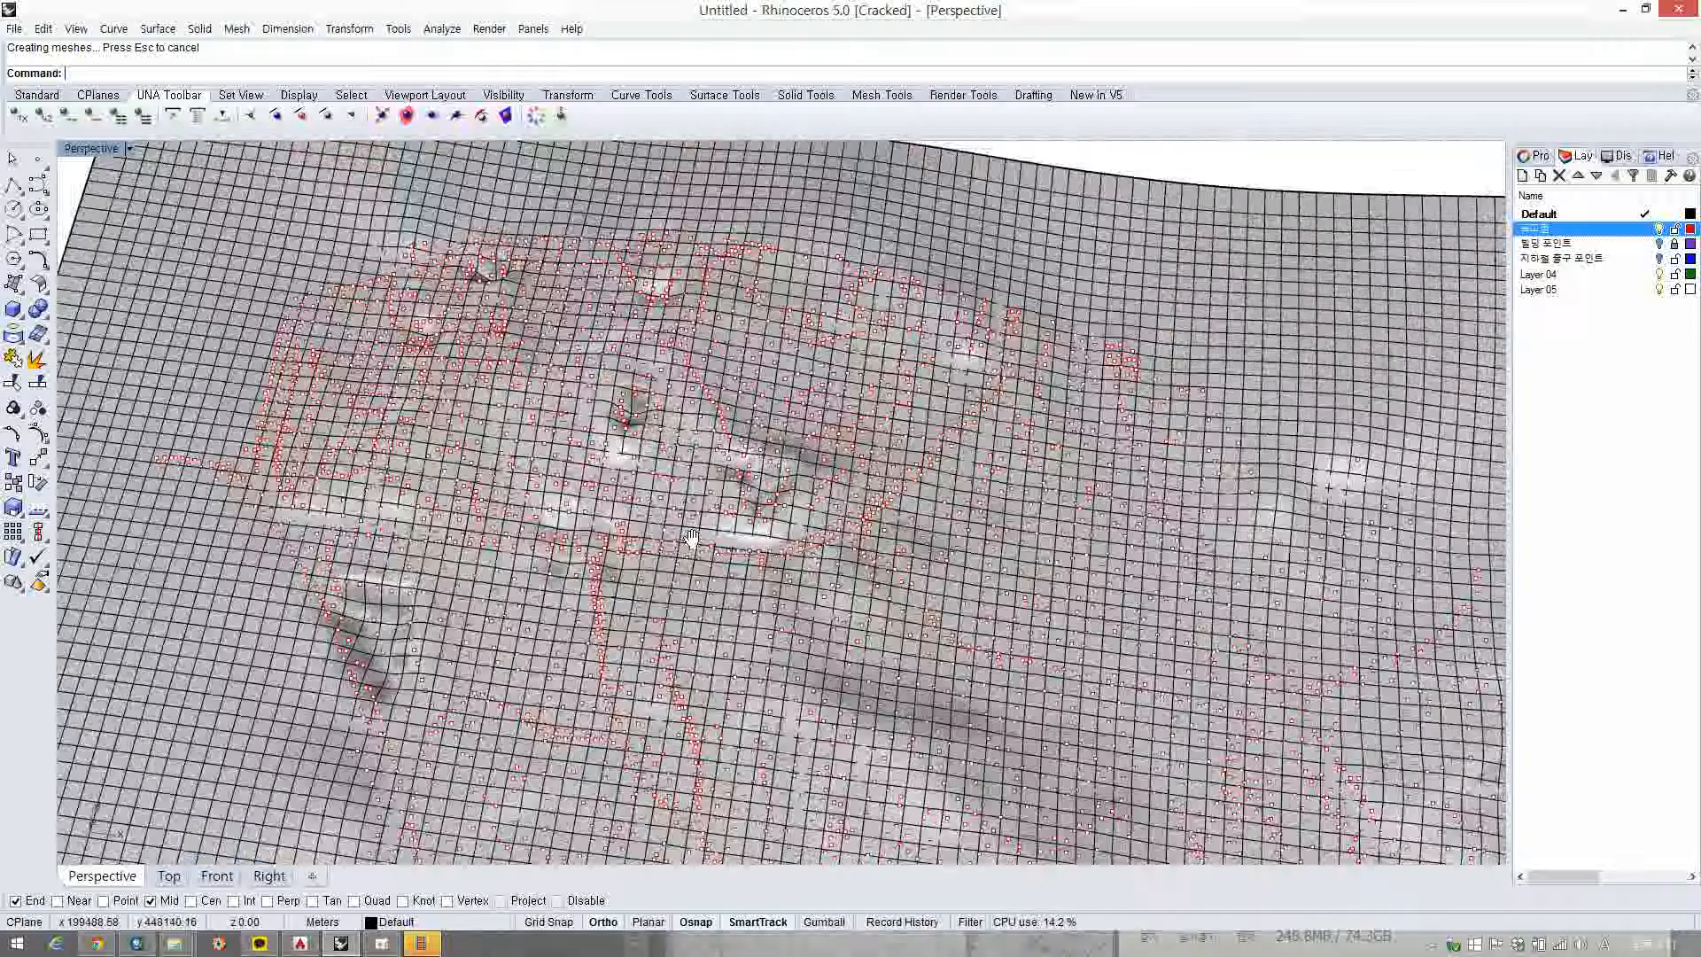
{"action": "scroll", "coordinate": [654, 425], "scroll_direction": "up", "scroll_amount": 3}
{"action": "scroll", "coordinate": [656, 425], "scroll_direction": "up", "scroll_amount": 2}
{"action": "left_click", "coordinate": [660, 418]}
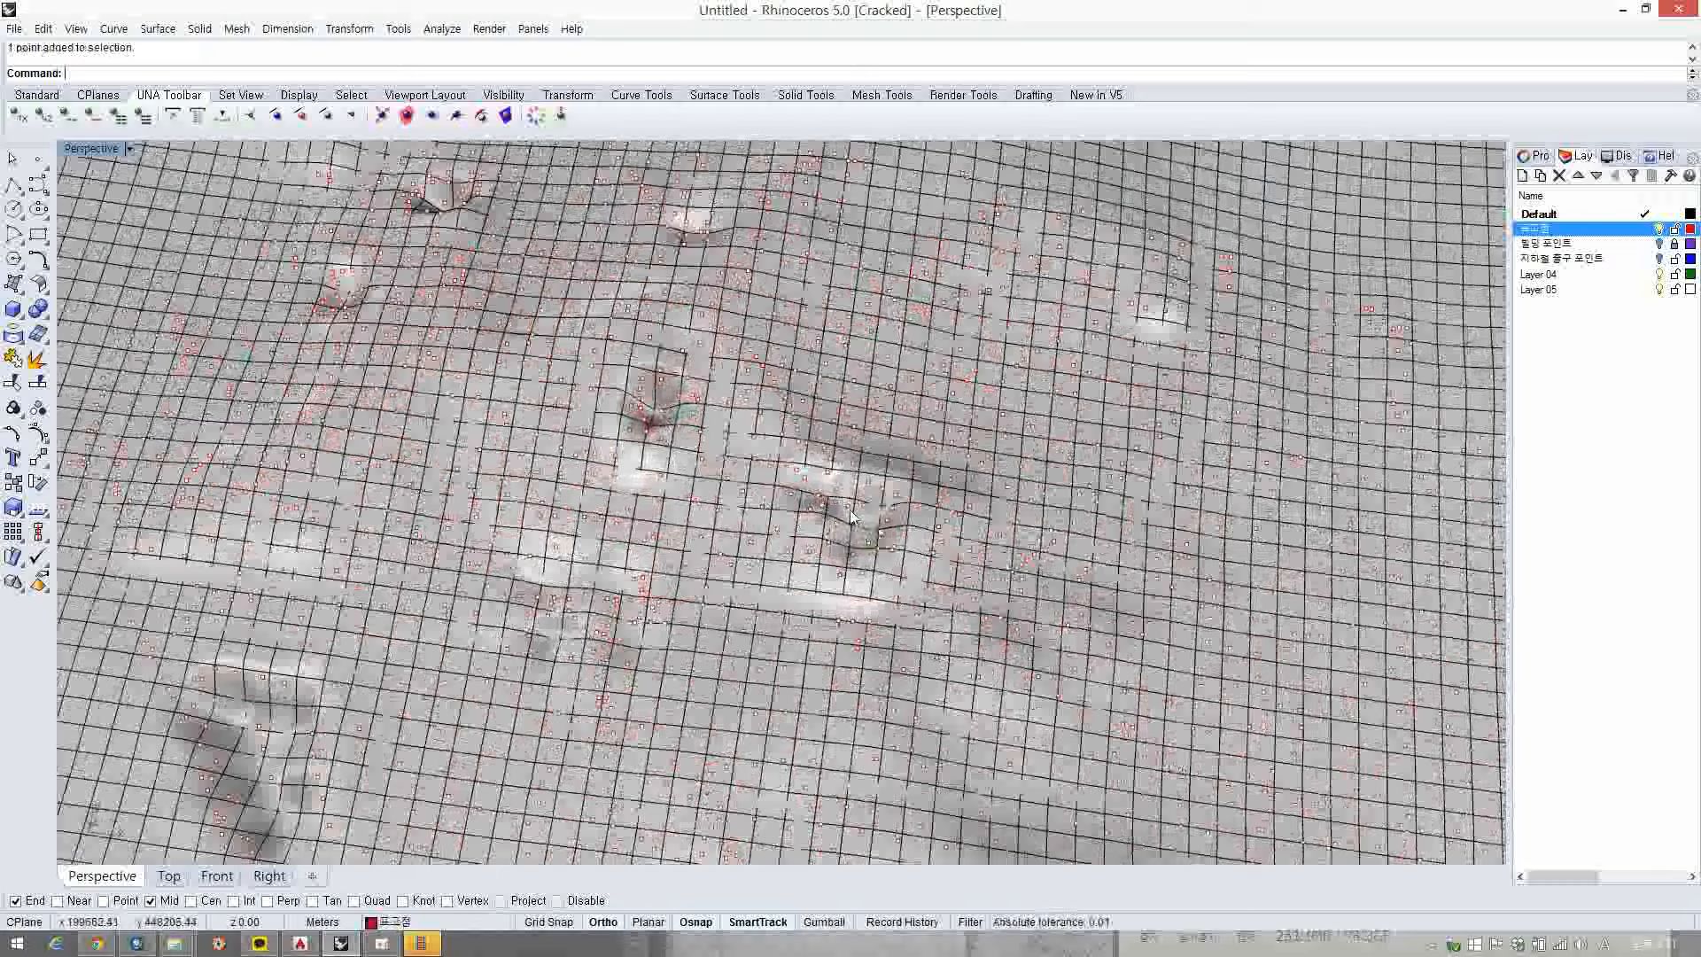
{"action": "right_click_drag", "start_coordinate": [771, 551], "coordinate": [567, 487]}
{"action": "scroll", "coordinate": [726, 507], "scroll_direction": "down", "scroll_amount": 5}
{"action": "scroll", "coordinate": [540, 476], "scroll_direction": "up", "scroll_amount": 6}
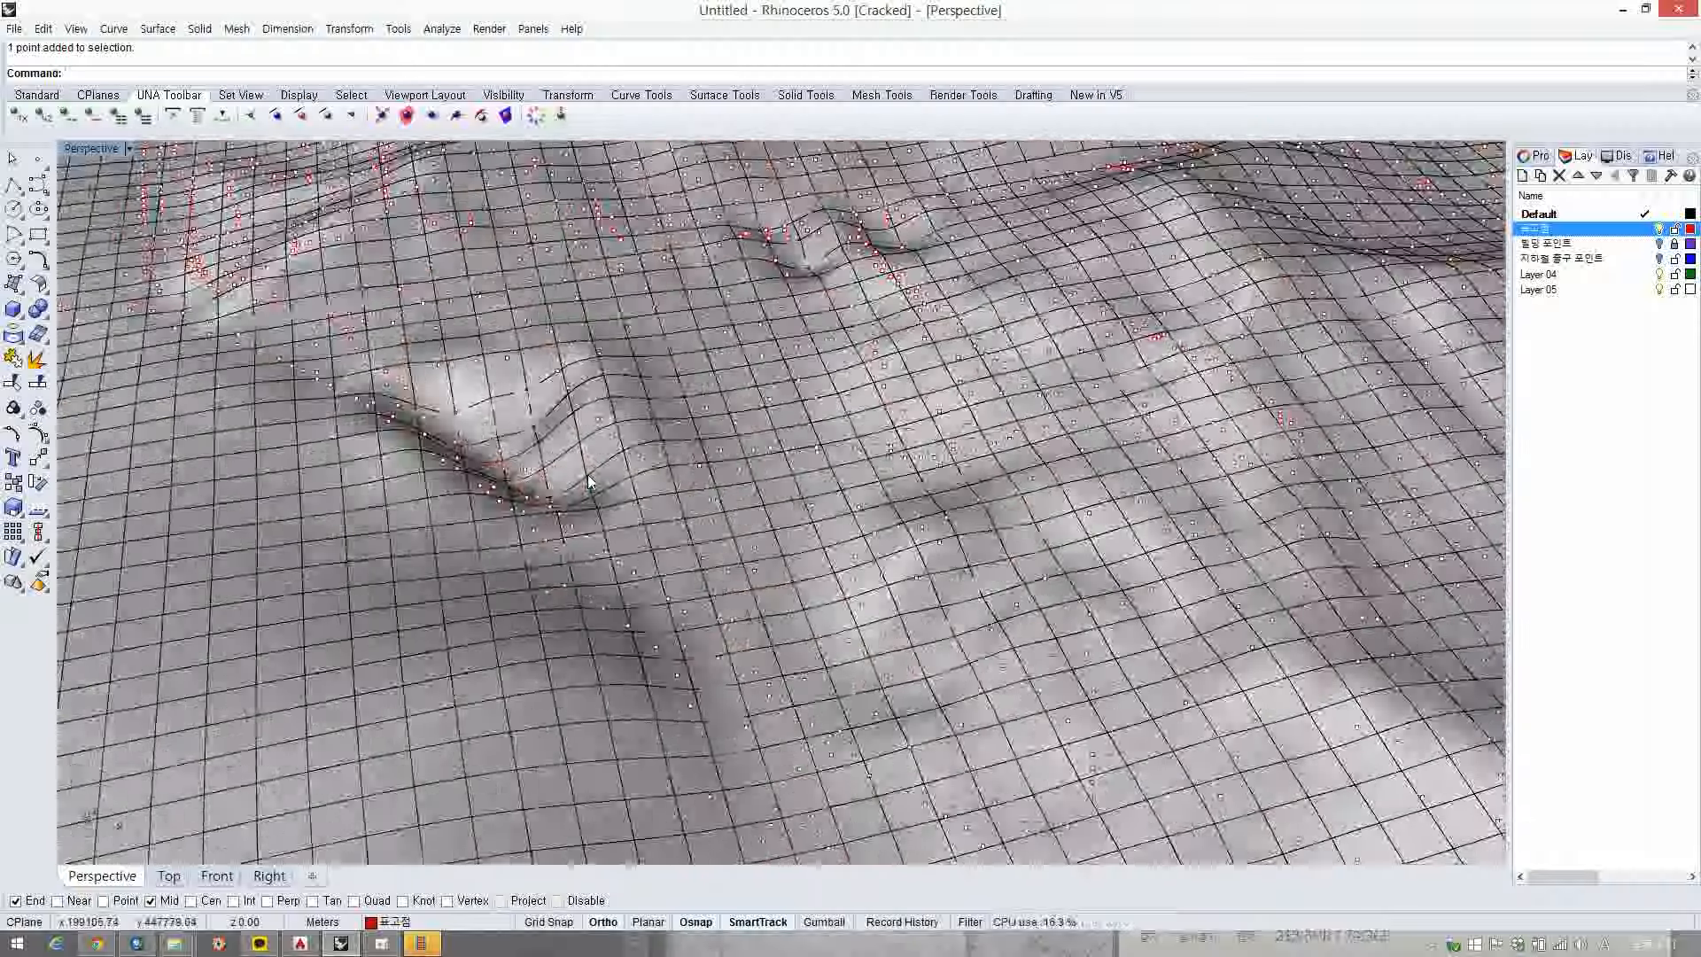
{"action": "scroll", "coordinate": [540, 476], "scroll_direction": "down", "scroll_amount": 6}
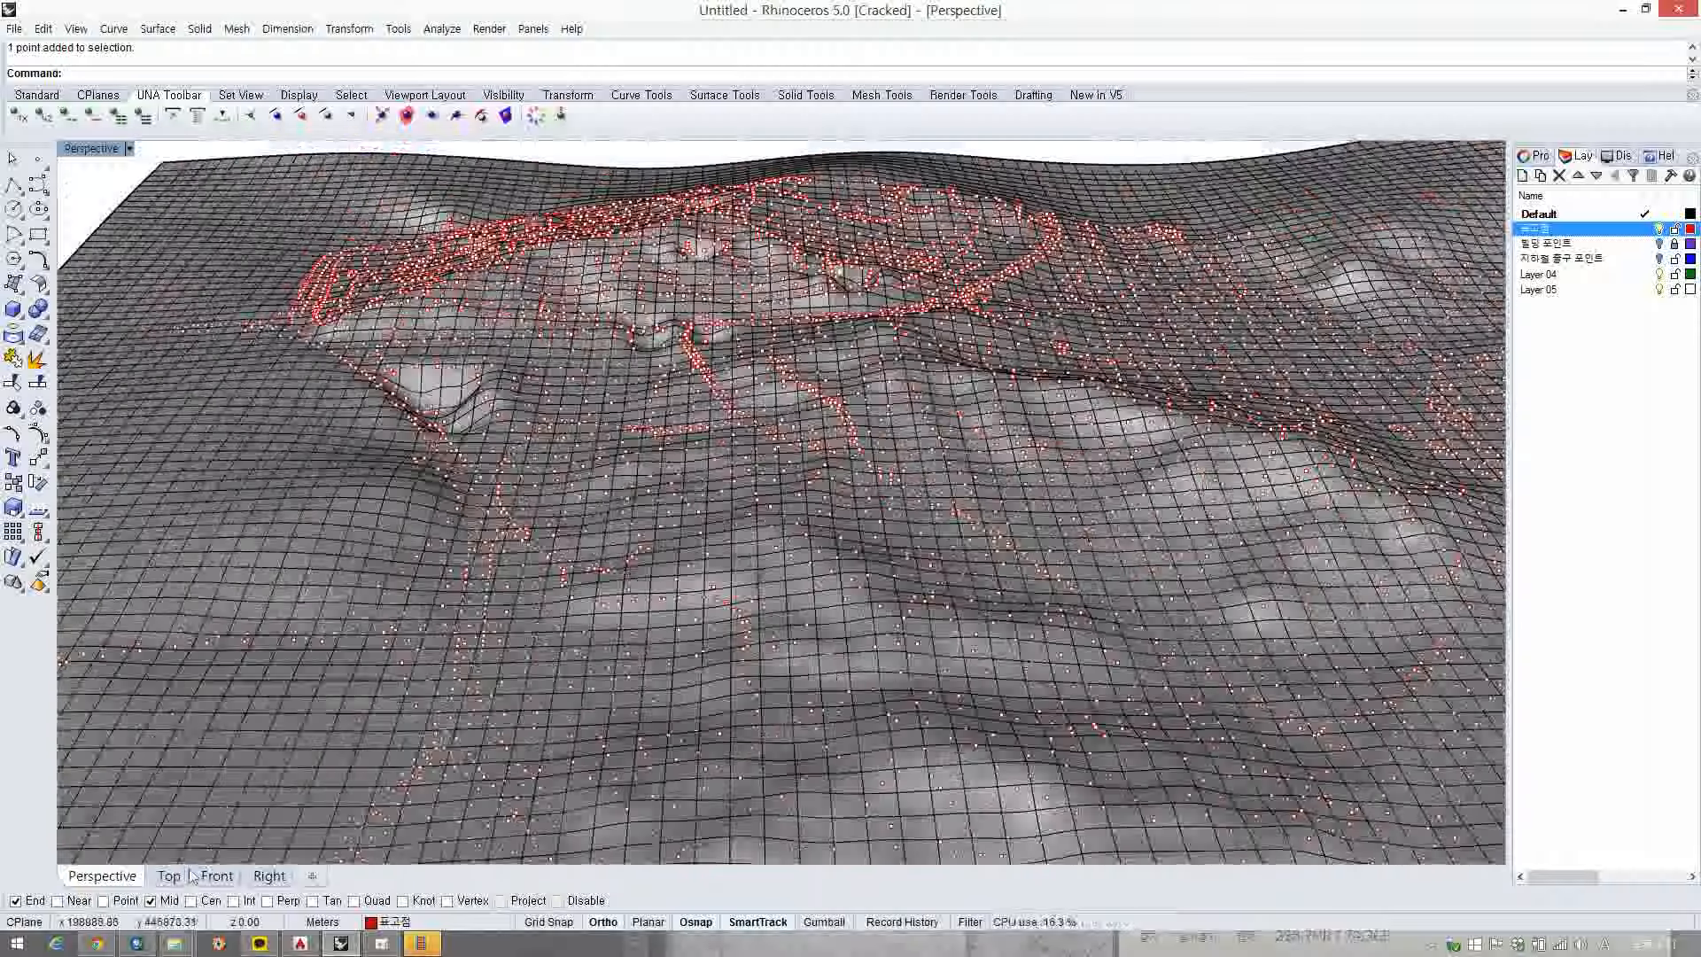
- Select all visible points and the terrain surface in the Front view and zoom to the selection
{"action": "left_click", "coordinate": [216, 876]}
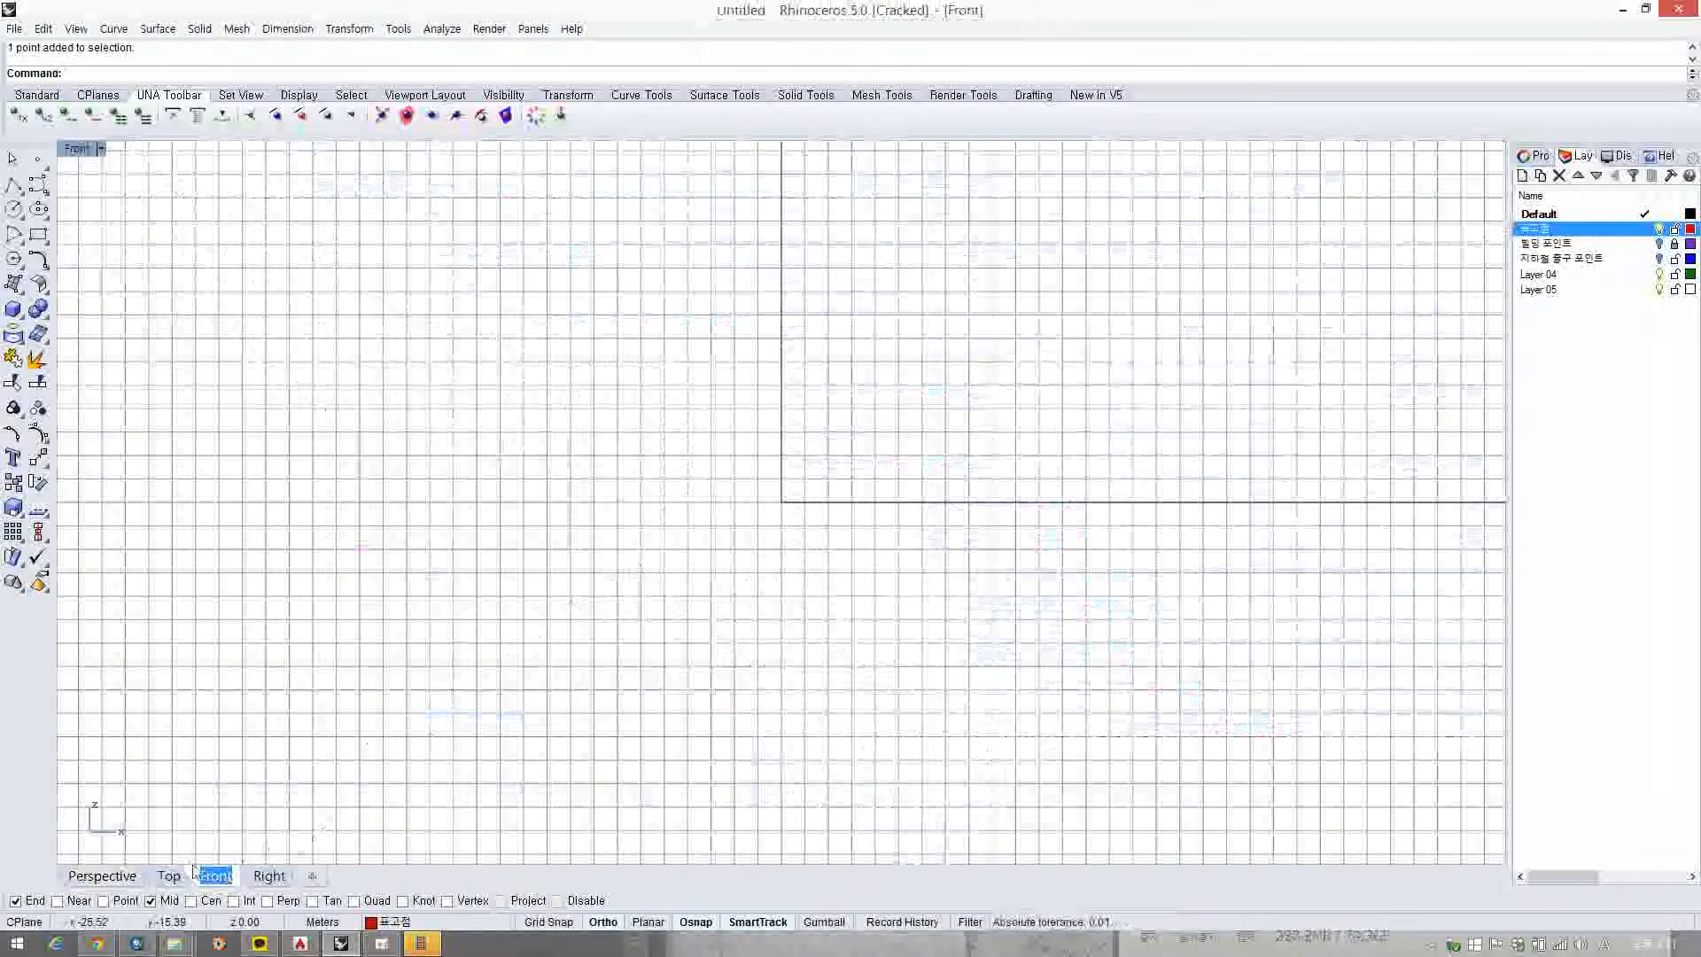
{"action": "key", "text": "ctrl+a"}
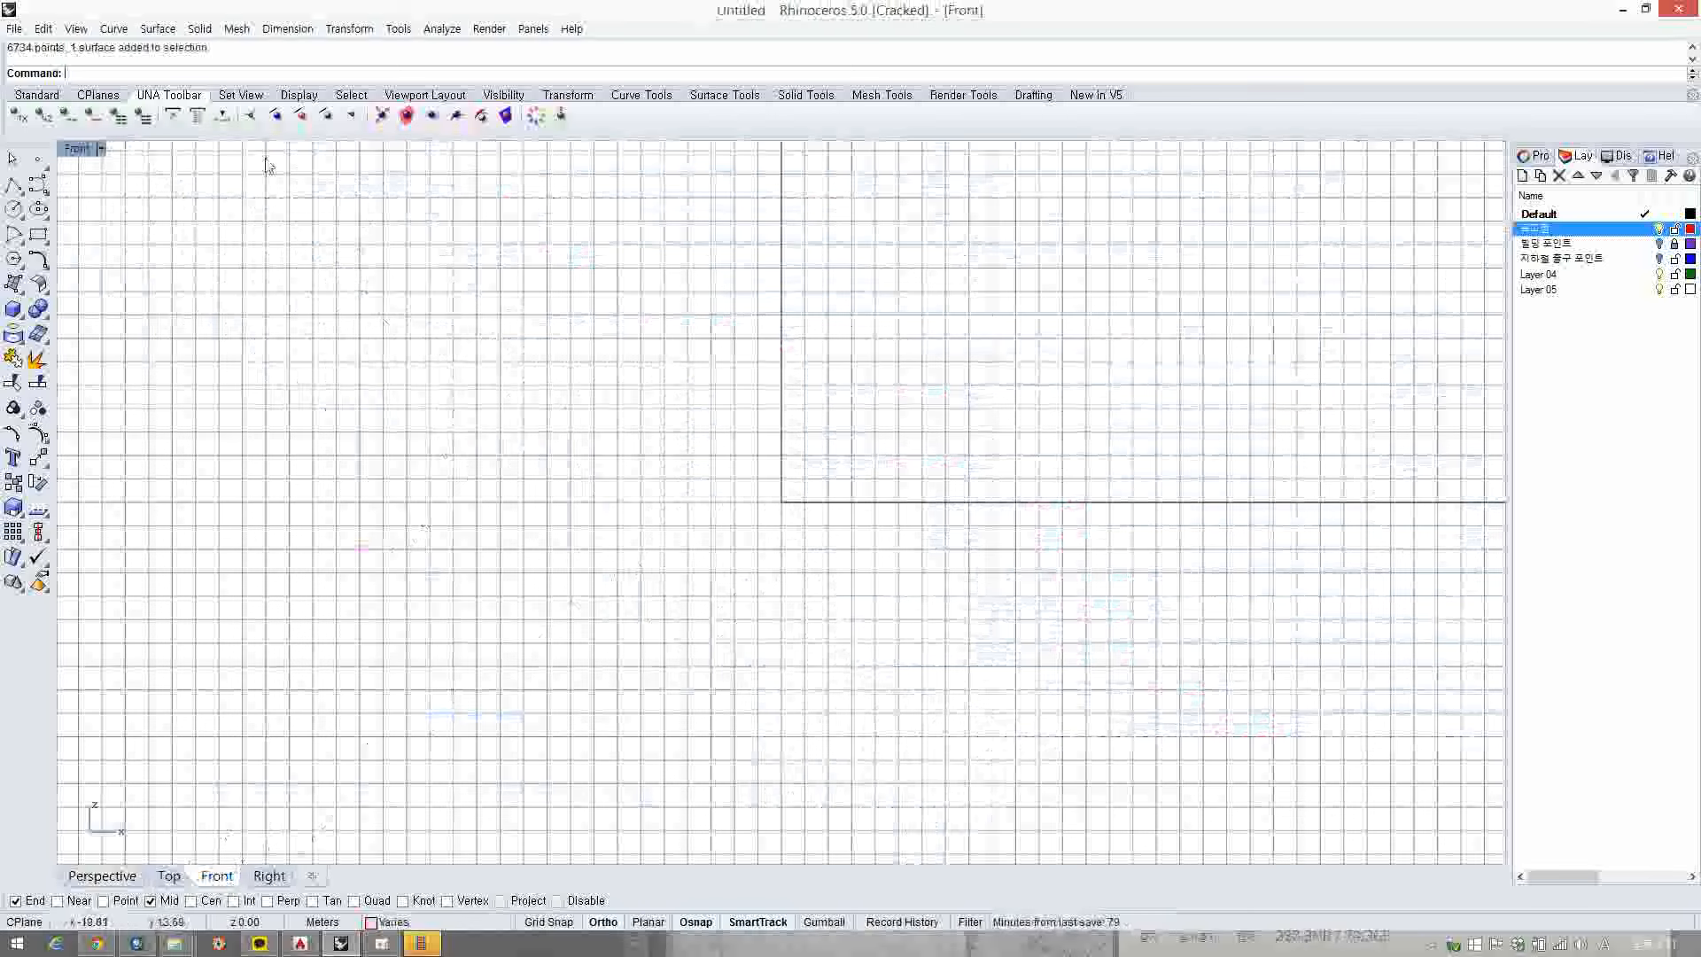
{"action": "left_click", "coordinate": [53, 96]}
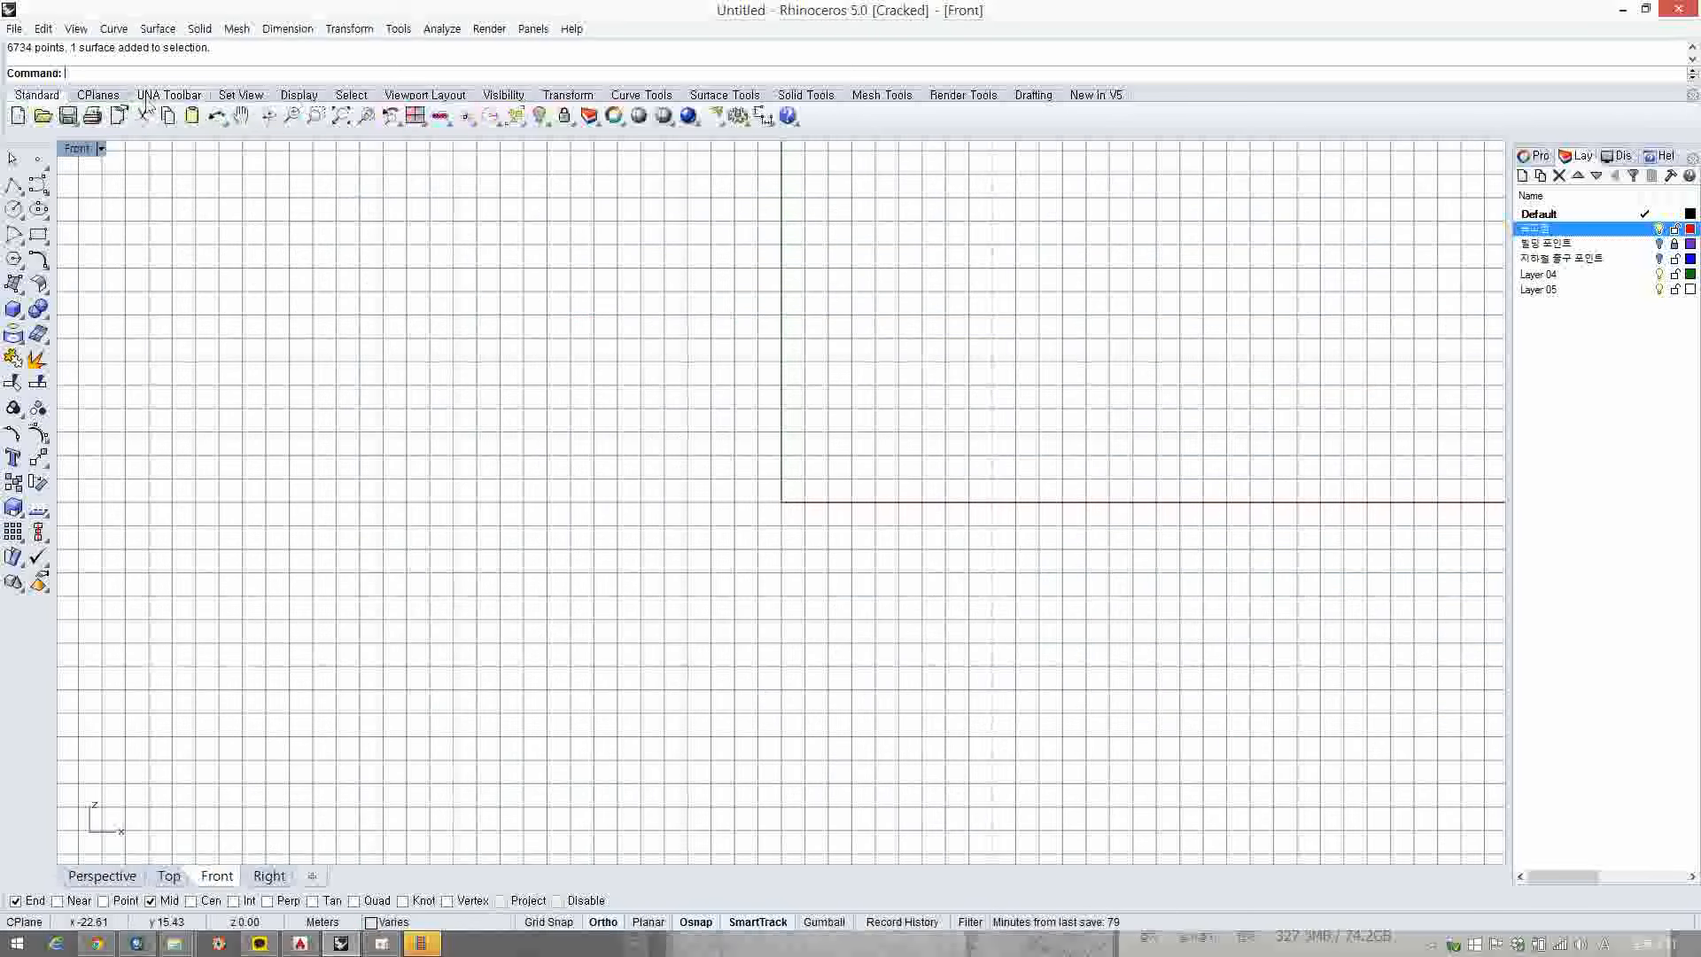
{"action": "left_click", "coordinate": [369, 121]}
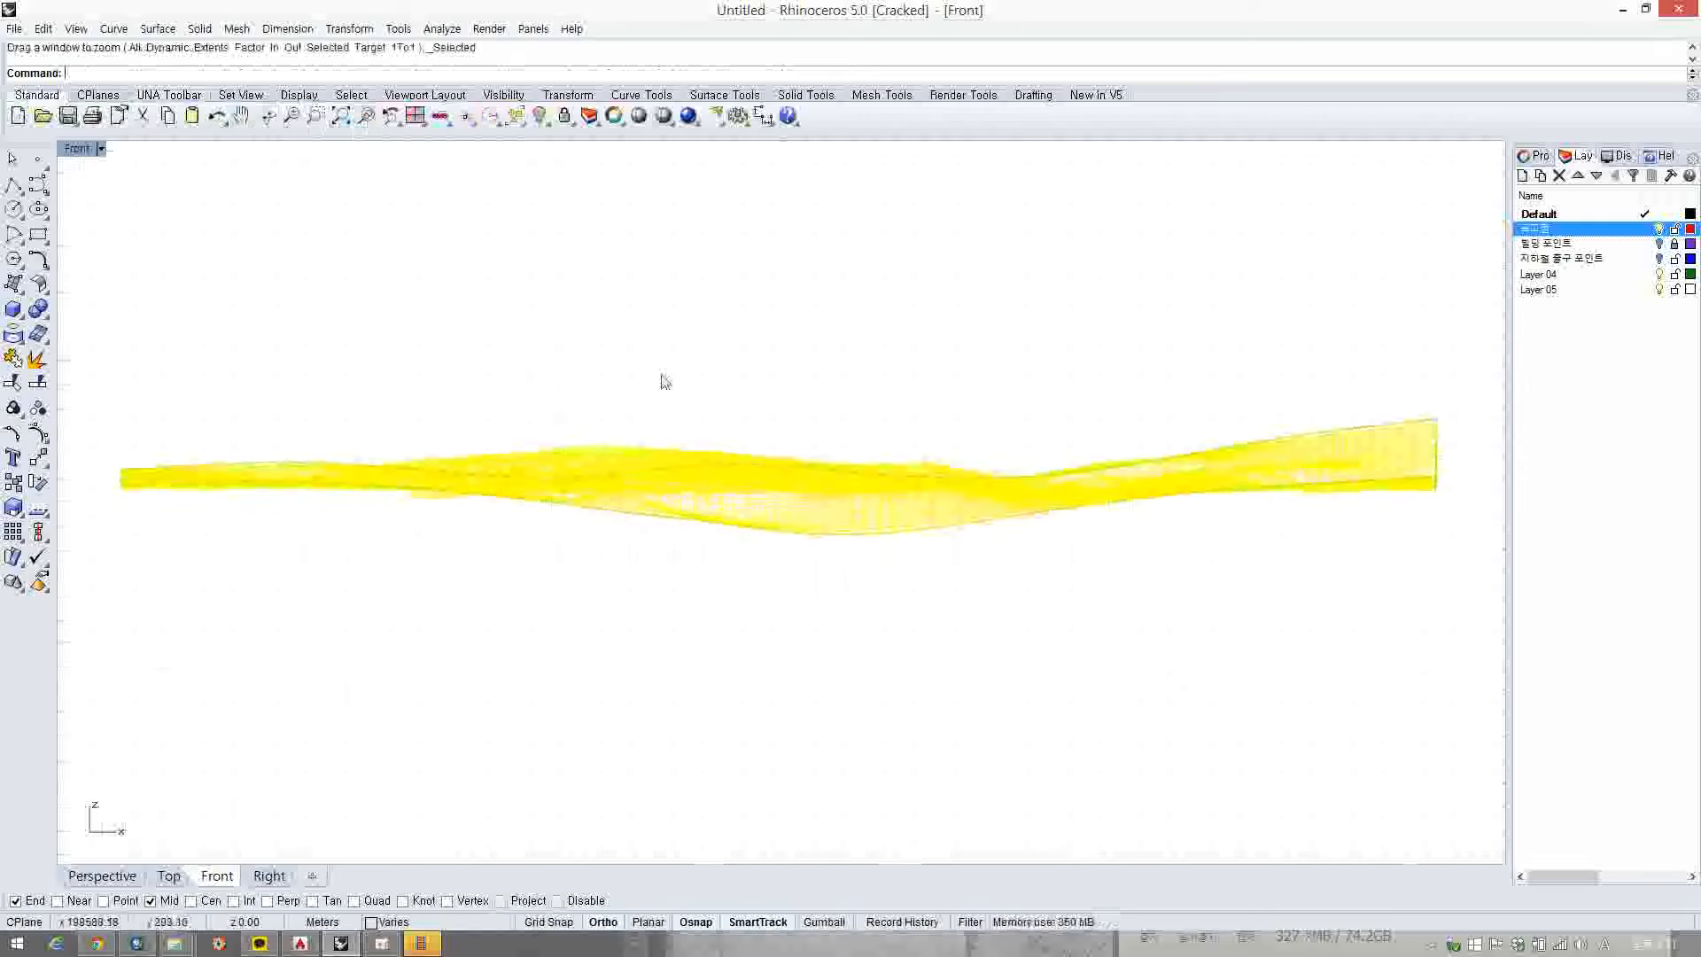
- Clear the selection and select the stray elevation points lying below the terrain's west part in the Front view
{"action": "key", "text": "Escape"}
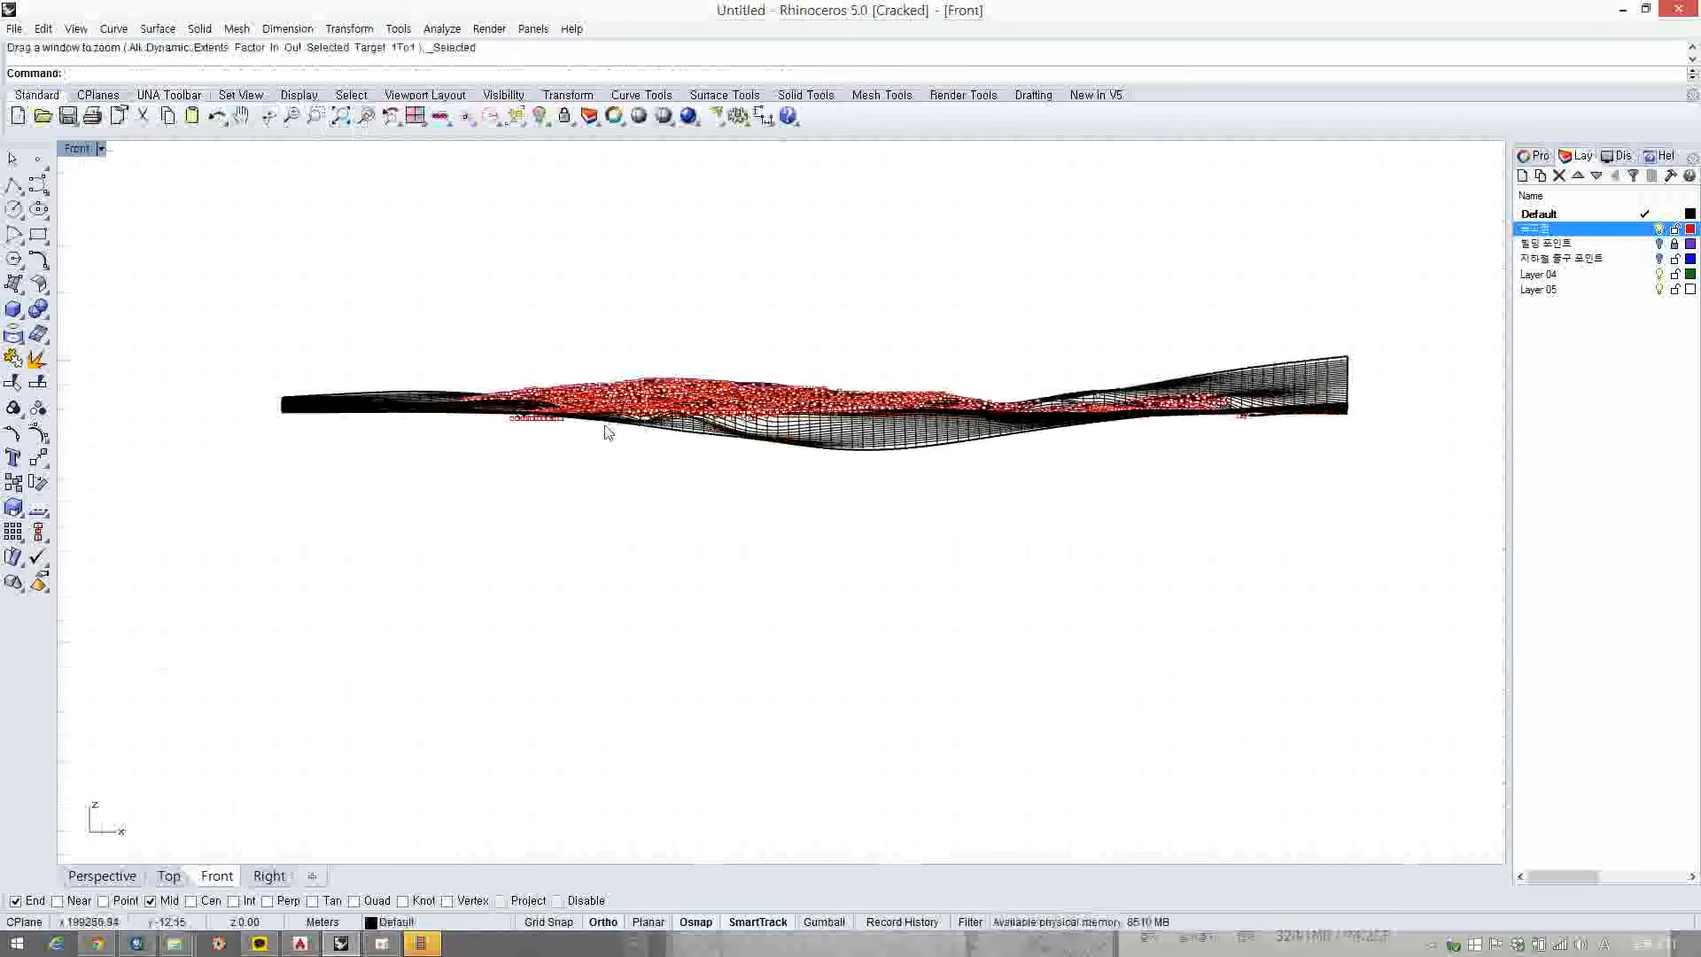
{"action": "scroll", "coordinate": [455, 412], "scroll_direction": "up", "scroll_amount": 5}
{"action": "left_click_drag", "start_coordinate": [319, 414], "coordinate": [805, 455]}
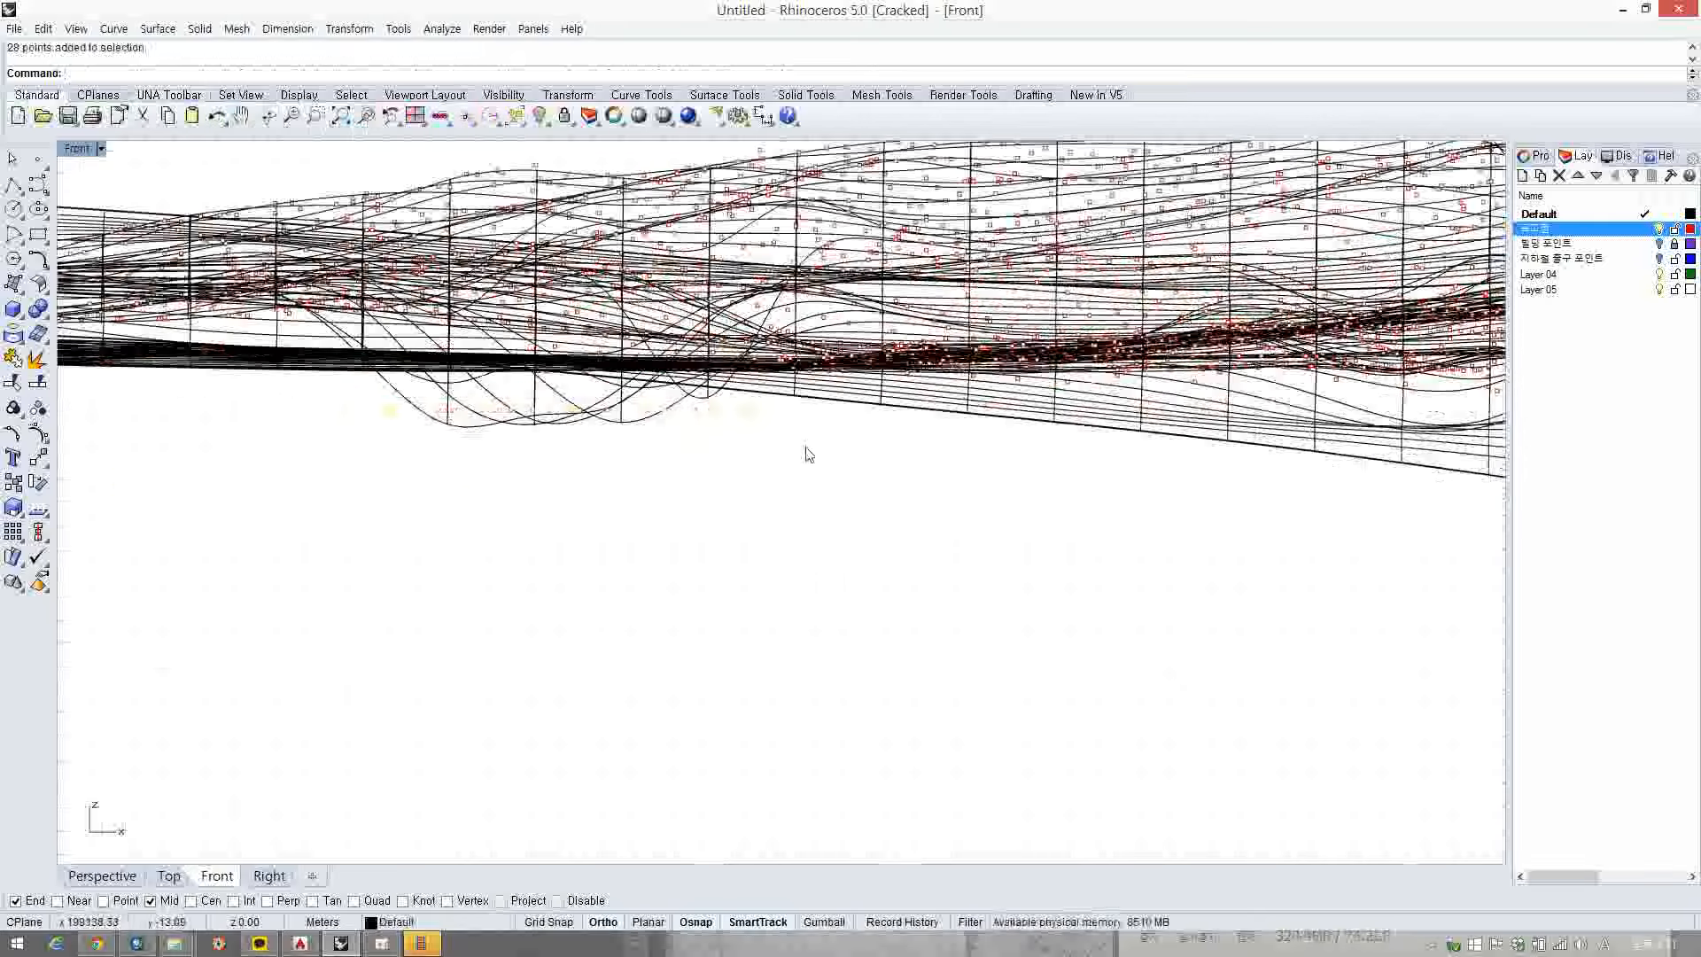
- Add the stray elevation points below the terrain's east end to the selection in the Front view
{"action": "scroll", "coordinate": [805, 455], "scroll_direction": "down", "scroll_amount": 3}
{"action": "right_click_drag", "start_coordinate": [805, 443], "coordinate": [1013, 474]}
{"action": "right_click_drag", "start_coordinate": [1275, 492], "coordinate": [840, 521]}
{"action": "scroll", "coordinate": [1250, 496], "scroll_direction": "up", "scroll_amount": 4}
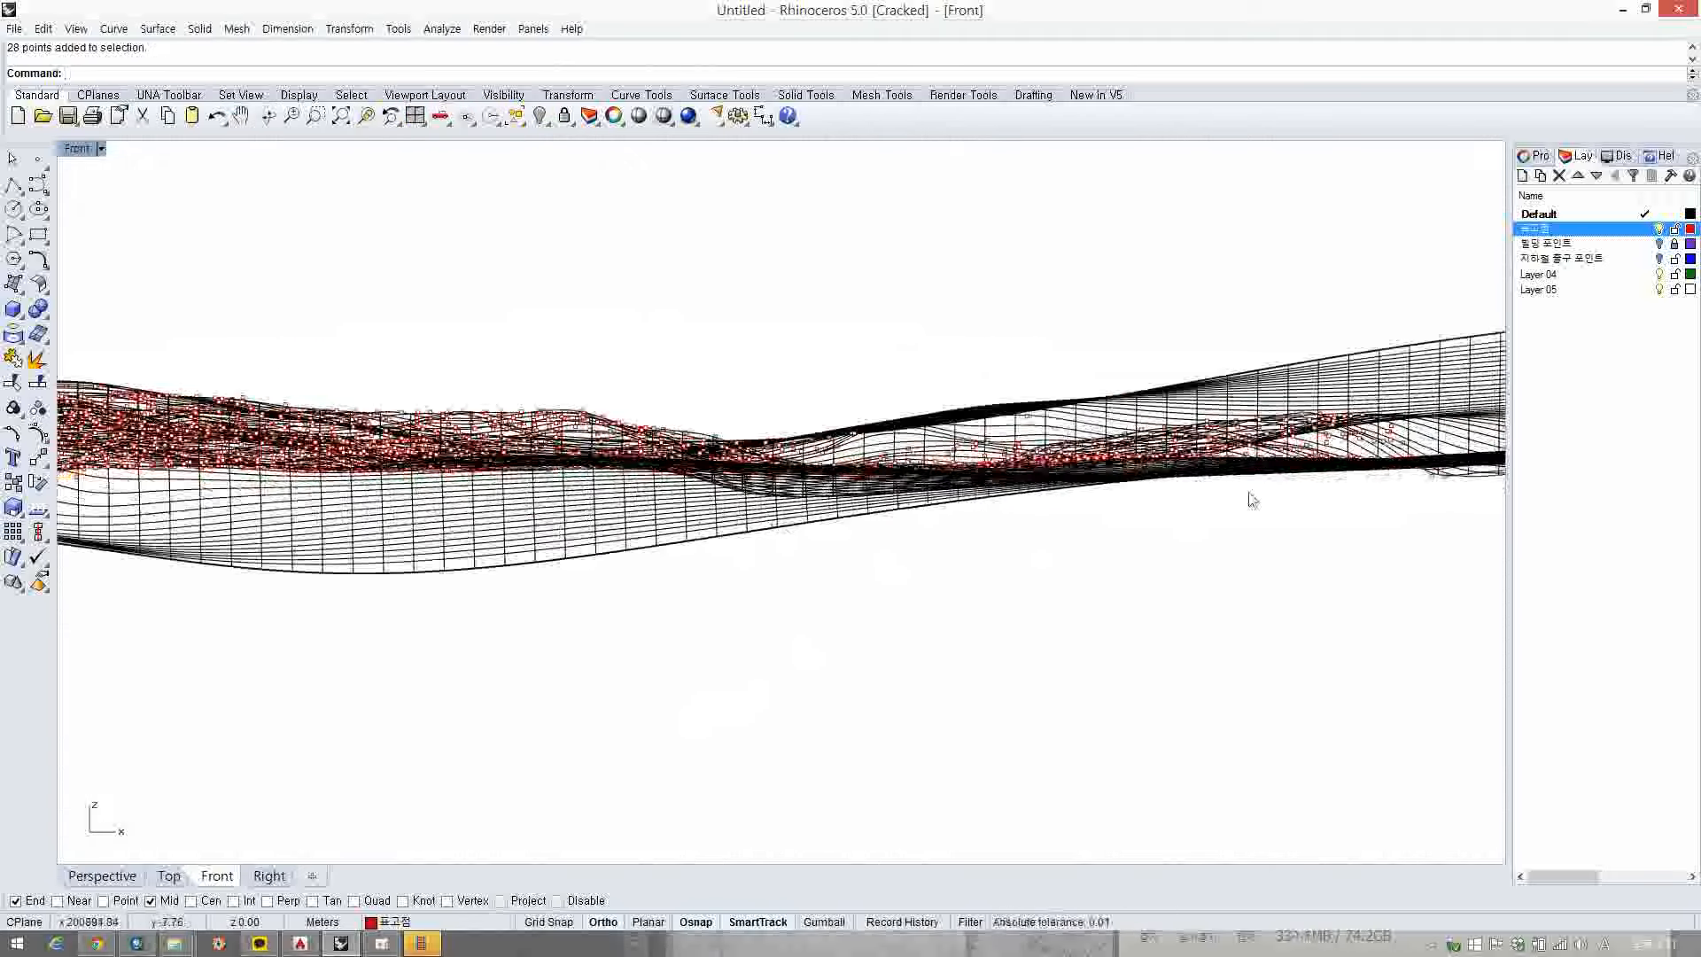
{"action": "right_click_drag", "start_coordinate": [1382, 497], "coordinate": [987, 532]}
{"action": "scroll", "coordinate": [985, 531], "scroll_direction": "up", "scroll_amount": 6}
{"action": "left_click_drag", "start_coordinate": [809, 582], "coordinate": [897, 527]}
{"action": "left_click_drag", "start_coordinate": [1023, 544], "coordinate": [1045, 559]}
{"action": "scroll", "coordinate": [1044, 558], "scroll_direction": "down", "scroll_amount": 6}
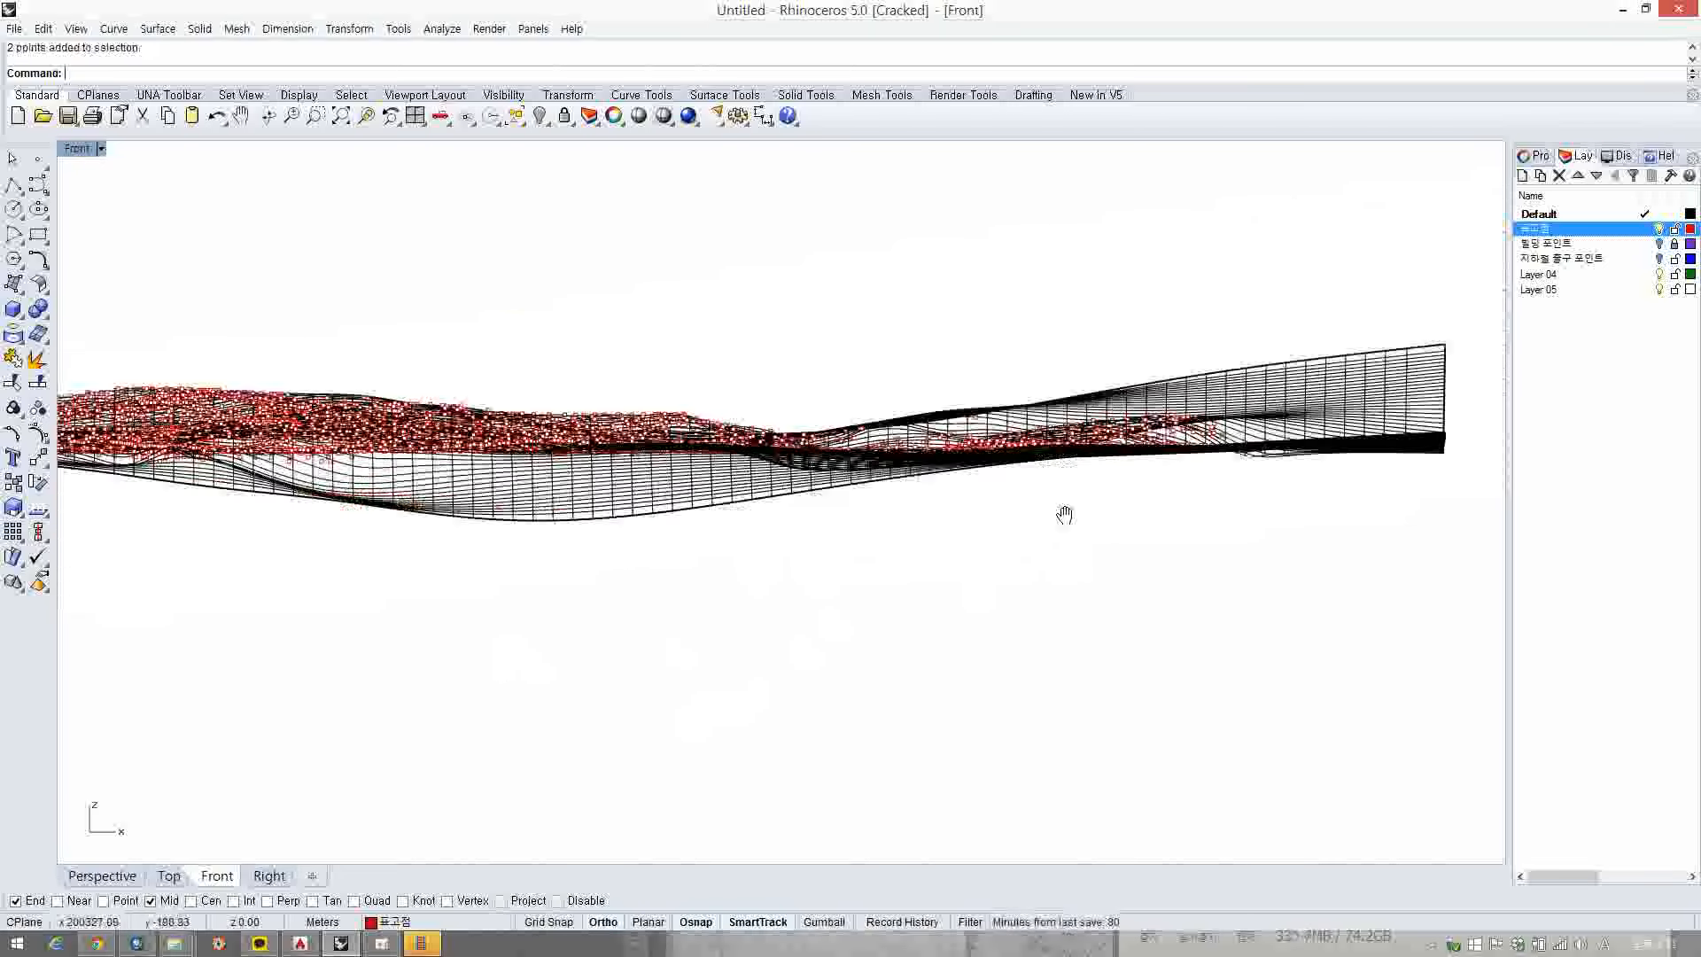
- Zoom to the selected points in the Right view and add the stray points below the terrain's north part to the selection
{"action": "left_click", "coordinate": [282, 876]}
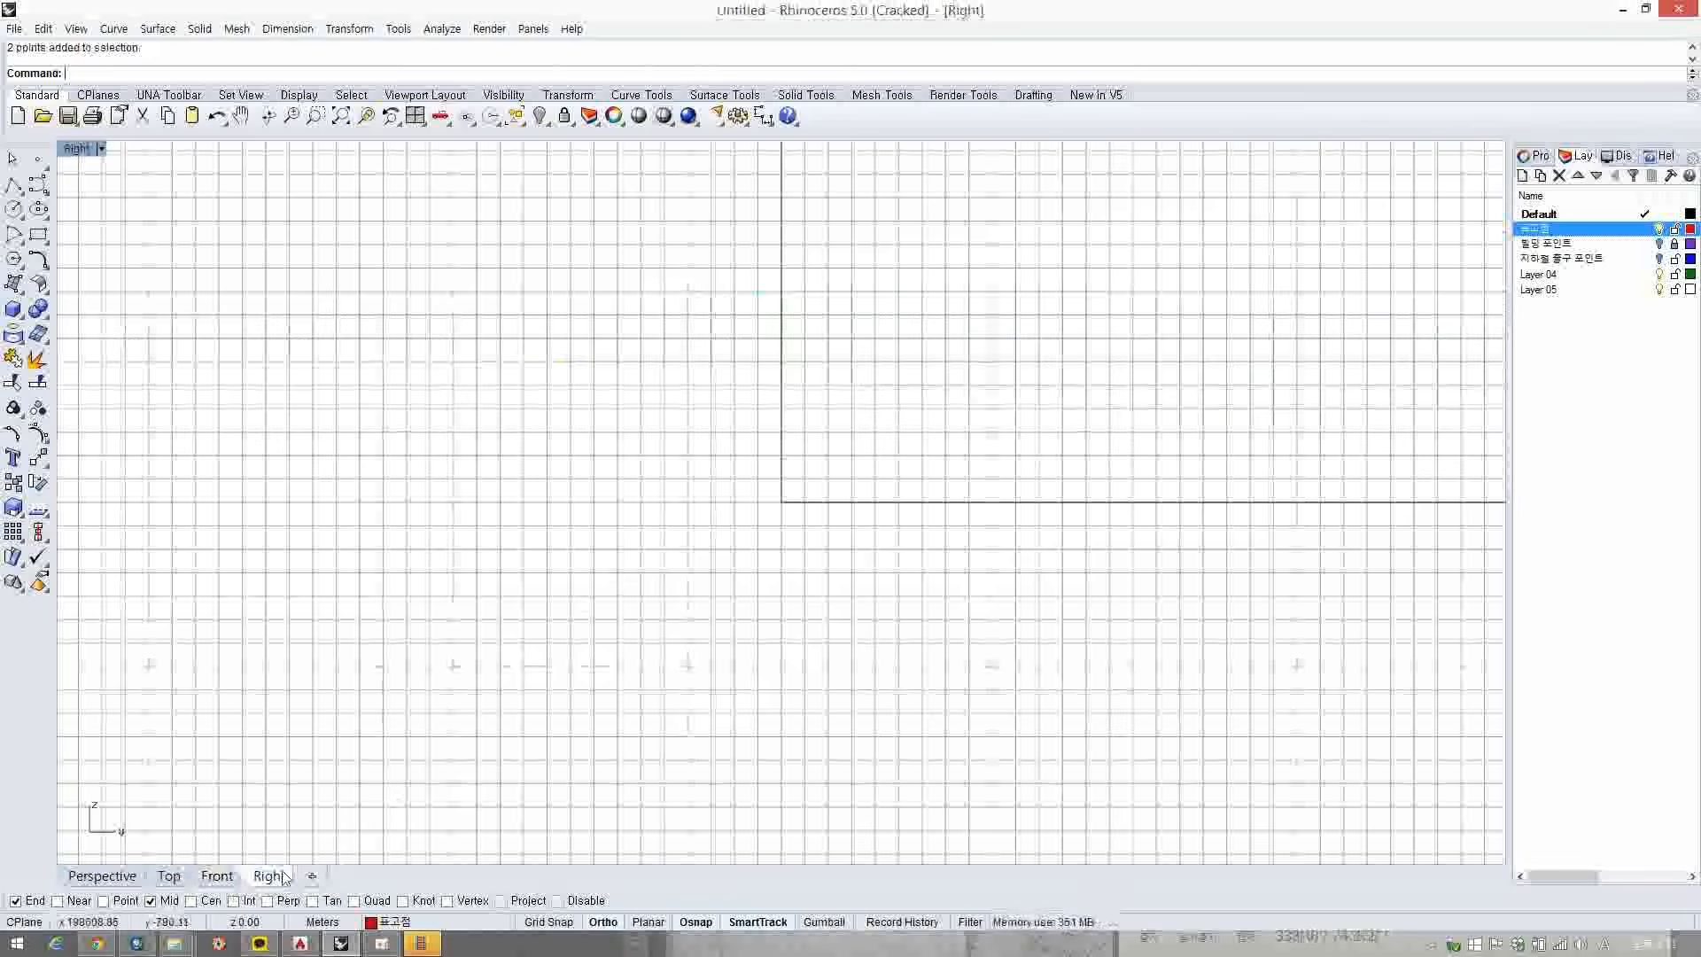
{"action": "scroll", "coordinate": [677, 532], "scroll_direction": "down", "scroll_amount": 8}
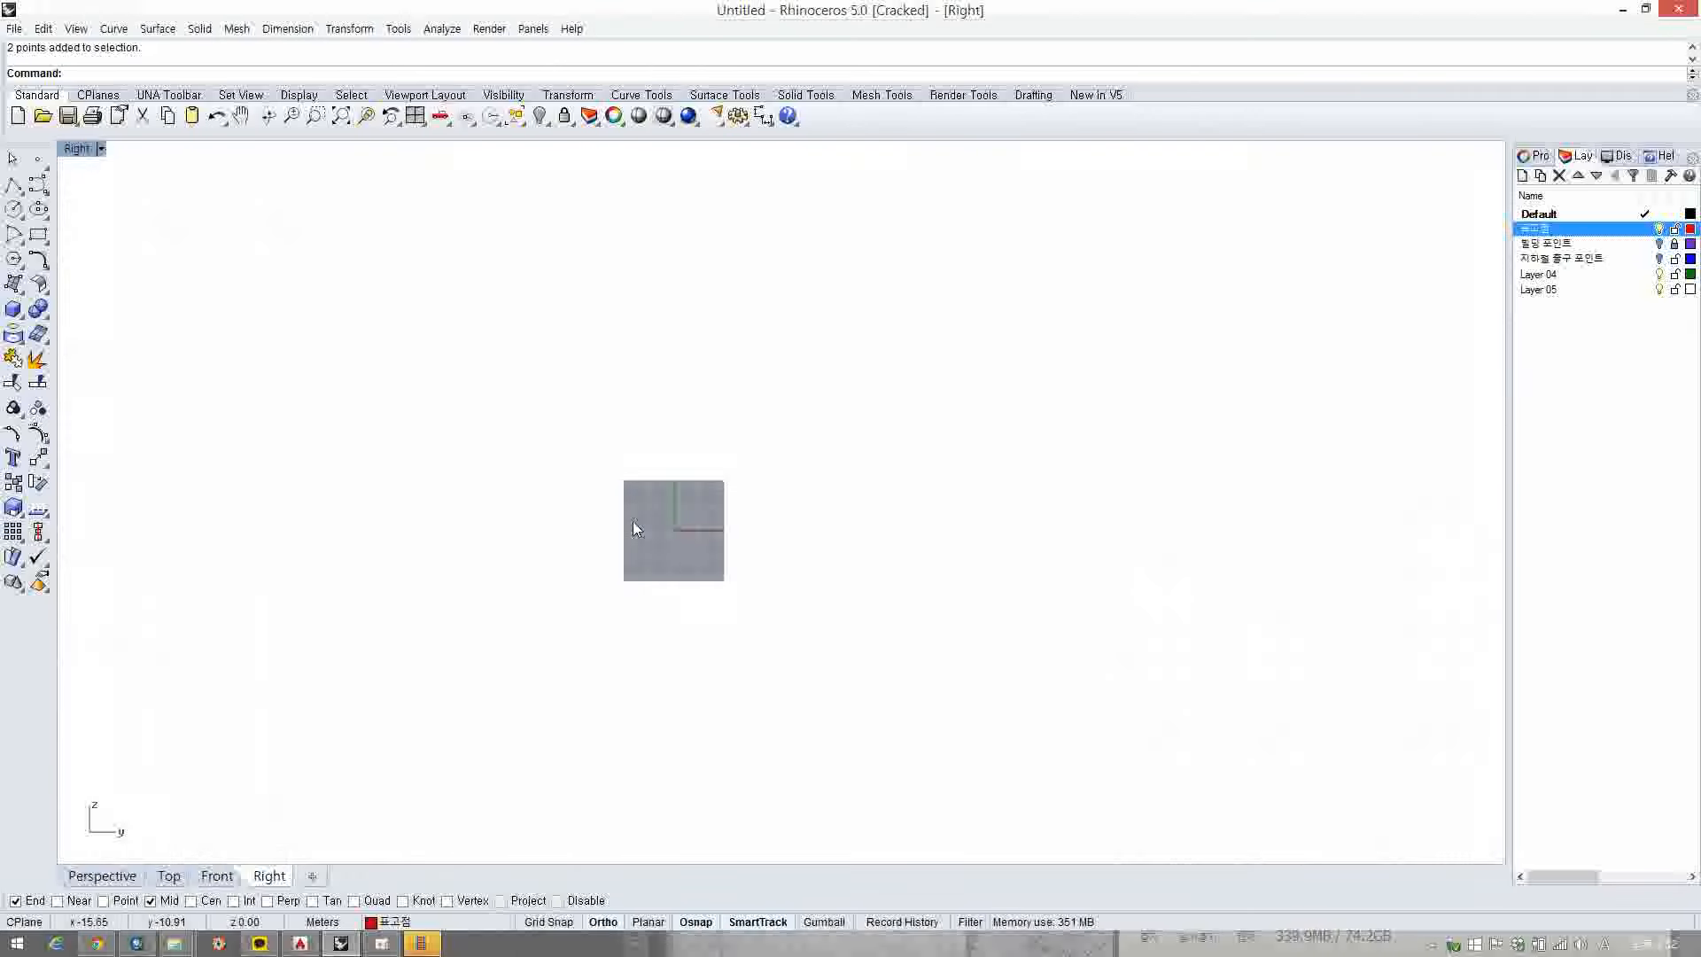
{"action": "left_click", "coordinate": [366, 118]}
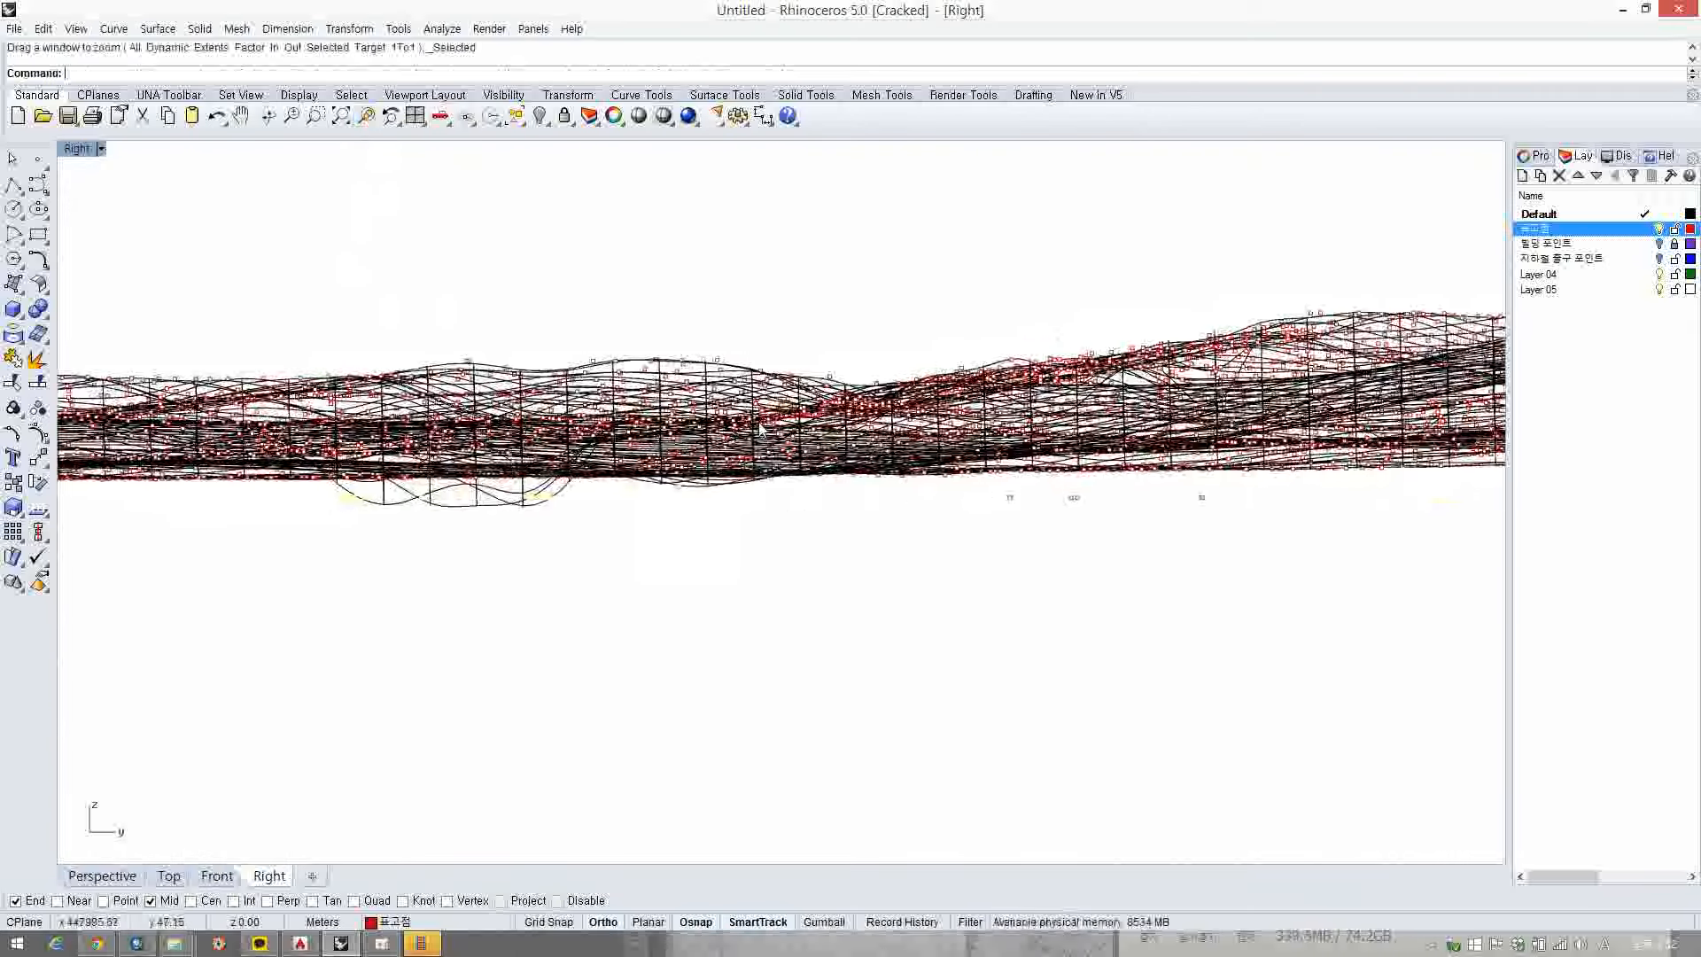
{"action": "scroll", "coordinate": [515, 467], "scroll_direction": "up", "scroll_amount": 5}
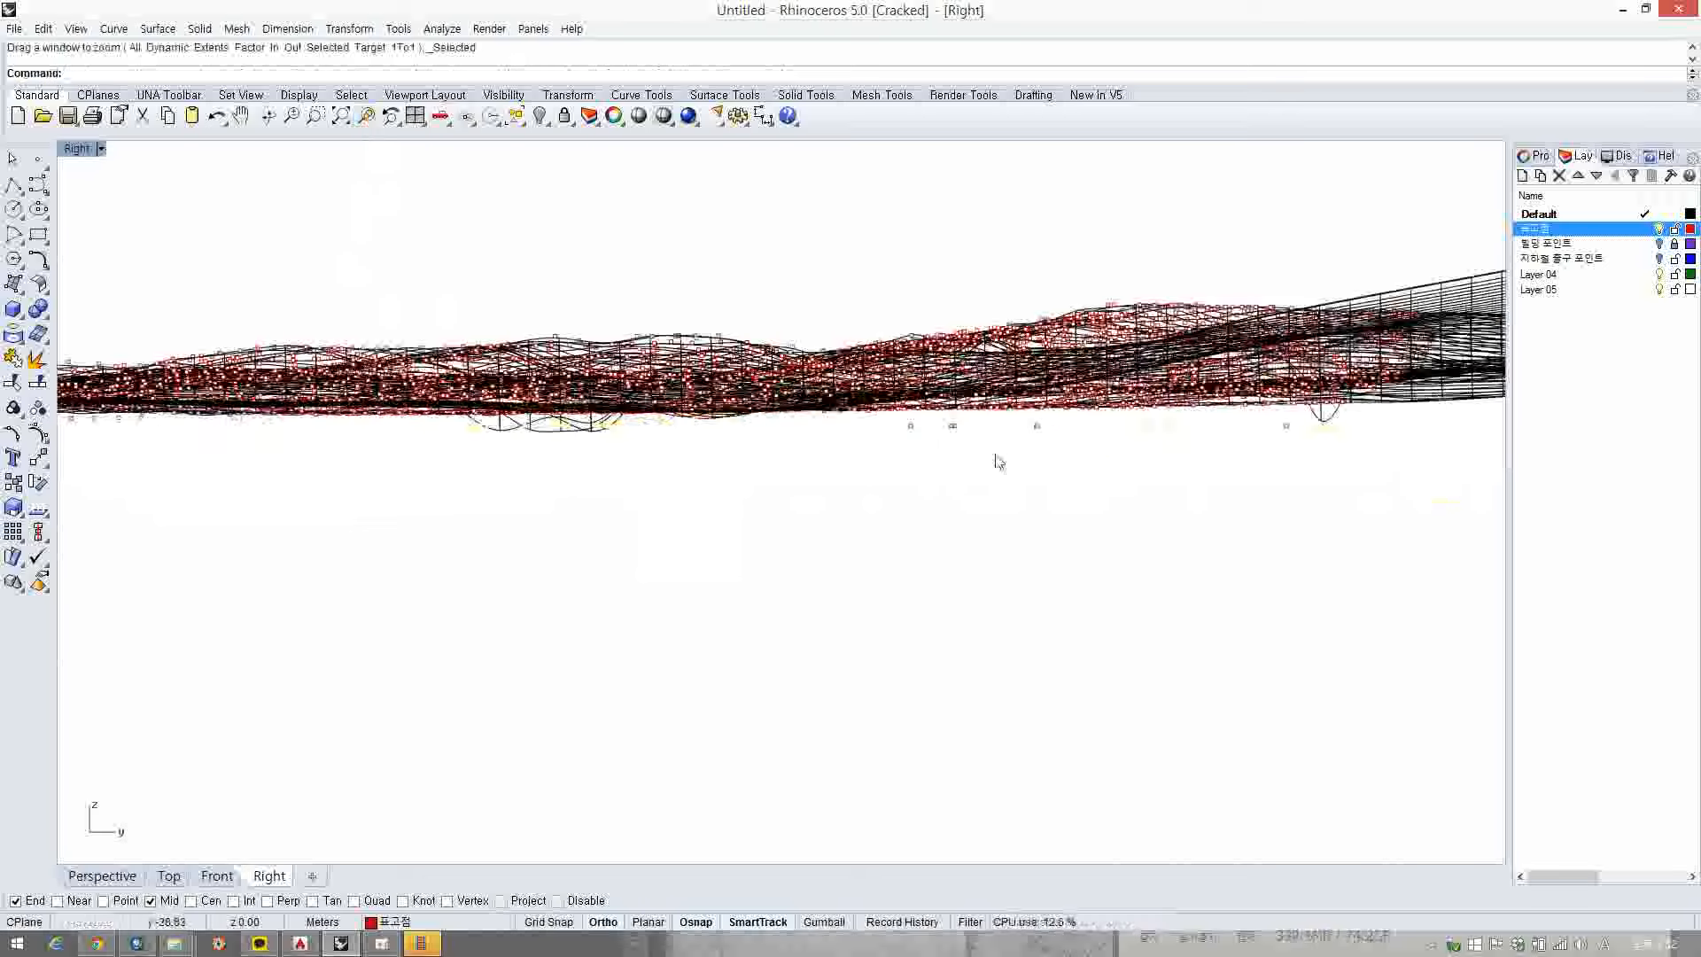
{"action": "right_click_drag", "start_coordinate": [1099, 452], "coordinate": [835, 449]}
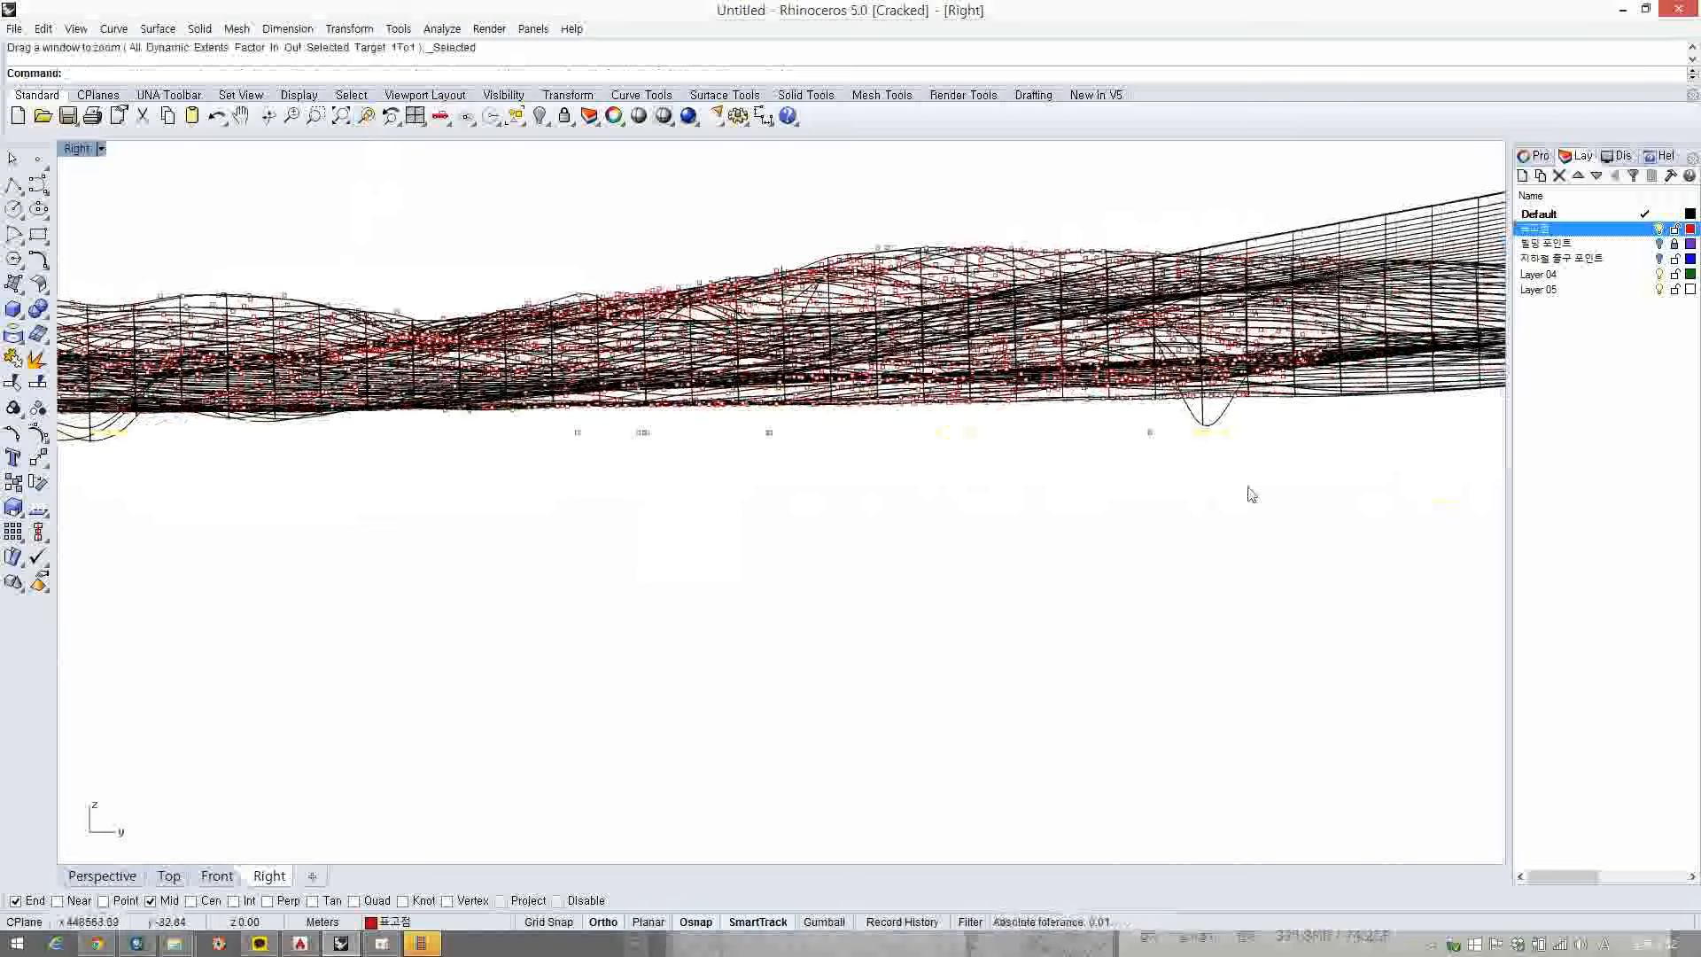
{"action": "left_click_drag", "start_coordinate": [1243, 487], "coordinate": [1129, 418], "text": "ctrl"}
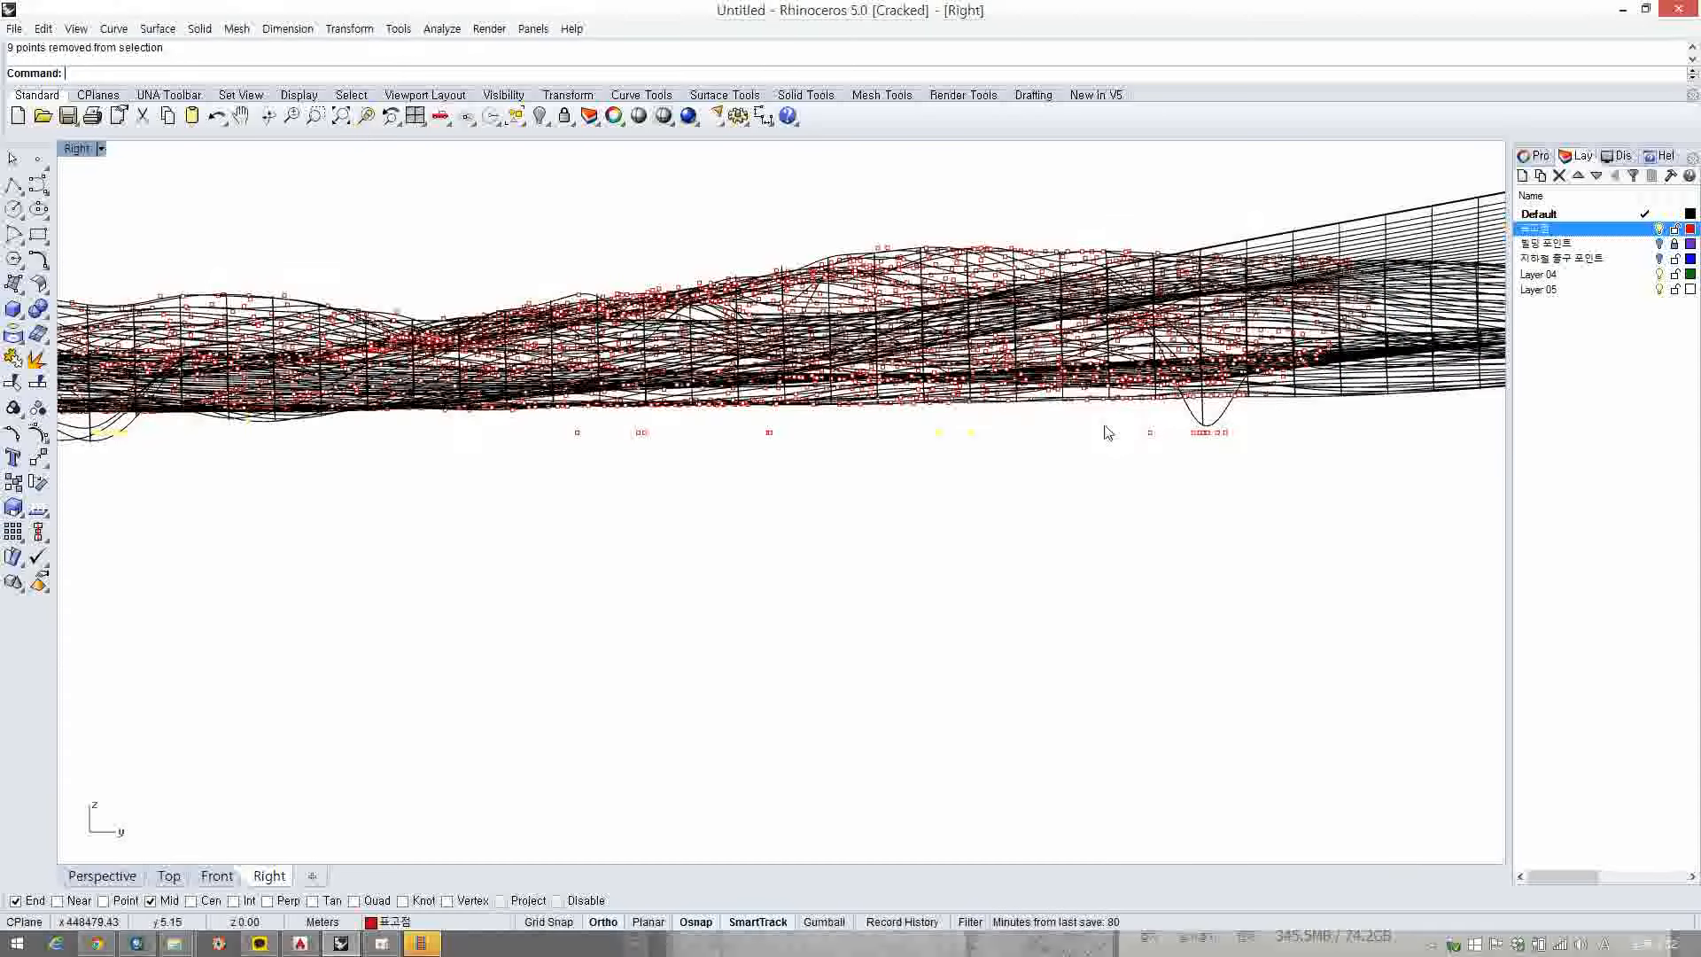
{"action": "left_click_drag", "start_coordinate": [1241, 478], "coordinate": [1138, 421]}
{"action": "left_click_drag", "start_coordinate": [532, 431], "coordinate": [871, 483]}
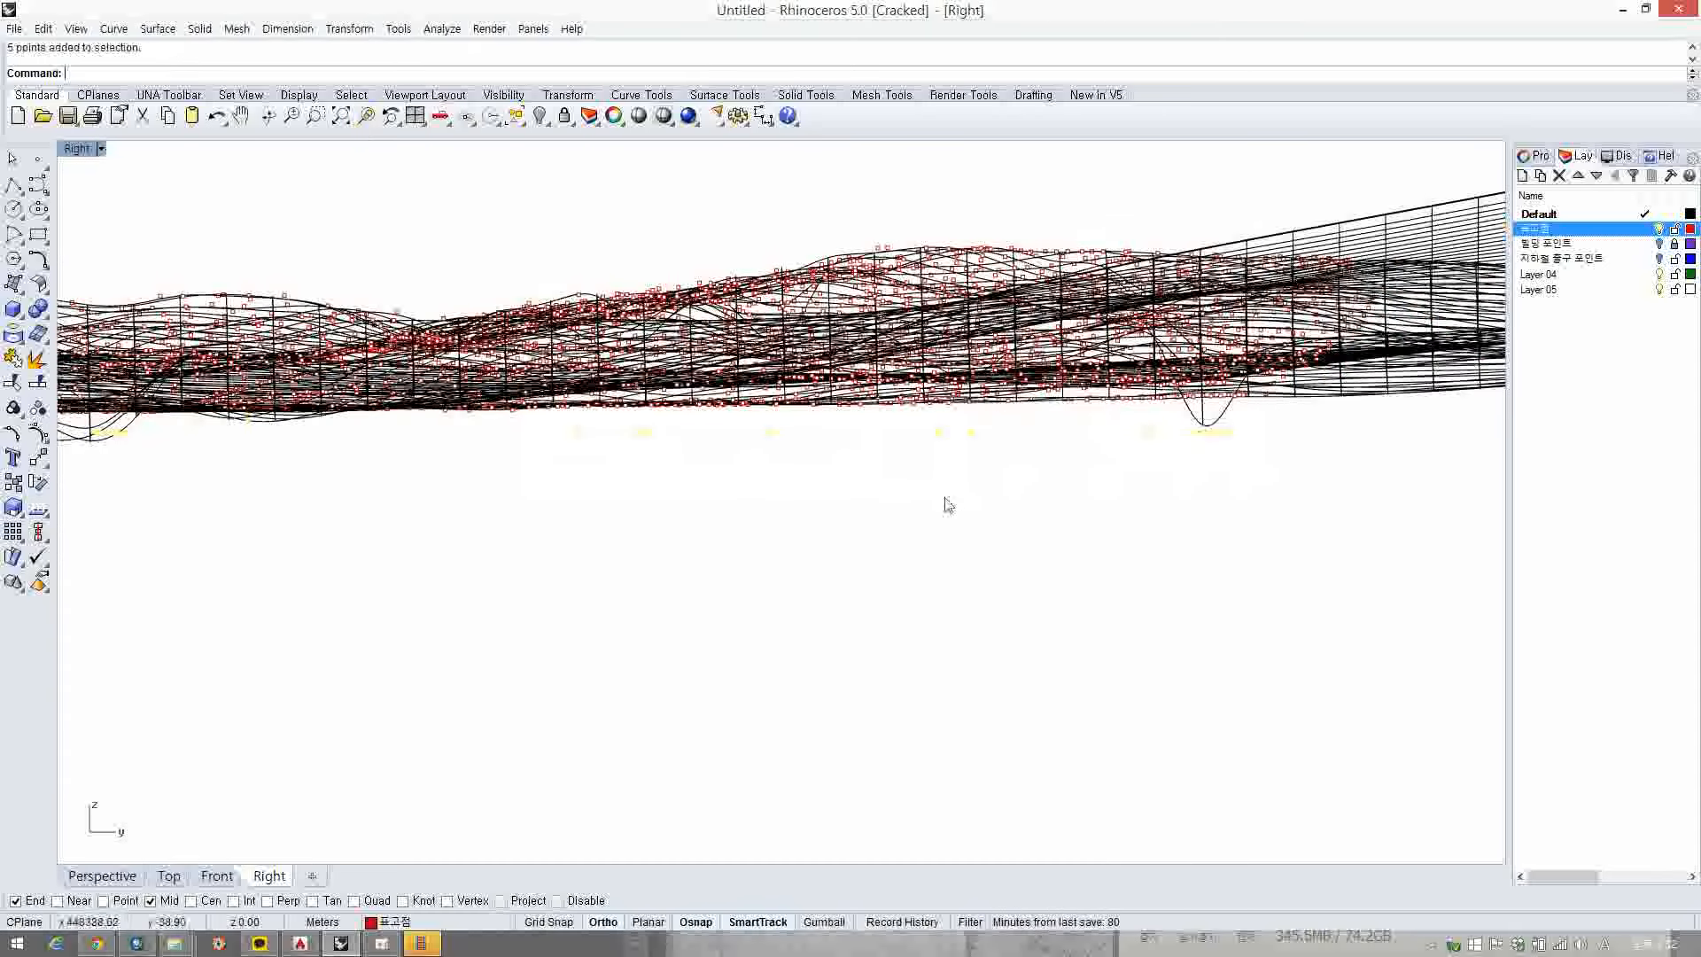
- Add the low stray points beneath the terrain's south part to the selection in the Right view
{"action": "mouse_move", "coordinate": [349, 502]}
{"action": "right_mouse_down"}
{"action": "mouse_move", "coordinate": [672, 497]}
{"action": "mouse_move", "coordinate": [925, 464]}
{"action": "right_mouse_up"}
{"action": "mouse_move", "coordinate": [553, 450]}
{"action": "right_mouse_down"}
{"action": "mouse_move", "coordinate": [755, 433]}
{"action": "mouse_move", "coordinate": [765, 450]}
{"action": "right_mouse_up"}
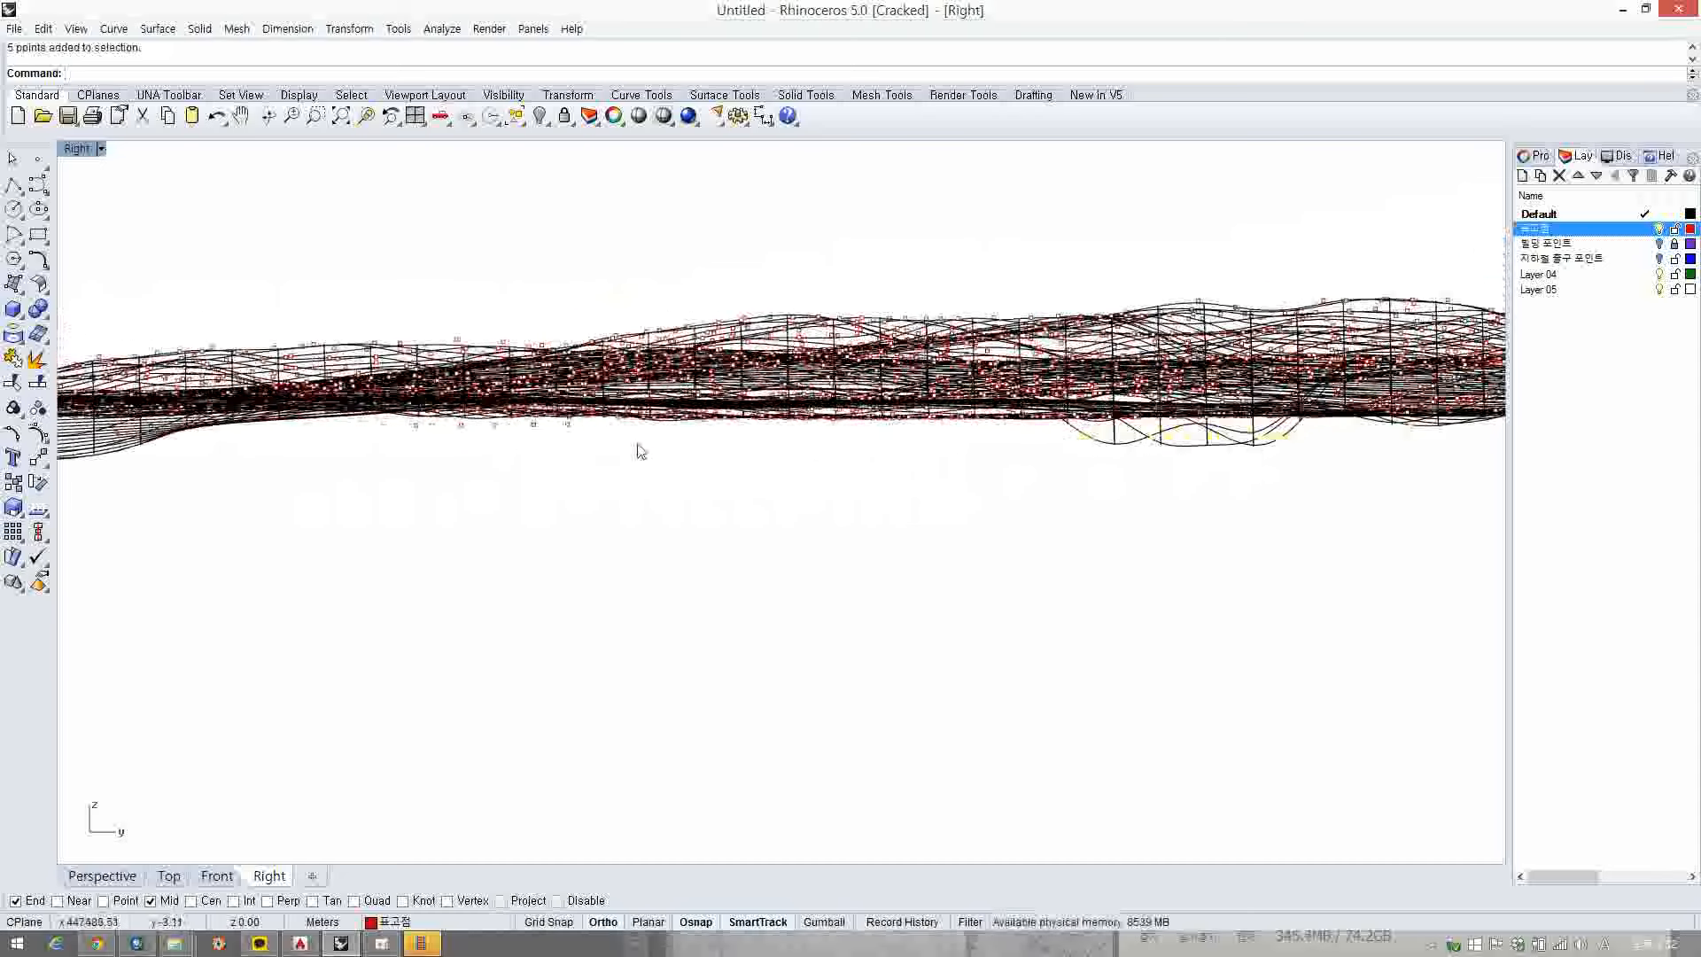
{"action": "scroll", "coordinate": [413, 431], "scroll_direction": "up", "scroll_amount": 3}
{"action": "left_click_drag", "start_coordinate": [411, 421], "coordinate": [812, 479]}
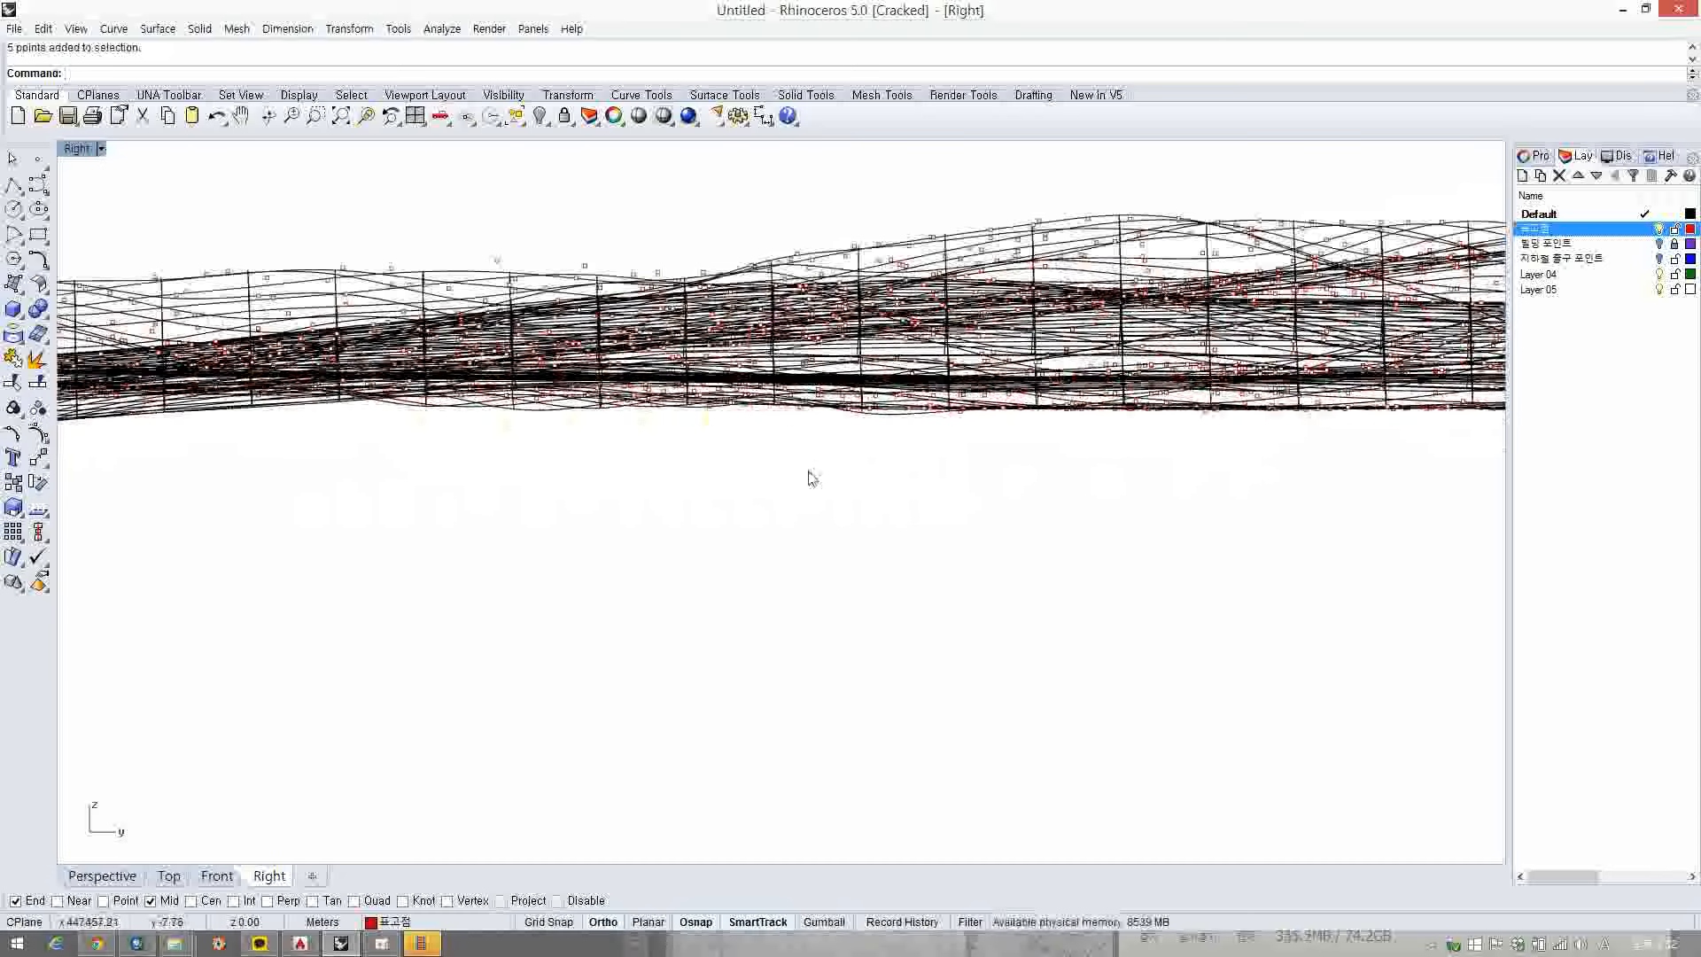
{"action": "right_click_drag", "start_coordinate": [762, 470], "coordinate": [724, 488]}
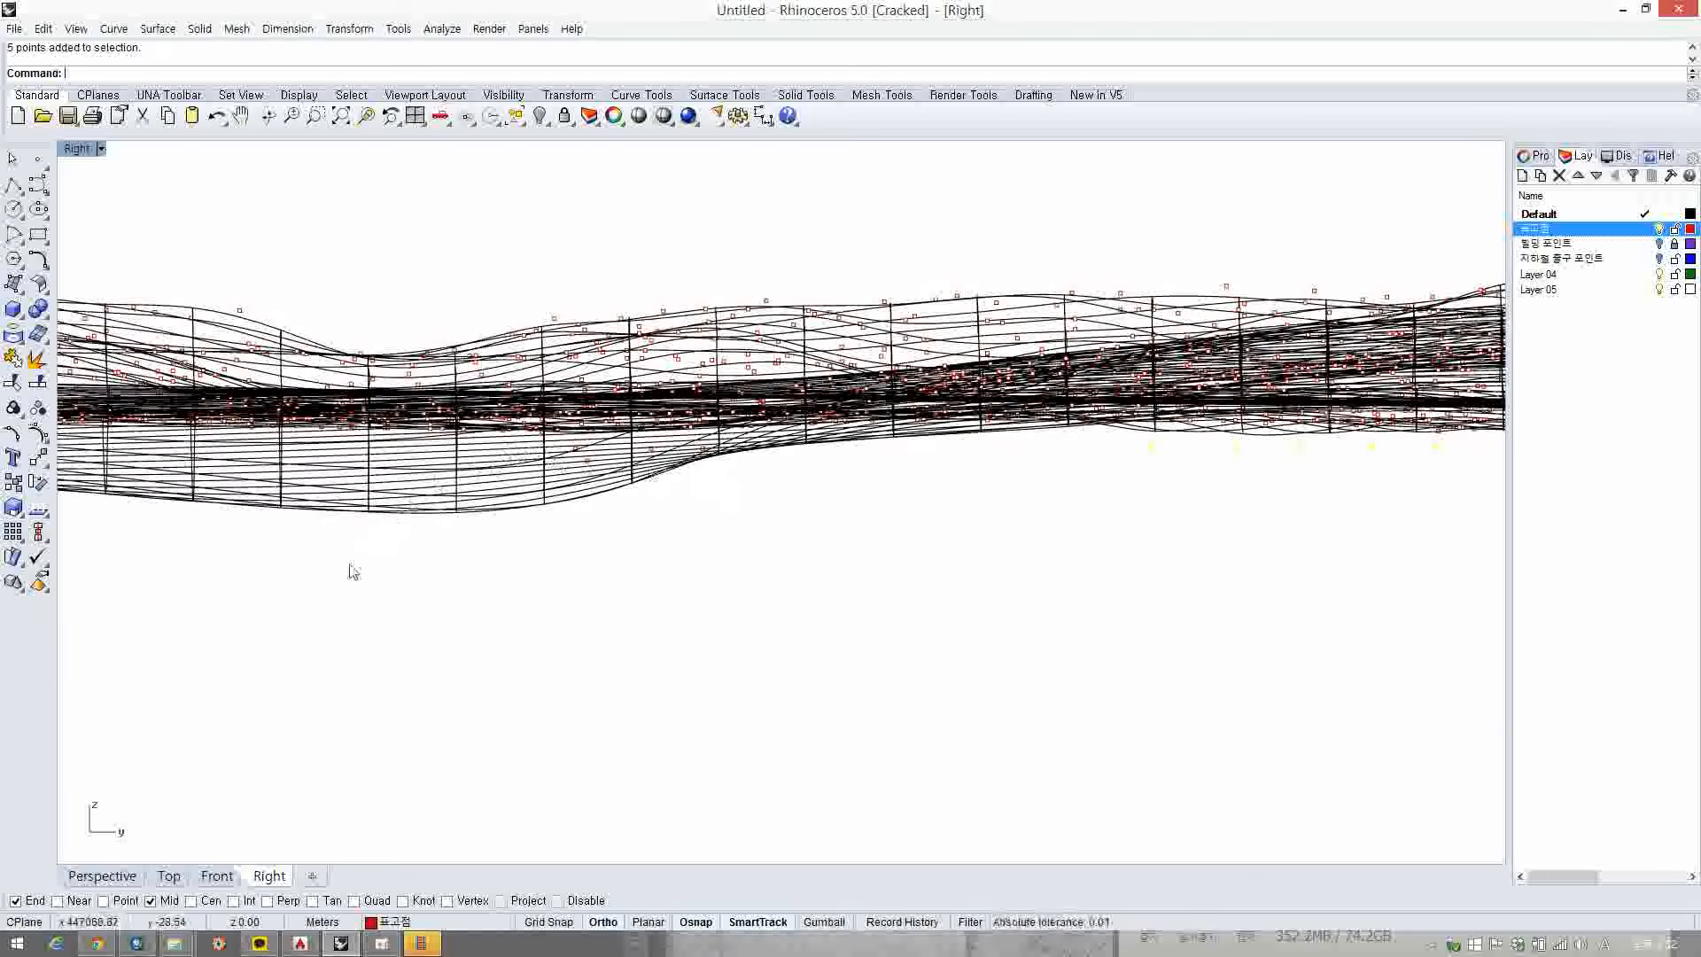
{"action": "left_click_drag", "start_coordinate": [424, 577], "coordinate": [795, 470]}
{"action": "right_click_drag", "start_coordinate": [387, 541], "coordinate": [955, 496]}
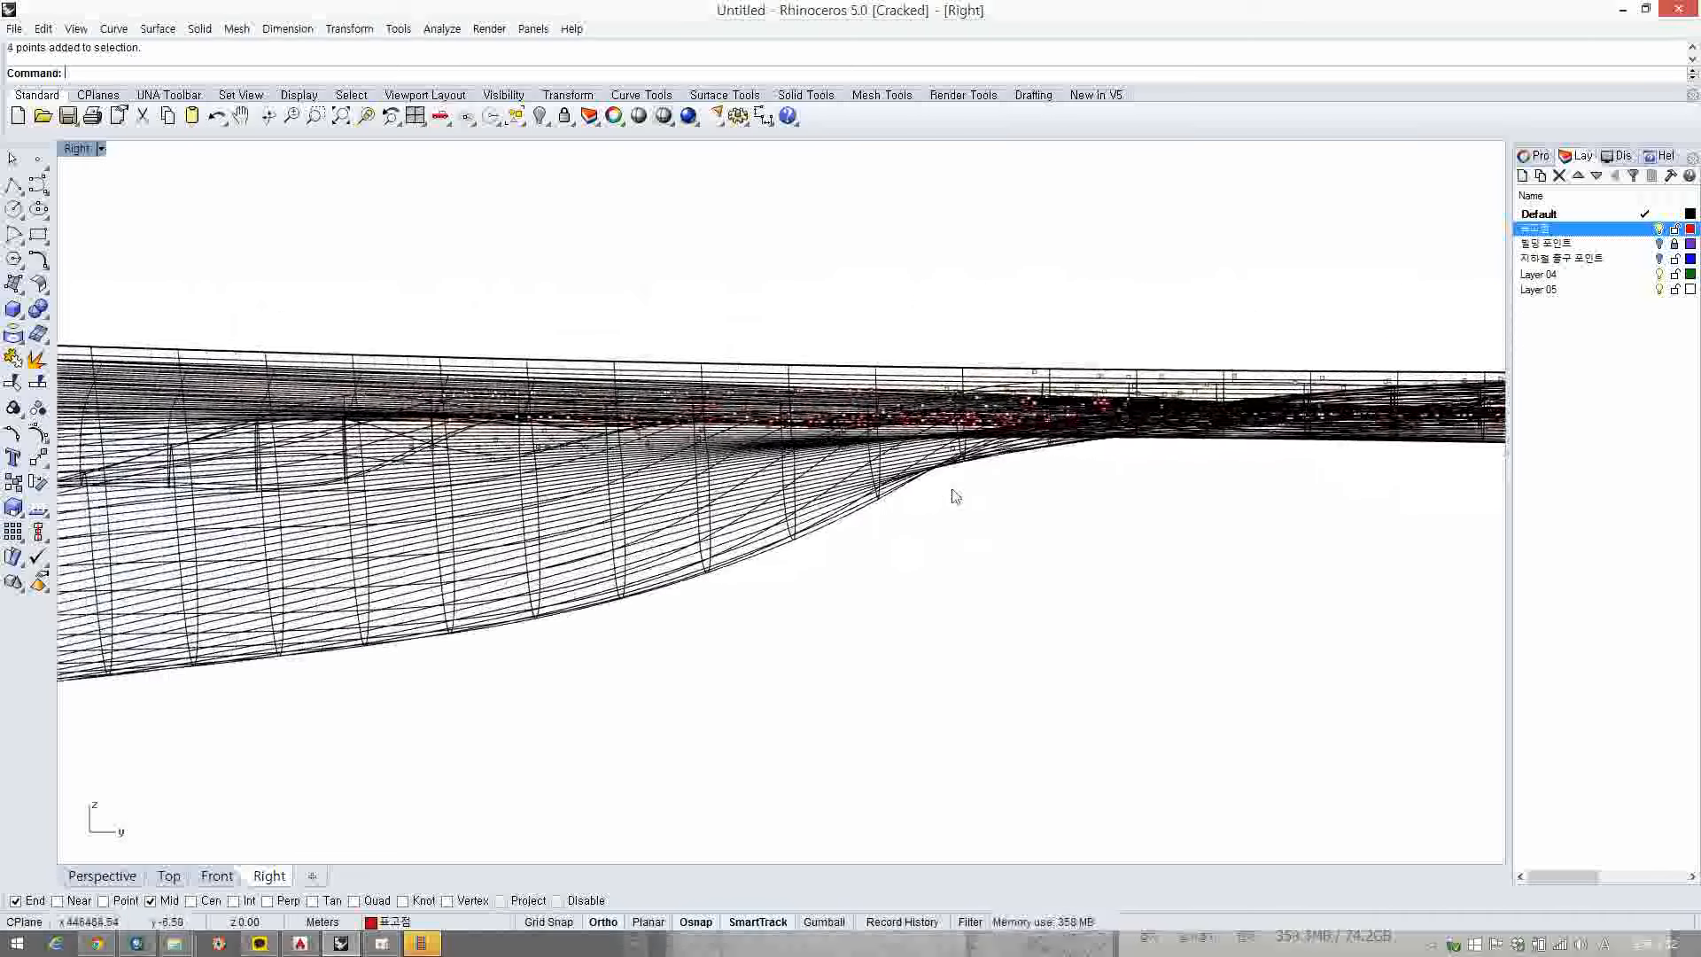
- Examine in the Perspective view how the selected stray points coincide with the hollows in the terrain surface
{"action": "left_click", "coordinate": [102, 876]}
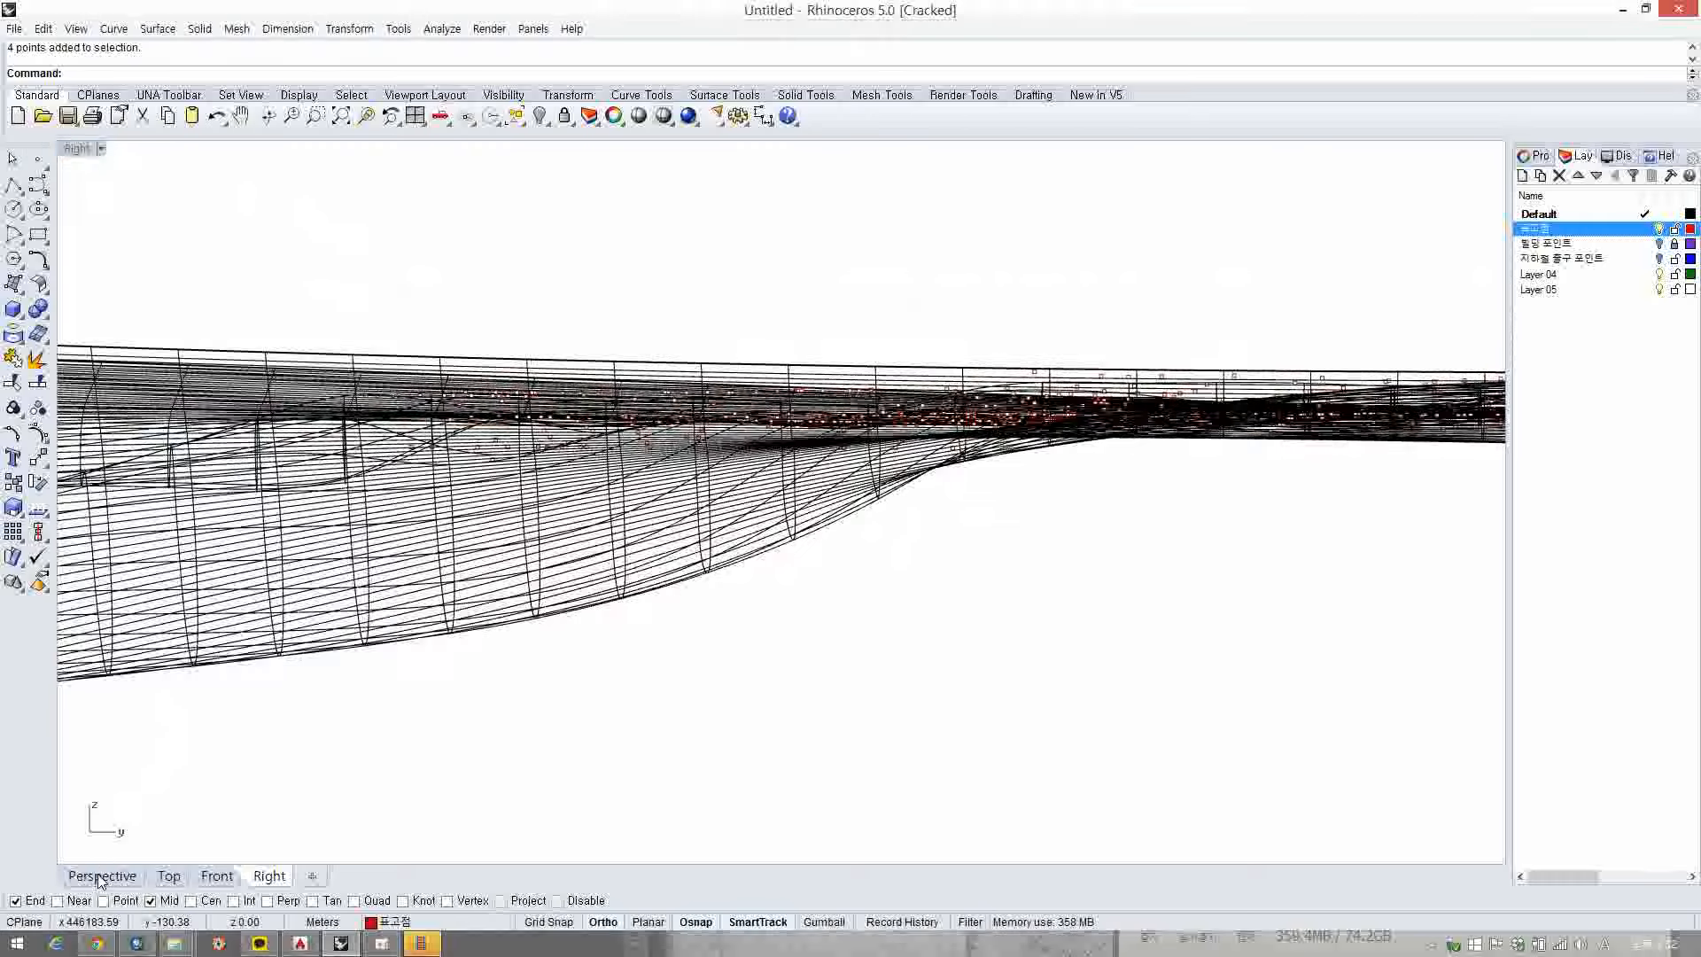
{"action": "mouse_move", "coordinate": [674, 478]}
{"action": "right_mouse_down"}
{"action": "mouse_move", "coordinate": [769, 446]}
{"action": "mouse_move", "coordinate": [824, 486]}
{"action": "mouse_move", "coordinate": [872, 479]}
{"action": "mouse_move", "coordinate": [838, 529]}
{"action": "mouse_move", "coordinate": [874, 448]}
{"action": "mouse_move", "coordinate": [907, 455]}
{"action": "mouse_move", "coordinate": [890, 507]}
{"action": "mouse_move", "coordinate": [703, 449]}
{"action": "mouse_move", "coordinate": [599, 449]}
{"action": "mouse_move", "coordinate": [523, 483]}
{"action": "right_mouse_up"}
{"action": "scroll", "coordinate": [937, 432], "scroll_direction": "up", "scroll_amount": 6}
{"action": "scroll", "coordinate": [481, 503], "scroll_direction": "up", "scroll_amount": 6}
{"action": "scroll", "coordinate": [481, 503], "scroll_direction": "up", "scroll_amount": 8}
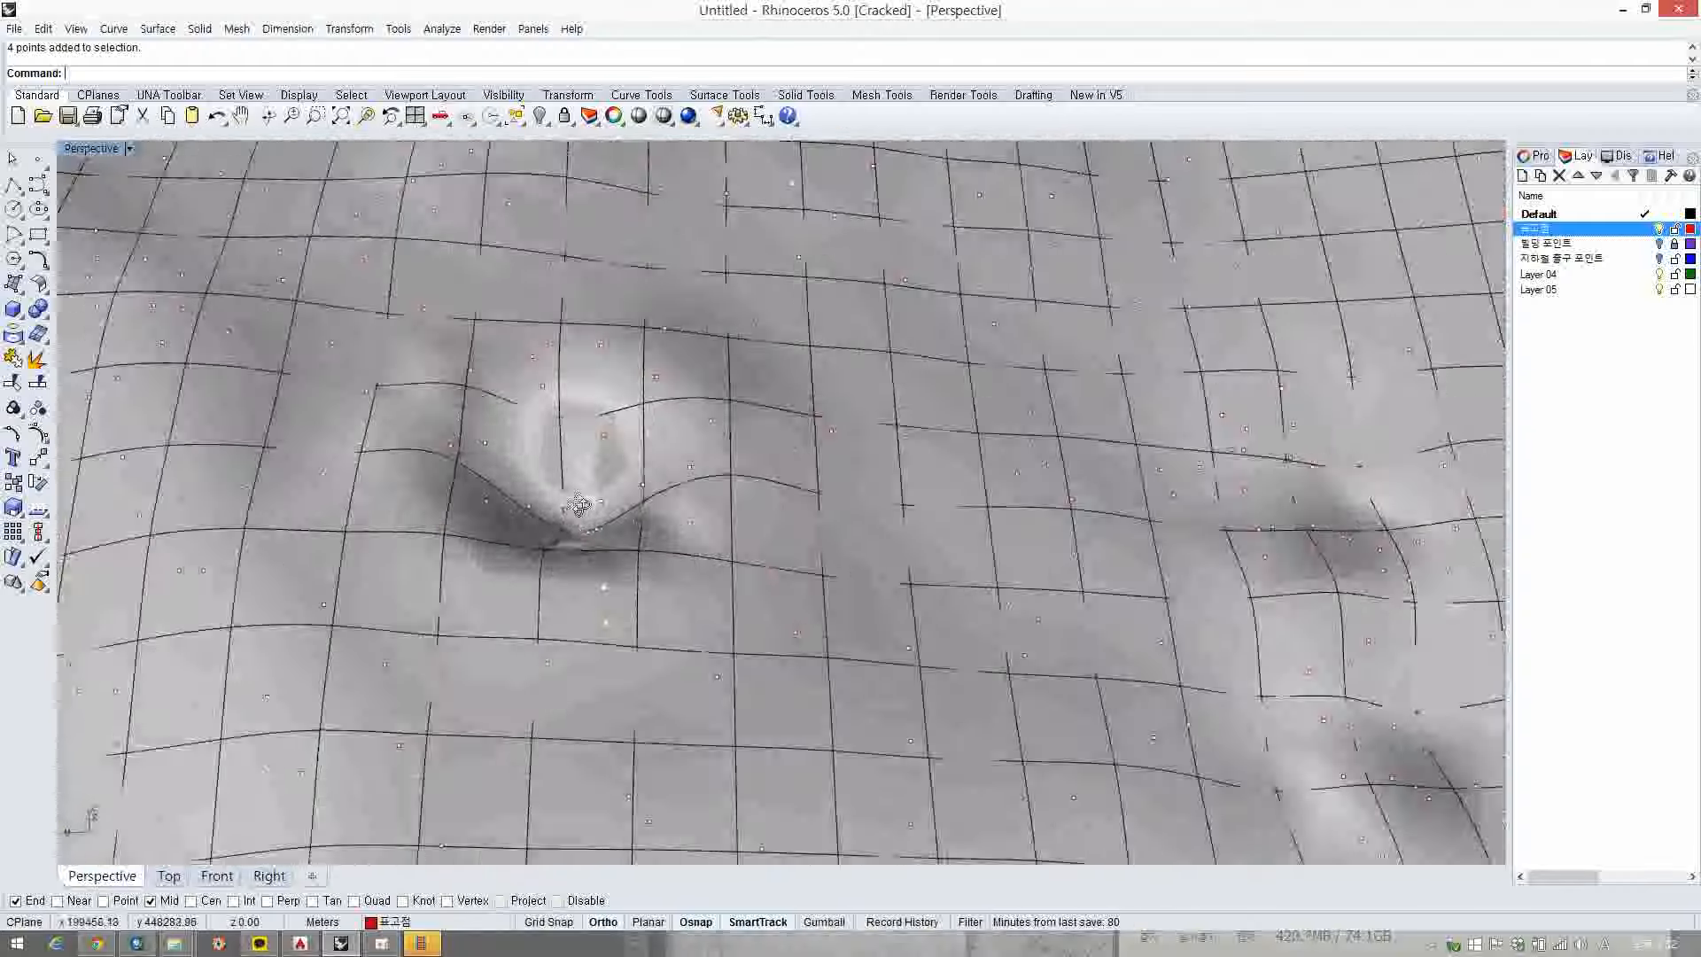
{"action": "right_click_drag", "start_coordinate": [579, 505], "coordinate": [449, 444]}
{"action": "scroll", "coordinate": [448, 443], "scroll_direction": "up", "scroll_amount": 1}
{"action": "mouse_move", "coordinate": [819, 527]}
{"action": "right_mouse_down"}
{"action": "mouse_move", "coordinate": [789, 477]}
{"action": "mouse_move", "coordinate": [900, 619]}
{"action": "mouse_move", "coordinate": [875, 547]}
{"action": "mouse_move", "coordinate": [752, 569]}
{"action": "right_mouse_up"}
{"action": "scroll", "coordinate": [941, 610], "scroll_direction": "up", "scroll_amount": 3}
{"action": "scroll", "coordinate": [880, 512], "scroll_direction": "down", "scroll_amount": 6}
{"action": "mouse_move", "coordinate": [880, 513]}
{"action": "right_mouse_down"}
{"action": "mouse_move", "coordinate": [651, 522]}
{"action": "mouse_move", "coordinate": [802, 674]}
{"action": "mouse_move", "coordinate": [824, 748]}
{"action": "right_mouse_up"}
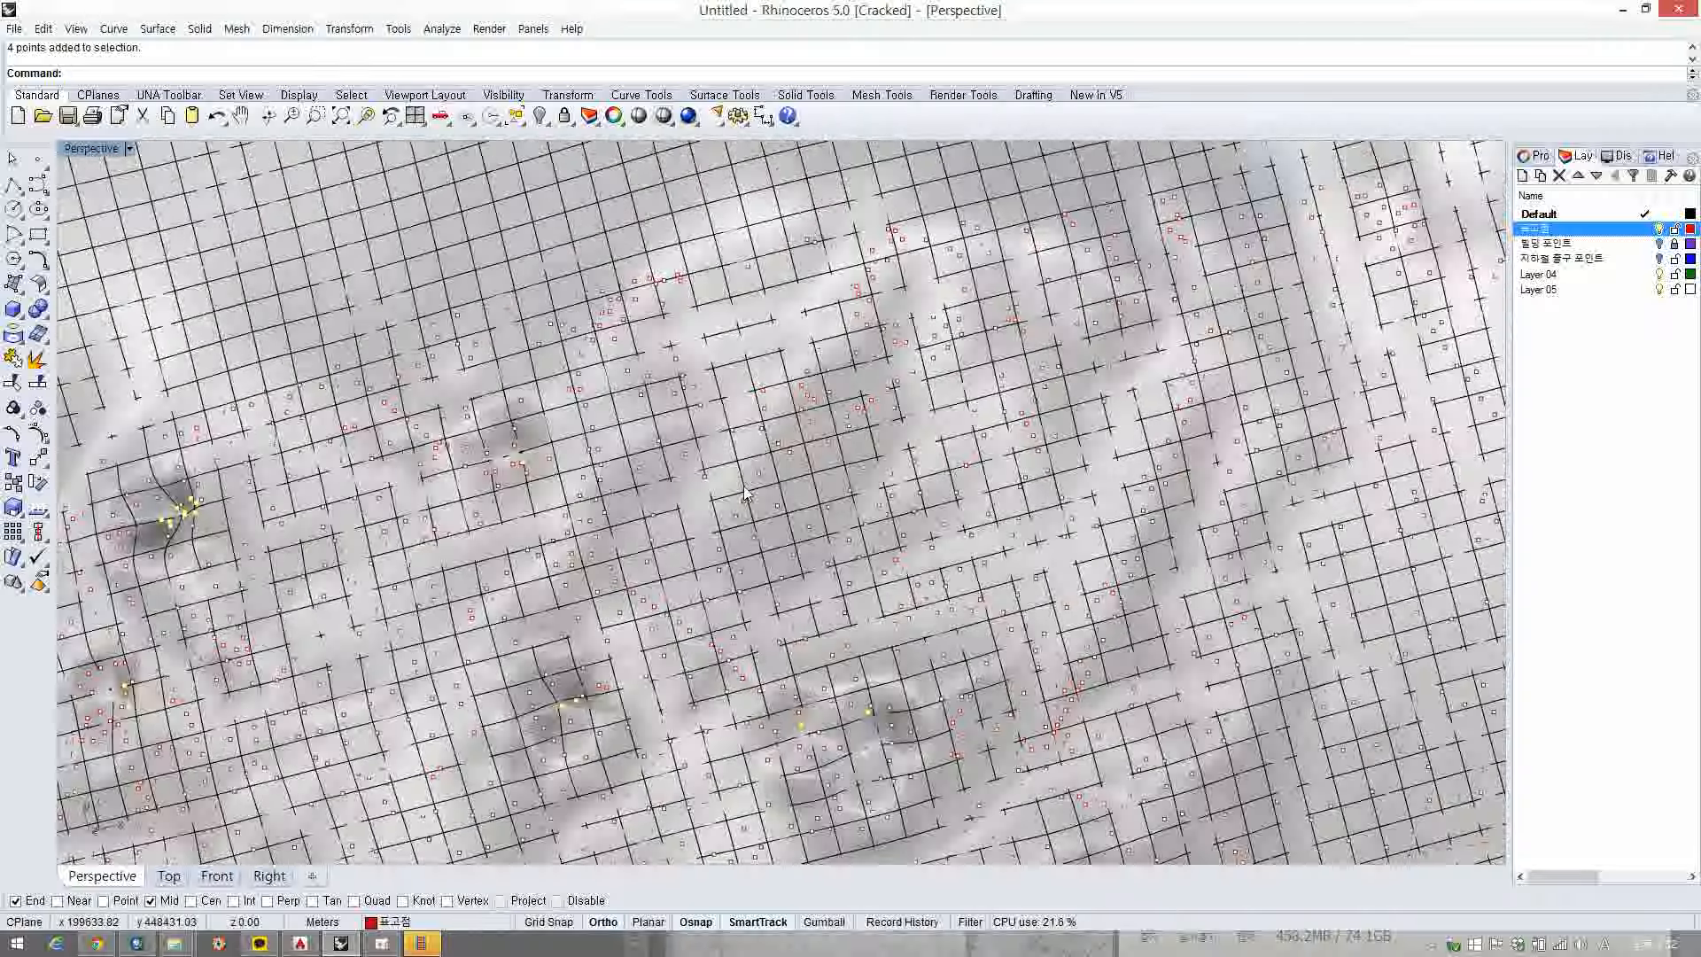
{"action": "right_click_drag", "start_coordinate": [784, 474], "coordinate": [945, 494], "text": "shift"}
{"action": "scroll", "coordinate": [714, 461], "scroll_direction": "down", "scroll_amount": 7}
{"action": "scroll", "coordinate": [714, 461], "scroll_direction": "down", "scroll_amount": 5}
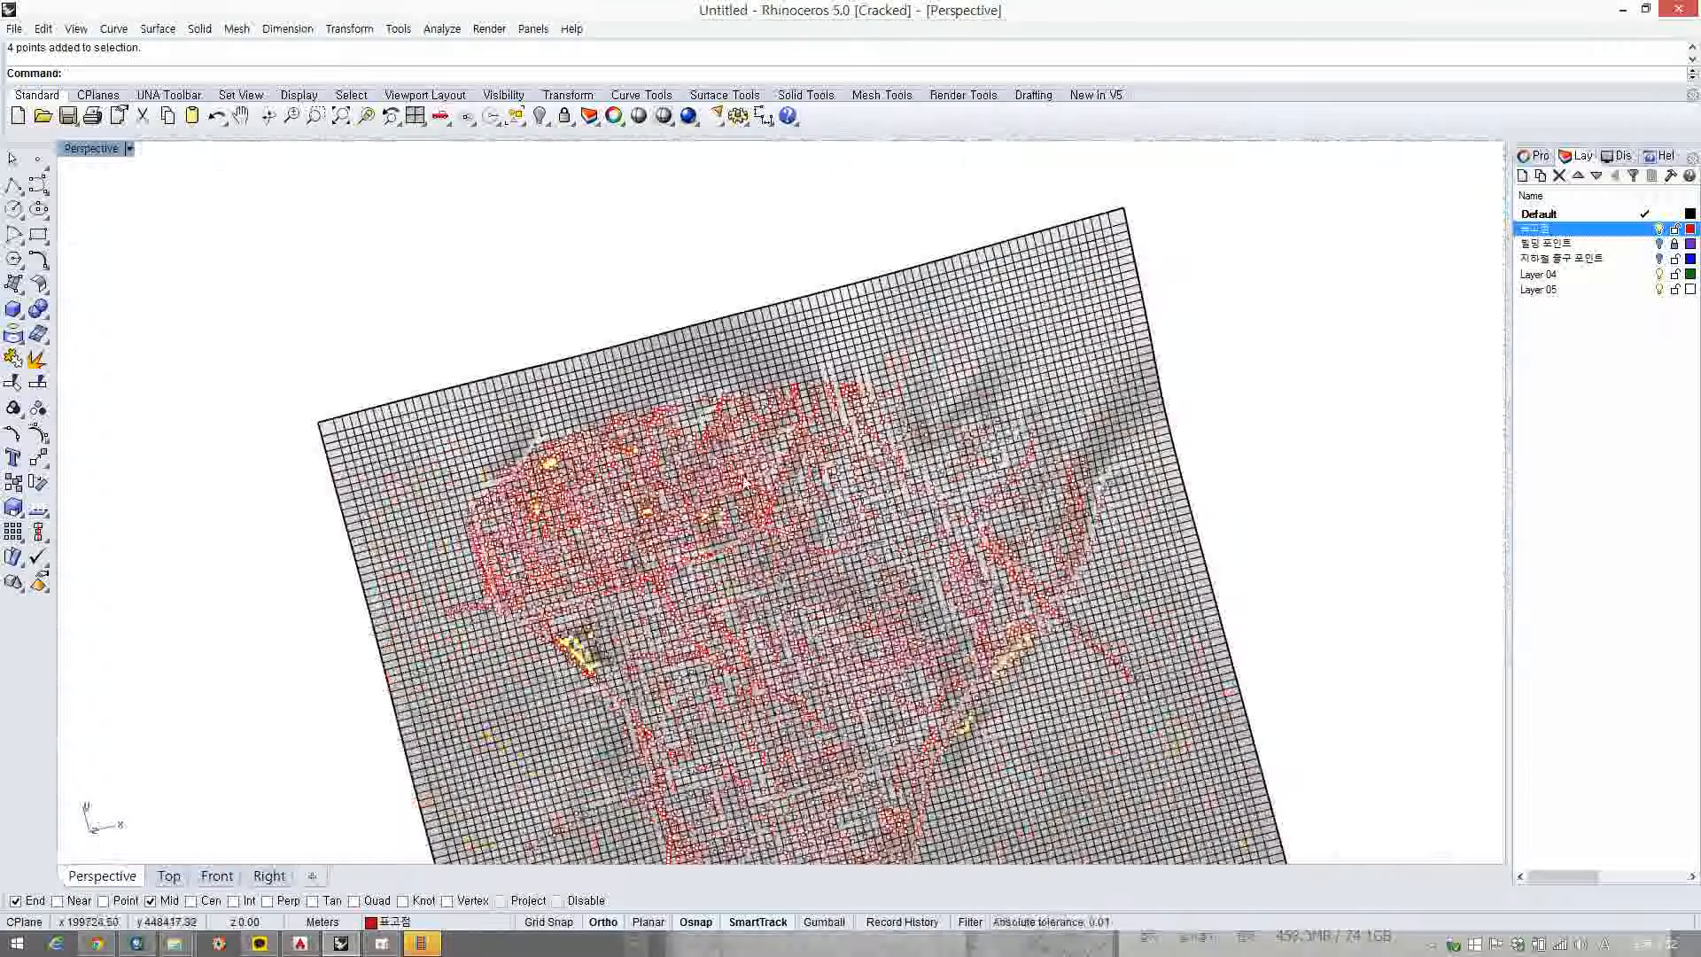
- Hide the selected stray points and delete the existing terrain surface
{"action": "right_click_drag", "start_coordinate": [714, 461], "coordinate": [849, 591]}
{"action": "key", "text": "ctrl+h"}
{"action": "left_click", "coordinate": [746, 663]}
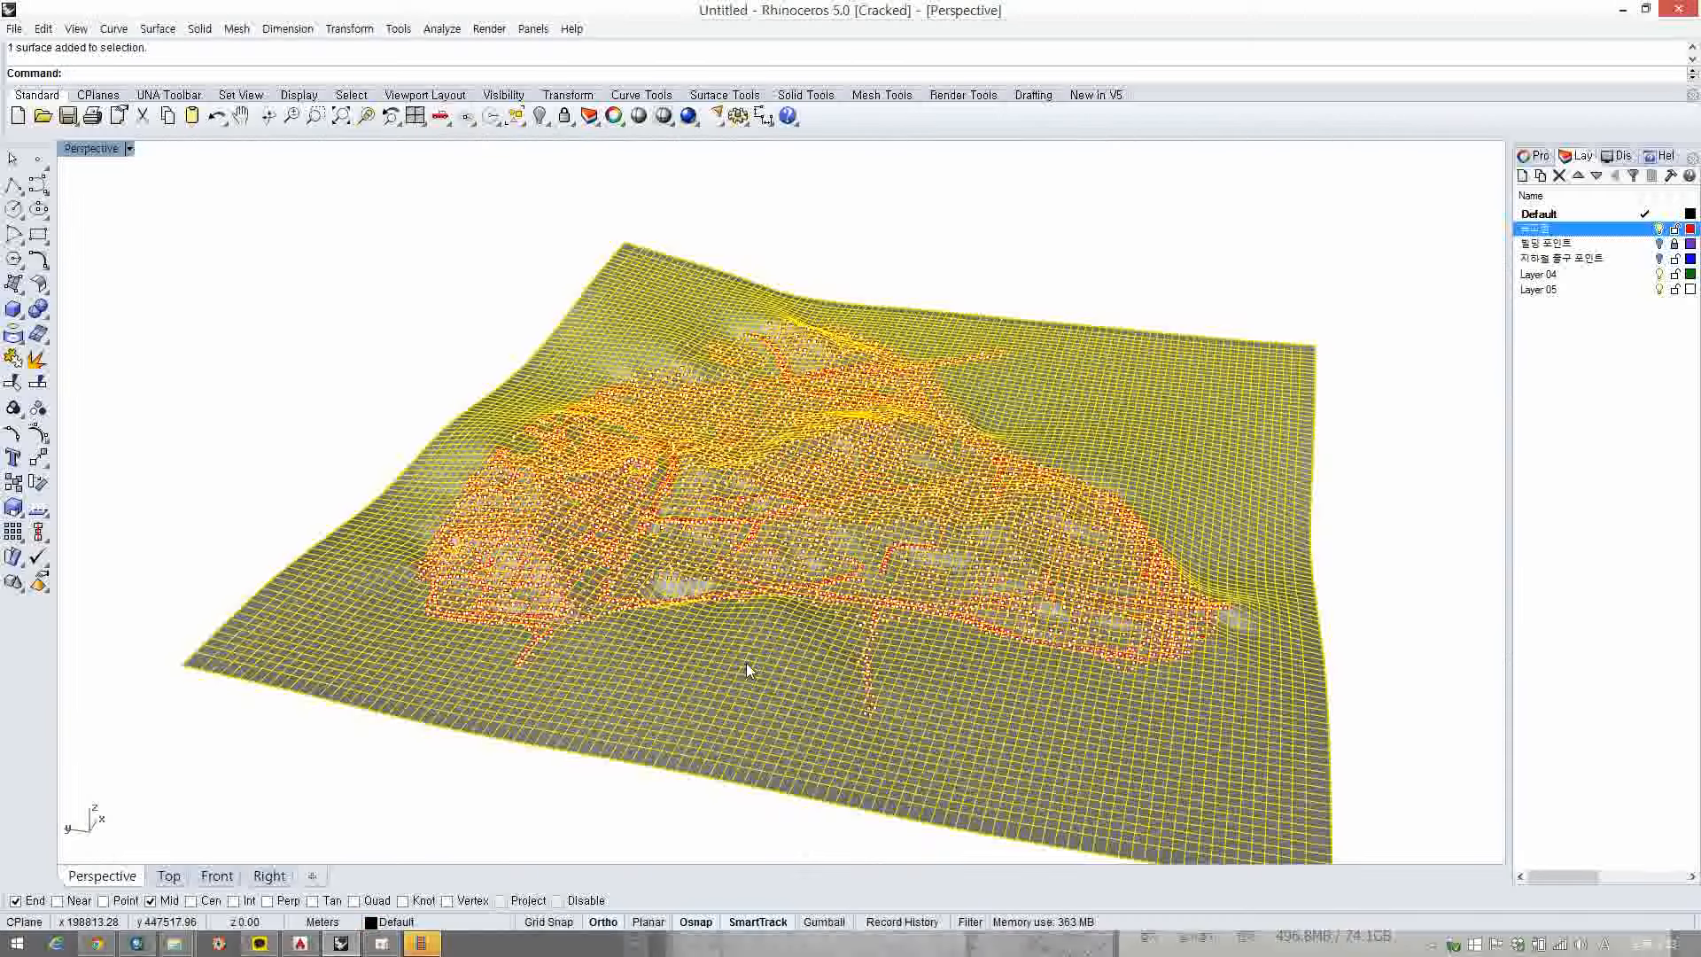
{"action": "key", "text": "Delete"}
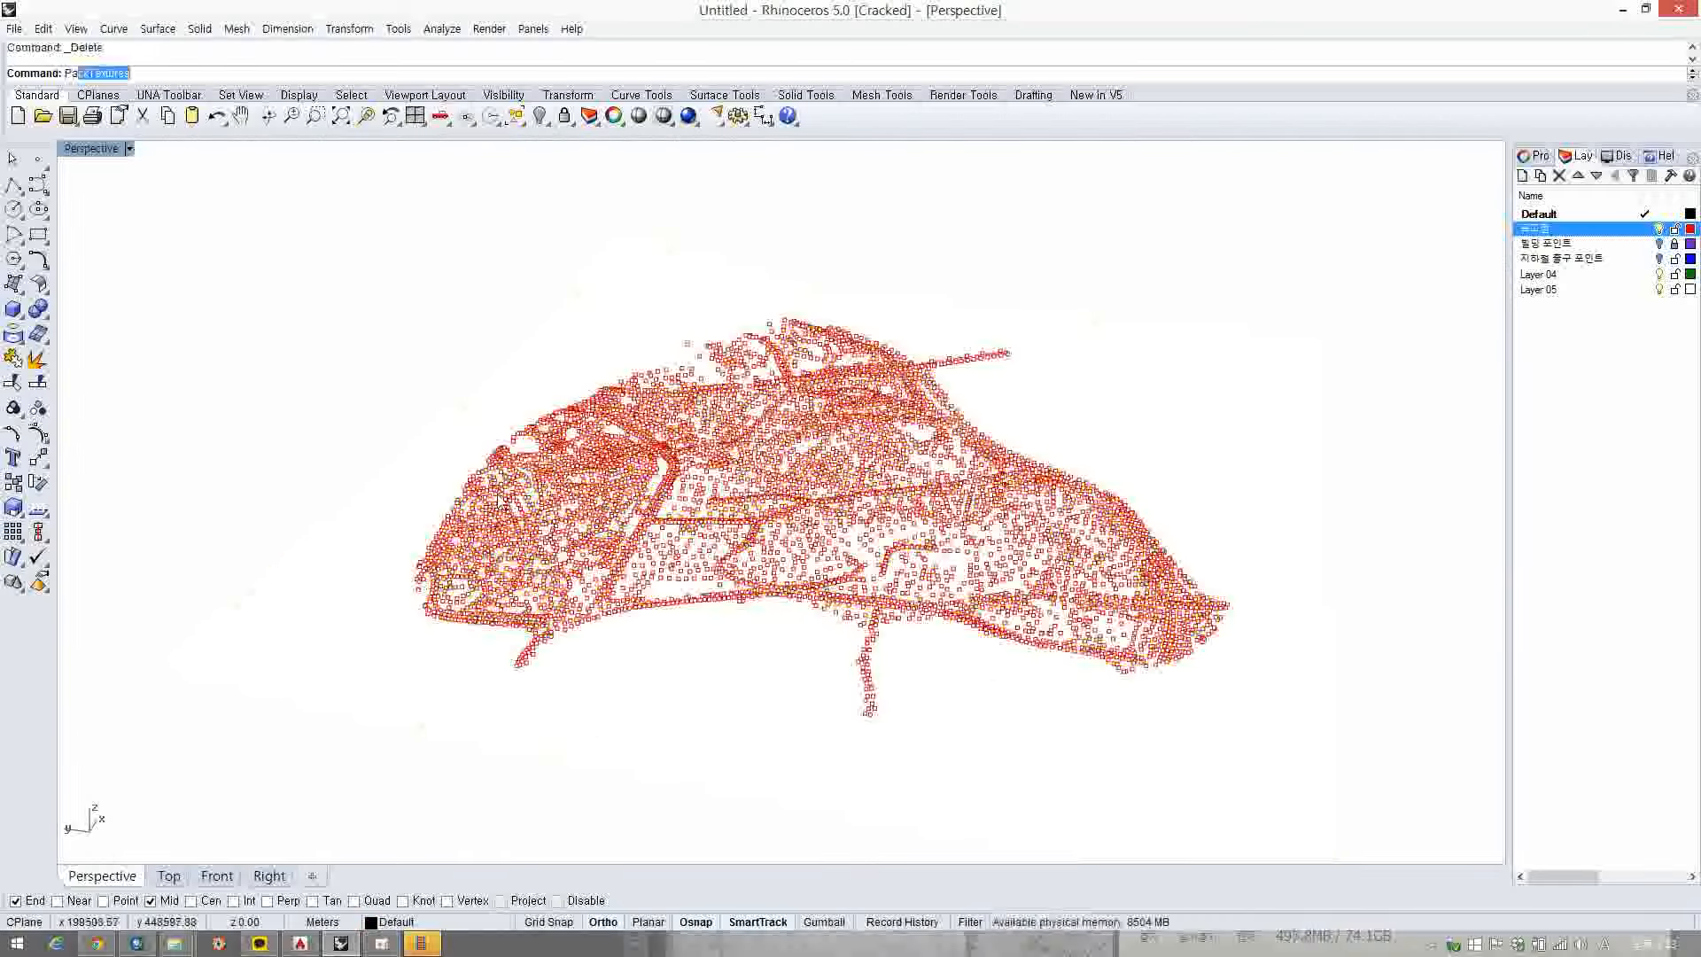
- Create a new terrain surface with Patch through all visible elevation points, accepting the current patch options
{"action": "type", "text": "Patch"}
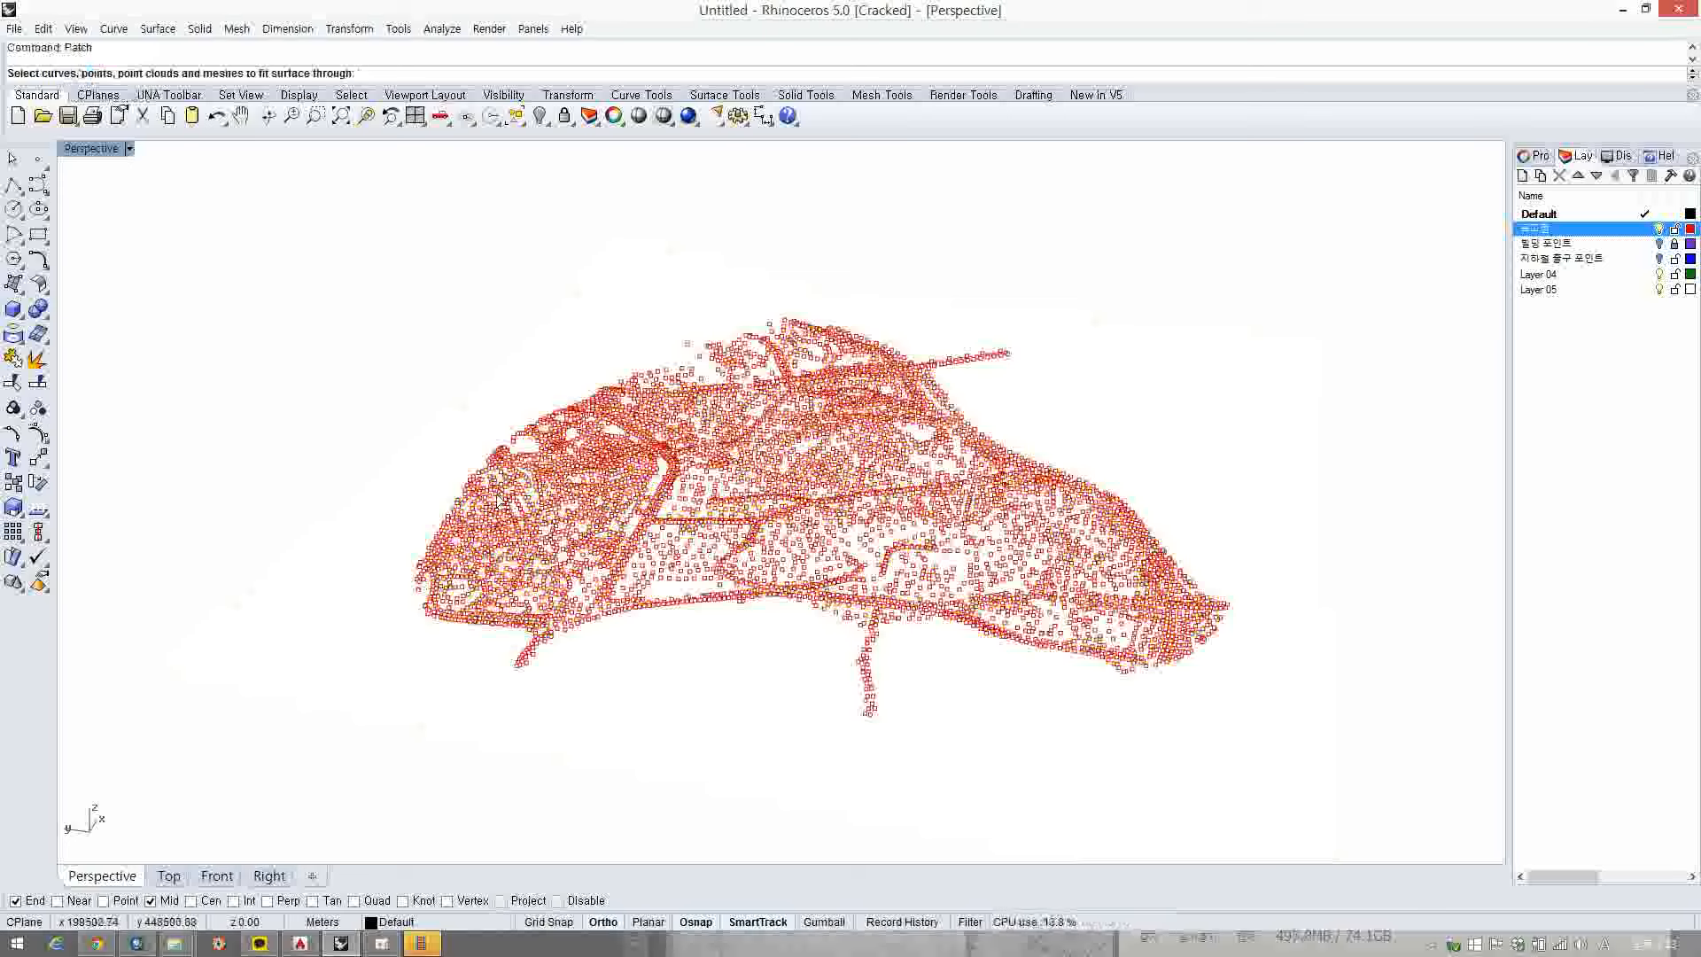
{"action": "left_click_drag", "start_coordinate": [264, 198], "coordinate": [1423, 838]}
{"action": "key", "text": "Return"}
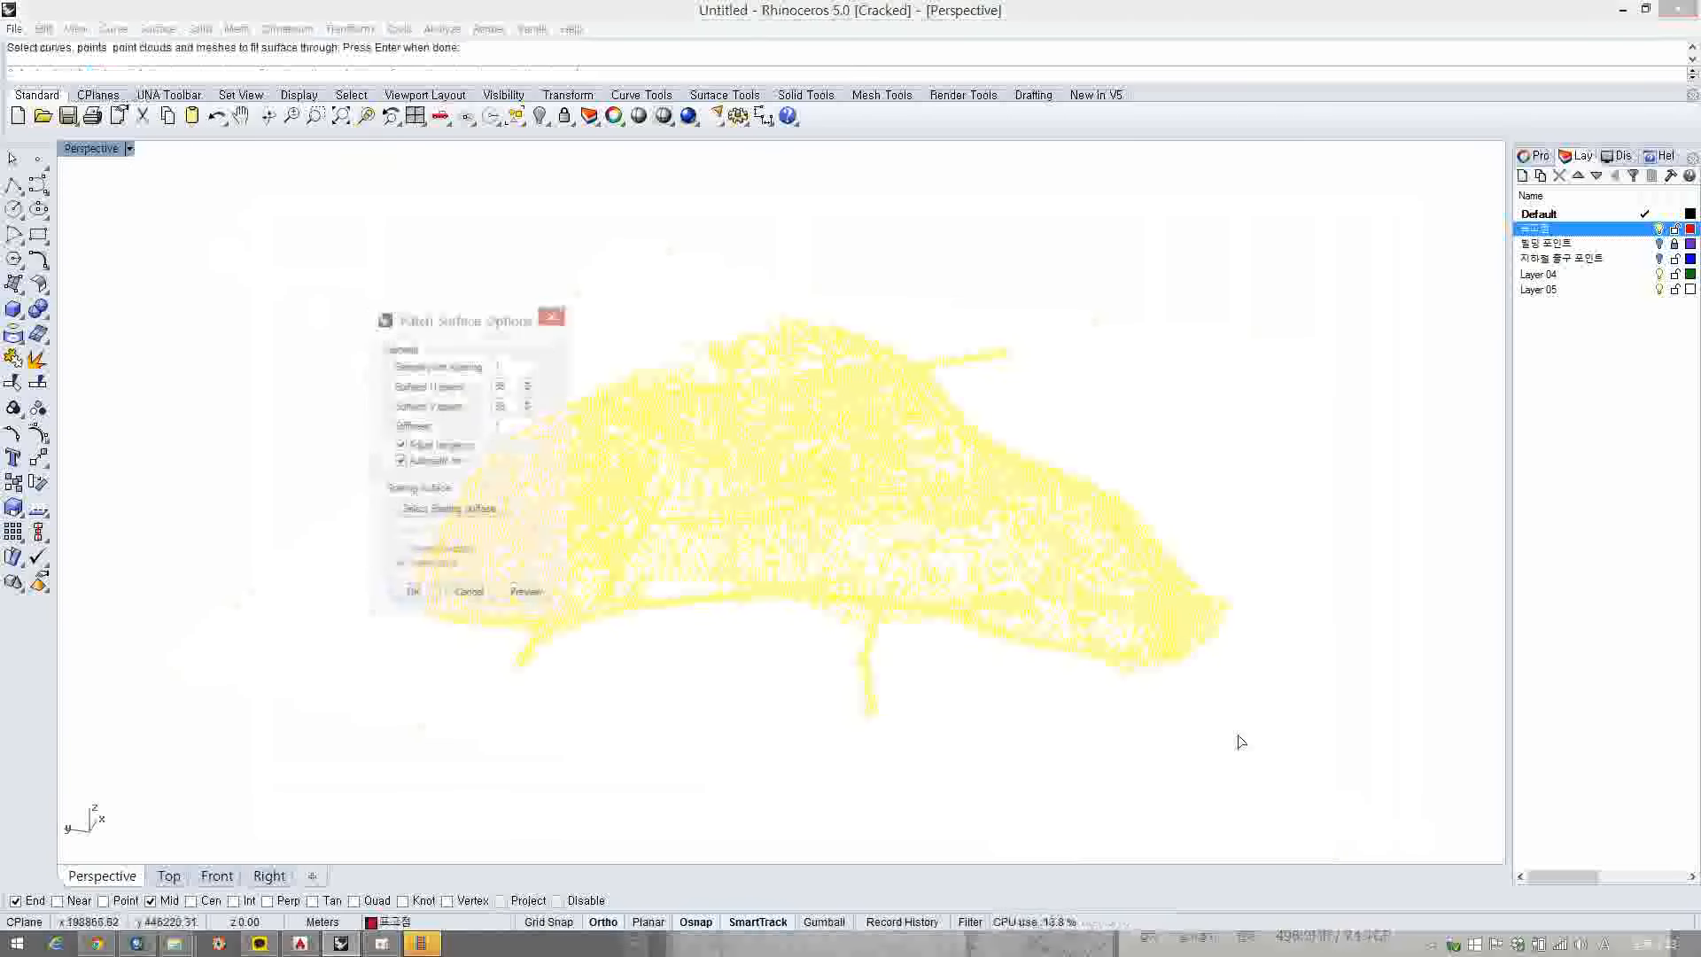
{"action": "key", "text": "Return"}
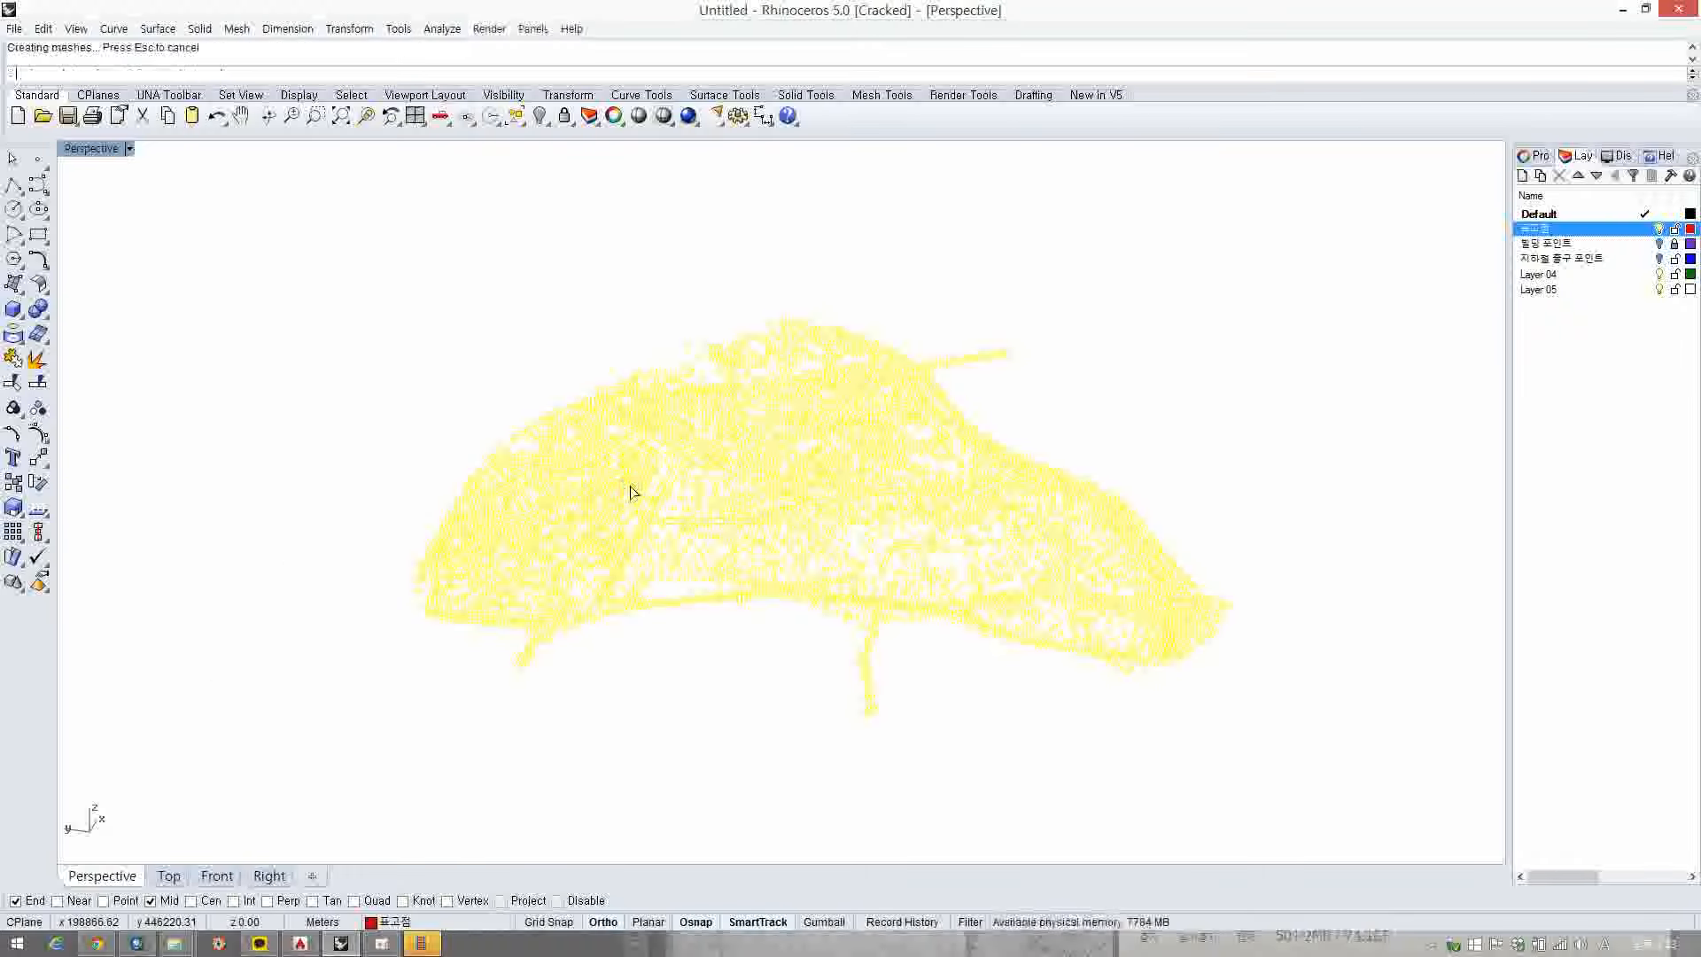
- Set the Perspective viewport to Rendered display and clear the selection
{"action": "right_click_drag", "start_coordinate": [980, 469], "coordinate": [835, 598]}
{"action": "scroll", "coordinate": [893, 498], "scroll_direction": "down", "scroll_amount": 10}
{"action": "left_click", "coordinate": [129, 149]}
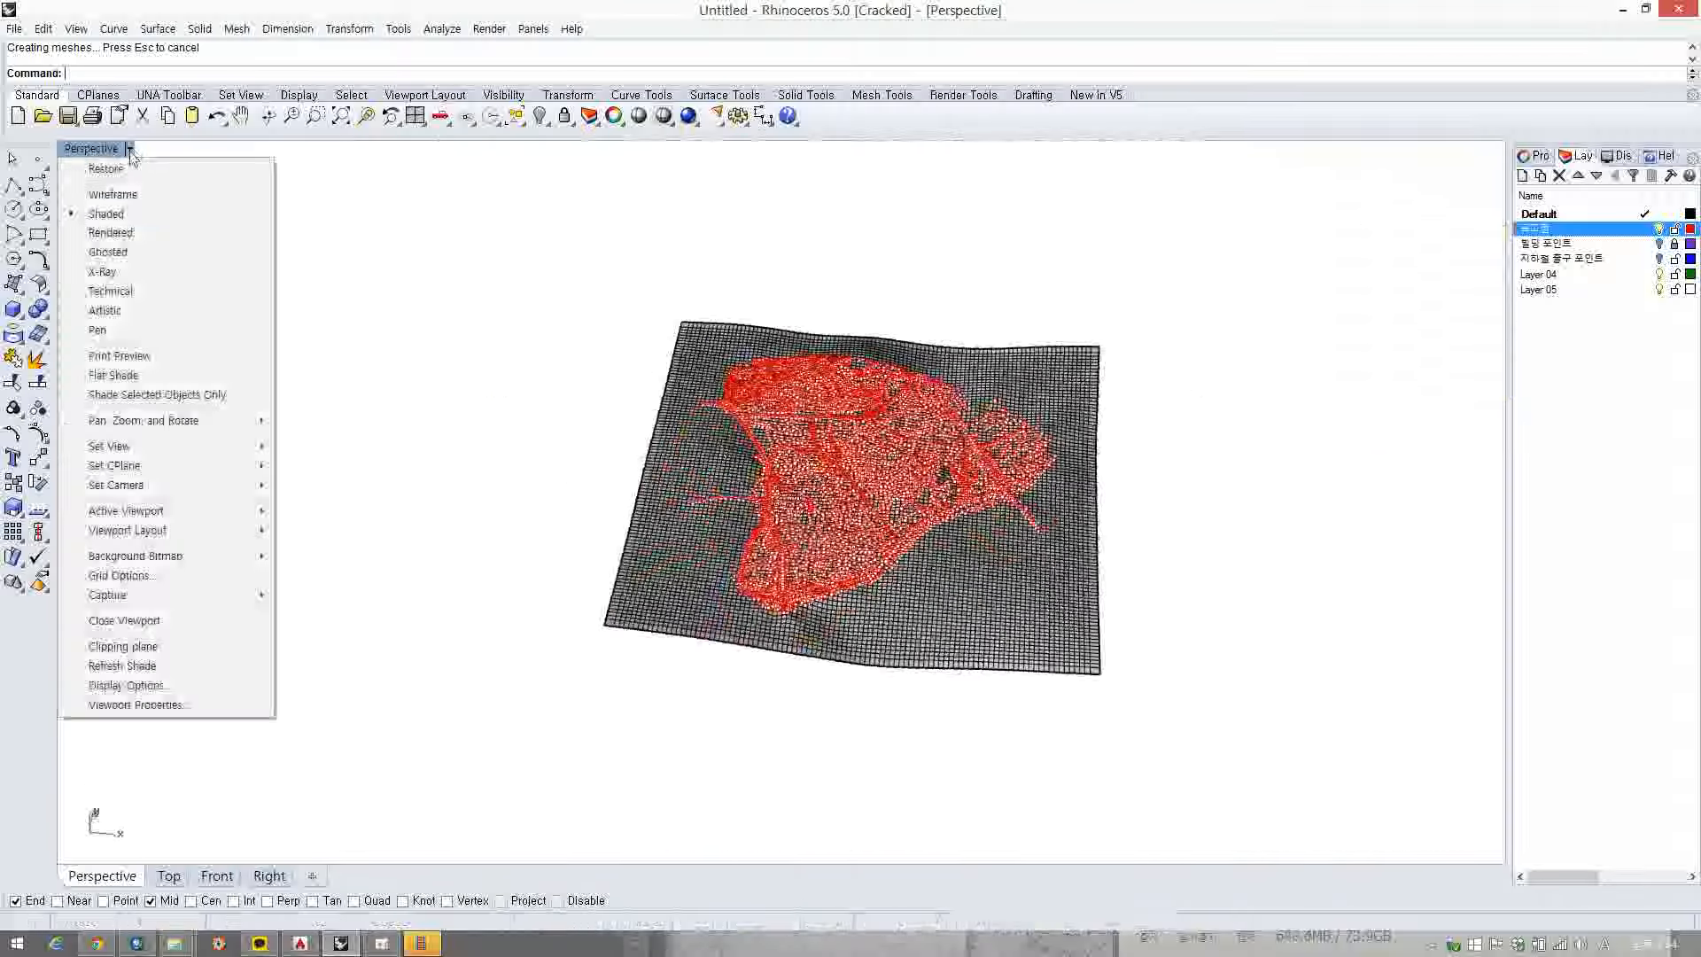
{"action": "left_click", "coordinate": [105, 235]}
{"action": "right_click_drag", "start_coordinate": [348, 393], "coordinate": [1214, 432]}
{"action": "right_click", "coordinate": [1219, 431]}
{"action": "key", "text": "Escape"}
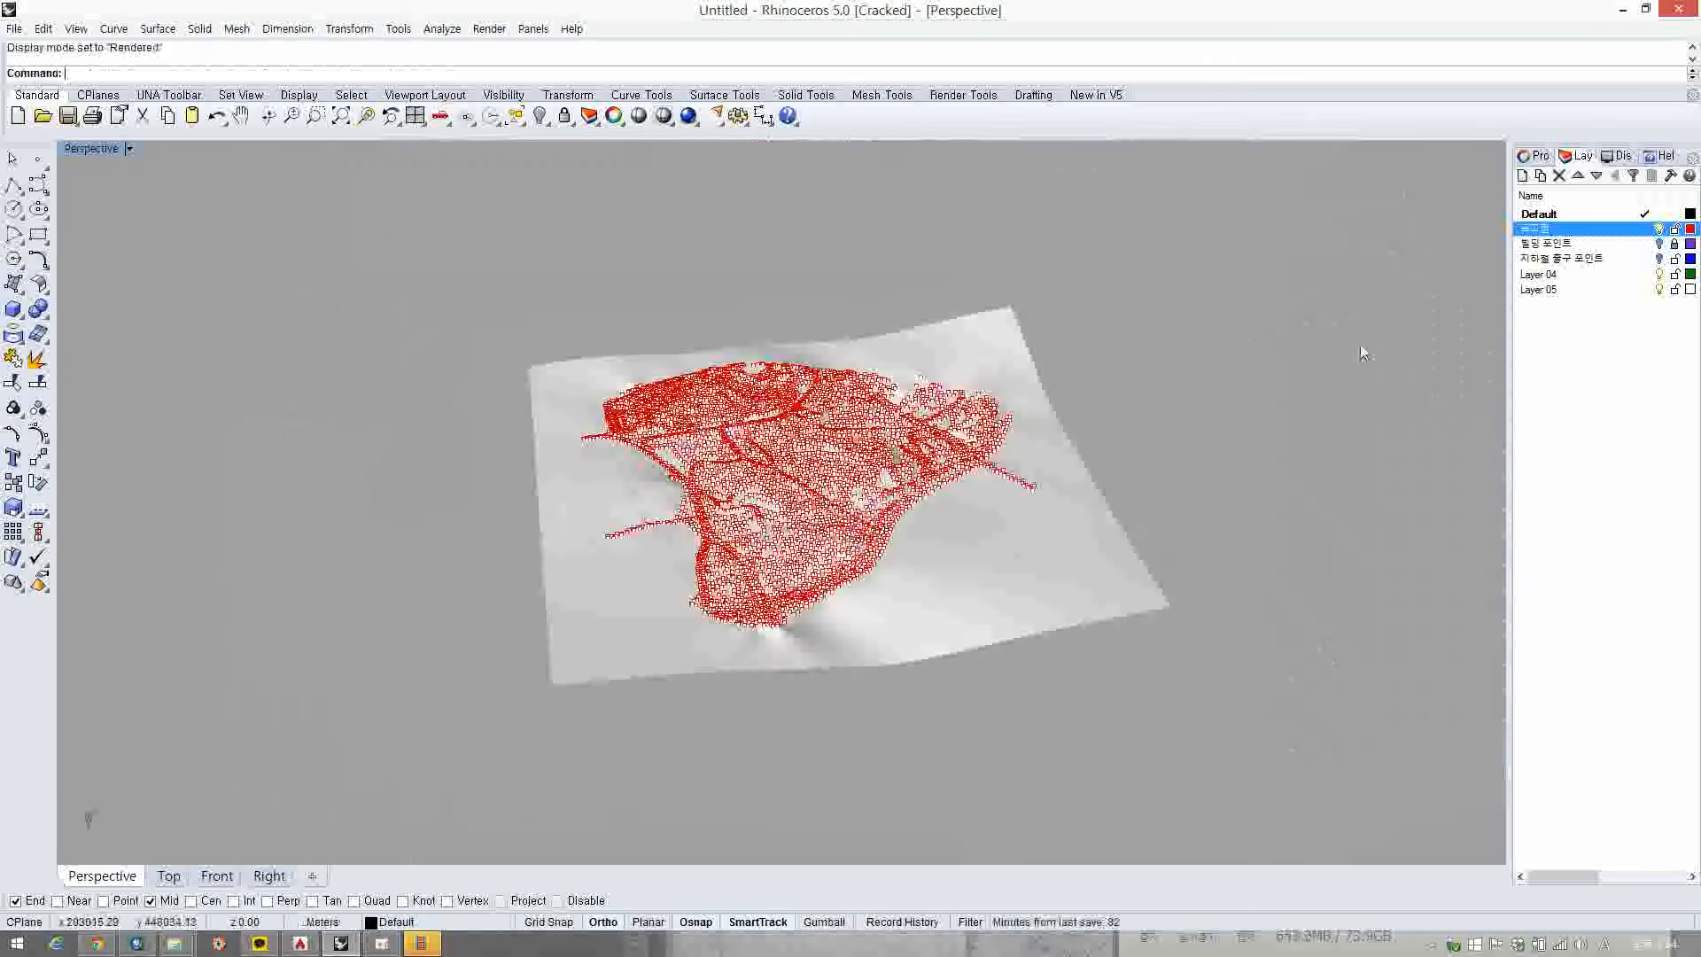
- Lock and hide the 표고점 layer, then inspect the bare rendered terrain surface up close
{"action": "left_click", "coordinate": [1612, 385]}
{"action": "left_click", "coordinate": [1673, 230]}
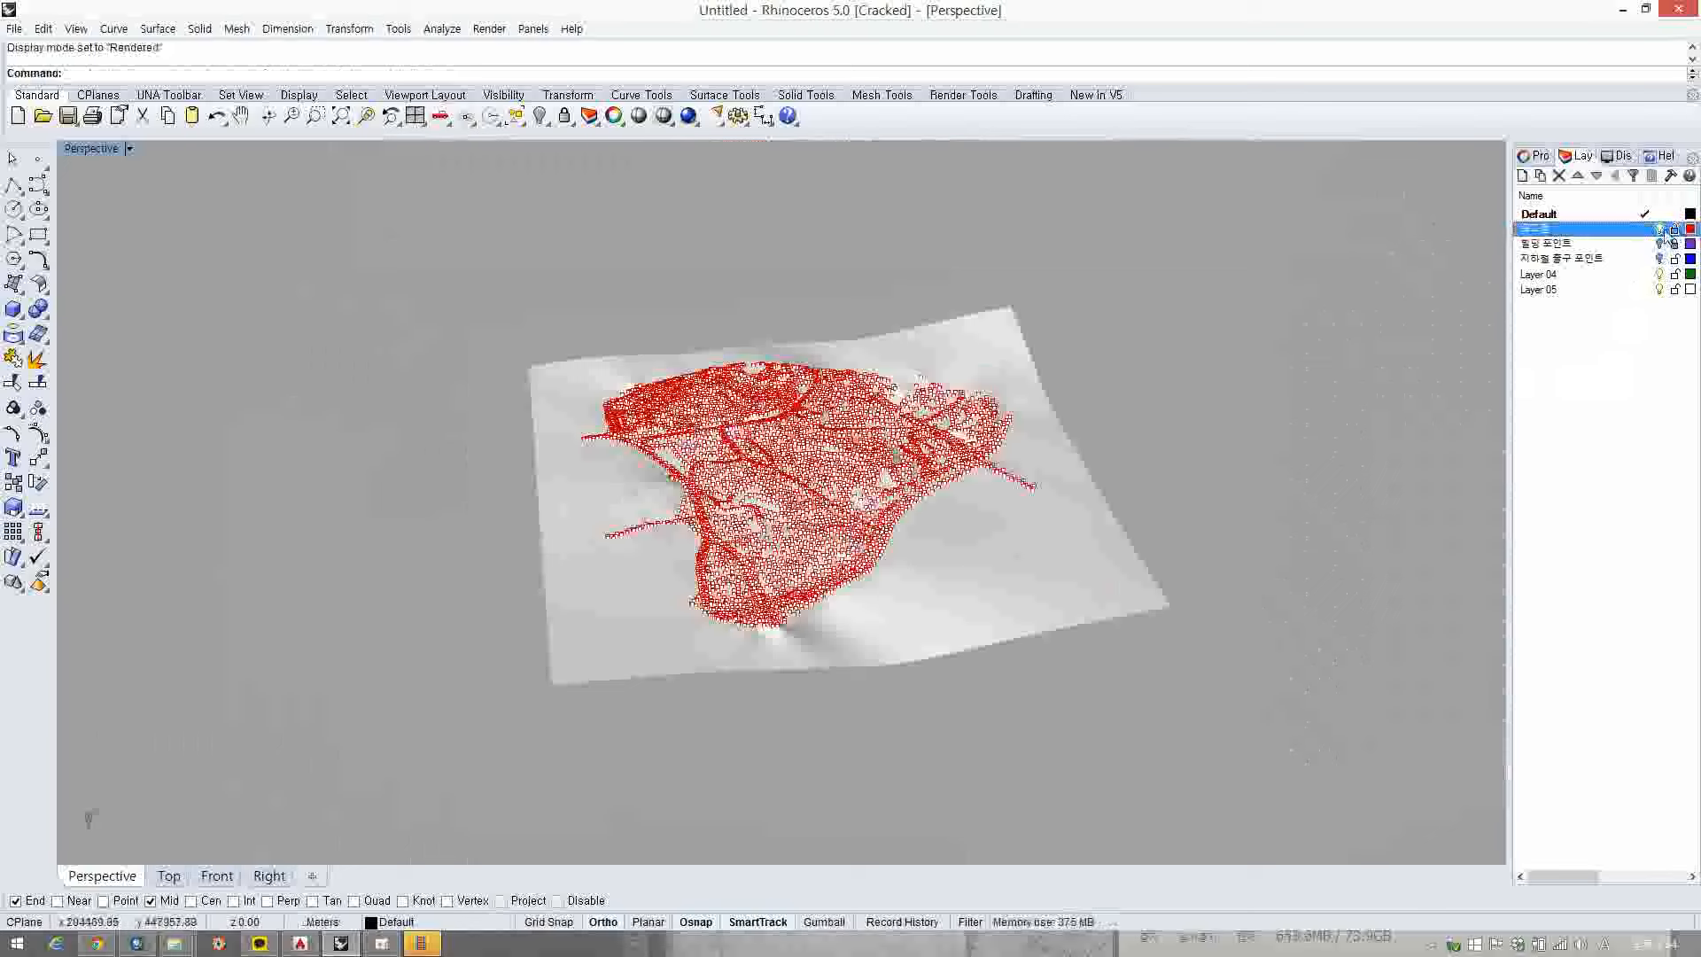
{"action": "left_click", "coordinate": [1660, 229]}
{"action": "right_click_drag", "start_coordinate": [1008, 390], "coordinate": [1251, 339]}
{"action": "scroll", "coordinate": [859, 505], "scroll_direction": "up", "scroll_amount": 5}
{"action": "left_click", "coordinate": [1592, 378]}
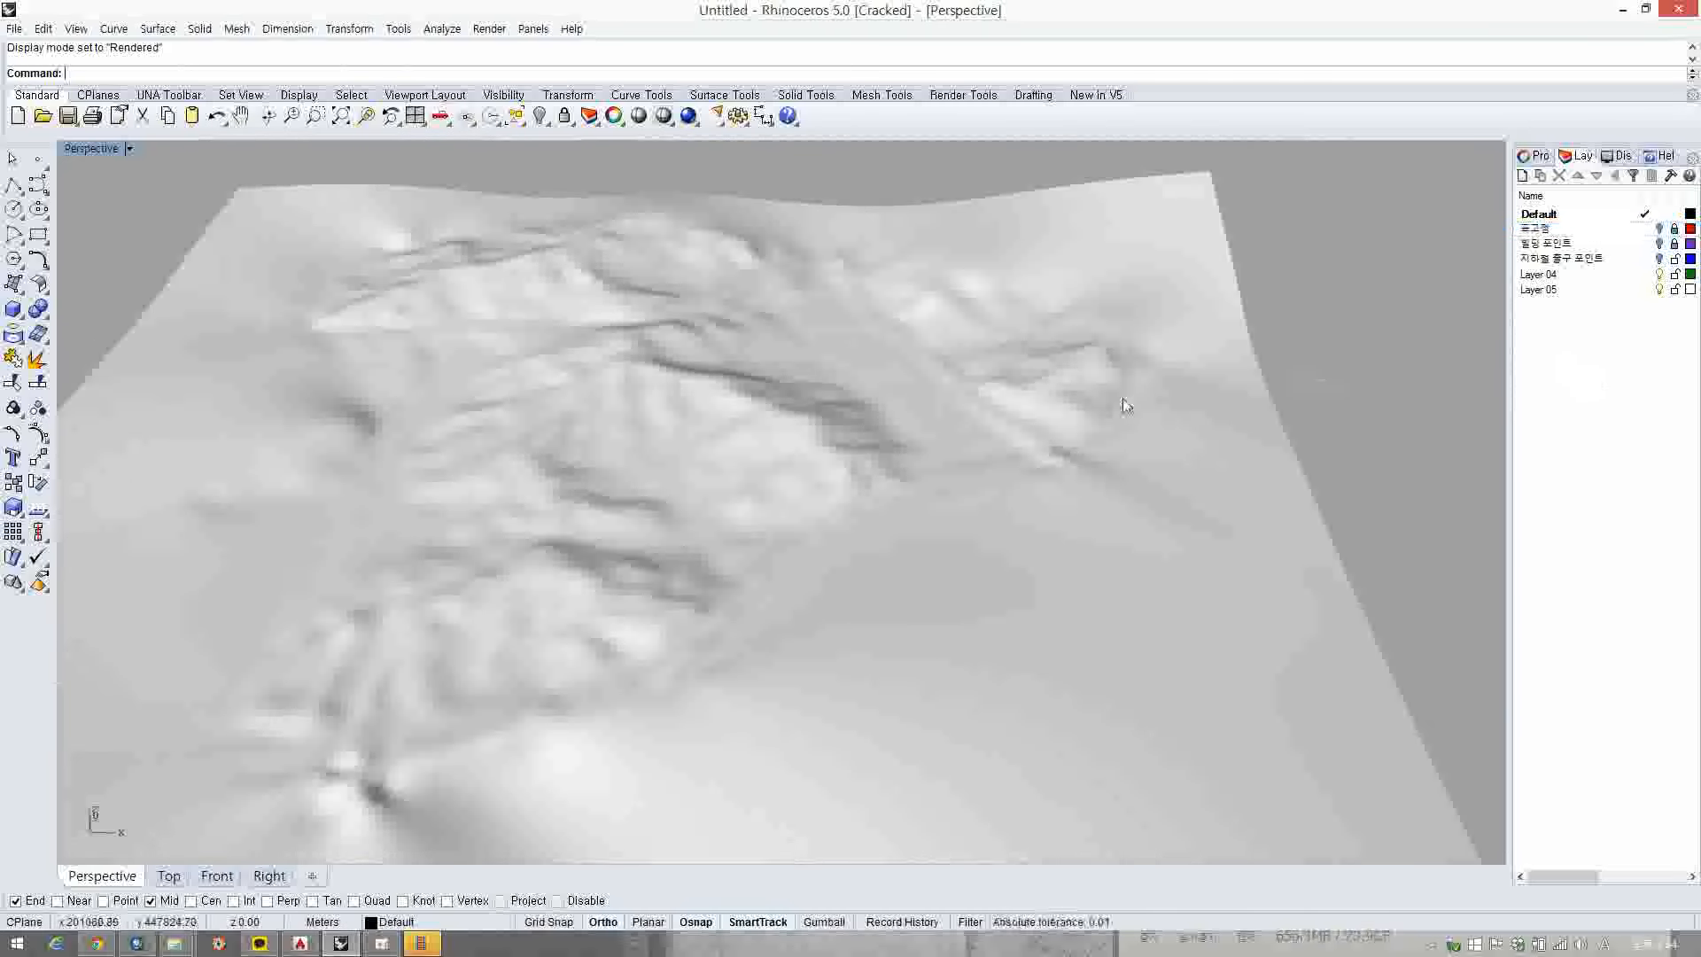
- Import 용산구 도로.DWG from the ArcGIS folder, with model units in Meters and layout units in Millimeters
{"action": "type", "text": "Impo"}
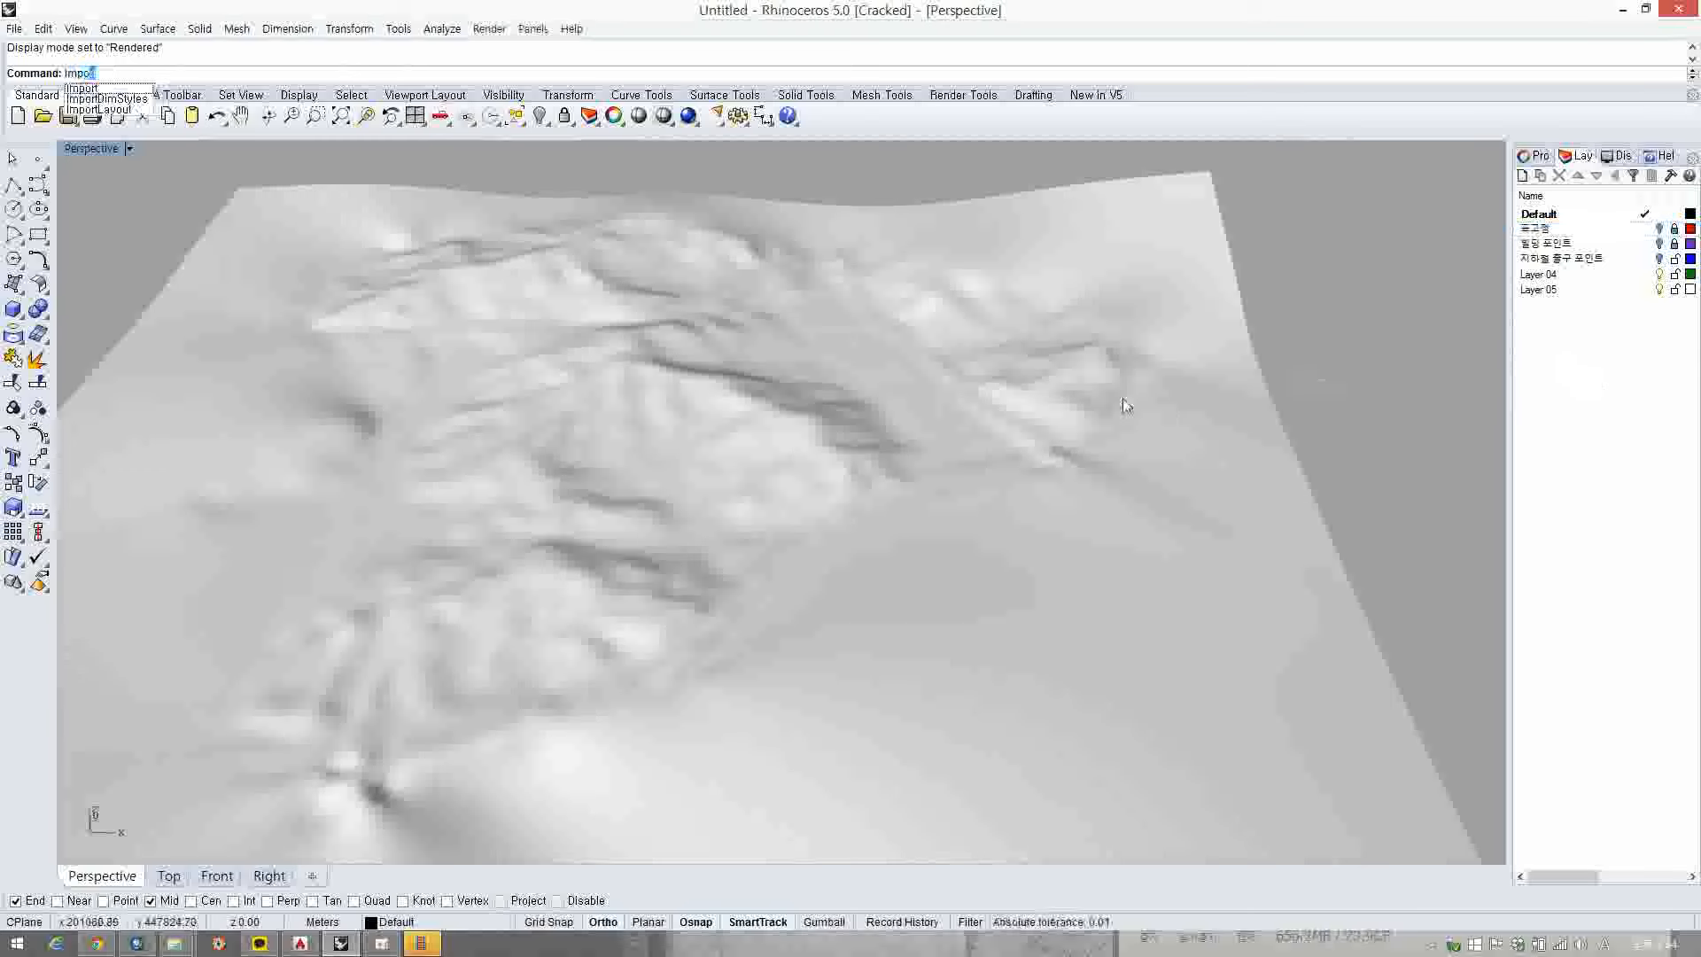
{"action": "key", "text": "Return"}
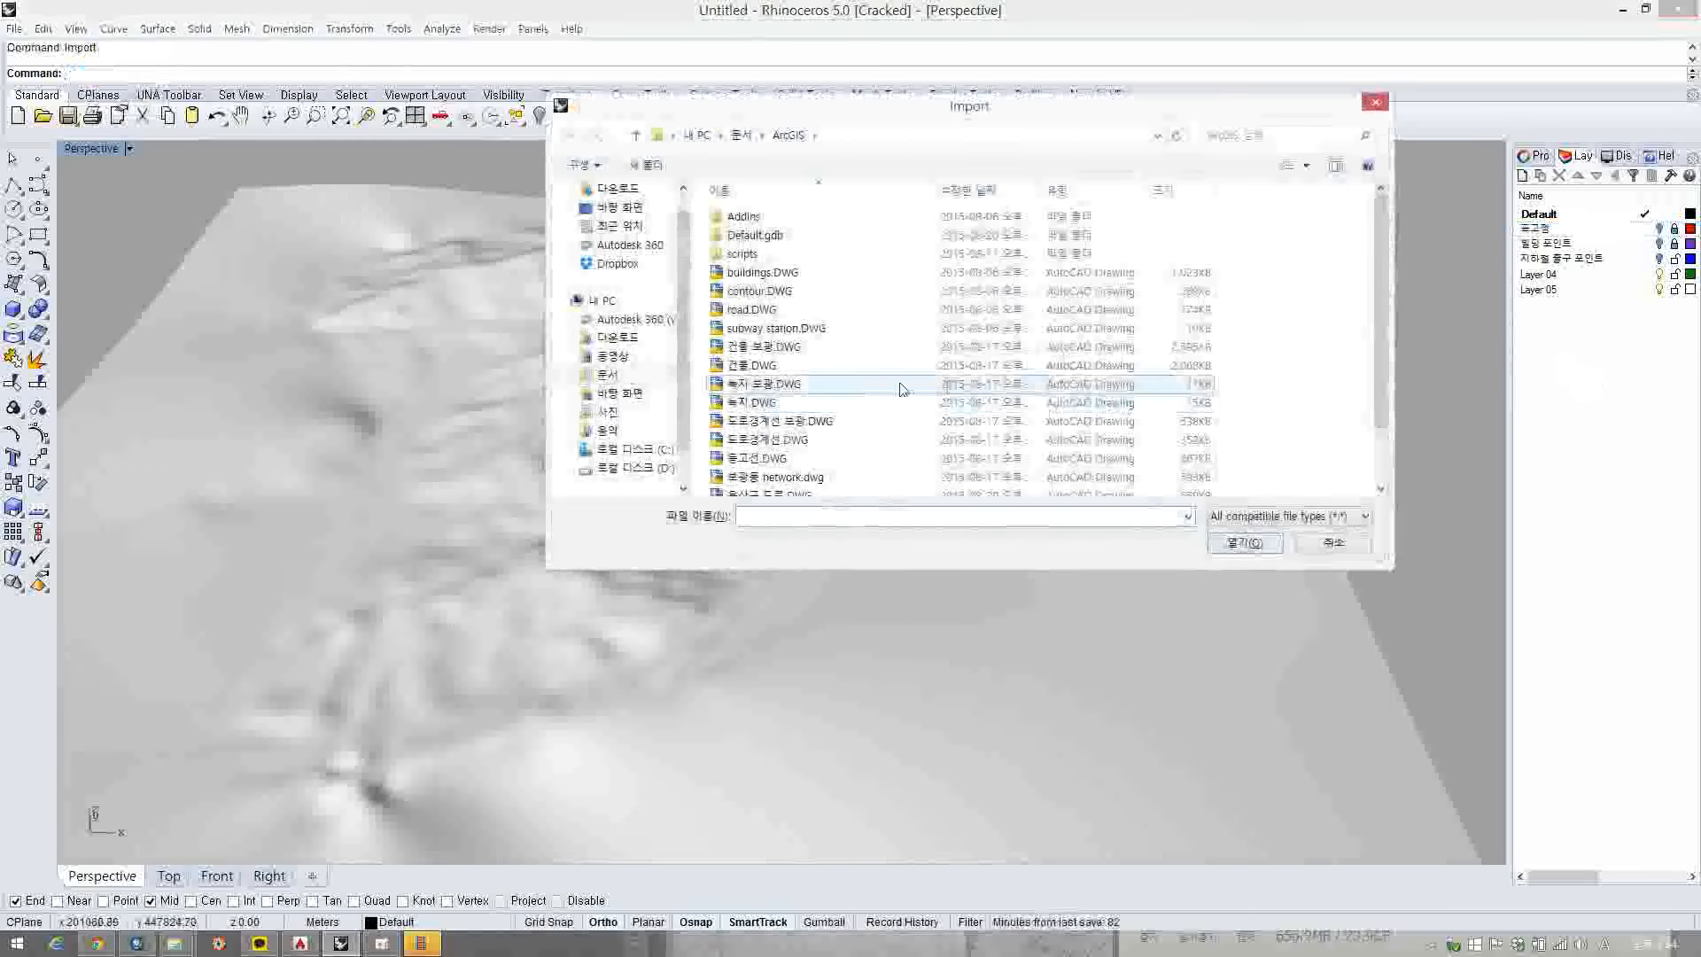
{"action": "left_click", "coordinate": [809, 404]}
{"action": "scroll", "coordinate": [804, 322], "scroll_direction": "down", "scroll_amount": 1}
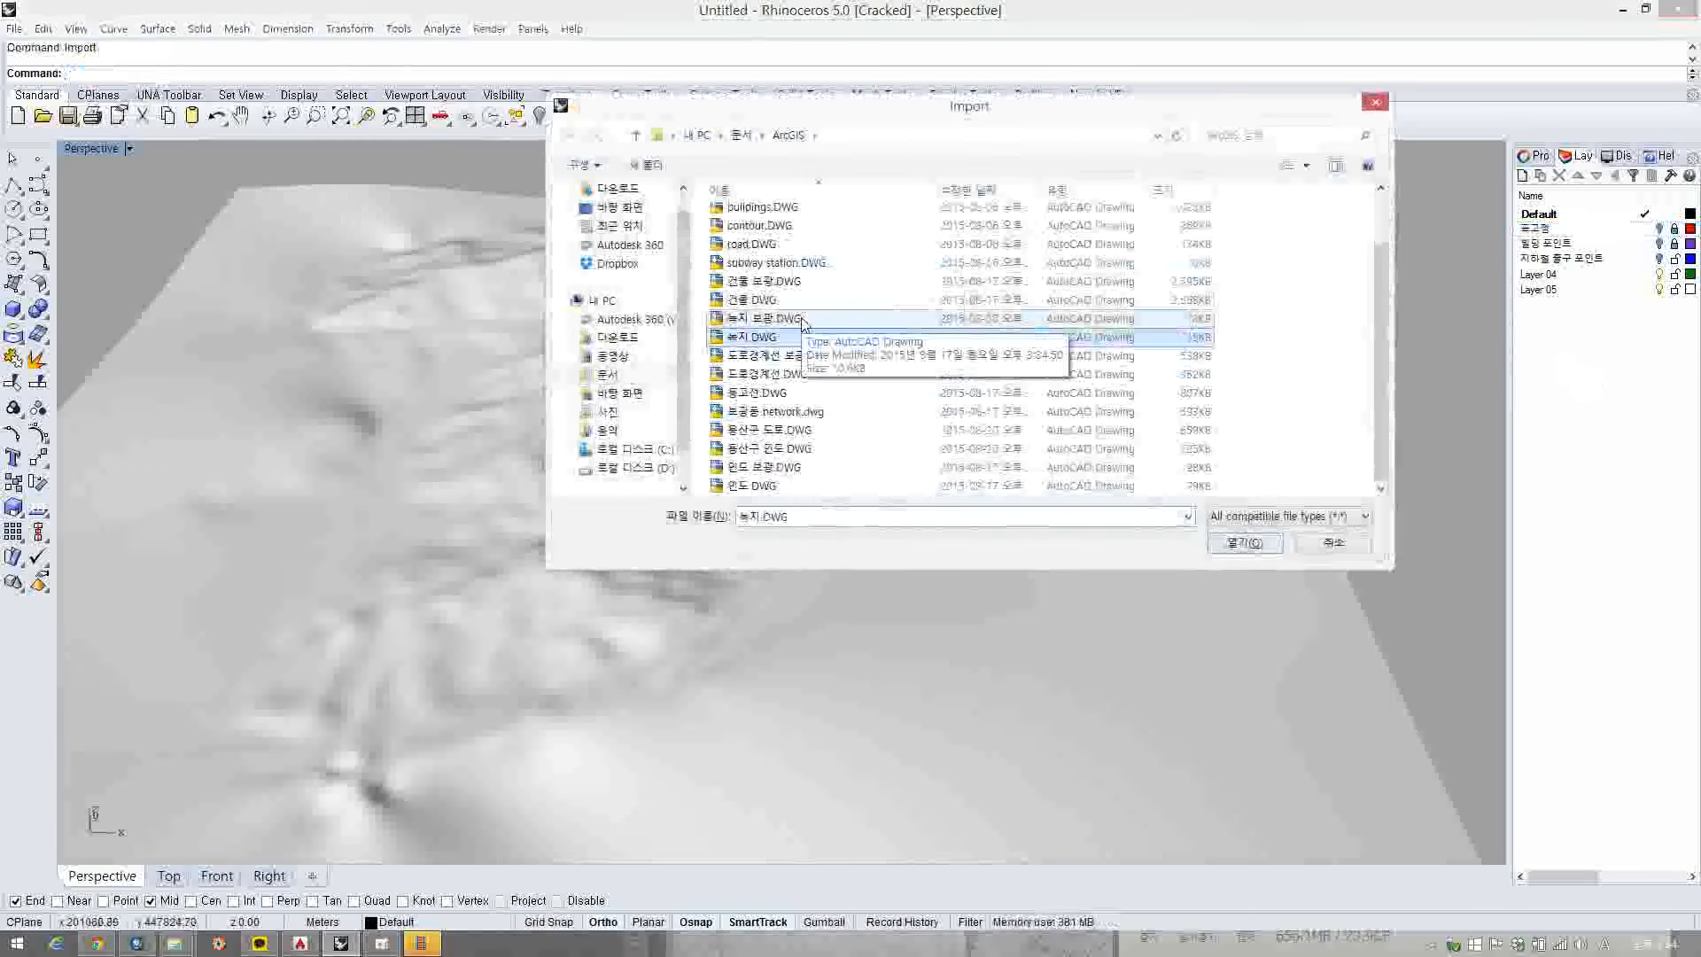
{"action": "left_click", "coordinate": [778, 433]}
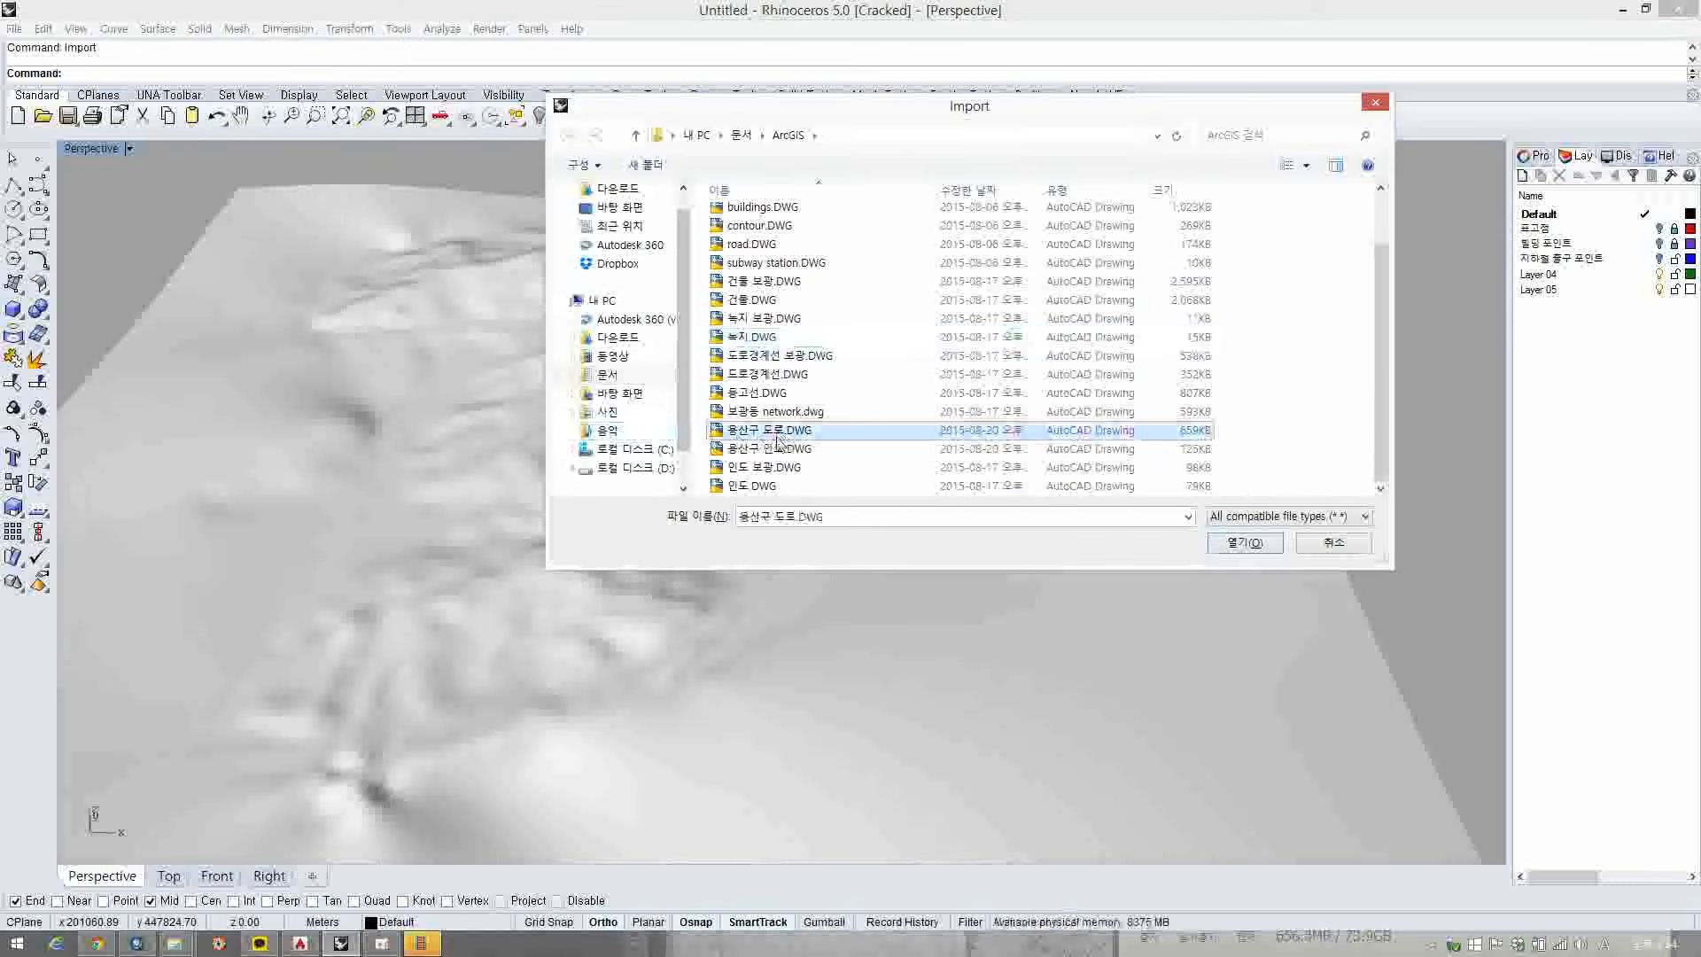
{"action": "left_click", "coordinate": [1244, 545]}
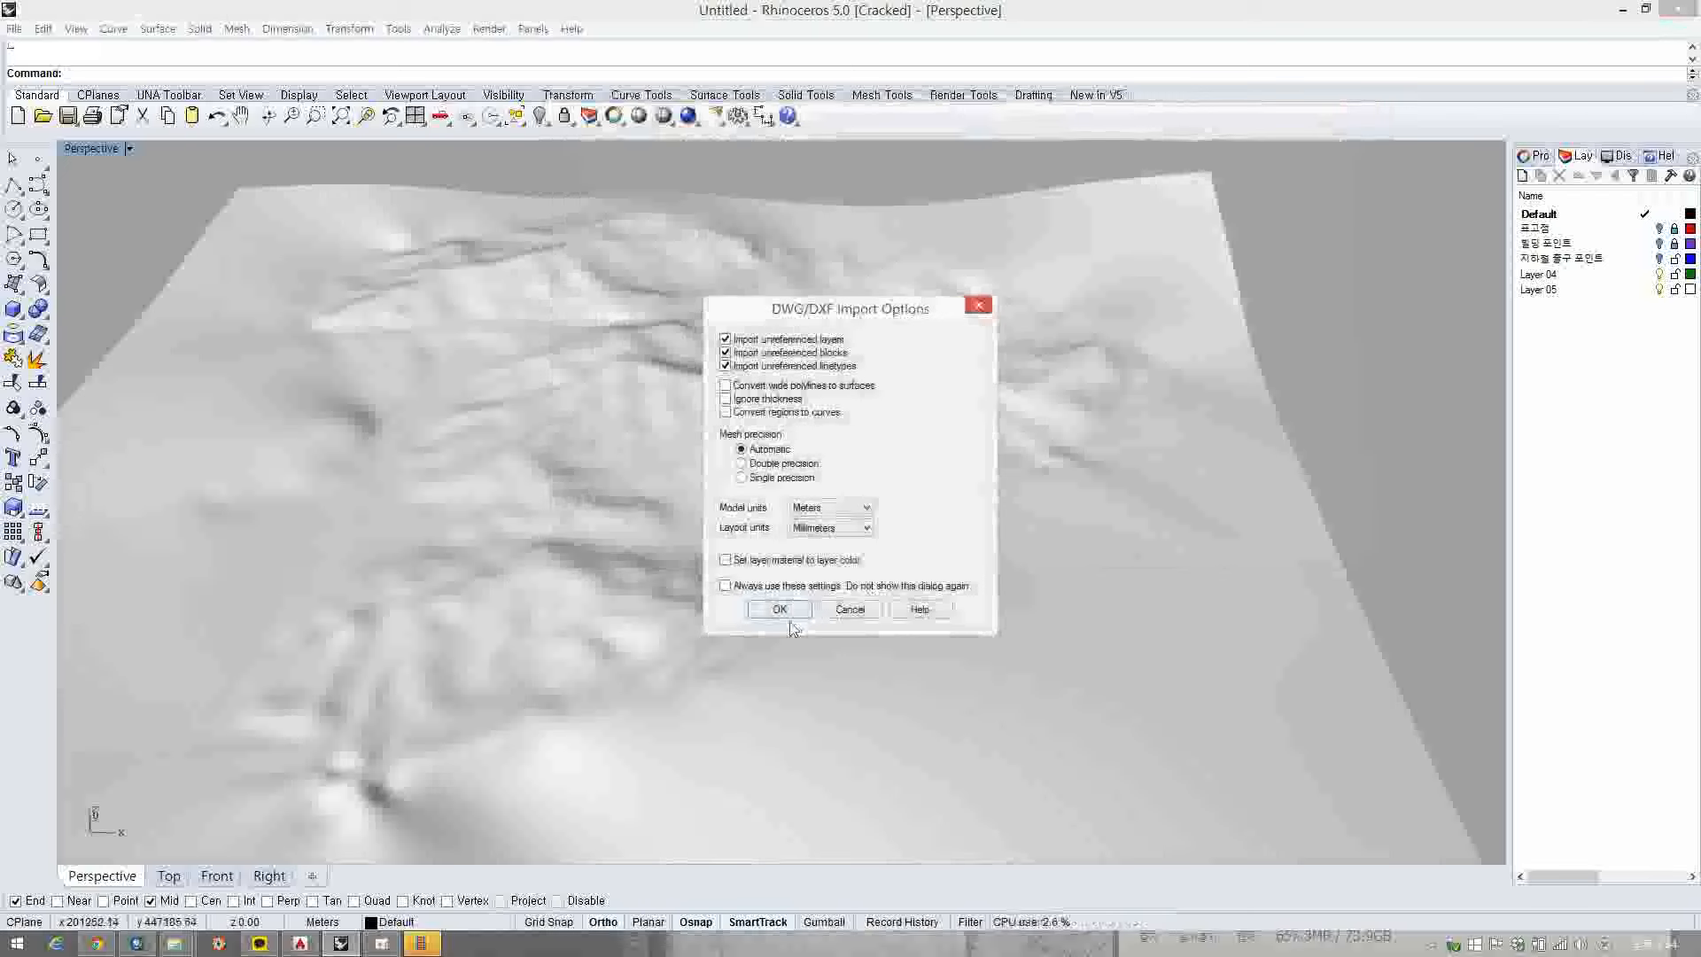
{"action": "left_click", "coordinate": [779, 609]}
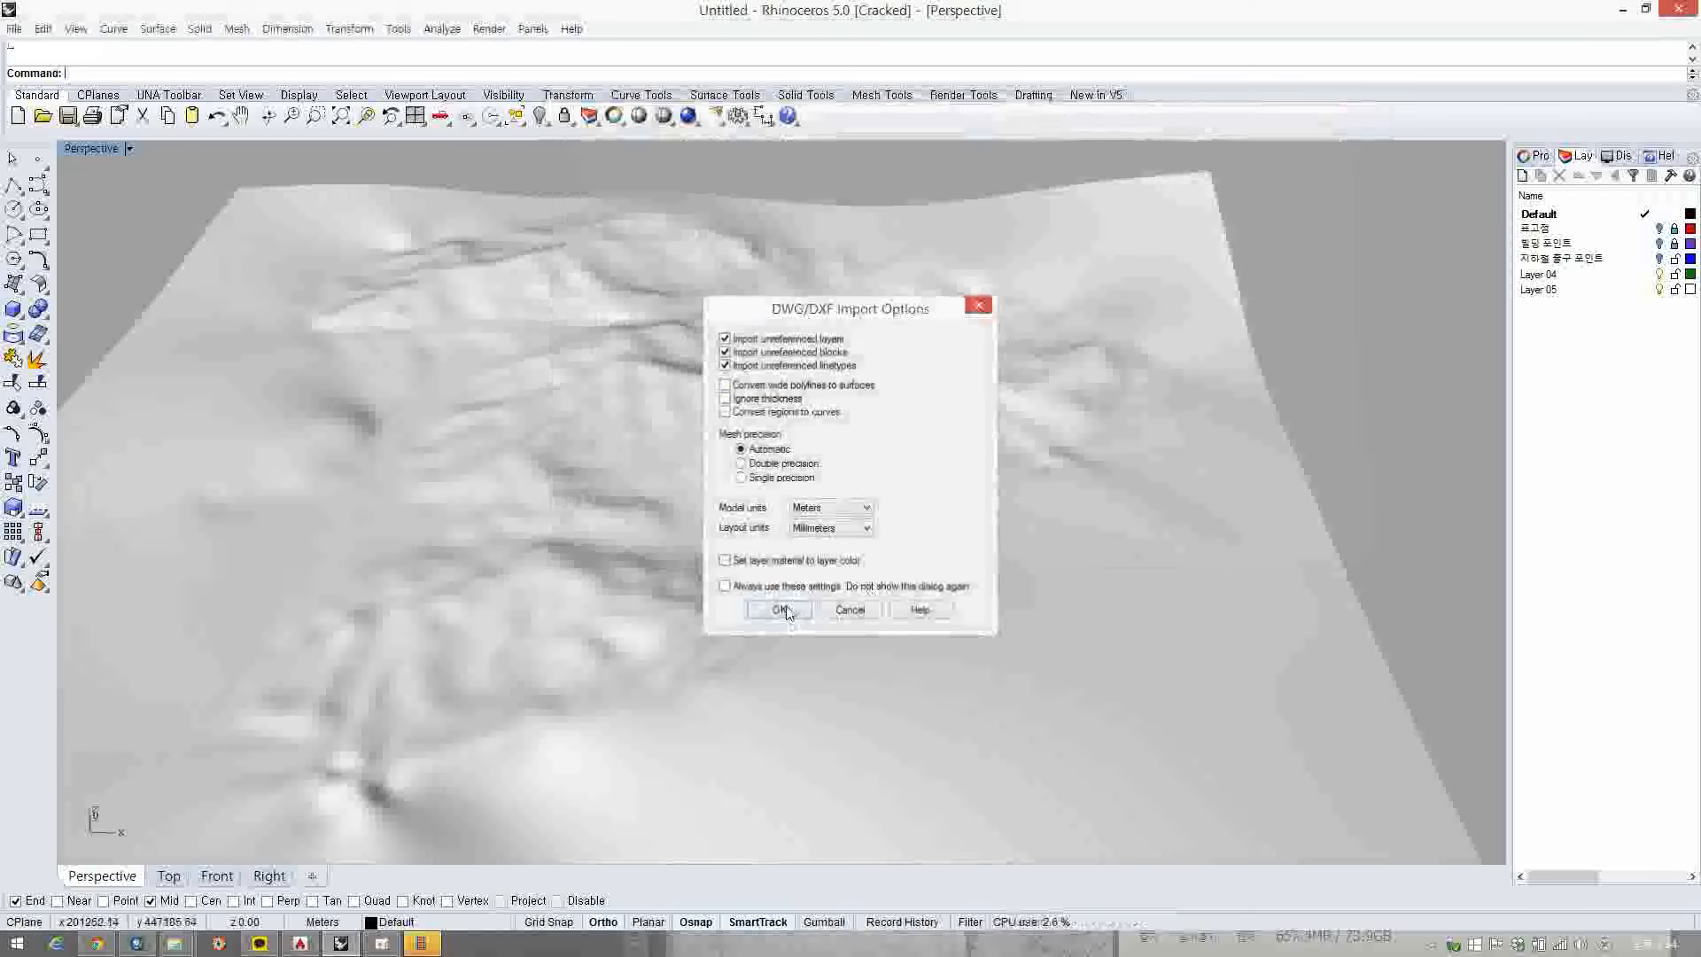
{"action": "right_click_drag", "start_coordinate": [771, 522], "coordinate": [838, 638]}
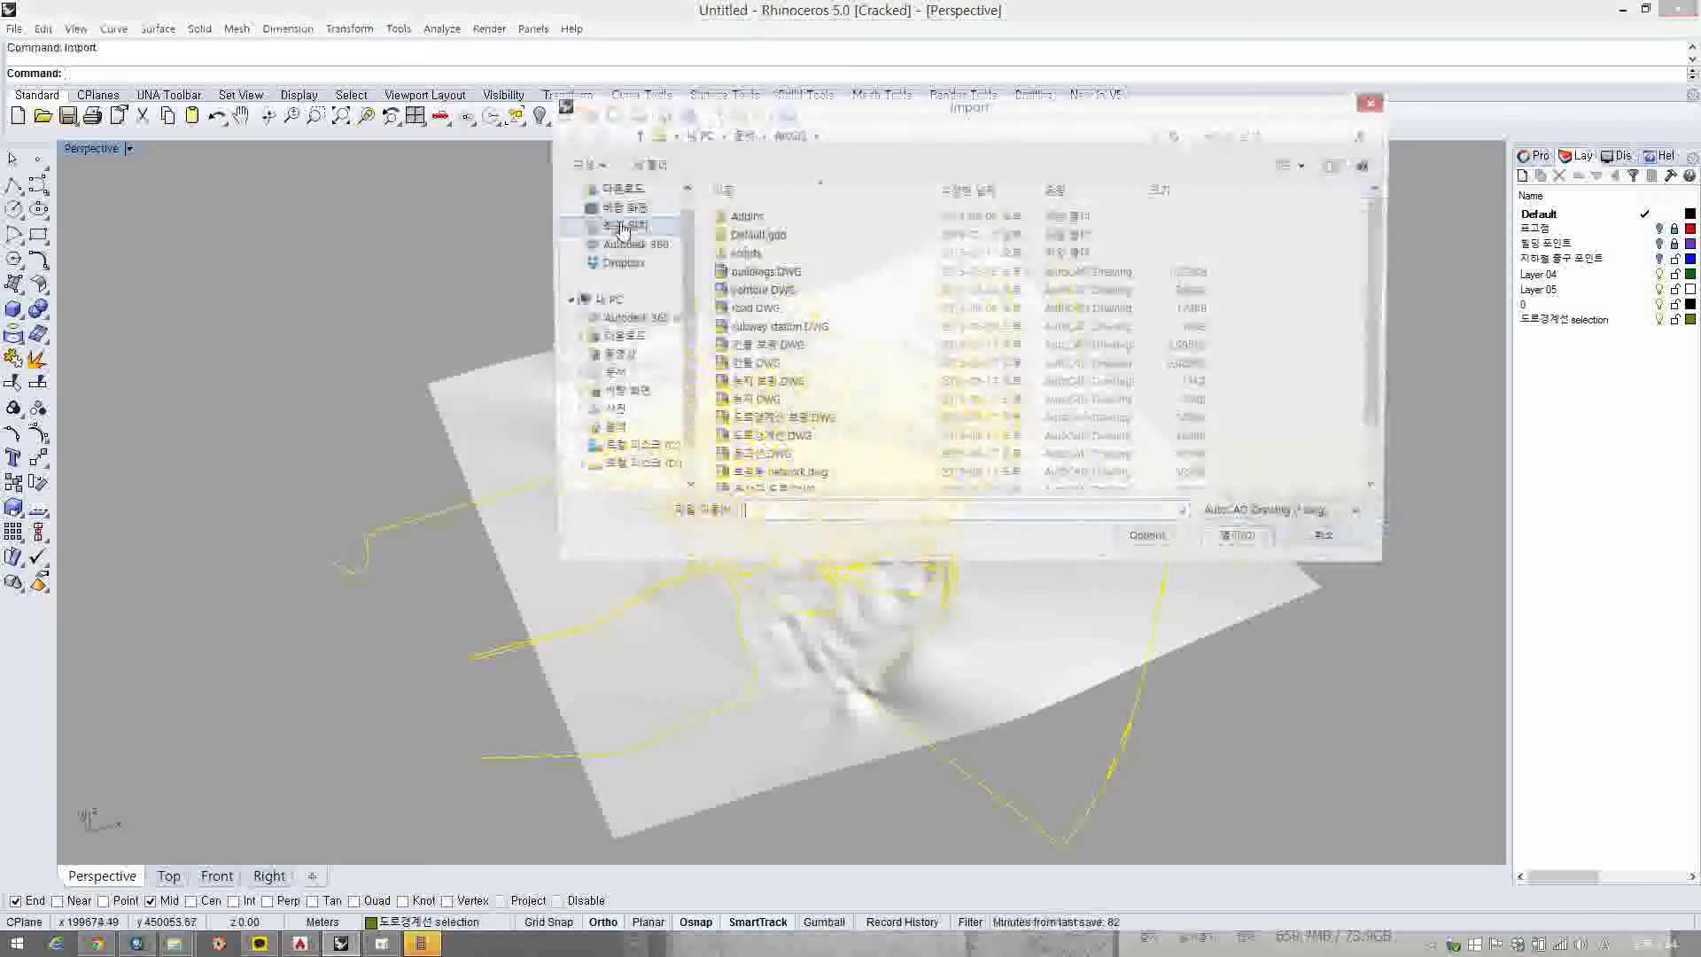
- Import 용산구 인도.DWG from the ArcGIS folder, with model units in Meters and layout units in Millimeters
{"action": "scroll", "coordinate": [767, 478], "scroll_direction": "down", "scroll_amount": 1}
{"action": "left_click", "coordinate": [768, 448]}
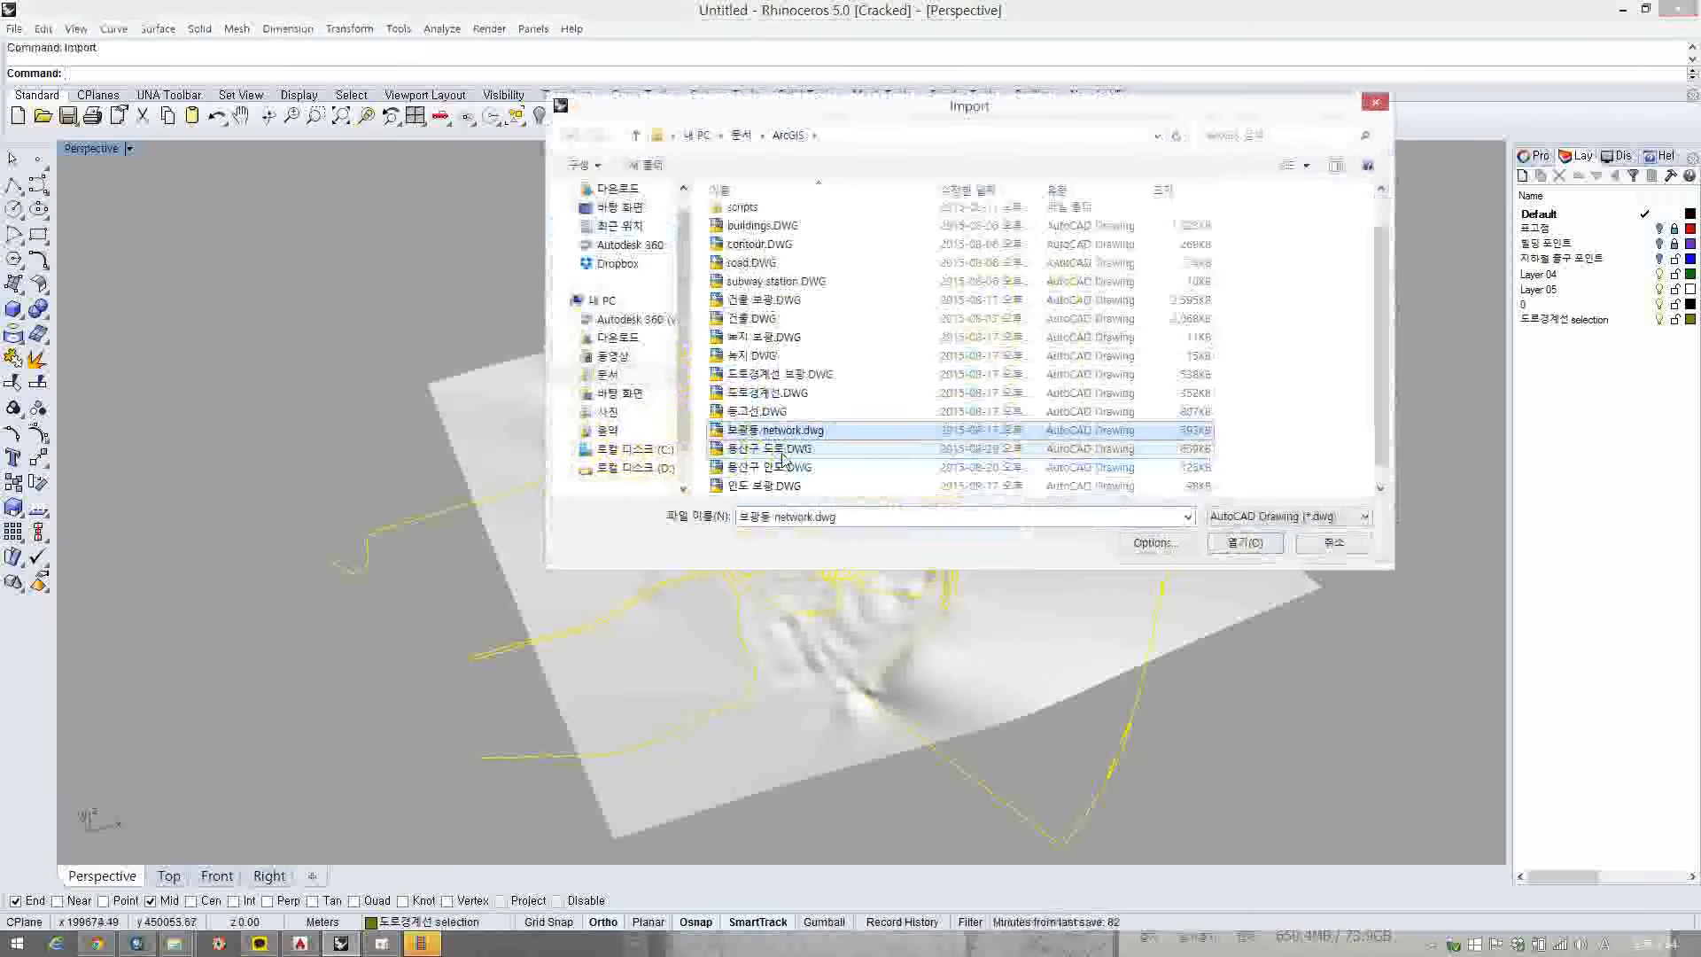
{"action": "left_click", "coordinate": [1244, 542]}
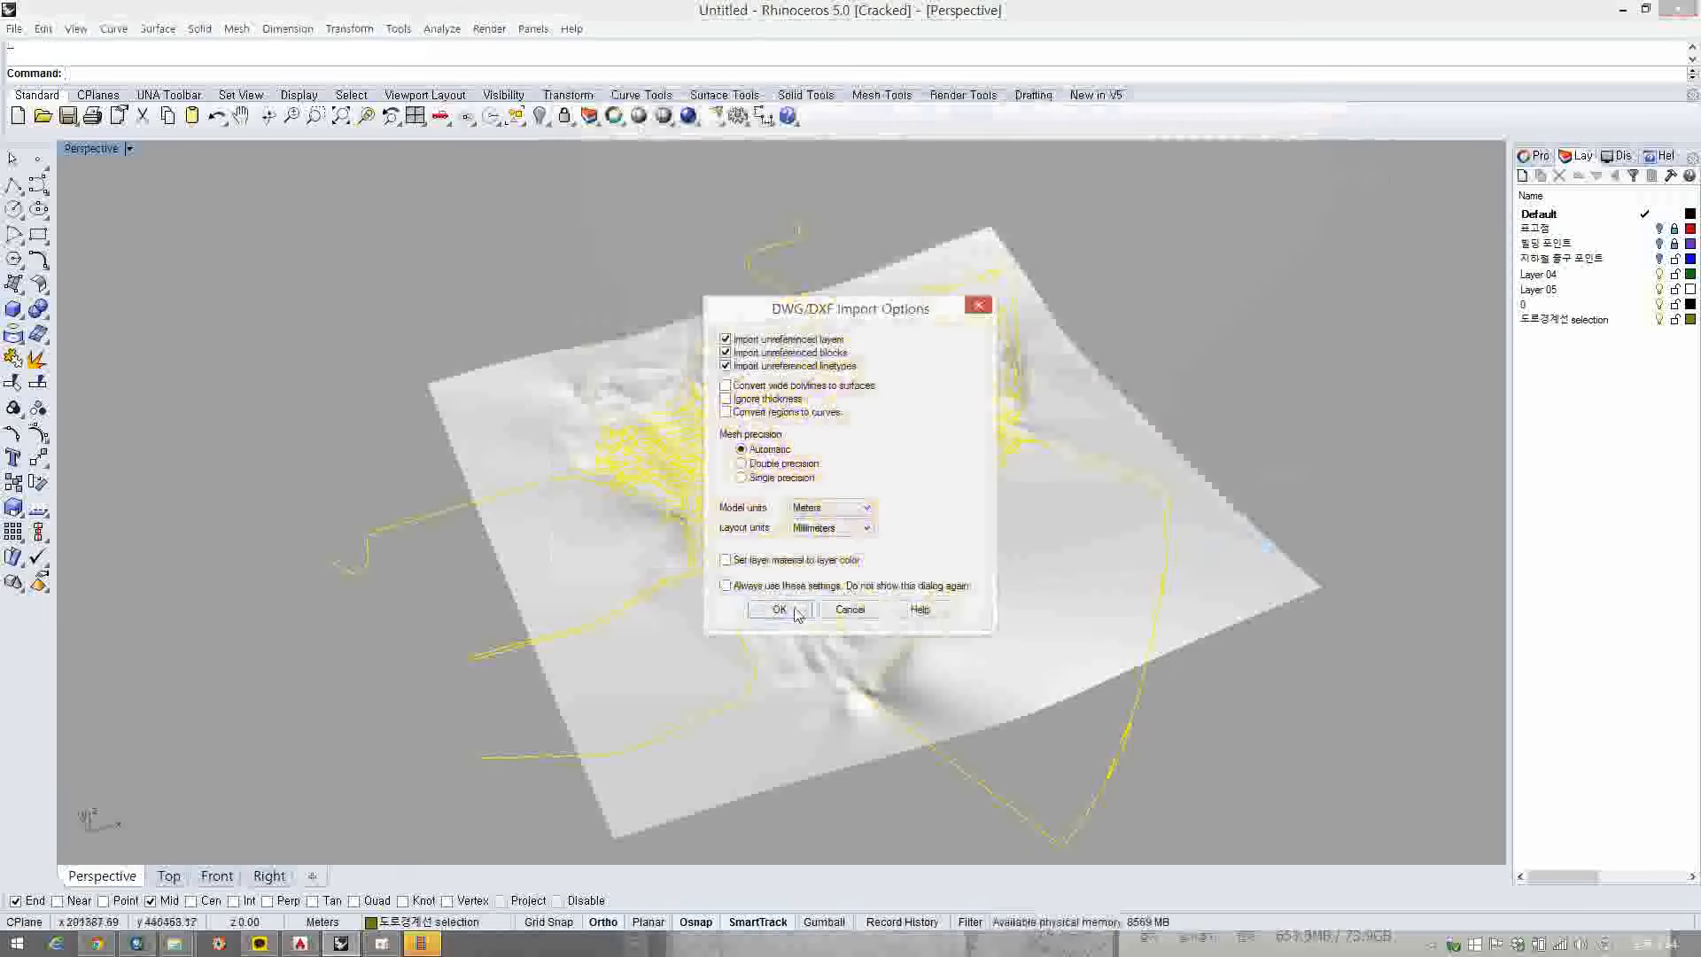
{"action": "left_click", "coordinate": [780, 610]}
- Examine the imported road and sidewalk curves against the terrain surface from close up, far away and several angles
{"action": "scroll", "coordinate": [841, 443], "scroll_direction": "up", "scroll_amount": 5}
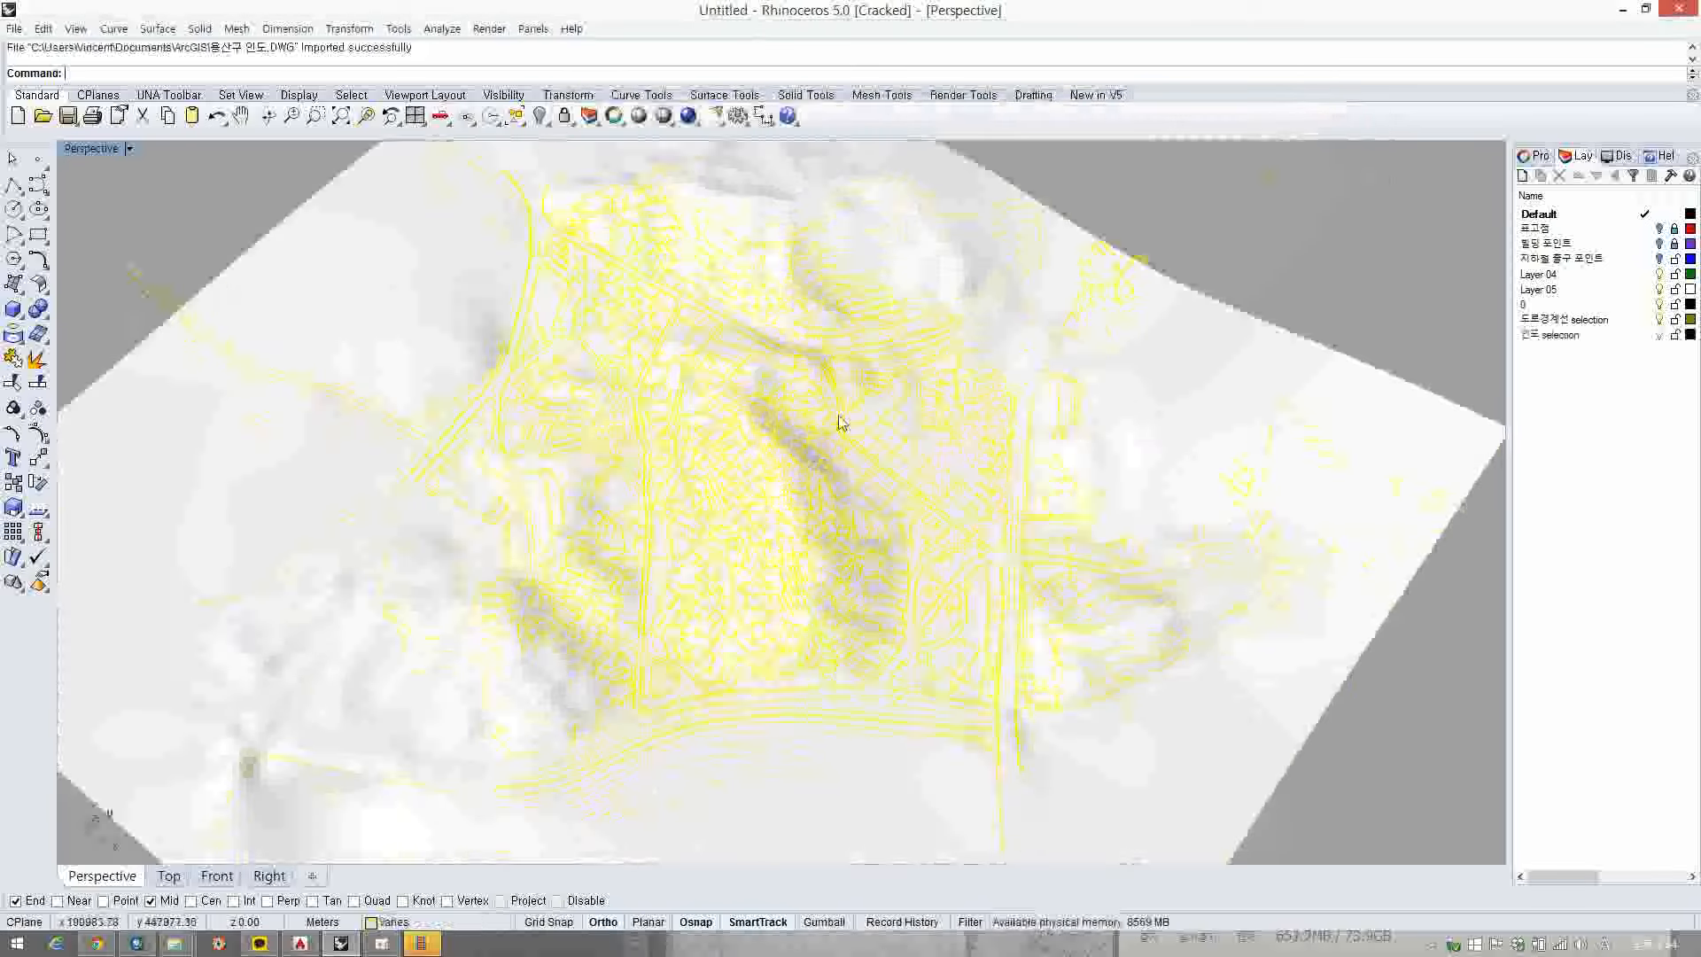
{"action": "right_click_drag", "start_coordinate": [842, 422], "coordinate": [816, 342]}
{"action": "right_click_drag", "start_coordinate": [933, 331], "coordinate": [842, 463]}
{"action": "scroll", "coordinate": [810, 456], "scroll_direction": "up", "scroll_amount": 8}
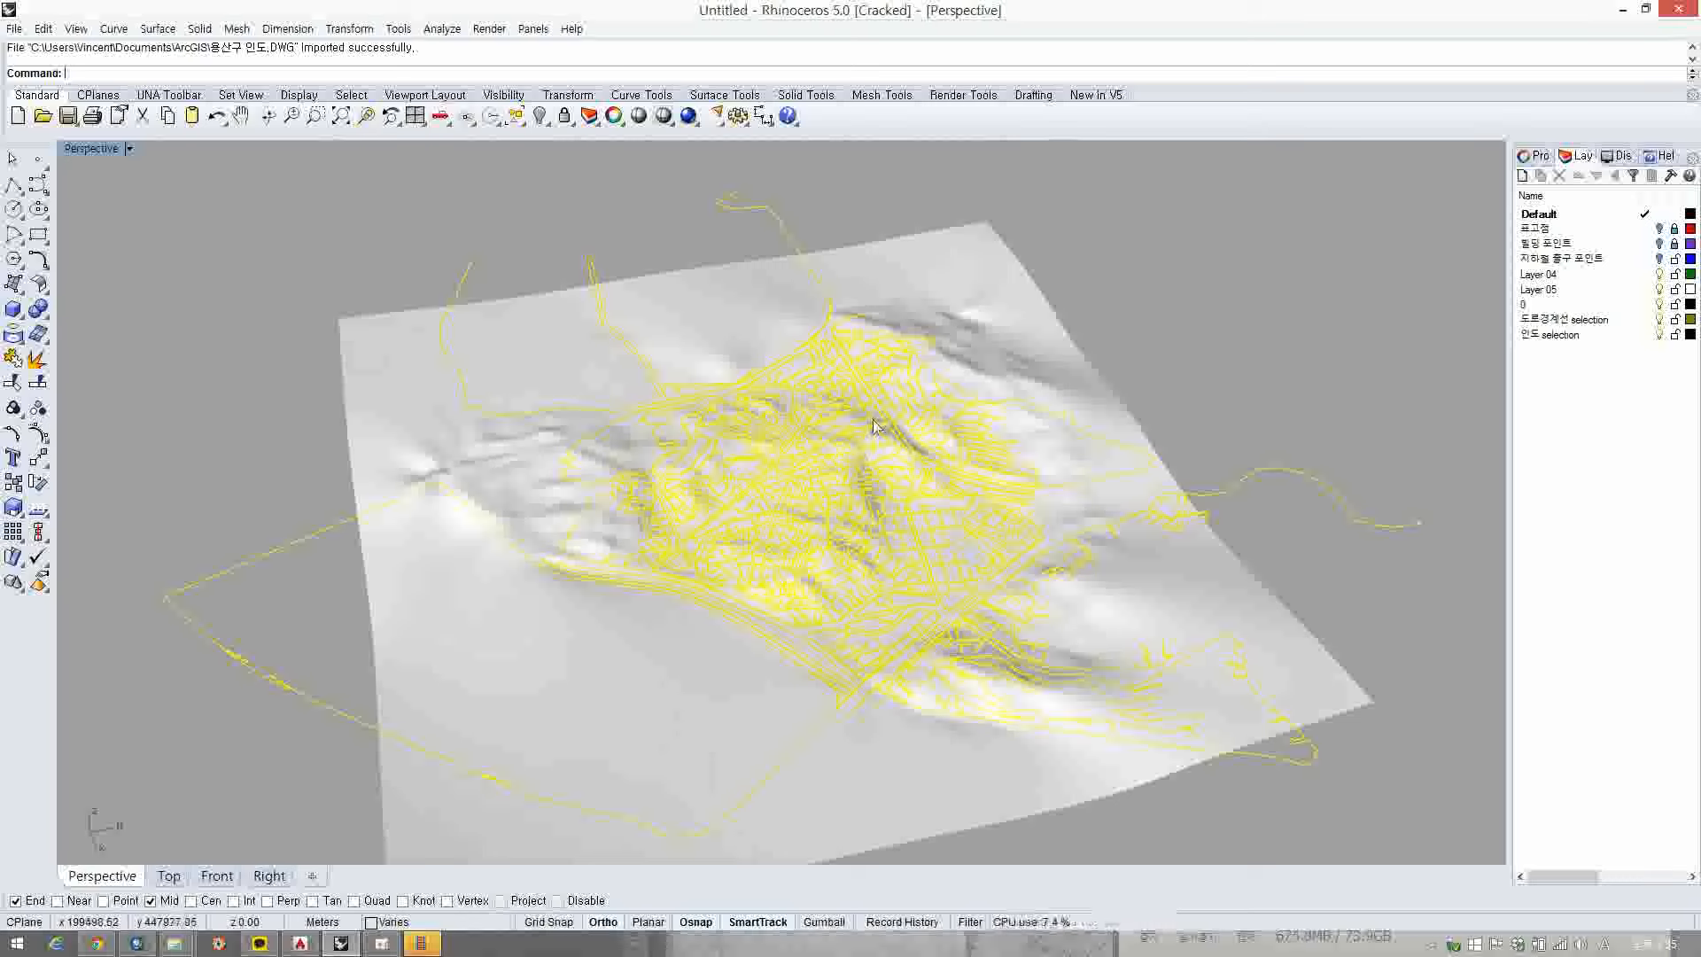
{"action": "right_click_drag", "start_coordinate": [873, 426], "coordinate": [841, 413]}
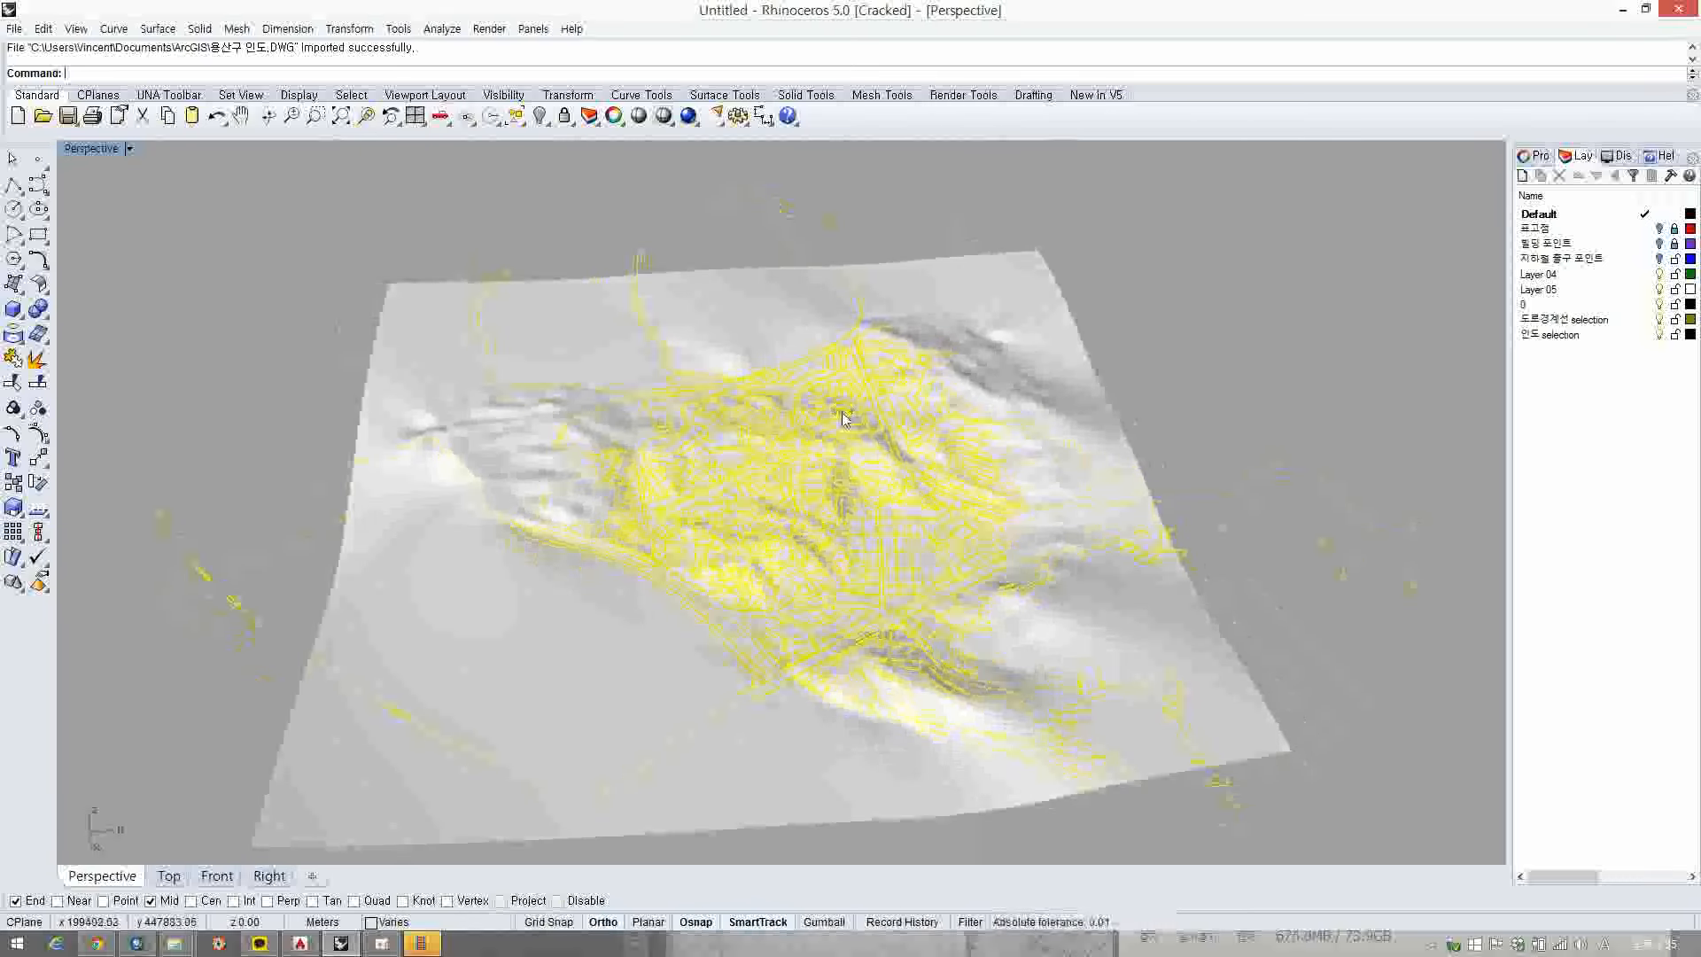
{"action": "scroll", "coordinate": [789, 505], "scroll_direction": "up", "scroll_amount": 8}
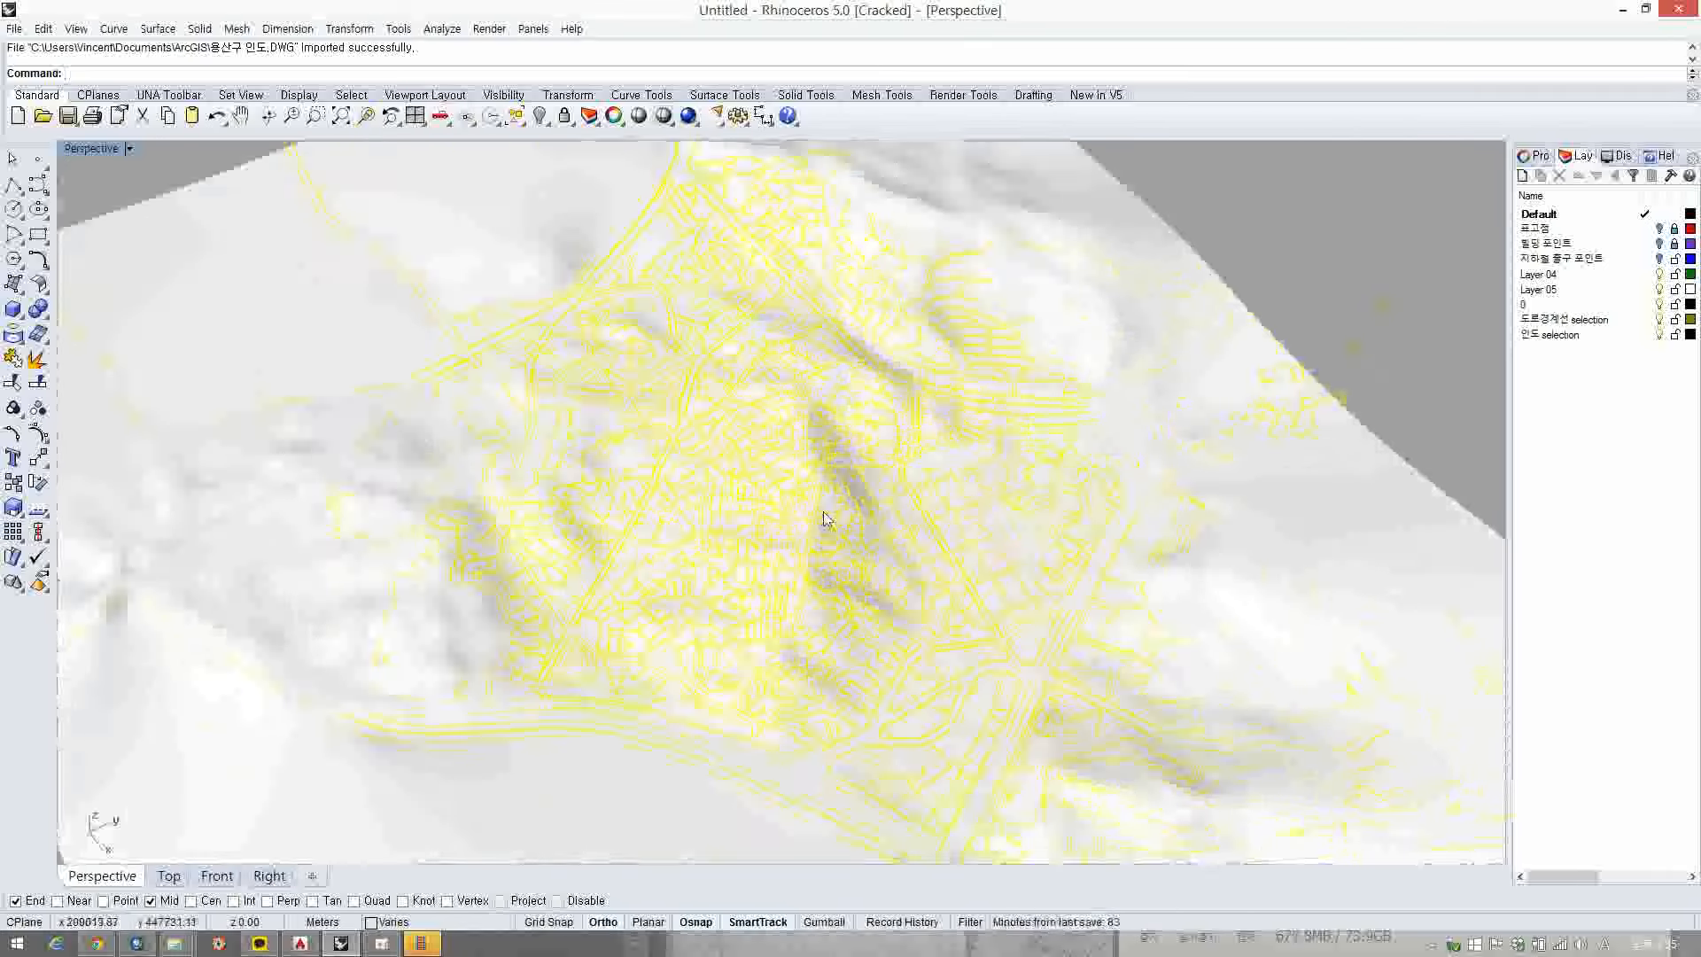
{"action": "scroll", "coordinate": [824, 519], "scroll_direction": "down", "scroll_amount": 5}
{"action": "right_click_drag", "start_coordinate": [824, 519], "coordinate": [1012, 394]}
{"action": "scroll", "coordinate": [960, 434], "scroll_direction": "down", "scroll_amount": 3}
{"action": "scroll", "coordinate": [1012, 393], "scroll_direction": "up", "scroll_amount": 5}
{"action": "right_click_drag", "start_coordinate": [904, 429], "coordinate": [864, 468]}
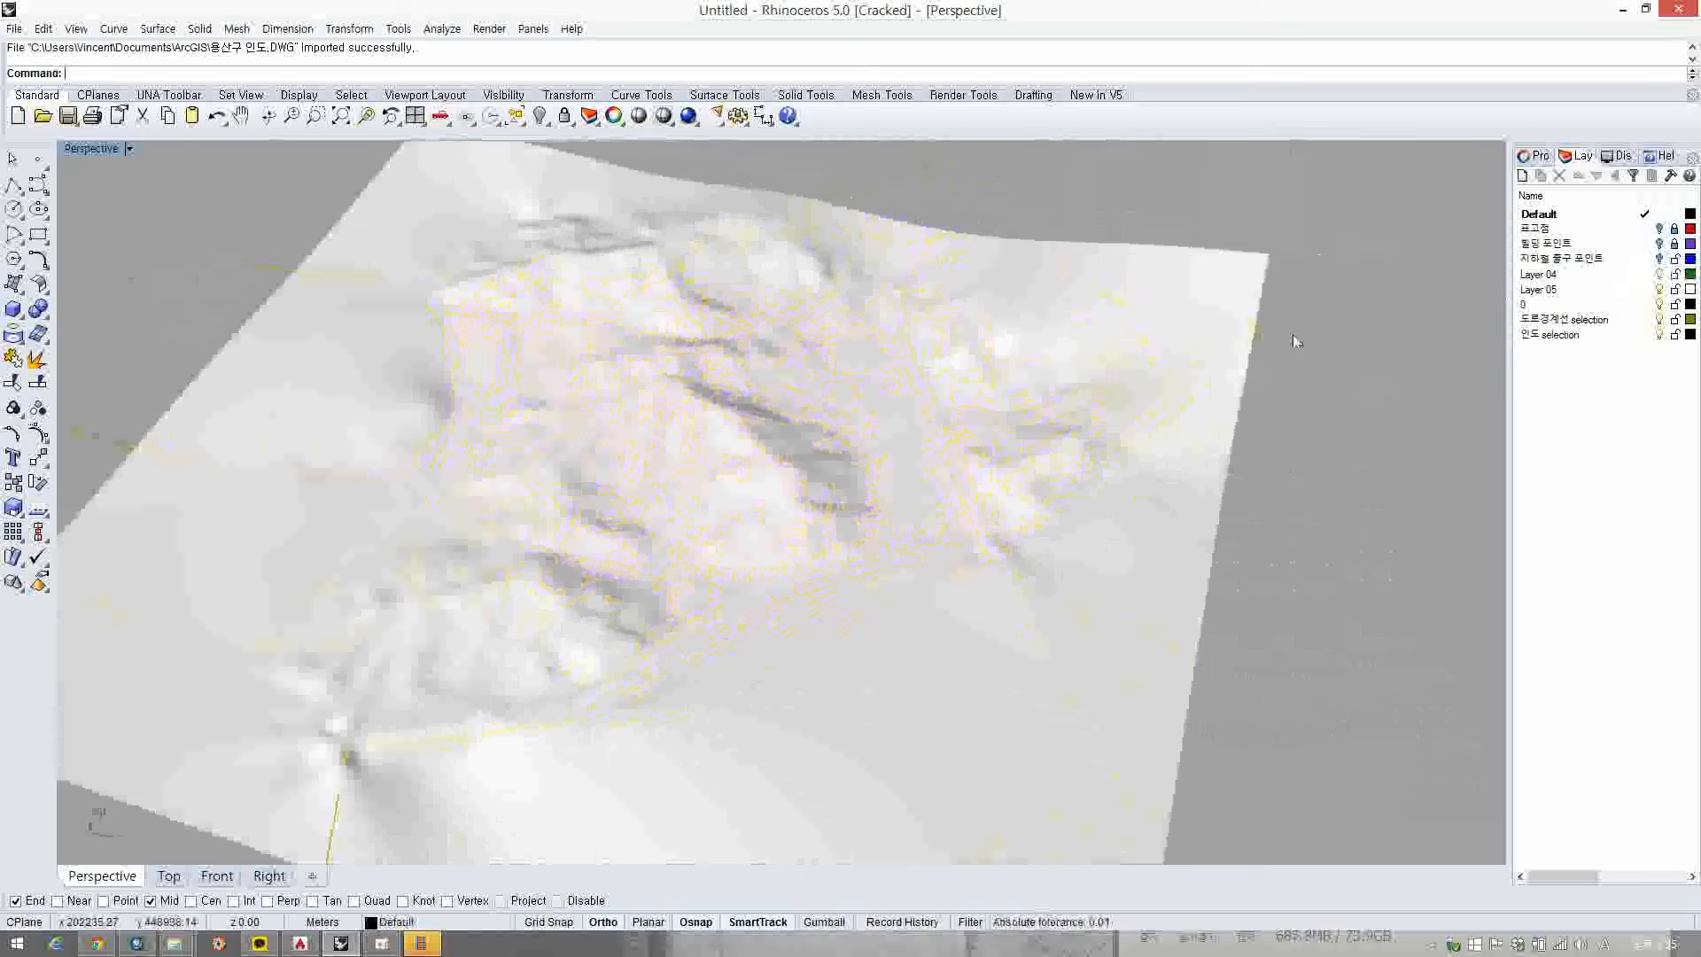
{"action": "scroll", "coordinate": [854, 364], "scroll_direction": "down", "scroll_amount": 6}
{"action": "right_click_drag", "start_coordinate": [850, 381], "coordinate": [858, 444]}
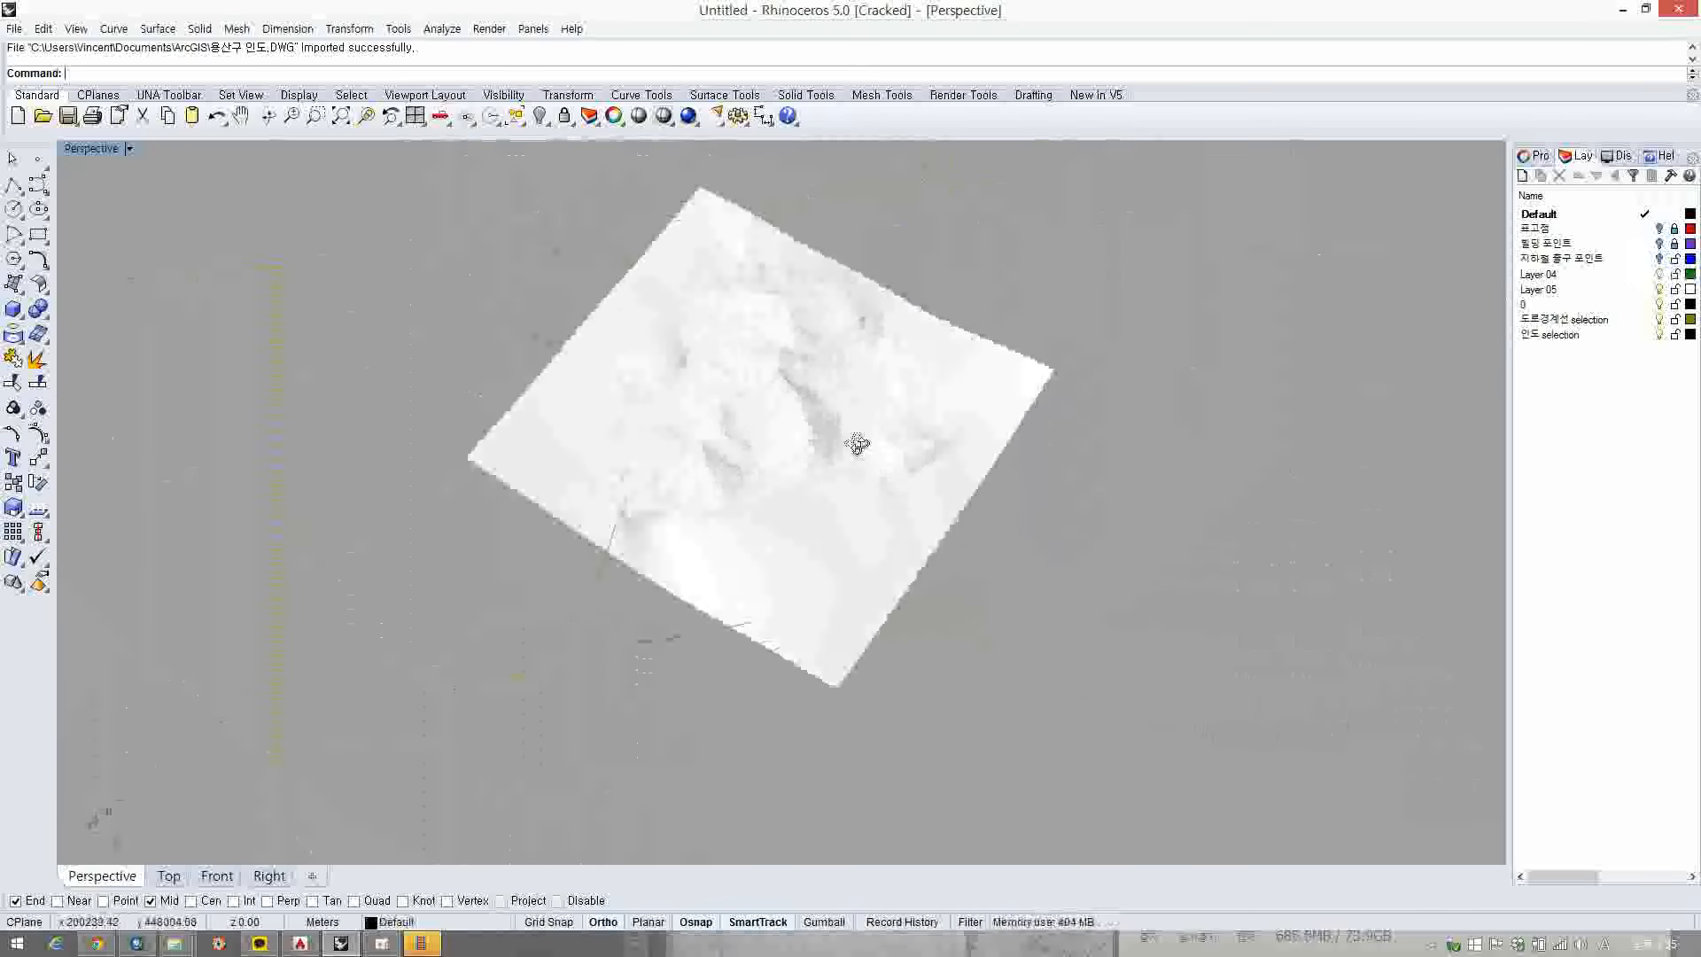
{"action": "scroll", "coordinate": [763, 372], "scroll_direction": "up", "scroll_amount": 5}
{"action": "scroll", "coordinate": [771, 462], "scroll_direction": "down", "scroll_amount": 3}
{"action": "right_click_drag", "start_coordinate": [809, 342], "coordinate": [857, 436]}
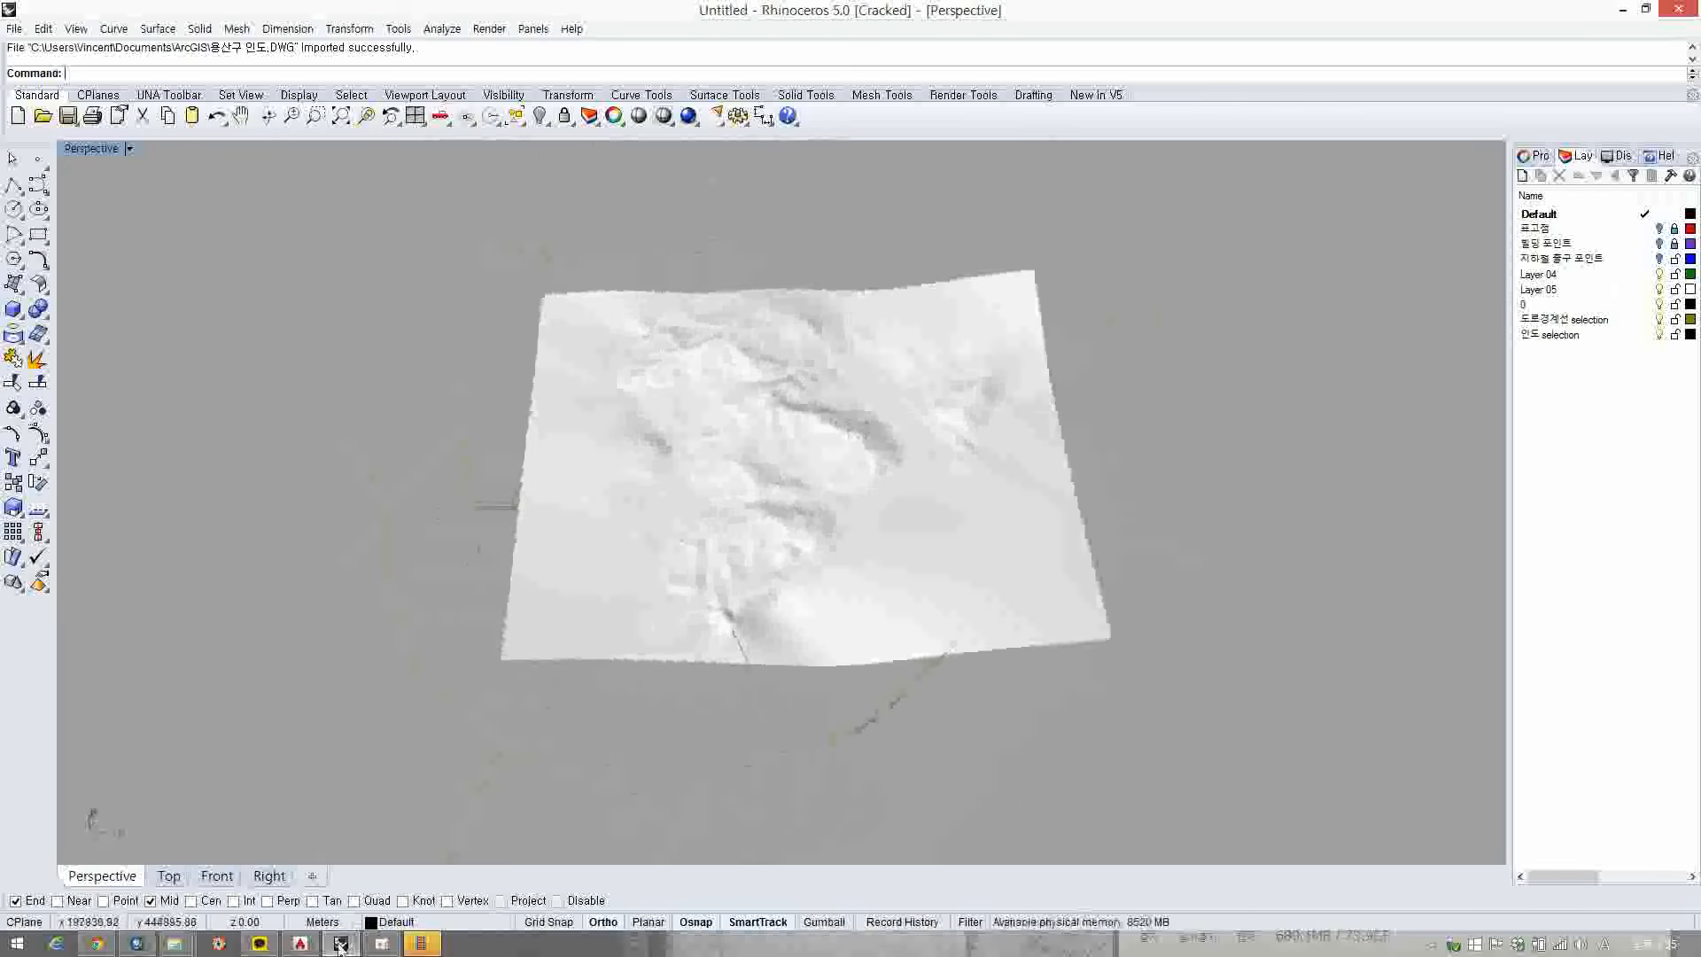
{"action": "right_click_drag", "start_coordinate": [759, 703], "coordinate": [783, 439]}
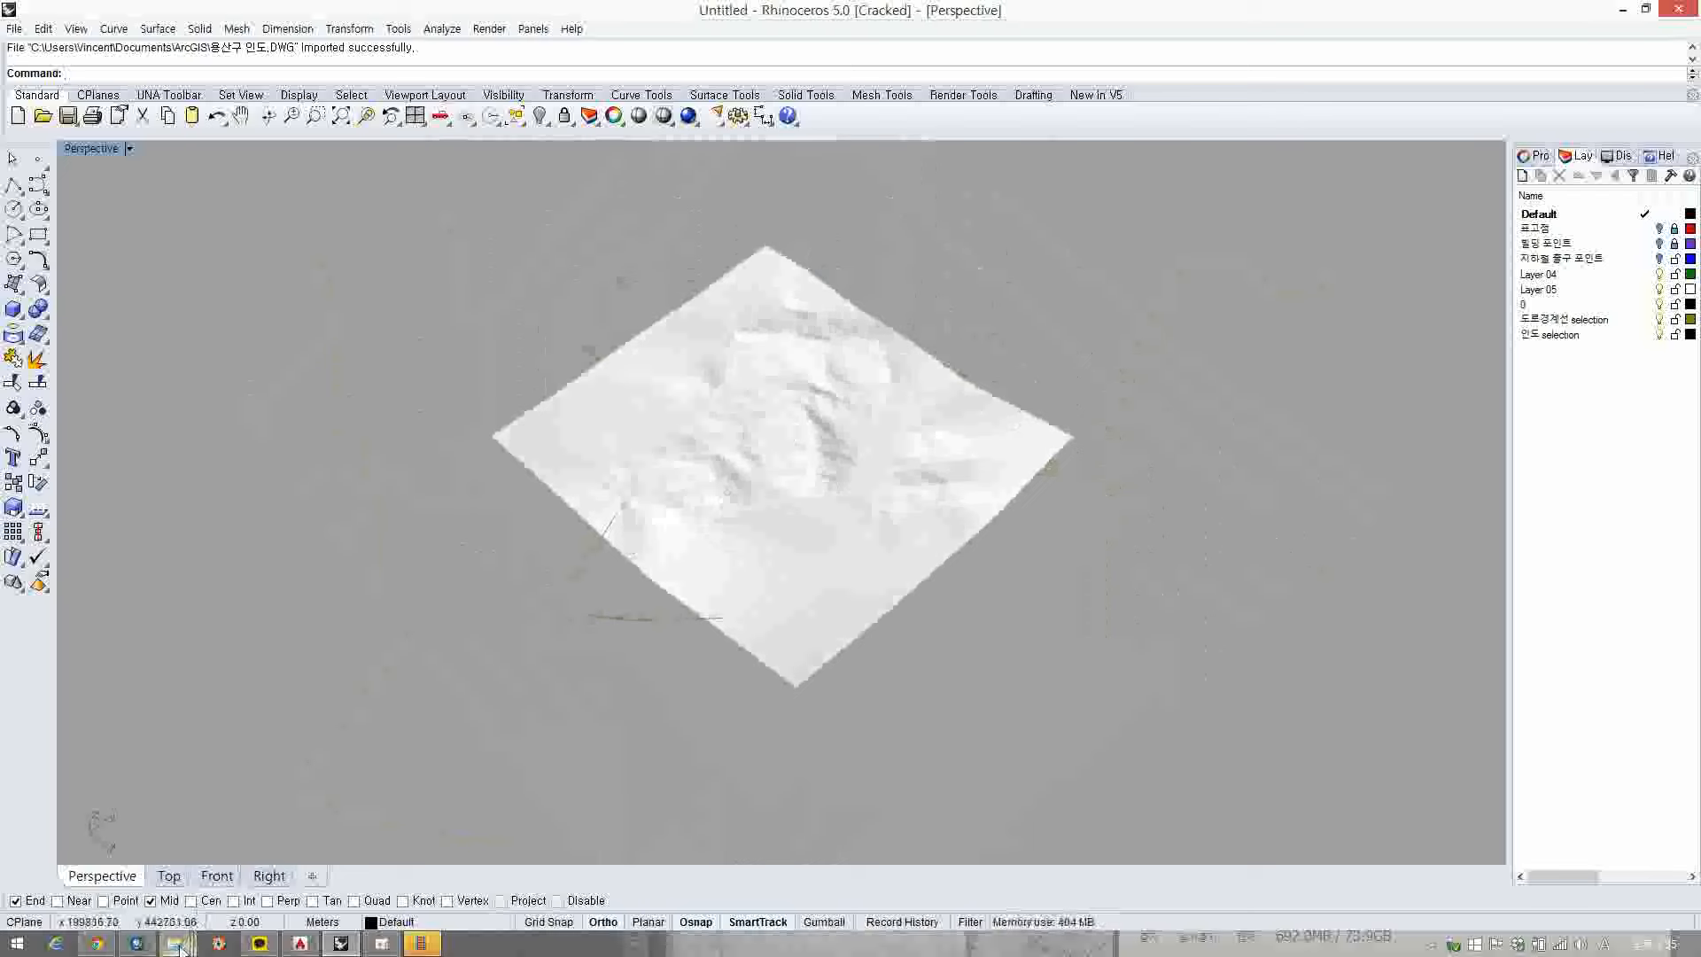
- Switch to AutoCAD and open the recent drawing 보광동 일대.dwg, ignoring the missing SHX files
{"action": "left_click", "coordinate": [300, 943]}
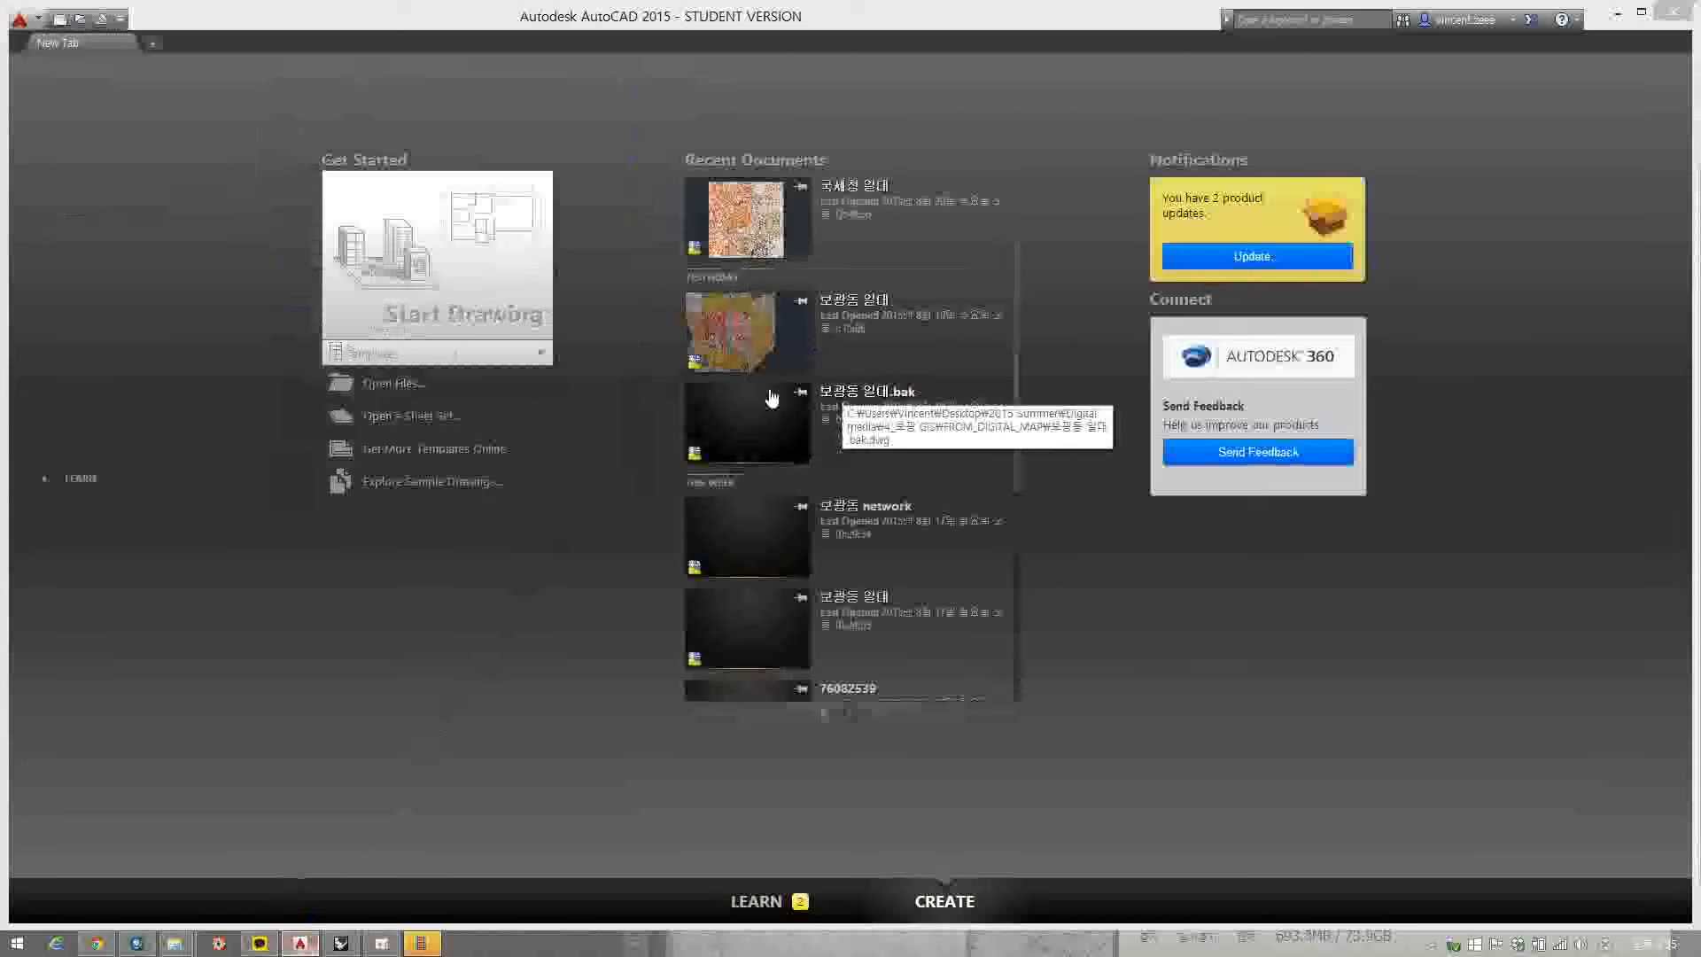
{"action": "left_click", "coordinate": [771, 341]}
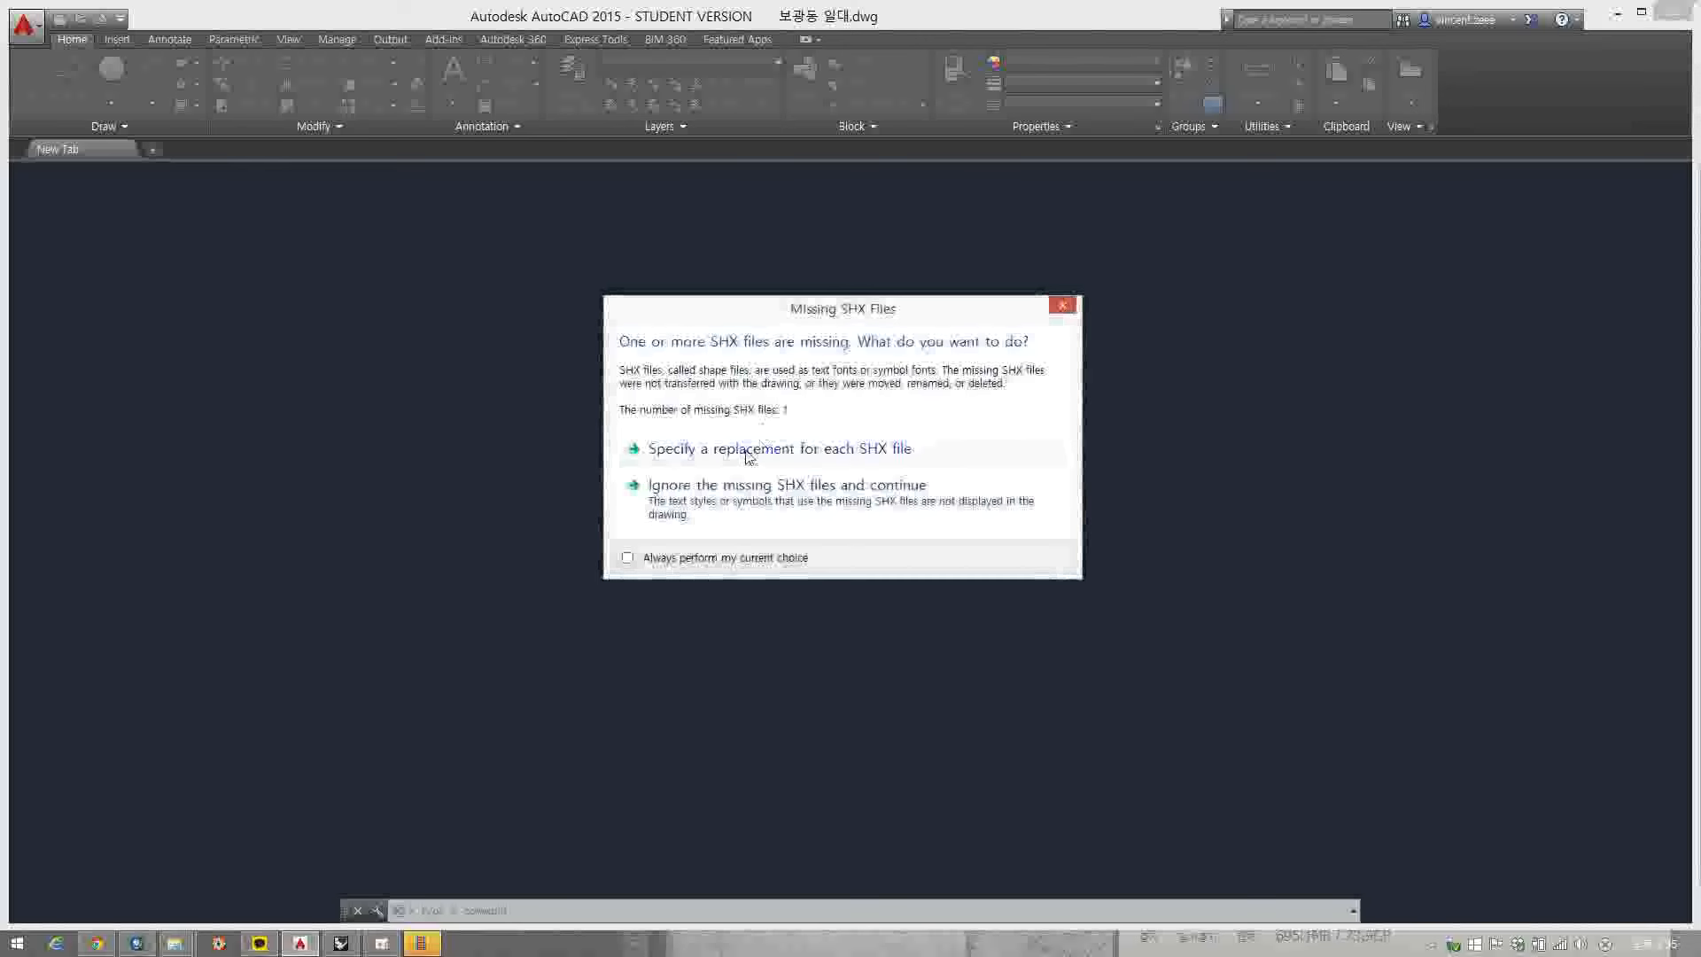
{"action": "left_click", "coordinate": [720, 485]}
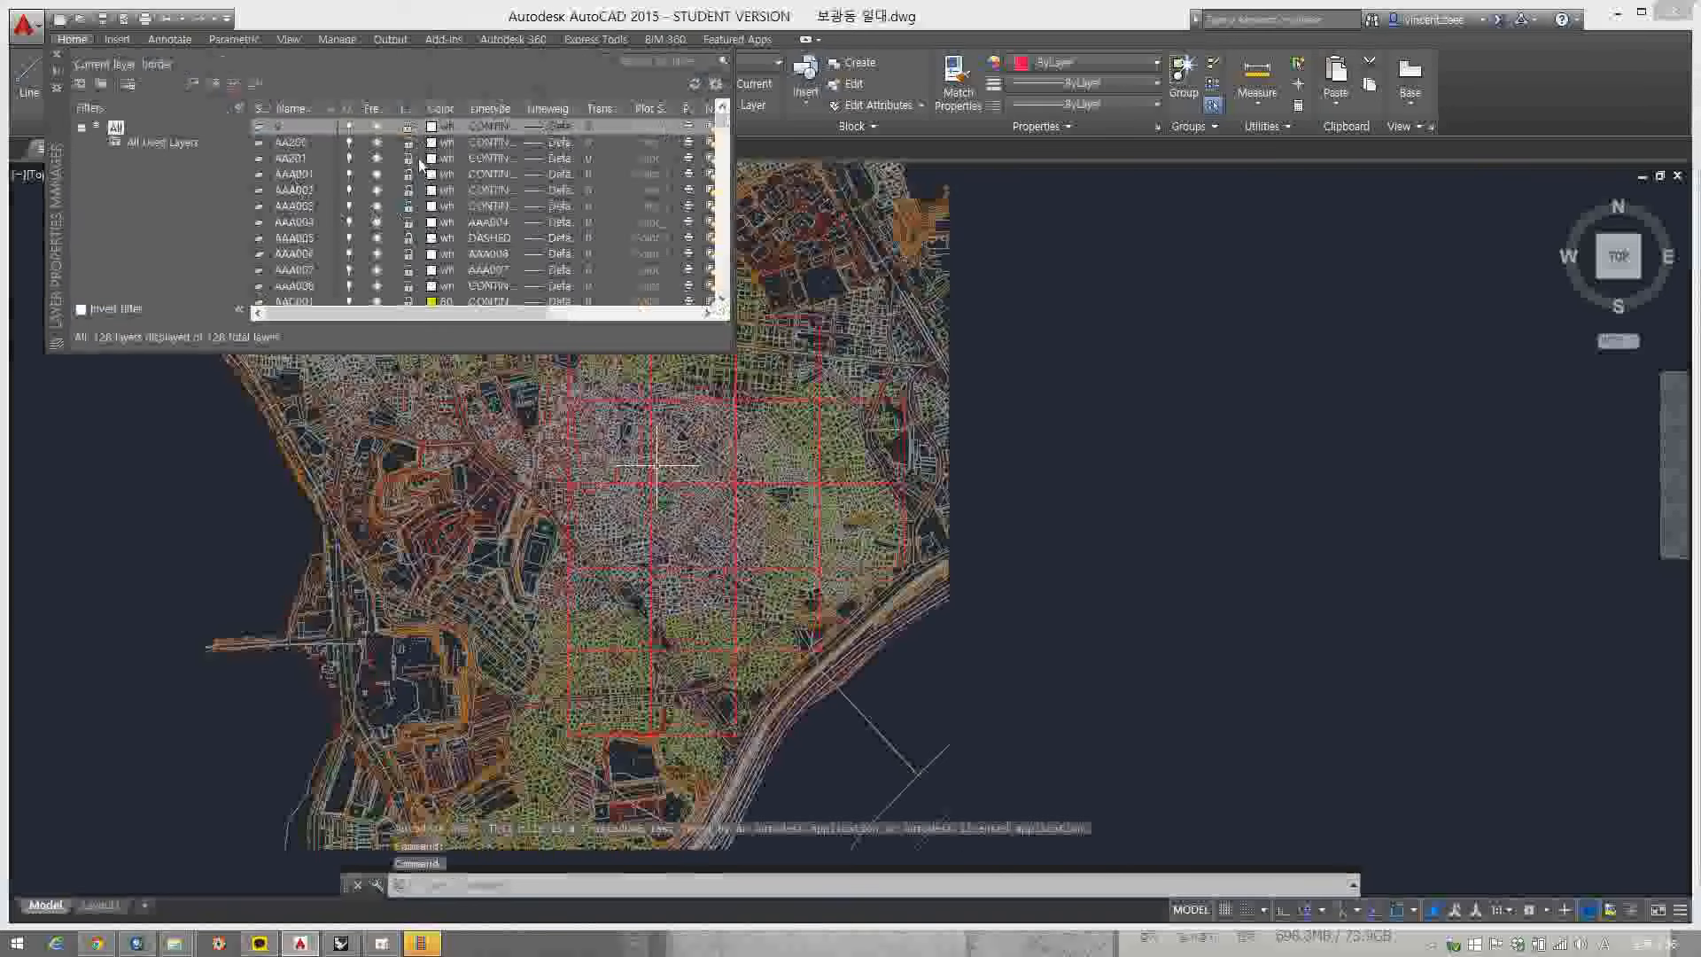
- Unlock all layers of the drawing in the Layer Properties Manager
{"action": "left_click", "coordinate": [295, 149]}
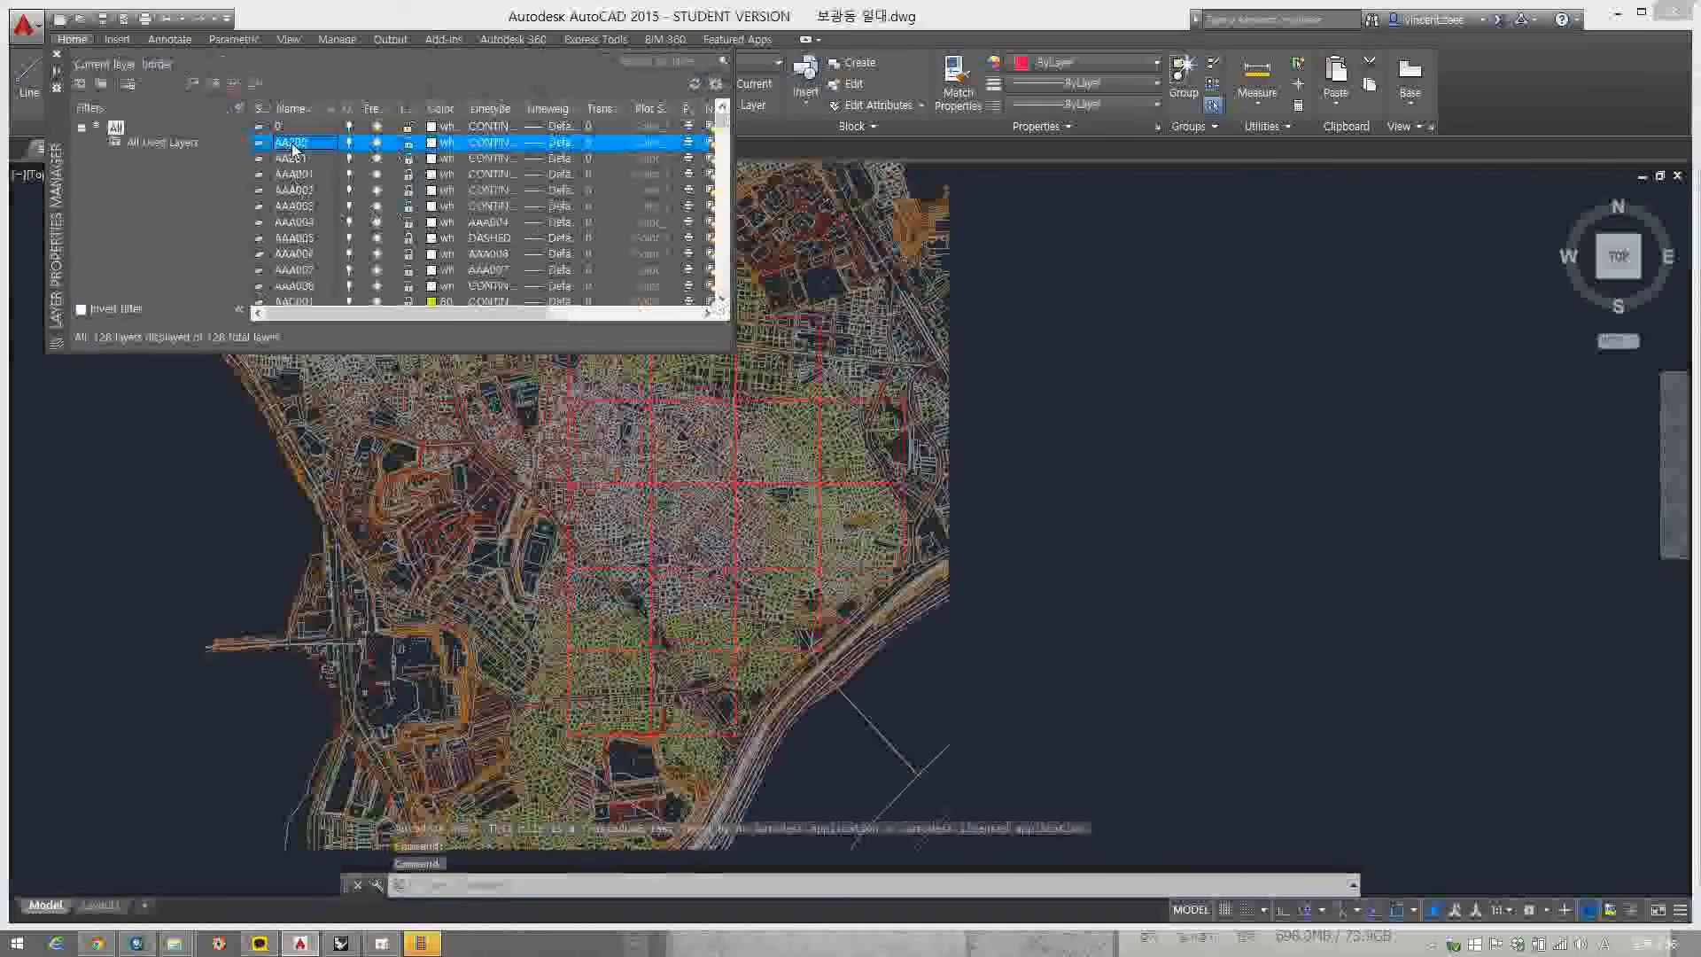
{"action": "key", "text": "ctrl+a"}
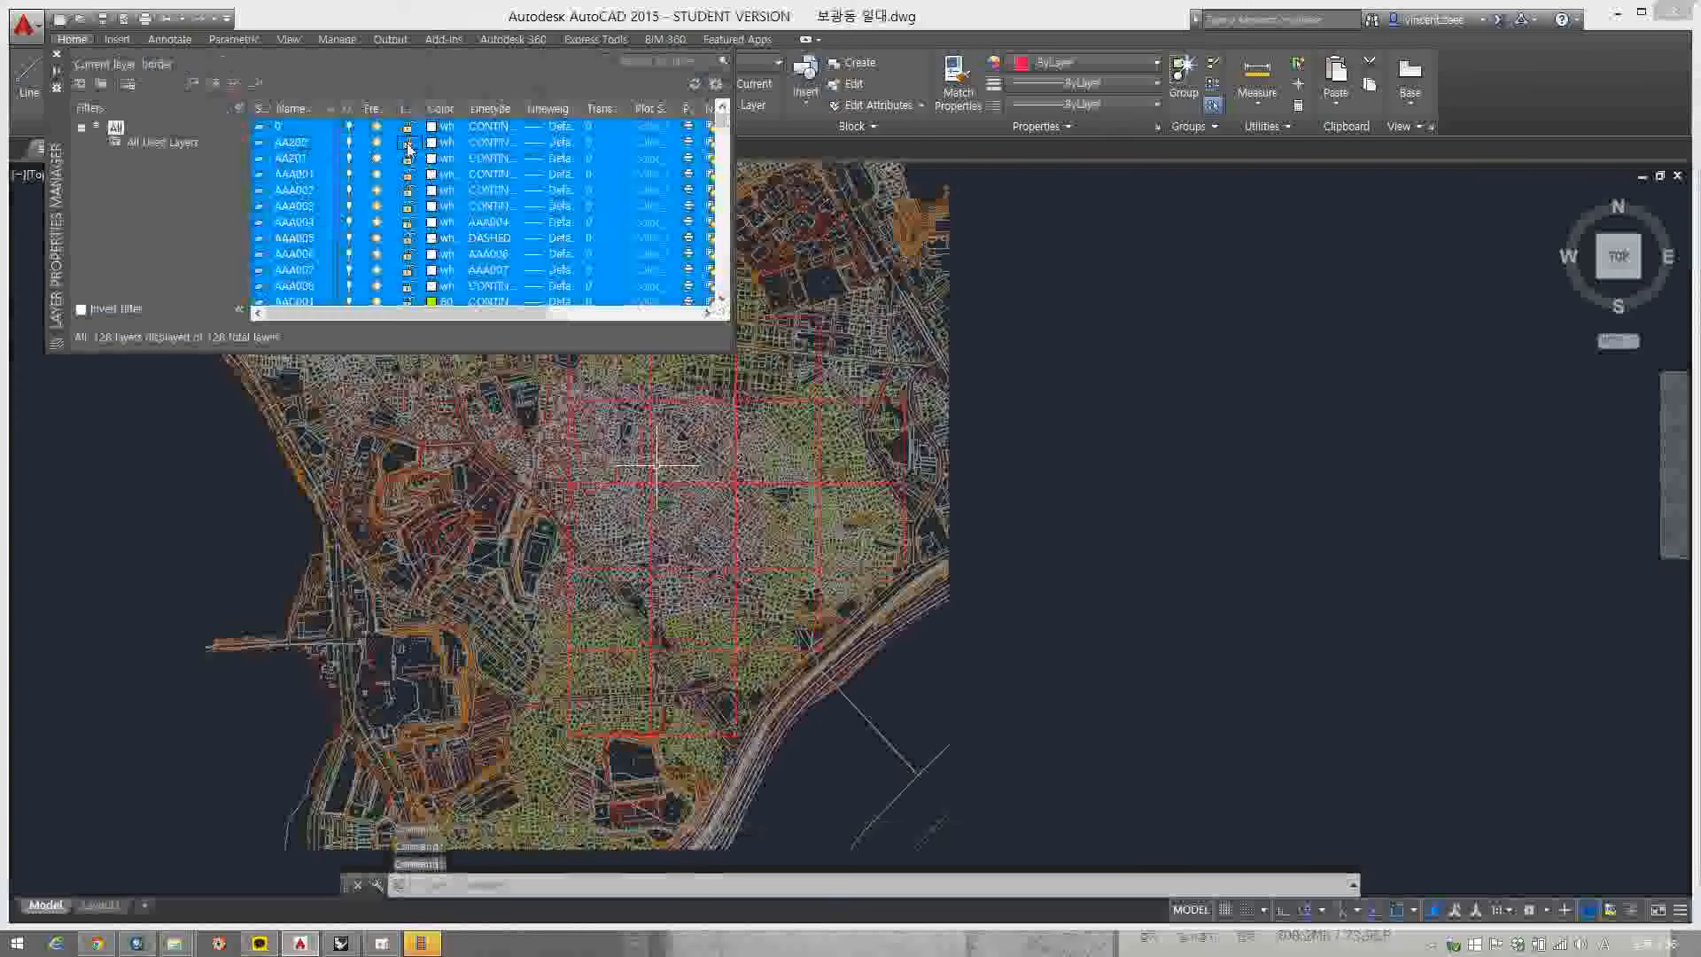
{"action": "left_click", "coordinate": [1091, 469]}
- Select the long centreline polyline of the main road and open its properties to check its layer
{"action": "scroll", "coordinate": [1146, 448], "scroll_direction": "up", "scroll_amount": 1}
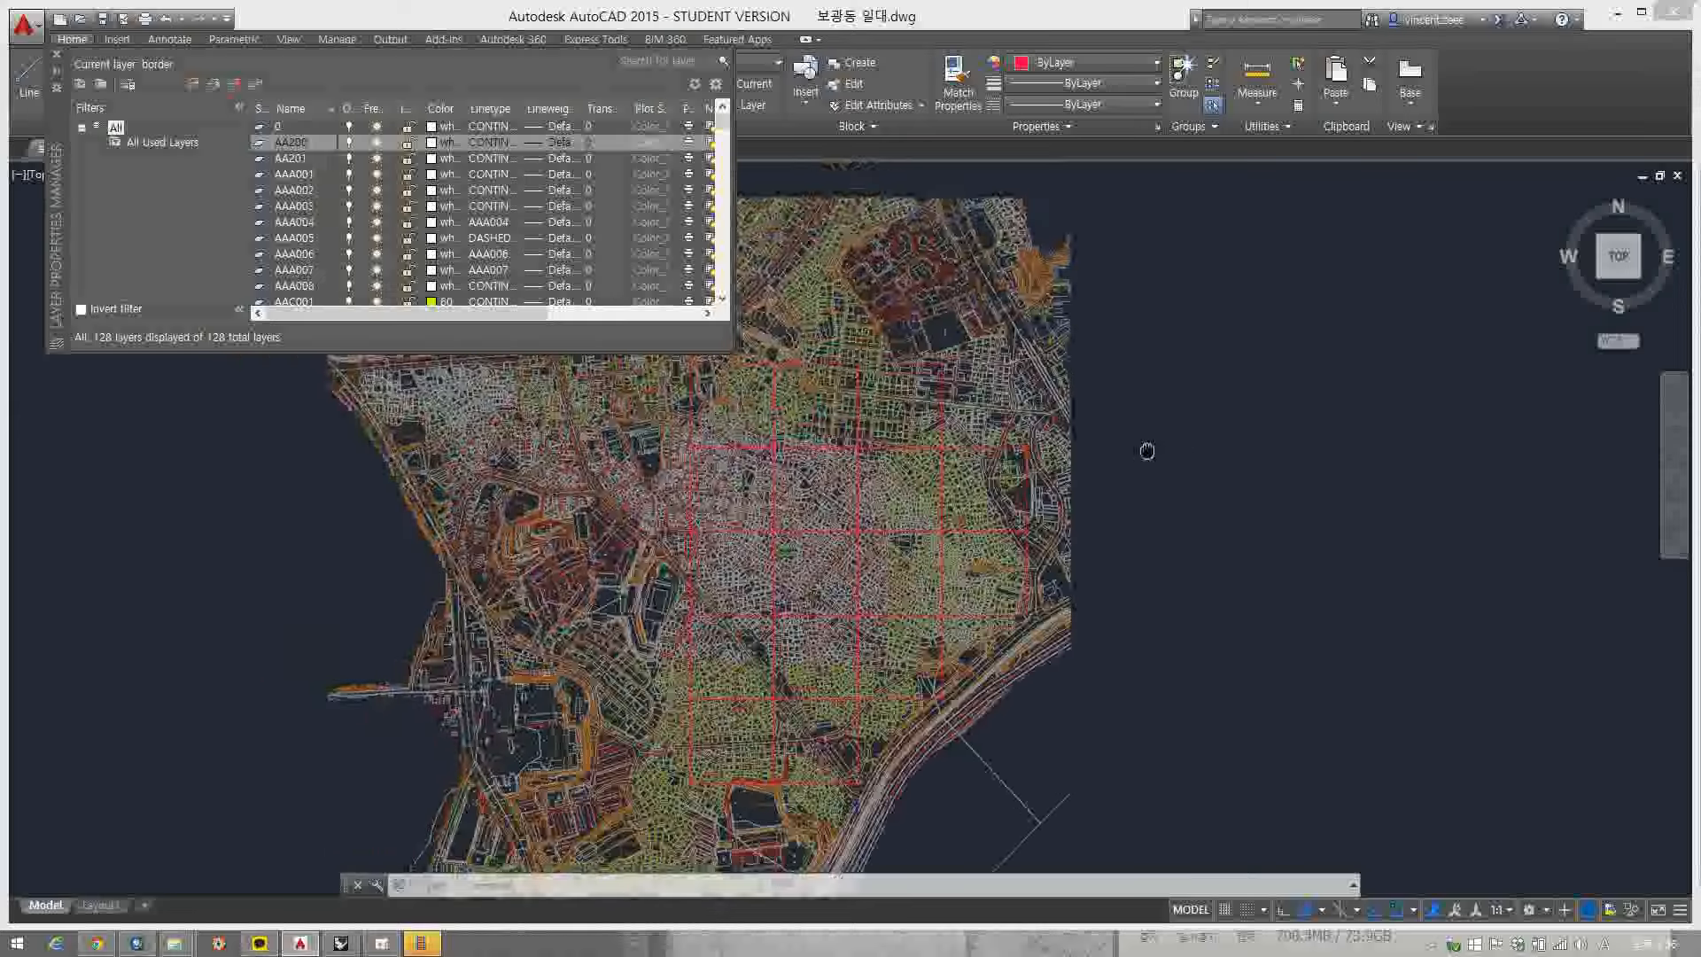
{"action": "scroll", "coordinate": [1063, 429], "scroll_direction": "up", "scroll_amount": 4}
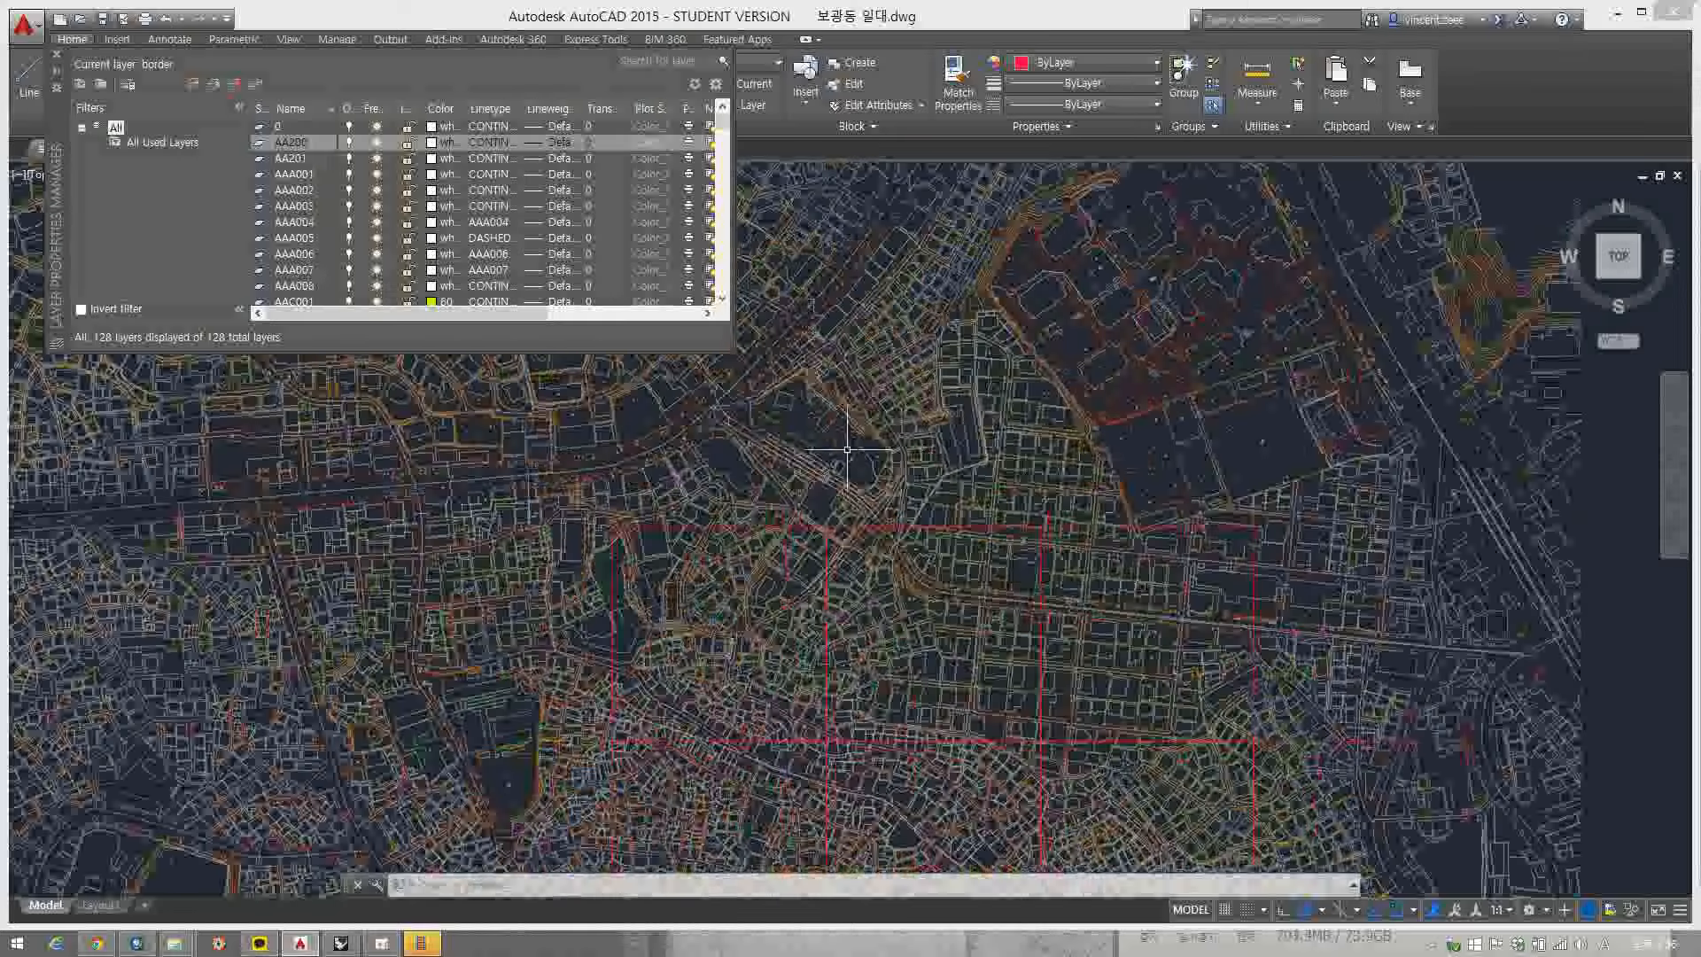
{"action": "scroll", "coordinate": [595, 463], "scroll_direction": "up", "scroll_amount": 5}
{"action": "scroll", "coordinate": [779, 446], "scroll_direction": "up", "scroll_amount": 3}
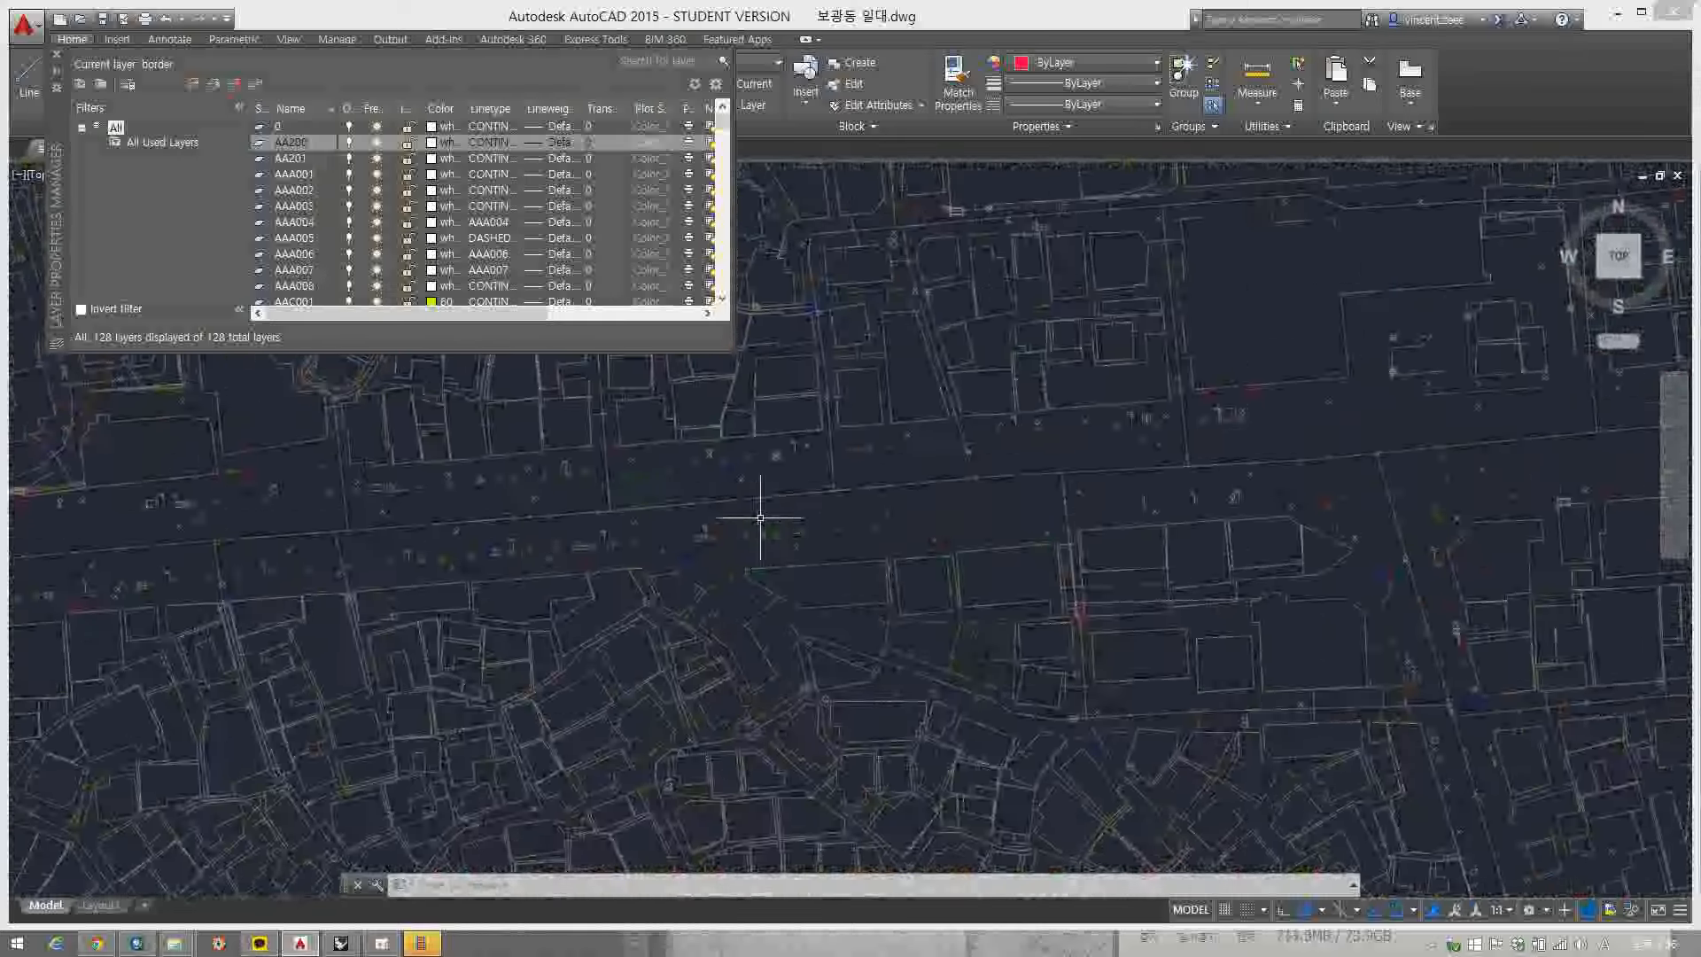
{"action": "left_click", "coordinate": [763, 469]}
{"action": "scroll", "coordinate": [715, 487], "scroll_direction": "down", "scroll_amount": 5}
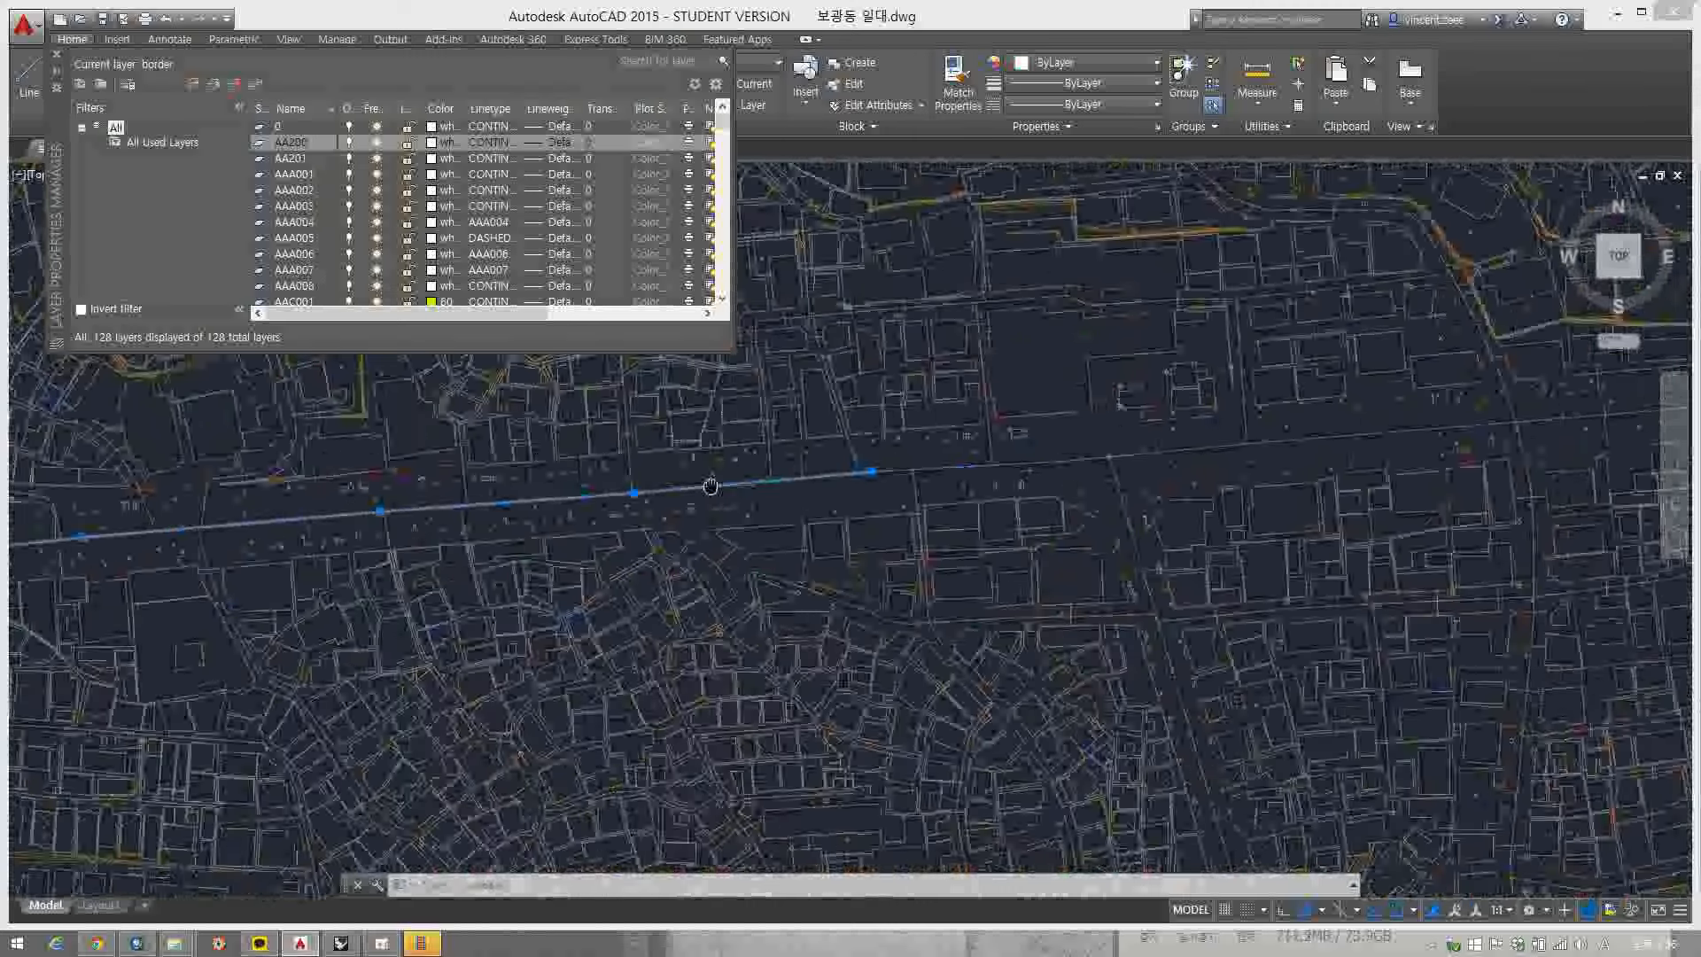
{"action": "scroll", "coordinate": [987, 493], "scroll_direction": "up", "scroll_amount": 5}
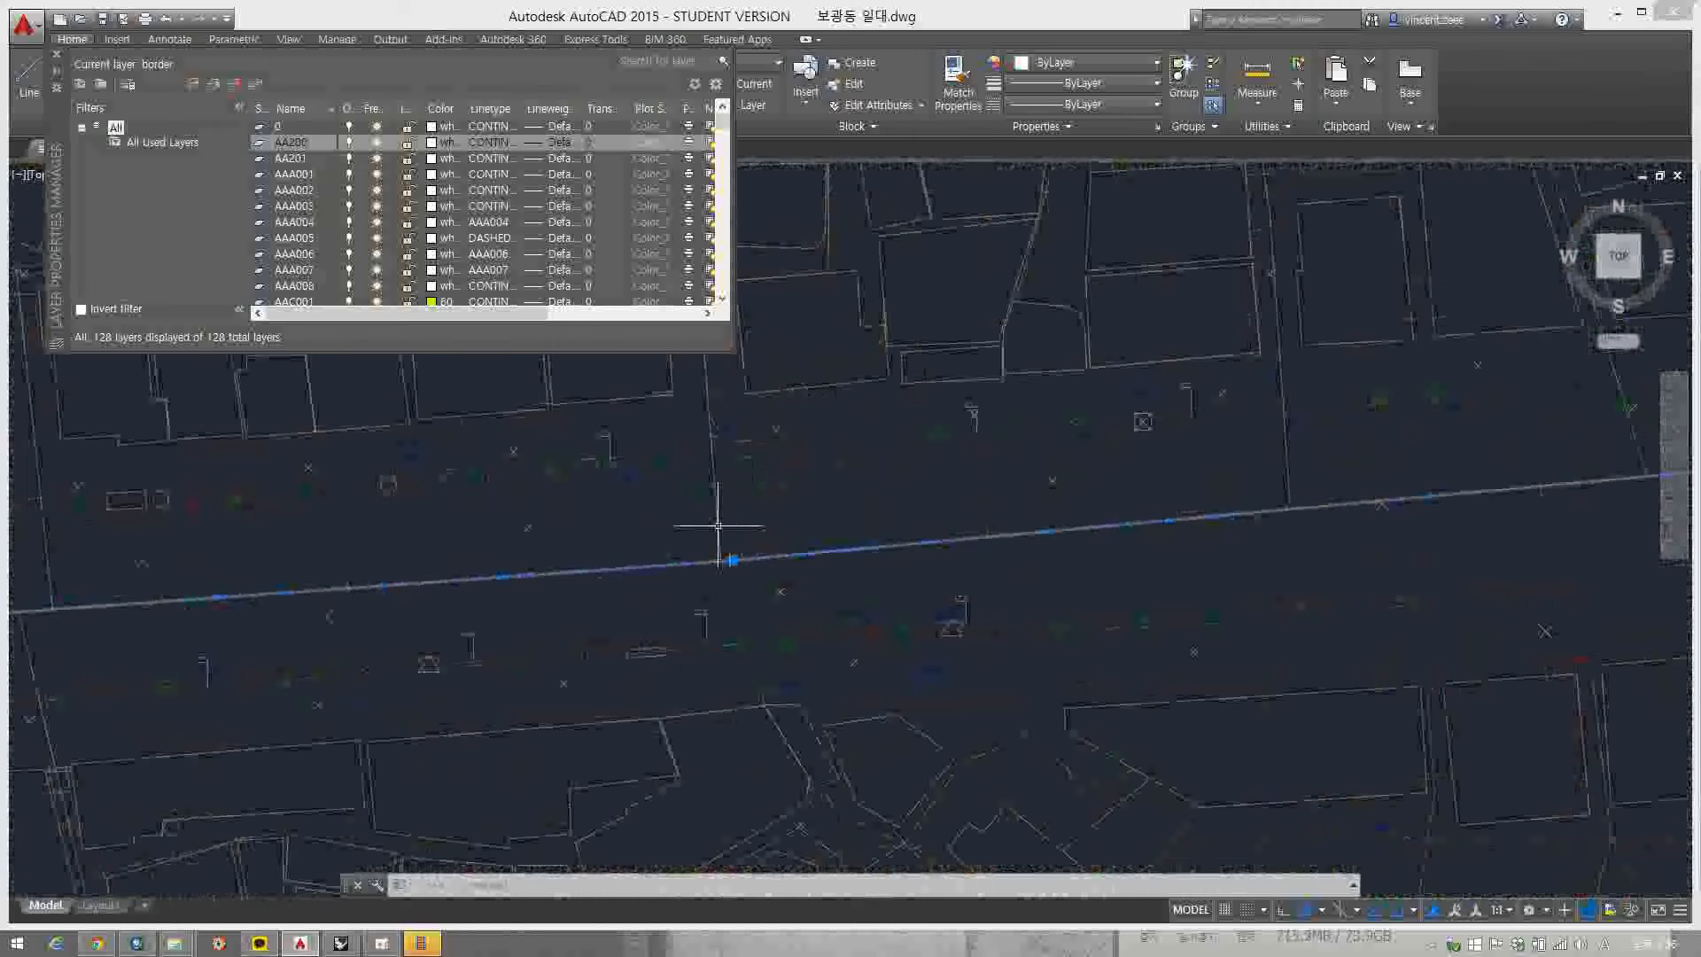
{"action": "right_click", "coordinate": [655, 562]}
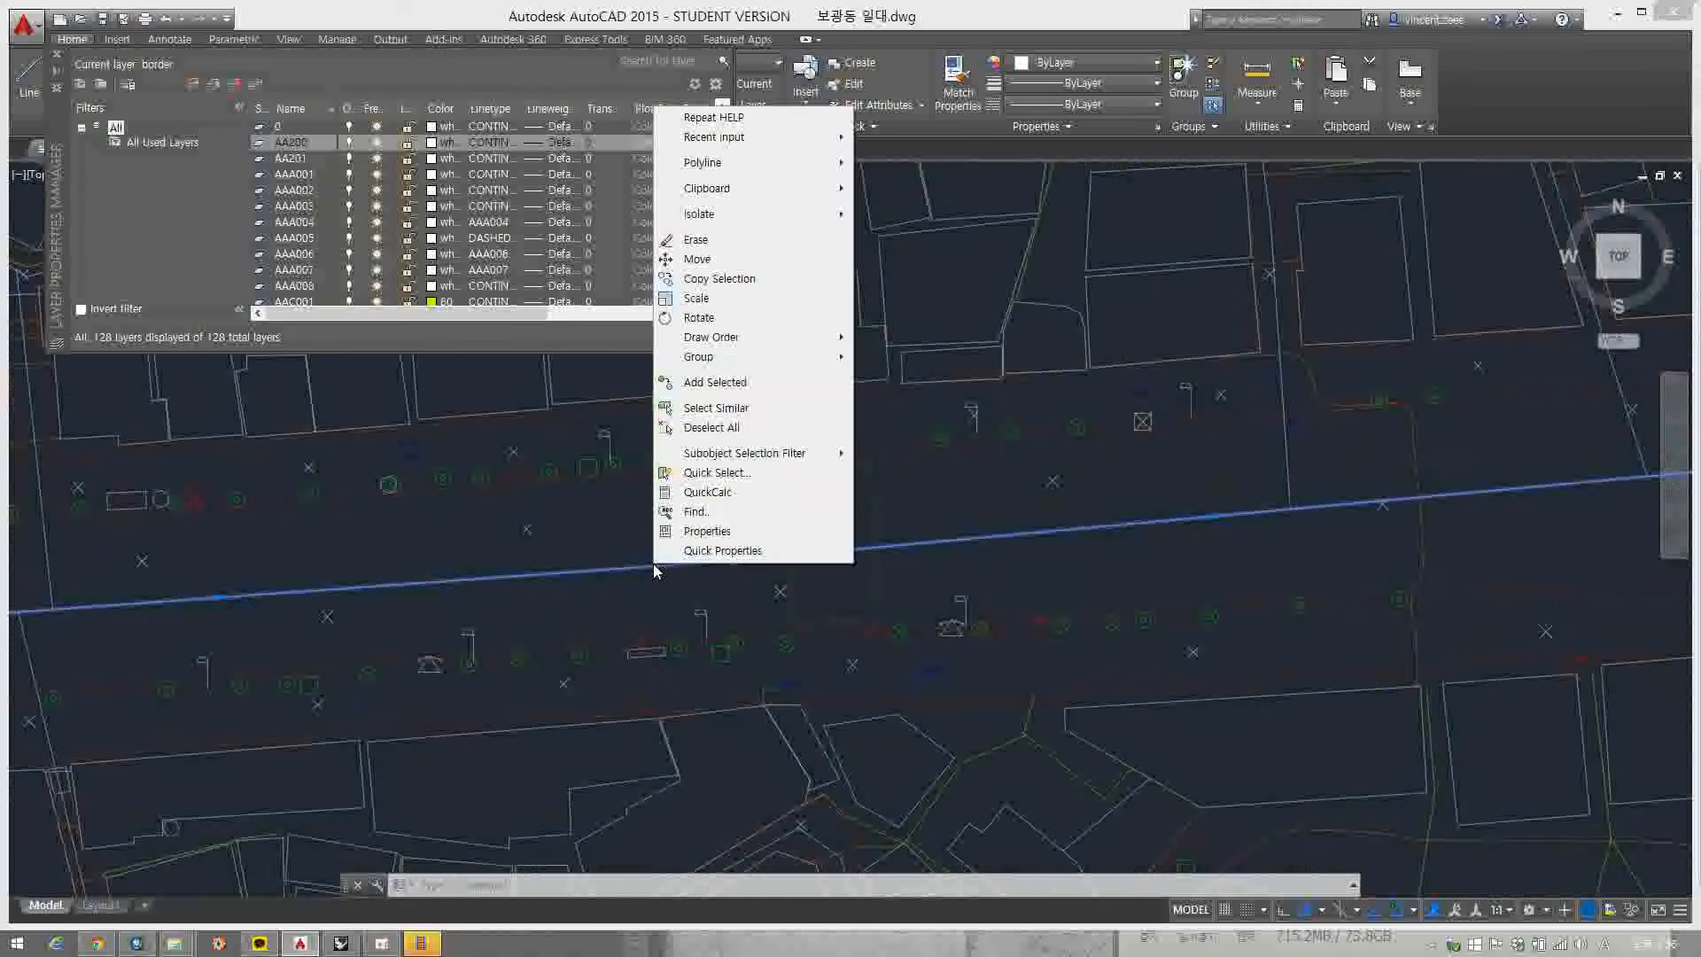
{"action": "left_click", "coordinate": [706, 533]}
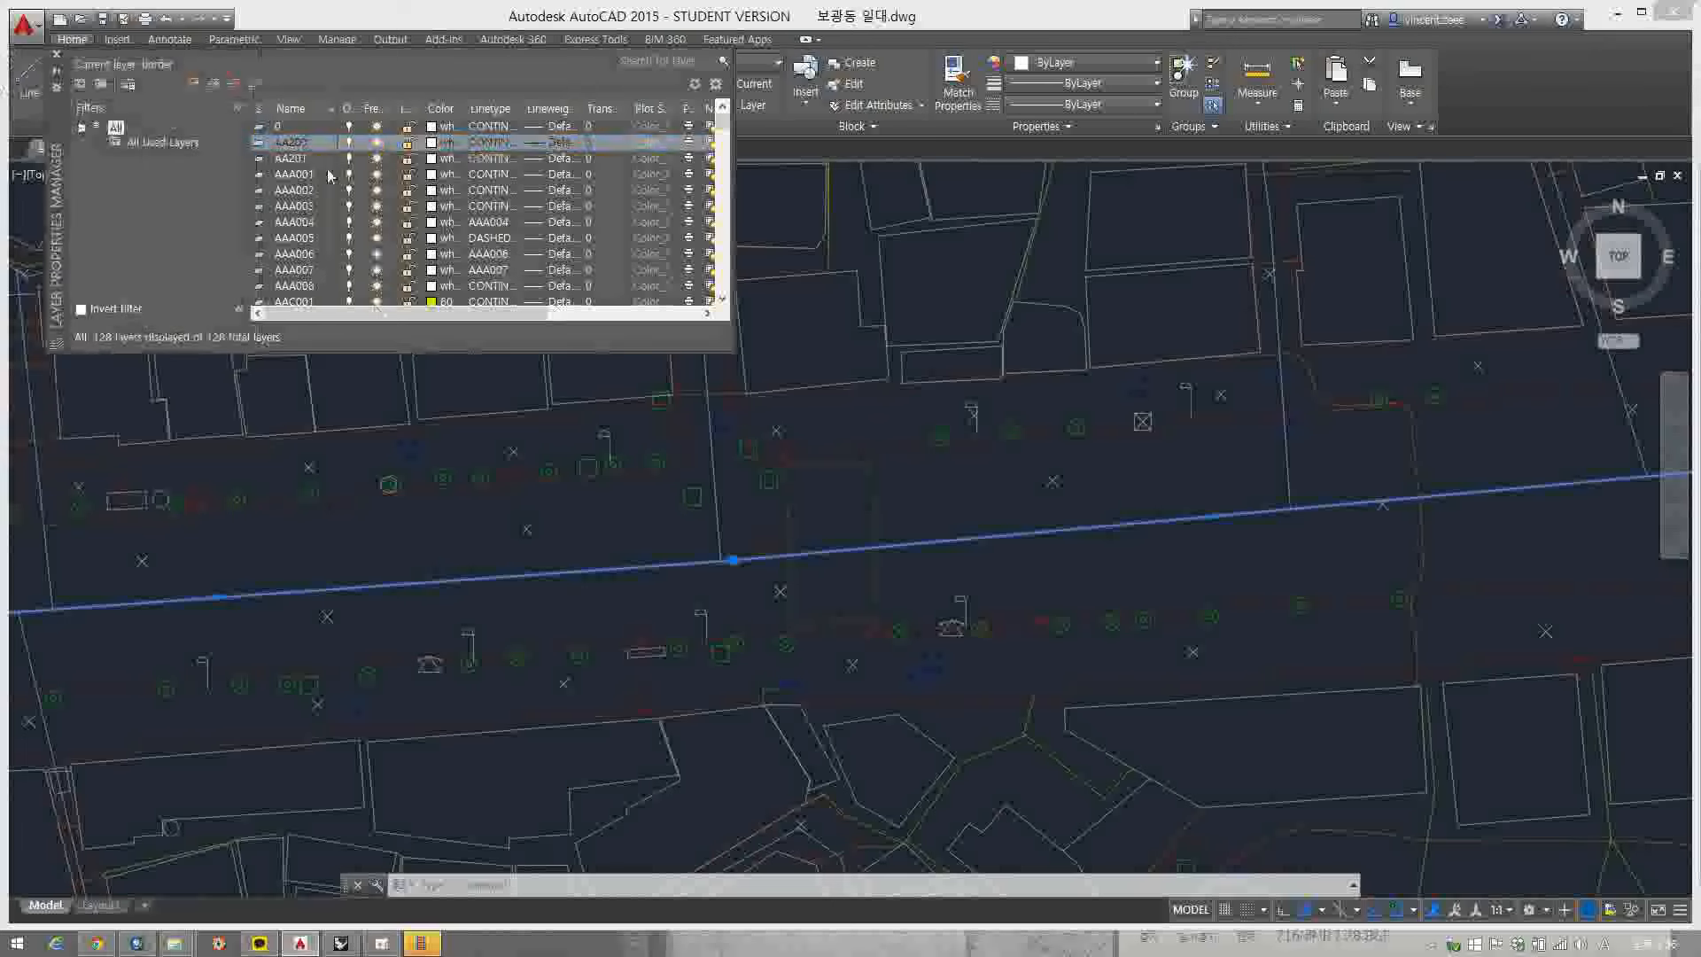
- Turn off the layers from 0 through AAC001
{"action": "left_click", "coordinate": [300, 159]}
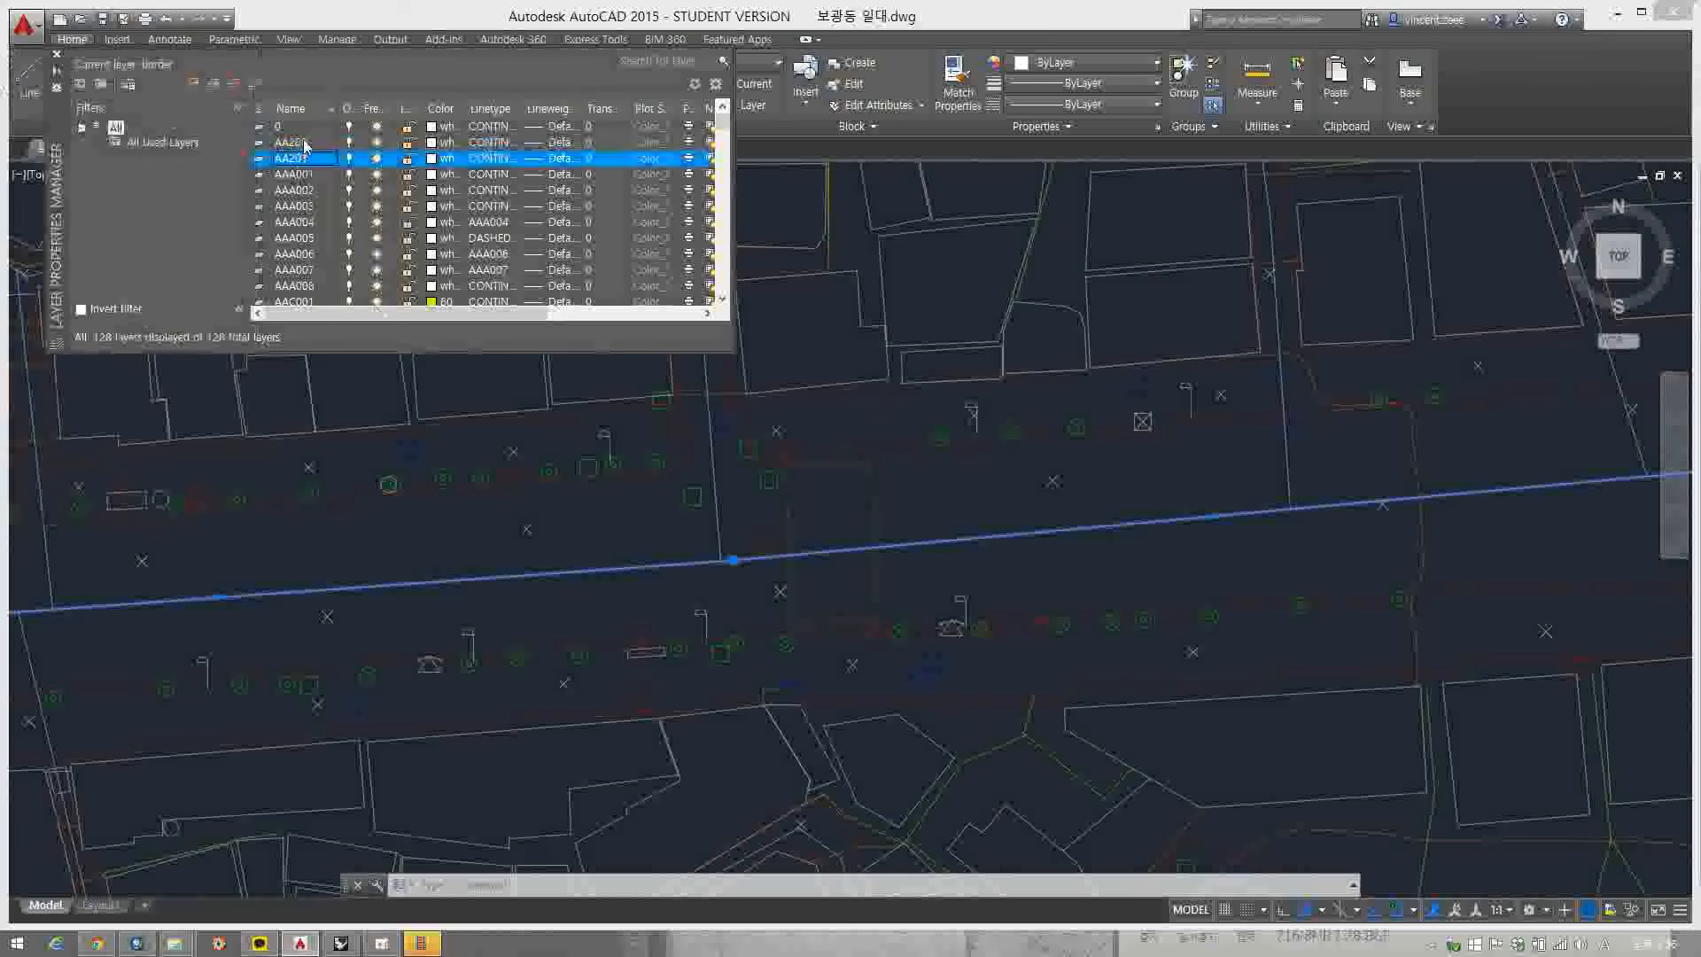
{"action": "left_click", "coordinate": [304, 144]}
{"action": "left_click", "coordinate": [295, 127]}
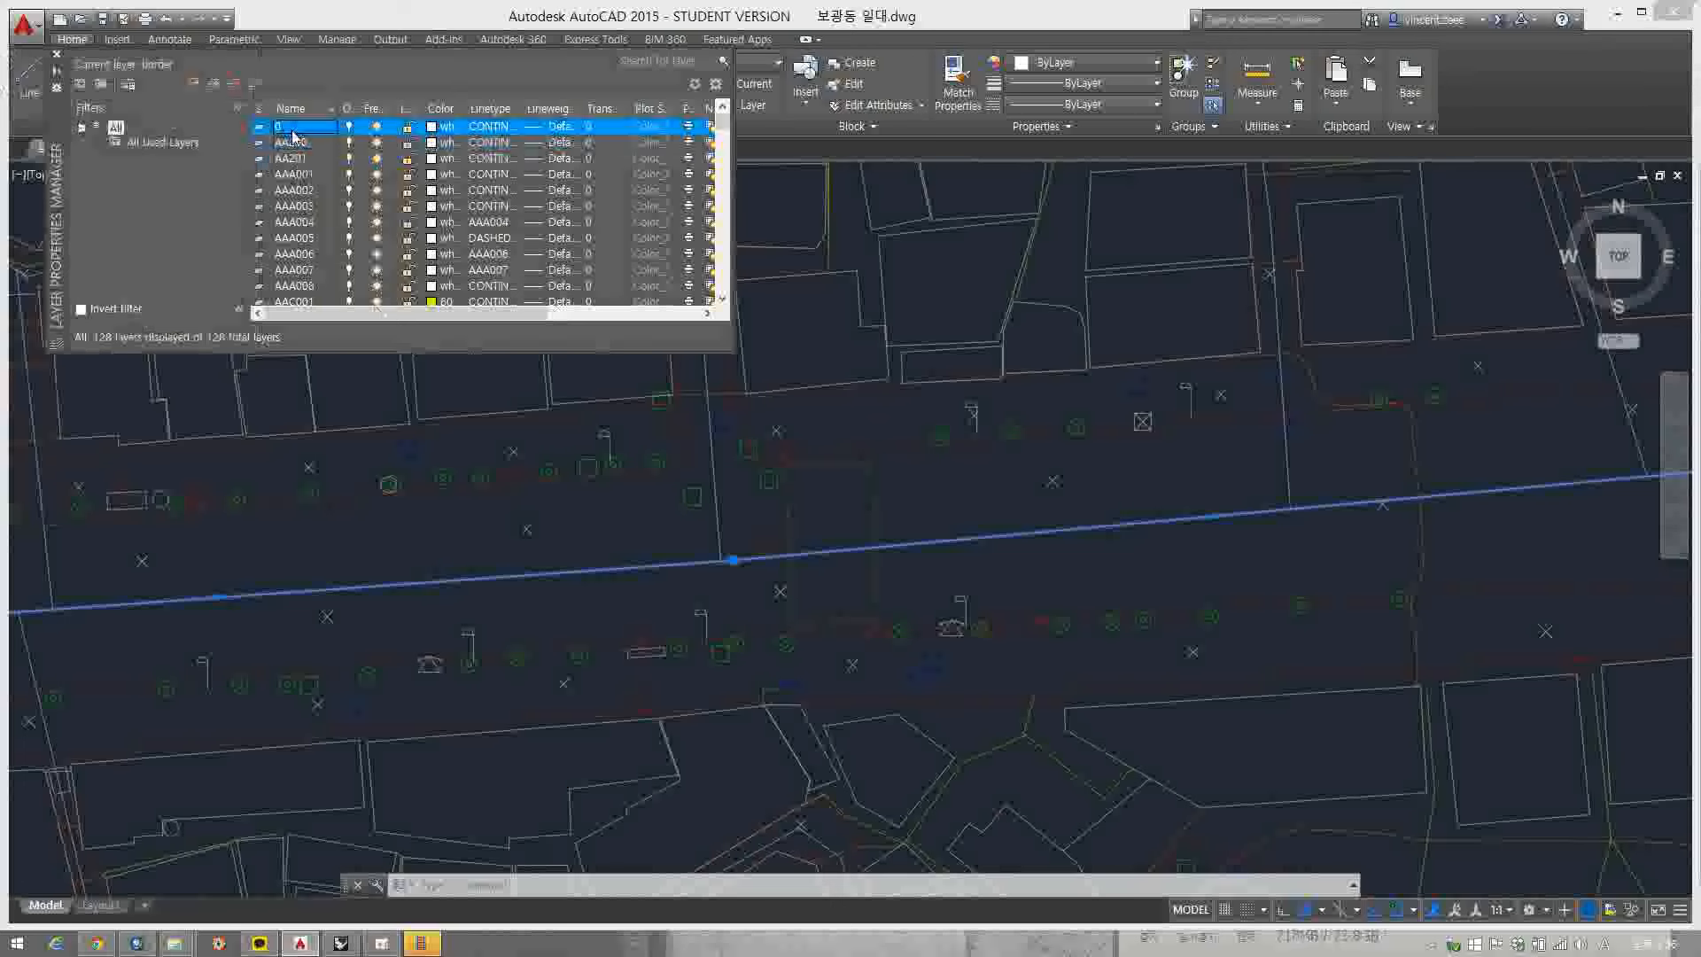
{"action": "left_click", "coordinate": [350, 128]}
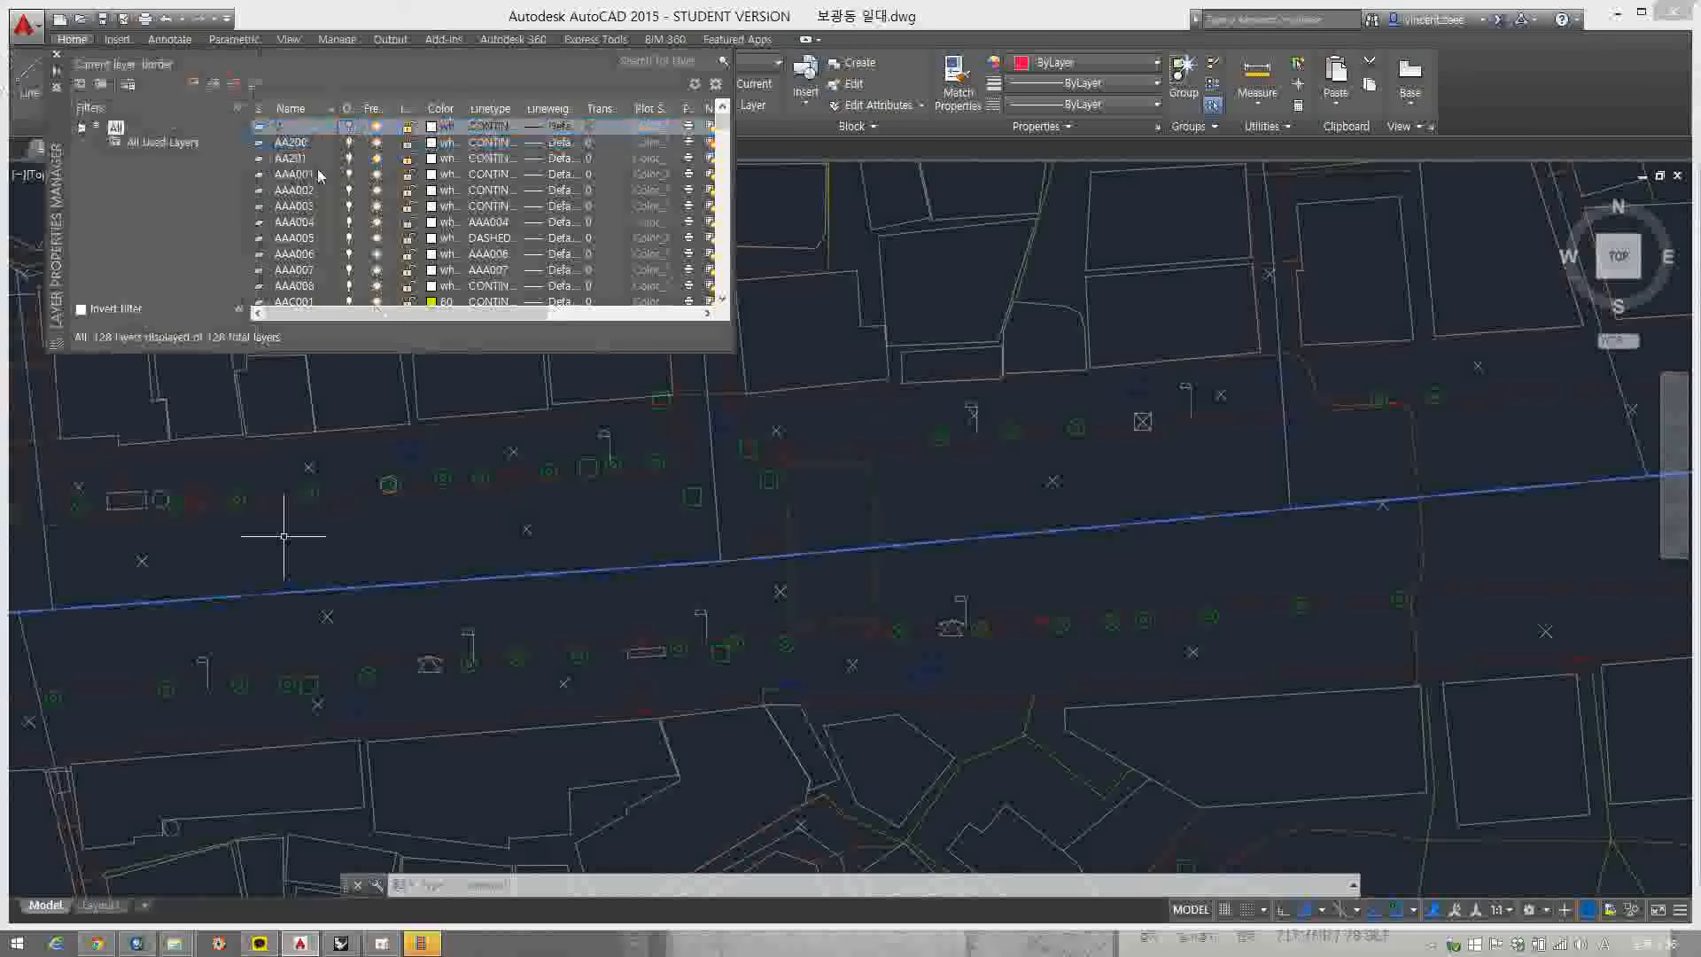
{"action": "key", "text": "ctrl+a"}
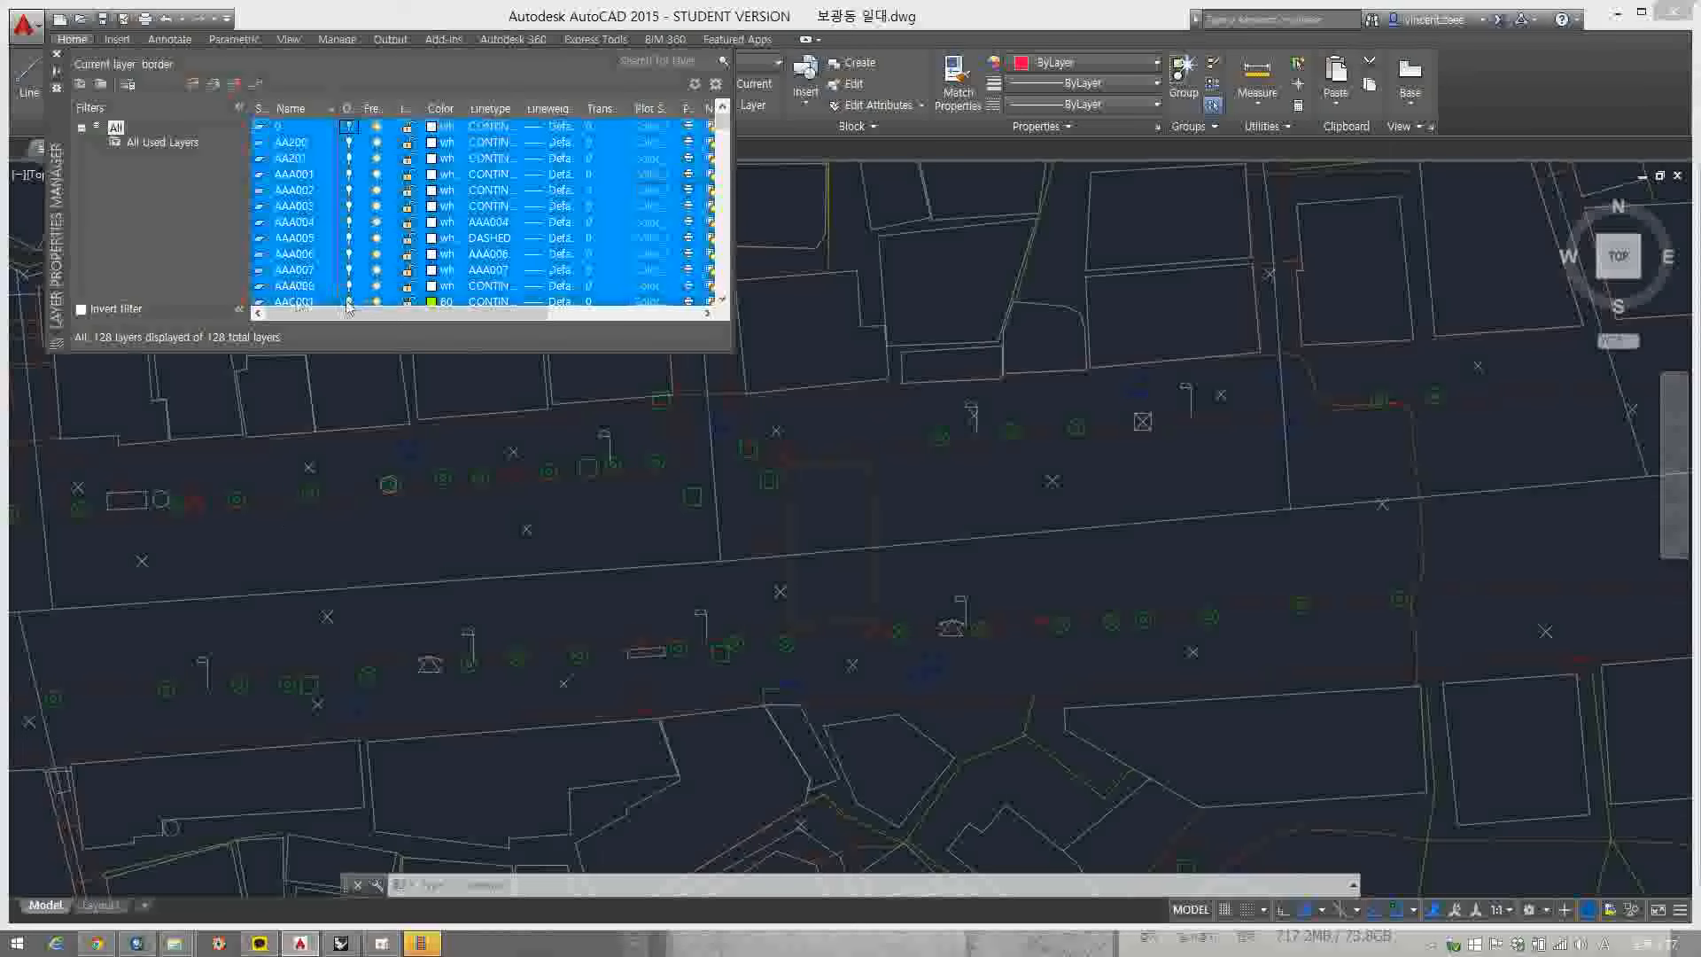
{"action": "left_click", "coordinate": [351, 299]}
- Turn off the next block of layers, from AAC002 through ABC003
{"action": "scroll", "coordinate": [349, 240], "scroll_direction": "down", "scroll_amount": 2}
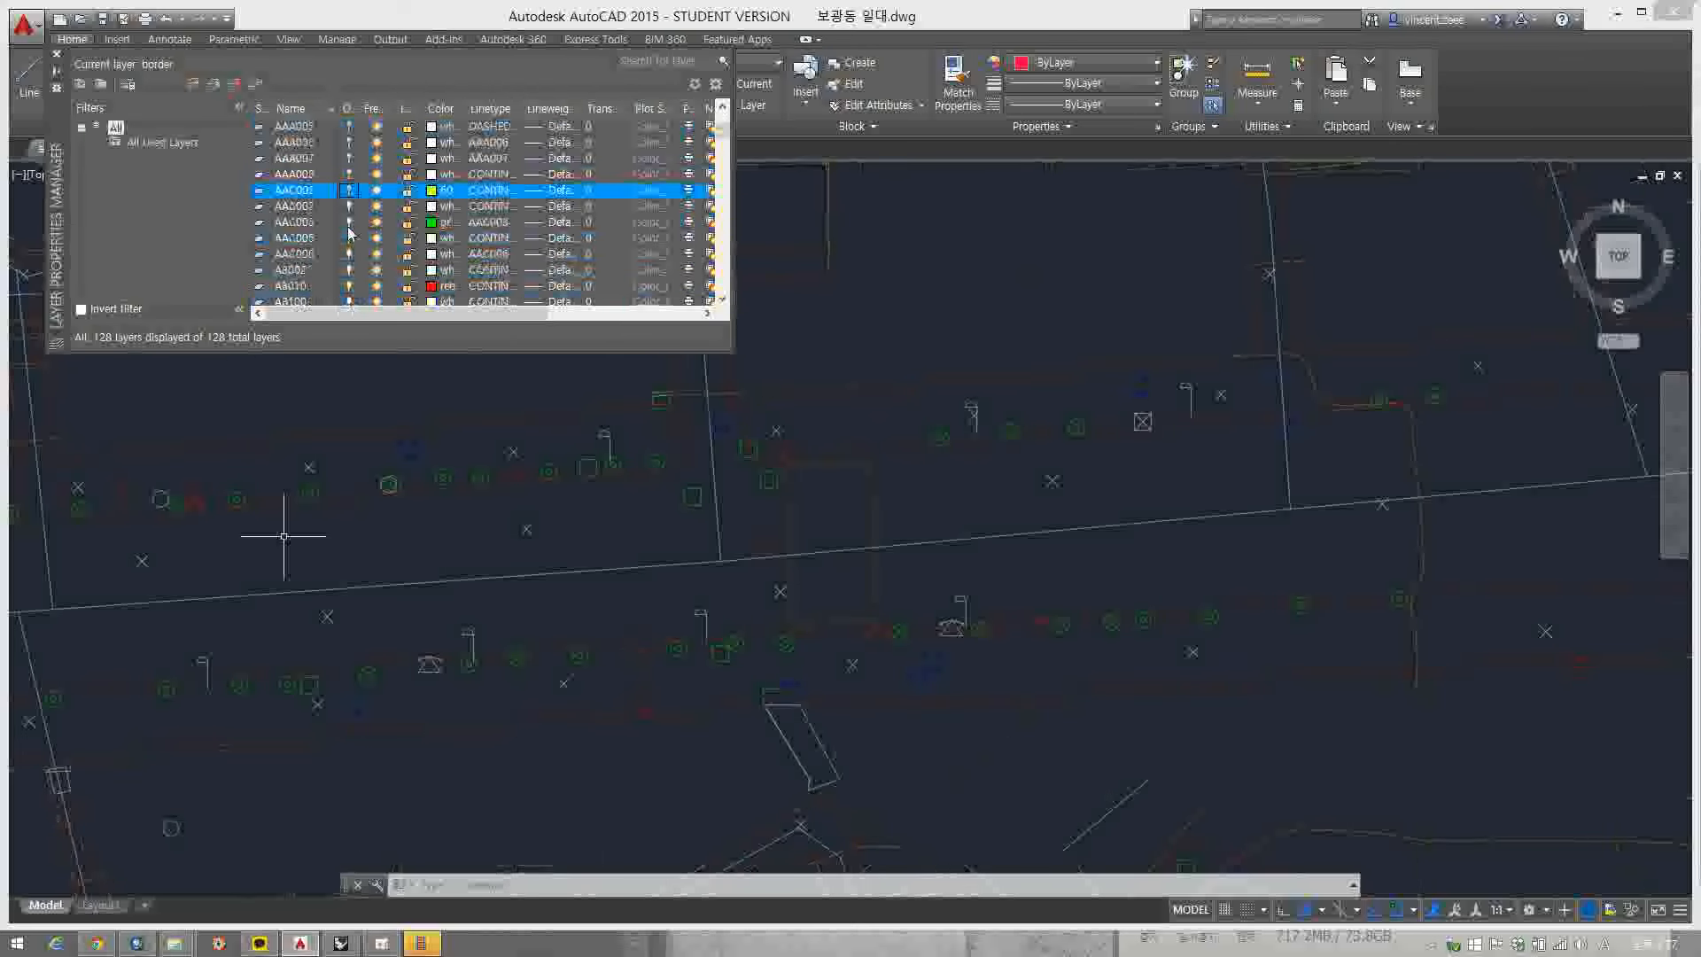
{"action": "scroll", "coordinate": [335, 193], "scroll_direction": "down", "scroll_amount": 1}
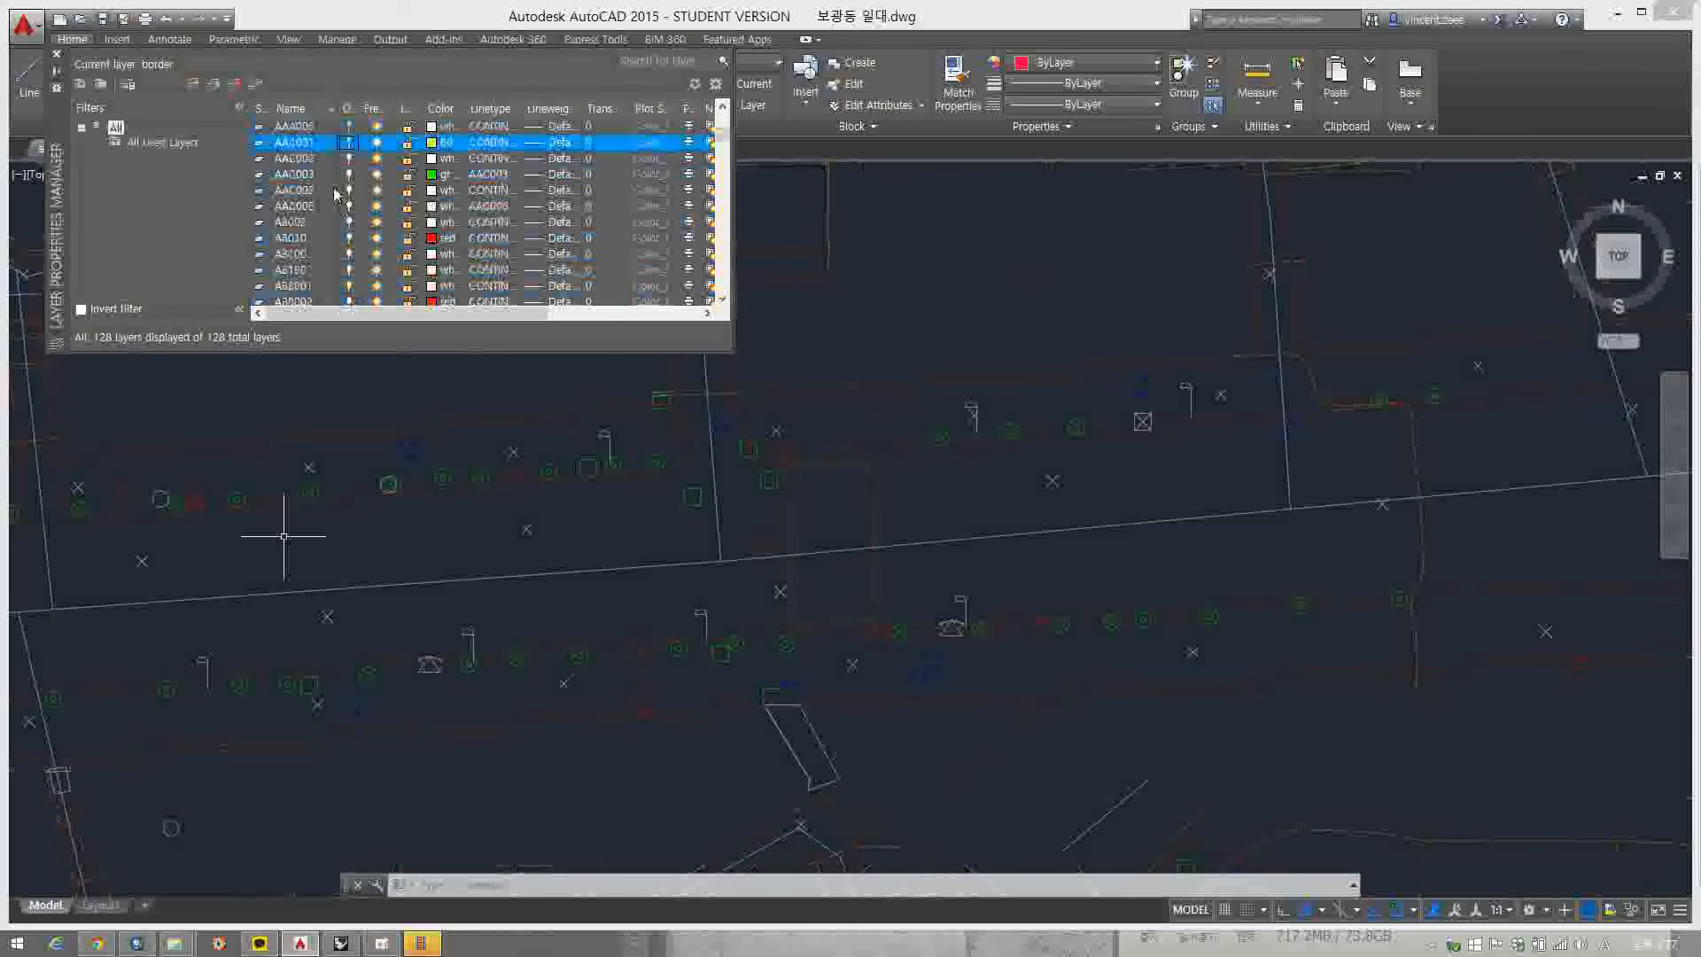
{"action": "left_click", "coordinate": [292, 160]}
{"action": "scroll", "coordinate": [298, 231], "scroll_direction": "down", "scroll_amount": 4}
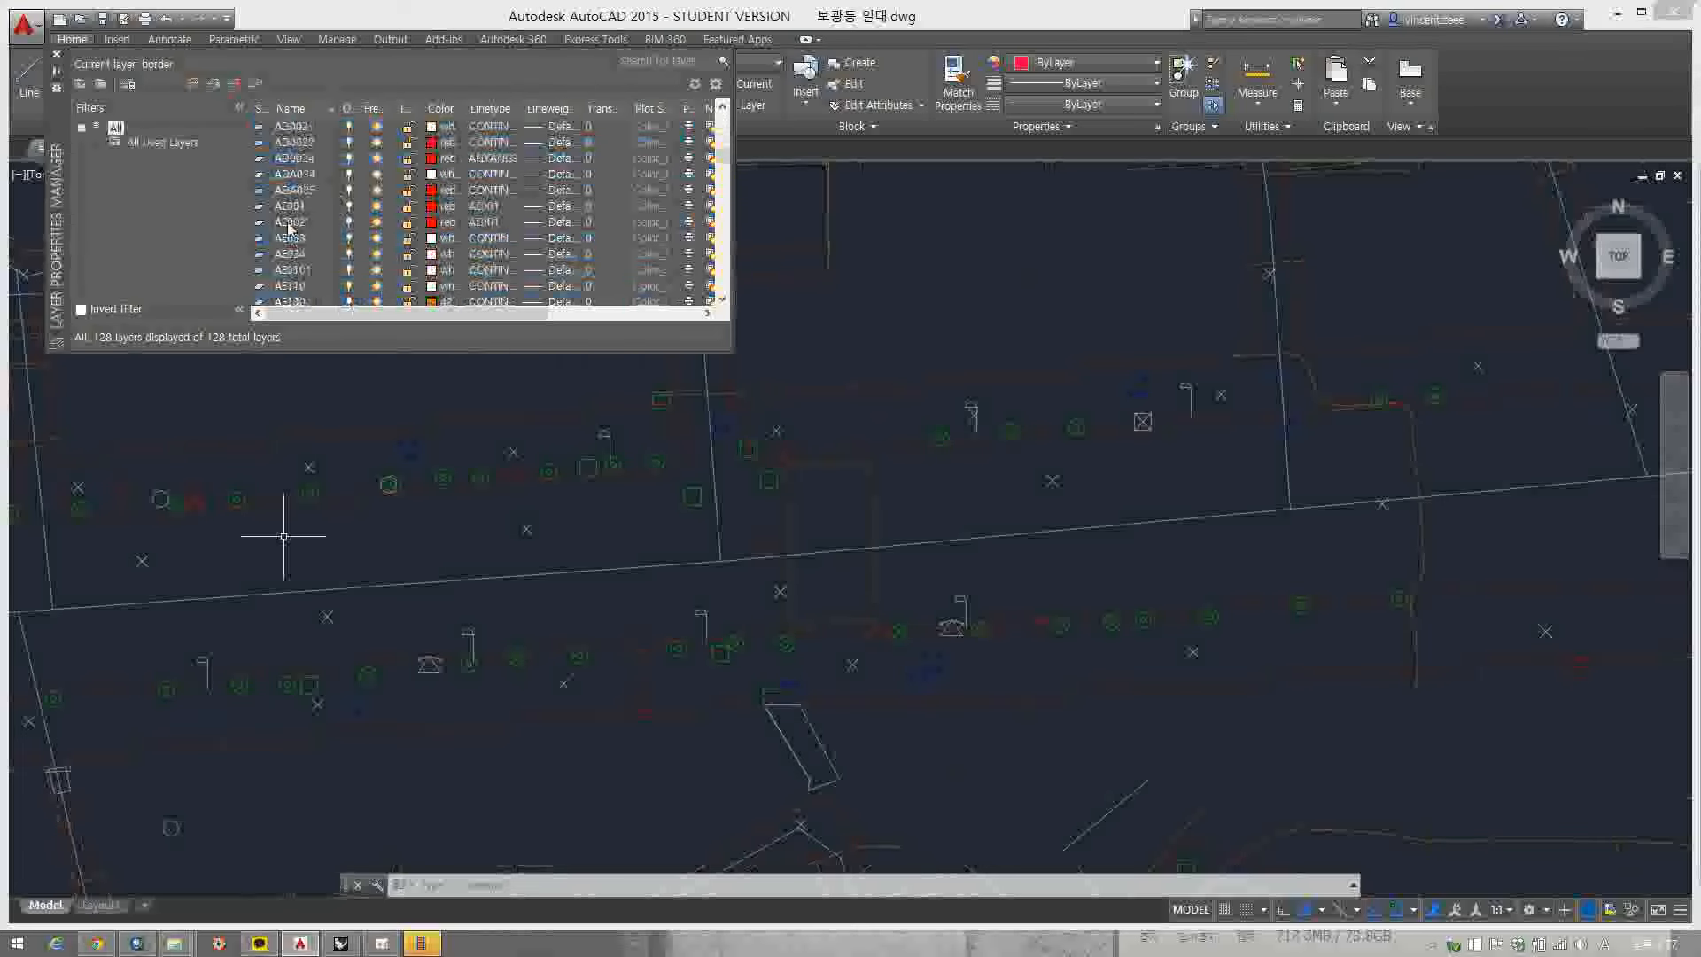
{"action": "scroll", "coordinate": [298, 168], "scroll_direction": "up", "scroll_amount": 1}
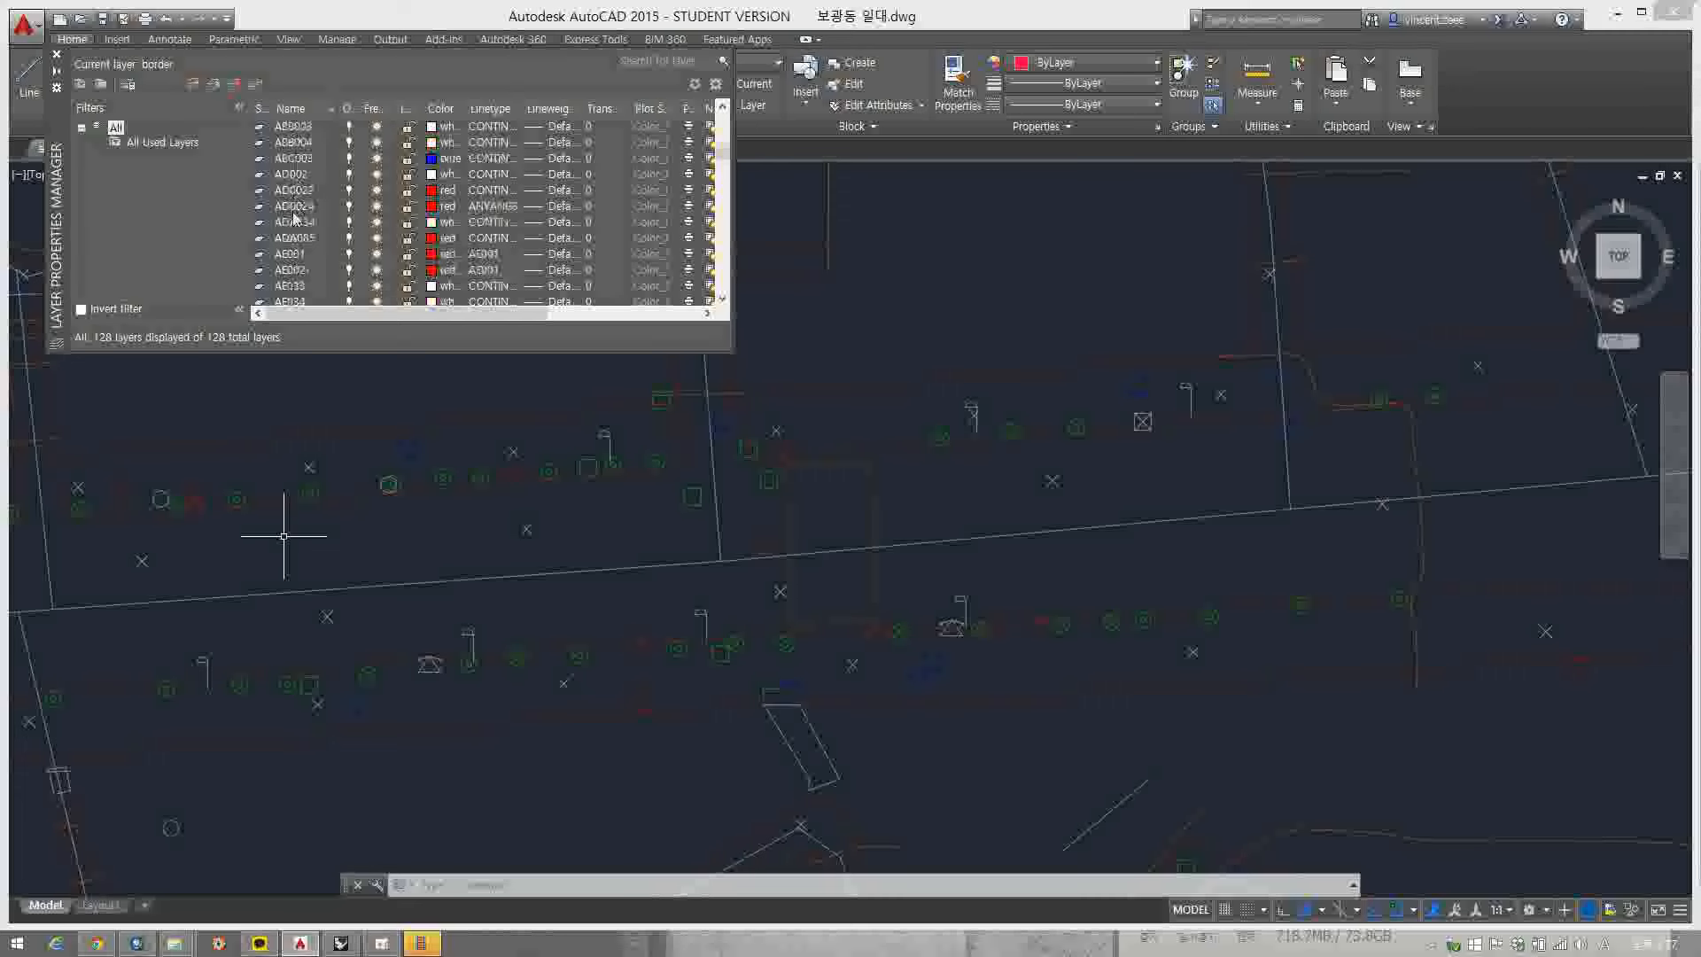
{"action": "left_click", "coordinate": [301, 159], "text": "shift"}
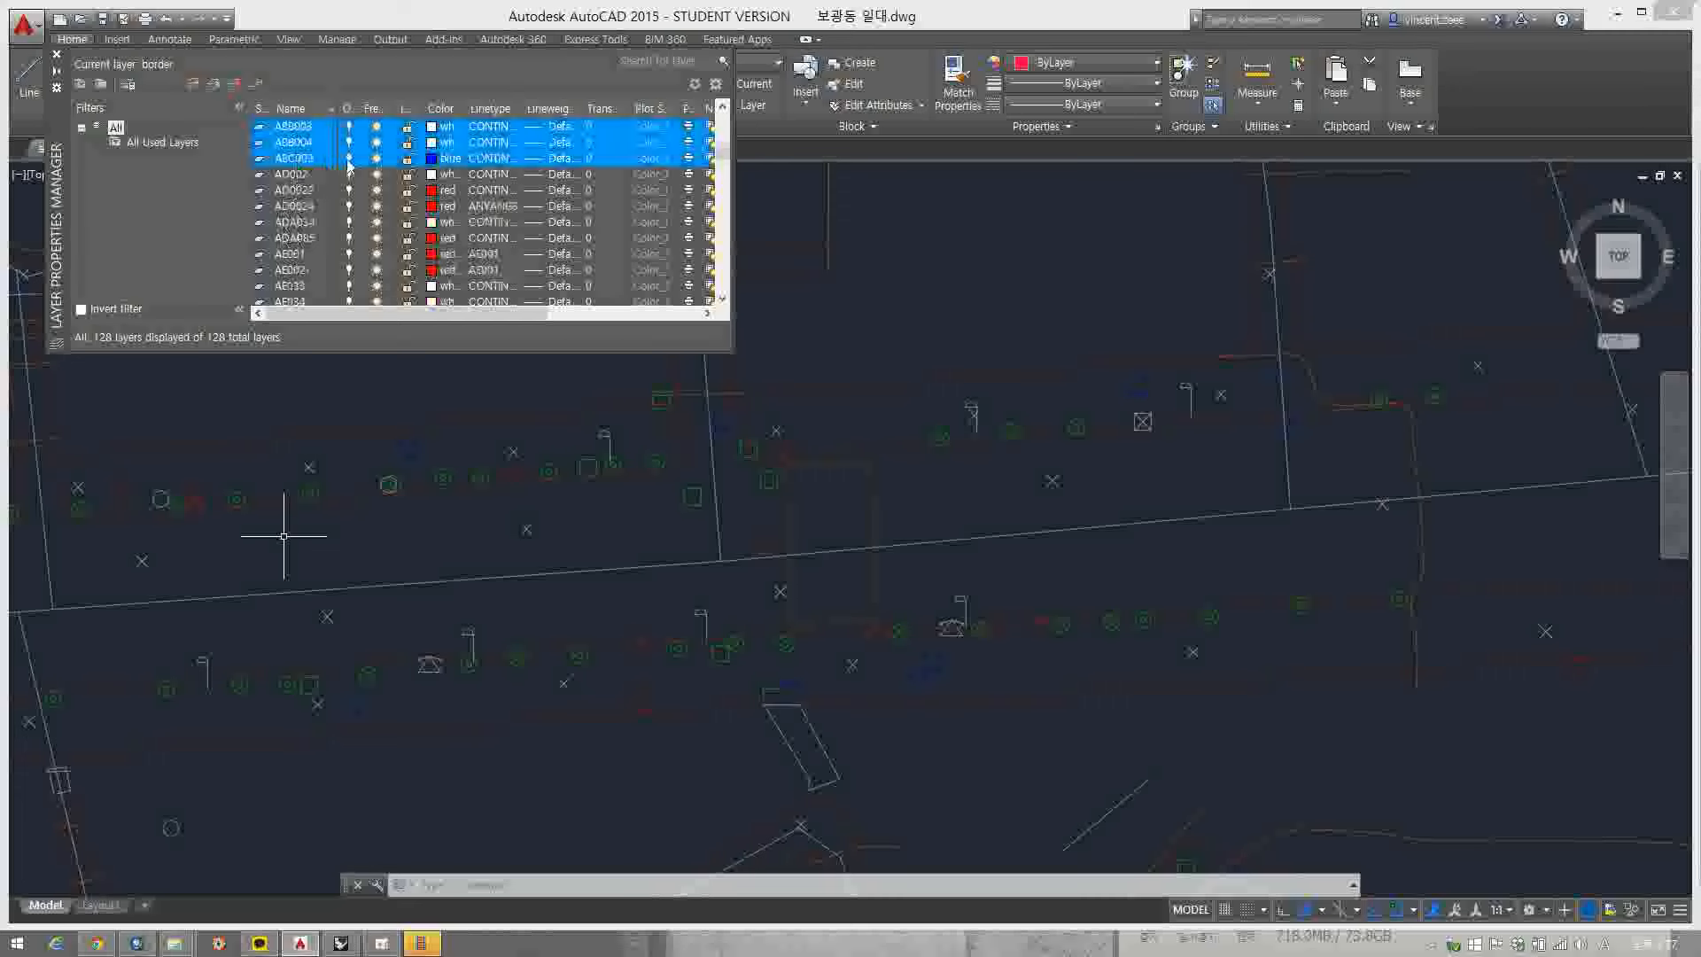
{"action": "left_click", "coordinate": [349, 160]}
- Turn off the layers down to the end of the list, including the current layer
{"action": "scroll", "coordinate": [328, 221], "scroll_direction": "down", "scroll_amount": 6}
{"action": "scroll", "coordinate": [330, 223], "scroll_direction": "down", "scroll_amount": 10}
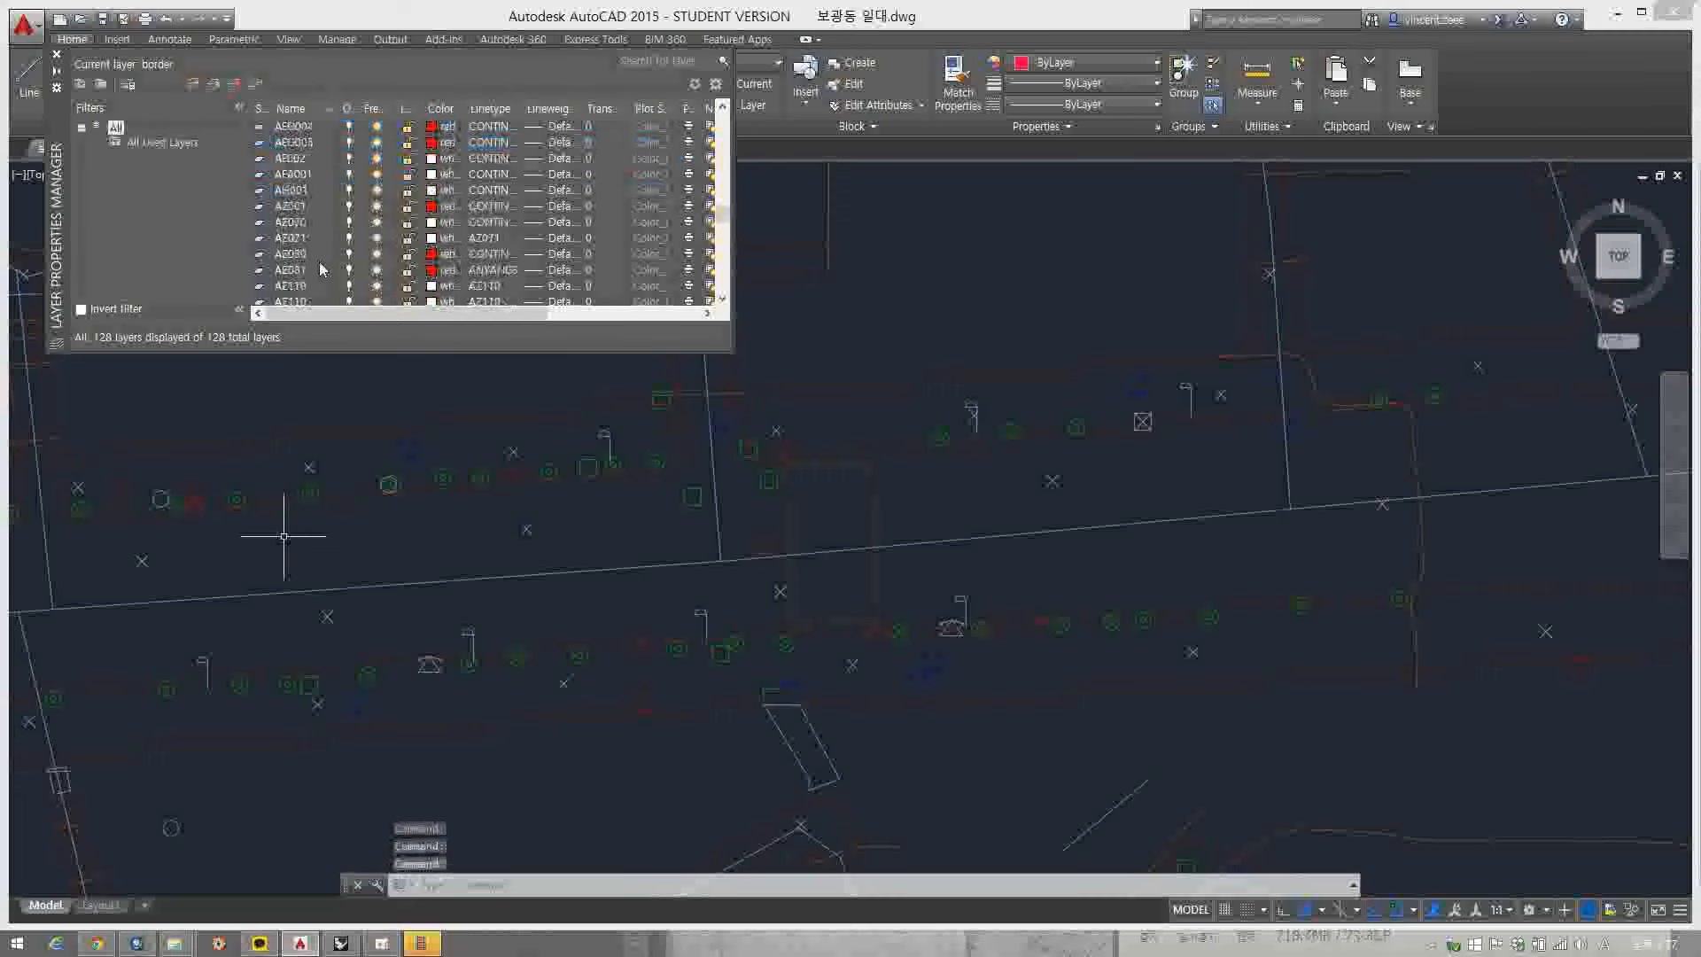
{"action": "left_click", "coordinate": [298, 288], "text": "shift"}
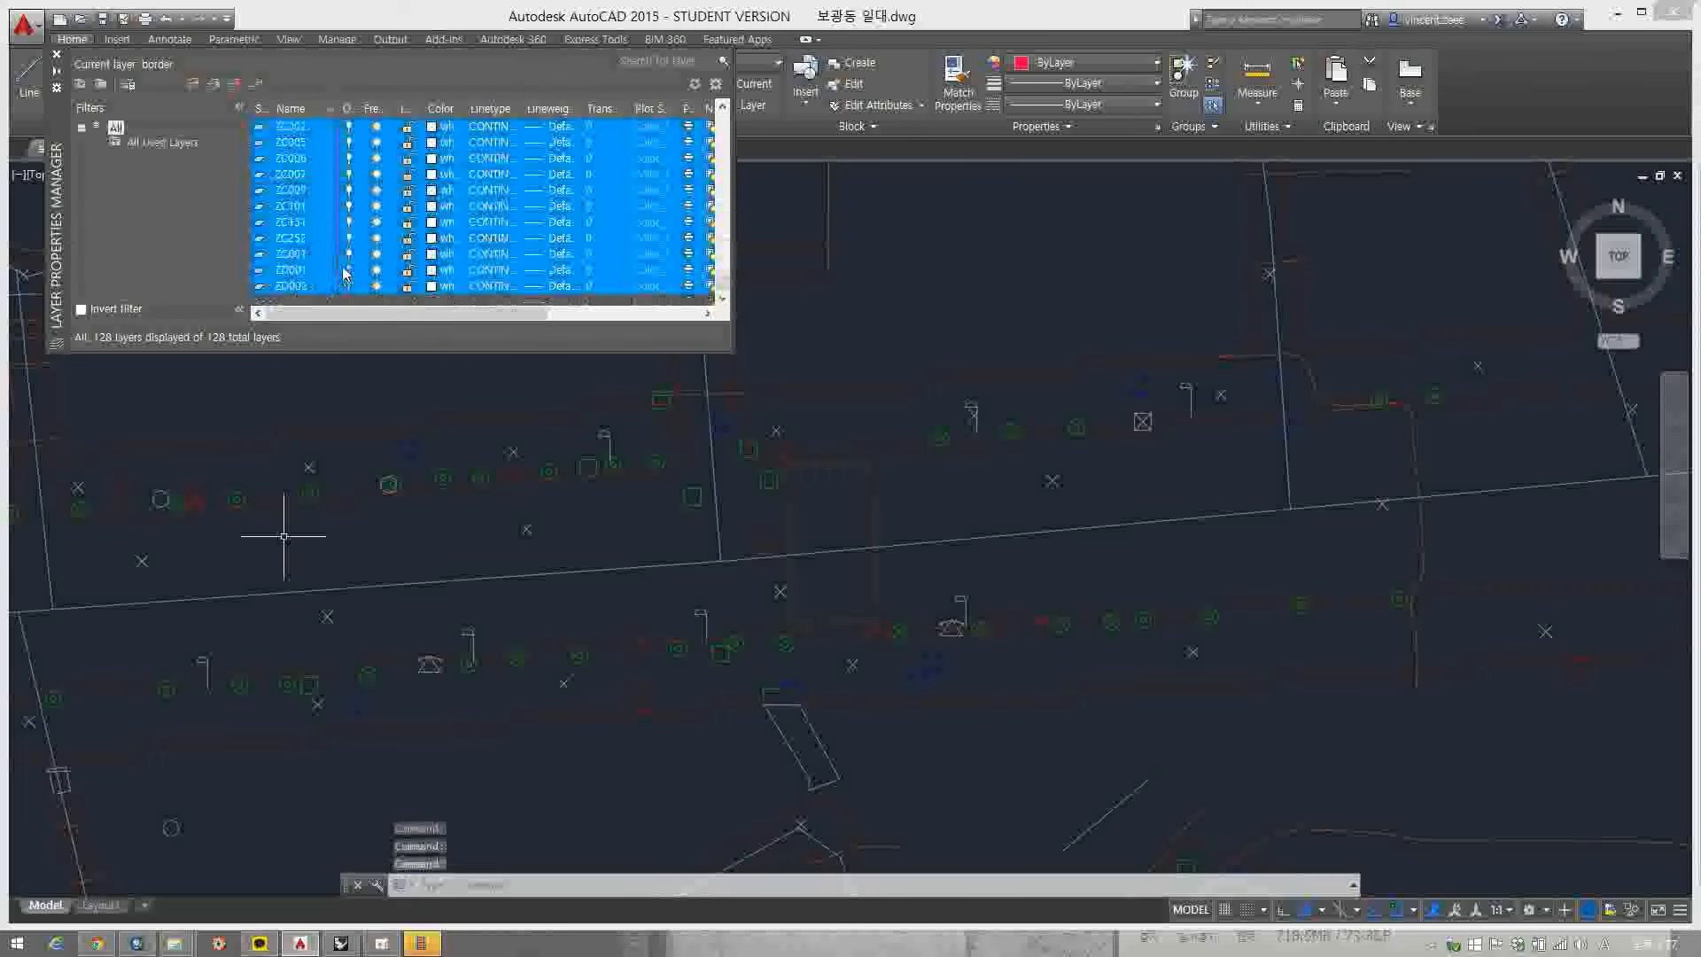
{"action": "left_click", "coordinate": [349, 255]}
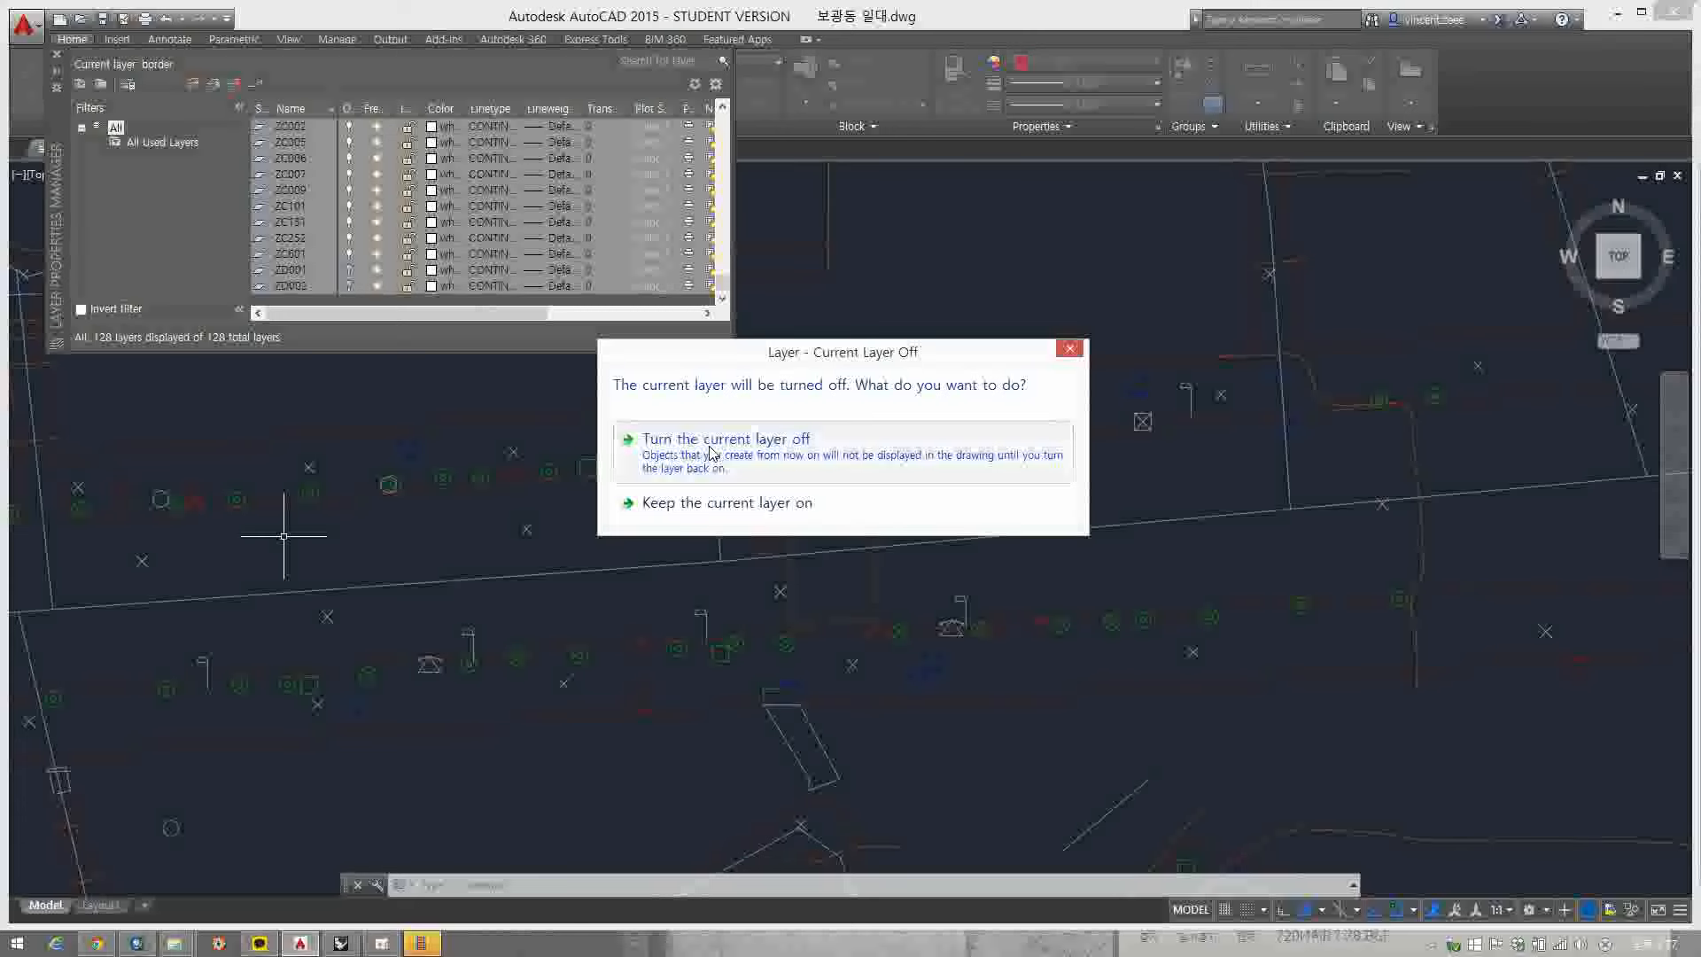
{"action": "left_click", "coordinate": [711, 454]}
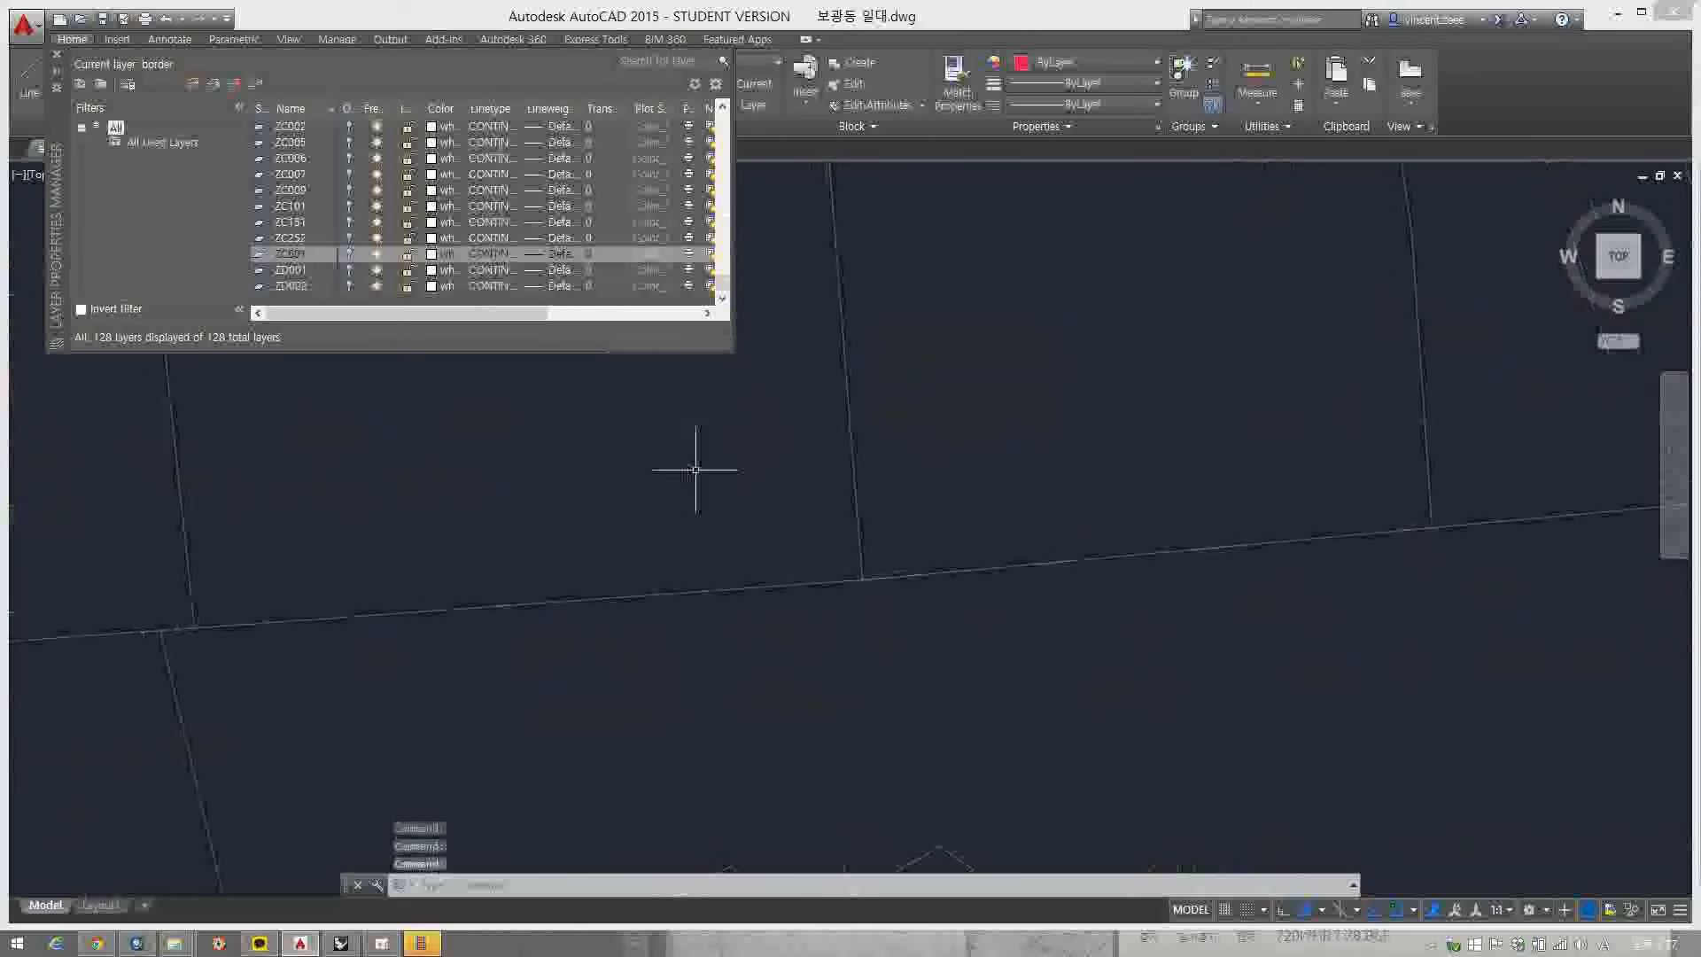
- Select the entire remaining road centreline network in the digital map drawing and copy it to the clipboard
{"action": "scroll", "coordinate": [708, 478], "scroll_direction": "down", "scroll_amount": 6}
{"action": "scroll", "coordinate": [980, 691], "scroll_direction": "up", "scroll_amount": 3}
{"action": "scroll", "coordinate": [1008, 744], "scroll_direction": "down", "scroll_amount": 2}
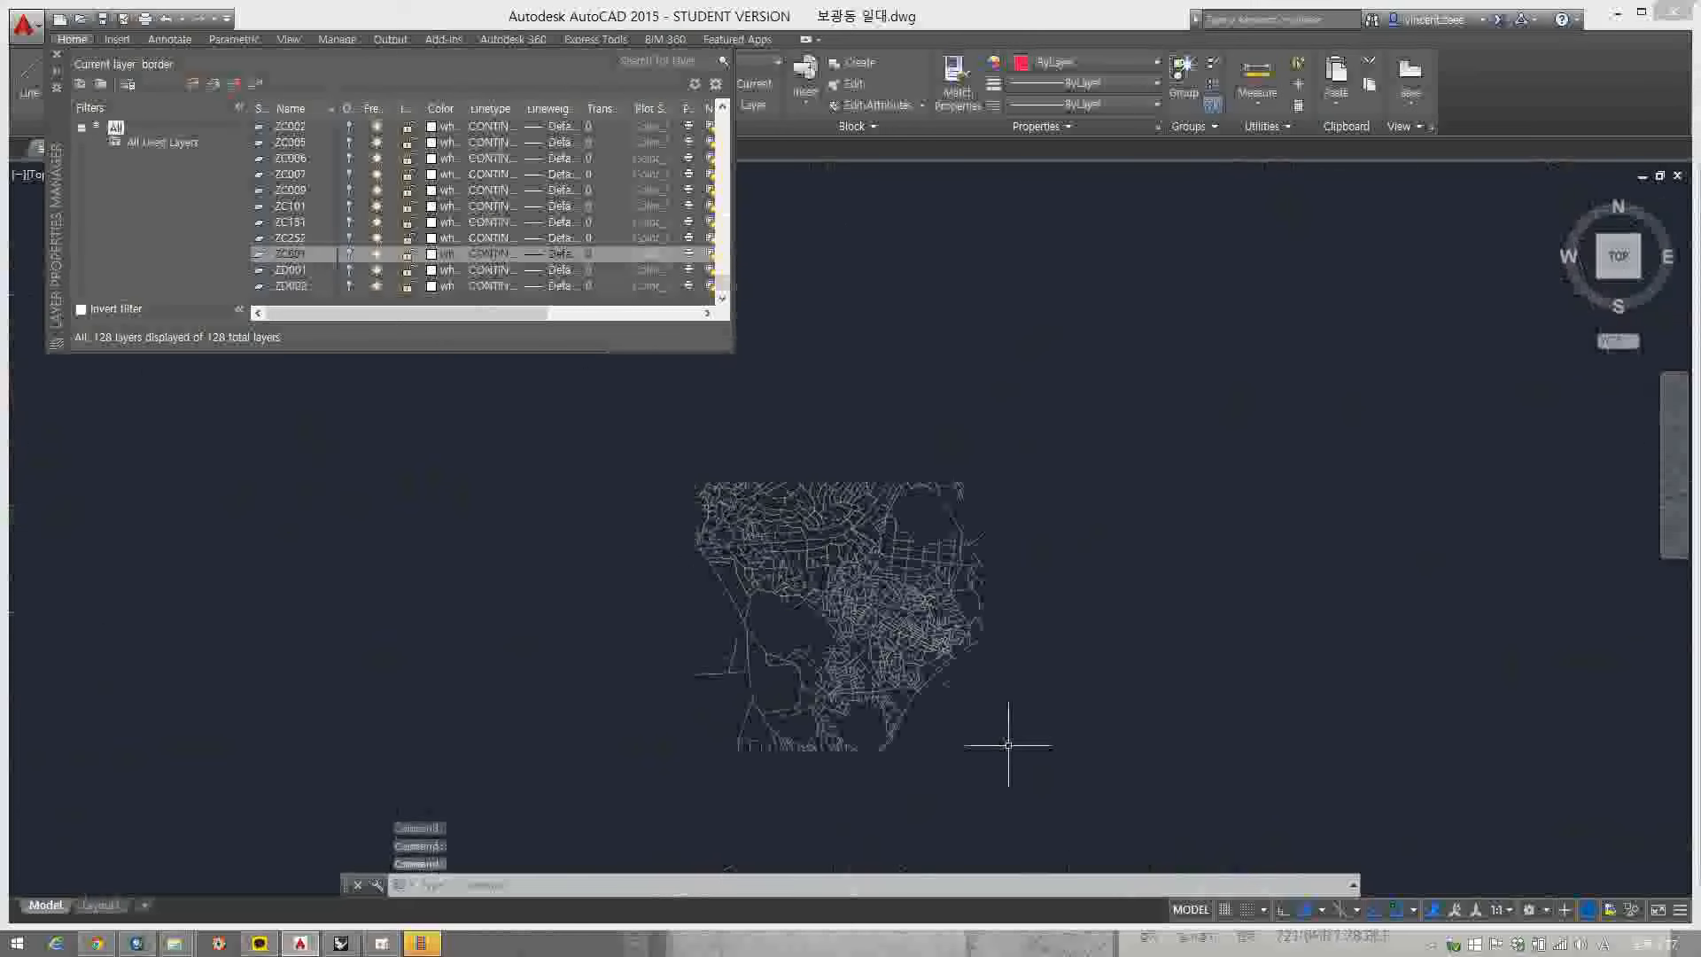
{"action": "left_click", "coordinate": [1025, 765]}
{"action": "left_click", "coordinate": [626, 437]}
{"action": "scroll", "coordinate": [823, 464], "scroll_direction": "up", "scroll_amount": 2}
{"action": "middle_click_drag", "start_coordinate": [823, 463], "coordinate": [934, 450]}
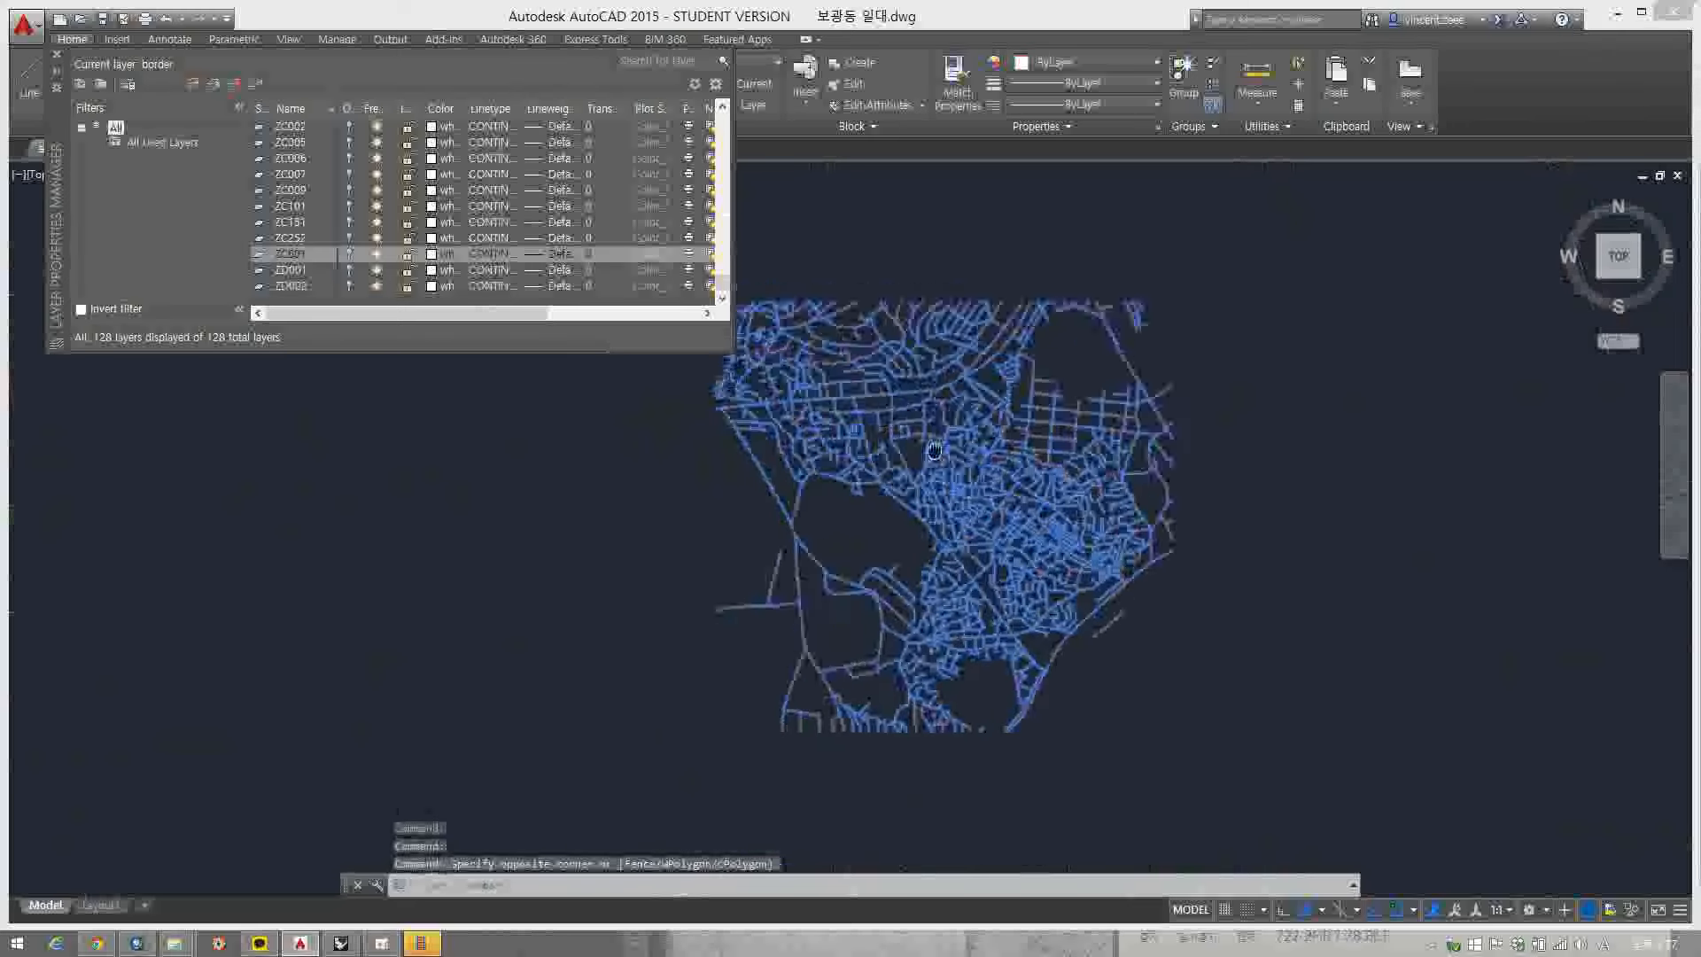
{"action": "scroll", "coordinate": [809, 505], "scroll_direction": "up", "scroll_amount": 3}
{"action": "scroll", "coordinate": [779, 530], "scroll_direction": "down", "scroll_amount": 5}
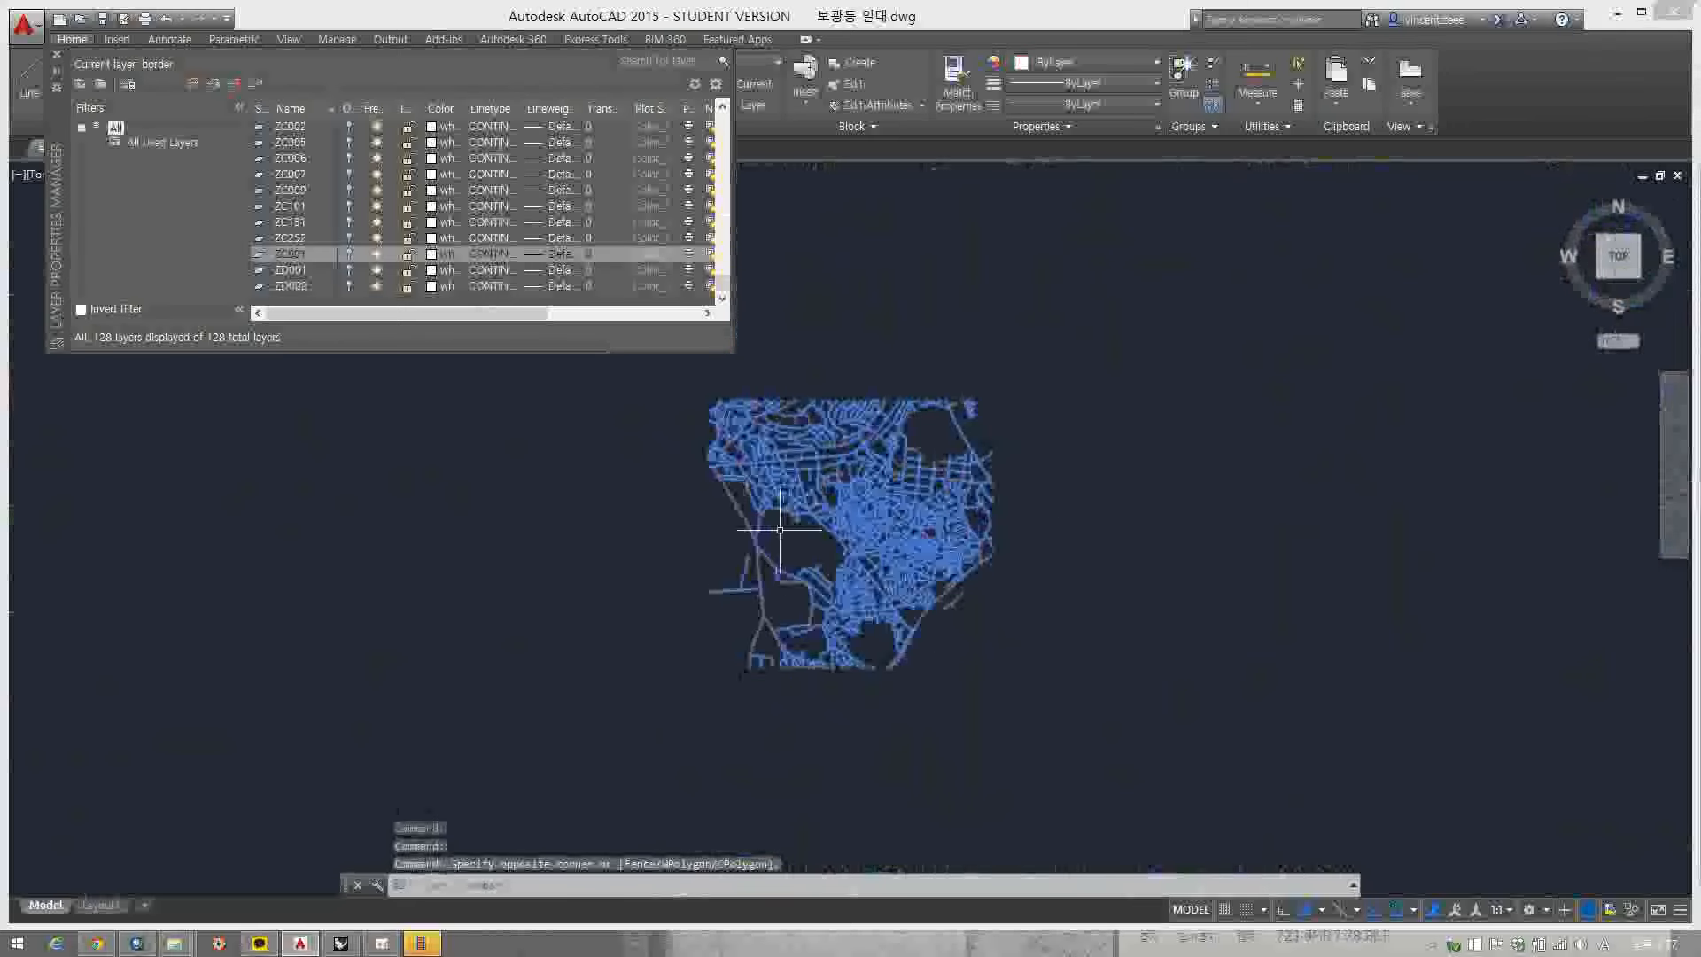
{"action": "key", "text": "ctrl+c"}
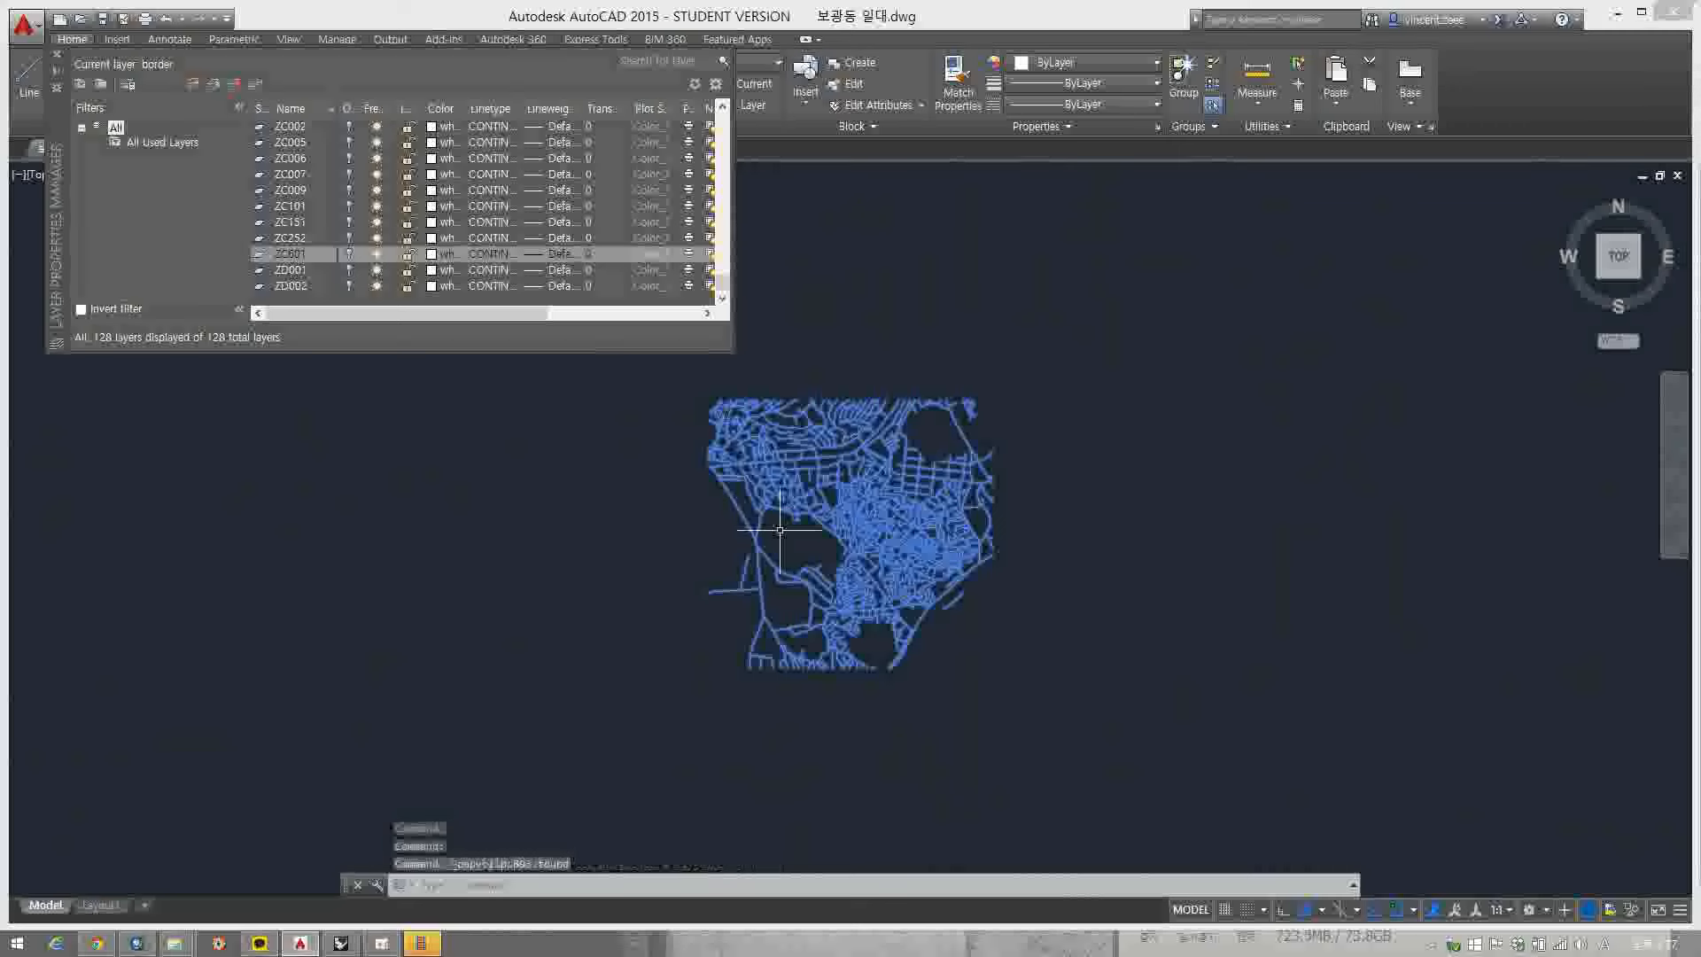
- Create a new drawing from the default template and close the layer manager
{"action": "key", "text": "ctrl+n"}
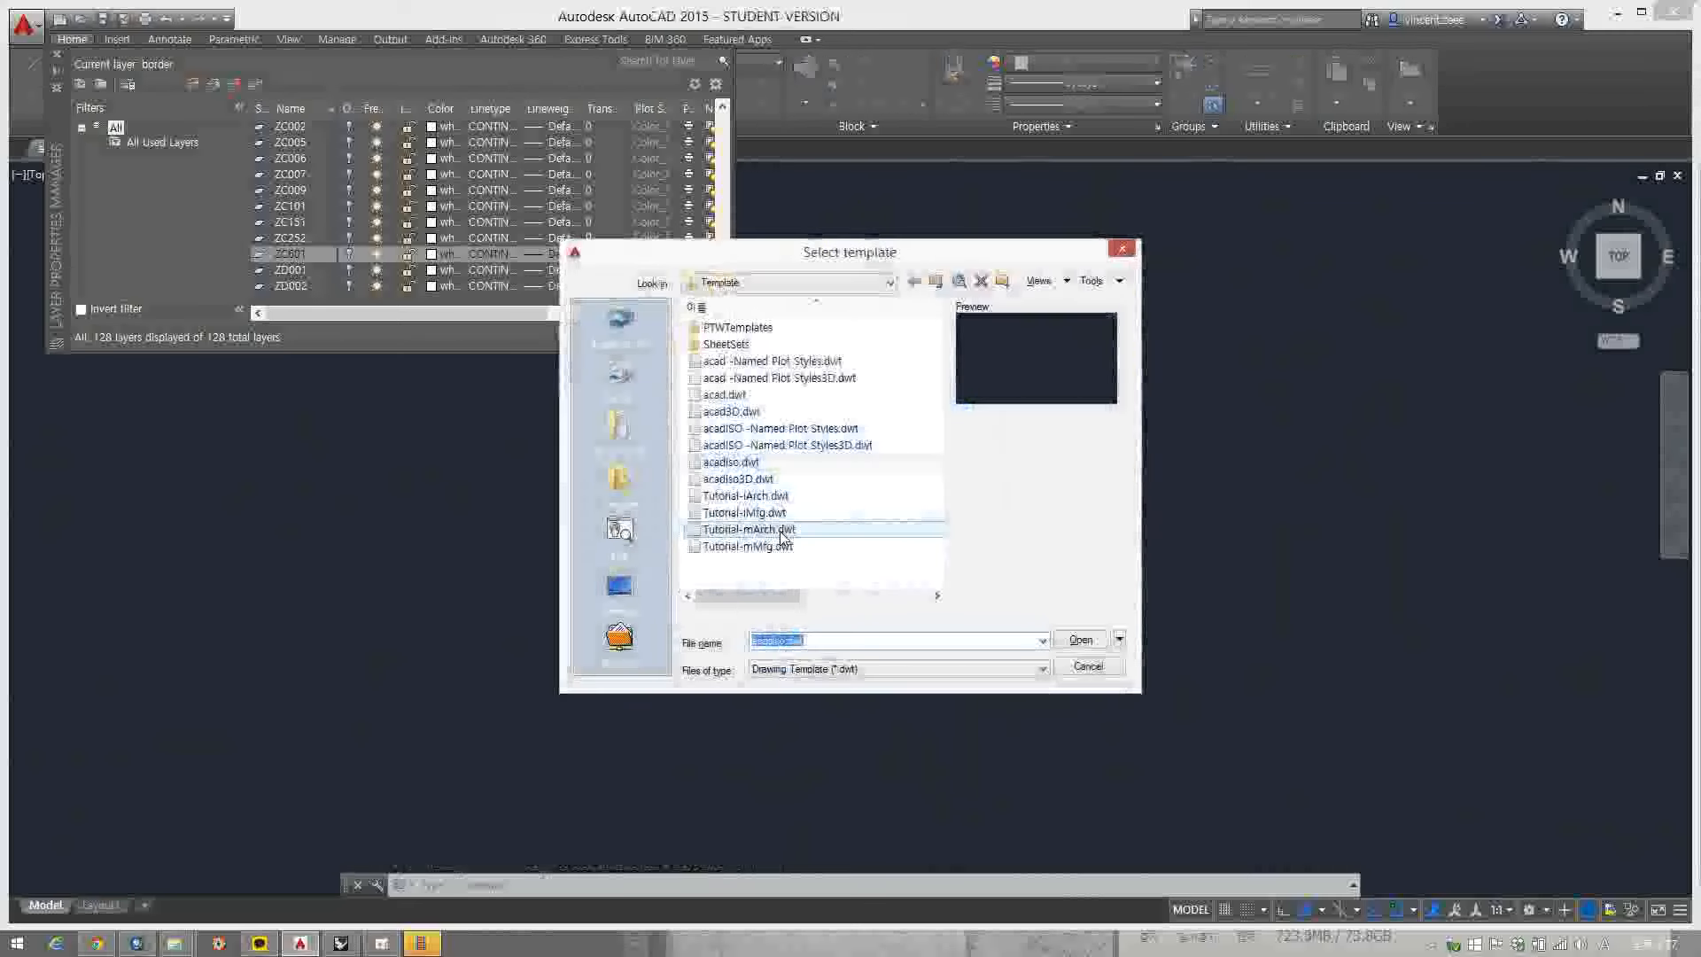
{"action": "key", "text": "Return"}
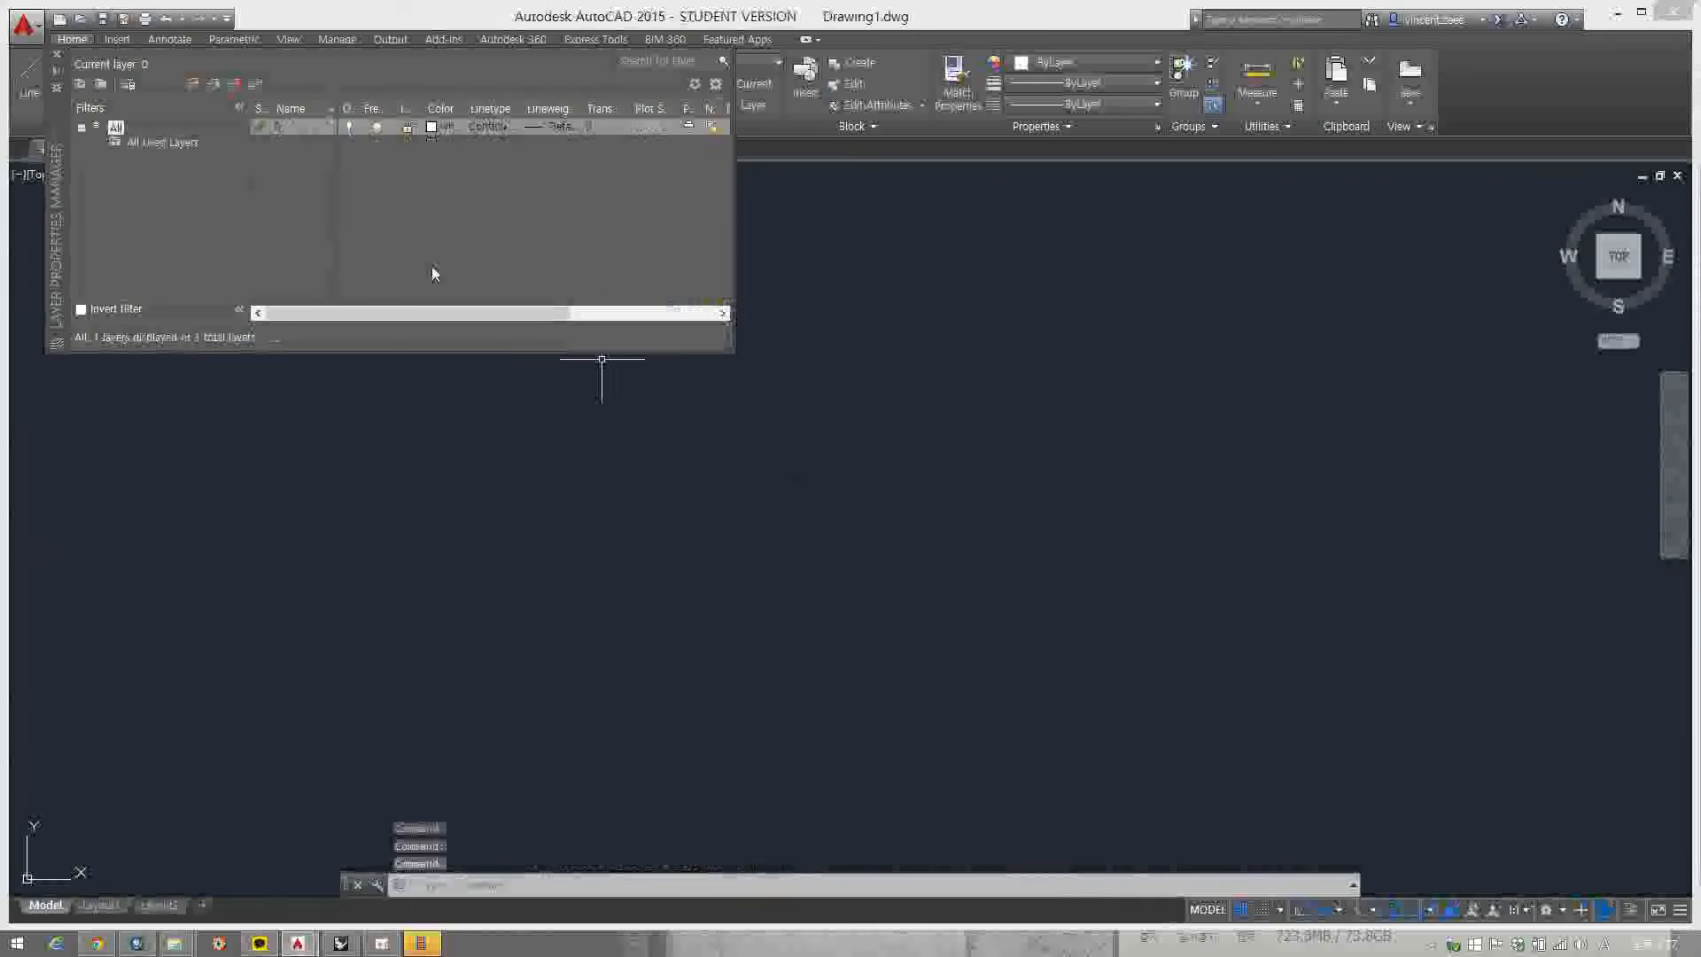
{"action": "left_click", "coordinate": [57, 55]}
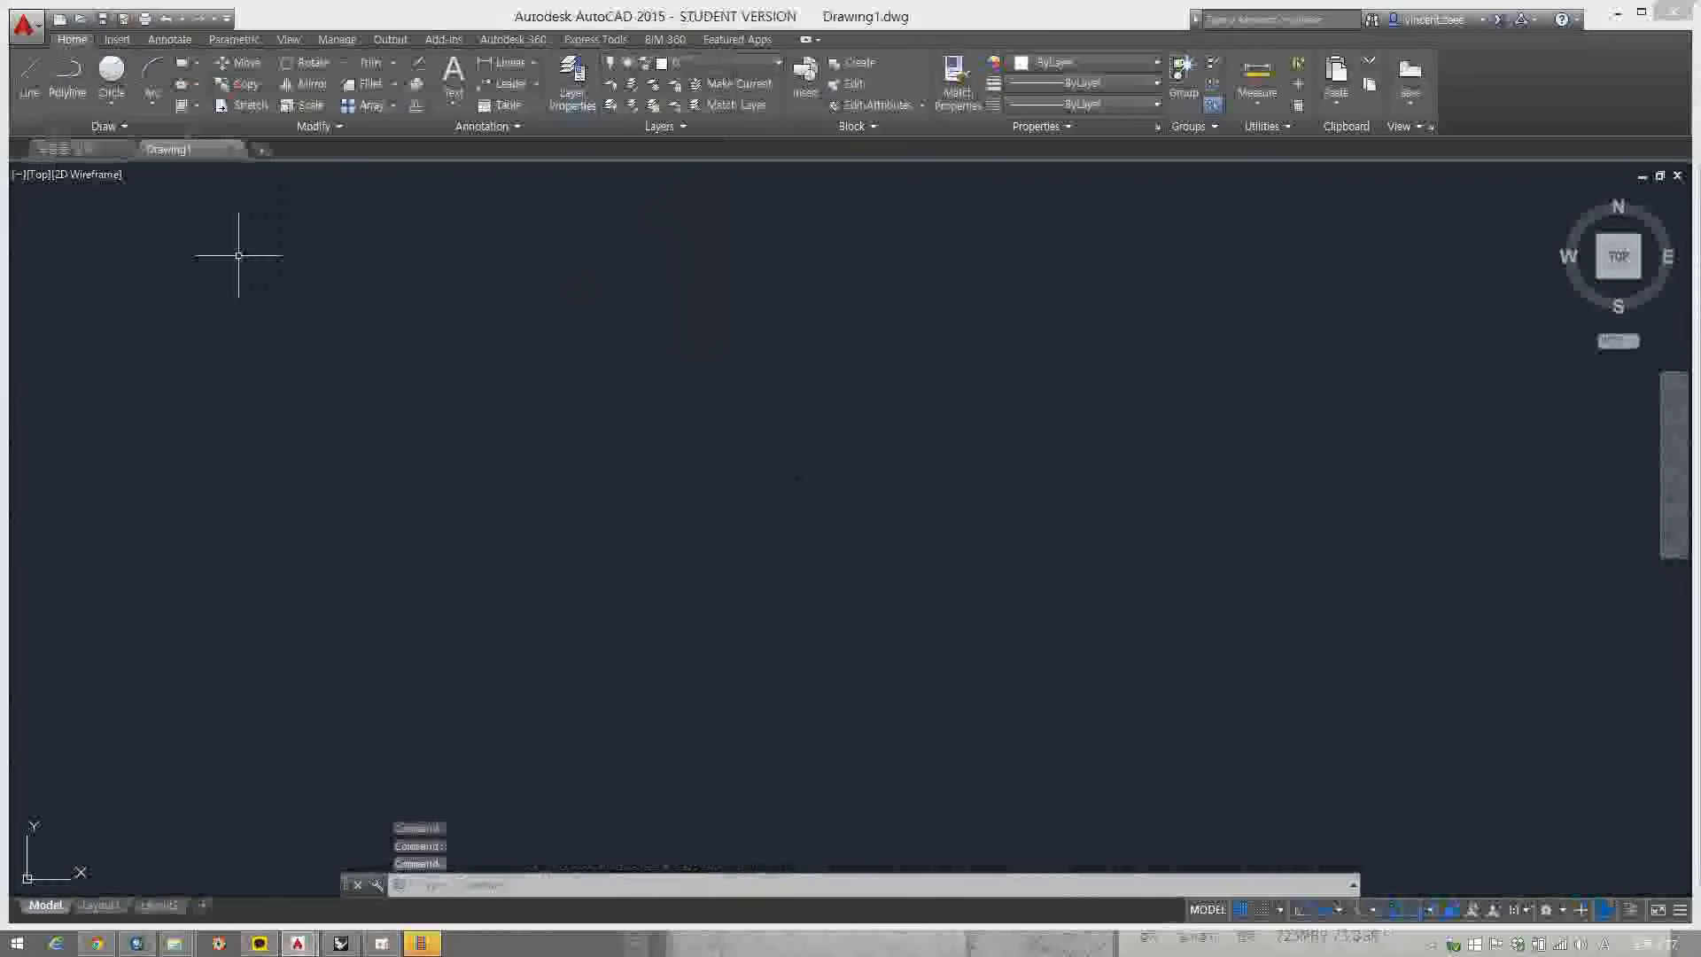
- Paste the copied road centreline network into the new drawing at its original coordinates
{"action": "right_click", "coordinate": [614, 346]}
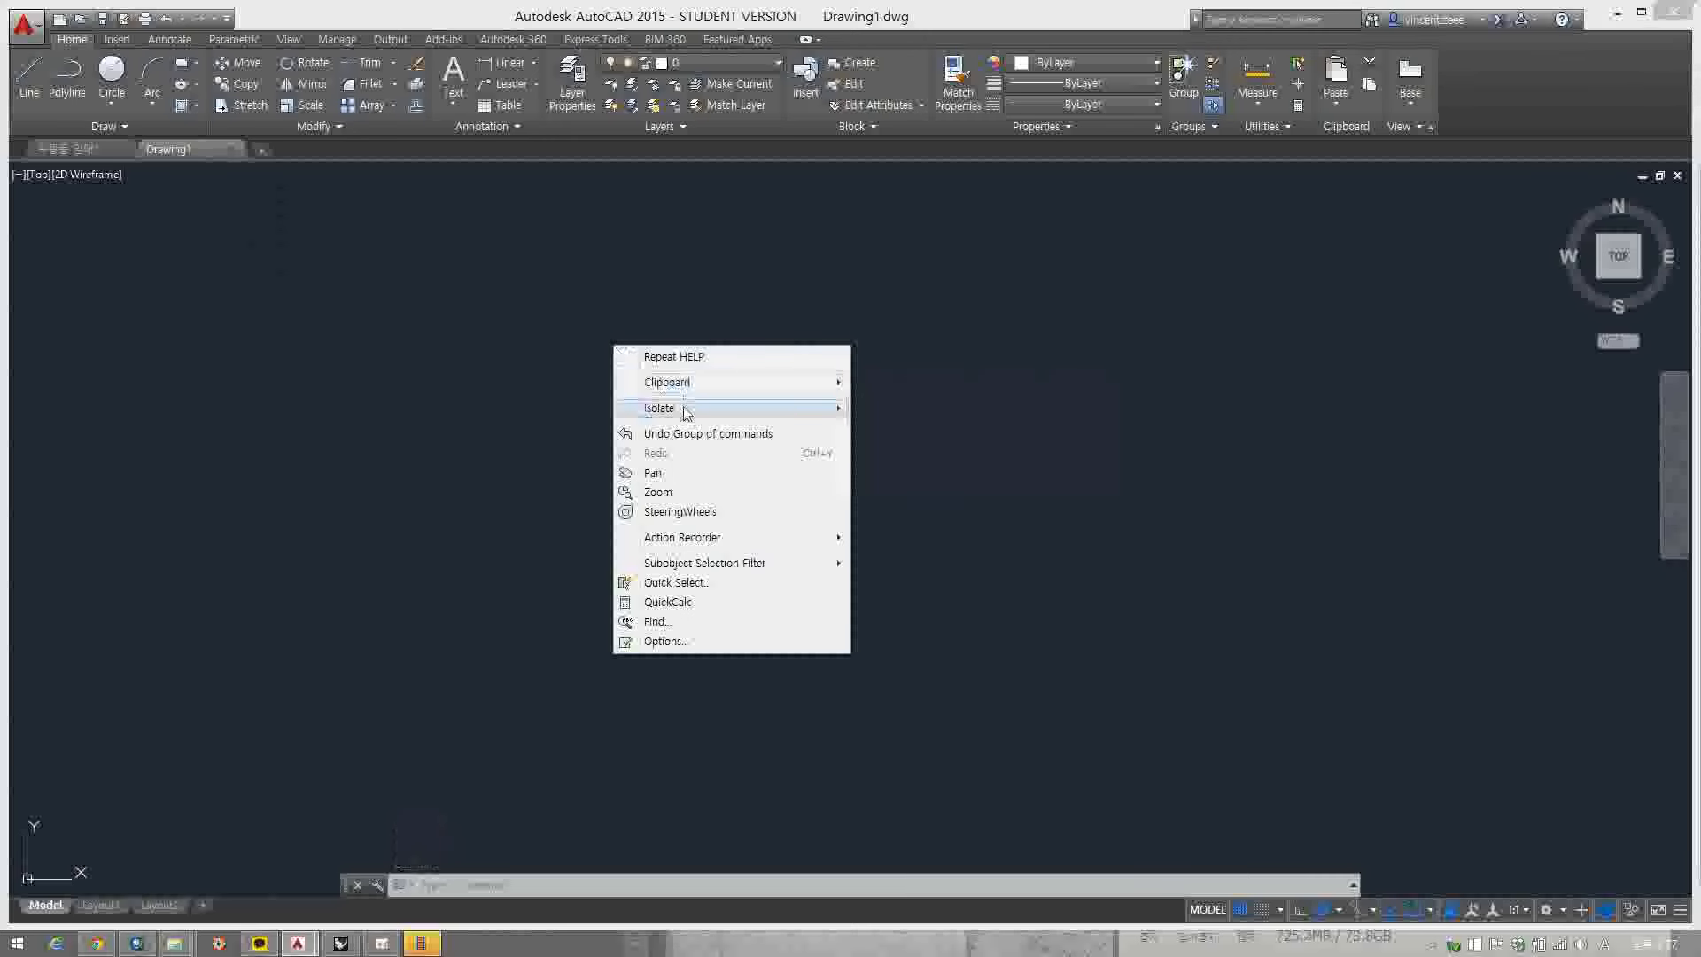
{"action": "mouse_move", "coordinate": [709, 387]}
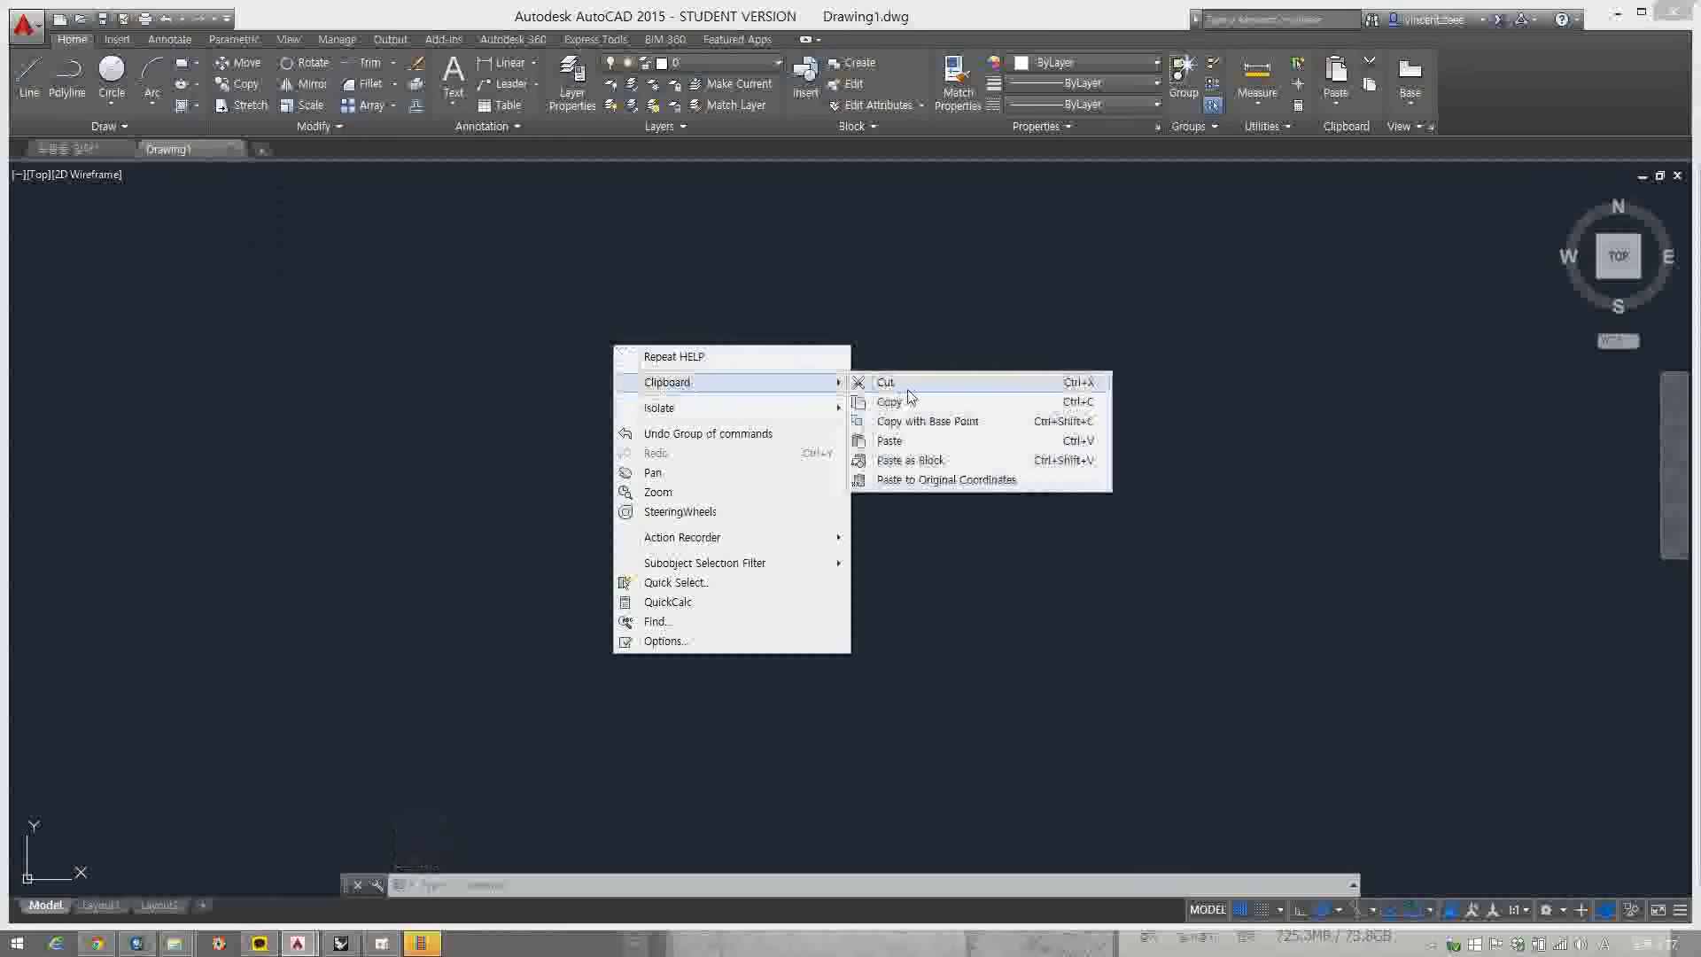
{"action": "left_click", "coordinate": [952, 482]}
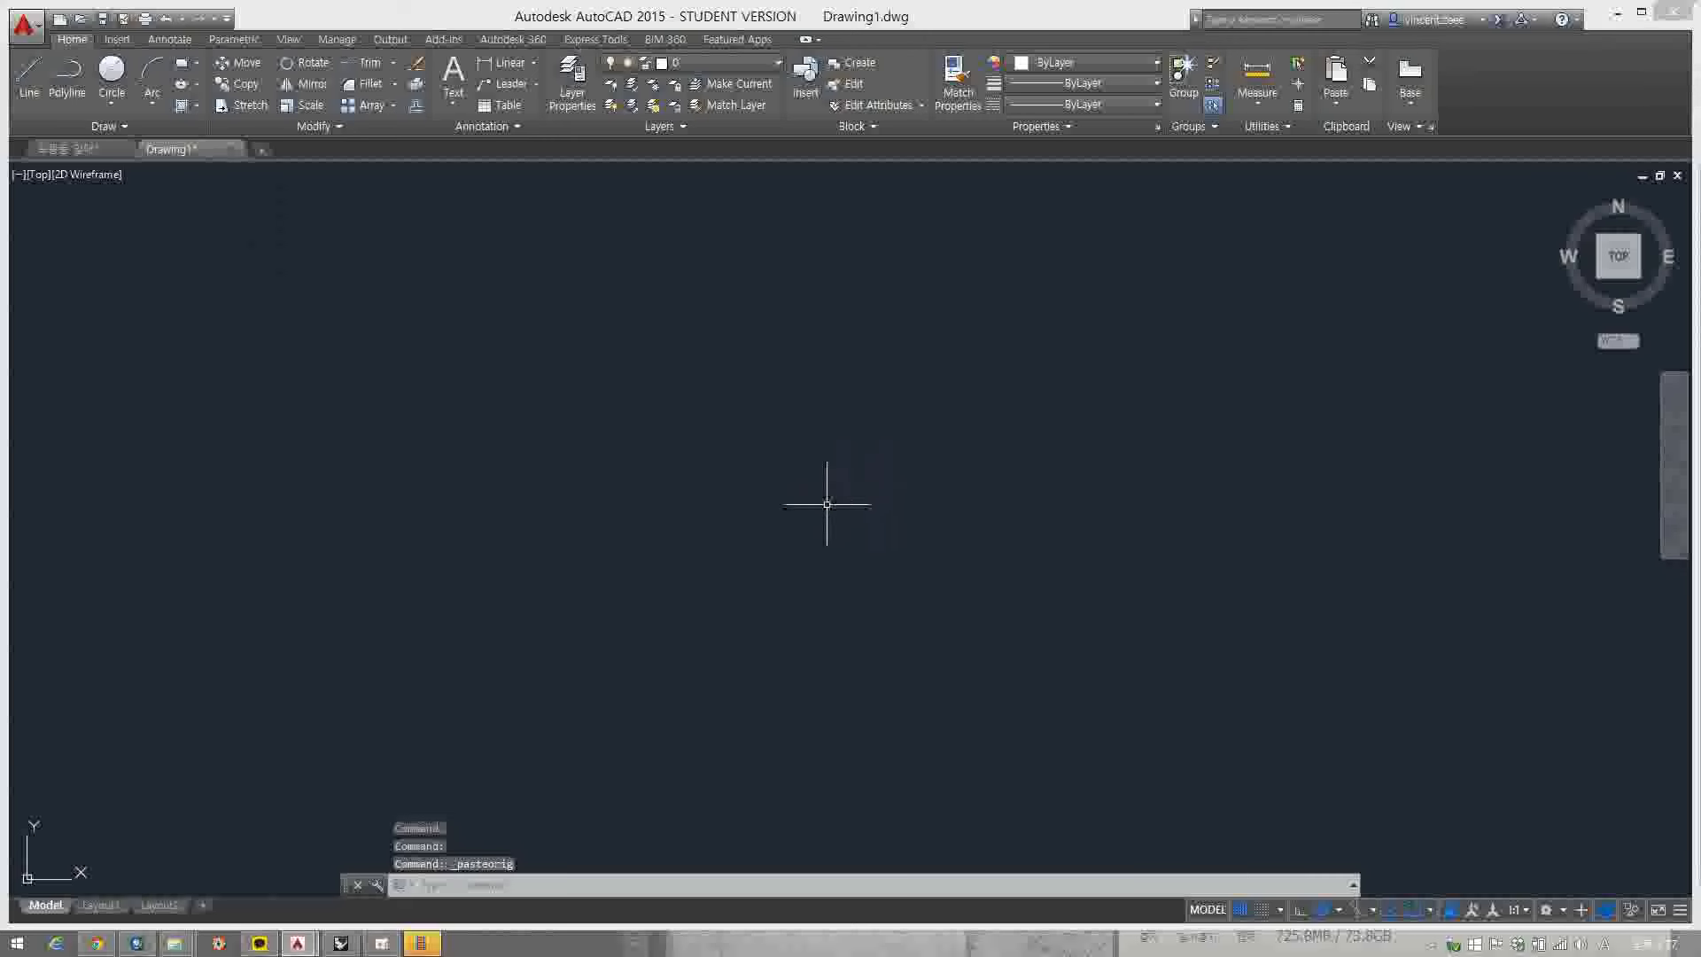
- Zoom to the whole drawing and examine the pasted road network
{"action": "left_click", "coordinate": [683, 413]}
{"action": "scroll", "coordinate": [732, 451], "scroll_direction": "down", "scroll_amount": 5}
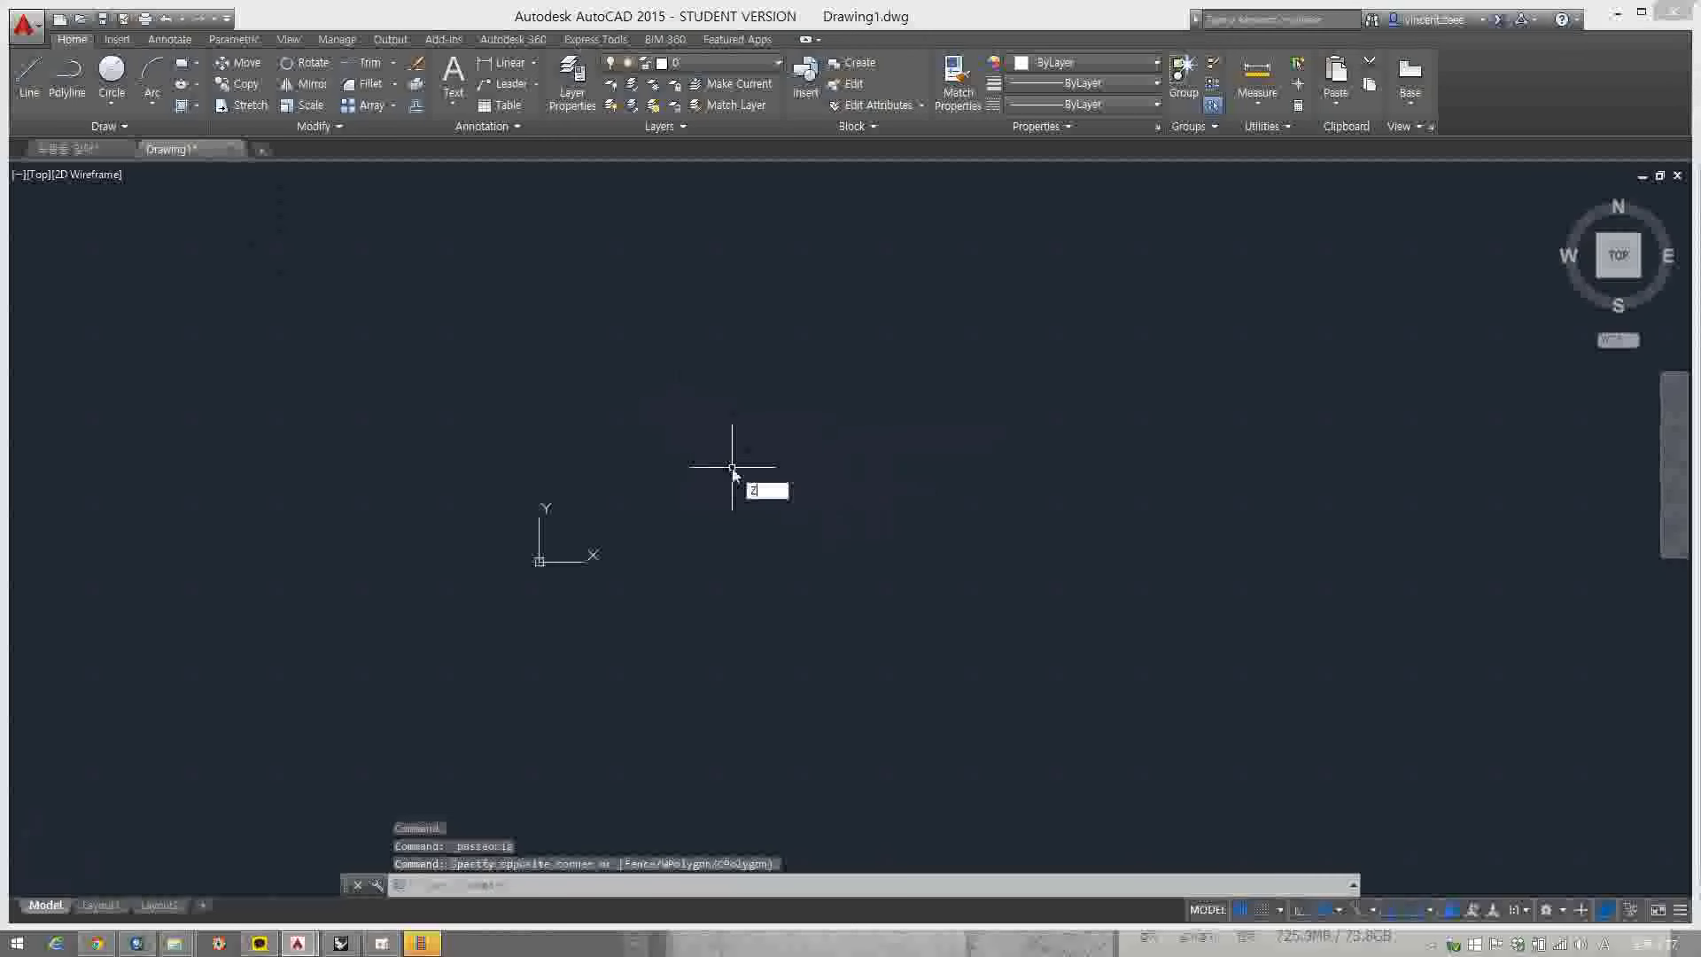
{"action": "key", "text": "Return"}
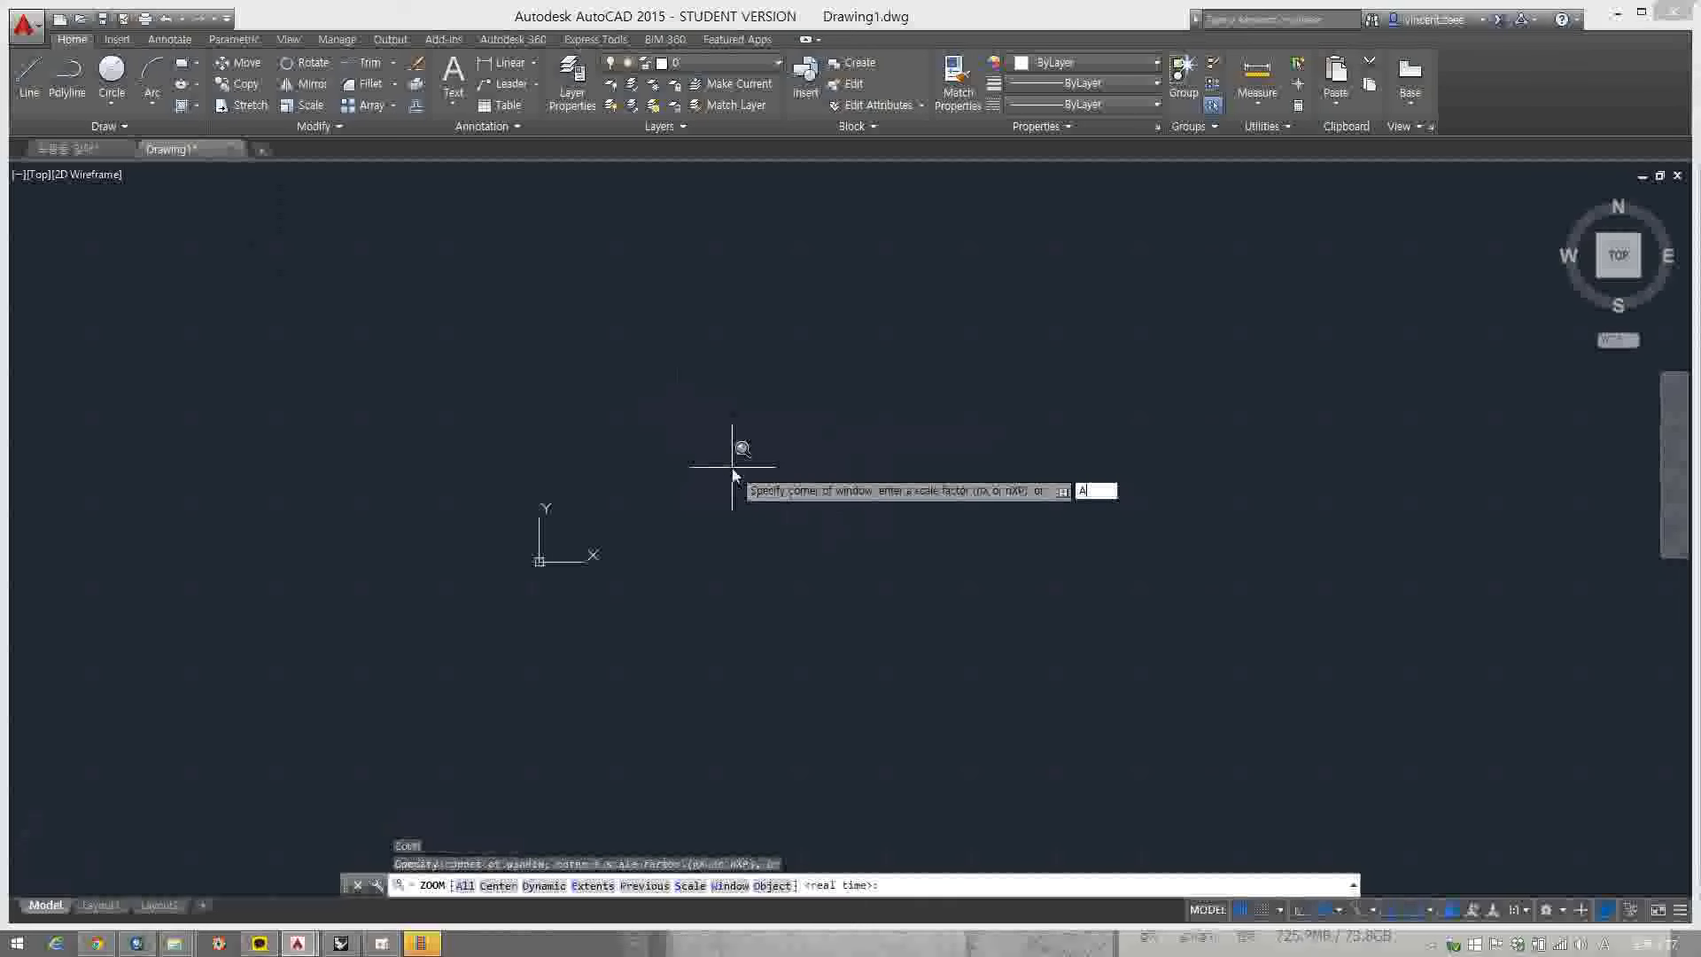
{"action": "key", "text": "Return"}
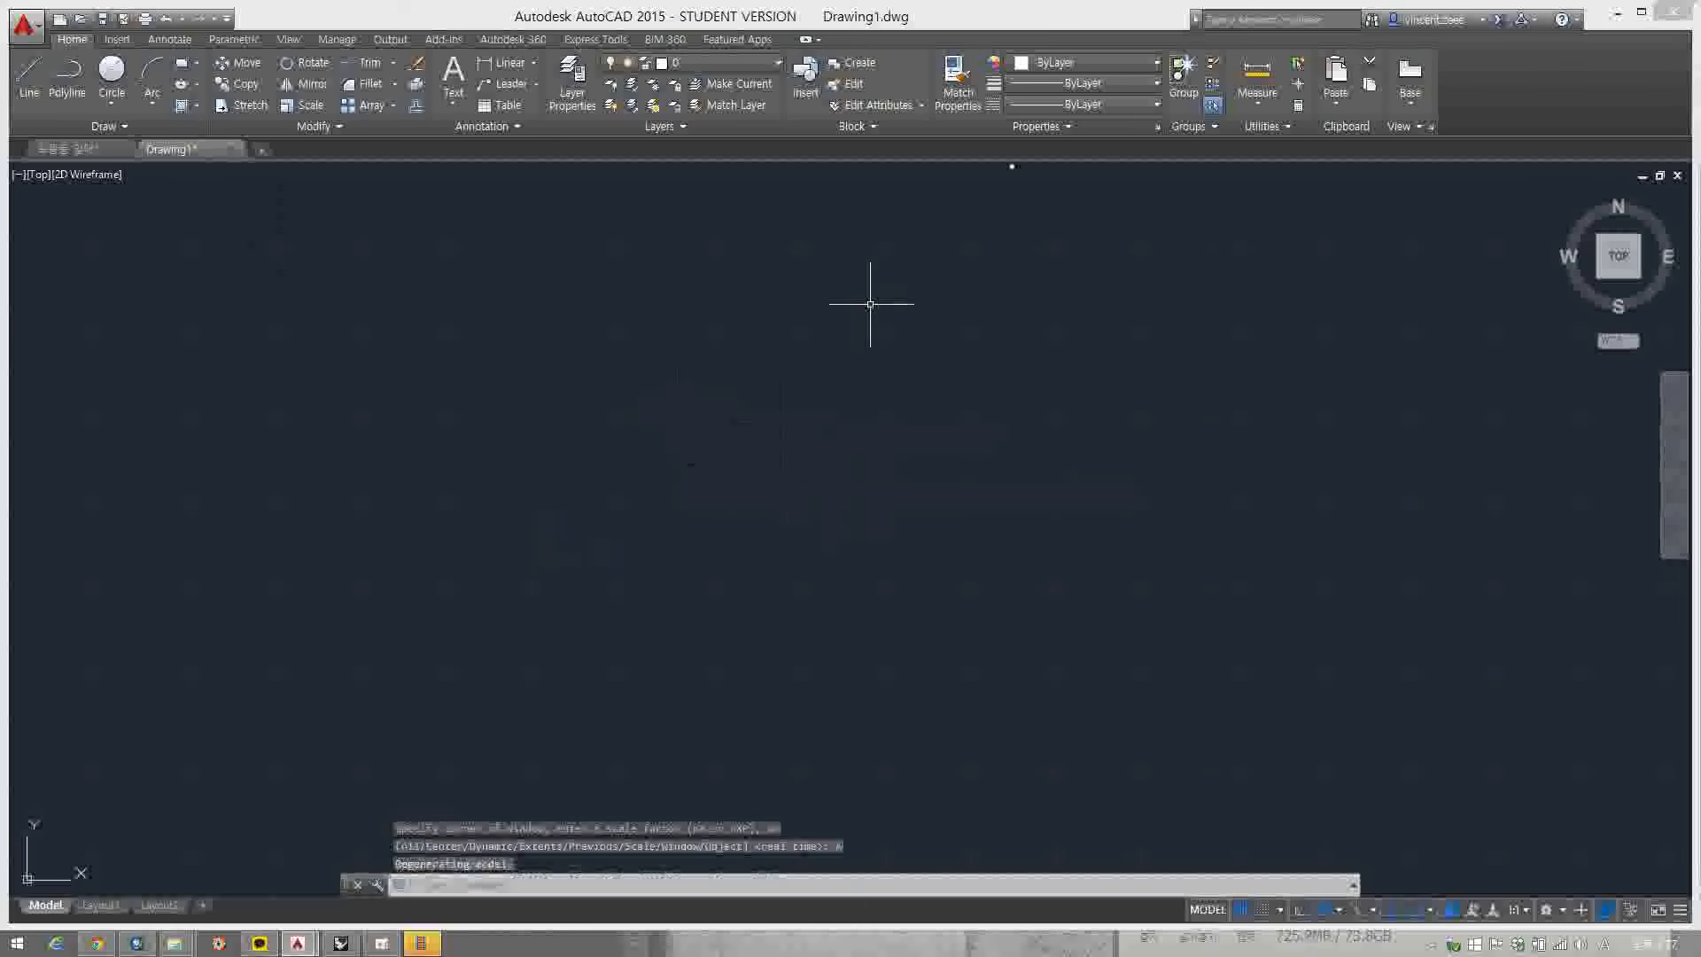
{"action": "mouse_move", "coordinate": [968, 266]}
{"action": "middle_mouse_down"}
{"action": "mouse_move", "coordinate": [919, 420]}
{"action": "mouse_move", "coordinate": [910, 626]}
{"action": "middle_mouse_up"}
{"action": "scroll", "coordinate": [832, 483], "scroll_direction": "up", "scroll_amount": 8}
{"action": "scroll", "coordinate": [833, 483], "scroll_direction": "down", "scroll_amount": 4}
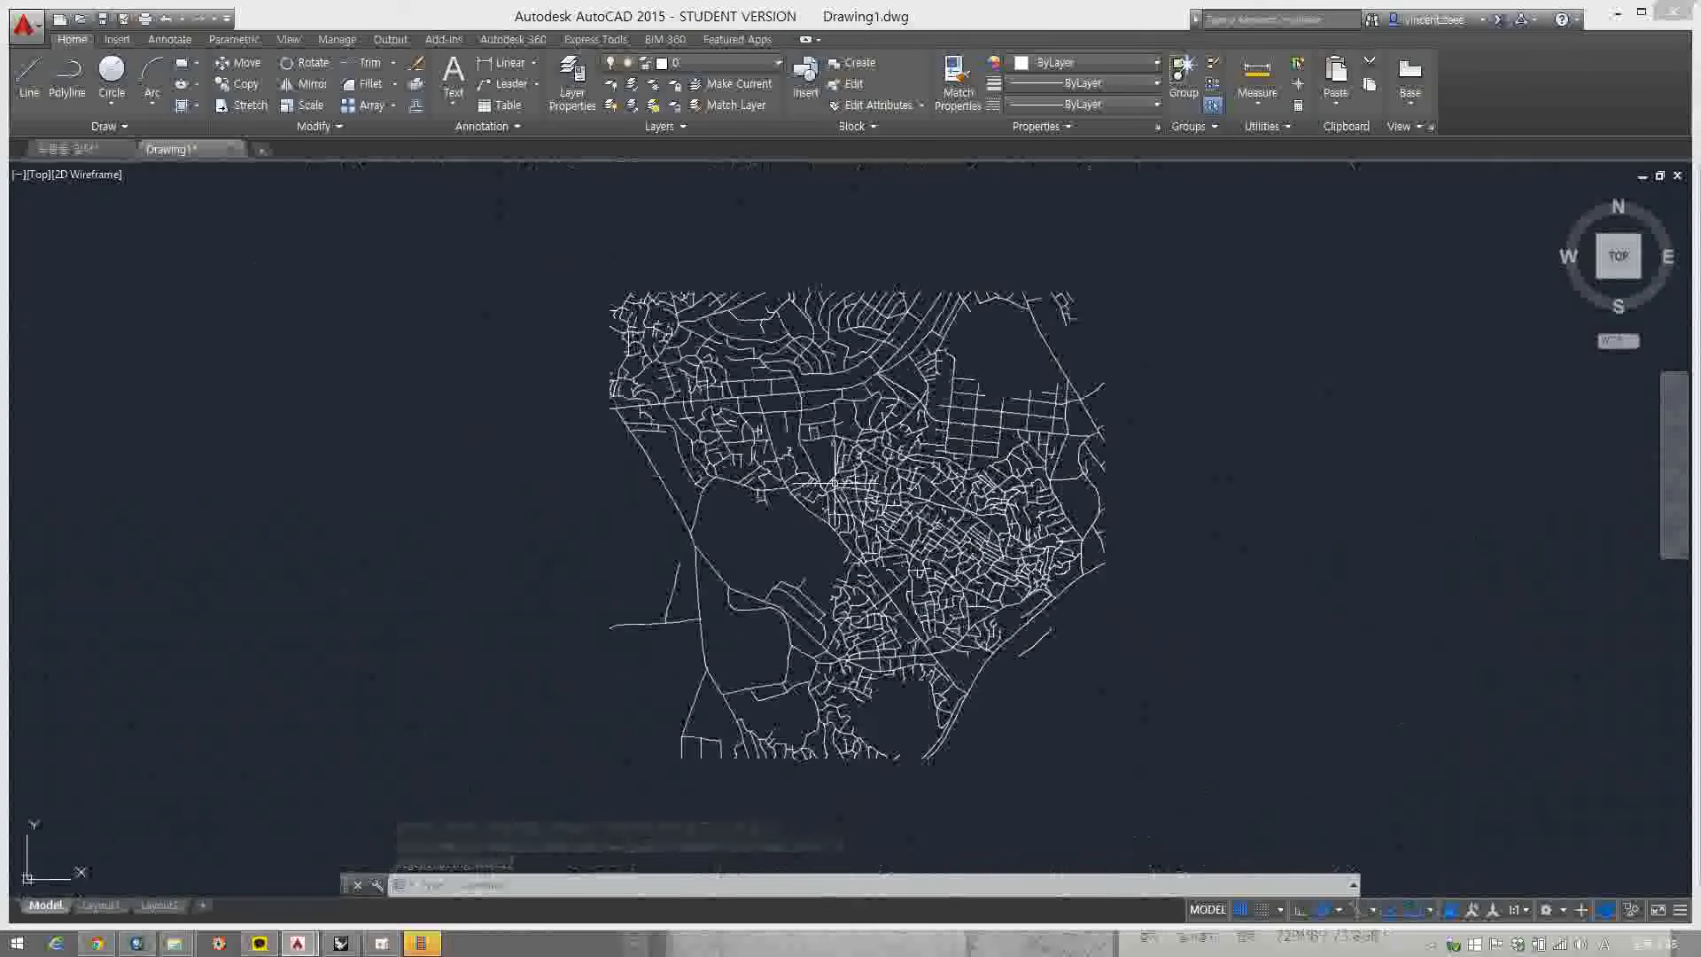
{"action": "scroll", "coordinate": [833, 483], "scroll_direction": "down", "scroll_amount": 4}
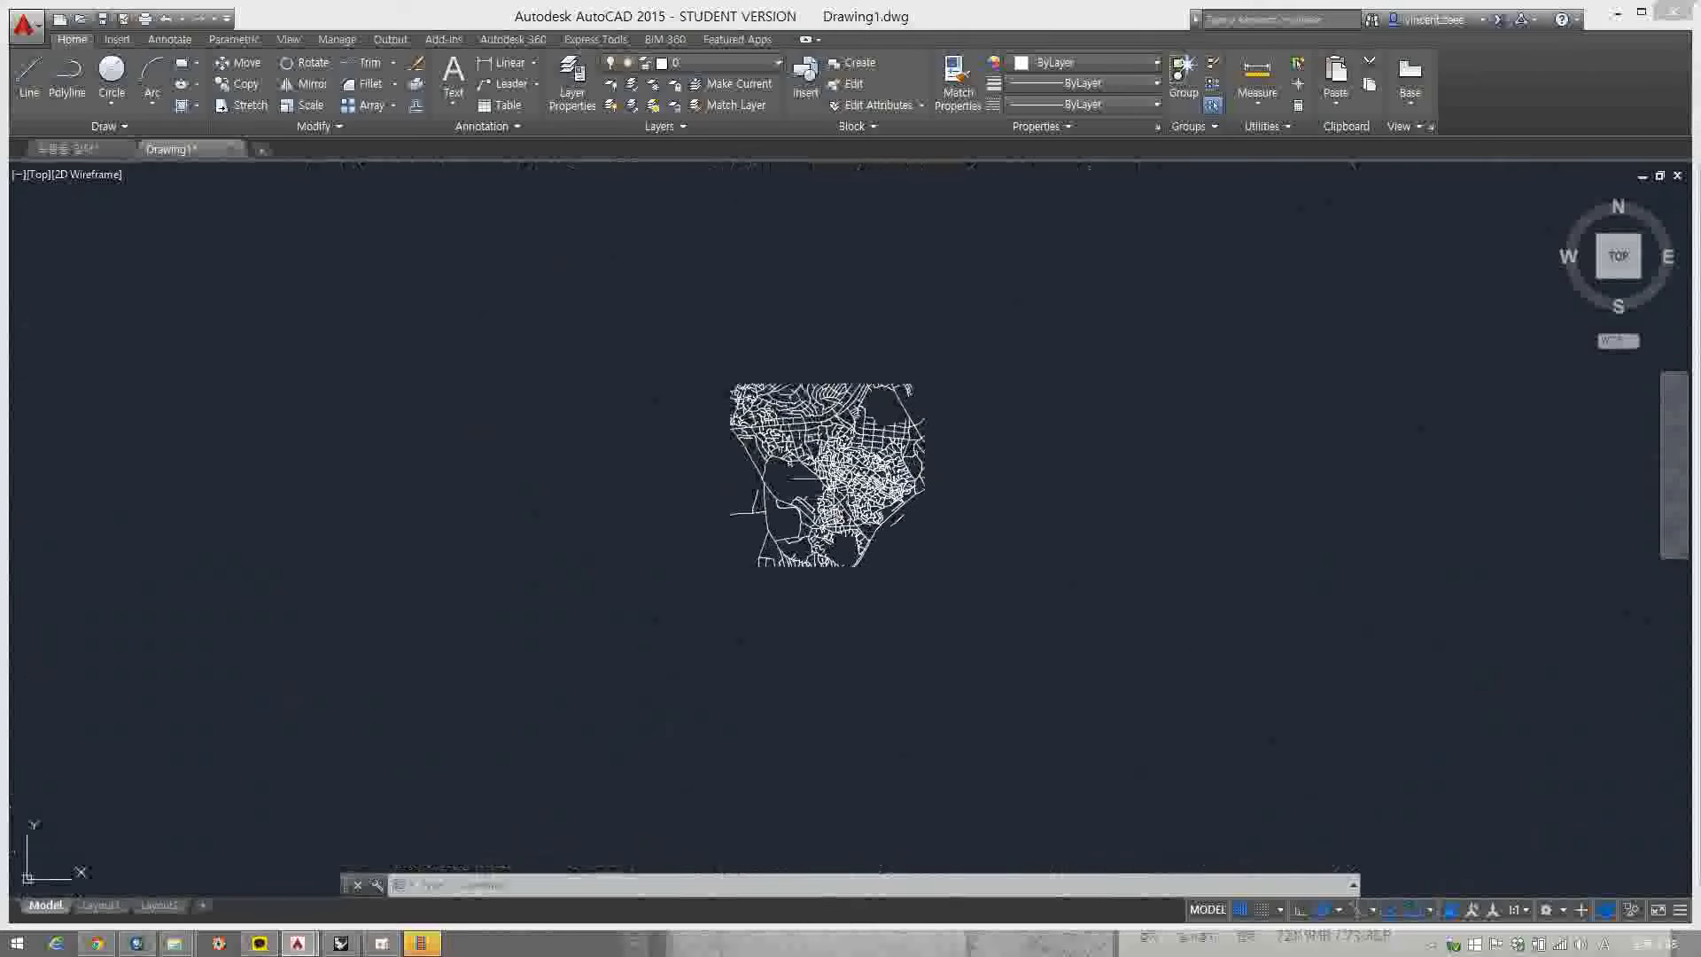
{"action": "scroll", "coordinate": [789, 451], "scroll_direction": "up", "scroll_amount": 3}
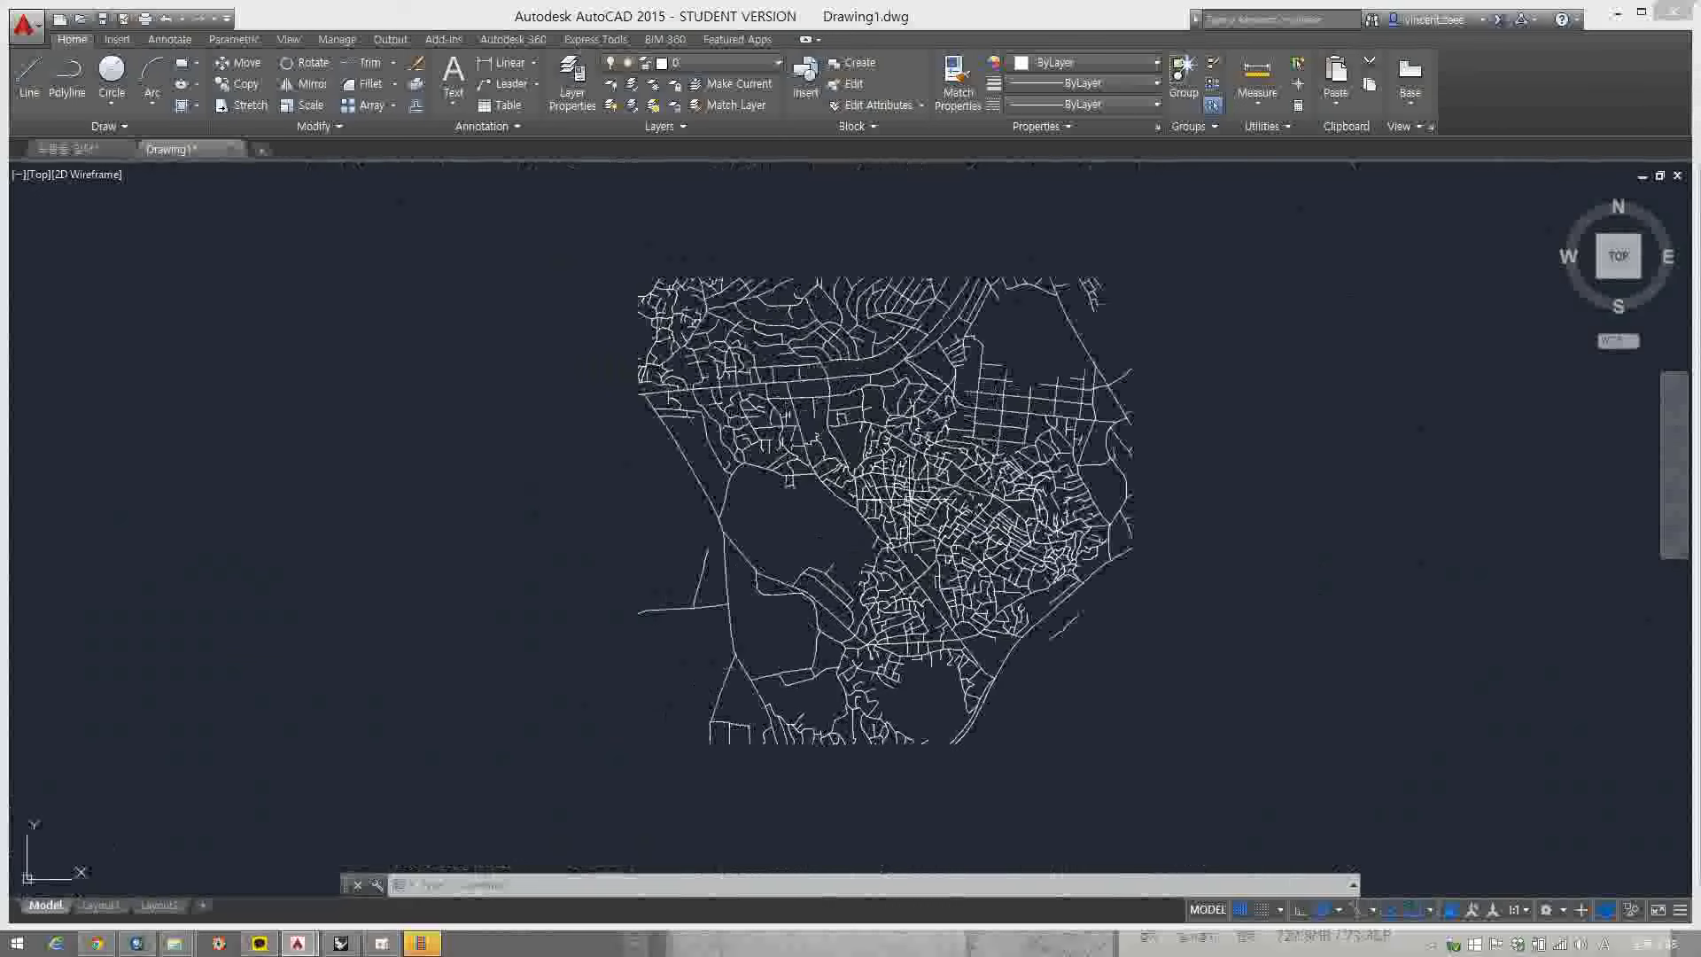
{"action": "middle_click_drag", "start_coordinate": [906, 524], "coordinate": [835, 525]}
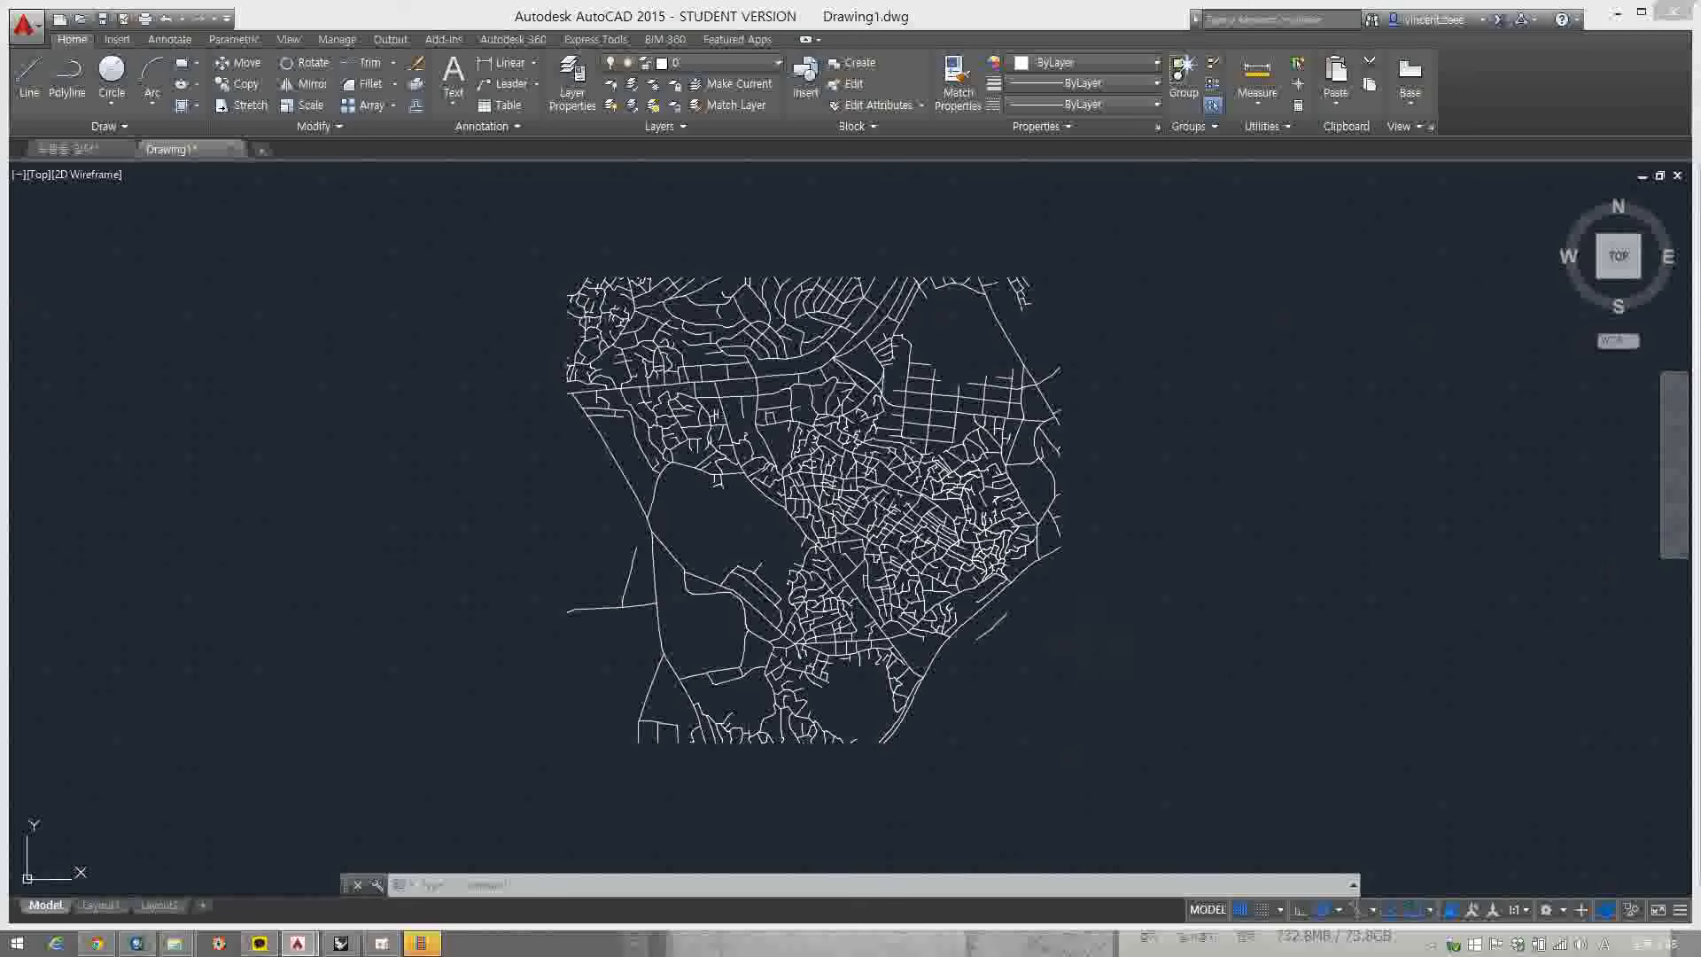
- Save the new drawing as 용산구 도로 네트워크 in AutoCAD 2010/LT2010 Drawing format inside the 용산구 test folder
{"action": "key", "text": "ctrl+s"}
{"action": "left_click", "coordinate": [853, 669]}
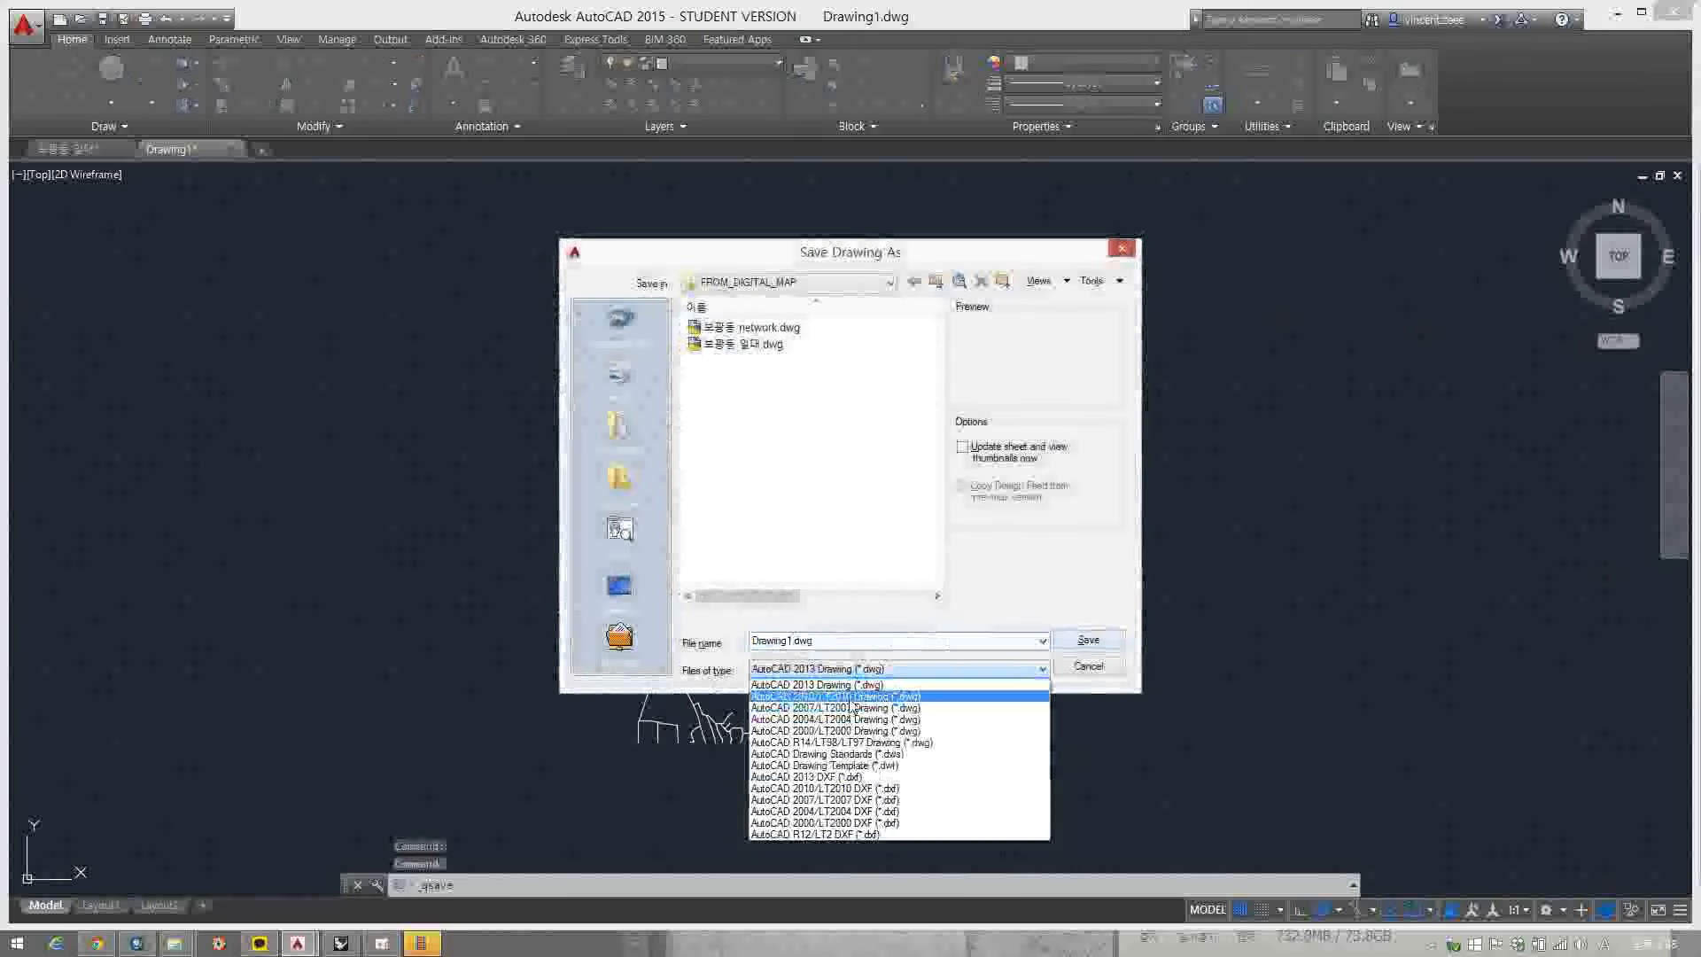
{"action": "left_click", "coordinate": [853, 696]}
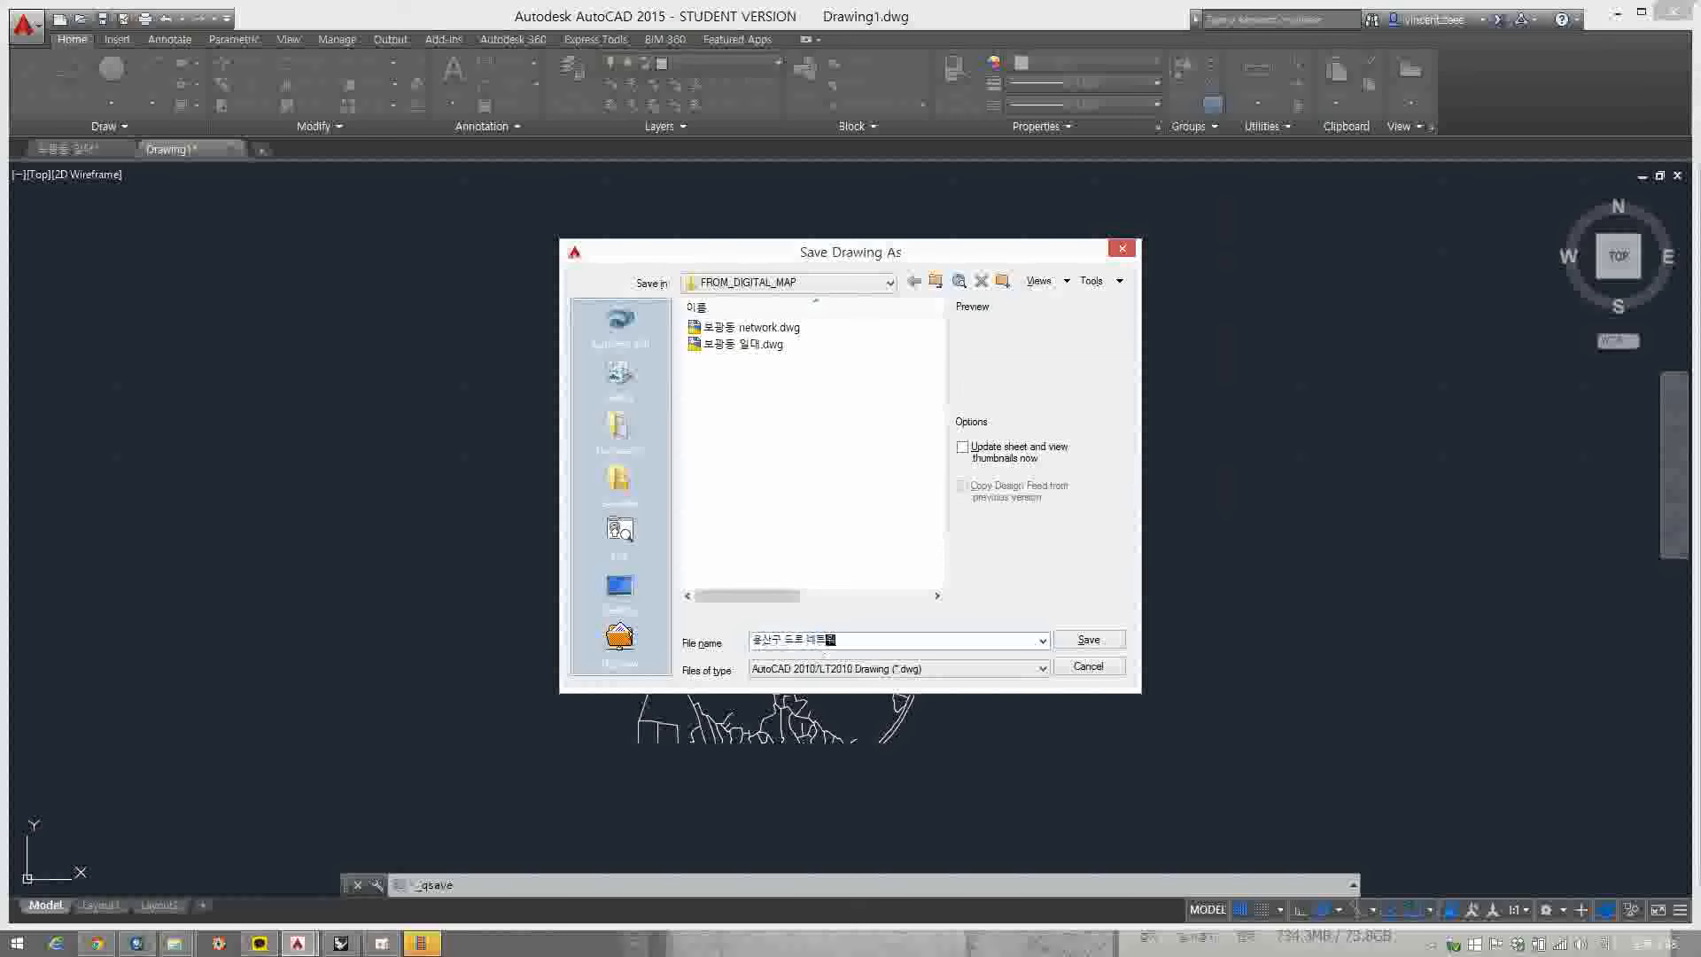
{"action": "left_click", "coordinate": [935, 283]}
{"action": "left_click", "coordinate": [935, 283]}
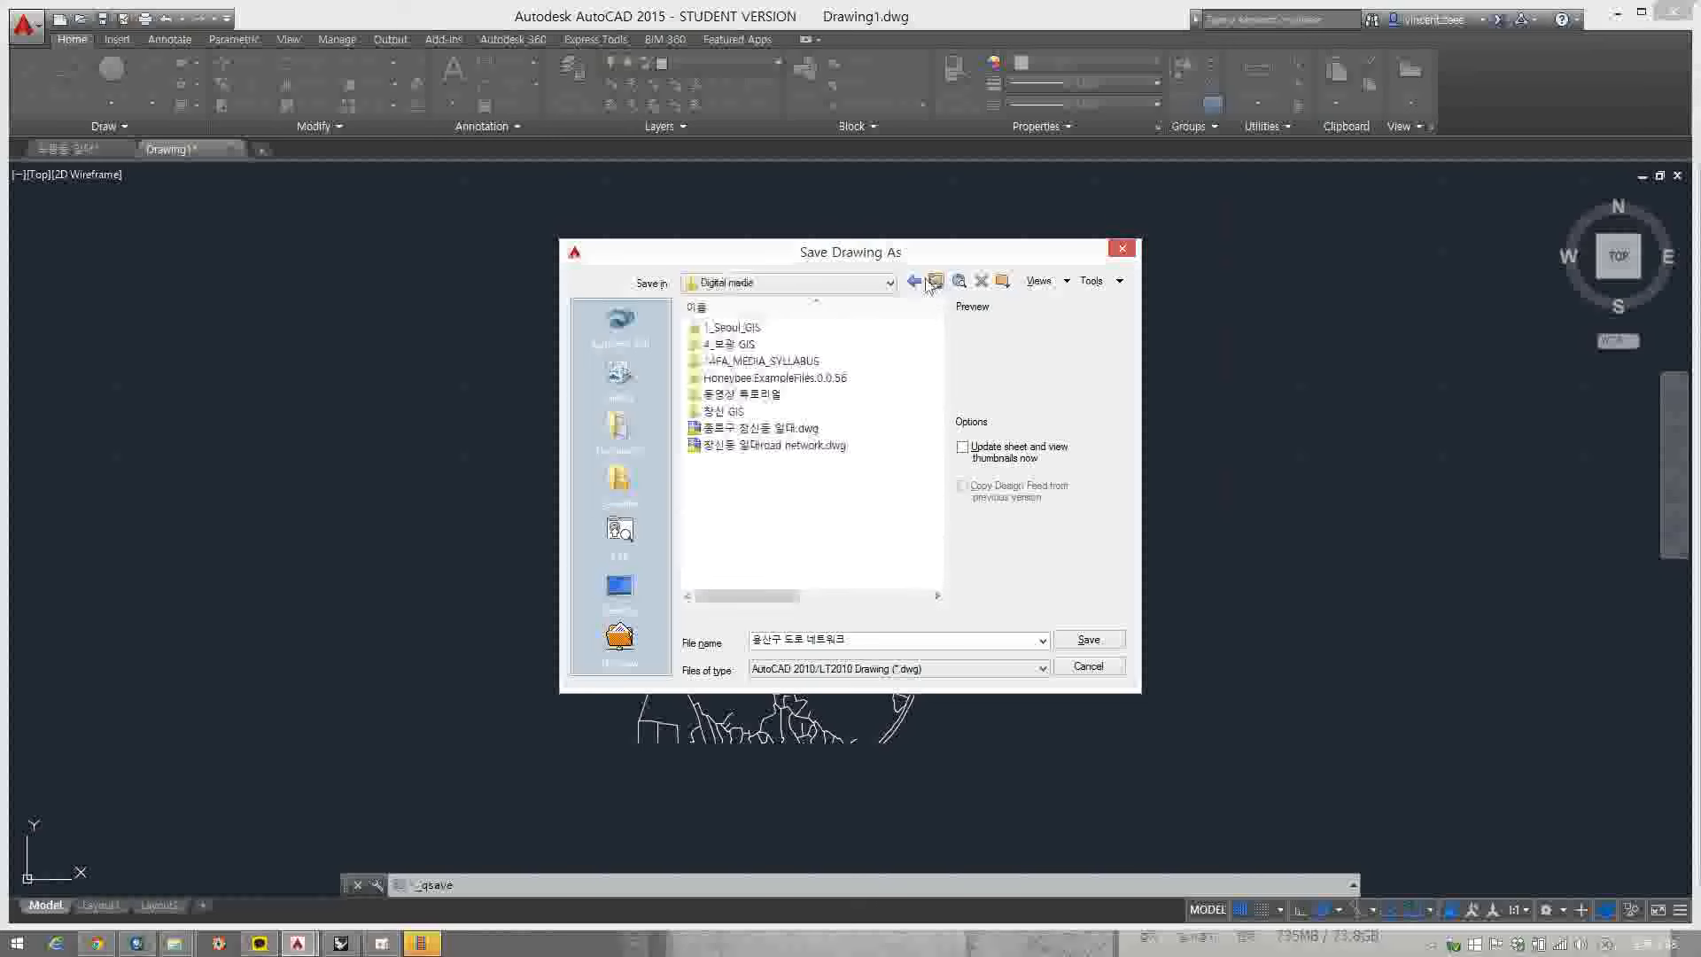
{"action": "double_click", "coordinate": [725, 399]}
{"action": "double_click", "coordinate": [725, 329]}
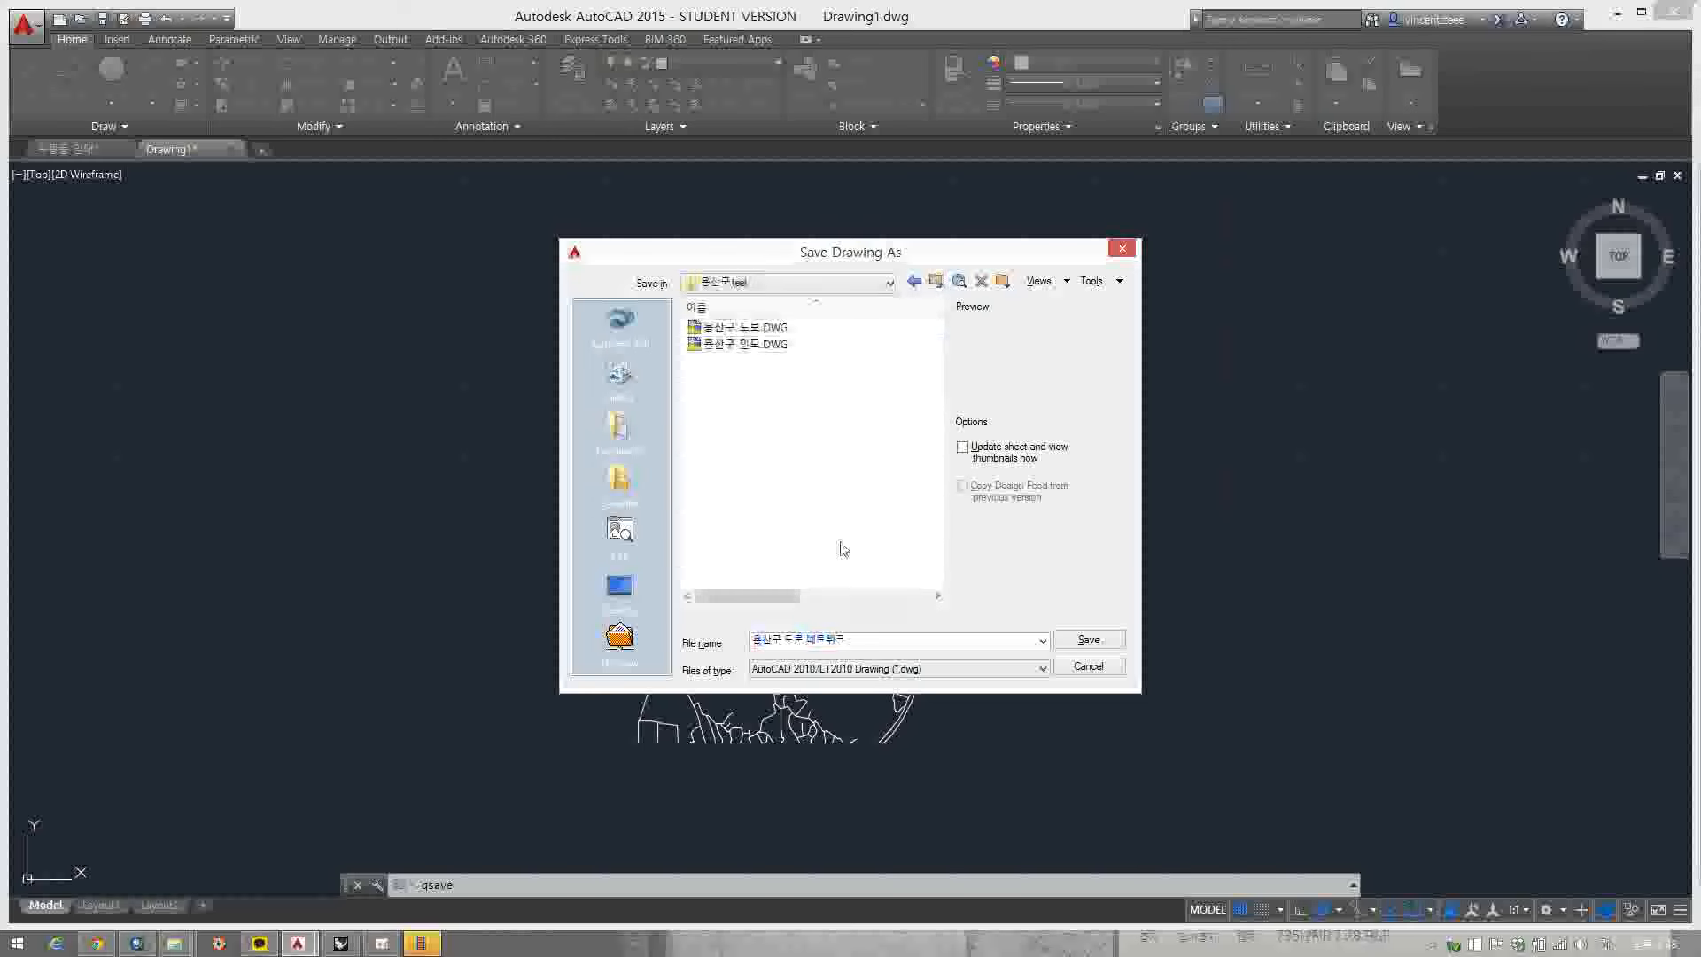
{"action": "left_click", "coordinate": [881, 641]}
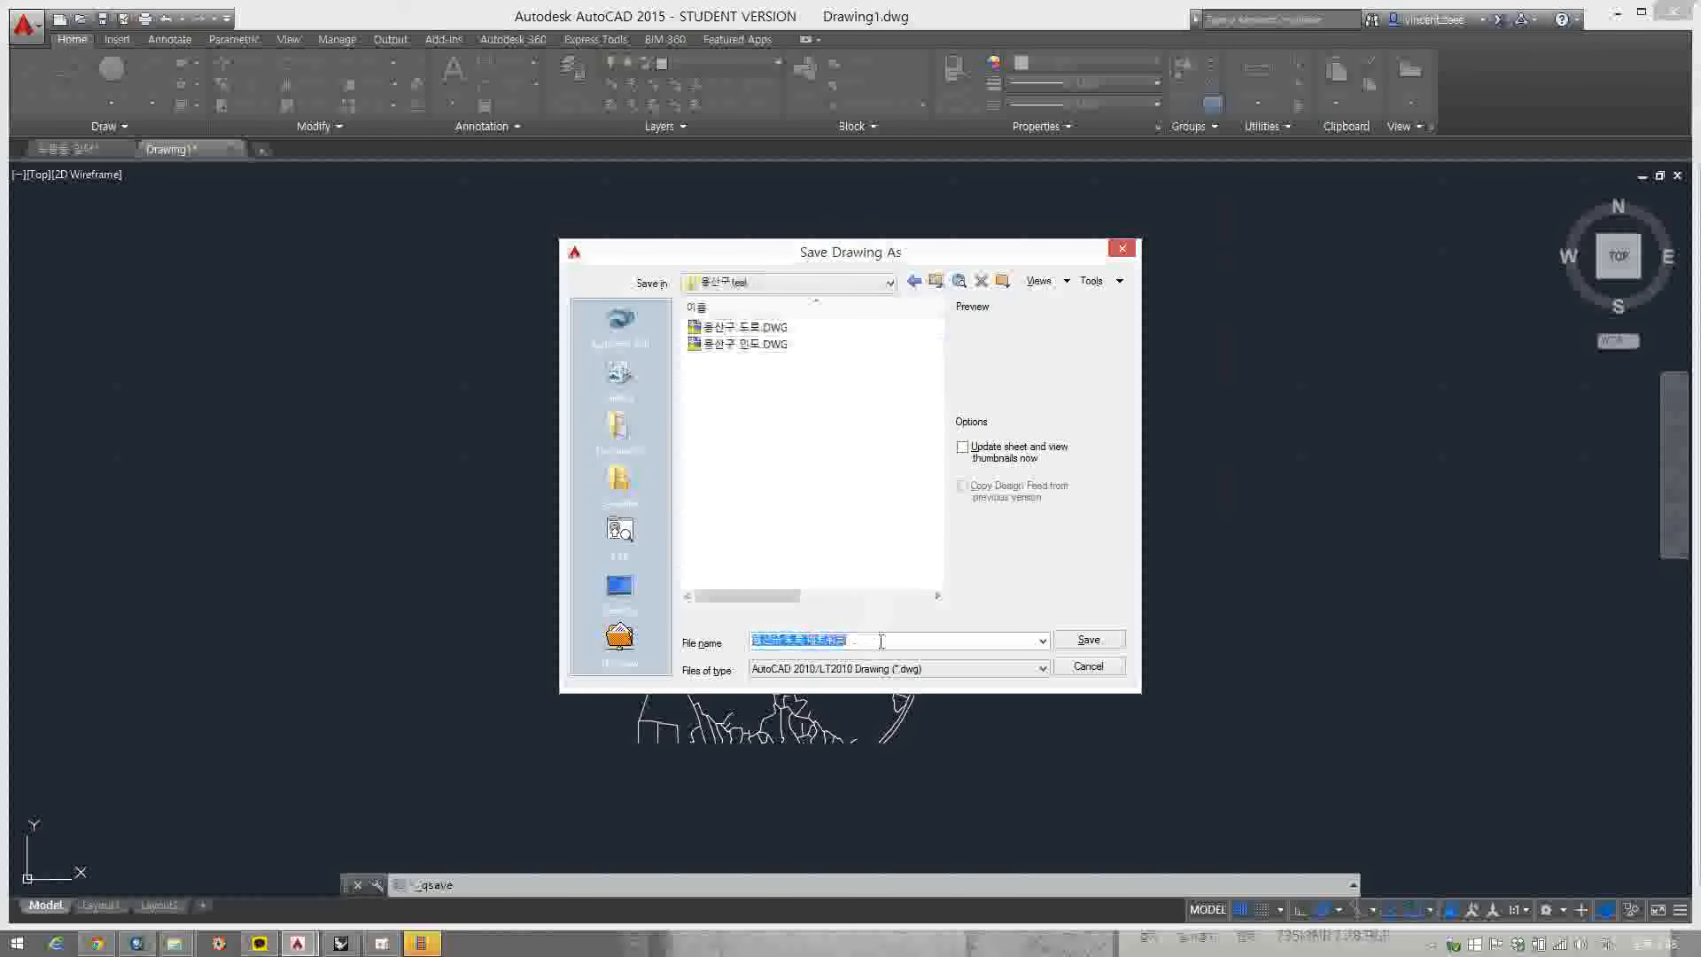
{"action": "left_click", "coordinate": [1089, 641]}
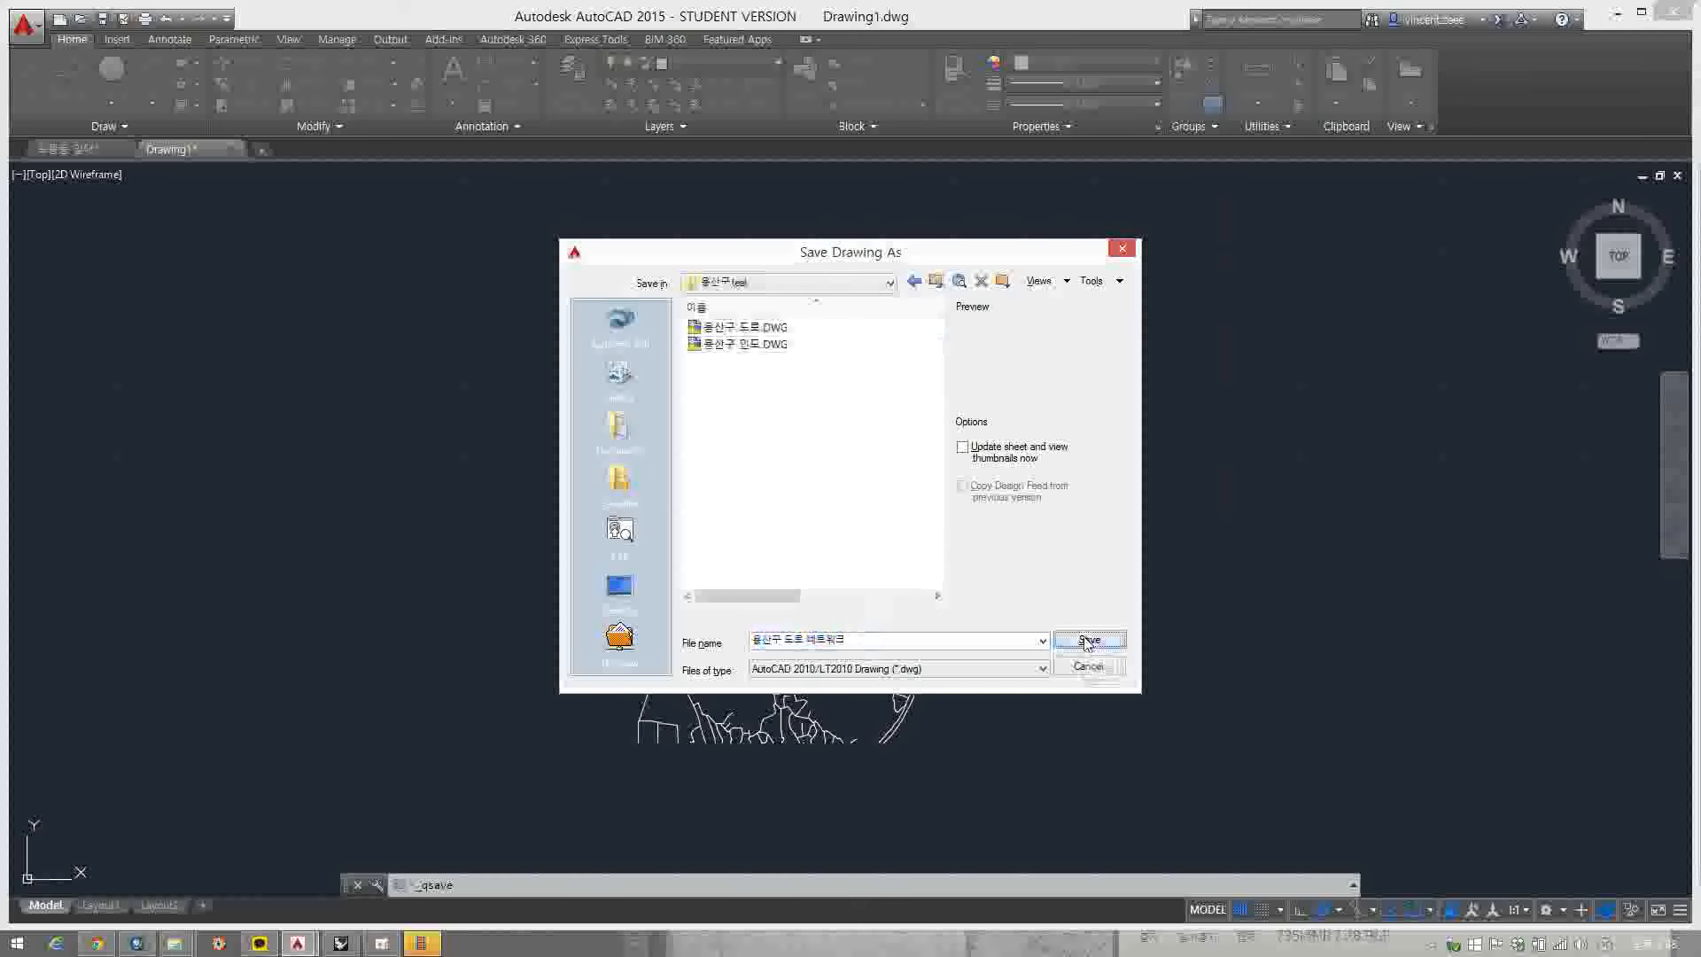
{"action": "left_click", "coordinate": [1089, 642]}
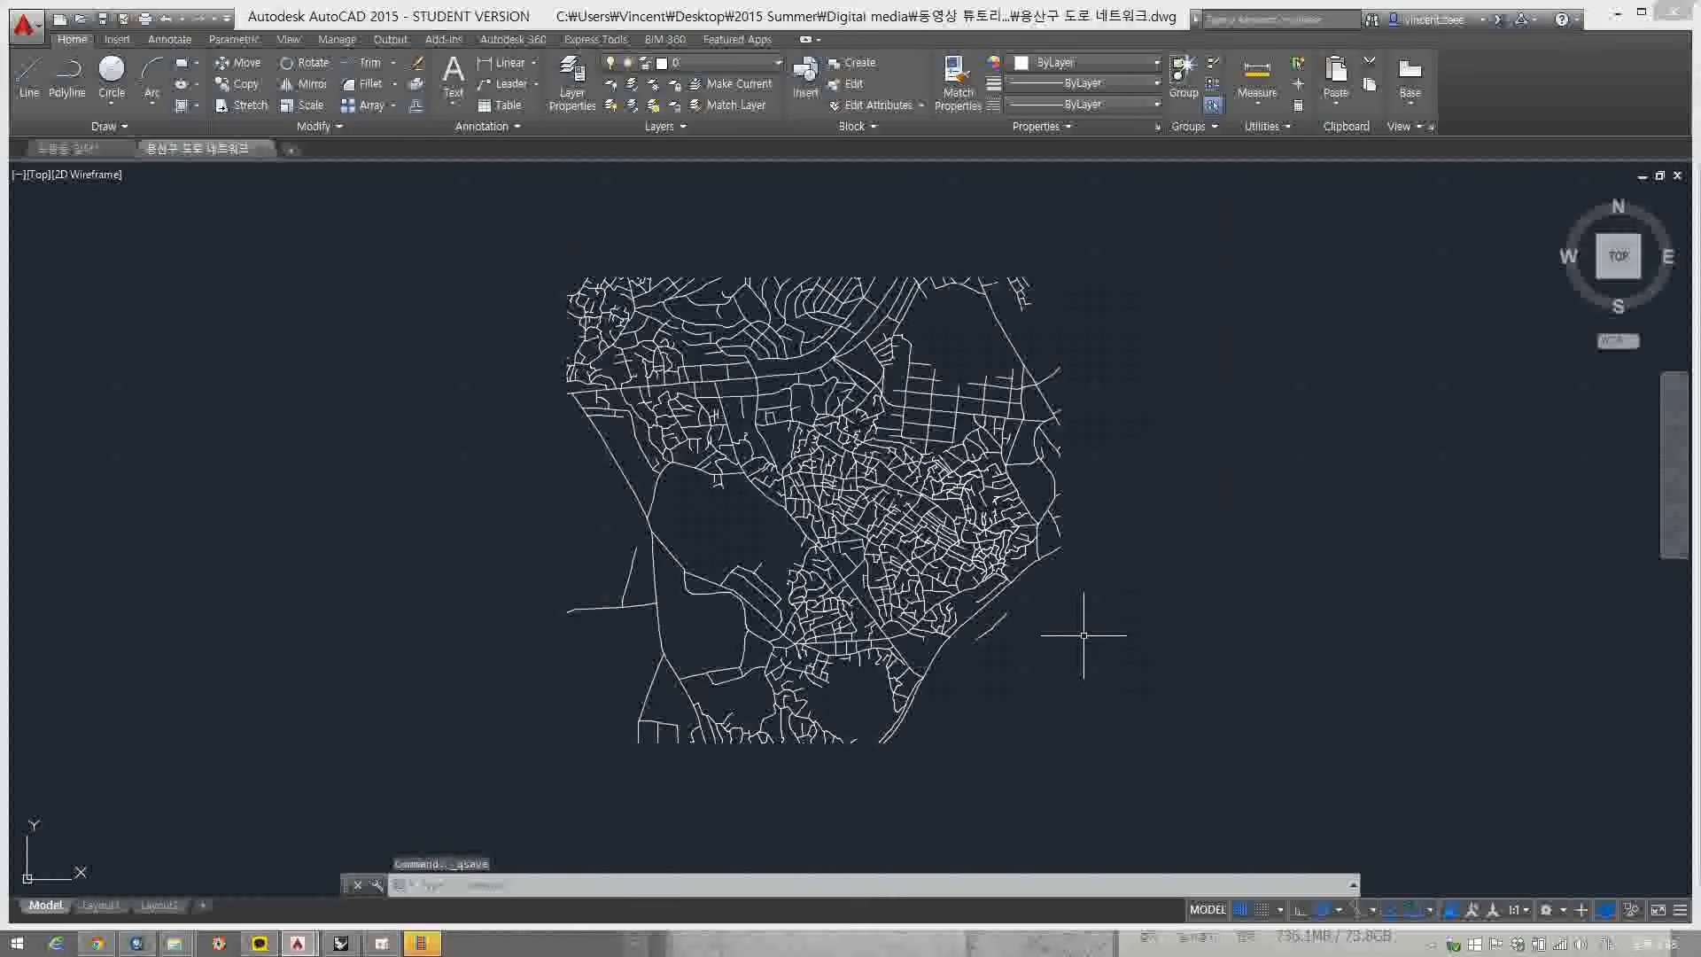
- Switch to Rhino and import 용산구 도로 네트워크.dwg from the 용산구 test folder, accepting the default import options
{"action": "left_click", "coordinate": [1619, 16]}
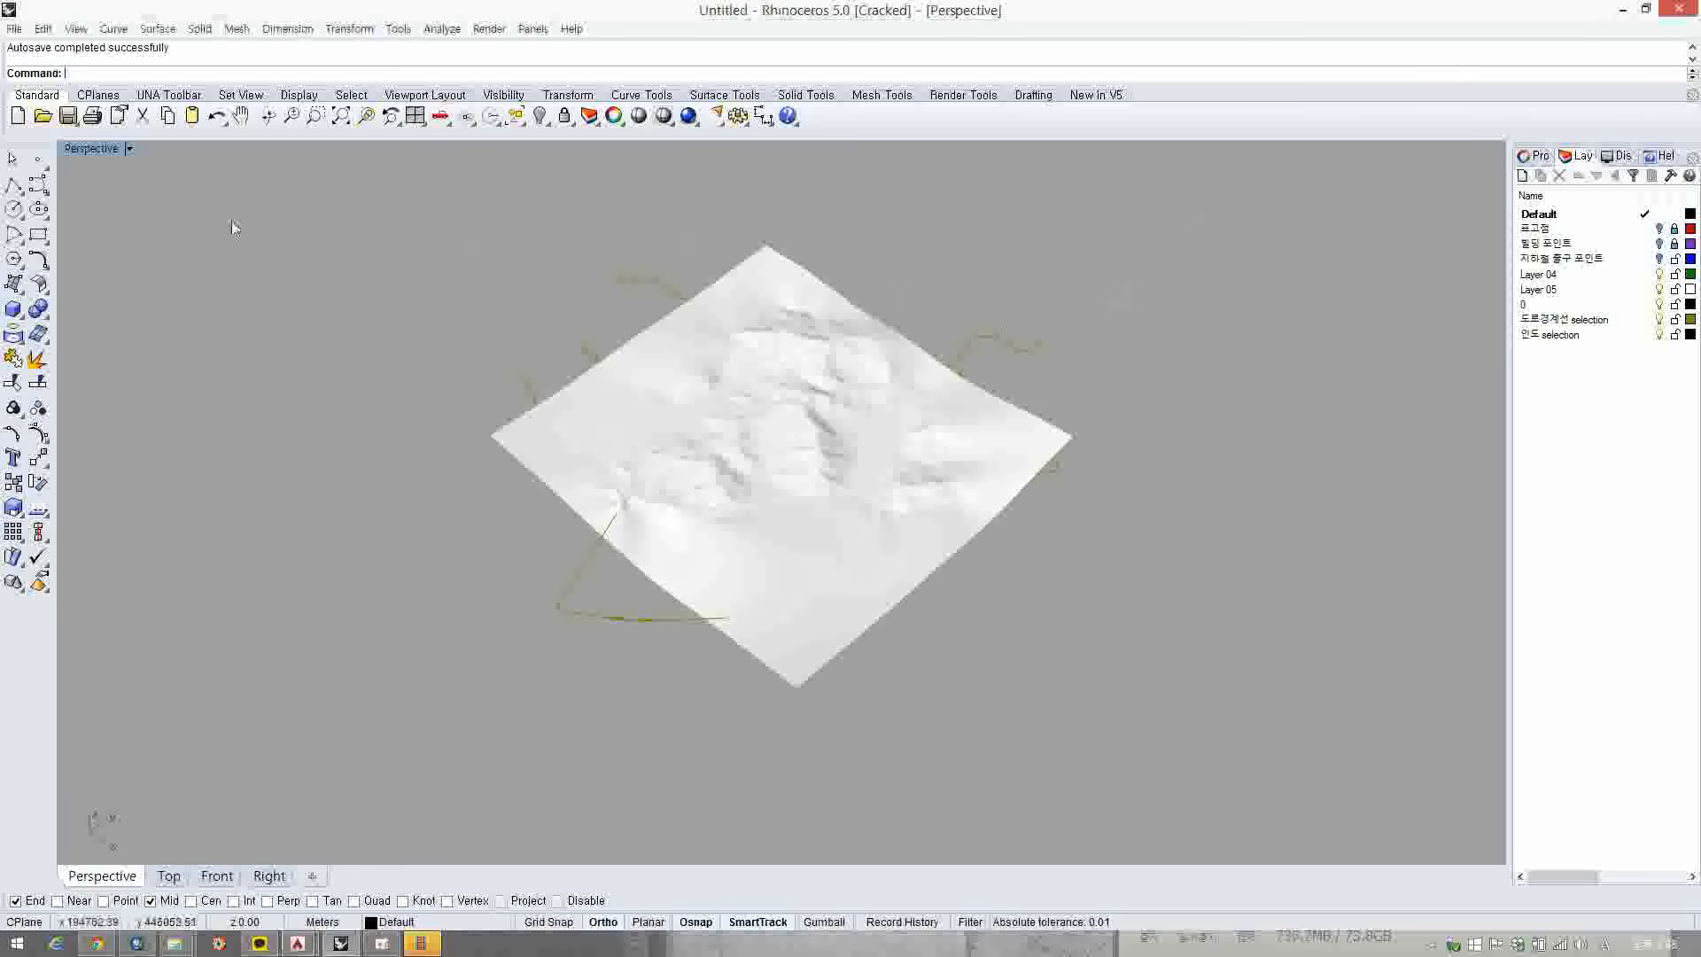
{"action": "type", "text": "Impl"}
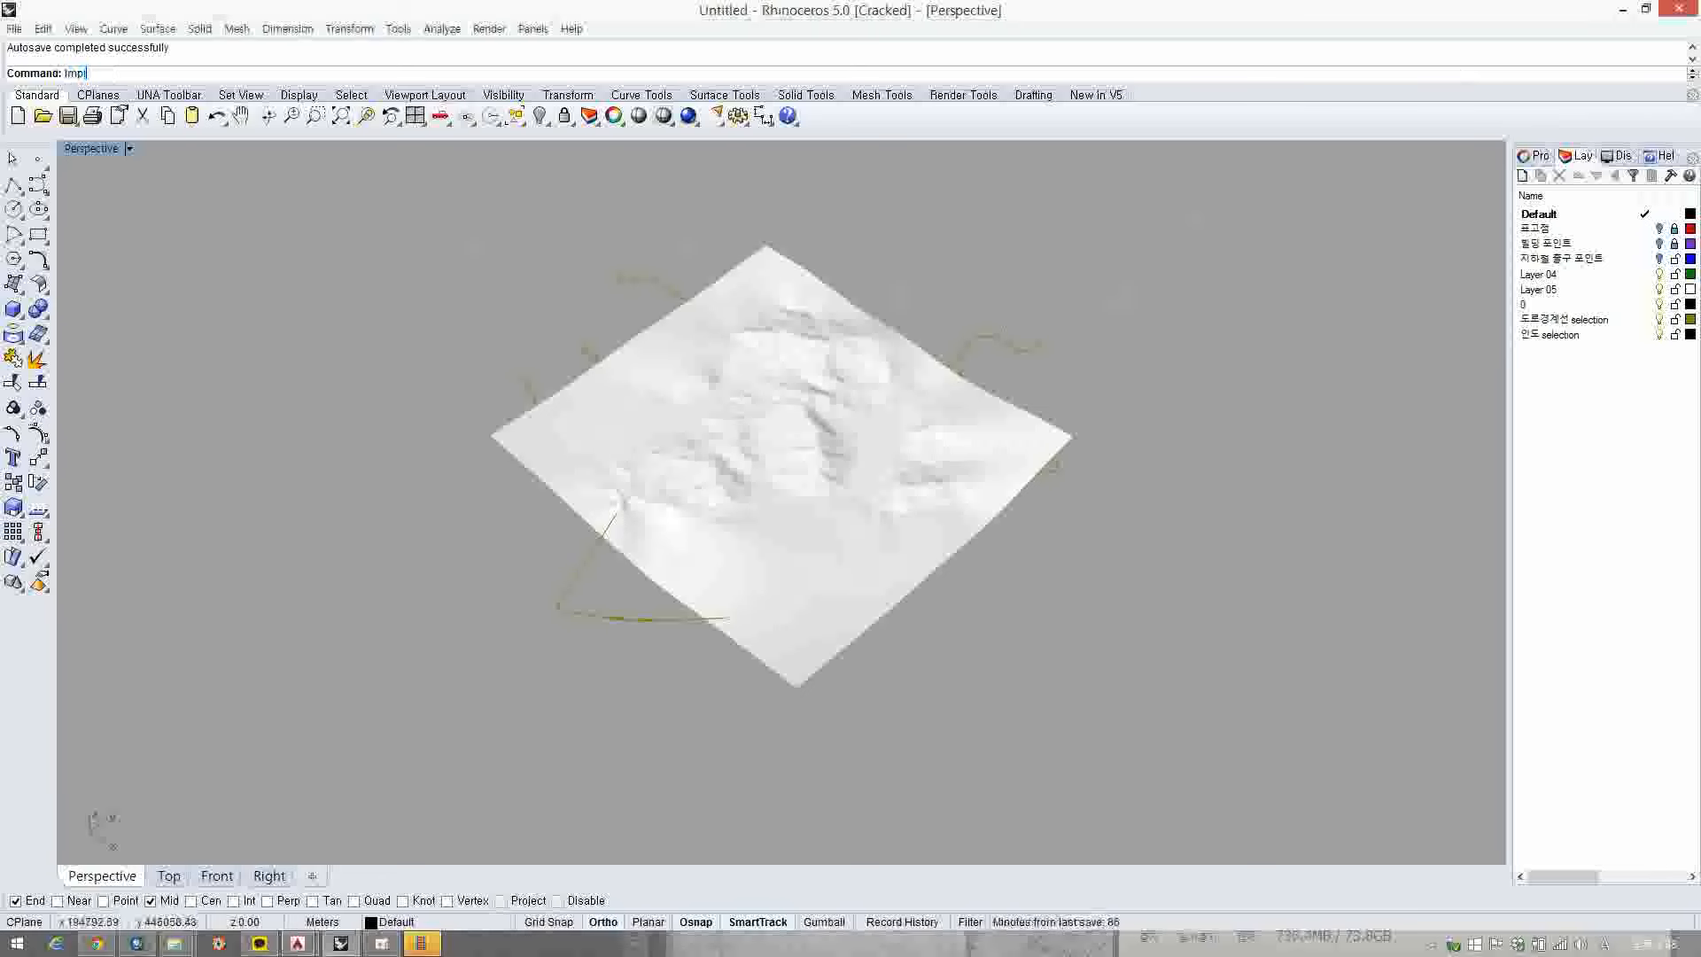
{"action": "type", "text": "rt"}
{"action": "key", "text": "Return"}
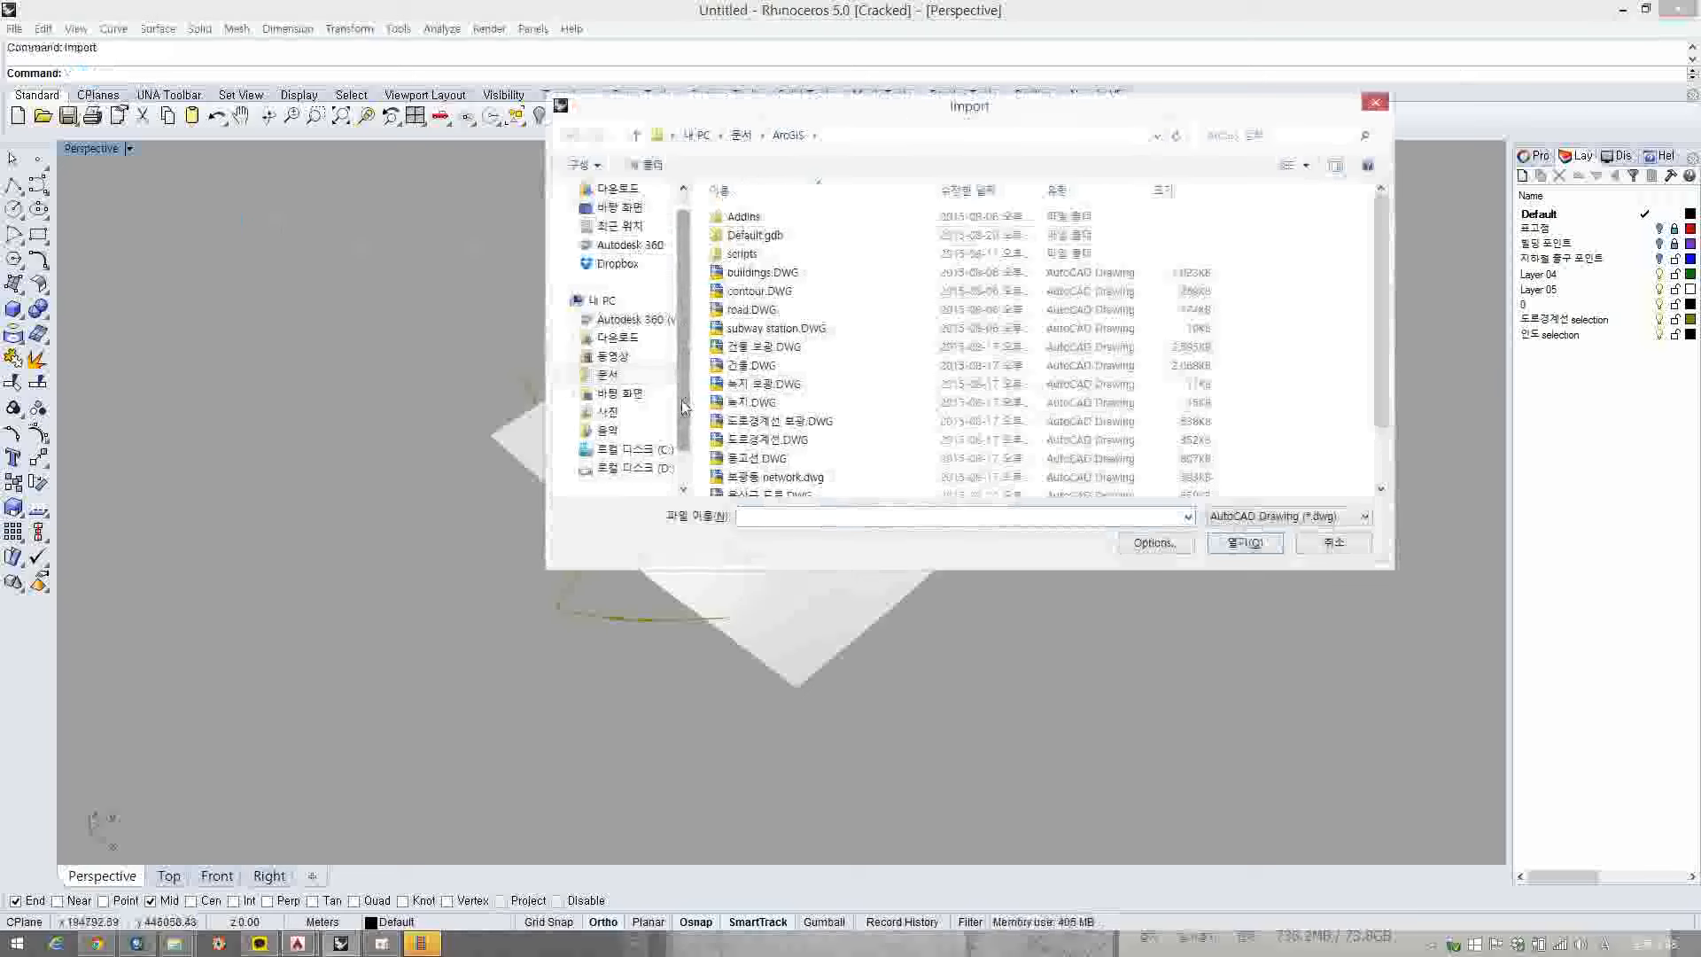
{"action": "left_click", "coordinate": [620, 225]}
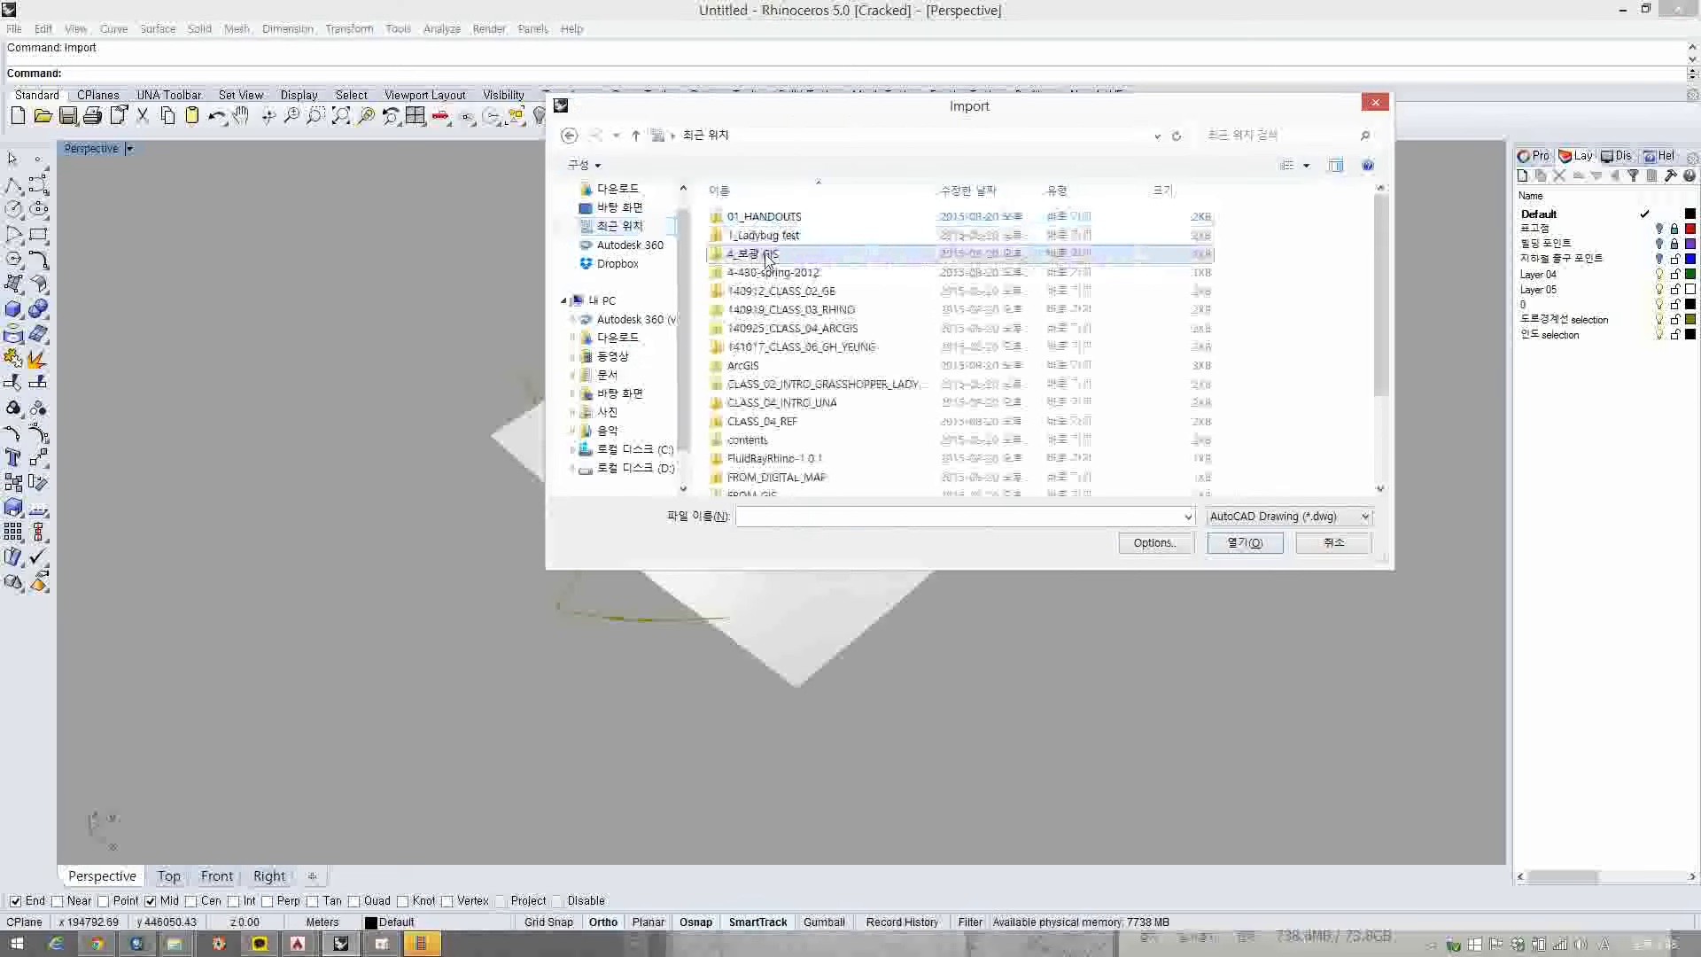
{"action": "double_click", "coordinate": [792, 254]}
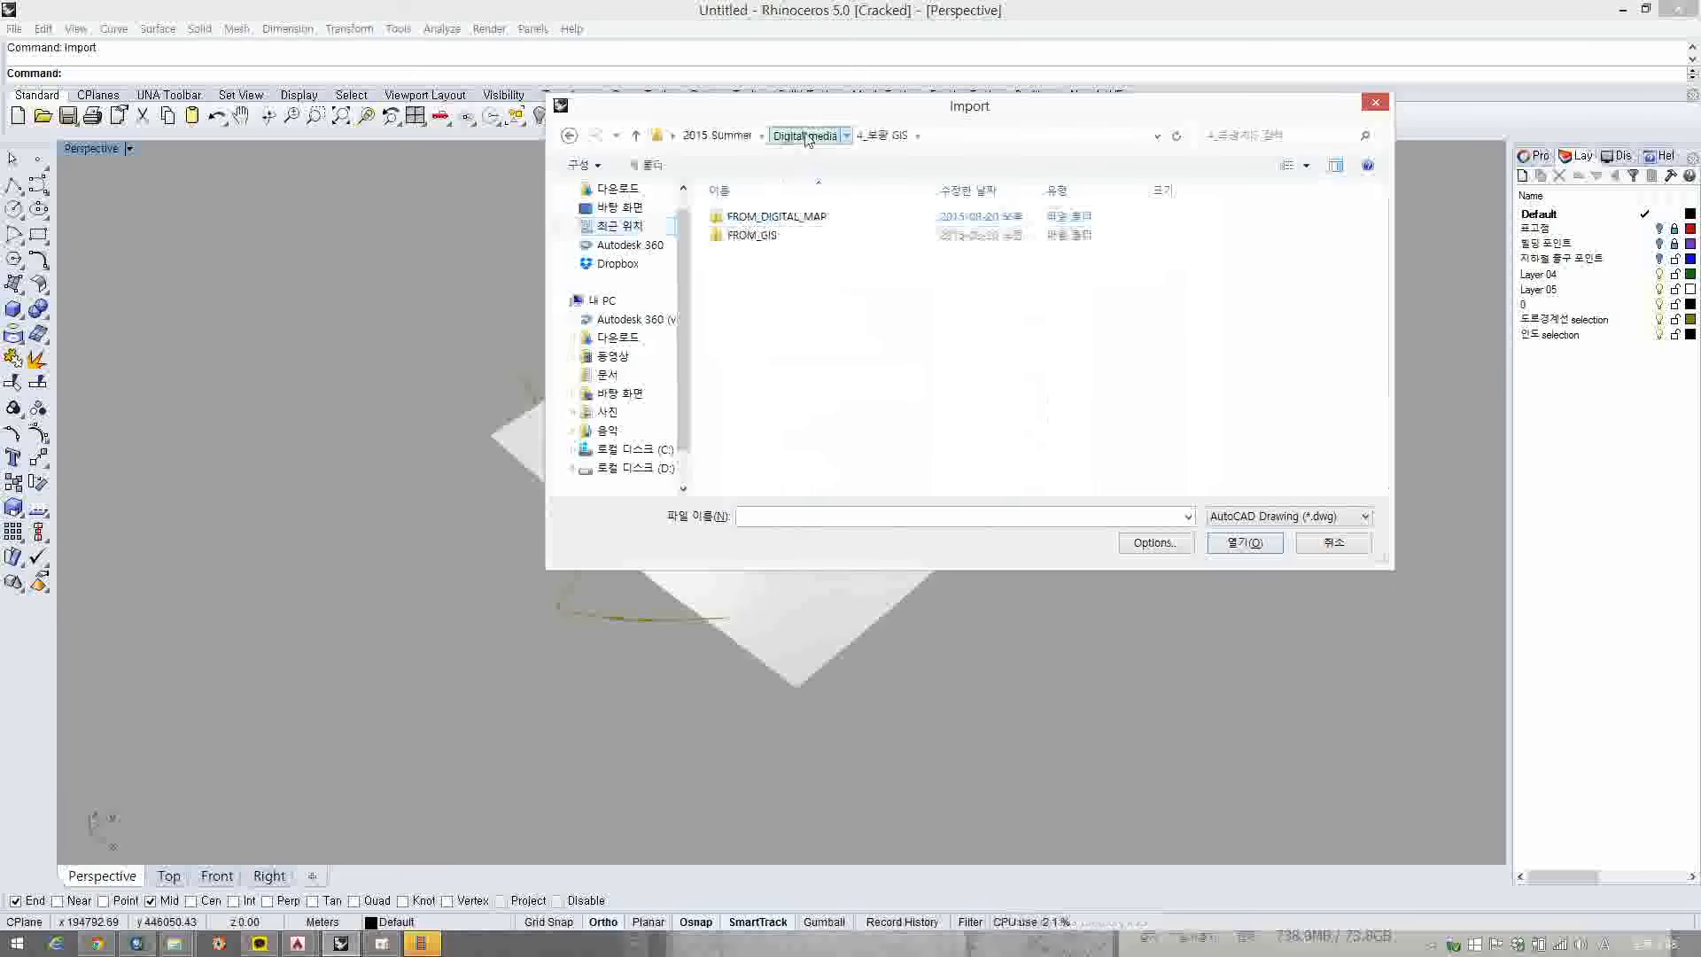
{"action": "left_click", "coordinate": [803, 135]}
{"action": "double_click", "coordinate": [767, 290]}
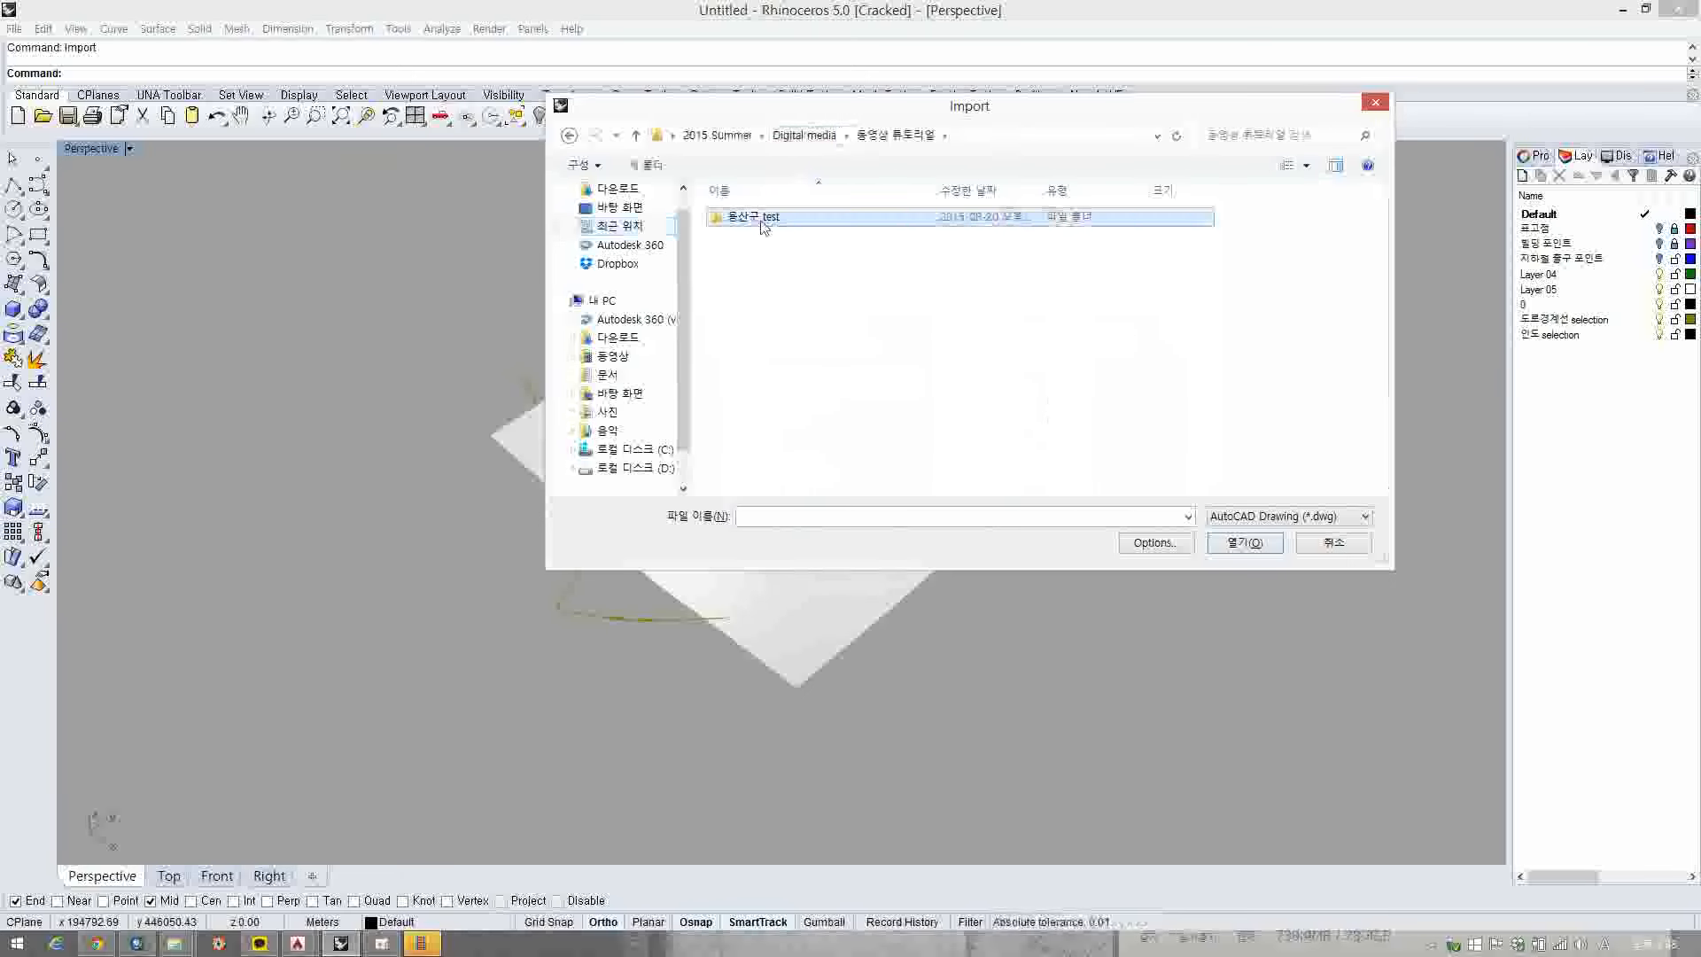
{"action": "double_click", "coordinate": [762, 219]}
{"action": "double_click", "coordinate": [761, 219]}
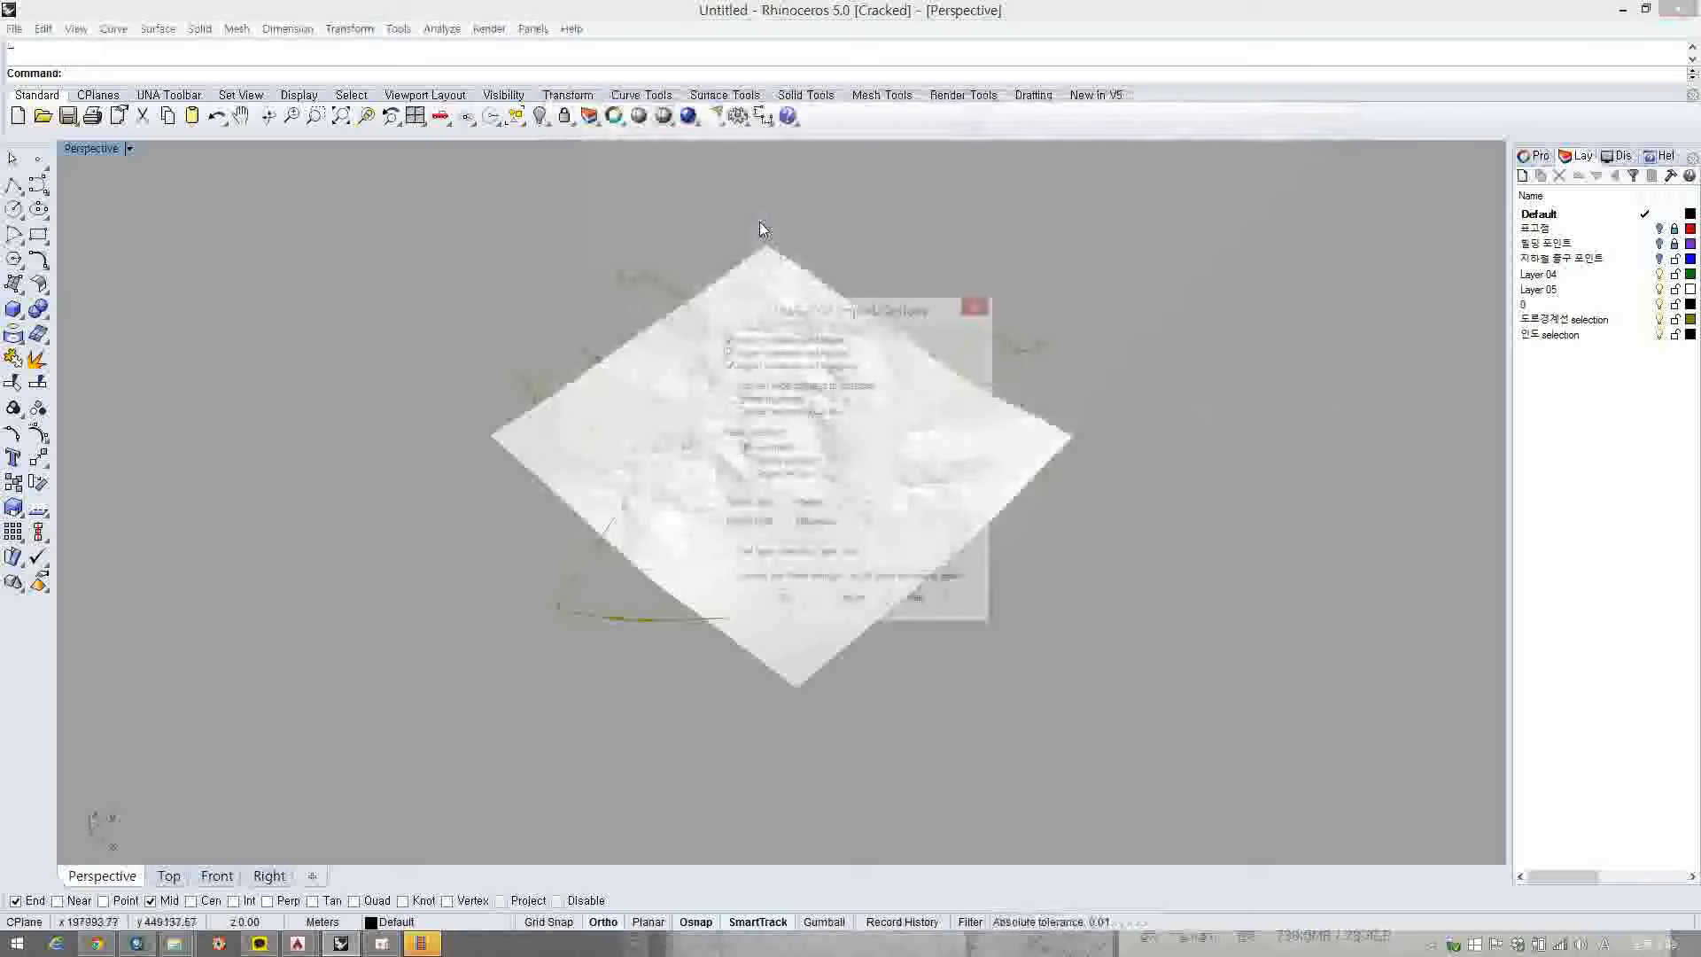
{"action": "left_click", "coordinate": [780, 609]}
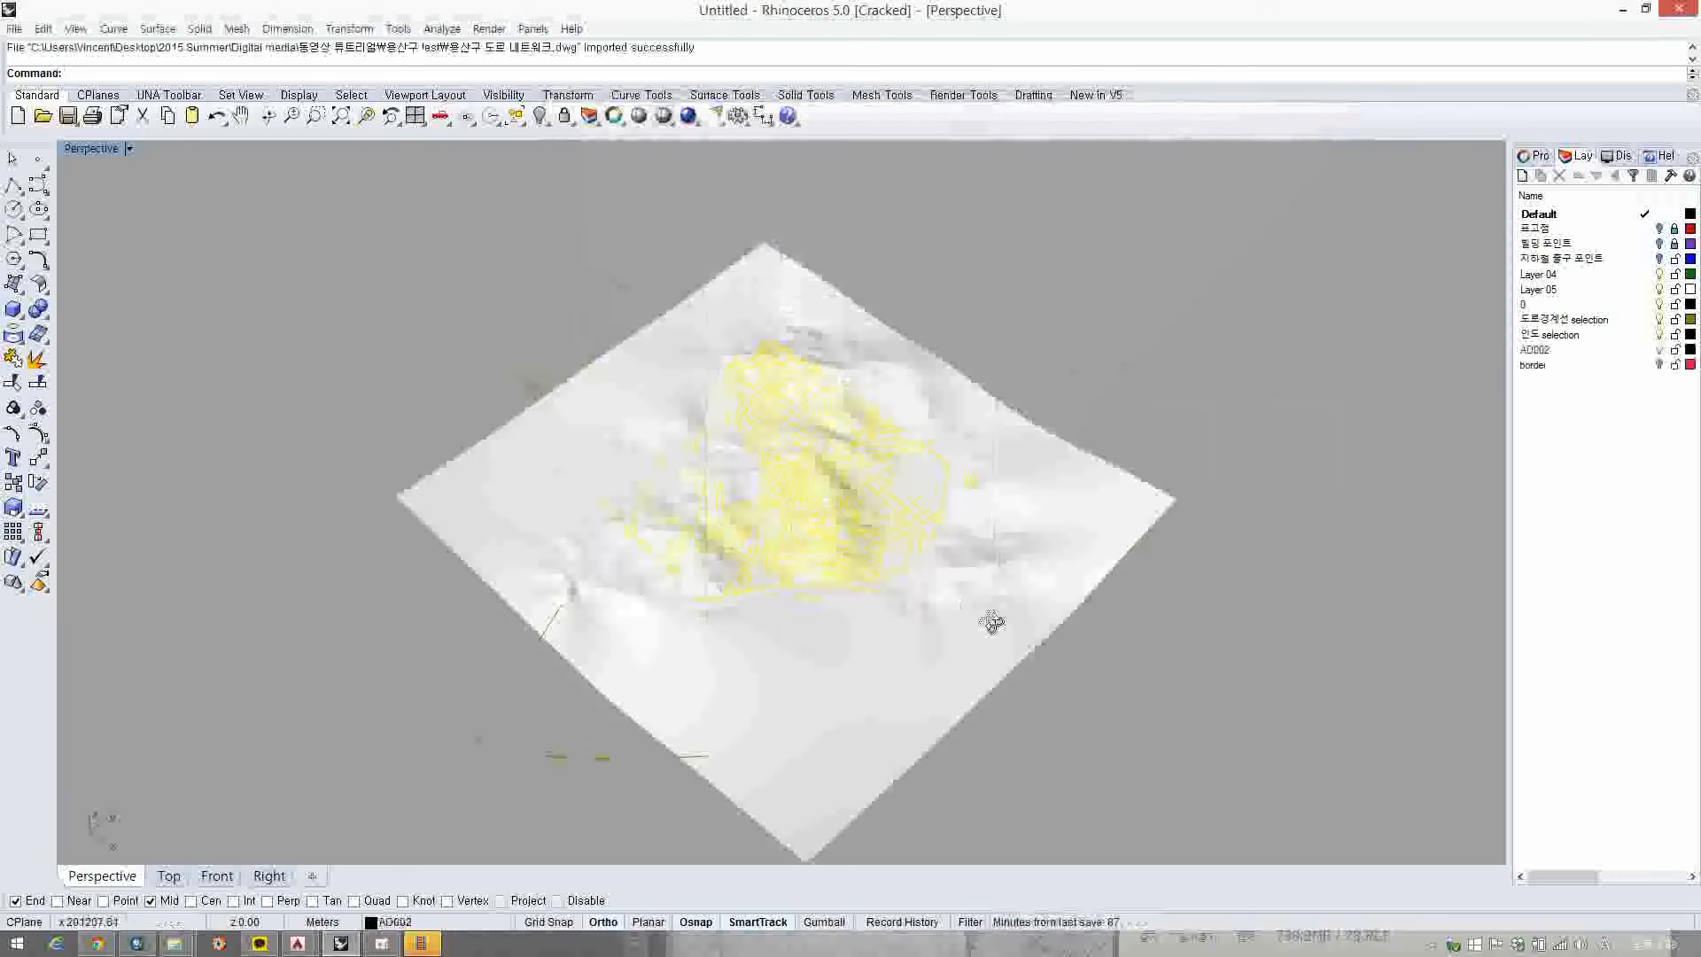
- Rename the imported AD002 layer as 도로네트워크
{"action": "right_click_drag", "start_coordinate": [986, 619], "coordinate": [773, 493]}
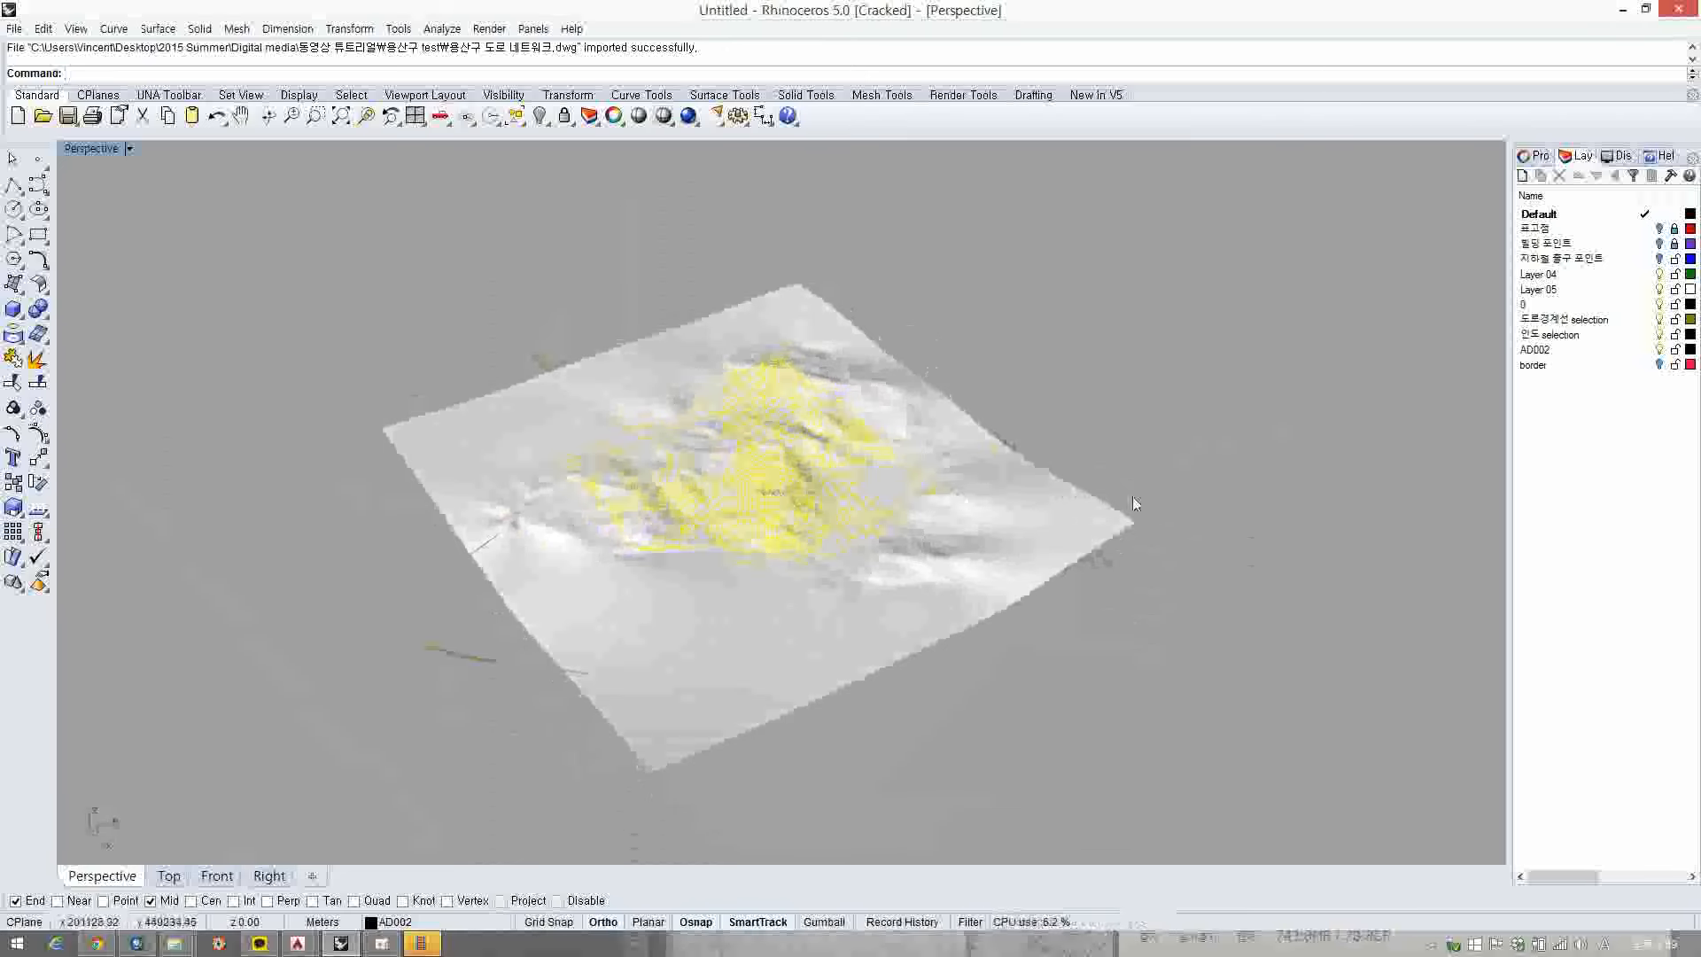
{"action": "right_click_drag", "start_coordinate": [948, 457], "coordinate": [886, 462]}
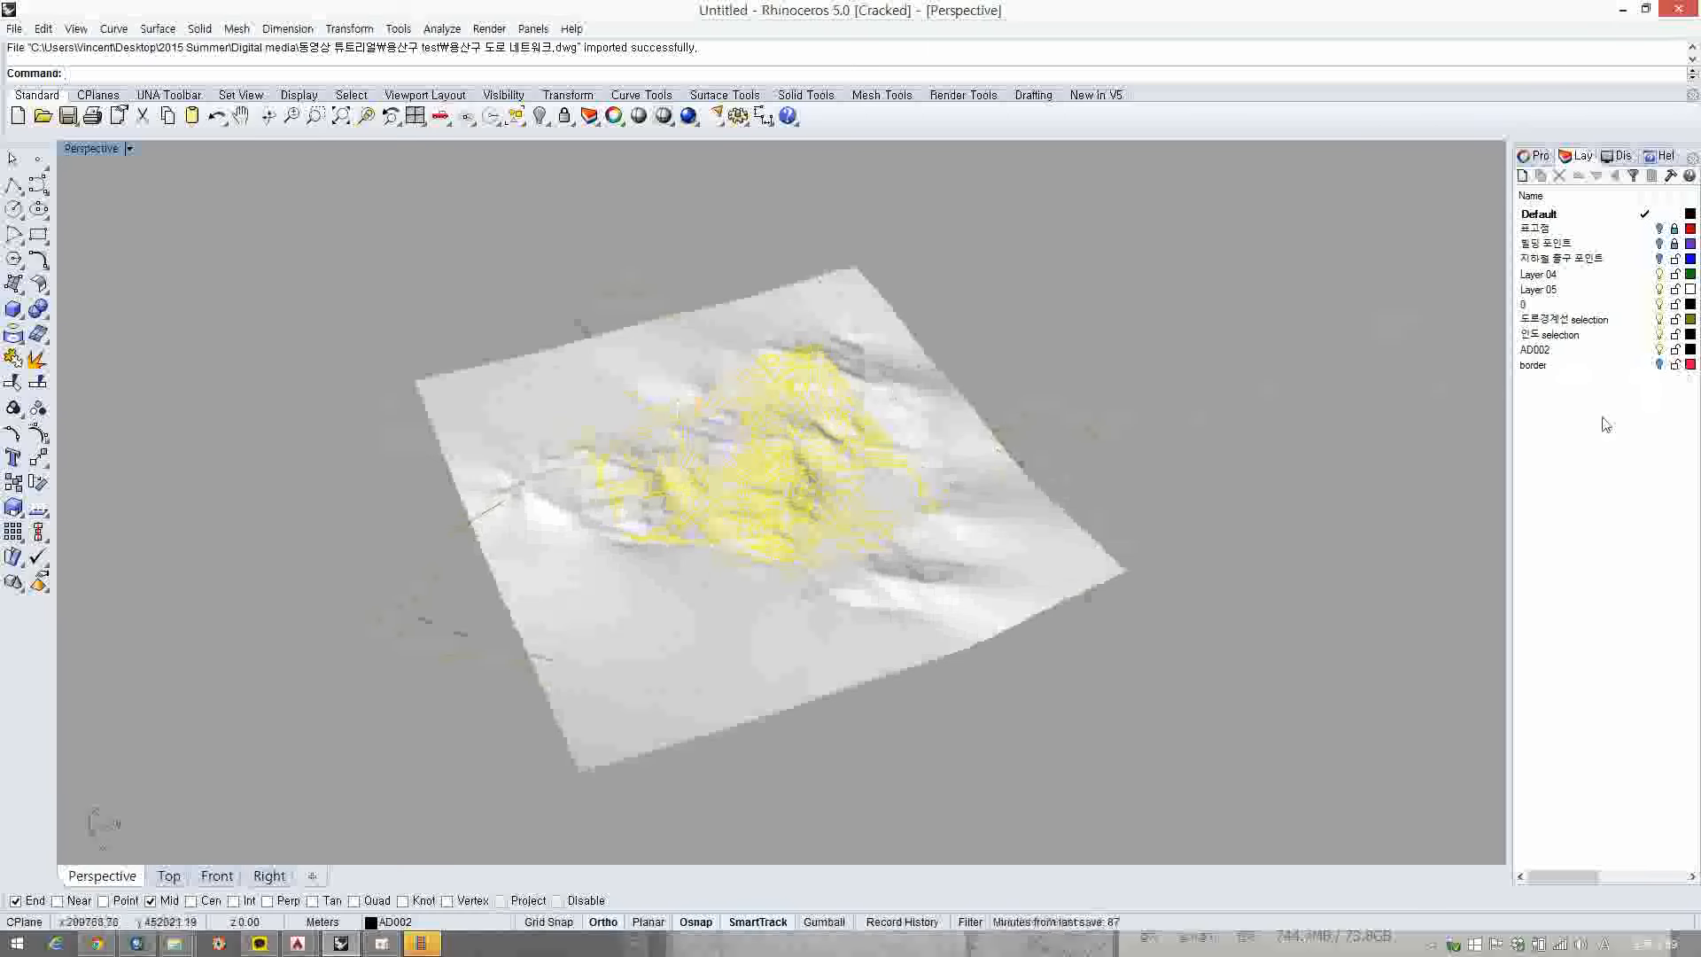
{"action": "left_click", "coordinate": [1566, 352]}
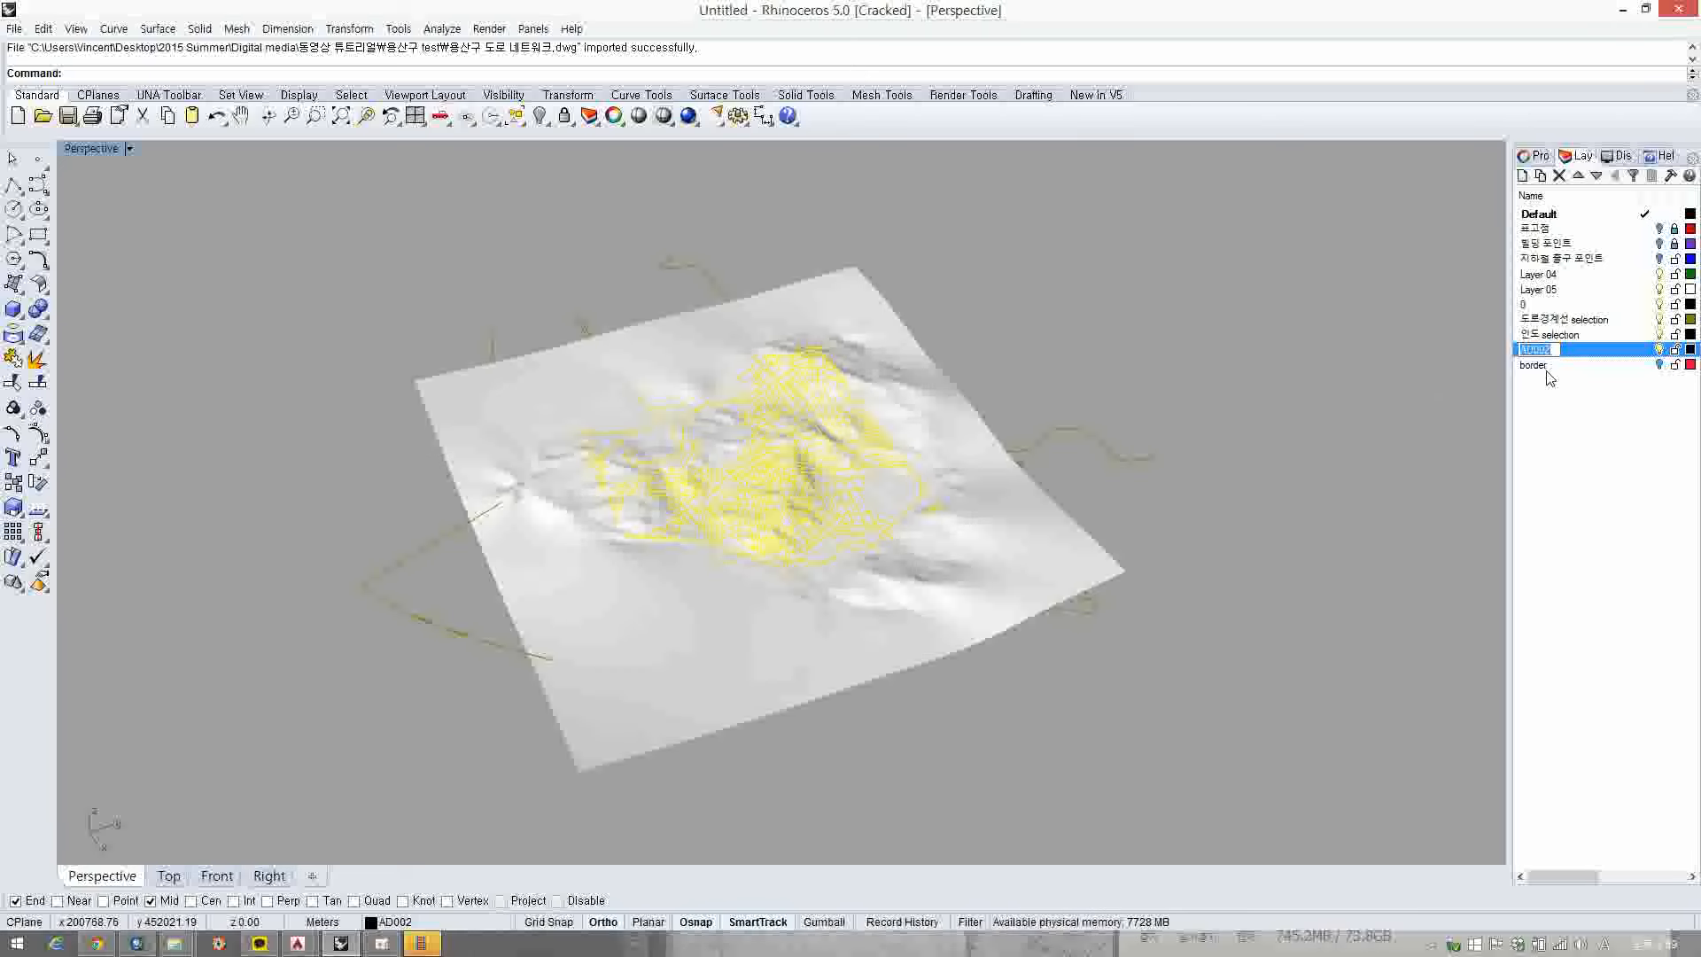
{"action": "type", "text": "EH"}
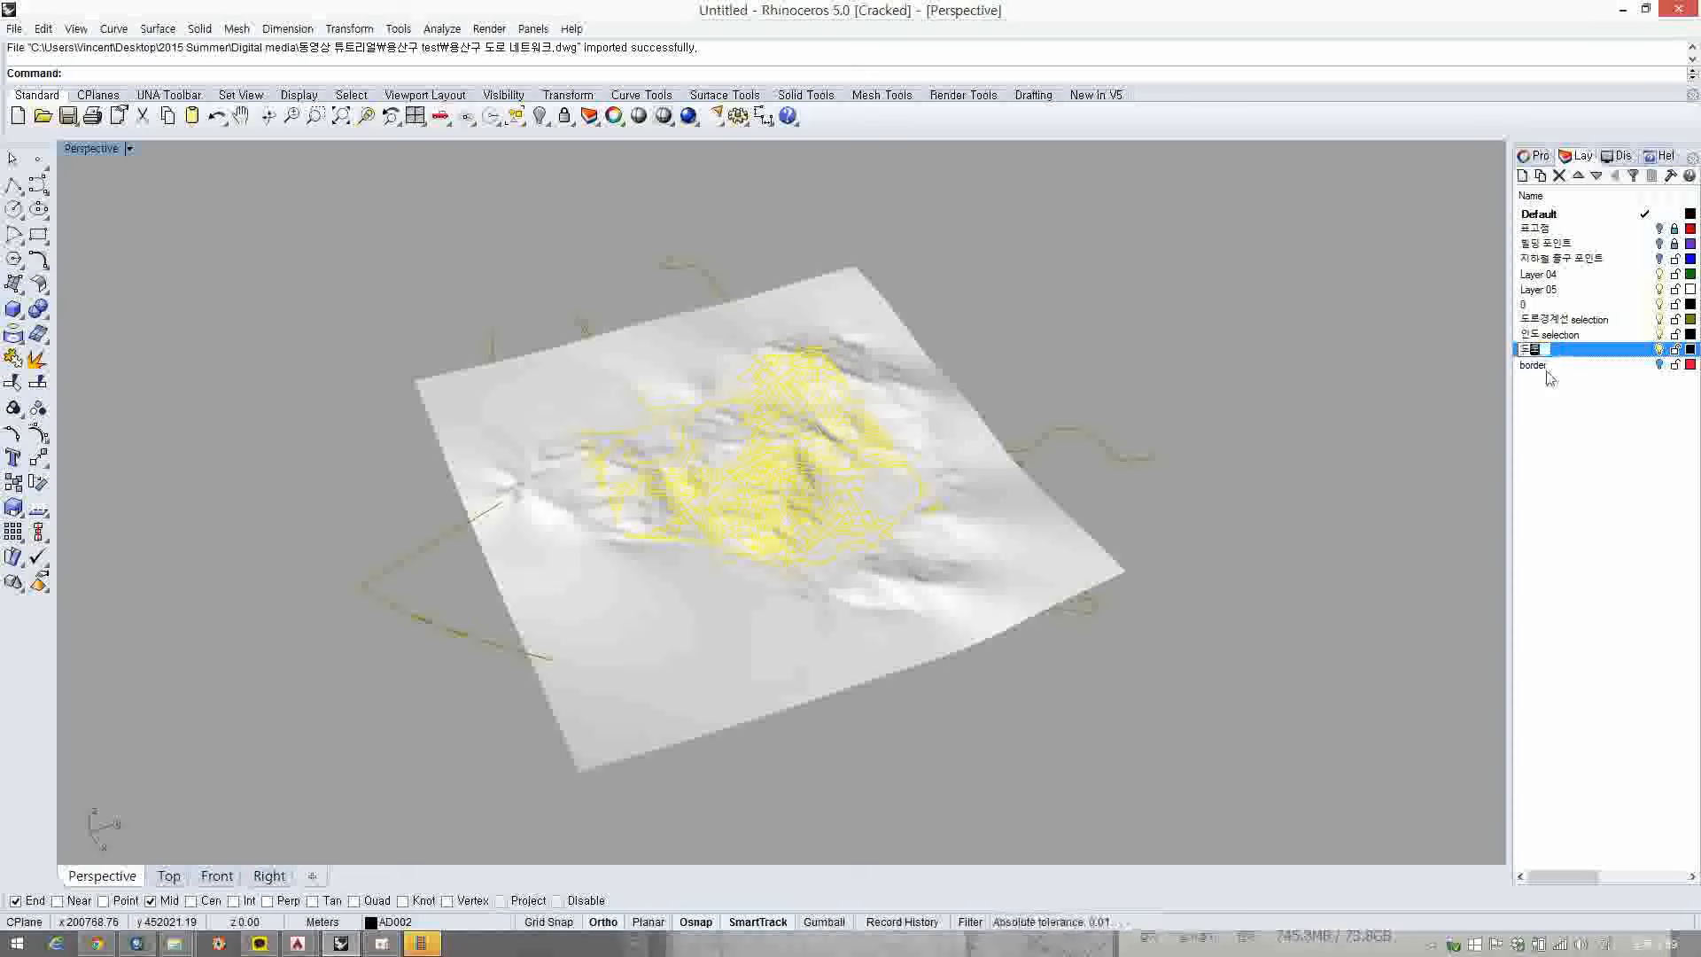
{"action": "type", "text": "도로네트워크"}
{"action": "key", "text": "Return"}
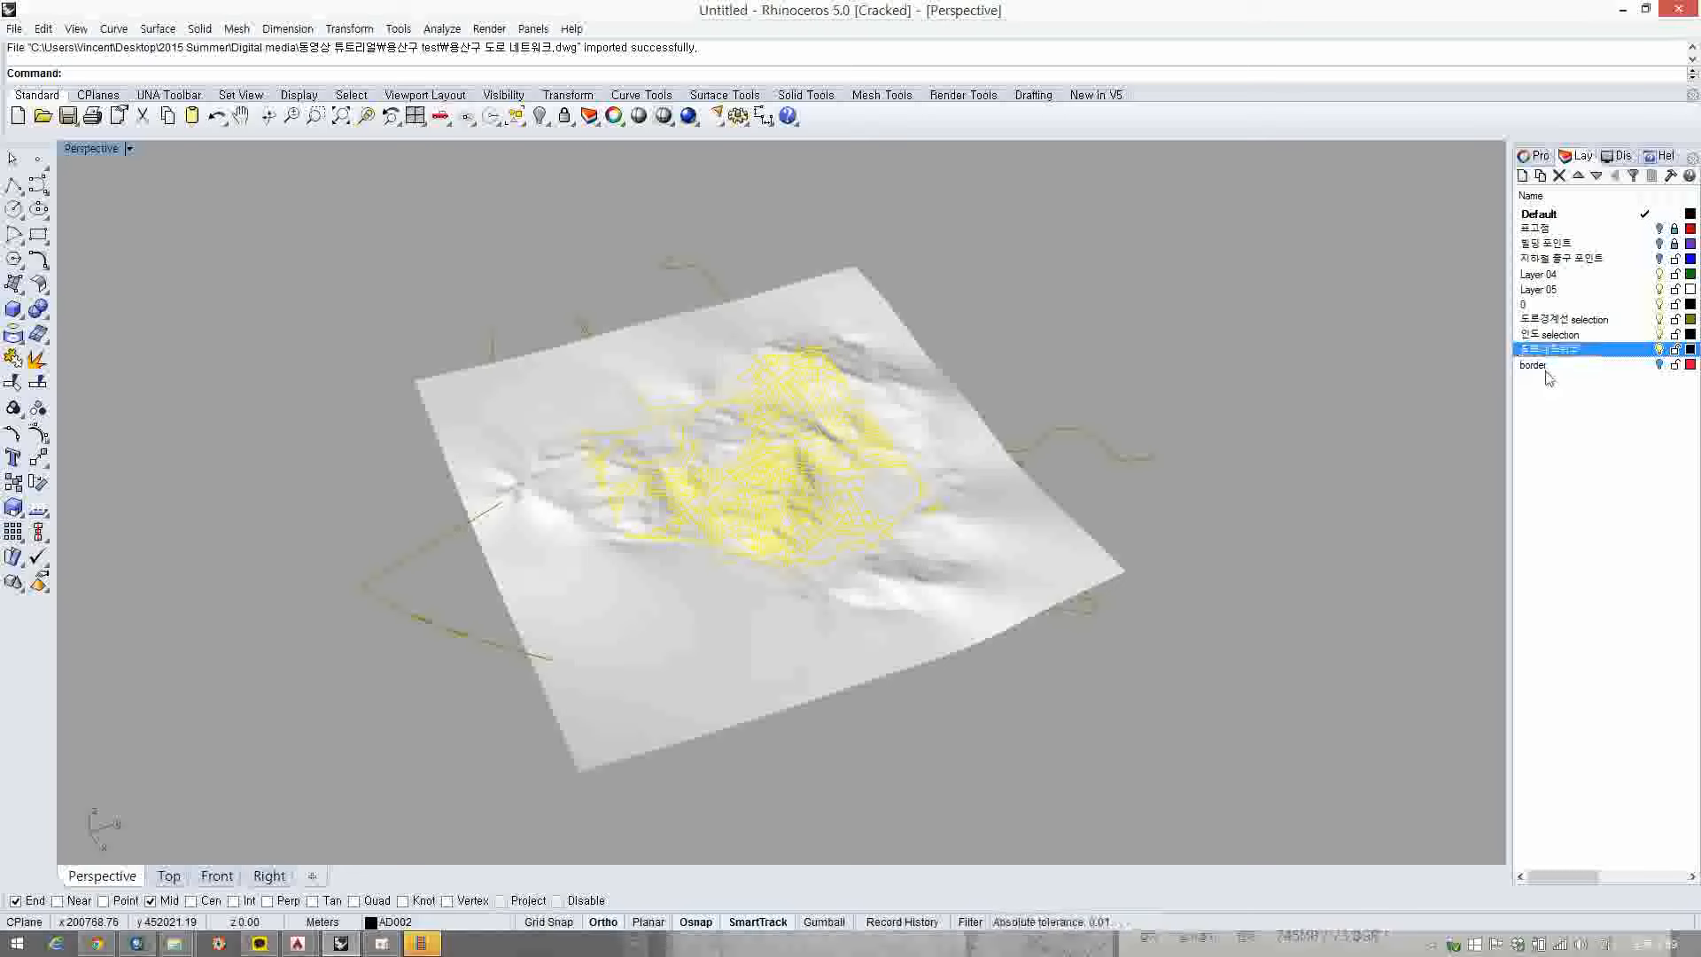
{"action": "left_click", "coordinate": [1565, 321]}
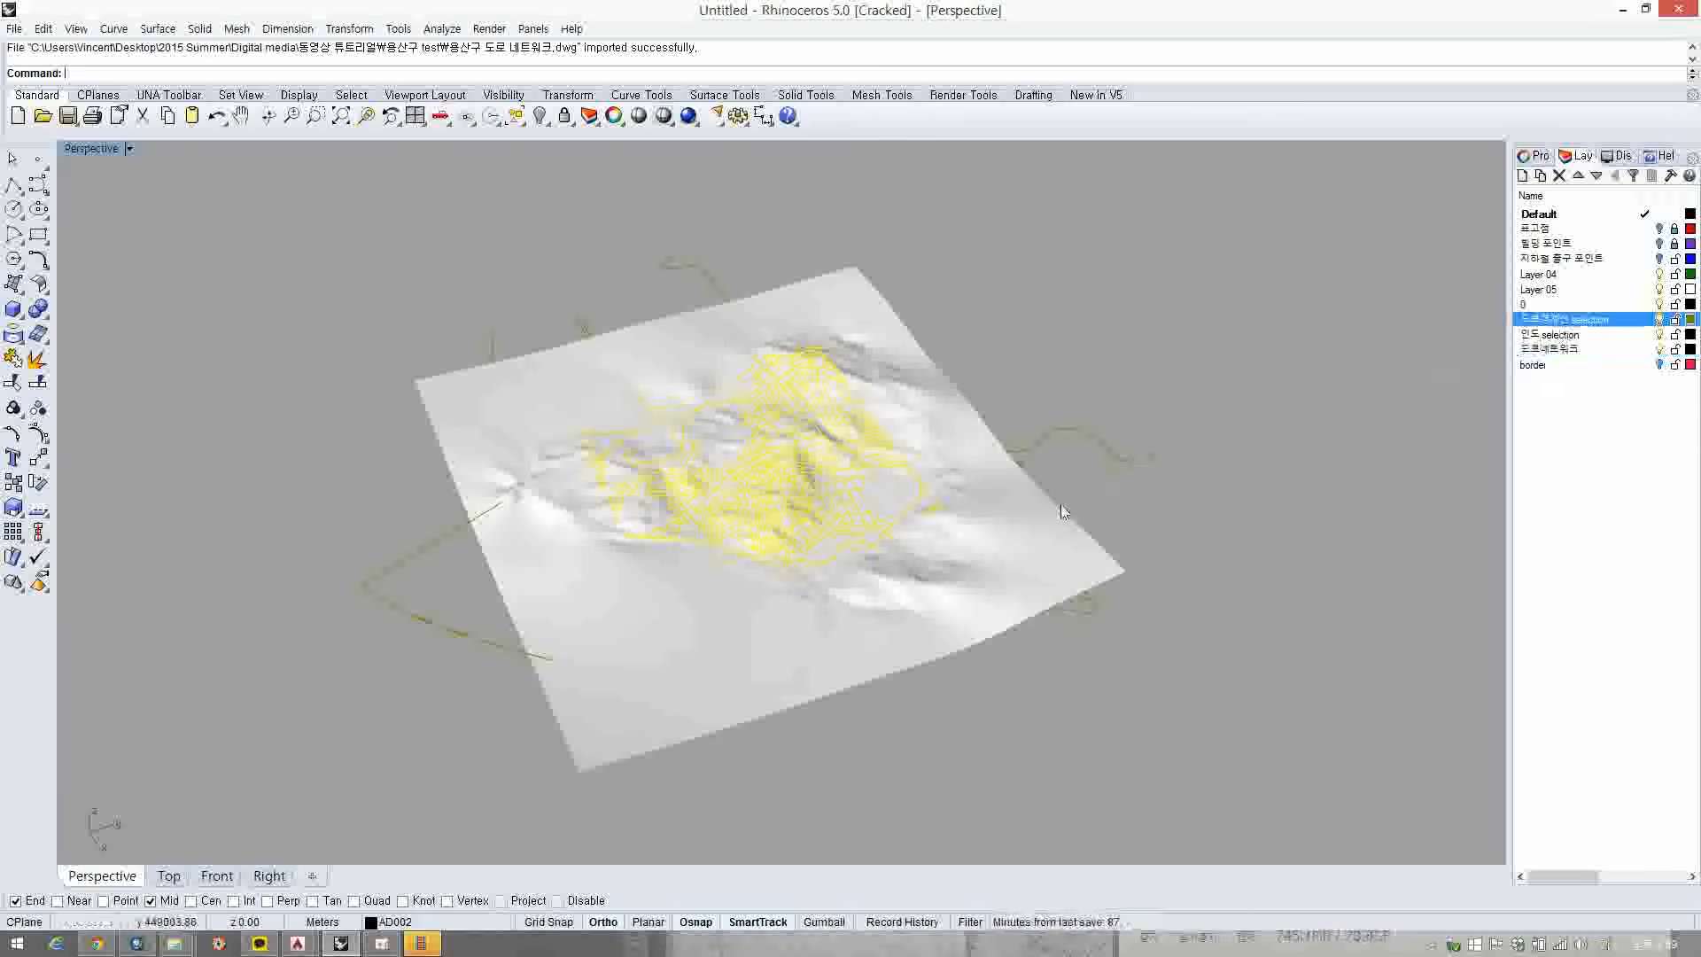
{"action": "right_click_drag", "start_coordinate": [927, 550], "coordinate": [888, 279]}
{"action": "scroll", "coordinate": [826, 496], "scroll_direction": "up", "scroll_amount": 9}
{"action": "mouse_move", "coordinate": [823, 491]}
{"action": "right_mouse_down"}
{"action": "mouse_move", "coordinate": [802, 505]}
{"action": "mouse_move", "coordinate": [815, 407]}
{"action": "mouse_move", "coordinate": [805, 476]}
{"action": "mouse_move", "coordinate": [820, 448]}
{"action": "mouse_move", "coordinate": [815, 426]}
{"action": "mouse_move", "coordinate": [797, 475]}
{"action": "mouse_move", "coordinate": [861, 387]}
{"action": "mouse_move", "coordinate": [861, 429]}
{"action": "right_mouse_up"}
{"action": "scroll", "coordinate": [815, 434], "scroll_direction": "down", "scroll_amount": 6}
{"action": "scroll", "coordinate": [797, 474], "scroll_direction": "up", "scroll_amount": 8}
{"action": "left_click", "coordinate": [861, 429]}
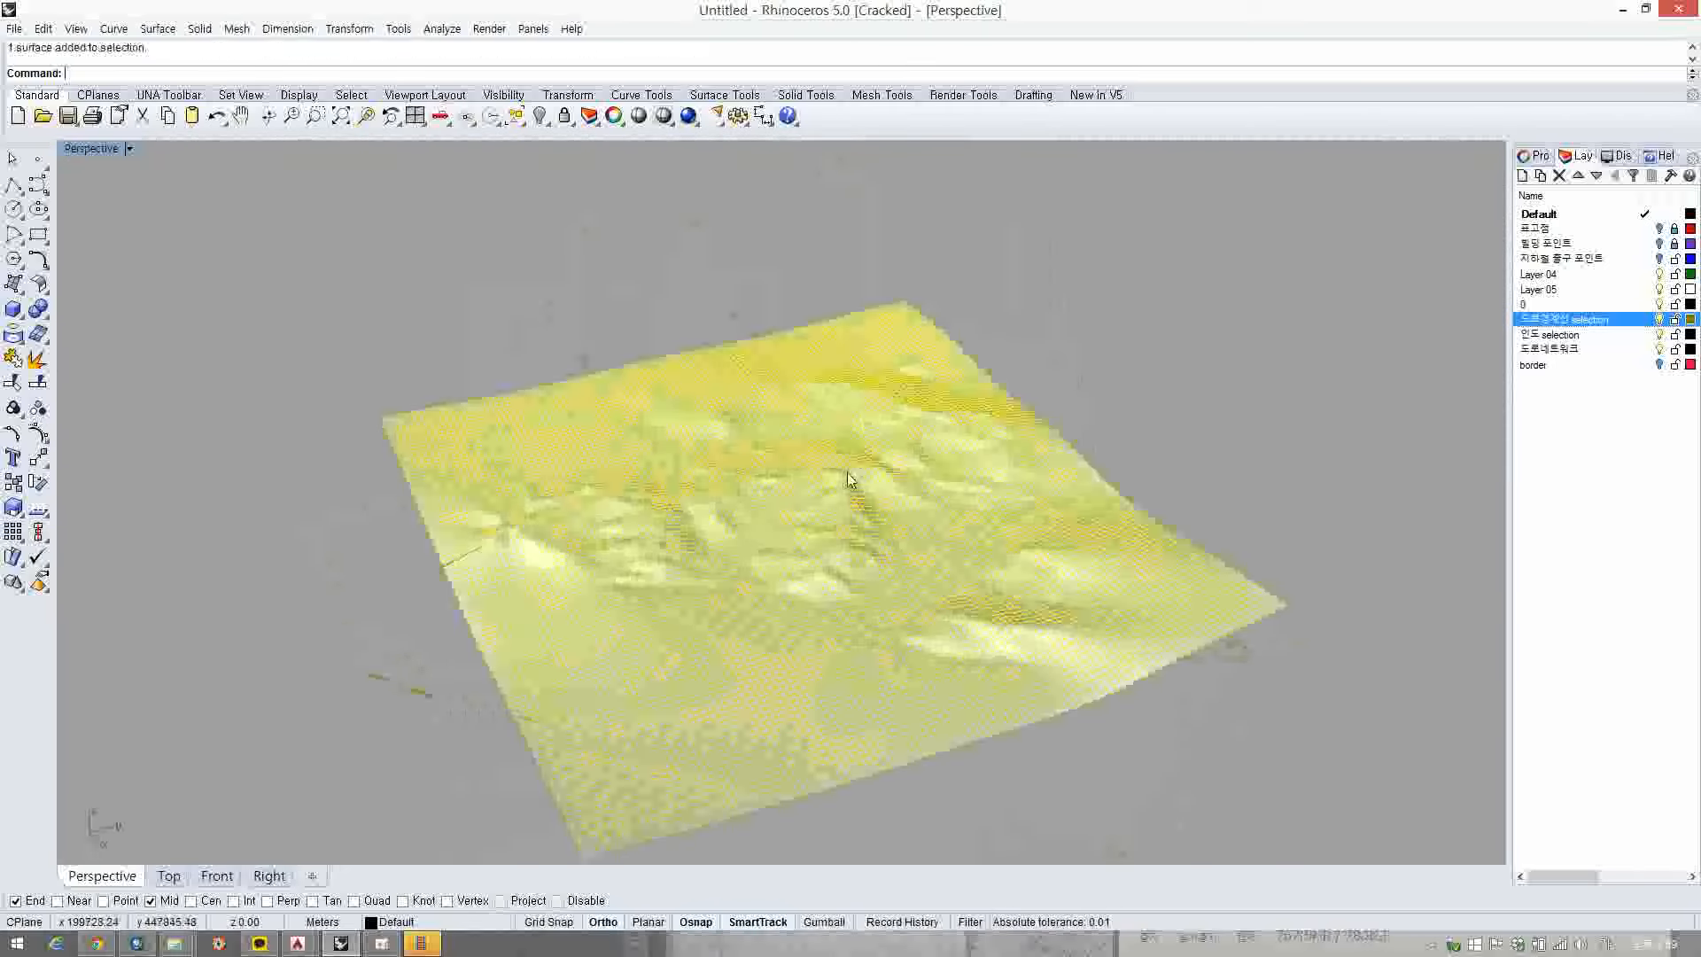
{"action": "scroll", "coordinate": [944, 449], "scroll_direction": "down", "scroll_amount": 3}
{"action": "left_click_drag", "start_coordinate": [473, 293], "coordinate": [1188, 752]}
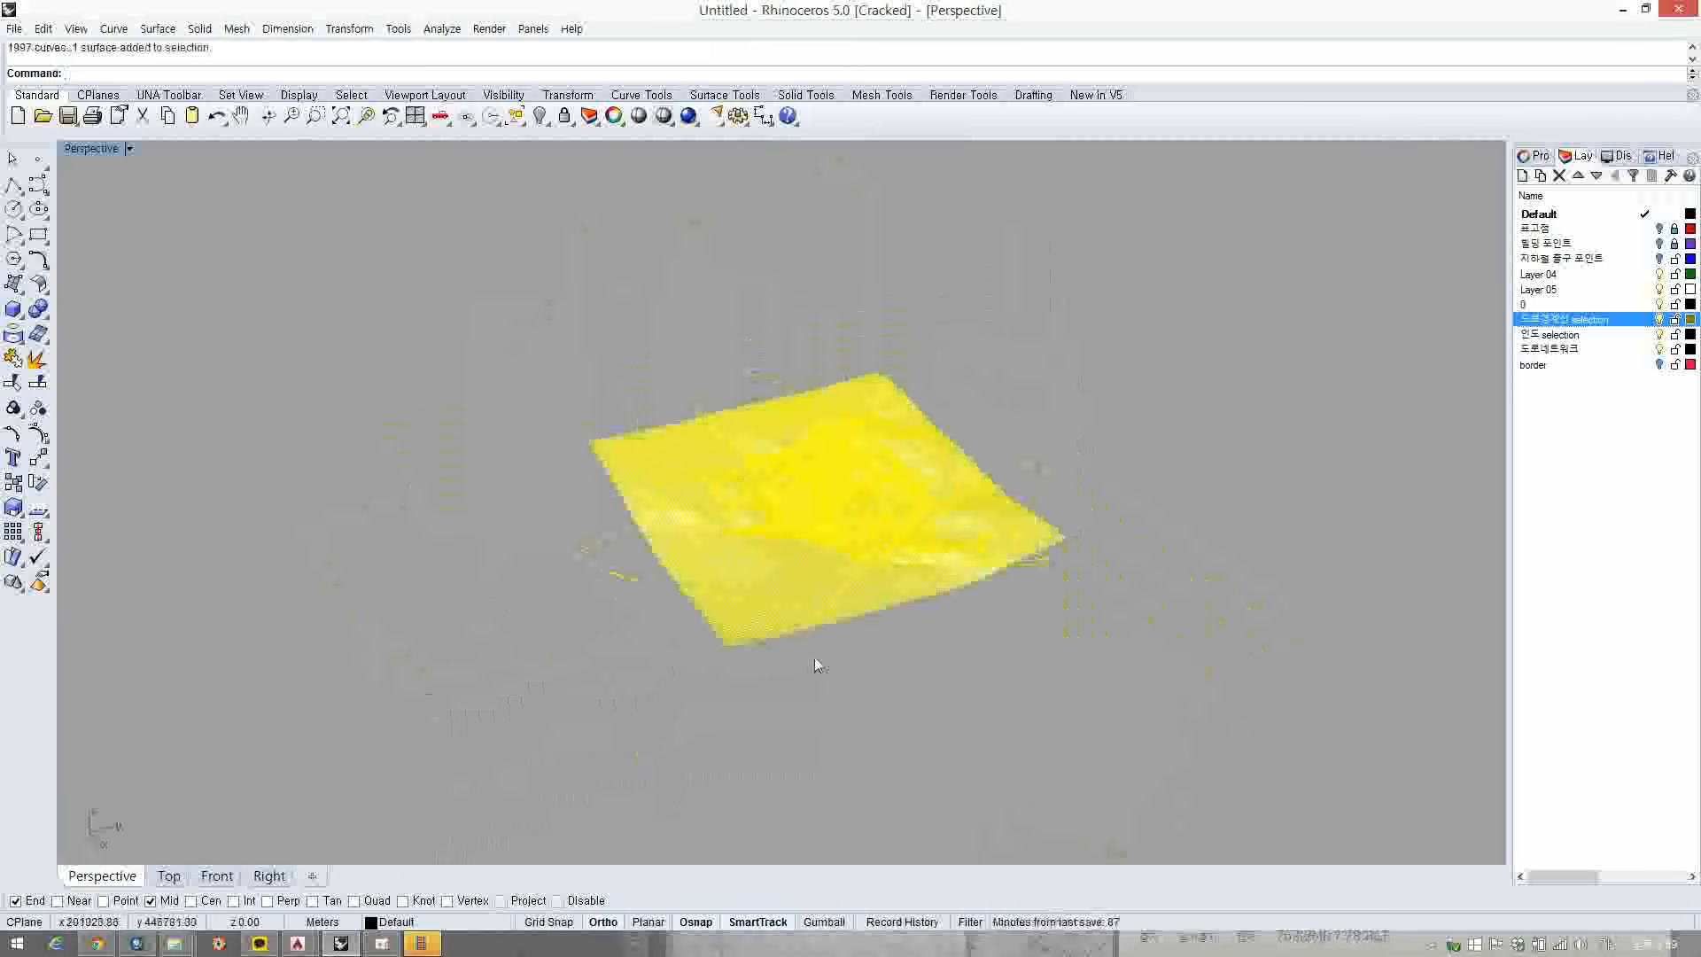
{"action": "left_click", "coordinate": [743, 635], "text": "ctrl"}
{"action": "right_click_drag", "start_coordinate": [854, 634], "coordinate": [827, 619]}
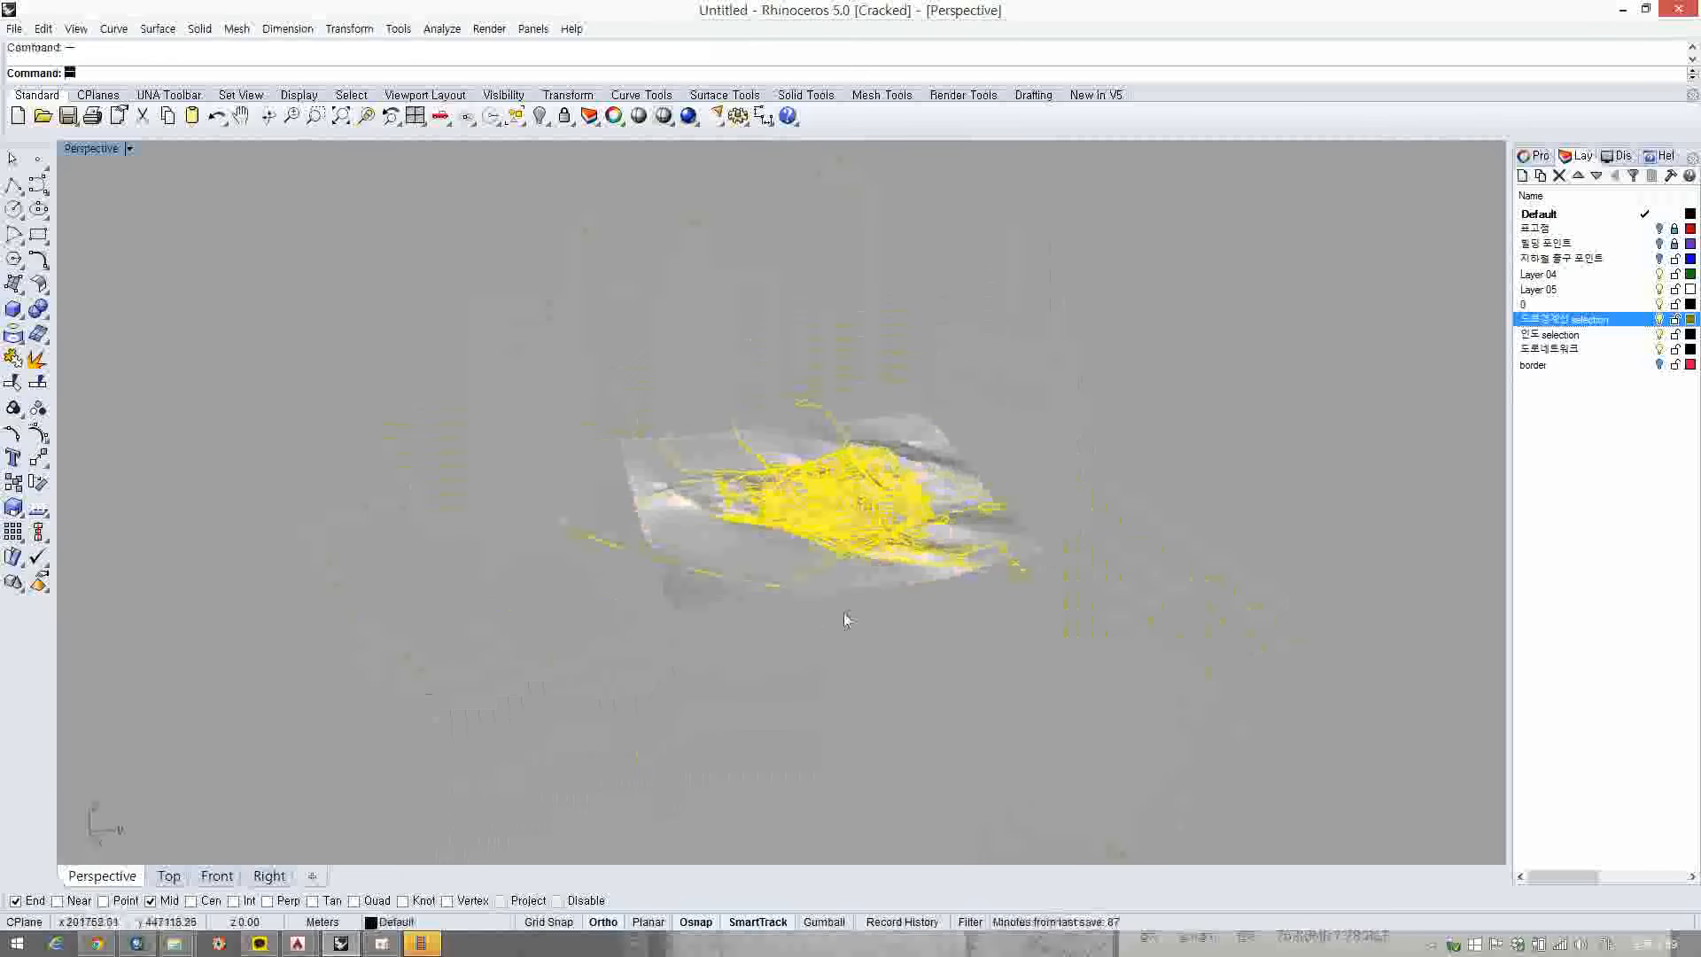
{"action": "type", "text": "n"}
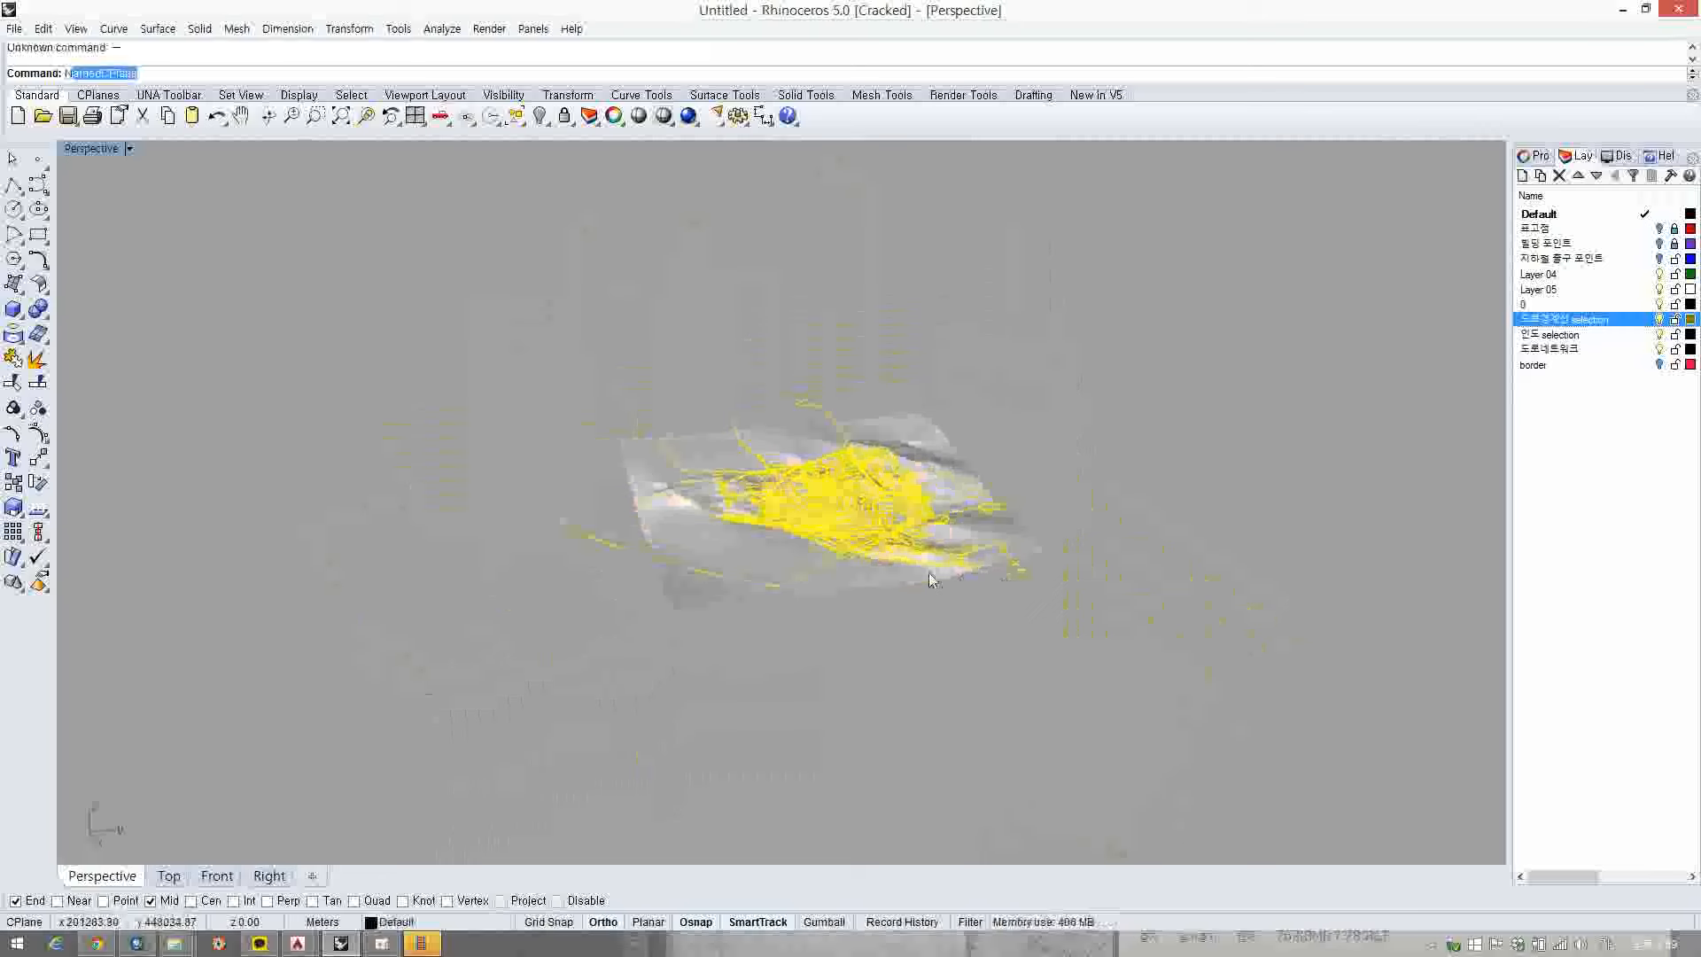
{"action": "key", "text": "Escape"}
{"action": "key", "text": "Escape"}
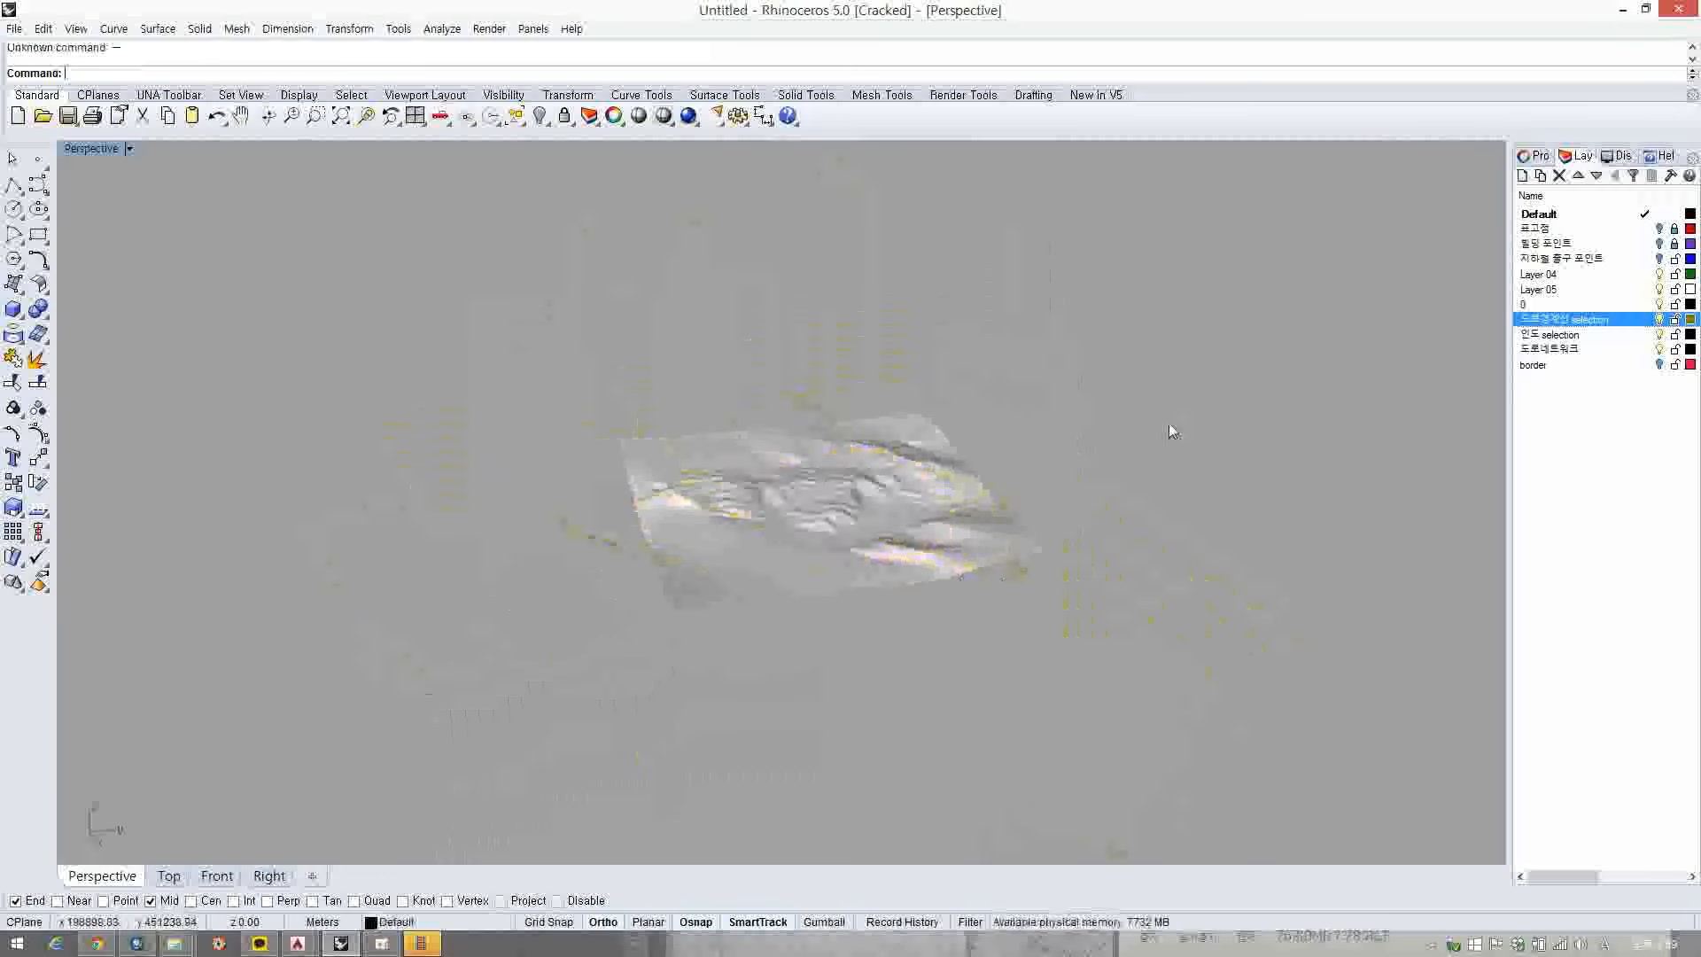
- Delete the layers Layer 04, Layer 05 and 0
{"action": "right_click_drag", "start_coordinate": [1169, 426], "coordinate": [1302, 416]}
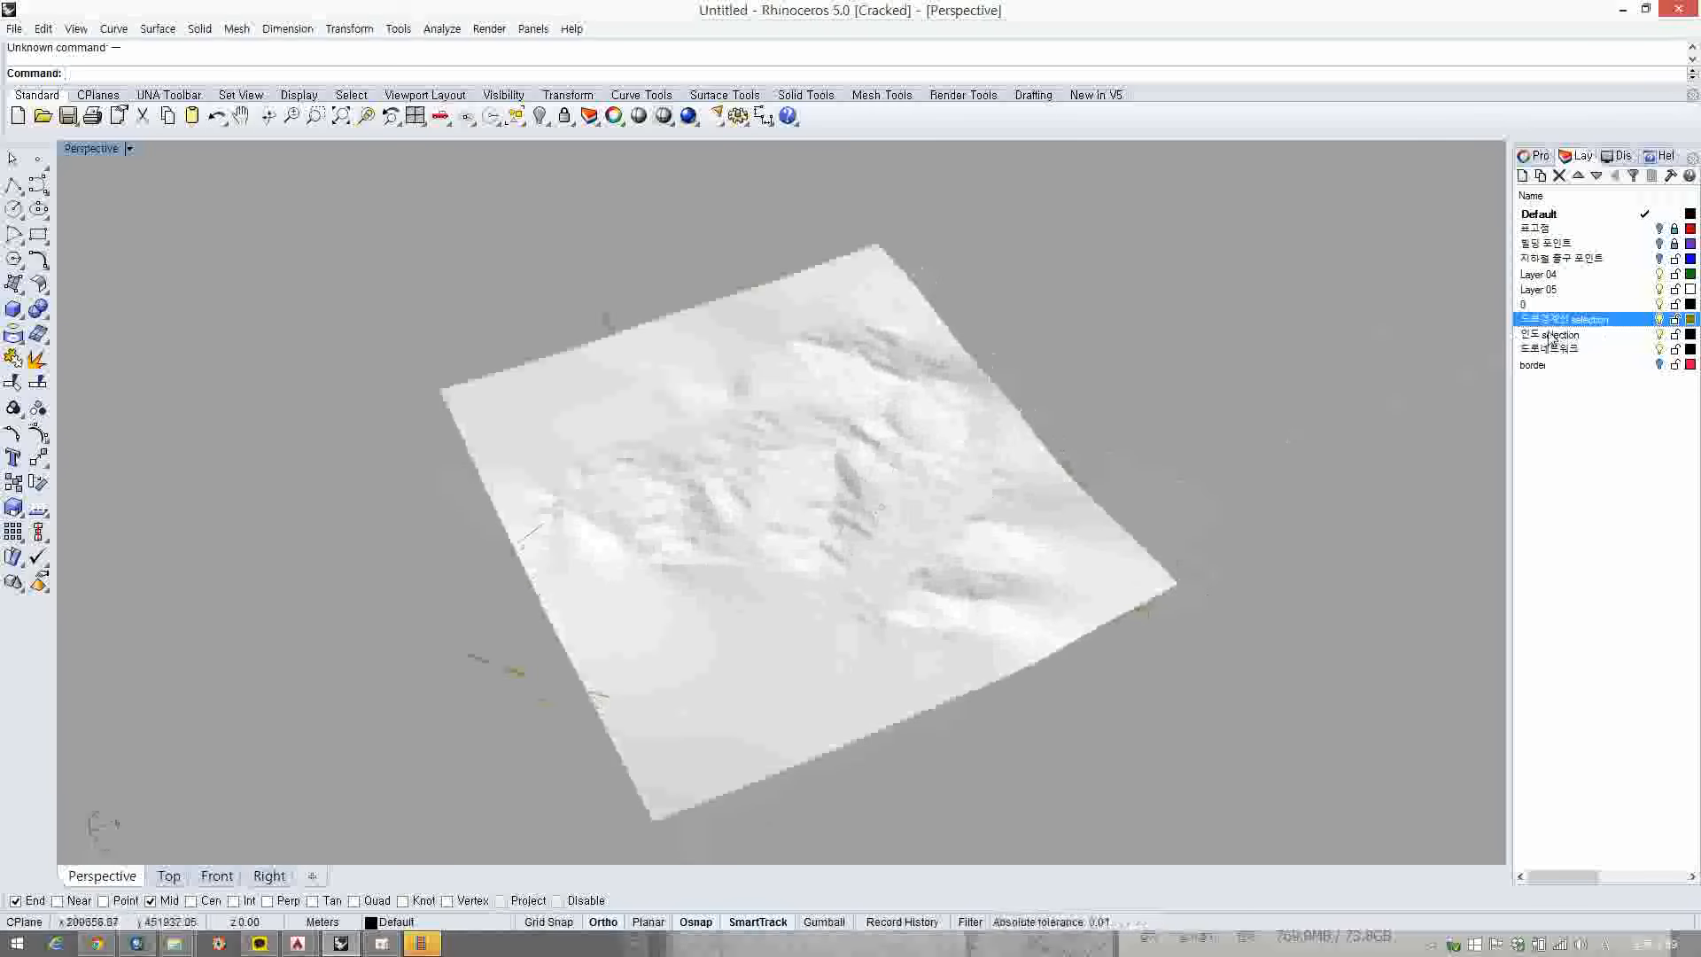
{"action": "left_click", "coordinate": [1592, 285]}
{"action": "left_click", "coordinate": [1573, 273], "text": "shift"}
{"action": "left_click", "coordinate": [1559, 176]}
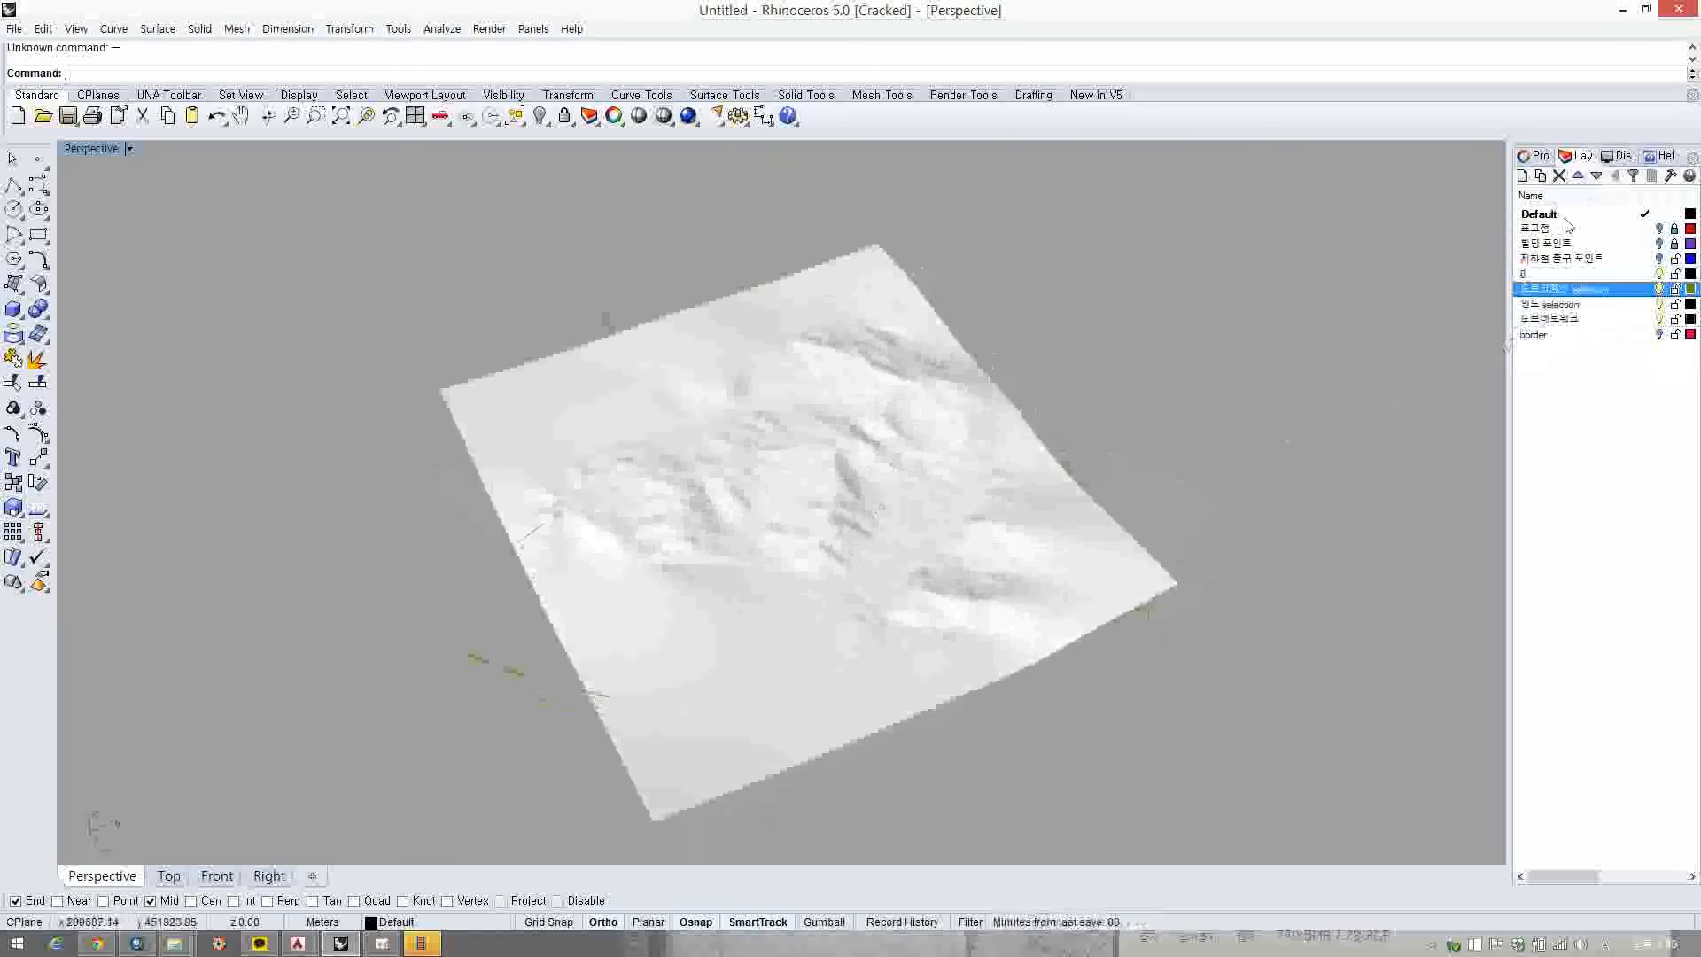
{"action": "left_click", "coordinate": [1564, 275]}
{"action": "left_click", "coordinate": [1559, 175]}
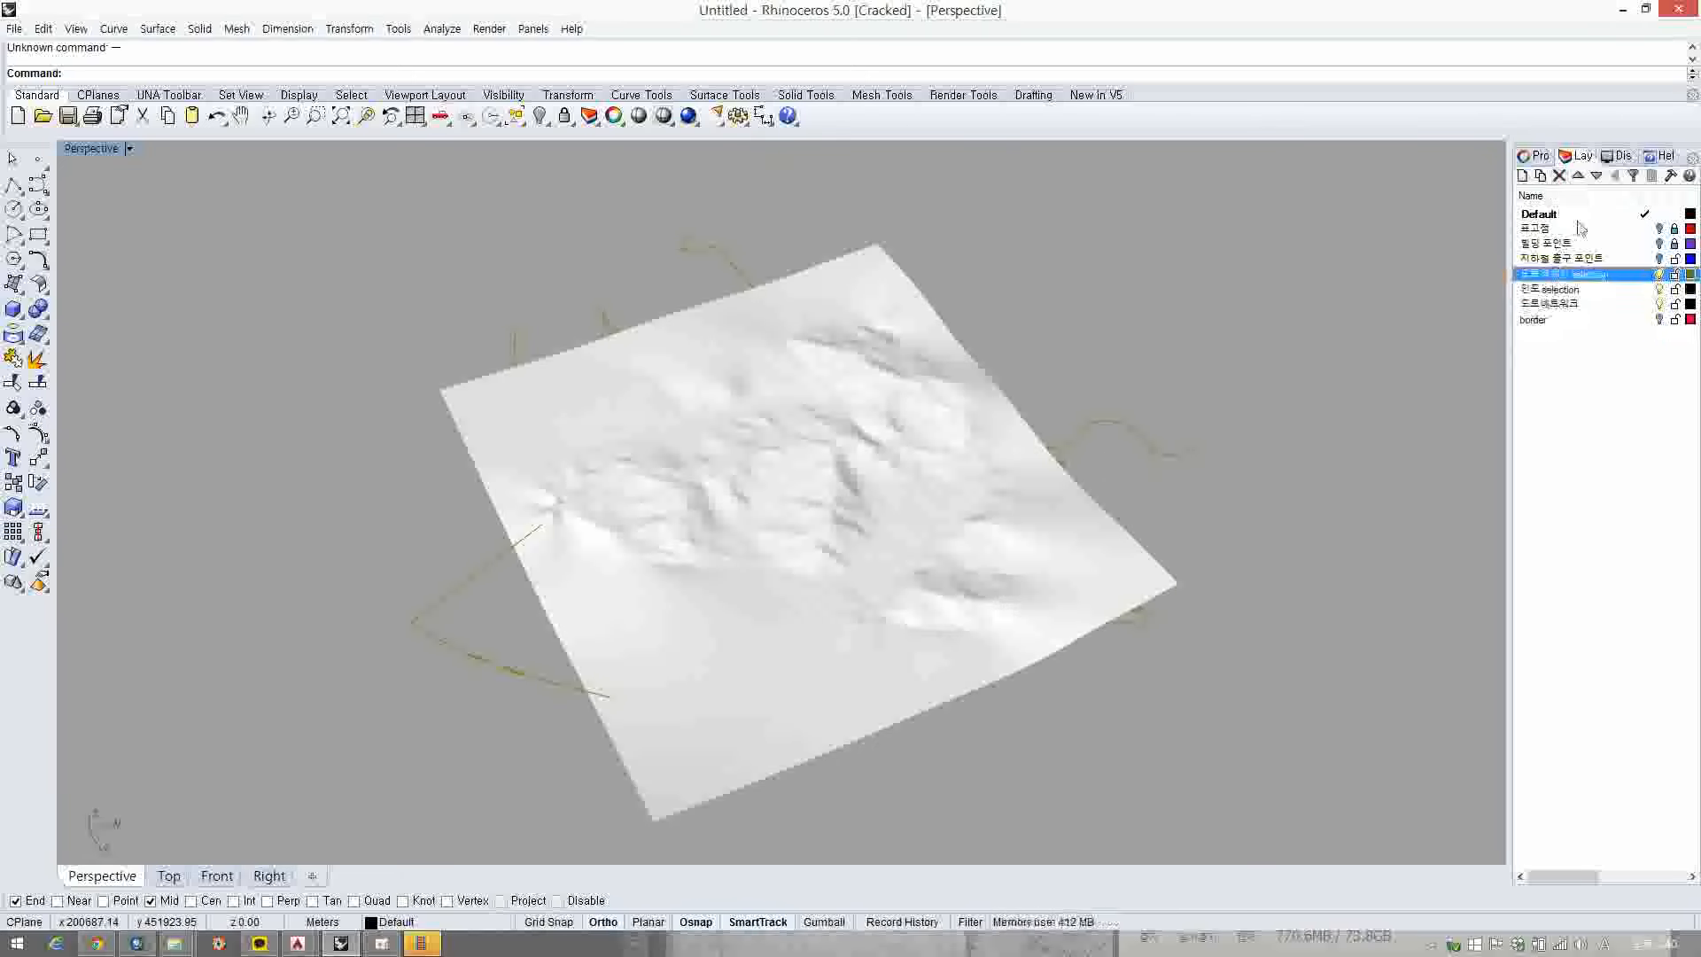
- Hide the 인도 selection and 도로네트워크 layers, leaving the 도로경계선 selection layer shown
{"action": "left_click", "coordinate": [1568, 290]}
{"action": "left_click", "coordinate": [1568, 304]}
{"action": "left_click", "coordinate": [1602, 289]}
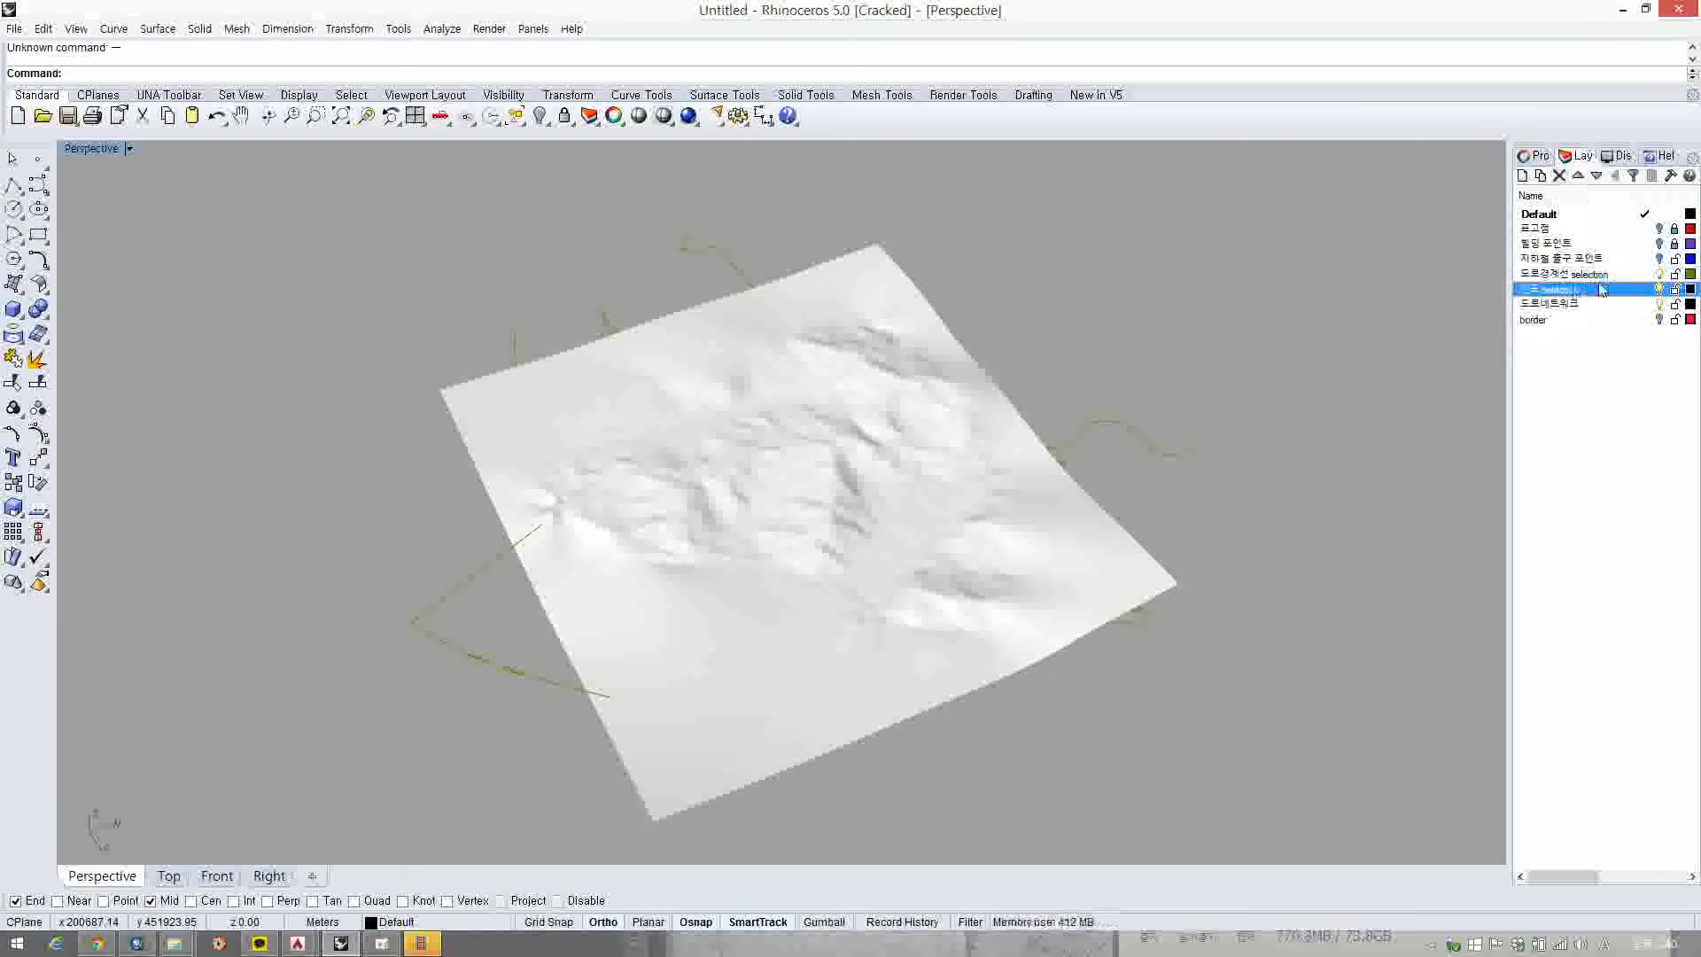
{"action": "left_click", "coordinate": [1630, 304]}
- Start the Project command and select all the road boundary curves over the terrain as the curves to project
{"action": "right_click_drag", "start_coordinate": [866, 475], "coordinate": [890, 466]}
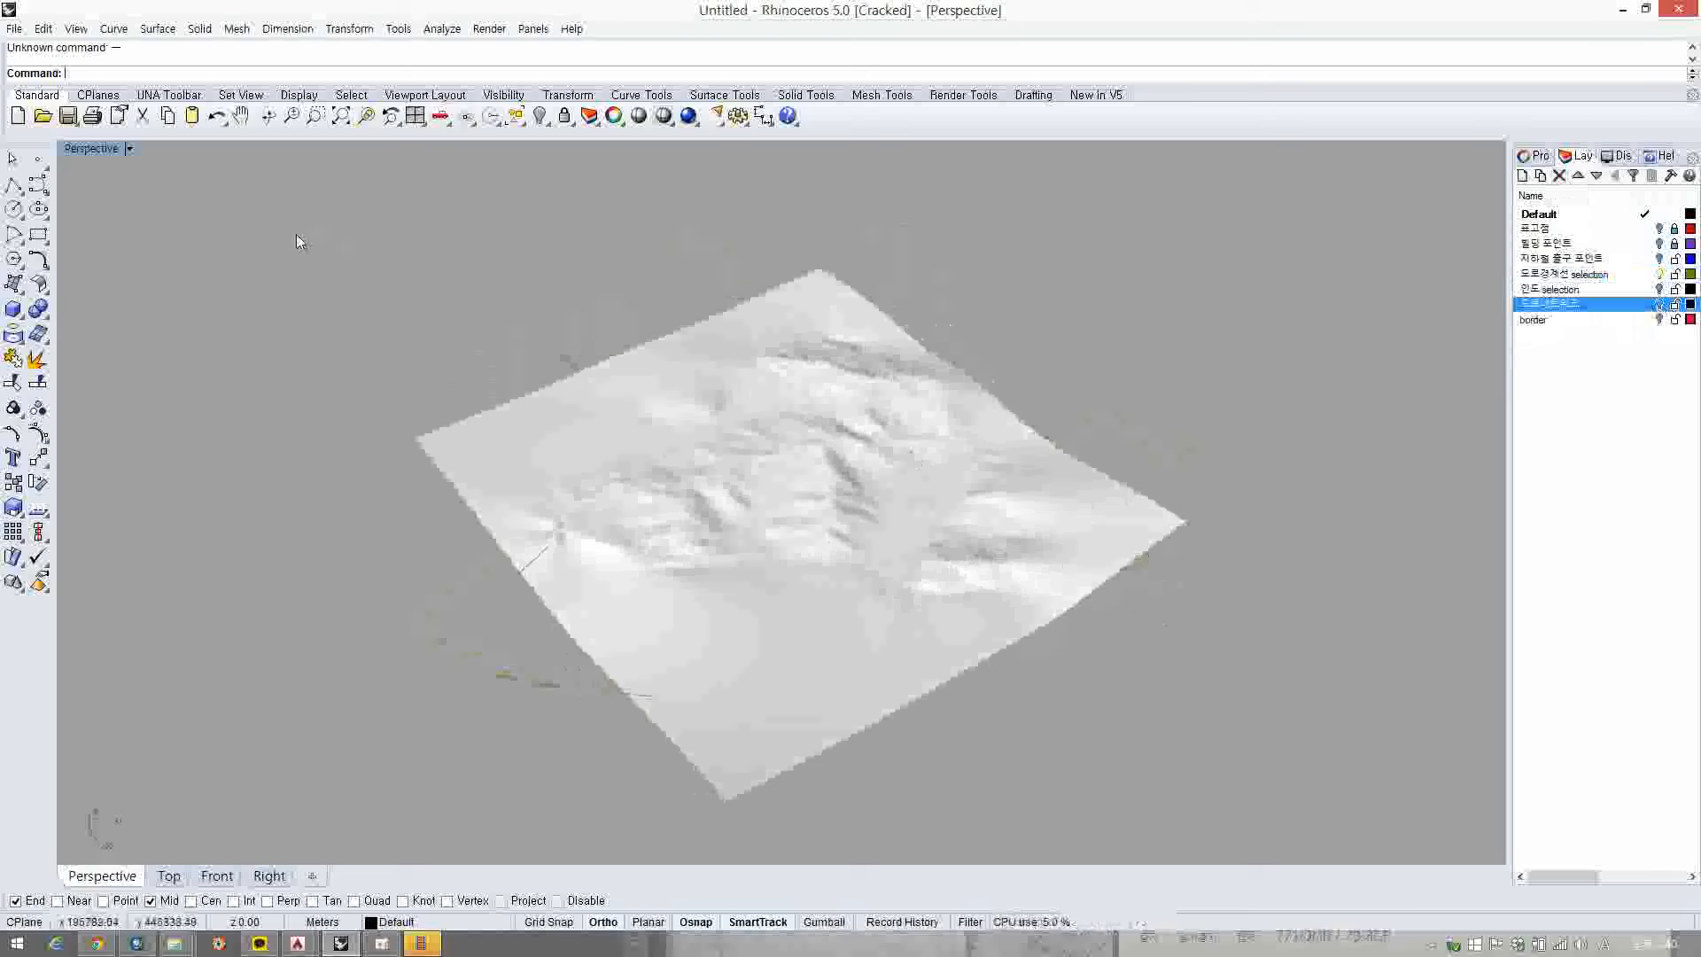
{"action": "type", "text": "Pro"}
{"action": "key", "text": "Return"}
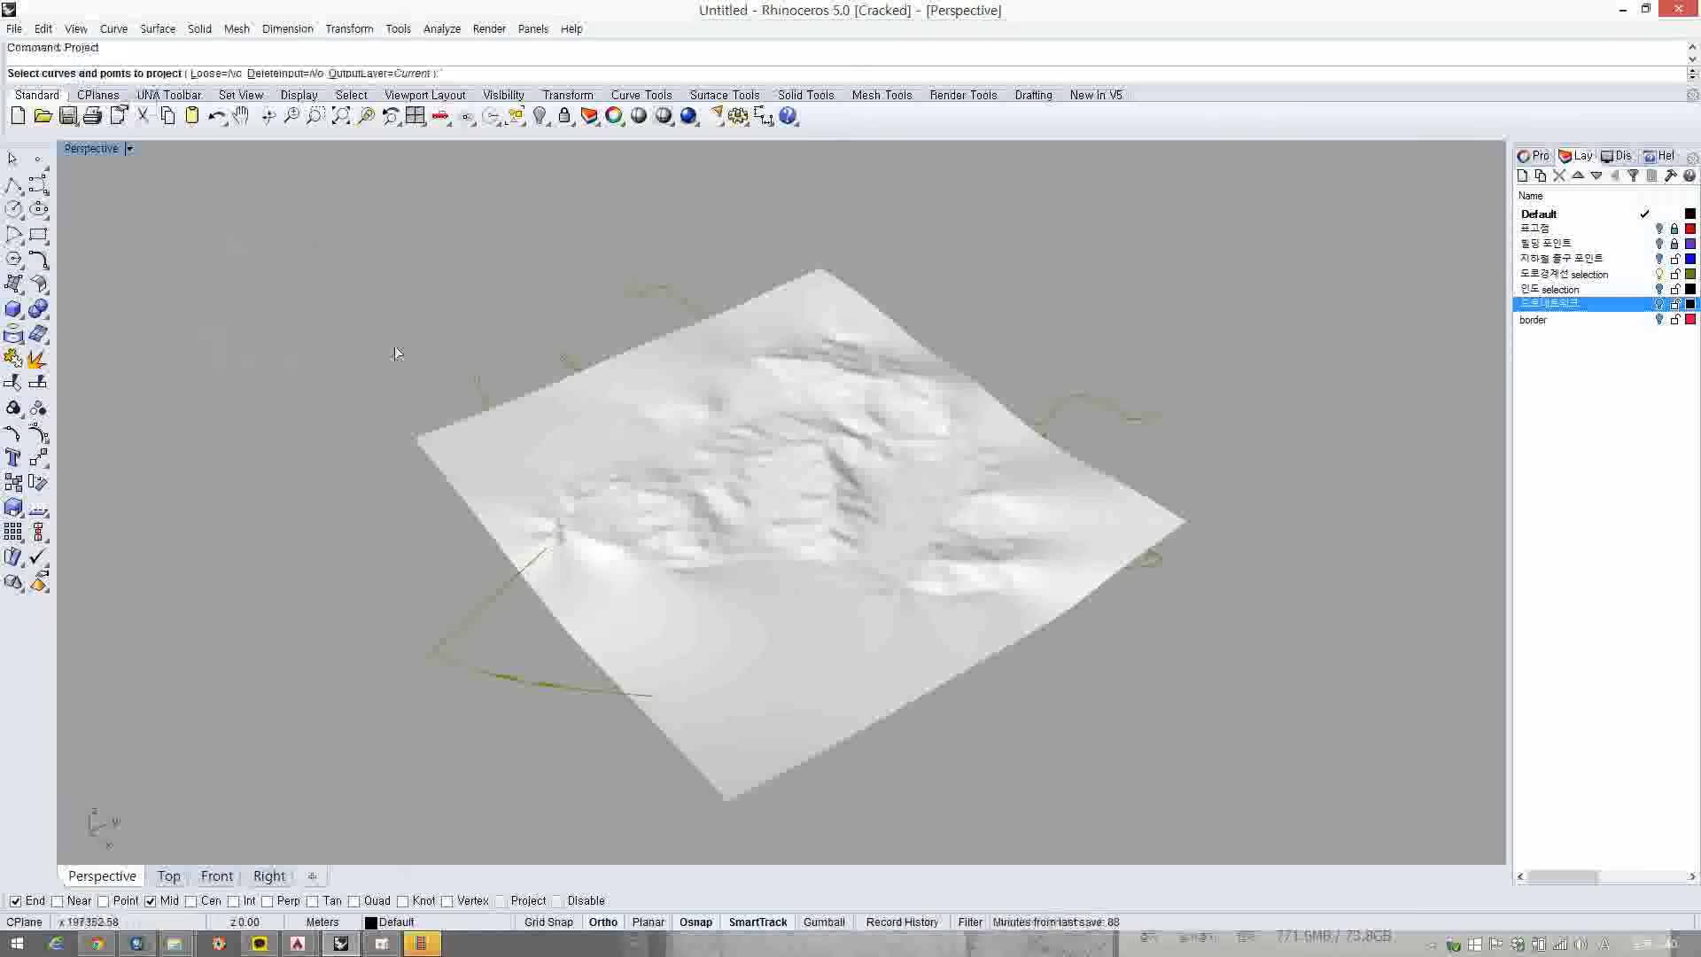
{"action": "mouse_move", "coordinate": [395, 353]}
{"action": "right_mouse_down"}
{"action": "mouse_move", "coordinate": [354, 361]}
{"action": "mouse_move", "coordinate": [404, 354]}
{"action": "right_mouse_up"}
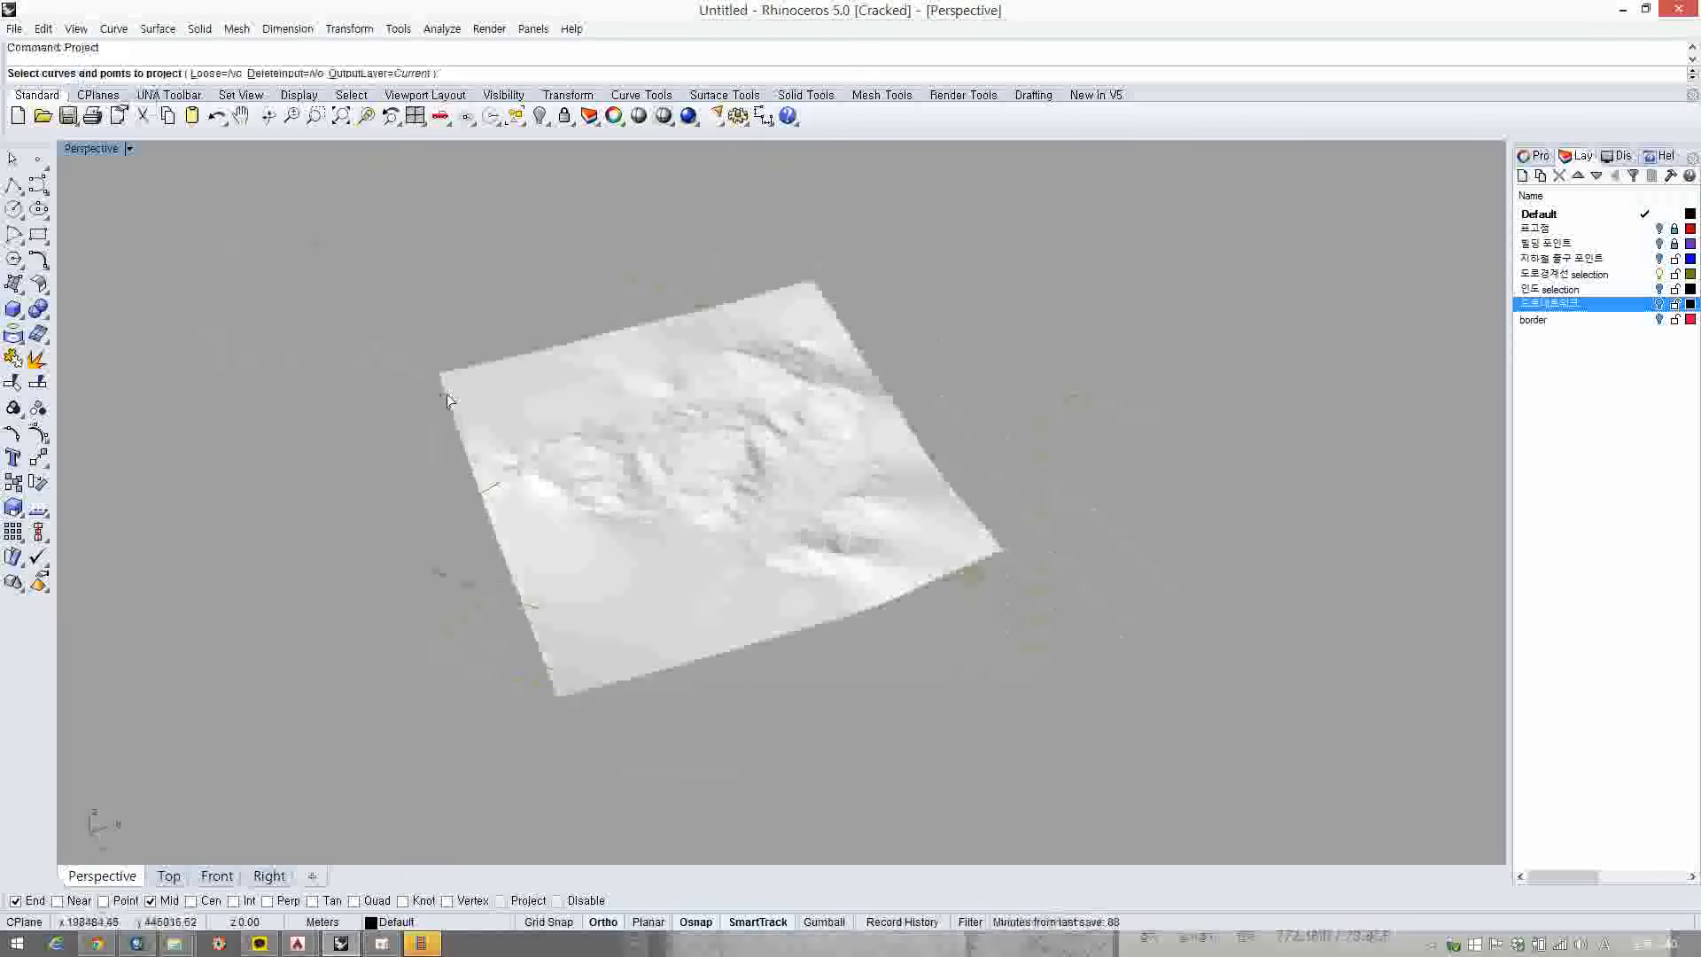
{"action": "left_click_drag", "start_coordinate": [445, 390], "coordinate": [1140, 771]}
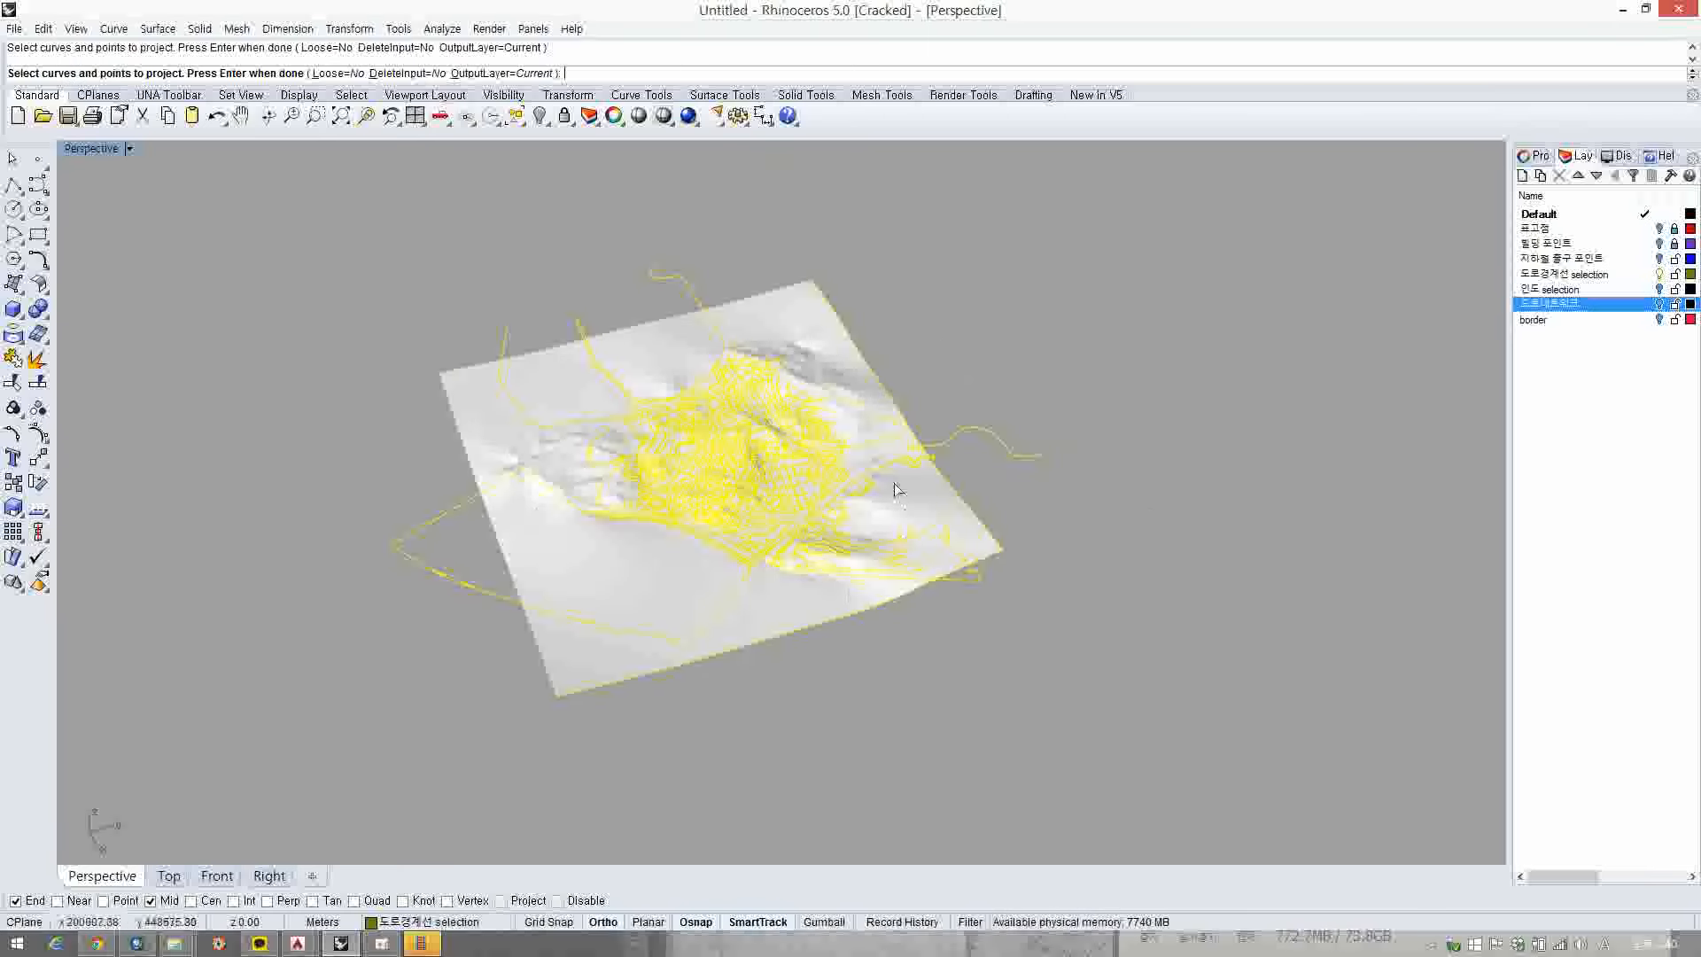
- Project the selected road boundary curves onto the terrain surface
{"action": "right_click_drag", "start_coordinate": [884, 433], "coordinate": [785, 490]}
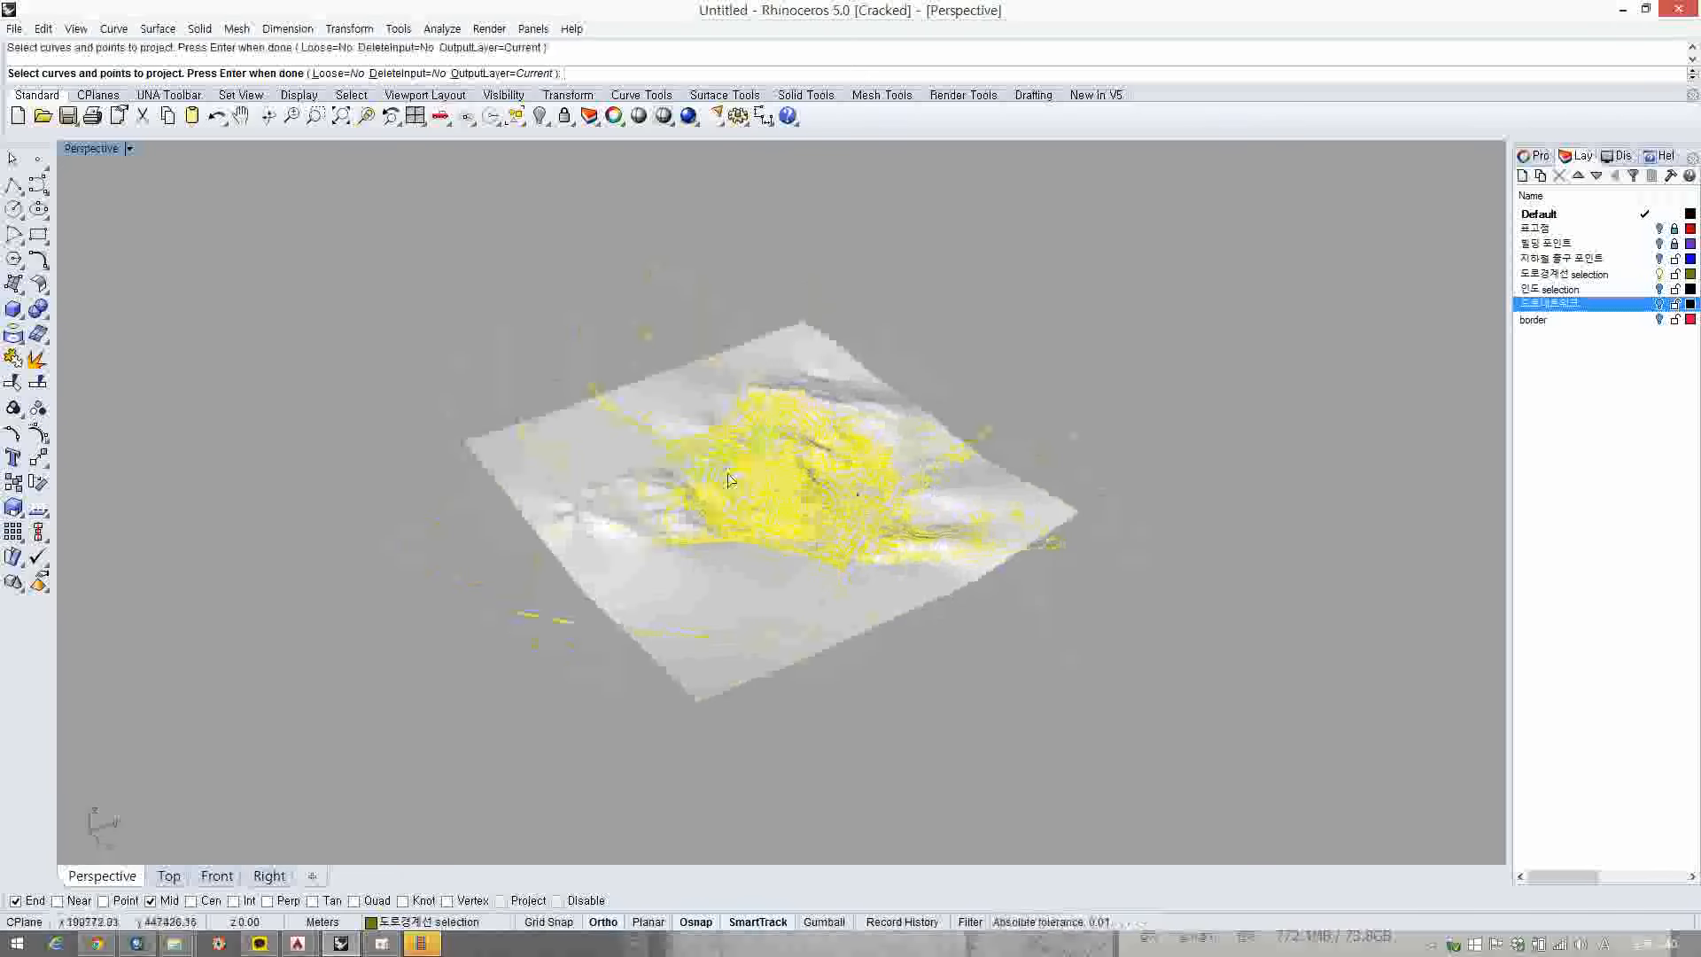
{"action": "key", "text": "Return"}
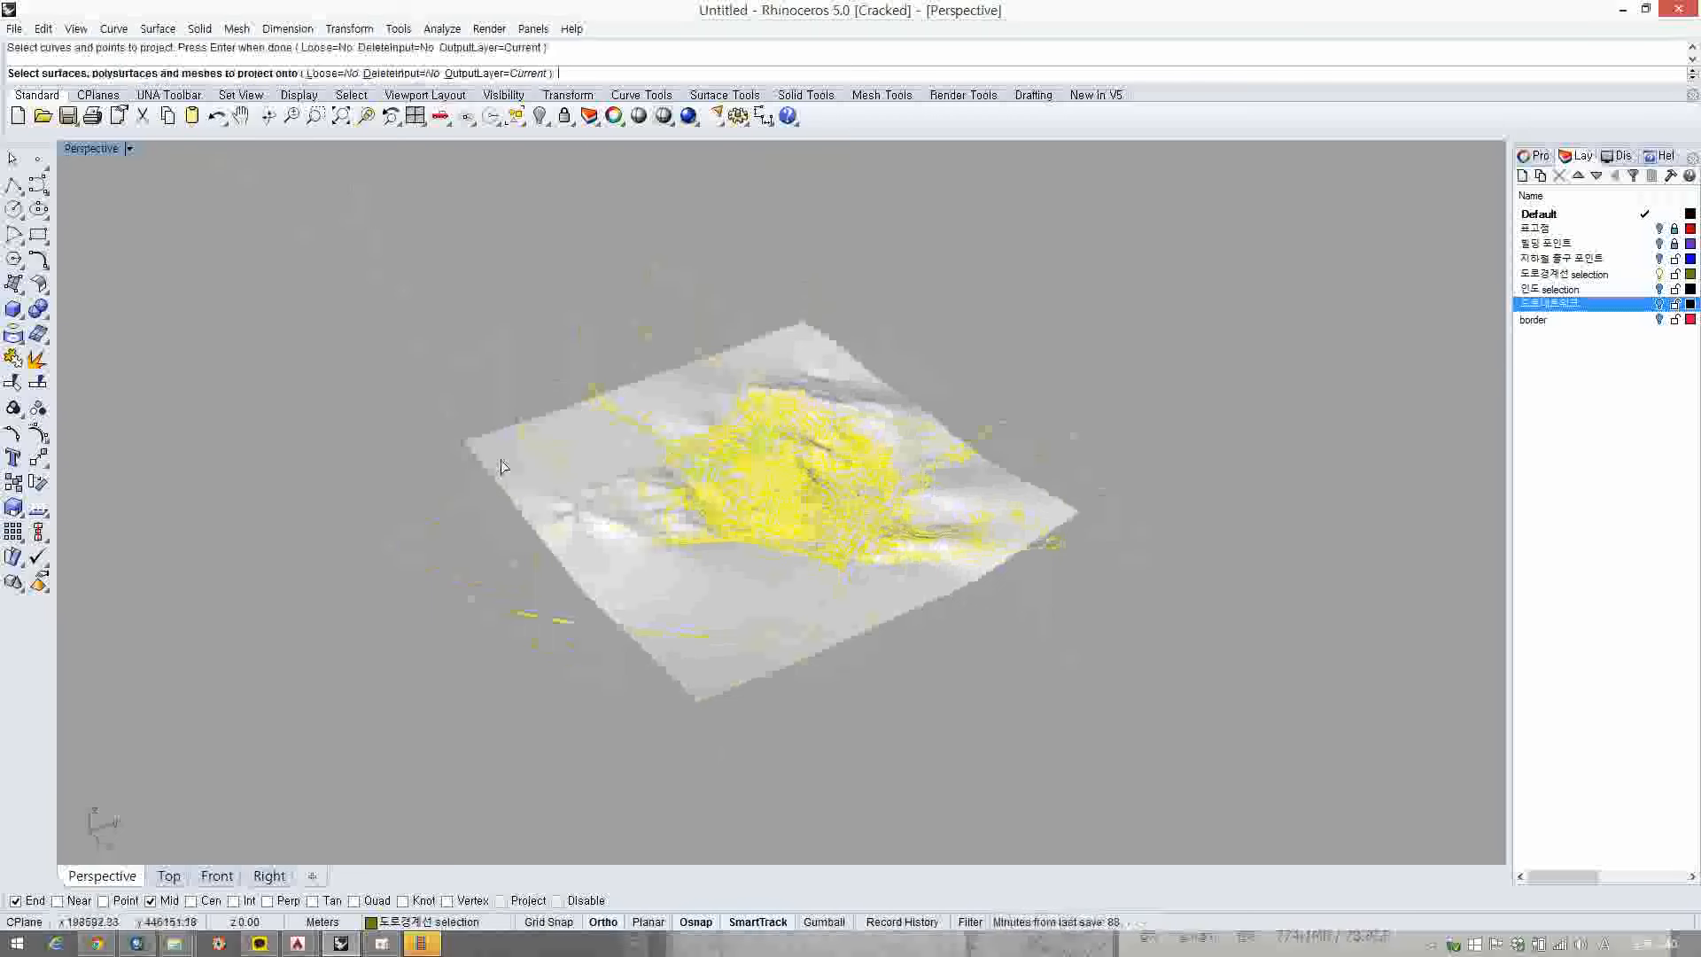
{"action": "scroll", "coordinate": [541, 467], "scroll_direction": "up", "scroll_amount": 1}
{"action": "left_click", "coordinate": [539, 470]}
{"action": "scroll", "coordinate": [540, 470], "scroll_direction": "up", "scroll_amount": 1}
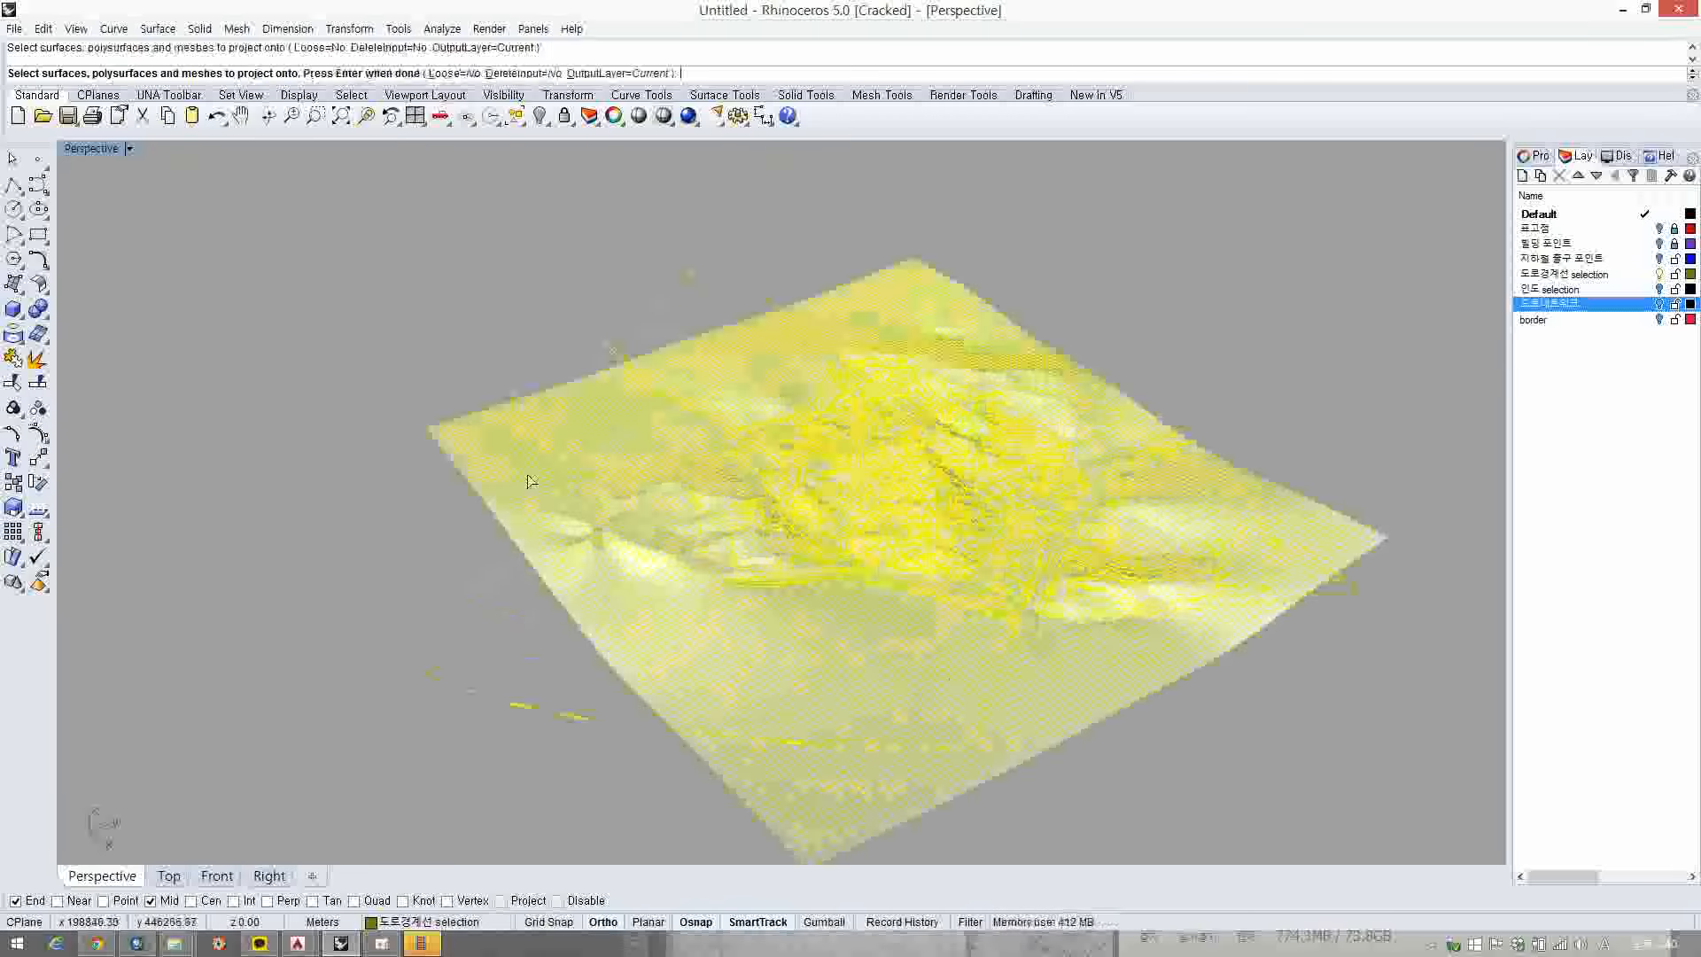
{"action": "key", "text": "Return"}
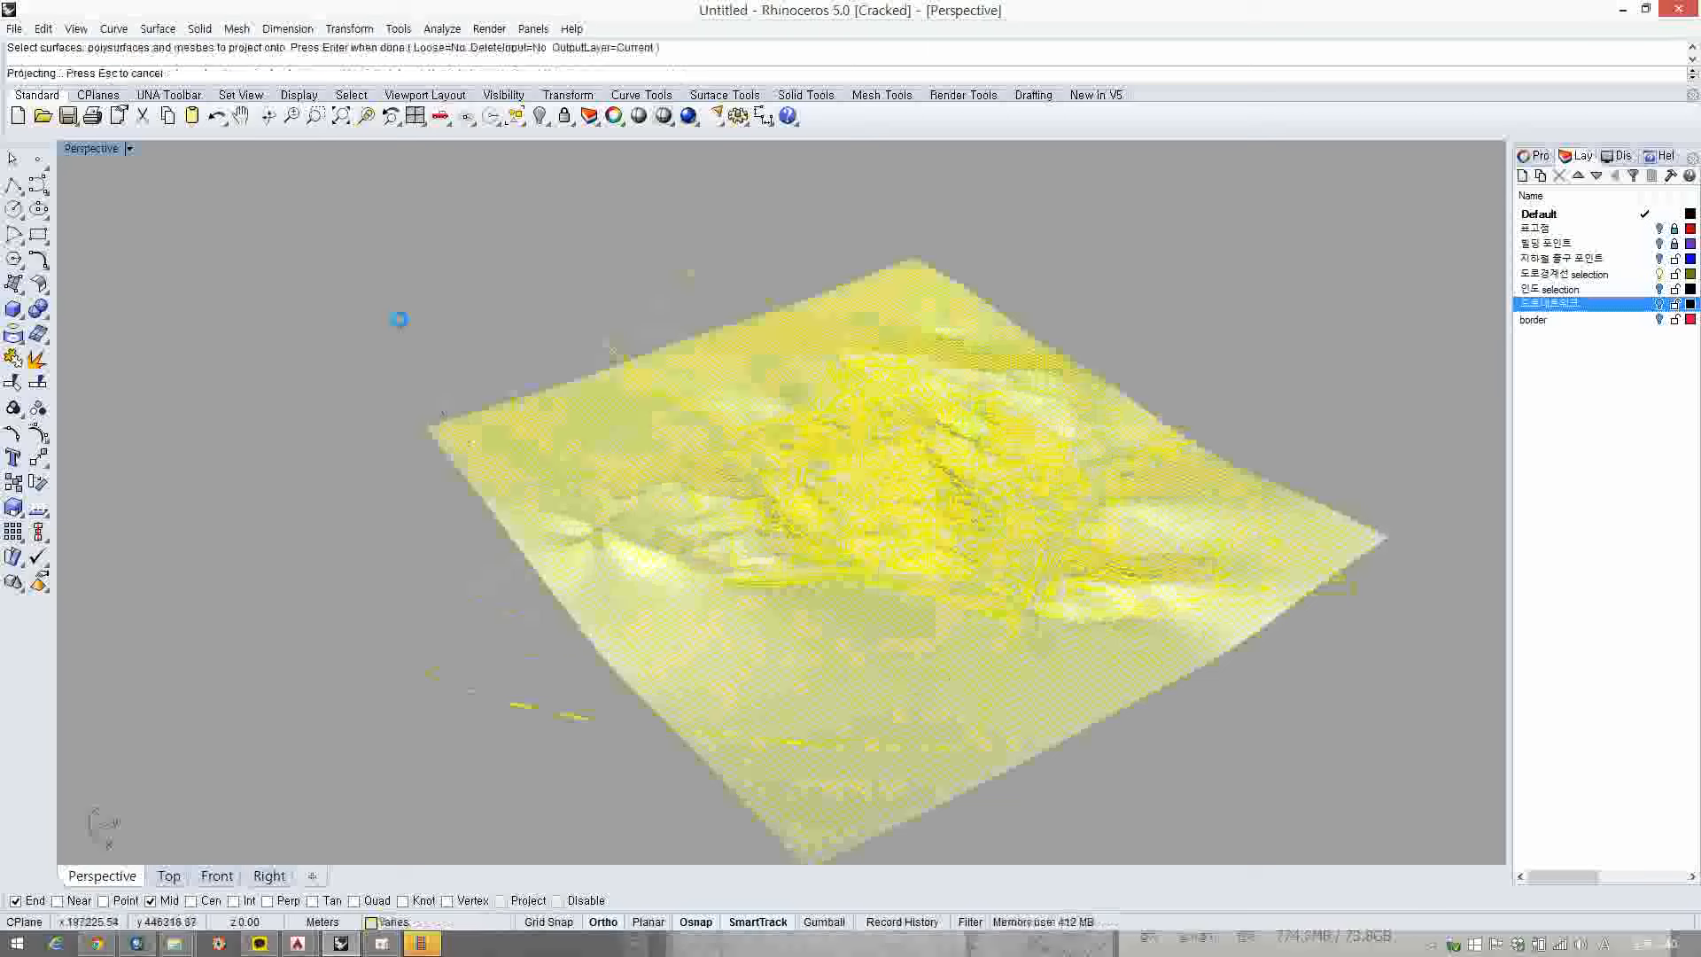
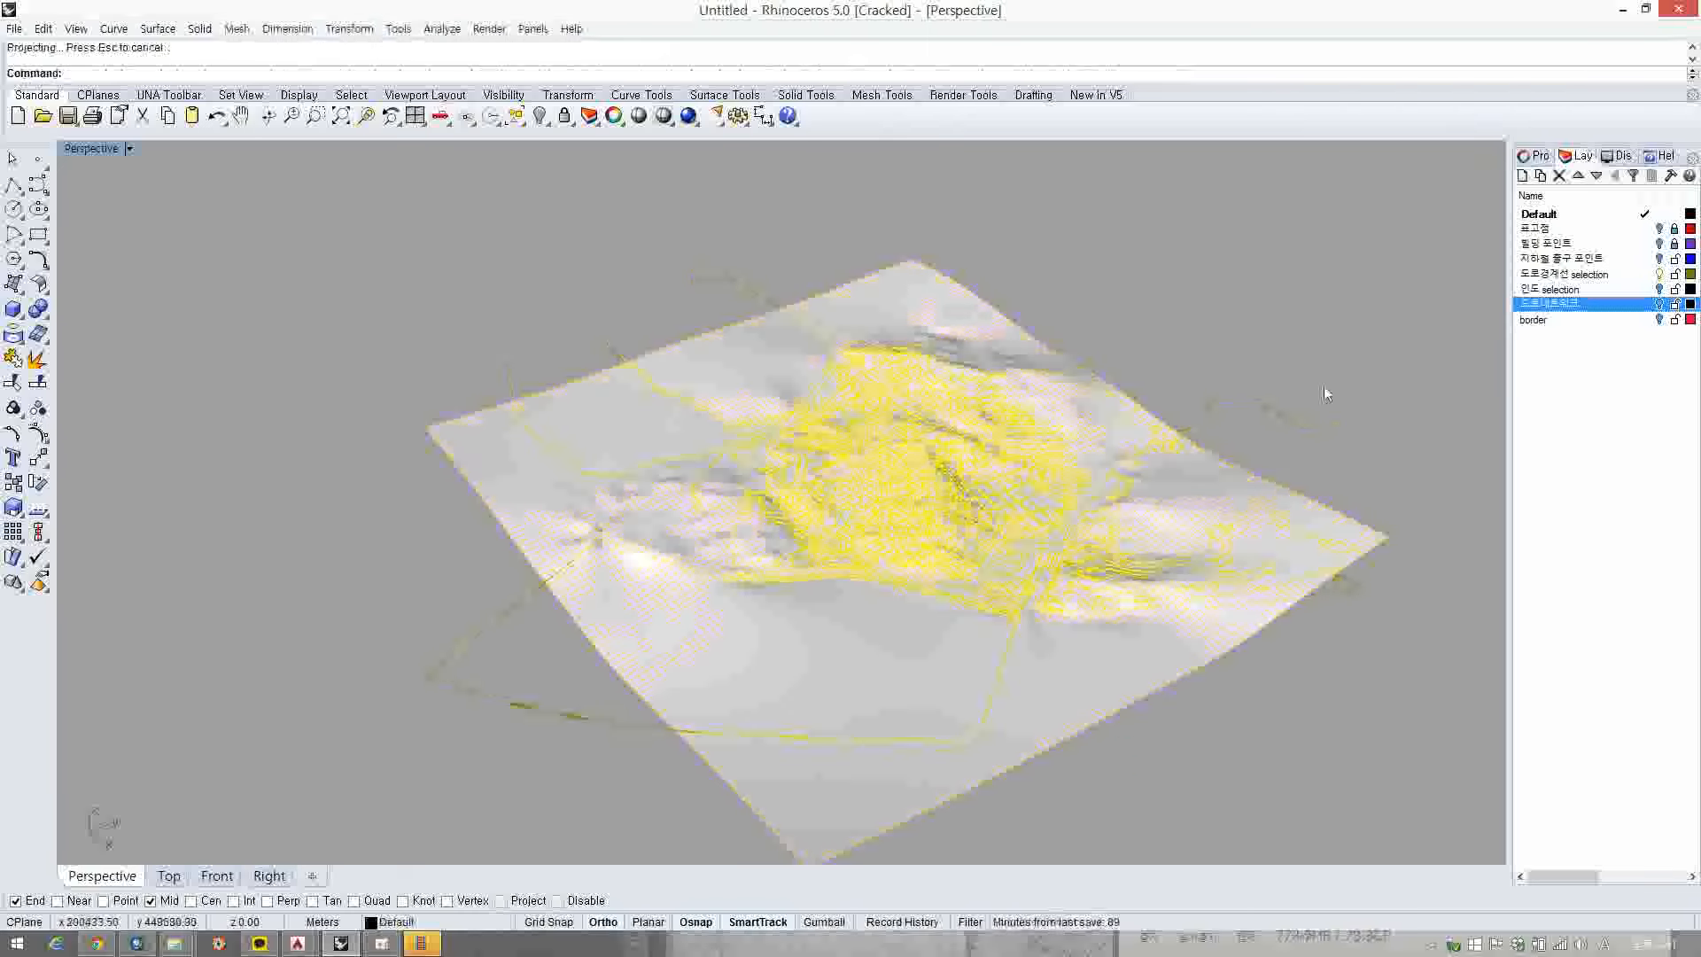
- Create a new layer named "projected 도로경계선"
{"action": "left_click", "coordinate": [1537, 157]}
{"action": "left_click", "coordinate": [1578, 157]}
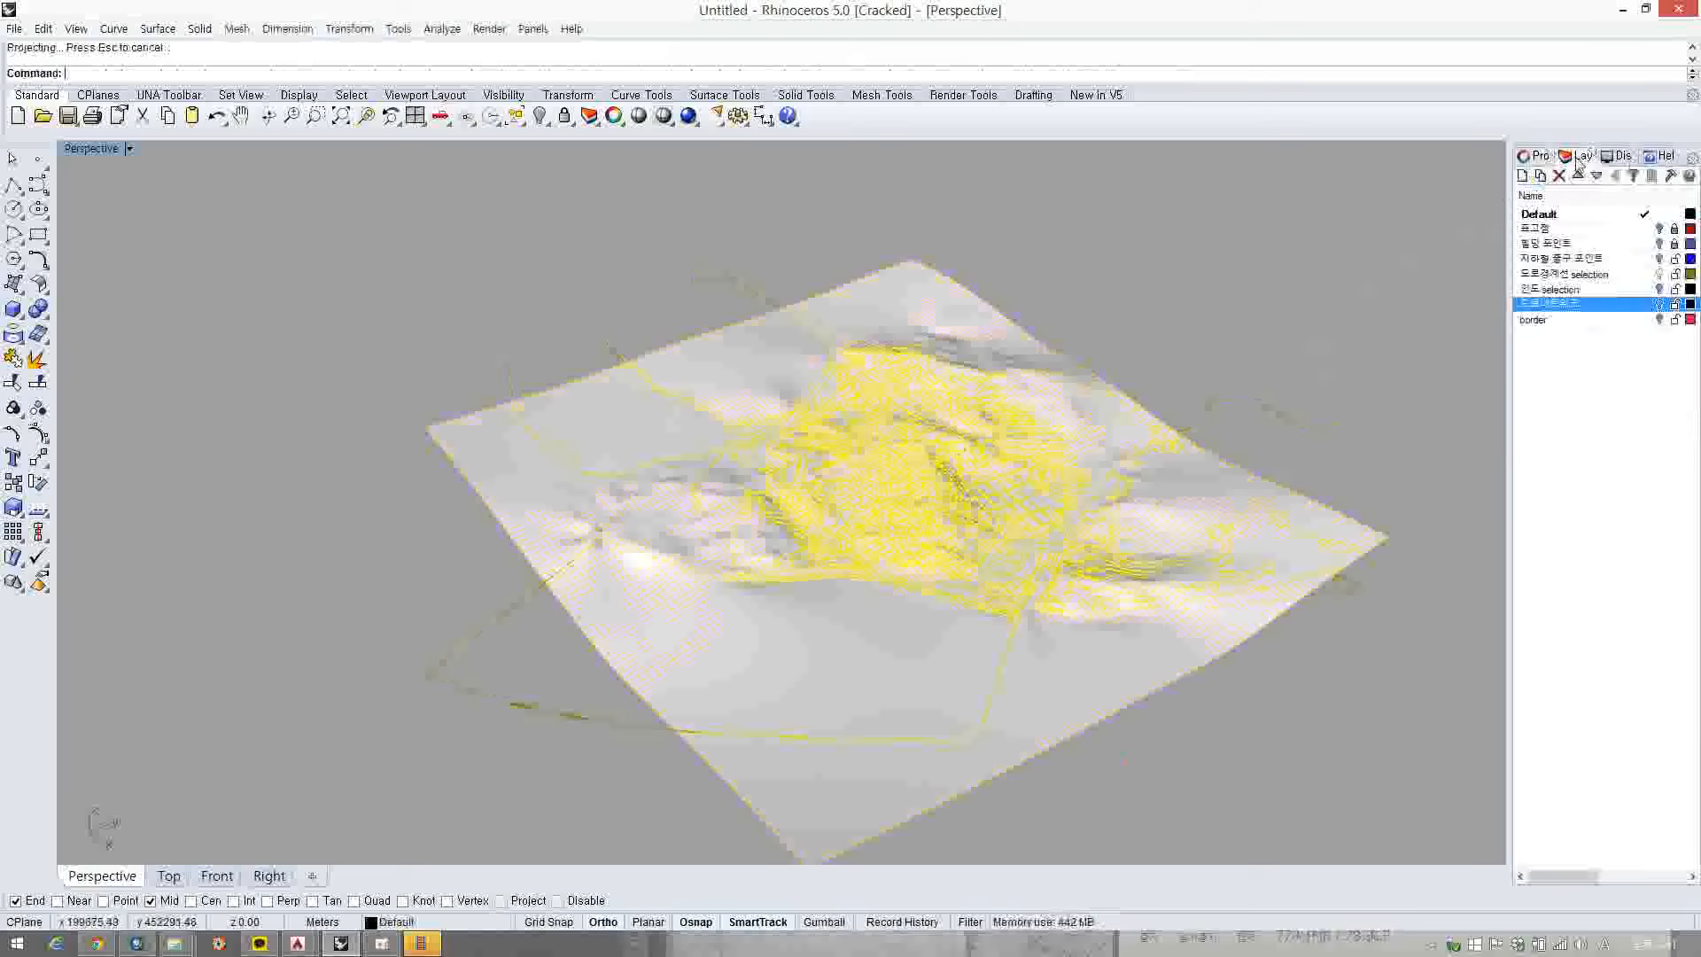
{"action": "left_click", "coordinate": [1631, 406]}
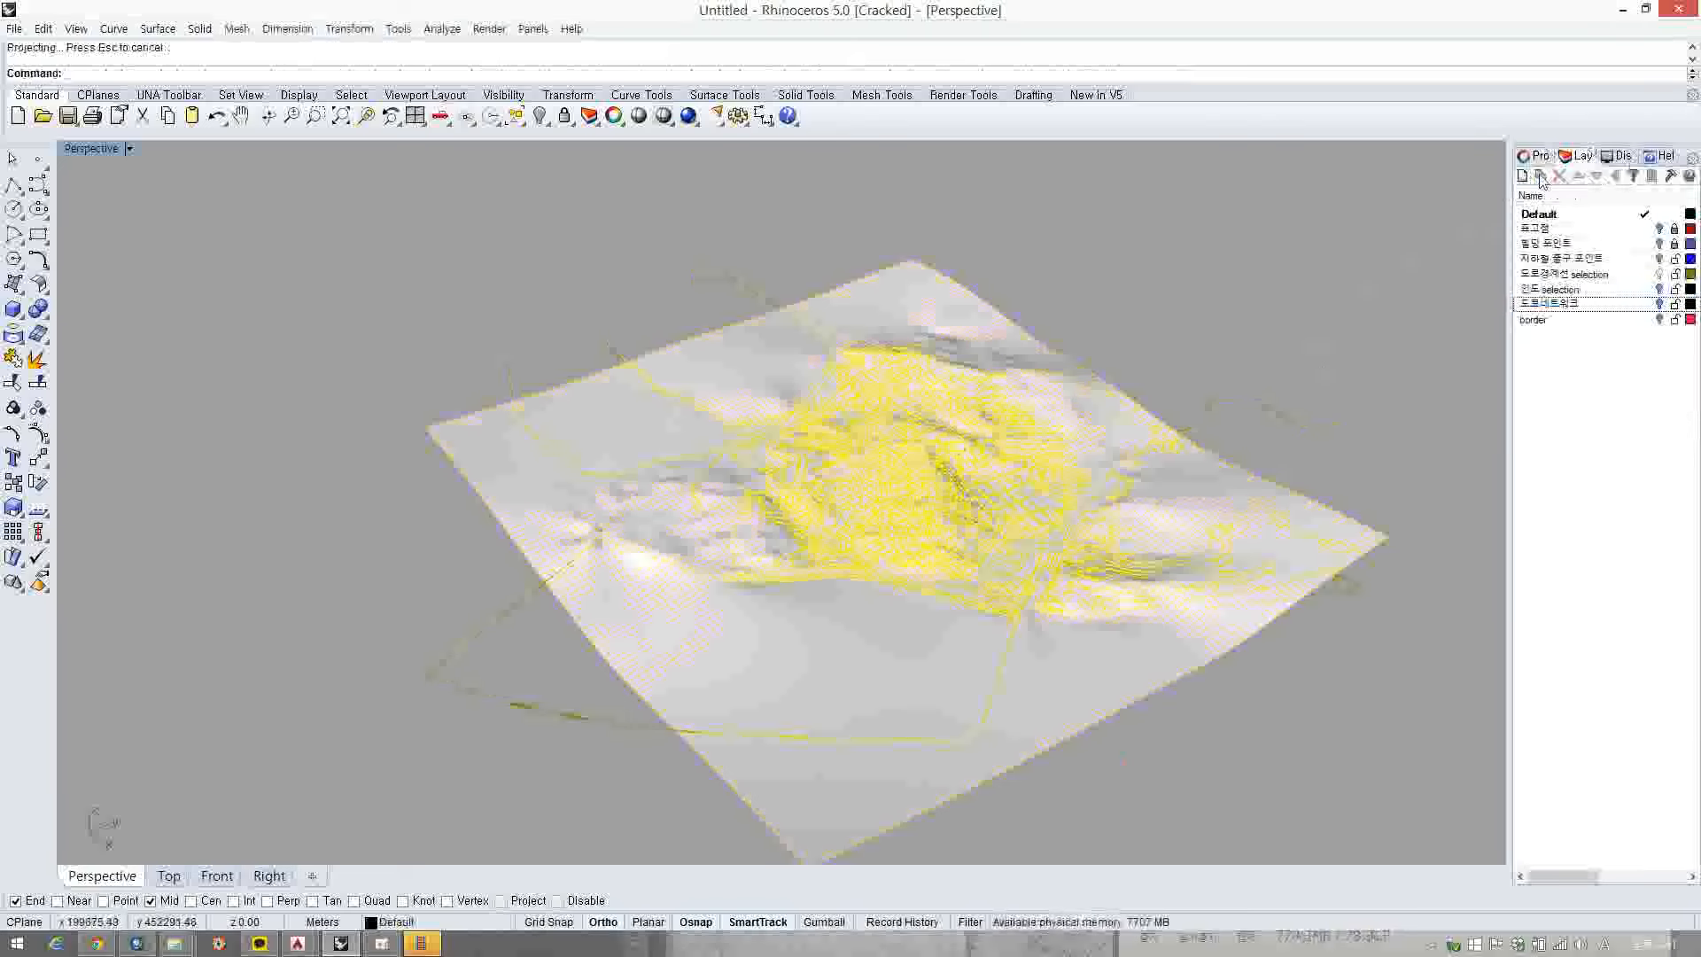
{"action": "left_click", "coordinate": [1523, 176]}
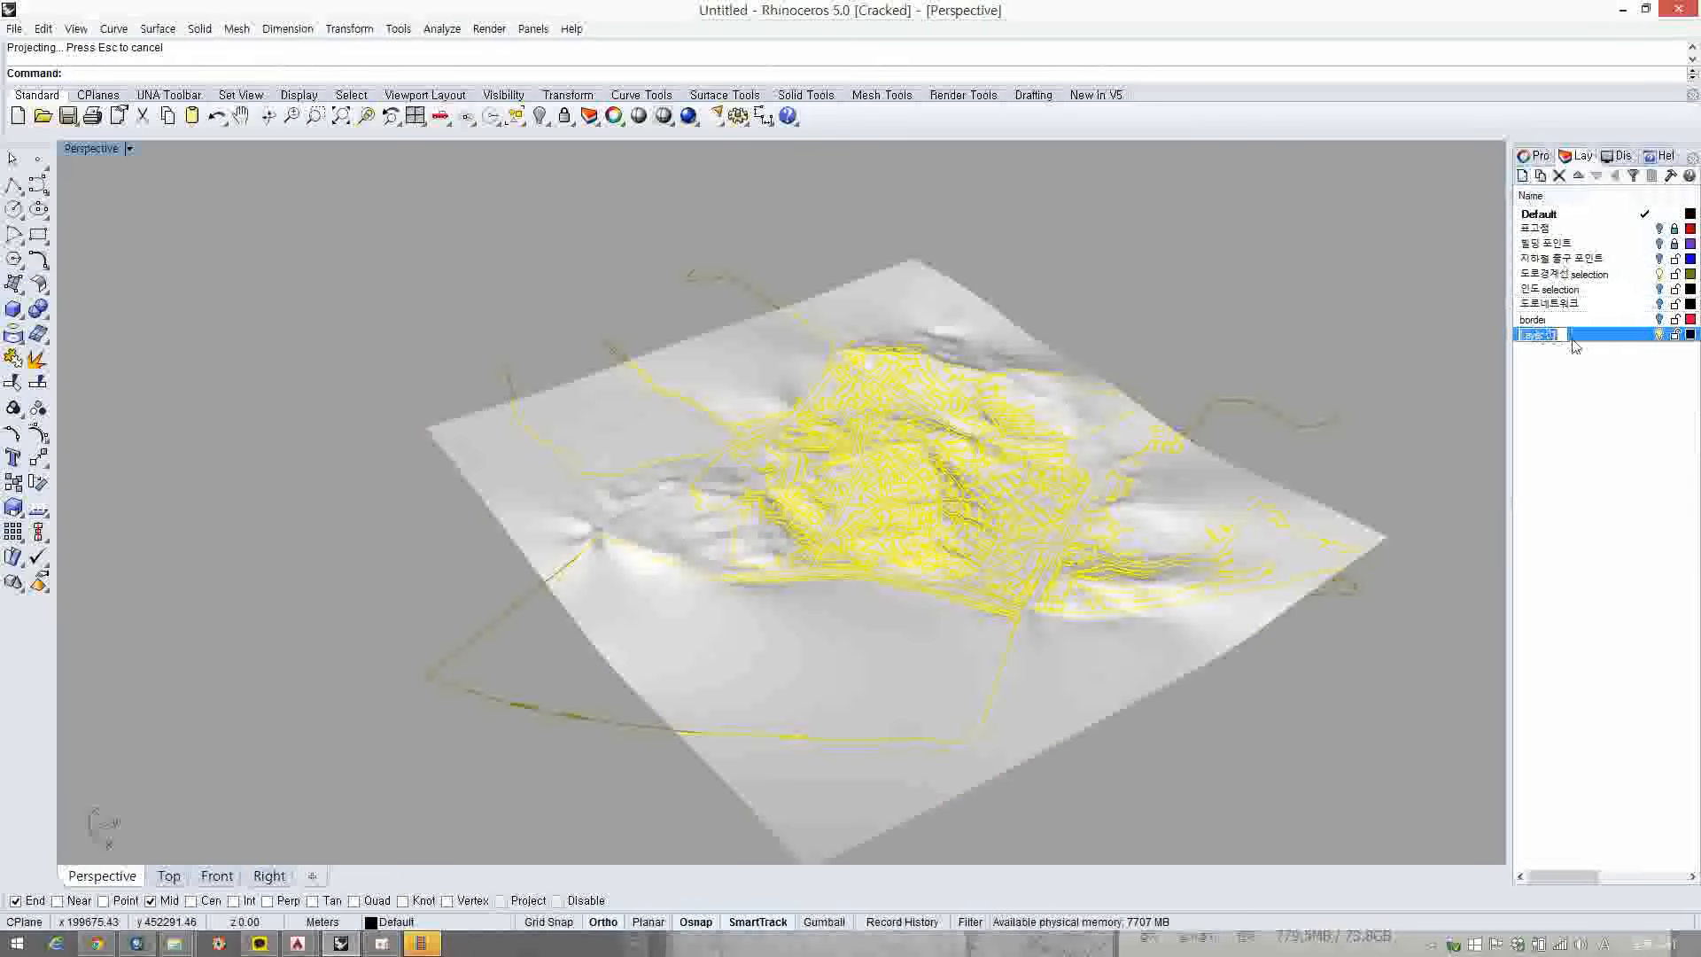
{"action": "type", "text": "ㅂ"}
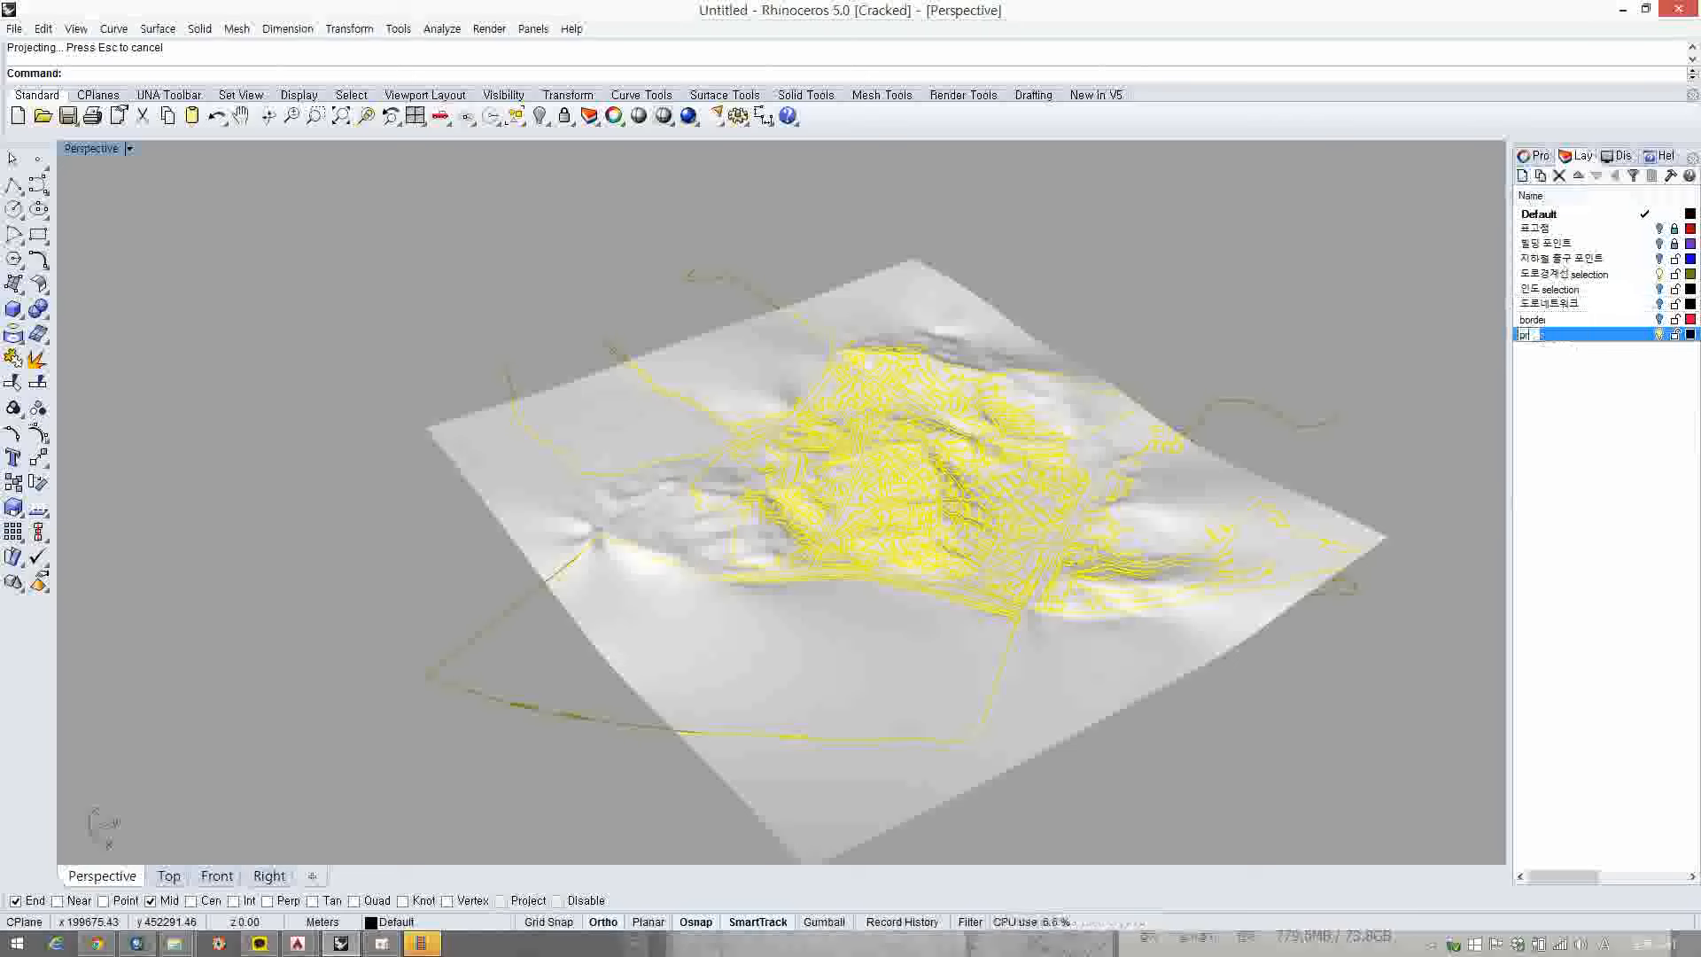
{"action": "type", "text": "rojected 도로경"}
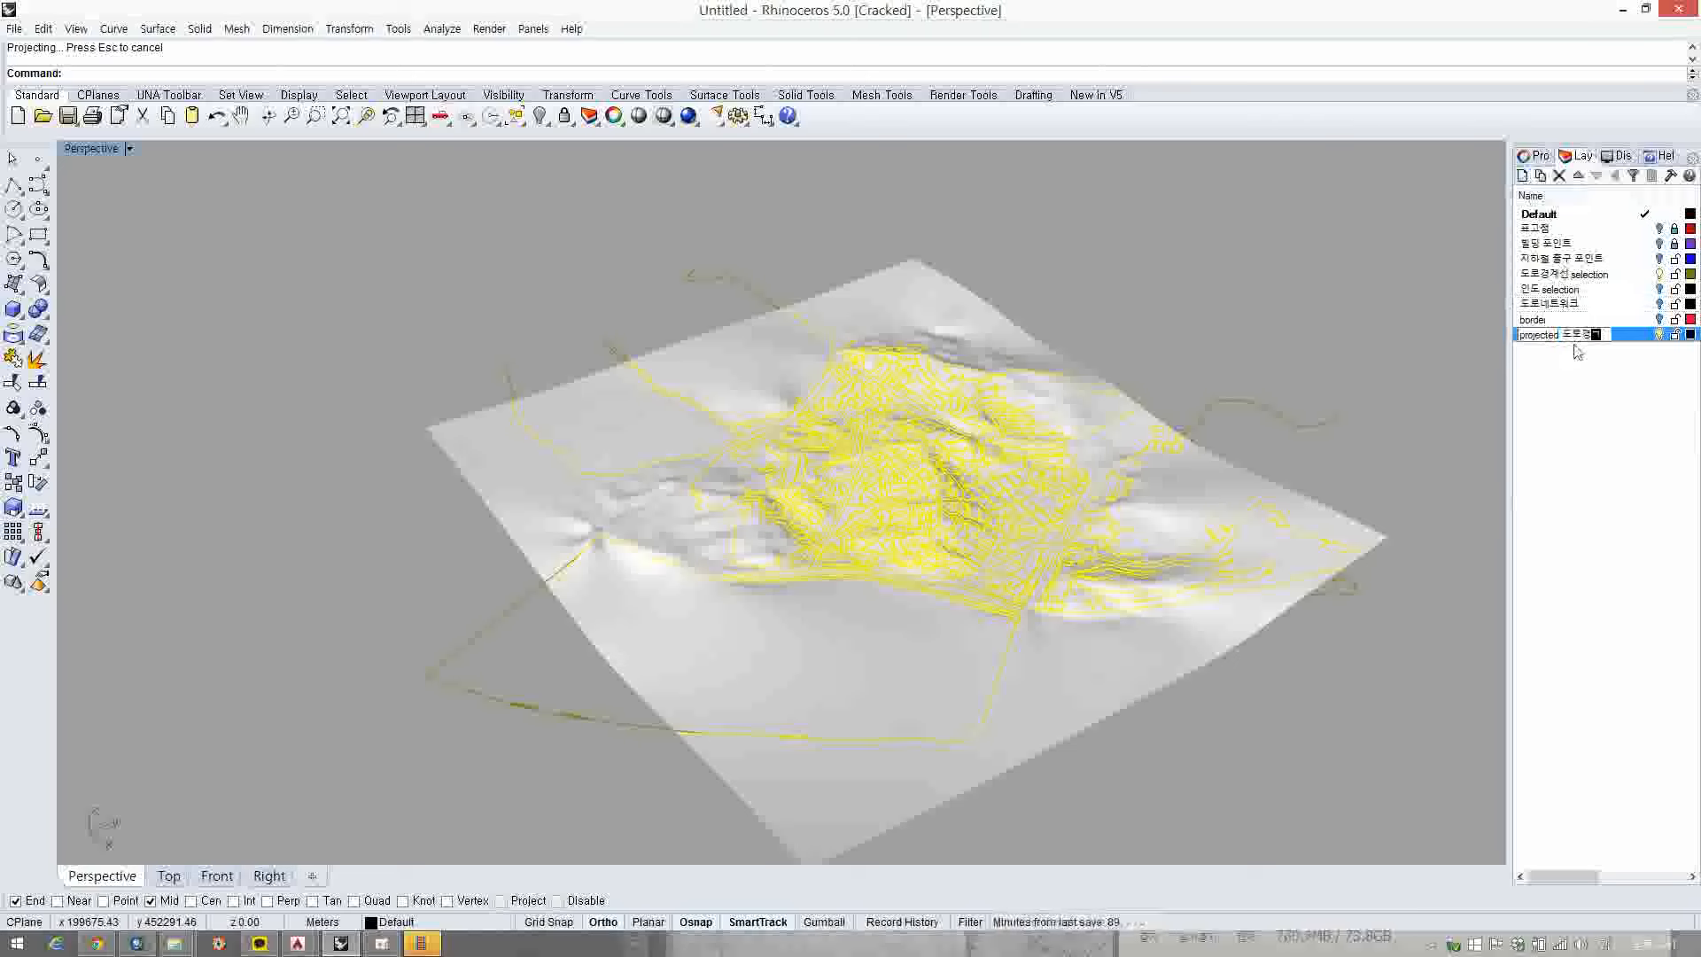
{"action": "type", "text": "계선"}
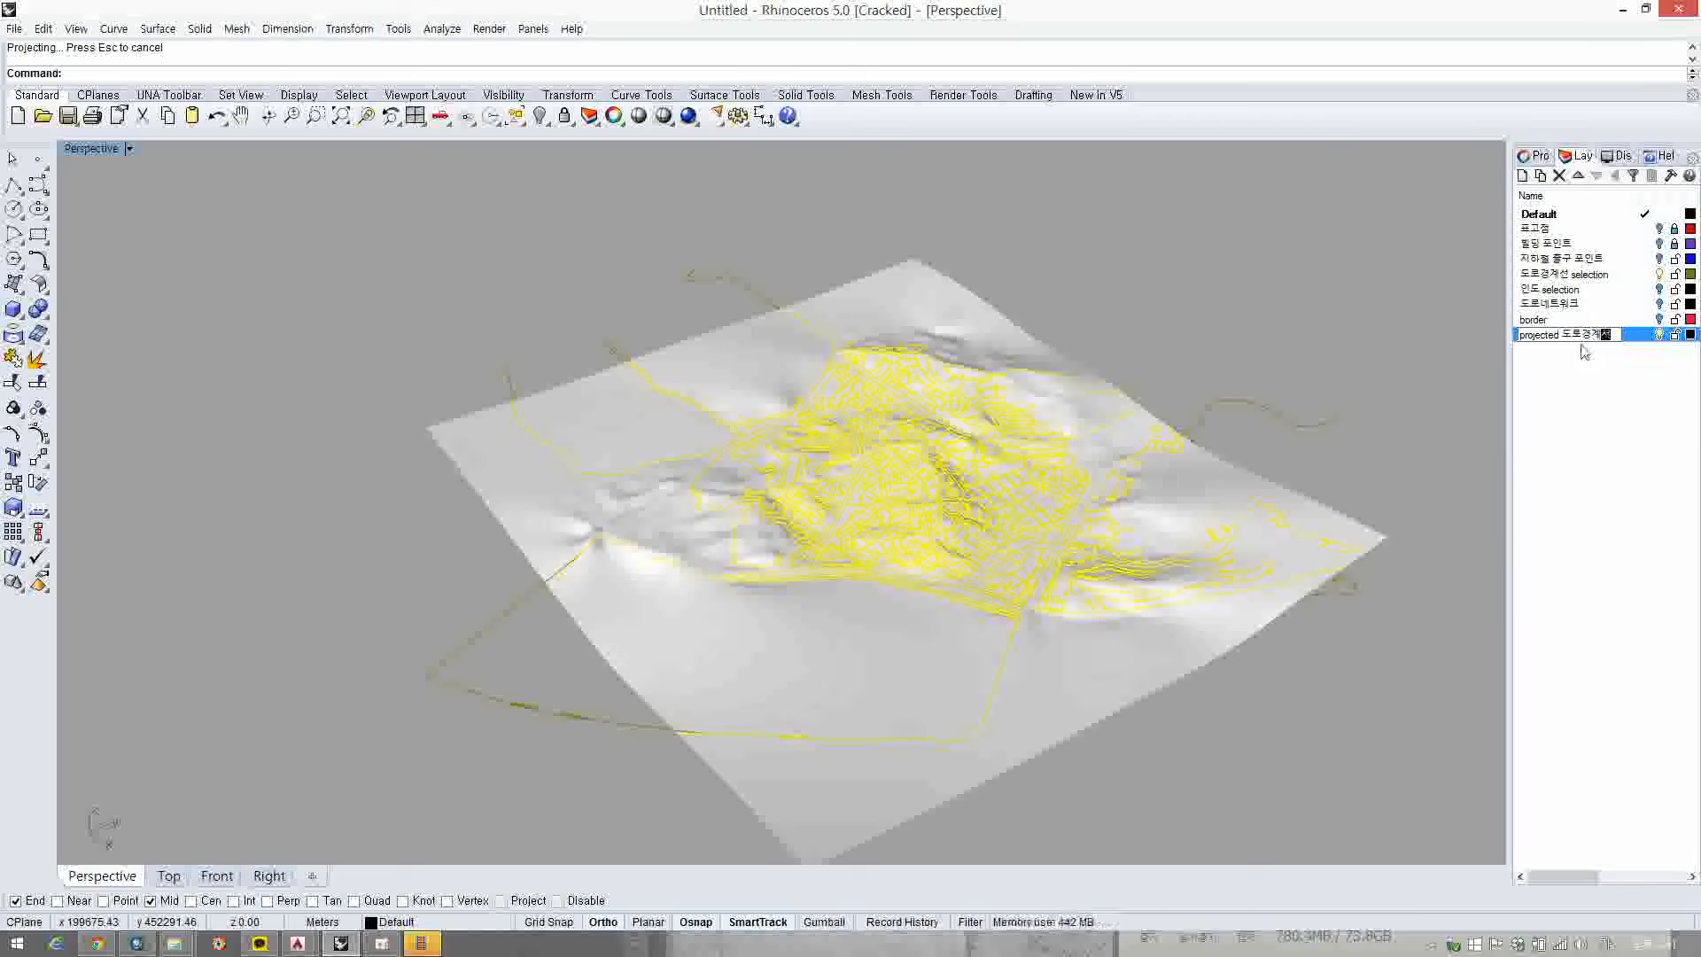
{"action": "key", "text": "Return"}
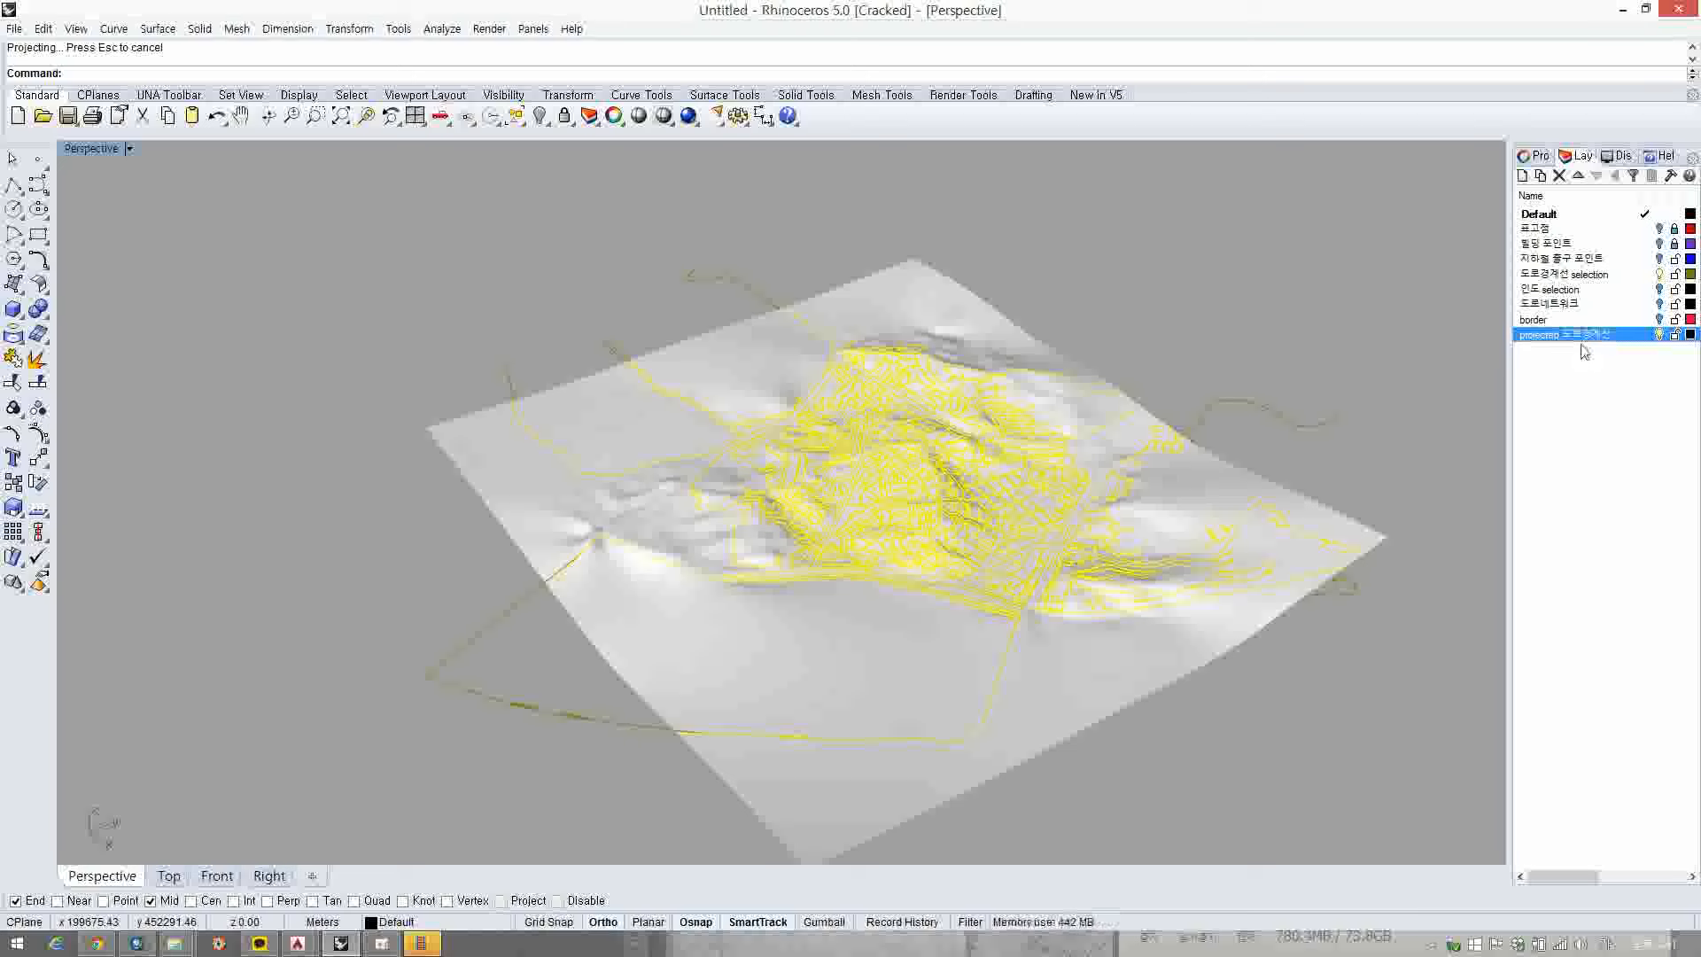
- Move the projected curves to the "projected 도로경계선" layer and hide that layer
{"action": "left_click", "coordinate": [1536, 156]}
{"action": "left_click", "coordinate": [1688, 259]}
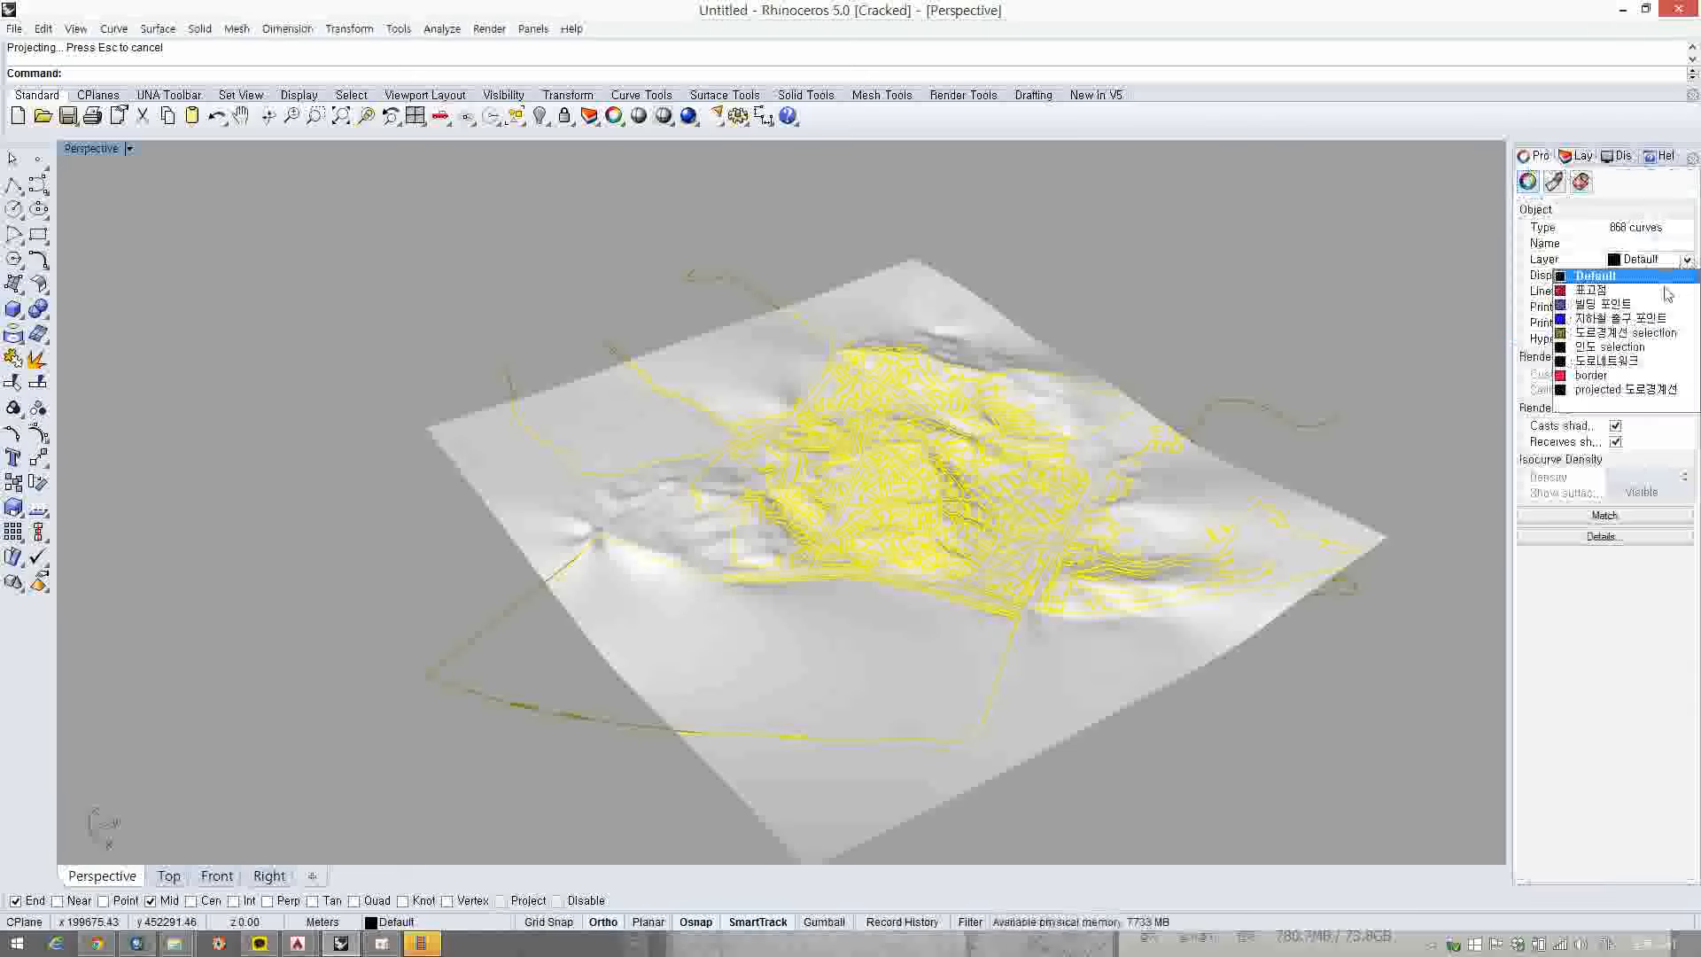
{"action": "left_click", "coordinate": [1635, 391]}
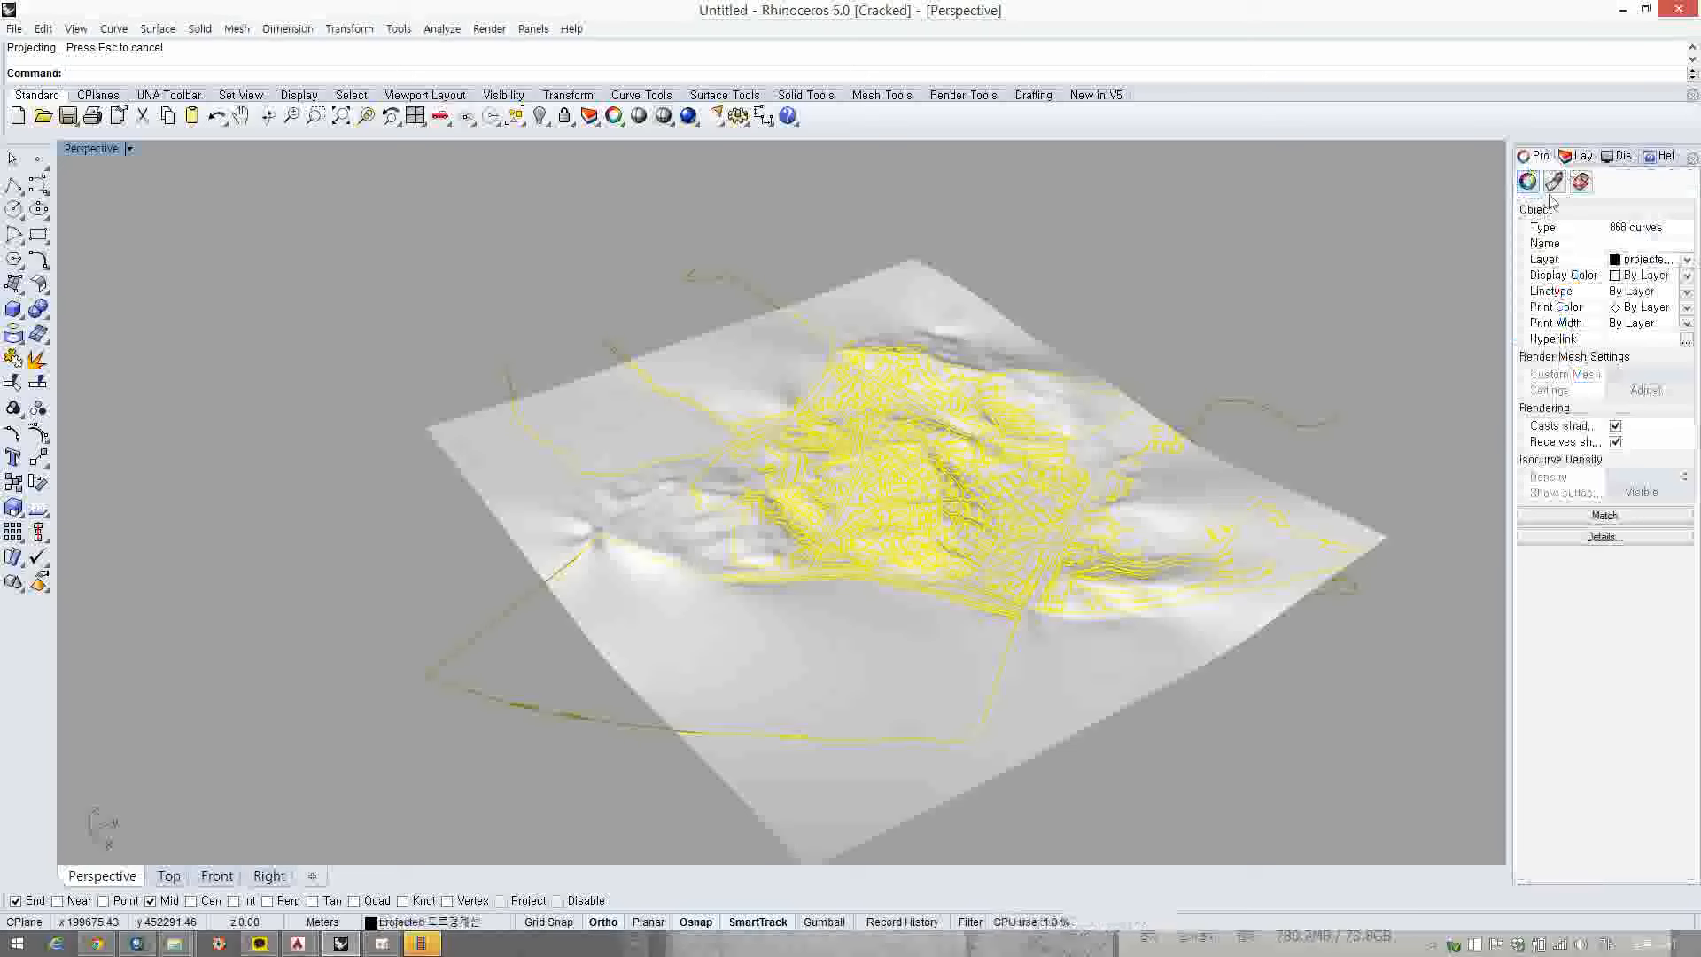
{"action": "left_click", "coordinate": [1577, 156]}
{"action": "left_click", "coordinate": [1659, 335]}
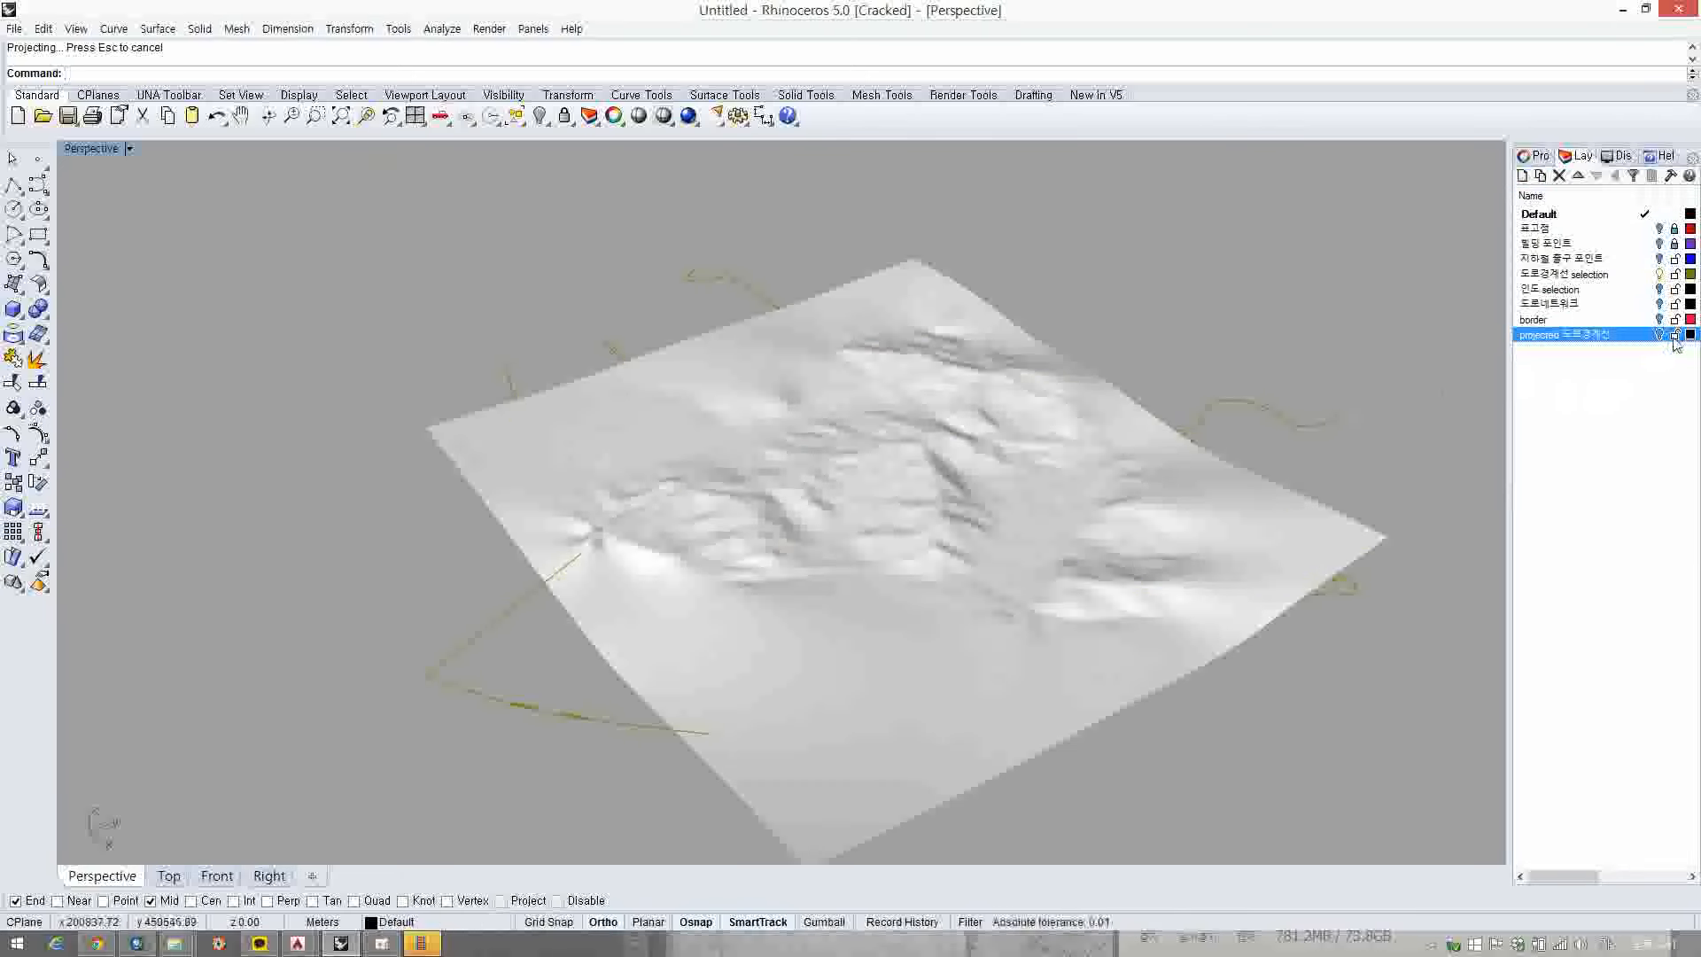
- Set the "projected 도로경계선" layer's color to dark red (R 174, G 11, B 11)
{"action": "left_click", "coordinate": [1689, 336]}
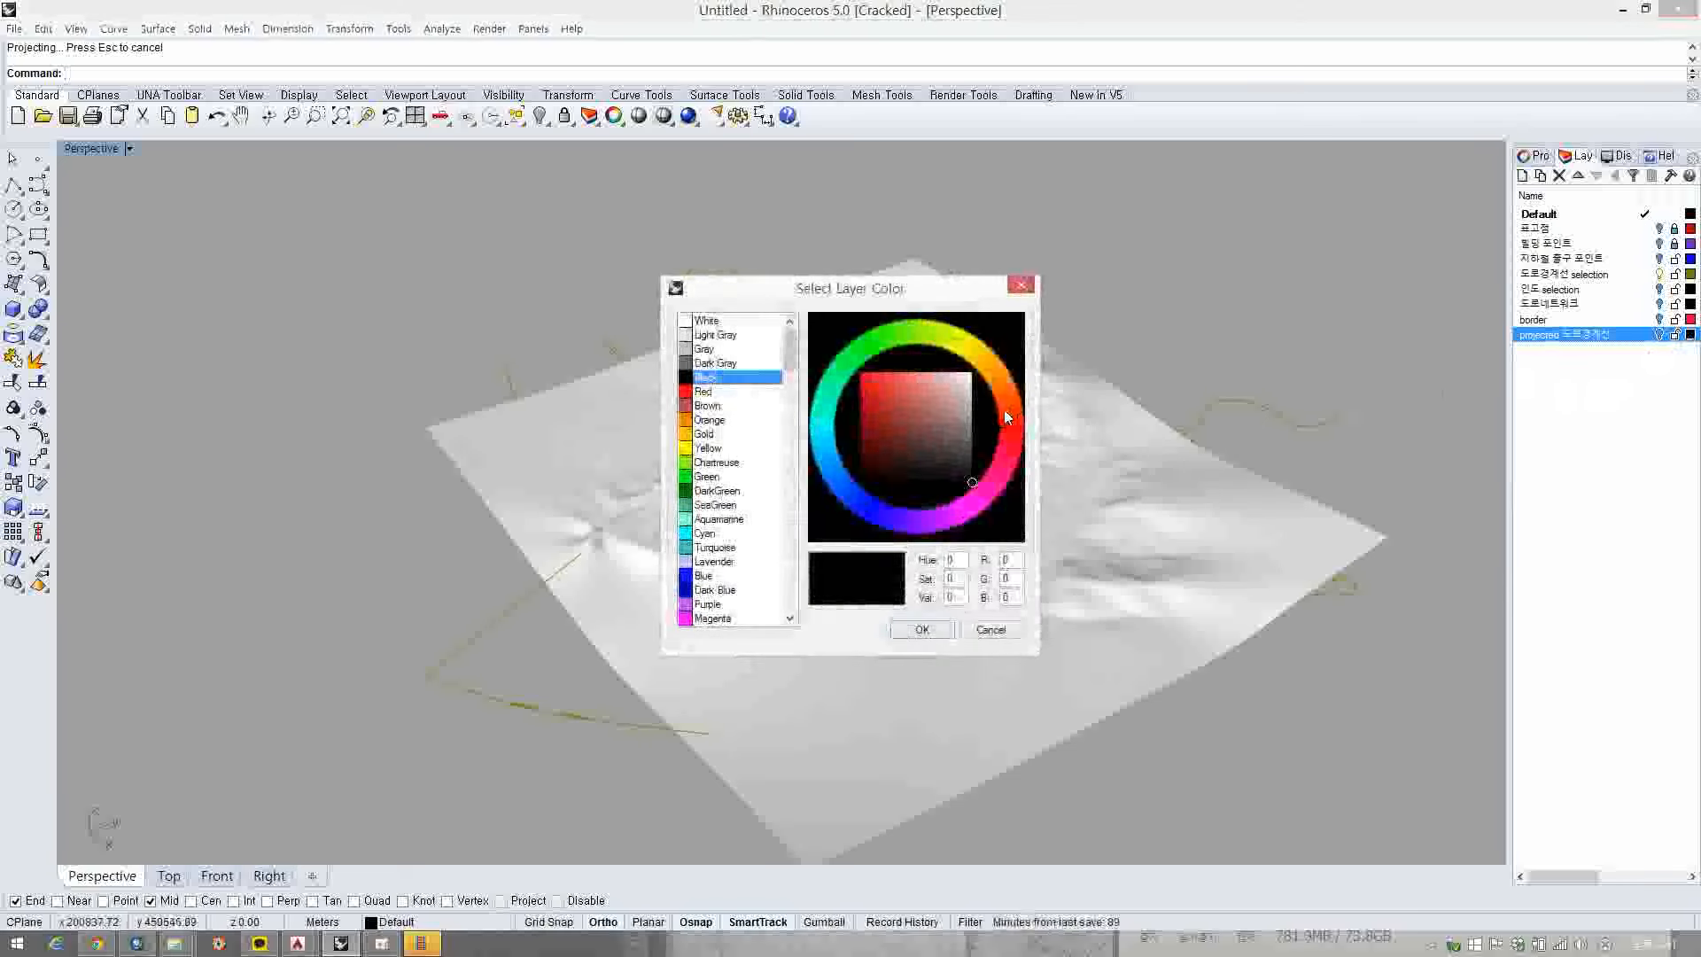
{"action": "left_click", "coordinate": [877, 381]}
{"action": "left_click", "coordinate": [868, 406]}
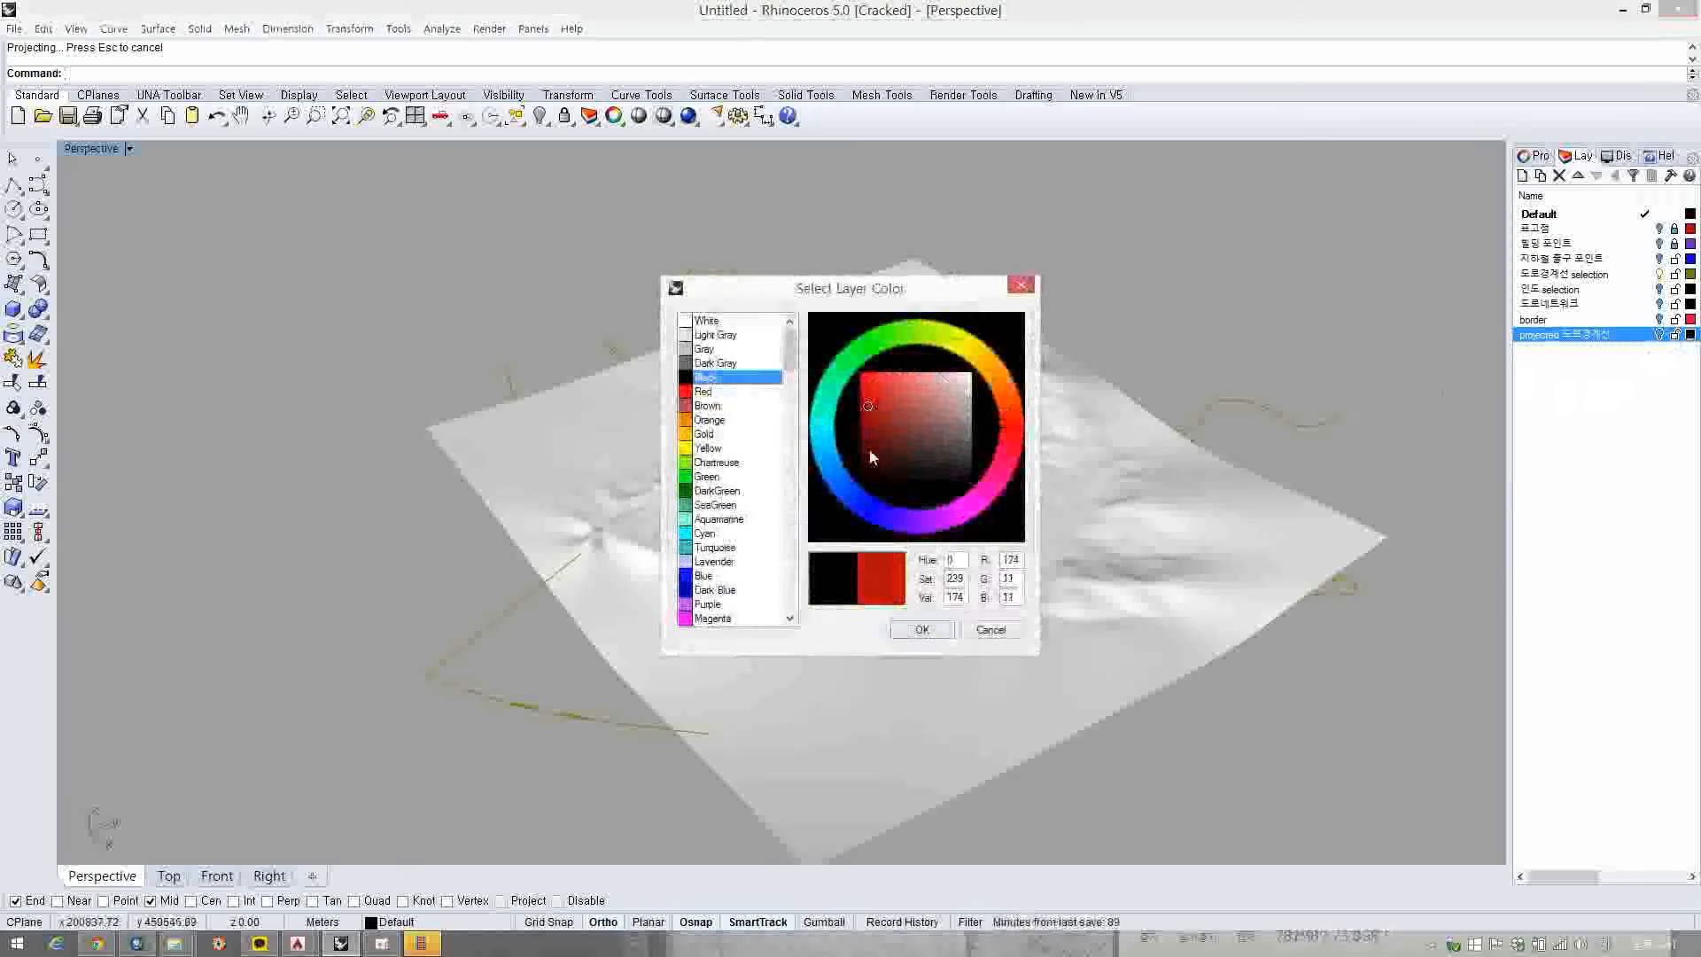
{"action": "left_click", "coordinate": [919, 630]}
{"action": "left_click", "coordinate": [1604, 376]}
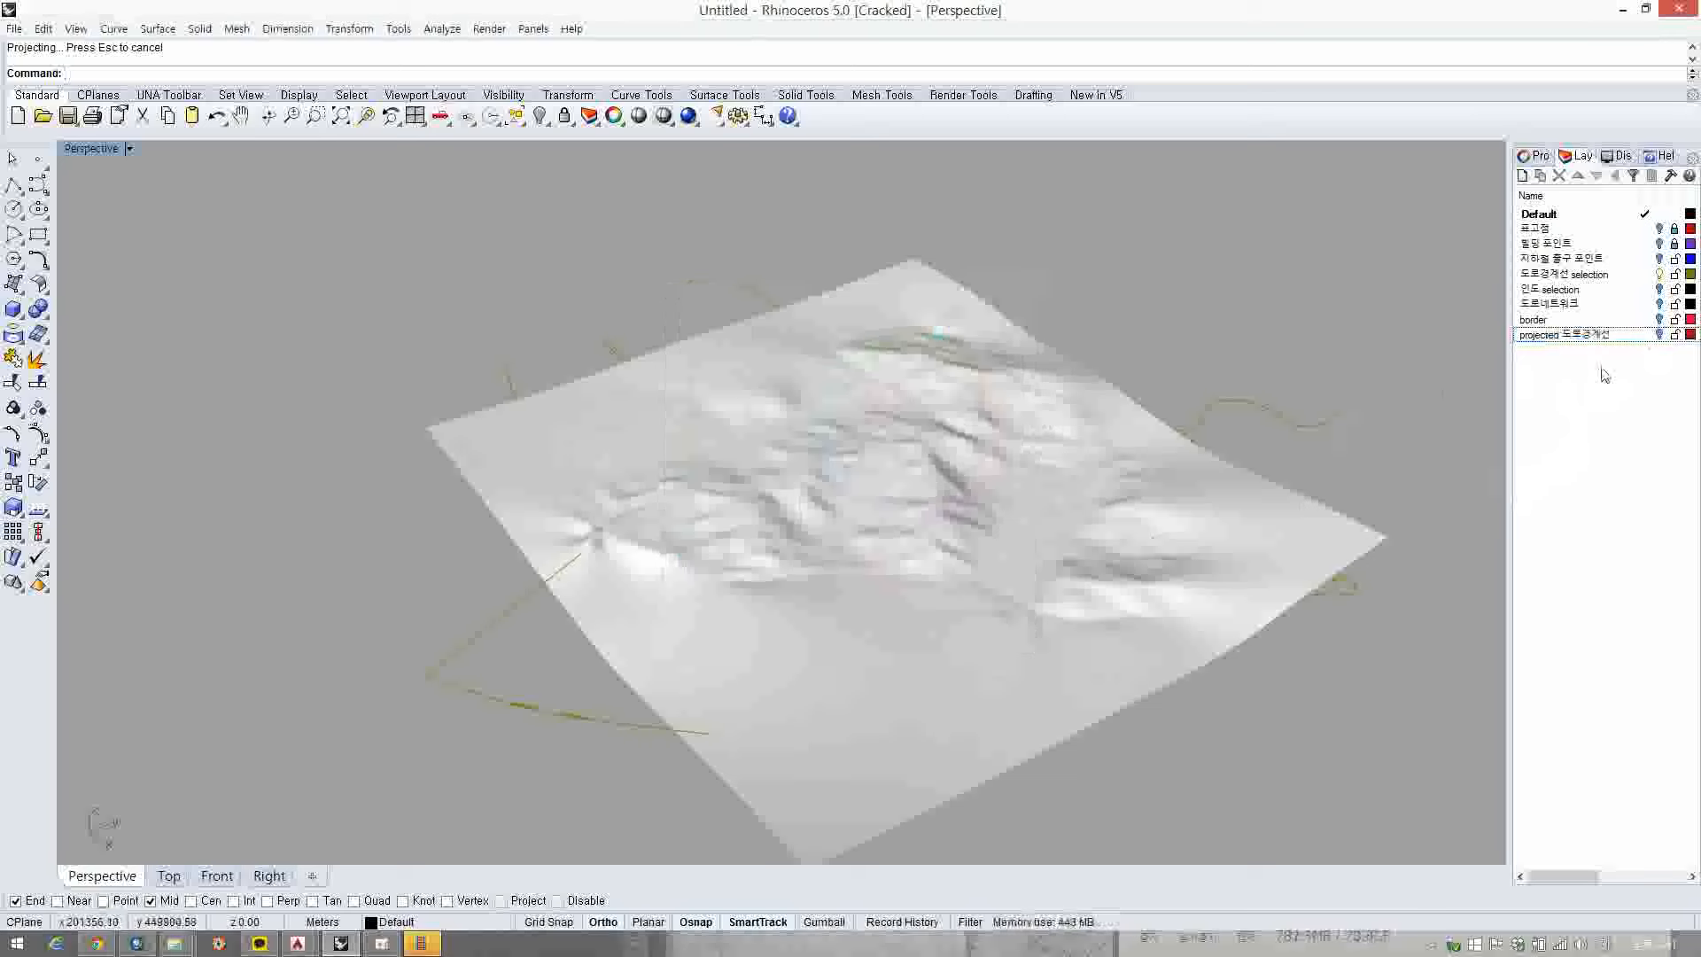
- Hide the original road boundary layer "도로경계선 selection"
{"action": "left_click", "coordinate": [1540, 321]}
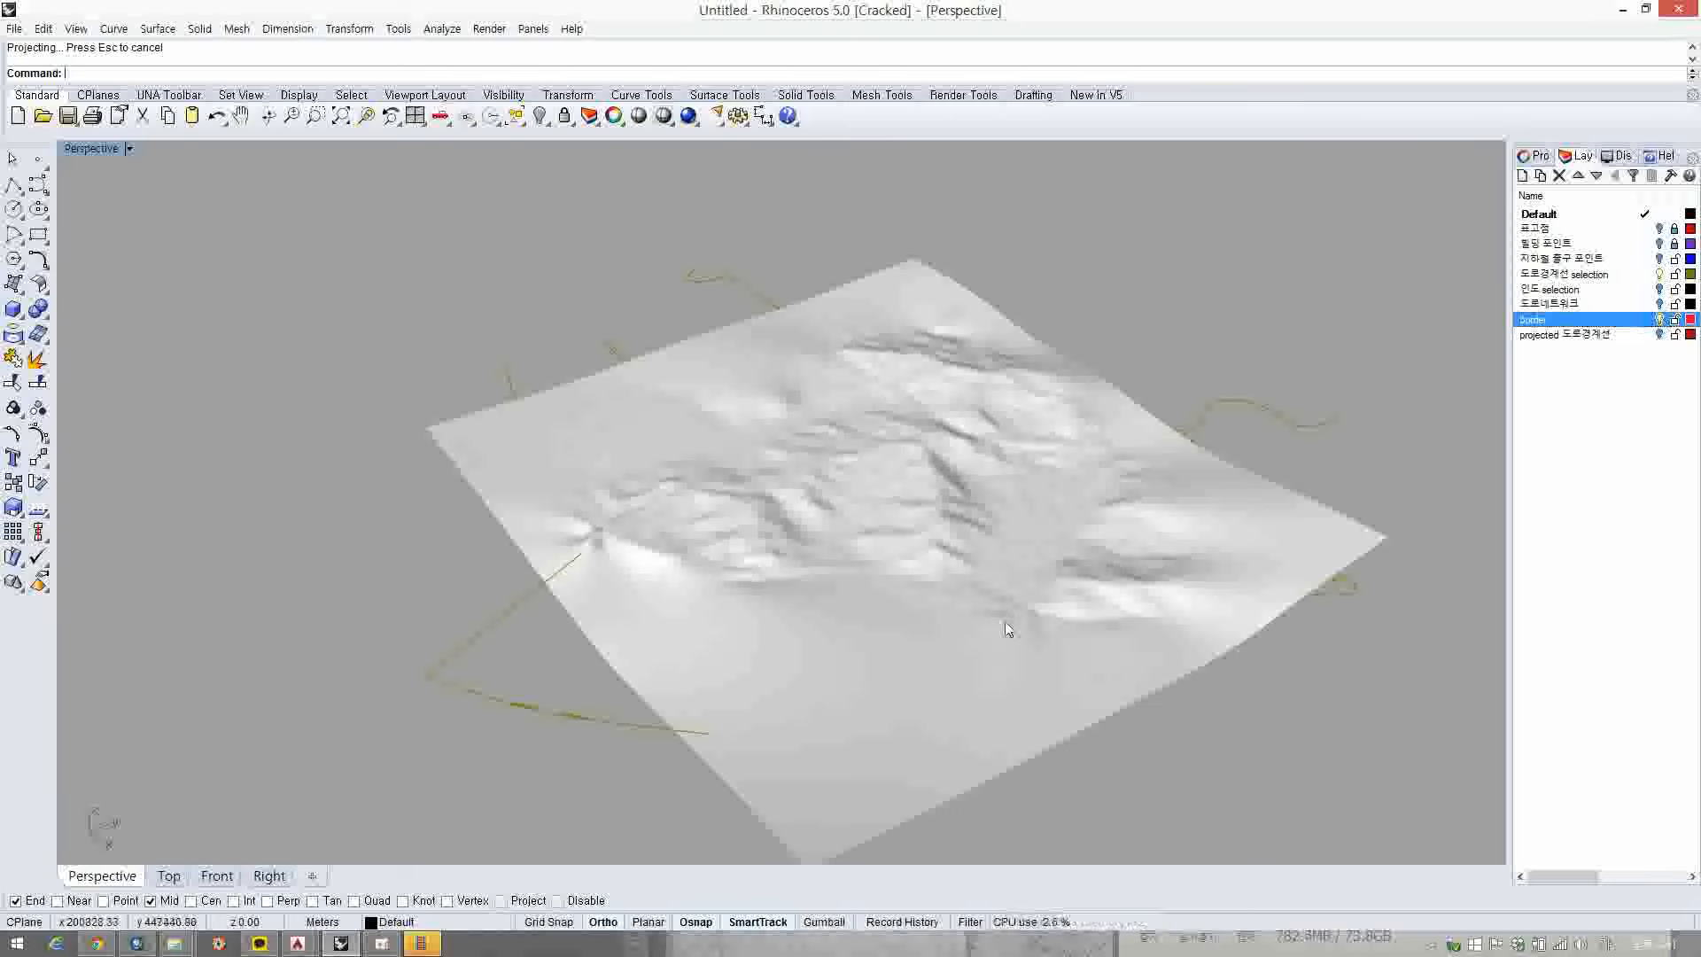
{"action": "right_click_drag", "start_coordinate": [1006, 626], "coordinate": [1001, 385]}
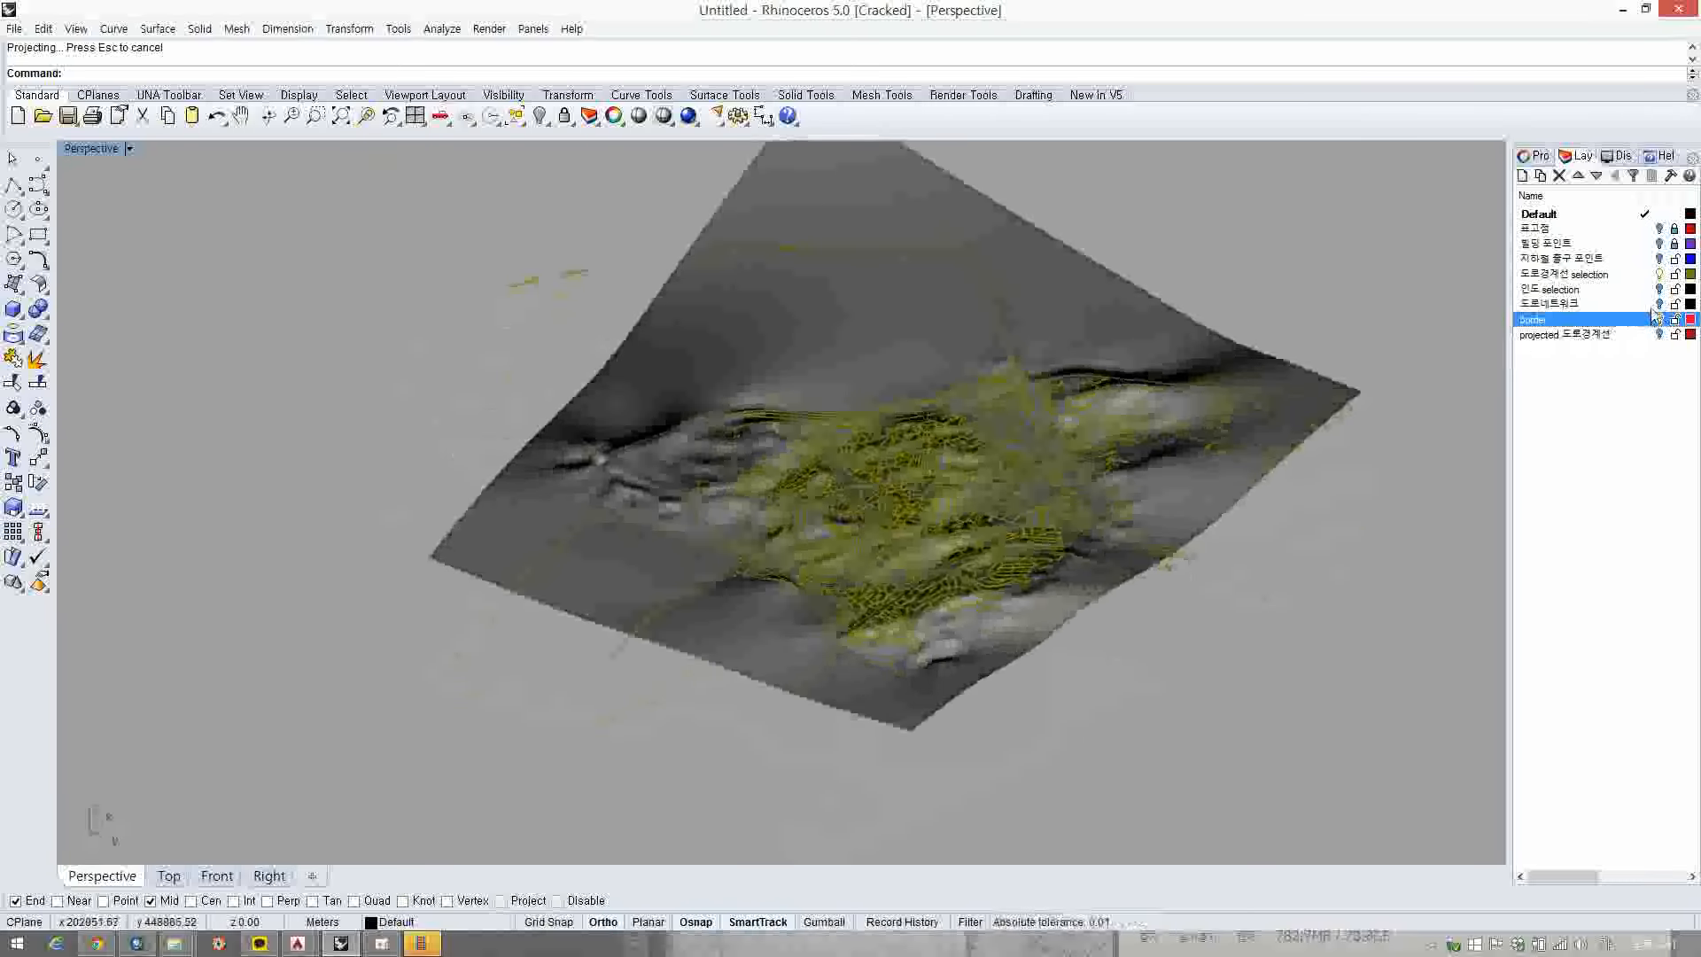
{"action": "left_click", "coordinate": [1660, 275]}
{"action": "left_click", "coordinate": [1660, 275]}
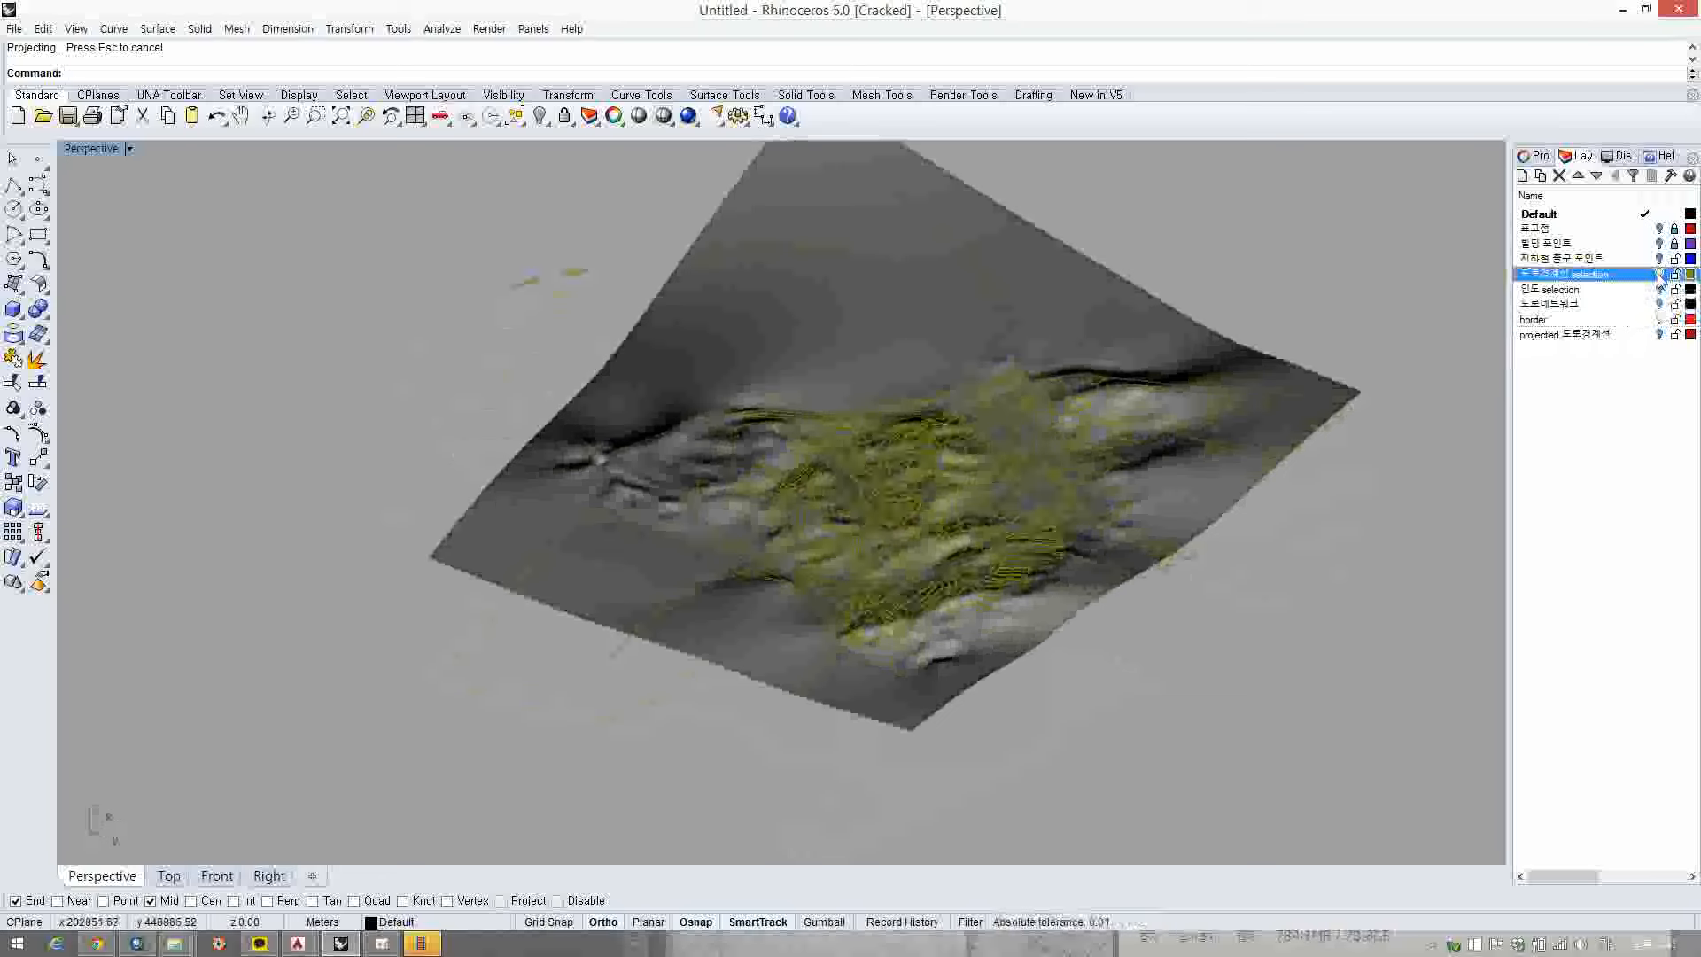
{"action": "left_click", "coordinate": [1660, 276]}
{"action": "right_click_drag", "start_coordinate": [965, 559], "coordinate": [939, 647]}
- Turn on the border layer and select its objects to check what it contains
{"action": "left_click", "coordinate": [1659, 321]}
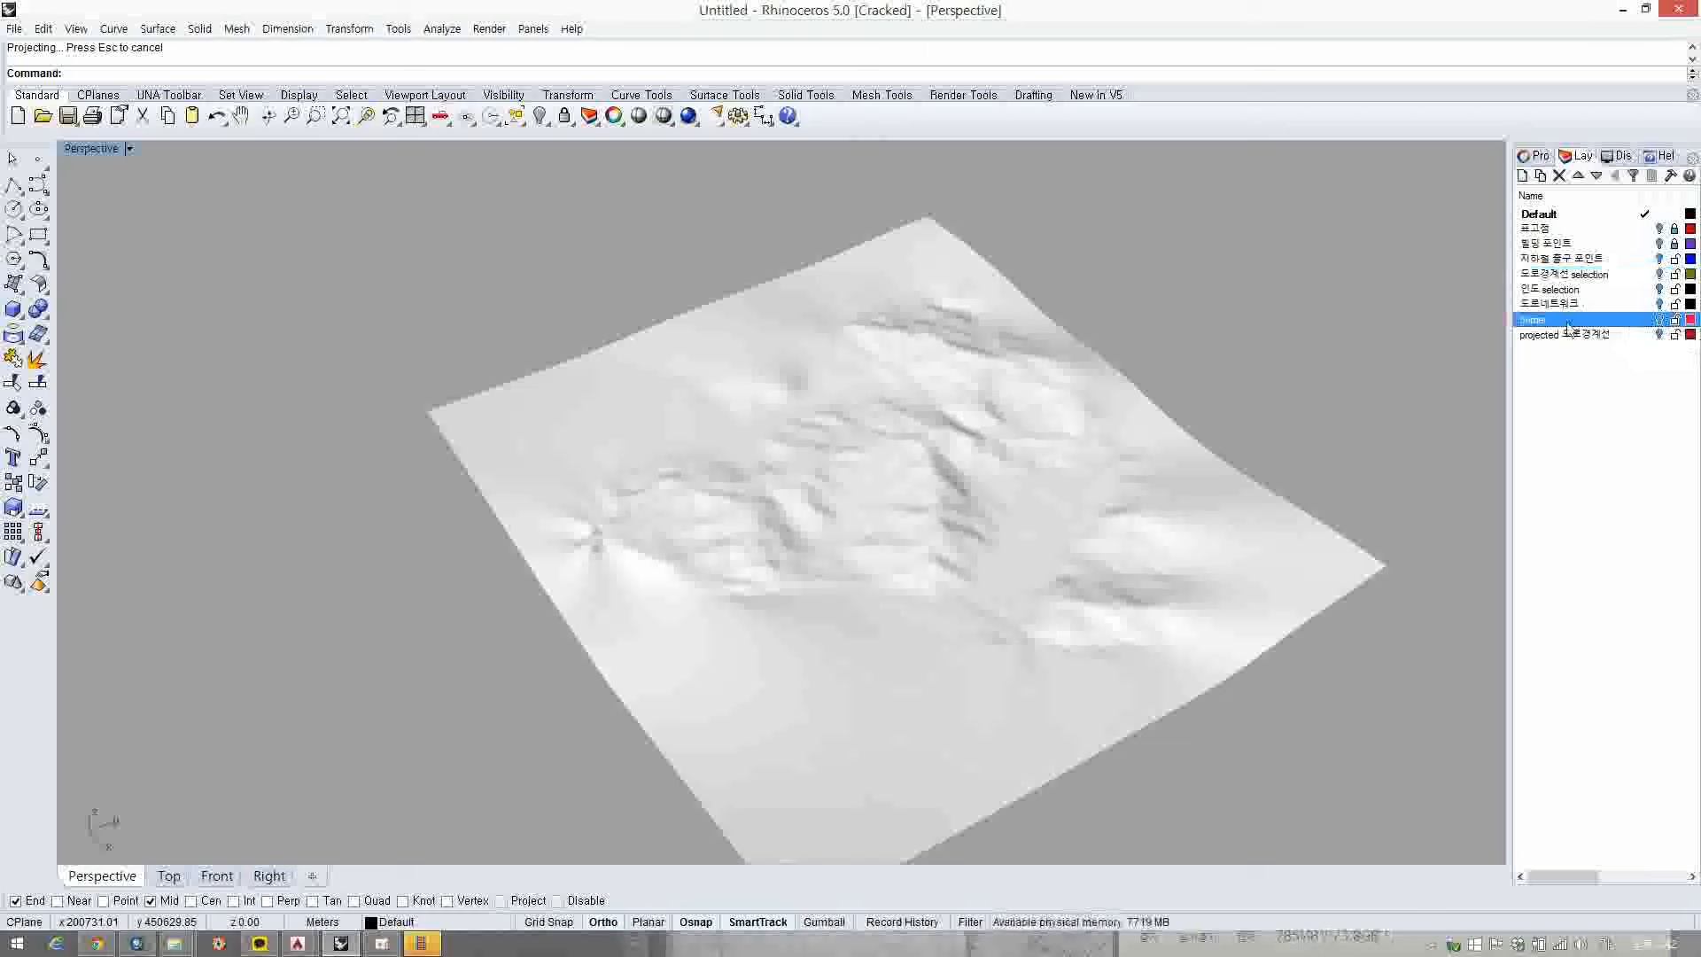
{"action": "right_click", "coordinate": [1616, 320]}
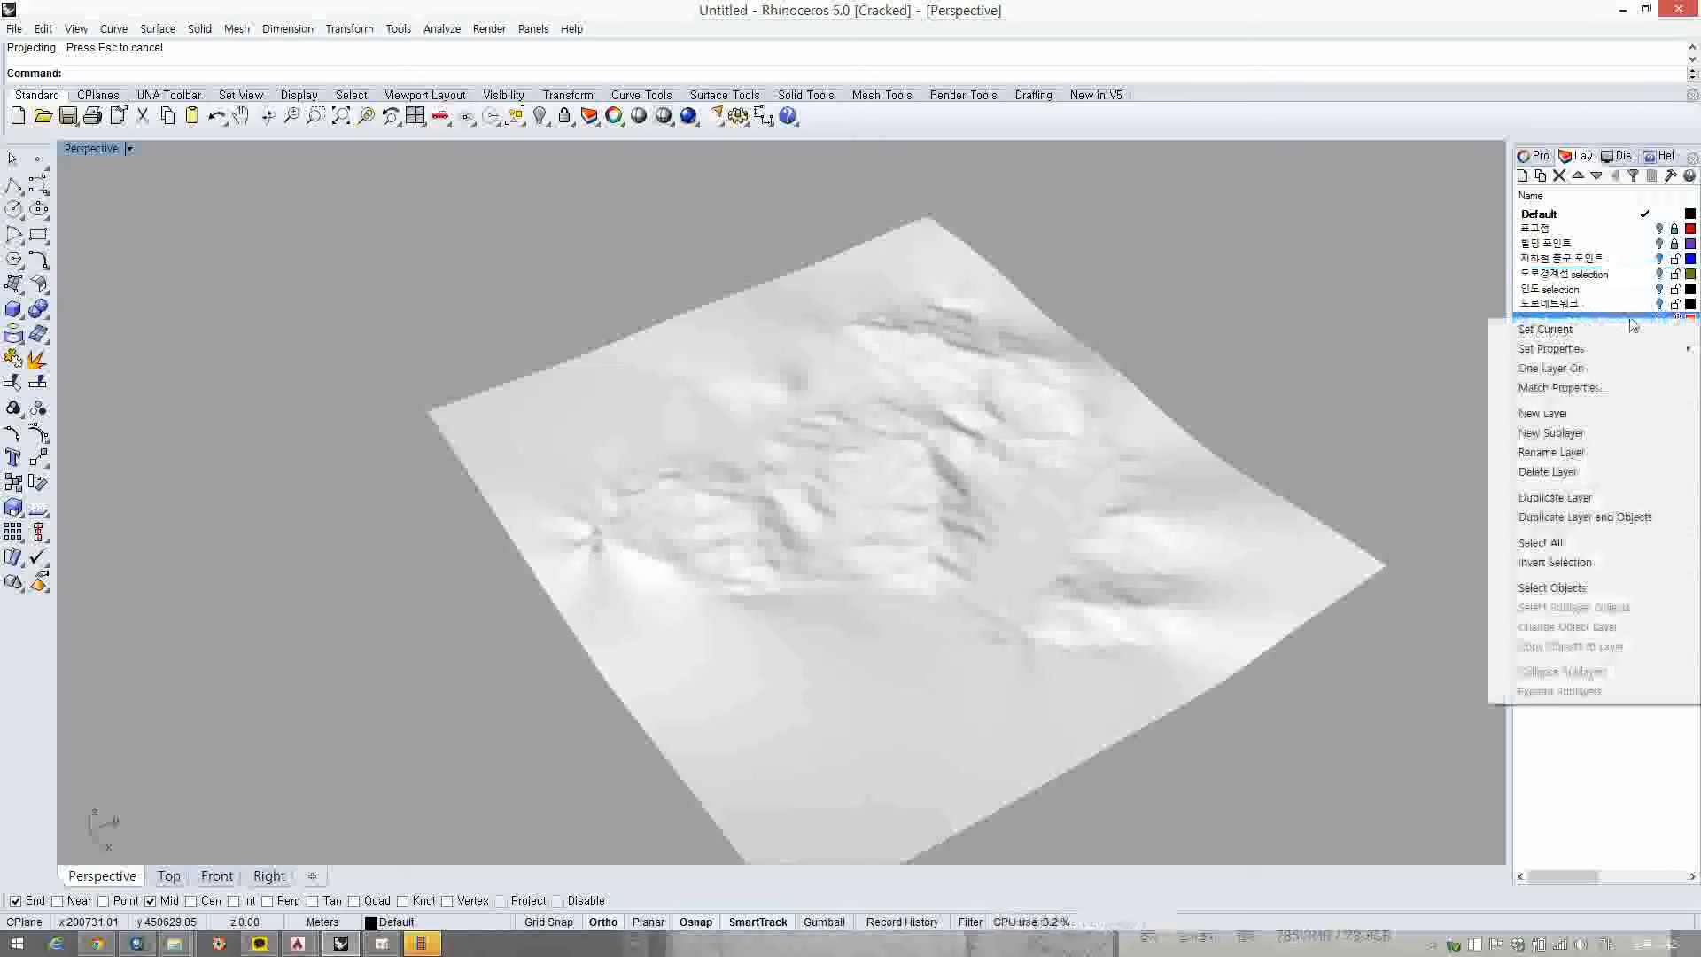
{"action": "left_click", "coordinate": [1633, 326]}
{"action": "right_click", "coordinate": [1554, 325]}
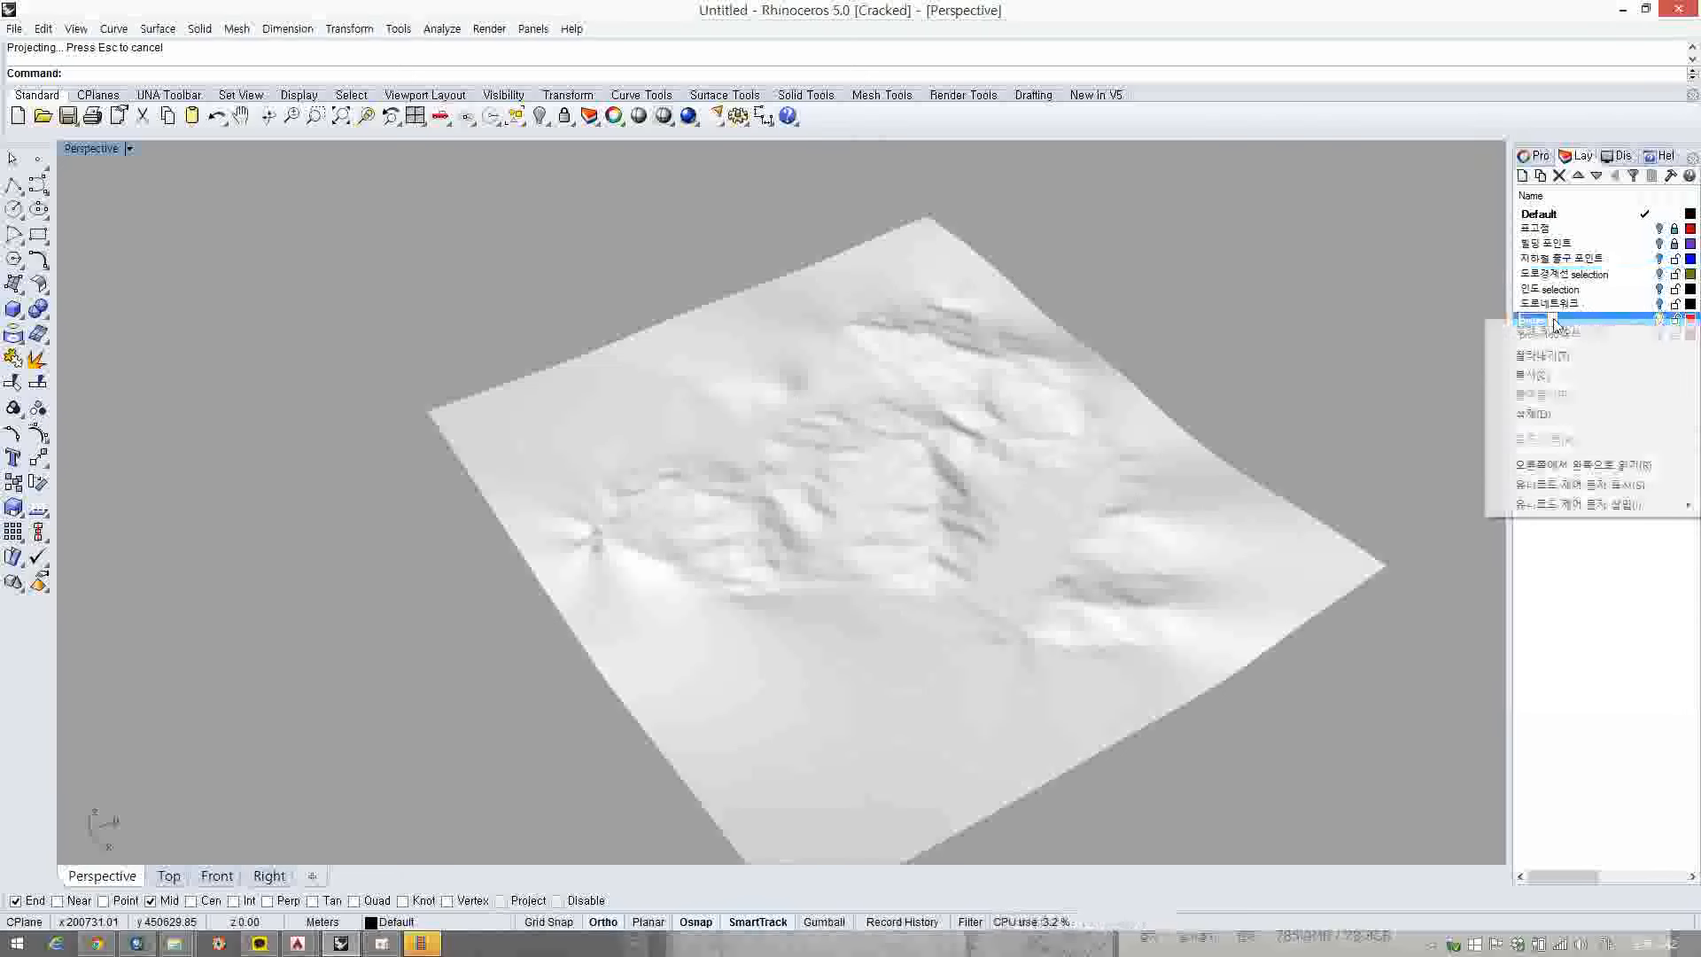
{"action": "key", "text": "Escape"}
{"action": "right_click", "coordinate": [1555, 321]}
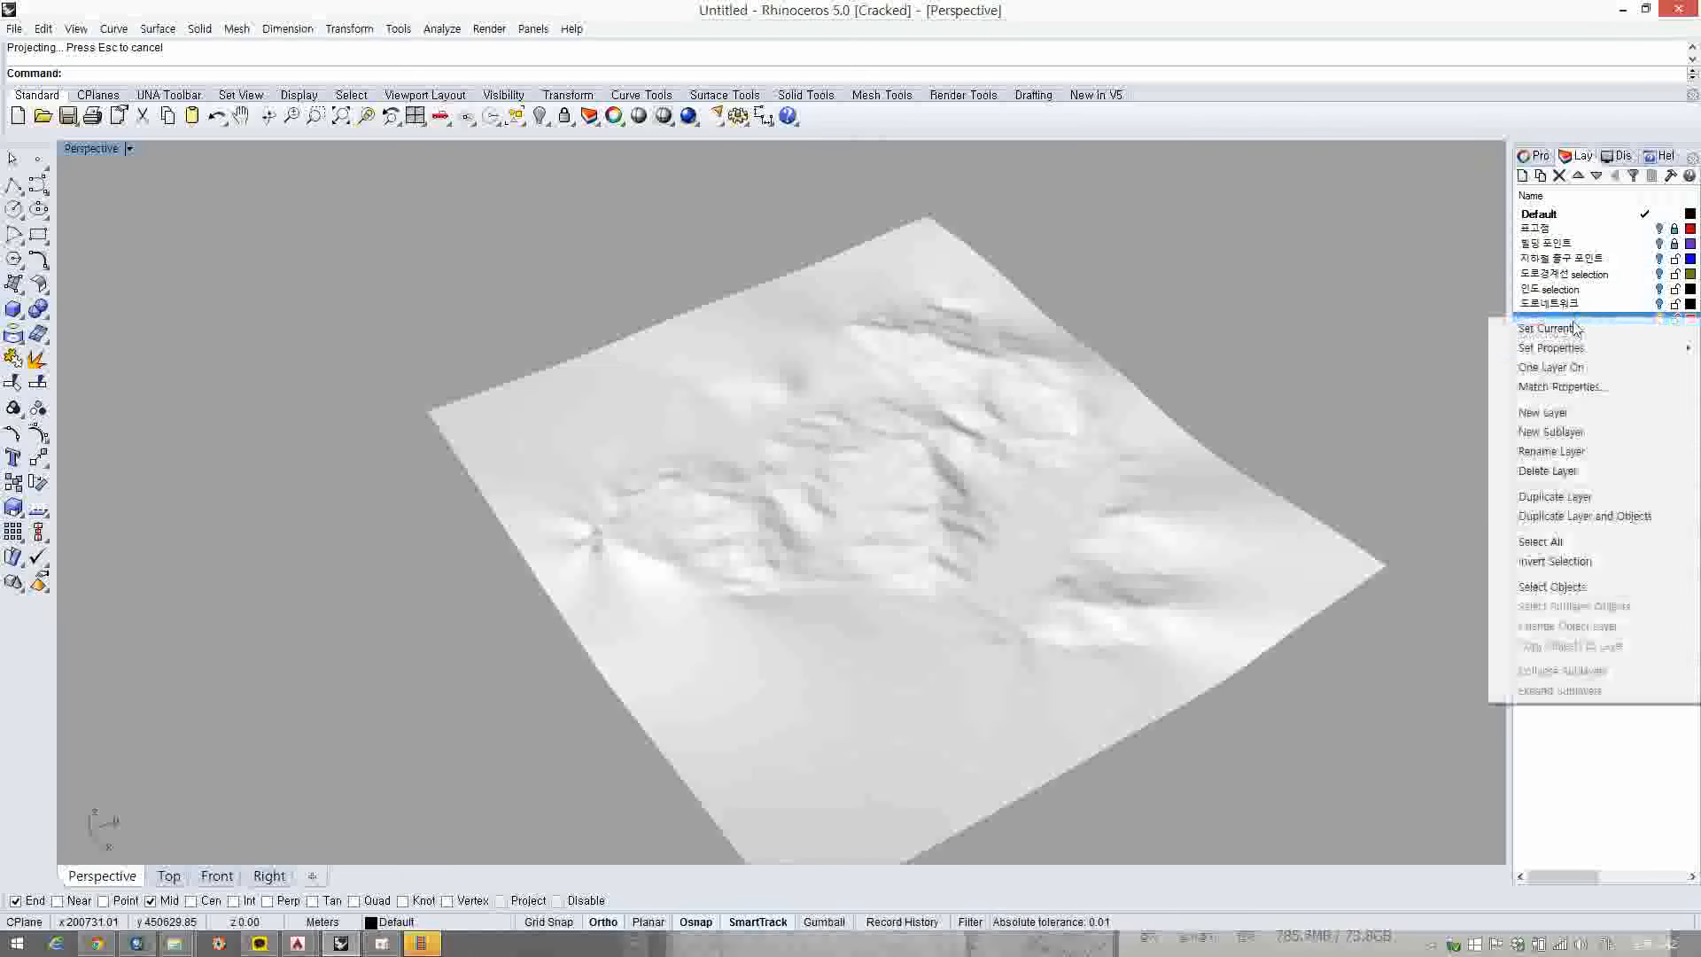
{"action": "left_click", "coordinate": [1559, 586]}
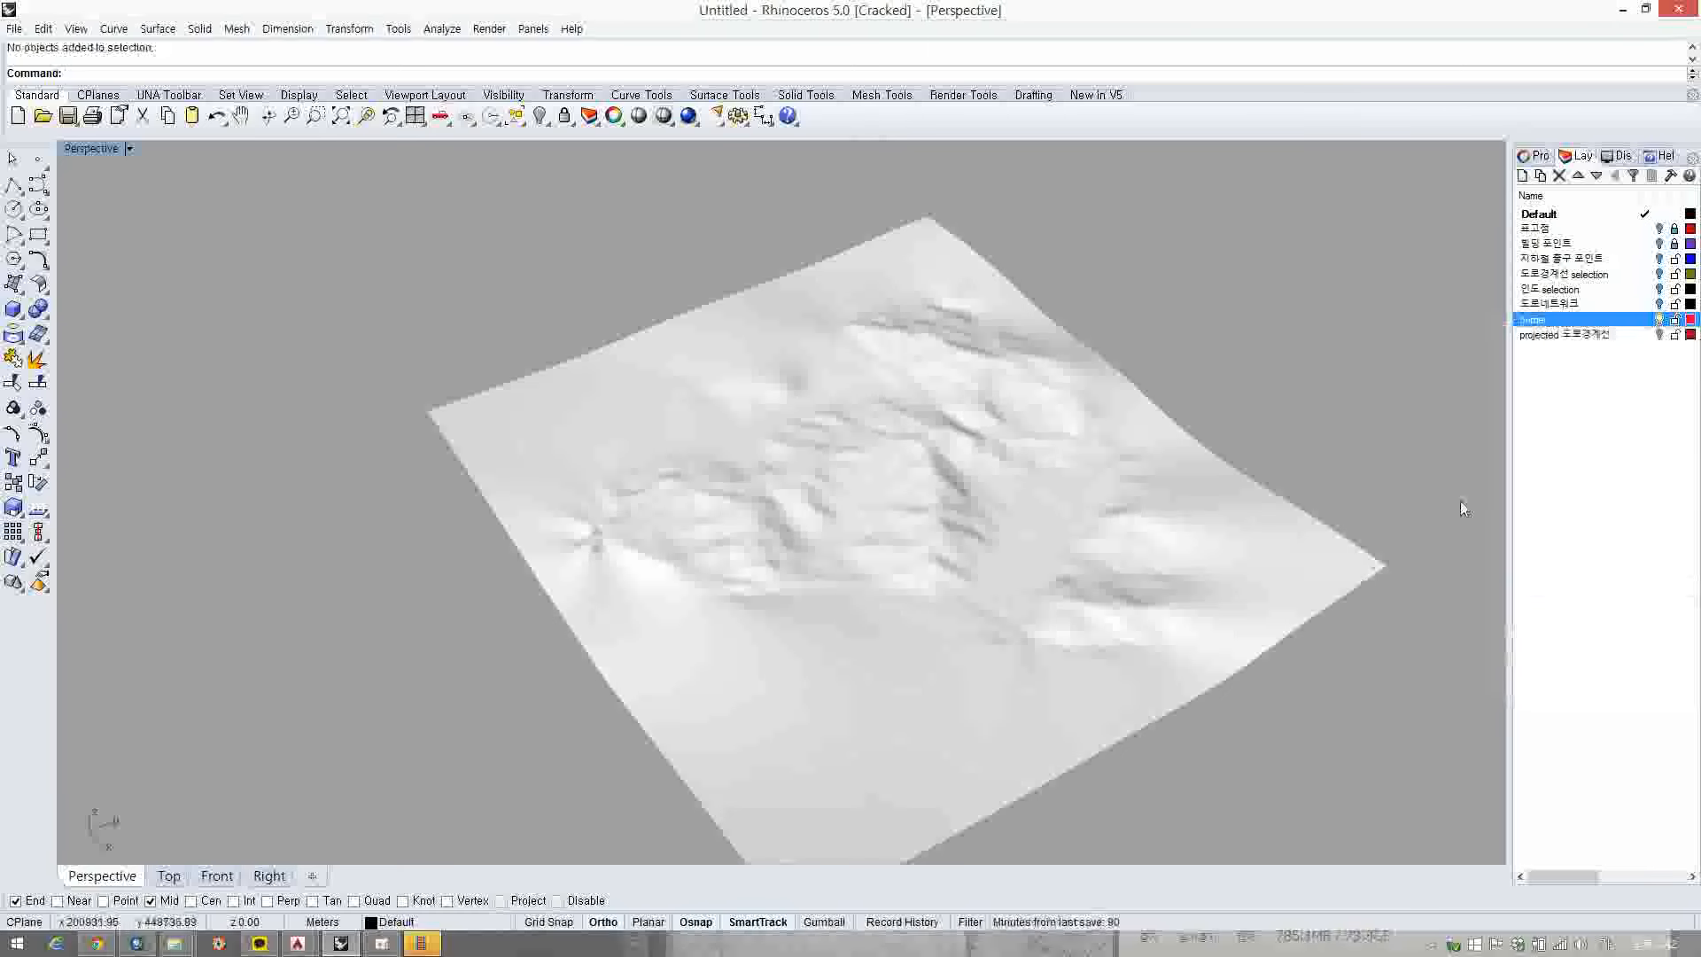
- Delete the border layer
{"action": "left_click", "coordinate": [1578, 387]}
{"action": "left_click", "coordinate": [1536, 322]}
{"action": "key", "text": "Delete"}
- Show the road network layer "도로네트워크"
{"action": "left_click", "coordinate": [1550, 304]}
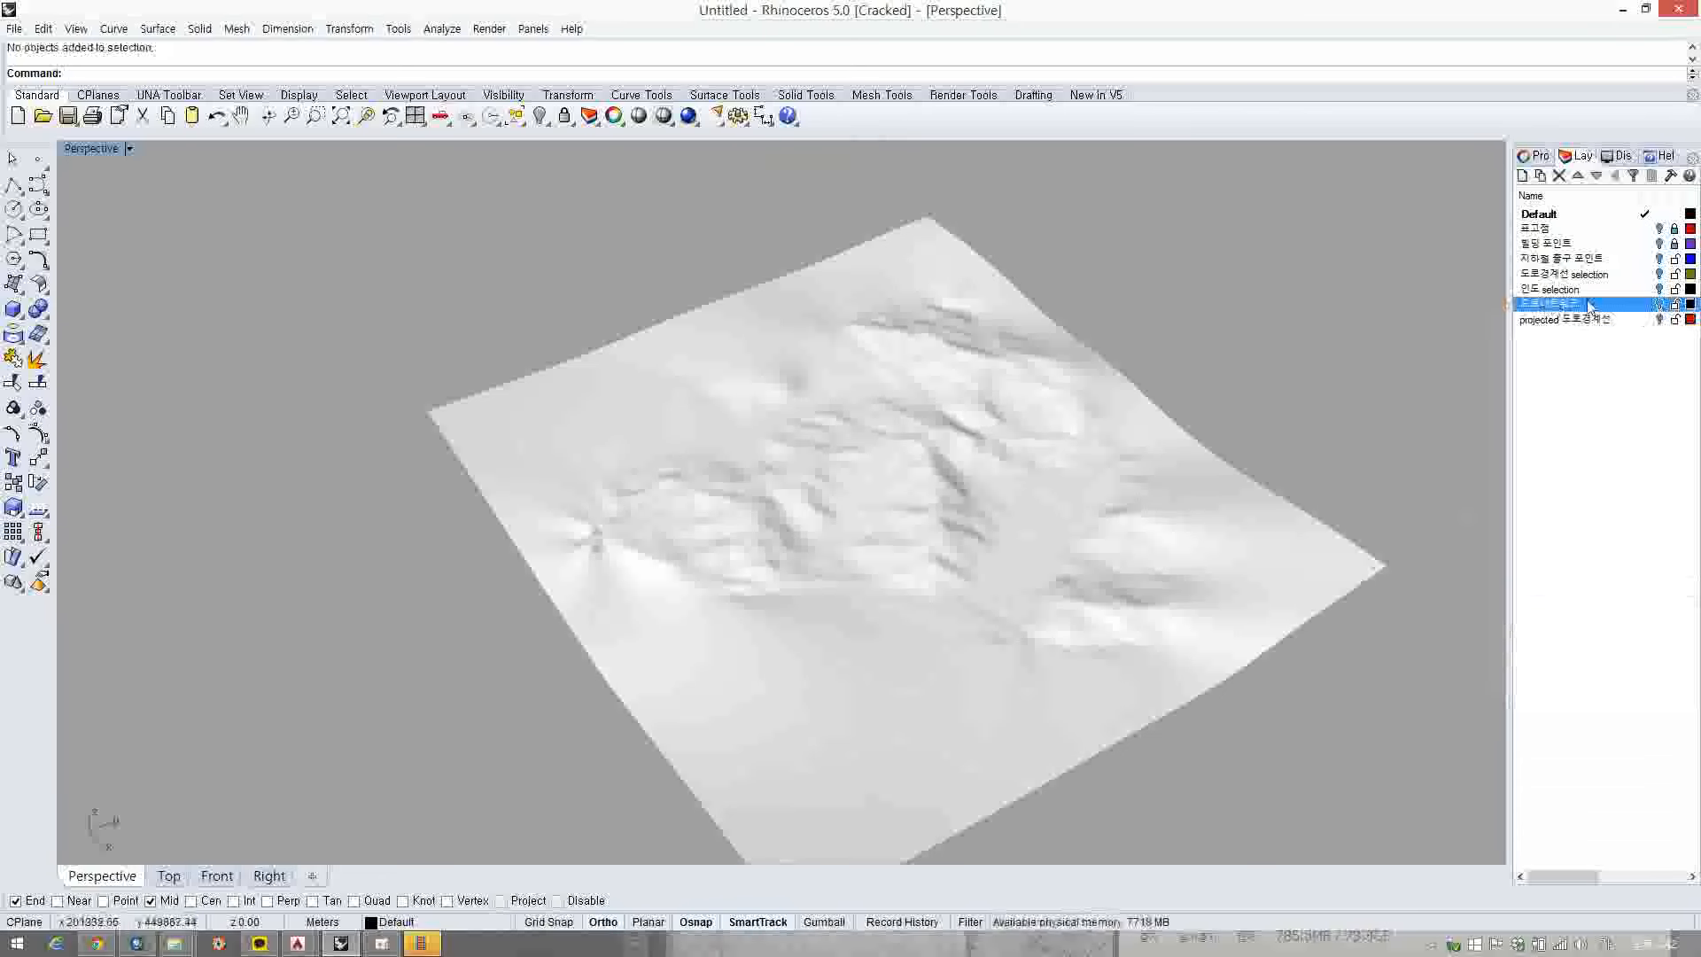
{"action": "left_click", "coordinate": [1659, 304]}
{"action": "right_click_drag", "start_coordinate": [941, 558], "coordinate": [779, 438]}
- Select several individual road network curves on the terrain to examine how the lines are segmented at intersections
{"action": "scroll", "coordinate": [747, 453], "scroll_direction": "up", "scroll_amount": 6}
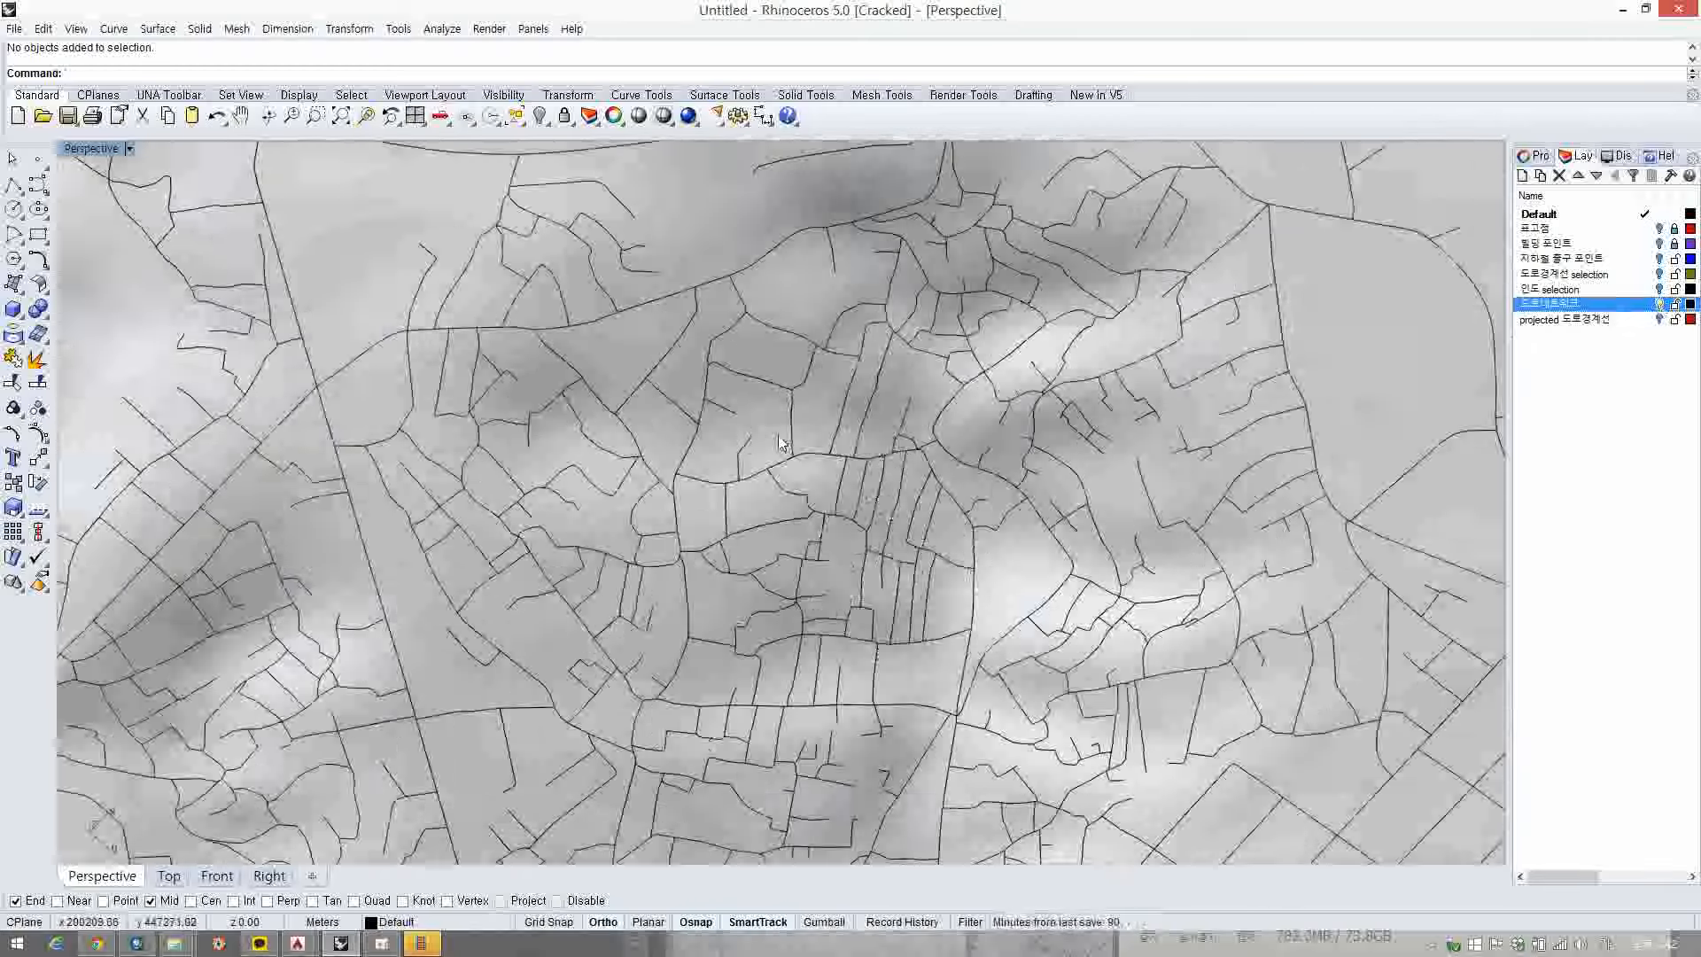
{"action": "scroll", "coordinate": [747, 453], "scroll_direction": "up", "scroll_amount": 8}
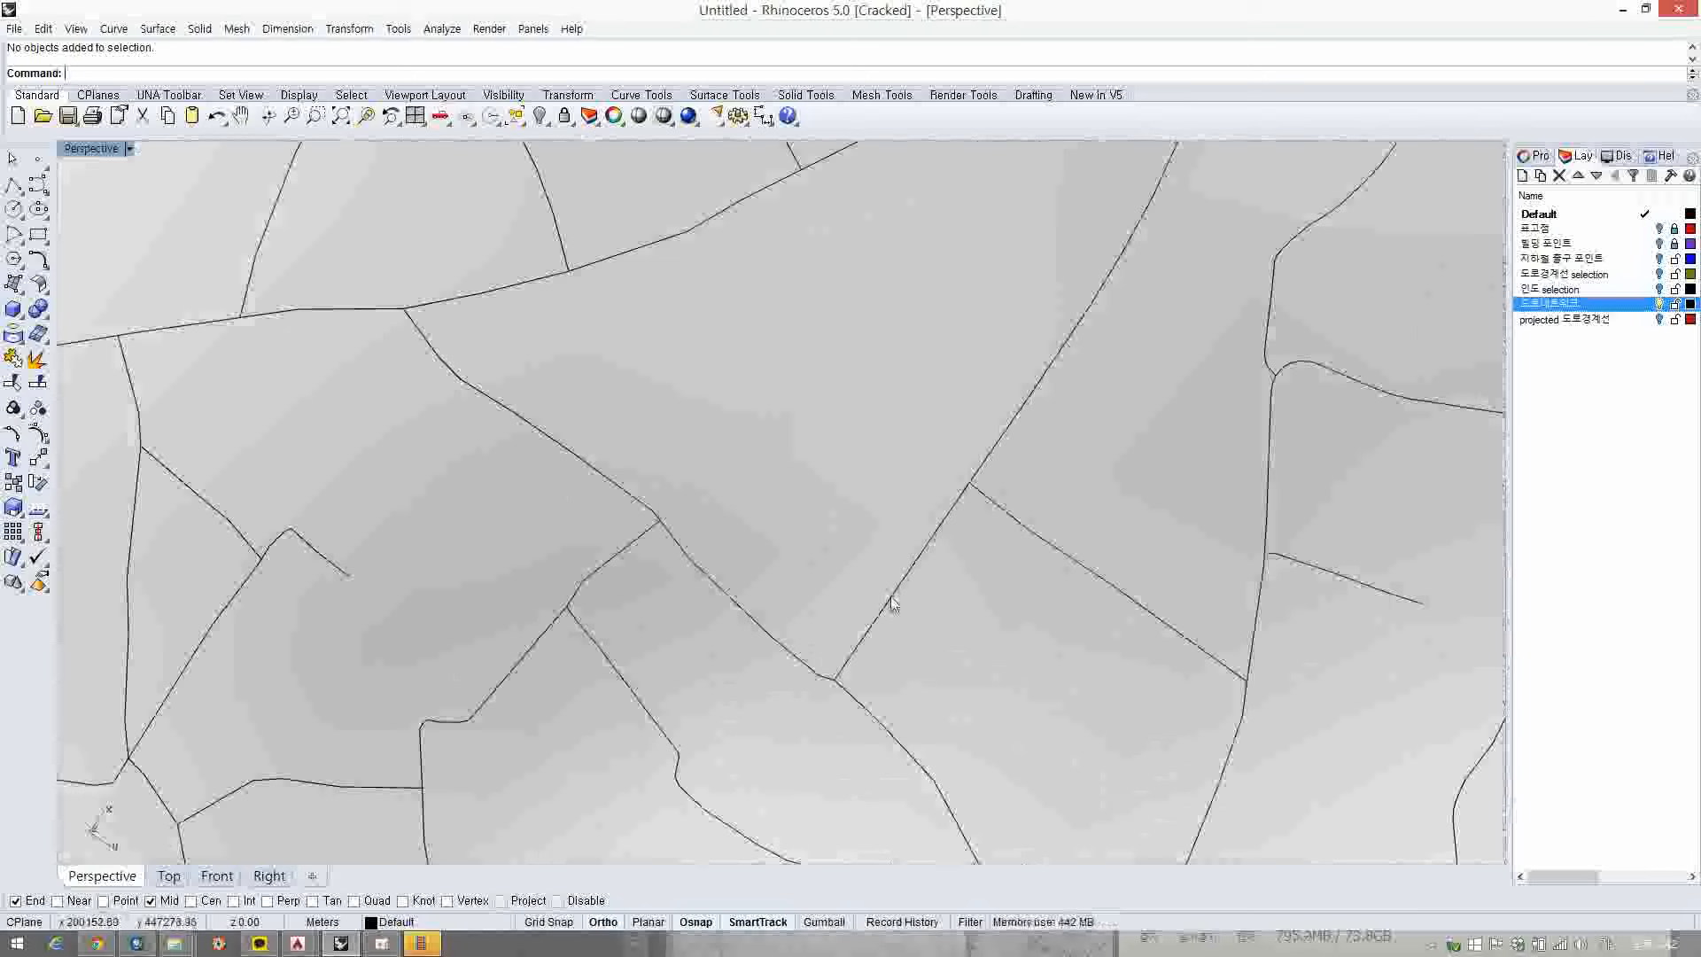
{"action": "left_click", "coordinate": [890, 599]}
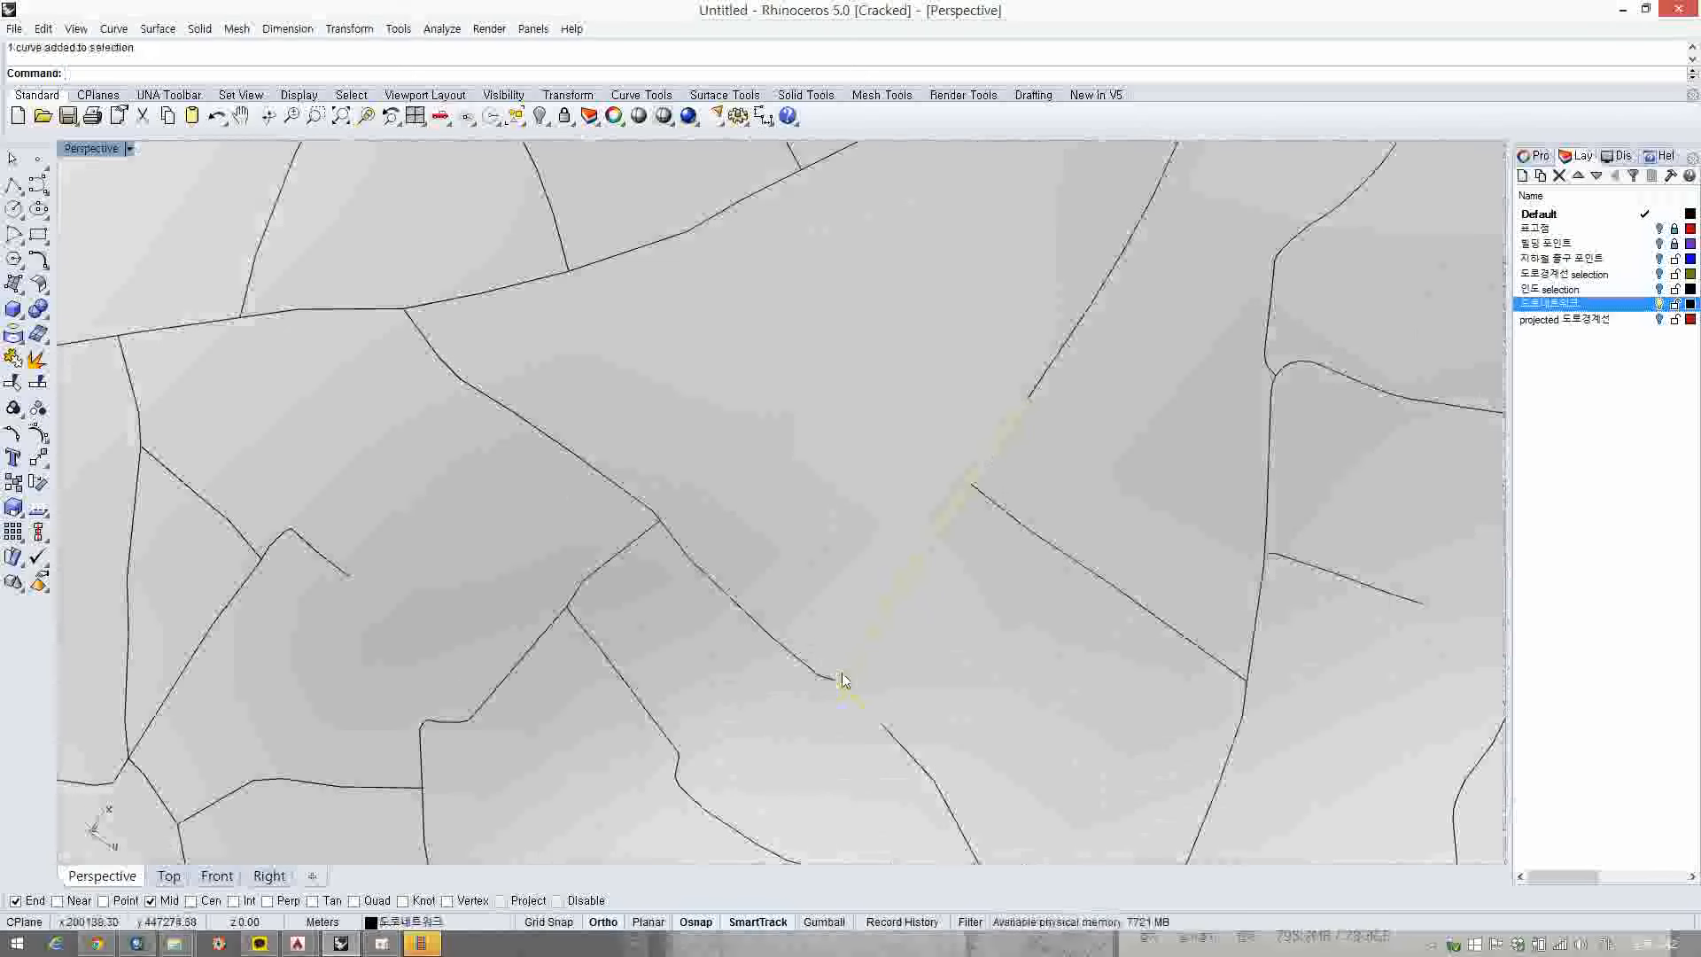
{"action": "left_click", "coordinate": [663, 526], "text": "shift"}
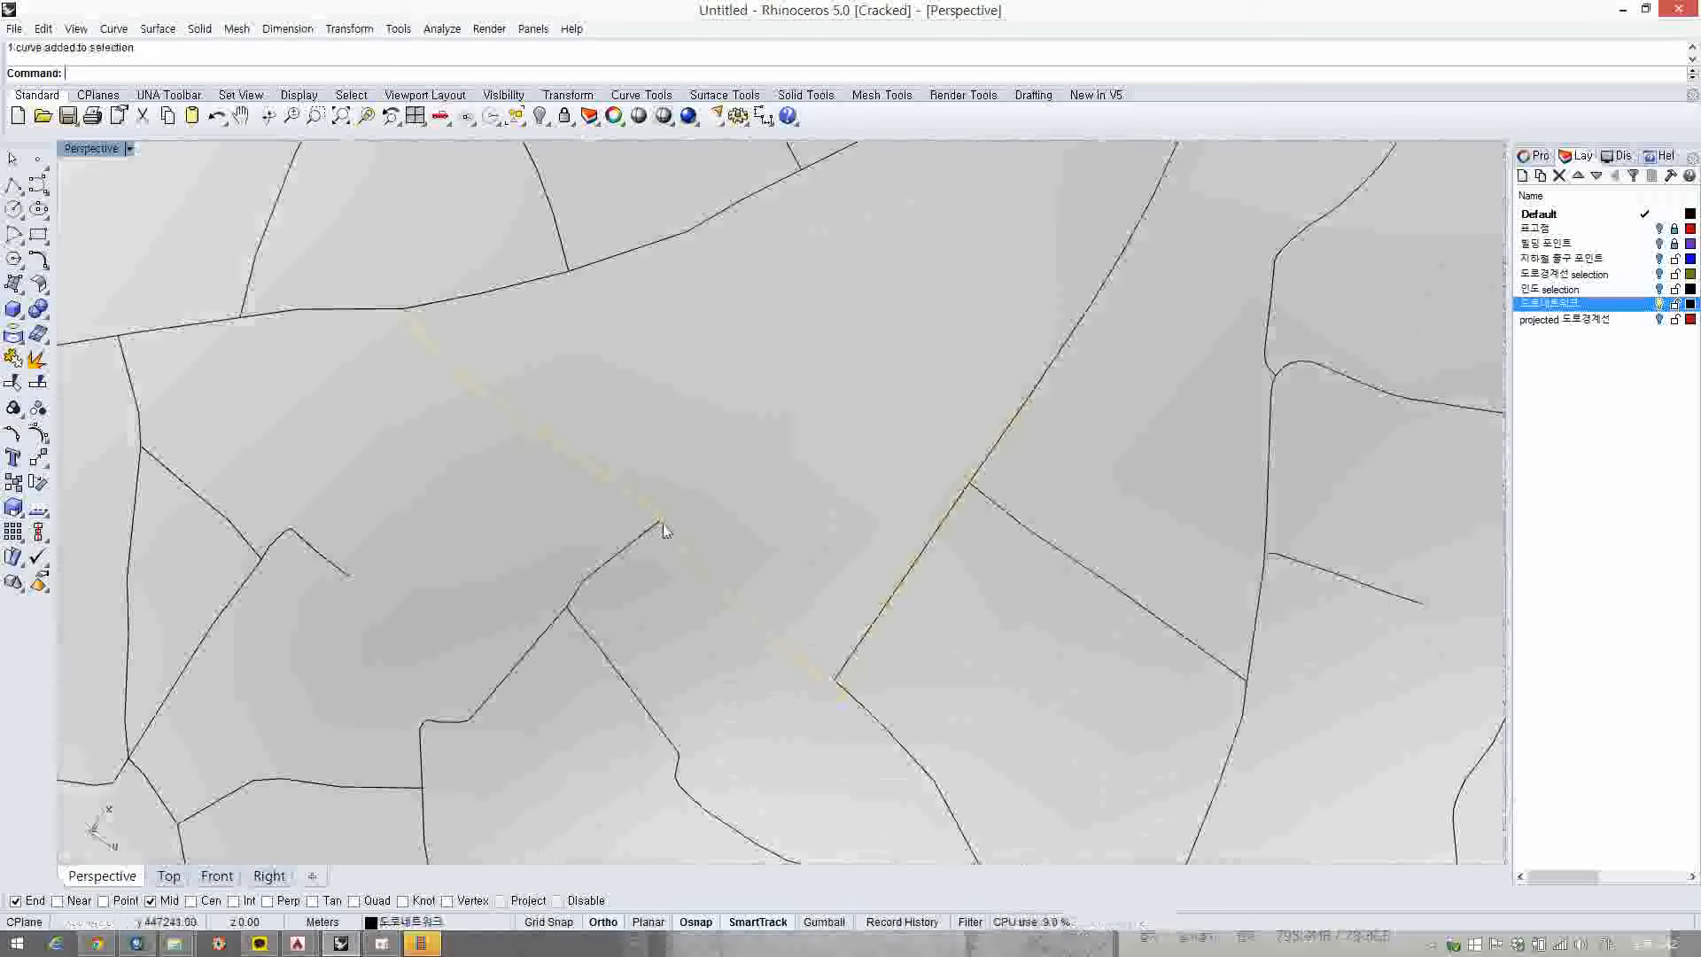
{"action": "left_click", "coordinate": [1059, 550]}
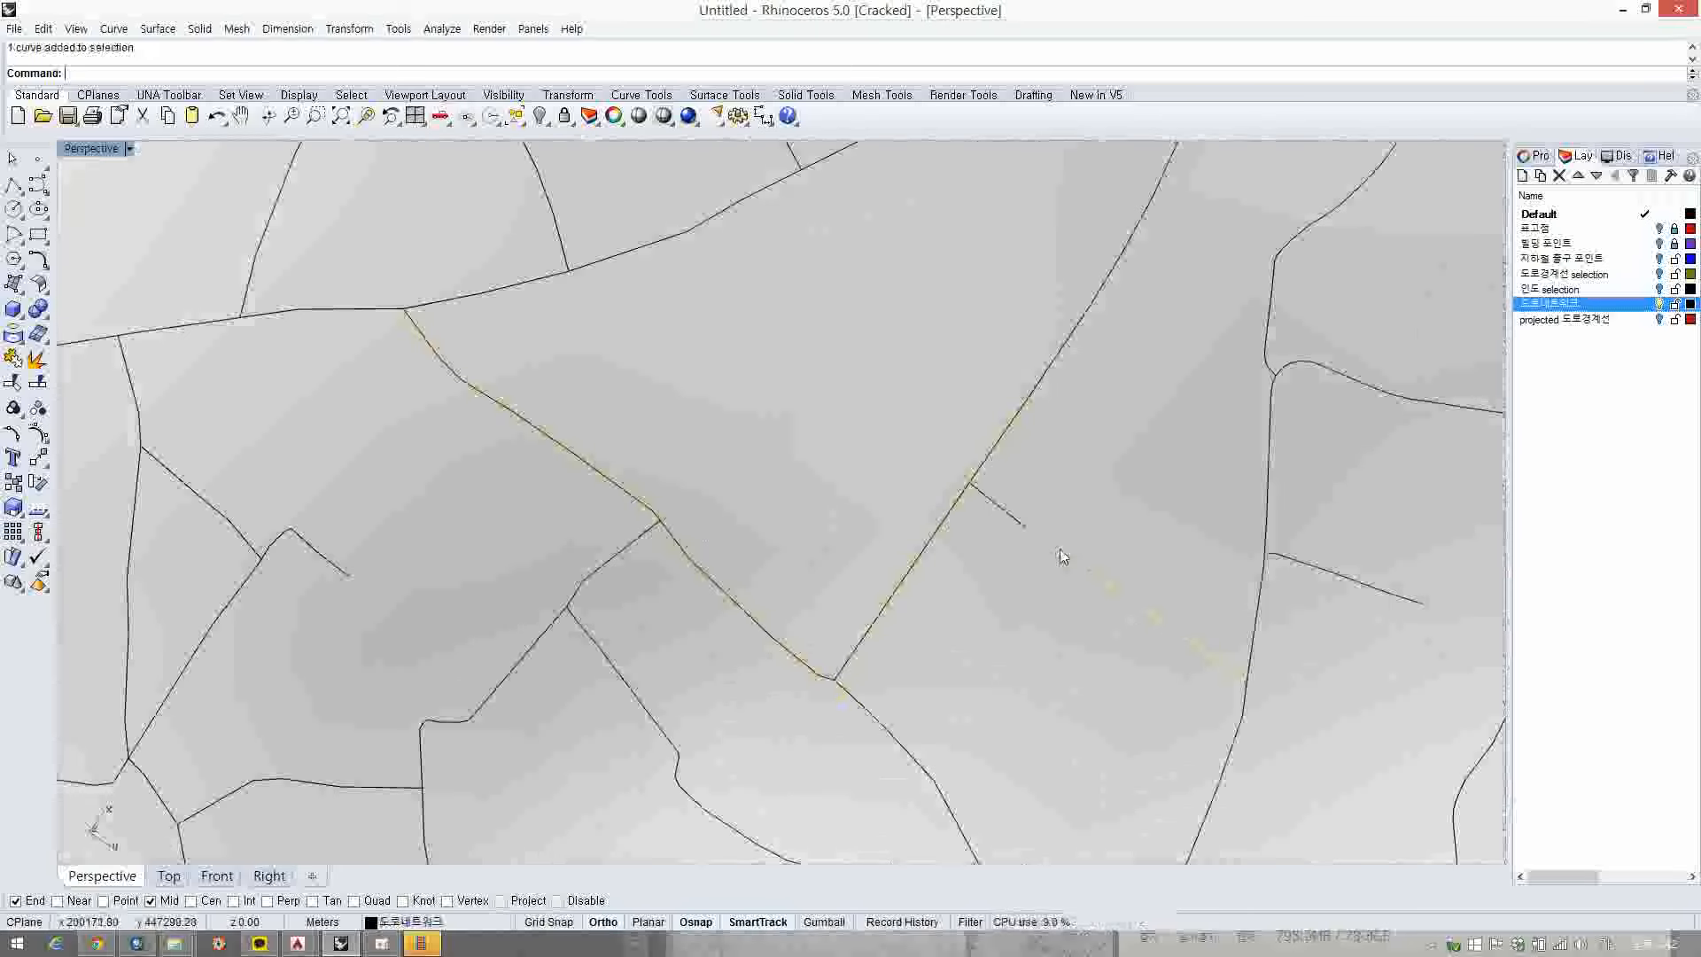
{"action": "key", "text": "Delete"}
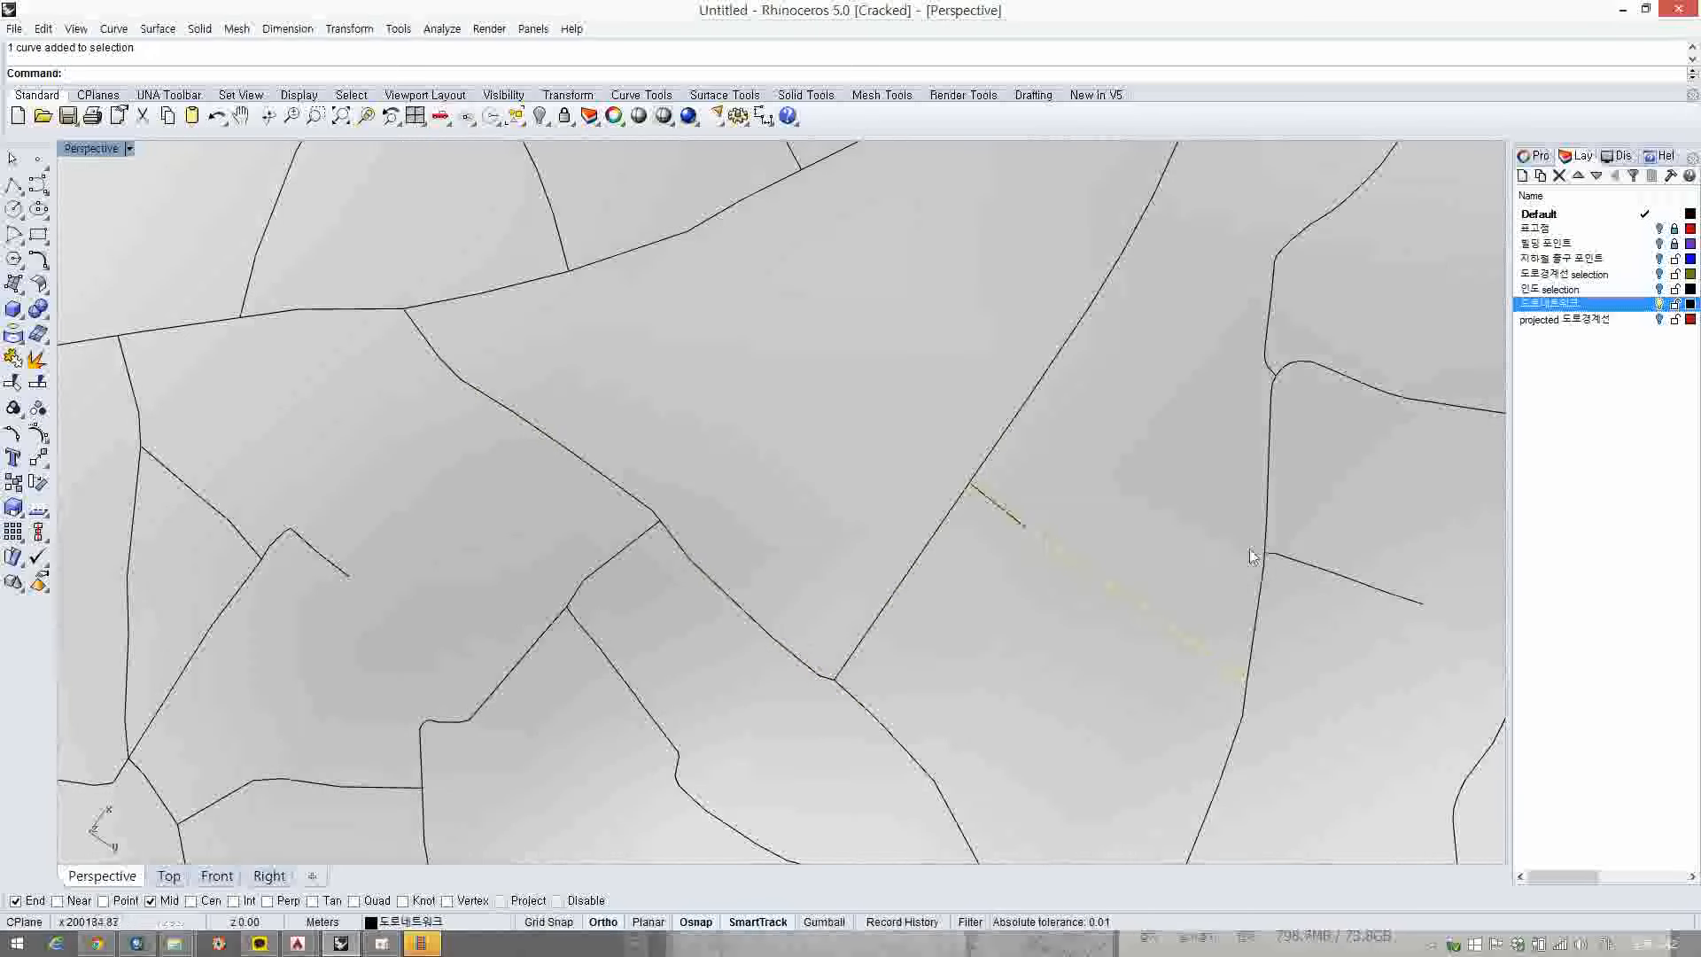
{"action": "right_click_drag", "start_coordinate": [1230, 534], "coordinate": [724, 710], "text": "shift"}
{"action": "left_click", "coordinate": [788, 545]}
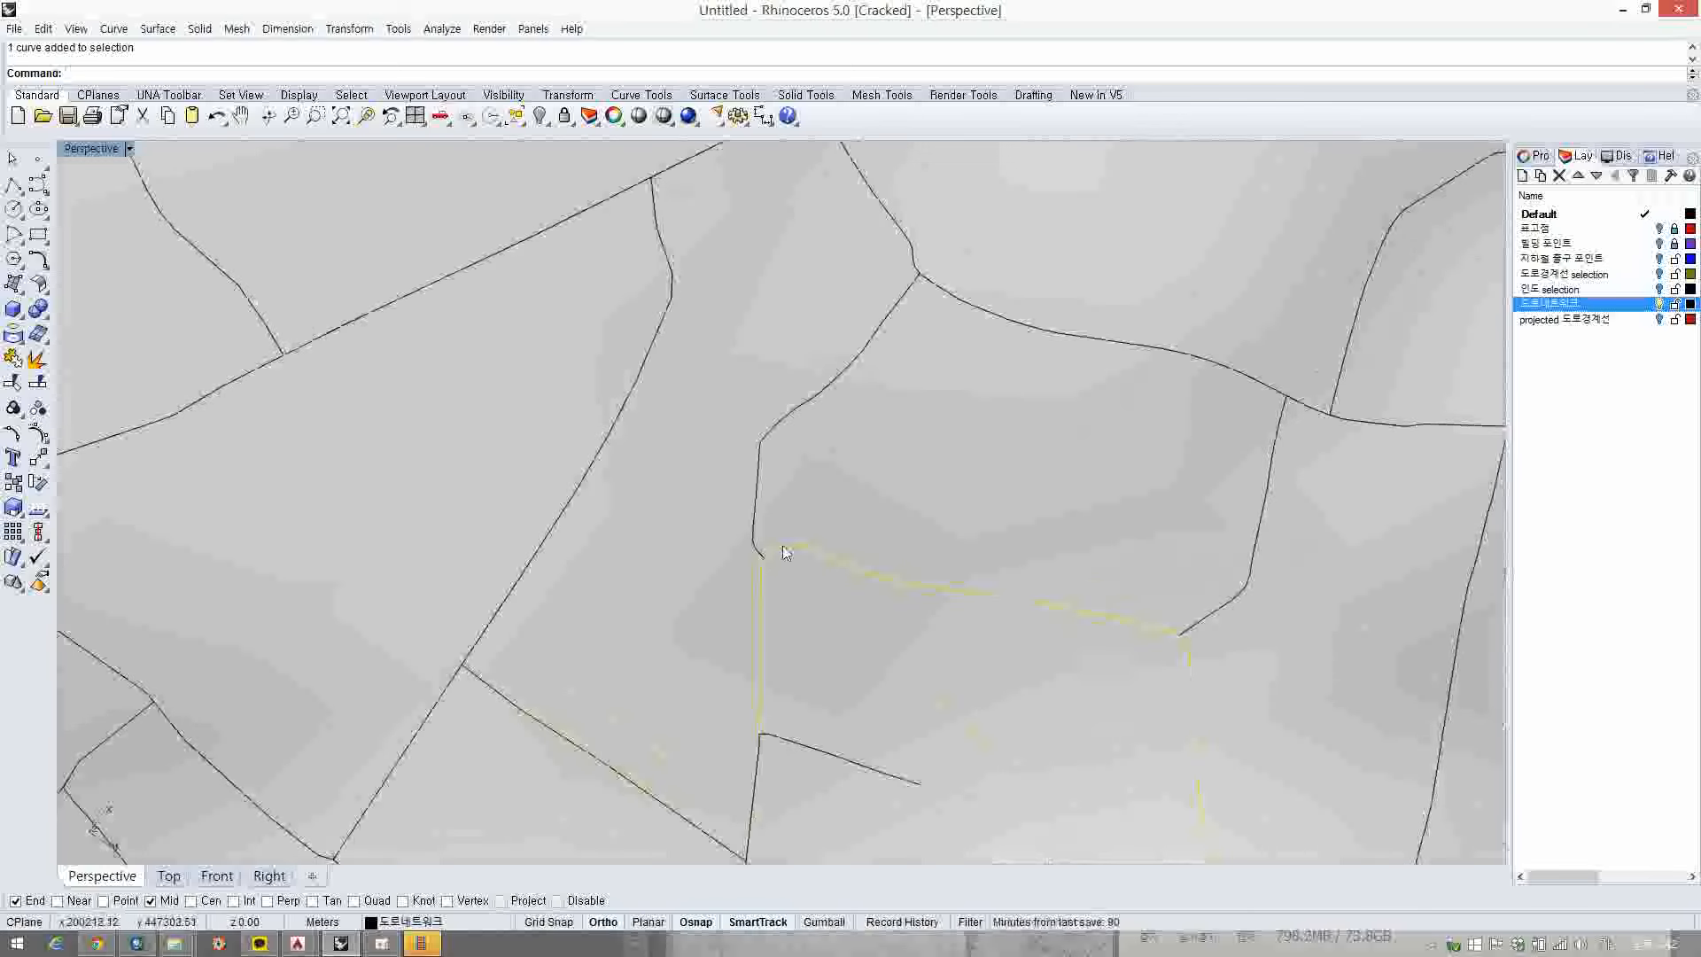
{"action": "scroll", "coordinate": [940, 302], "scroll_direction": "down", "scroll_amount": 10}
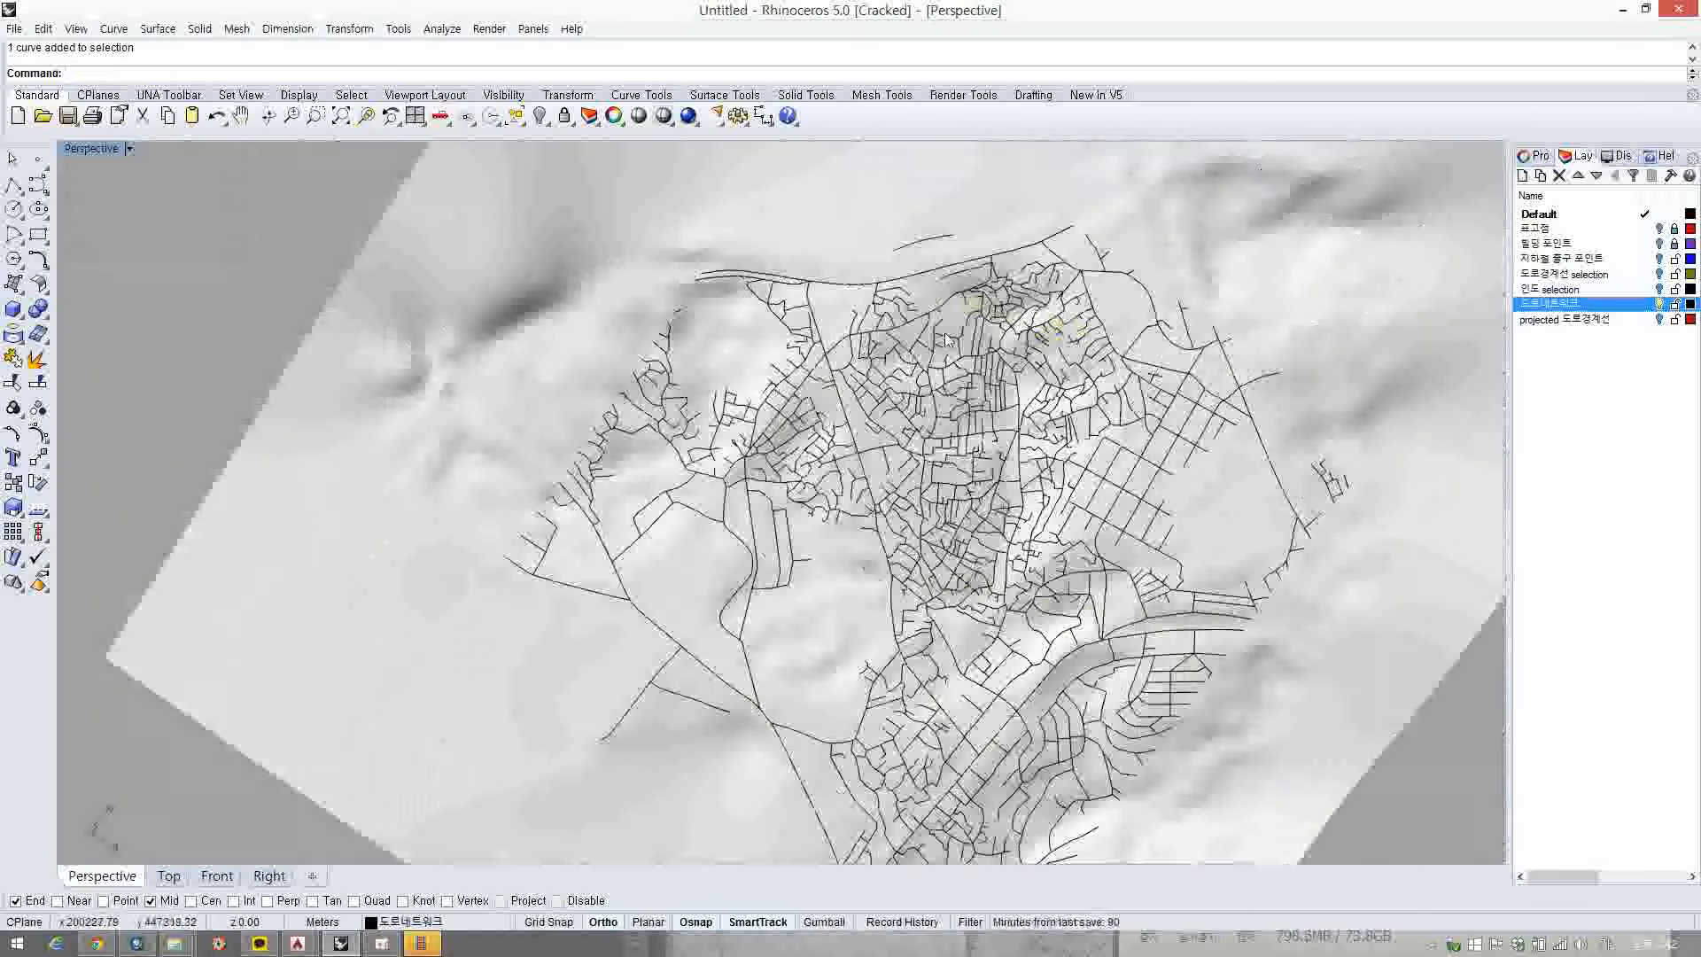
- Select all the road network curves on the terrain and join them into connected curves
{"action": "right_click_drag", "start_coordinate": [946, 331], "coordinate": [1152, 550]}
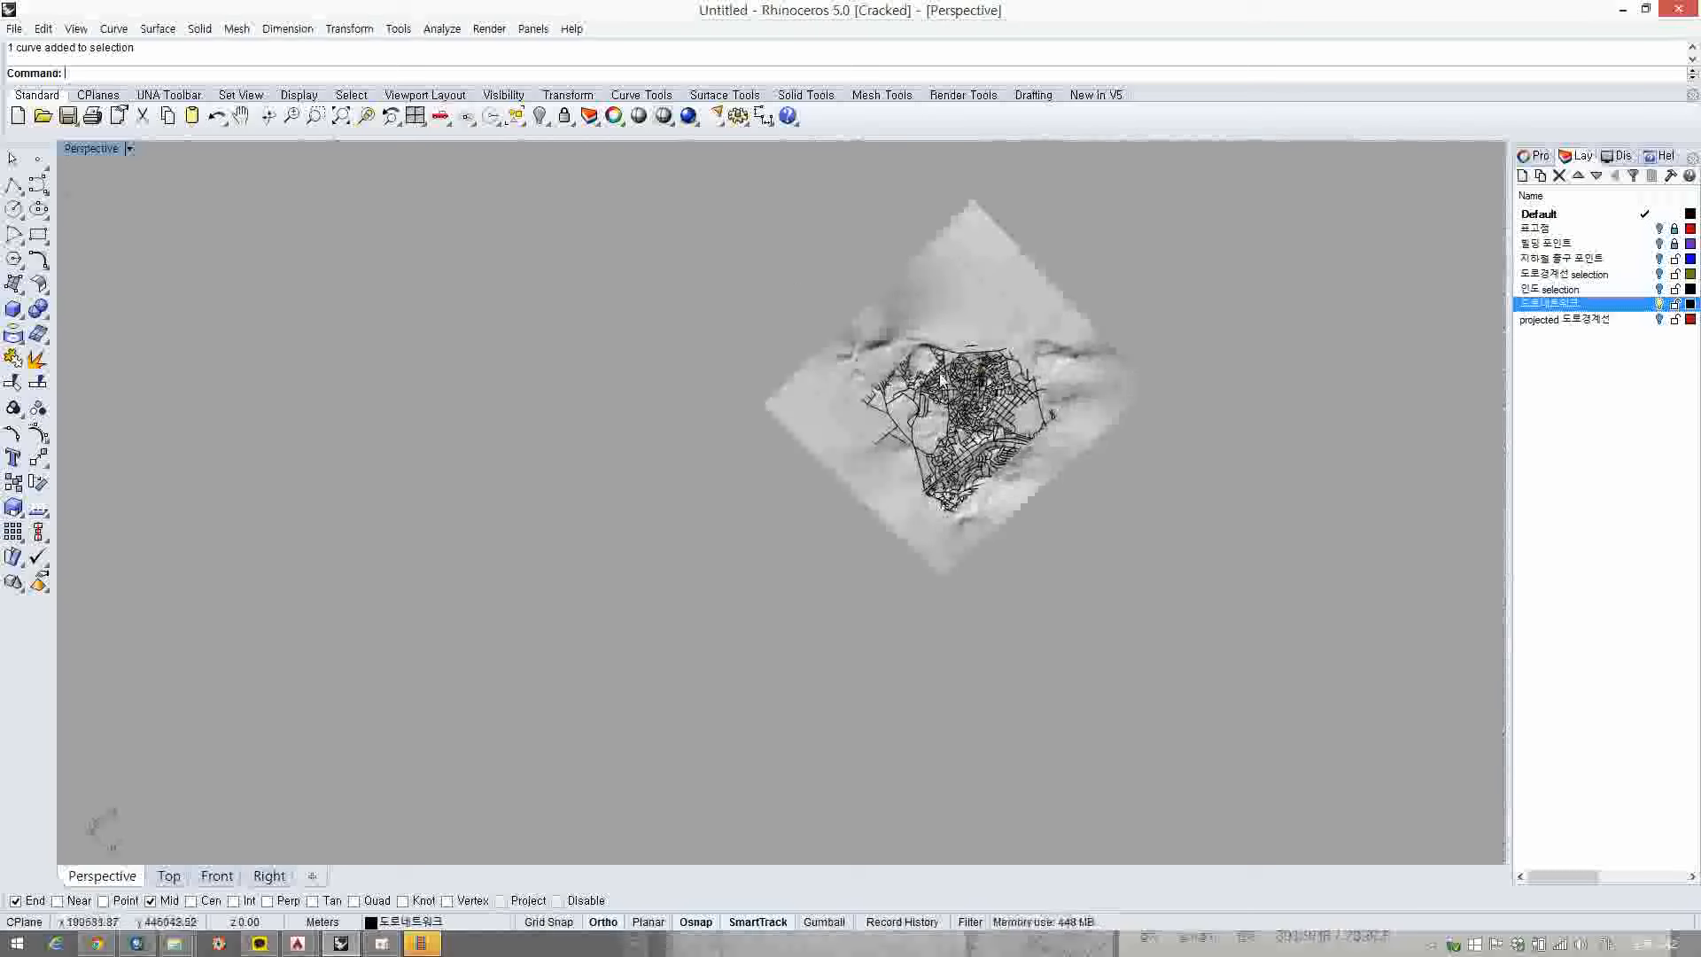
{"action": "key", "text": "ctrl+a"}
{"action": "scroll", "coordinate": [990, 417], "scroll_direction": "up", "scroll_amount": 10}
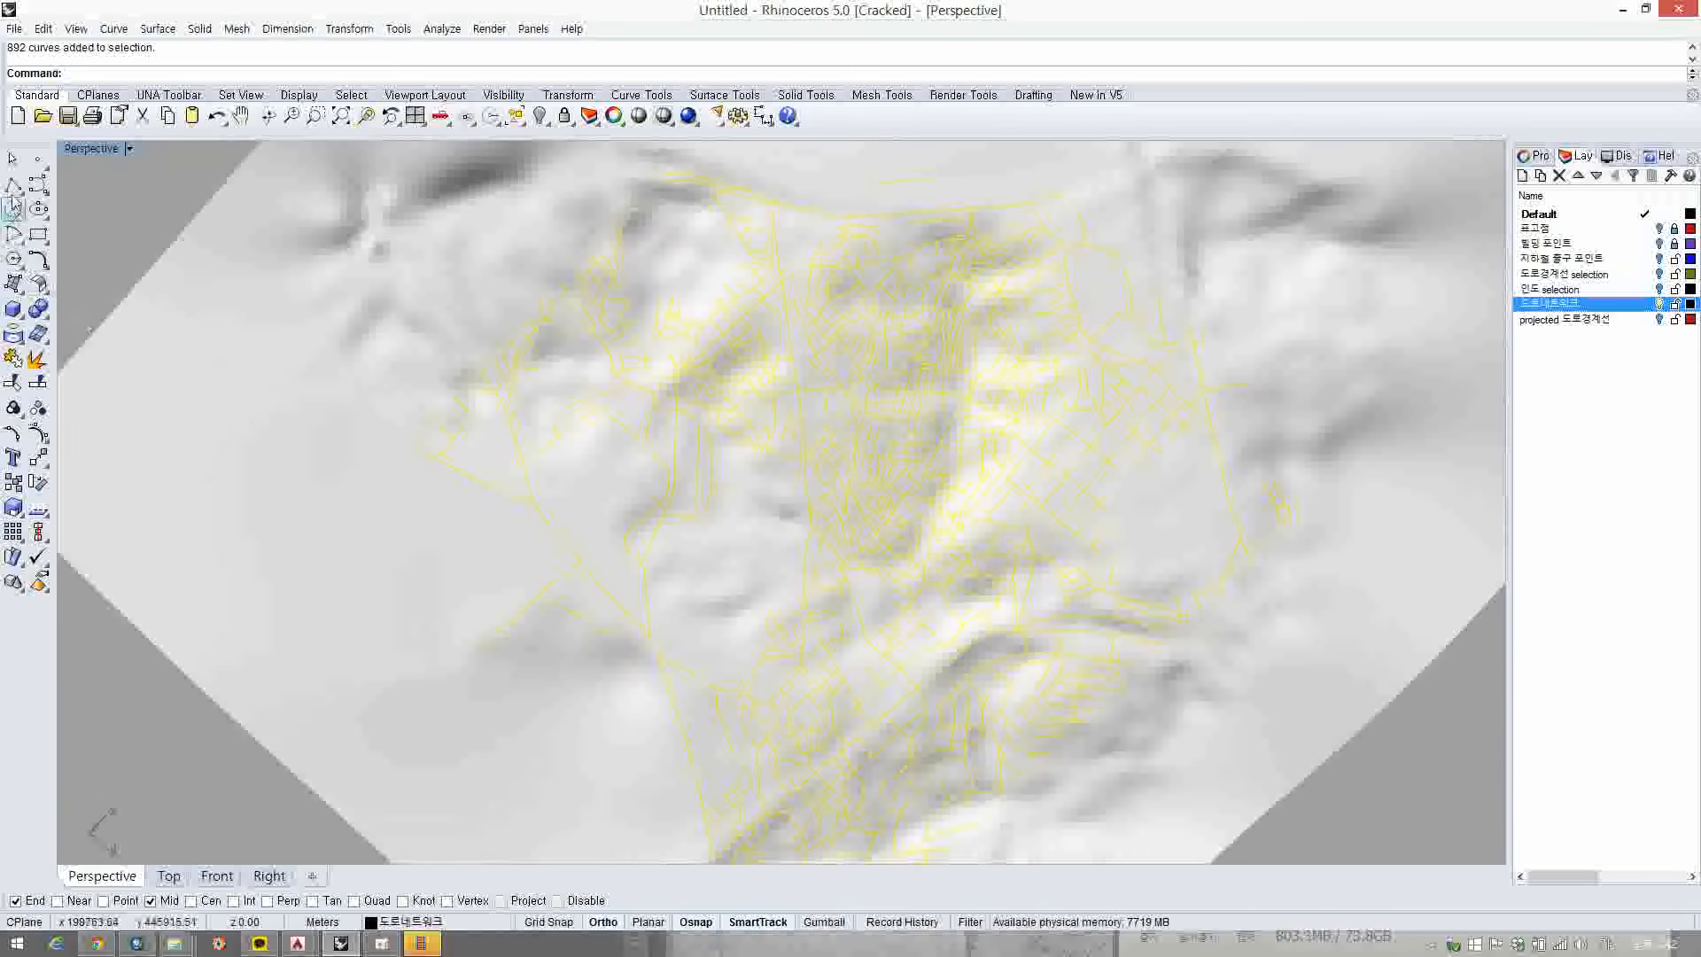
{"action": "left_click", "coordinate": [13, 360]}
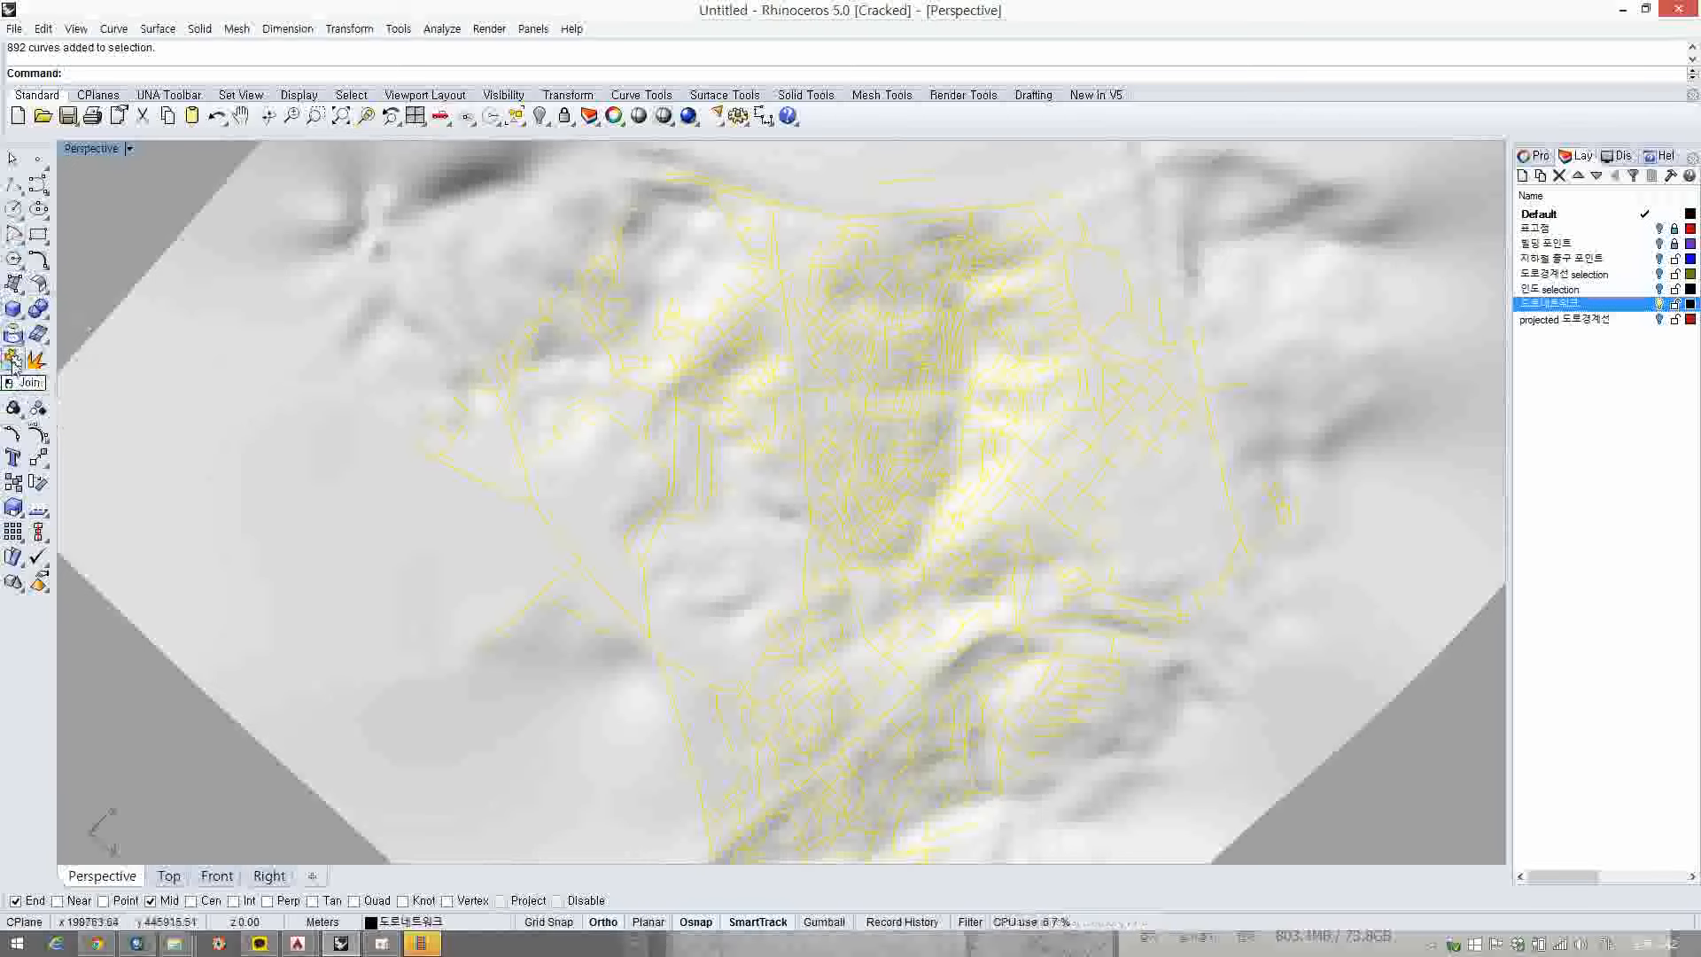
{"action": "scroll", "coordinate": [877, 501], "scroll_direction": "down", "scroll_amount": 10}
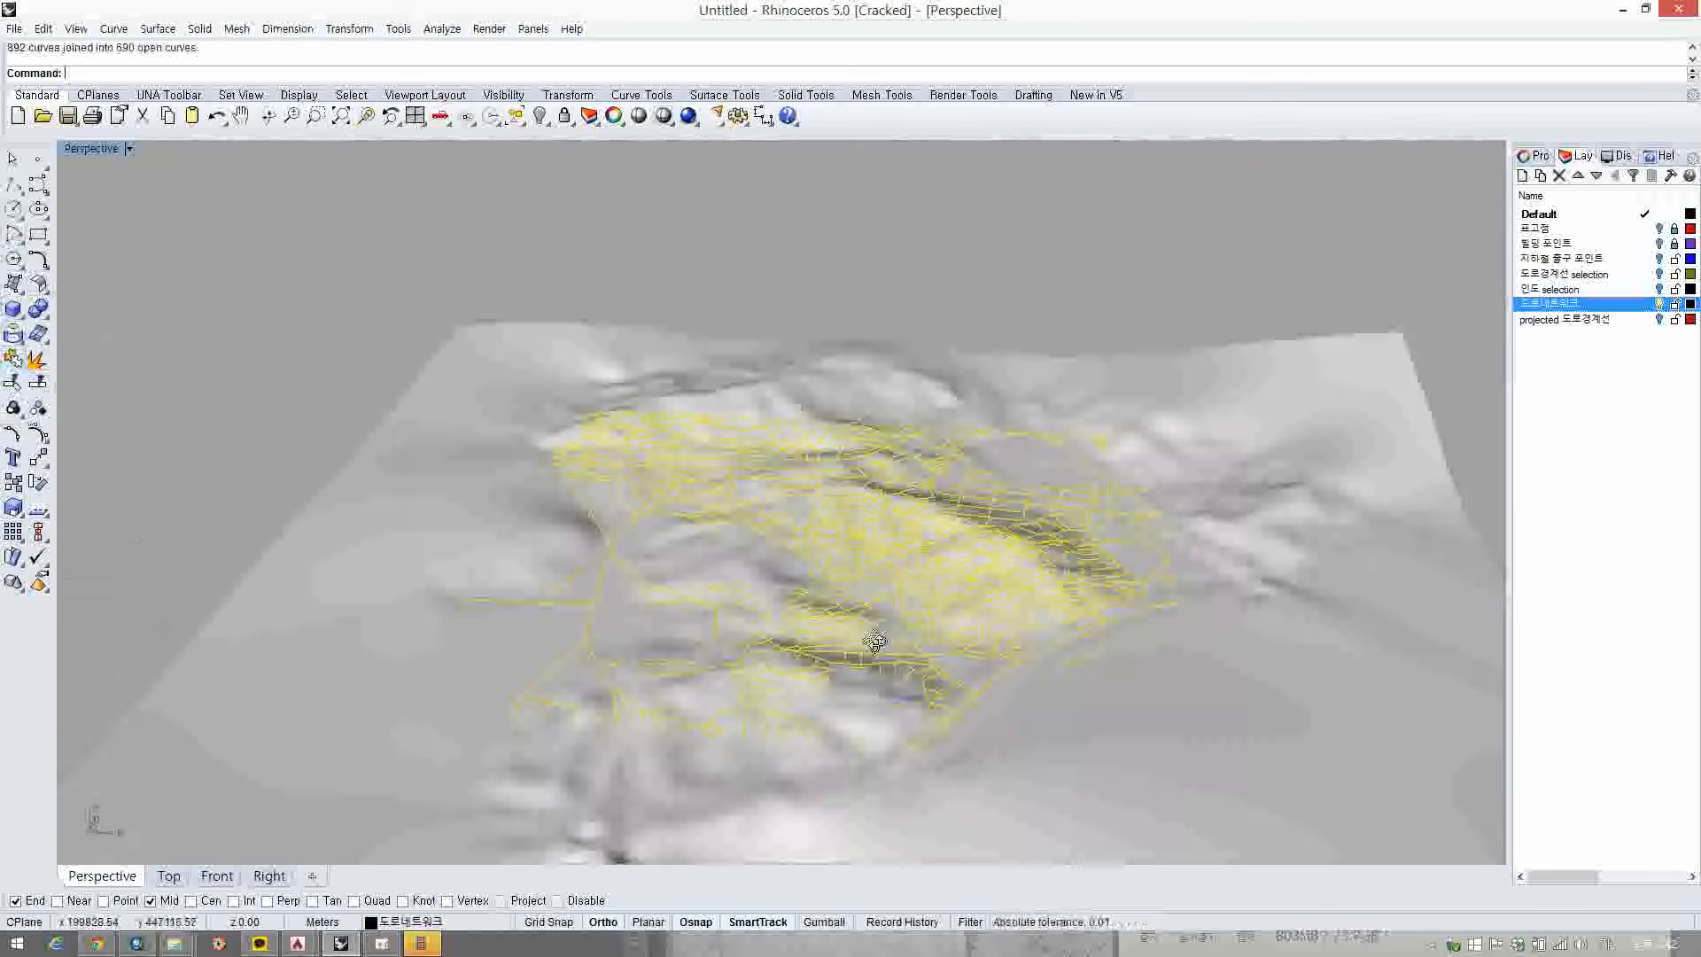
{"action": "right_click_drag", "start_coordinate": [877, 502], "coordinate": [942, 493]}
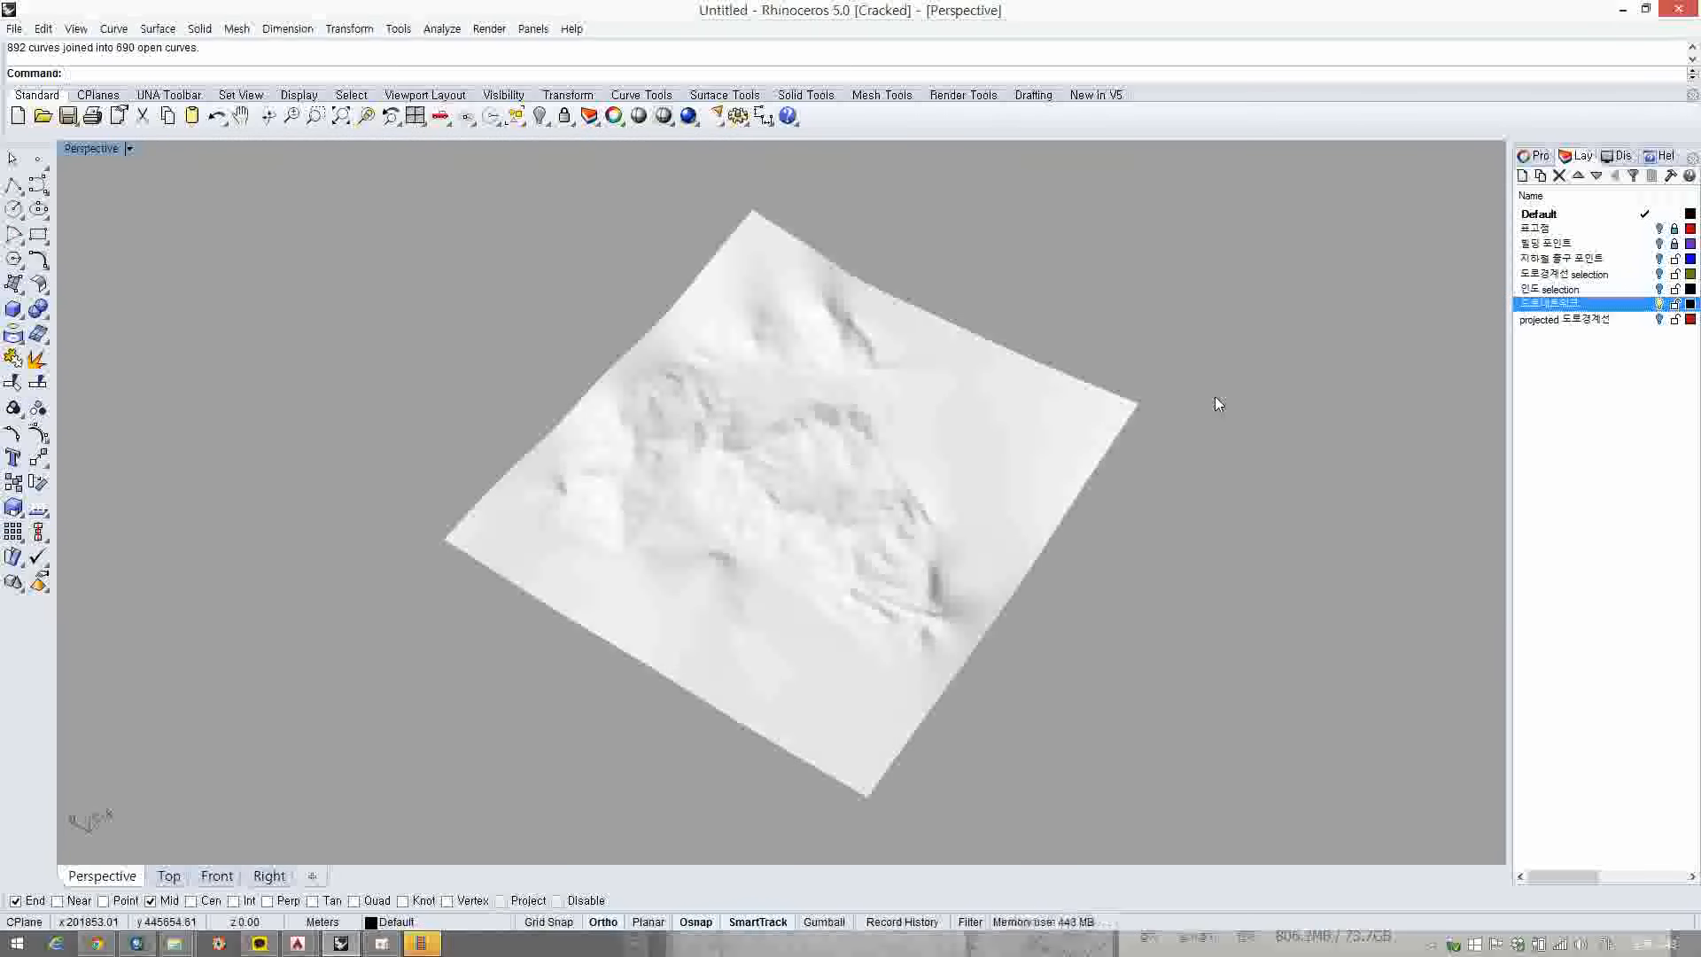
- Open the Grasshopper editor
{"action": "type", "text": "Grassho"}
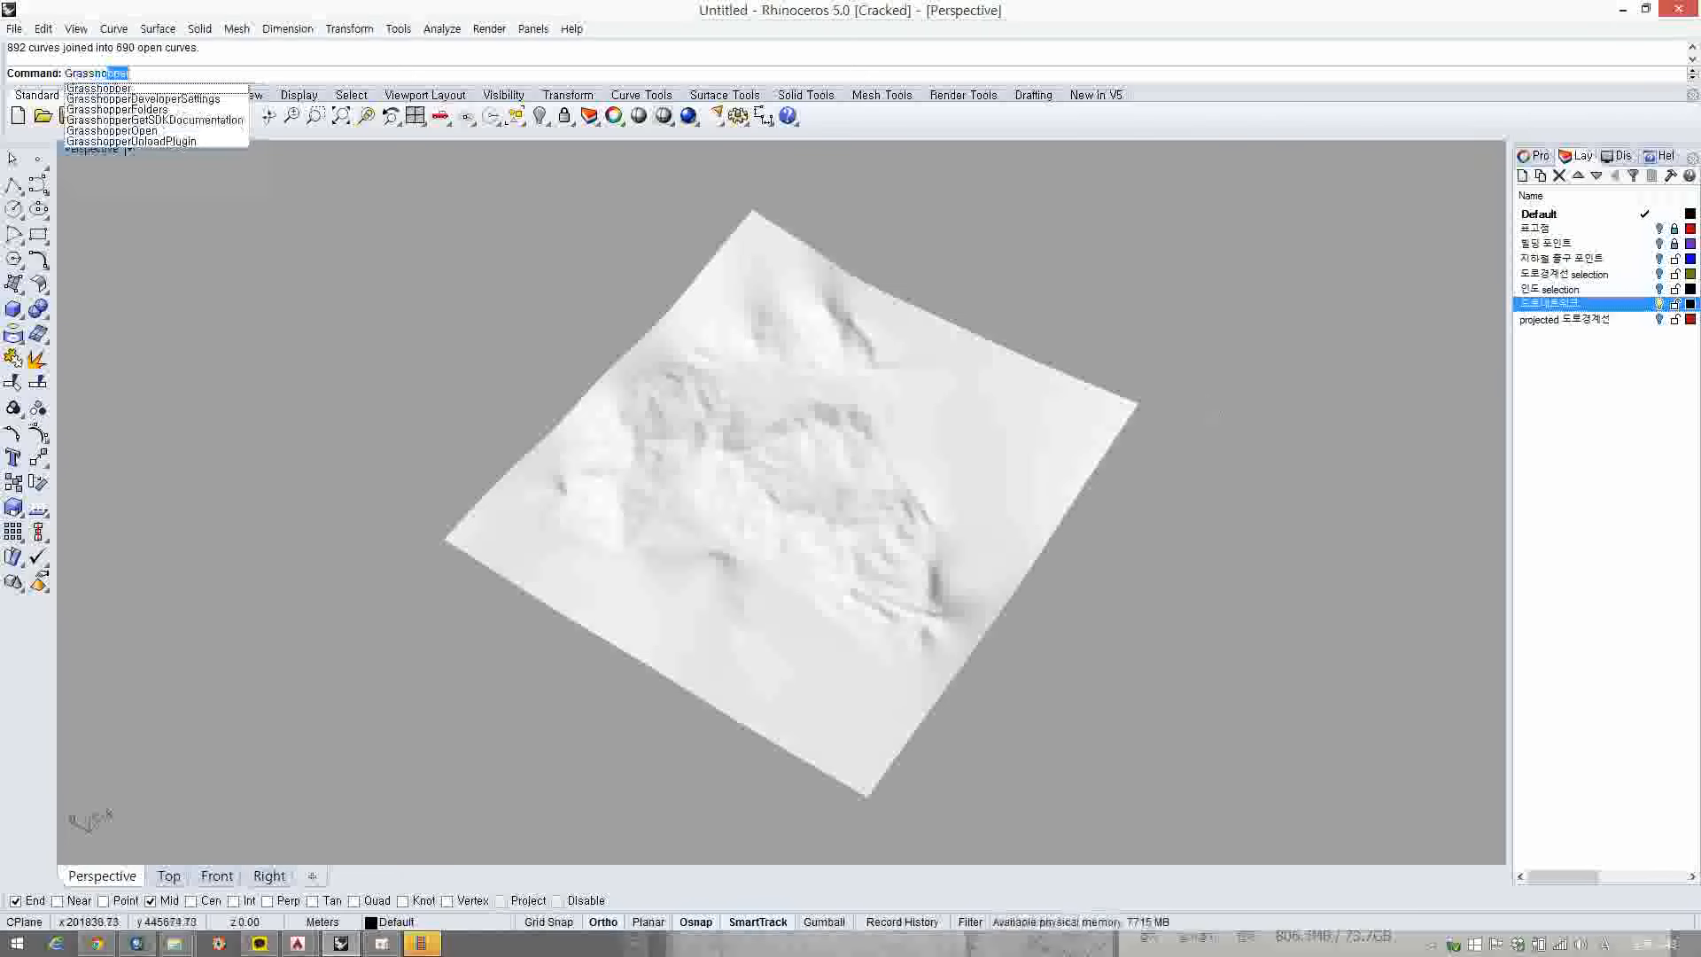
{"action": "key", "text": "BackSpace"}
{"action": "key", "text": "BackSpace"}
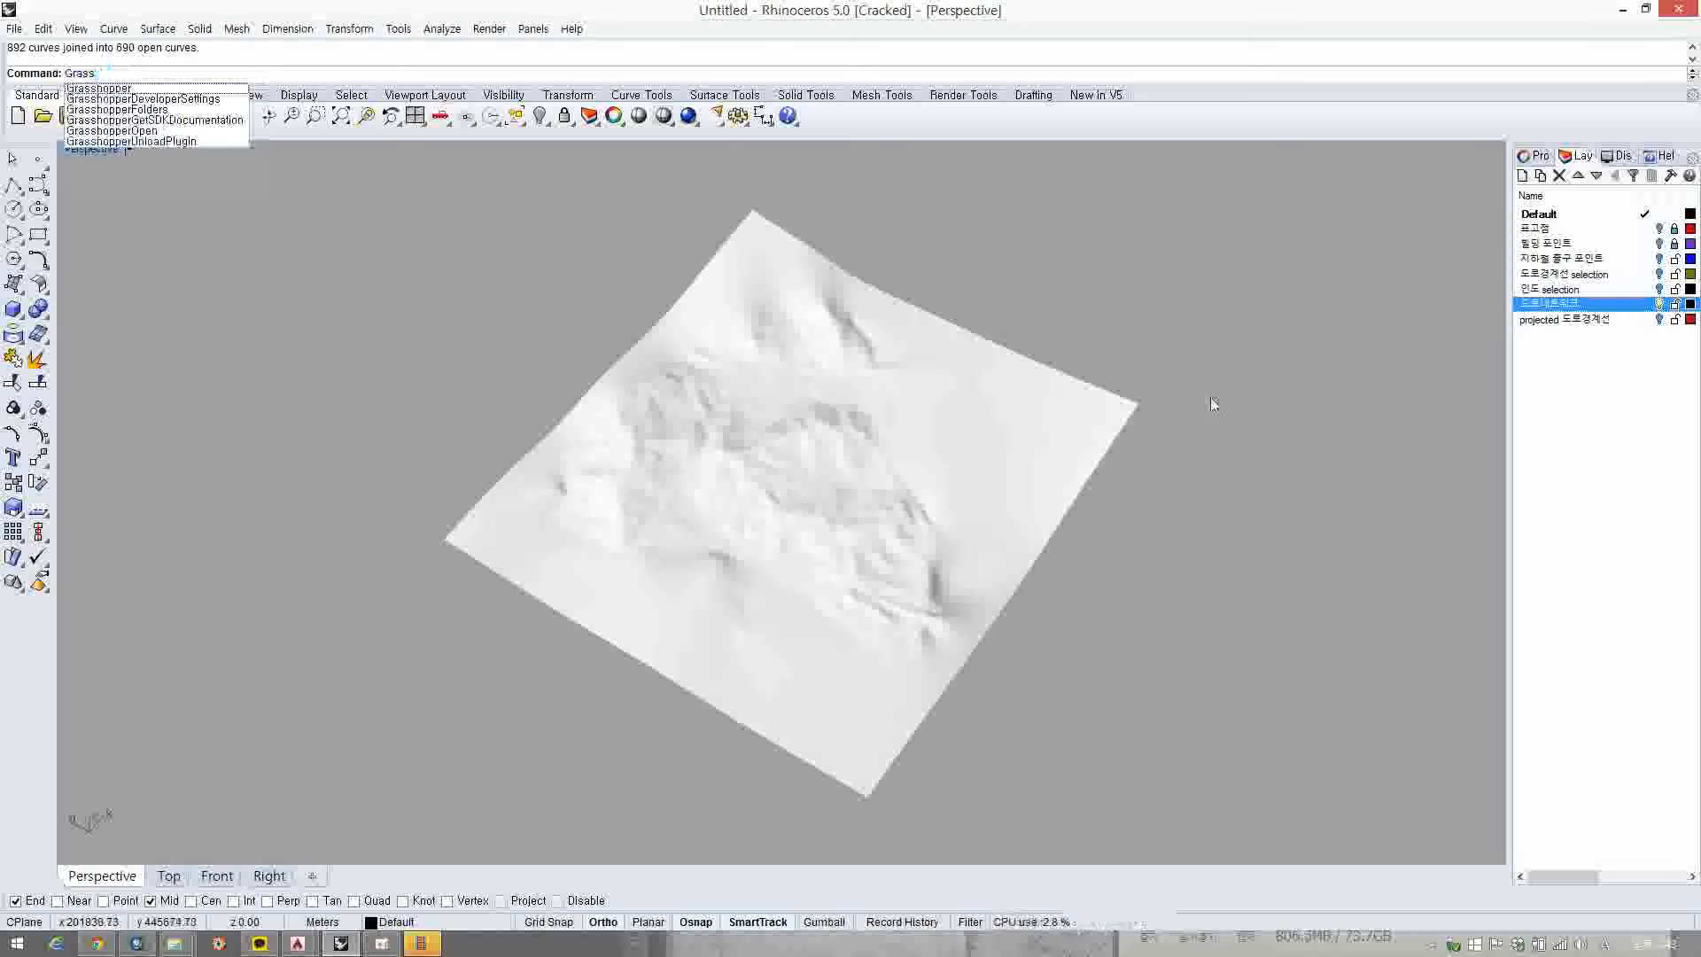
{"action": "key", "text": "Return"}
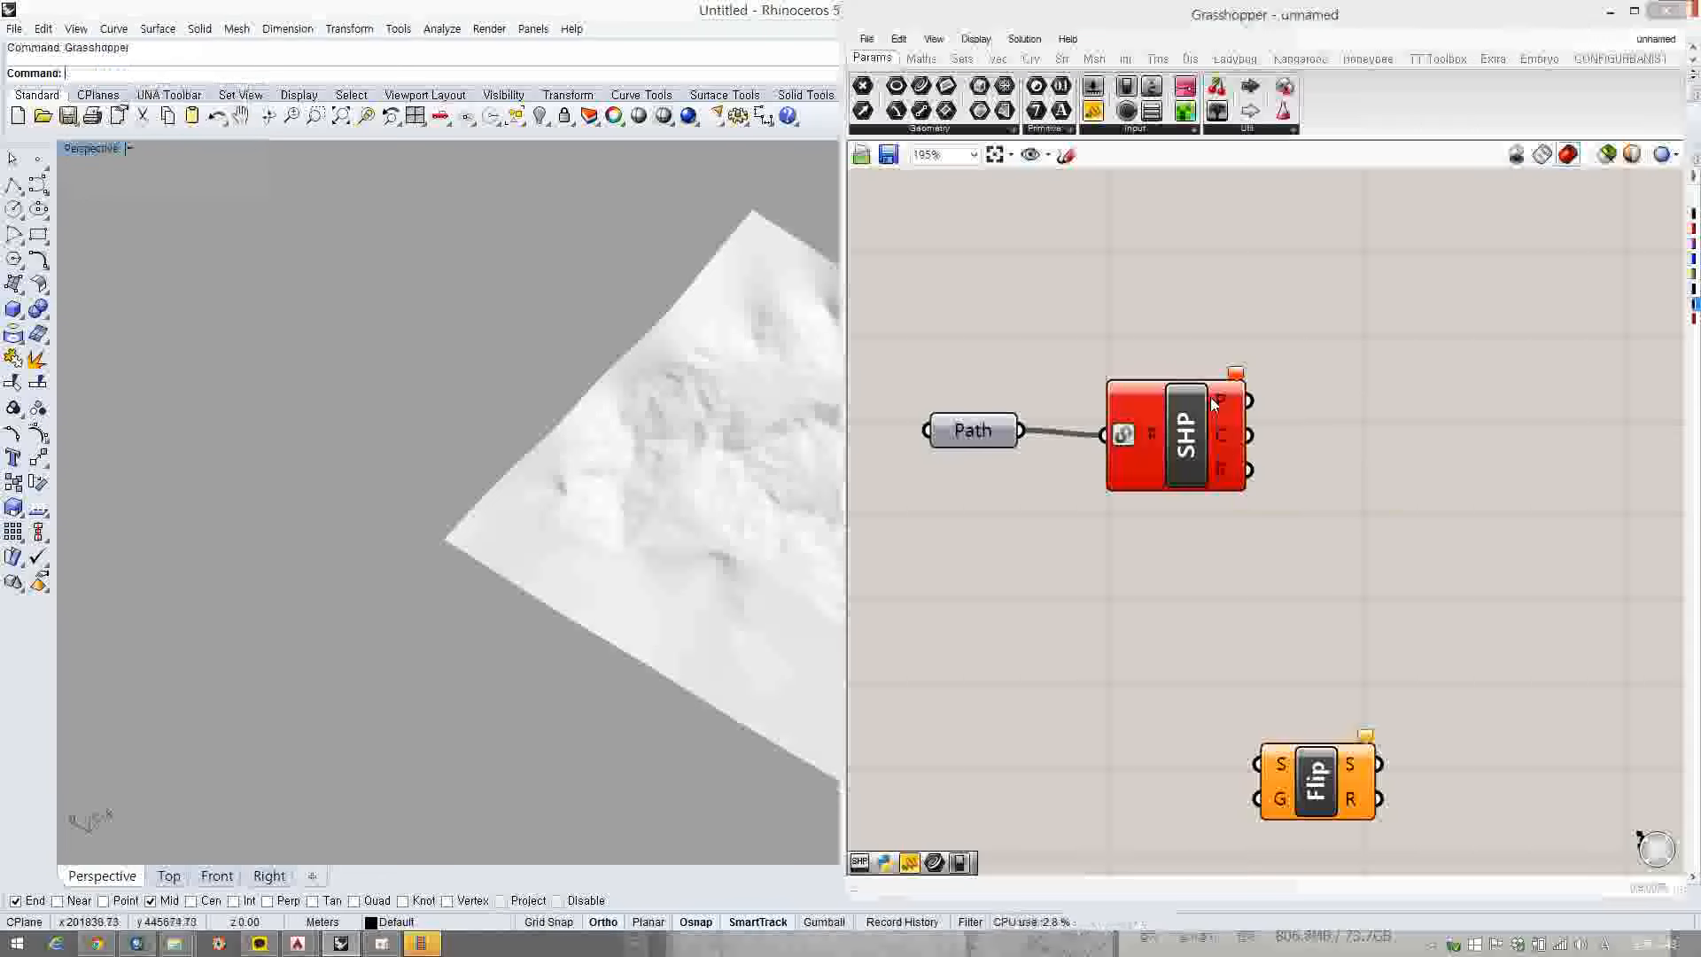
- Delete the leftover Path, SHP and Flip components to clear the Grasshopper canvas
{"action": "scroll", "coordinate": [1277, 404], "scroll_direction": "down", "scroll_amount": 5}
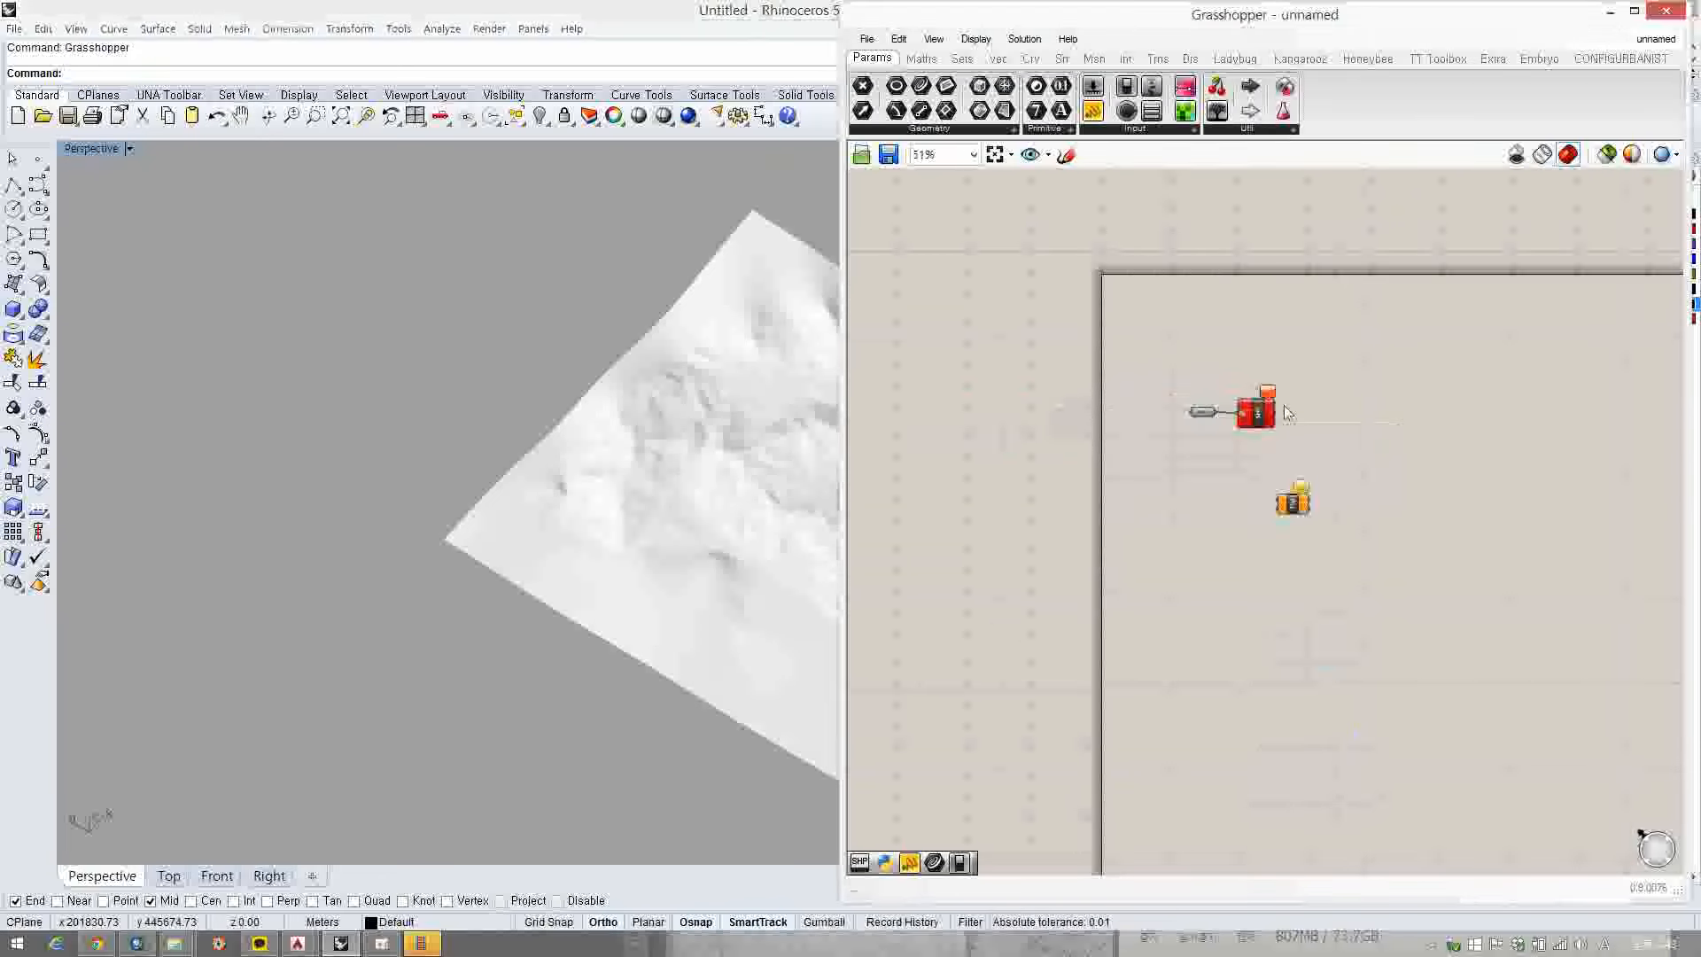
{"action": "left_click_drag", "start_coordinate": [1119, 322], "coordinate": [1453, 589]}
{"action": "key", "text": "Delete"}
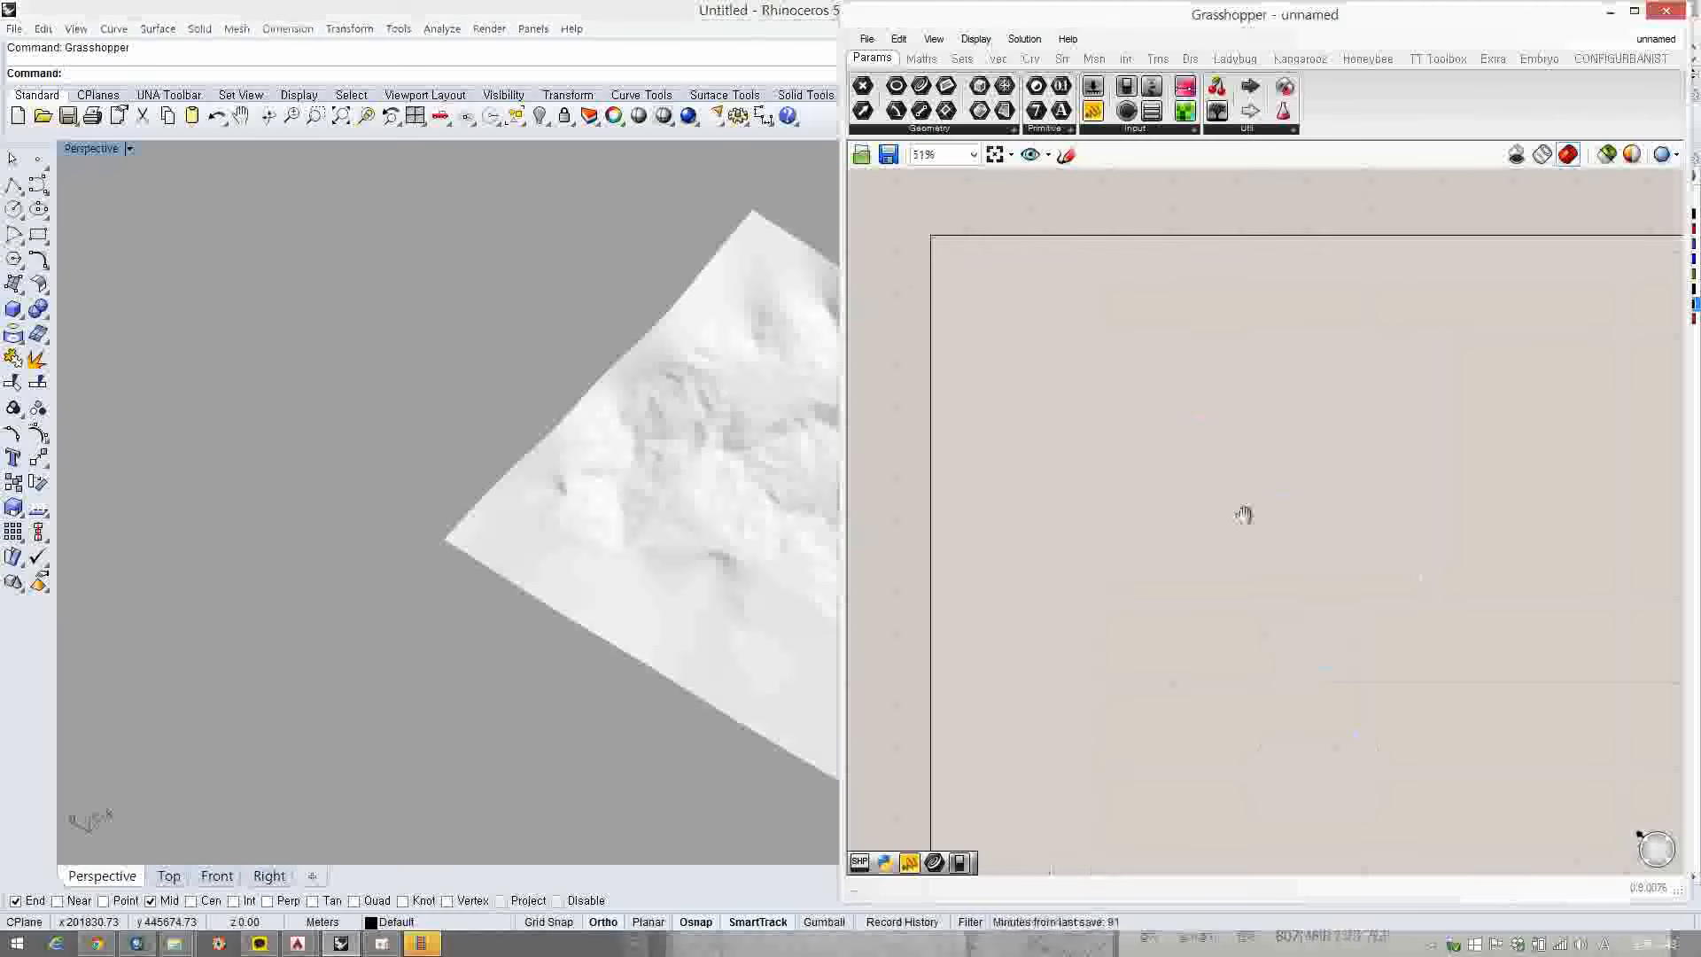
{"action": "scroll", "coordinate": [1051, 379], "scroll_direction": "up", "scroll_amount": 4}
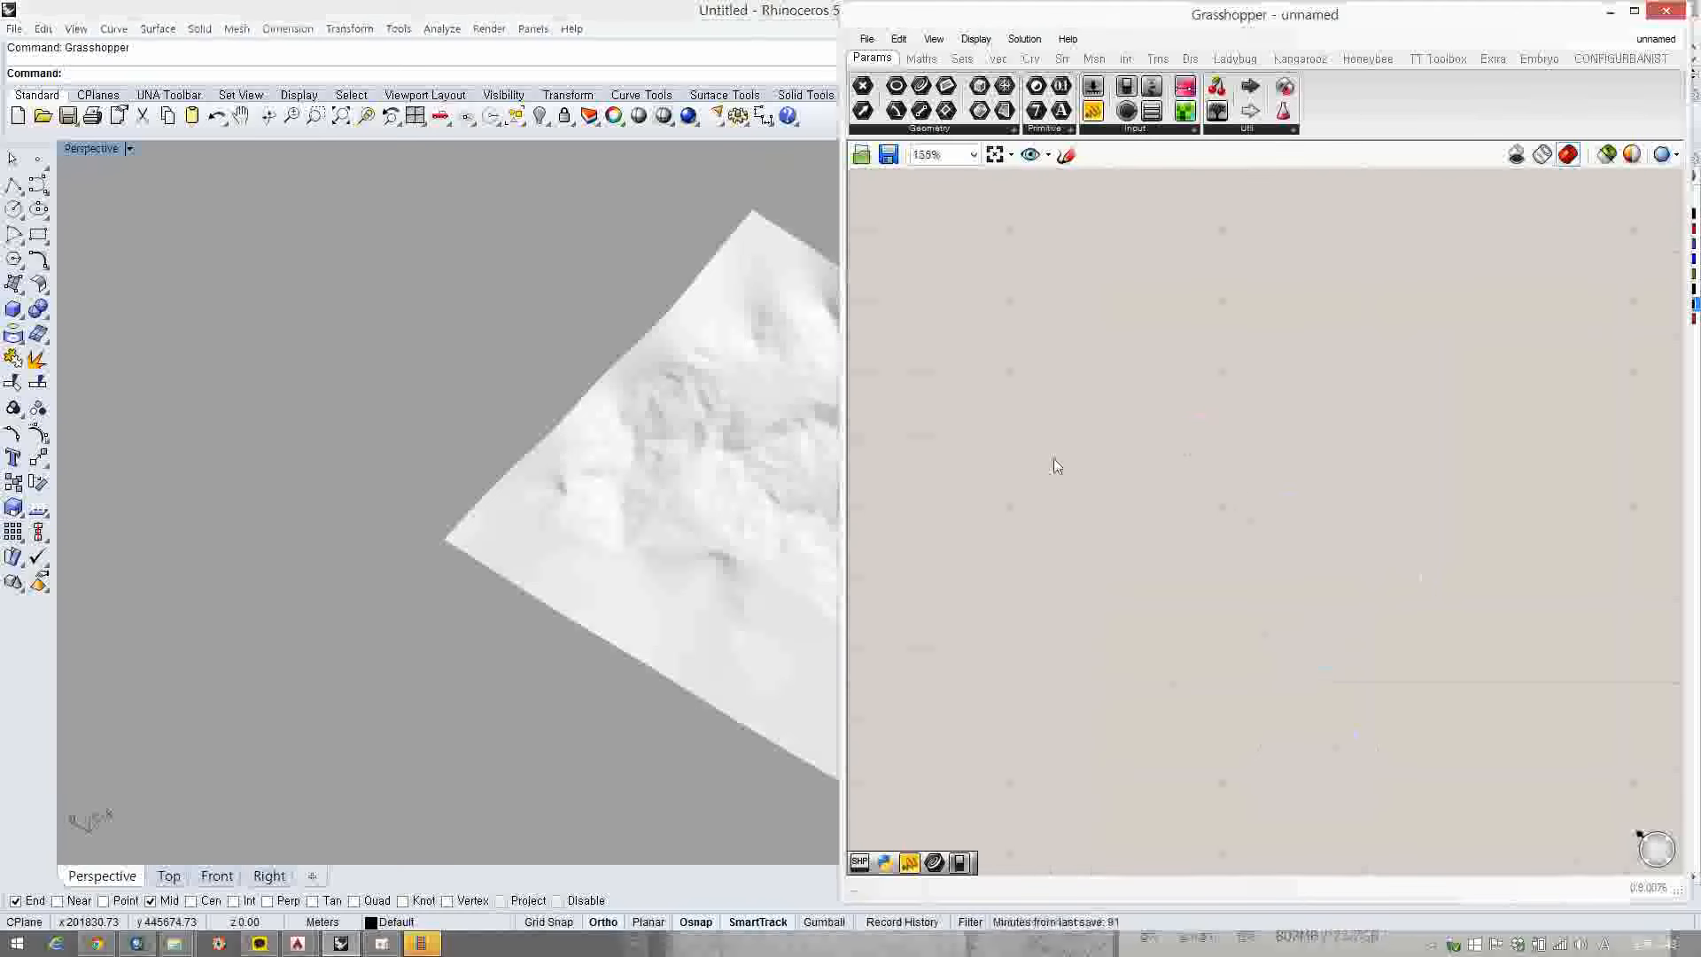
{"action": "double_click", "coordinate": [1118, 474]}
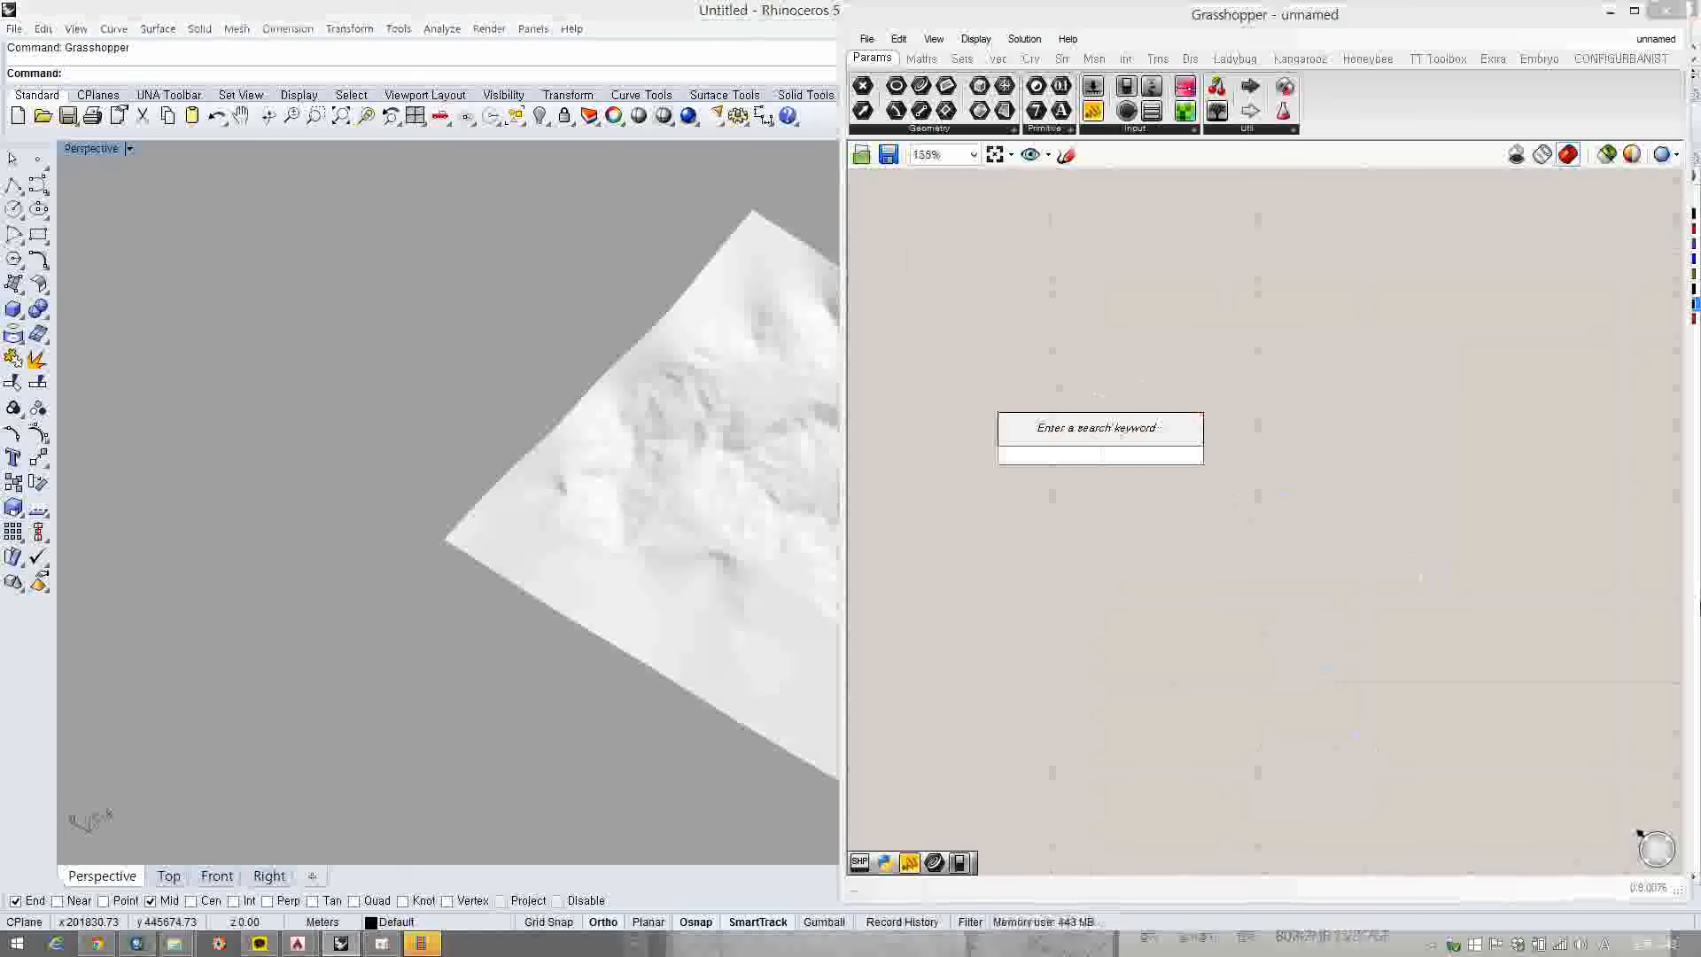
{"action": "type", "text": "sha"}
{"action": "key", "text": "Escape"}
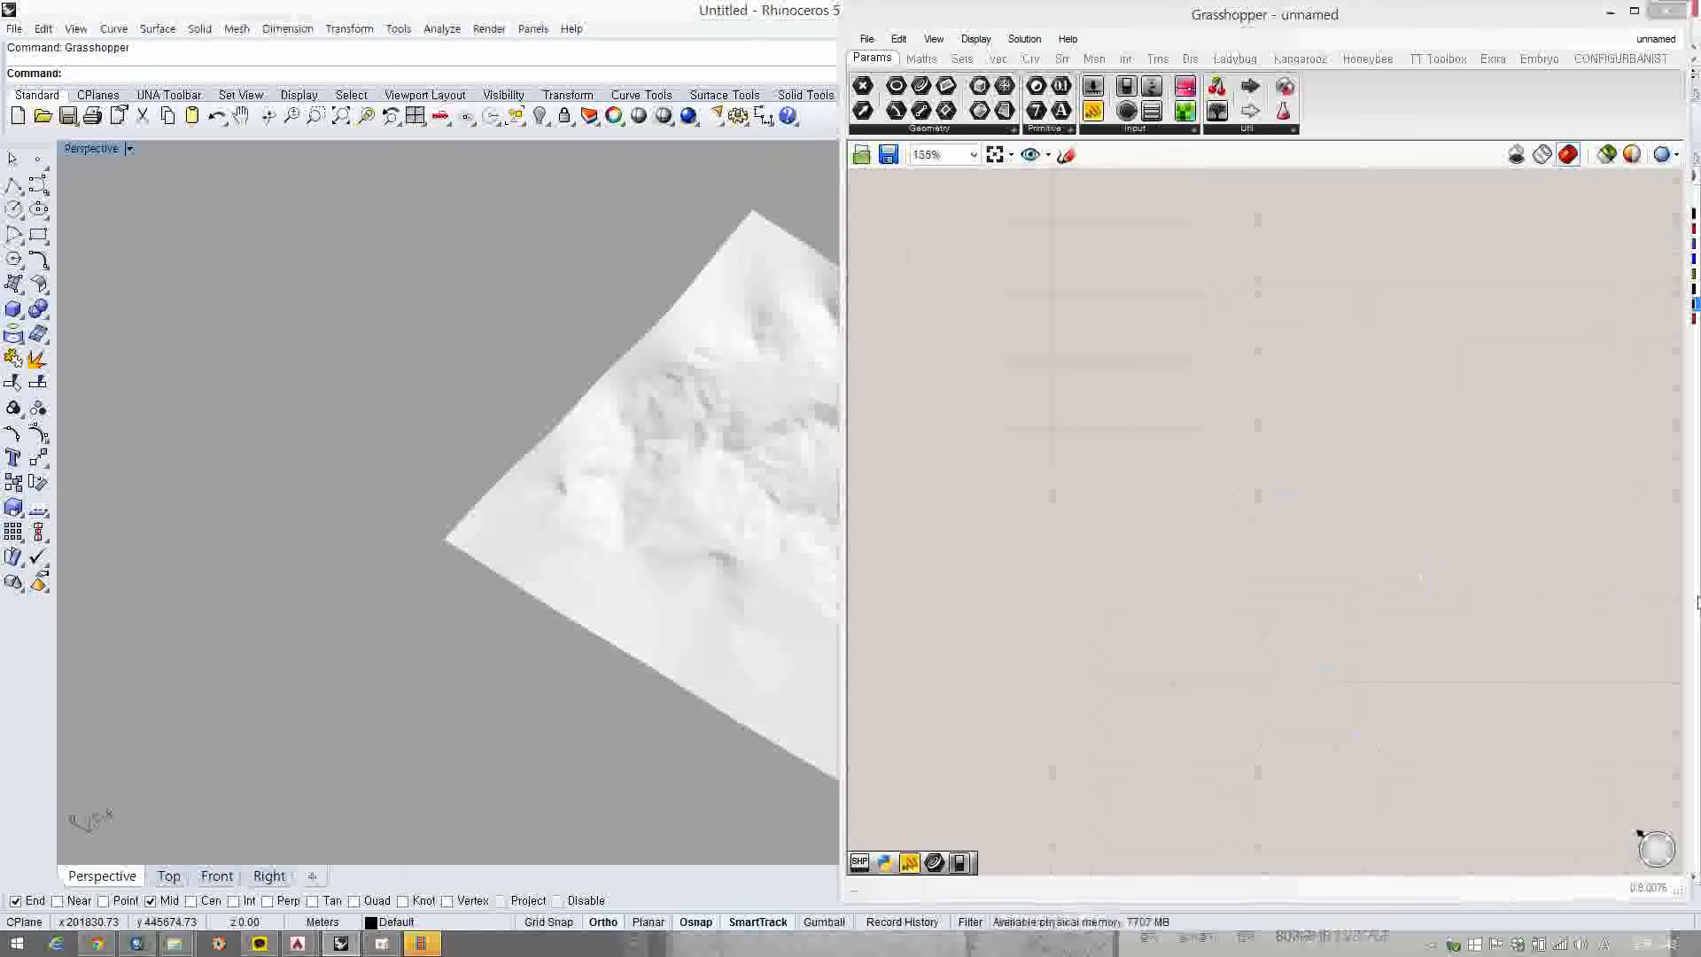
- Search for "shatter" and place the ShInt component, which splits curves at their intersections, on the canvas
{"action": "double_click", "coordinate": [1071, 407]}
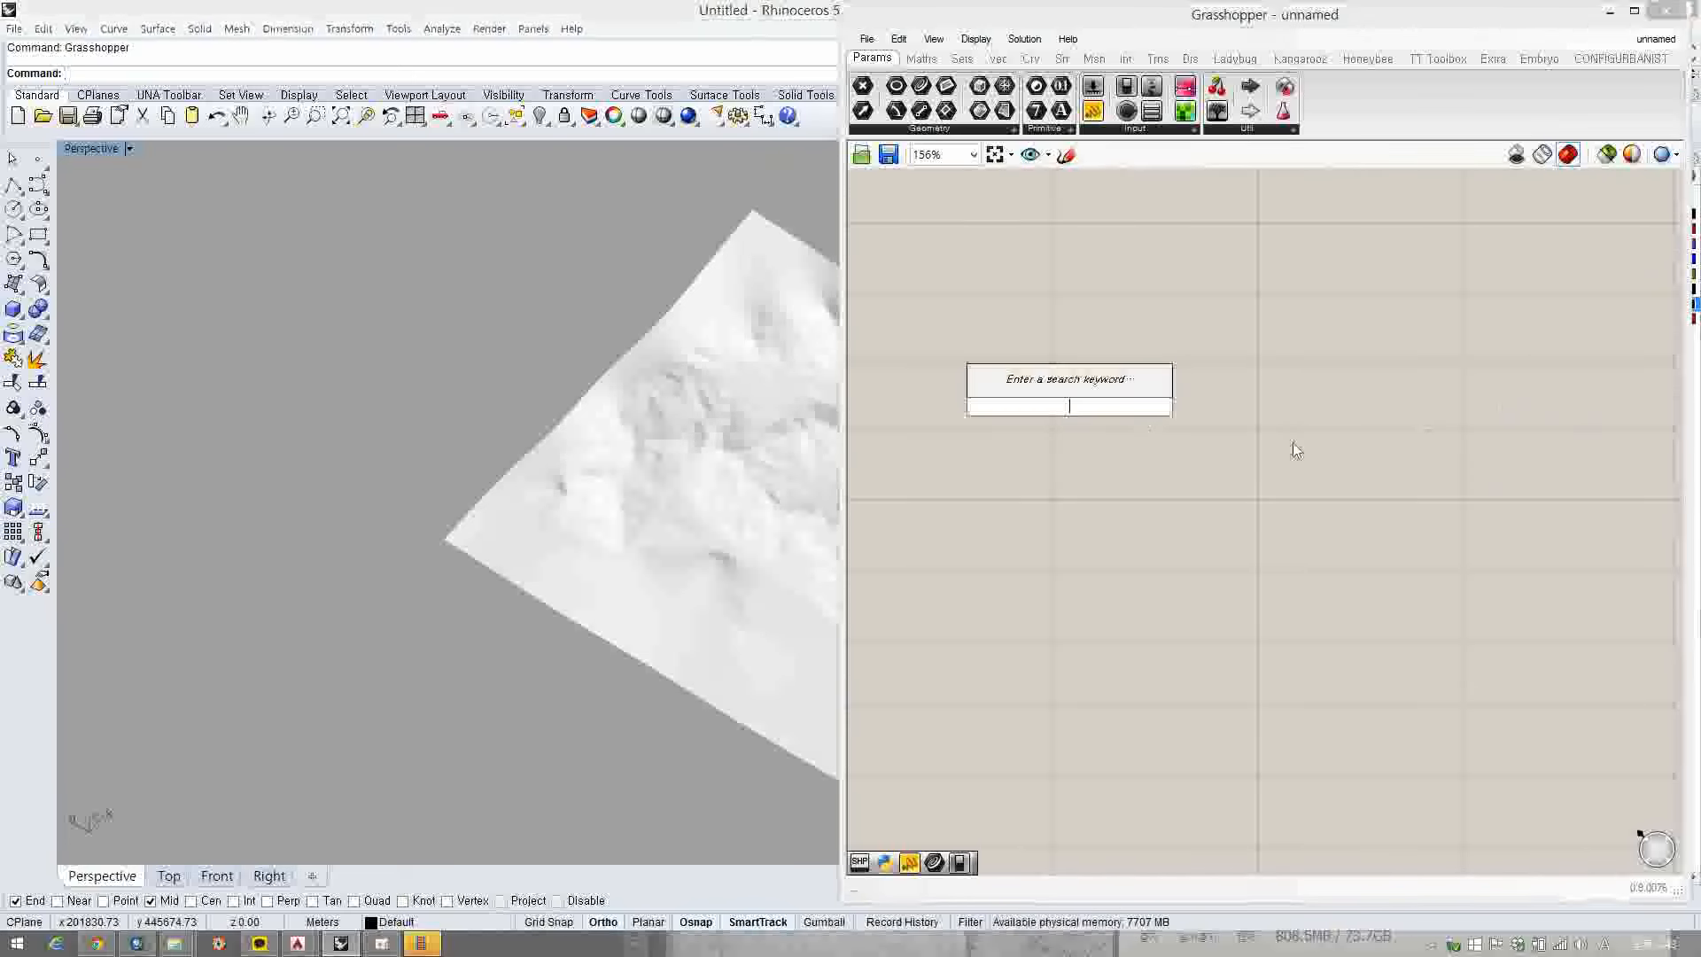
{"action": "type", "text": "shatter"}
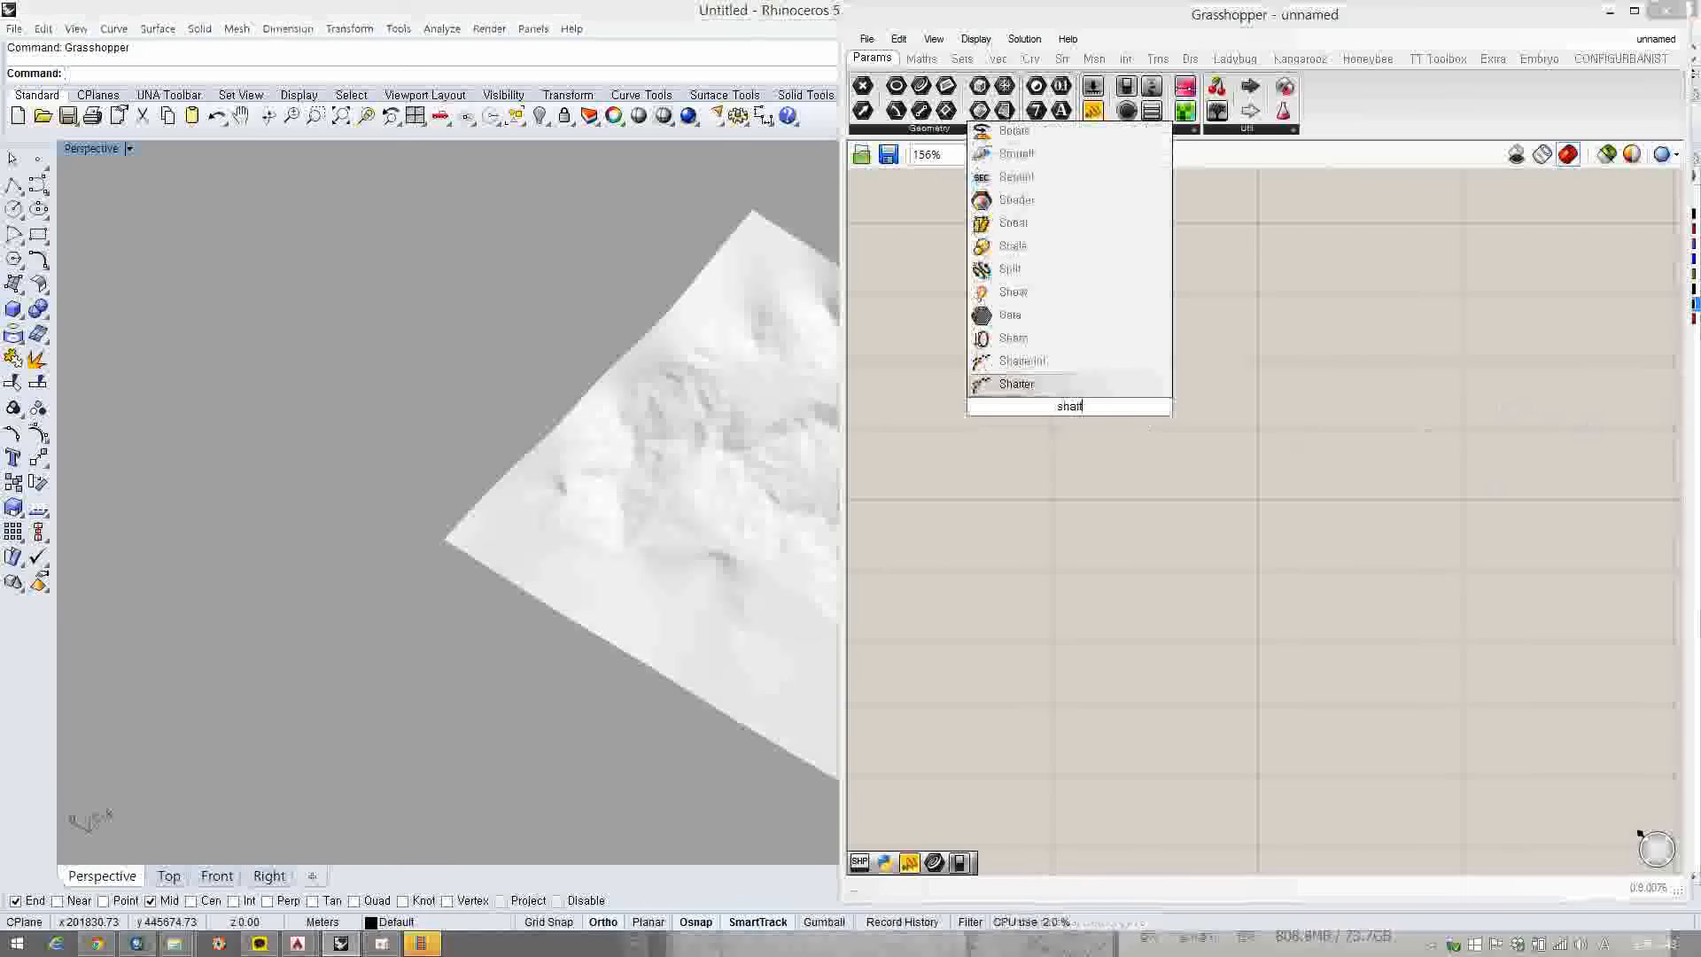
{"action": "left_click", "coordinate": [1023, 361]}
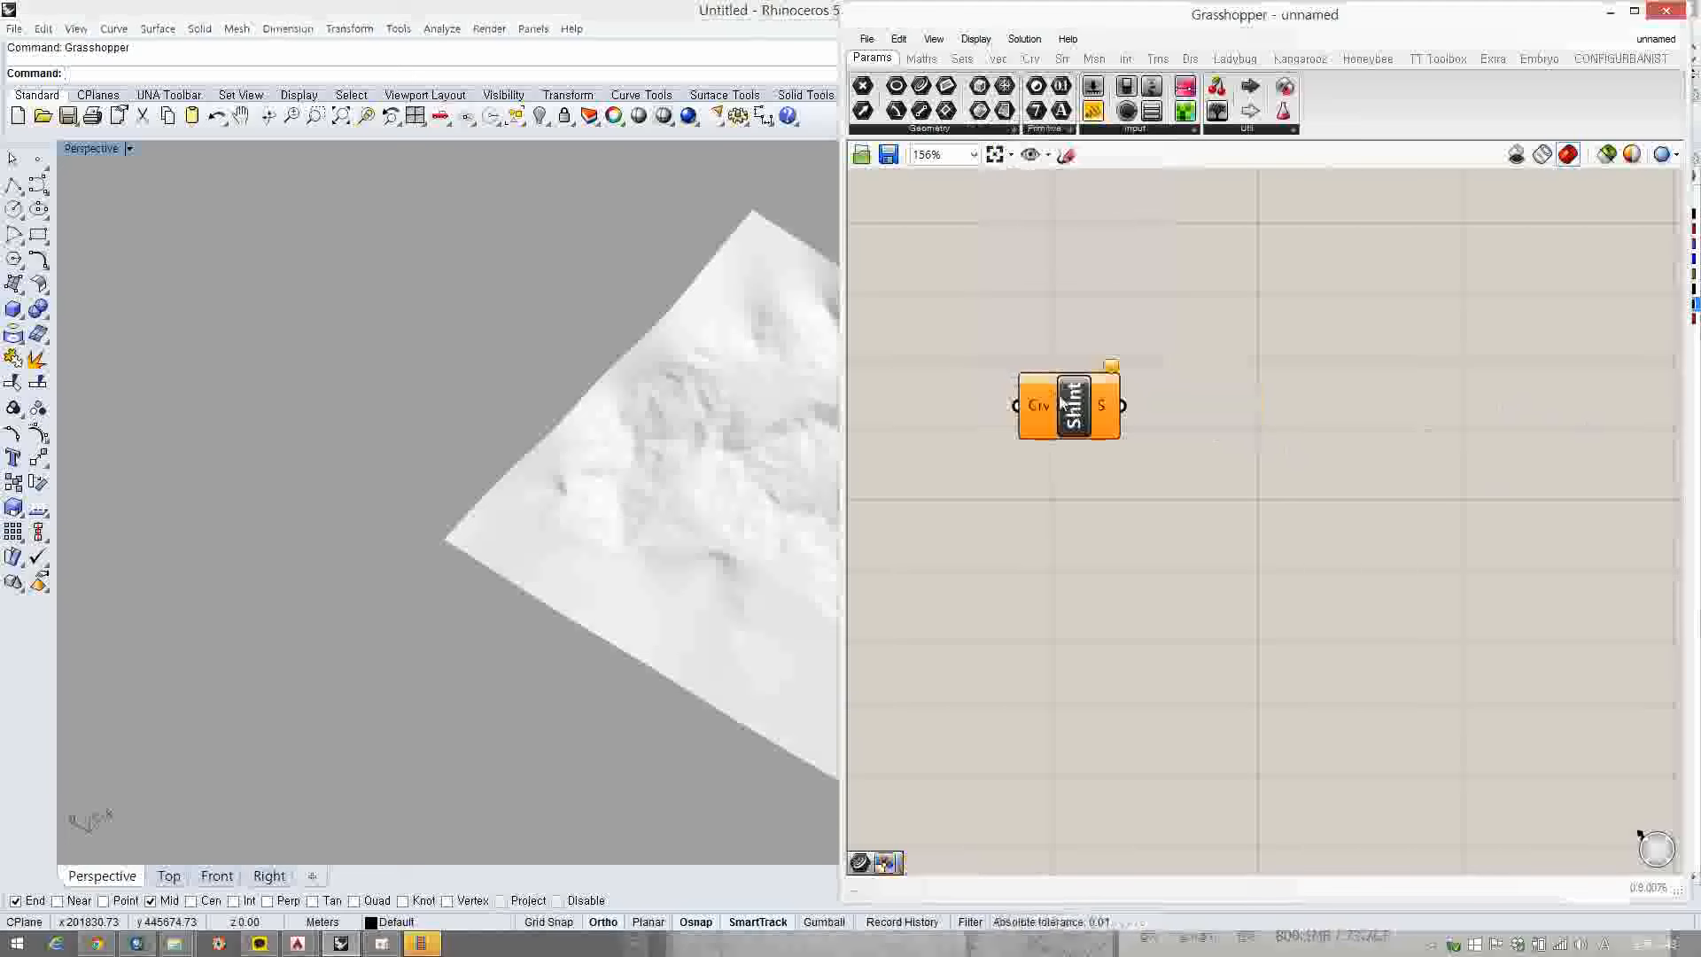
{"action": "left_click_drag", "start_coordinate": [1062, 403], "coordinate": [1214, 379]}
{"action": "scroll", "coordinate": [1151, 496], "scroll_direction": "up", "scroll_amount": 2}
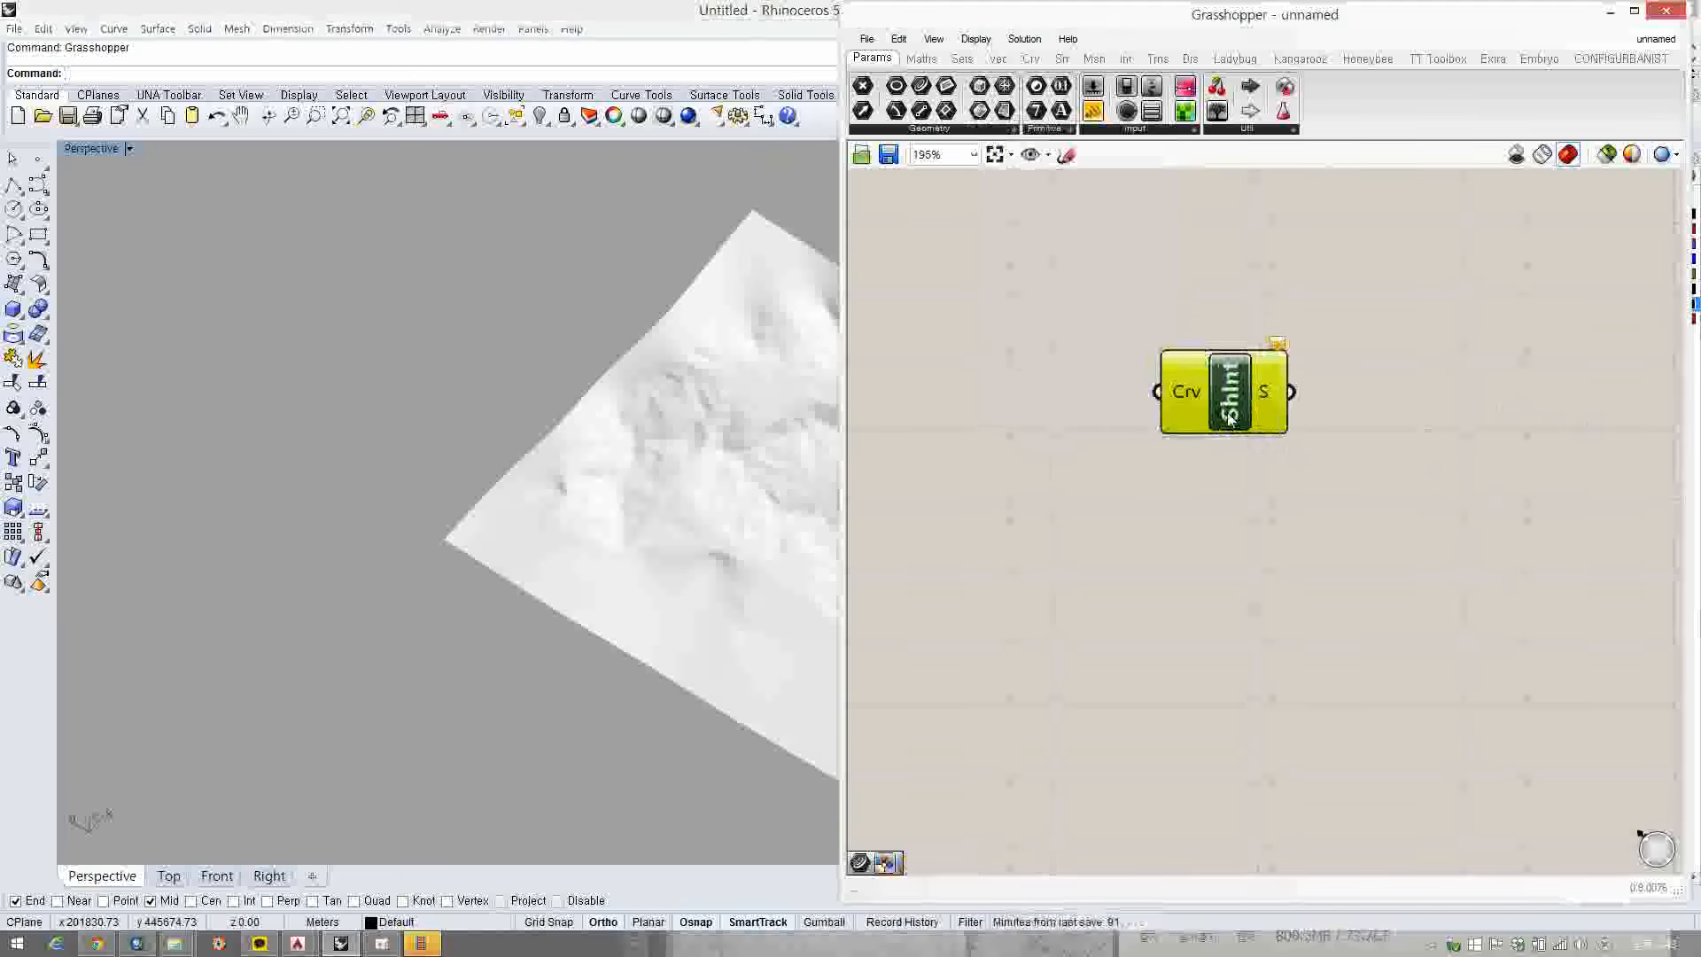
- Add a Curve parameter to the canvas near the ShInt component
{"action": "double_click", "coordinate": [1066, 572]}
{"action": "type", "text": "cuver"}
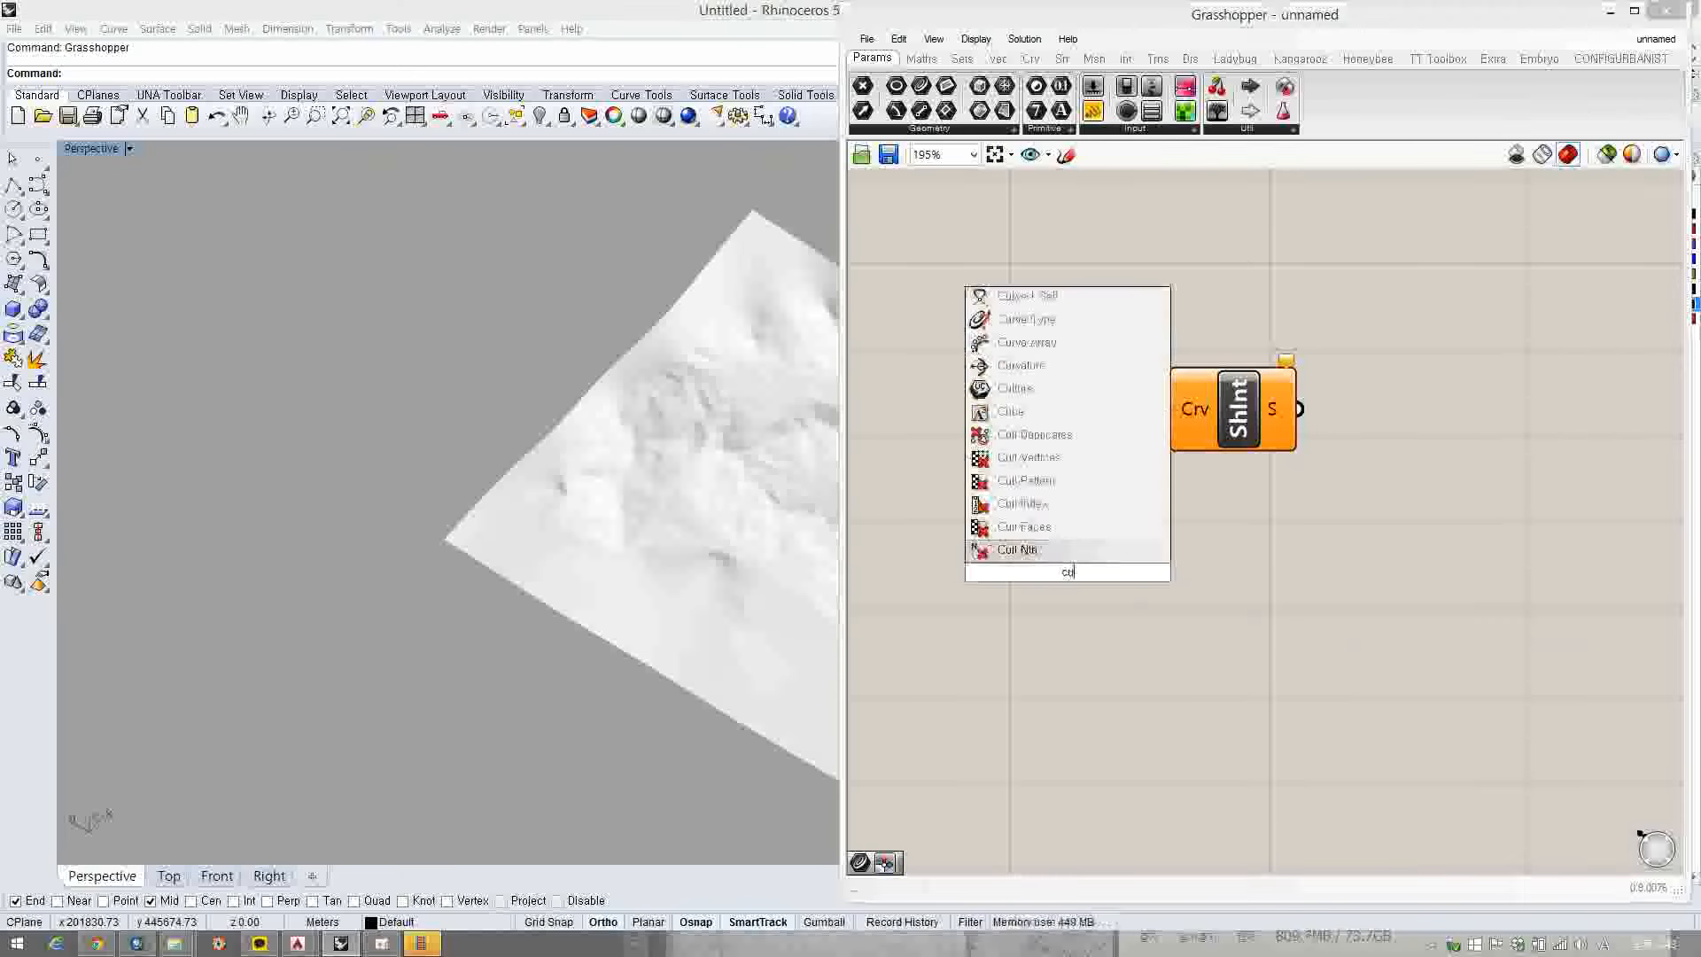
{"action": "key", "text": "BackSpace"}
{"action": "key", "text": "BackSpace"}
{"action": "type", "text": "rve"}
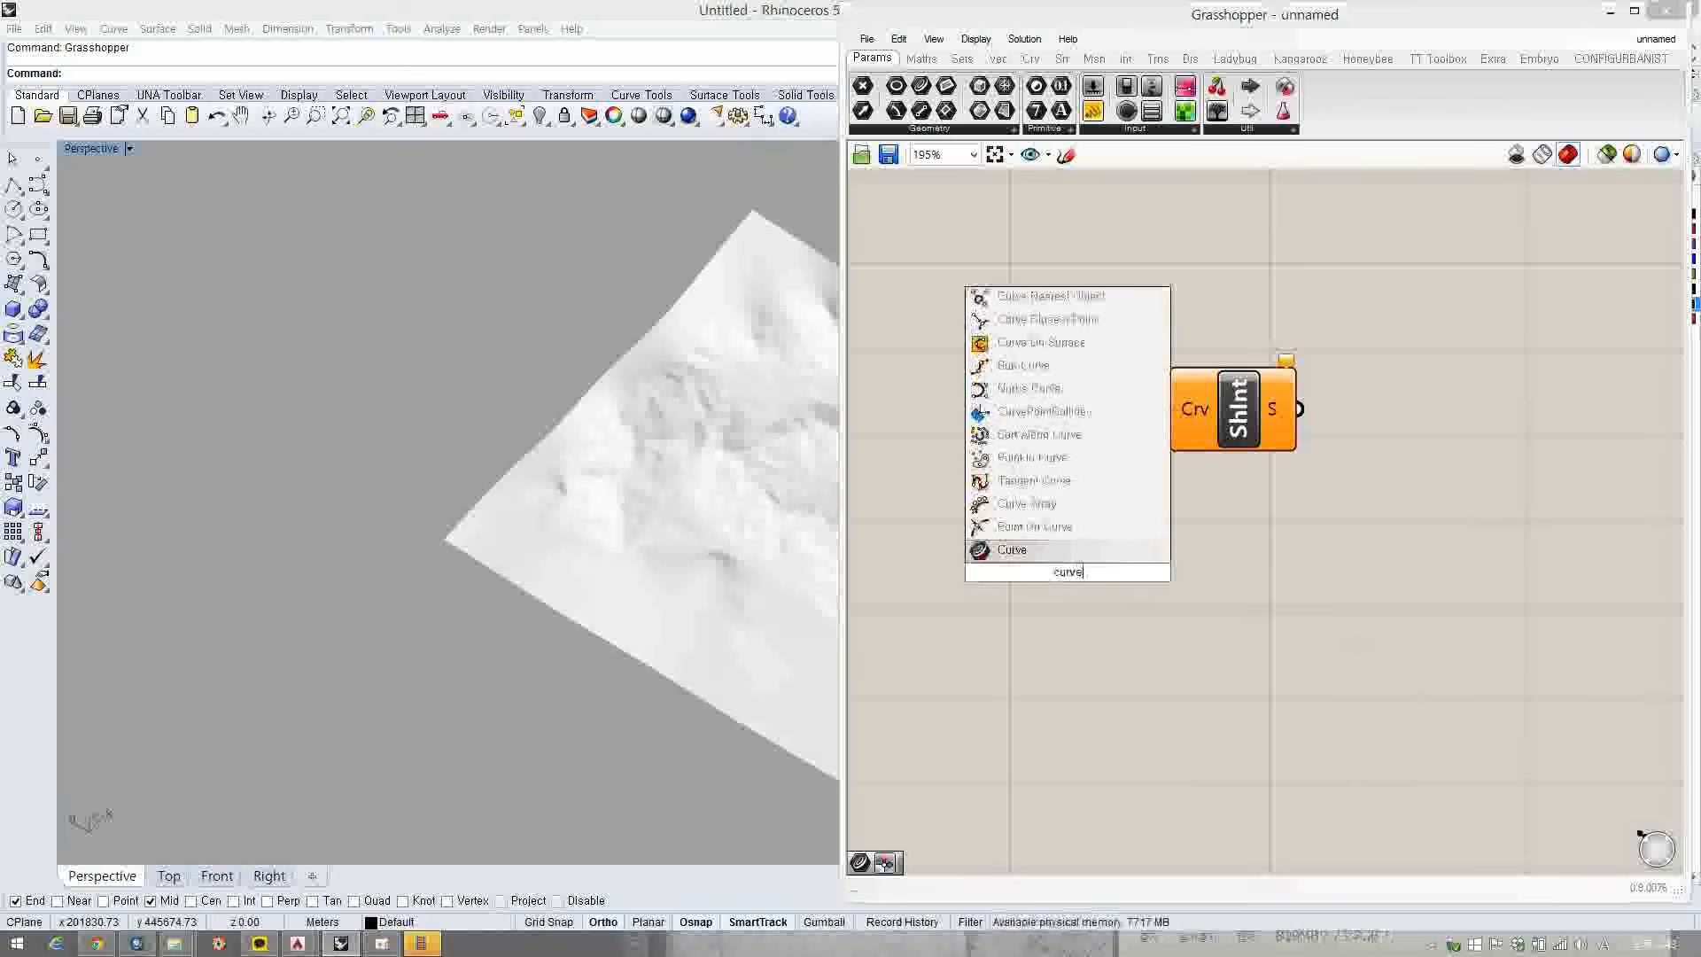
{"action": "key", "text": "Return"}
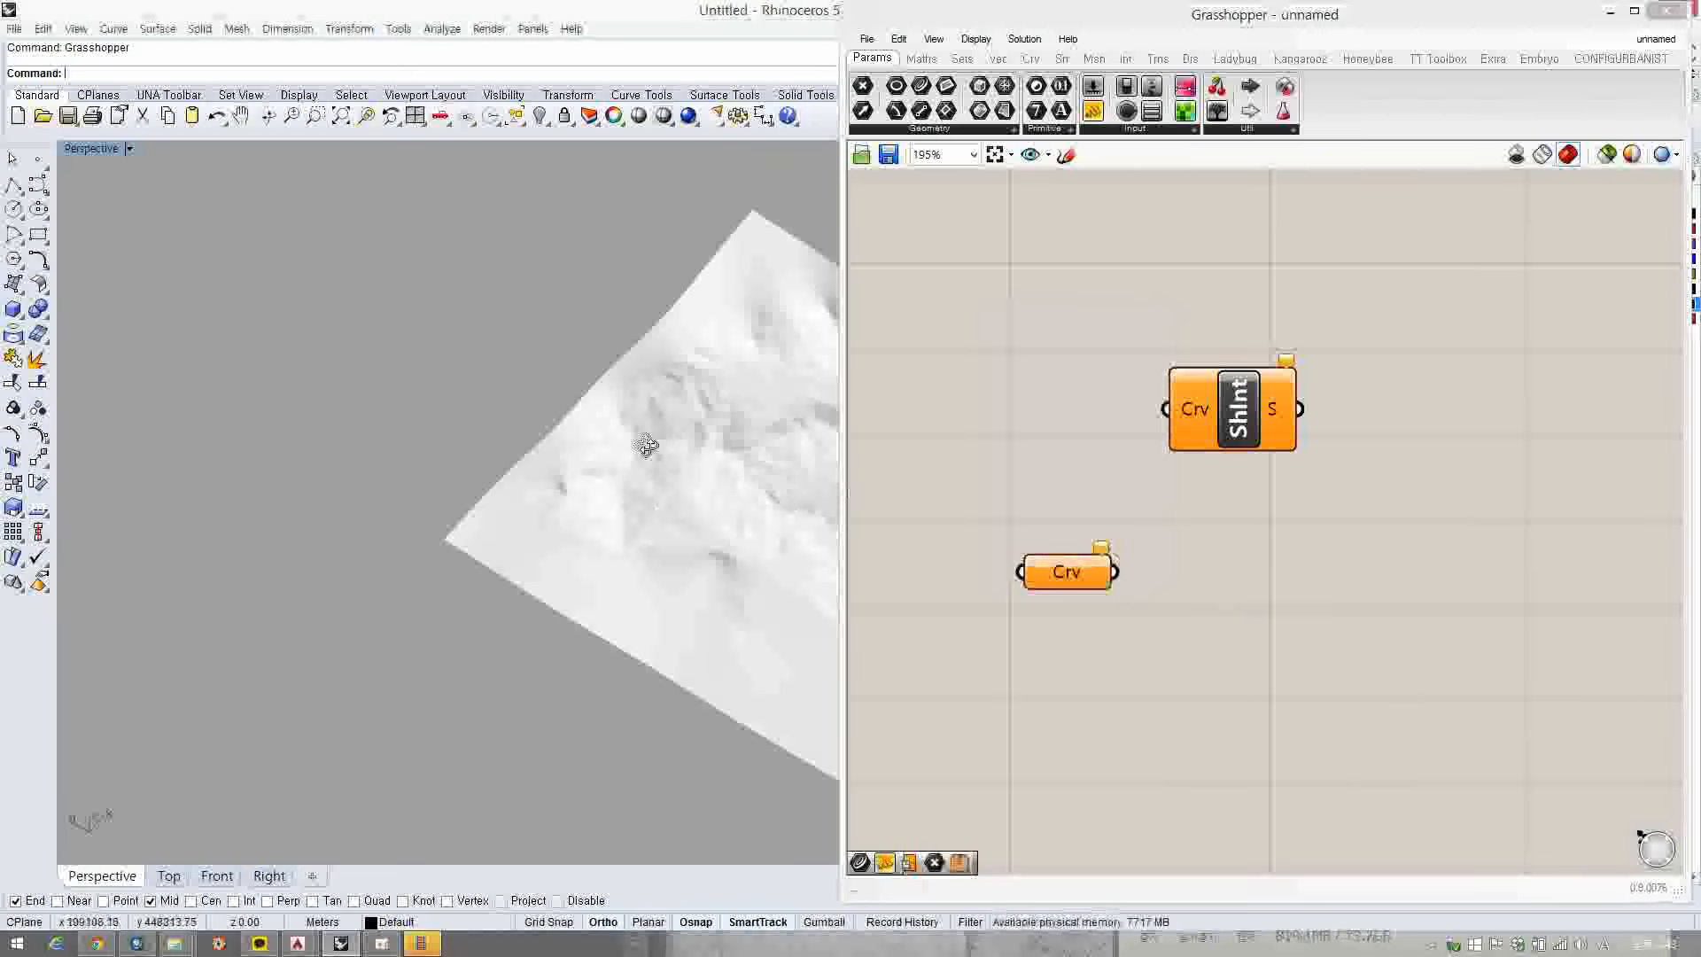
- Select all the joined road network curves on the terrain and reference them in the Curve parameter
{"action": "right_click_drag", "start_coordinate": [645, 448], "coordinate": [654, 265]}
{"action": "left_click_drag", "start_coordinate": [314, 212], "coordinate": [878, 654]}
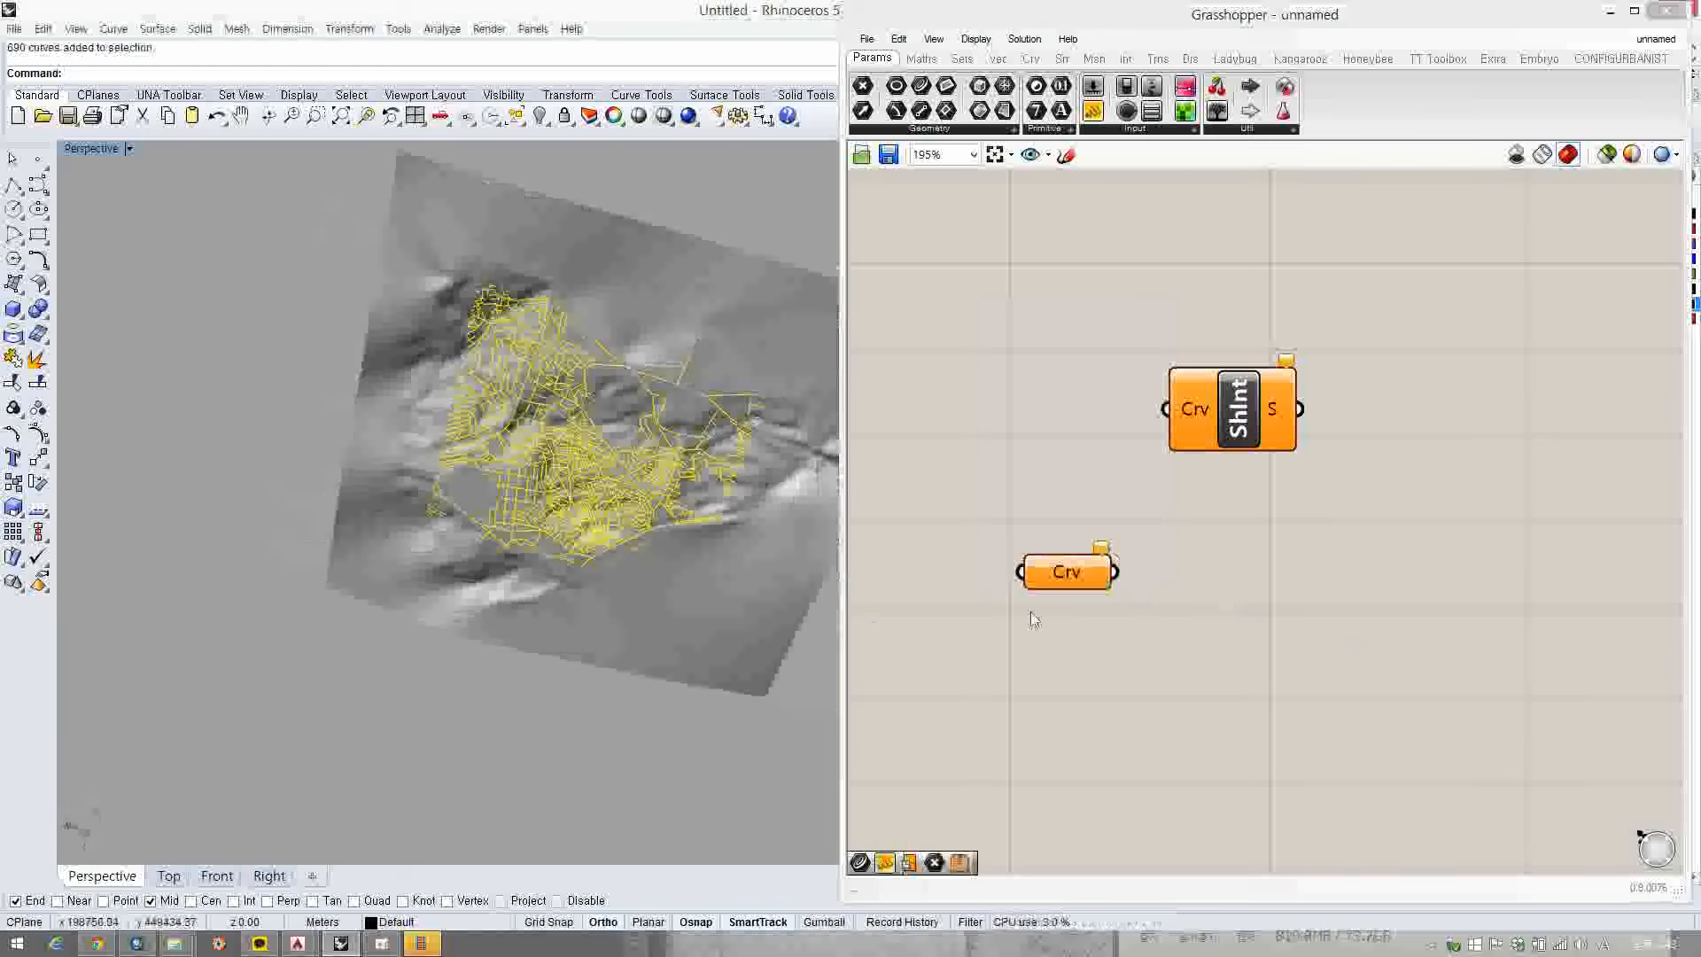
{"action": "right_click", "coordinate": [1121, 575]}
{"action": "left_click", "coordinate": [1164, 787]}
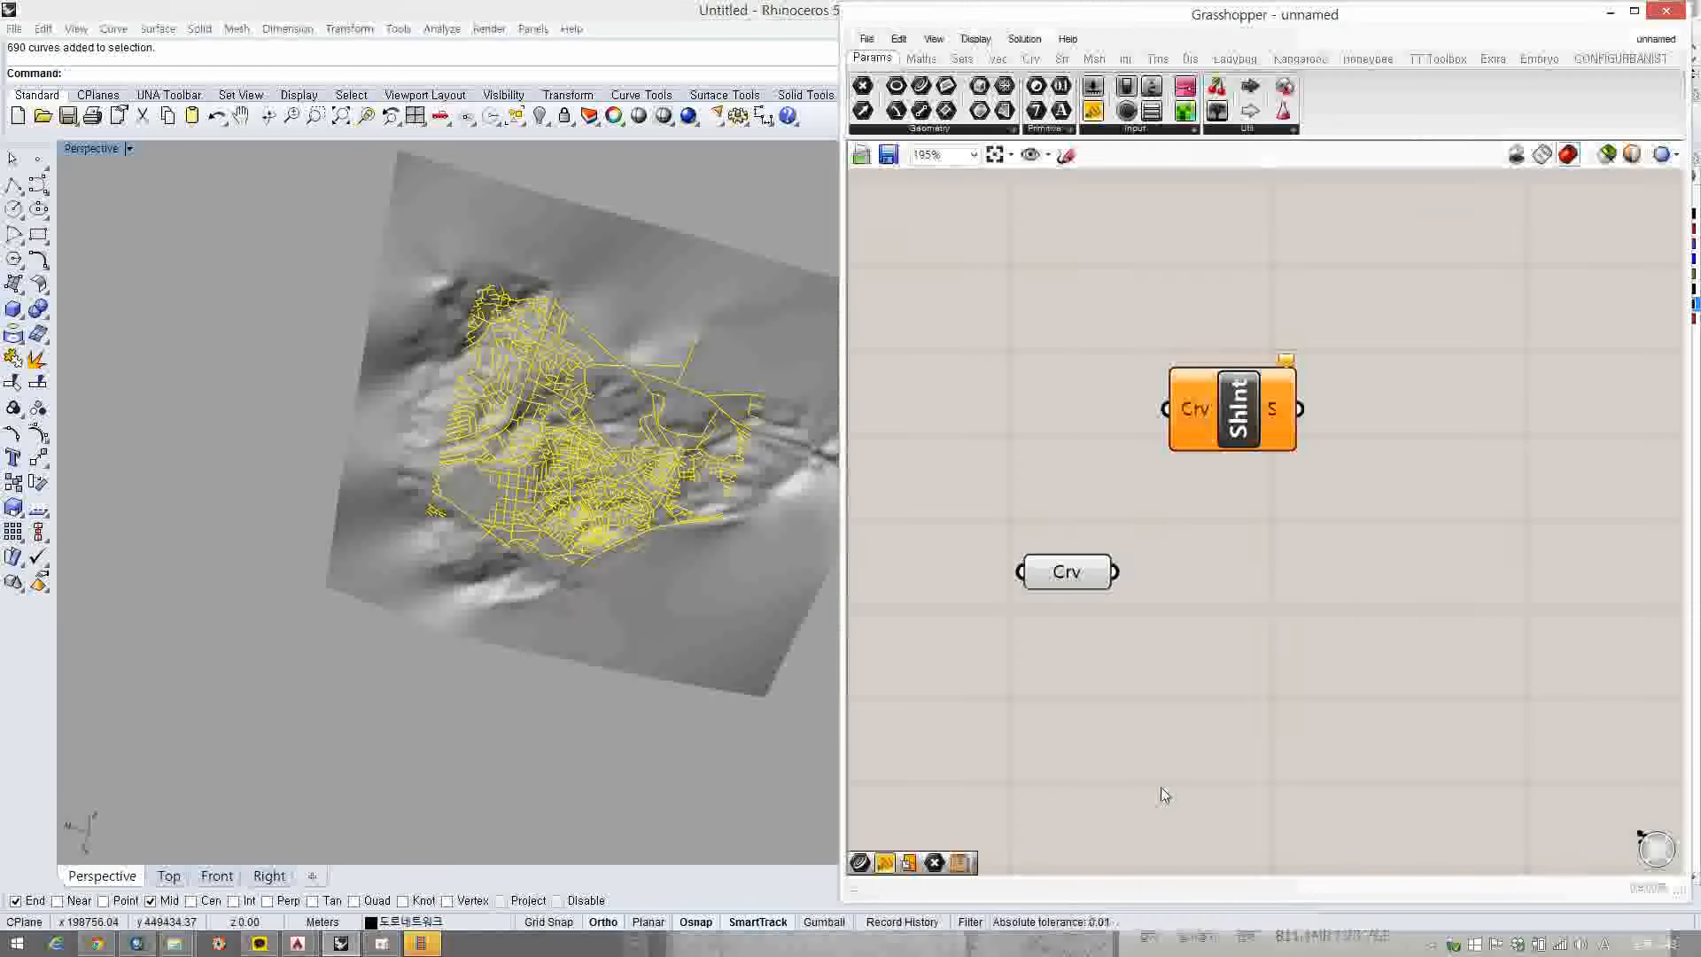
- Connect the Curve parameter to the Crv input of the ShInt component
{"action": "right_click_drag", "start_coordinate": [1118, 570], "coordinate": [1163, 658]}
{"action": "left_click_drag", "start_coordinate": [1122, 660], "coordinate": [1214, 511]}
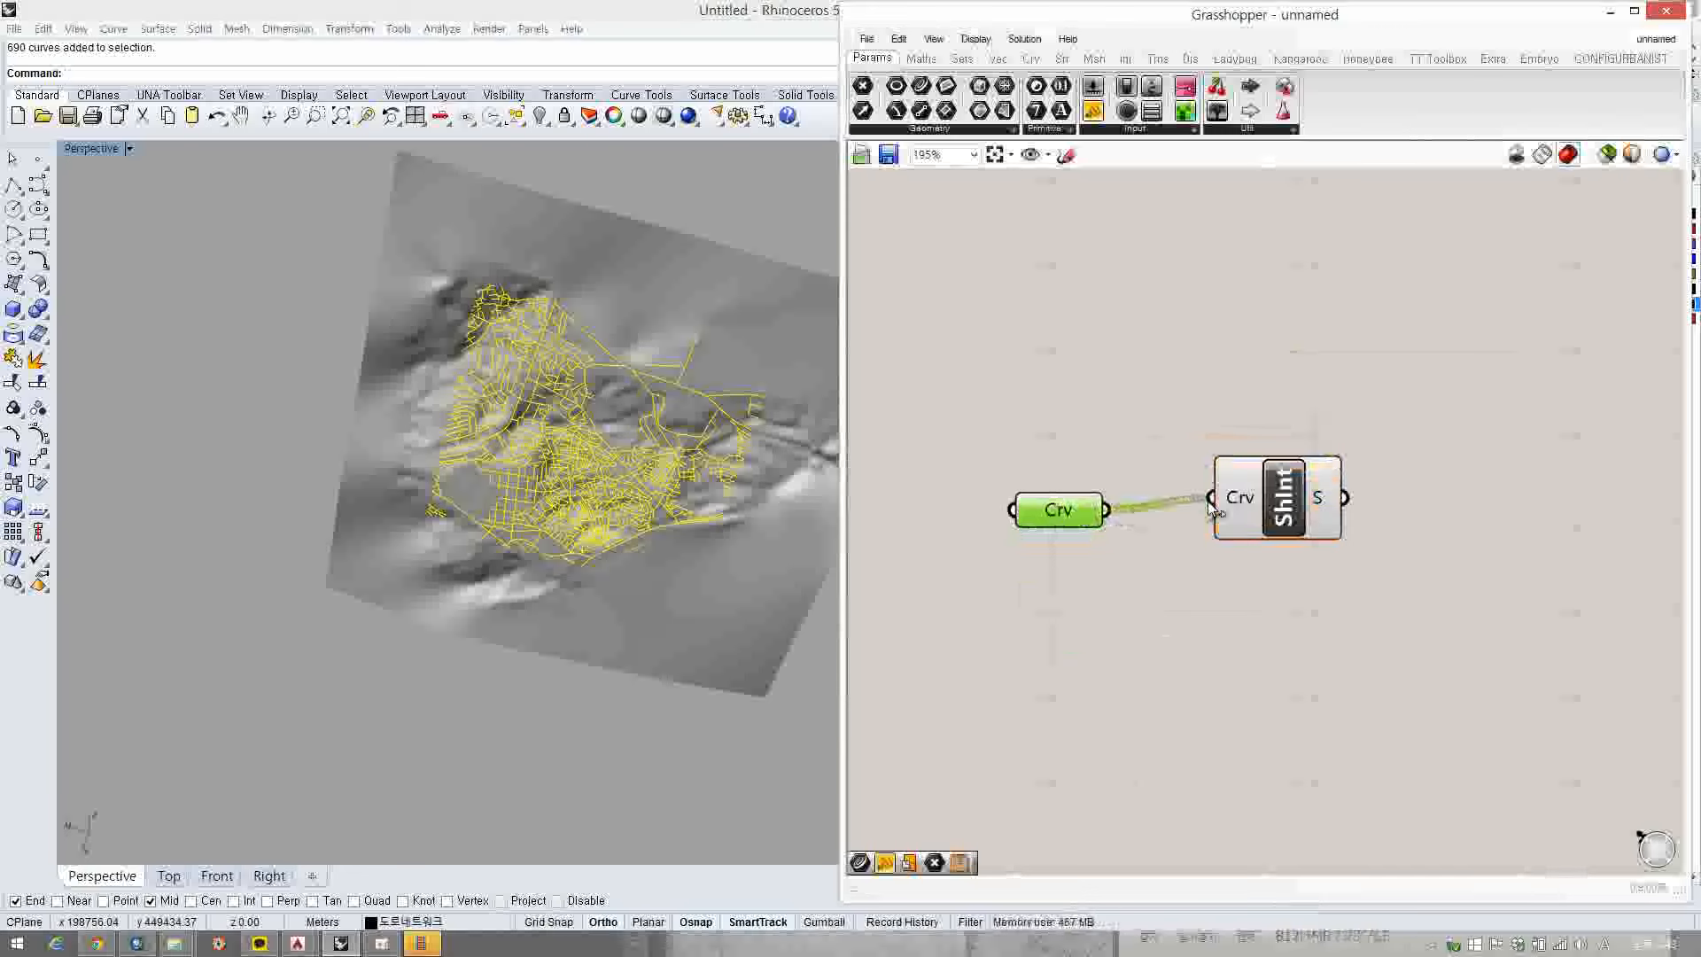
{"action": "right_click_drag", "start_coordinate": [496, 496], "coordinate": [544, 511]}
{"action": "scroll", "coordinate": [544, 511], "scroll_direction": "up", "scroll_amount": 4}
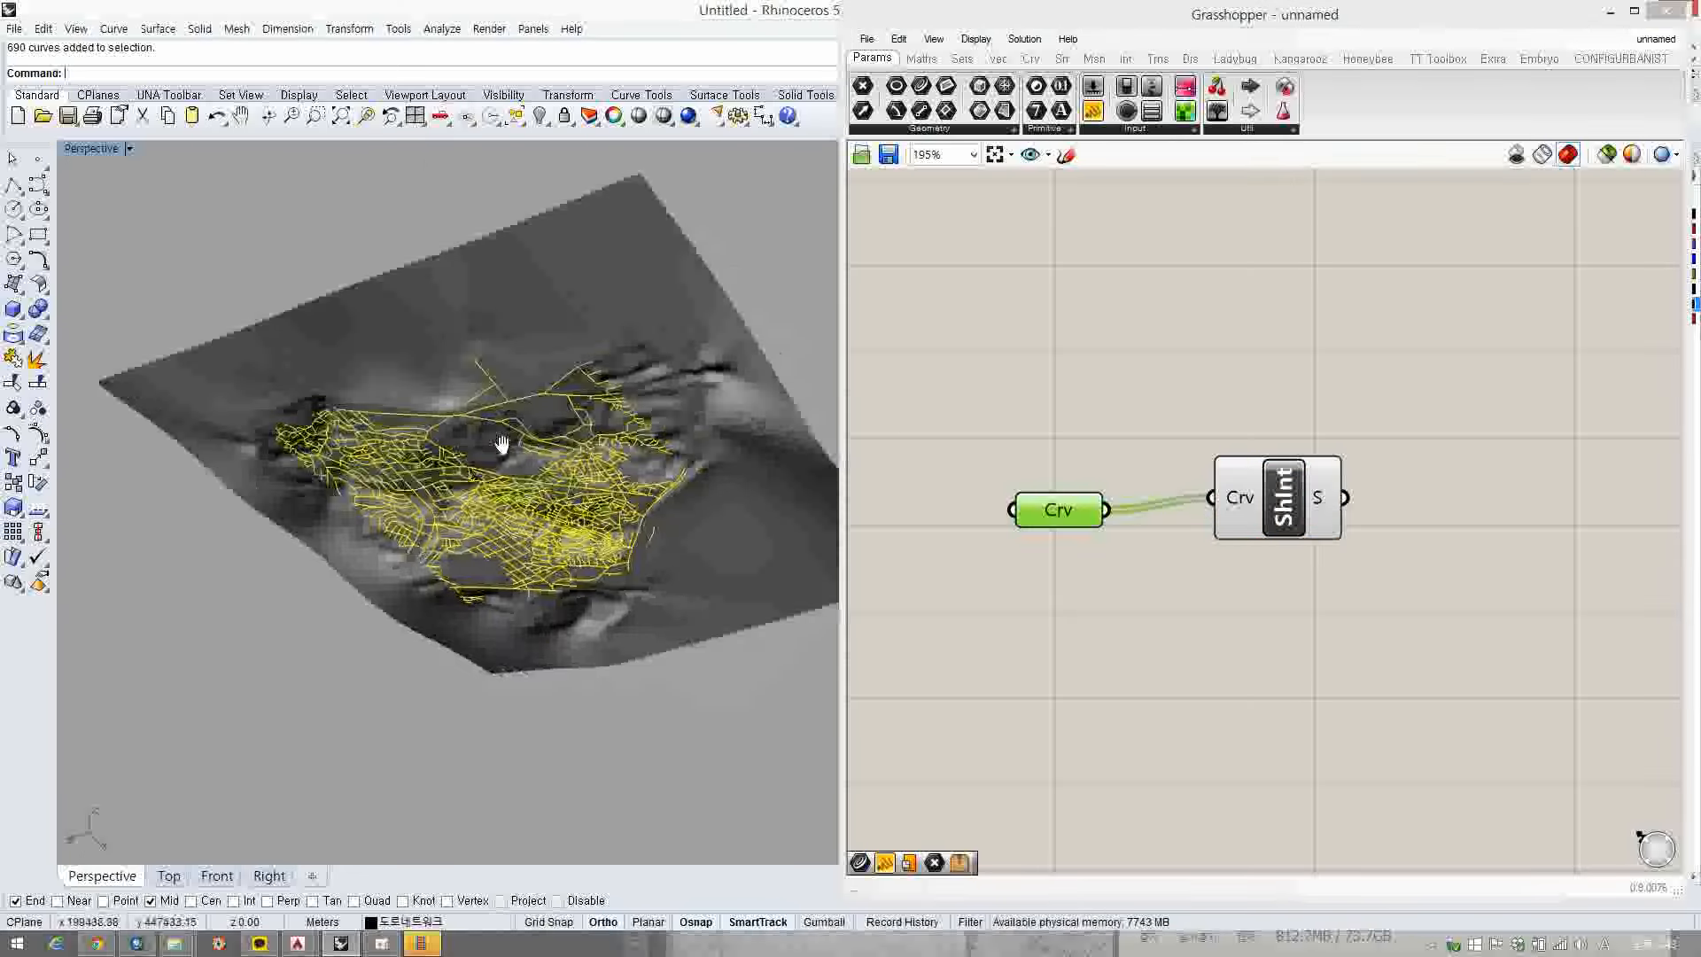
{"action": "left_click", "coordinate": [1098, 562]}
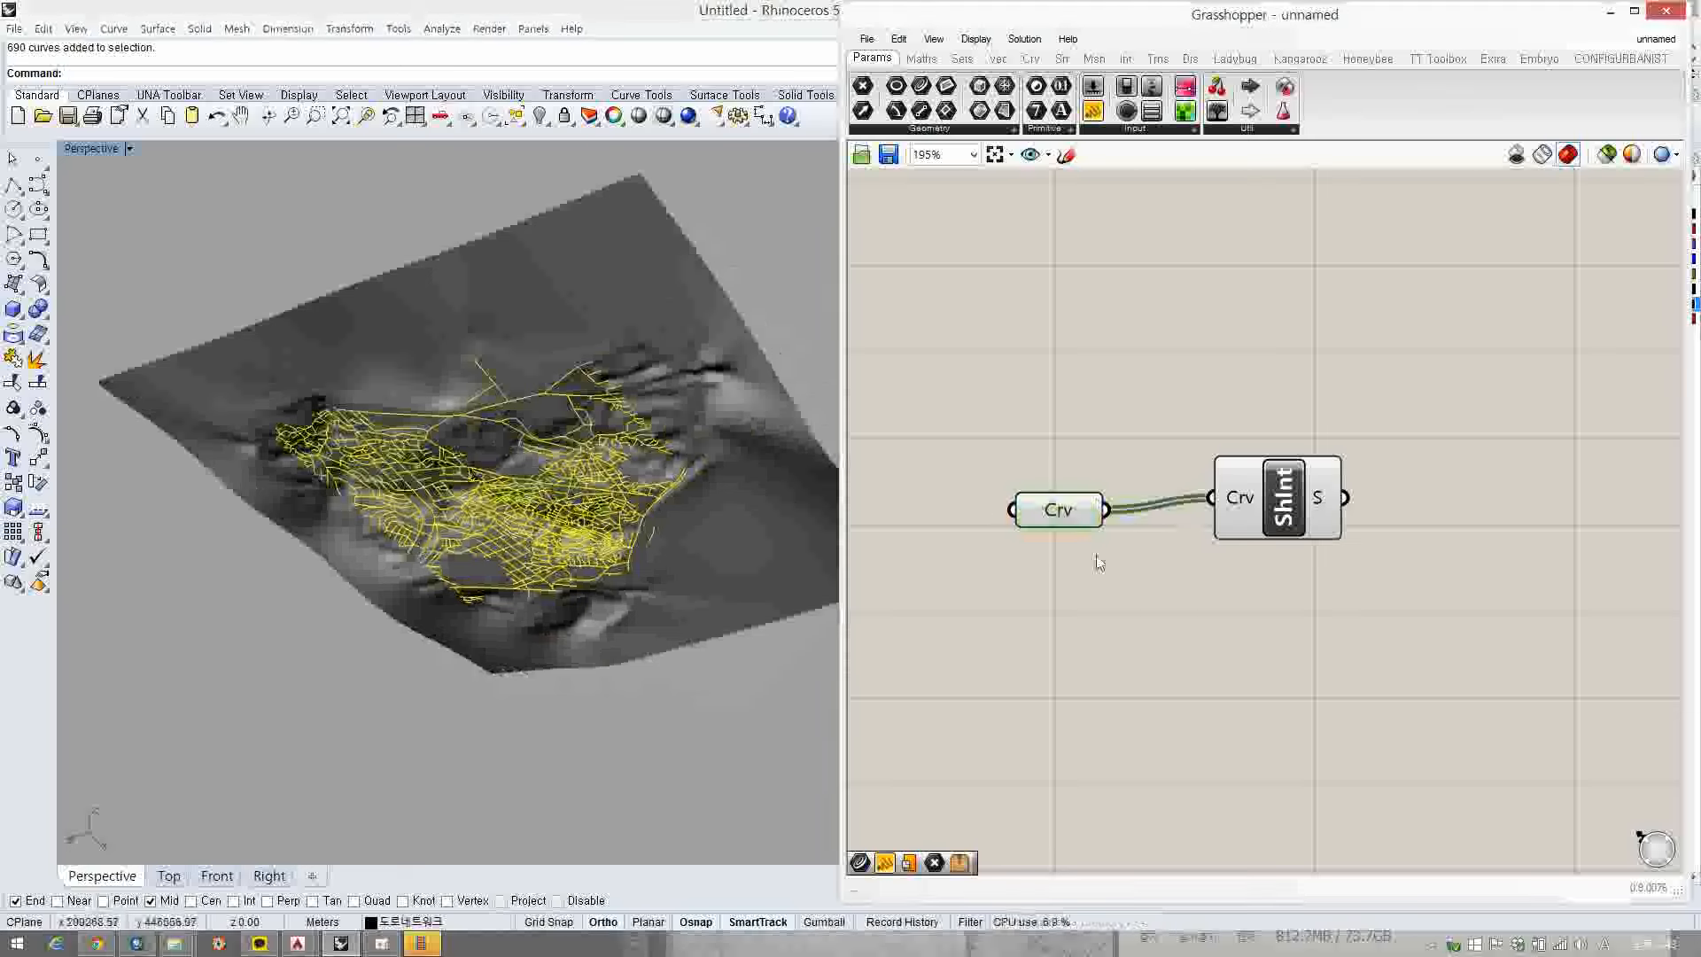
- Collapse the Grasshopper window and create a new Rhino layer named "도로네트워크 스플릿"
{"action": "double_click", "coordinate": [1163, 19]}
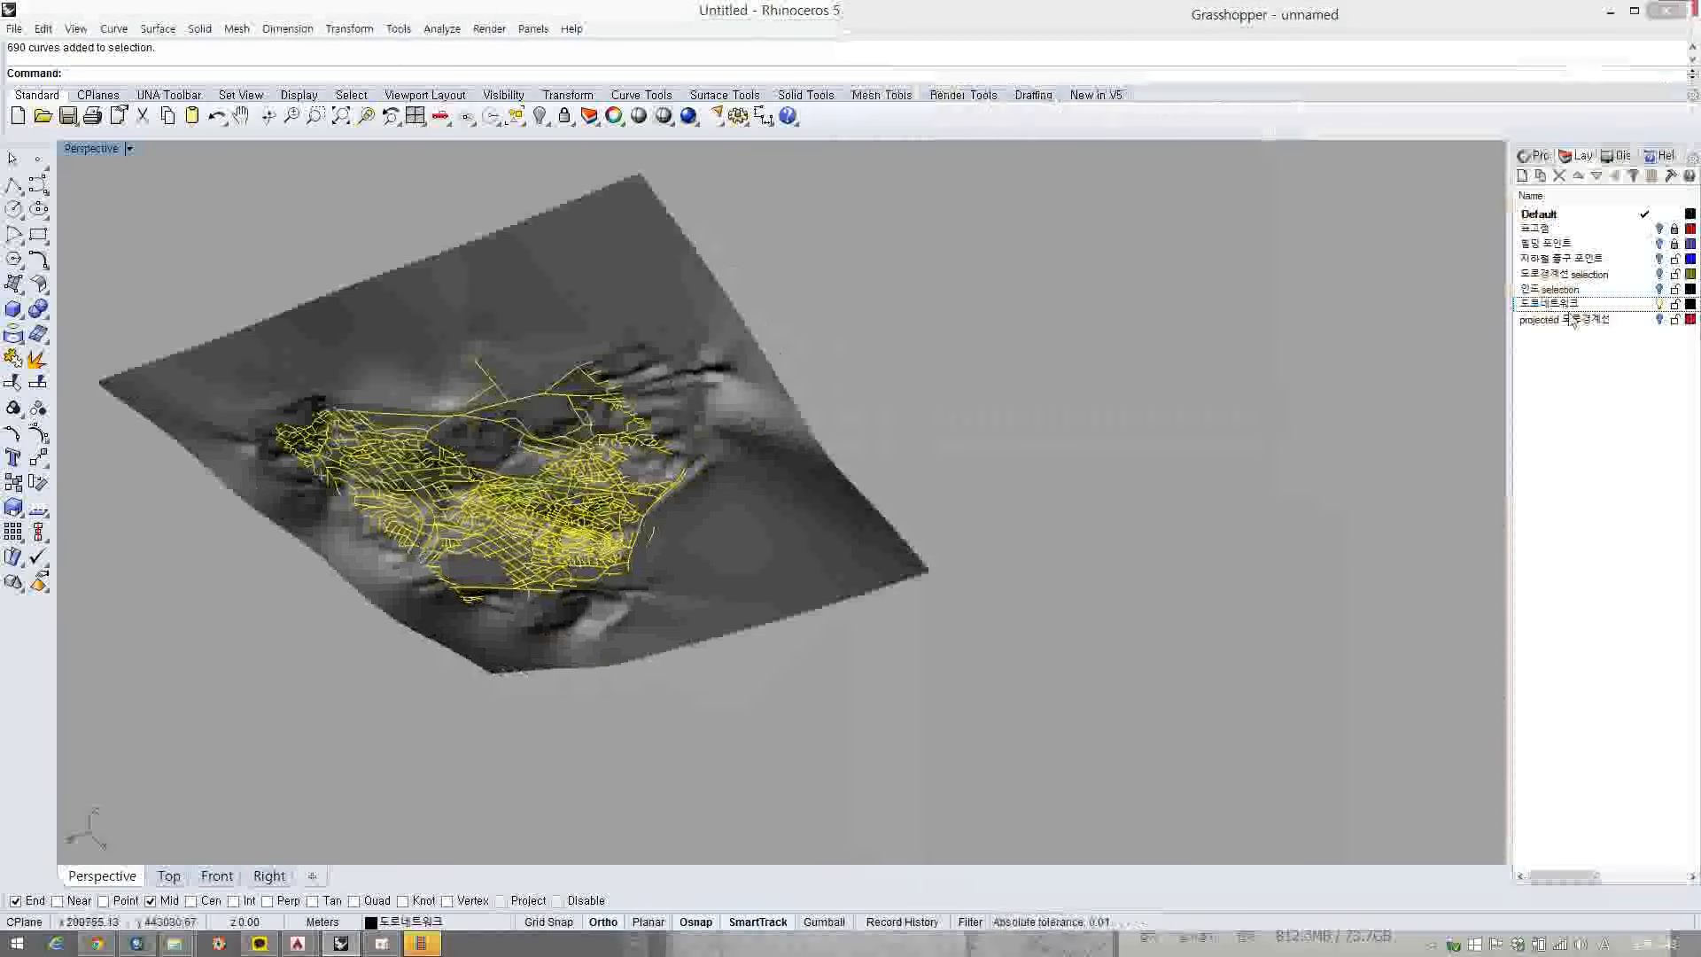
{"action": "left_click", "coordinate": [1523, 176]}
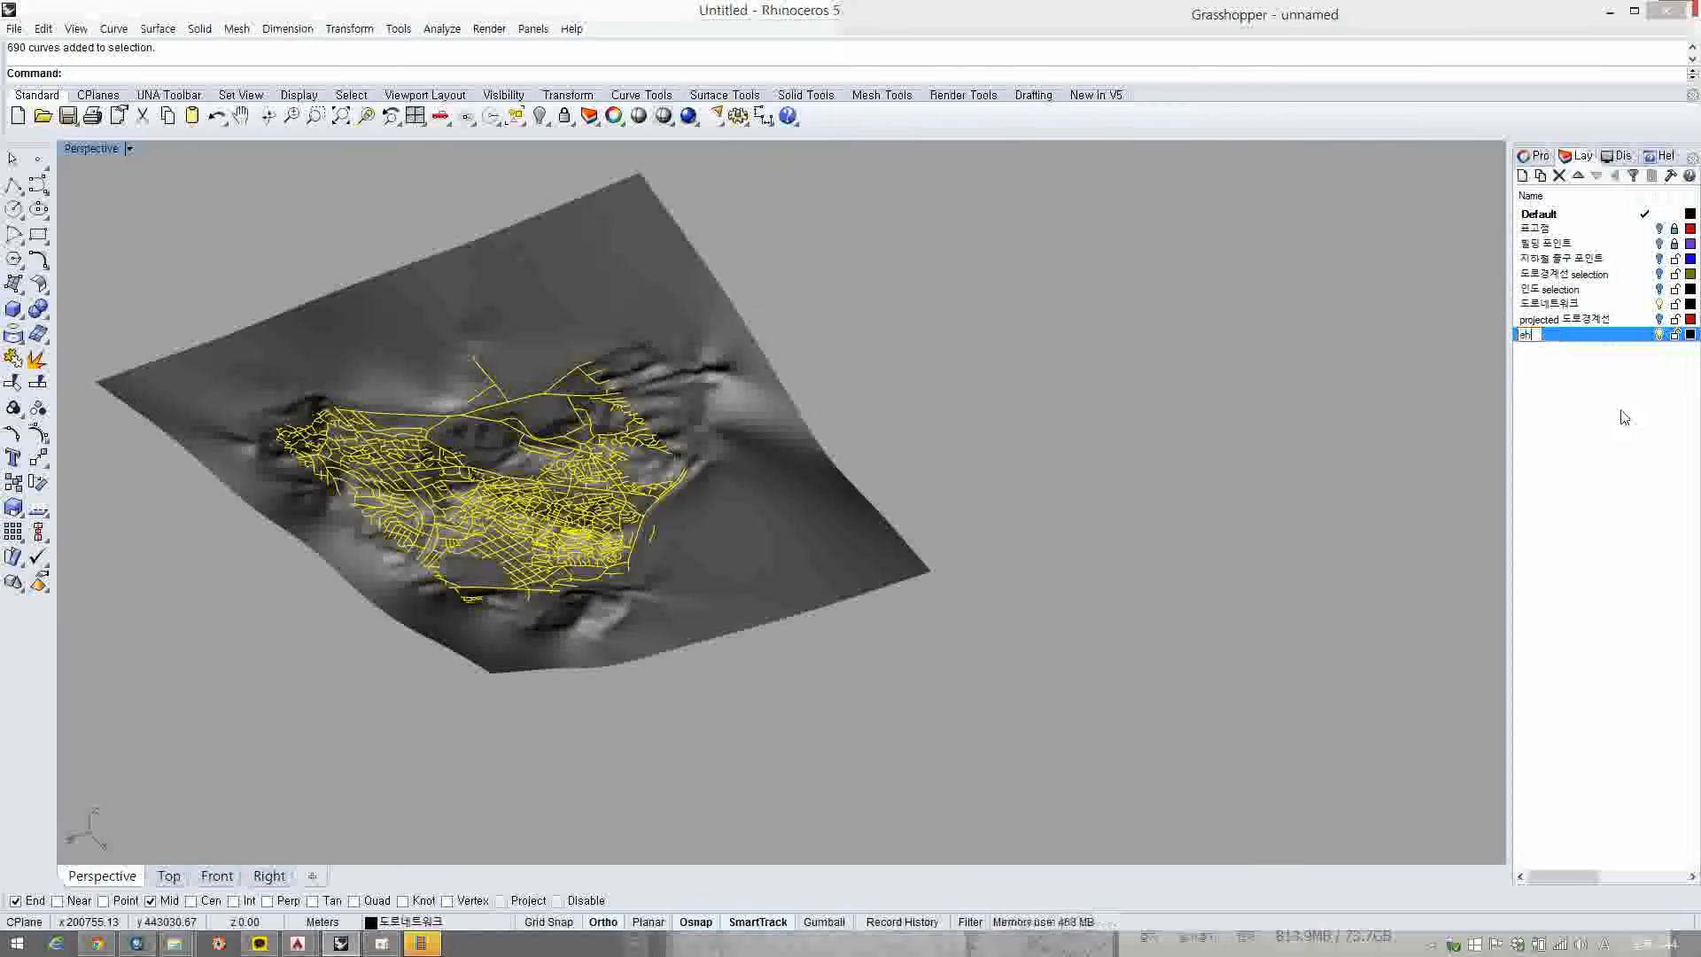
{"action": "type", "text": "도로네트워크 스플릿"}
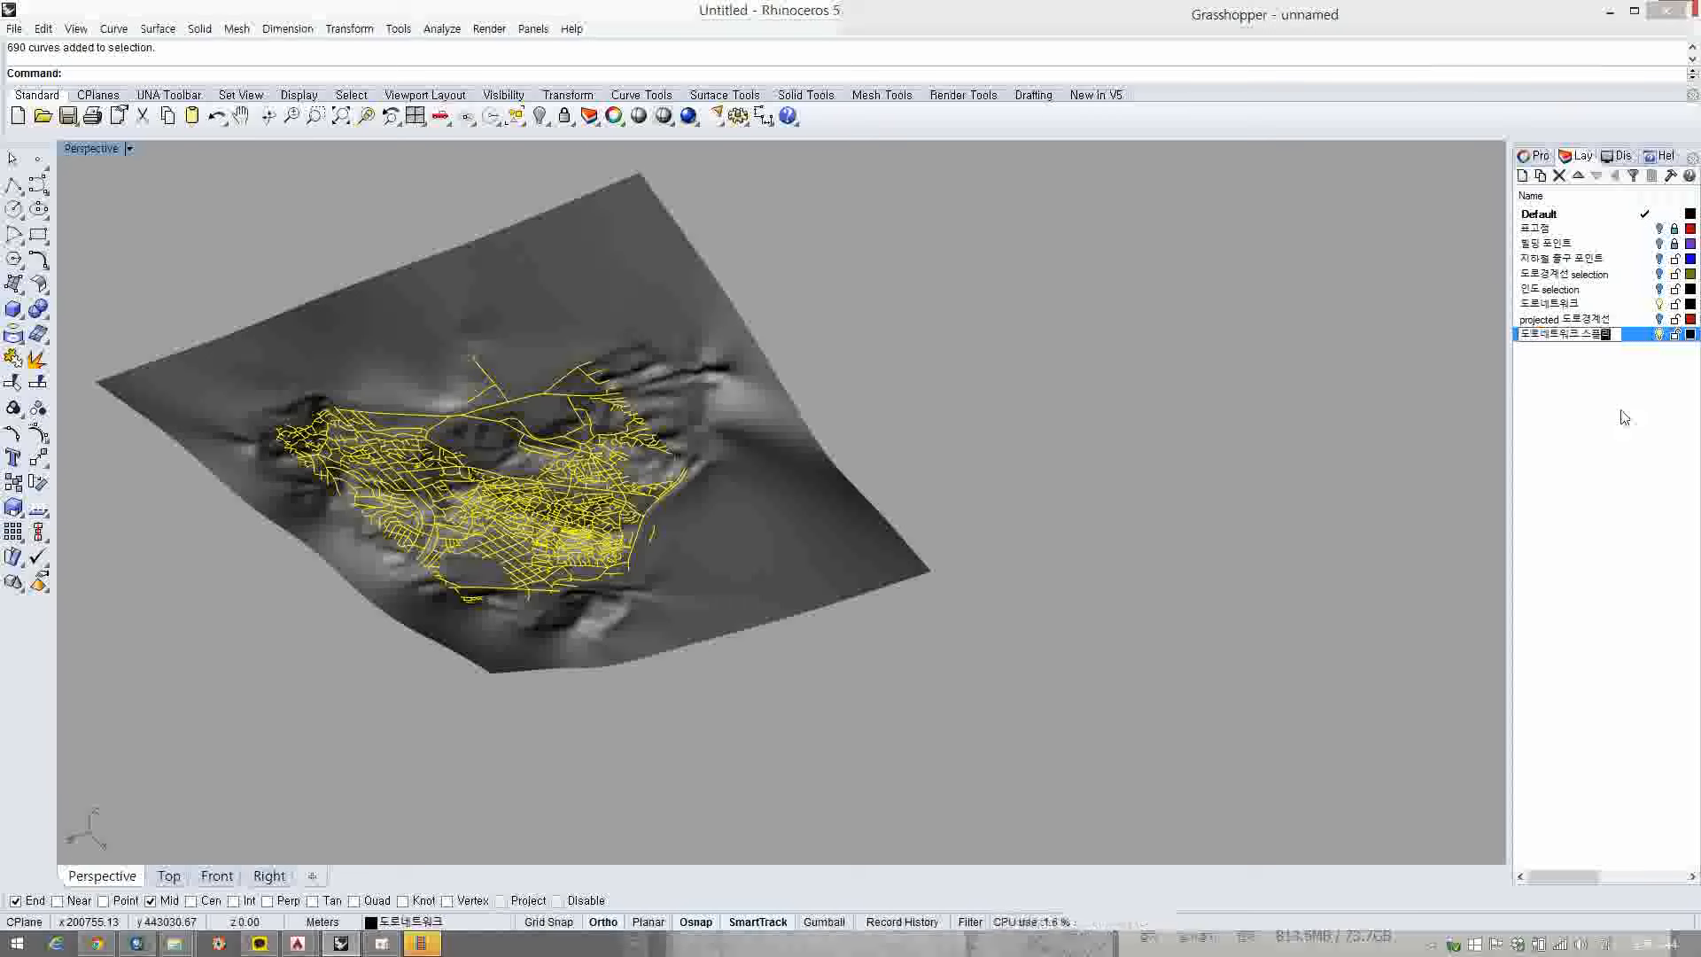
{"action": "key", "text": "Return"}
{"action": "right_click_drag", "start_coordinate": [797, 354], "coordinate": [749, 257]}
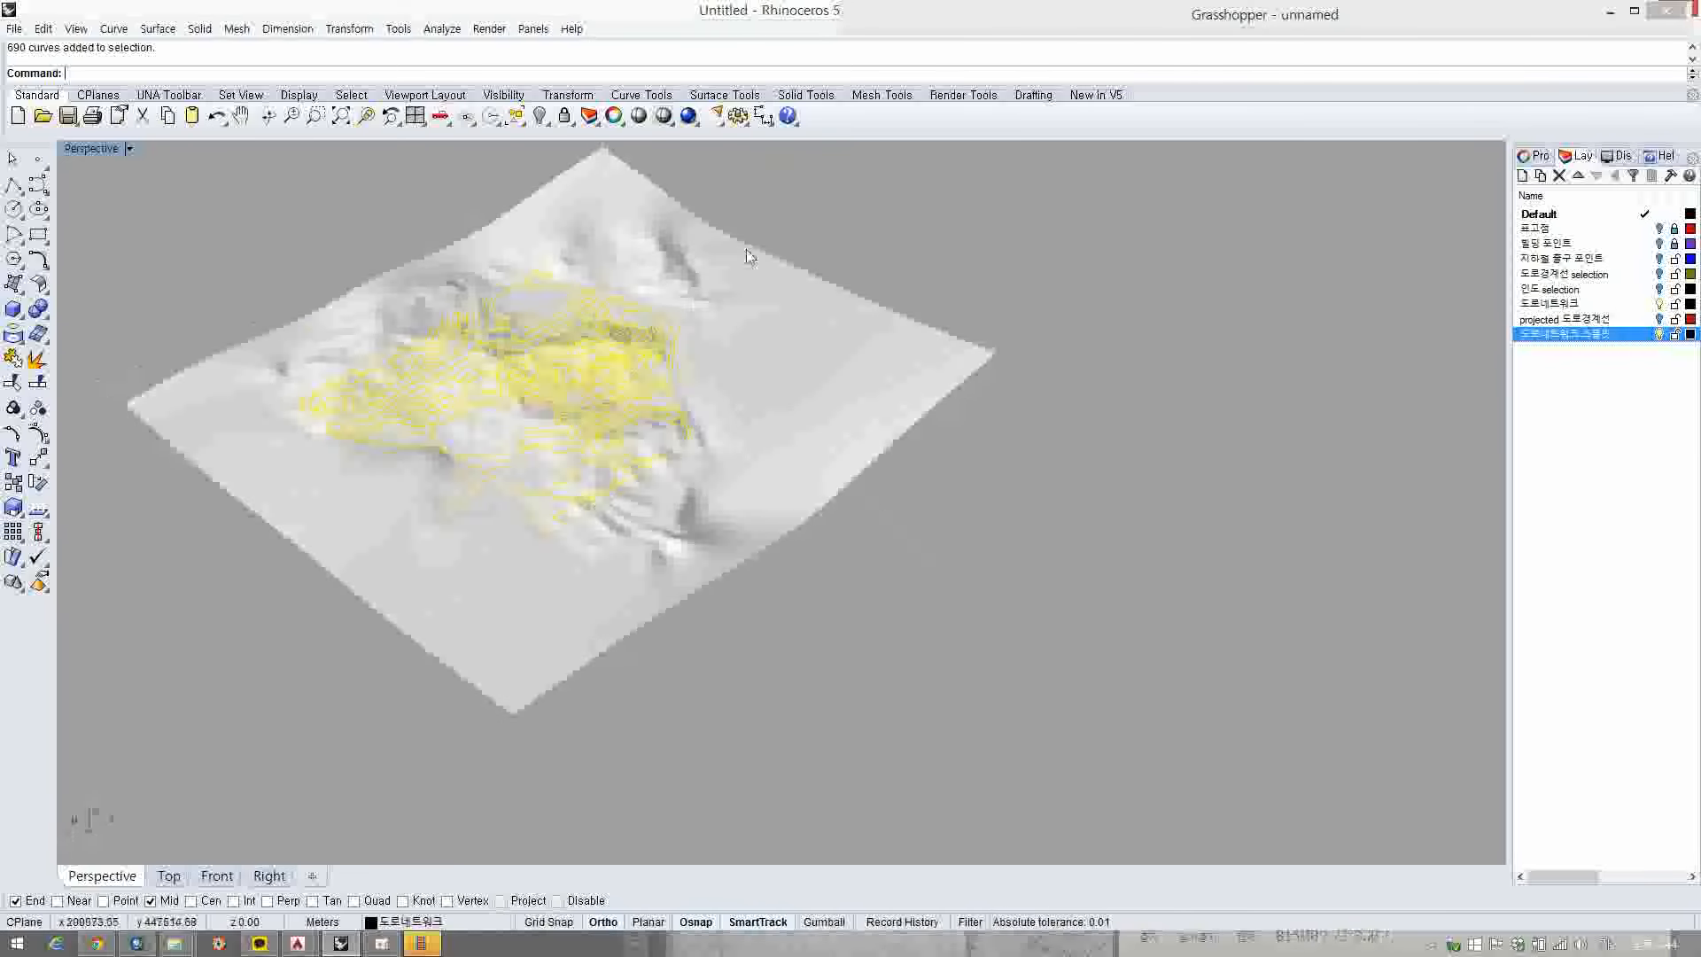
- Restore the Grasshopper window, add a second Curve parameter and connect it to the S output of ShInt
{"action": "left_click", "coordinate": [1072, 19]}
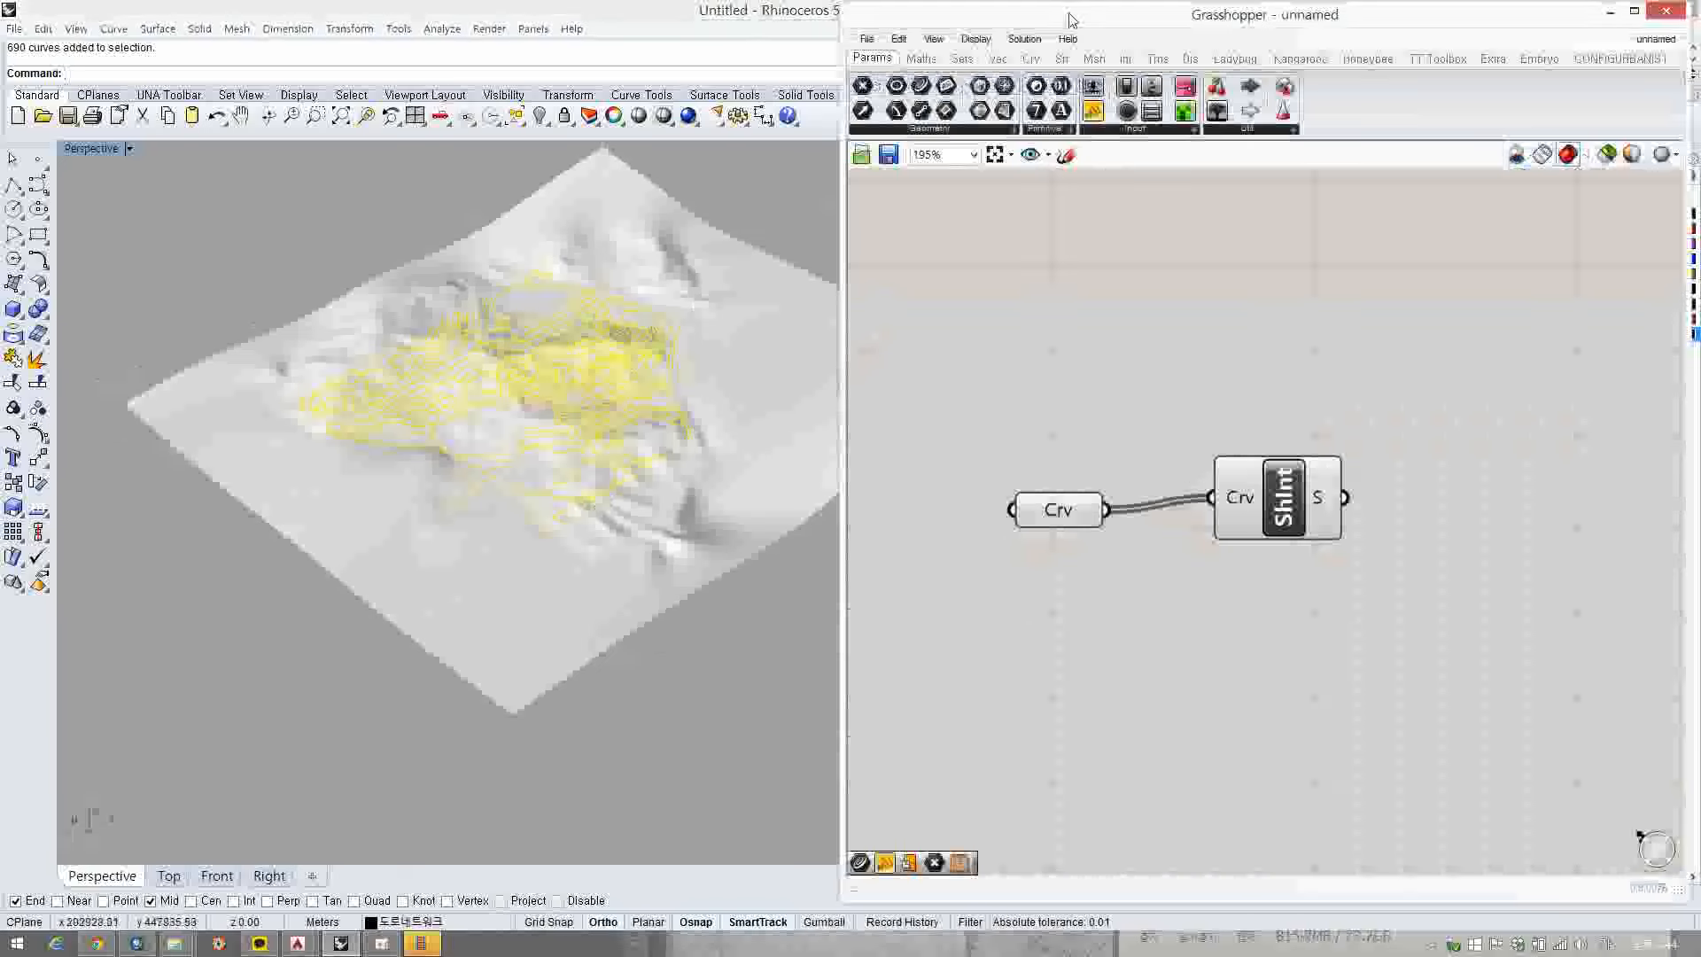
{"action": "left_click", "coordinate": [1290, 500]}
{"action": "right_click", "coordinate": [1290, 500]}
{"action": "left_click", "coordinate": [1287, 443]}
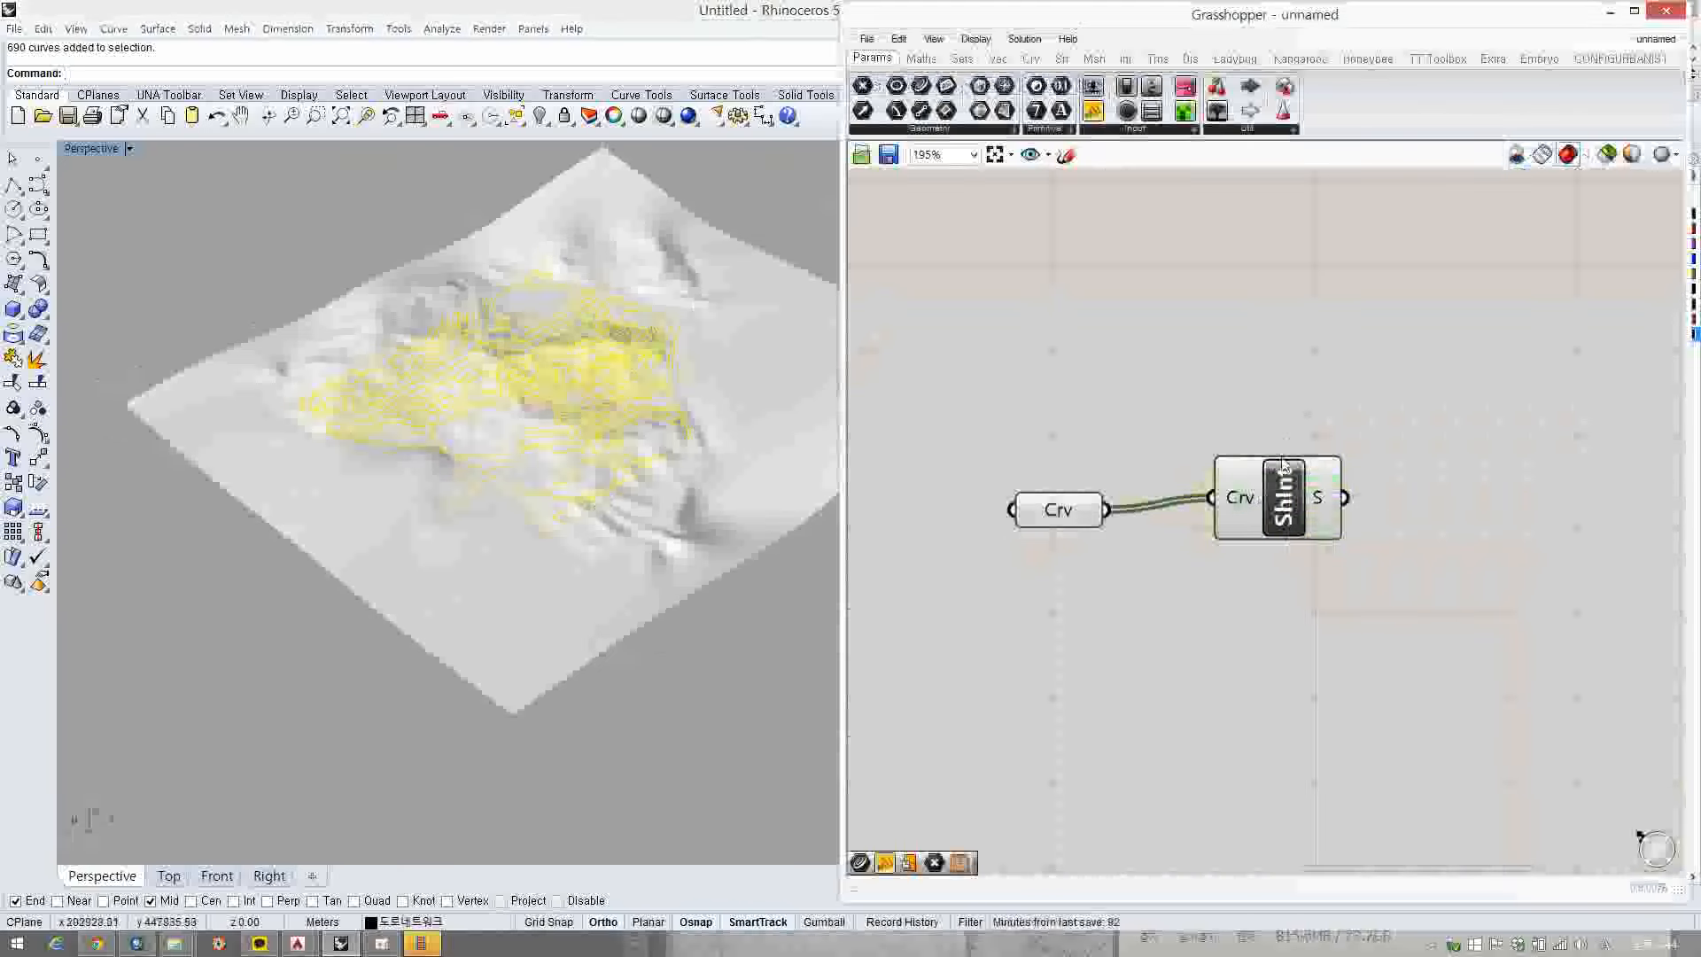
{"action": "double_click", "coordinate": [1208, 595]}
{"action": "type", "text": "curve"}
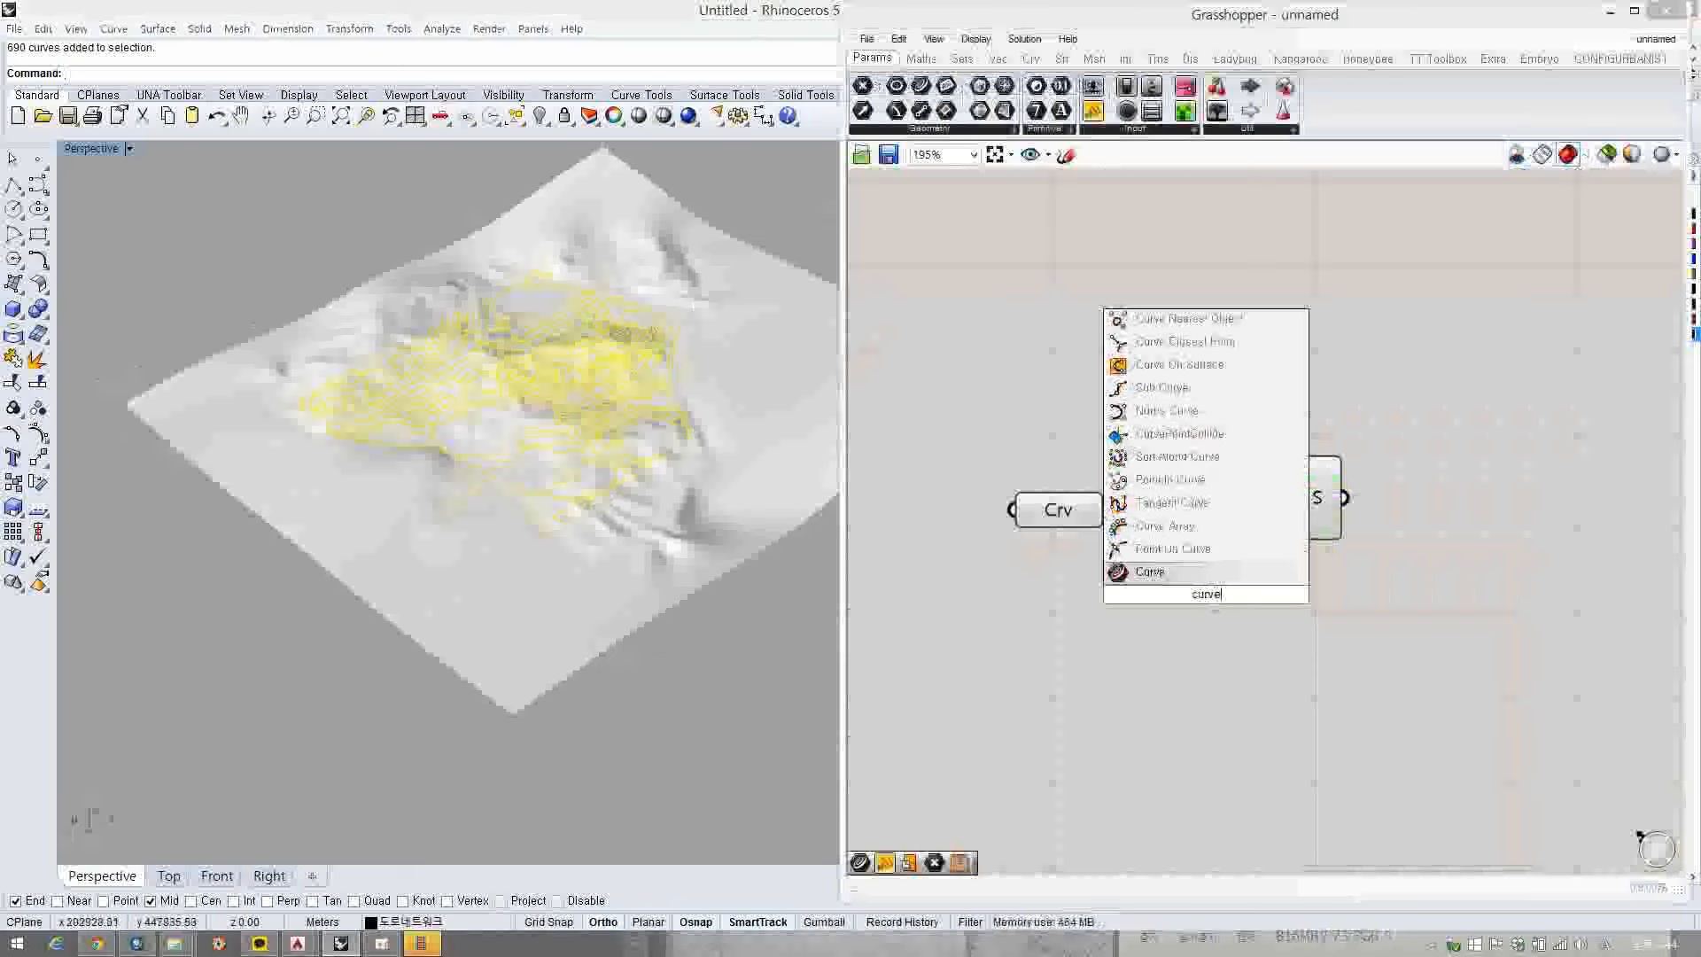
{"action": "key", "text": "Return"}
{"action": "left_click_drag", "start_coordinate": [1187, 609], "coordinate": [1466, 513]}
{"action": "right_click_drag", "start_coordinate": [1372, 521], "coordinate": [1231, 525]}
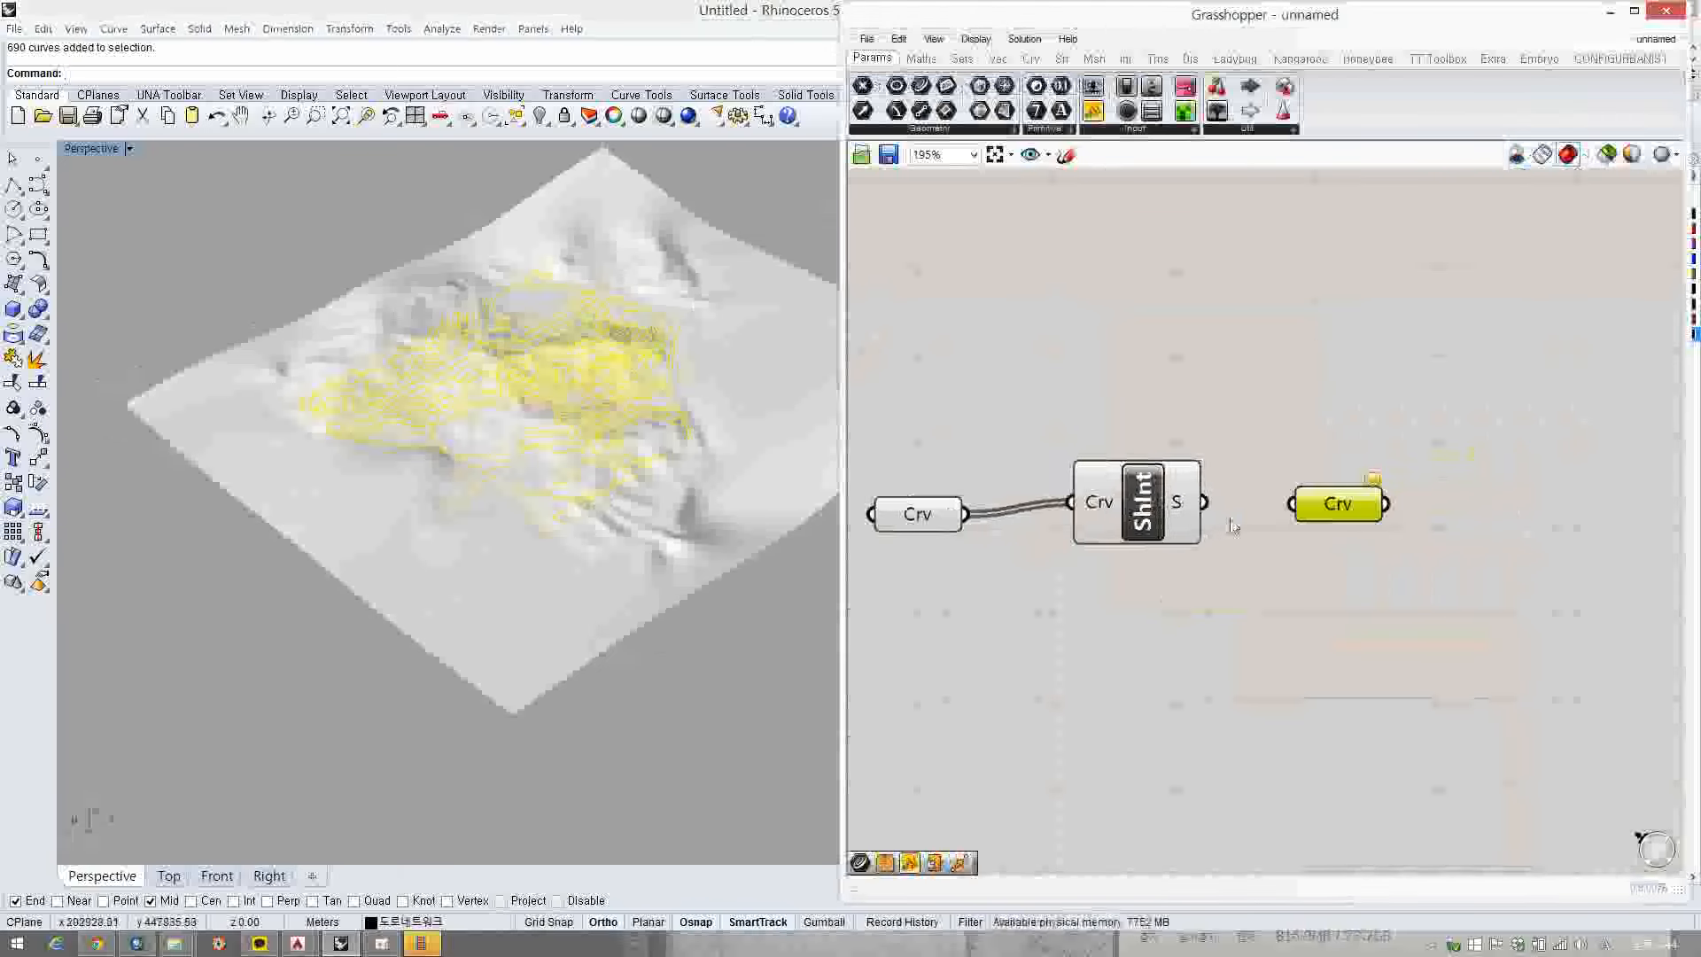
{"action": "left_click_drag", "start_coordinate": [1203, 503], "coordinate": [1355, 473]}
- Bake the split curves from the second Curve parameter to the layer "도로네트워크 스플릿"
{"action": "right_click_drag", "start_coordinate": [1327, 531], "coordinate": [1272, 491]}
{"action": "right_click", "coordinate": [1288, 431]}
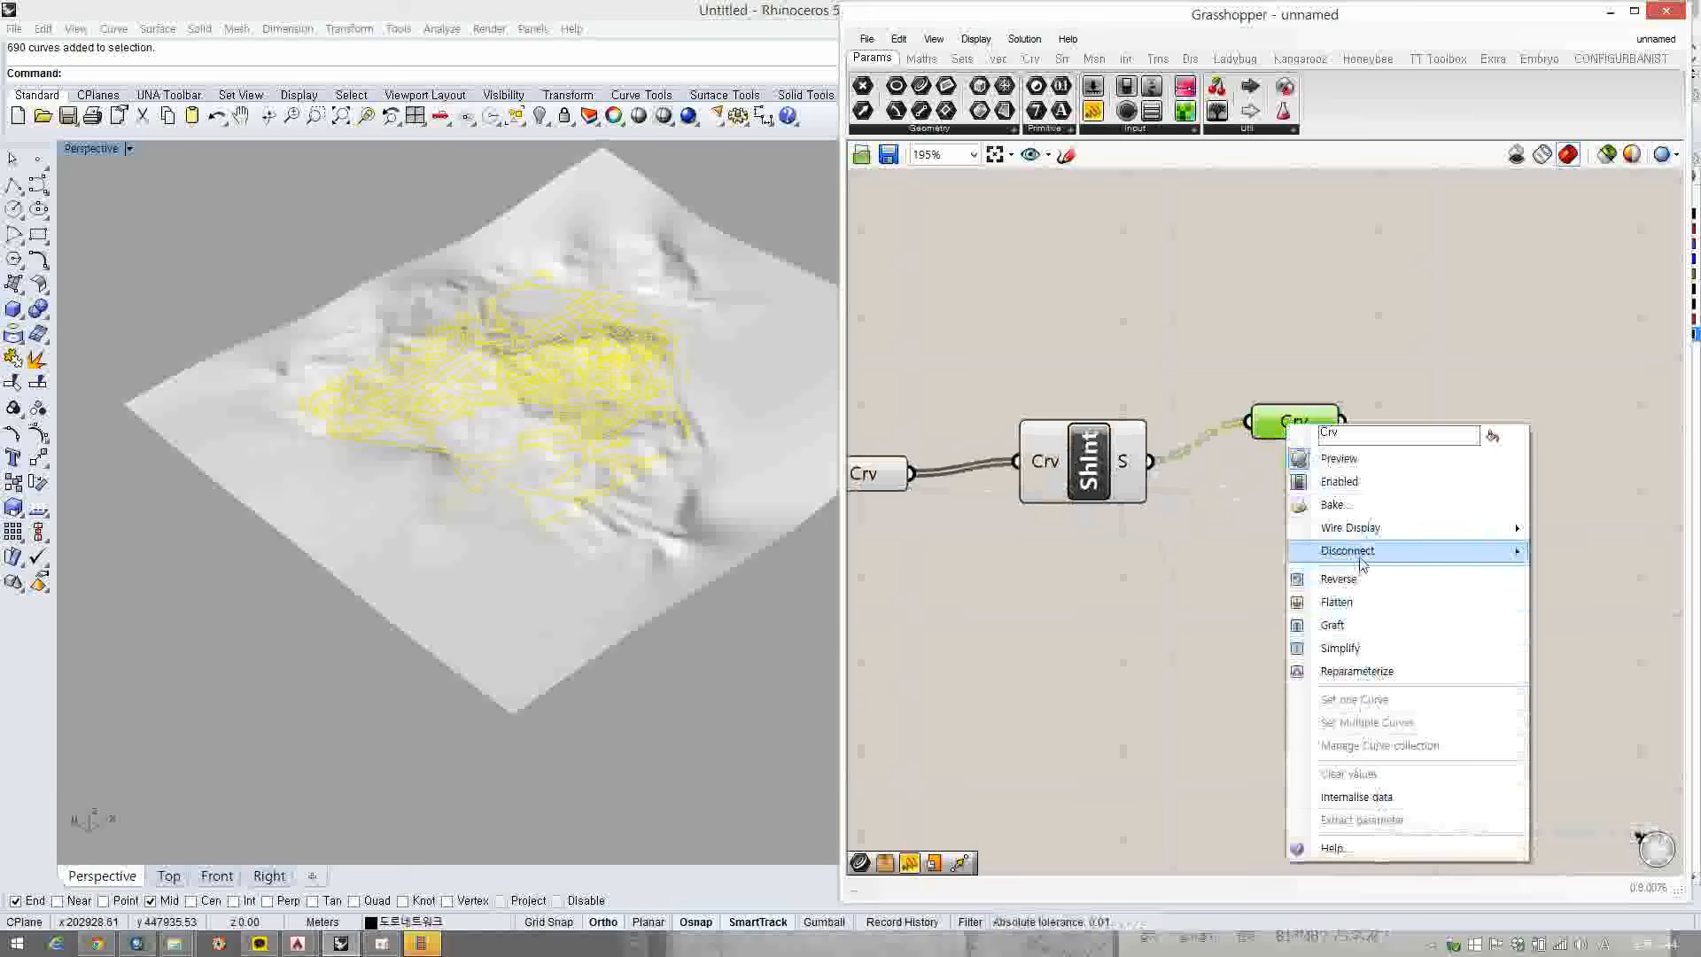
{"action": "left_click", "coordinate": [1337, 506]}
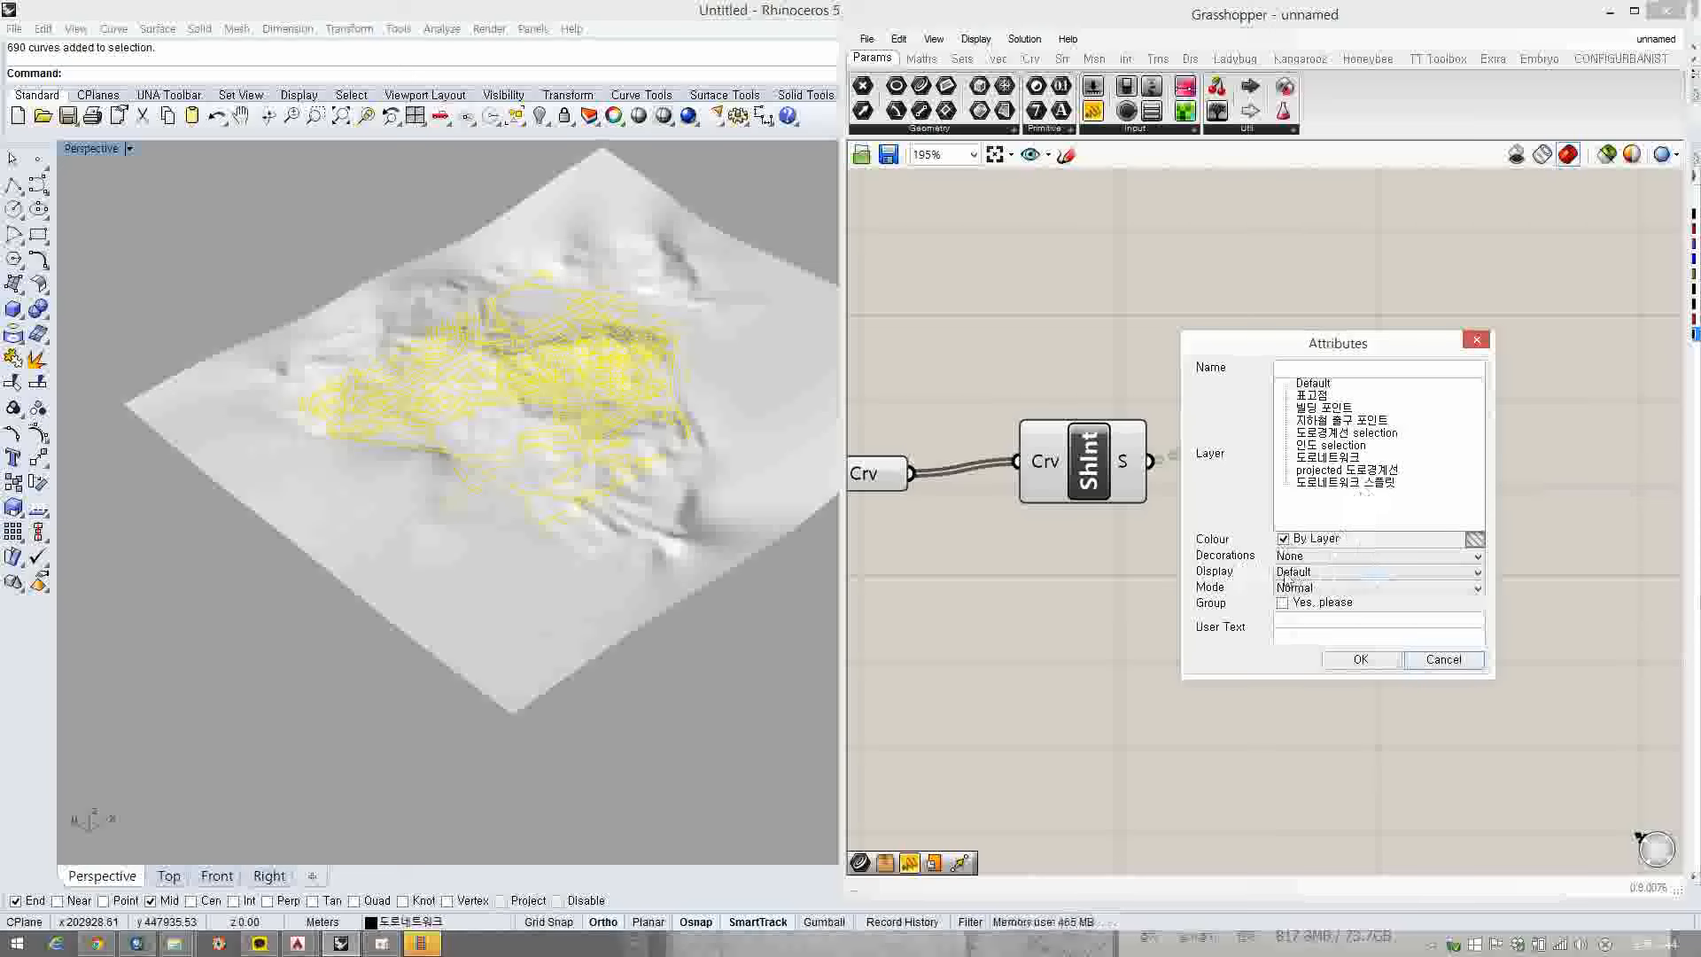
{"action": "left_click", "coordinate": [1326, 484]}
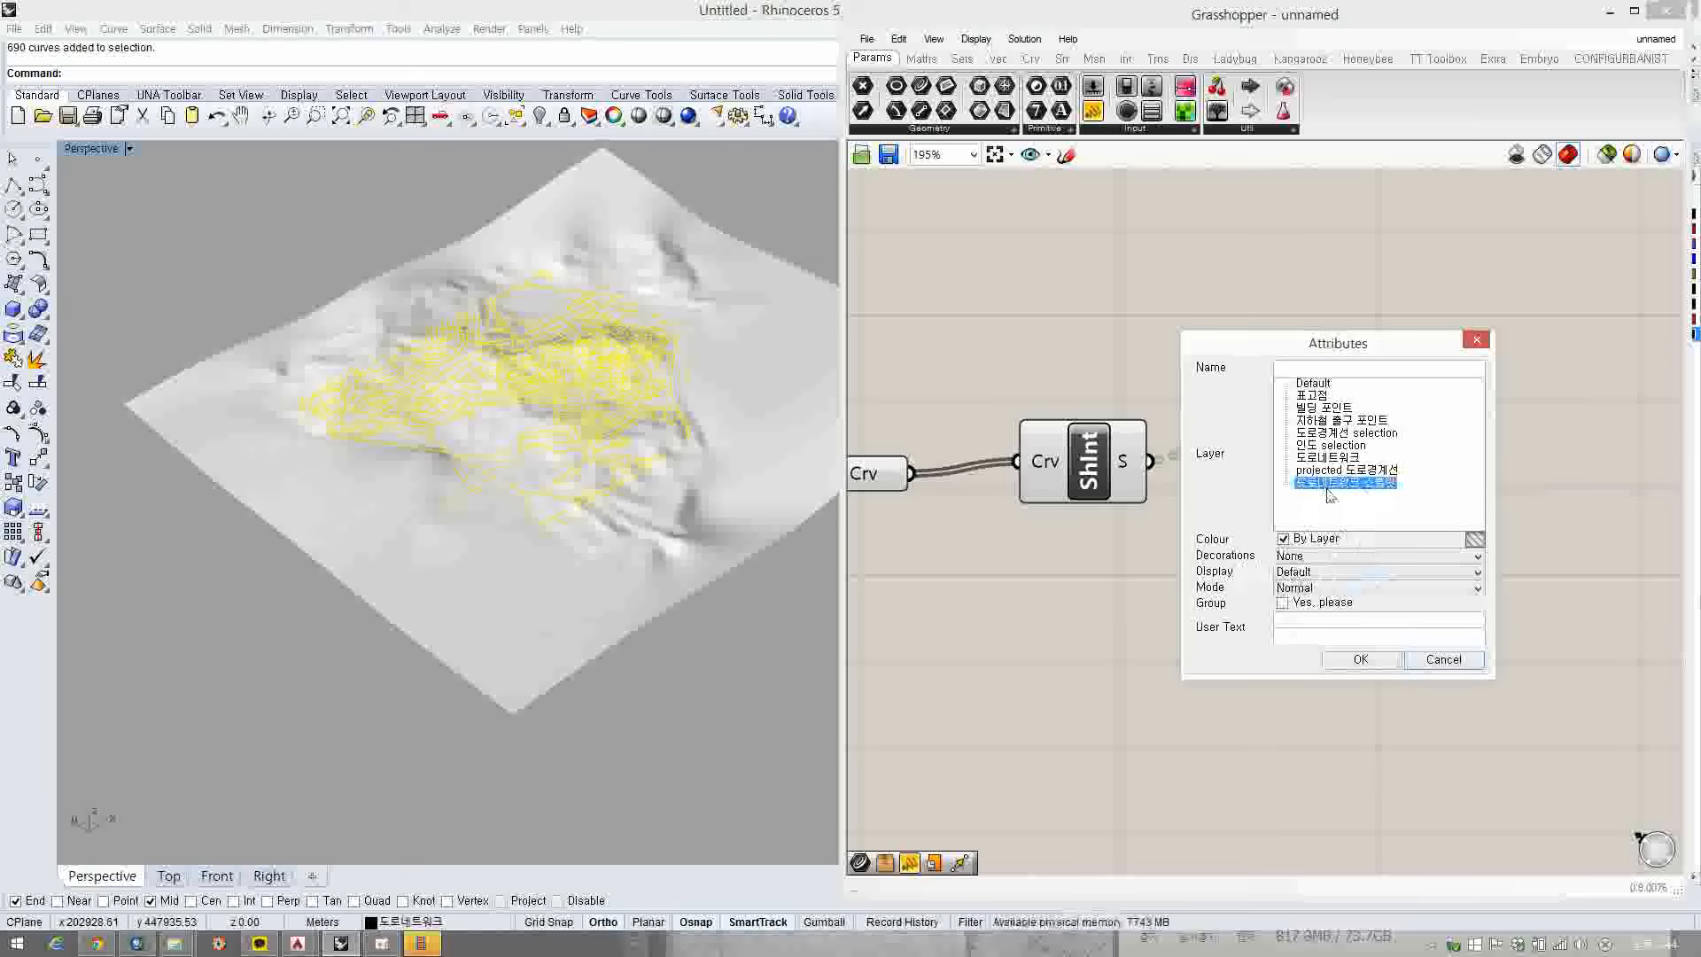
{"action": "left_click", "coordinate": [1363, 660]}
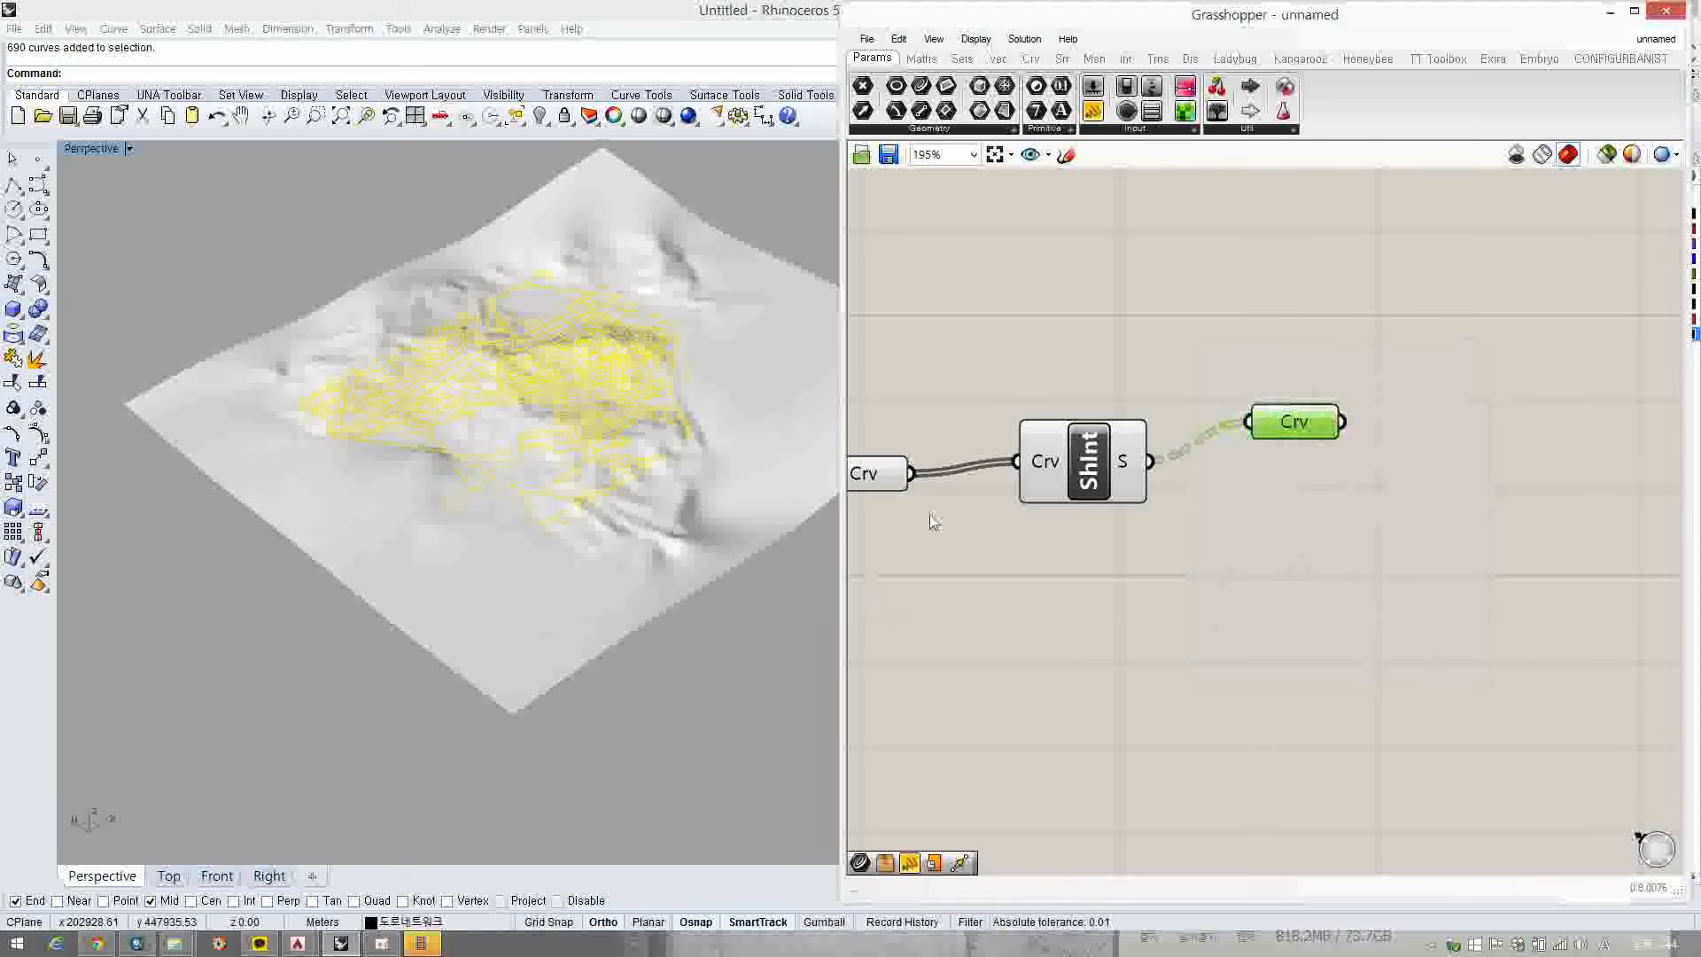
- Collapse the Grasshopper window and hide the "도로네트워크" layer in Rhino
{"action": "double_click", "coordinate": [1483, 19]}
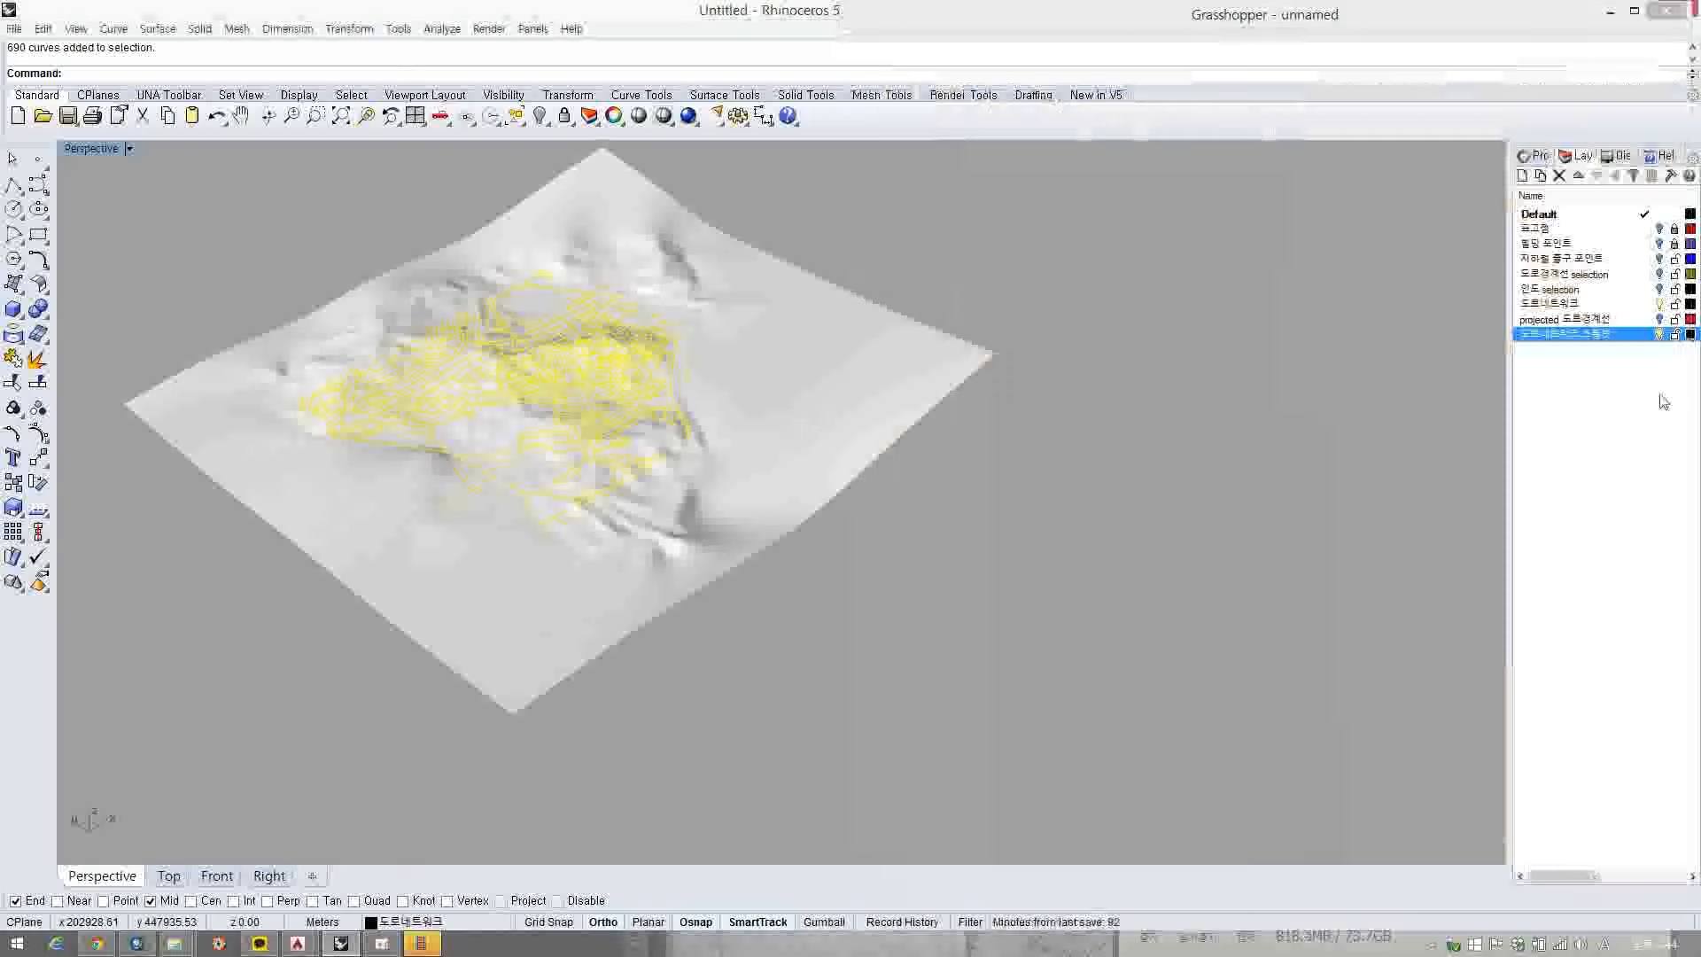
{"action": "left_click", "coordinate": [1659, 304]}
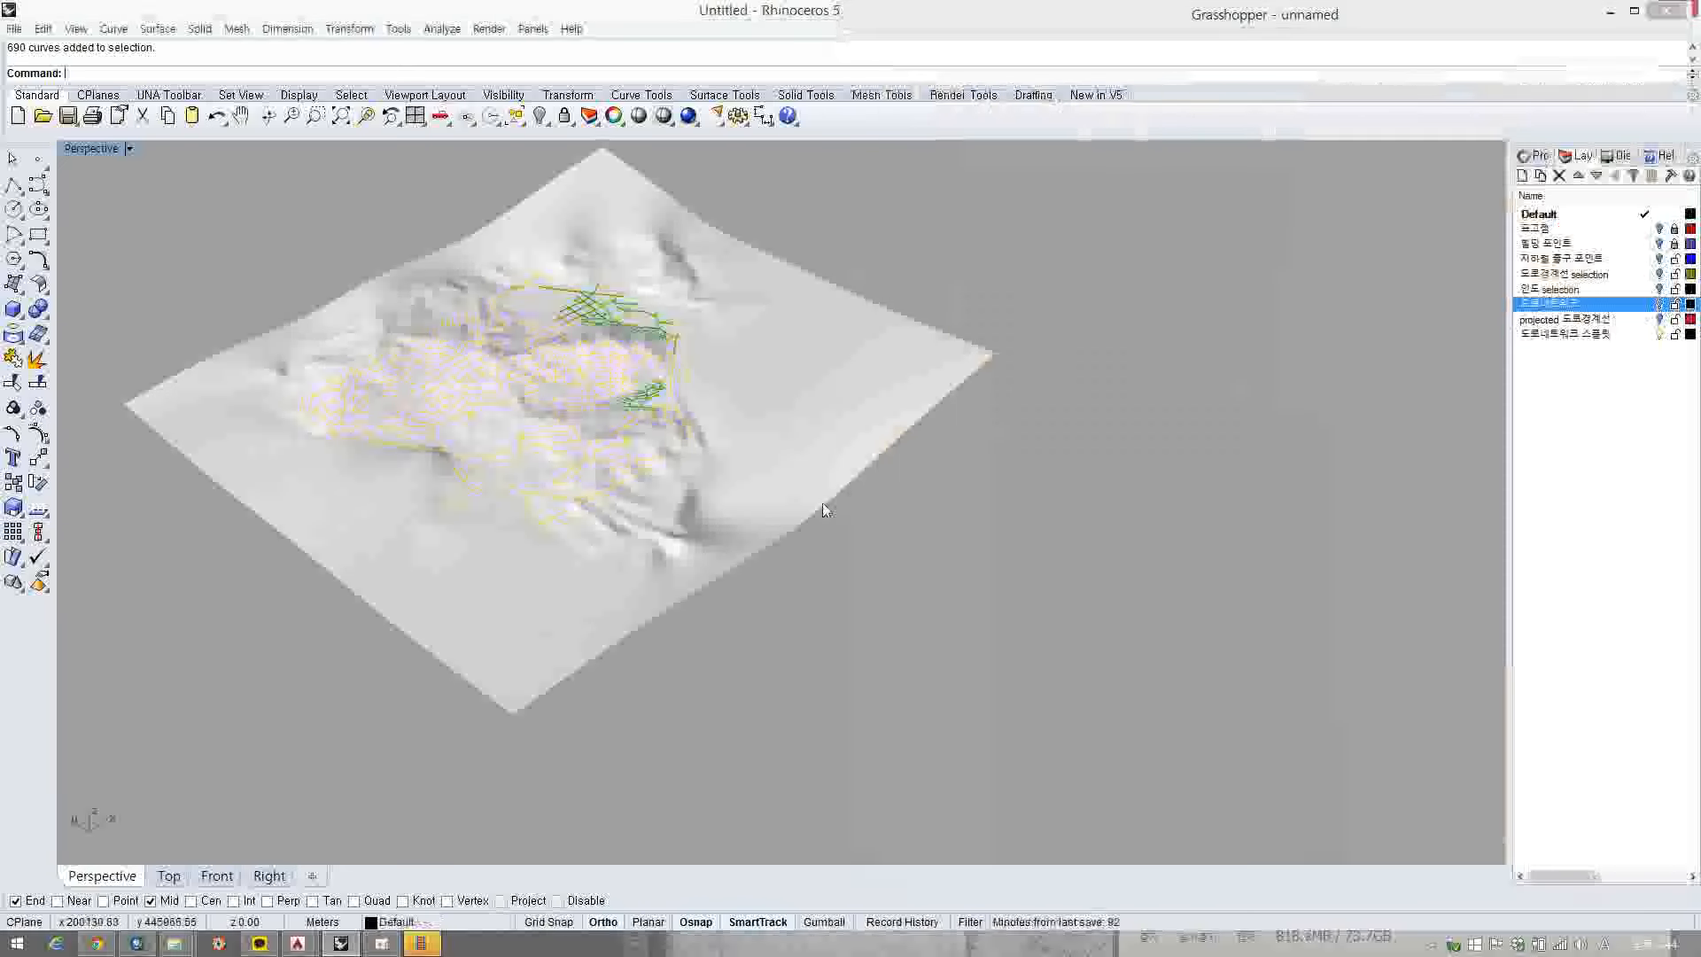
{"action": "right_click_drag", "start_coordinate": [822, 510], "coordinate": [786, 182]}
{"action": "scroll", "coordinate": [719, 551], "scroll_direction": "up", "scroll_amount": 4}
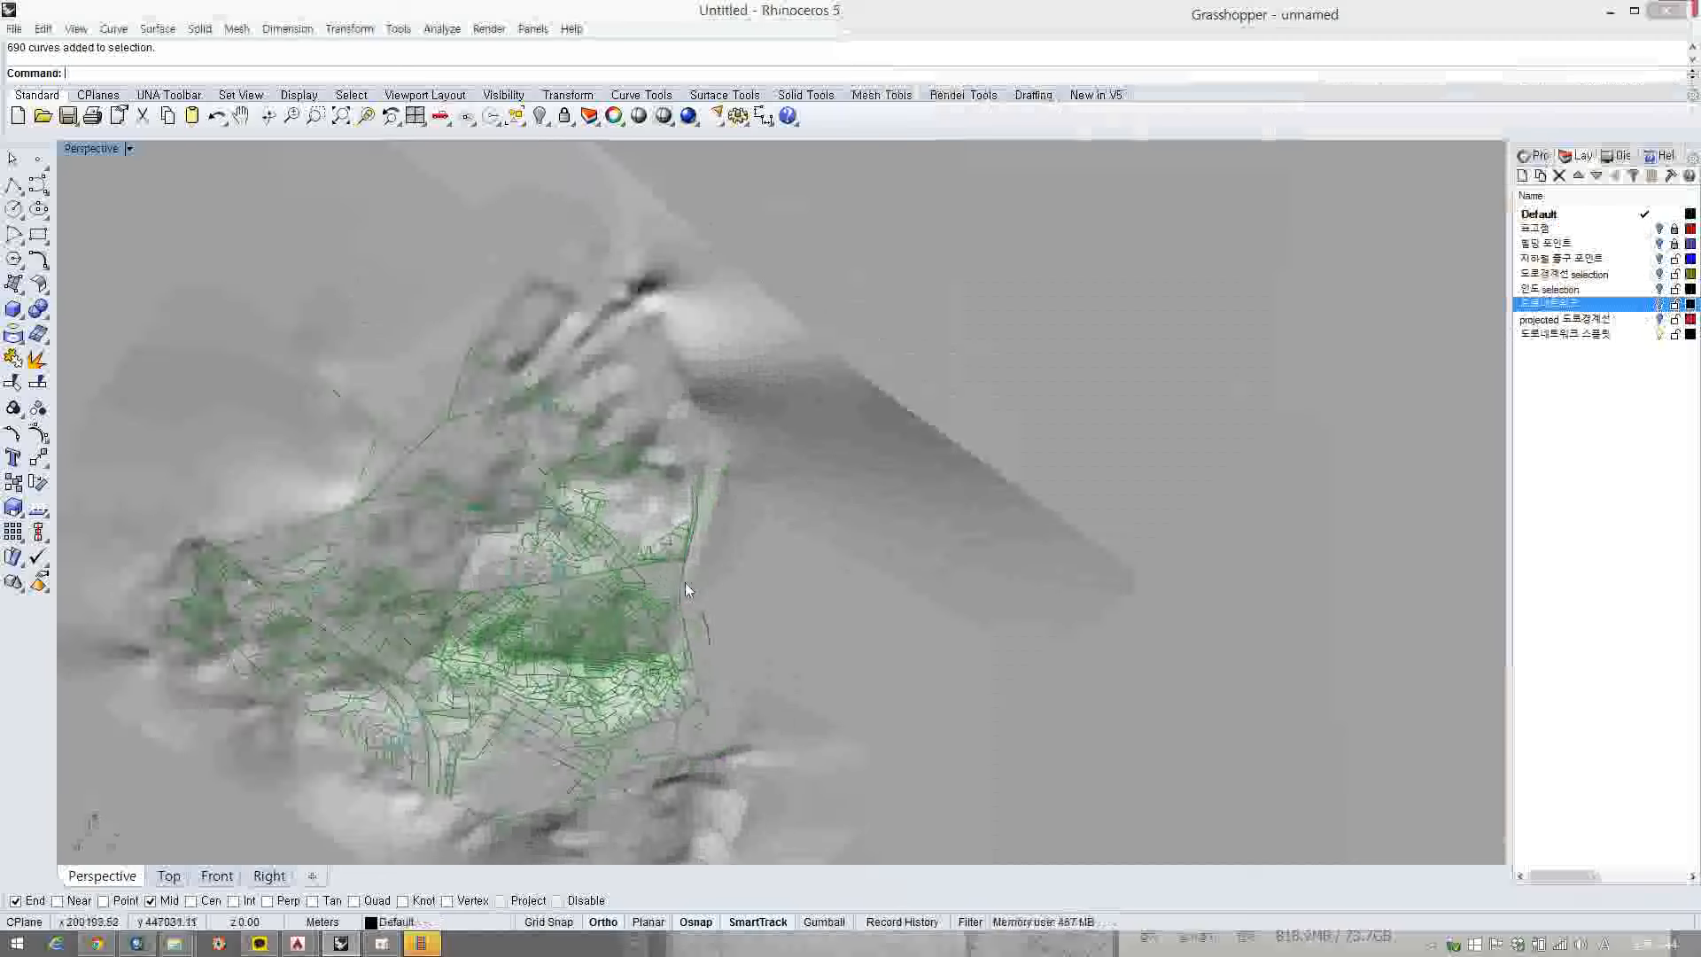
{"action": "right_click_drag", "start_coordinate": [687, 589], "coordinate": [797, 425]}
- Restore the Grasshopper window, turn off the preview of all components, and collapse the window again
{"action": "double_click", "coordinate": [1417, 14]}
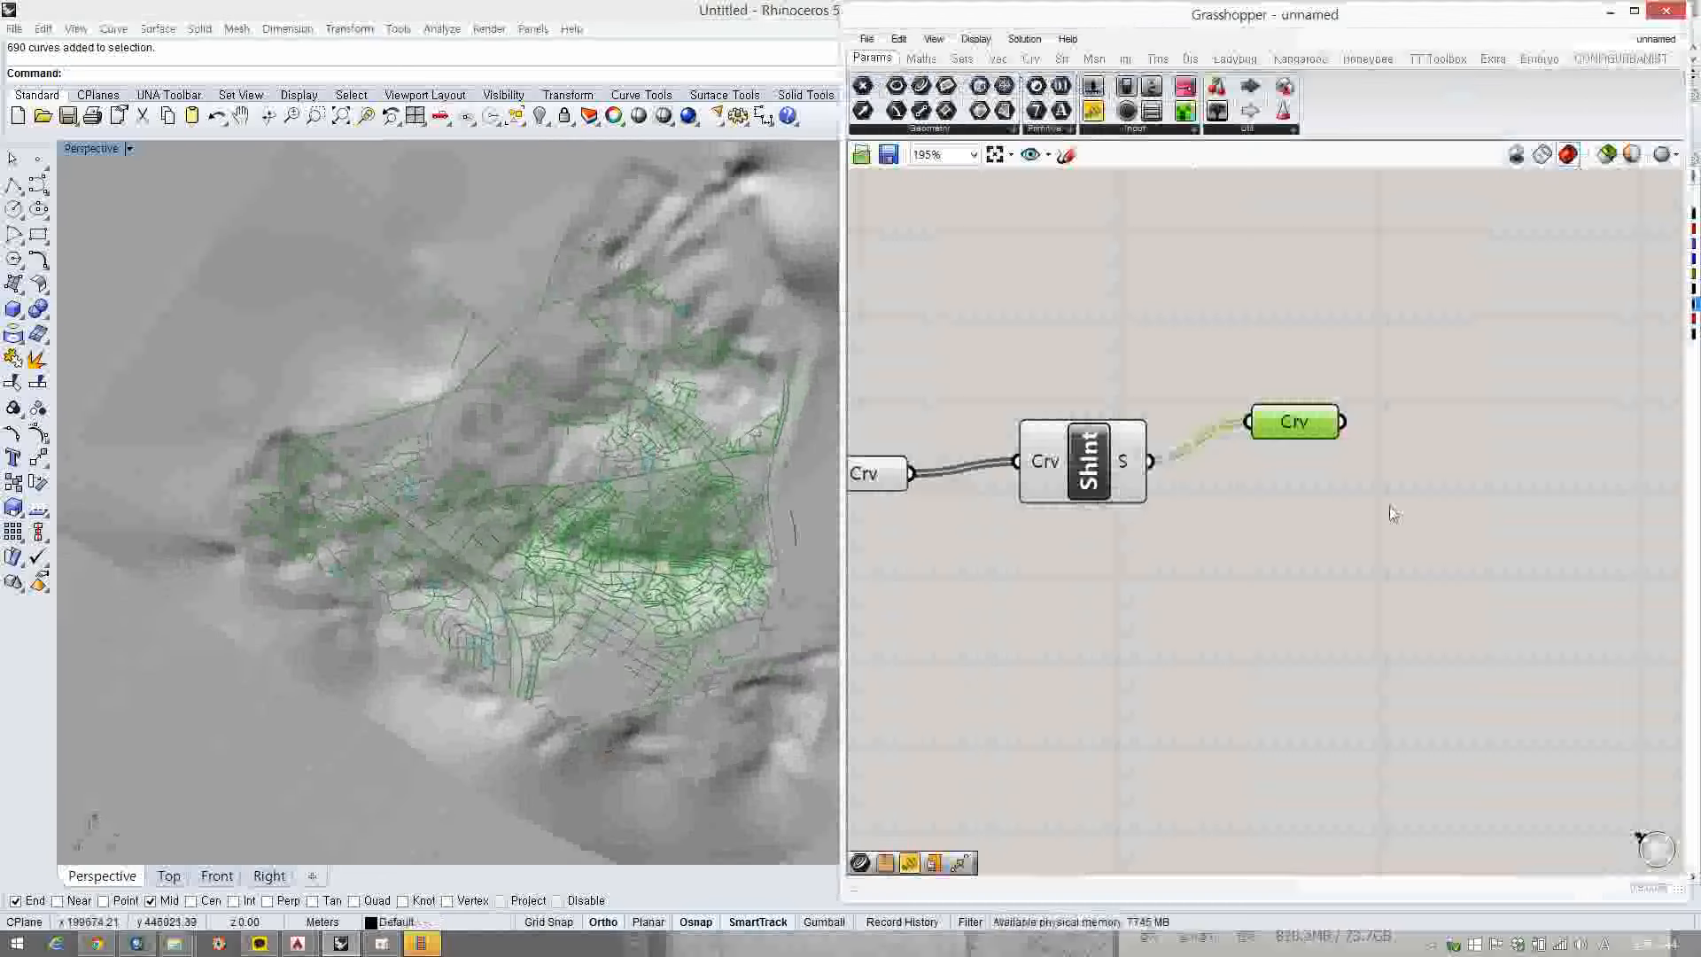
{"action": "left_click_drag", "start_coordinate": [1440, 603], "coordinate": [877, 347]}
{"action": "middle_click", "coordinate": [1047, 365]}
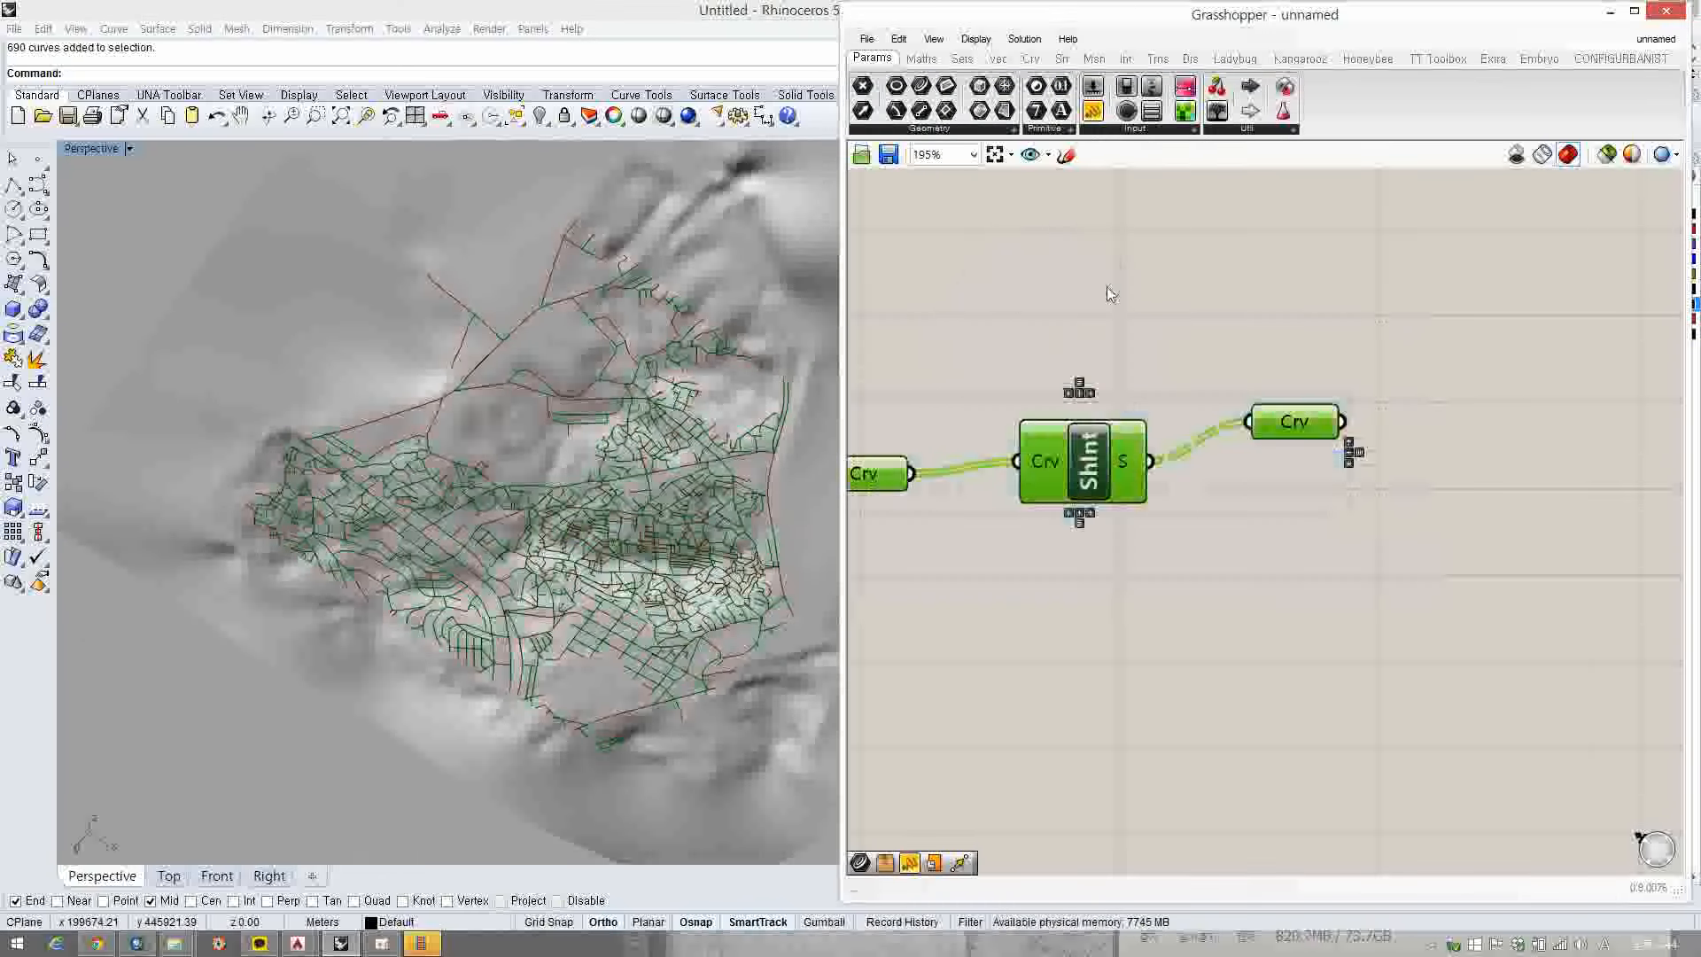
{"action": "left_click", "coordinate": [690, 19]}
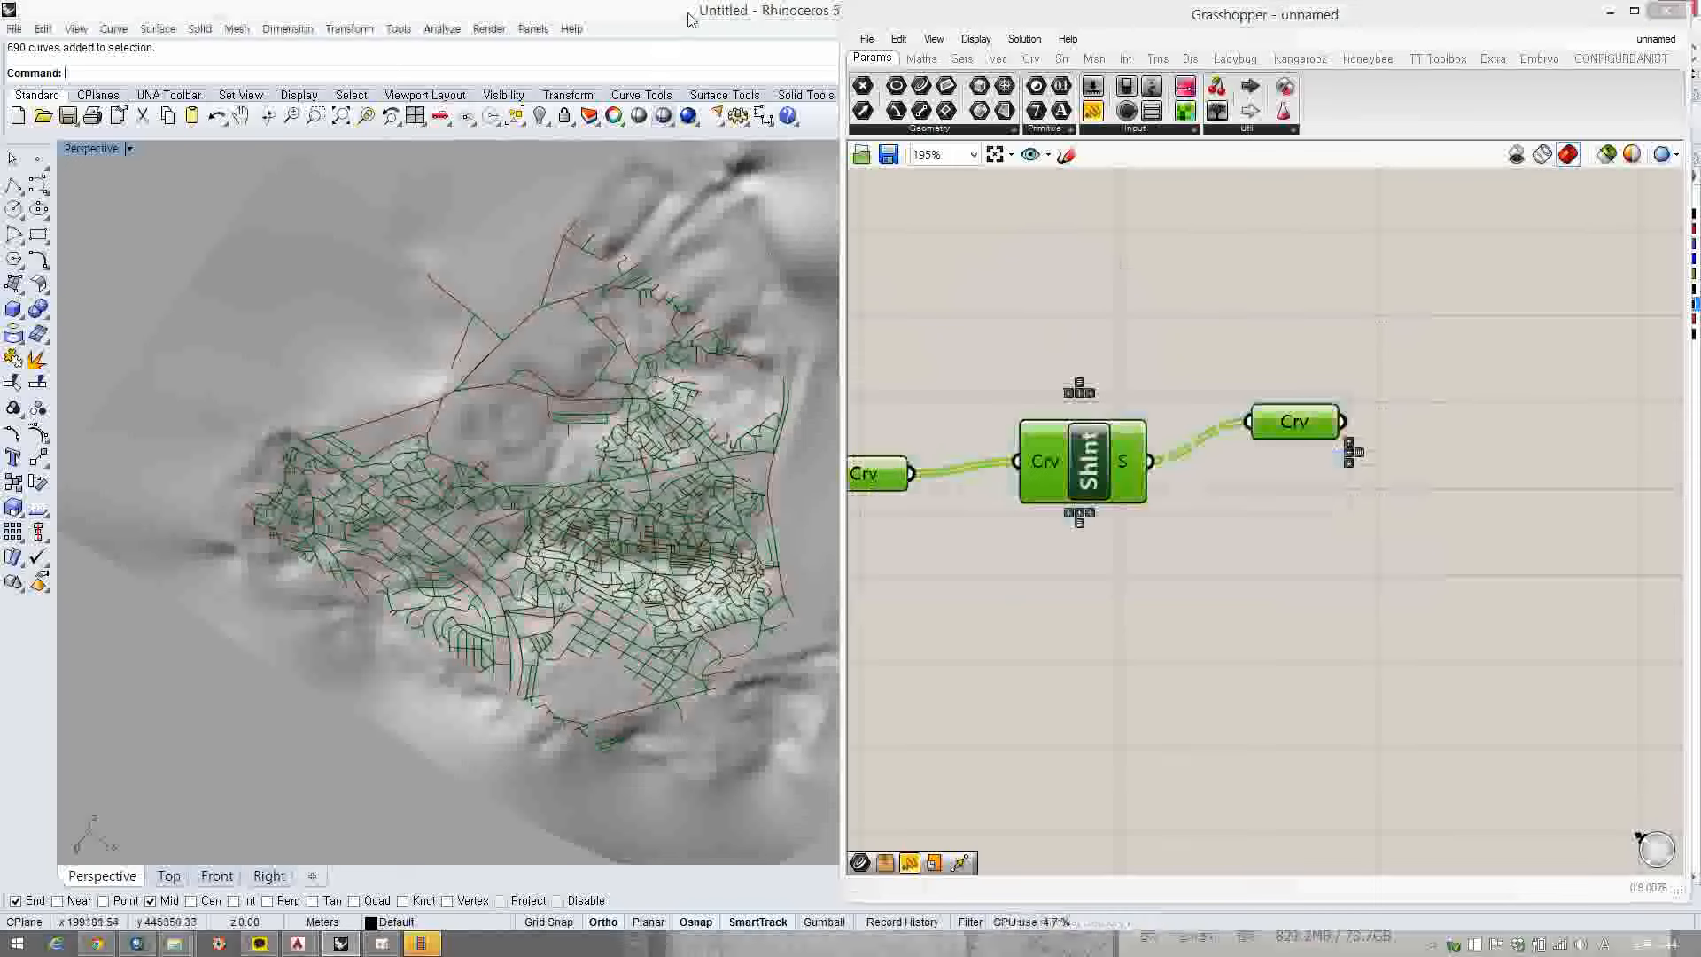
{"action": "double_click", "coordinate": [967, 19]}
- Set the colour of the "도로네트워크 스플릿" layer to dark green
{"action": "right_click_drag", "start_coordinate": [1120, 382], "coordinate": [947, 384]}
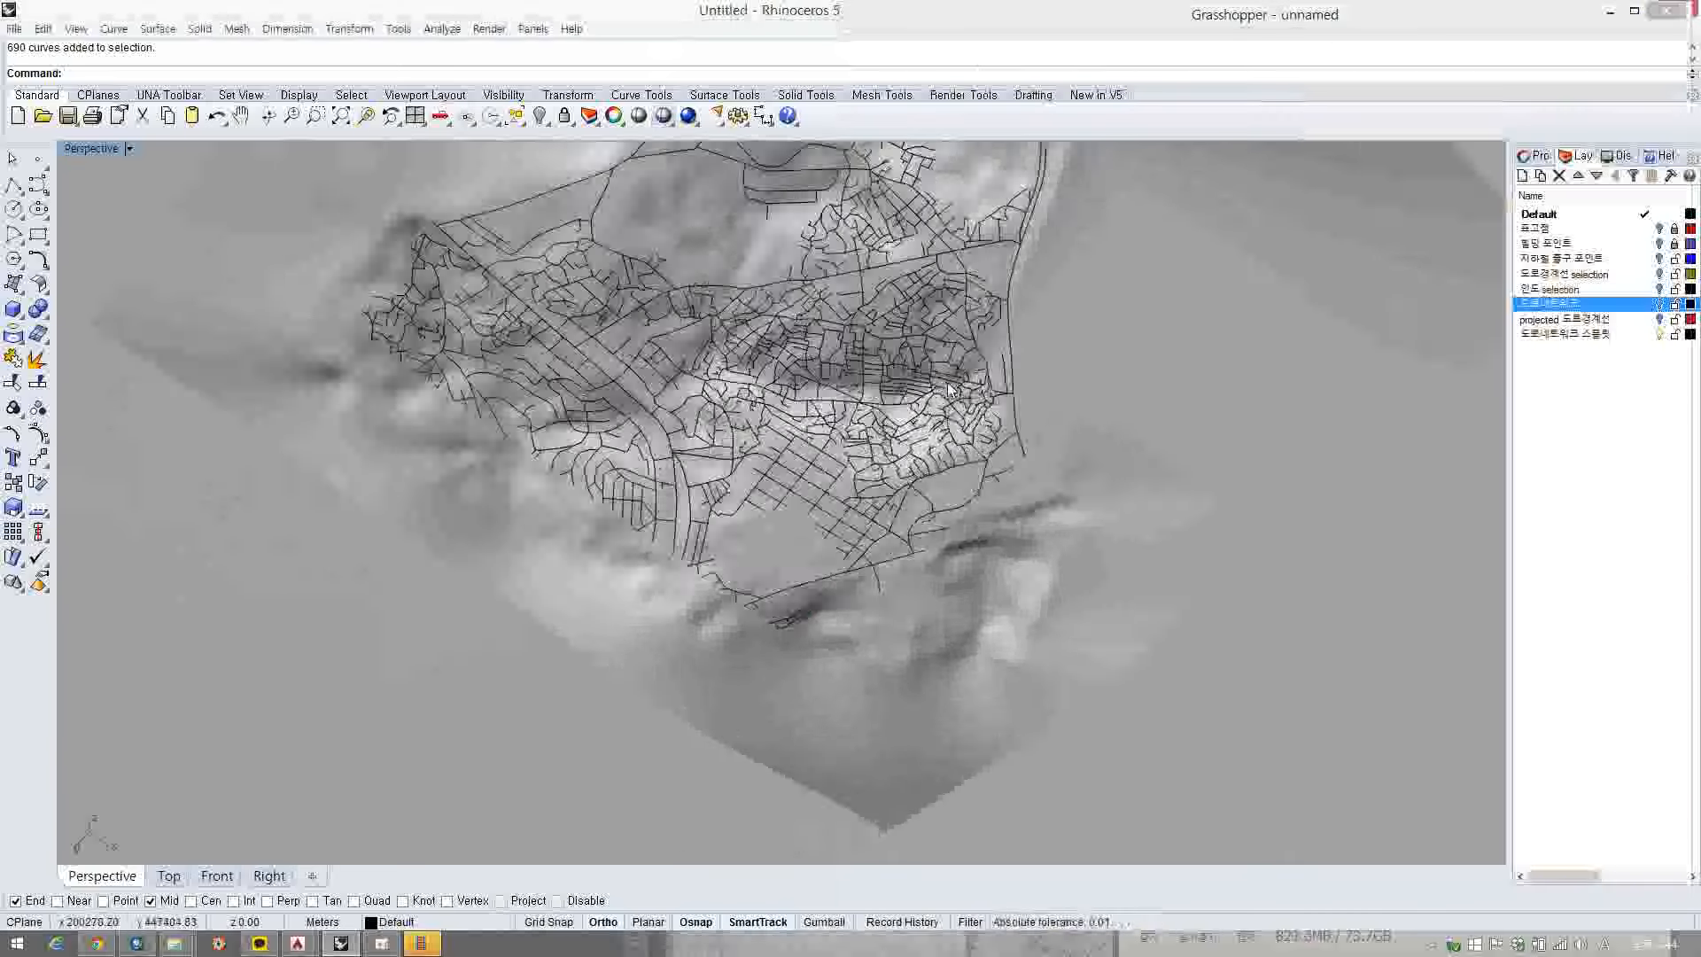
{"action": "scroll", "coordinate": [950, 390], "scroll_direction": "up", "scroll_amount": 10}
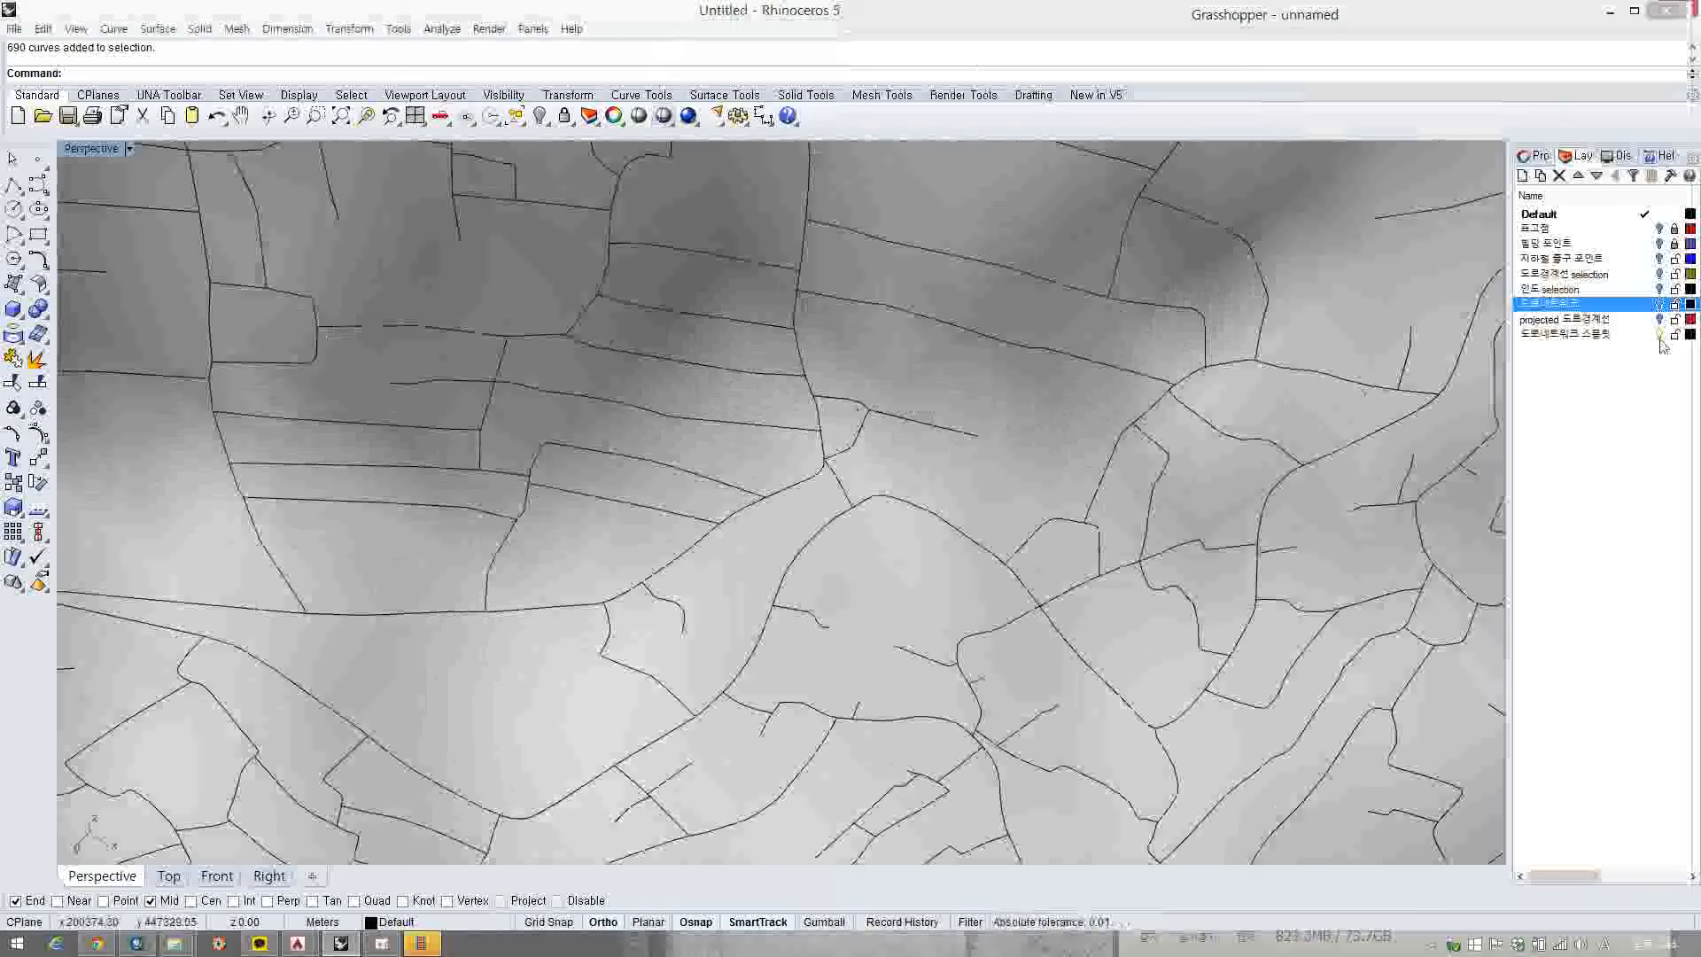
{"action": "left_click", "coordinate": [1689, 334]}
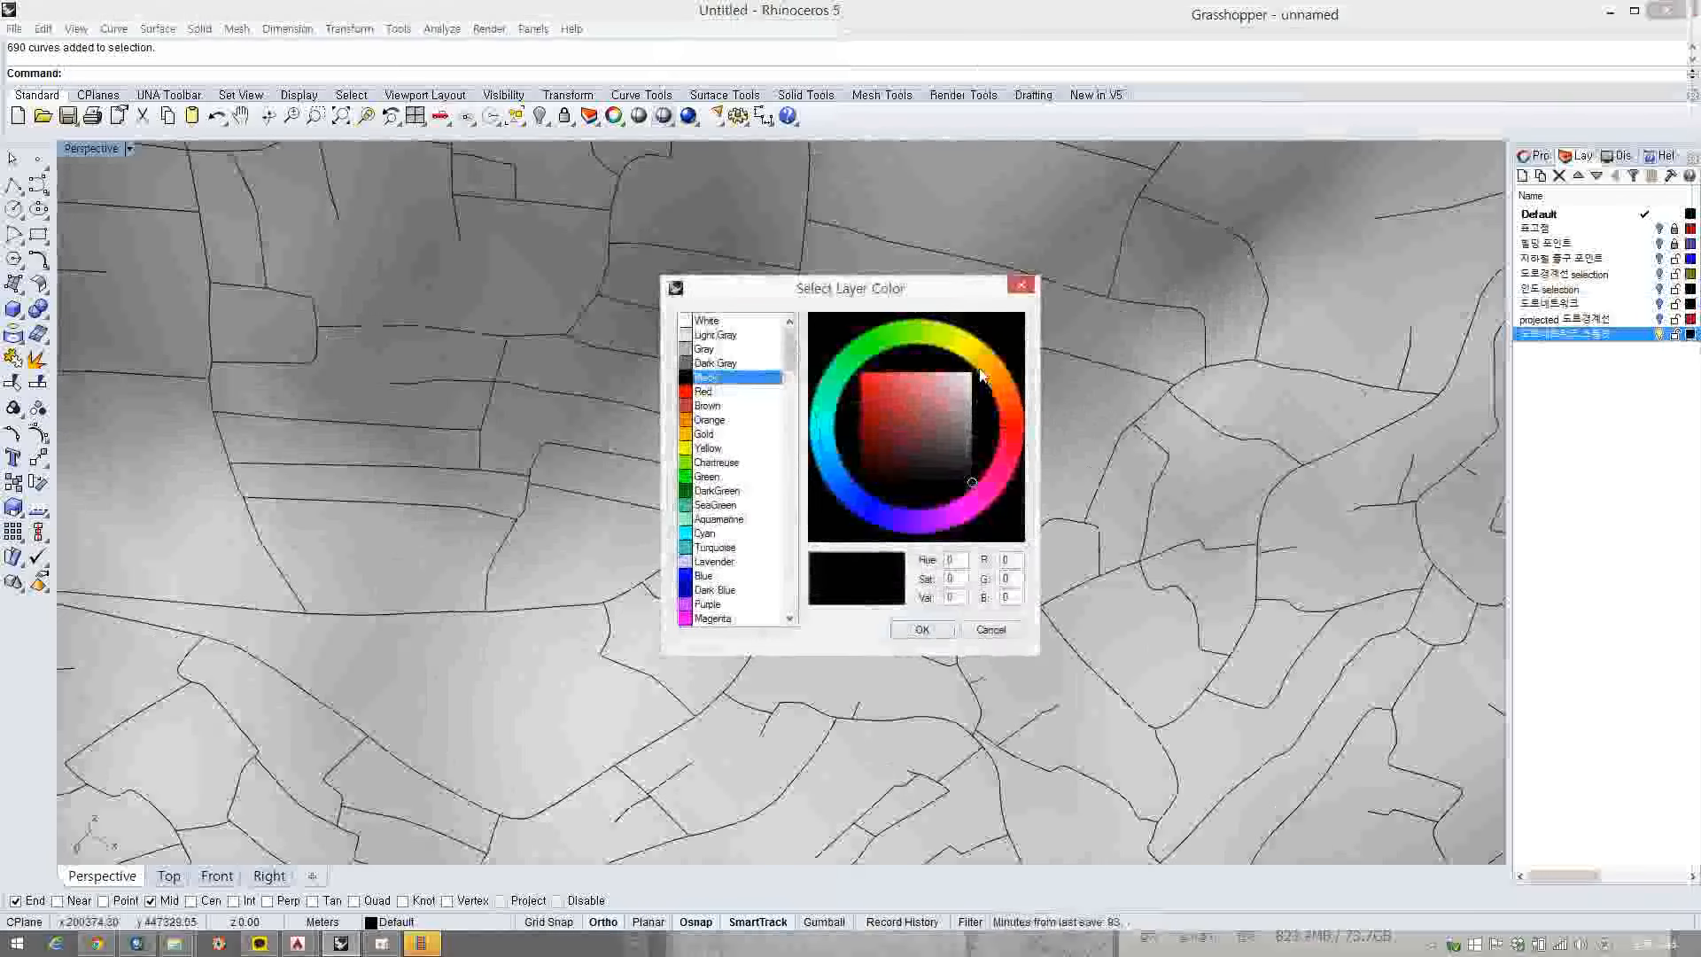
{"action": "left_click", "coordinate": [880, 352]}
{"action": "left_click", "coordinate": [861, 425]}
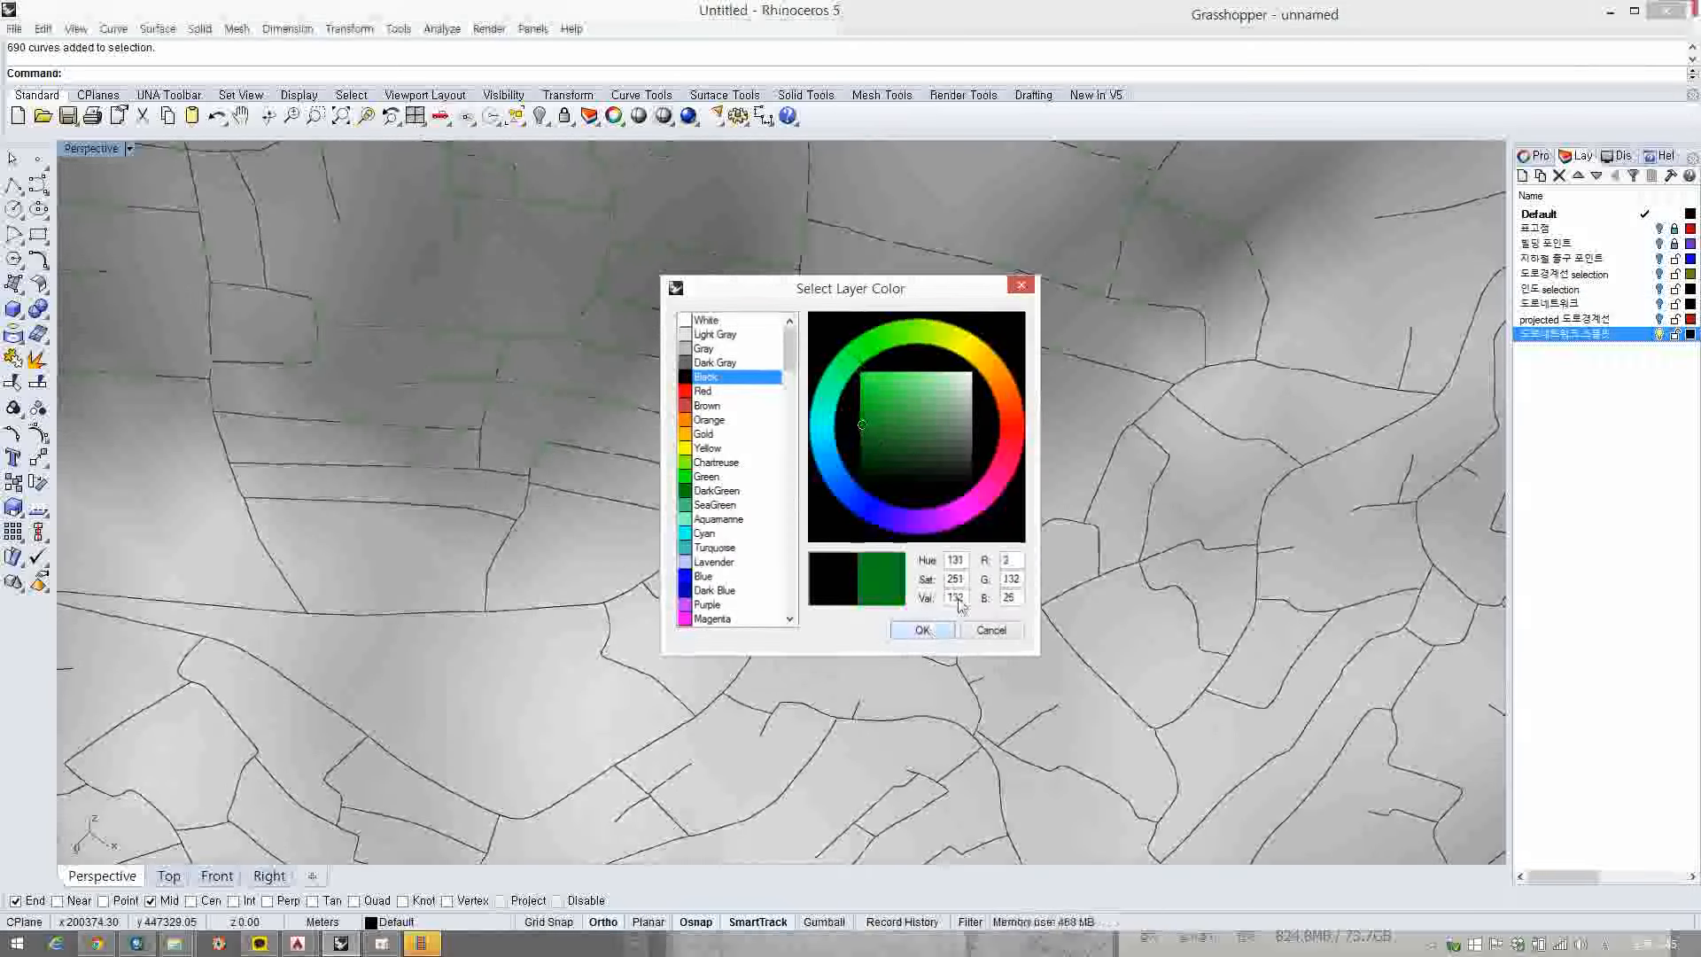
{"action": "left_click", "coordinate": [926, 631]}
- Select individual baked road curves around a junction to examine whether they are split at their intersections
{"action": "scroll", "coordinate": [994, 503], "scroll_direction": "down", "scroll_amount": 5}
{"action": "left_click", "coordinate": [820, 517]}
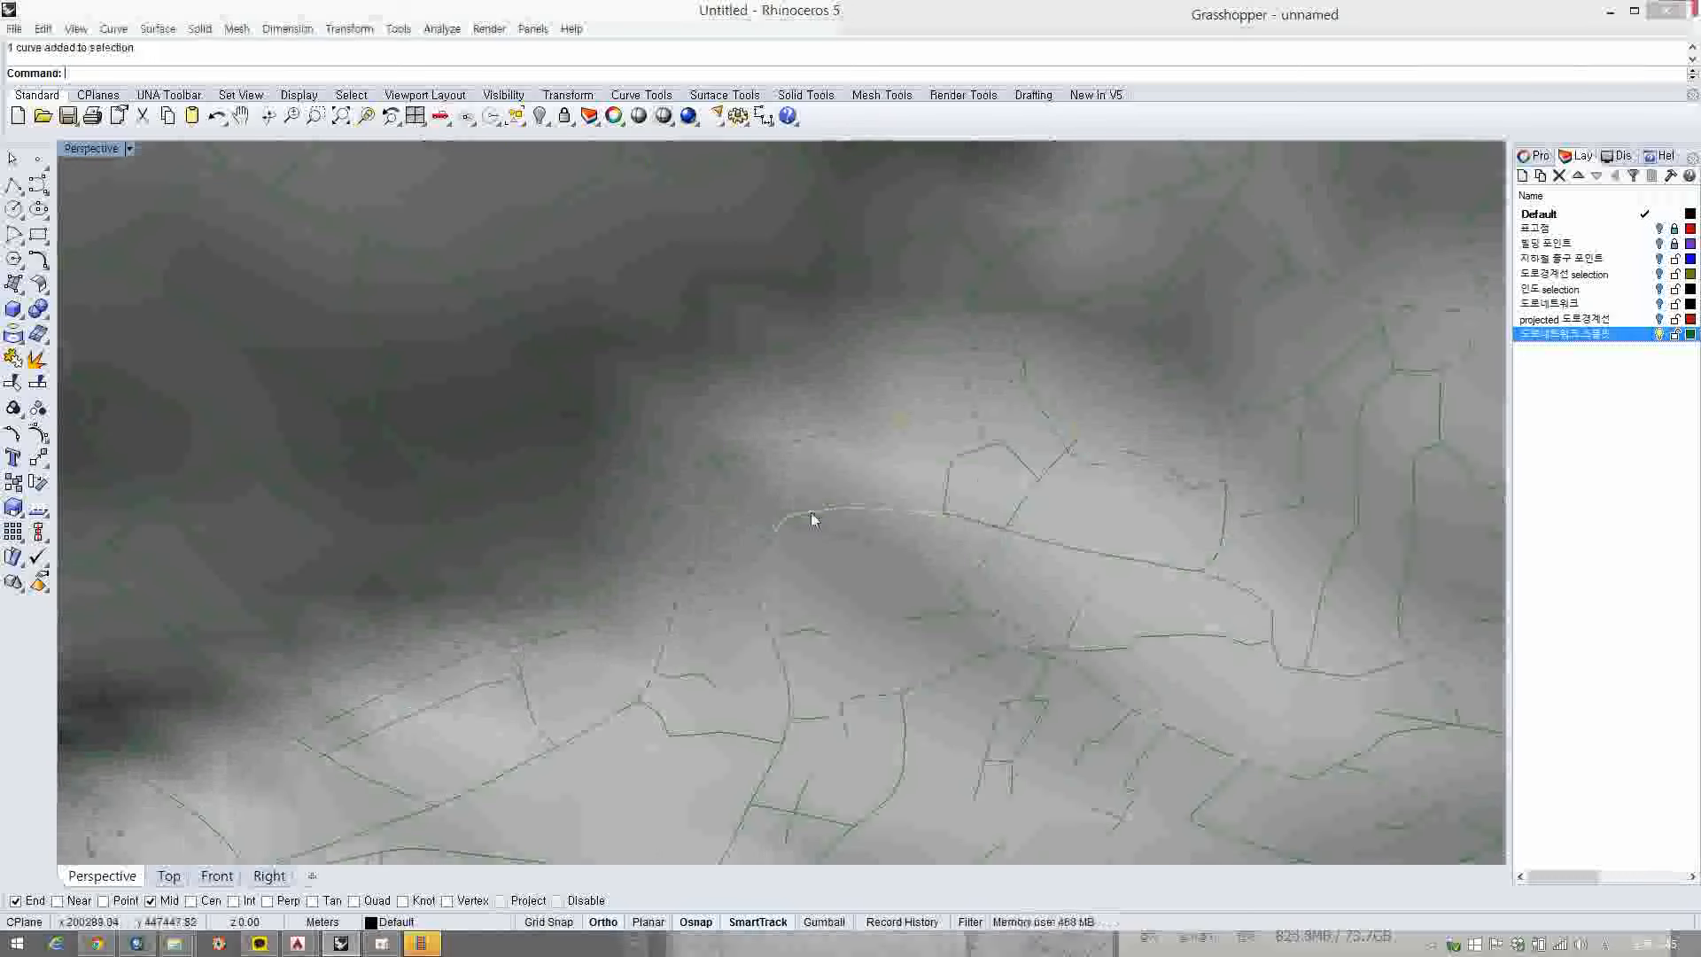
{"action": "left_click", "coordinate": [714, 462]}
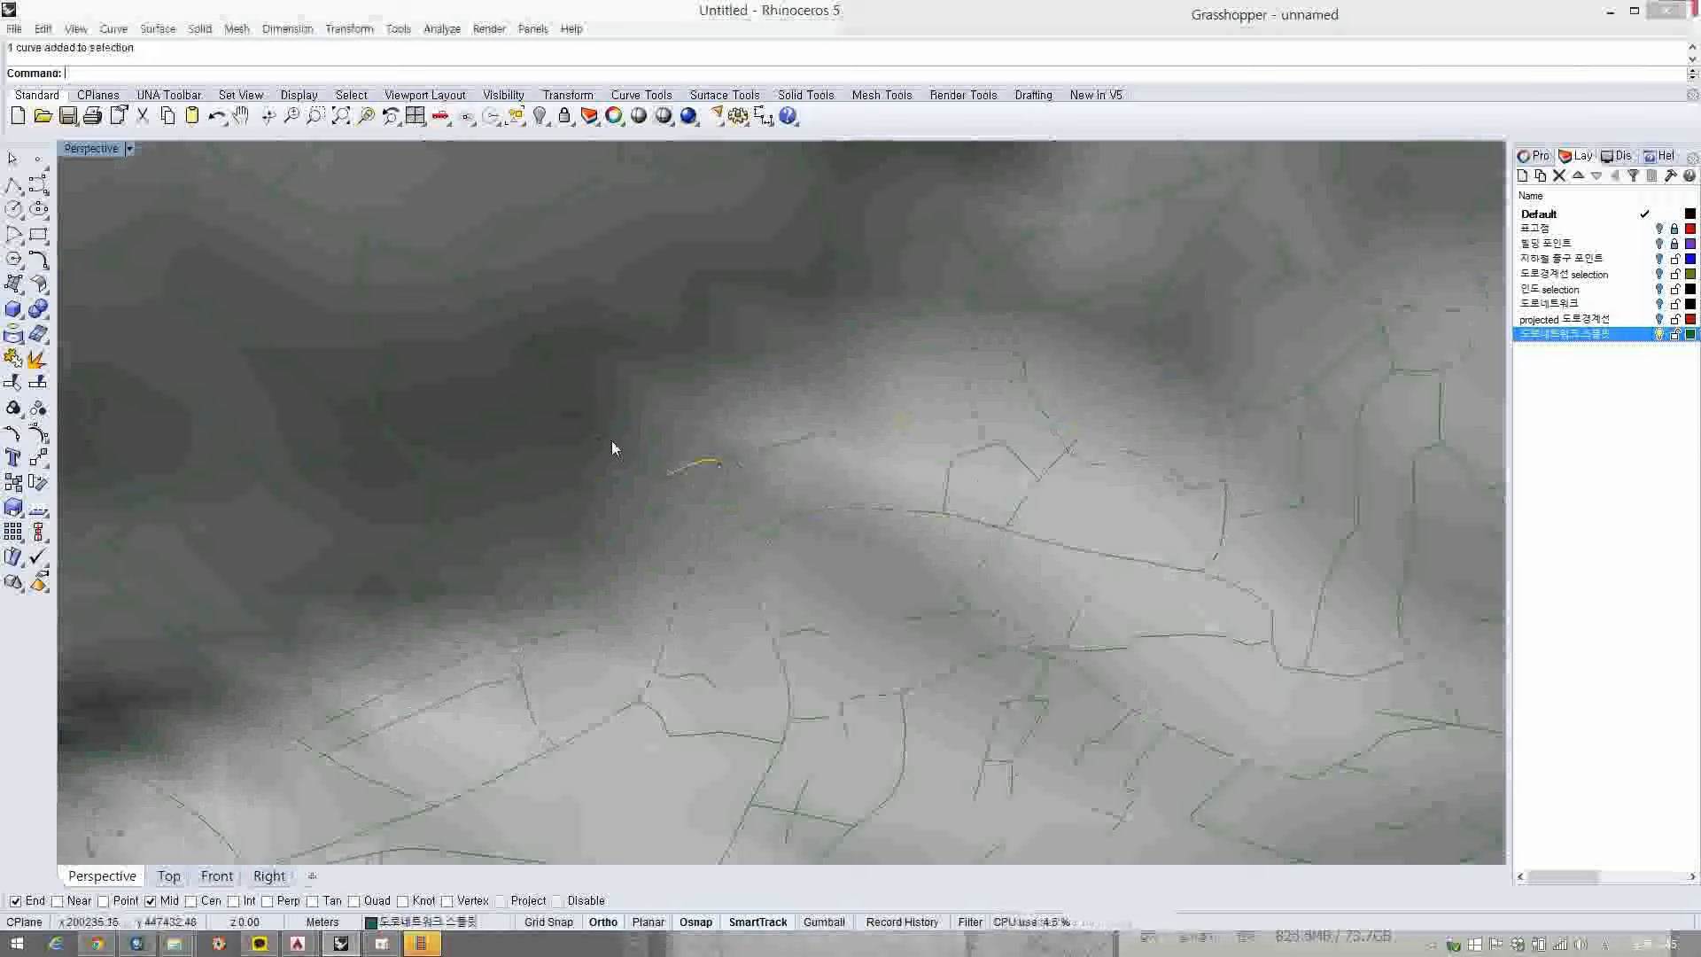
{"action": "scroll", "coordinate": [587, 433], "scroll_direction": "up", "scroll_amount": 6}
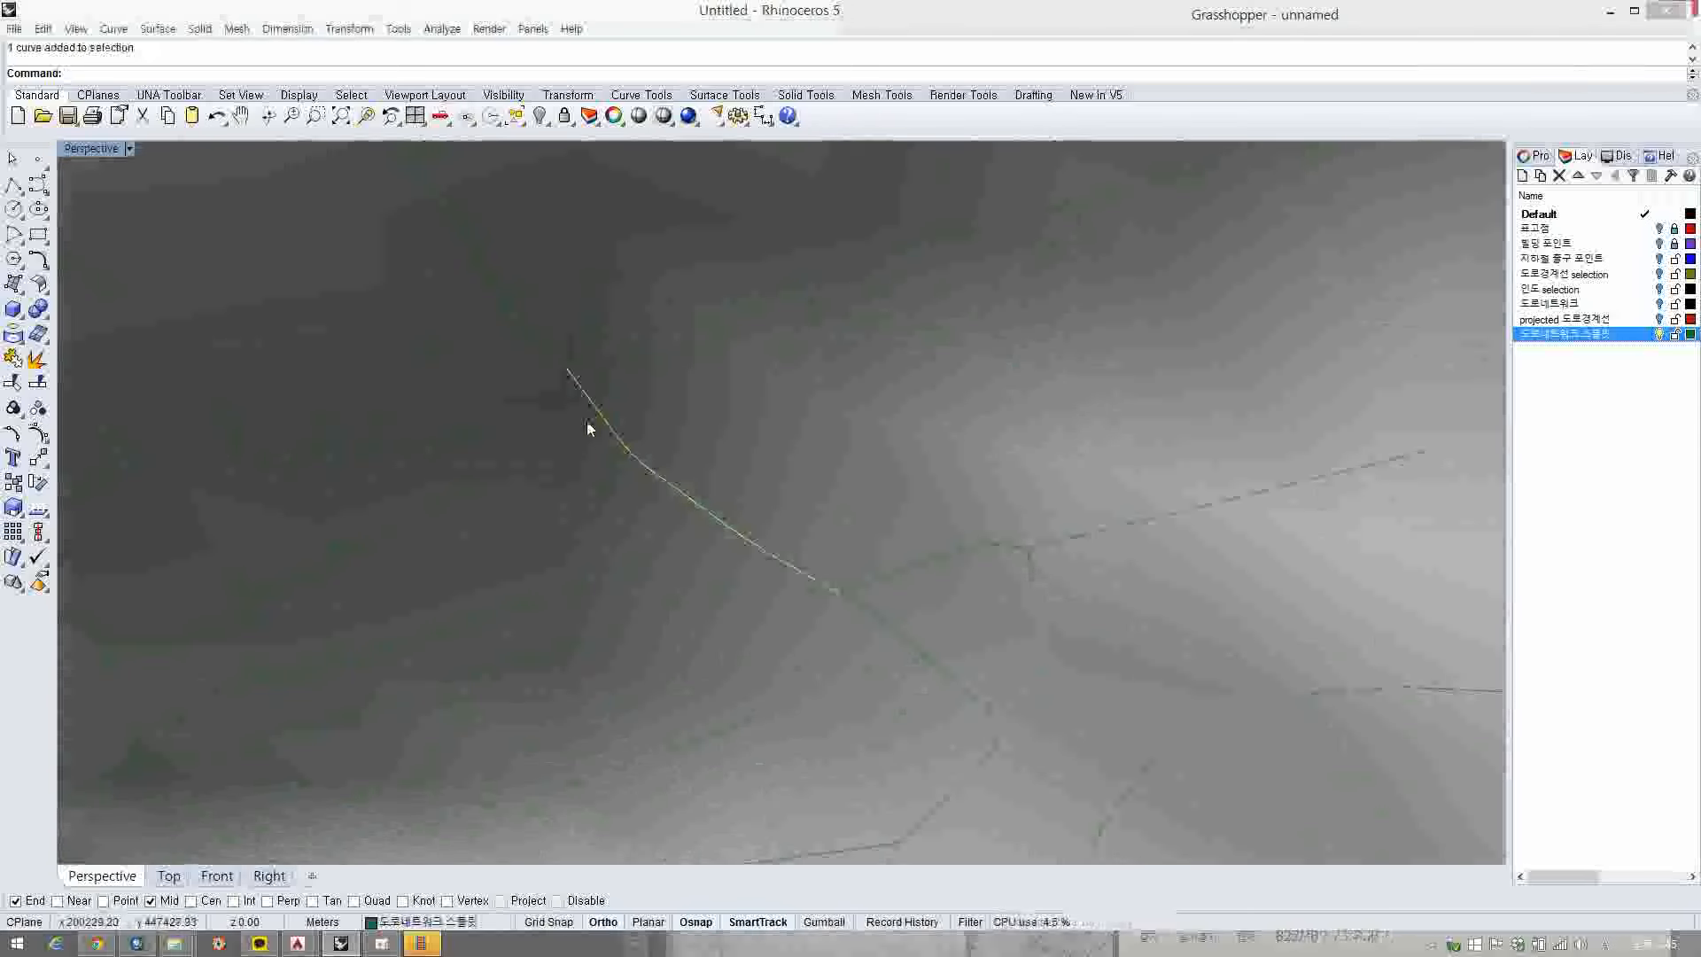
{"action": "scroll", "coordinate": [636, 479], "scroll_direction": "down", "scroll_amount": 3}
{"action": "scroll", "coordinate": [656, 482], "scroll_direction": "up", "scroll_amount": 3}
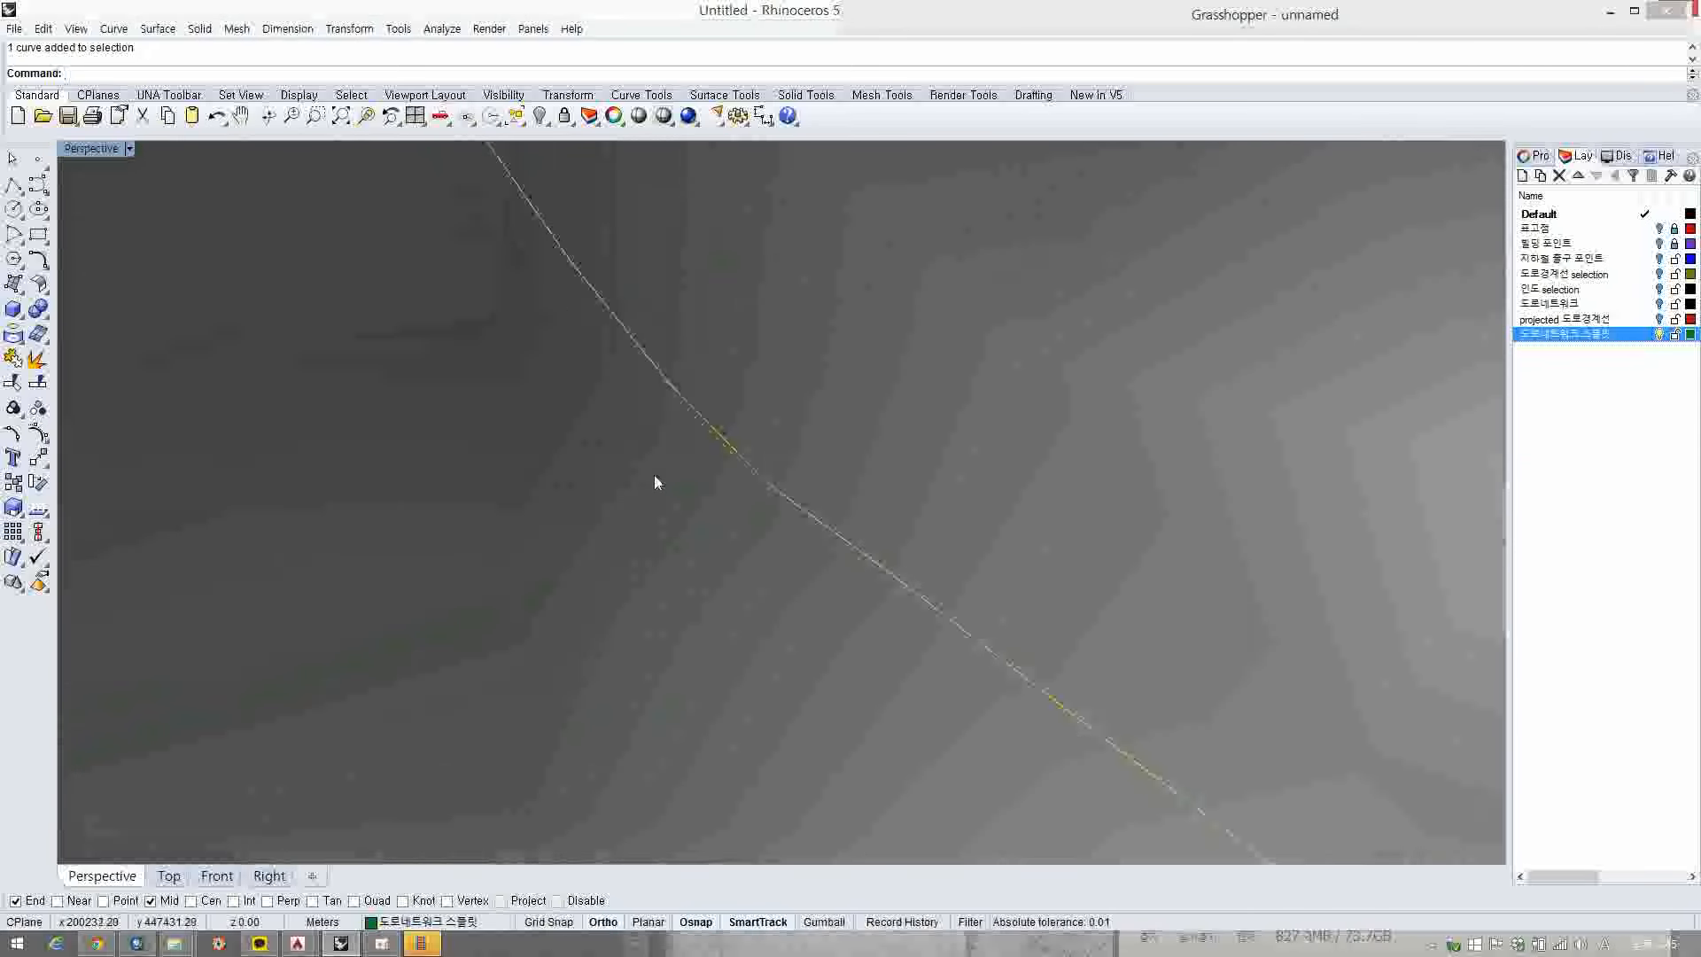
{"action": "scroll", "coordinate": [661, 476], "scroll_direction": "down", "scroll_amount": 3}
{"action": "right_click_drag", "start_coordinate": [660, 477], "coordinate": [868, 478]}
{"action": "left_click", "coordinate": [862, 358]}
{"action": "left_click", "coordinate": [865, 343]}
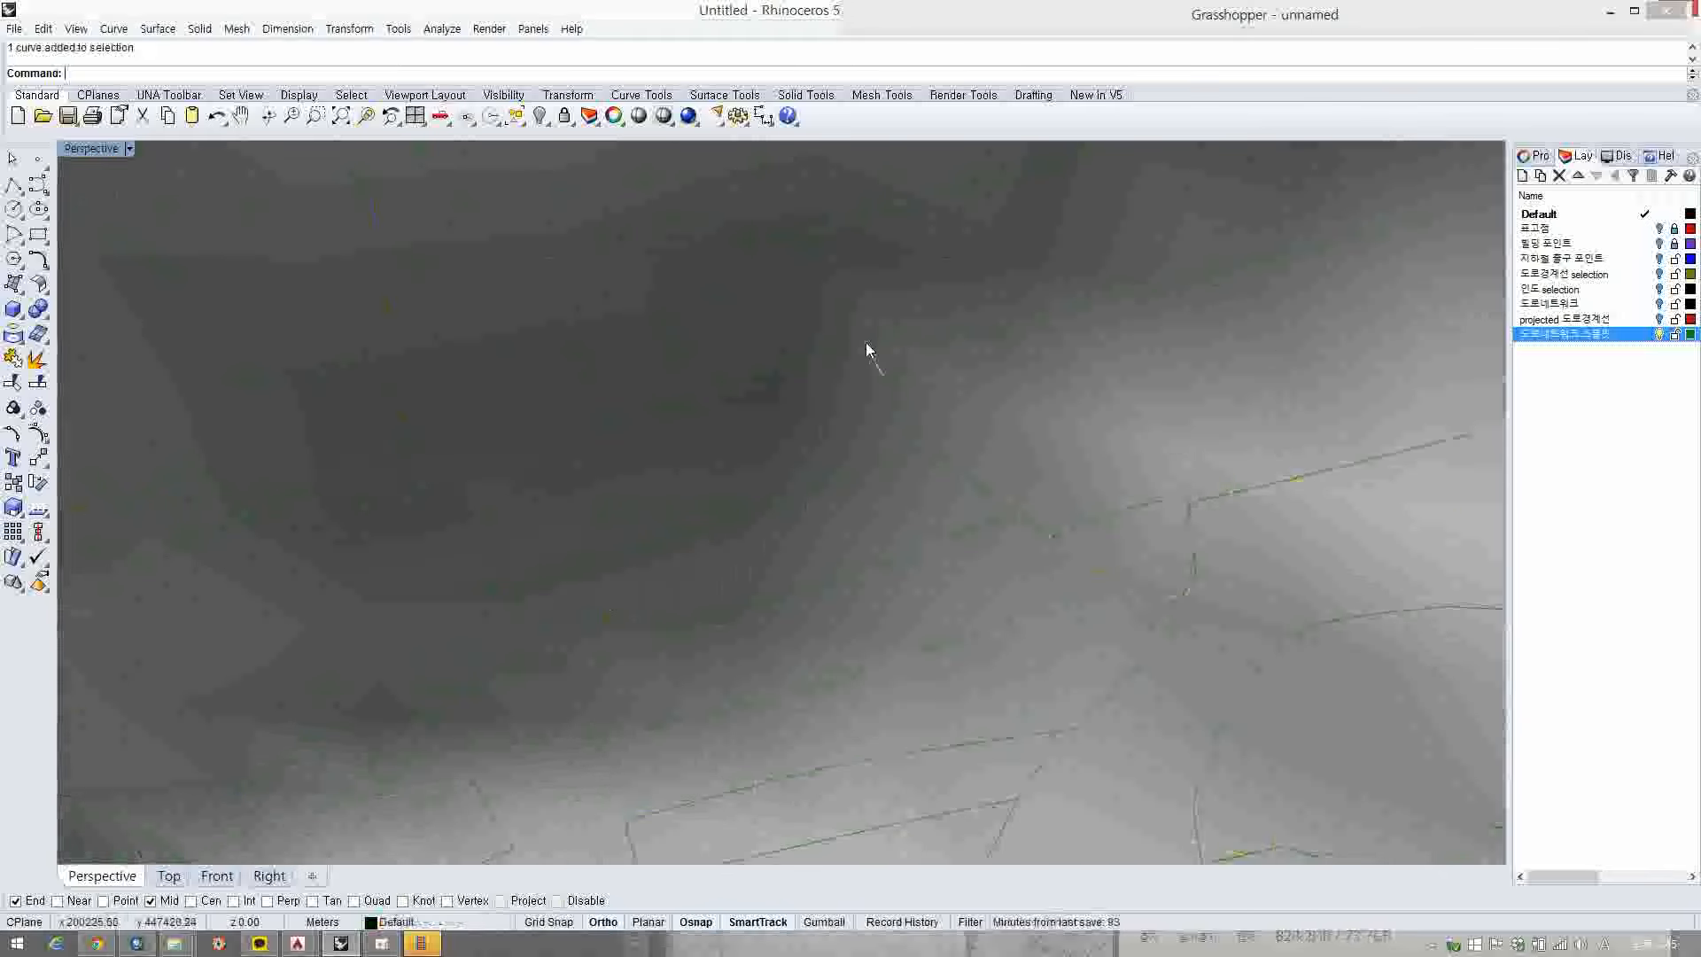
{"action": "left_click", "coordinate": [801, 359]}
{"action": "left_click", "coordinate": [800, 362]}
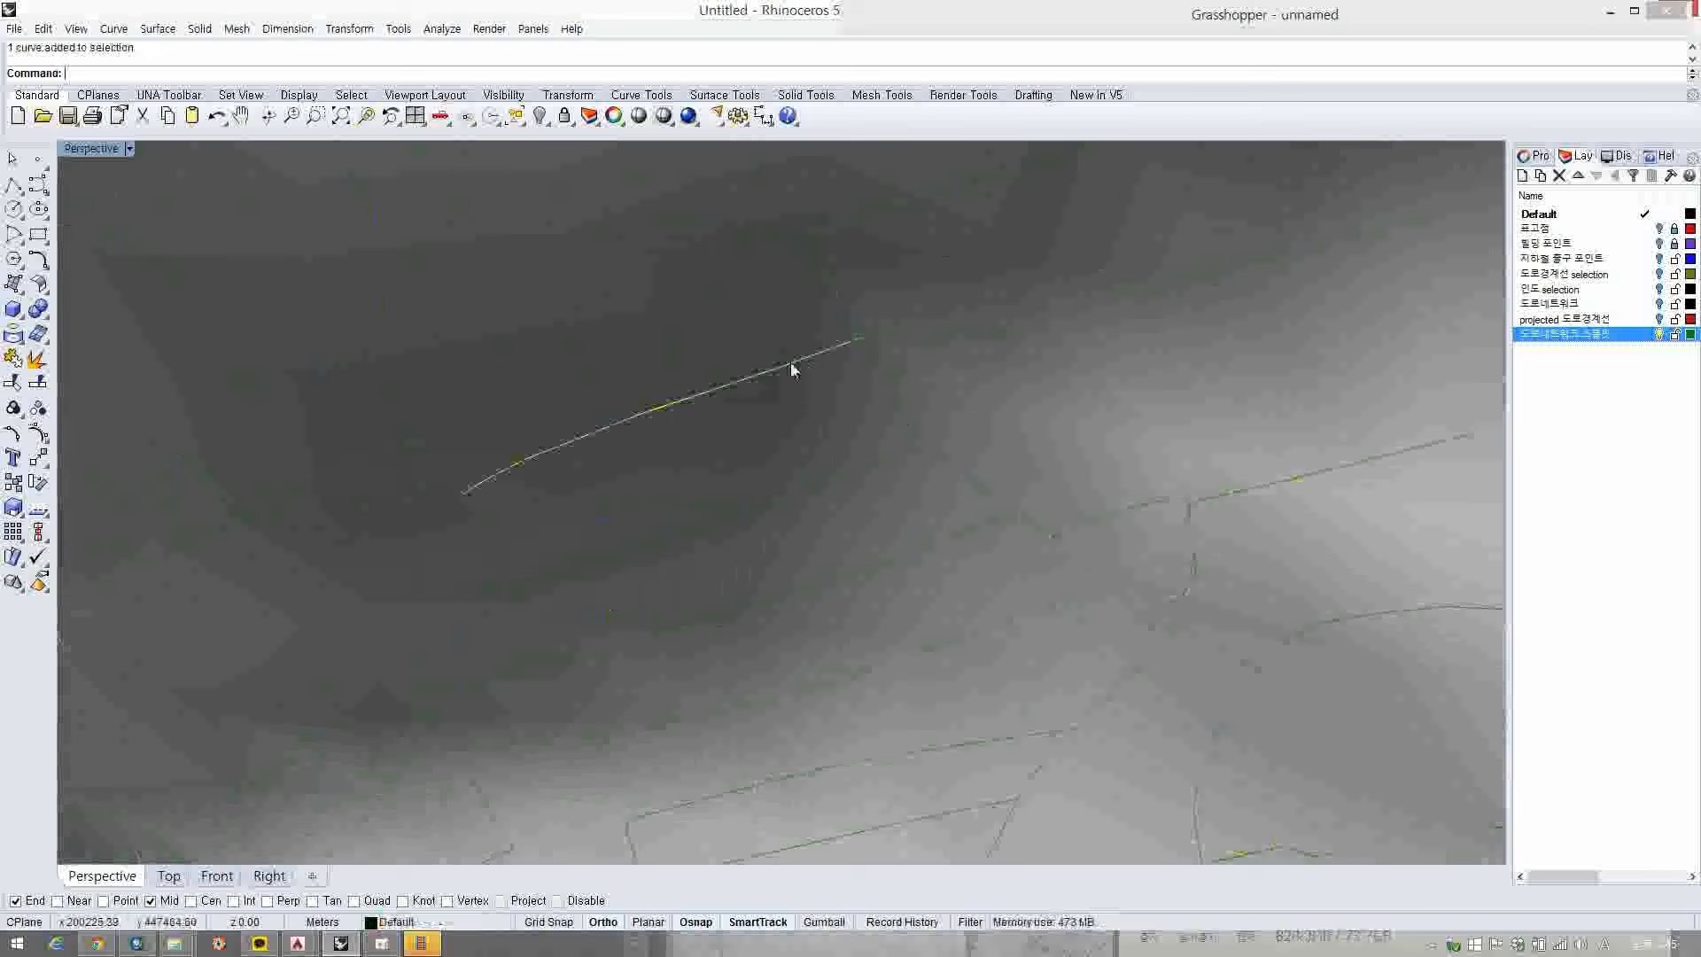
{"action": "left_click", "coordinate": [504, 540]}
{"action": "left_click", "coordinate": [808, 496]}
{"action": "scroll", "coordinate": [886, 497], "scroll_direction": "up", "scroll_amount": 8}
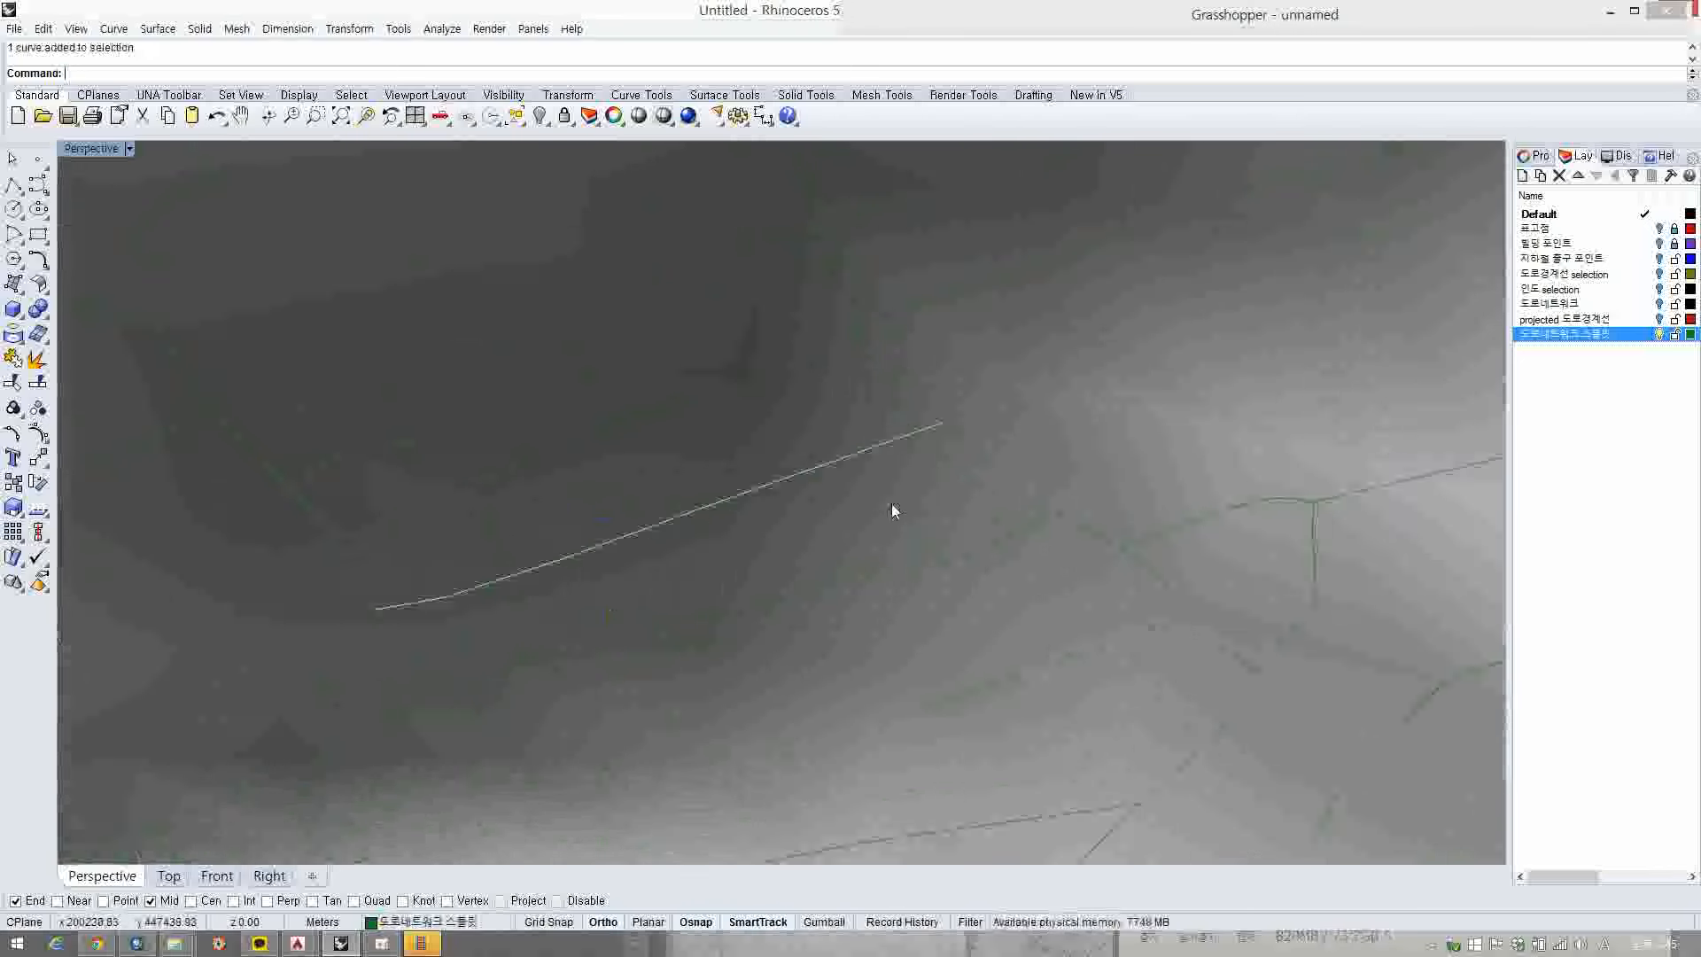
- Turn on the control points of the side road curve and move its end point onto the adjoining road curve
{"action": "mouse_move", "coordinate": [1018, 362]}
{"action": "right_mouse_down", "text": "shift"}
{"action": "mouse_move", "coordinate": [1016, 445]}
{"action": "mouse_move", "coordinate": [1013, 391]}
{"action": "right_mouse_up", "text": "shift"}
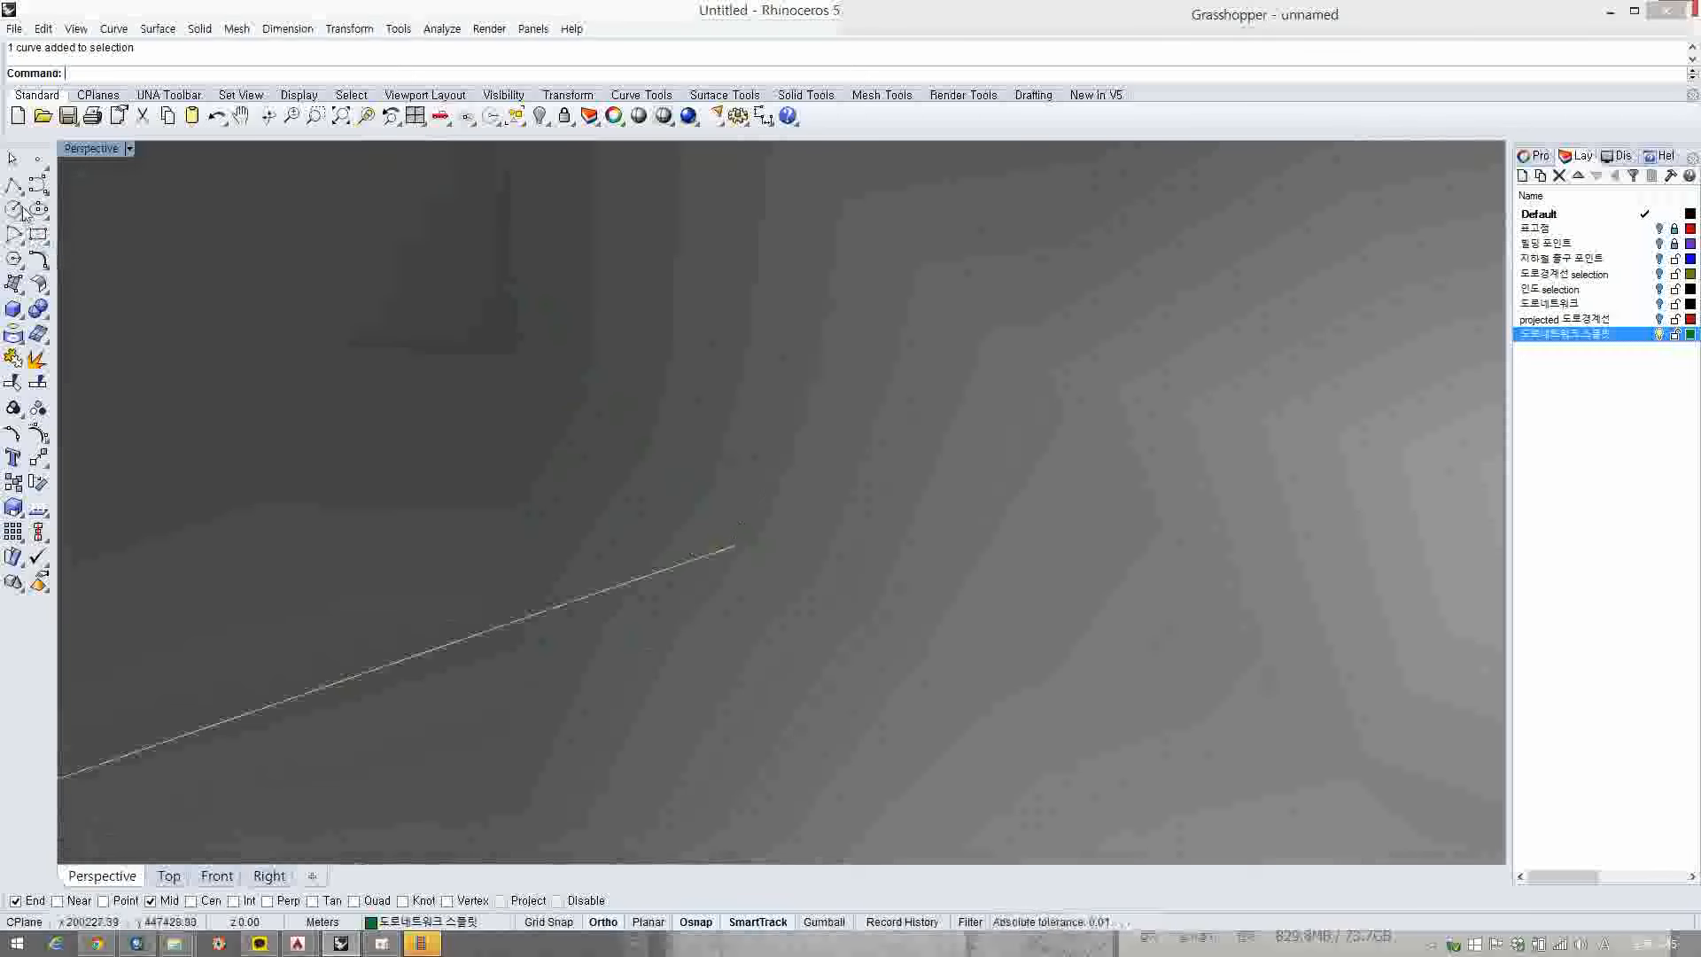
{"action": "key", "text": "Delete"}
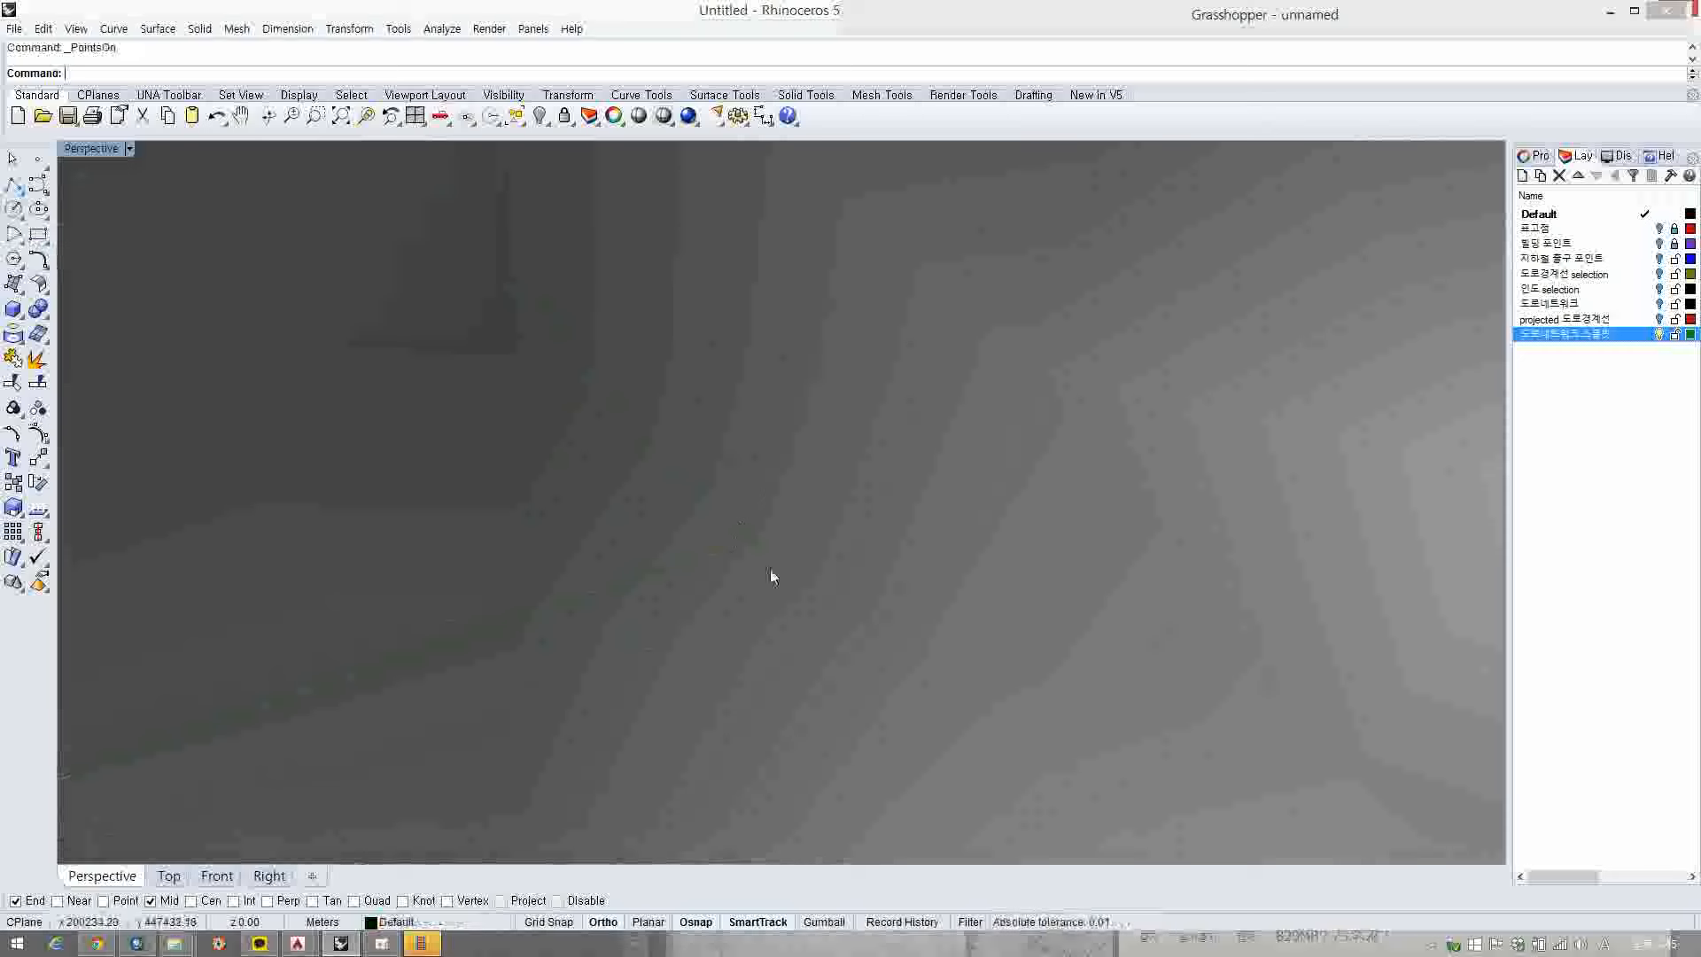
{"action": "left_click", "coordinate": [735, 545]}
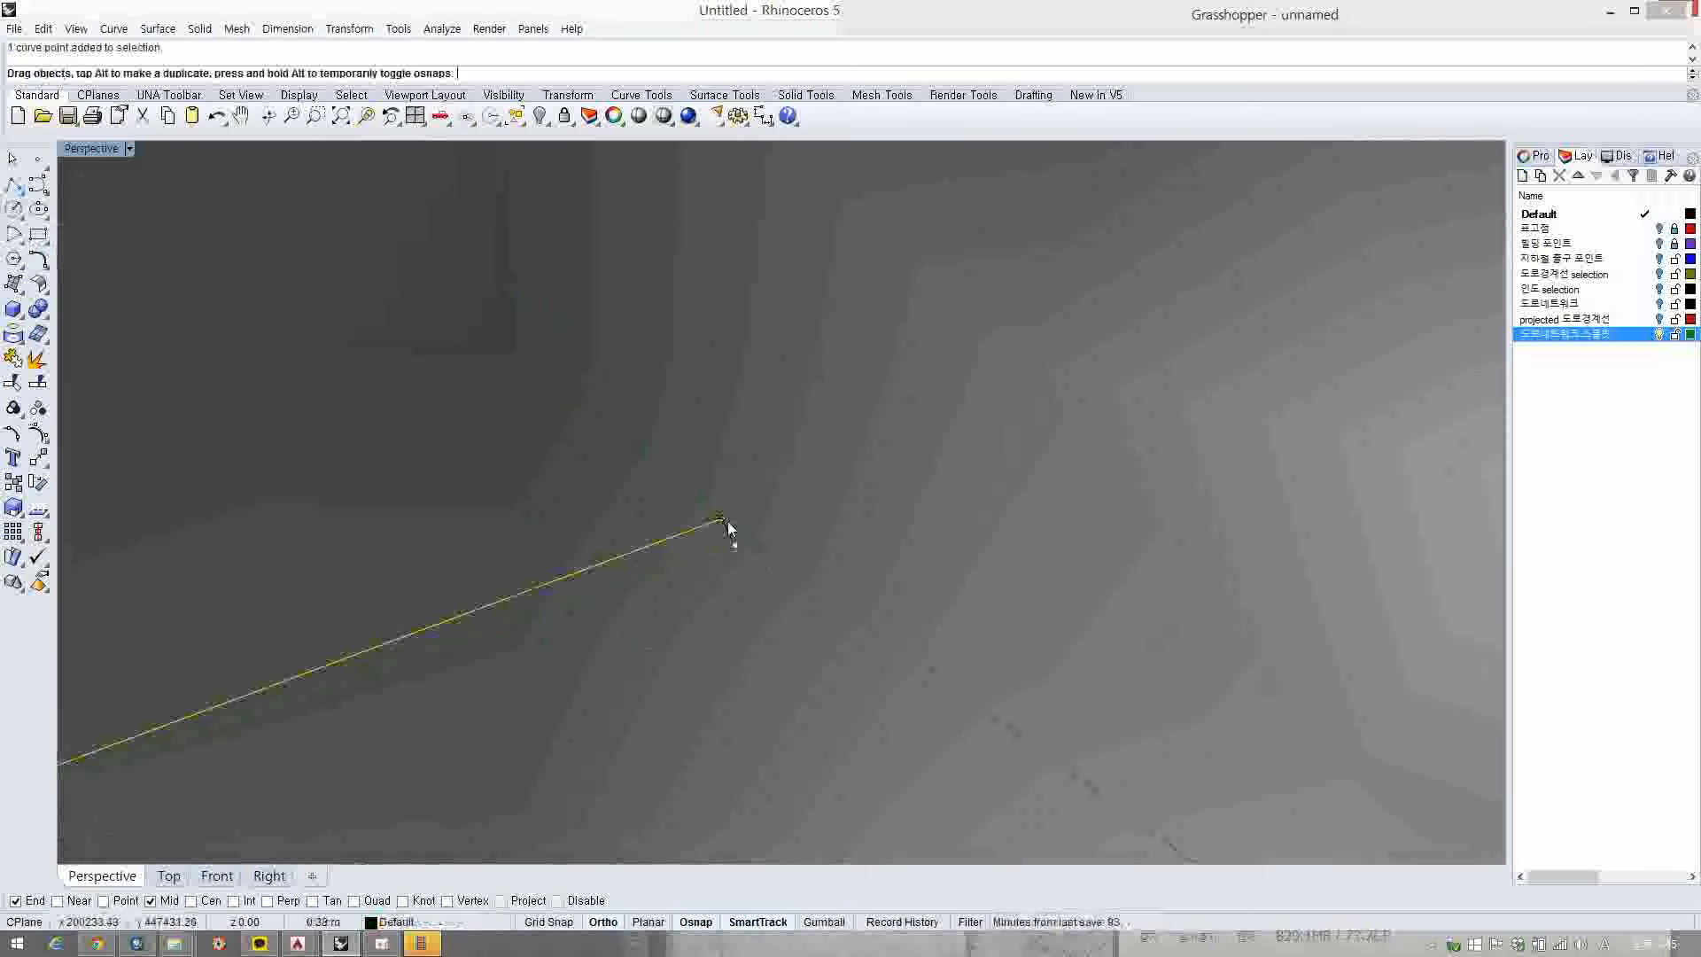
- Split the through road curve at the junction, using the side road curve as the cutting object
{"action": "left_click", "coordinate": [735, 541]}
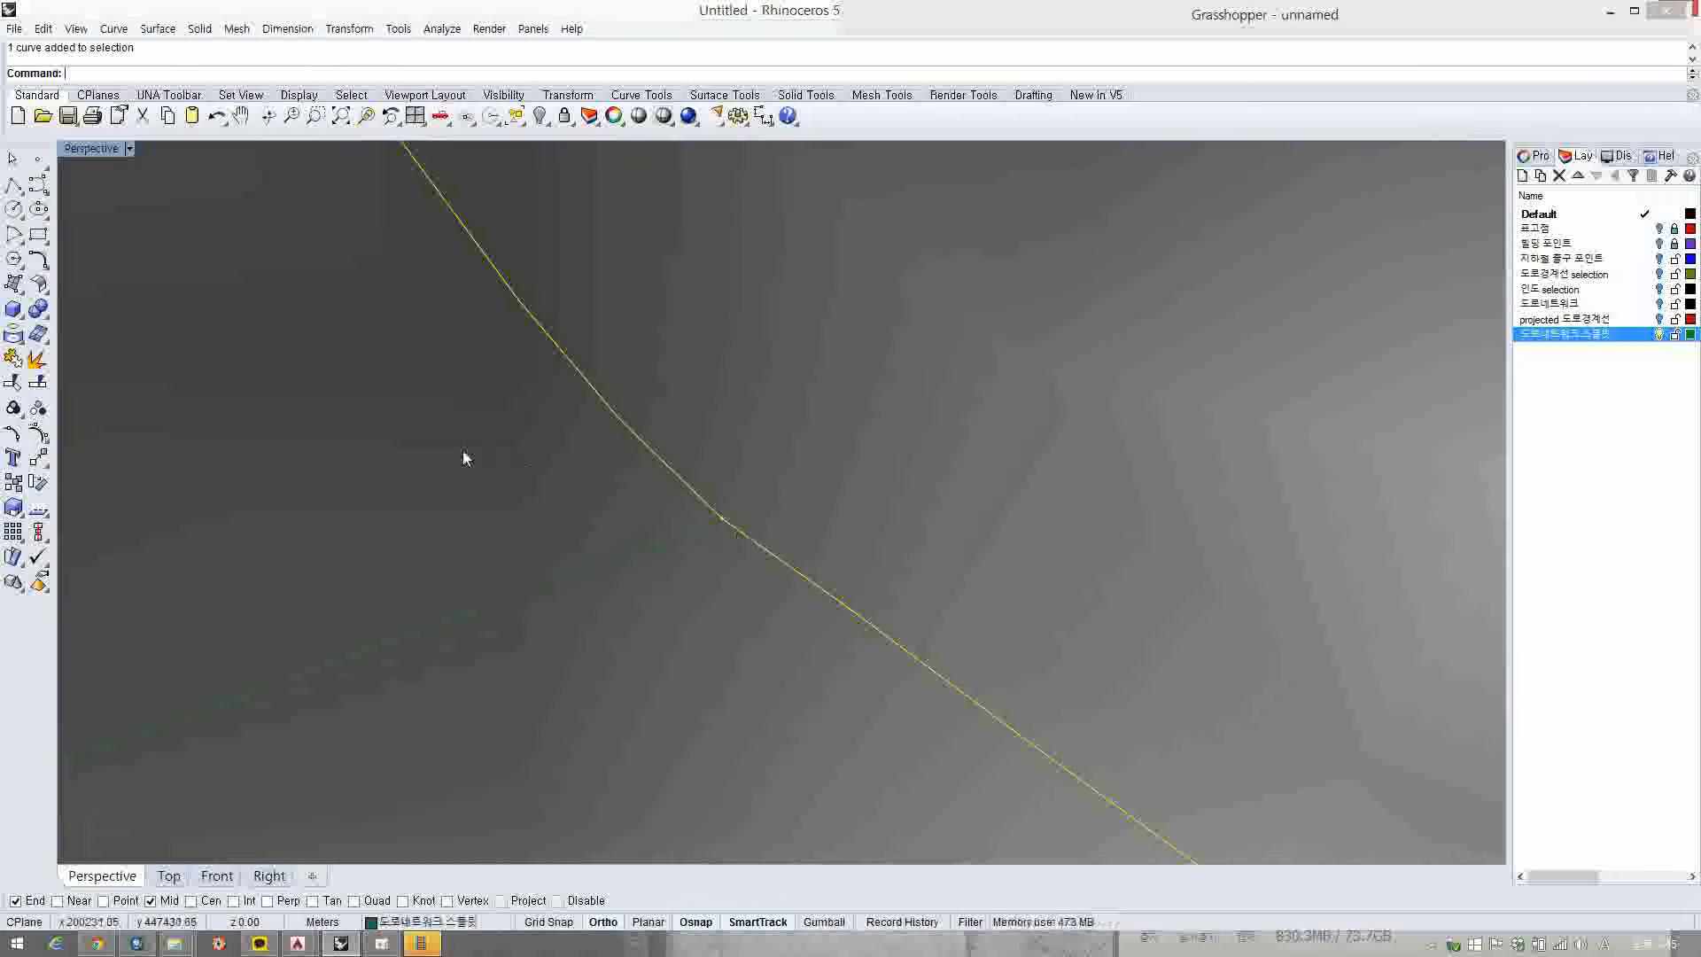
{"action": "type", "text": "Sp"}
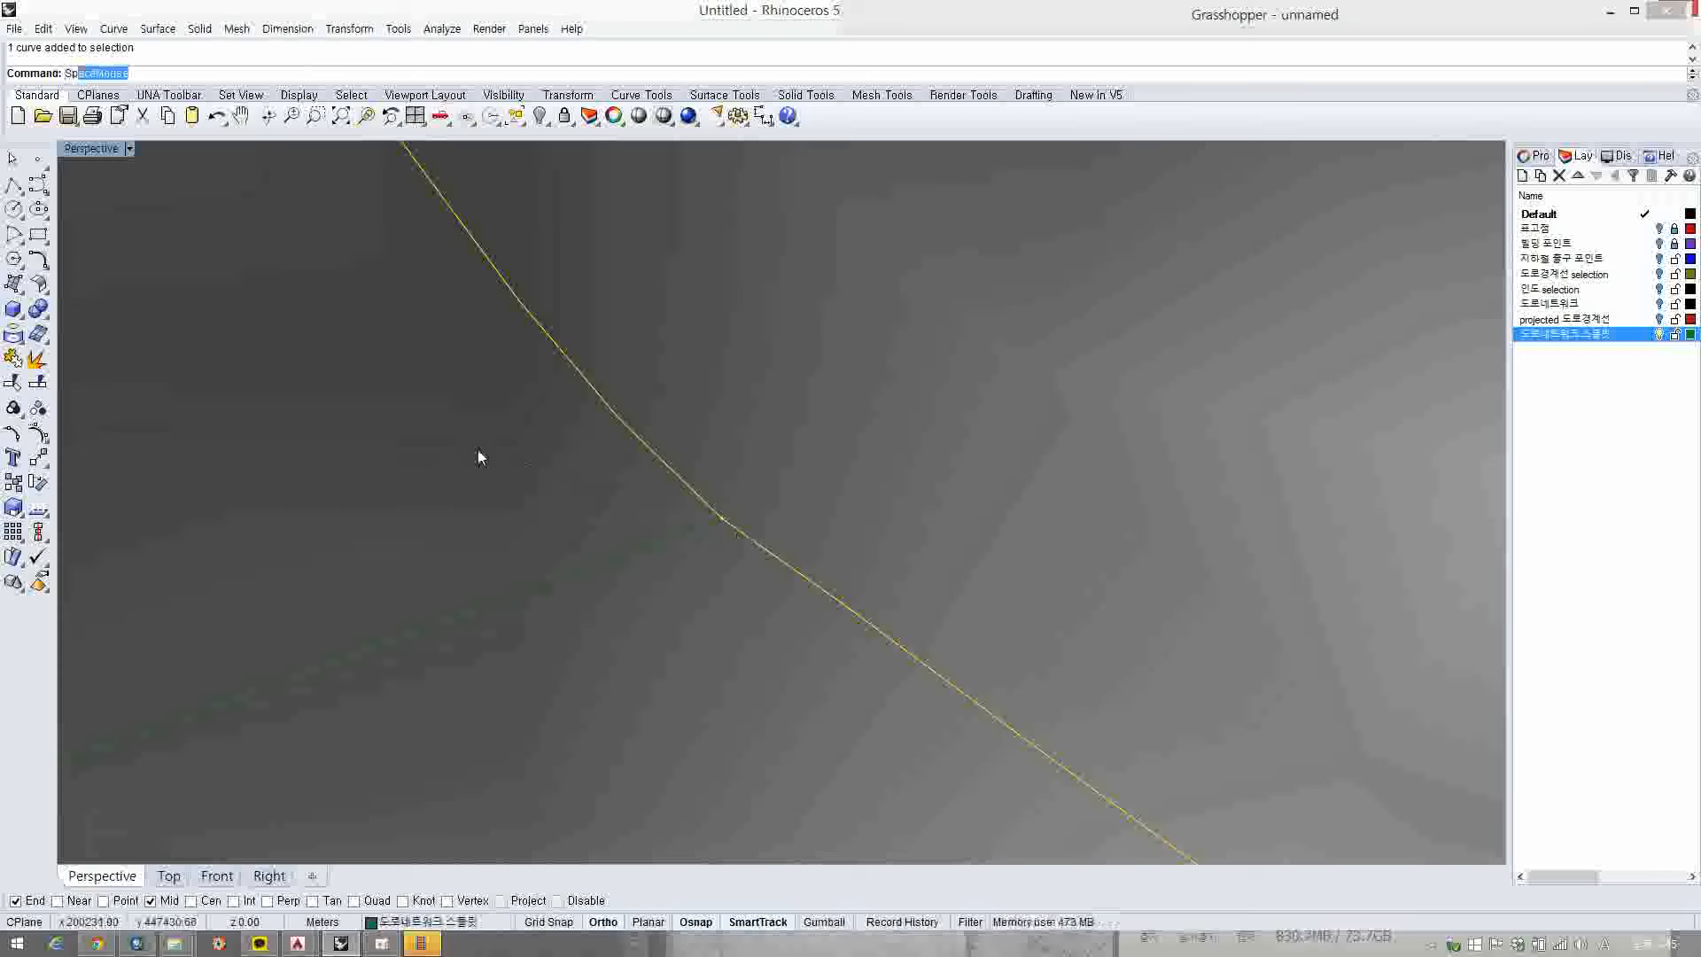
{"action": "type", "text": "lit"}
{"action": "key", "text": "Return"}
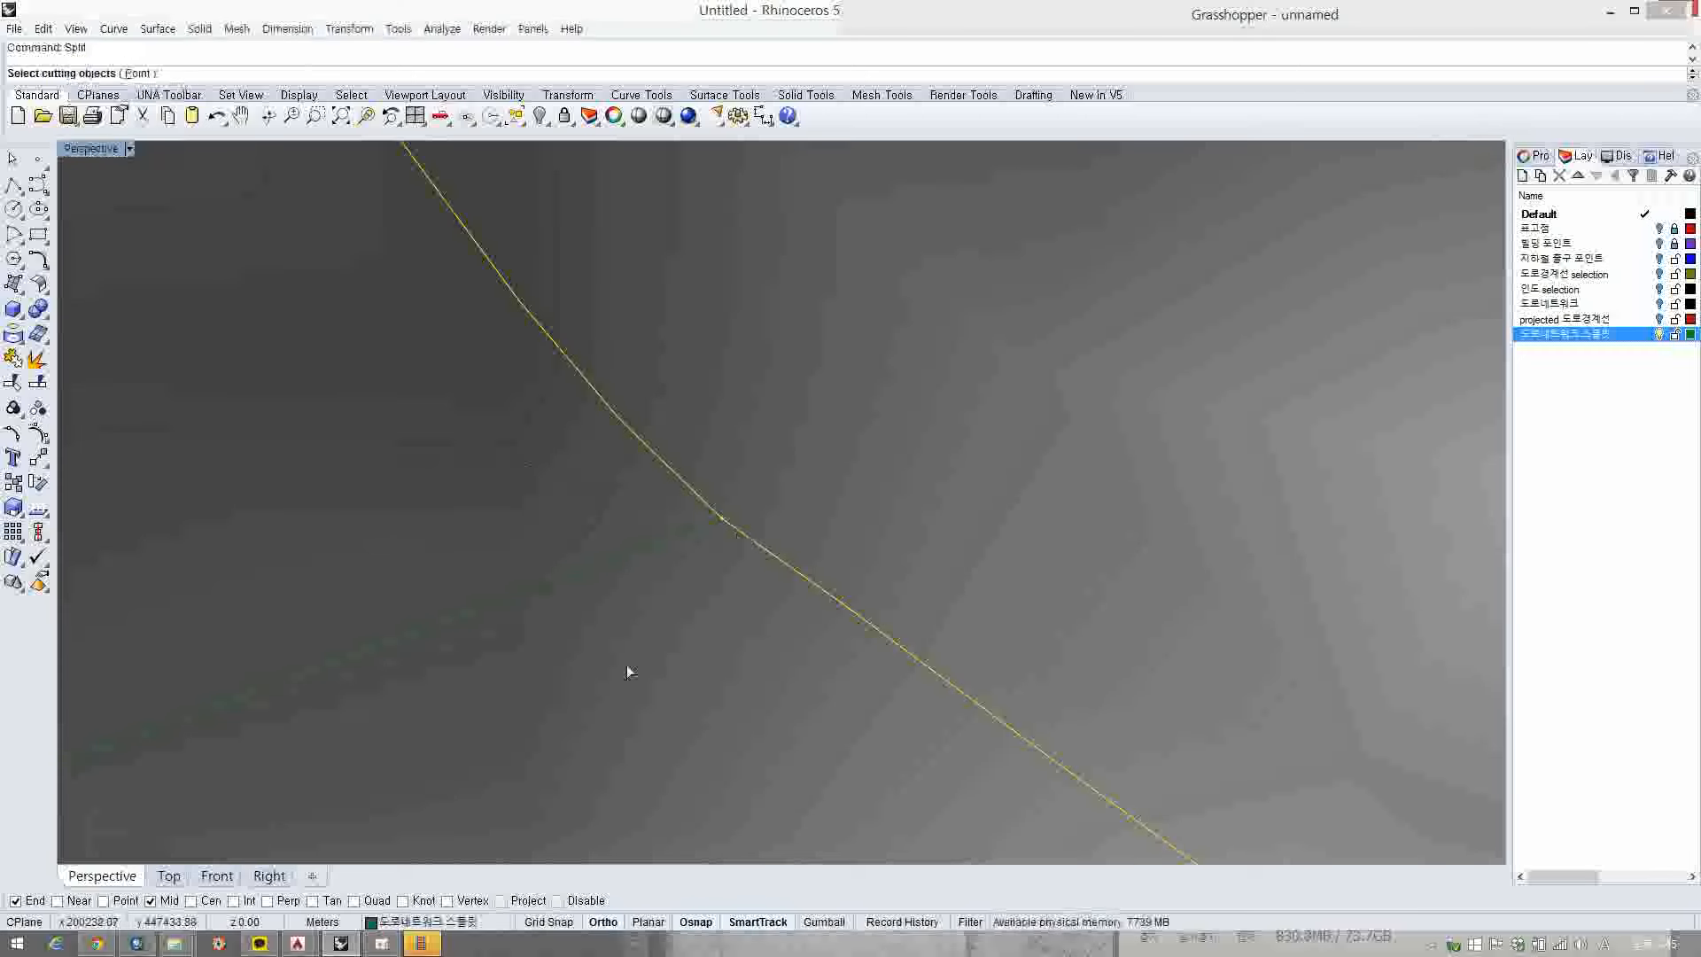
{"action": "left_click", "coordinate": [667, 562]}
{"action": "key", "text": "Return"}
{"action": "left_click", "coordinate": [735, 557]}
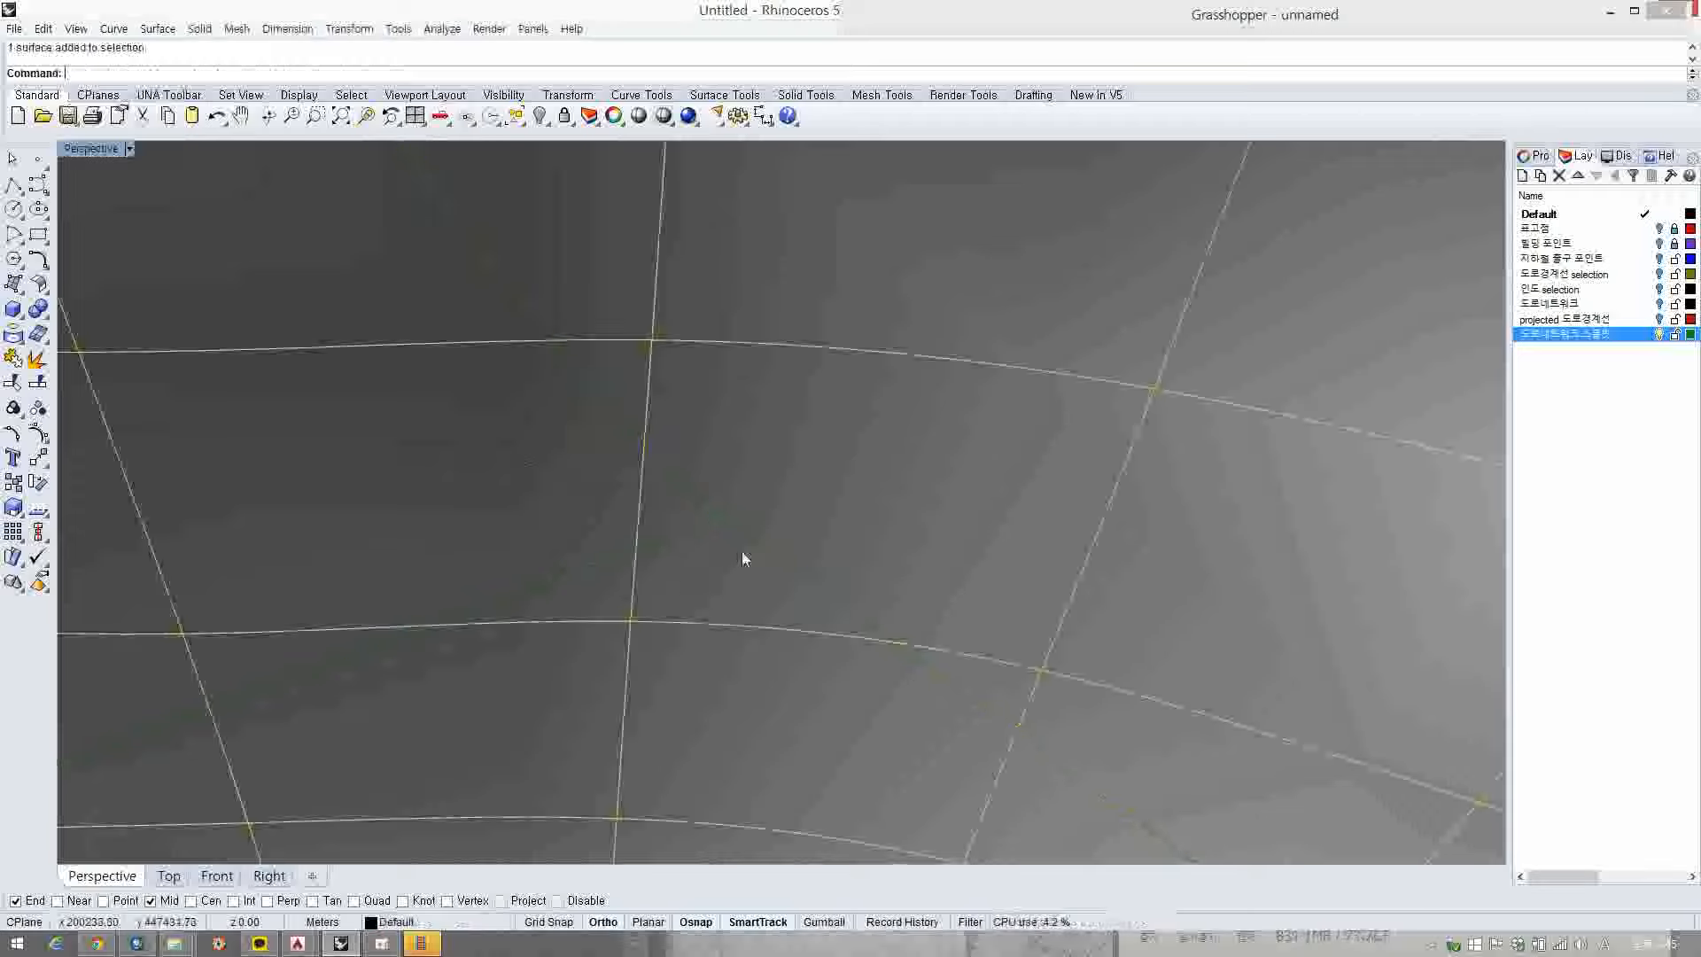
{"action": "key", "text": "Delete"}
{"action": "left_click", "coordinate": [686, 490]}
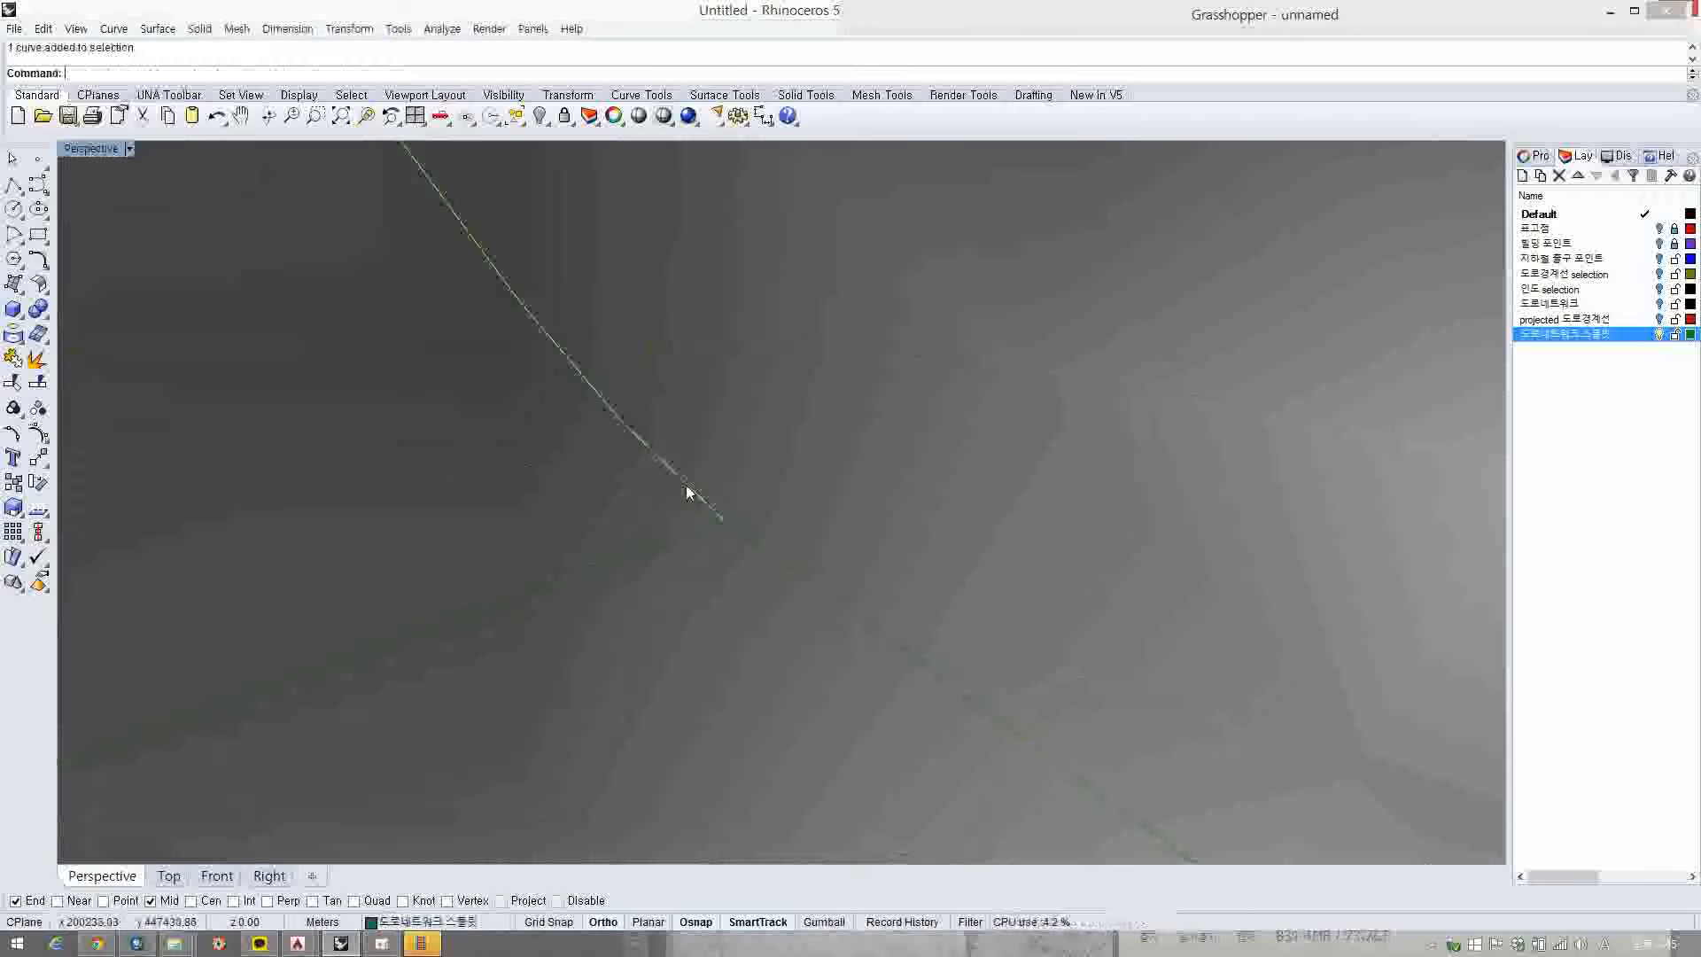
{"action": "left_click", "coordinate": [685, 537]}
- Select all the split road curves on the terrain to examine the whole network
{"action": "scroll", "coordinate": [686, 531], "scroll_direction": "down", "scroll_amount": 6}
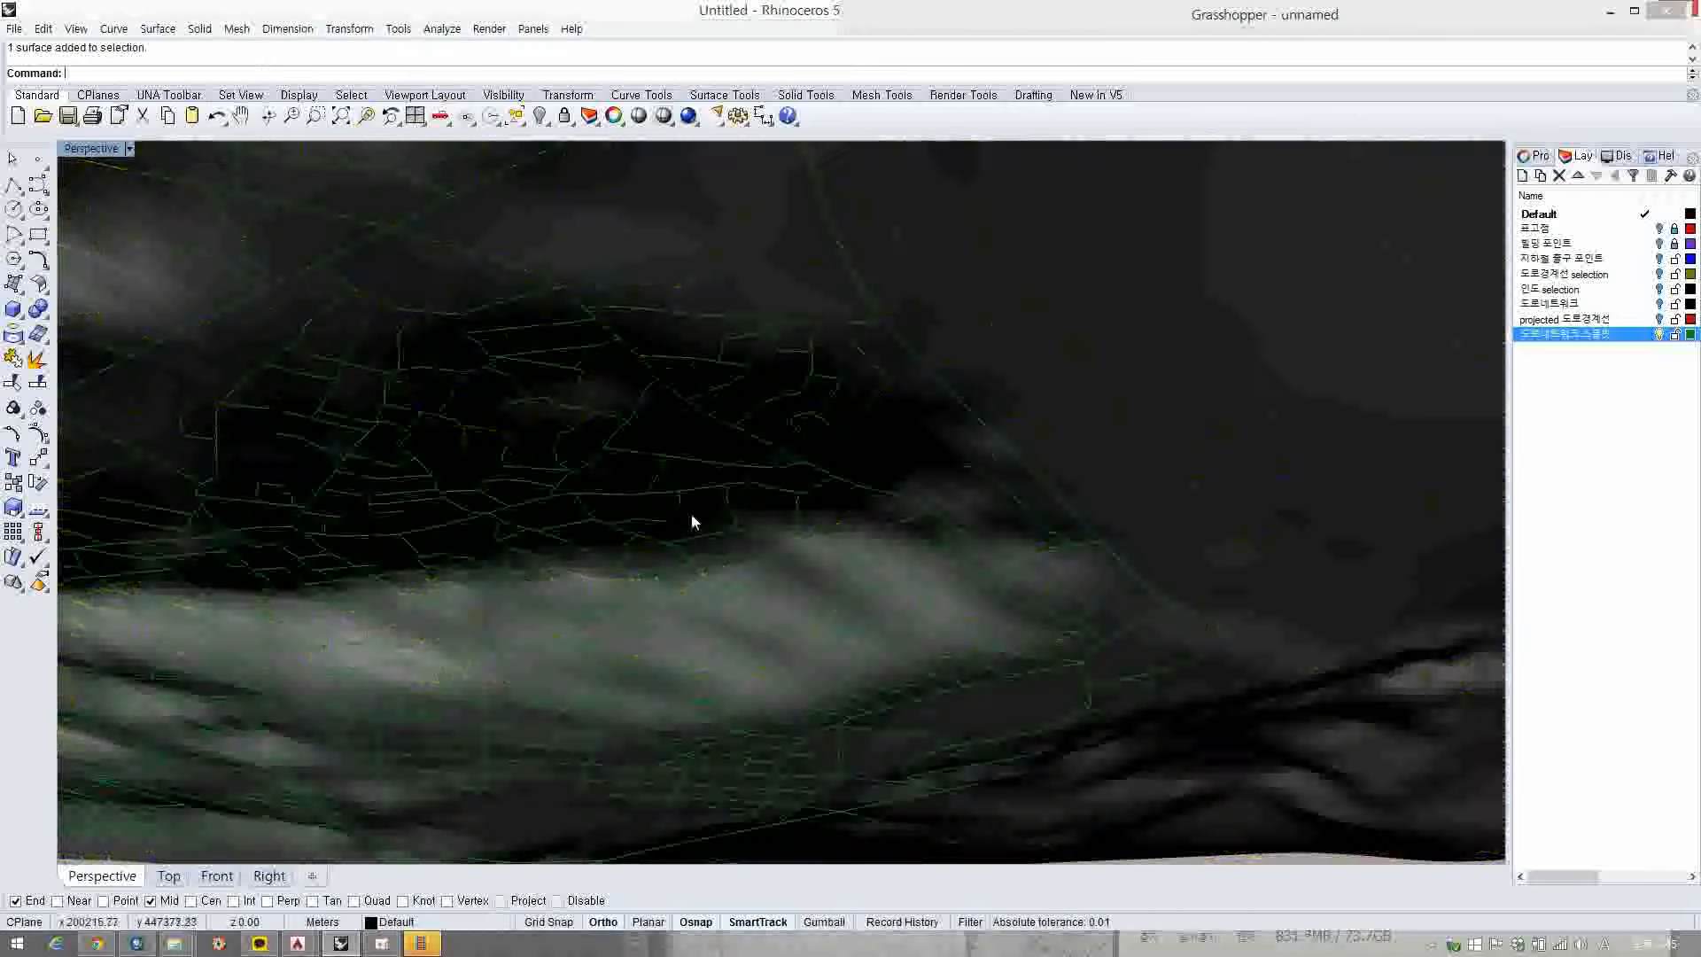
{"action": "scroll", "coordinate": [693, 523], "scroll_direction": "down", "scroll_amount": 10}
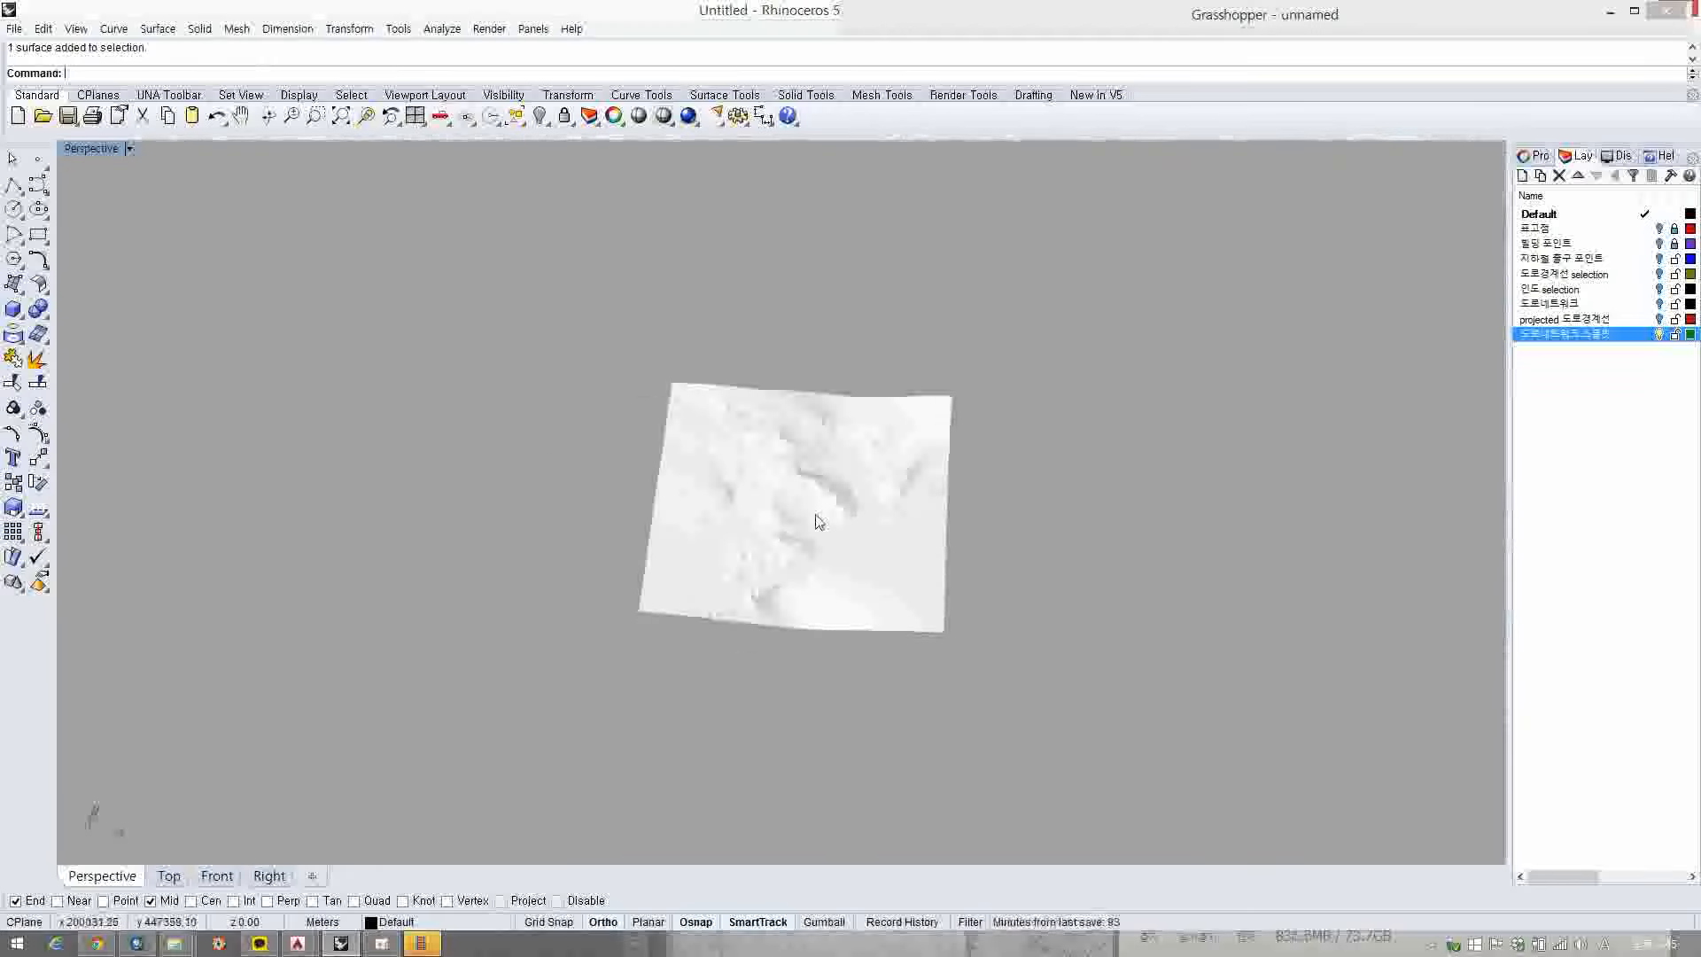
{"action": "scroll", "coordinate": [806, 522], "scroll_direction": "up", "scroll_amount": 3}
{"action": "right_click_drag", "start_coordinate": [797, 524], "coordinate": [1172, 769]}
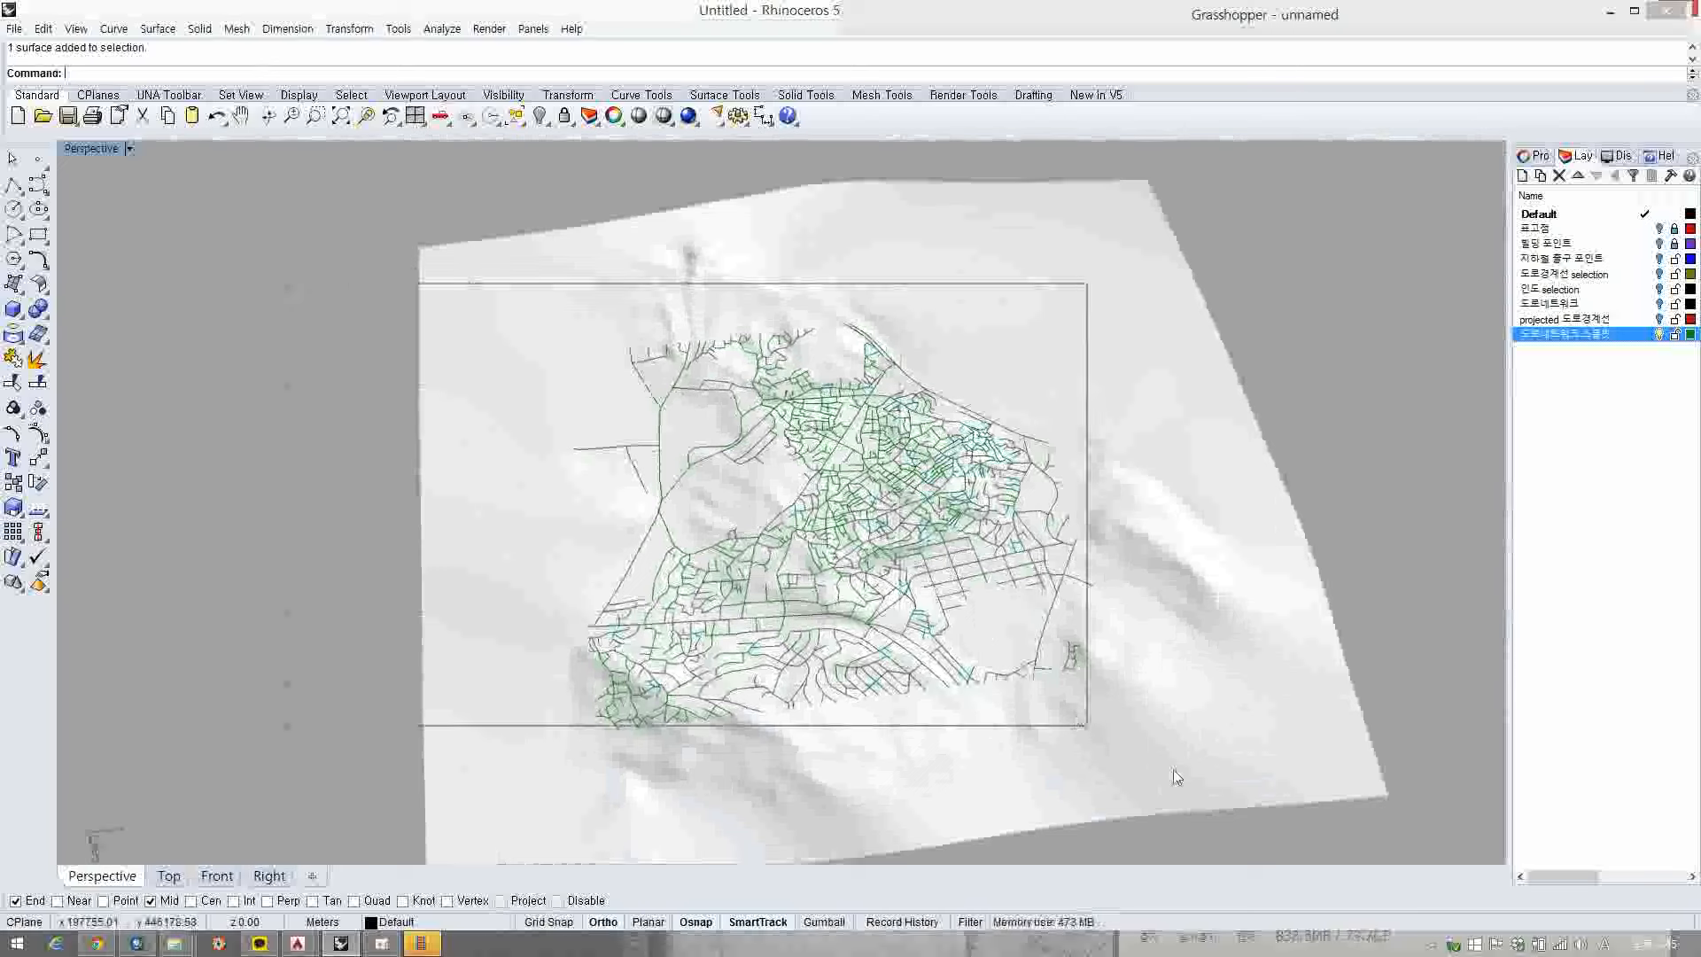
{"action": "left_click_drag", "start_coordinate": [1173, 769], "coordinate": [1197, 776]}
{"action": "right_click_drag", "start_coordinate": [1196, 773], "coordinate": [956, 532]}
{"action": "key", "text": "Escape"}
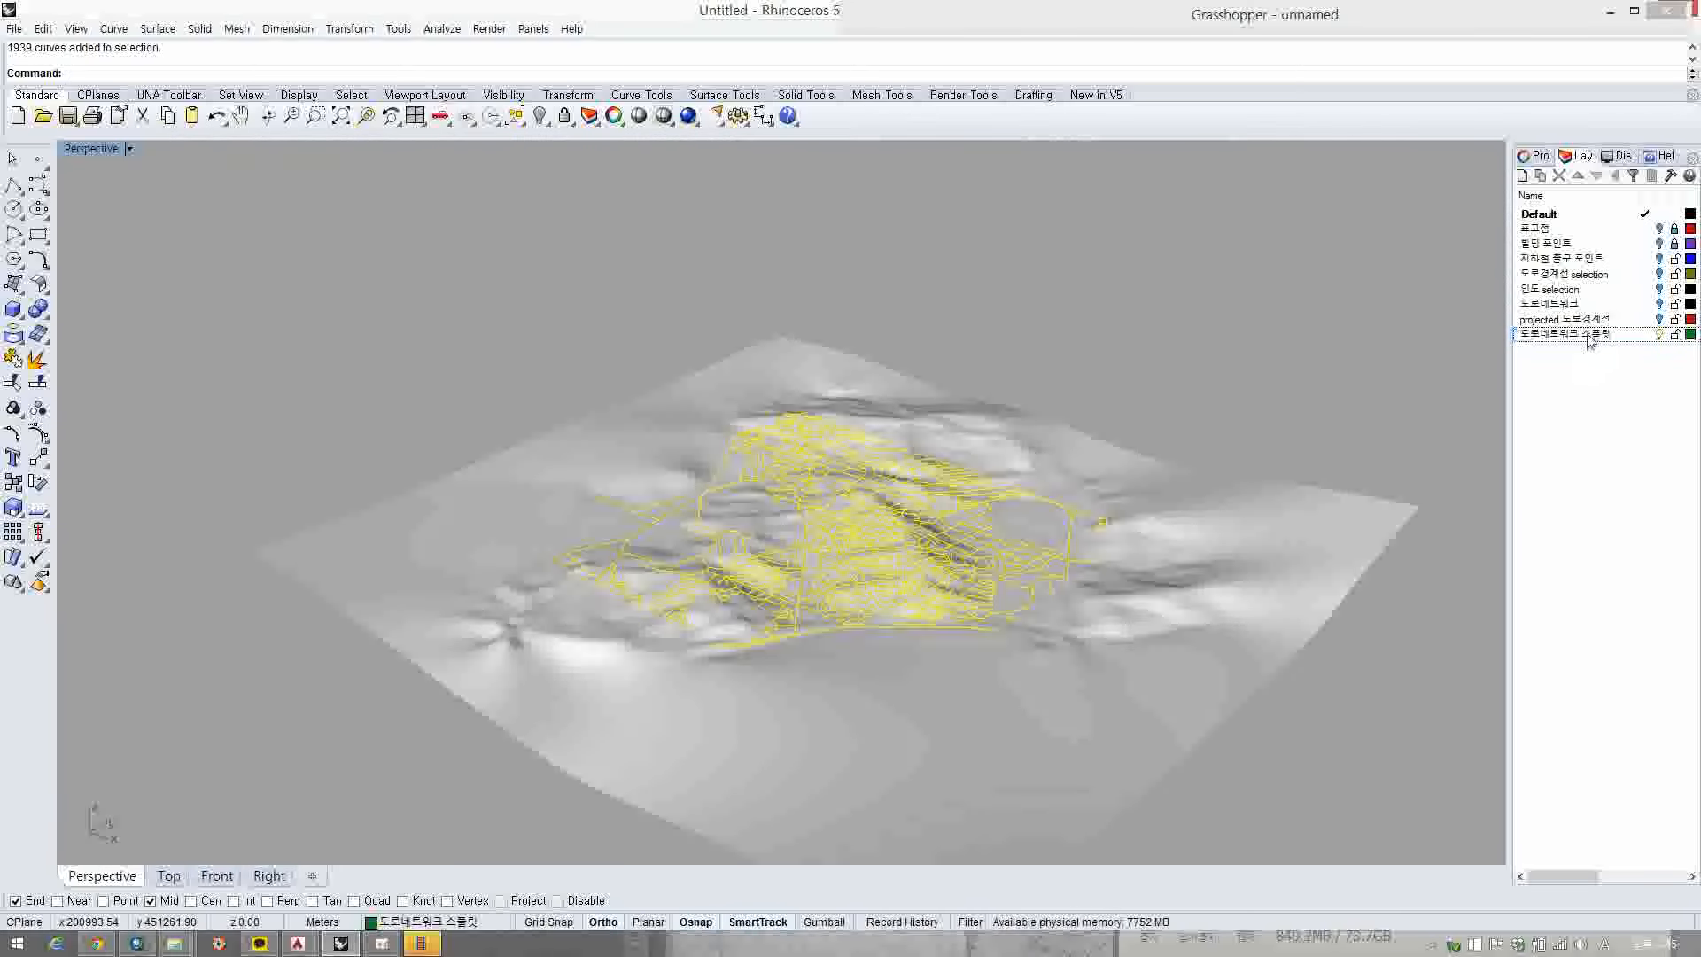
- Move the "도로네트워크 스플릿" layer up above "projected 도로경계선" and deselect the curves
{"action": "left_click", "coordinate": [1579, 178]}
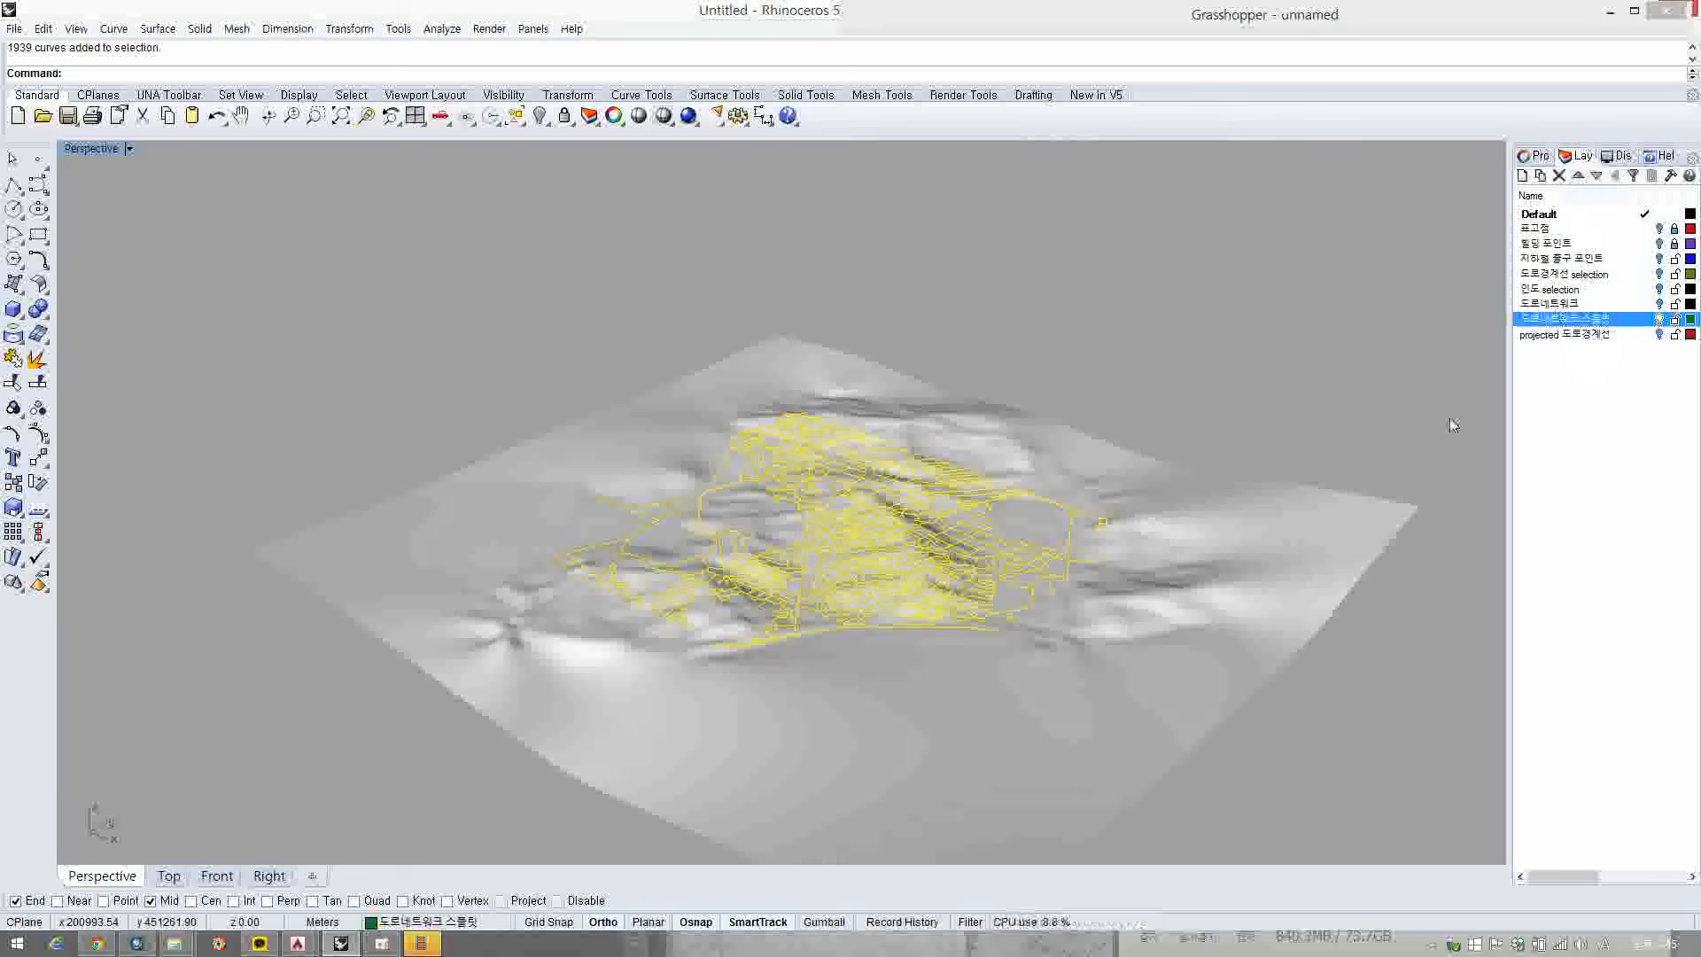
{"action": "left_click", "coordinate": [1045, 308]}
{"action": "right_click_drag", "start_coordinate": [1045, 308], "coordinate": [922, 202]}
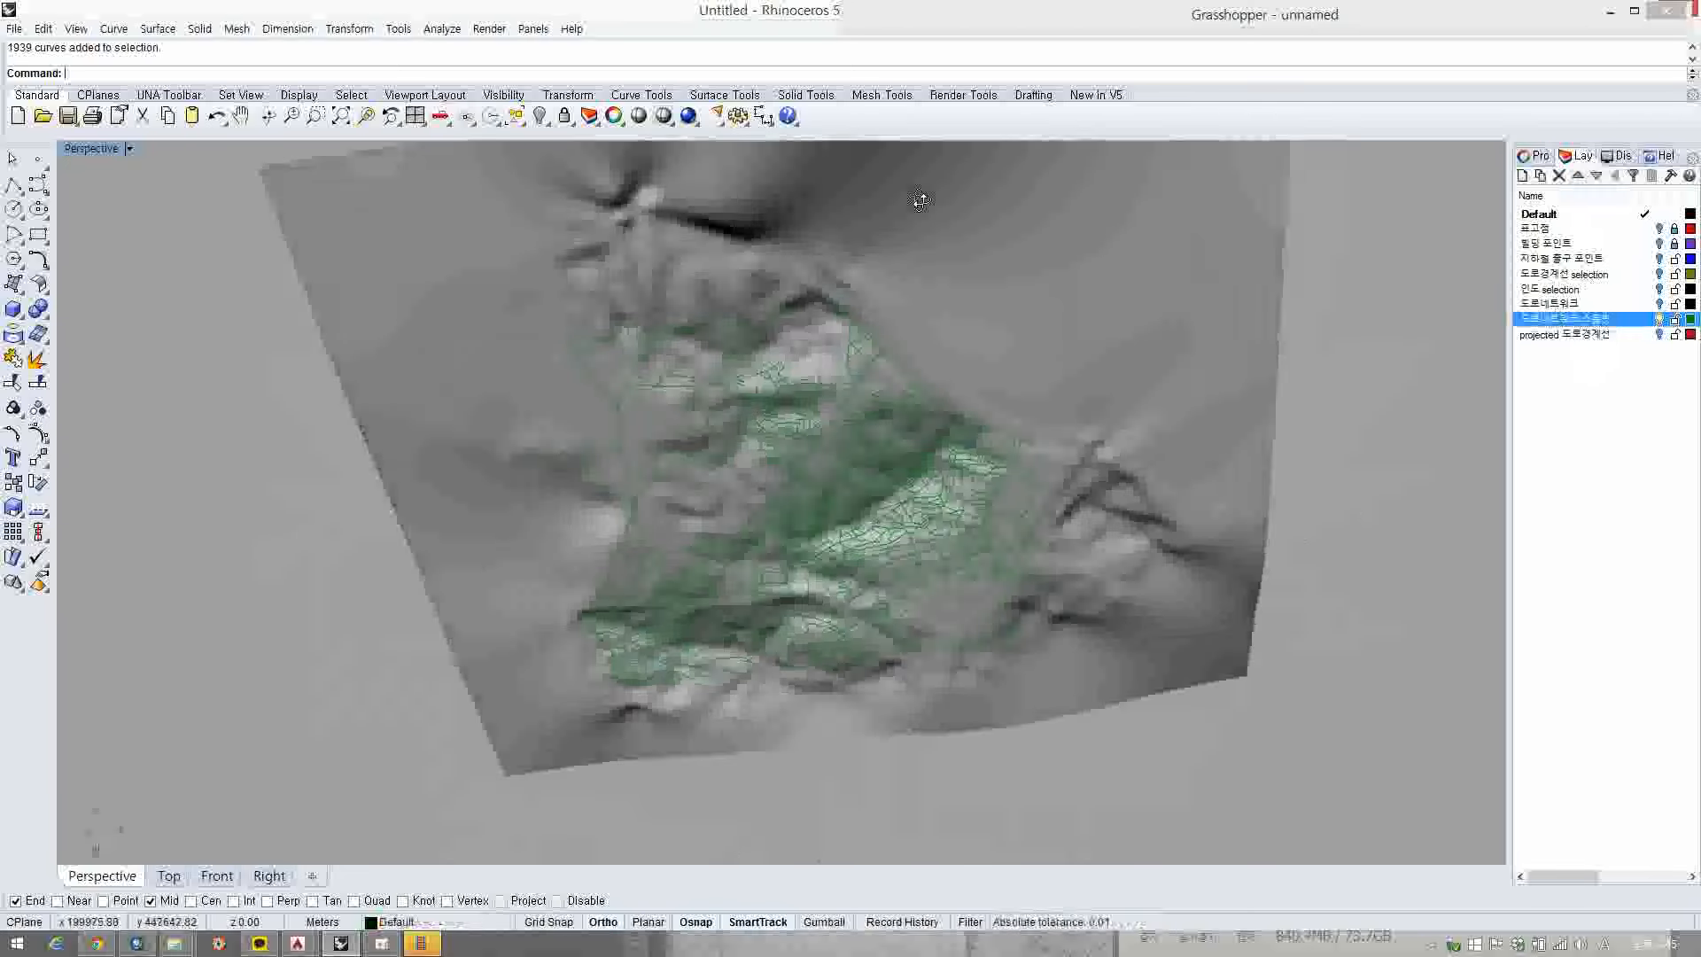
- Select individual split road curves across the terrain to examine where each segment begins and ends
{"action": "scroll", "coordinate": [778, 484], "scroll_direction": "up", "scroll_amount": 3}
{"action": "left_click", "coordinate": [829, 448]}
{"action": "scroll", "coordinate": [843, 418], "scroll_direction": "up", "scroll_amount": 5}
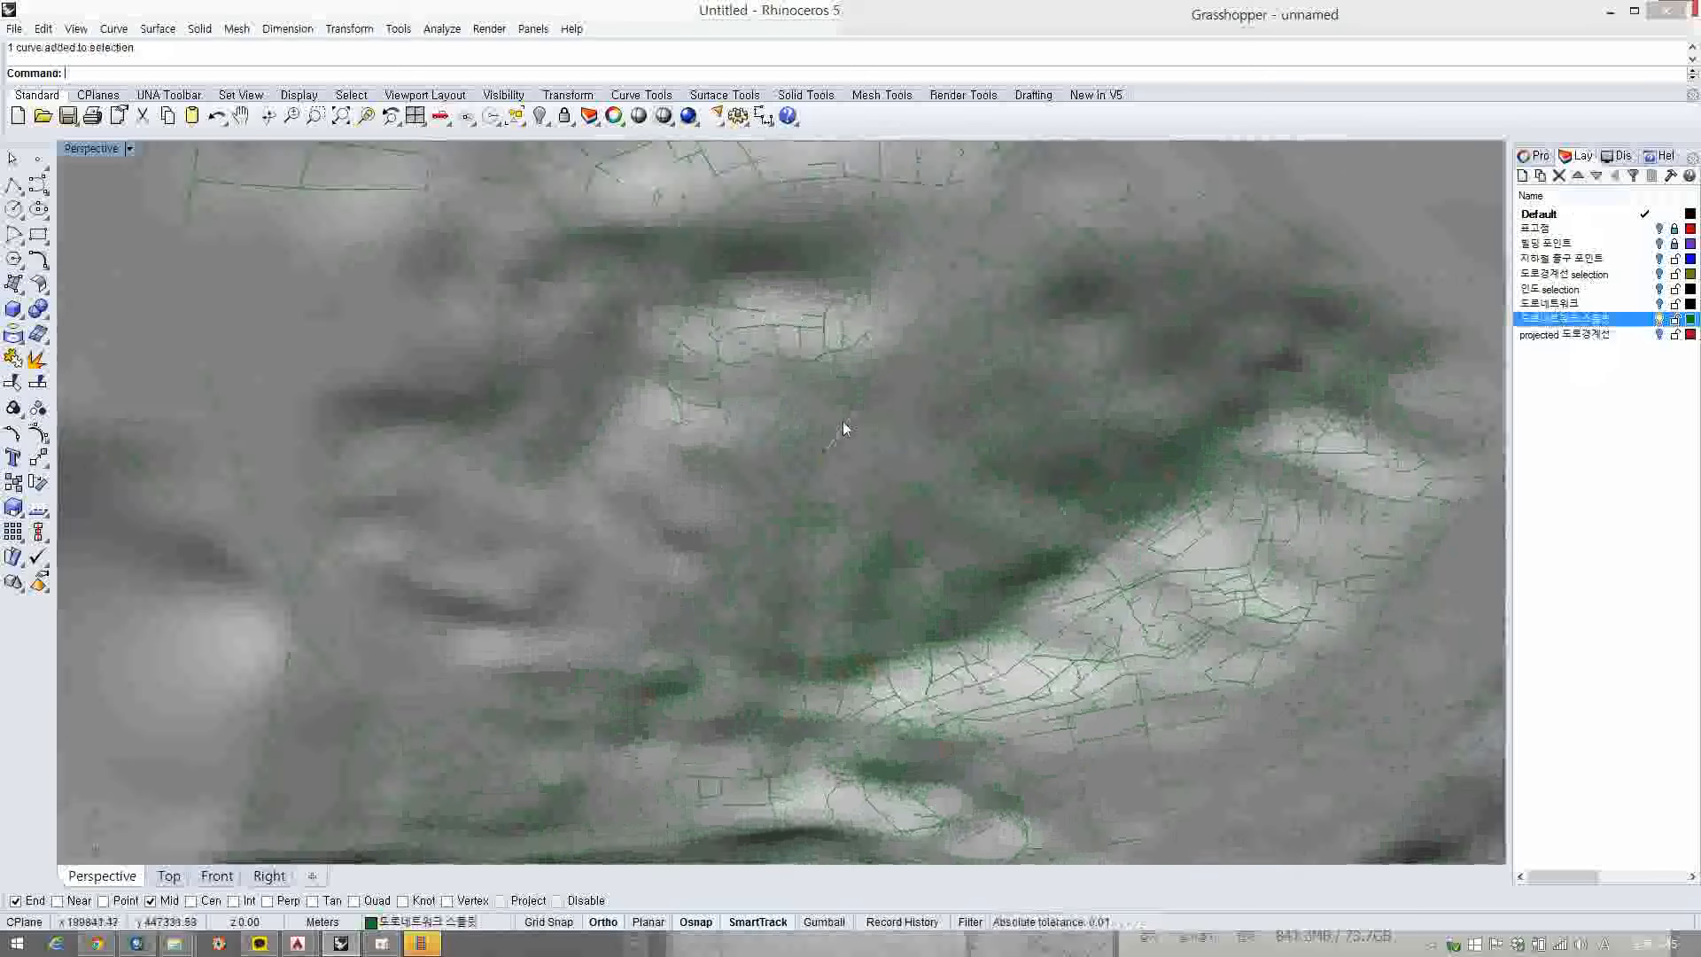
{"action": "left_click", "coordinate": [864, 391]}
{"action": "left_click", "coordinate": [879, 376]}
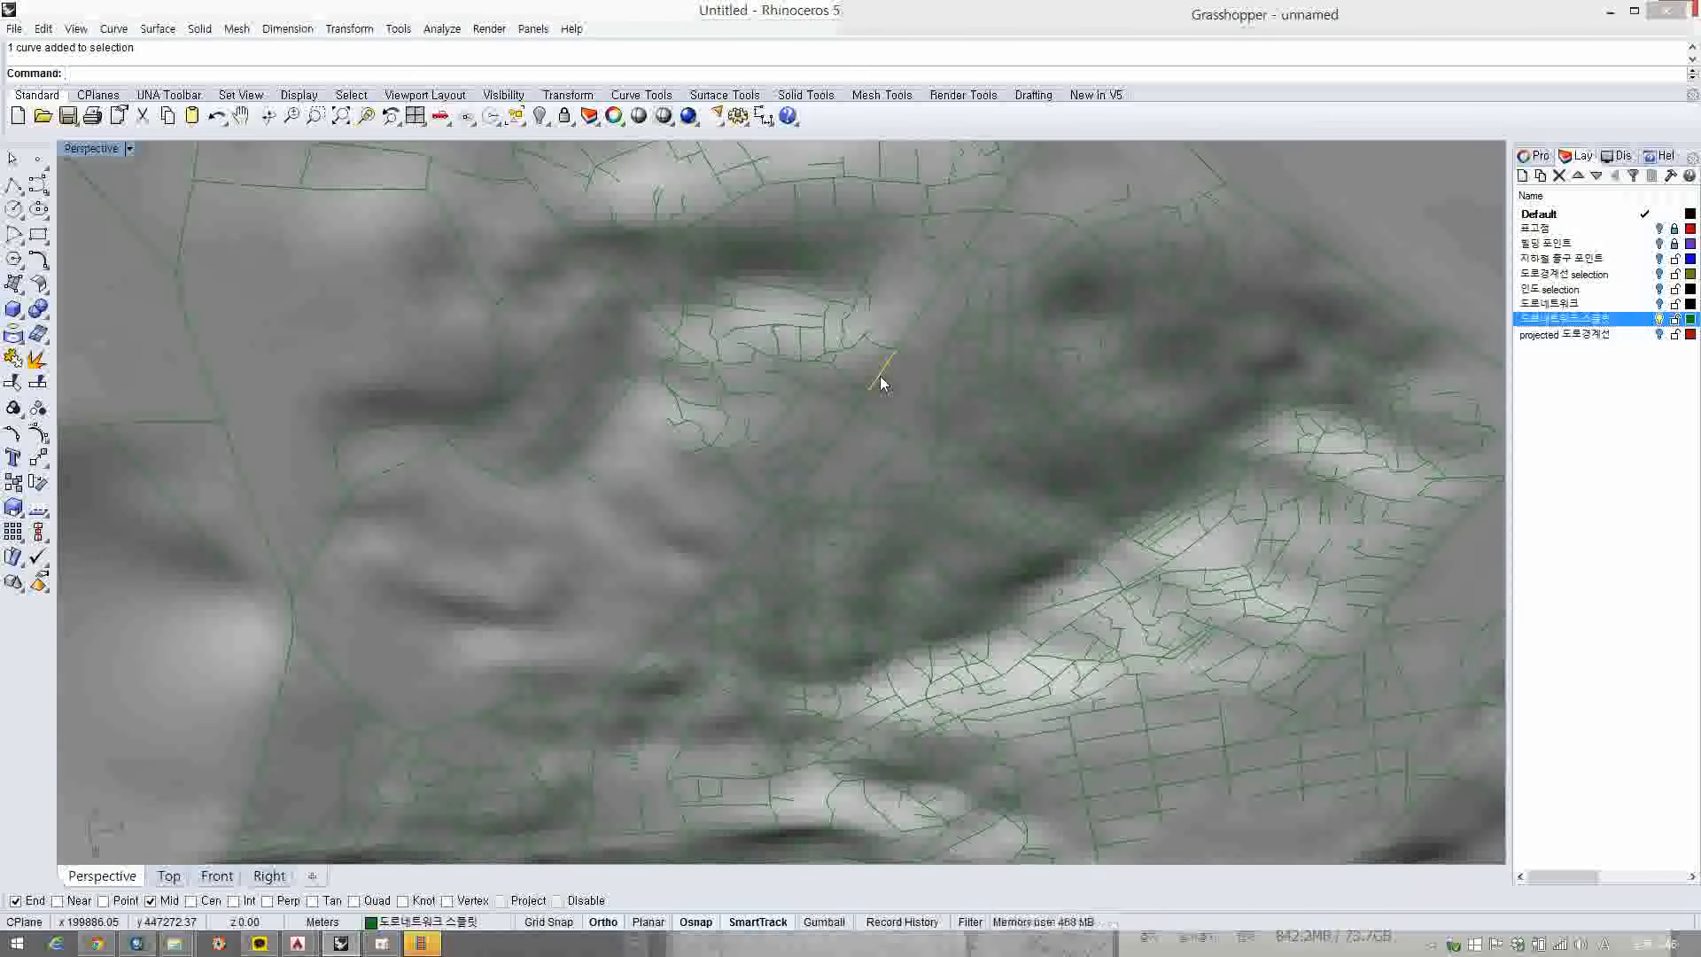
{"action": "scroll", "coordinate": [871, 410], "scroll_direction": "up", "scroll_amount": 5}
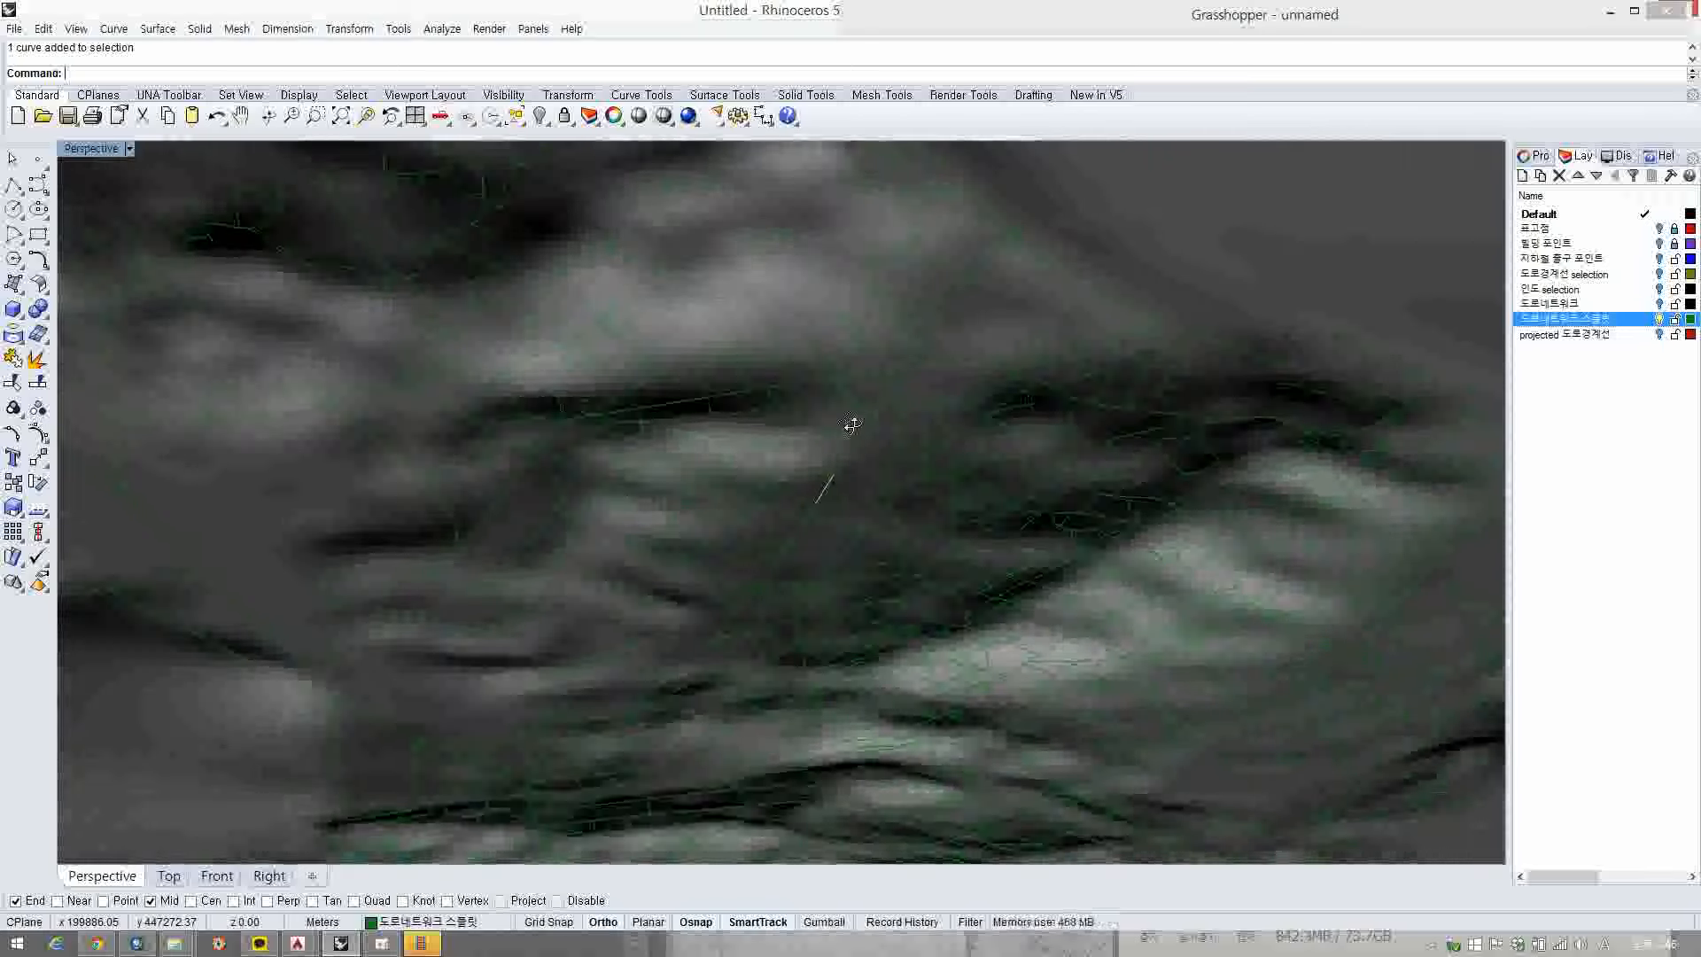
{"action": "scroll", "coordinate": [901, 385], "scroll_direction": "up", "scroll_amount": 4}
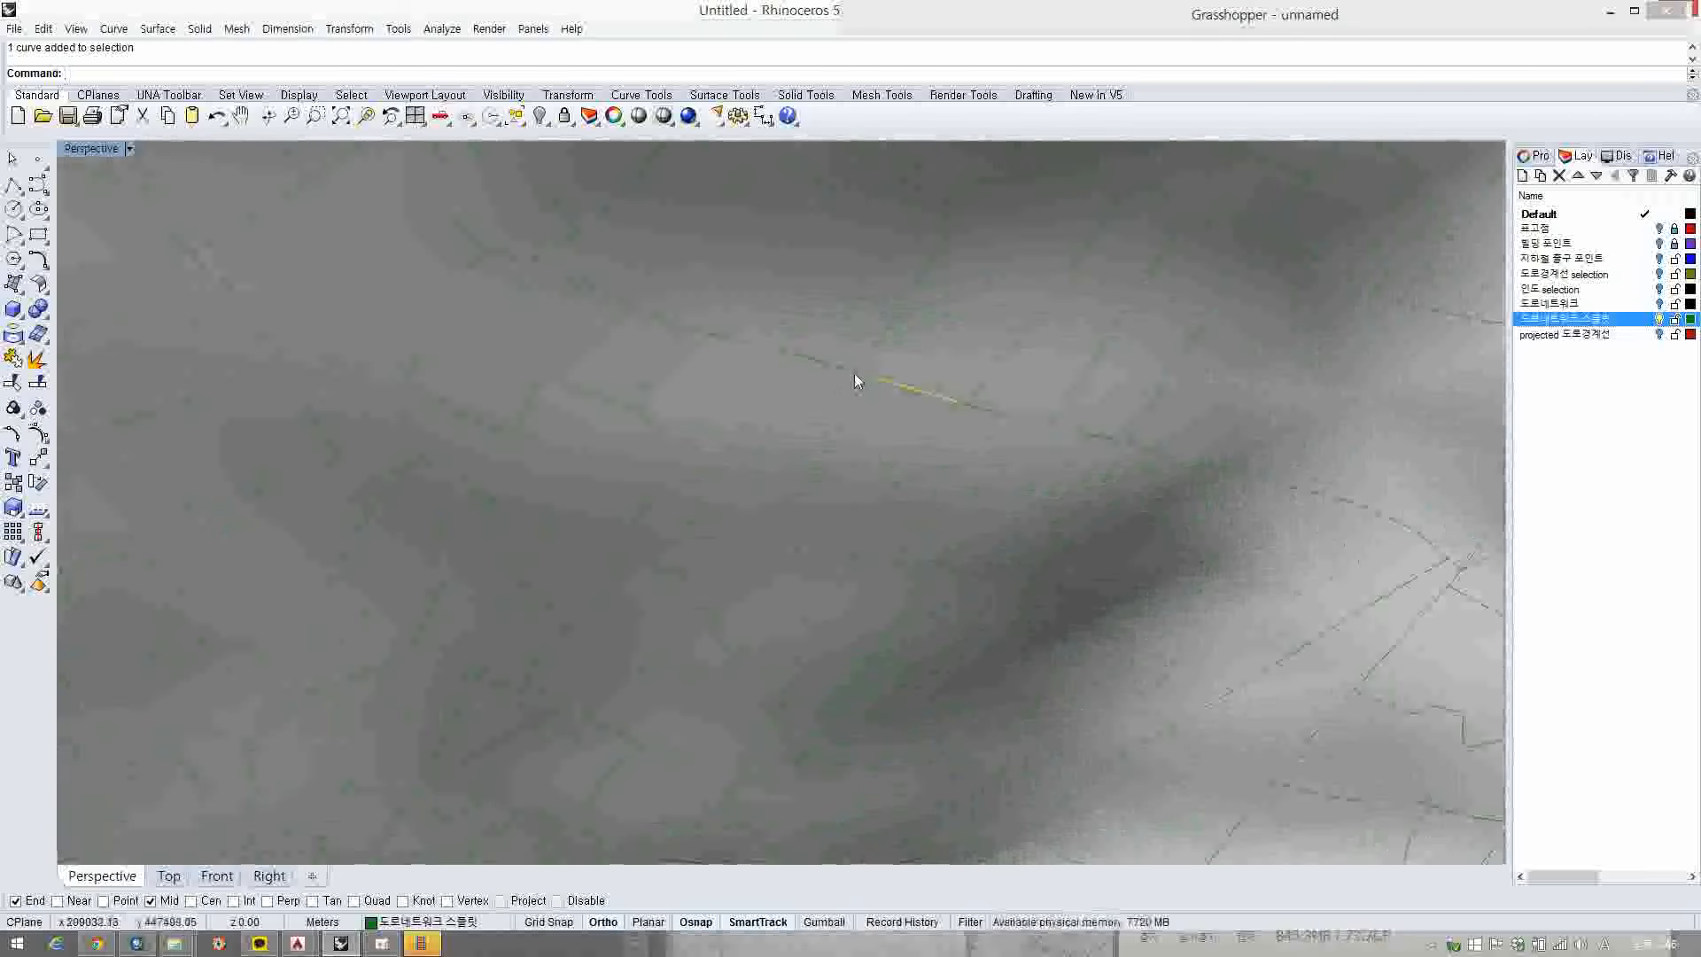
{"action": "left_click", "coordinate": [834, 360]}
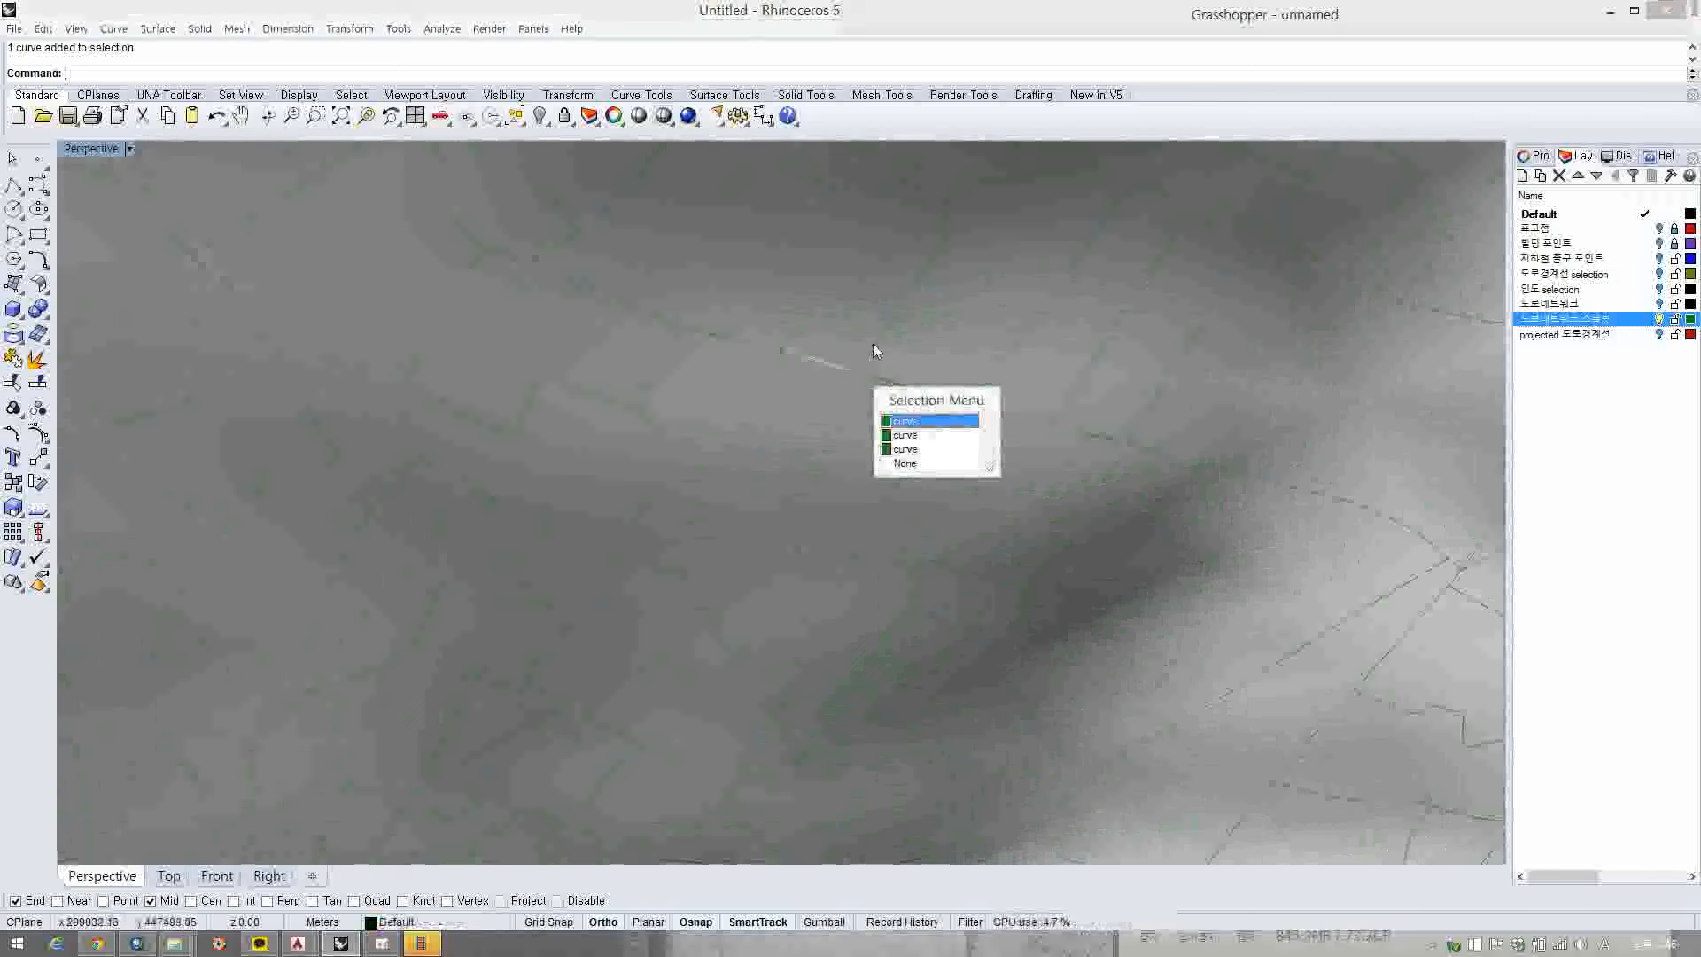
{"action": "left_click", "coordinate": [899, 321]}
- Project all the split road network curves onto the terrain surface, keeping the input curves and outputting to the current layer
{"action": "scroll", "coordinate": [894, 323], "scroll_direction": "down", "scroll_amount": 15}
{"action": "mouse_move", "coordinate": [872, 288]}
{"action": "right_mouse_down"}
{"action": "mouse_move", "coordinate": [860, 519]}
{"action": "mouse_move", "coordinate": [854, 493]}
{"action": "mouse_move", "coordinate": [874, 494]}
{"action": "mouse_move", "coordinate": [862, 520]}
{"action": "mouse_move", "coordinate": [981, 479]}
{"action": "mouse_move", "coordinate": [919, 496]}
{"action": "mouse_move", "coordinate": [860, 403]}
{"action": "mouse_move", "coordinate": [862, 494]}
{"action": "mouse_move", "coordinate": [909, 502]}
{"action": "mouse_move", "coordinate": [884, 468]}
{"action": "mouse_move", "coordinate": [857, 489]}
{"action": "mouse_move", "coordinate": [830, 428]}
{"action": "right_mouse_up"}
{"action": "scroll", "coordinate": [859, 519], "scroll_direction": "up", "scroll_amount": 6}
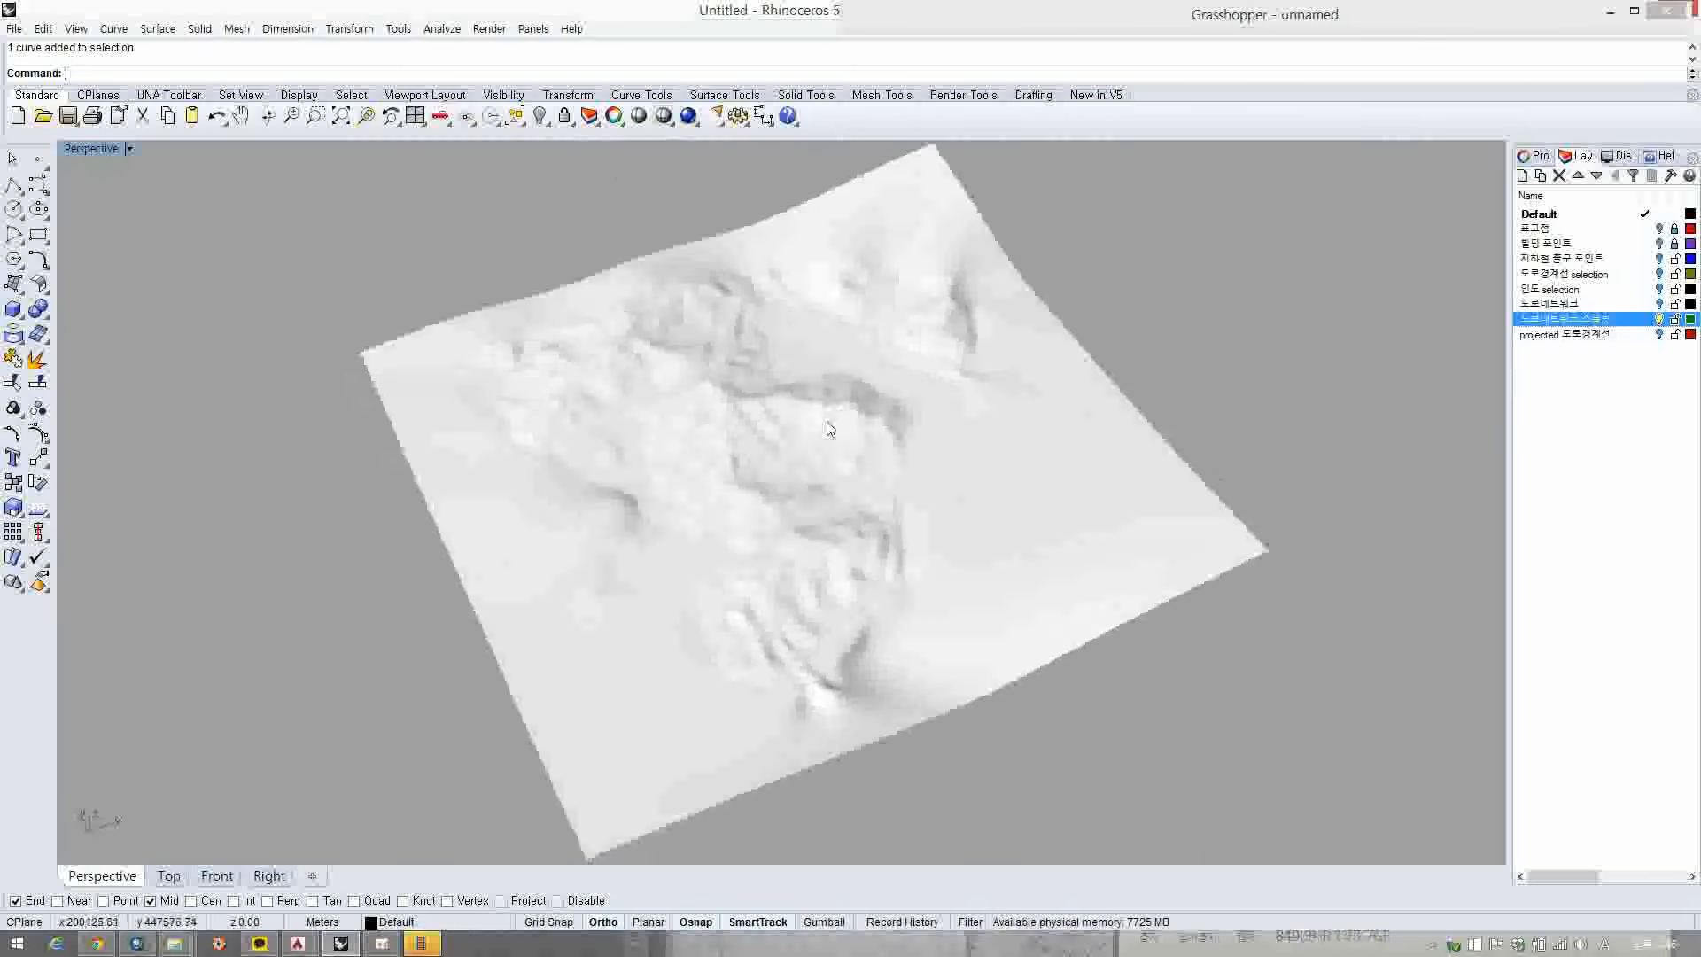
{"action": "type", "text": "Project"}
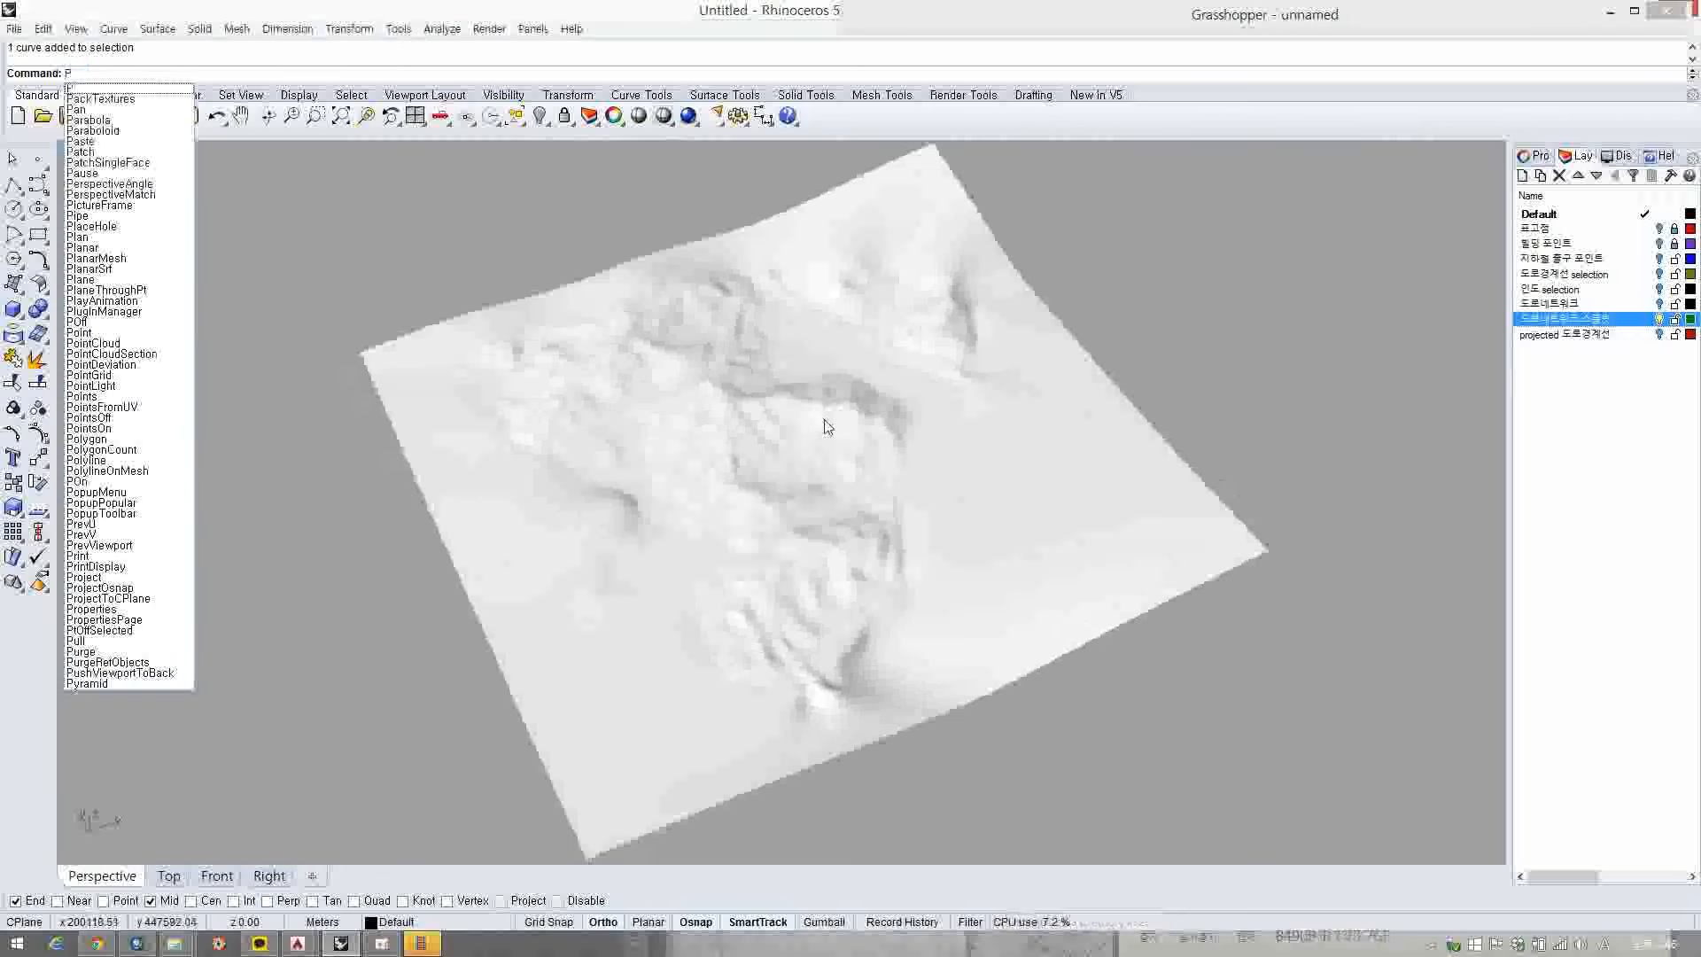
{"action": "key", "text": "Return"}
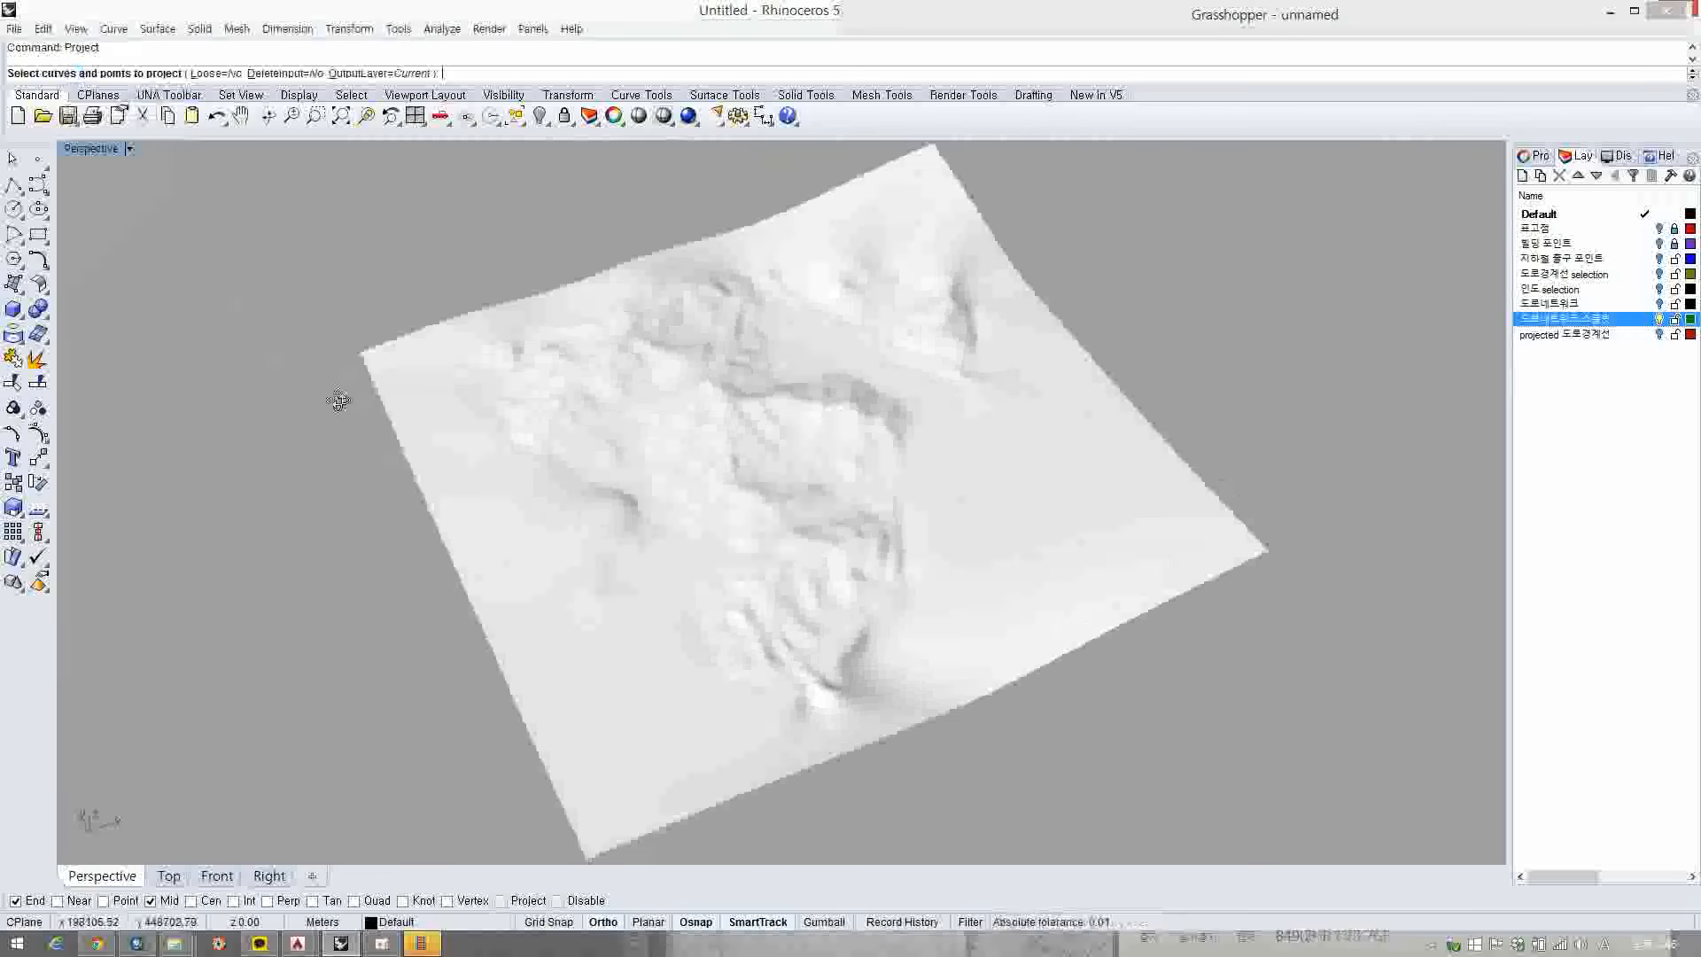
{"action": "right_click_drag", "start_coordinate": [339, 401], "coordinate": [247, 259]}
{"action": "right_click_drag", "start_coordinate": [942, 602], "coordinate": [627, 493]}
{"action": "right_click", "coordinate": [557, 274]}
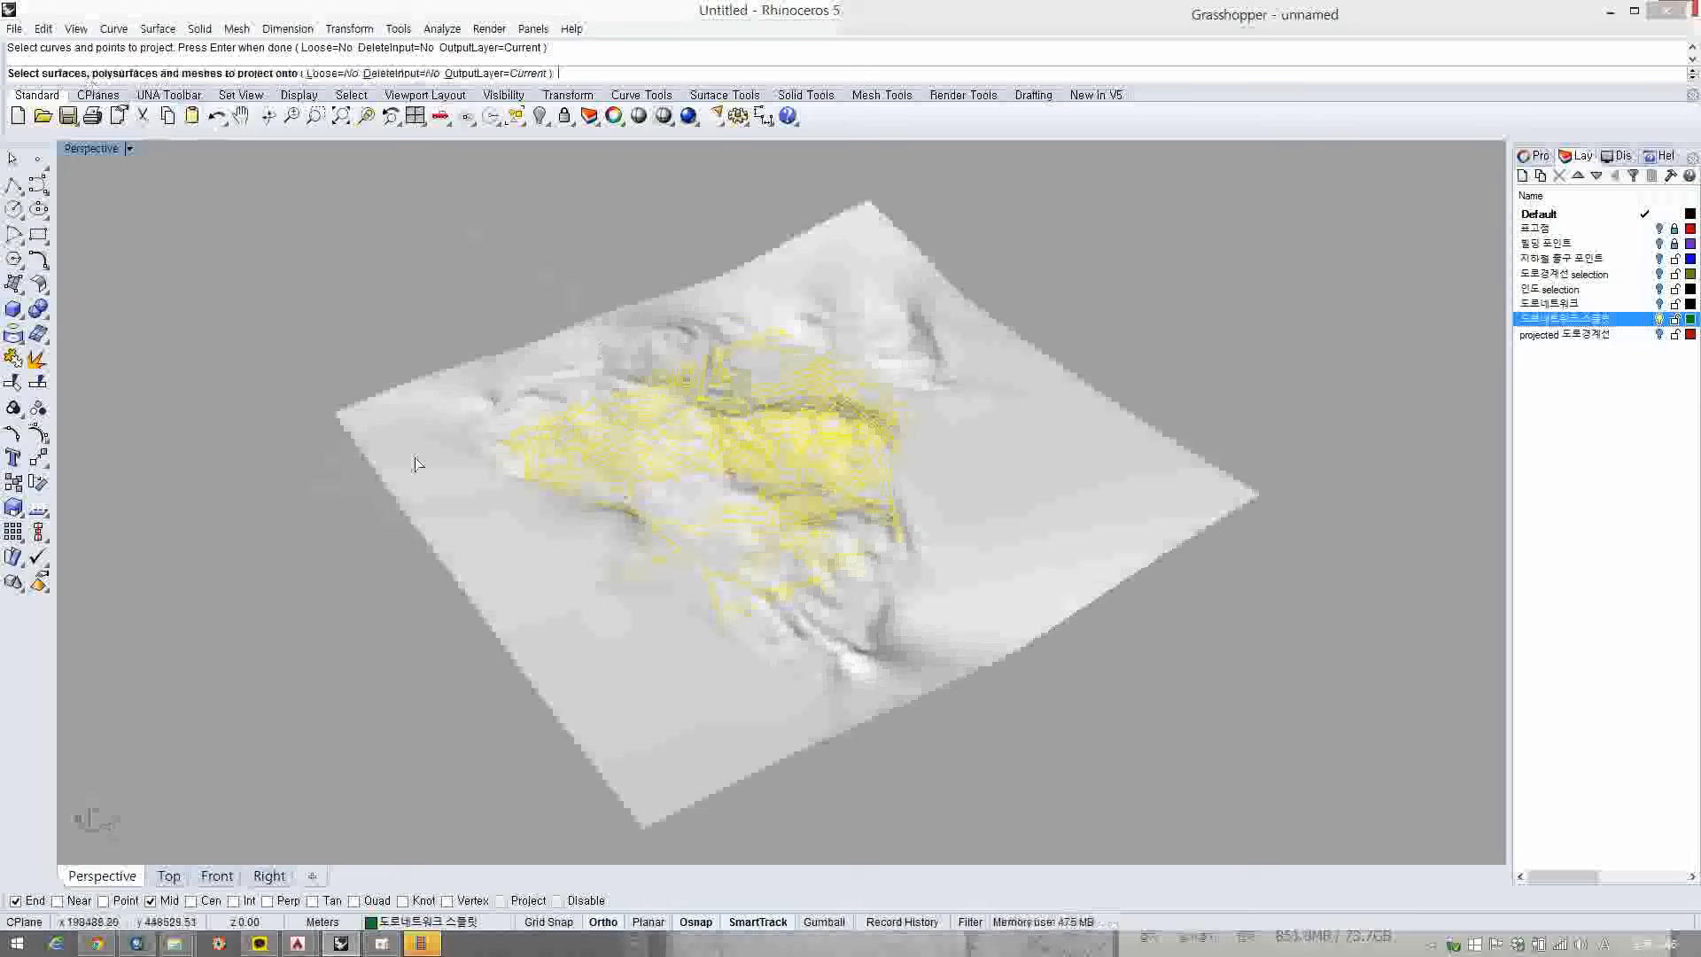
{"action": "left_click", "coordinate": [431, 484]}
{"action": "right_click", "coordinate": [389, 279]}
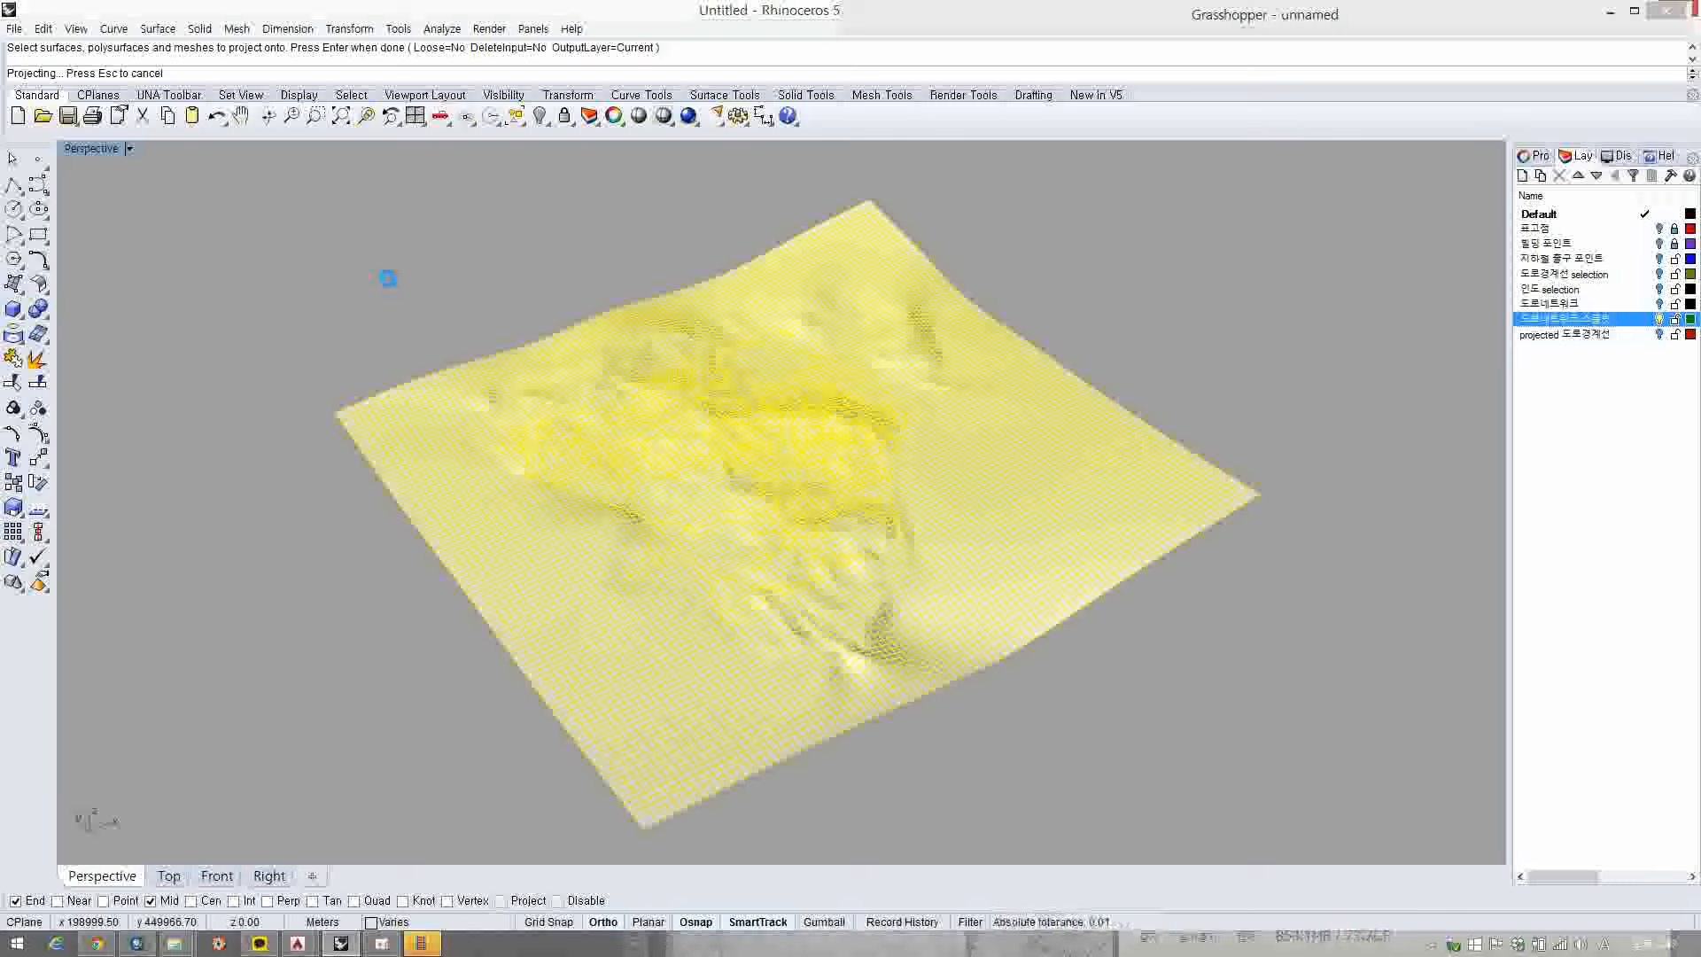
{"action": "right_click_drag", "start_coordinate": [816, 381], "coordinate": [919, 418]}
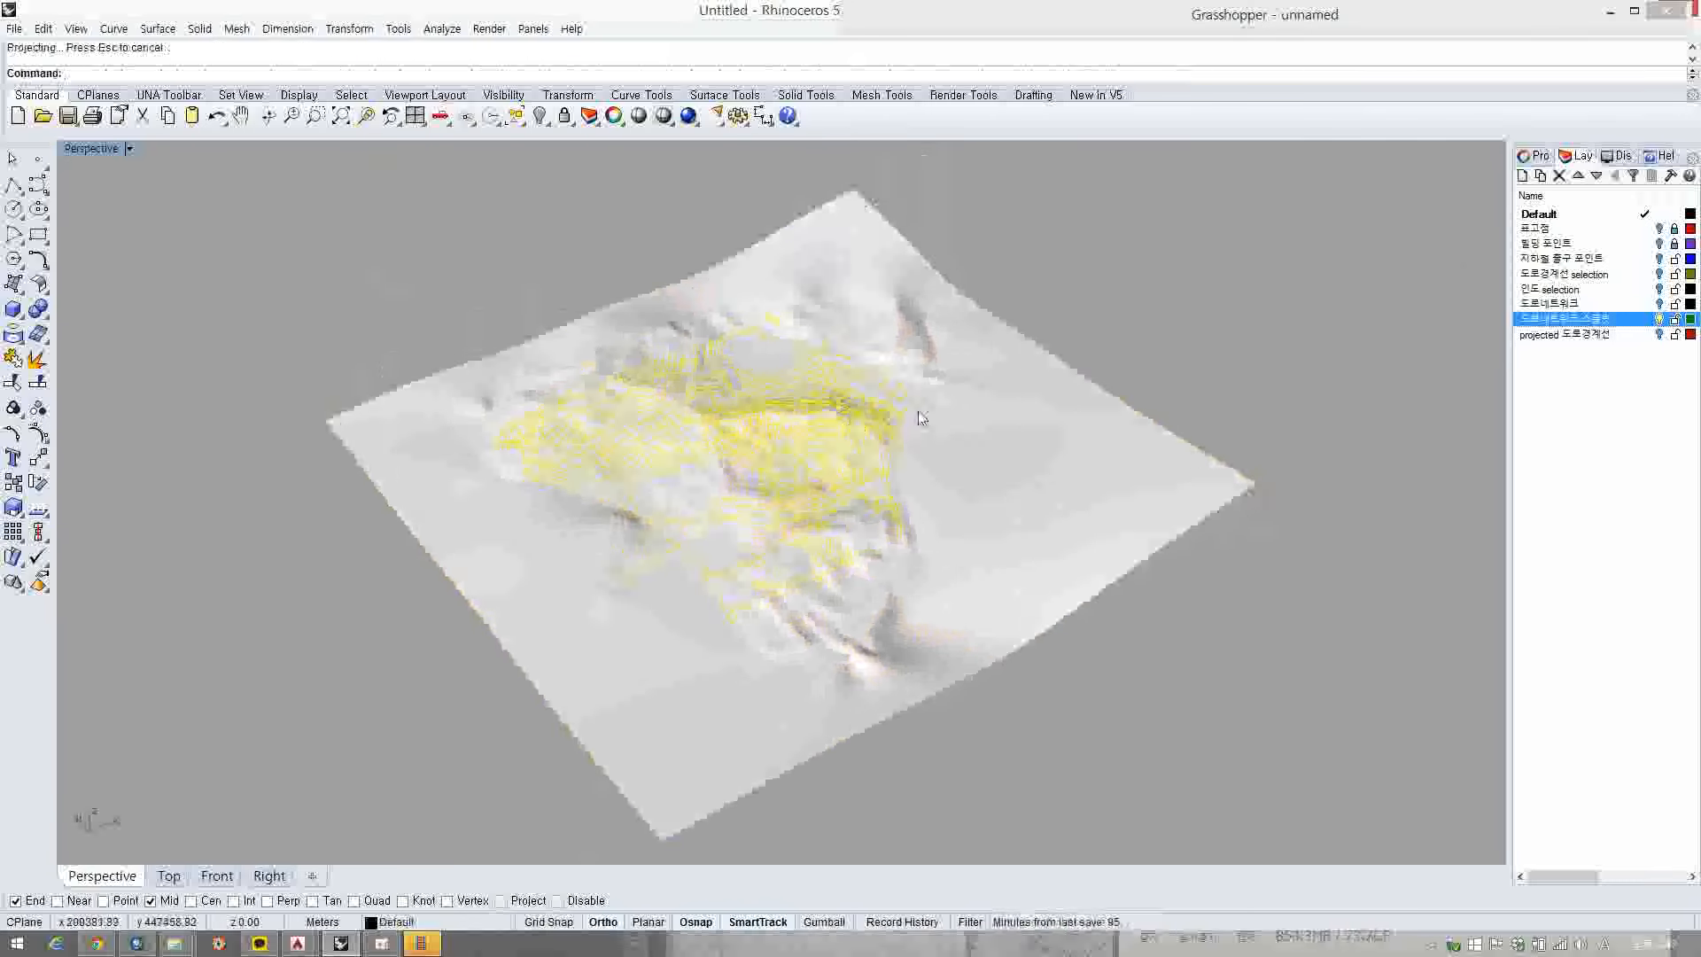
- Create a layer named "projected 도로네트워크" and set its colour to orange (RGB 255, 128, 0)
{"action": "left_click", "coordinate": [1523, 175]}
{"action": "type", "text": "pr"}
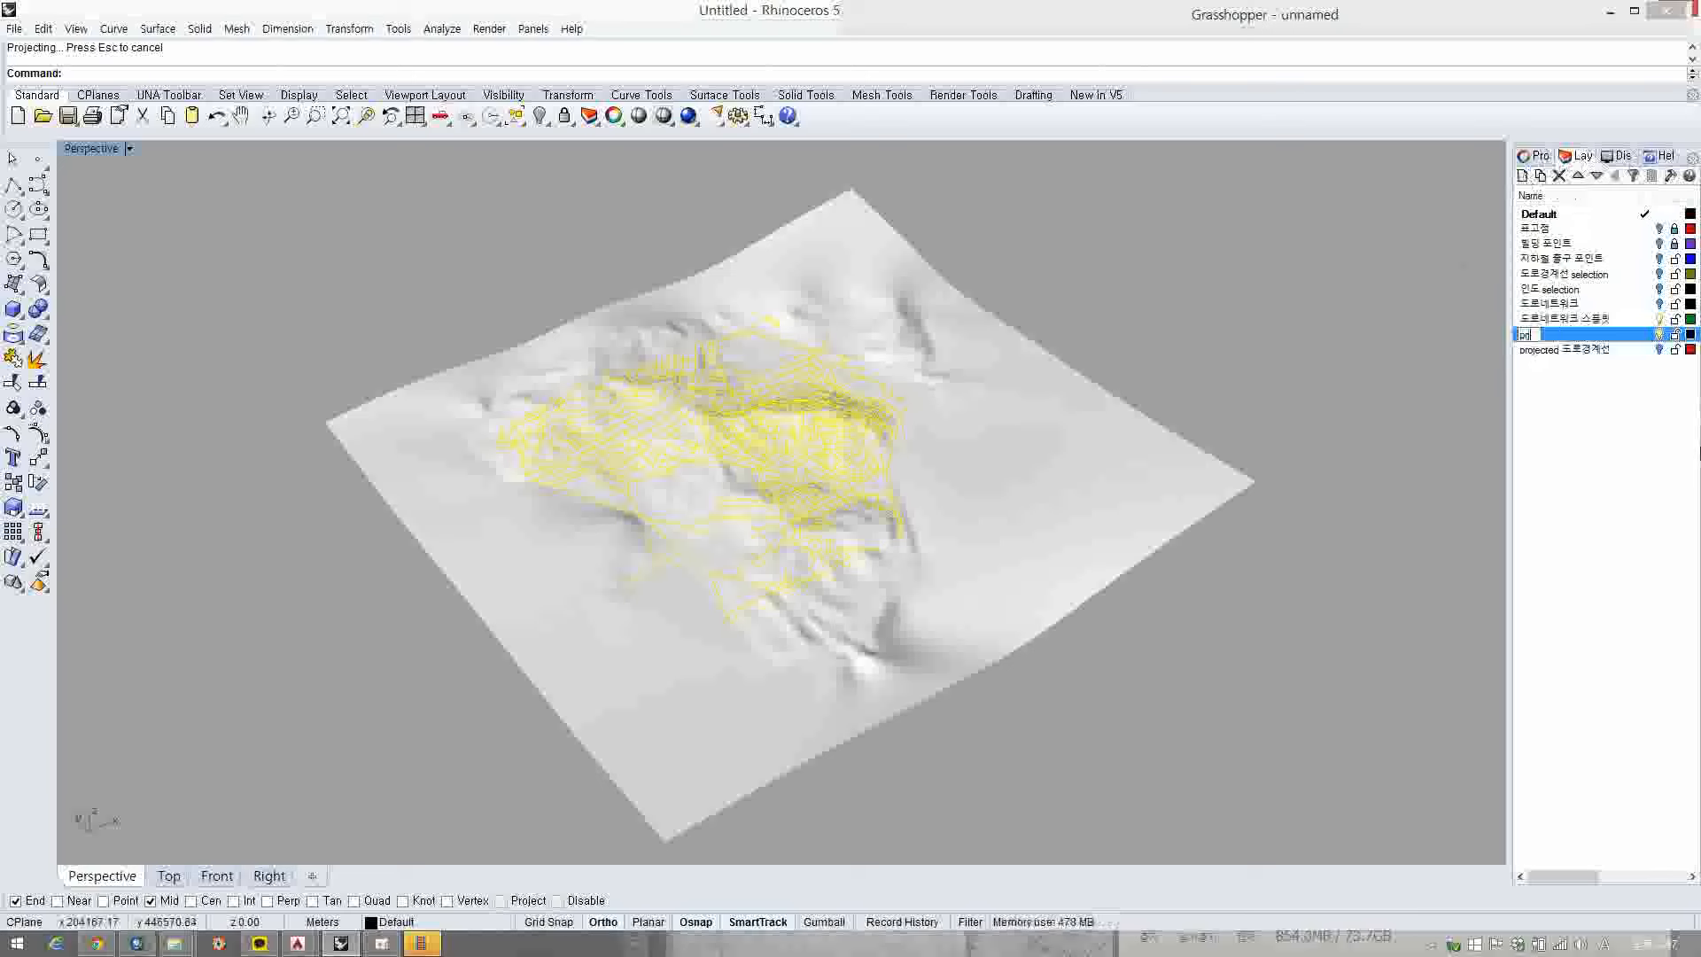
{"action": "type", "text": "o"}
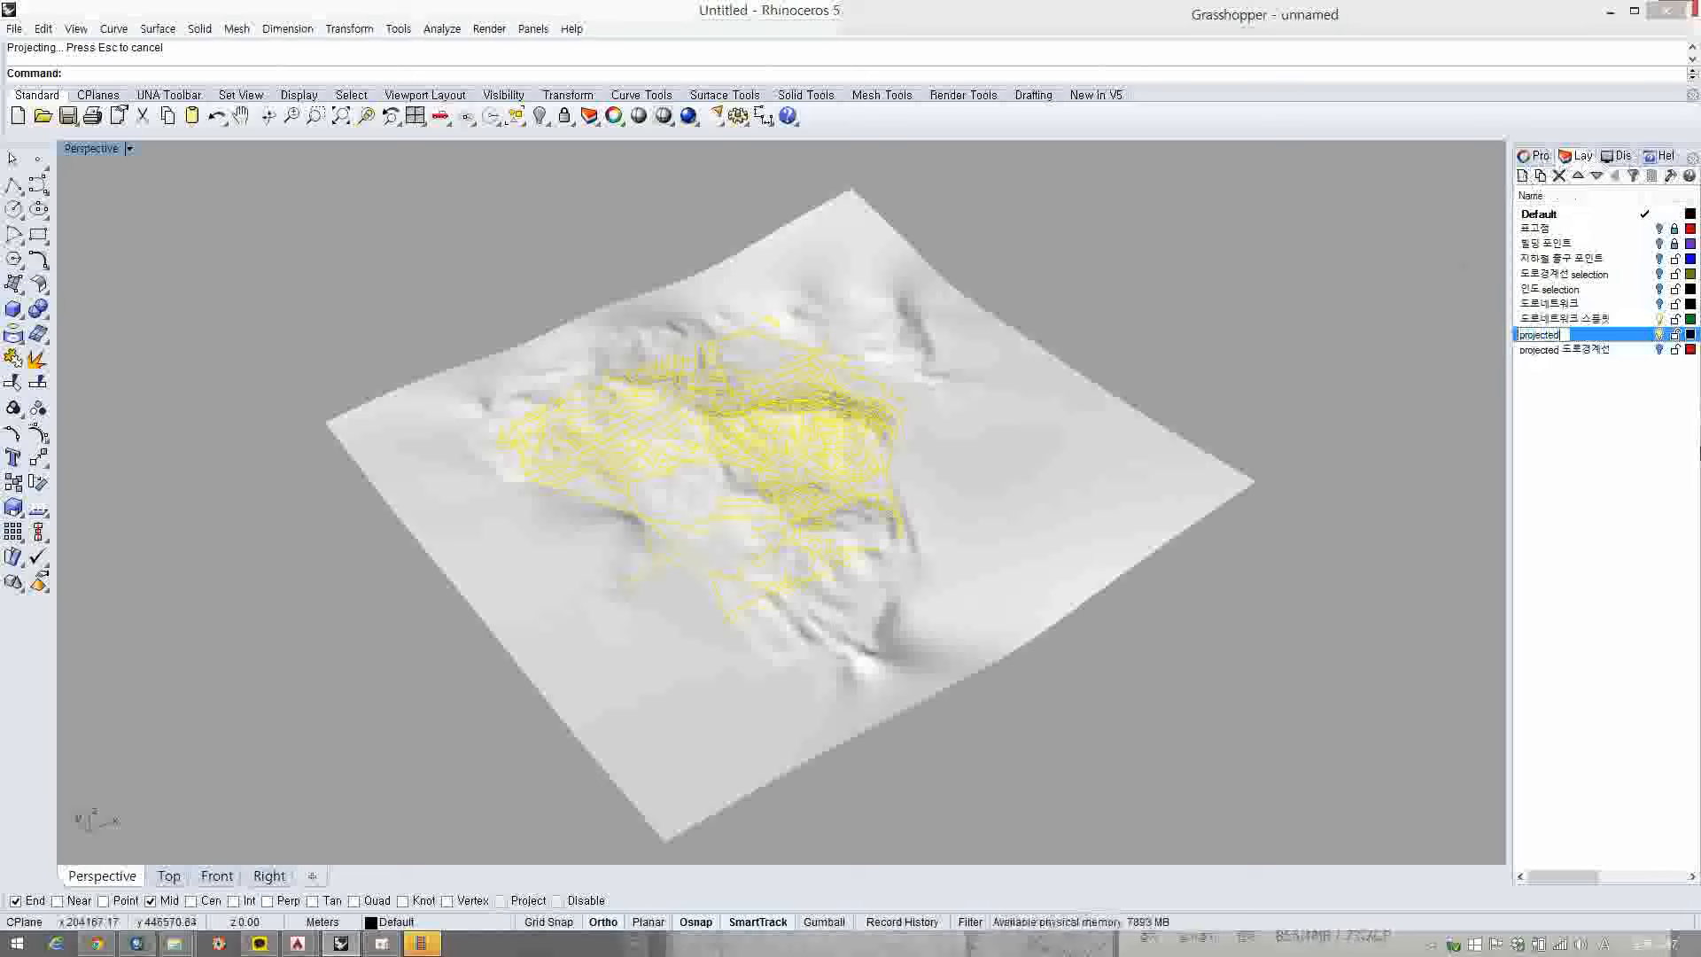
{"action": "type", "text": "jected "}
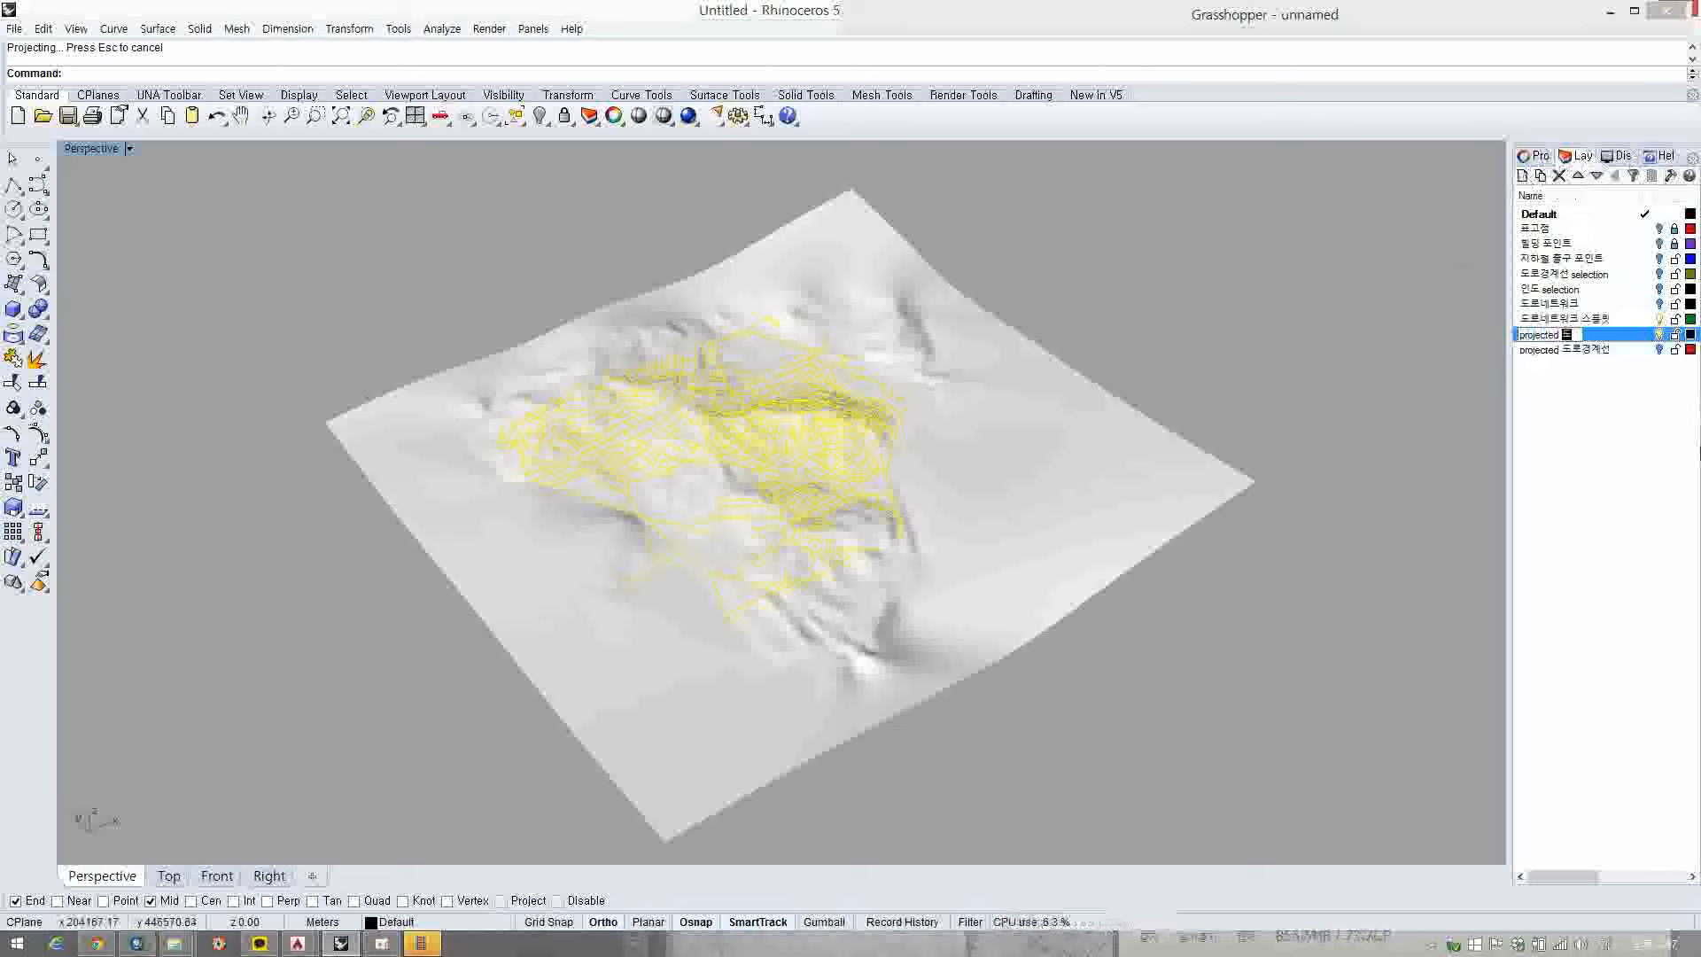
{"action": "type", "text": "도로네트워크"}
{"action": "key", "text": "Return"}
{"action": "left_click", "coordinate": [1689, 335]}
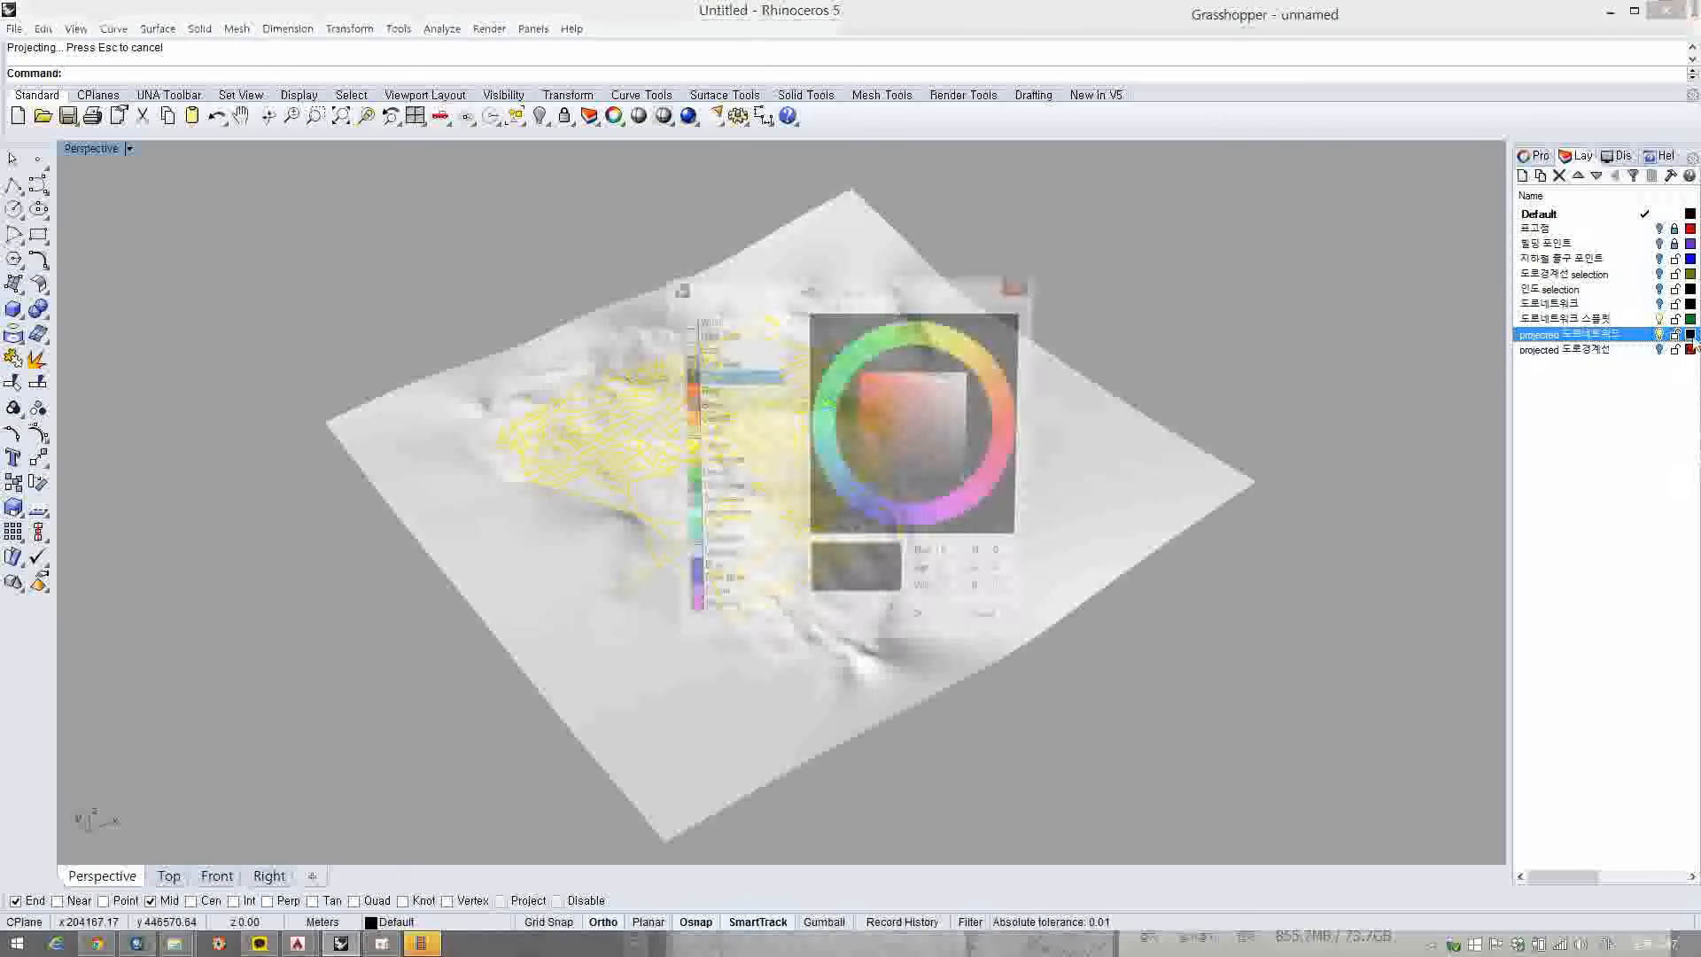
{"action": "left_click", "coordinate": [997, 397]}
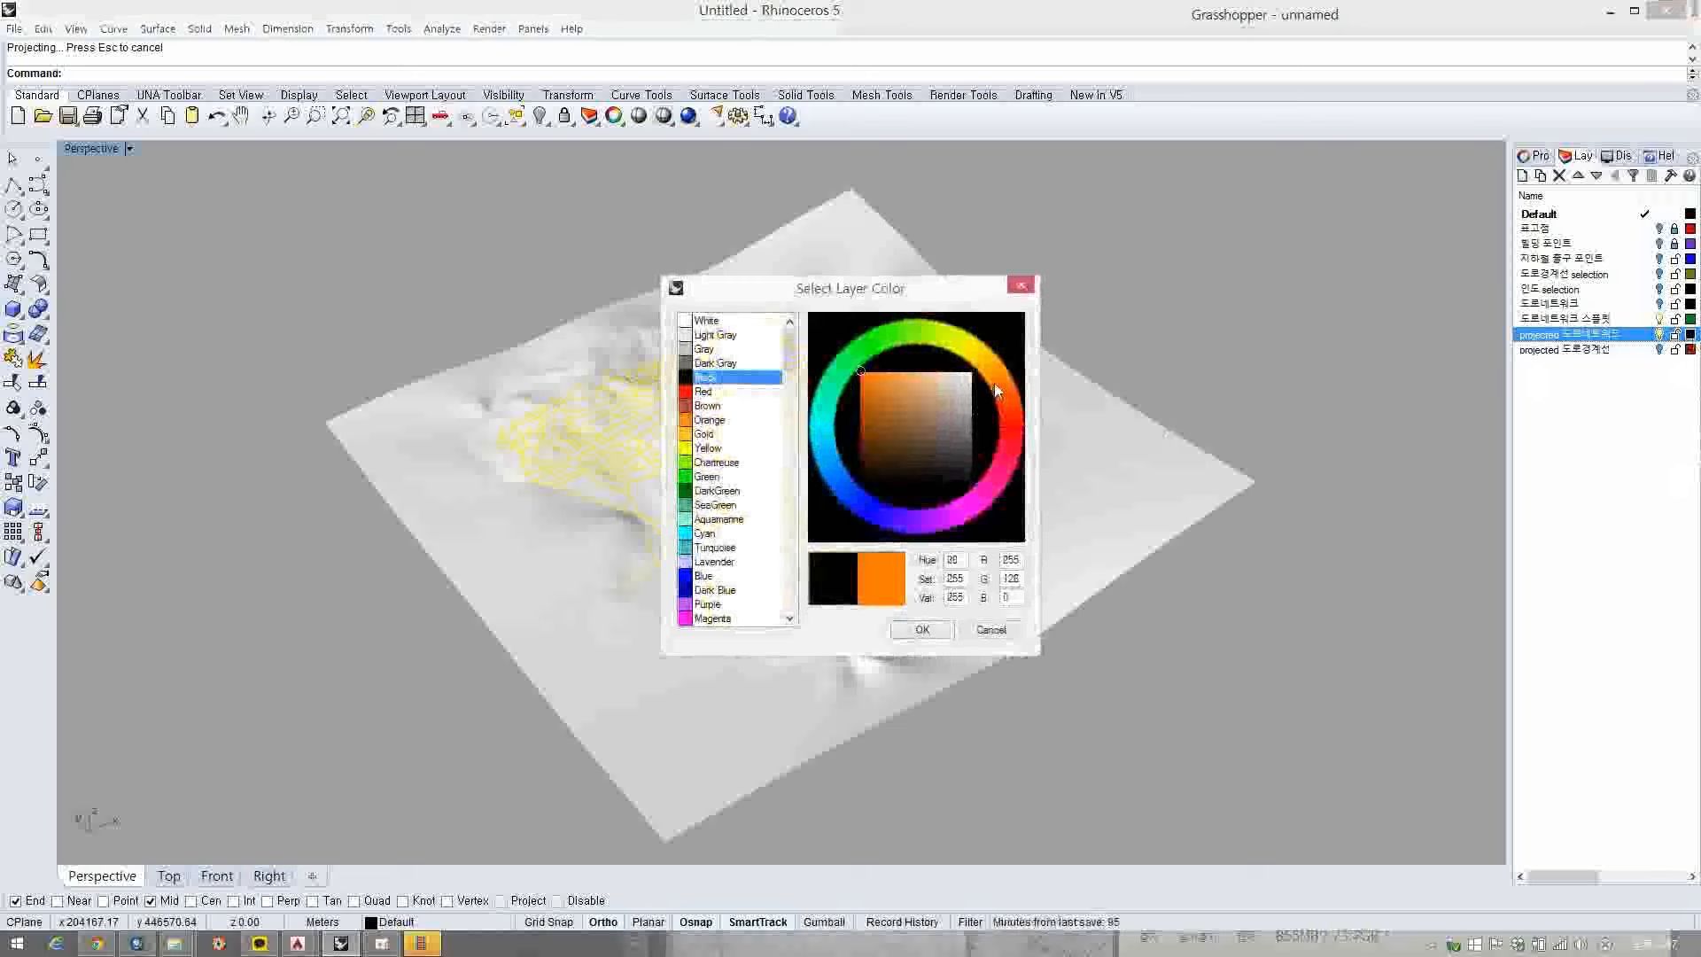
{"action": "left_click", "coordinate": [922, 629]}
{"action": "left_click", "coordinate": [1562, 450]}
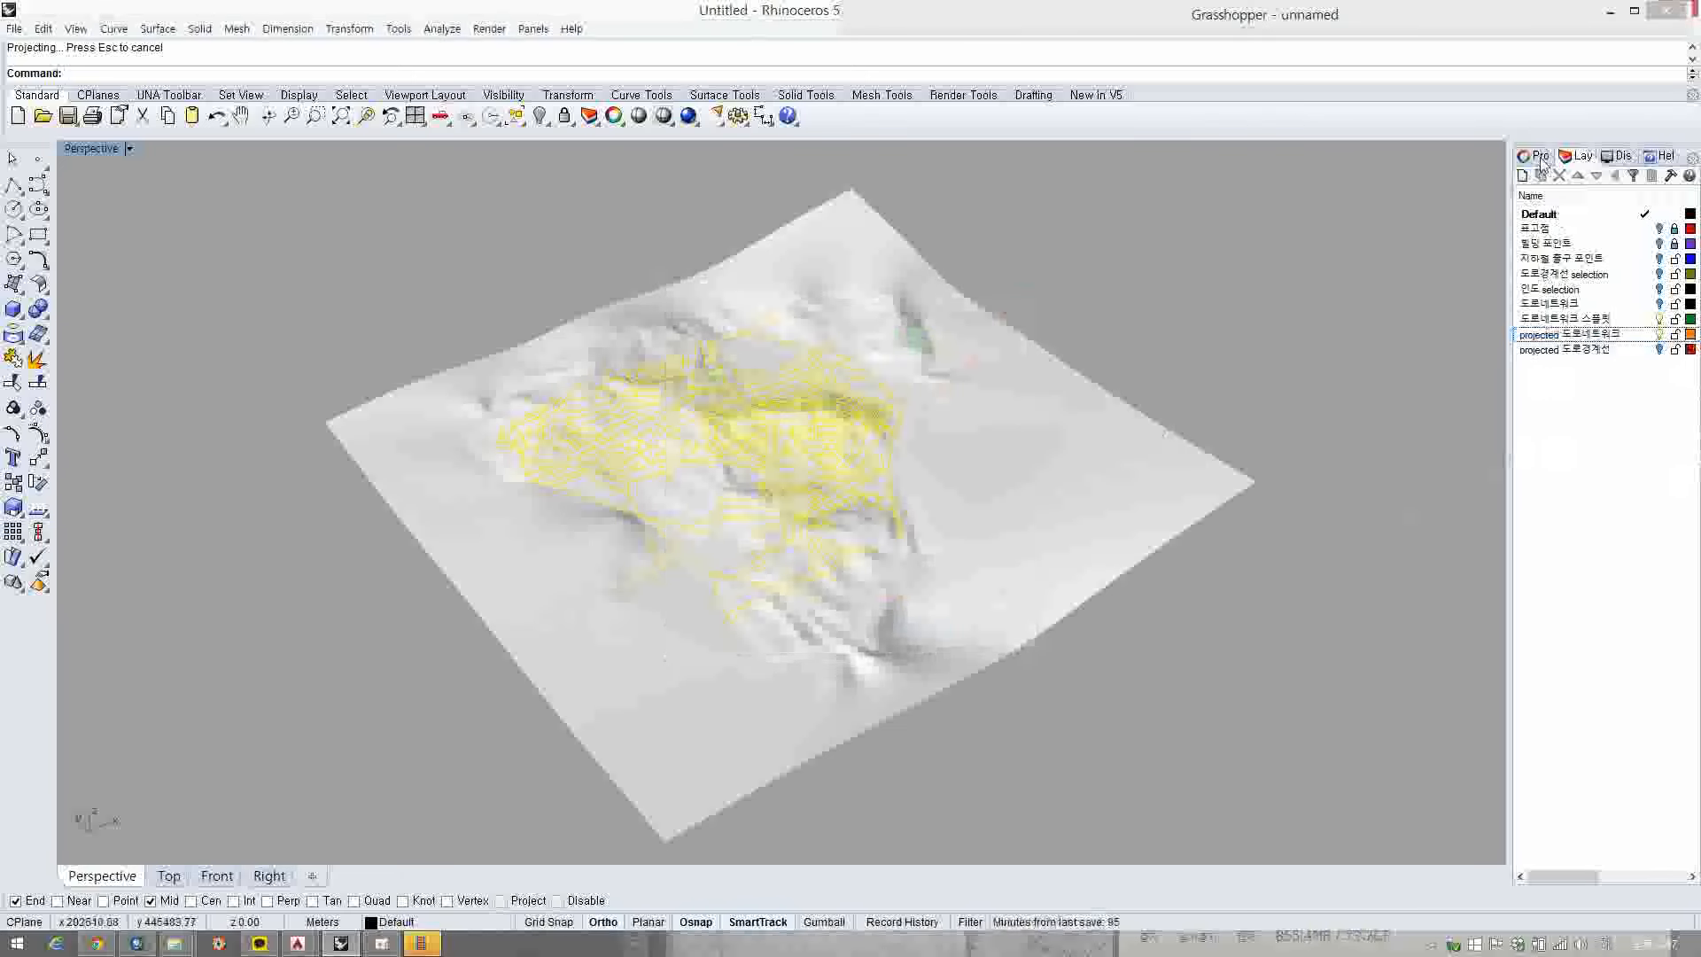
- Assign the projected road curves to the "projected 도로네트워크" layer
{"action": "left_click", "coordinate": [1540, 157]}
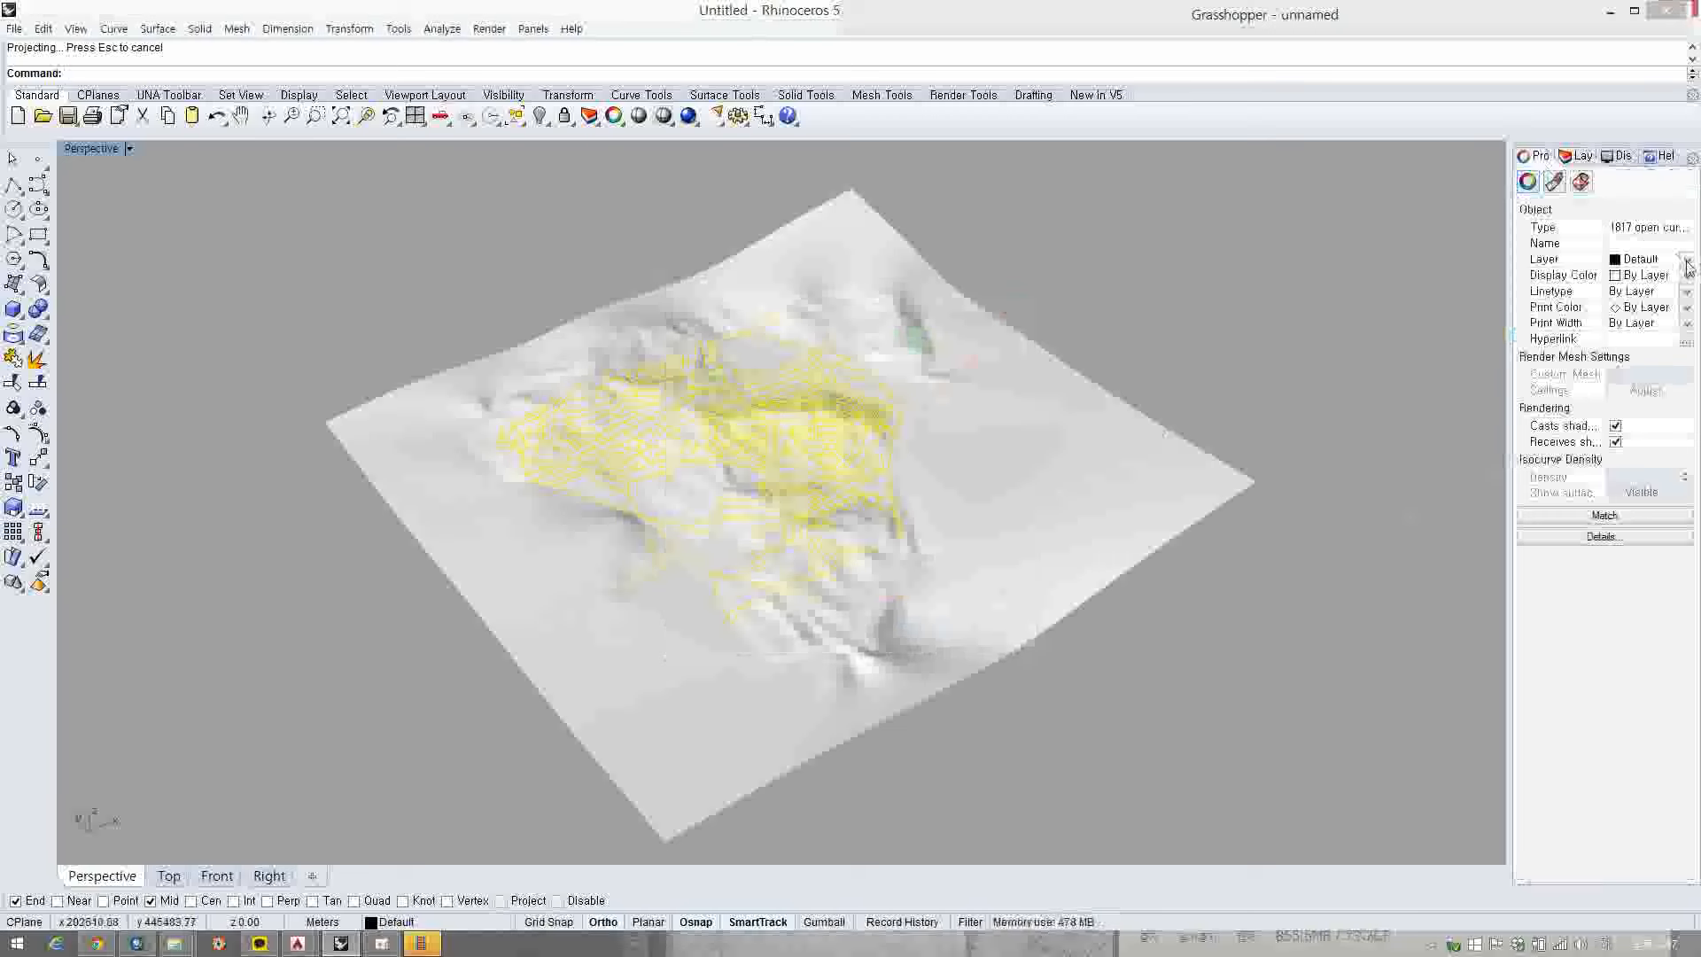
{"action": "left_click", "coordinate": [1685, 261]}
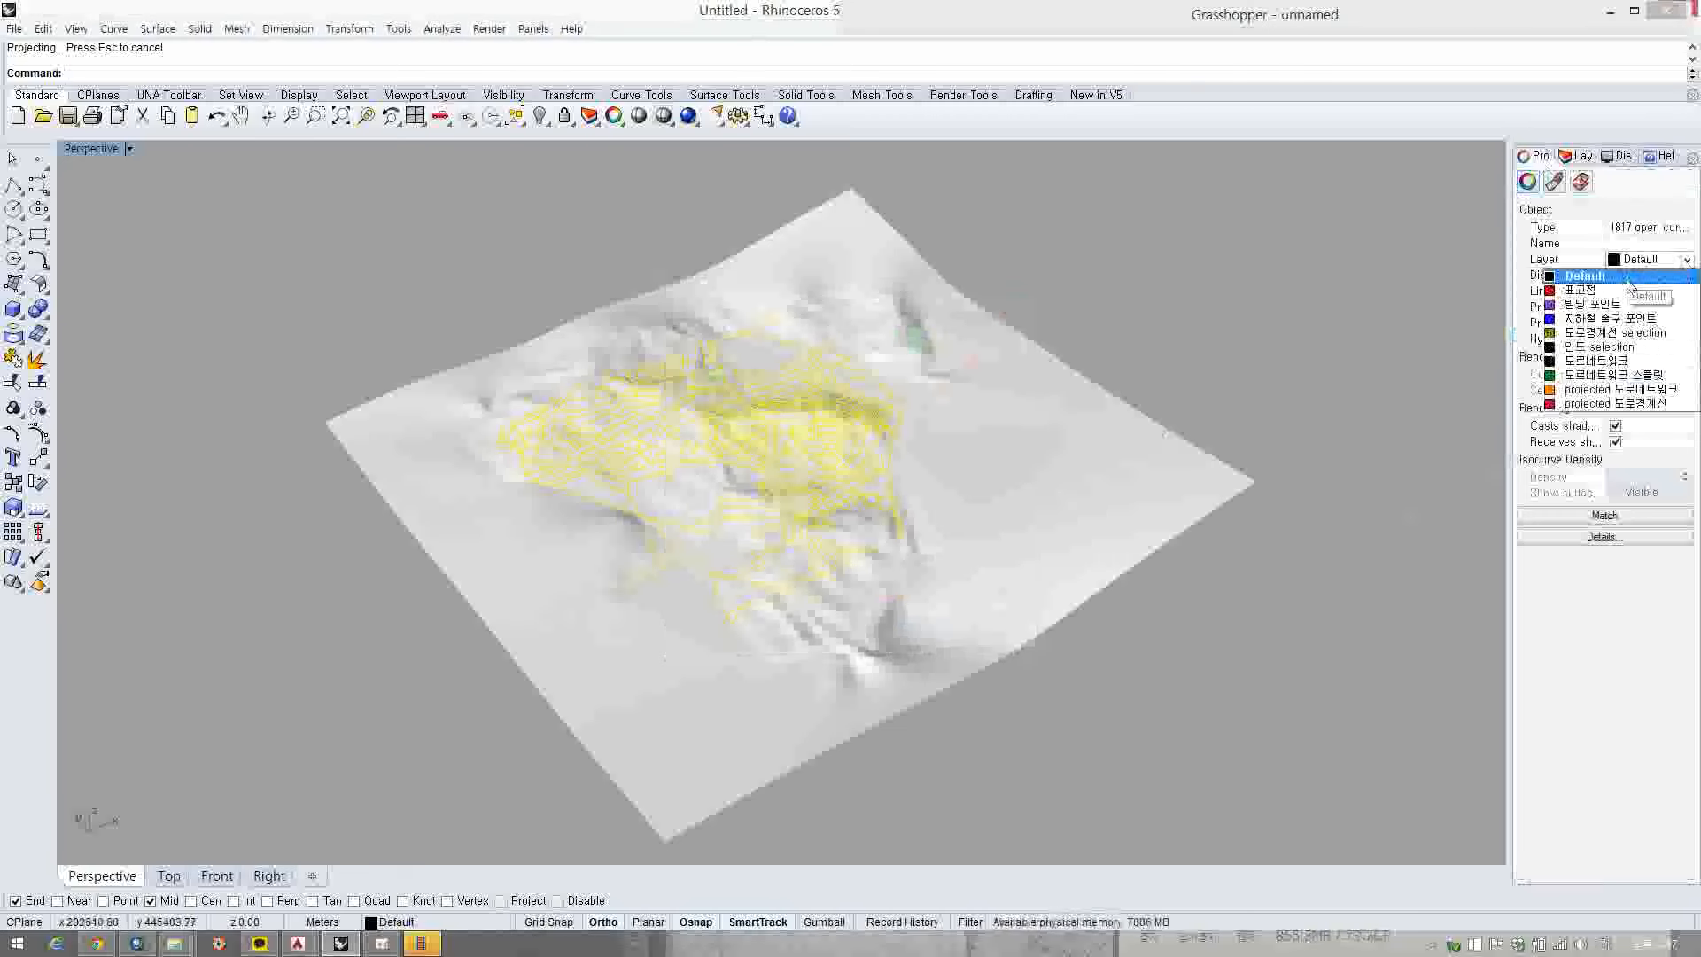
{"action": "left_click", "coordinate": [1626, 390]}
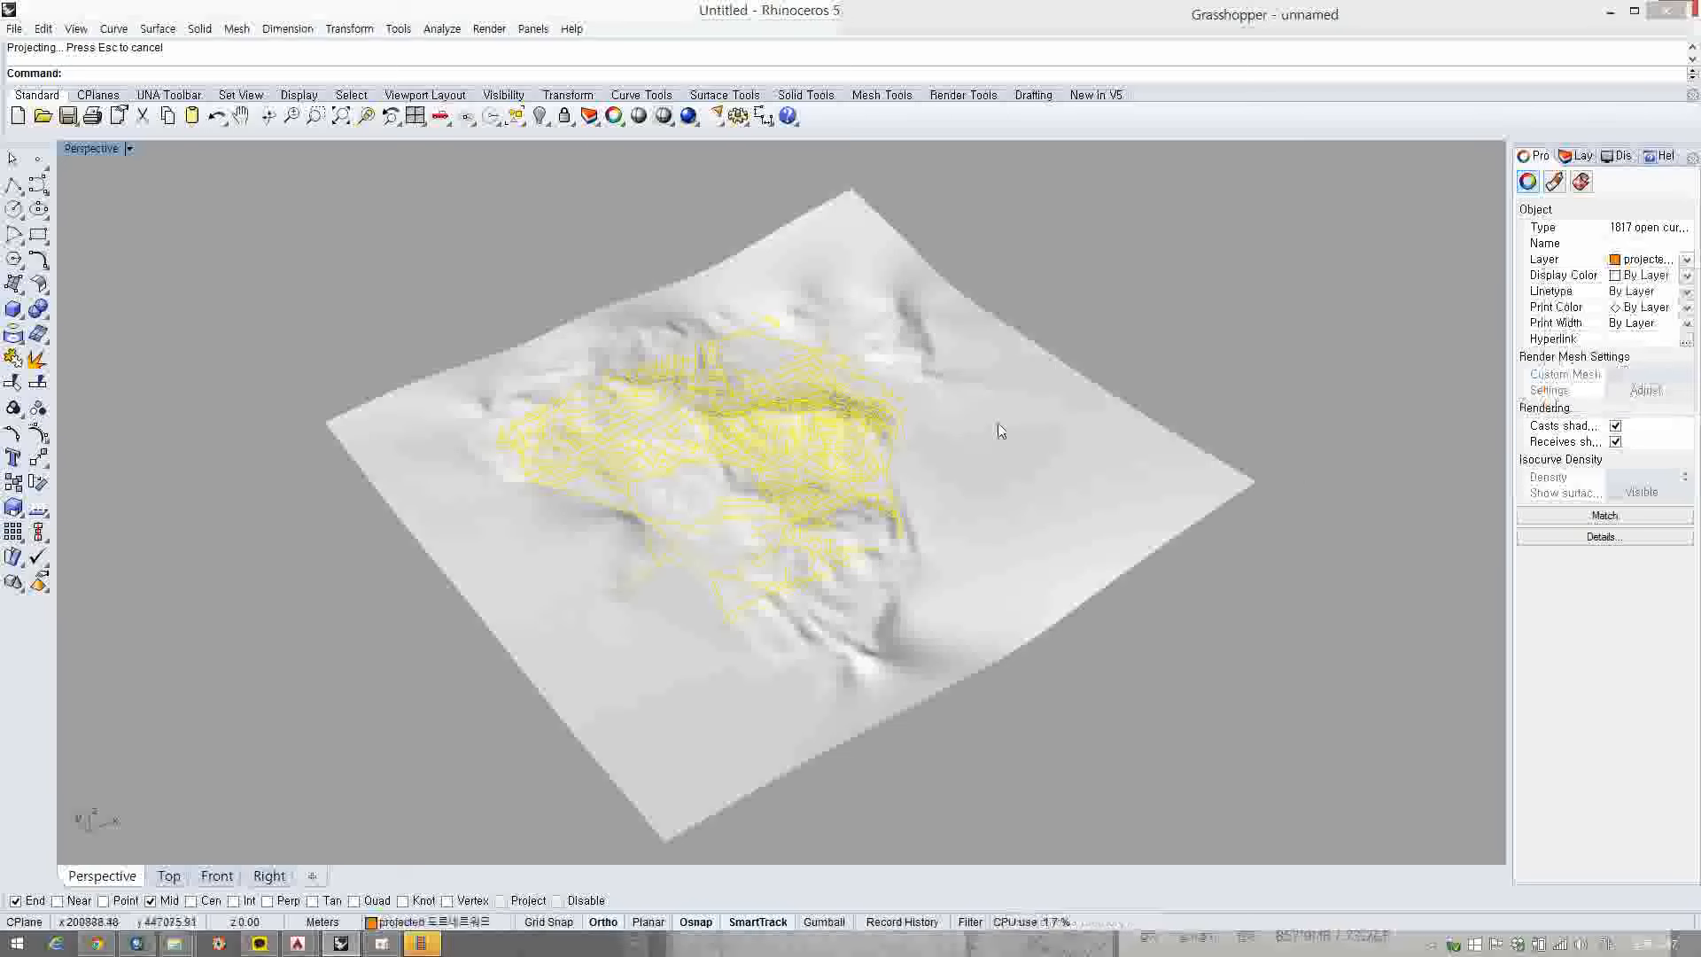
{"action": "right_click_drag", "start_coordinate": [998, 430], "coordinate": [1070, 402]}
- Lock the "projected 도로네트워크" and "projected 도로경계선" layers and turn on the road boundary layer
{"action": "left_click", "coordinate": [1574, 157]}
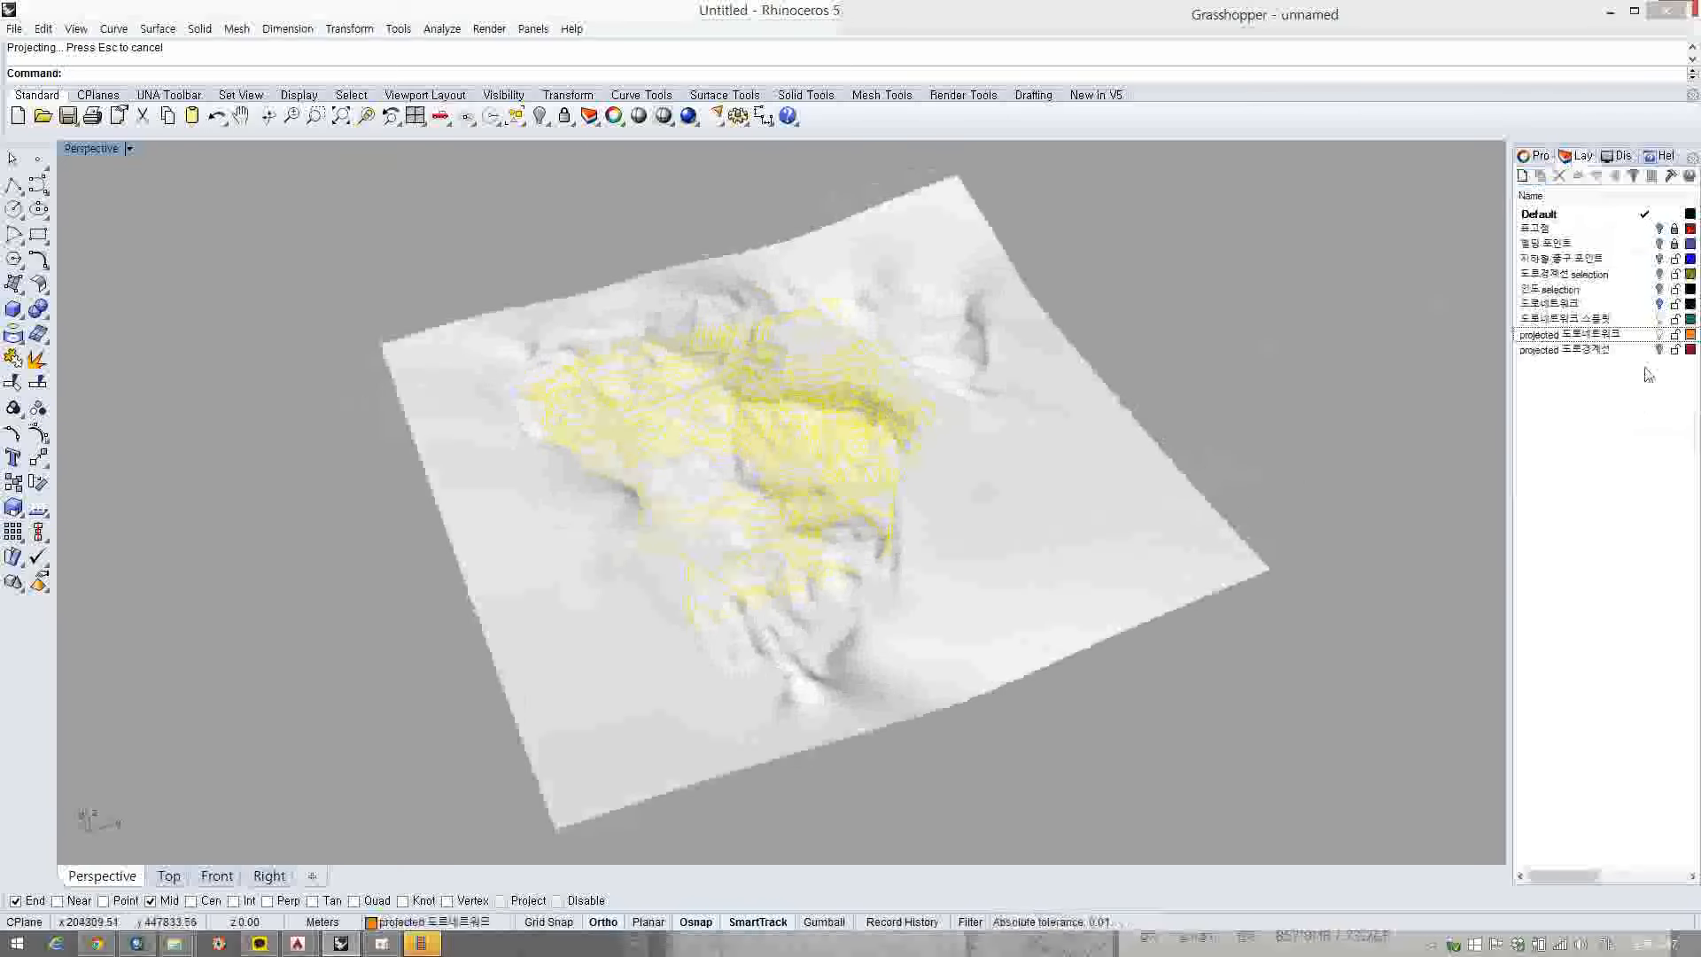
{"action": "left_click", "coordinate": [1674, 337]}
{"action": "left_click", "coordinate": [1674, 351]}
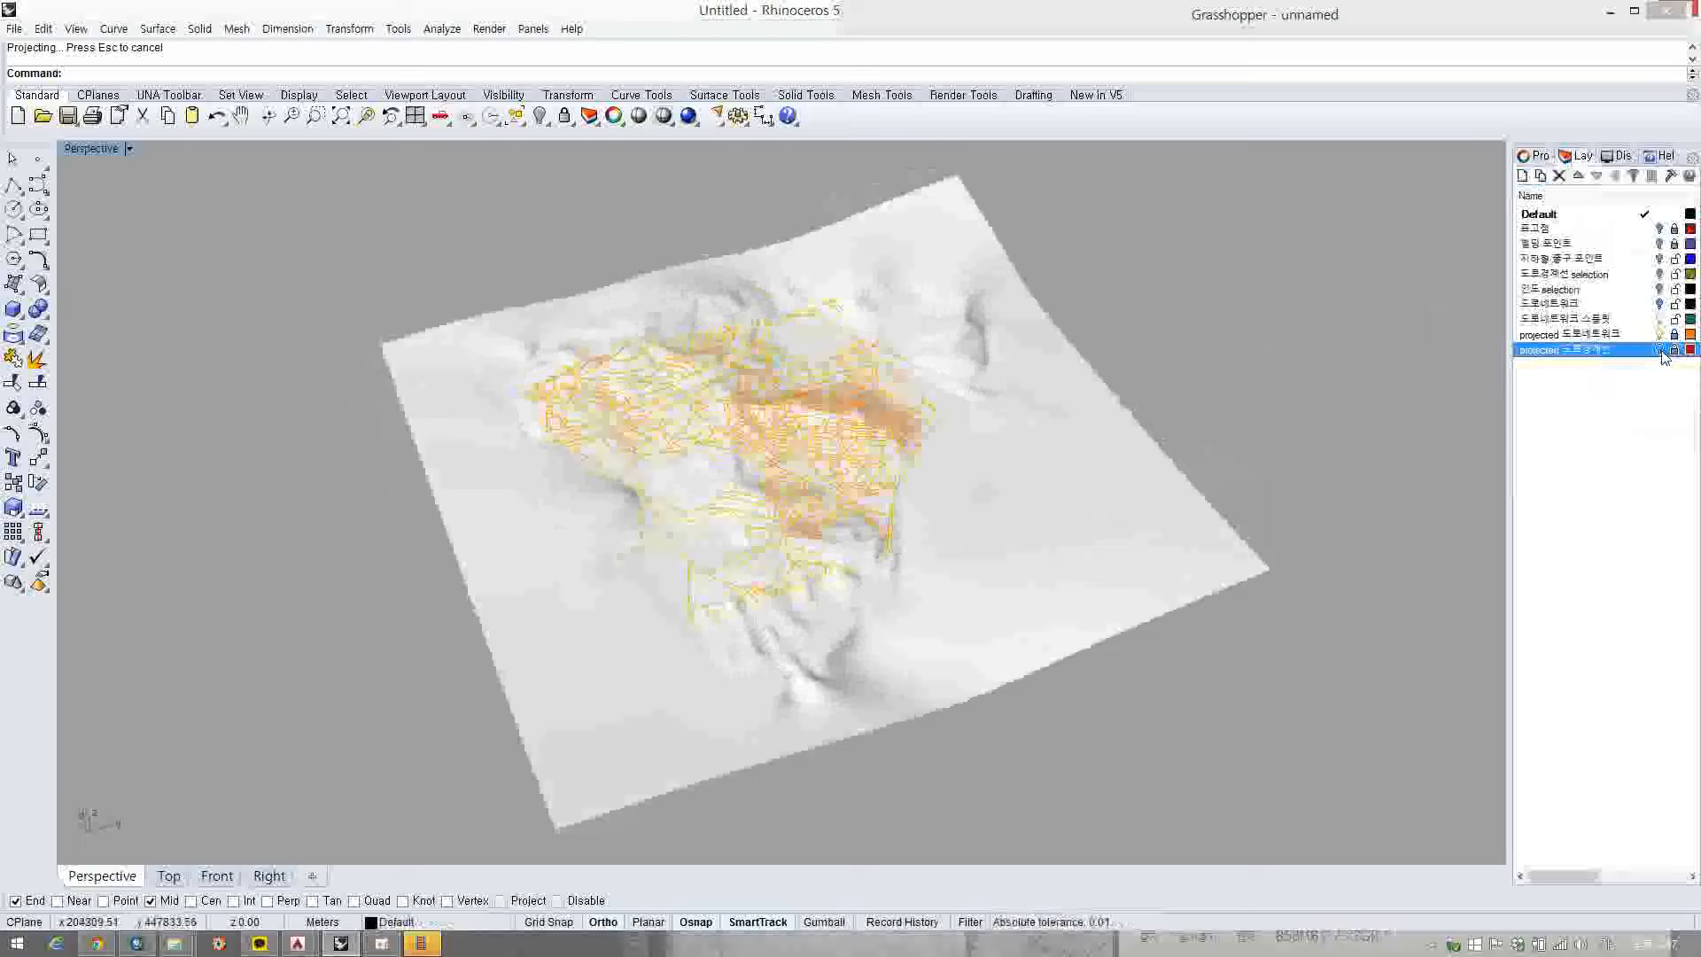
{"action": "left_click", "coordinate": [1660, 350]}
- Turn off the "도로네트워크 스플릿" layer so only the projected road curves show on the terrain
{"action": "right_click_drag", "start_coordinate": [1090, 423], "coordinate": [873, 452]}
{"action": "scroll", "coordinate": [873, 456], "scroll_direction": "up", "scroll_amount": 6}
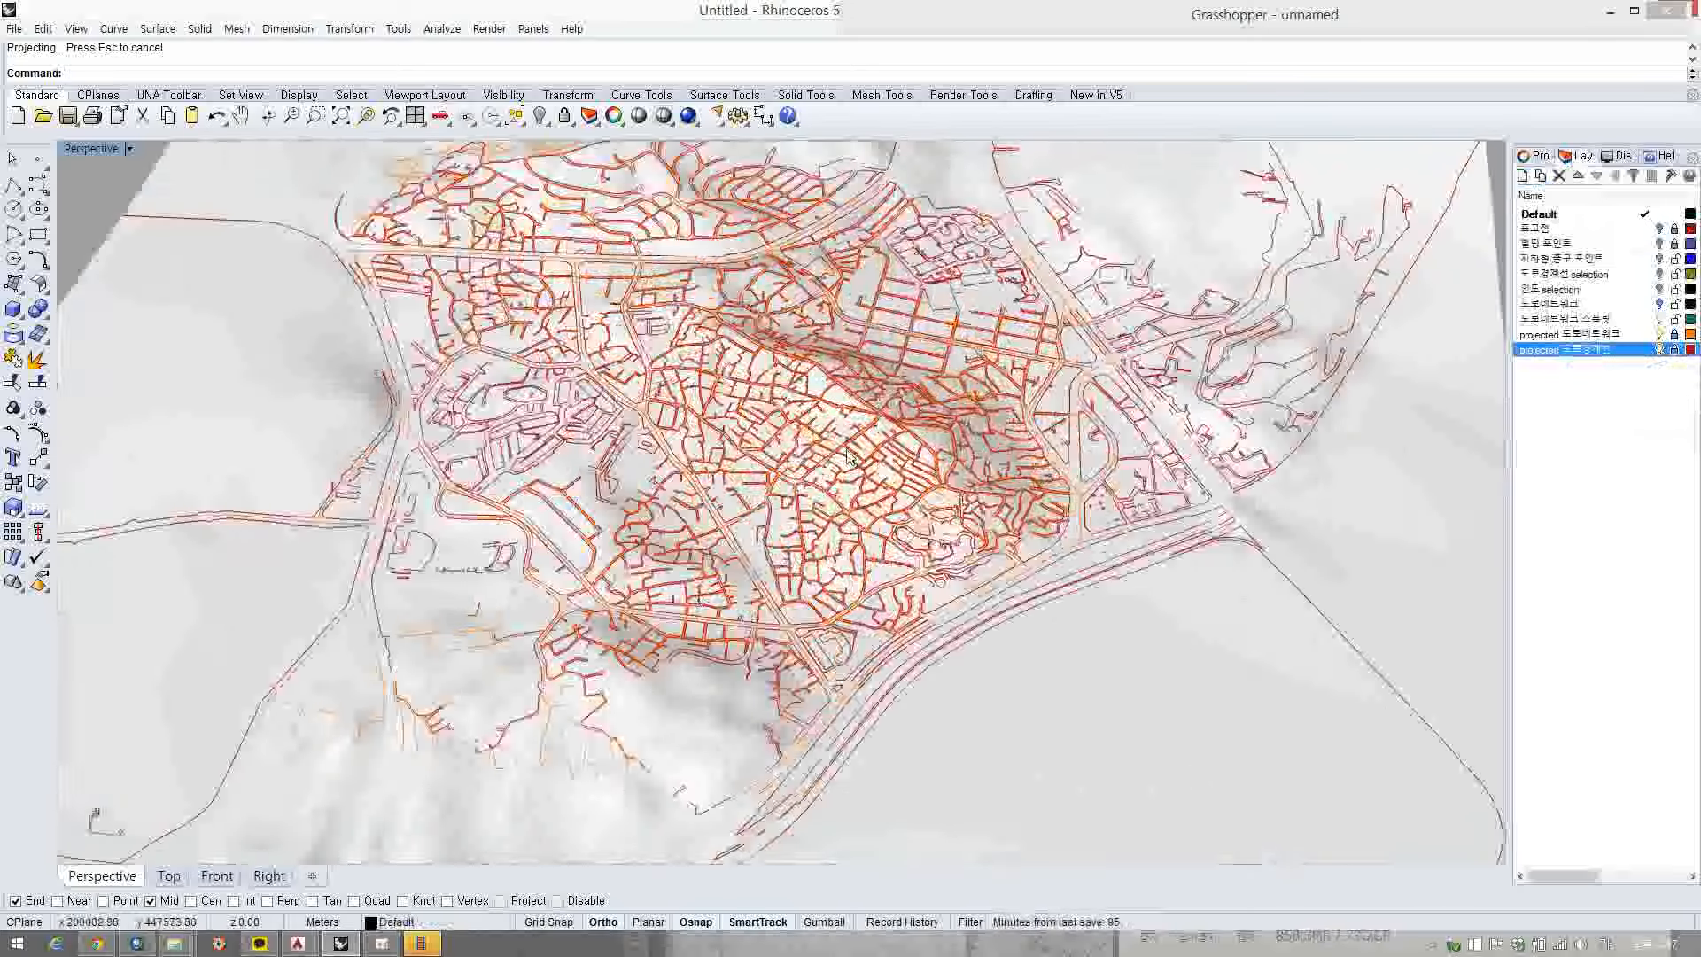
{"action": "scroll", "coordinate": [873, 456], "scroll_direction": "down", "scroll_amount": 5}
{"action": "left_click", "coordinate": [1564, 317]}
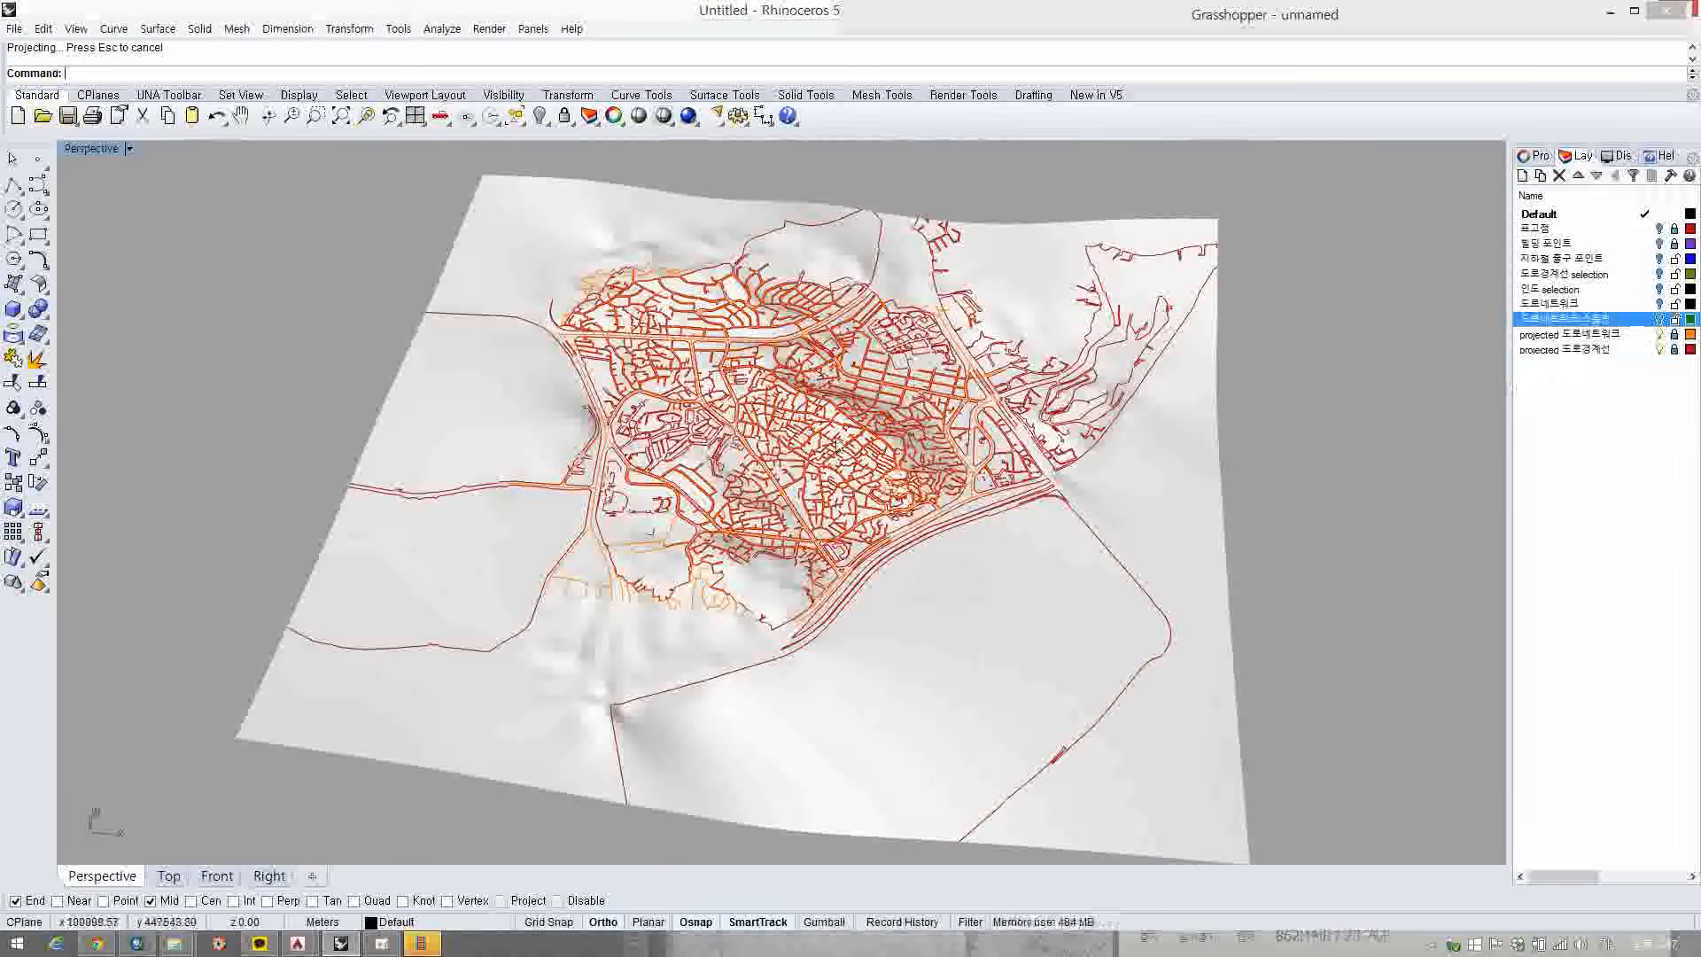
- Examine how the projected road network and road boundaries fit the terrain, both across the whole site and close up
{"action": "right_click_drag", "start_coordinate": [939, 407], "coordinate": [666, 445]}
{"action": "scroll", "coordinate": [811, 436], "scroll_direction": "up", "scroll_amount": 4}
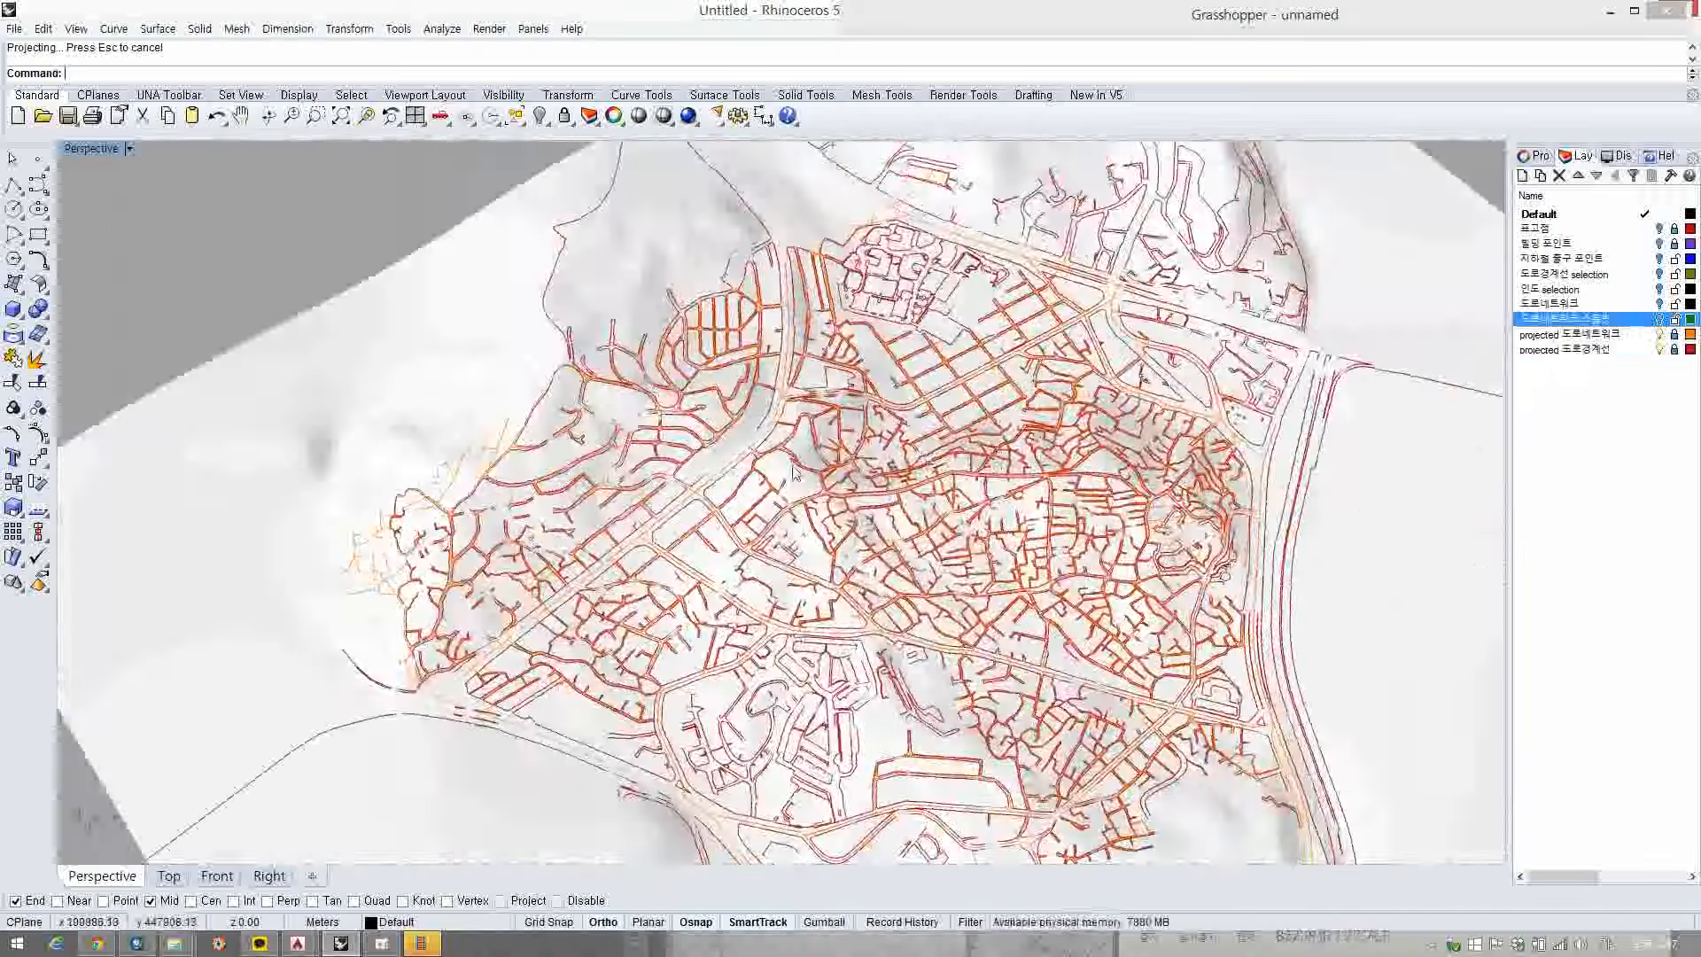
{"action": "scroll", "coordinate": [667, 445], "scroll_direction": "up", "scroll_amount": 3}
{"action": "scroll", "coordinate": [666, 444], "scroll_direction": "up", "scroll_amount": 1}
{"action": "scroll", "coordinate": [665, 434], "scroll_direction": "down", "scroll_amount": 4}
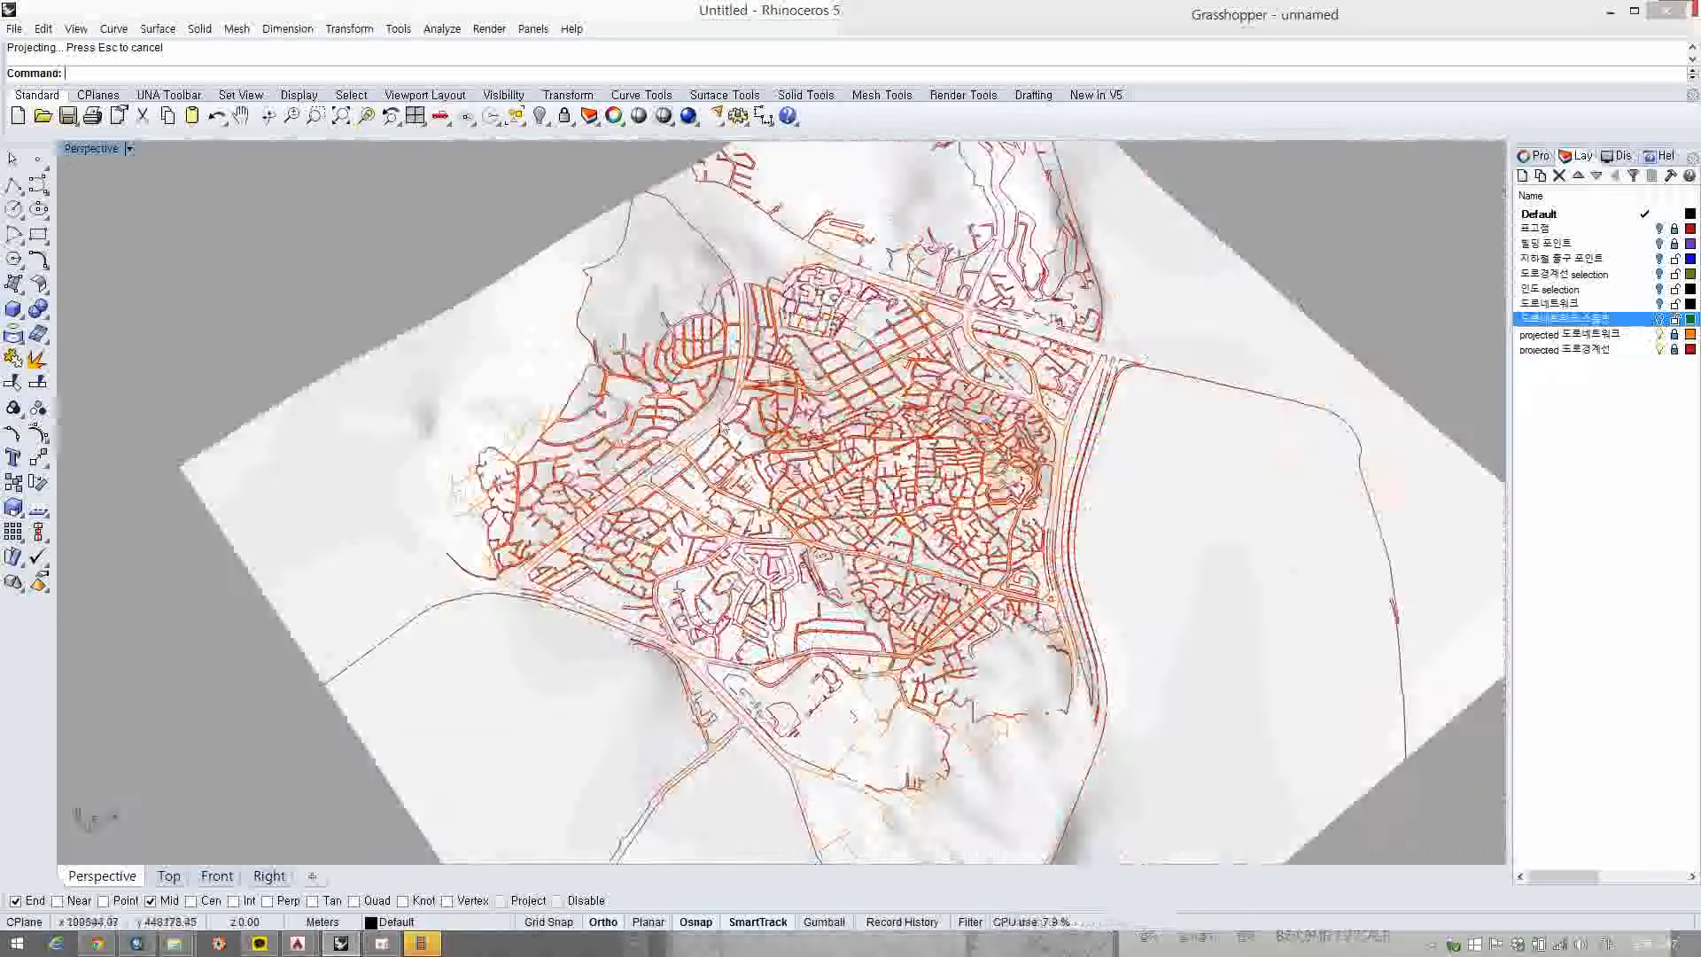
{"action": "scroll", "coordinate": [793, 423], "scroll_direction": "up", "scroll_amount": 5}
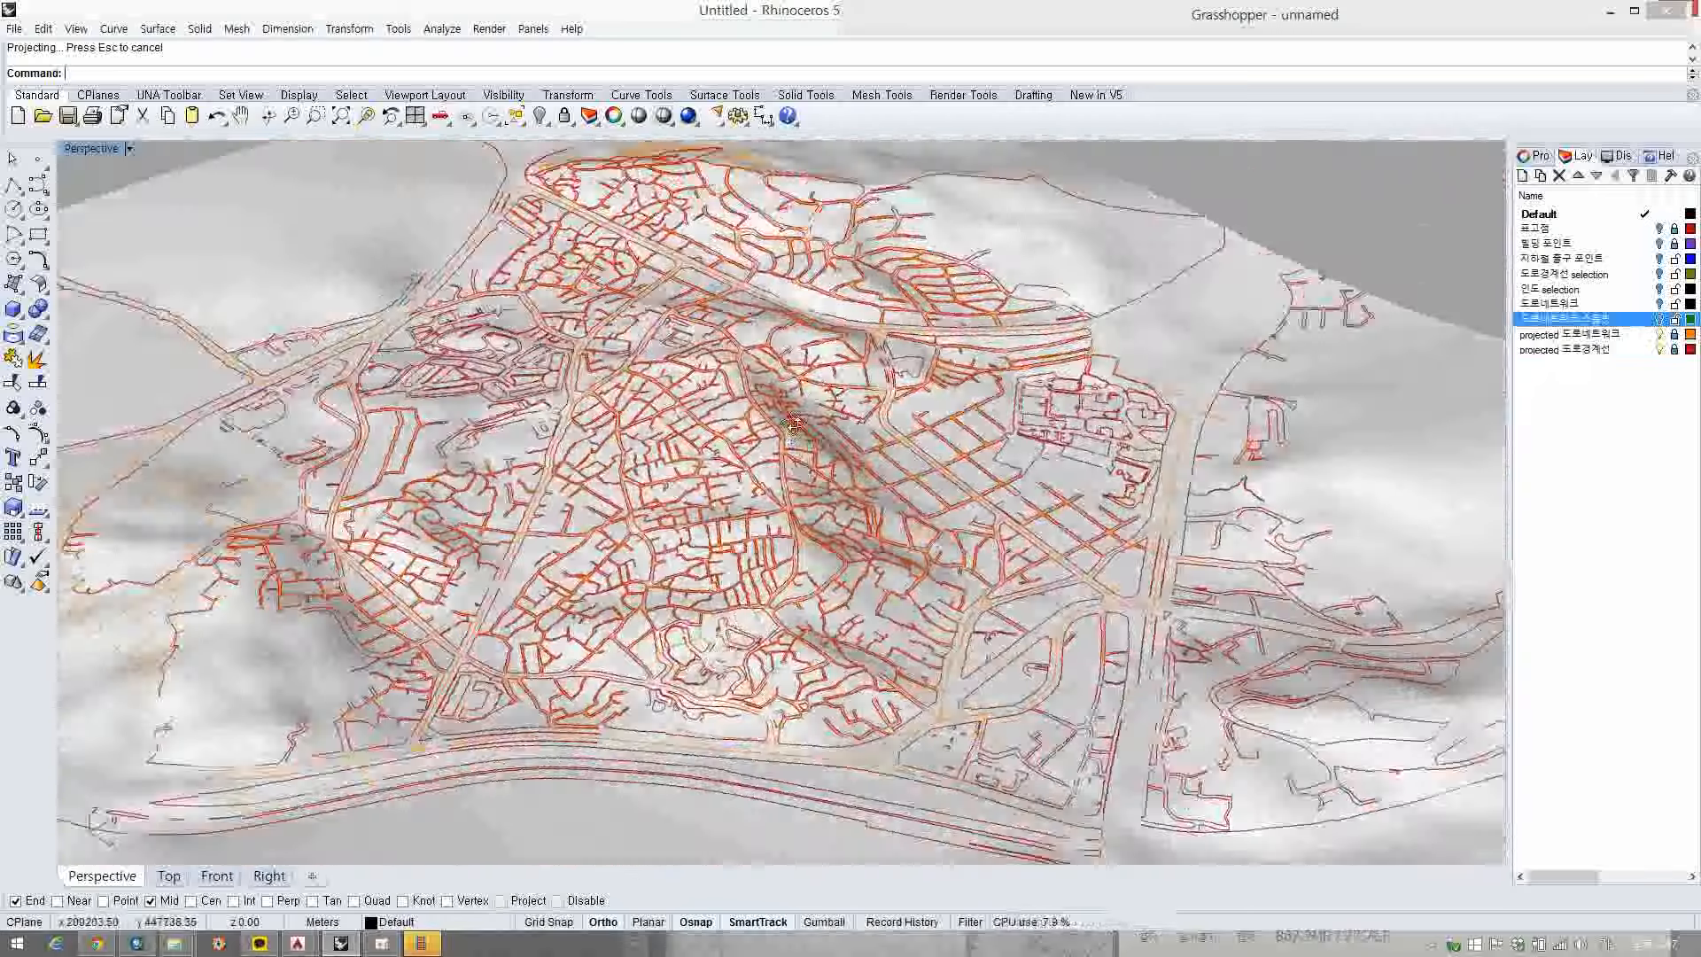
{"action": "right_click_drag", "start_coordinate": [793, 423], "coordinate": [886, 412]}
{"action": "scroll", "coordinate": [929, 408], "scroll_direction": "down", "scroll_amount": 4}
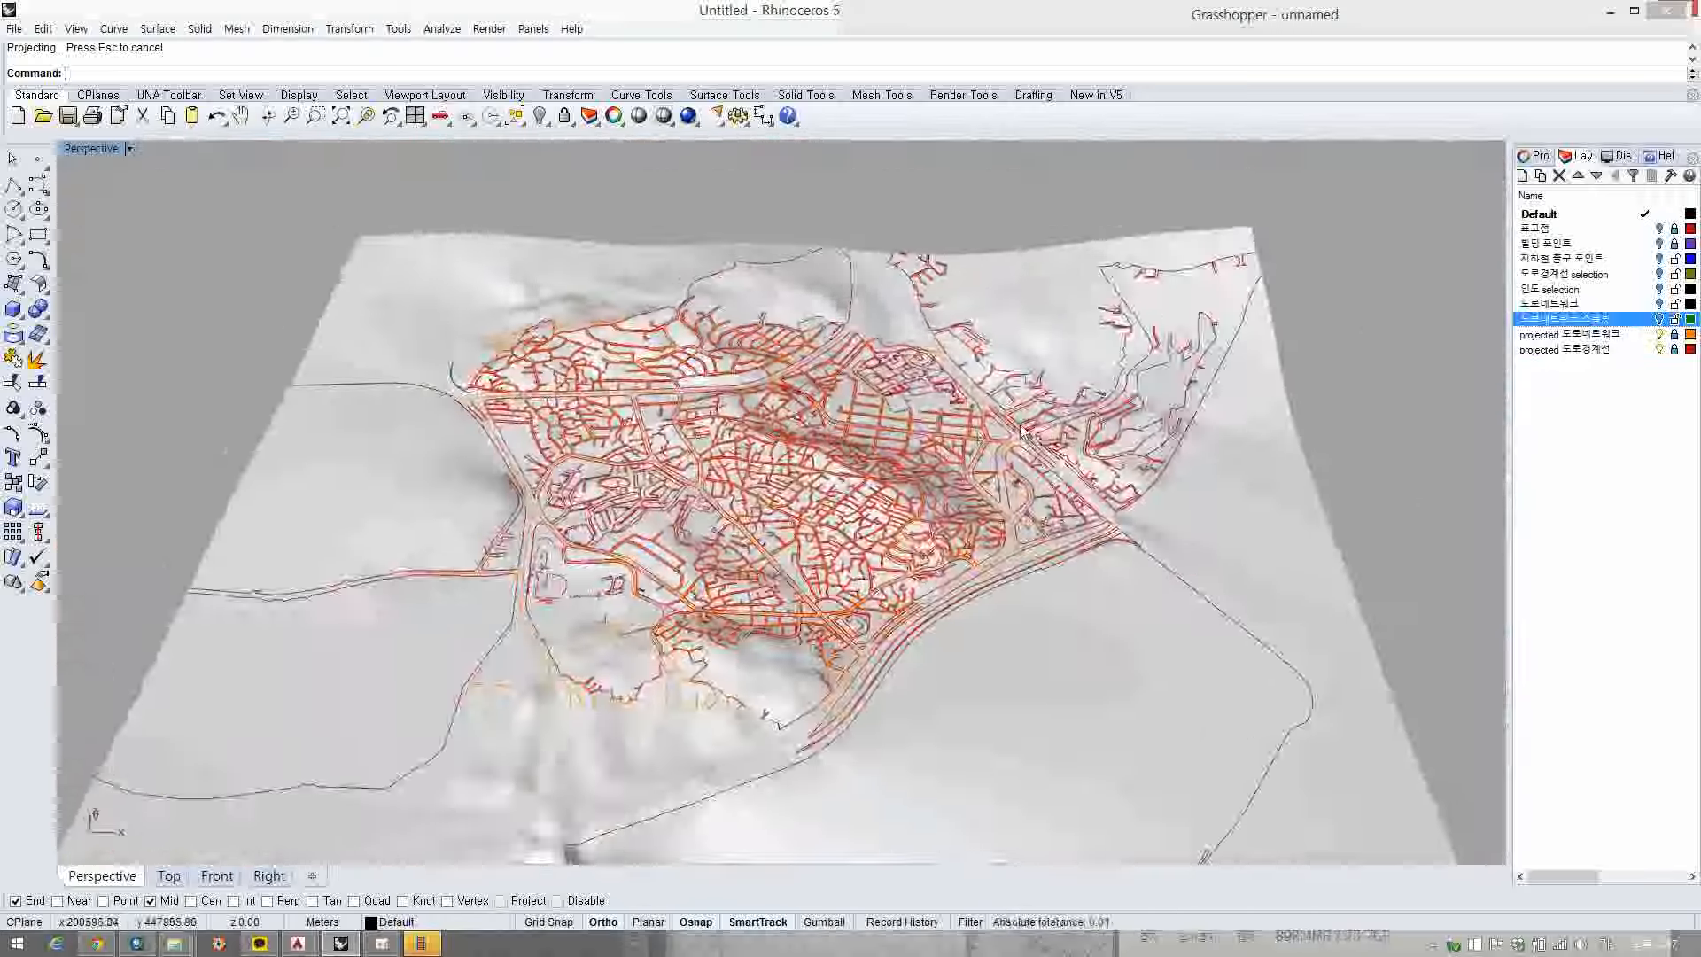
{"action": "left_click", "coordinate": [1571, 452]}
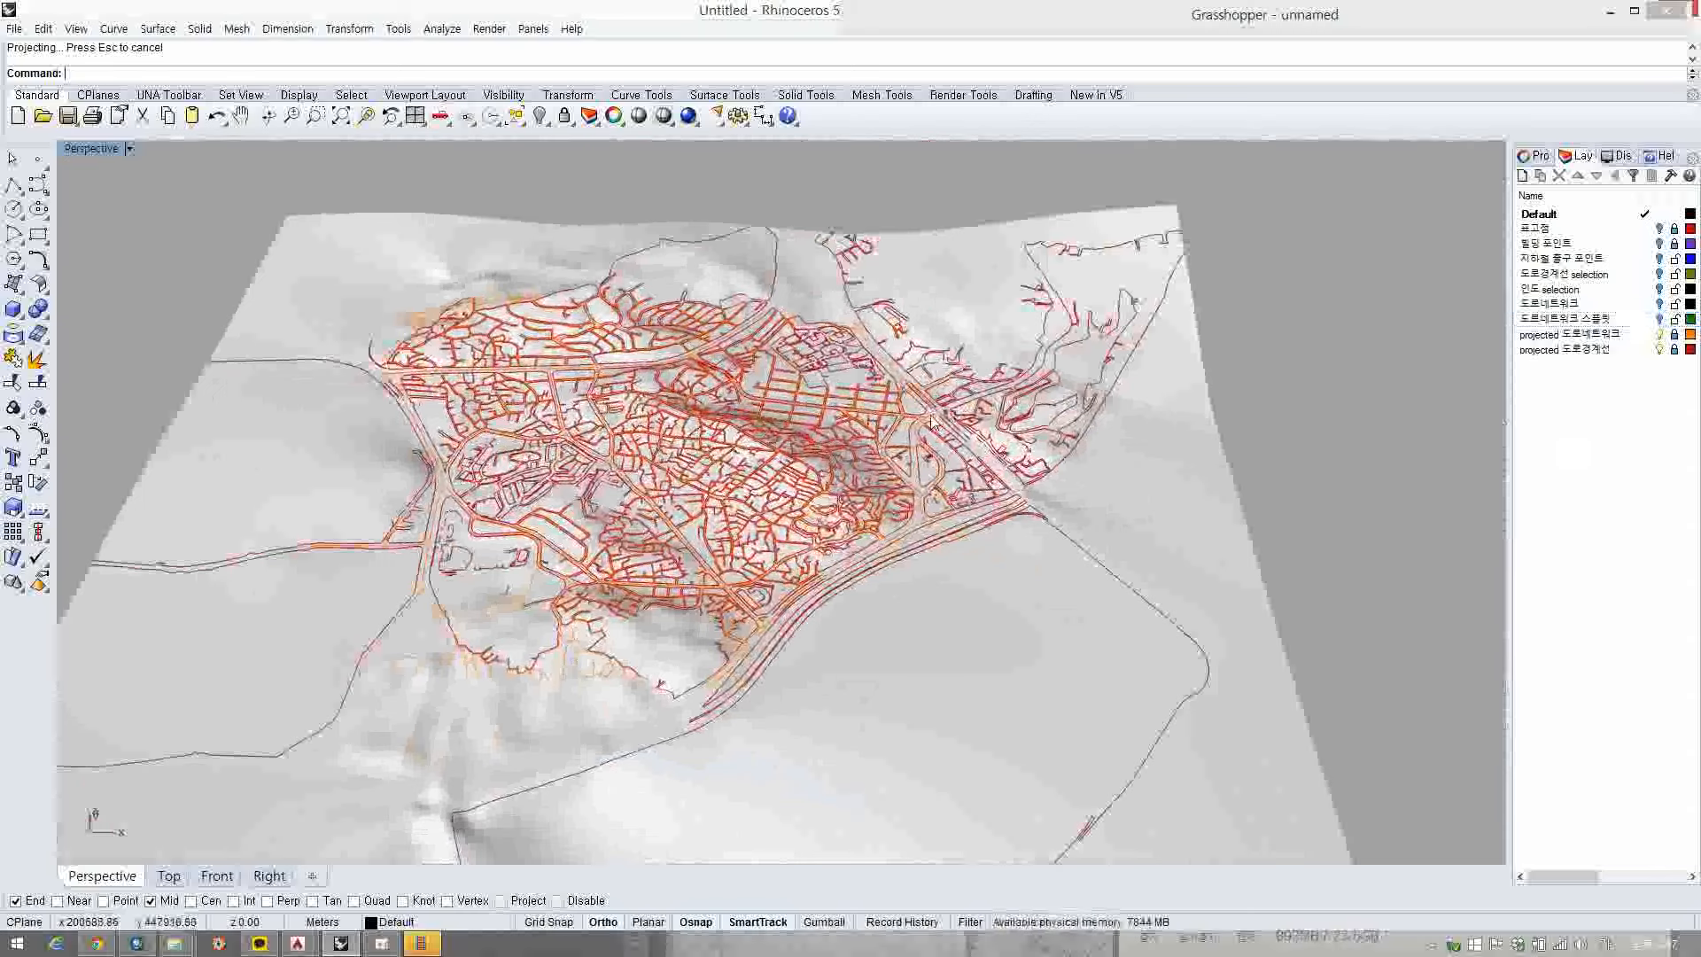
{"action": "right_click_drag", "start_coordinate": [930, 423], "coordinate": [837, 443]}
{"action": "scroll", "coordinate": [735, 459], "scroll_direction": "up", "scroll_amount": 5}
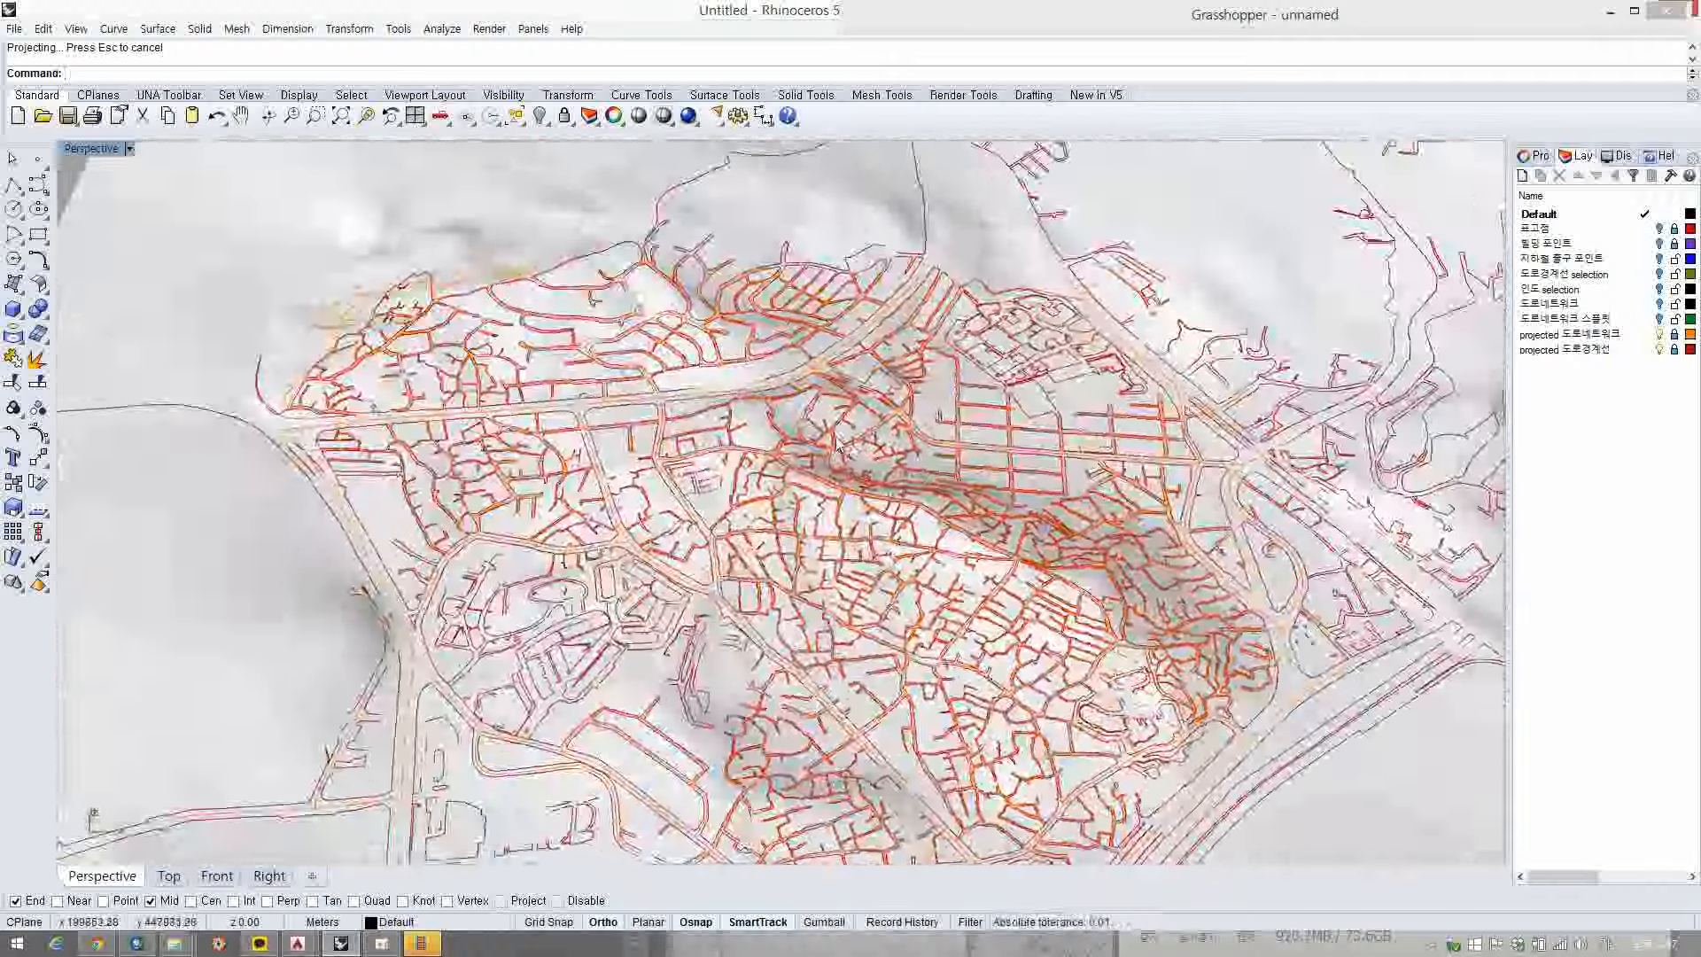
{"action": "scroll", "coordinate": [837, 442], "scroll_direction": "up", "scroll_amount": 6}
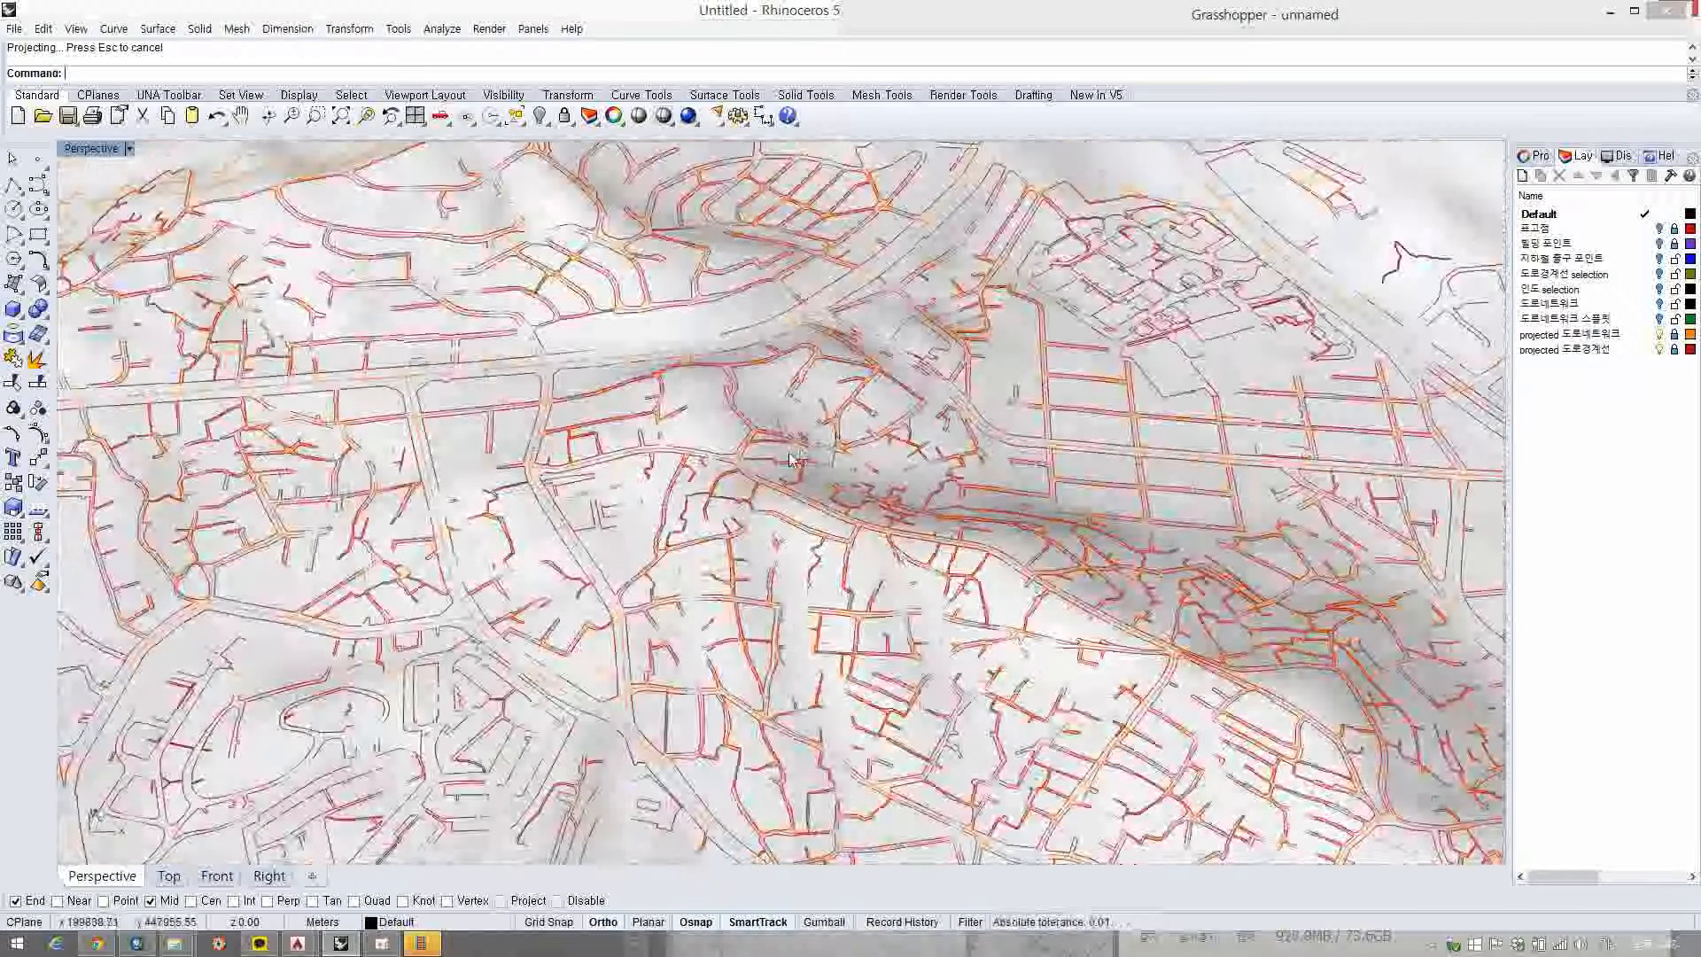
{"action": "scroll", "coordinate": [793, 457], "scroll_direction": "up", "scroll_amount": 6}
{"action": "left_click", "coordinate": [651, 474]}
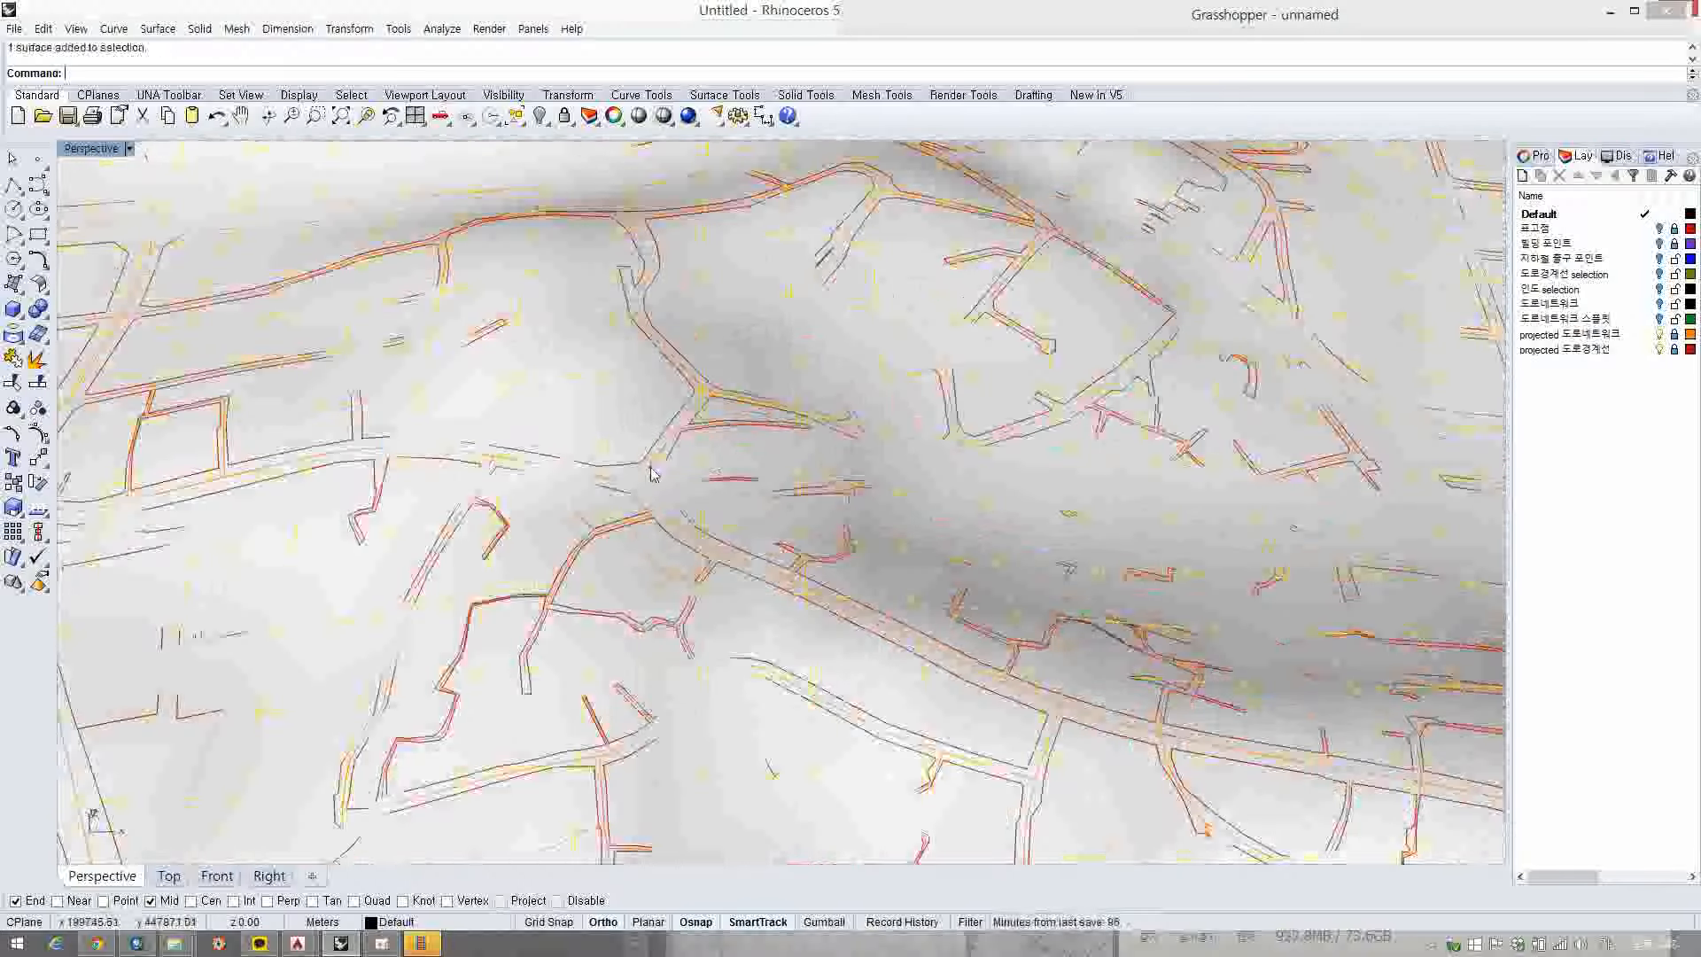
{"action": "scroll", "coordinate": [651, 474], "scroll_direction": "down", "scroll_amount": 12}
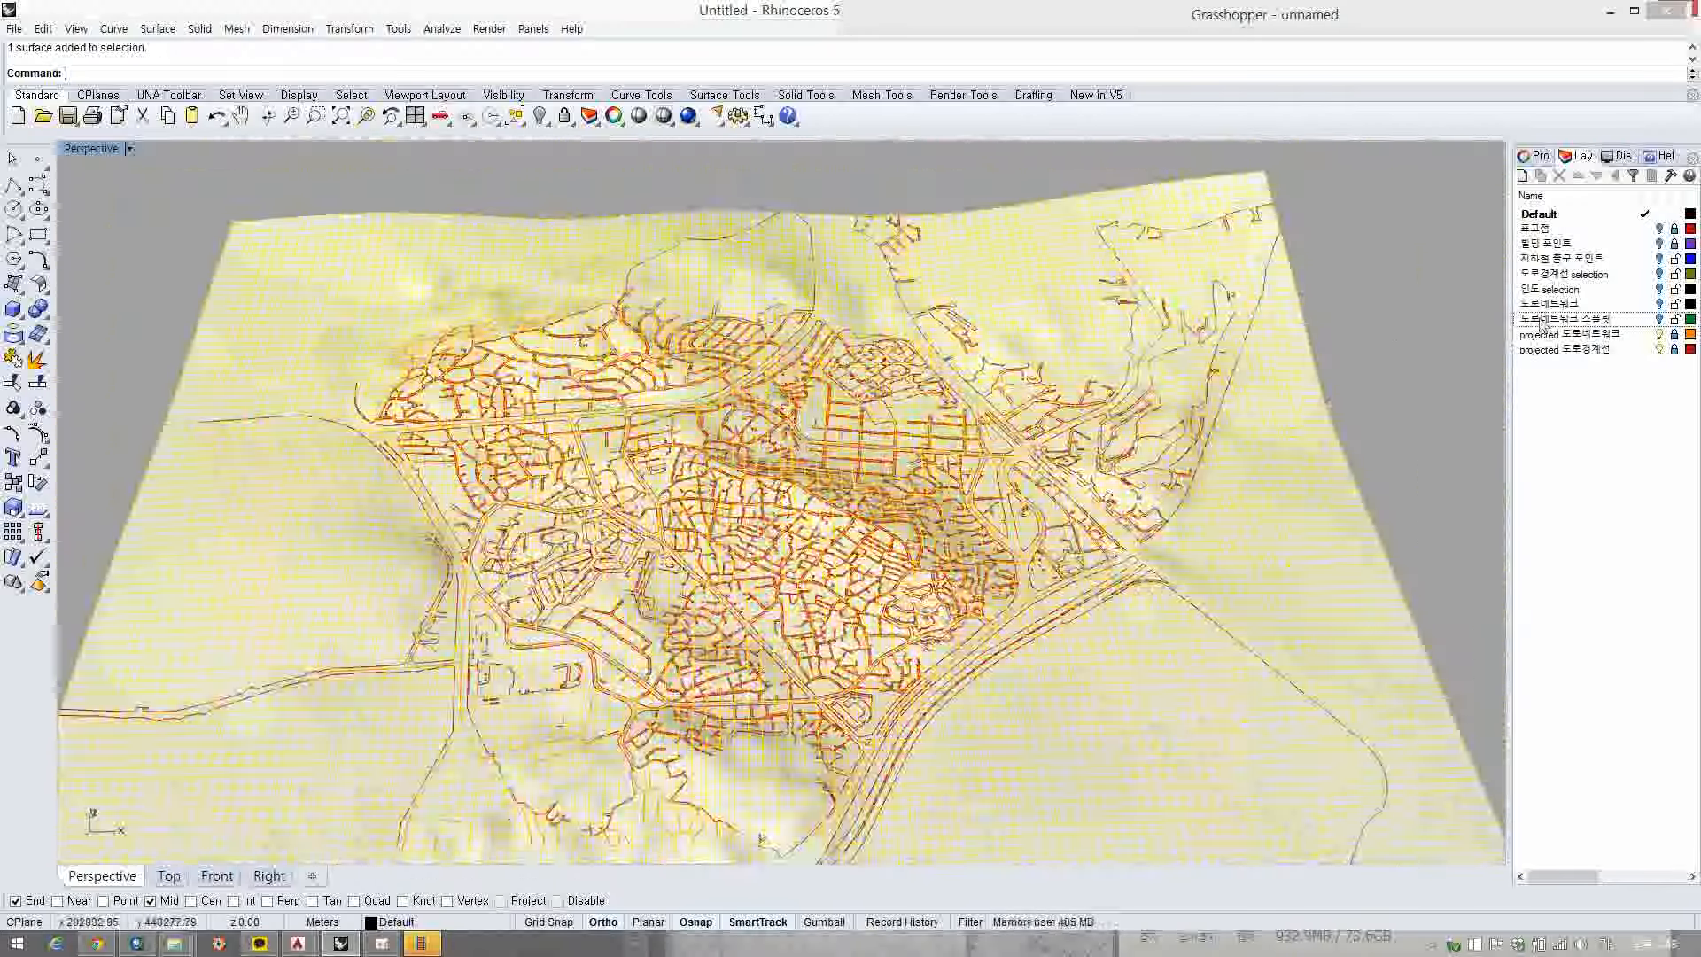
{"action": "key", "text": "Escape"}
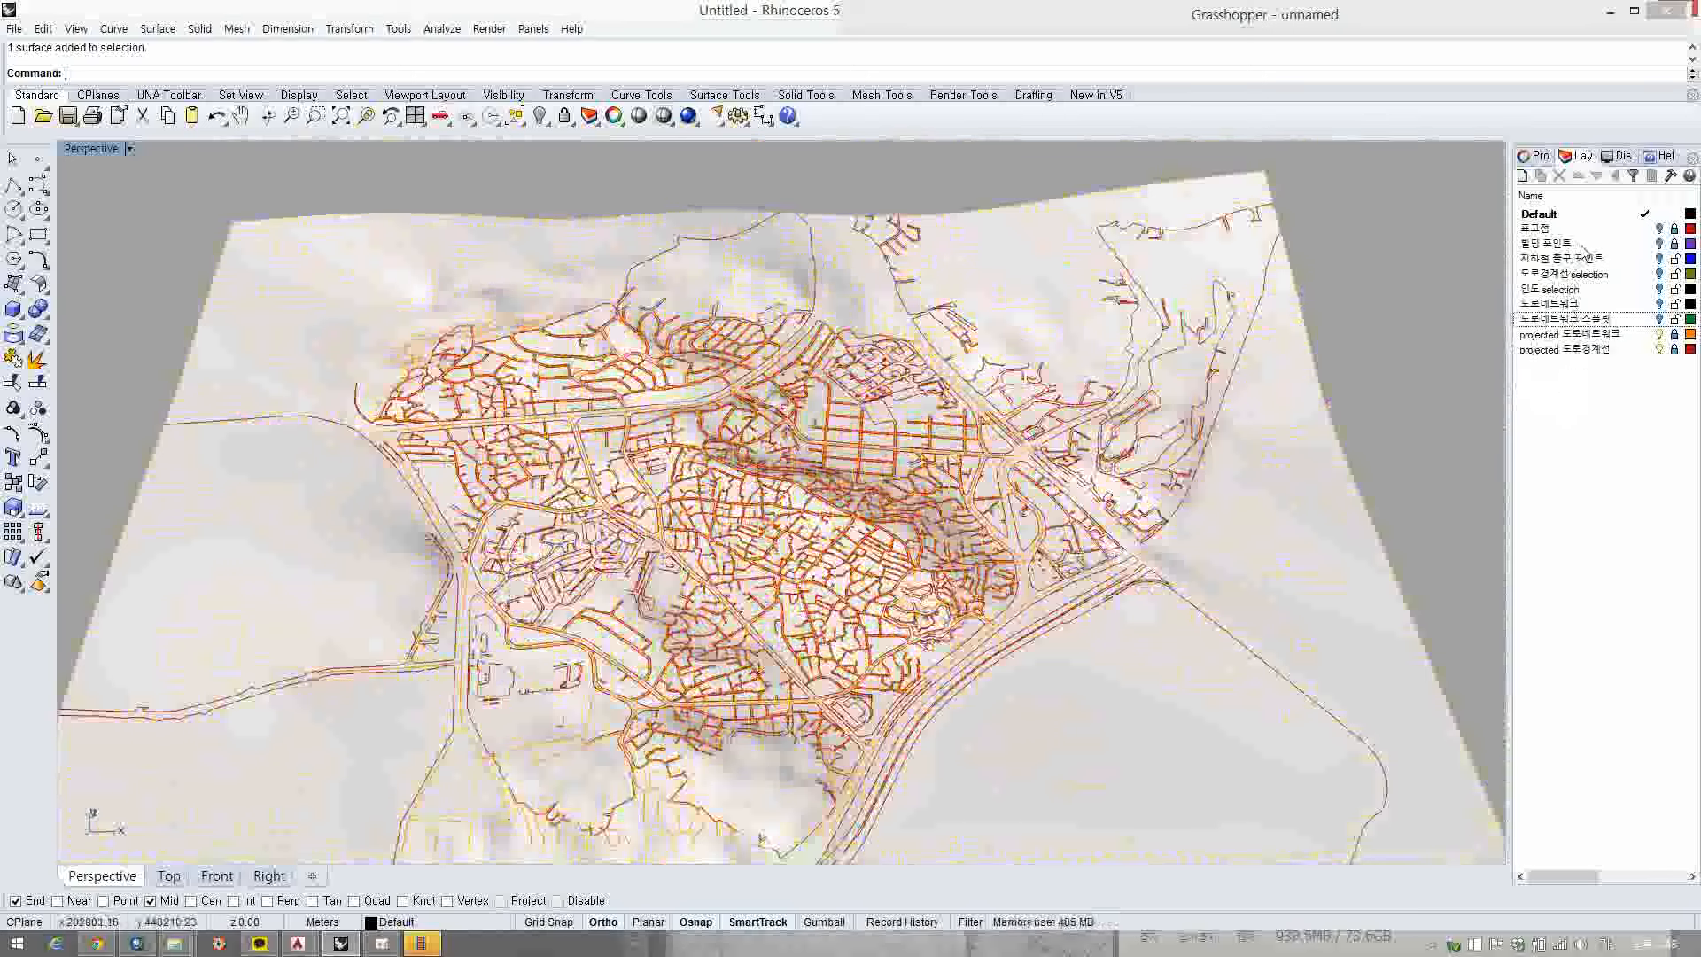
- Turn on the "빌딩 포인트" layer and turn off the "projected 도로네트워크" and "projected 도로경계선" layers
{"action": "left_click", "coordinate": [1660, 249]}
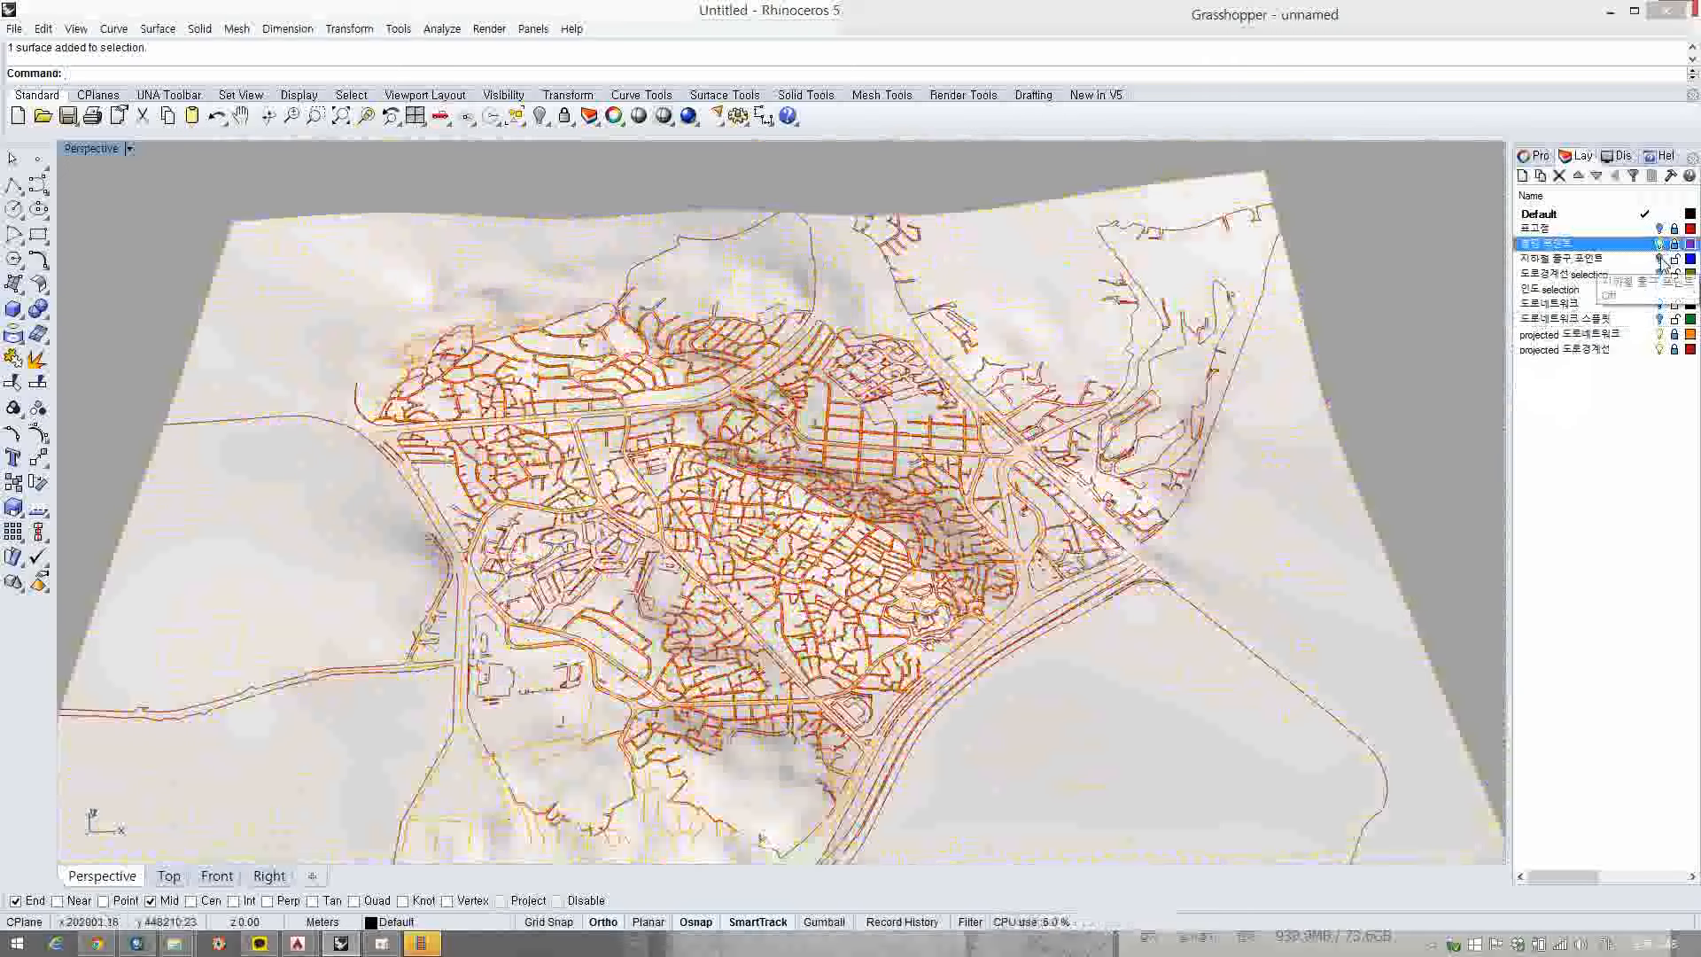
{"action": "right_click_drag", "start_coordinate": [992, 381], "coordinate": [931, 281]}
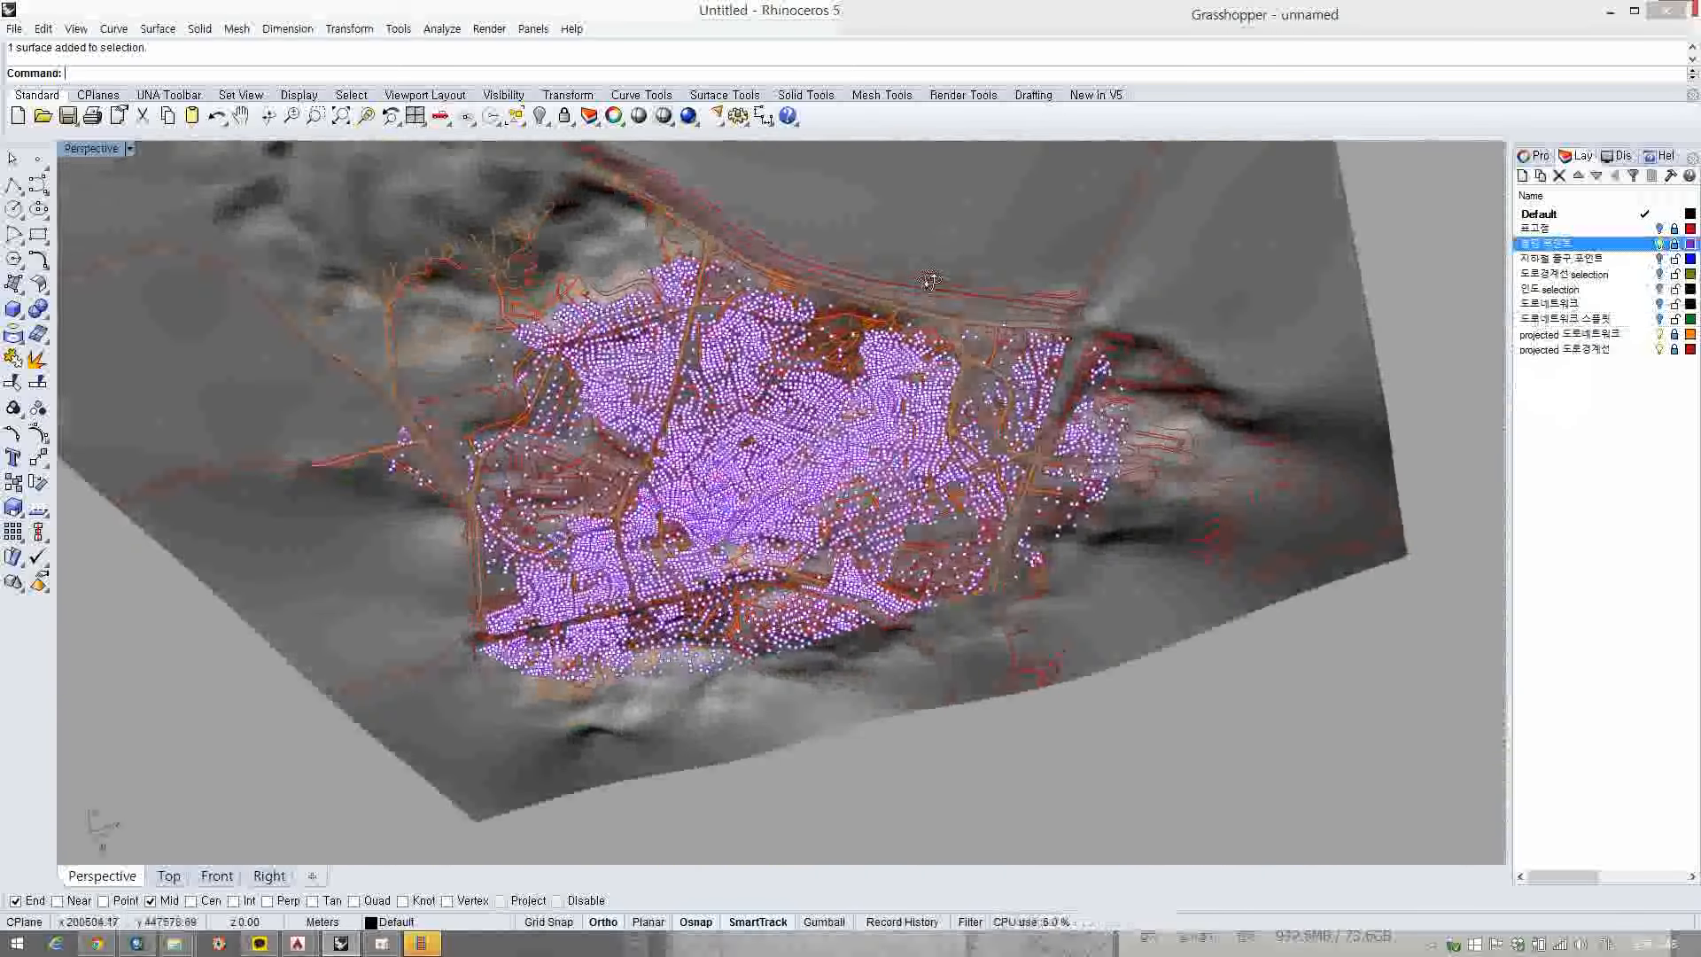
{"action": "left_click", "coordinate": [1666, 348]}
{"action": "right_click_drag", "start_coordinate": [974, 310], "coordinate": [620, 283]}
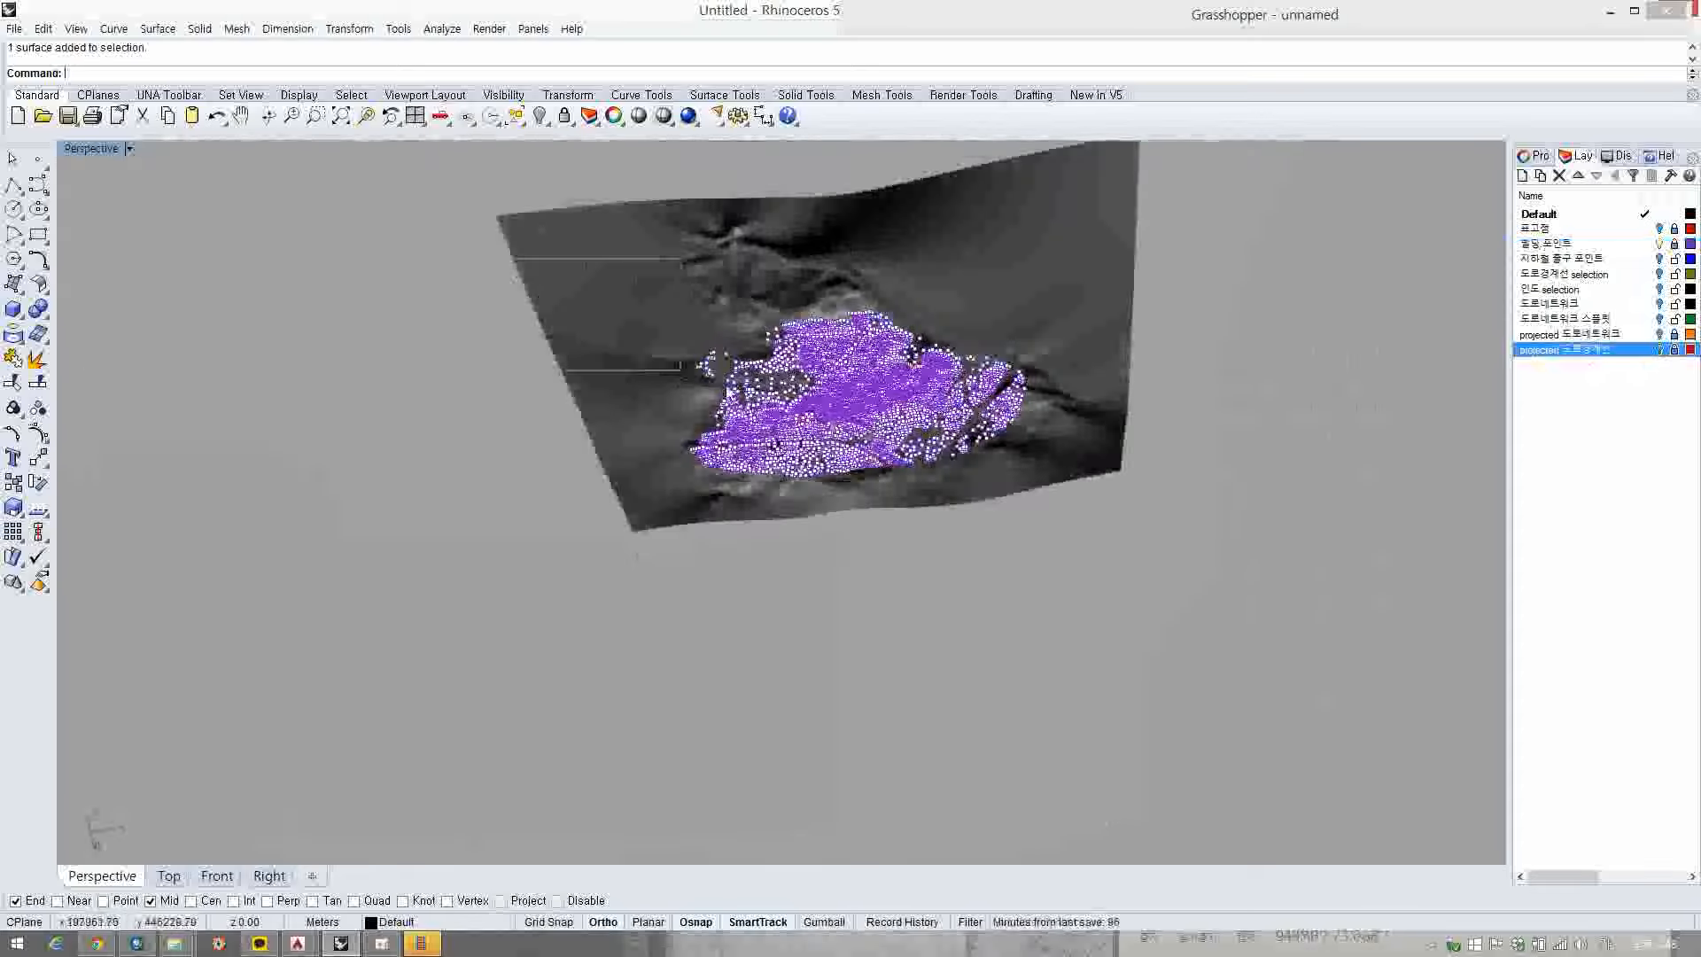
{"action": "right_click_drag", "start_coordinate": [352, 331], "coordinate": [799, 514]}
{"action": "scroll", "coordinate": [868, 567], "scroll_direction": "up", "scroll_amount": 3}
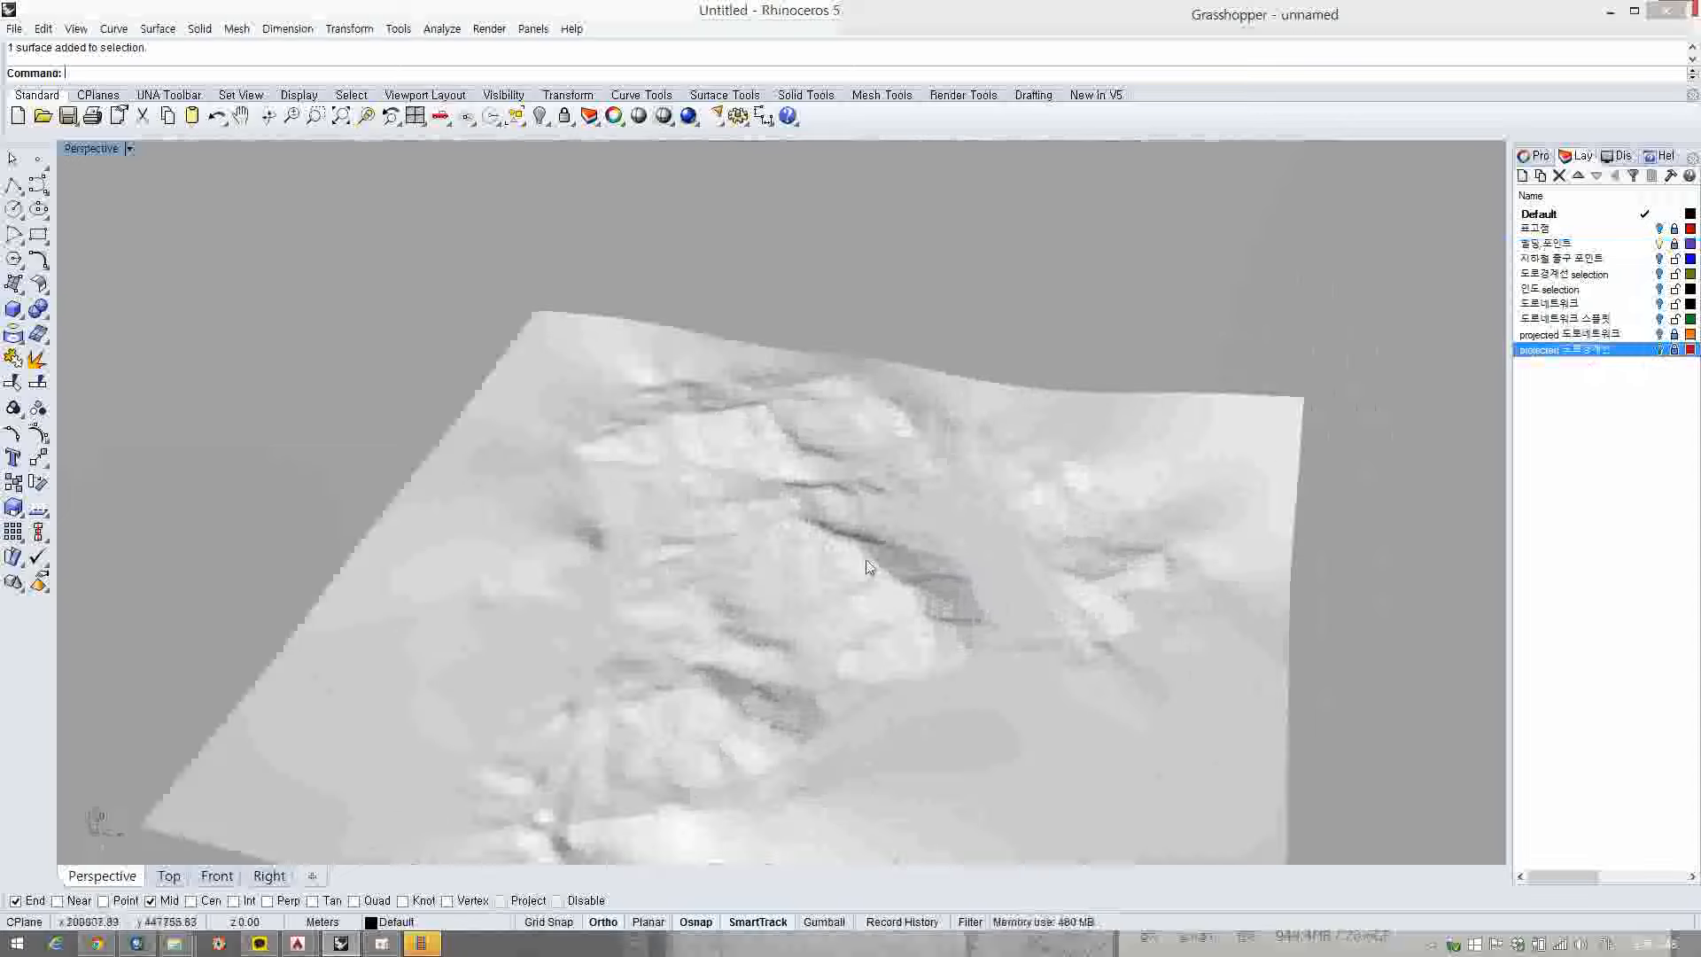
{"action": "right_click_drag", "start_coordinate": [885, 558], "coordinate": [880, 348]}
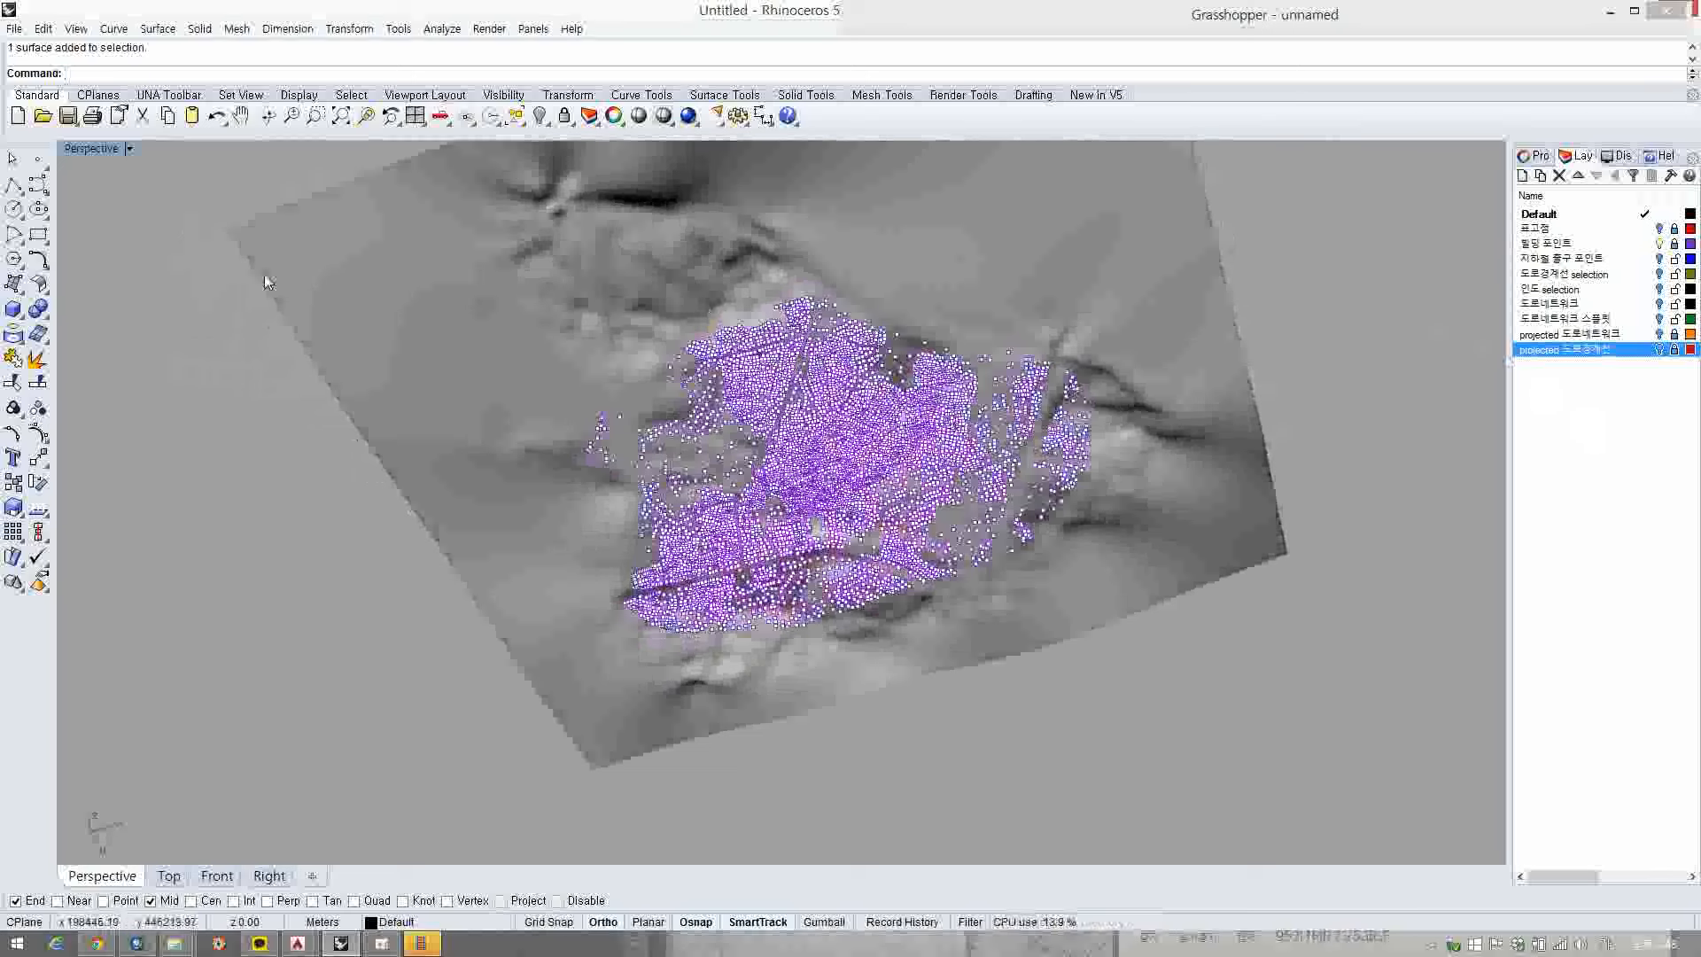
- Unlock the "빌딩 포인트" layer and project all its building points onto the terrain surface
{"action": "type", "text": "ㅔㅐ"}
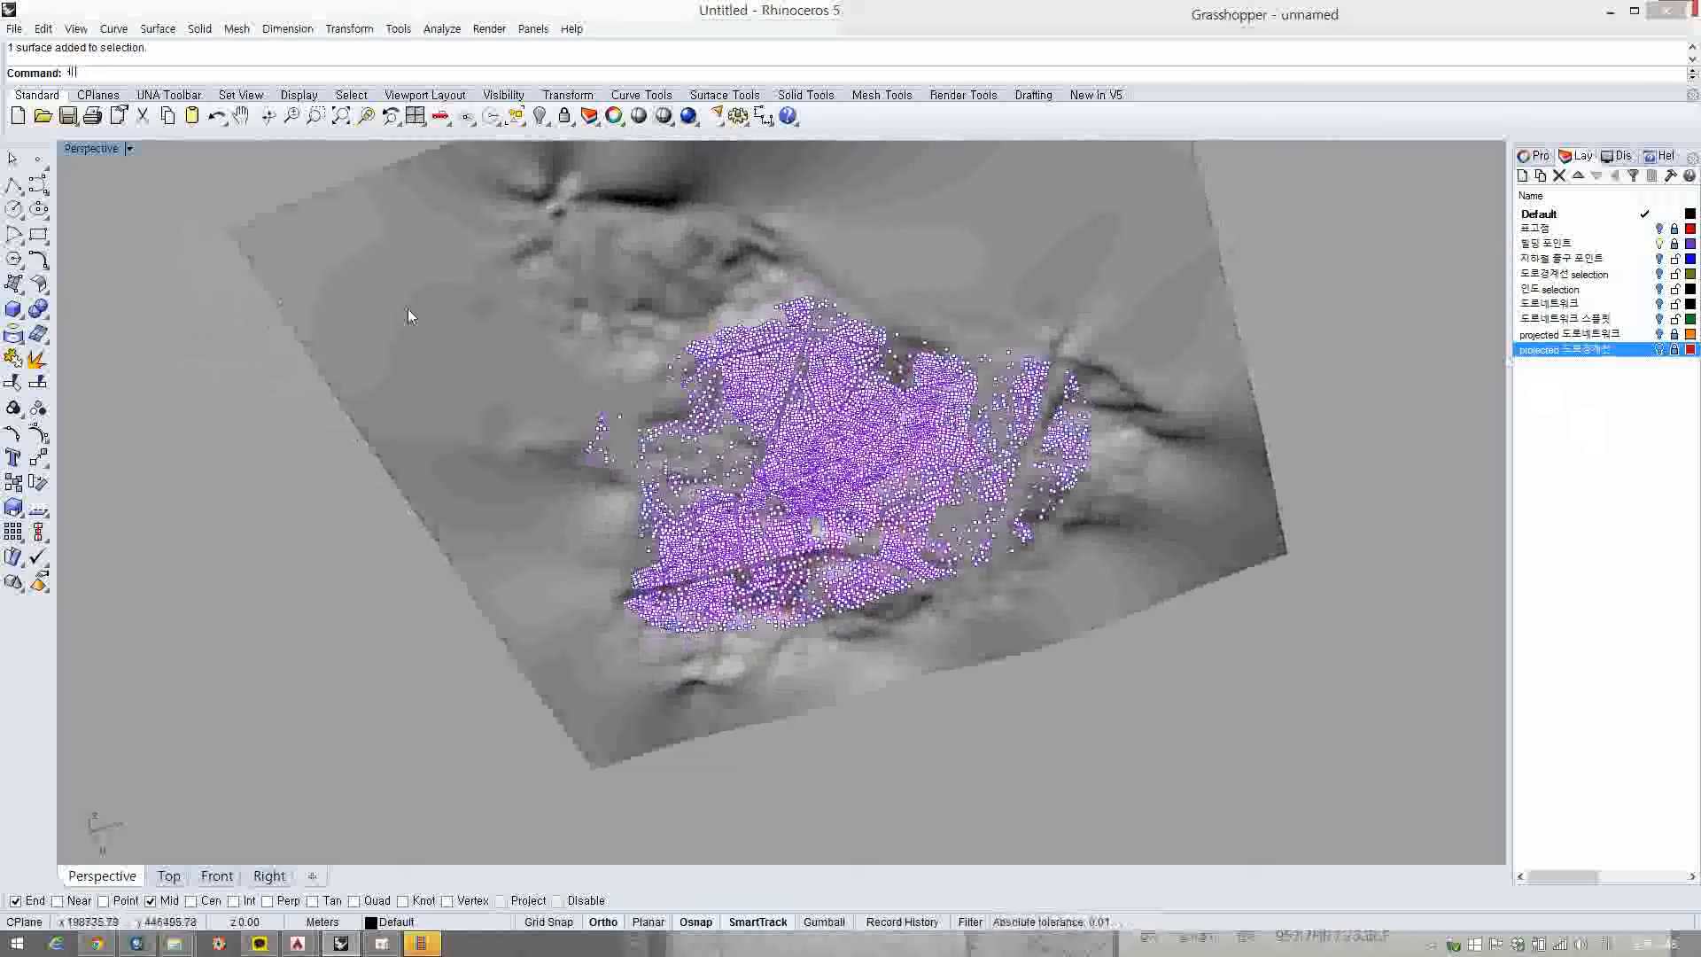
{"action": "type", "text": "ct"}
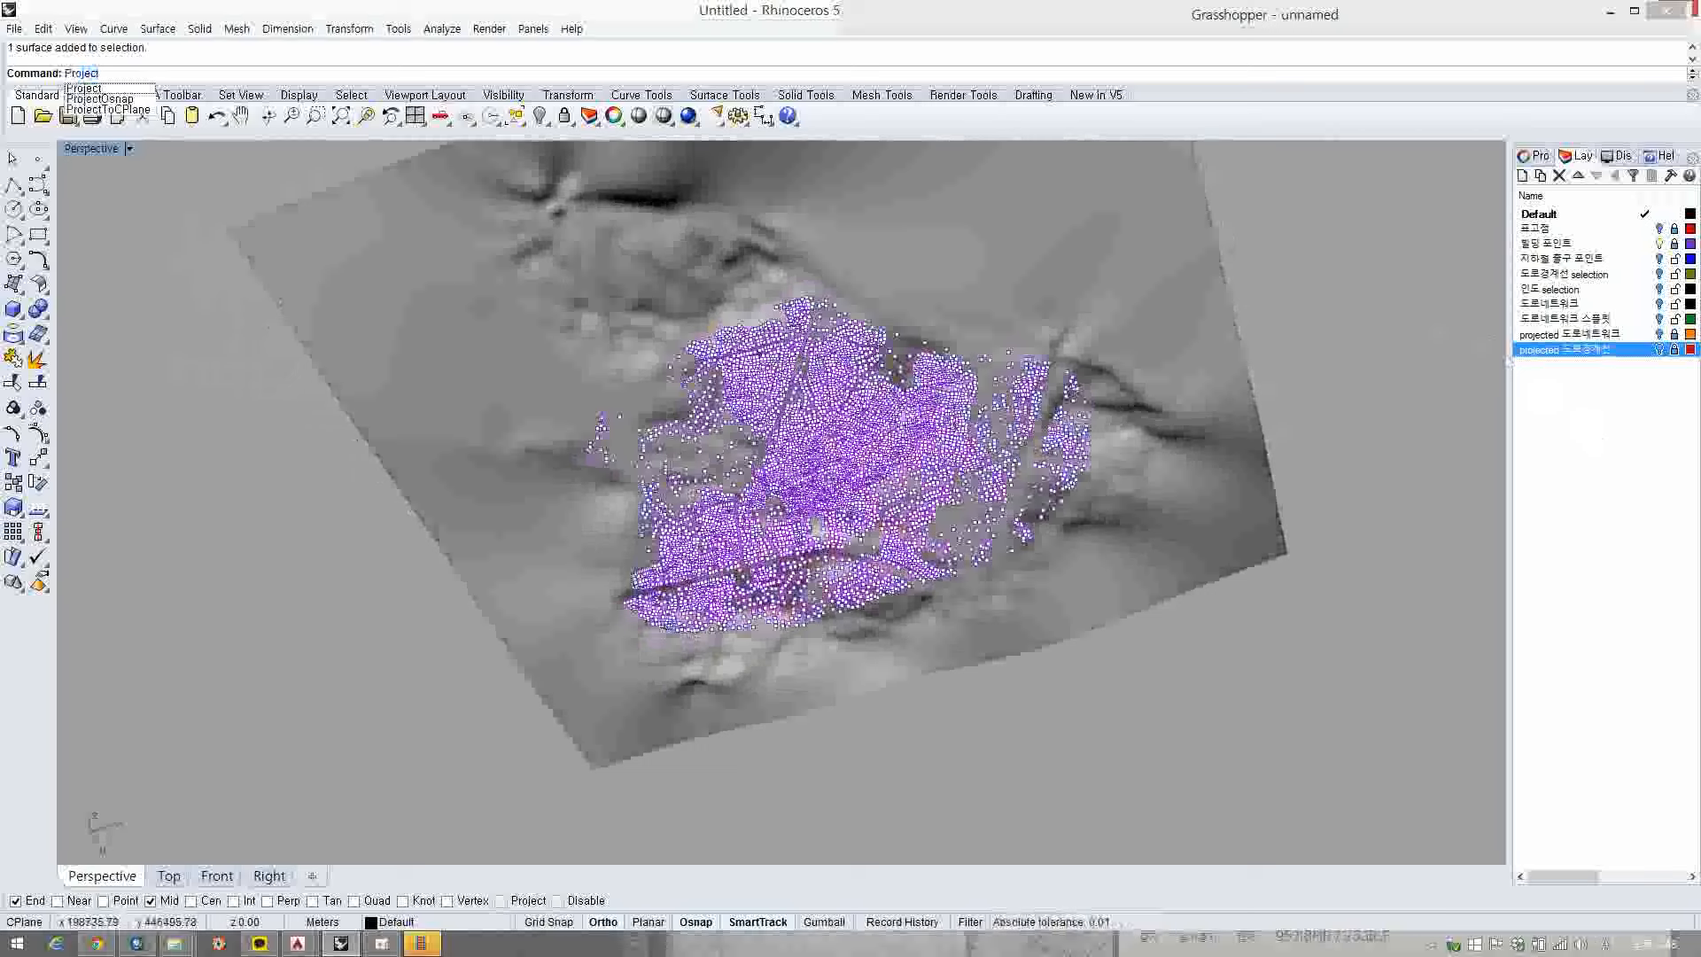
{"action": "key", "text": "Return"}
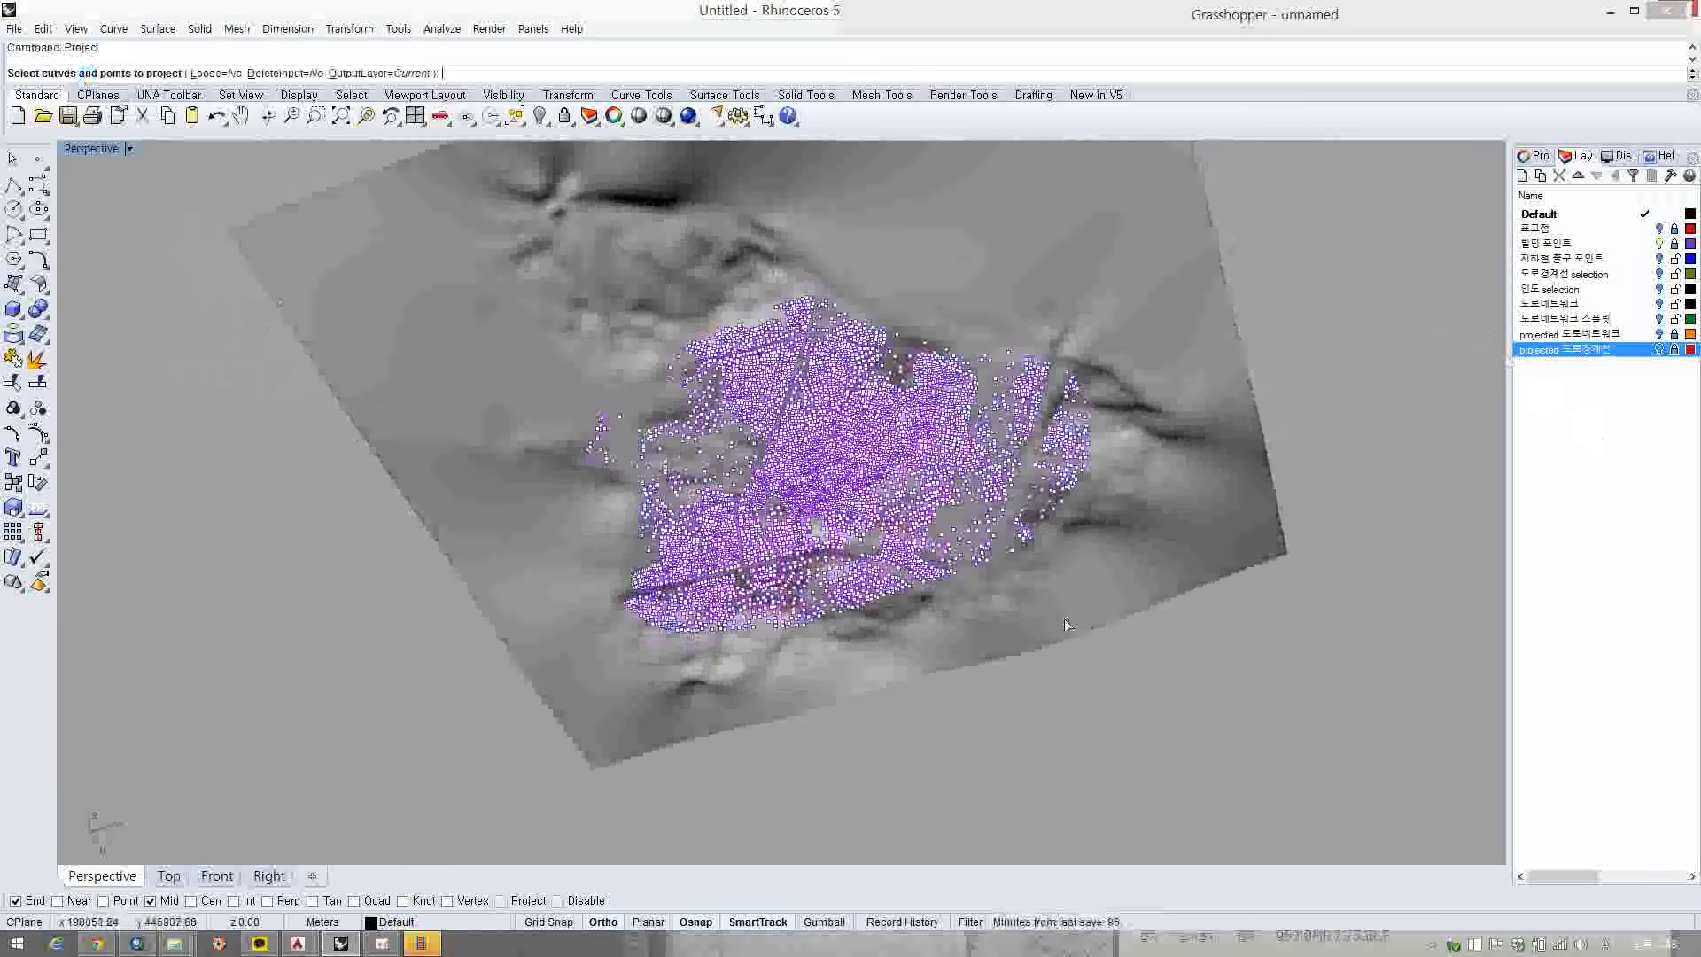
{"action": "left_click", "coordinate": [1675, 252]}
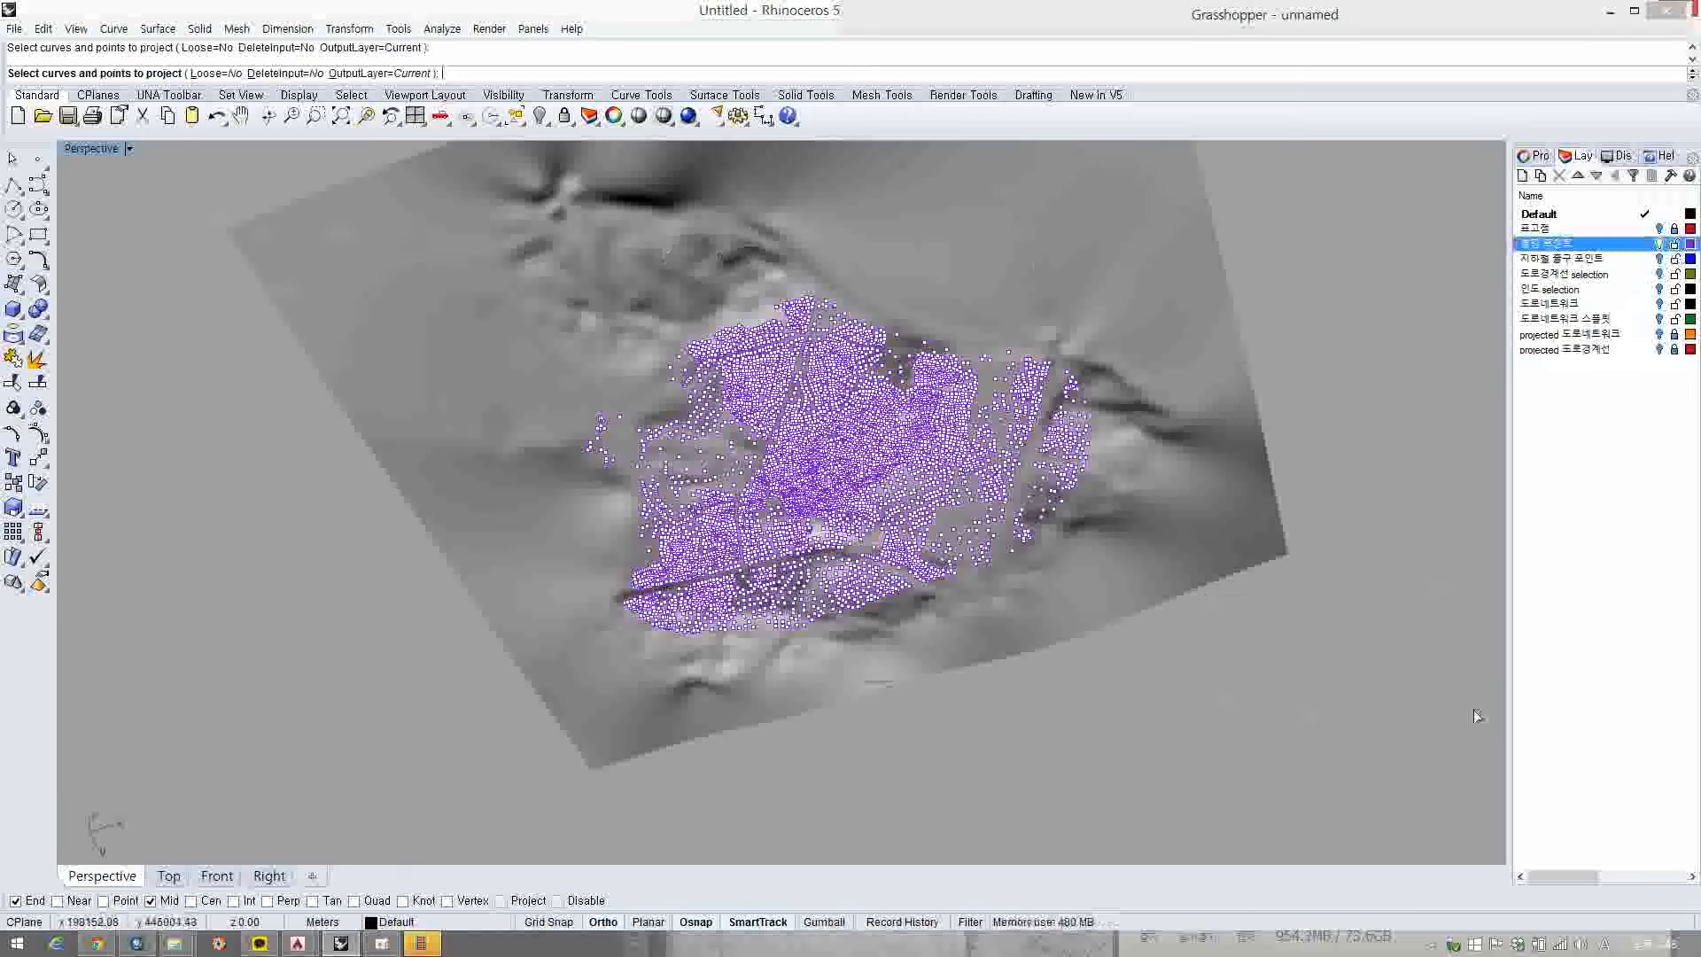
{"action": "key", "text": "ctrl+a"}
{"action": "right_click", "coordinate": [1096, 656]}
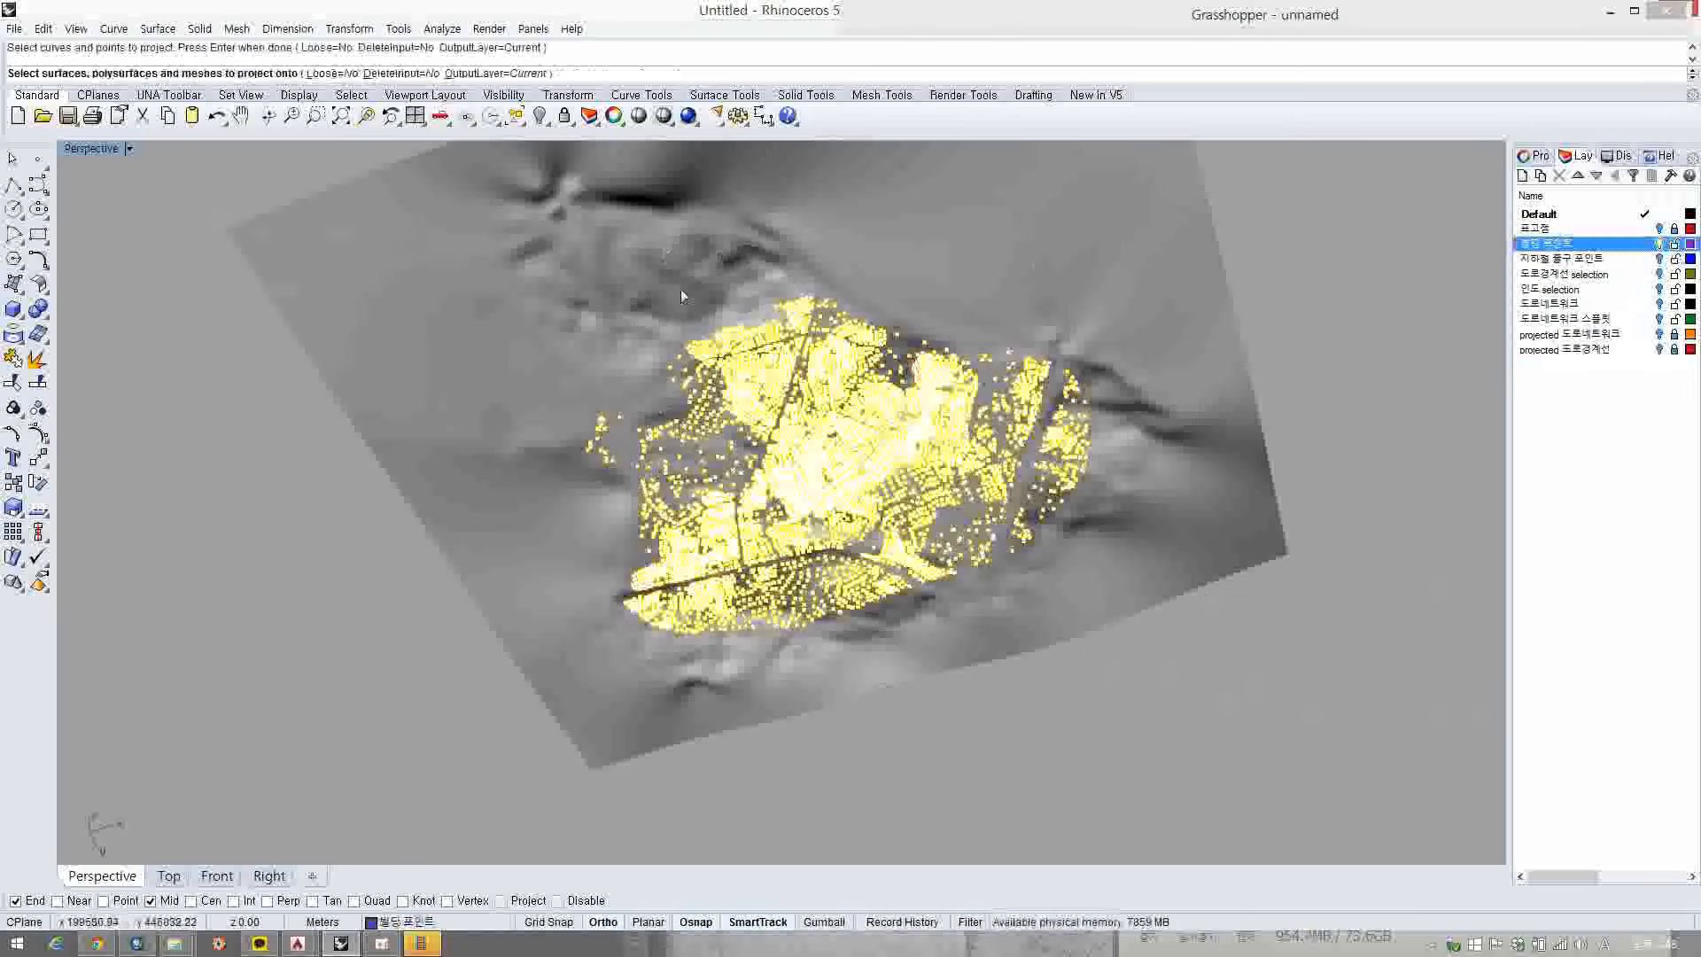
{"action": "right_click_drag", "start_coordinate": [680, 295], "coordinate": [505, 528]}
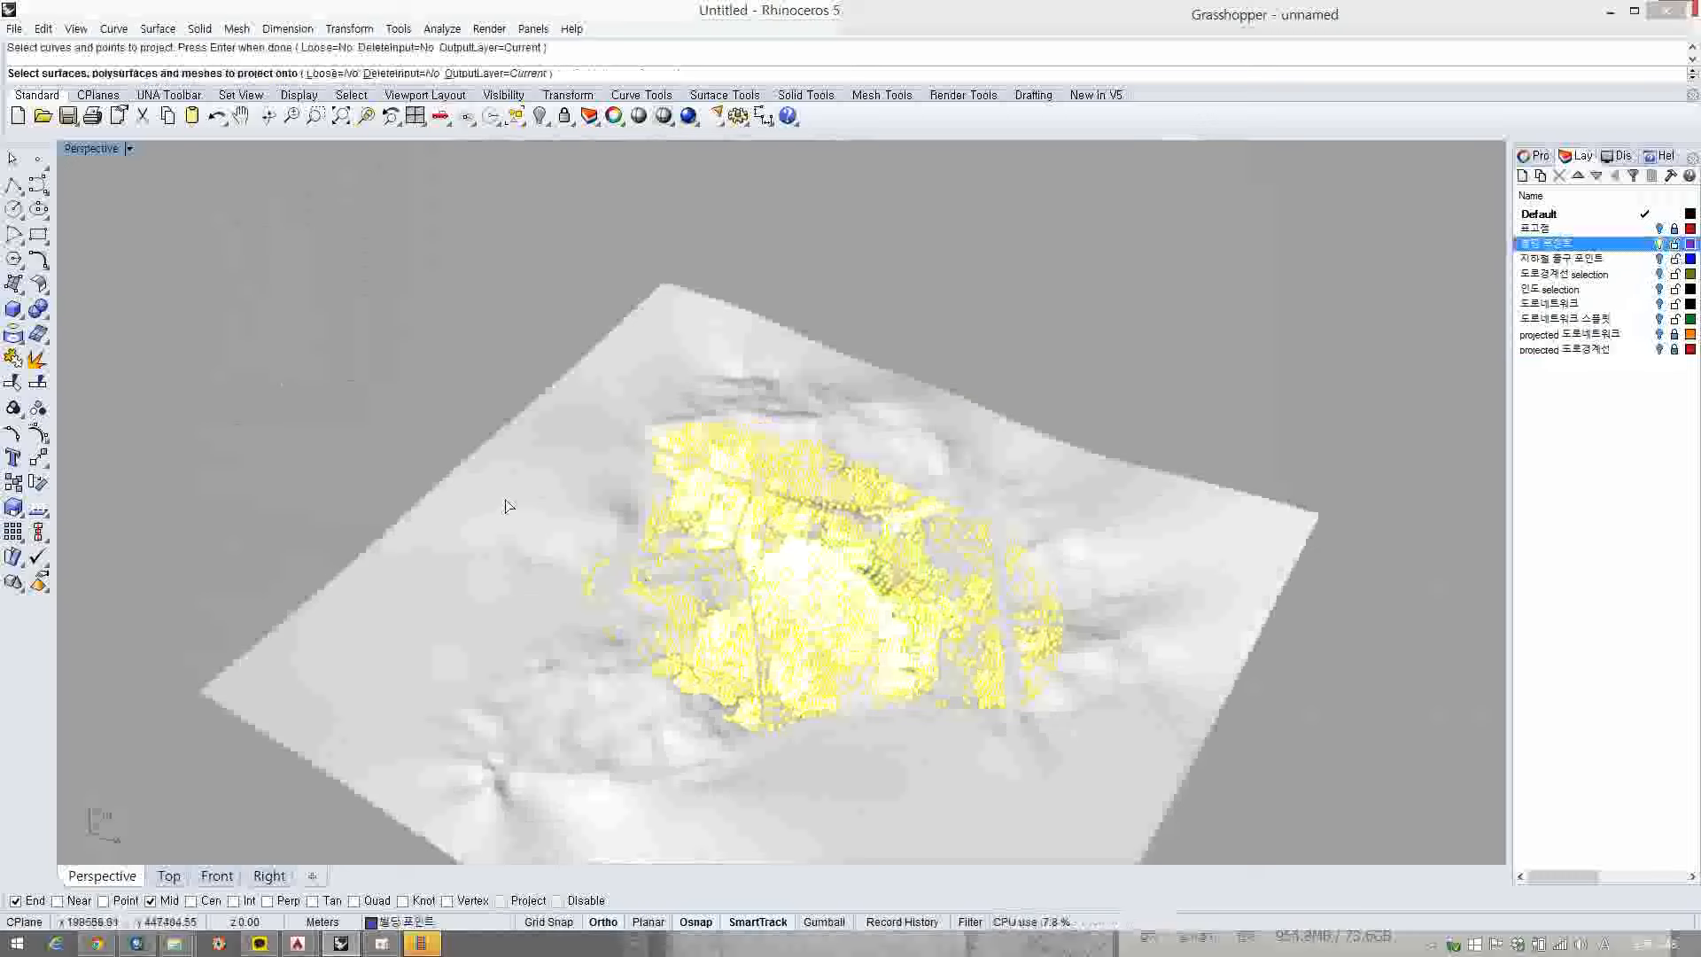
{"action": "left_click", "coordinate": [505, 506]}
{"action": "right_click_drag", "start_coordinate": [505, 506], "coordinate": [567, 418]}
{"action": "right_click", "coordinate": [422, 373]}
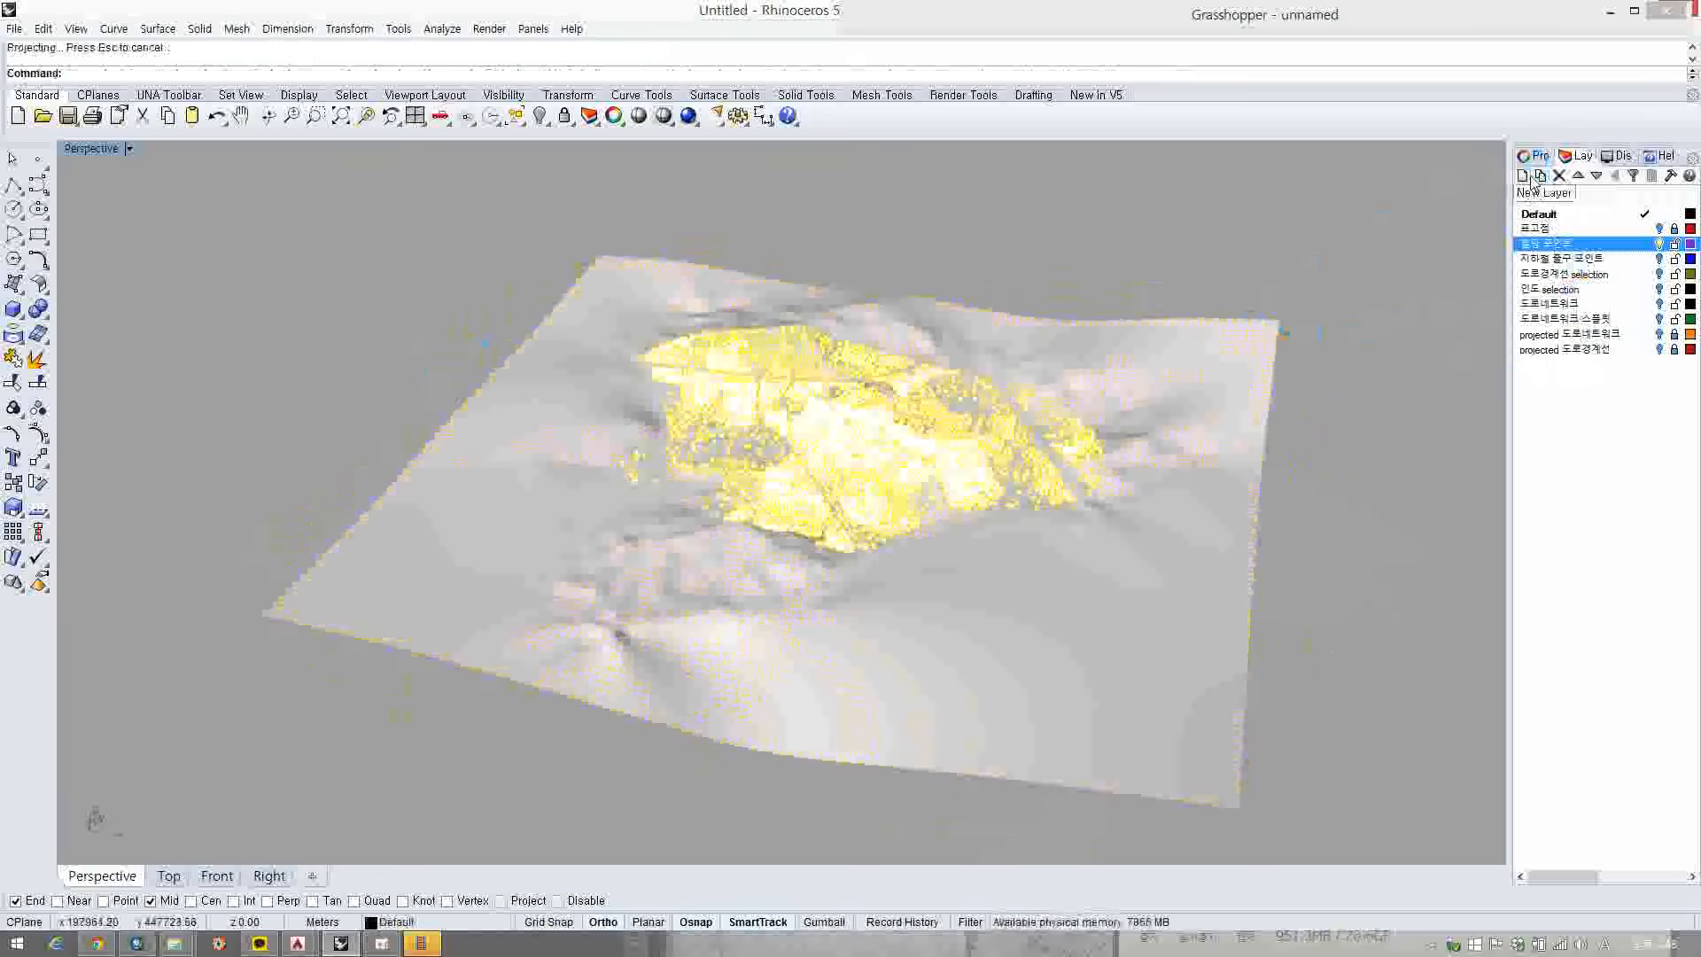
- Create a layer named "projected 빌딩 포인트" and set its colour to light blue
{"action": "left_click", "coordinate": [1533, 181]}
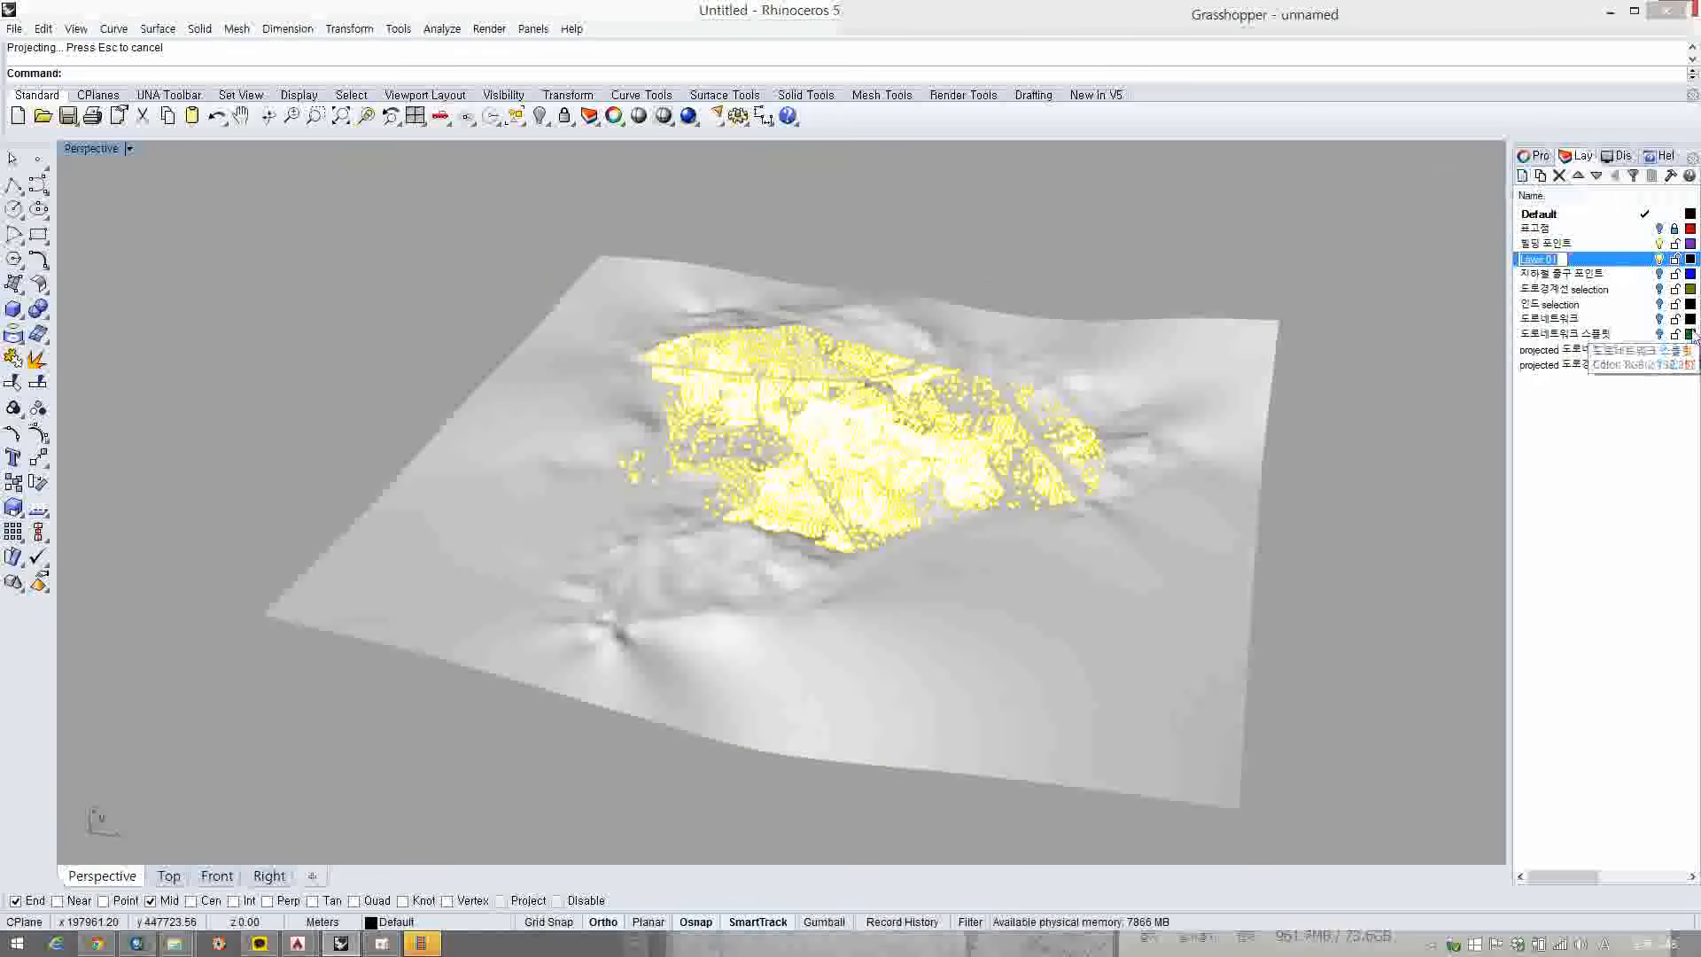
{"action": "type", "text": "b"}
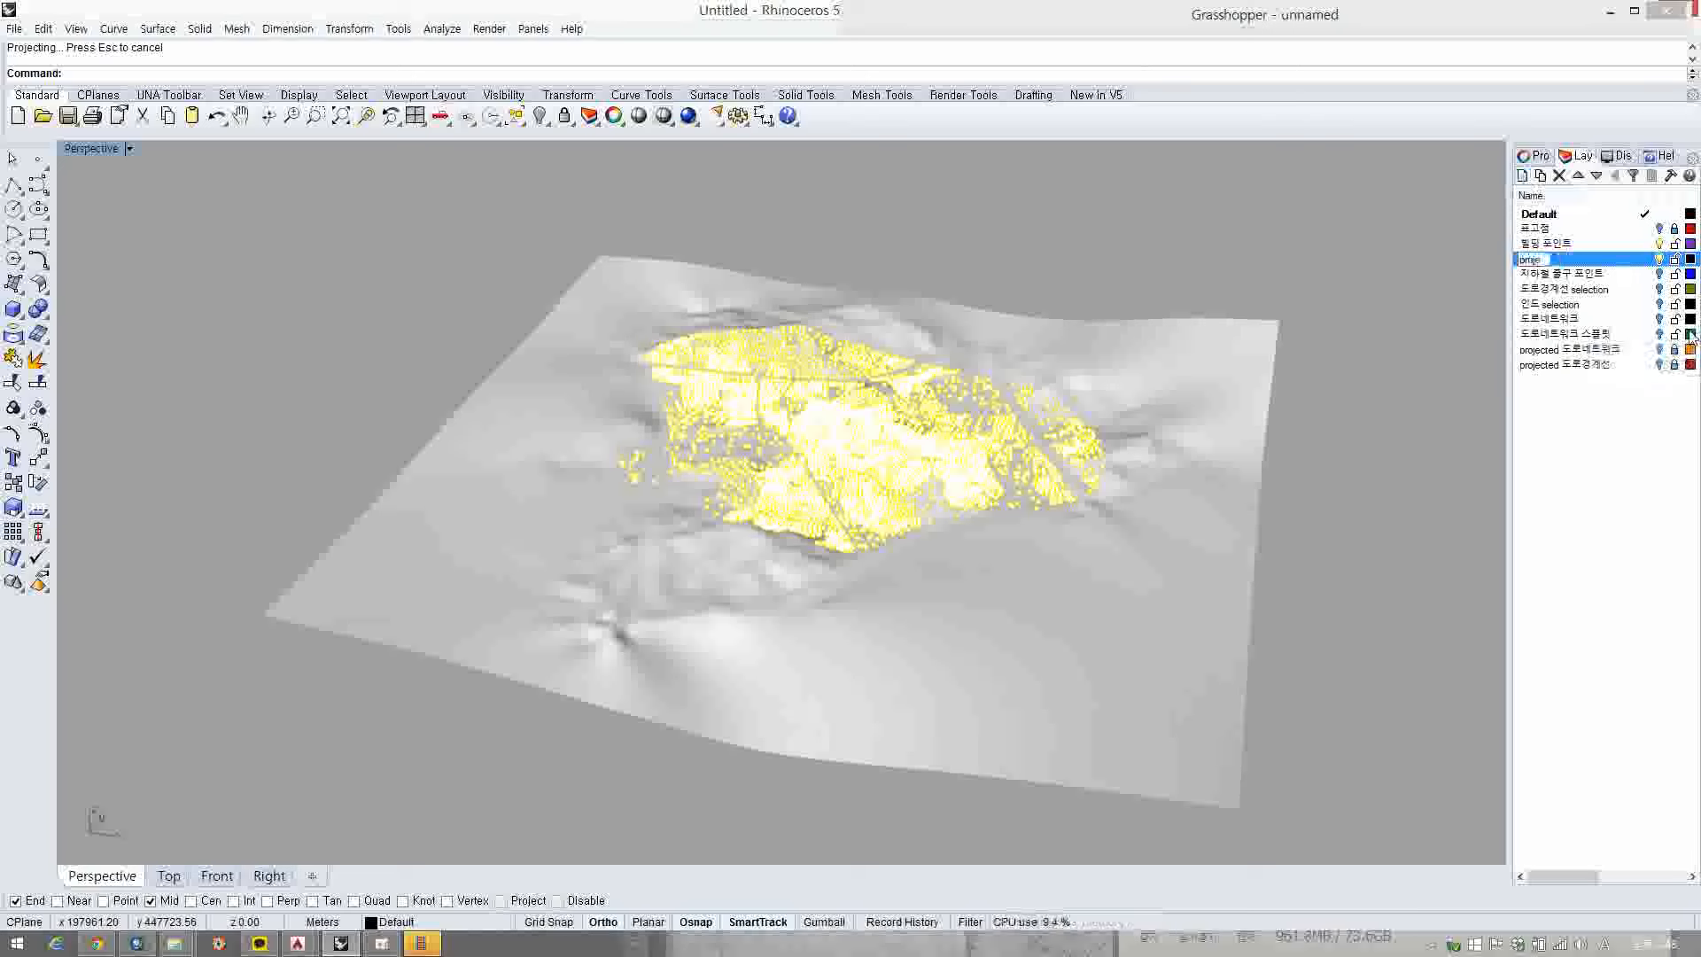
{"action": "type", "text": "rojected ㅂ"}
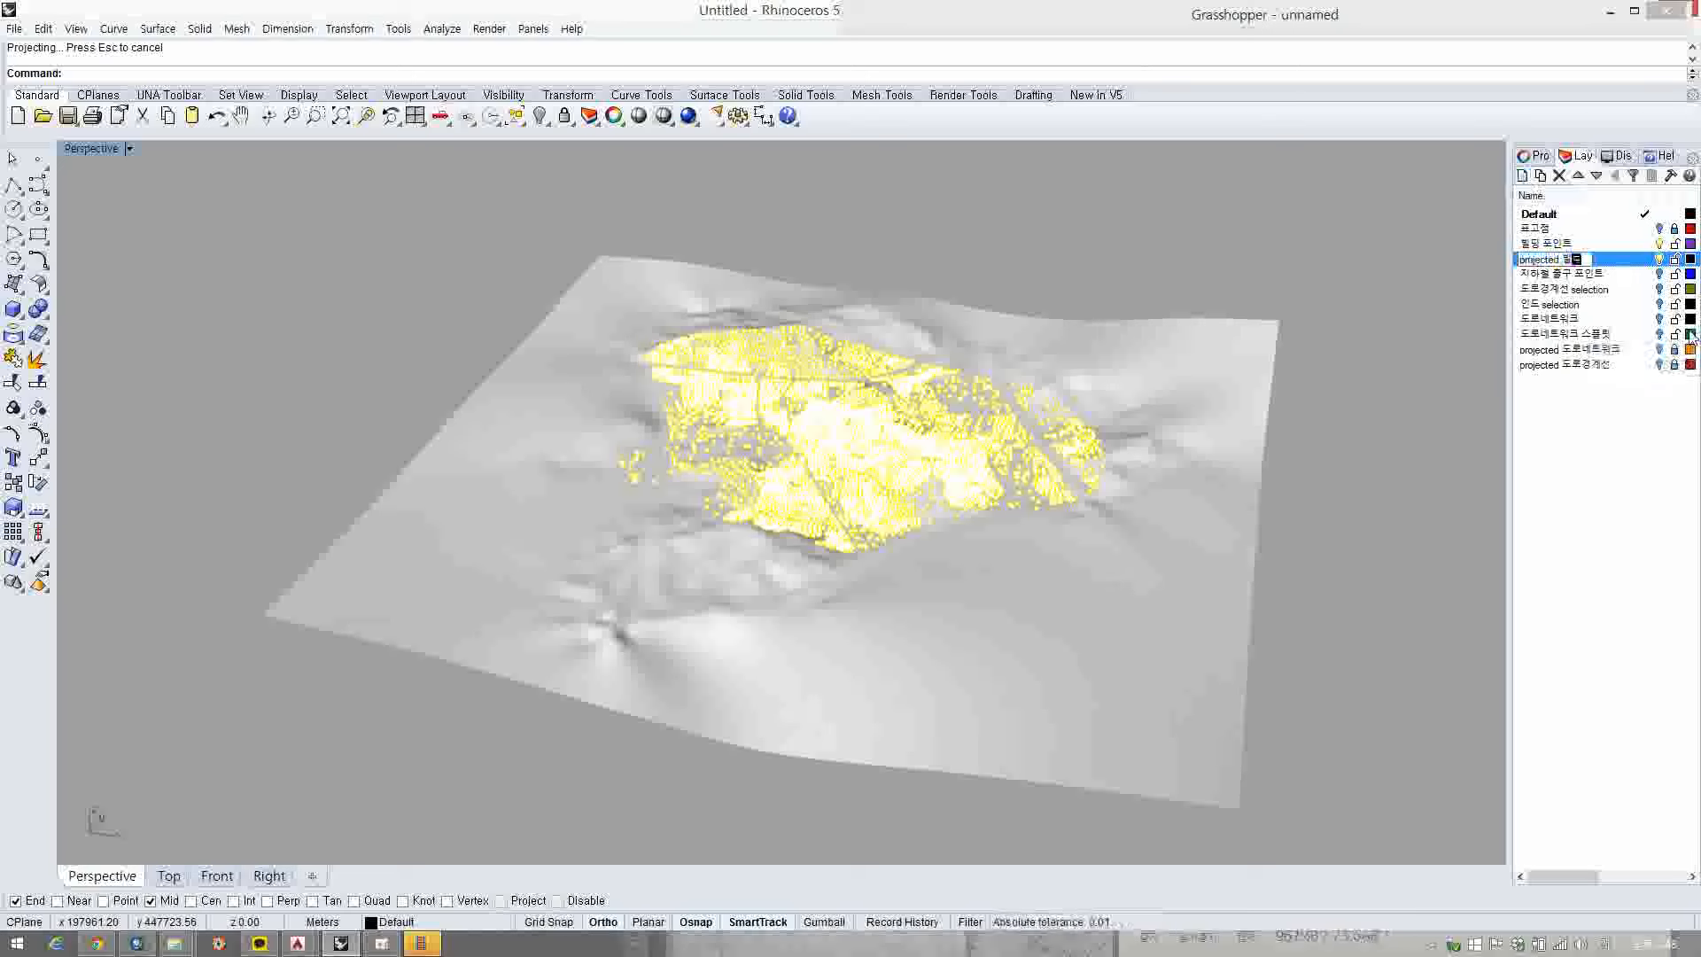
{"action": "type", "text": "딩 포인트"}
{"action": "key", "text": "Return"}
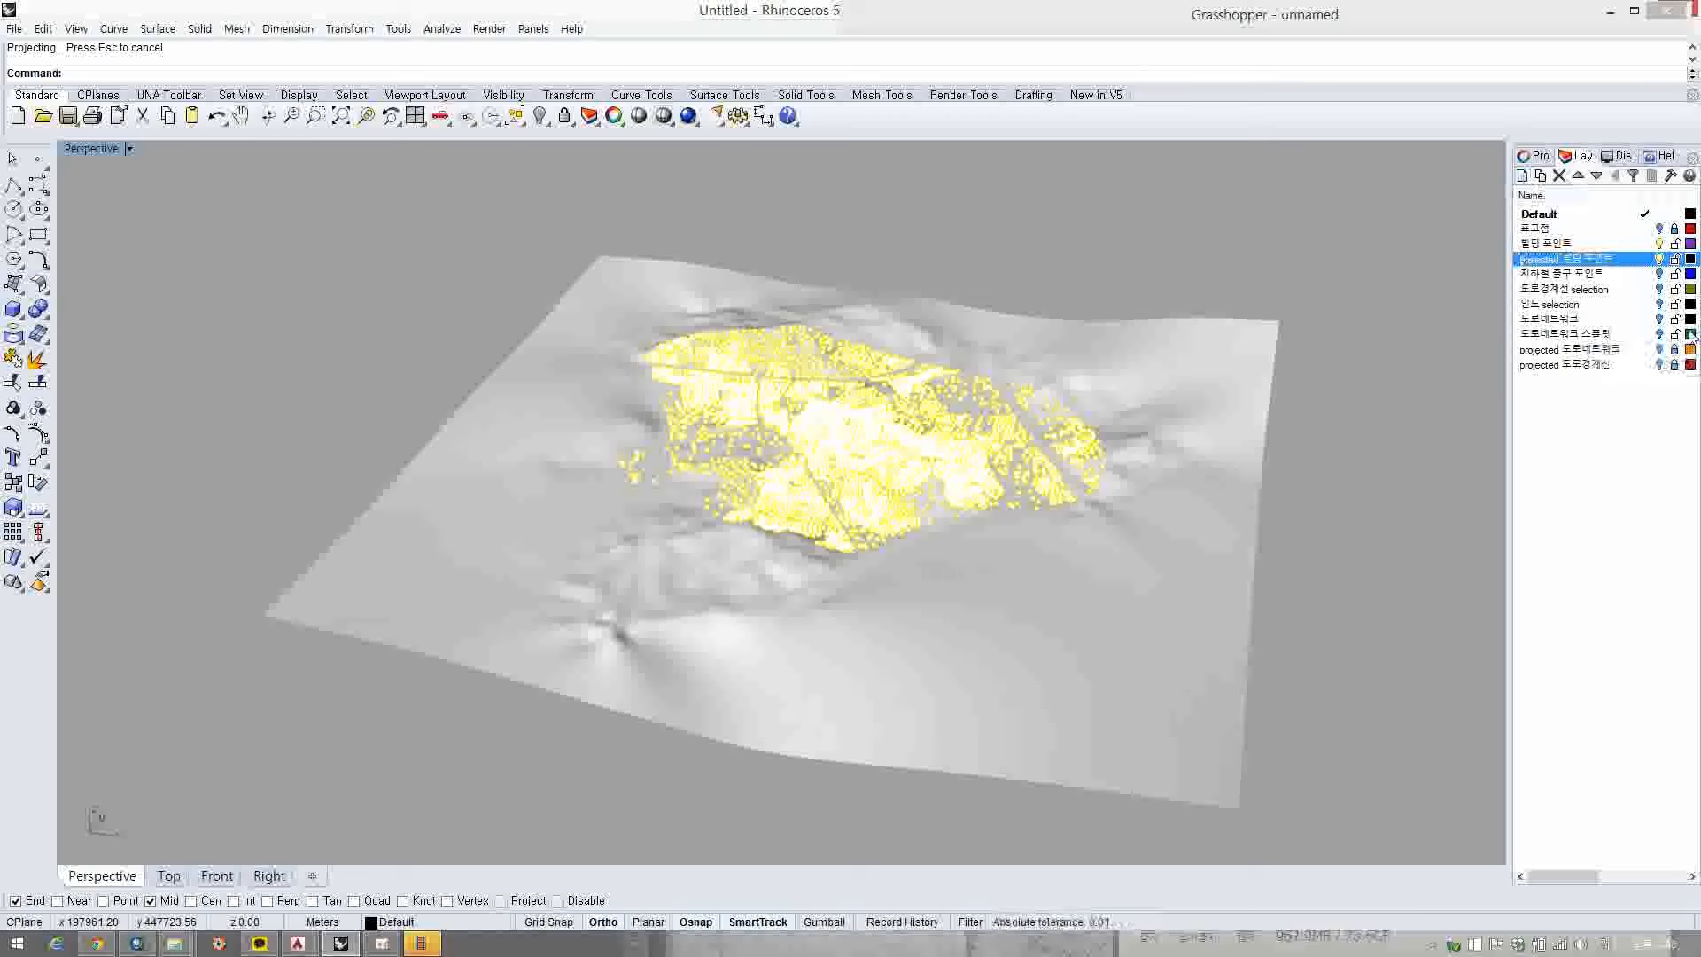
{"action": "left_click", "coordinate": [1691, 260]}
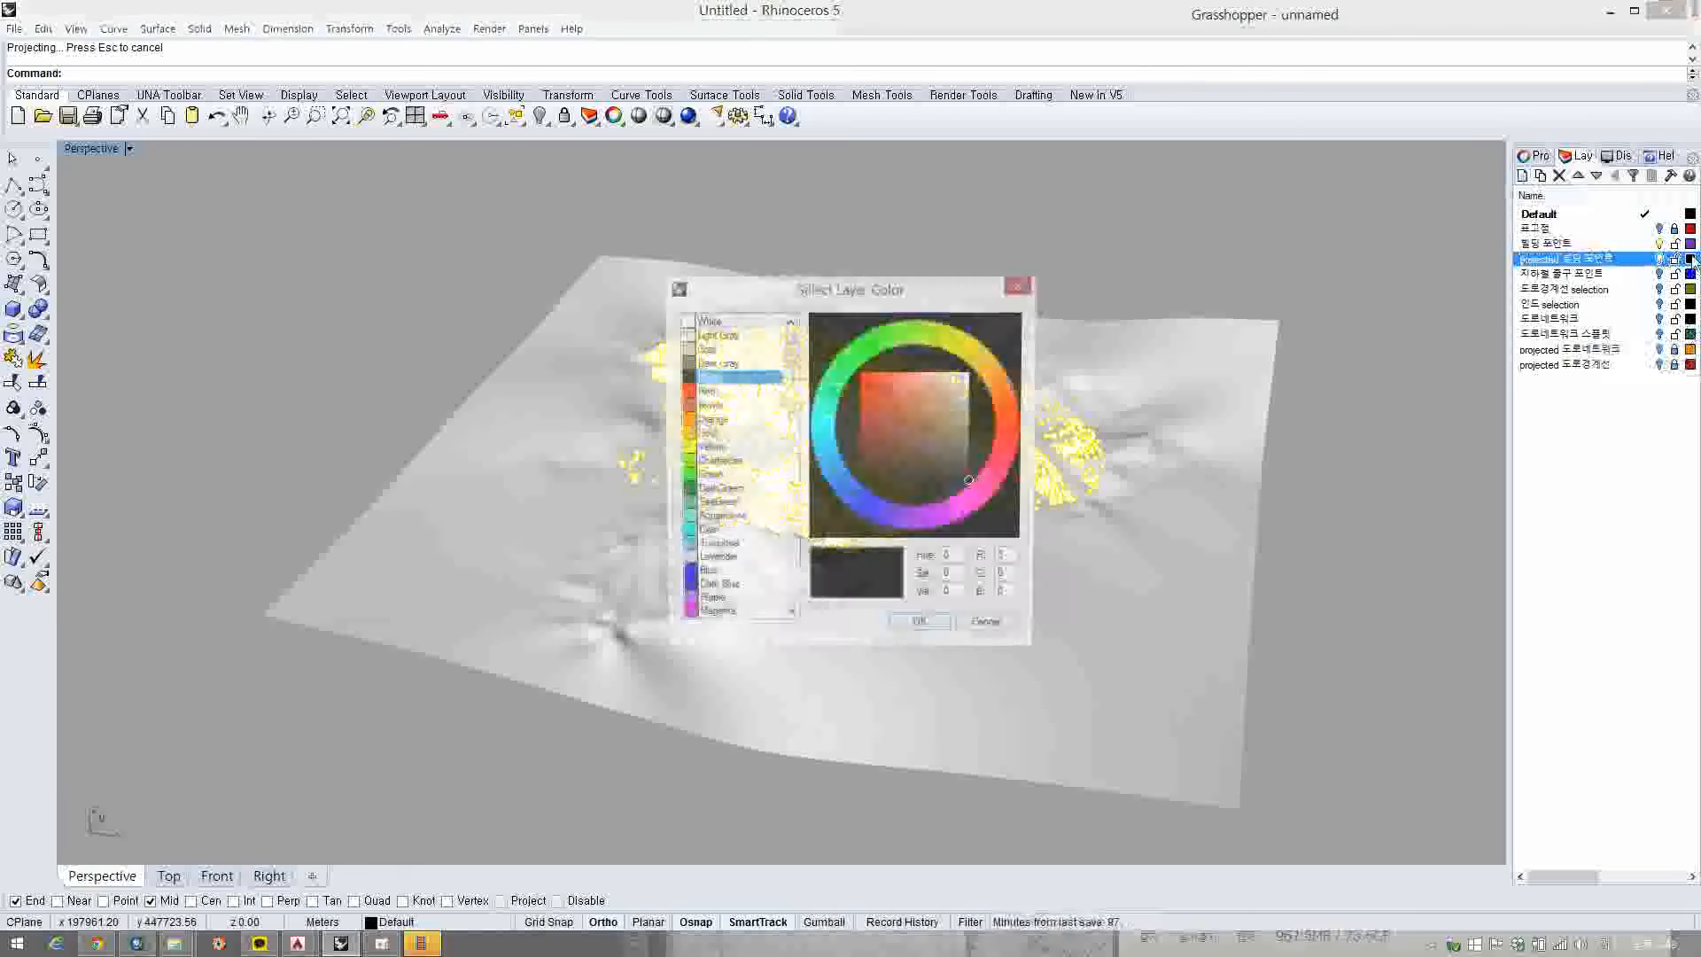
{"action": "left_click", "coordinate": [861, 502]}
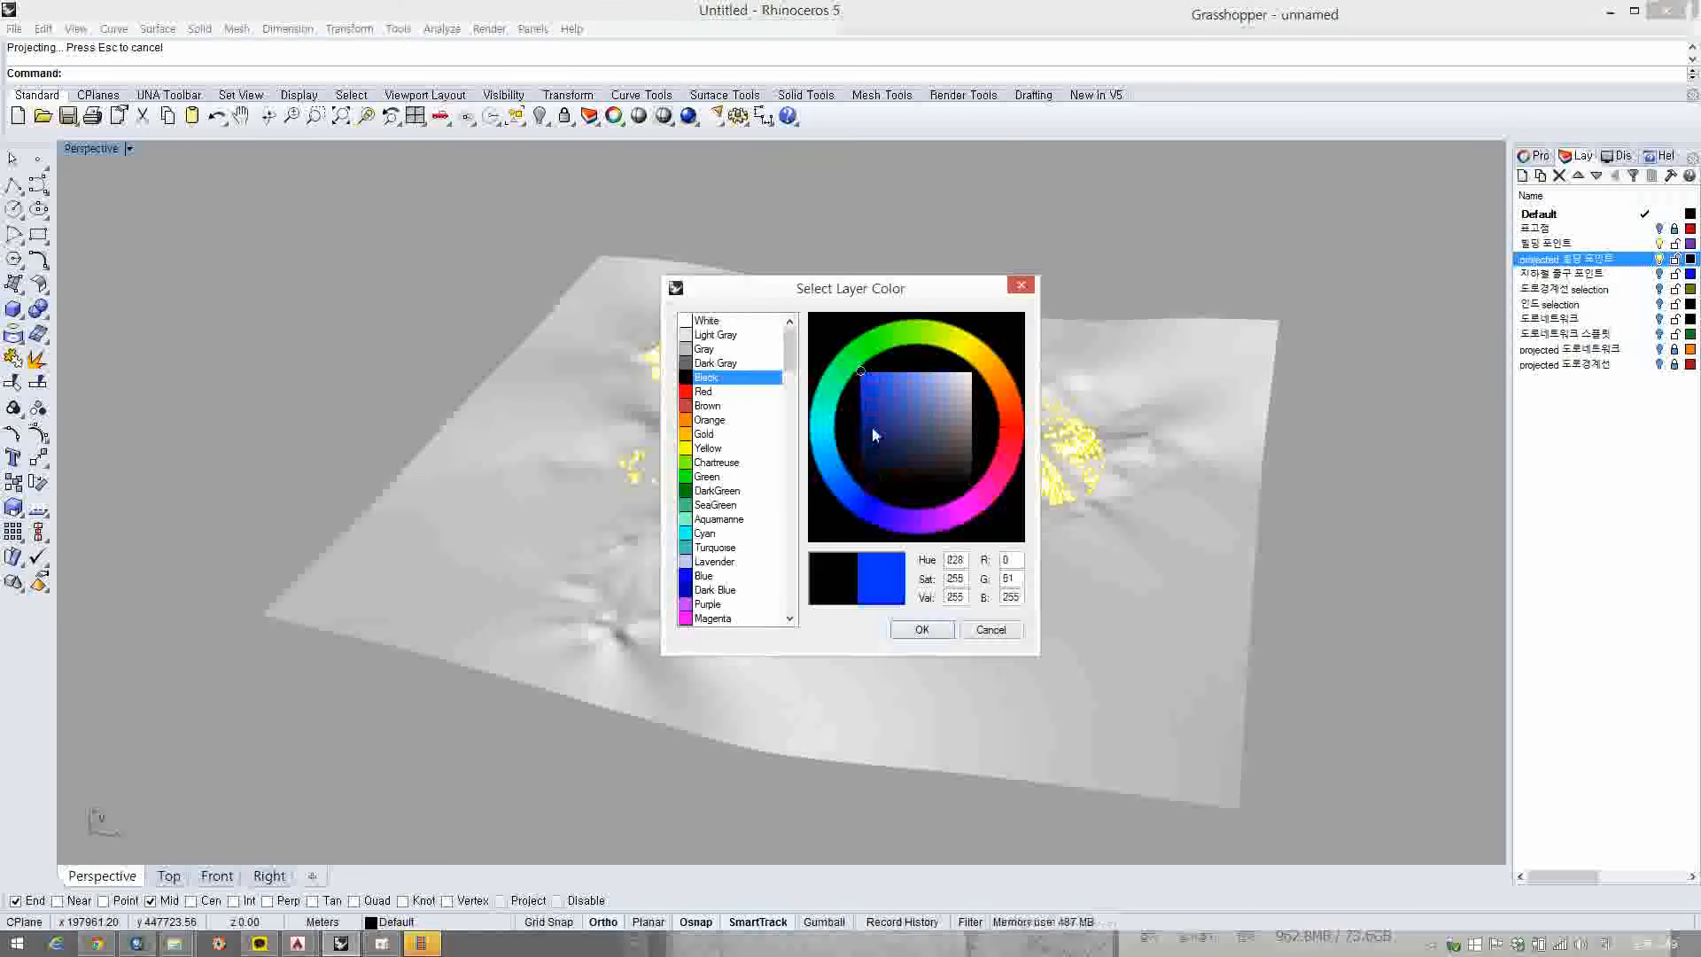
{"action": "left_click", "coordinate": [924, 376]}
{"action": "left_click", "coordinate": [921, 628]}
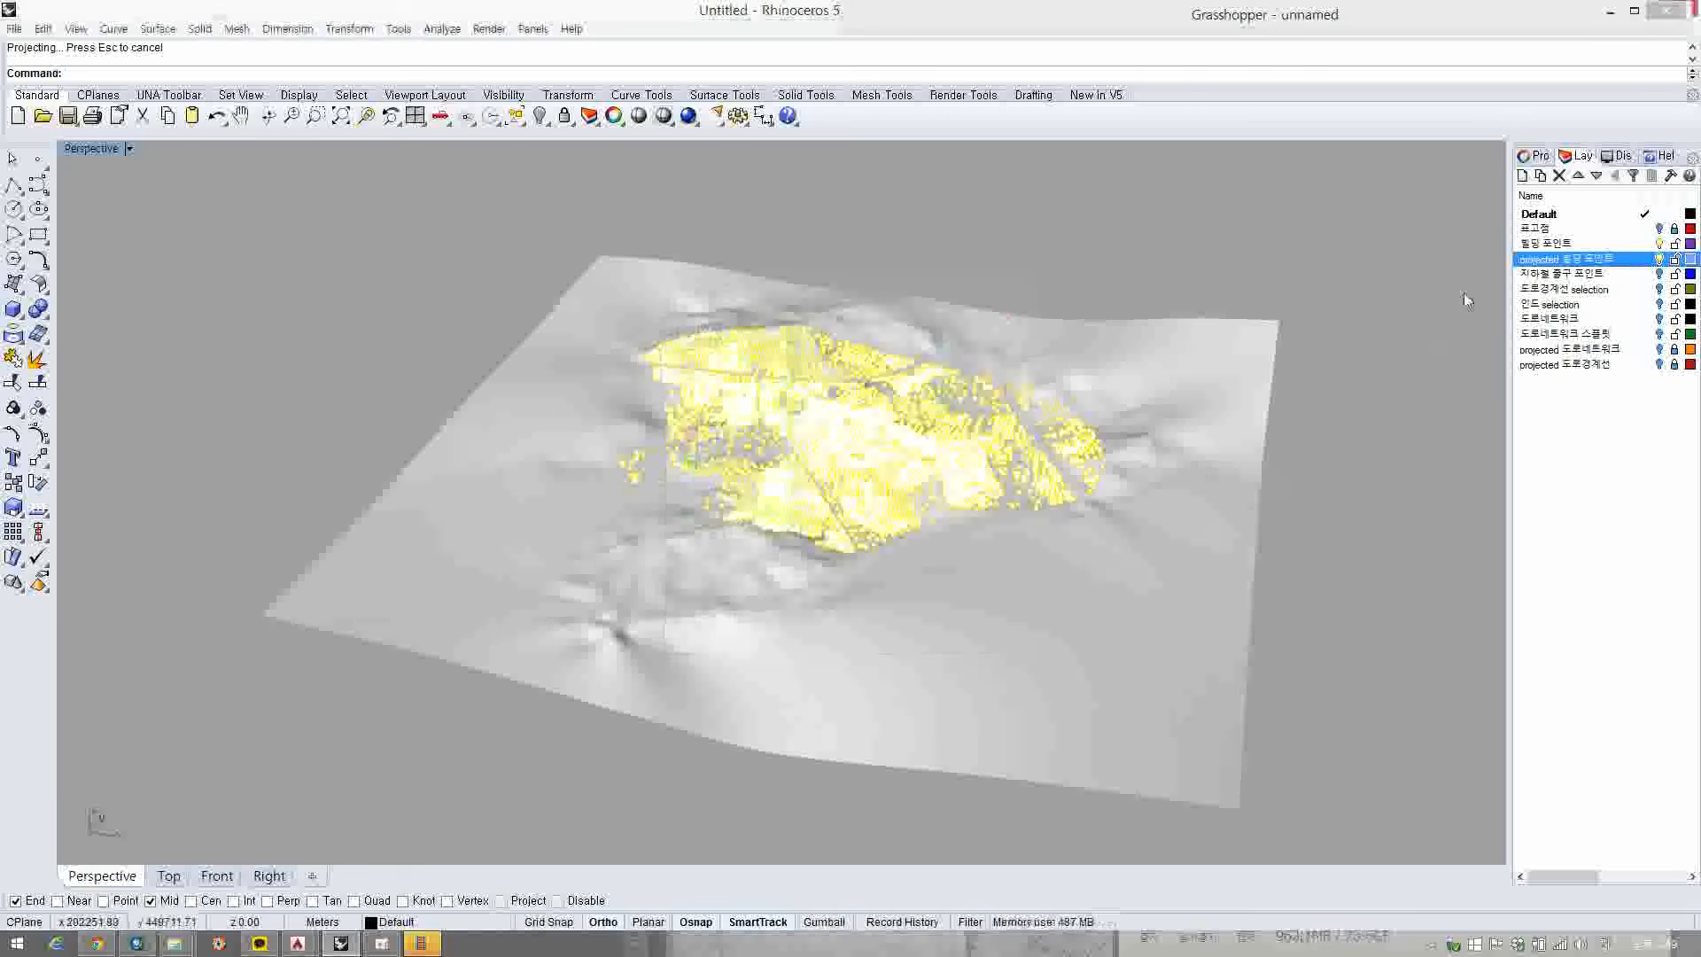
- Assign the projected building points to the "projected 빌딩 포인트" layer and inspect how they sit on the terrain
{"action": "left_click", "coordinate": [1533, 156]}
{"action": "left_click", "coordinate": [1653, 260]}
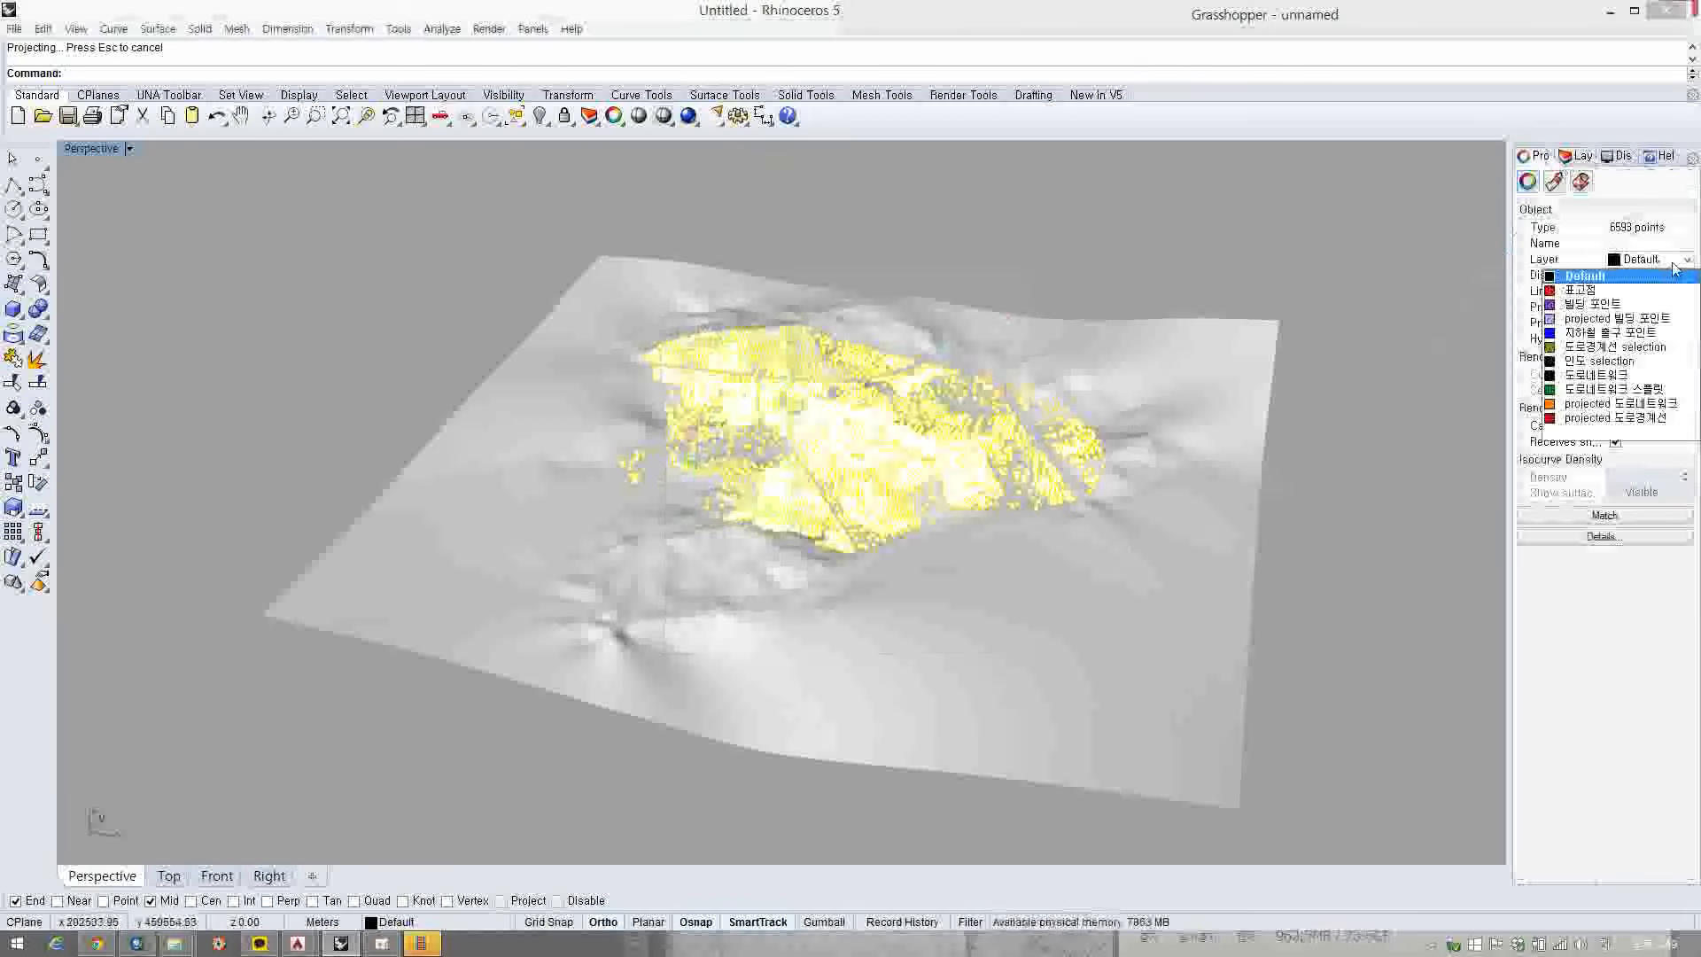
{"action": "left_click", "coordinate": [1603, 321]}
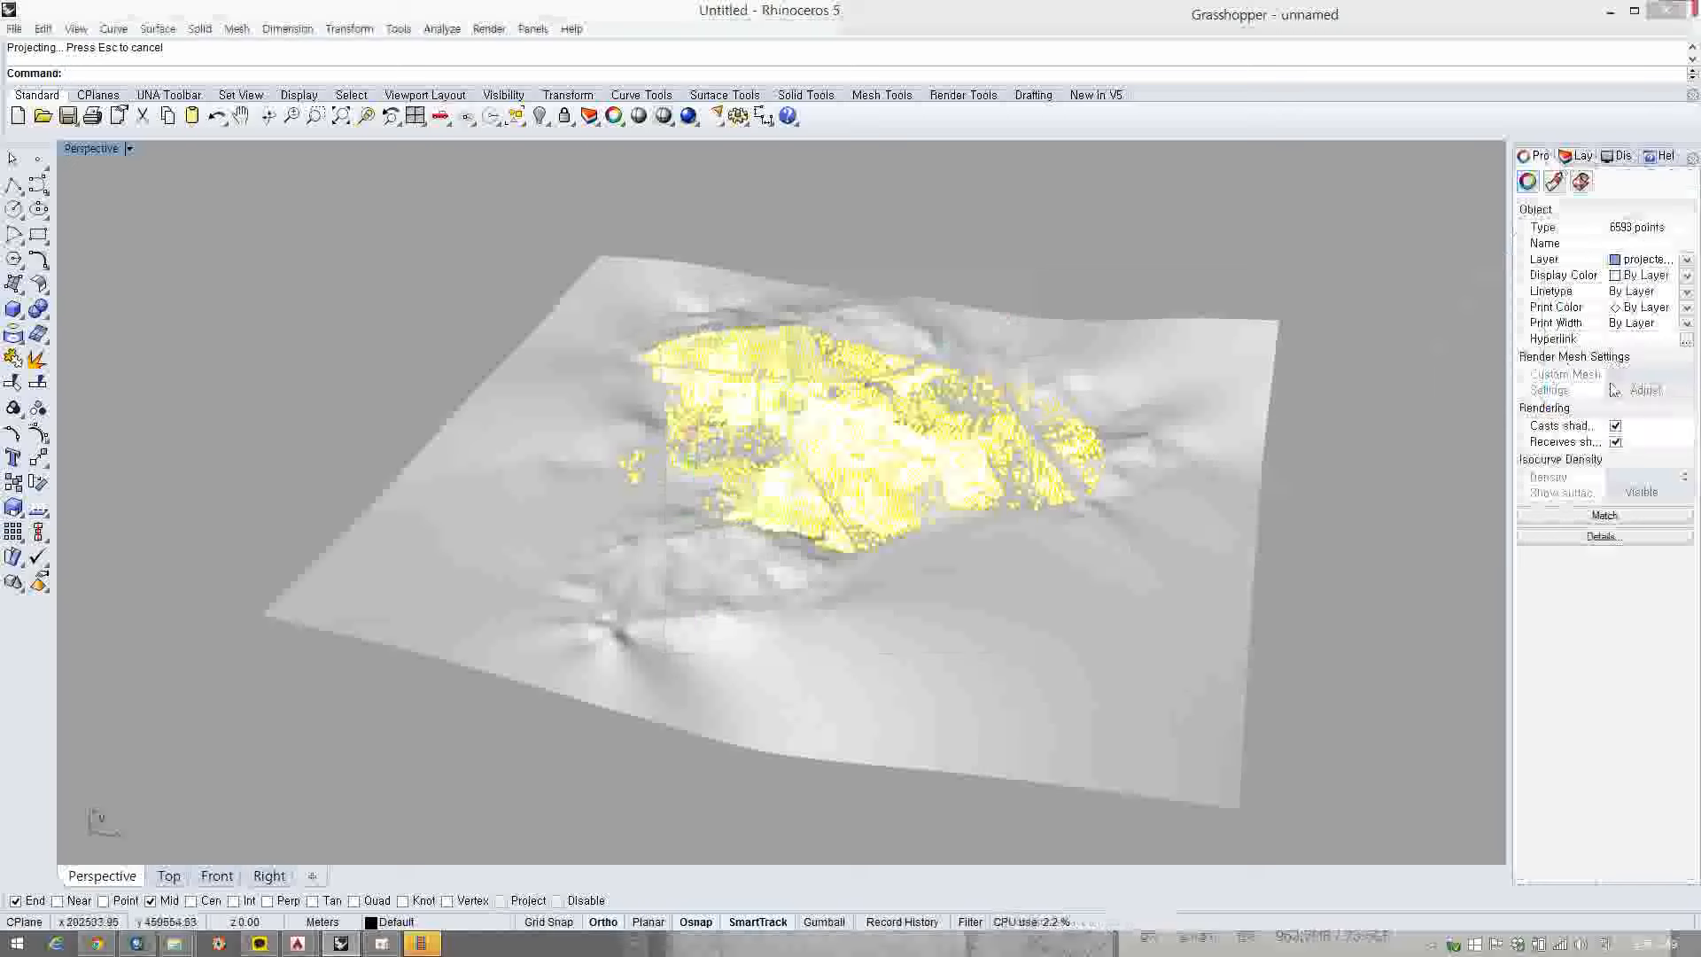
{"action": "left_click", "coordinate": [1074, 231]}
{"action": "right_click_drag", "start_coordinate": [1074, 230], "coordinate": [853, 409]}
{"action": "scroll", "coordinate": [853, 409], "scroll_direction": "up", "scroll_amount": 5}
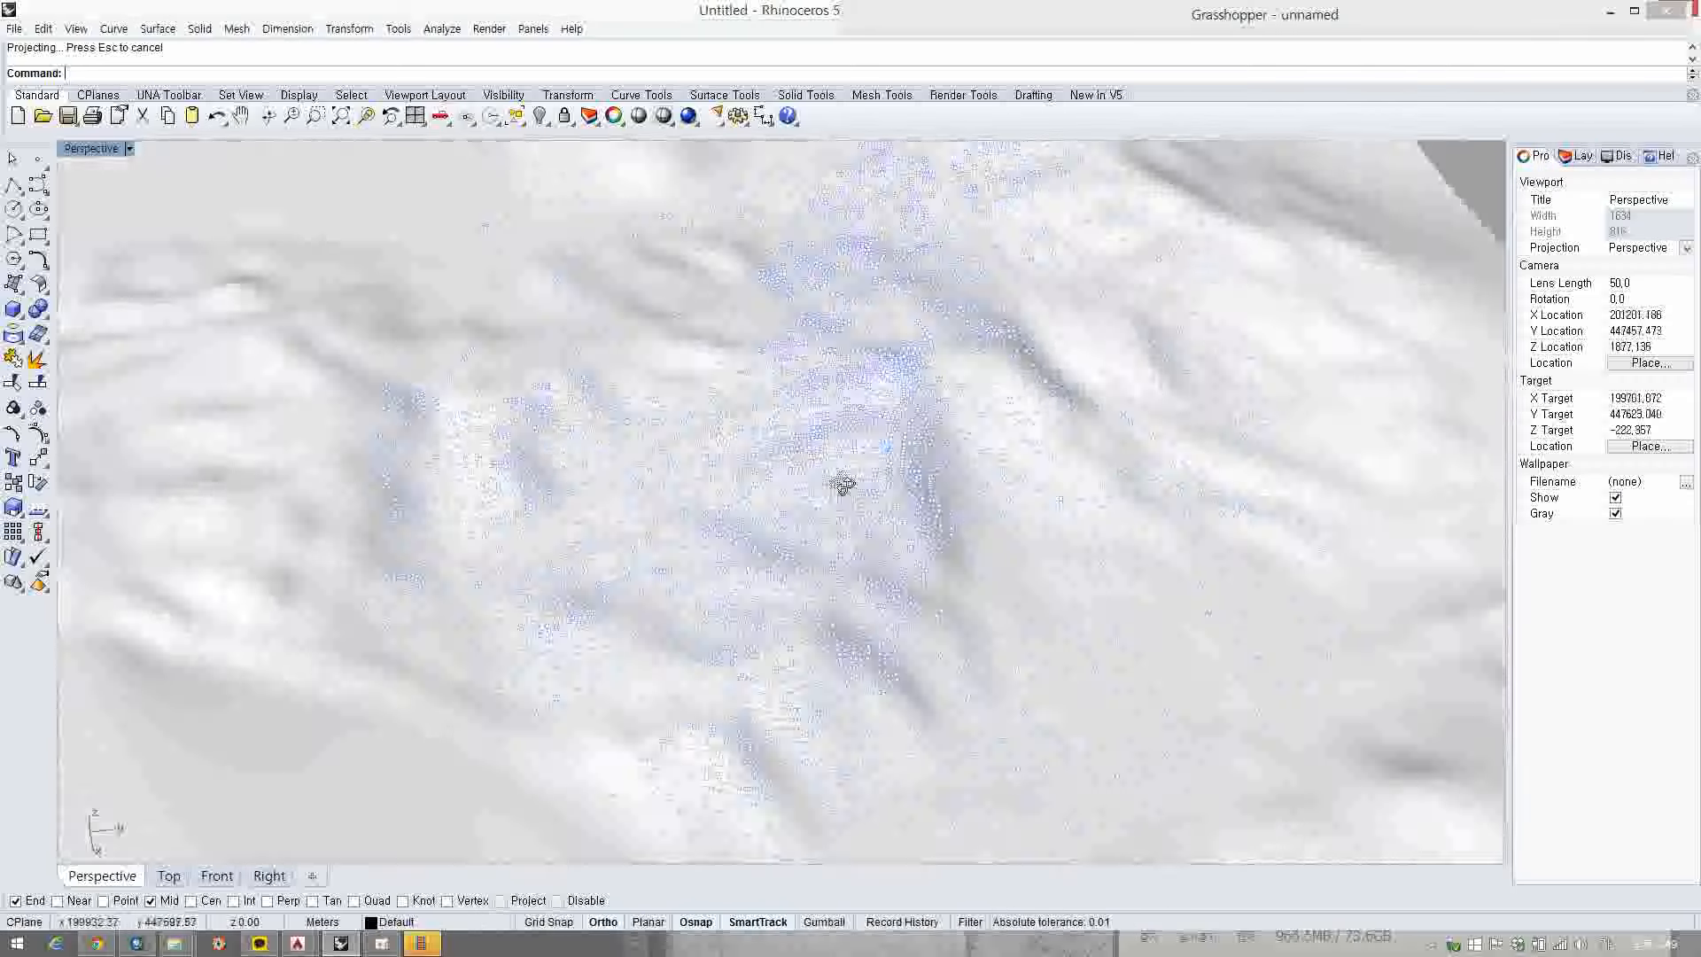
{"action": "right_click_drag", "start_coordinate": [843, 482], "coordinate": [939, 483]}
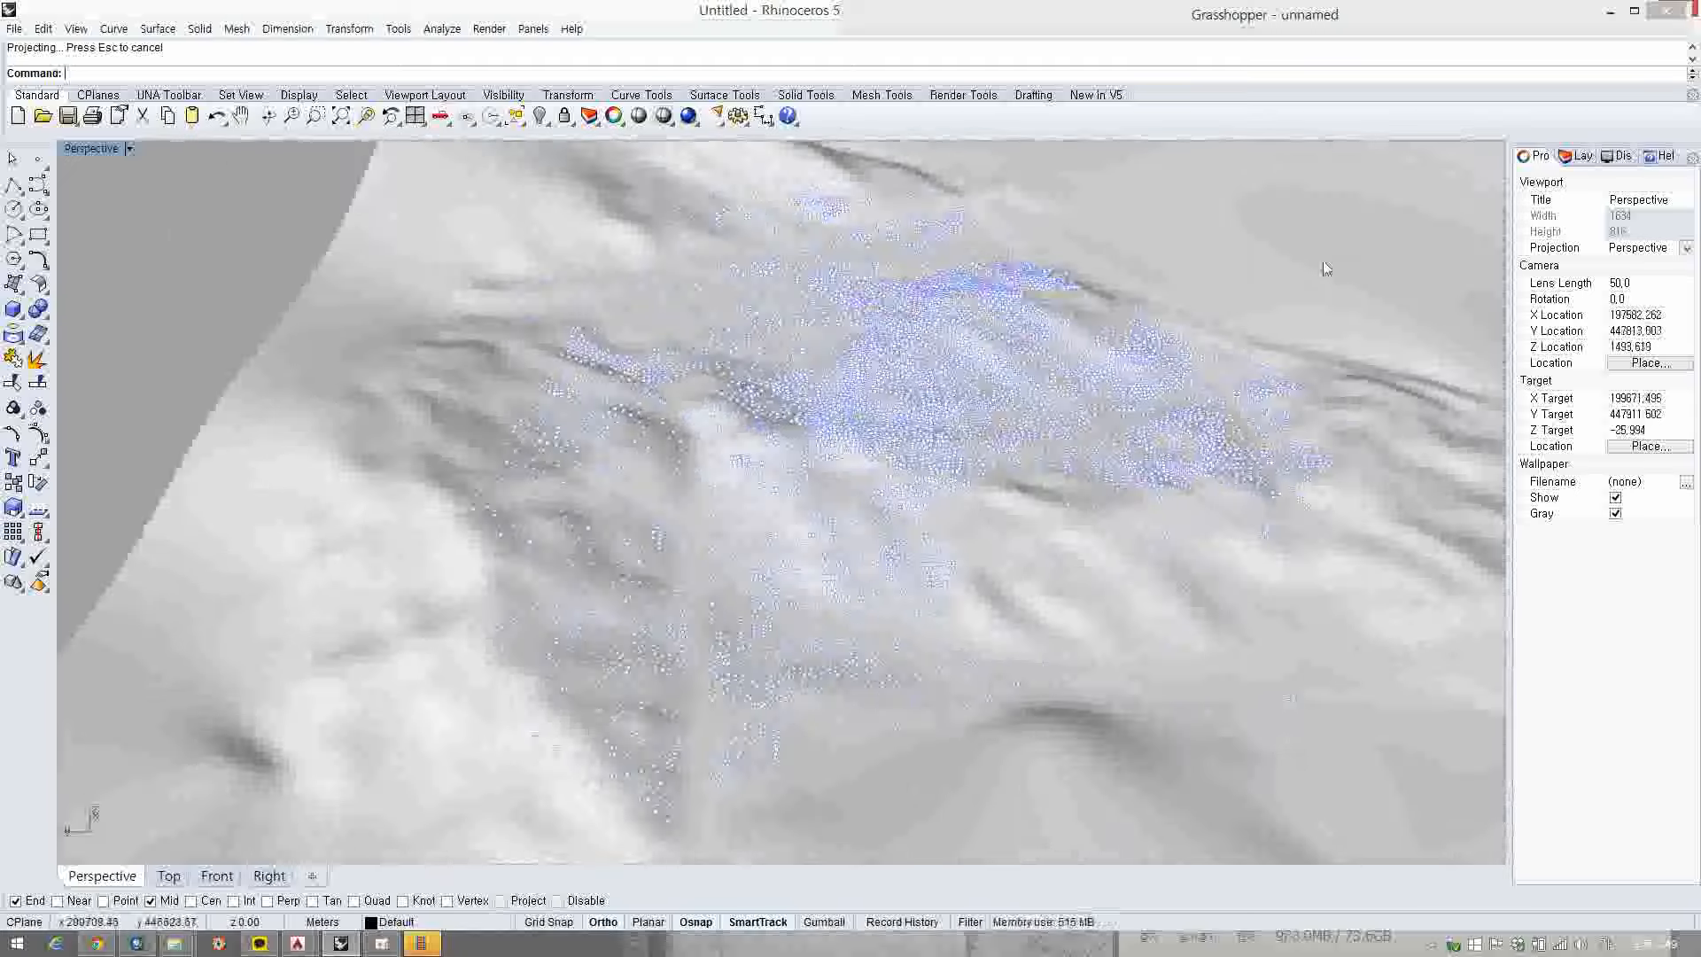
{"action": "right_click_drag", "start_coordinate": [1099, 347], "coordinate": [894, 372], "text": "shift"}
{"action": "scroll", "coordinate": [941, 394], "scroll_direction": "up", "scroll_amount": 3}
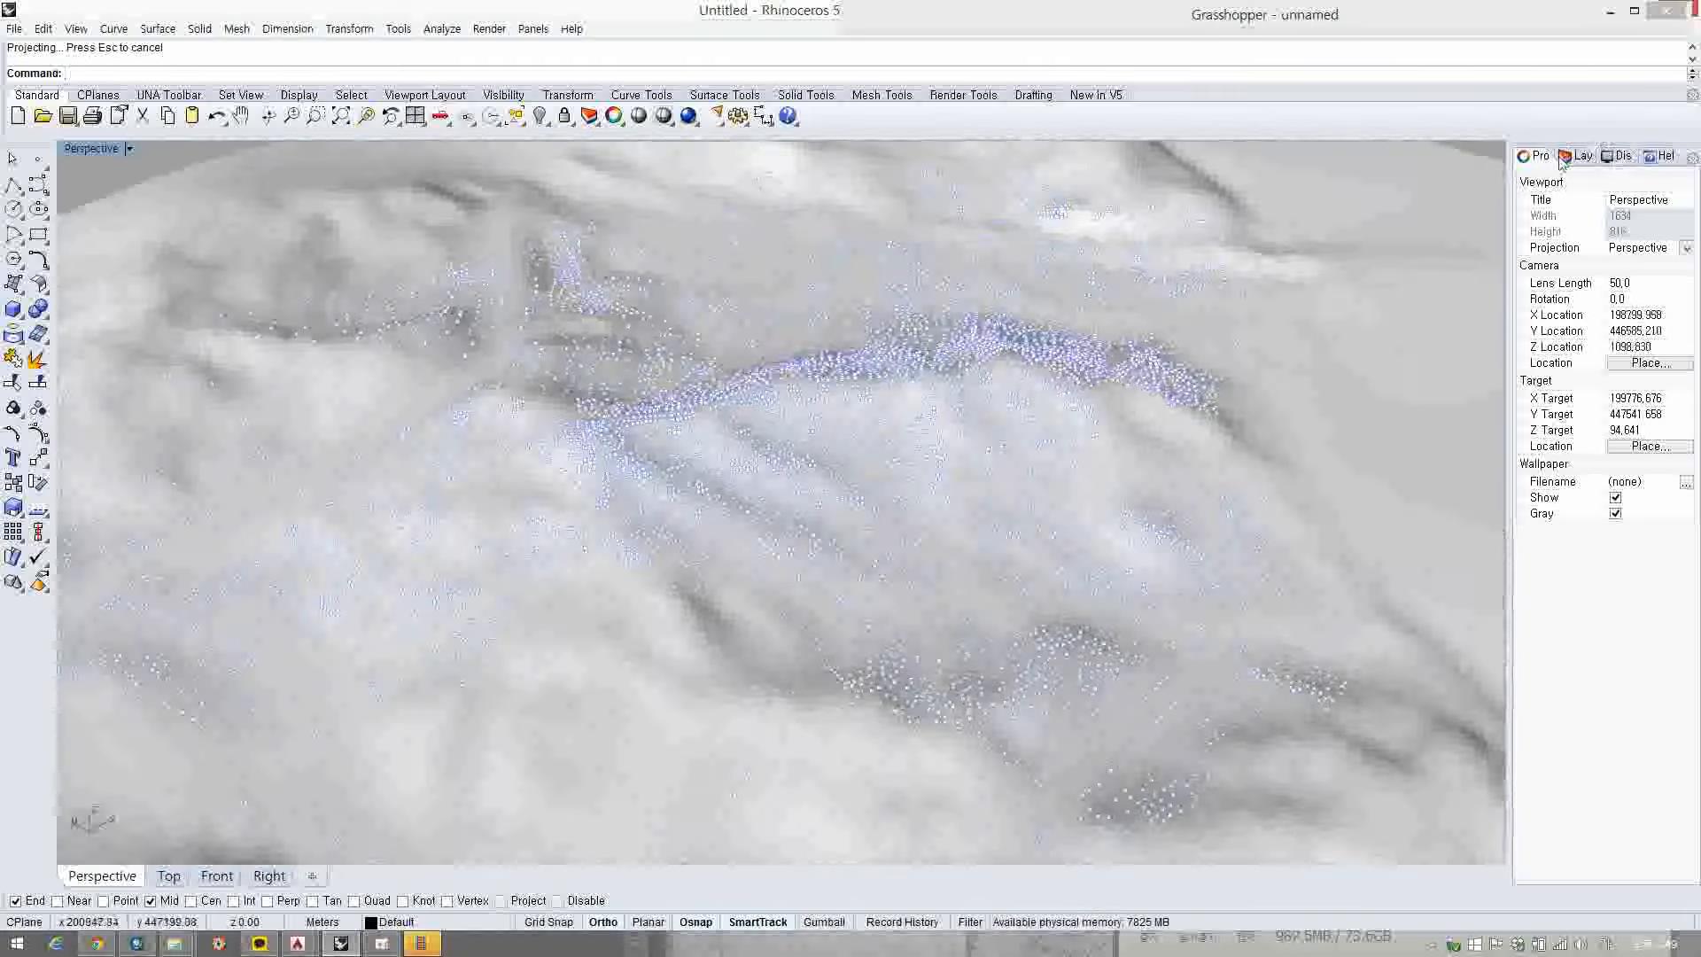
- Move the "projected 빌딩 포인트" layer down the layer order to directly below "projected 도로경계선"
{"action": "left_click", "coordinate": [1577, 155]}
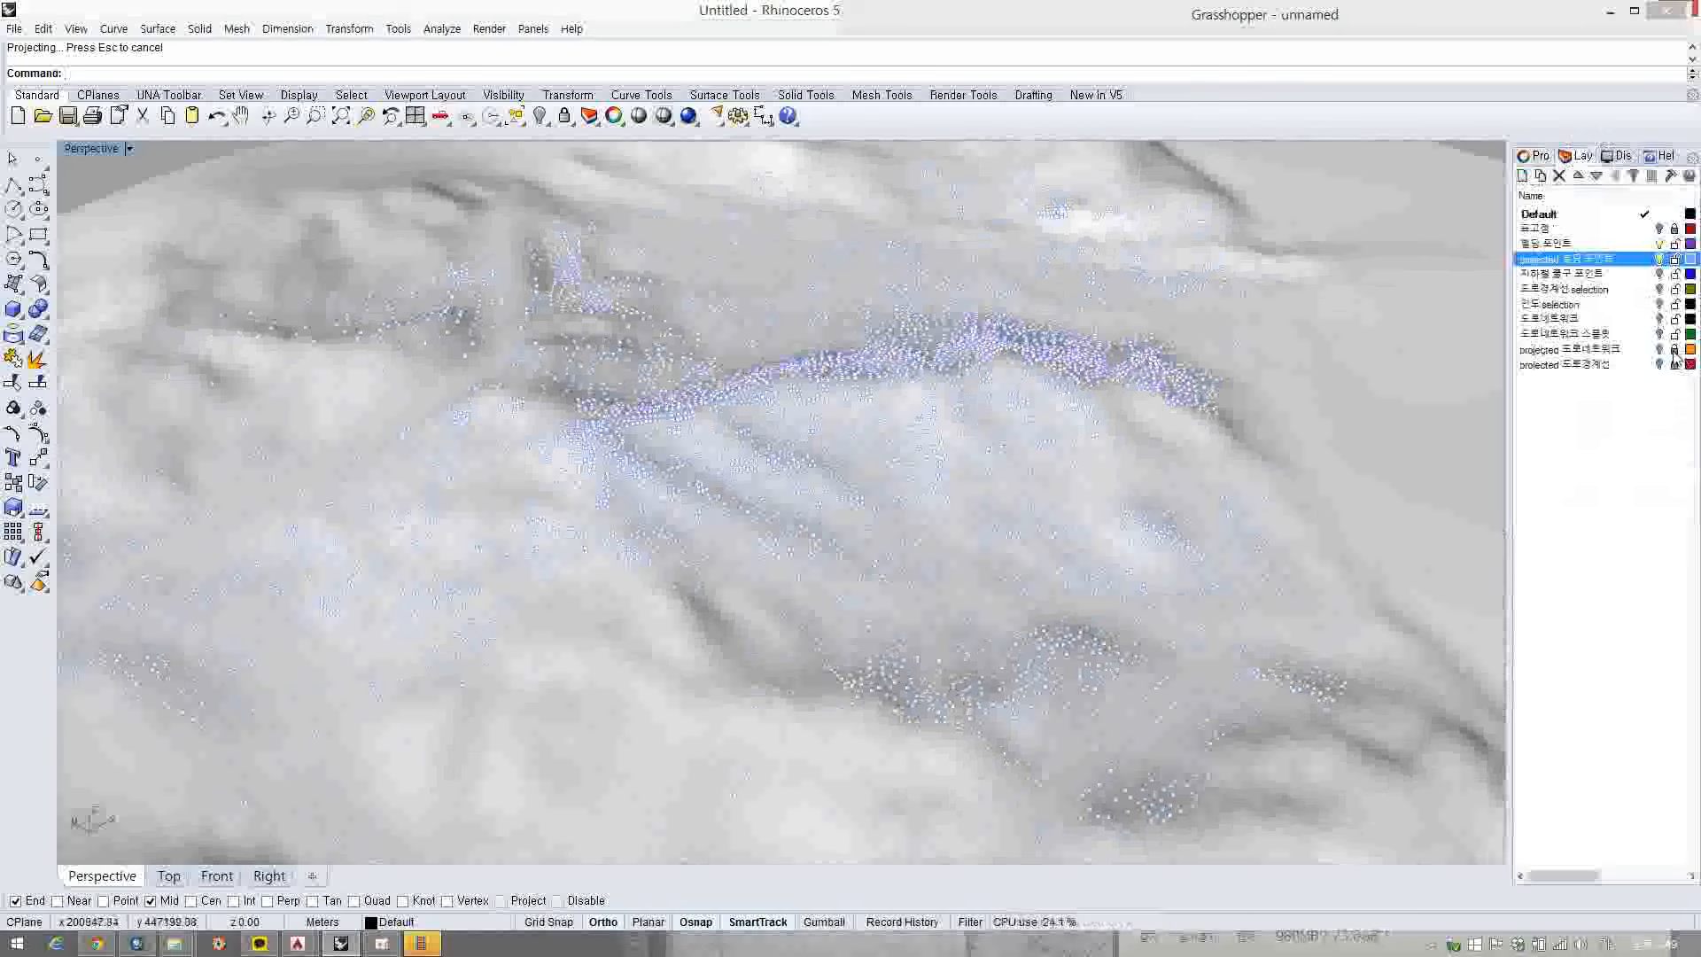
{"action": "left_click", "coordinate": [1597, 176]}
{"action": "left_click", "coordinate": [1597, 176]}
{"action": "left_click", "coordinate": [1600, 177]}
{"action": "left_click", "coordinate": [1600, 177]}
{"action": "left_click", "coordinate": [1600, 177]}
{"action": "left_click", "coordinate": [1600, 178]}
{"action": "left_click", "coordinate": [1600, 178]}
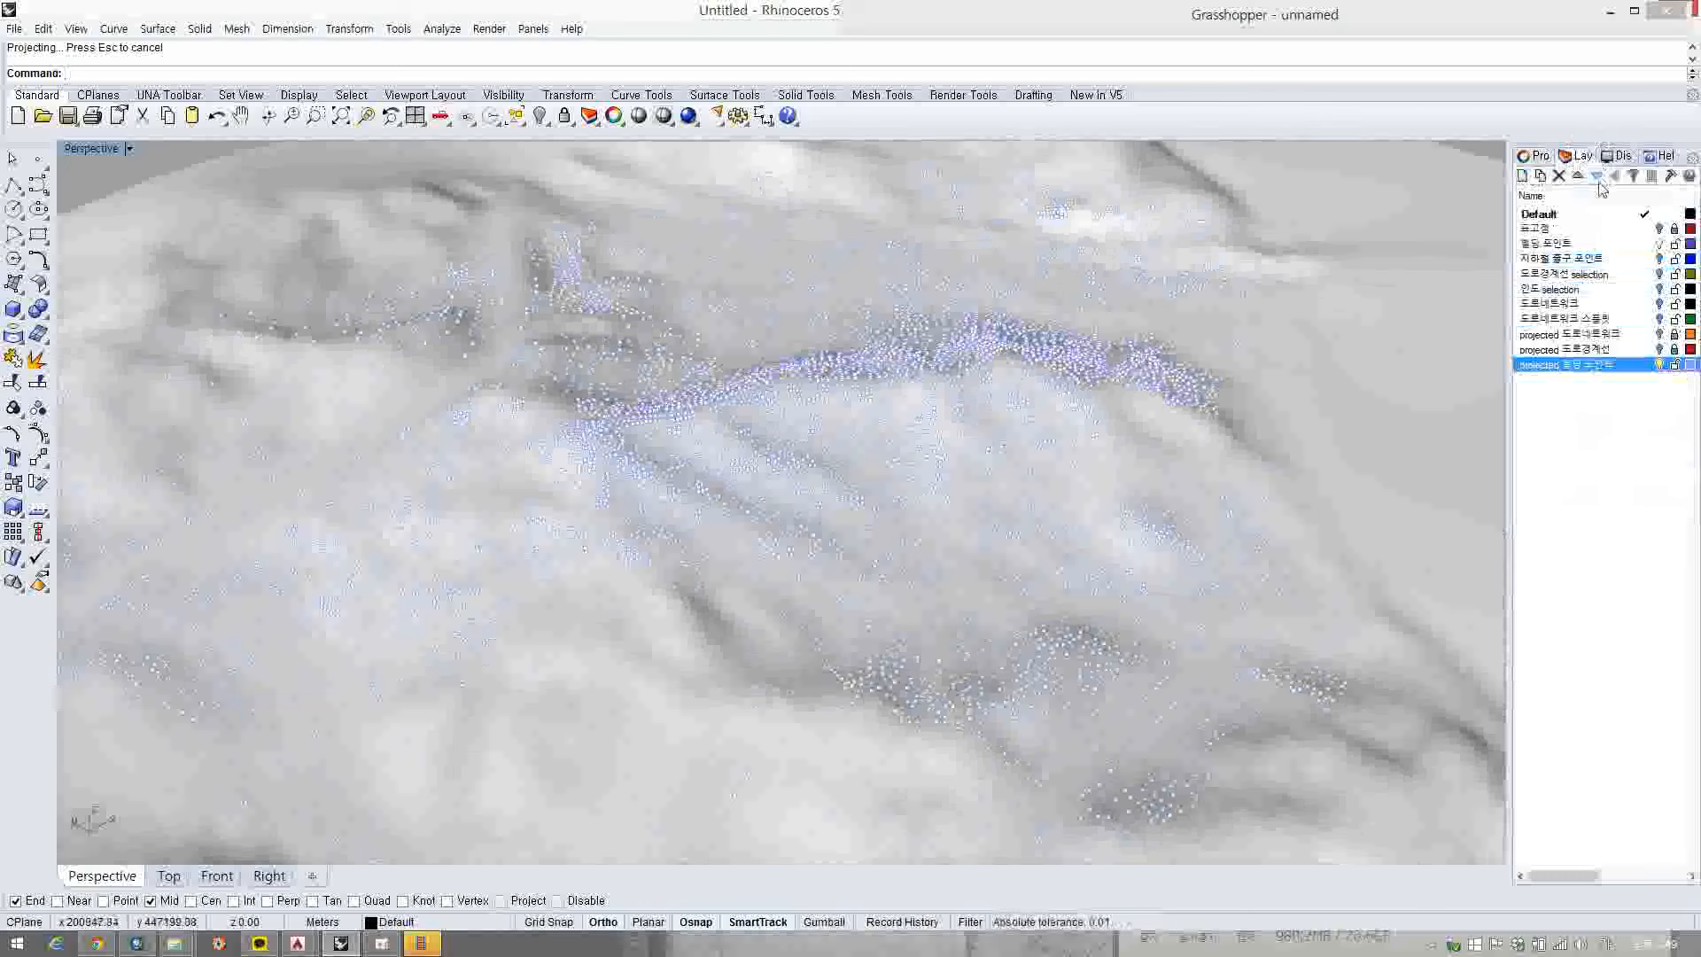
- Lock and turn off both the "빌딩 포인트" and "projected 빌딩 포인트" layers
{"action": "left_click", "coordinate": [1659, 244]}
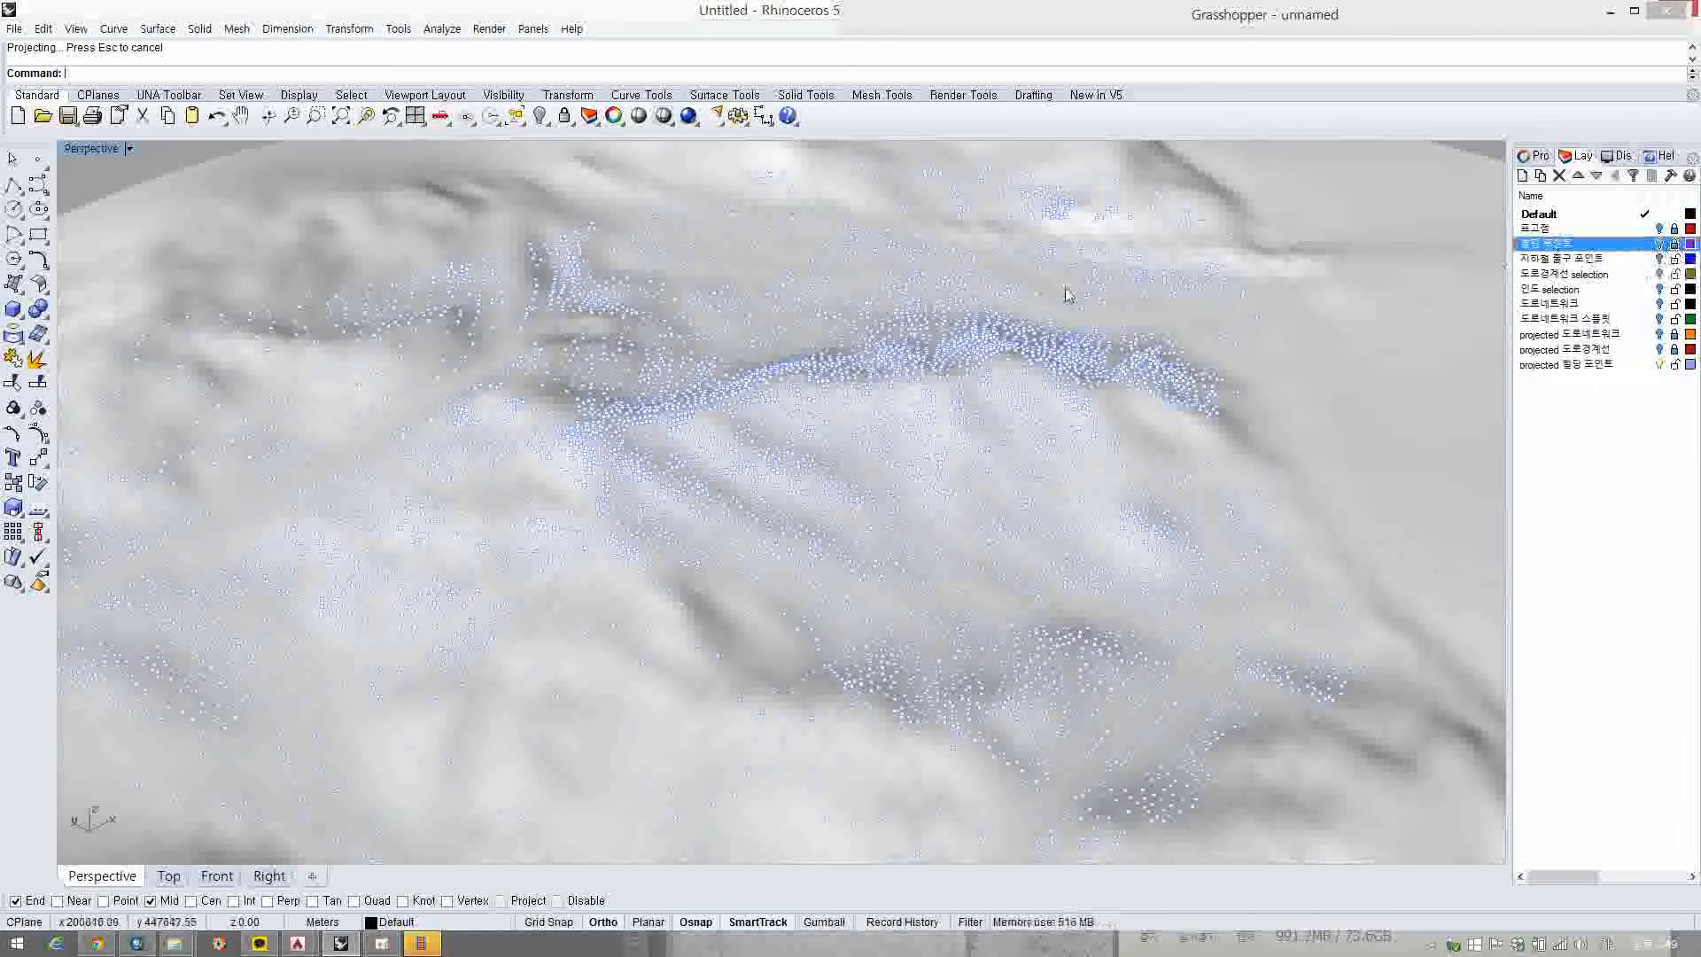
{"action": "right_click_drag", "start_coordinate": [1068, 305], "coordinate": [1125, 214]}
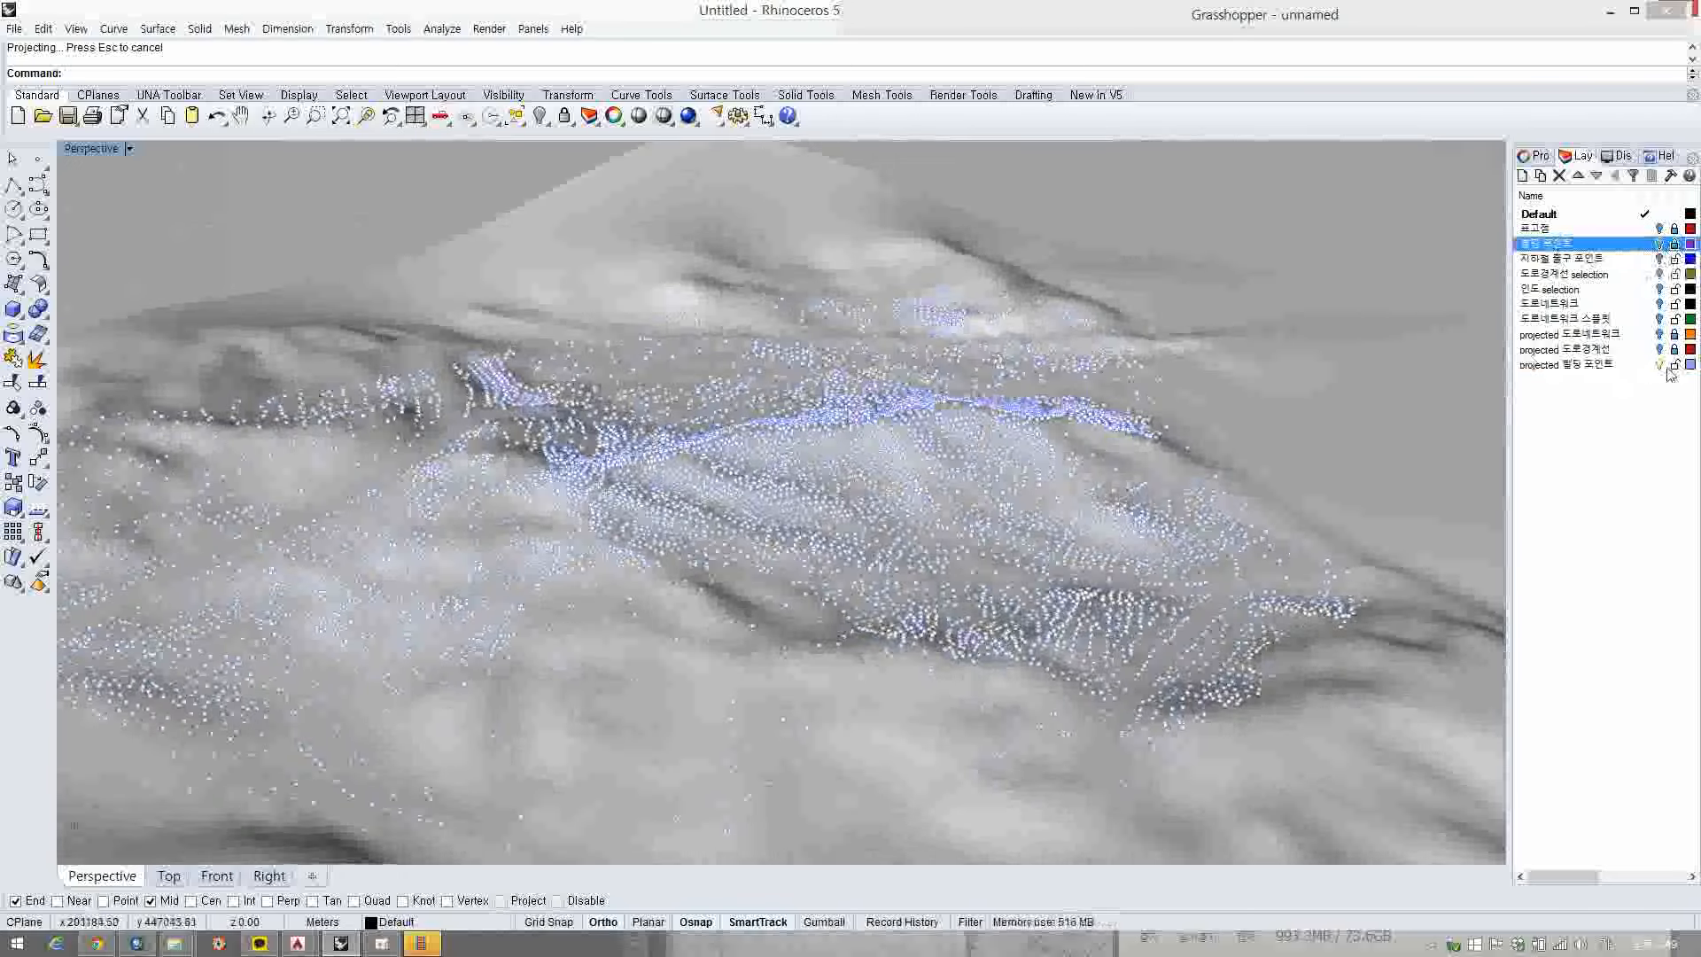
{"action": "left_click", "coordinate": [1680, 367]}
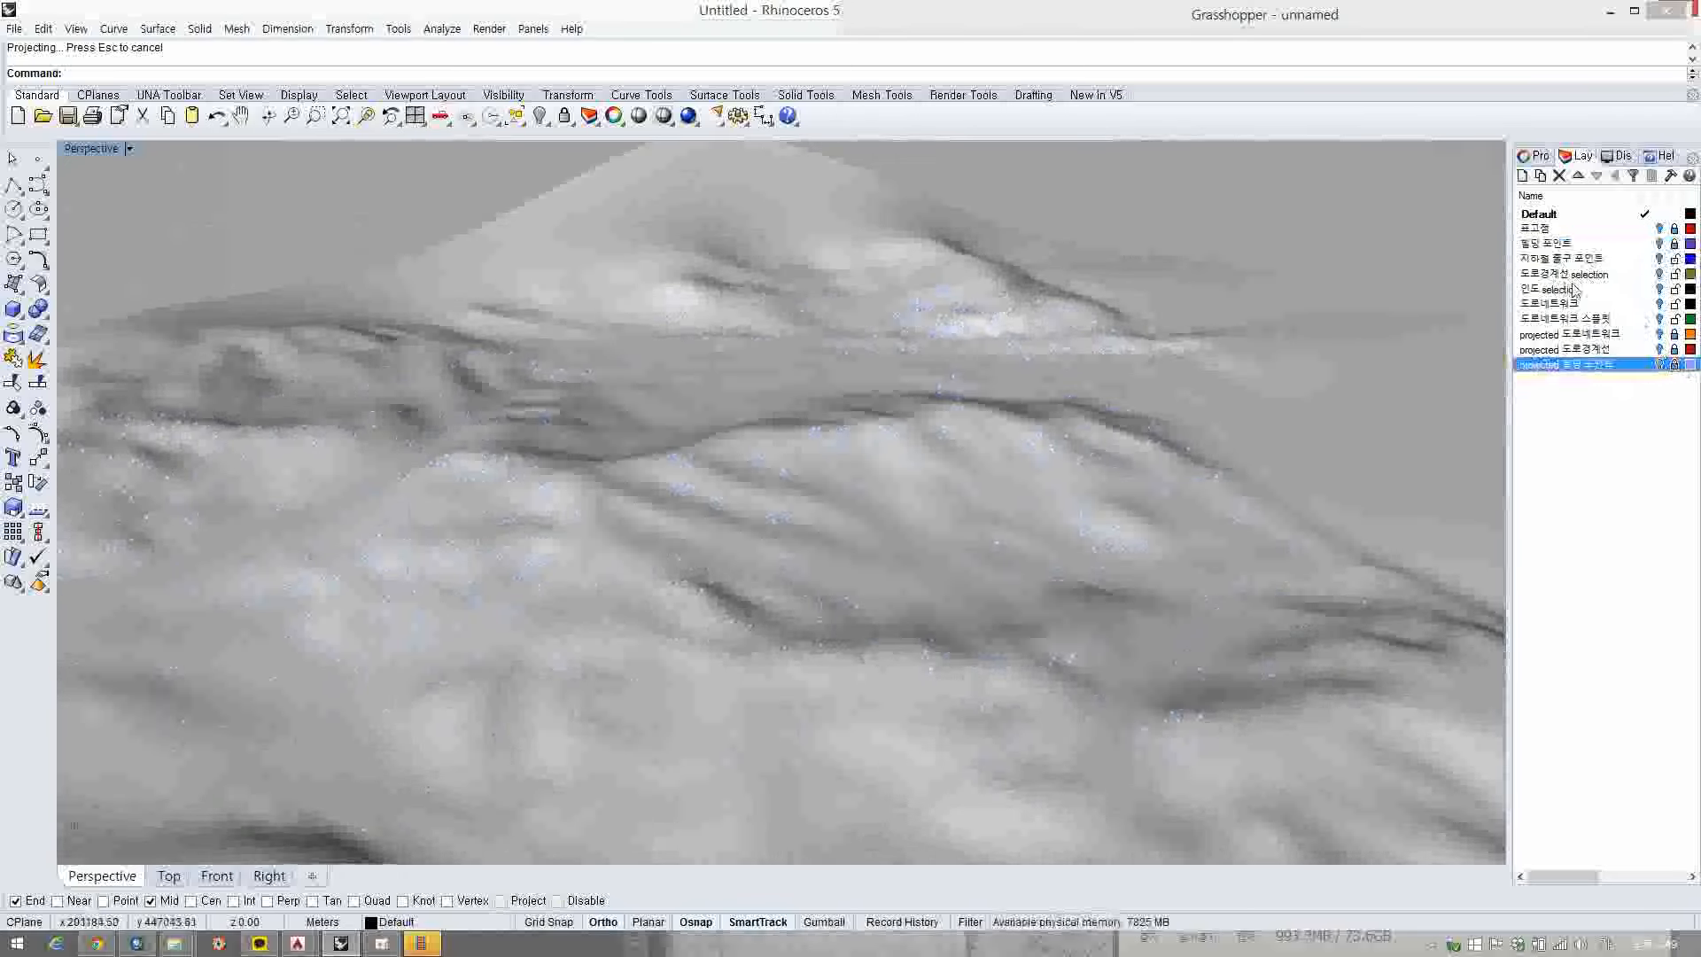
- Turn on the "지하철 출구 포인트" layer to show the subway exit points
{"action": "left_click", "coordinate": [1556, 245]}
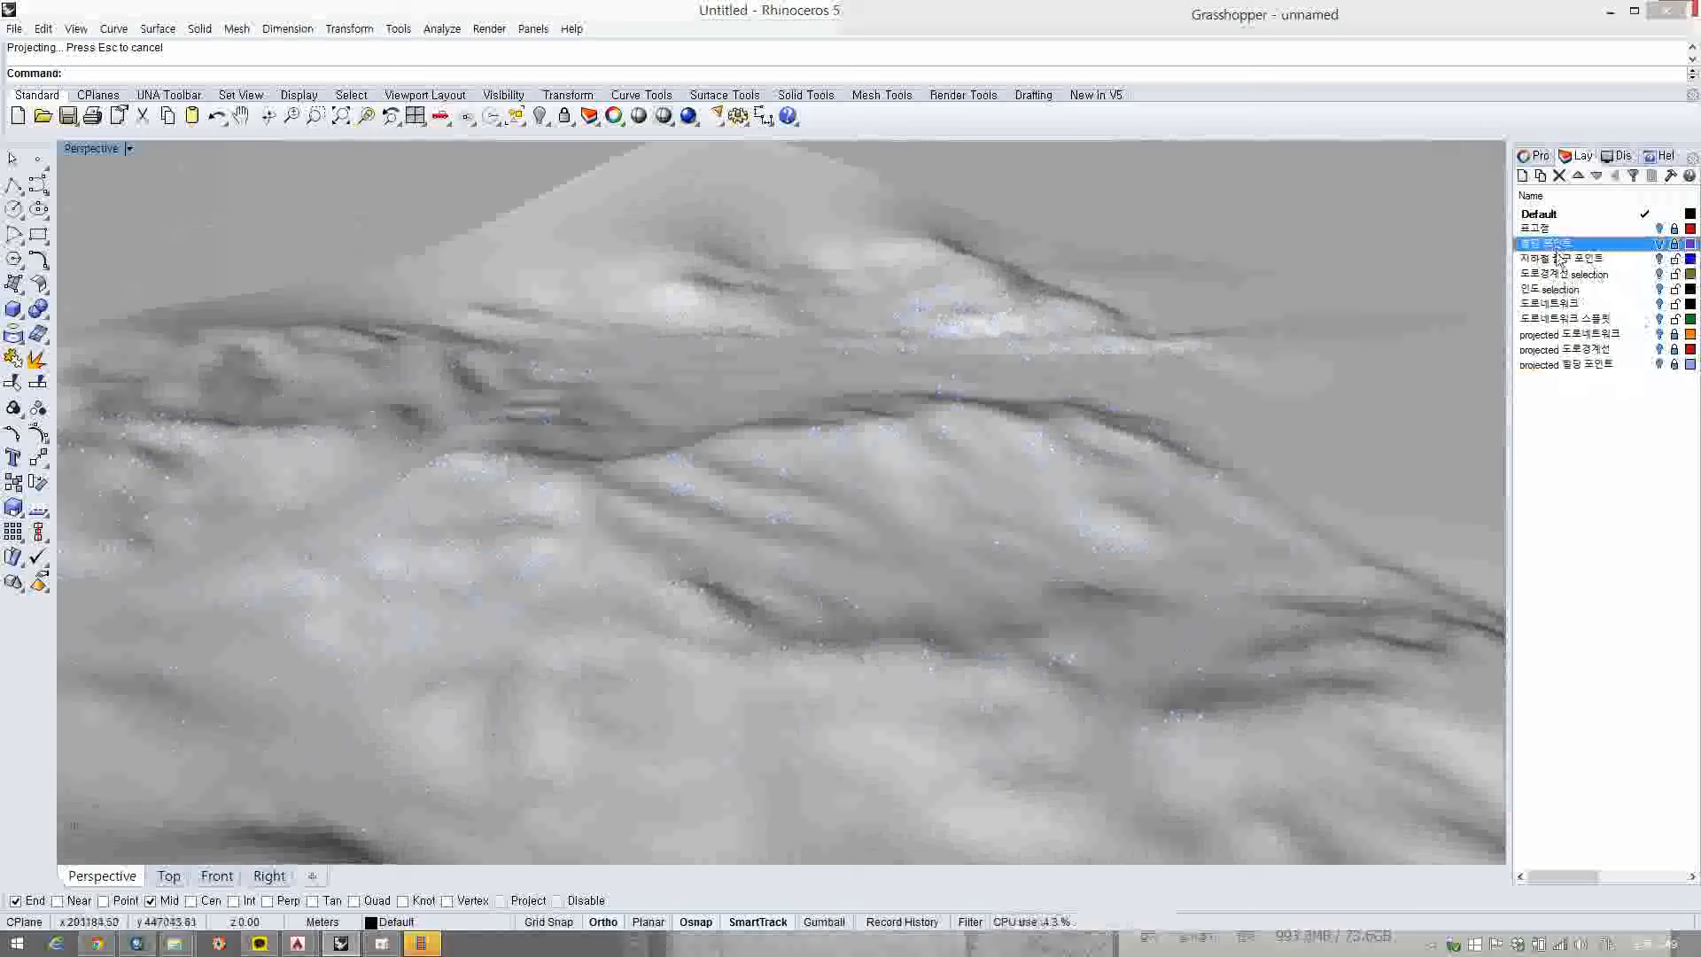
{"action": "left_click", "coordinate": [1558, 257]}
{"action": "left_click", "coordinate": [1557, 273]}
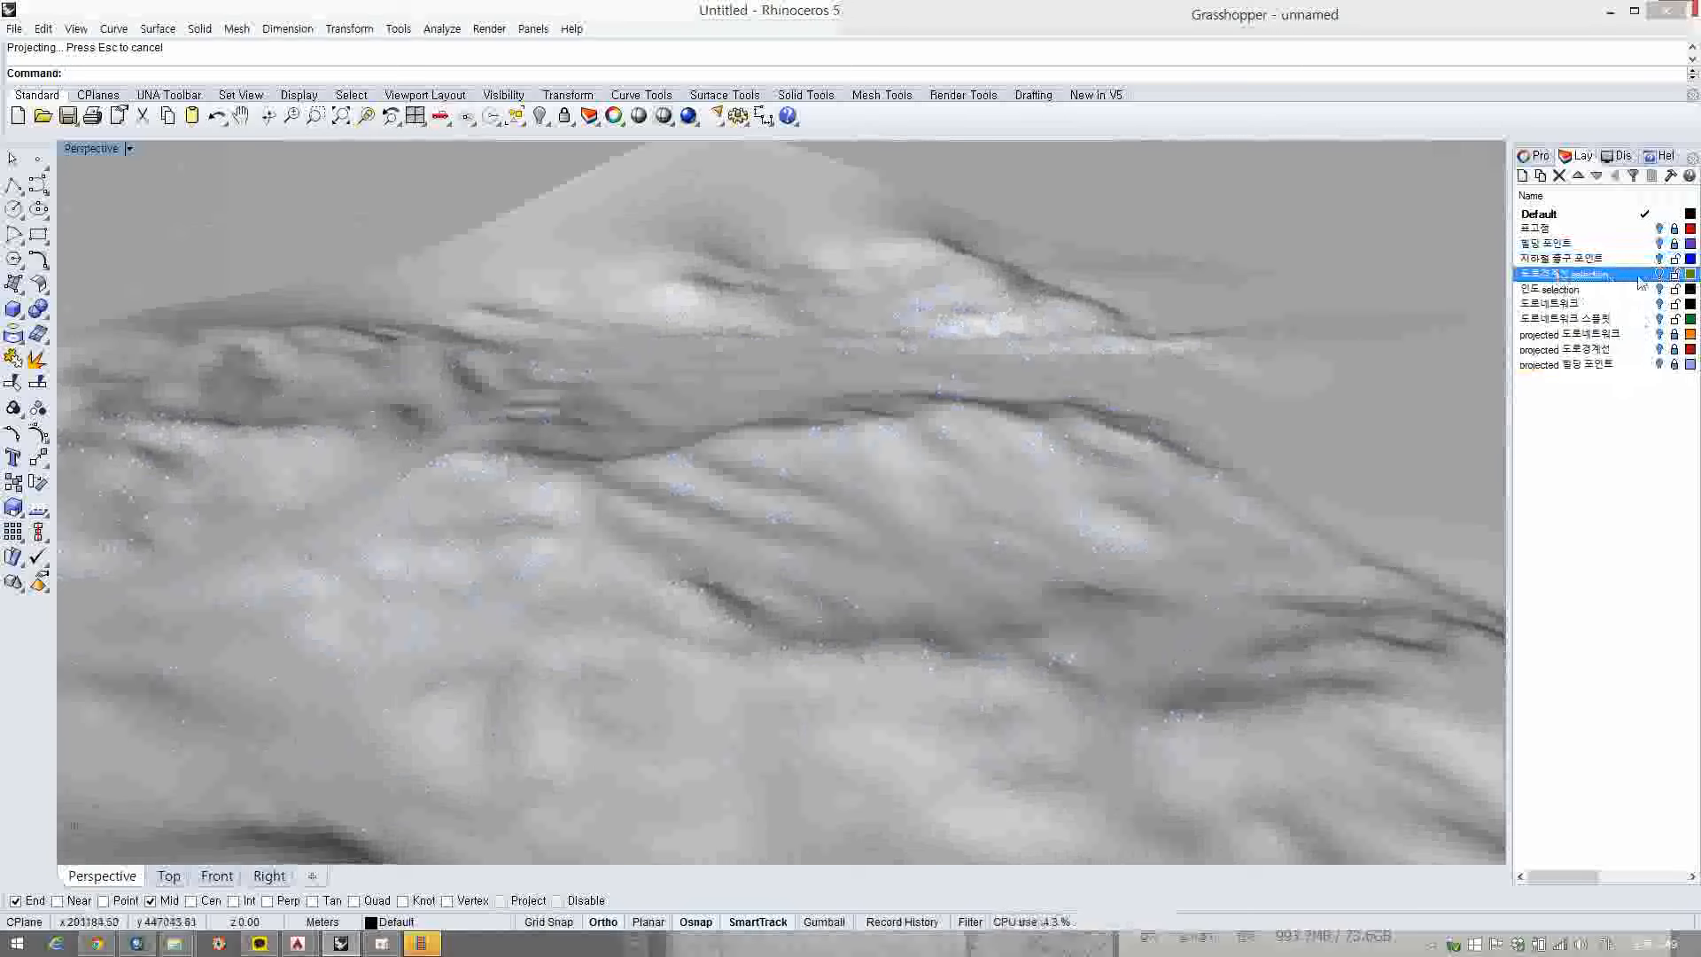
{"action": "left_click", "coordinate": [1561, 257]}
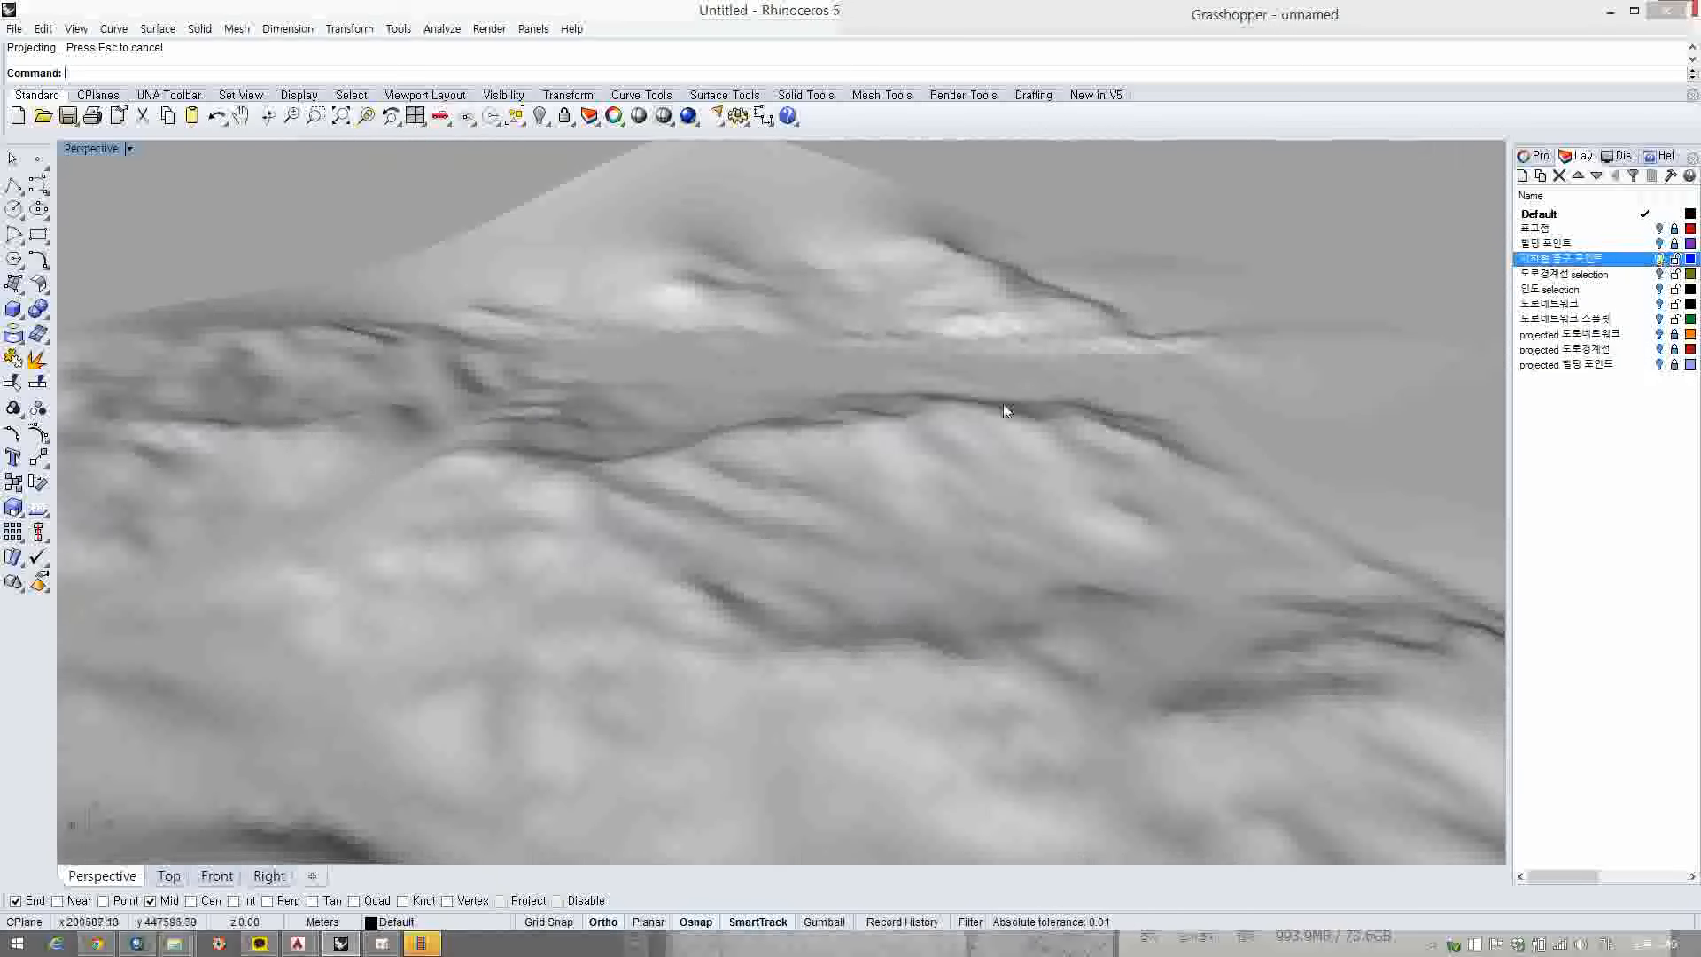
- Project the subway exit points onto the terrain surface
{"action": "right_click_drag", "start_coordinate": [1003, 404], "coordinate": [823, 528]}
{"action": "scroll", "coordinate": [876, 479], "scroll_direction": "down", "scroll_amount": 10}
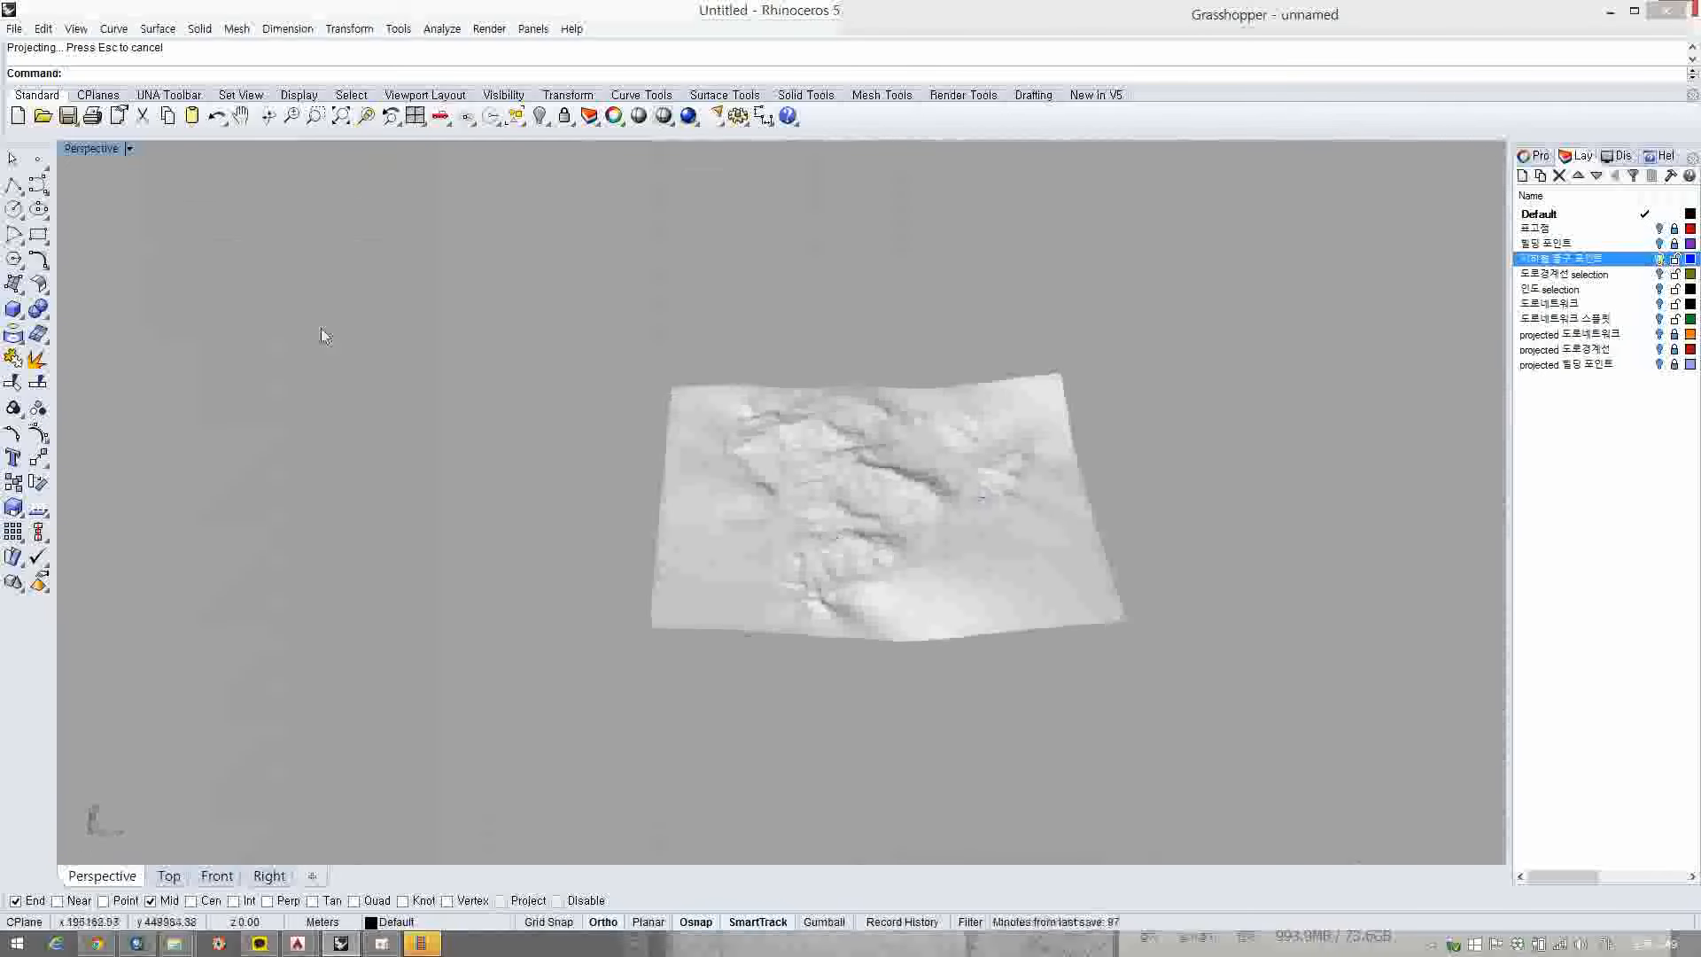
{"action": "type", "text": "Project"}
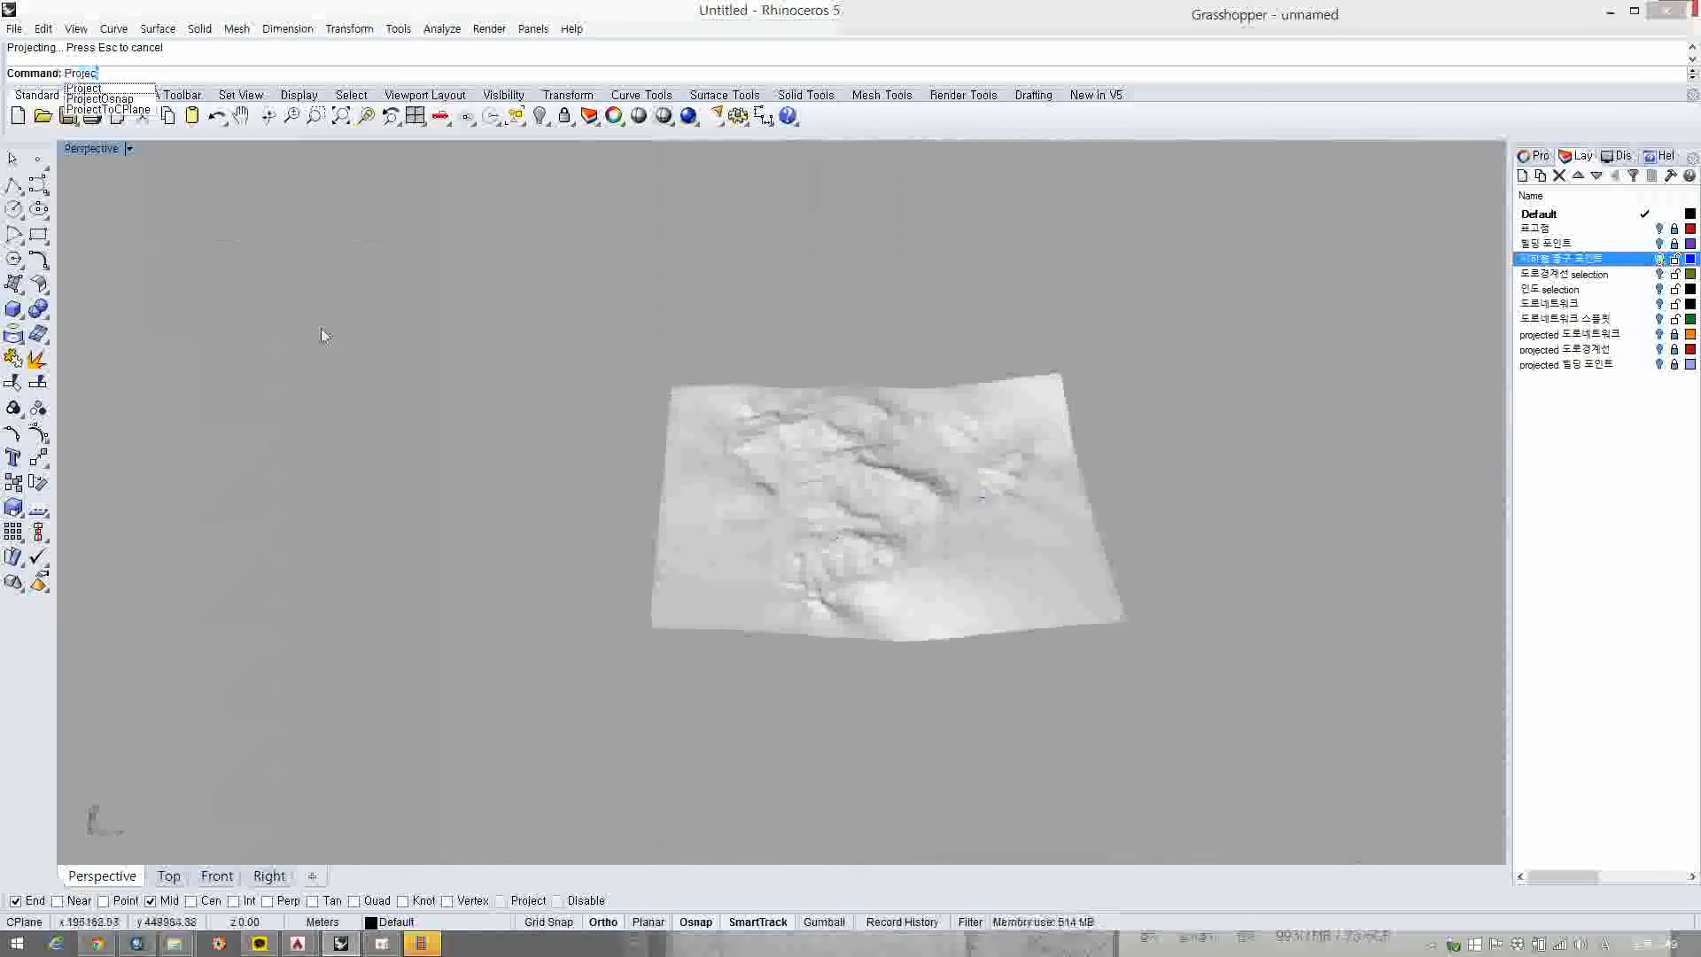
{"action": "key", "text": "Return"}
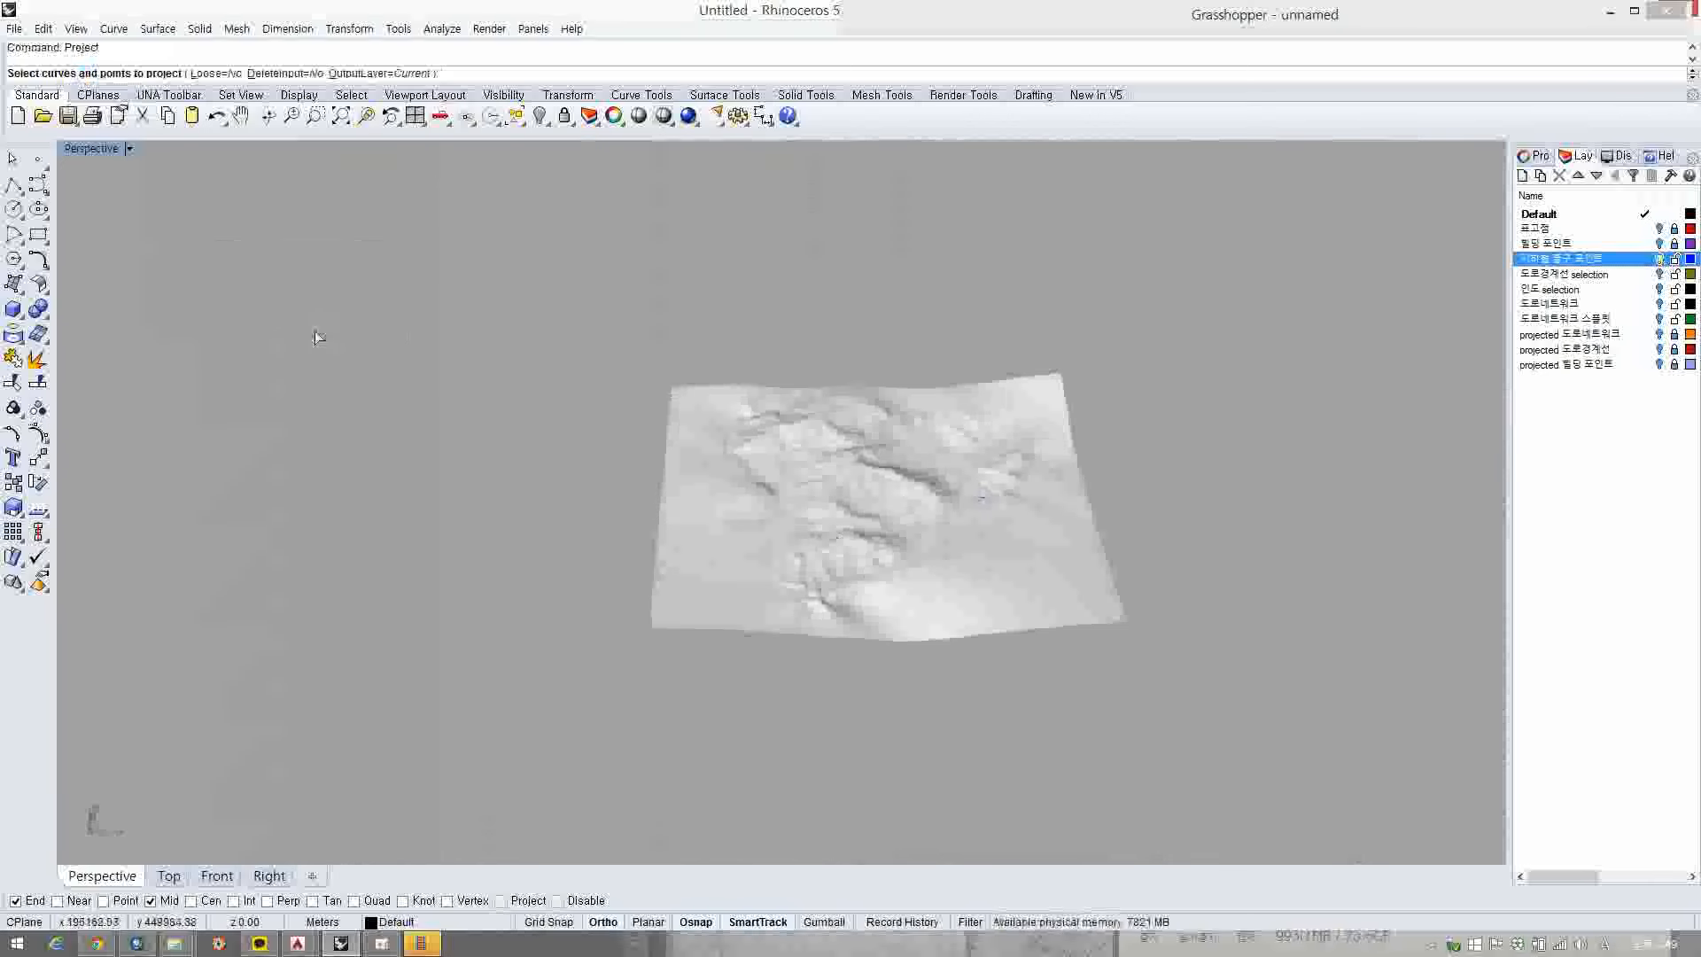
{"action": "left_click_drag", "start_coordinate": [398, 223], "coordinate": [1189, 599]}
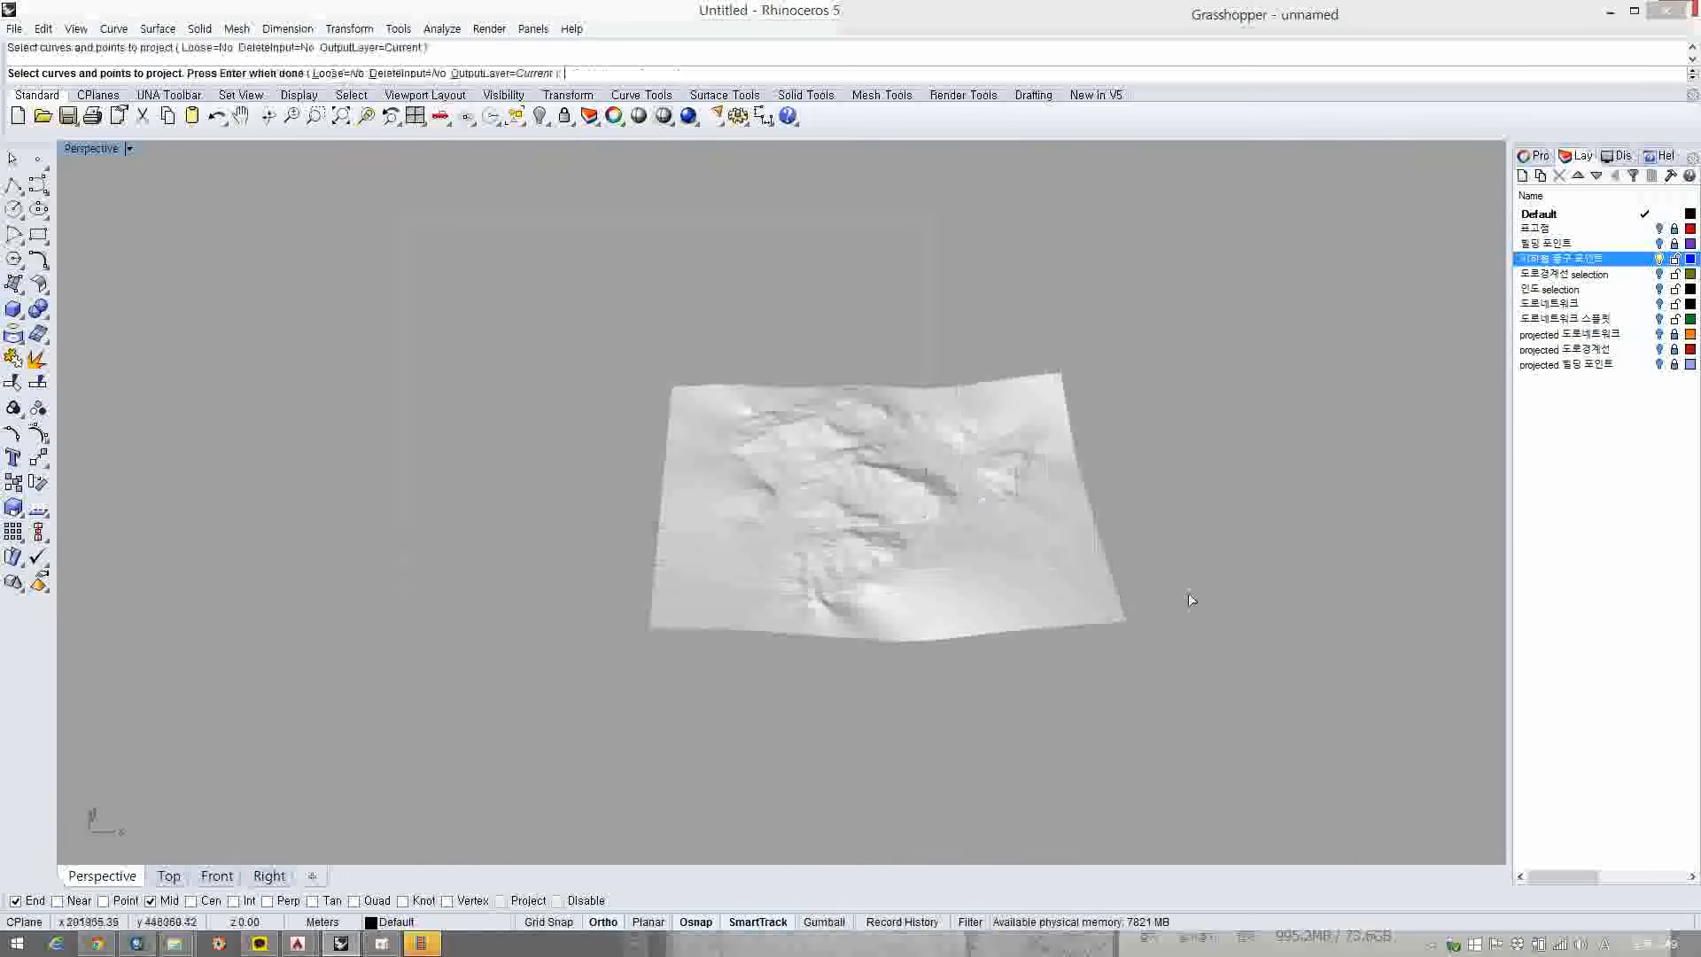
{"action": "left_click", "coordinate": [925, 386]}
{"action": "key", "text": "Return"}
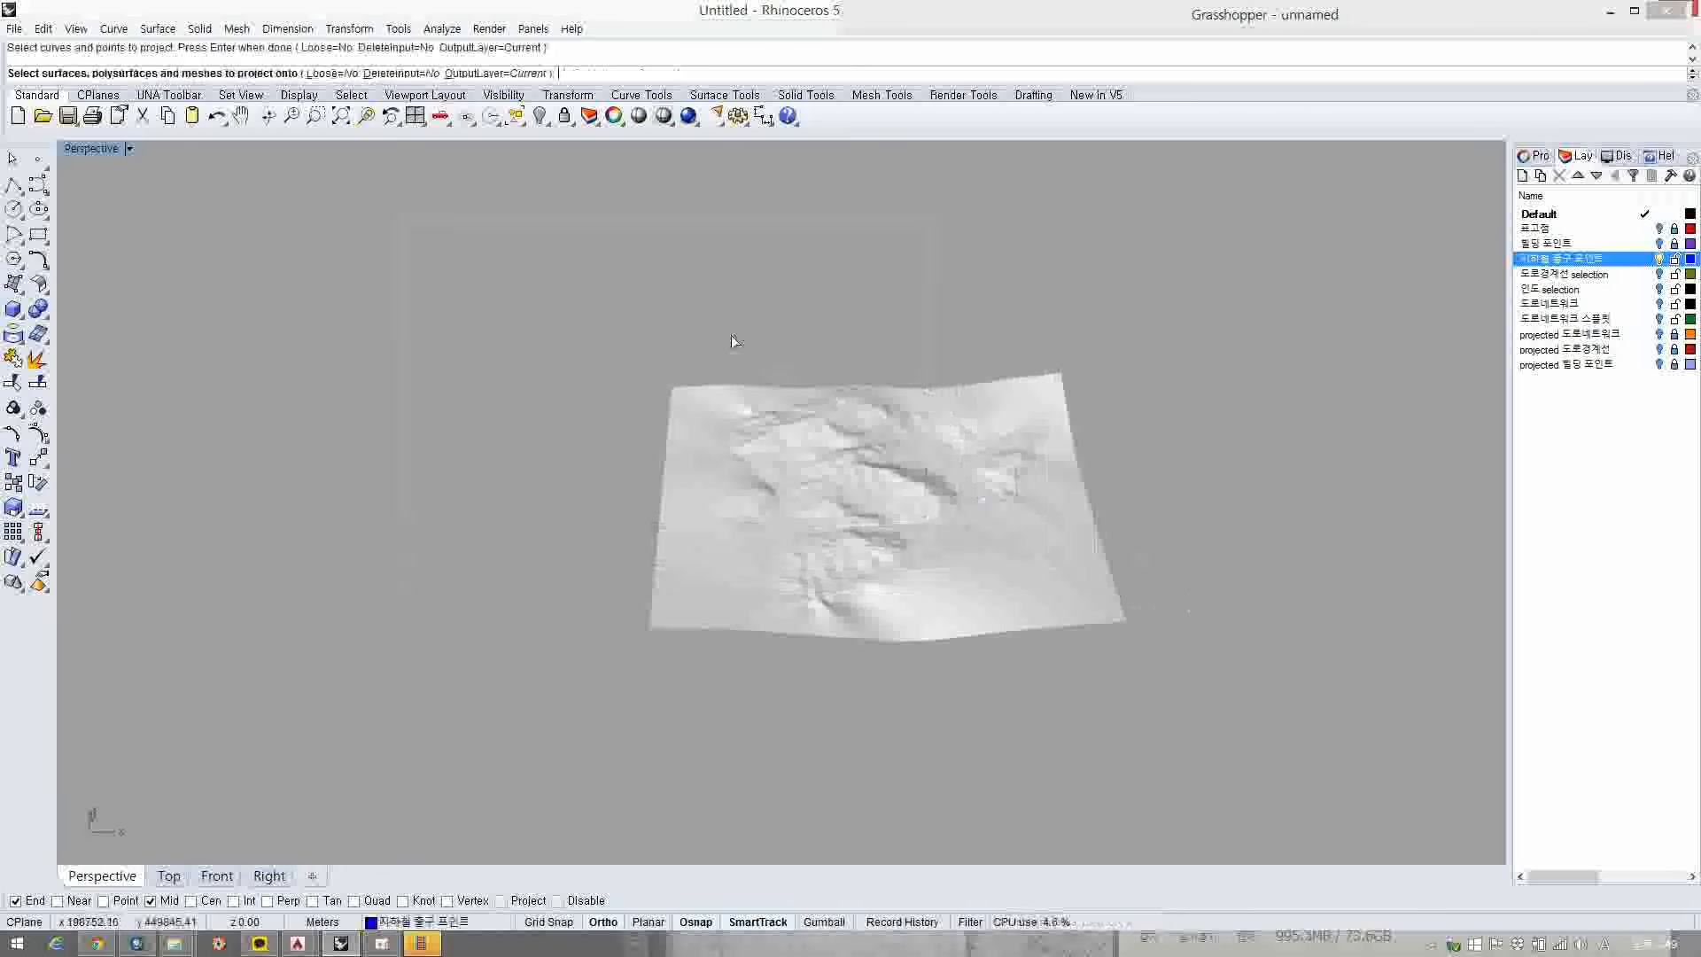
{"action": "scroll", "coordinate": [687, 408], "scroll_direction": "up", "scroll_amount": 3}
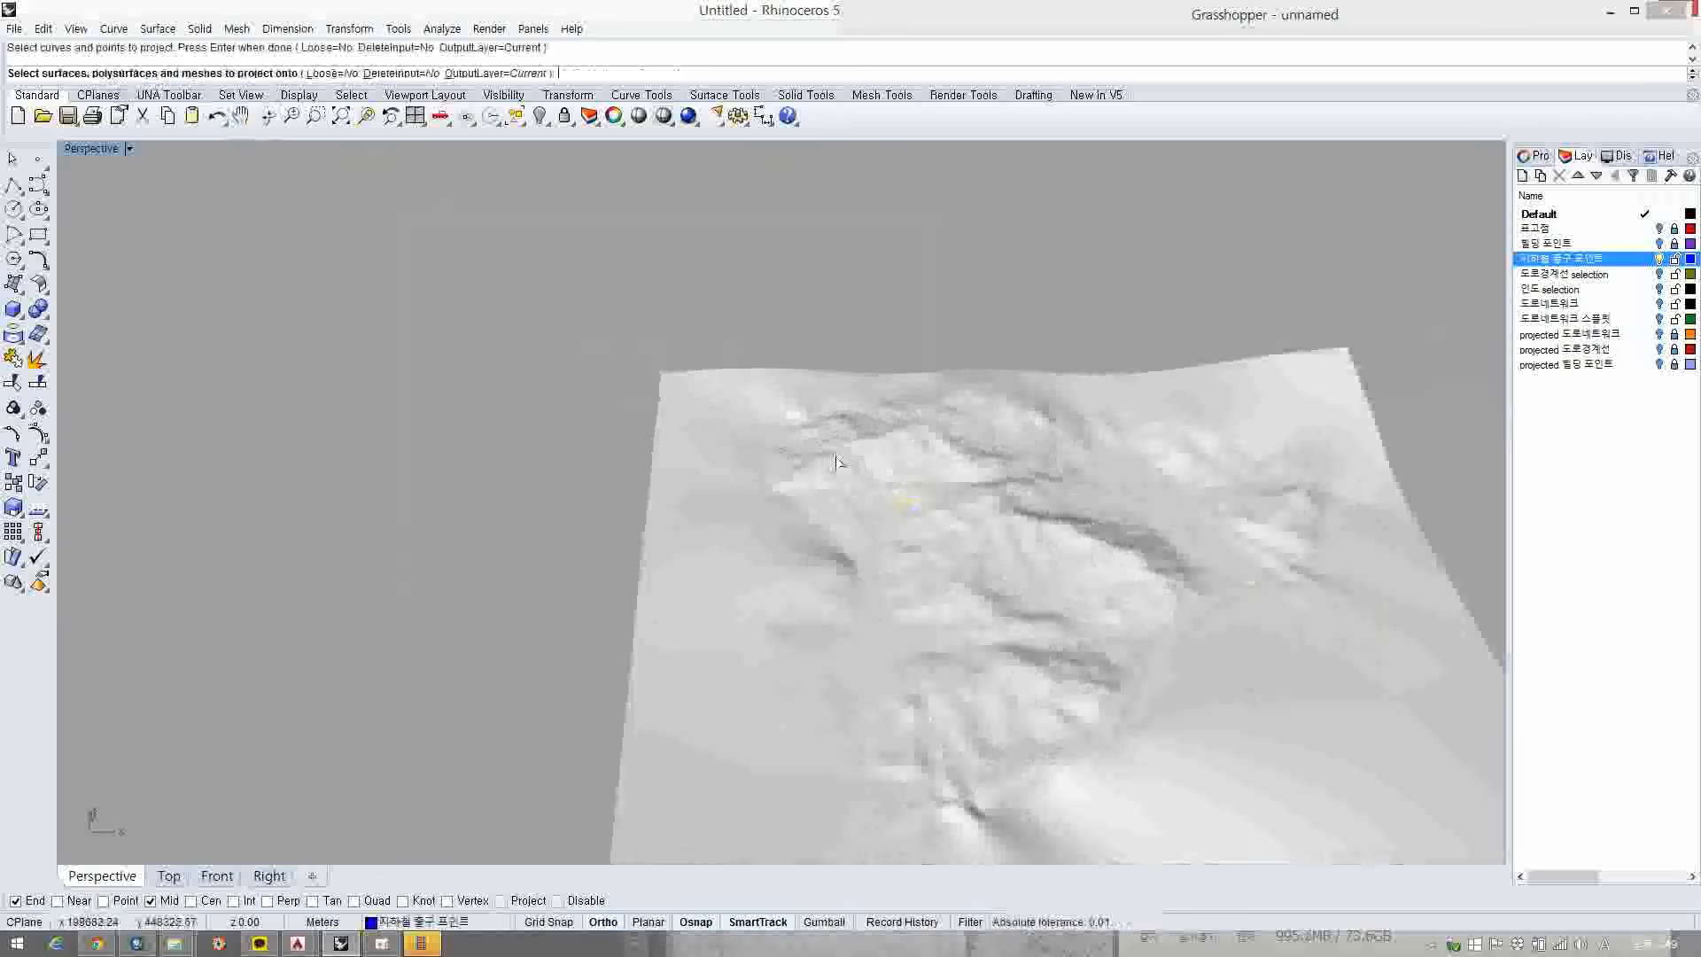
{"action": "left_click", "coordinate": [828, 432]}
{"action": "key", "text": "Return"}
{"action": "right_click_drag", "start_coordinate": [1046, 544], "coordinate": [1424, 258]}
- Create a layer named "projected 지하철 출구포인트" and give it a yellow colour
{"action": "left_click", "coordinate": [1525, 158]}
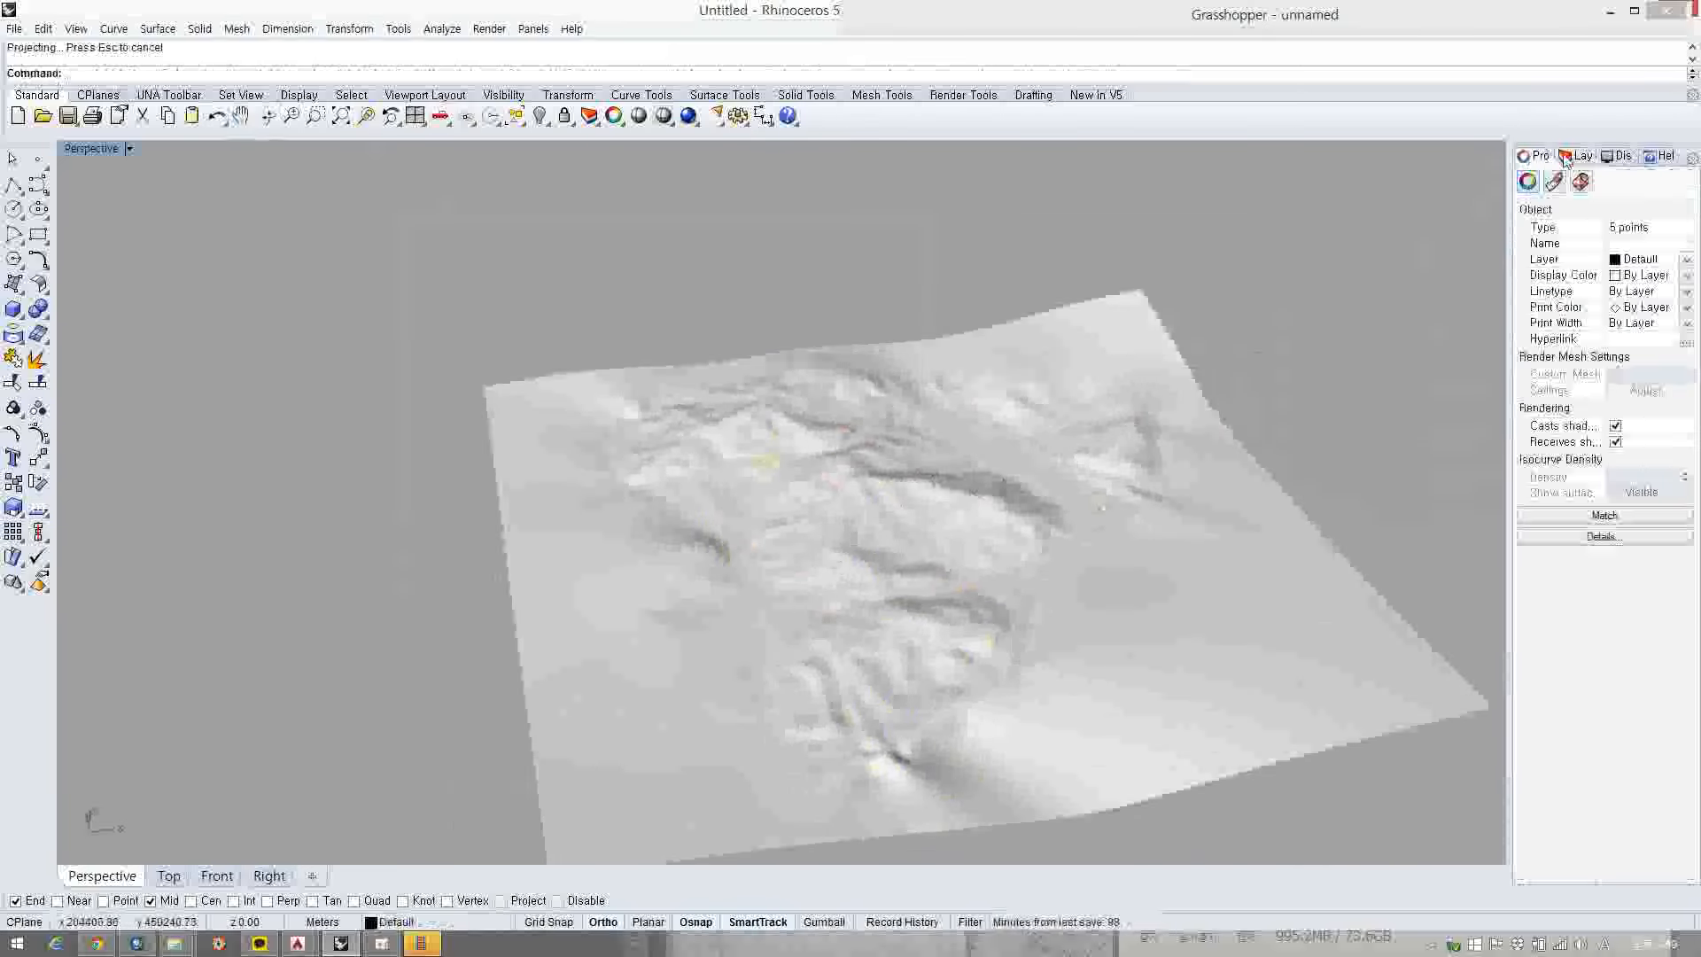
{"action": "left_click", "coordinate": [1577, 155]}
{"action": "left_click", "coordinate": [1524, 177]}
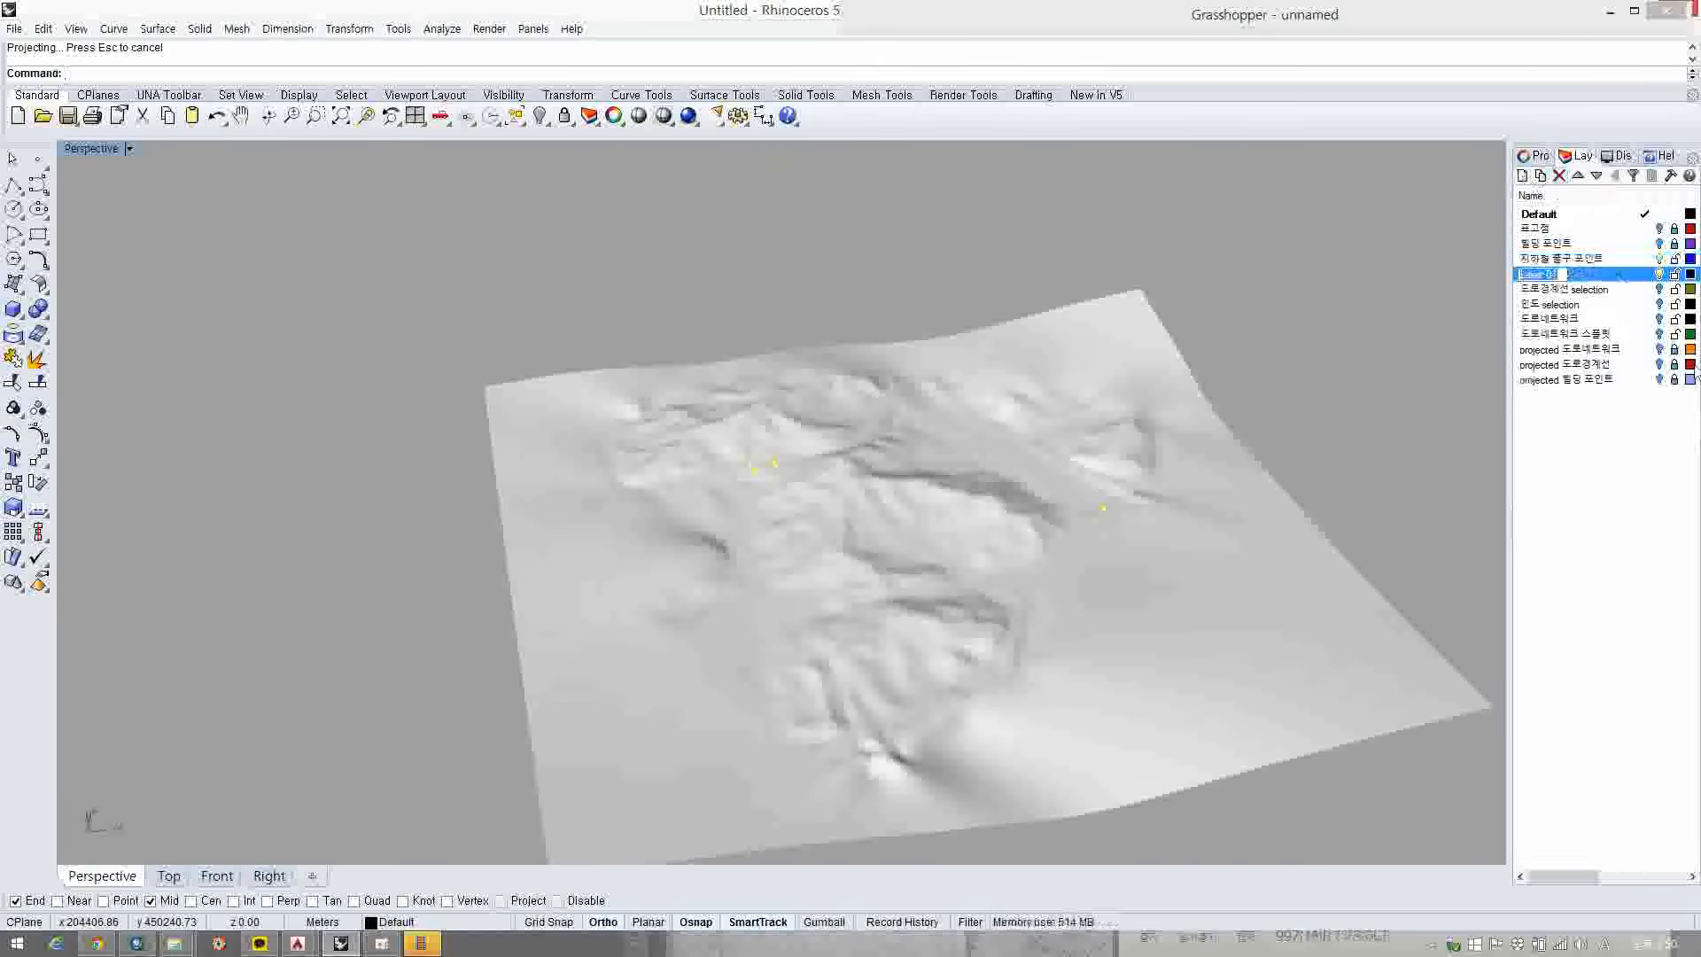
{"action": "type", "text": "projected"}
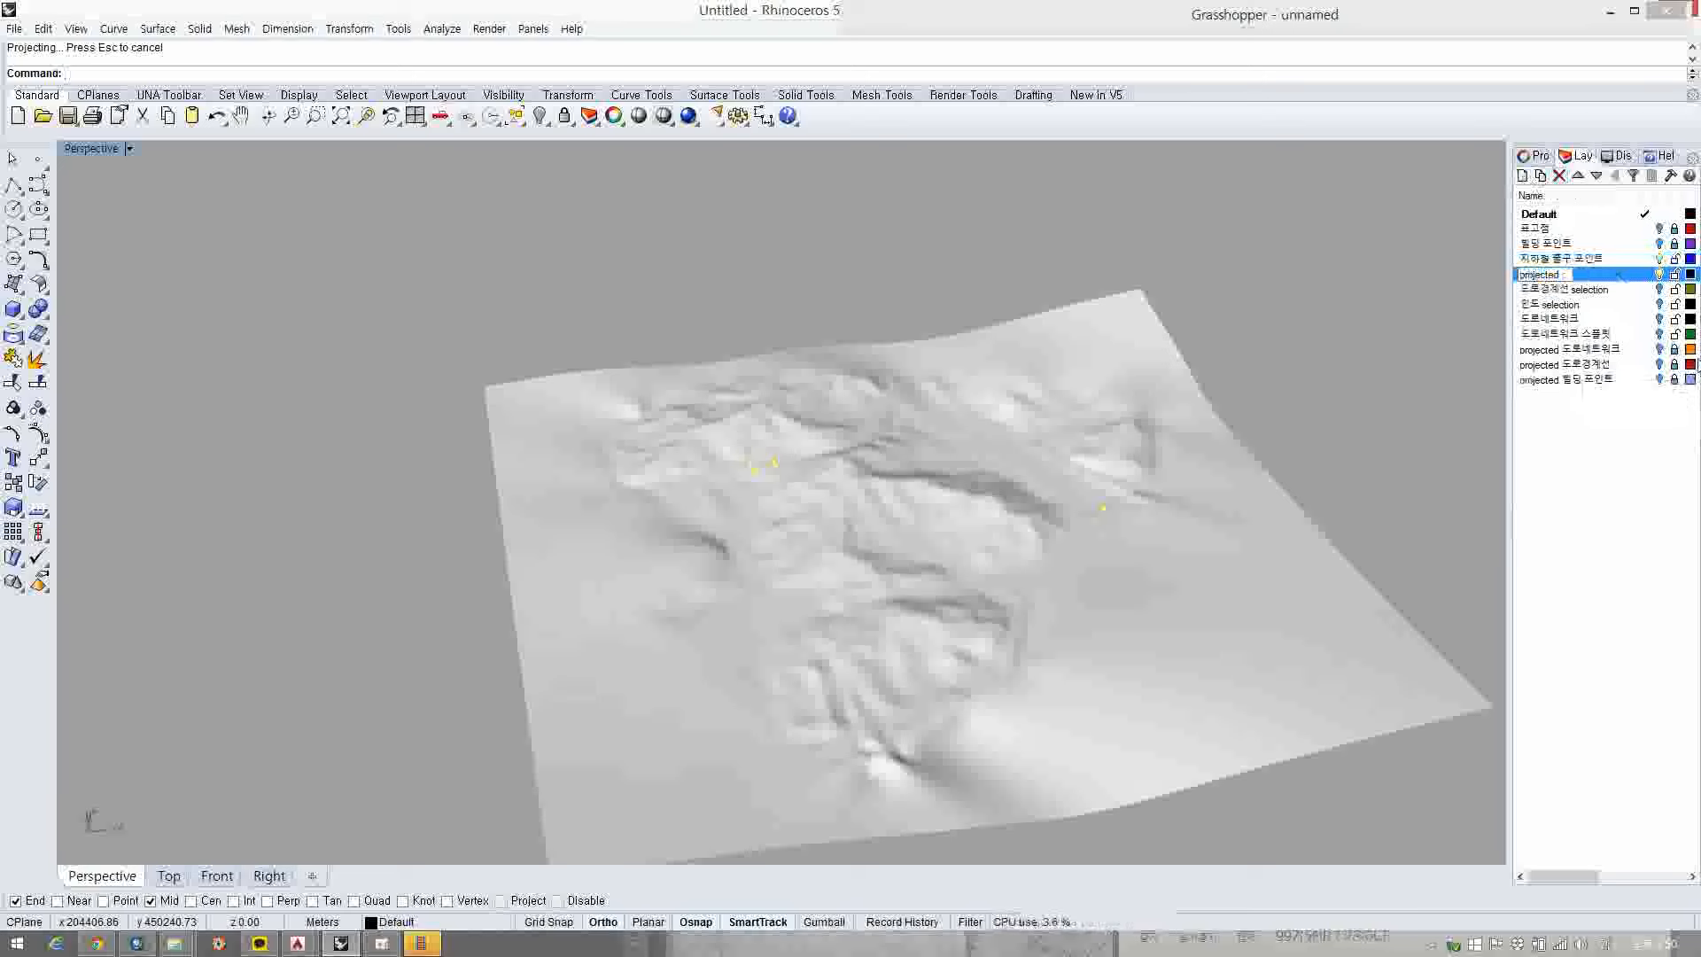
{"action": "type", "text": "지하철 출구포인"}
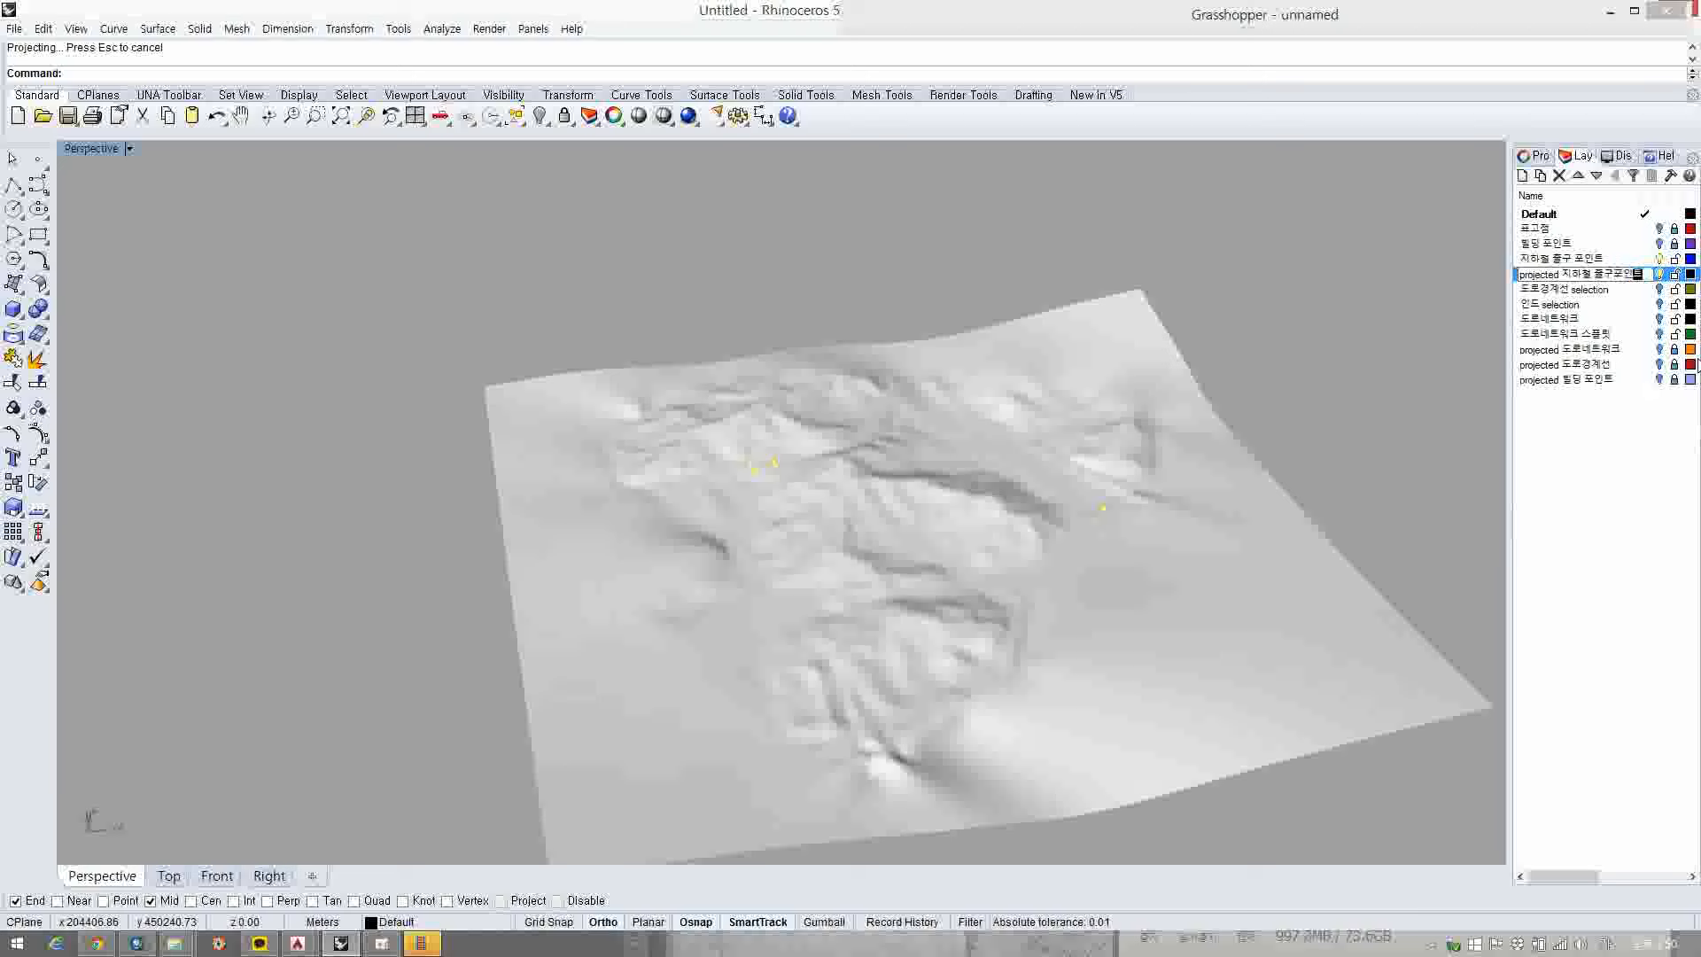
{"action": "key", "text": "Return"}
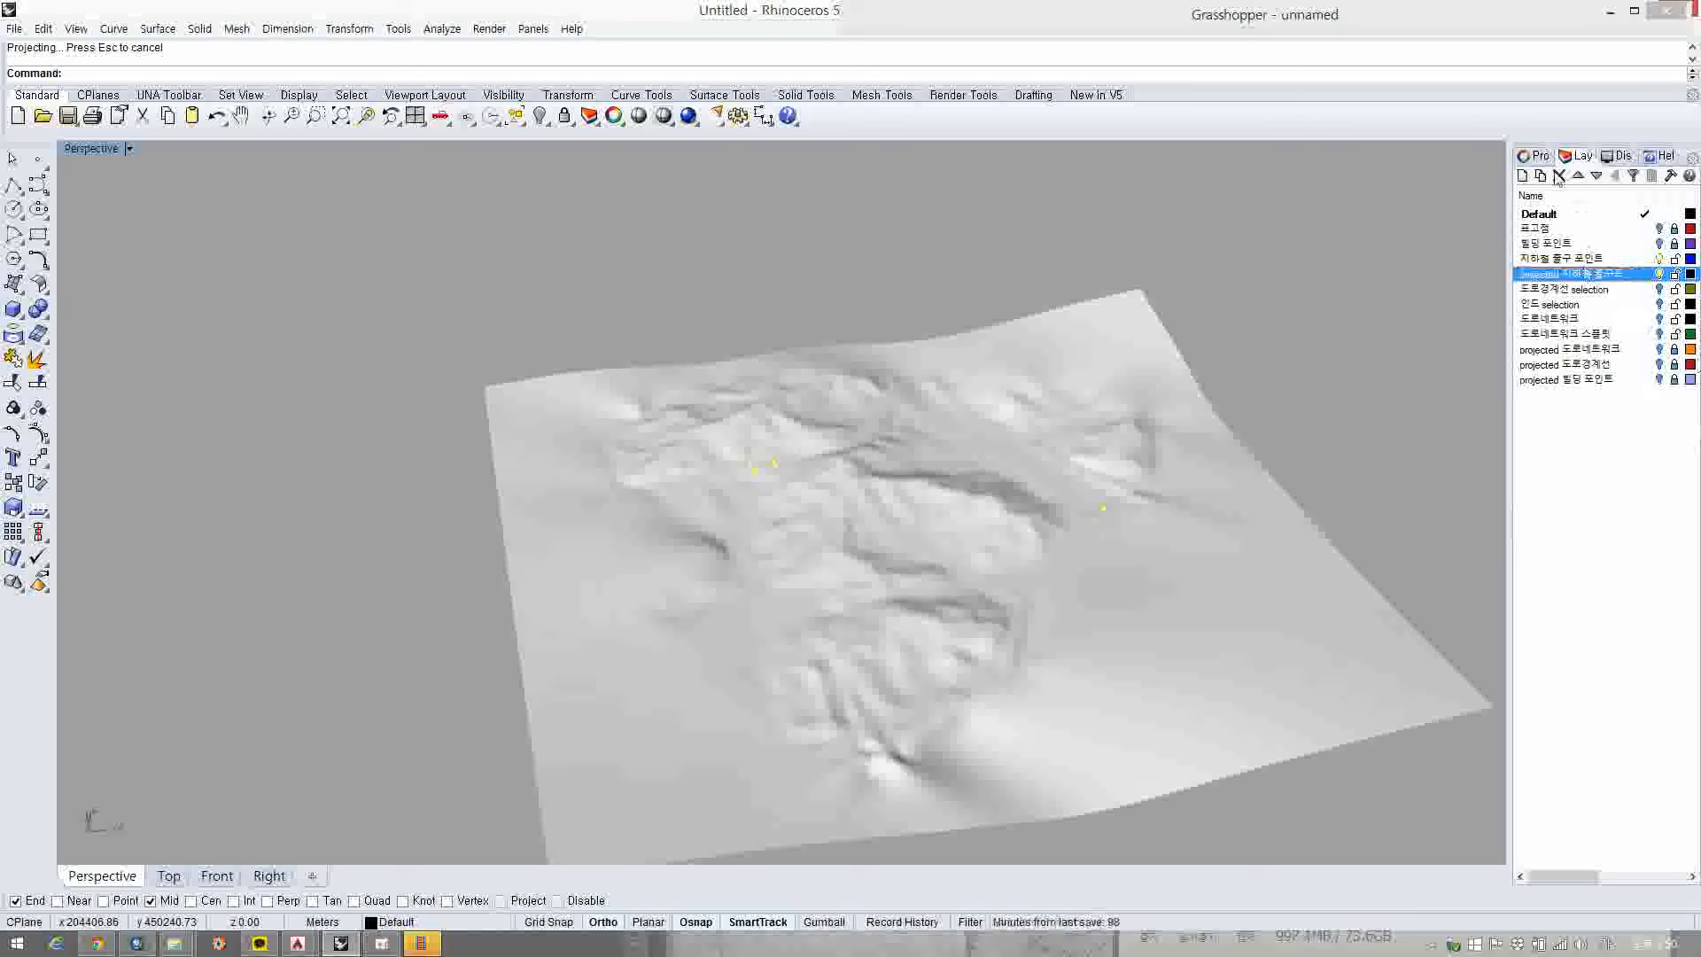
{"action": "left_click", "coordinate": [1689, 276]}
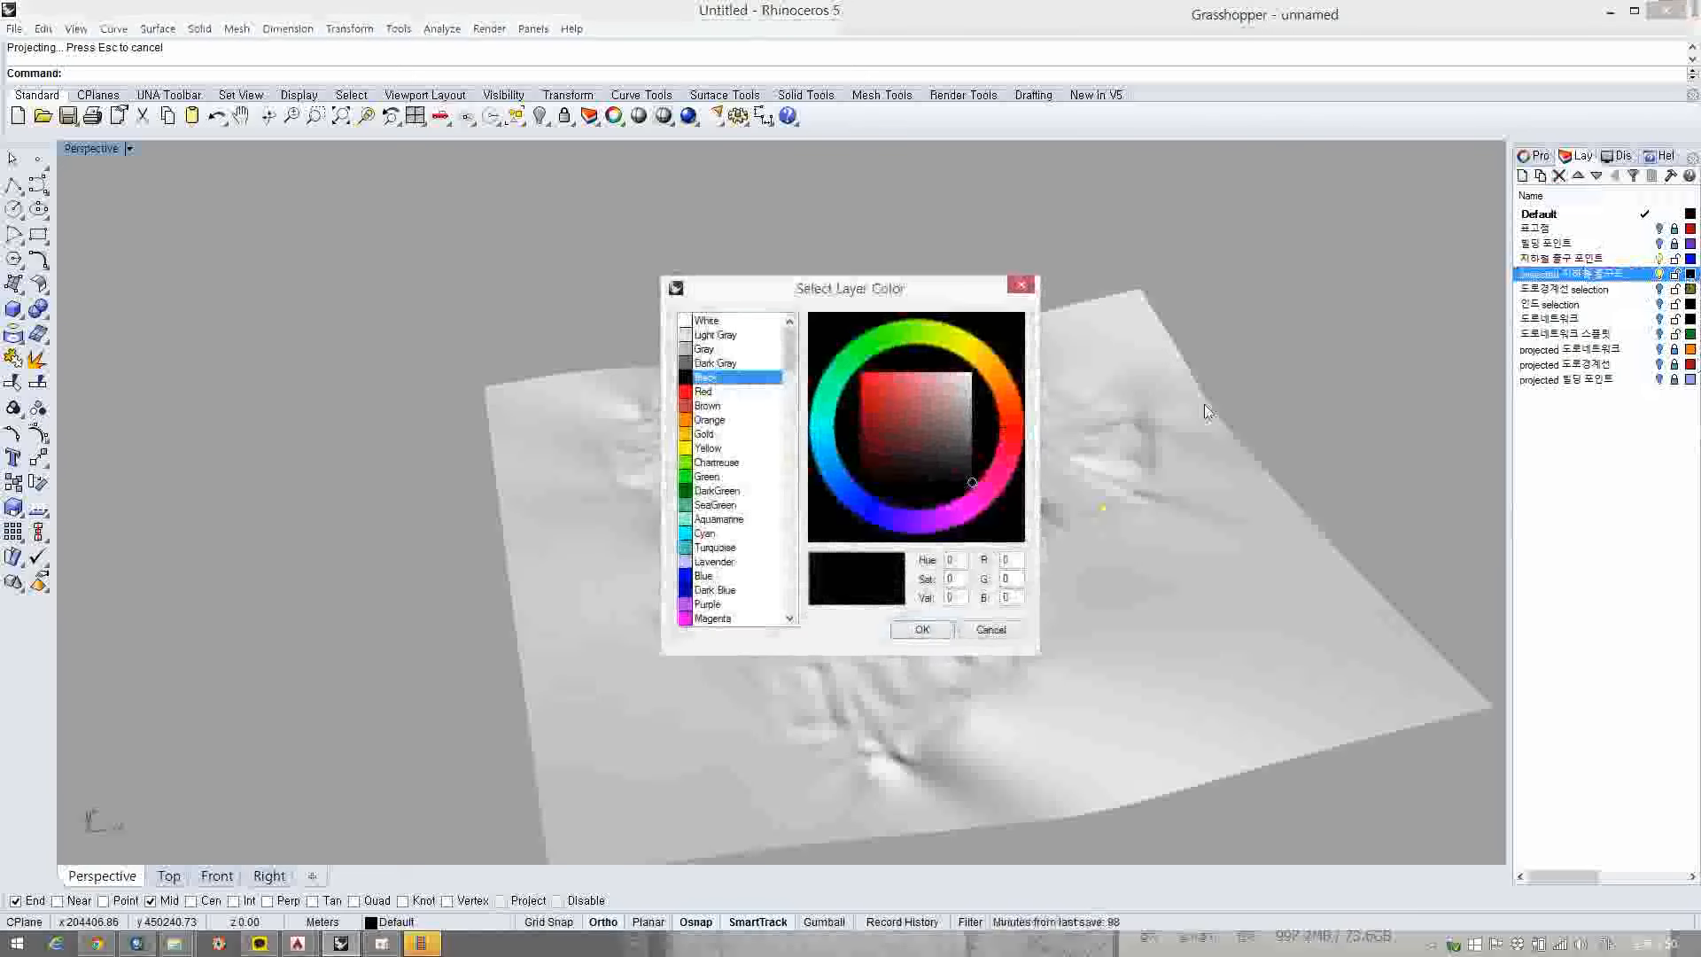
{"action": "left_click", "coordinate": [970, 354]}
{"action": "left_click", "coordinate": [921, 628]}
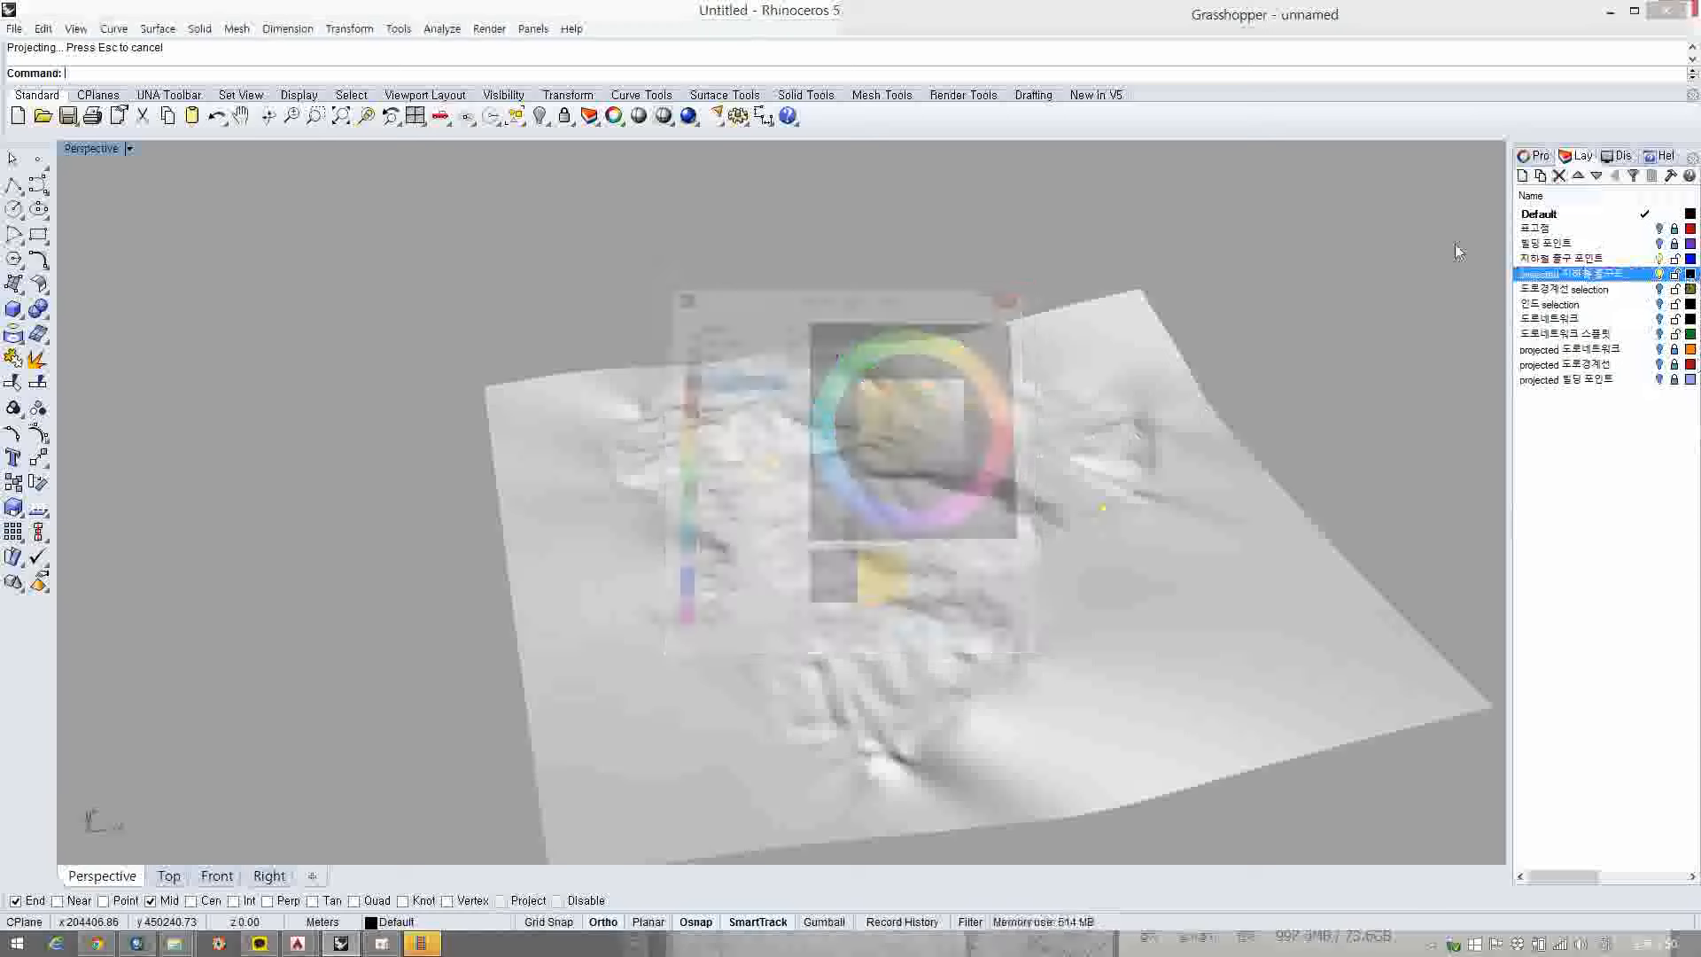
- Assign the projected subway exit points to the "projected 지하철 출구포인트" layer
{"action": "left_click", "coordinate": [1535, 155]}
{"action": "left_click", "coordinate": [1685, 260]}
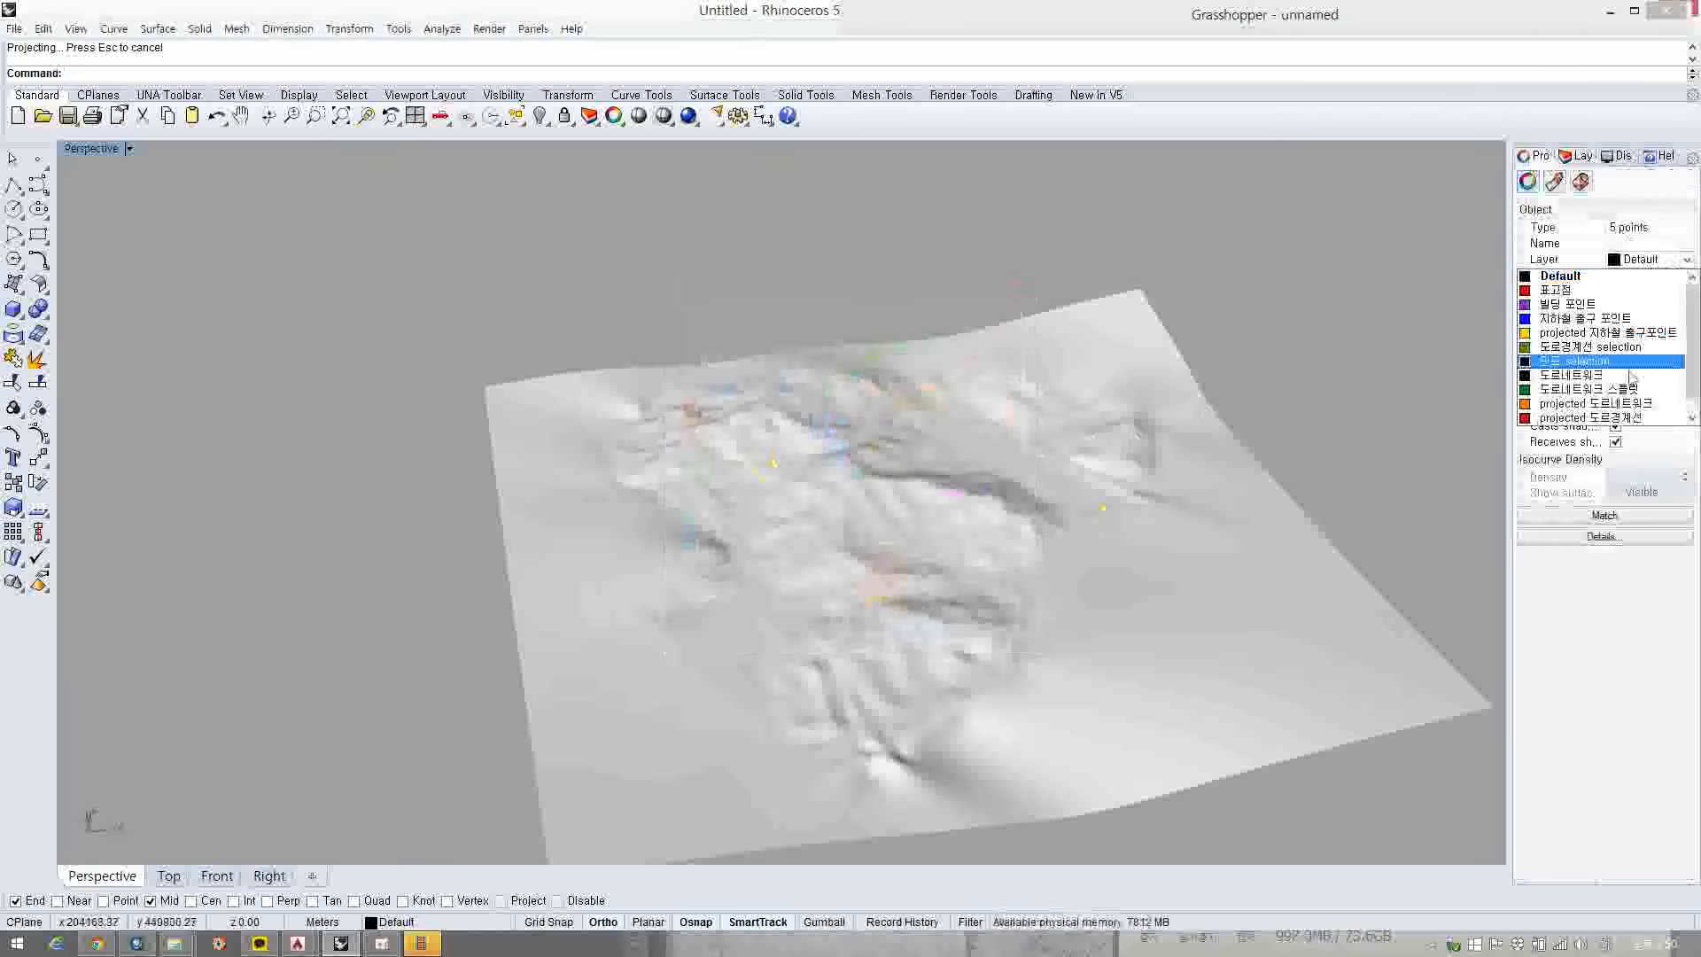
{"action": "left_click", "coordinate": [1586, 348]}
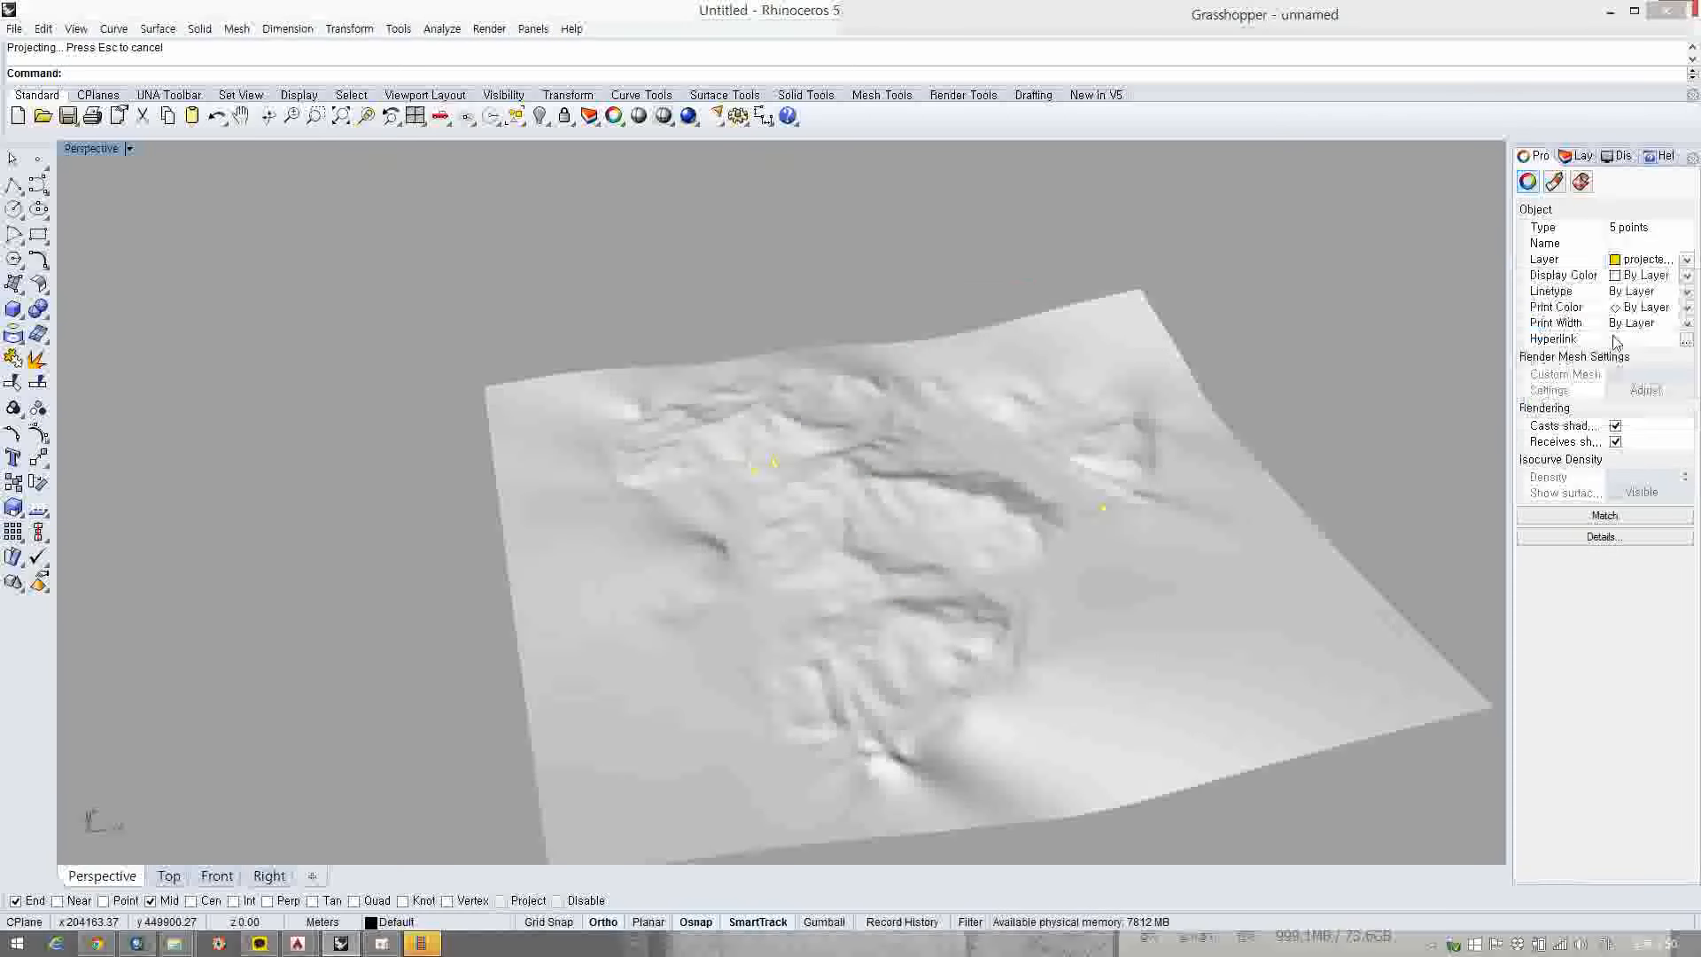
- Move the "projected 지하철 출구포인트" layer down the layer order to directly below "projected 빌딩 포인트"
{"action": "left_click", "coordinate": [1578, 155]}
{"action": "left_click", "coordinate": [1596, 176]}
{"action": "left_click", "coordinate": [1595, 176]}
{"action": "left_click", "coordinate": [1596, 177]}
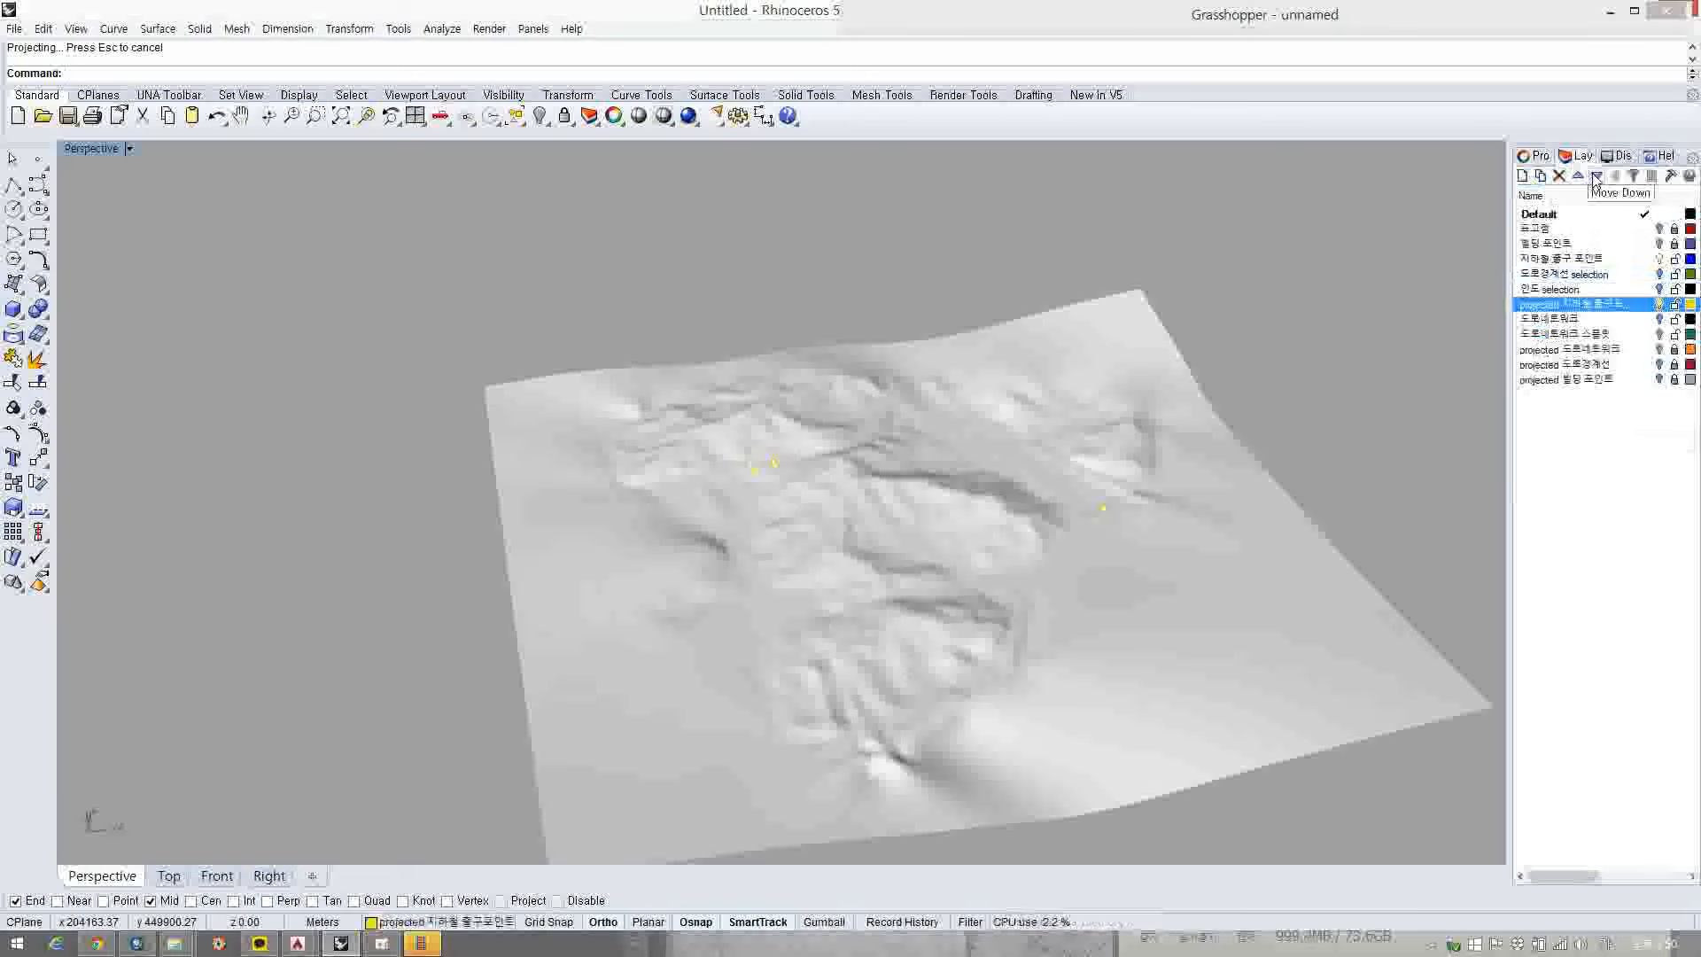
{"action": "left_click", "coordinate": [1595, 176]}
{"action": "left_click", "coordinate": [1595, 176]}
{"action": "left_click", "coordinate": [1595, 176]}
{"action": "left_click", "coordinate": [1596, 177]}
{"action": "left_click", "coordinate": [1611, 461]}
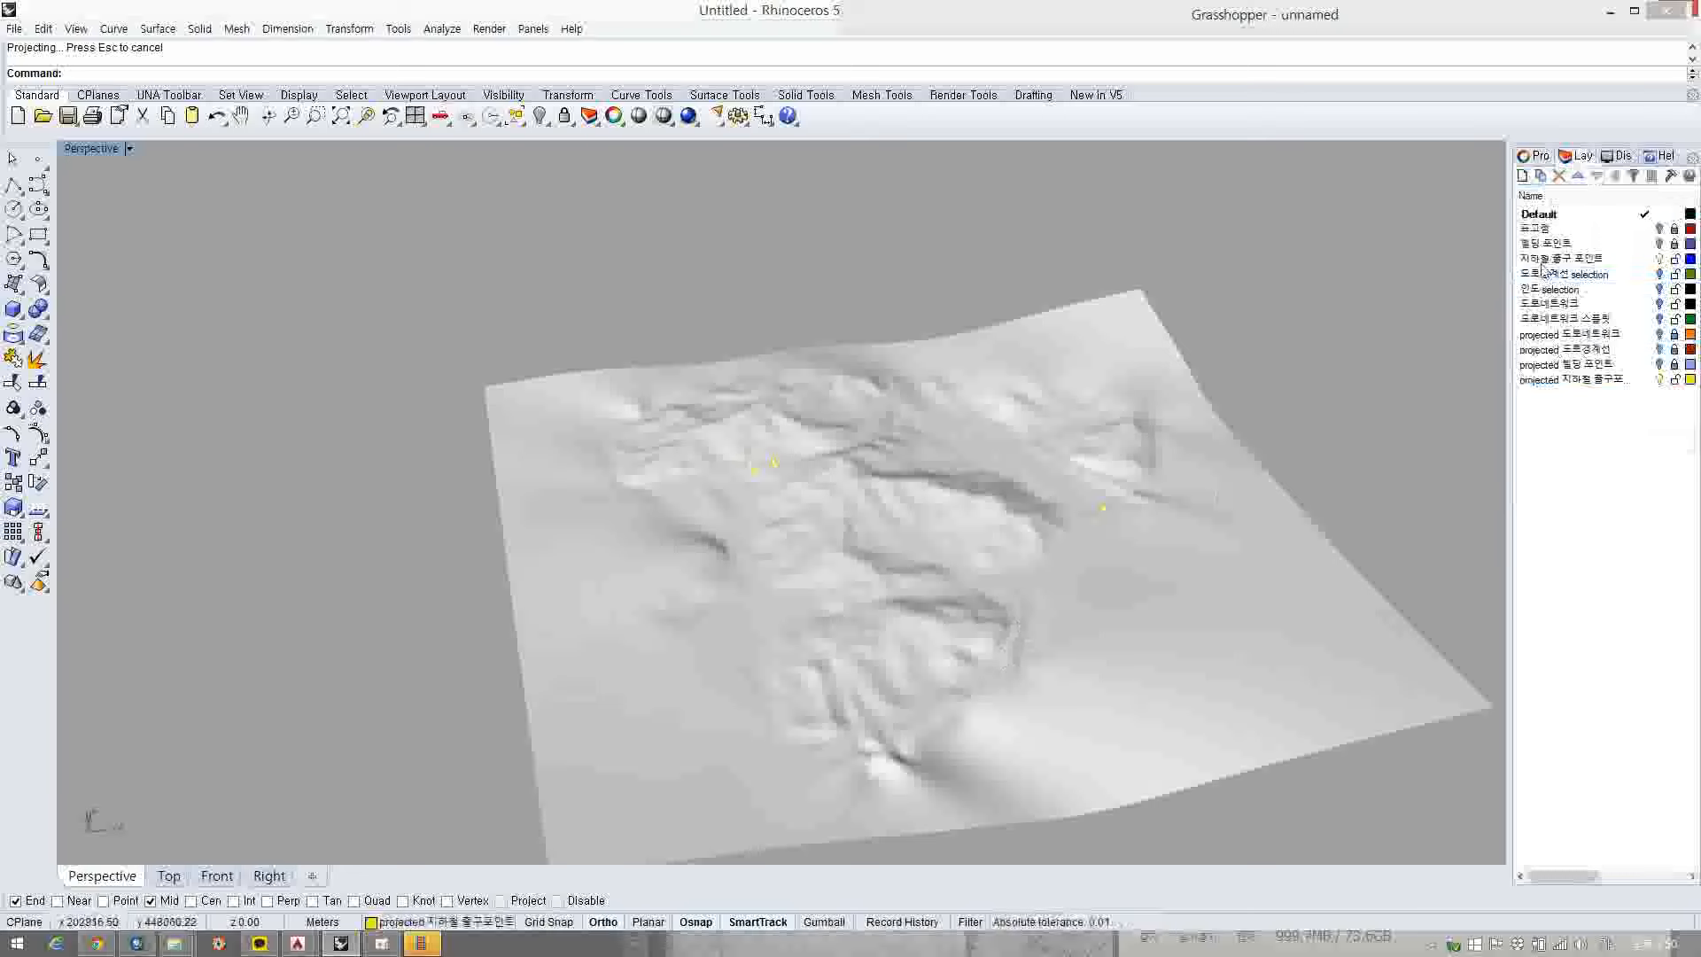
- Select the terrain surface and create a layer named "대지" with a pale colour for it
{"action": "left_click", "coordinate": [1265, 545]}
{"action": "right_click_drag", "start_coordinate": [1265, 544], "coordinate": [1209, 503]}
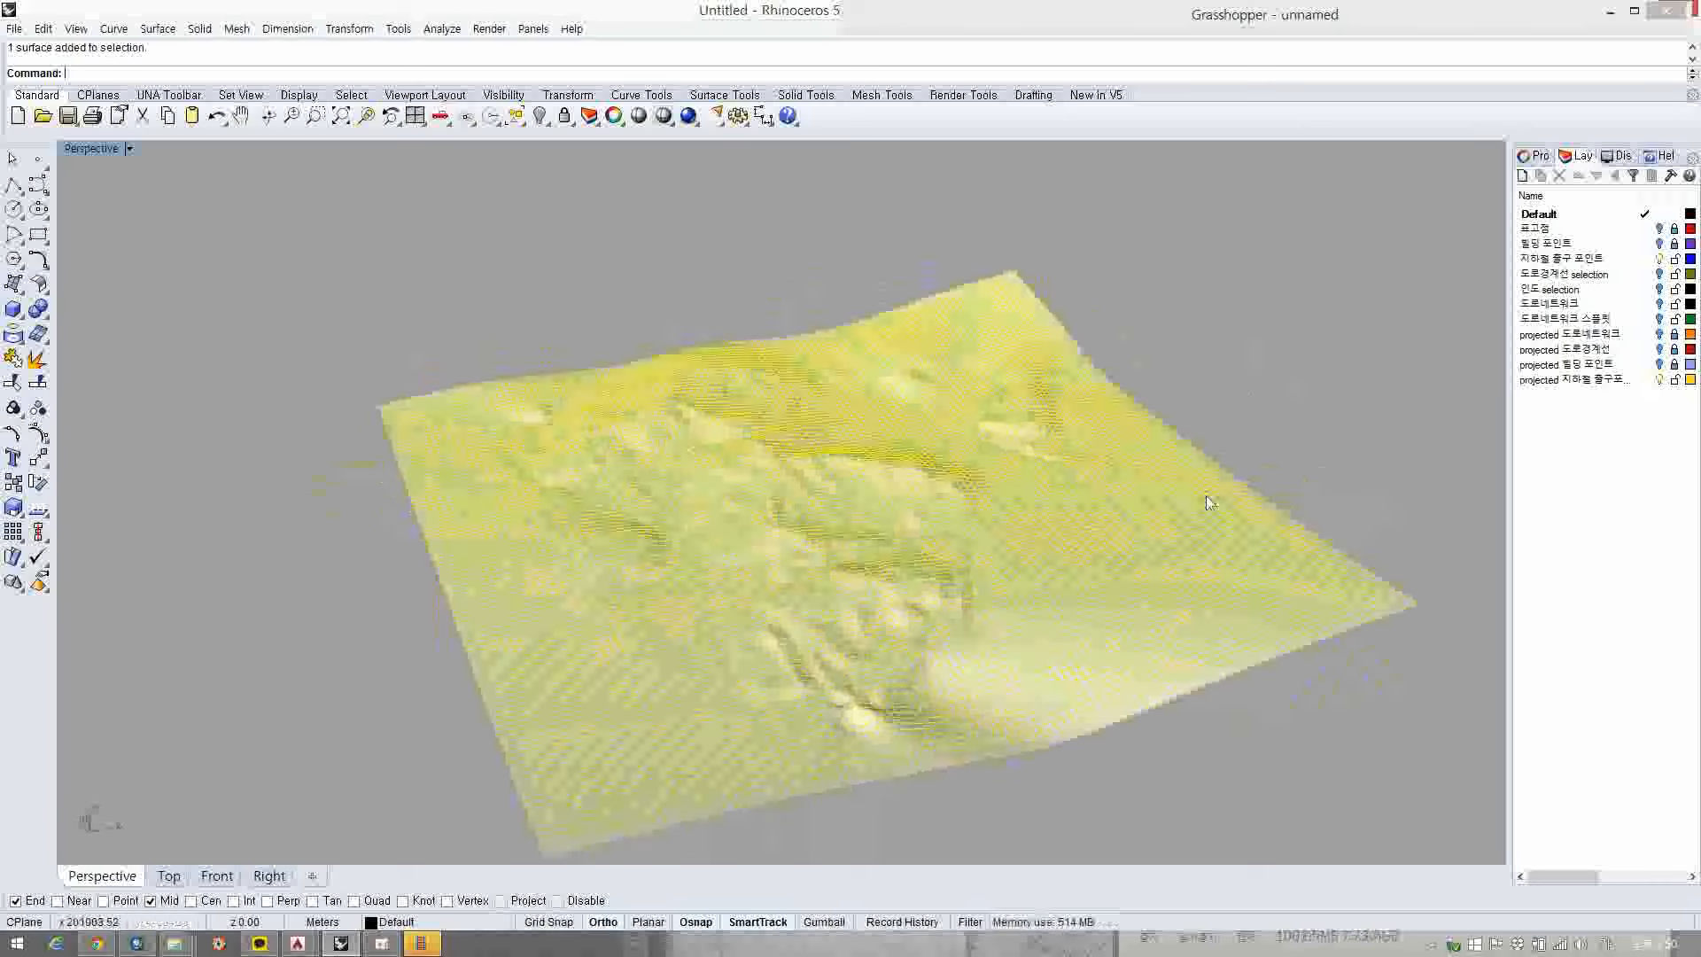
{"action": "left_click", "coordinate": [1521, 176]}
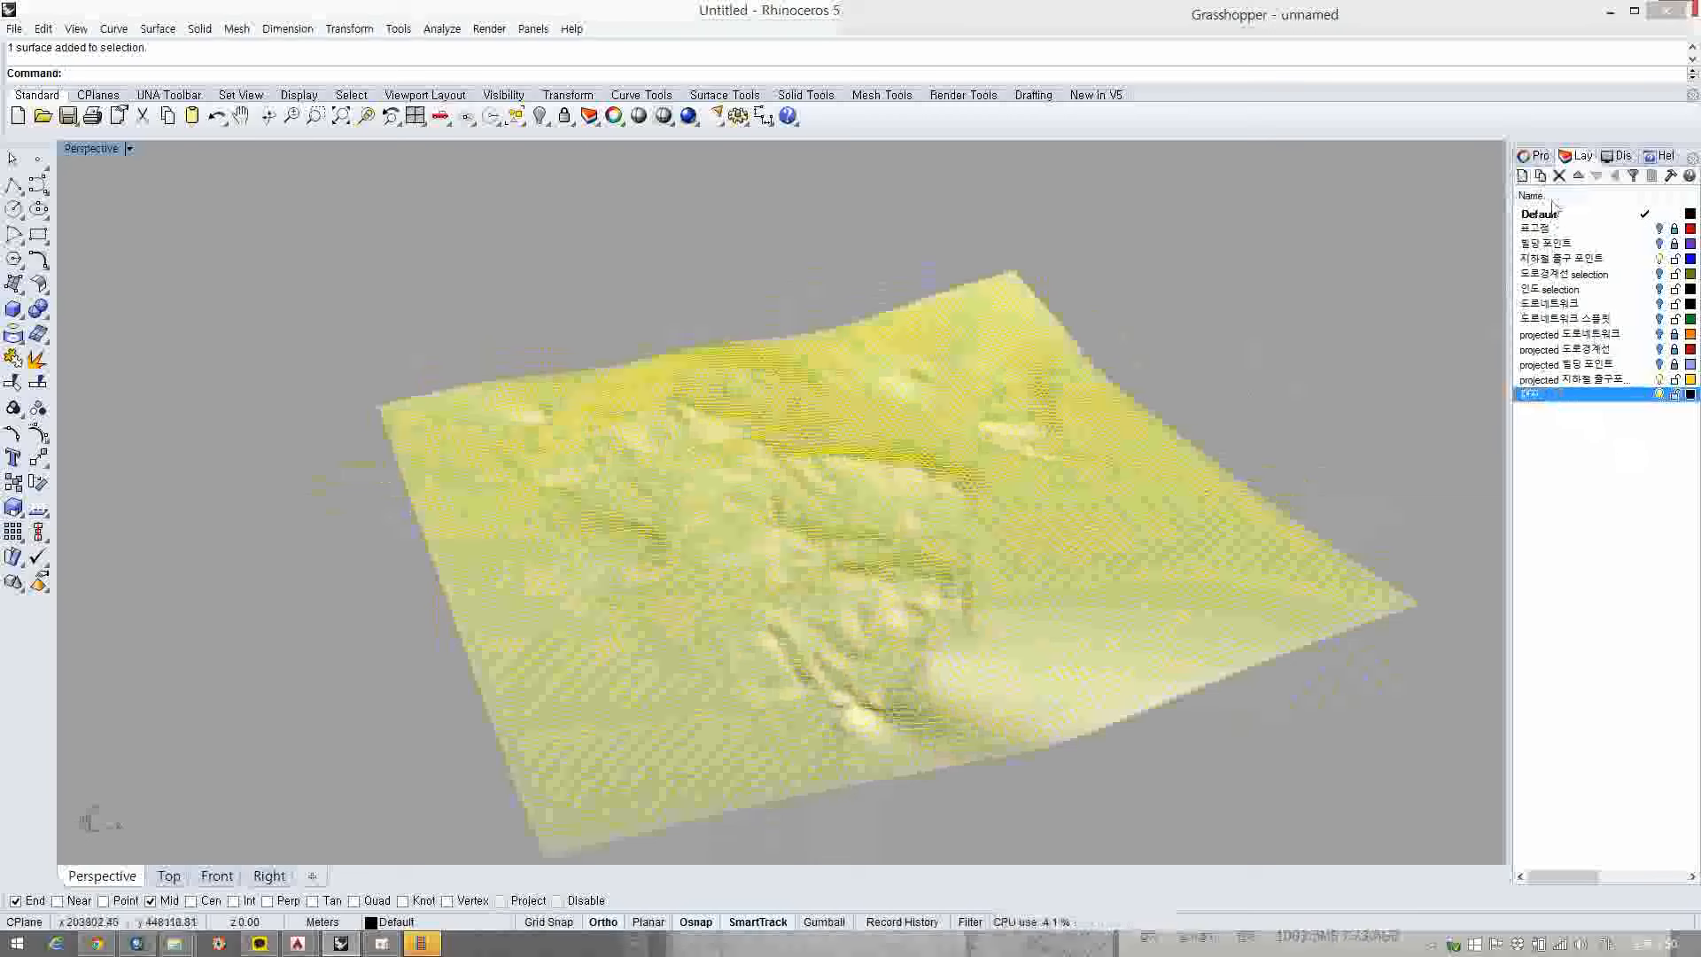
{"action": "left_click", "coordinate": [1690, 393]}
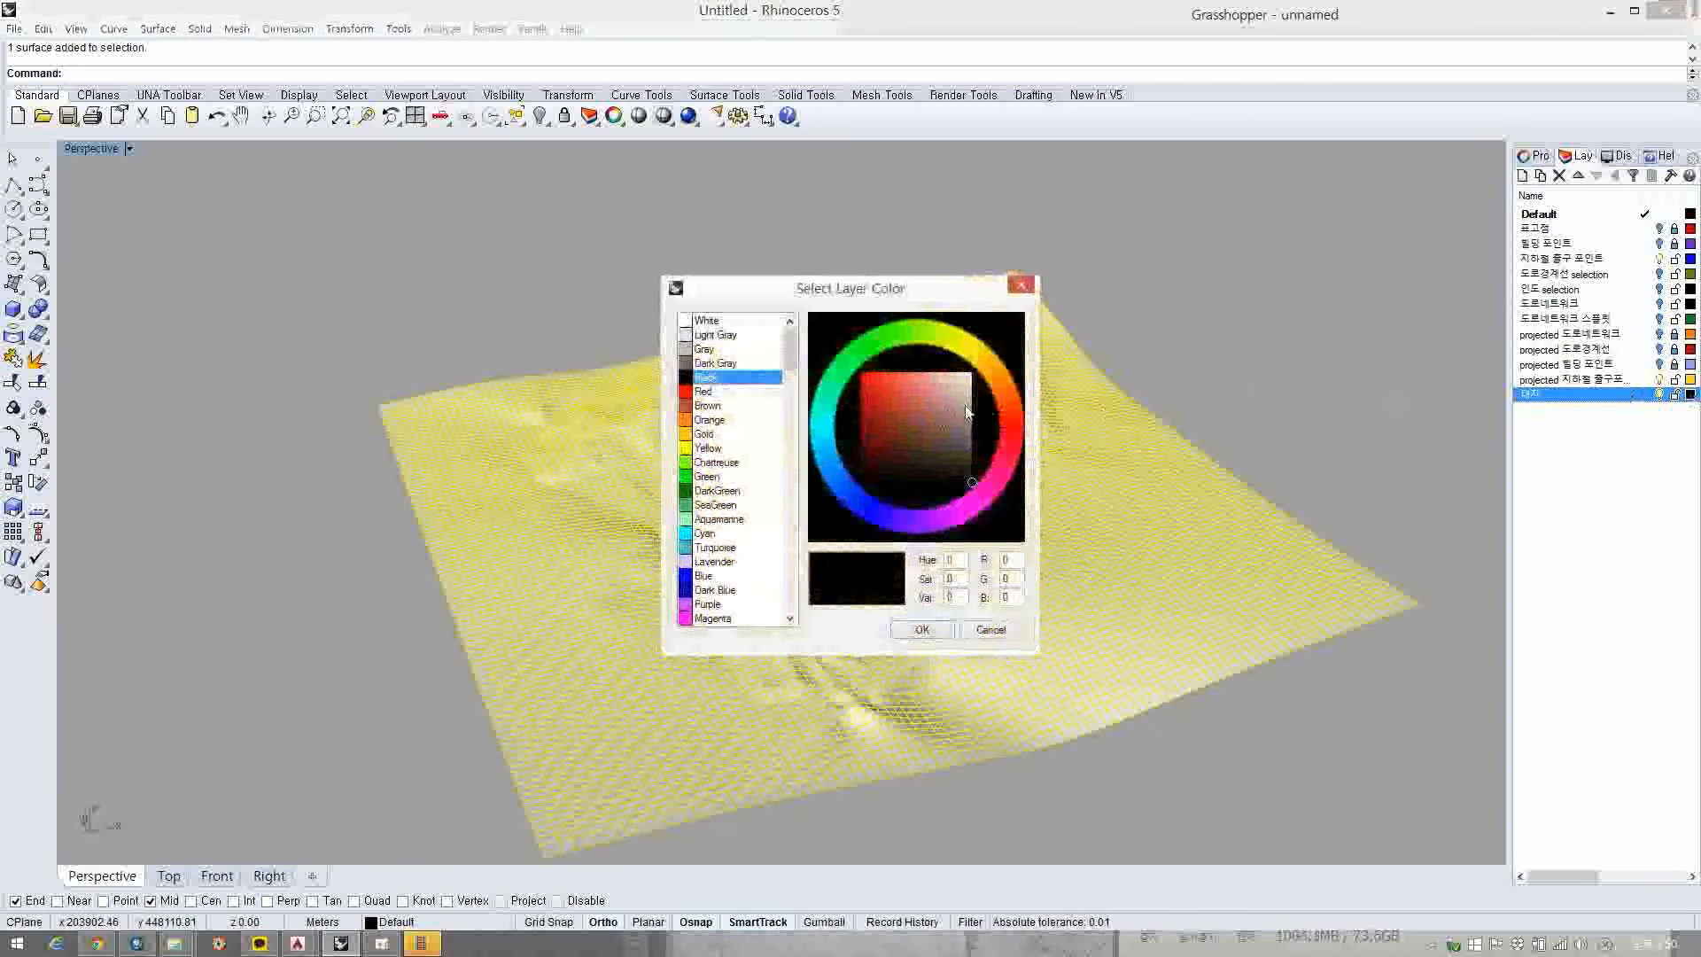
{"action": "left_click", "coordinate": [969, 355]}
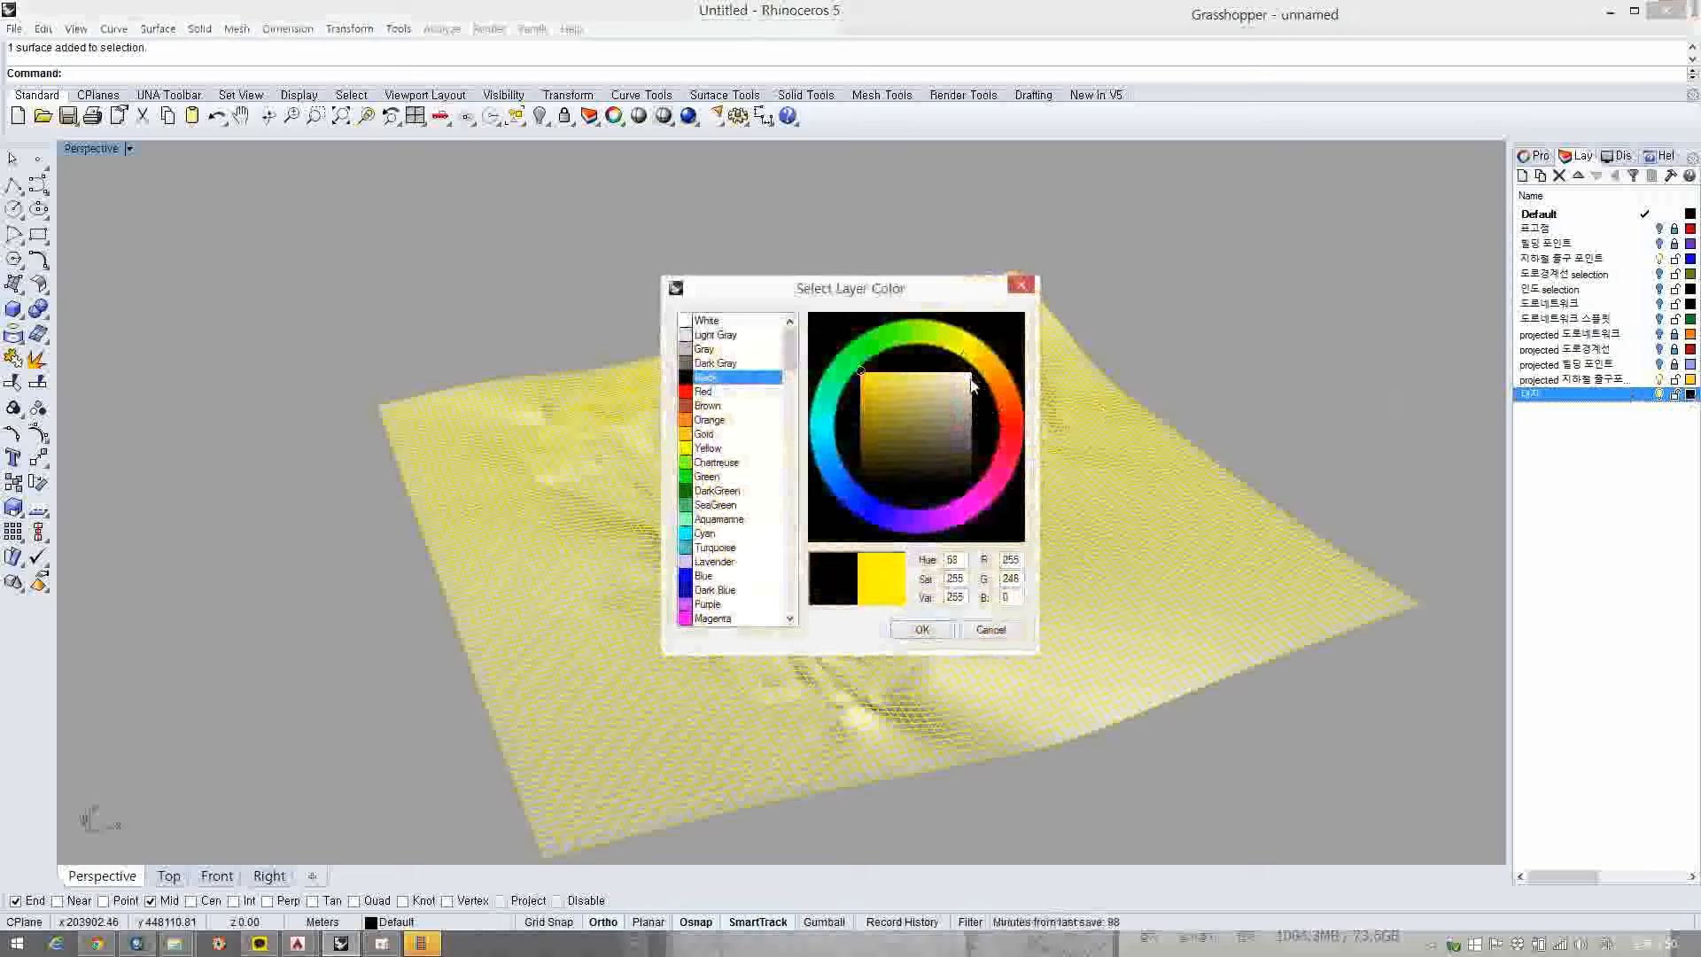
{"action": "left_click", "coordinate": [961, 391]}
{"action": "left_click", "coordinate": [919, 630]}
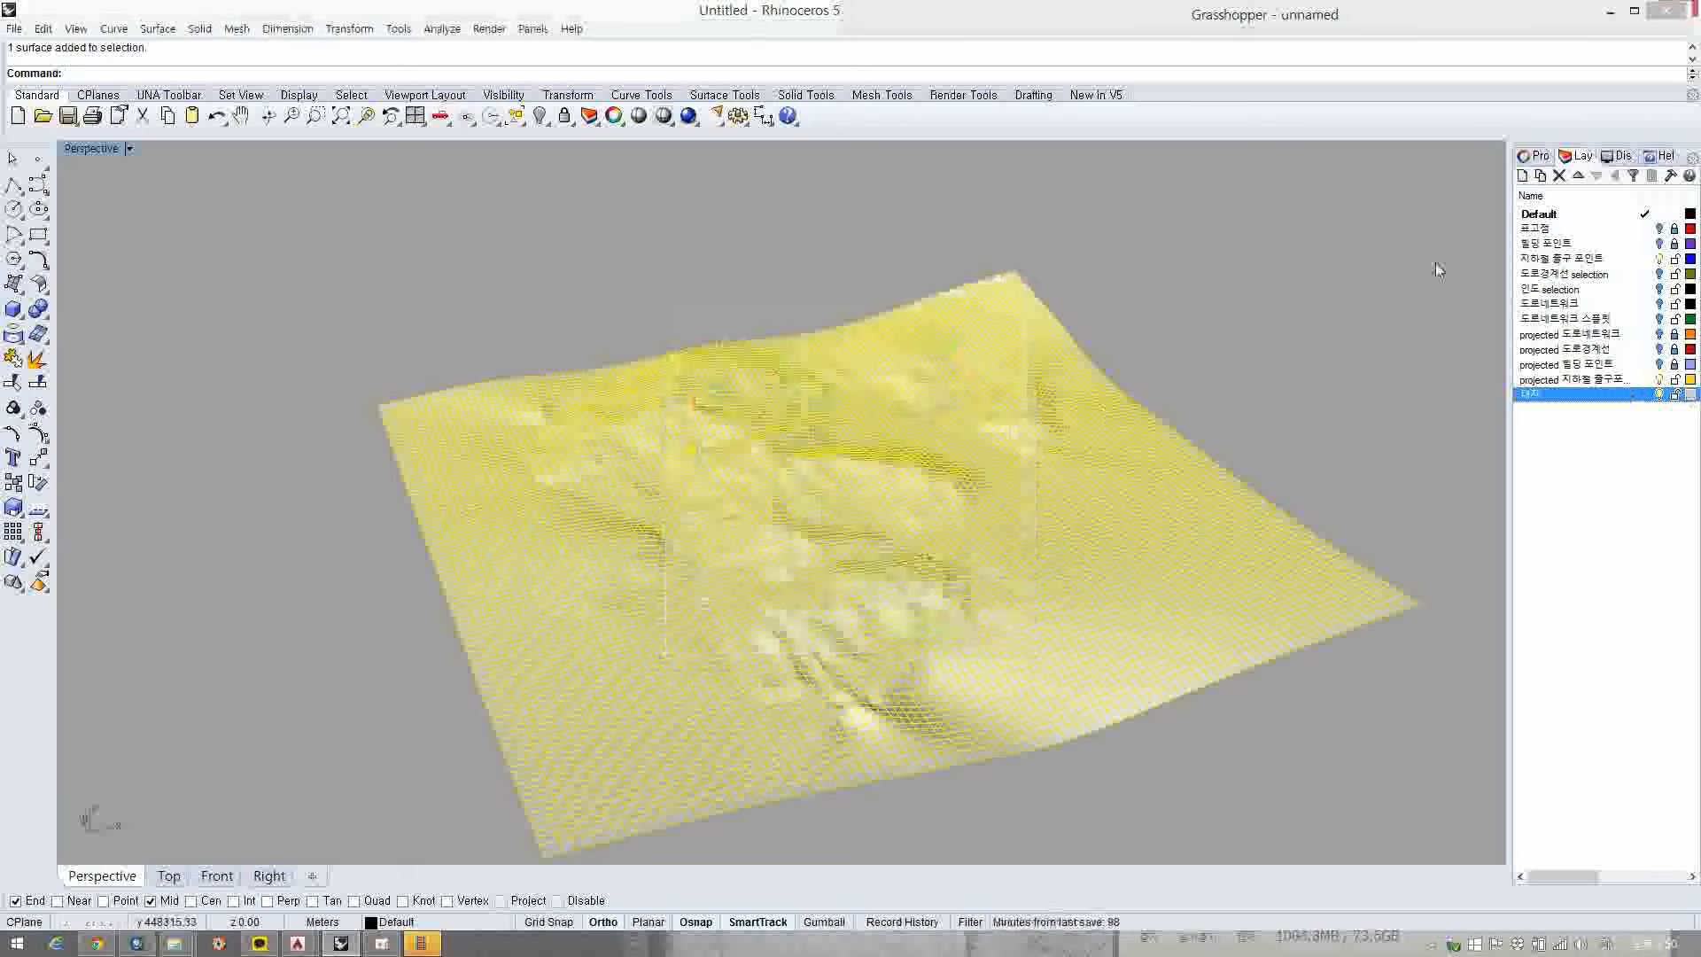
- Assign the terrain surface to the "대지" layer
{"action": "left_click", "coordinate": [1536, 156]}
{"action": "left_click", "coordinate": [1685, 260]}
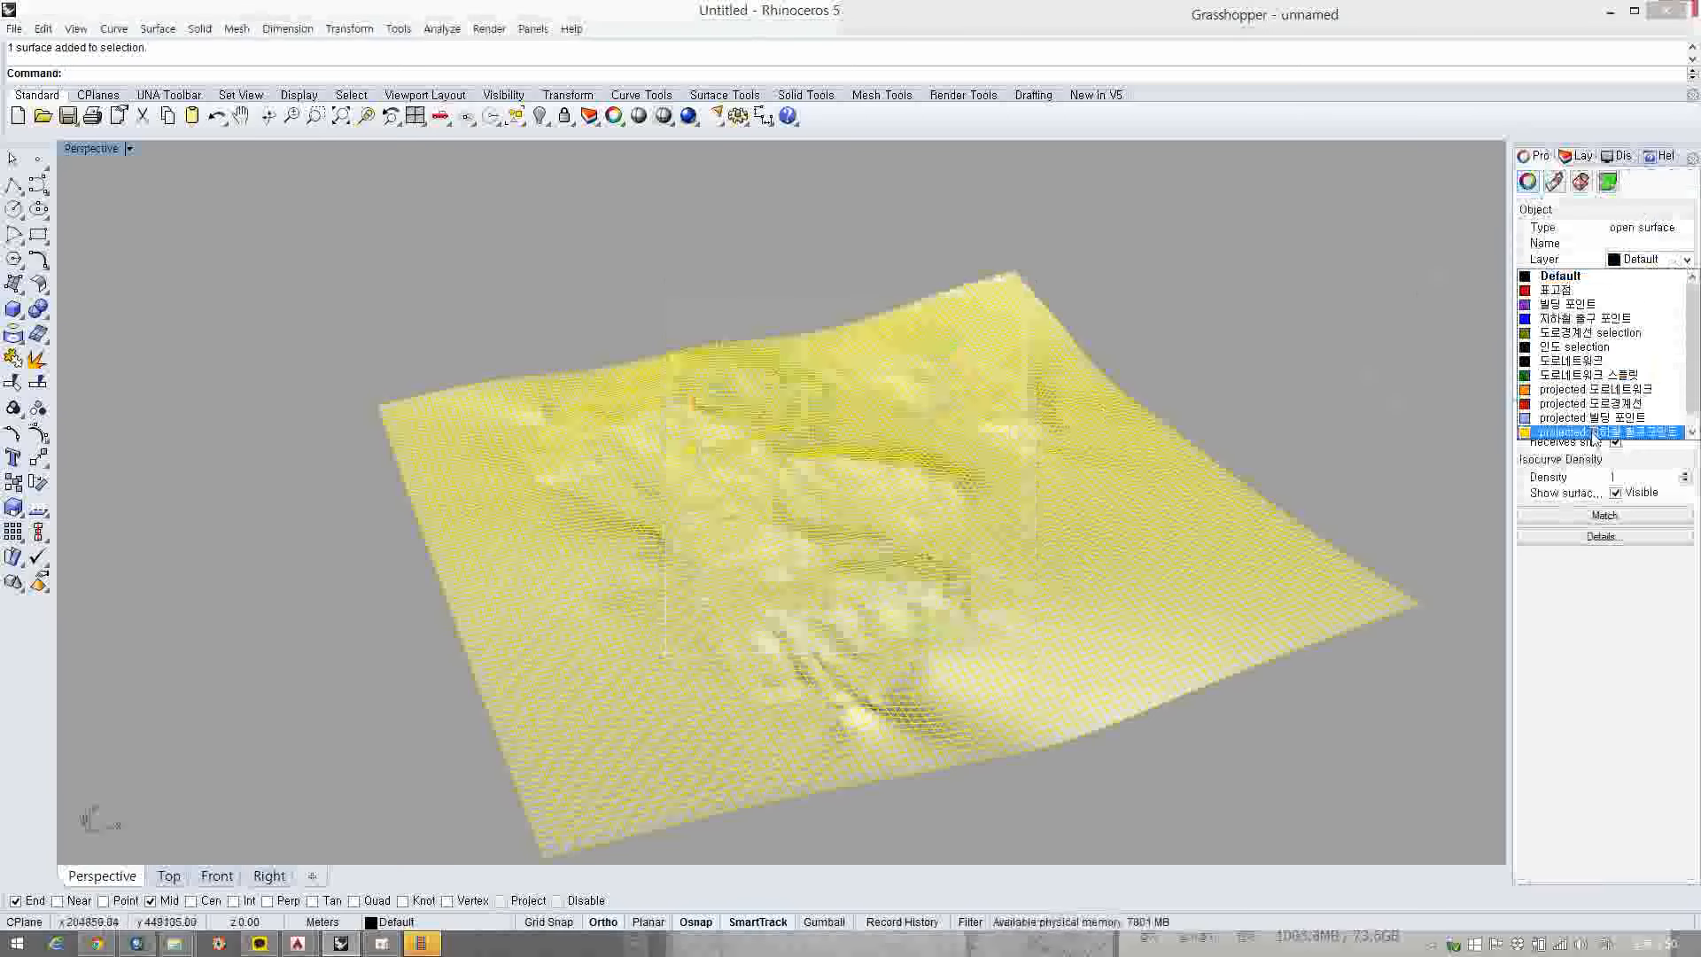
{"action": "left_click", "coordinate": [1594, 433]}
{"action": "left_click", "coordinate": [1686, 259]}
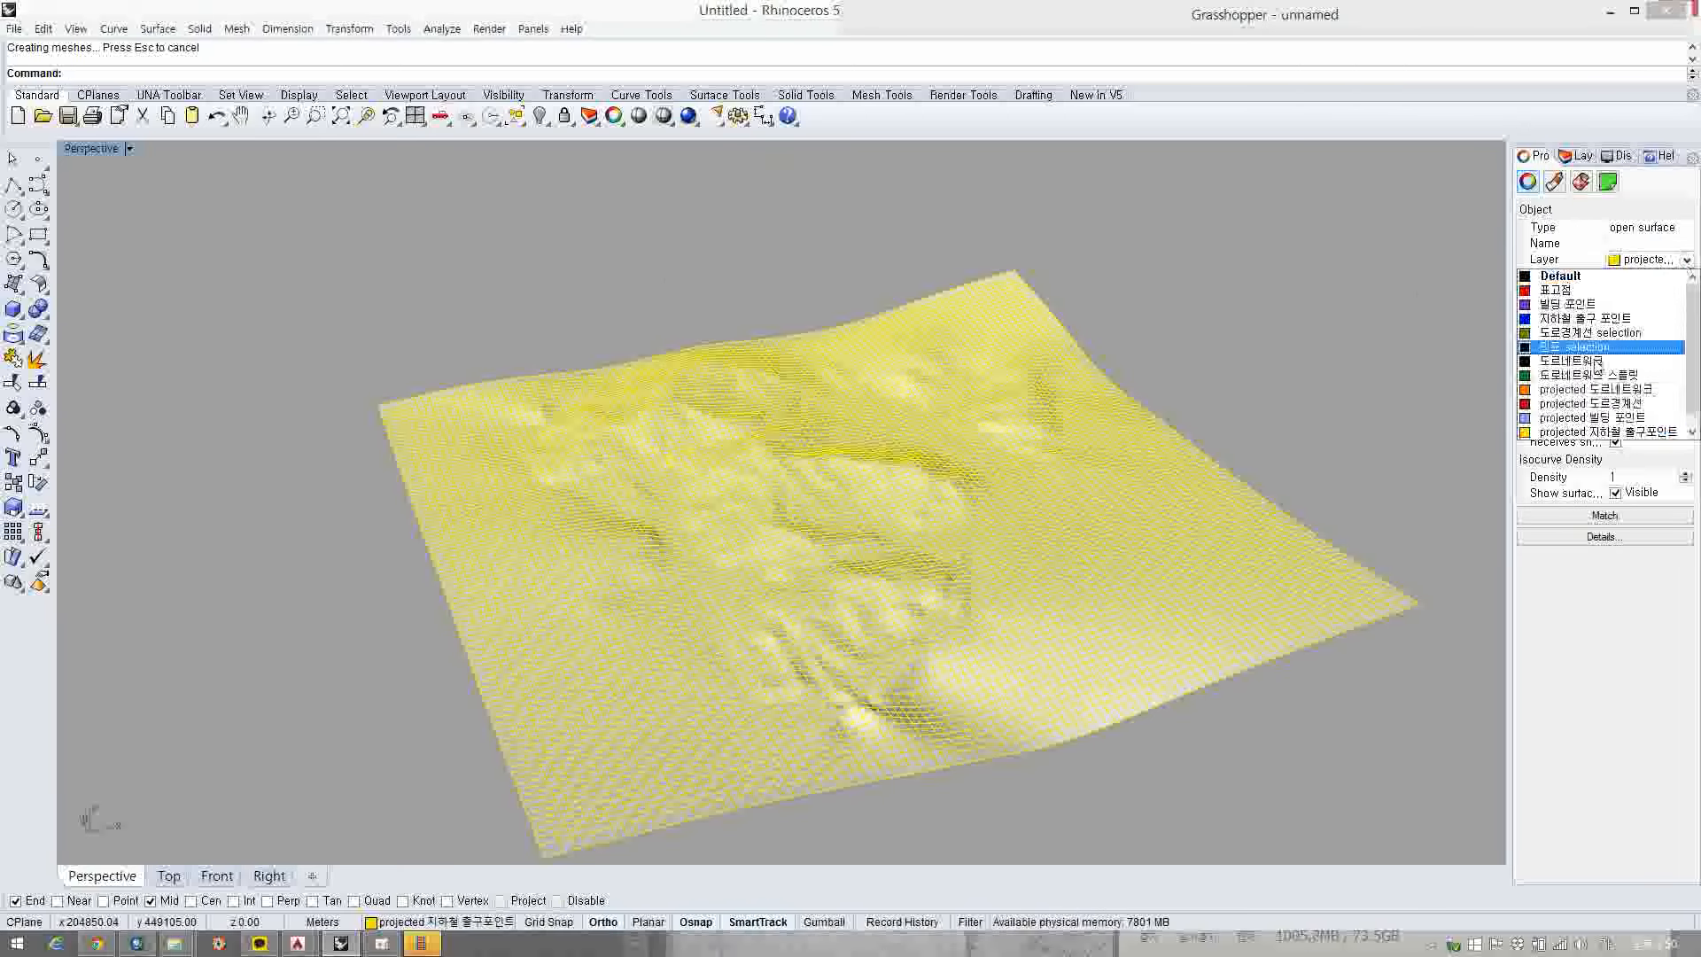
{"action": "scroll", "coordinate": [1586, 421], "scroll_direction": "down", "scroll_amount": 1}
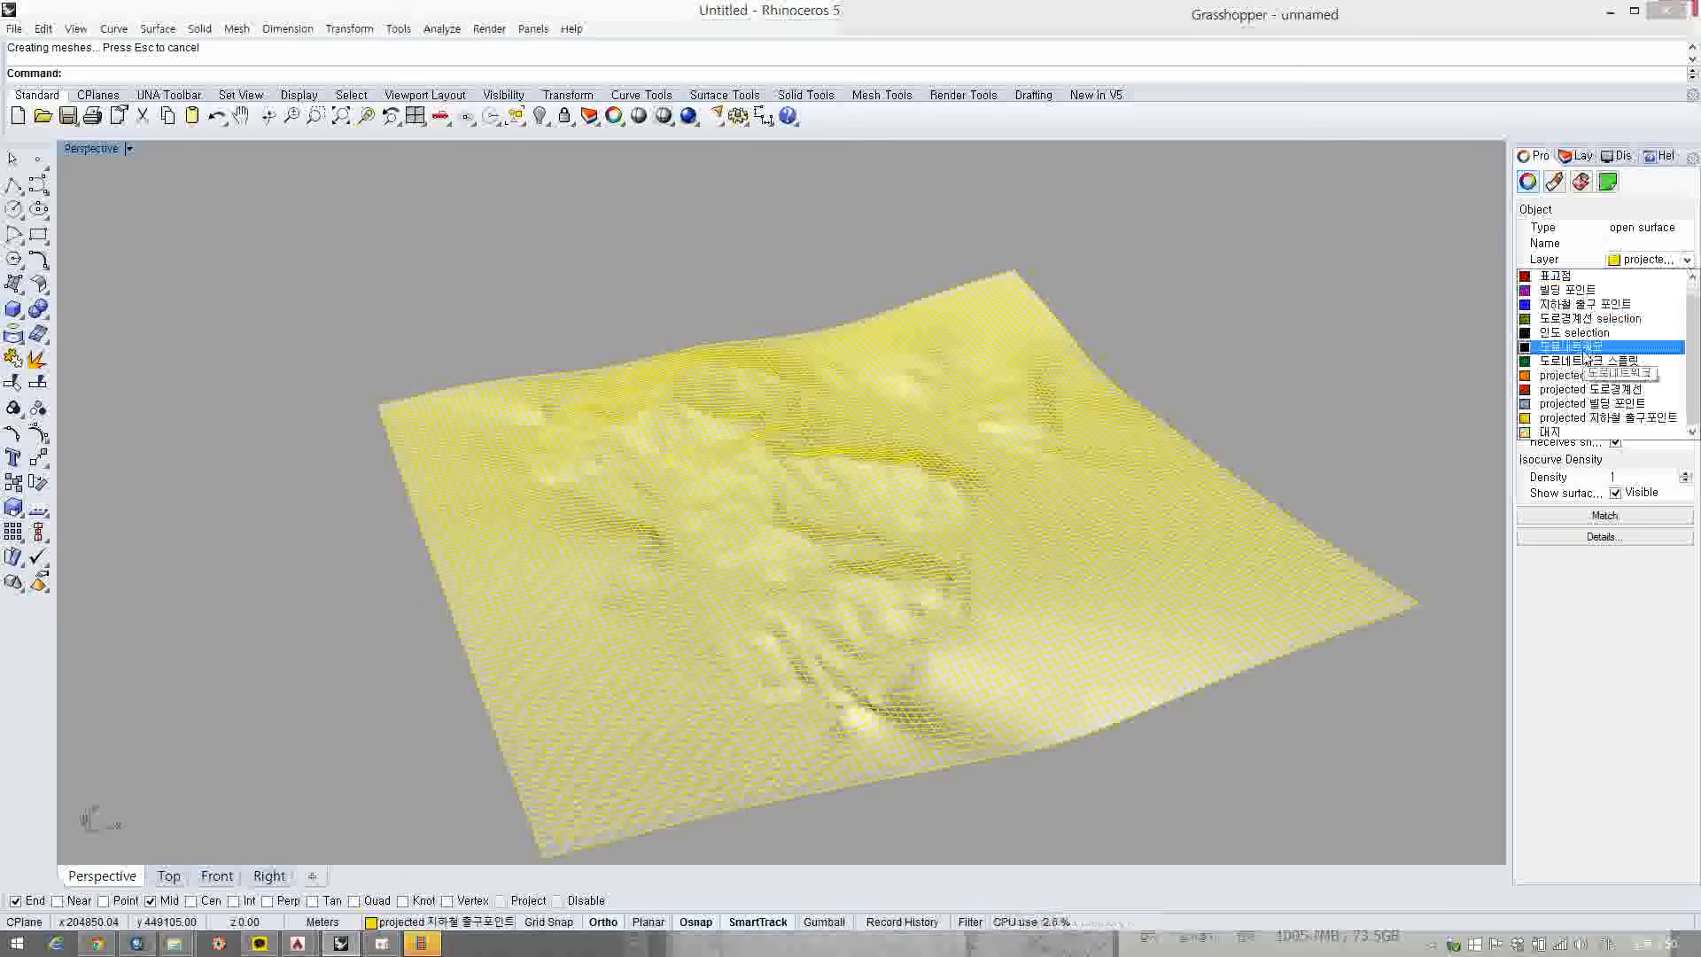
{"action": "left_click", "coordinate": [1583, 424]}
{"action": "left_click", "coordinate": [1234, 353]}
{"action": "left_click", "coordinate": [1076, 349]}
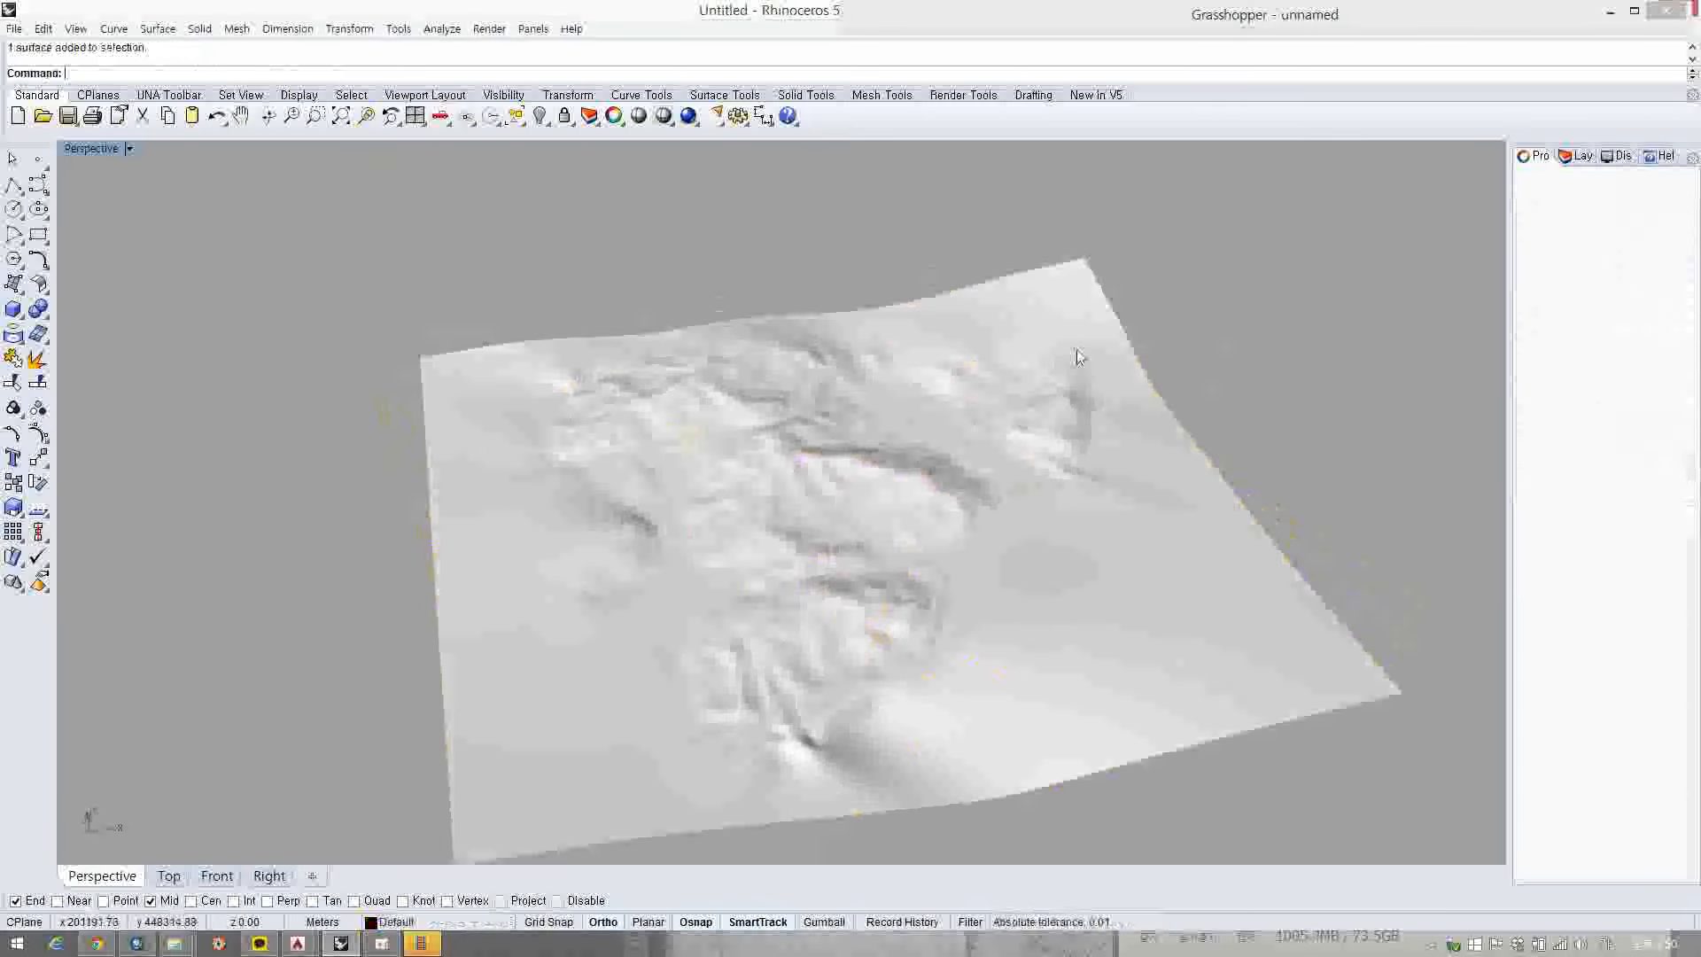
- Move the "대지" layer up the layer order to directly below "도로네트워크 스플릿" and deselect the terrain
{"action": "left_click", "coordinate": [1577, 155]}
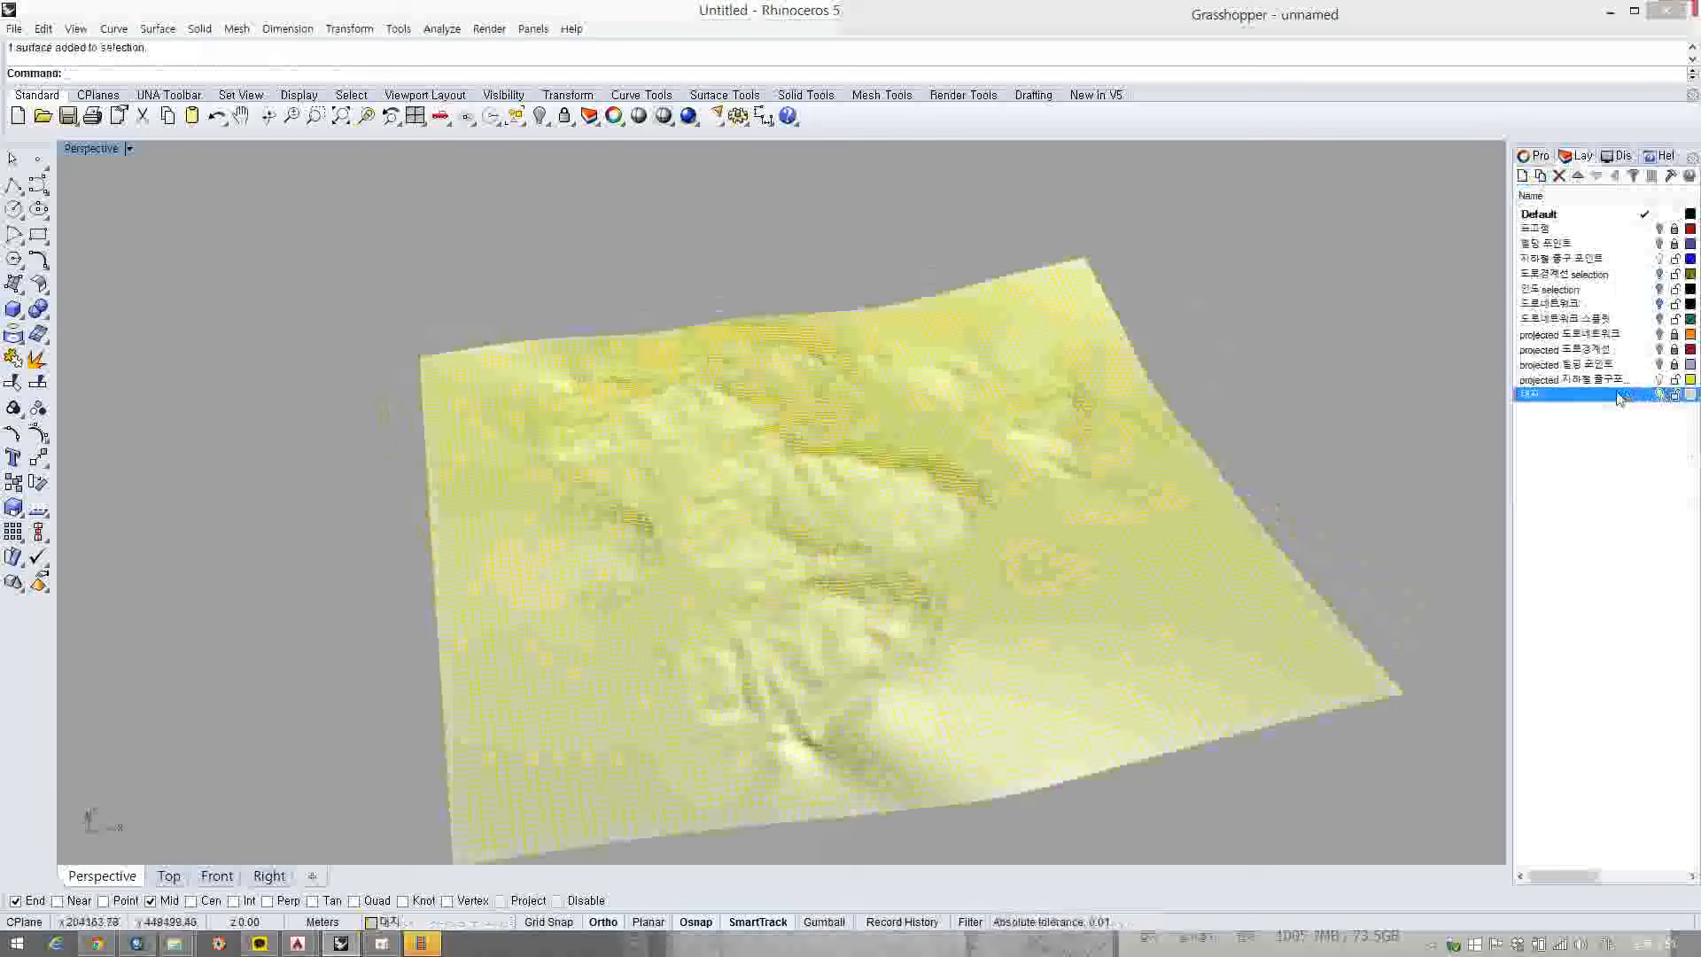
{"action": "left_click", "coordinate": [1578, 176]}
{"action": "left_click", "coordinate": [1578, 175]}
{"action": "left_click", "coordinate": [1577, 176]}
{"action": "left_click", "coordinate": [1578, 175]}
{"action": "left_click", "coordinate": [1577, 175]}
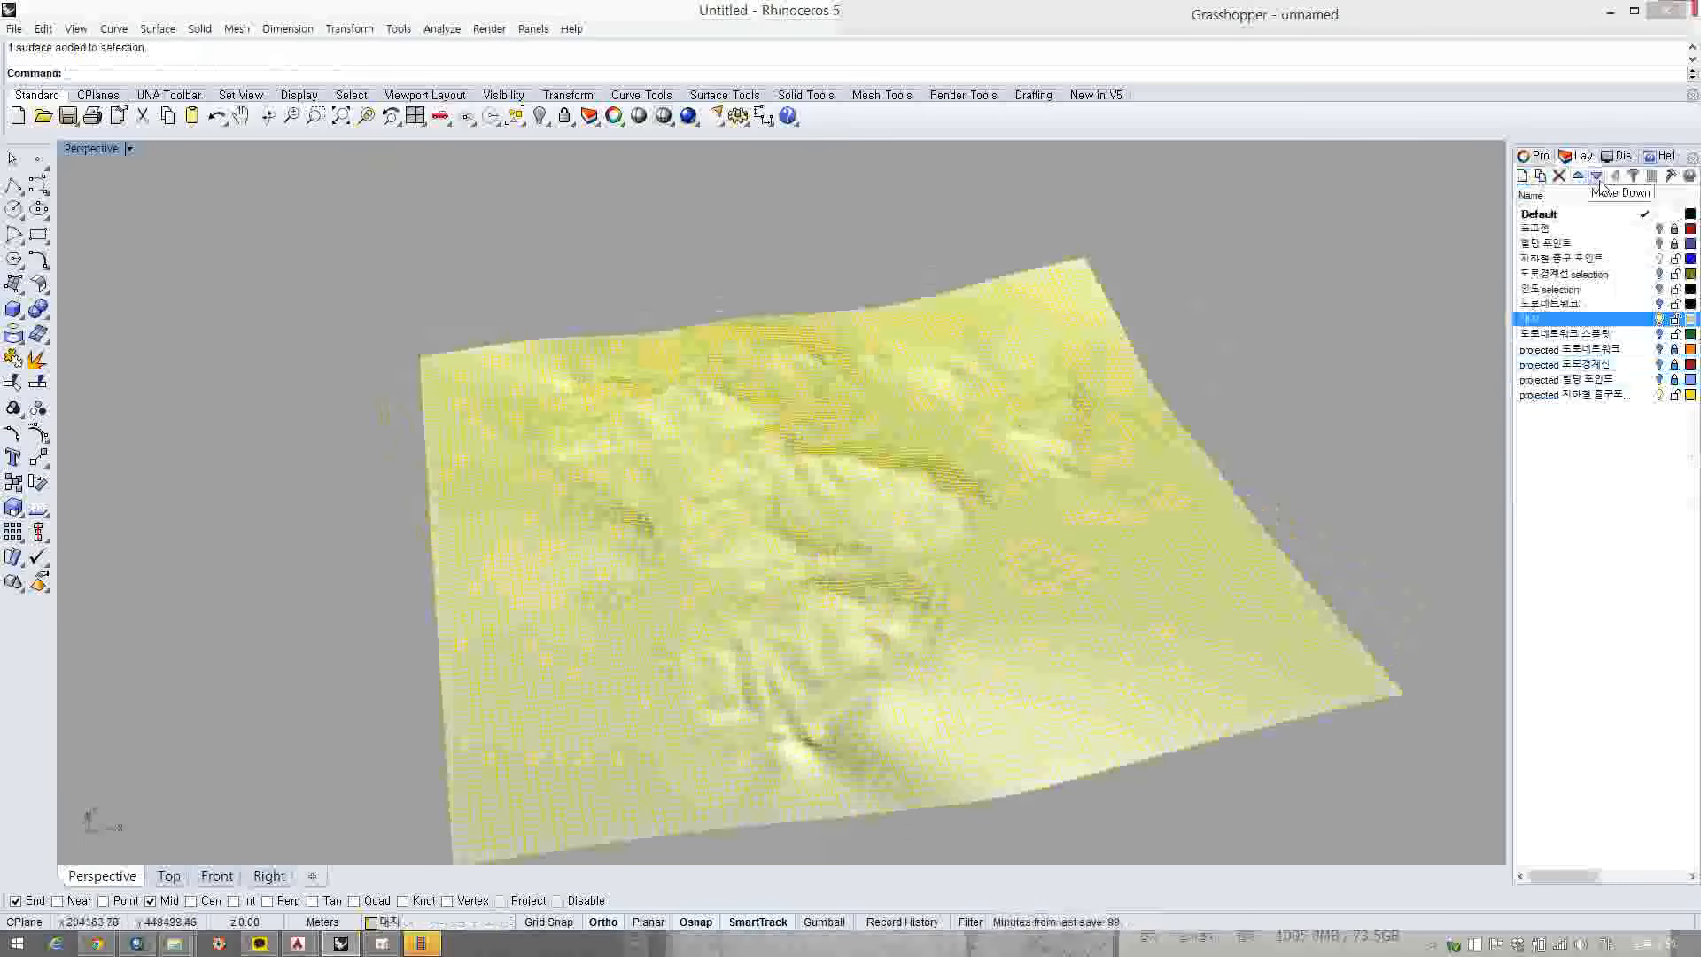
{"action": "left_click", "coordinate": [1598, 176]}
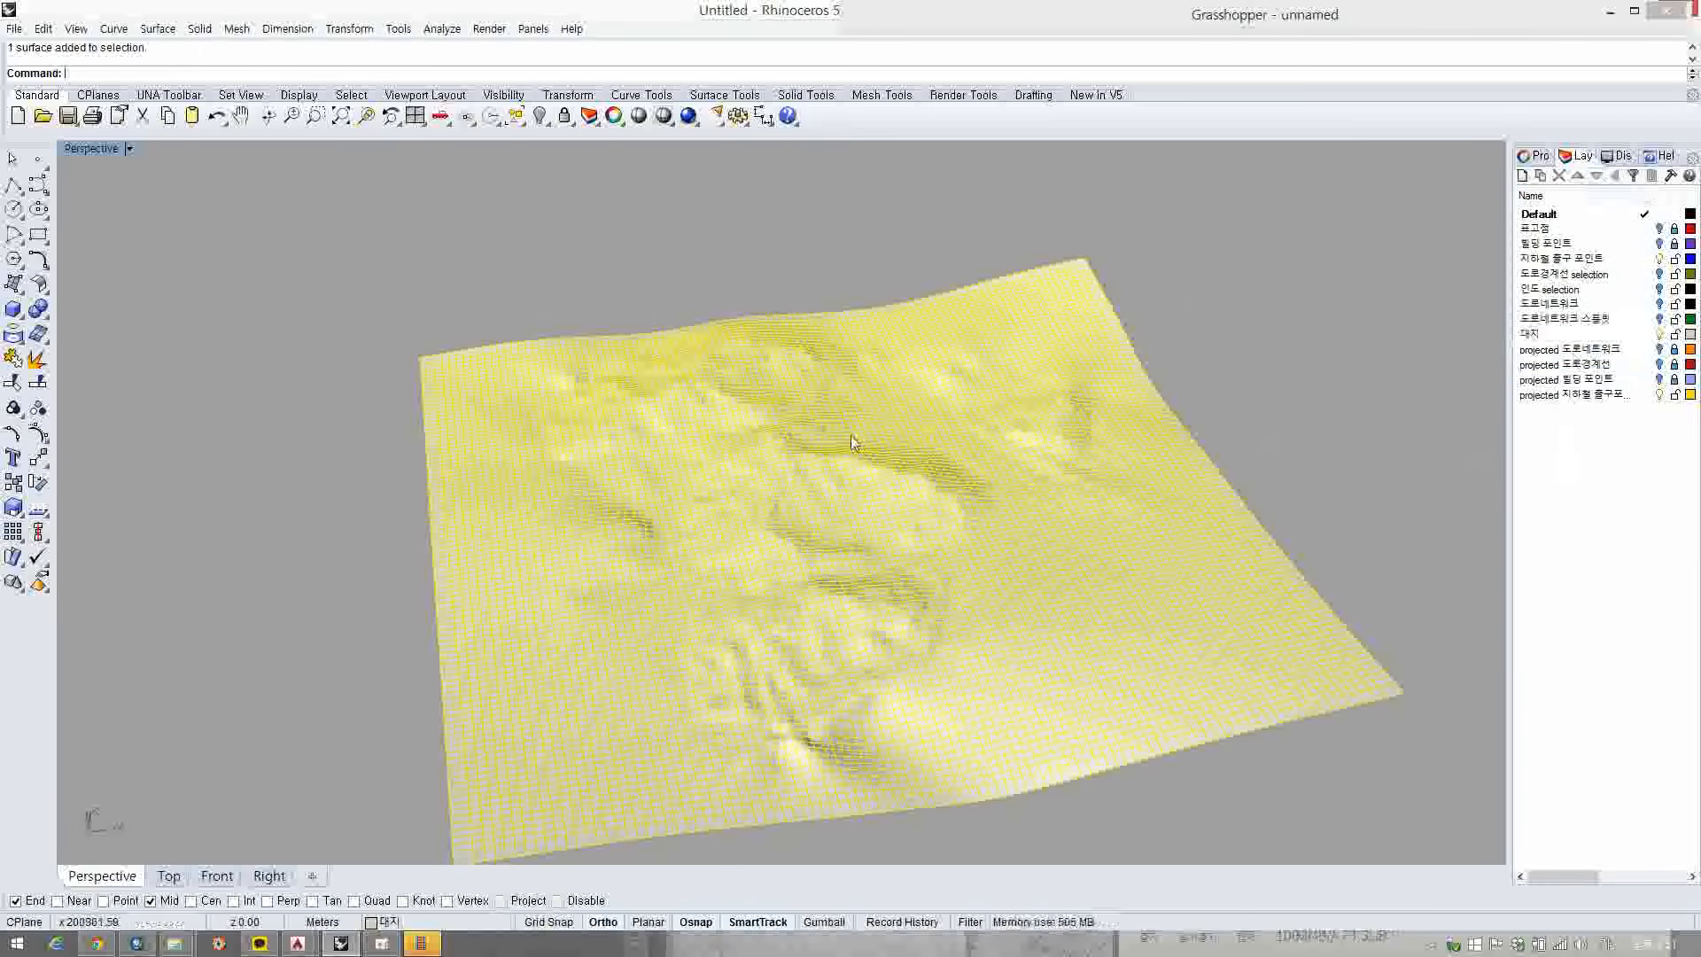
{"action": "right_click_drag", "start_coordinate": [850, 443], "coordinate": [1033, 422]}
{"action": "left_click", "coordinate": [1120, 301]}
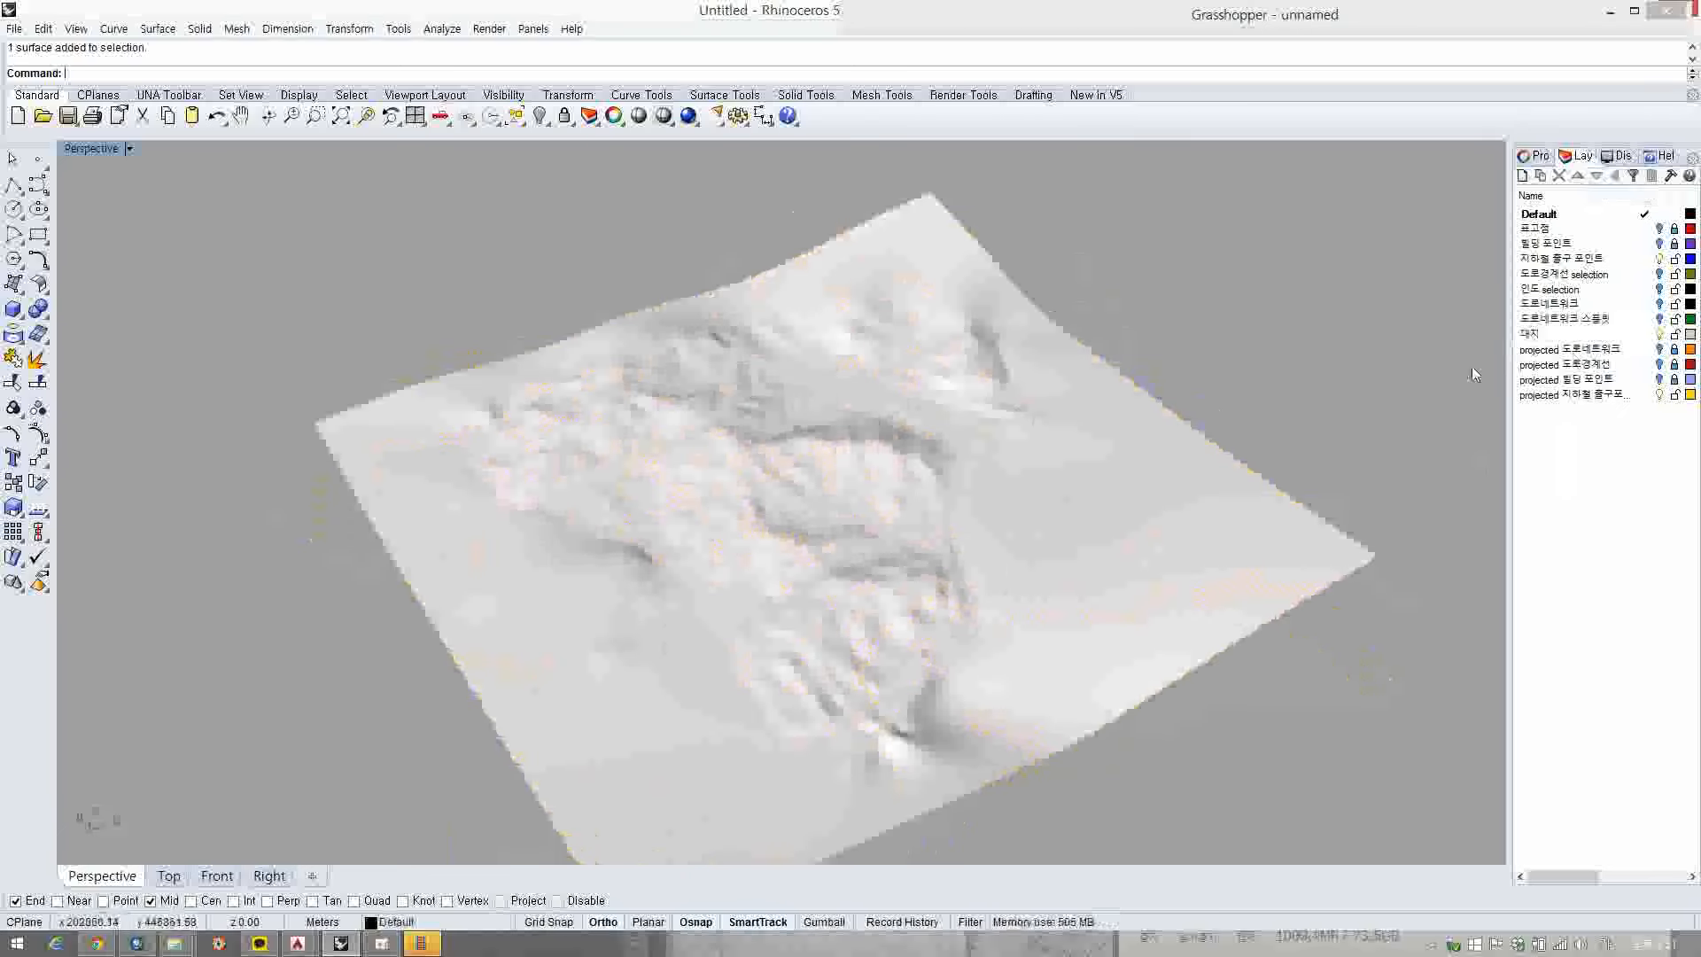
{"action": "left_click", "coordinate": [1552, 352]}
{"action": "left_click", "coordinate": [1550, 396], "text": "shift"}
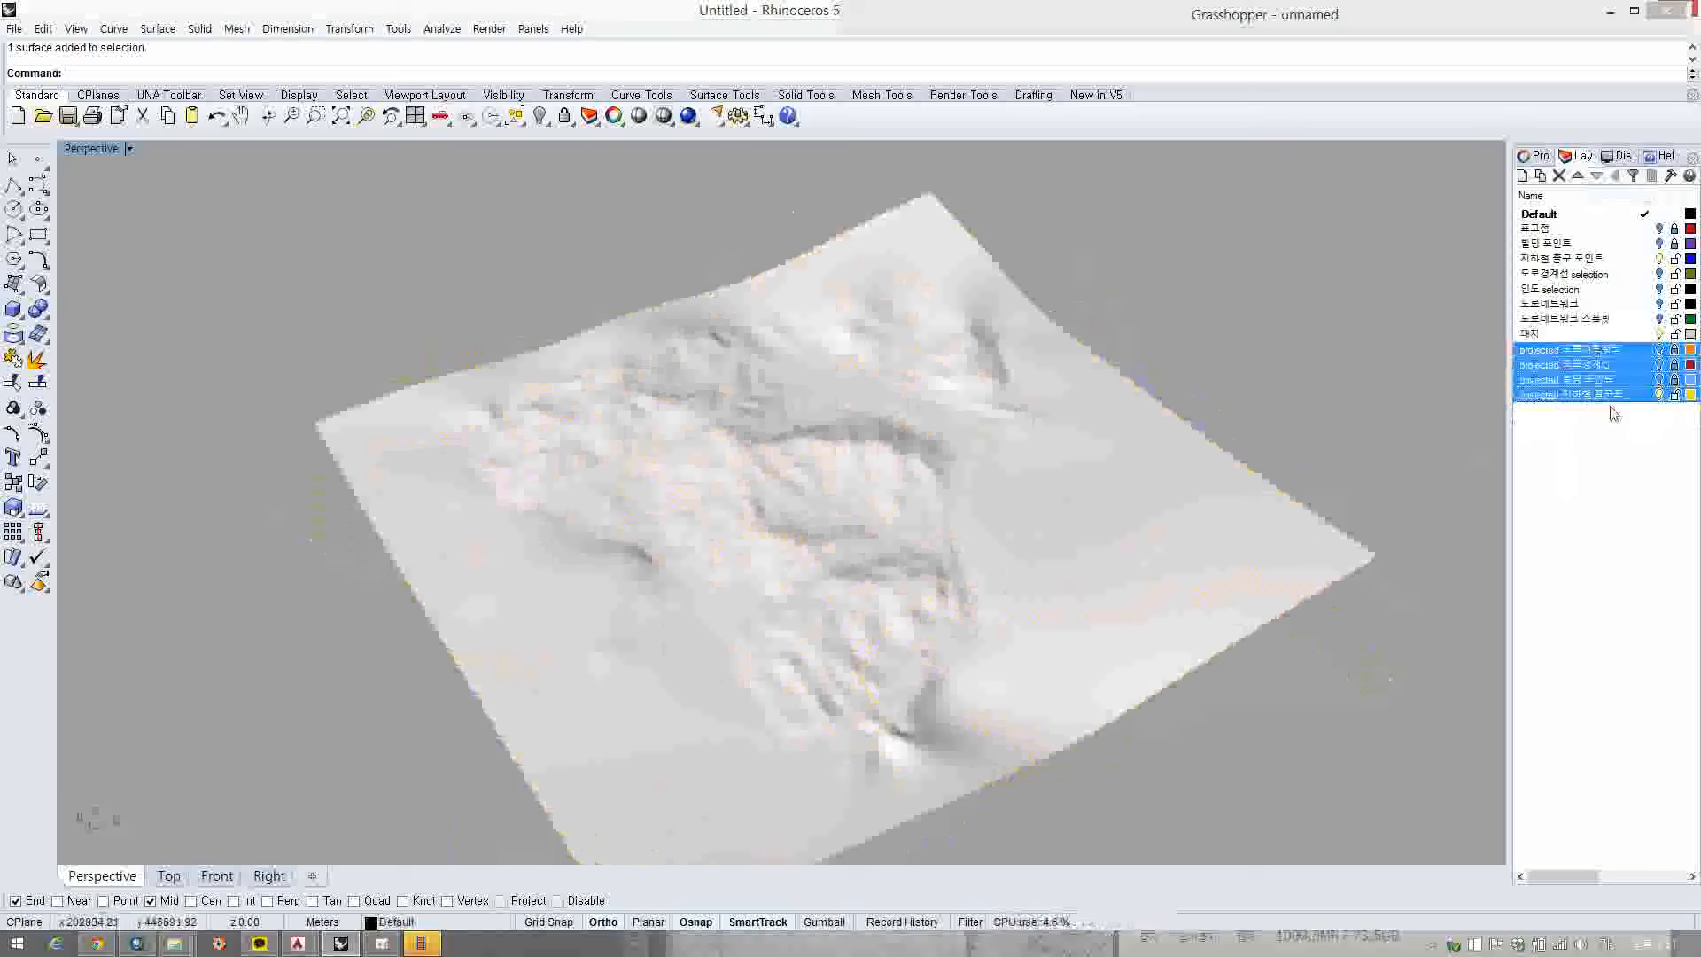
{"action": "left_click", "coordinate": [1547, 339]}
{"action": "left_click", "coordinate": [1546, 396], "text": "shift"}
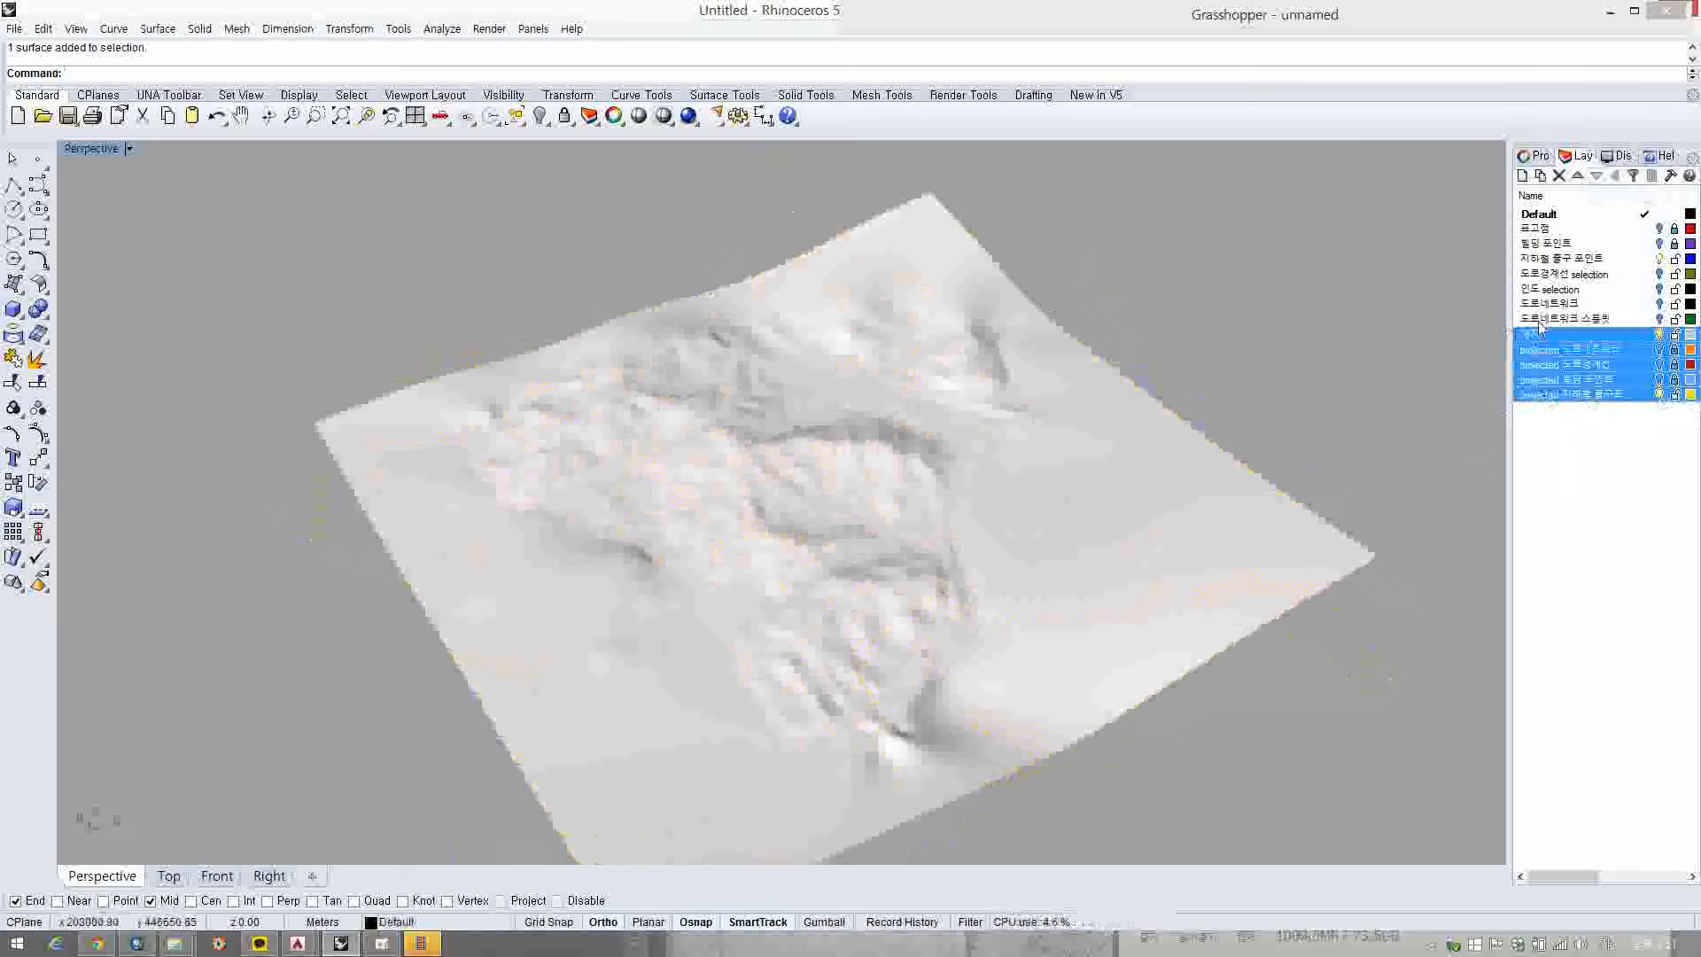
{"action": "left_click", "coordinate": [1591, 460]}
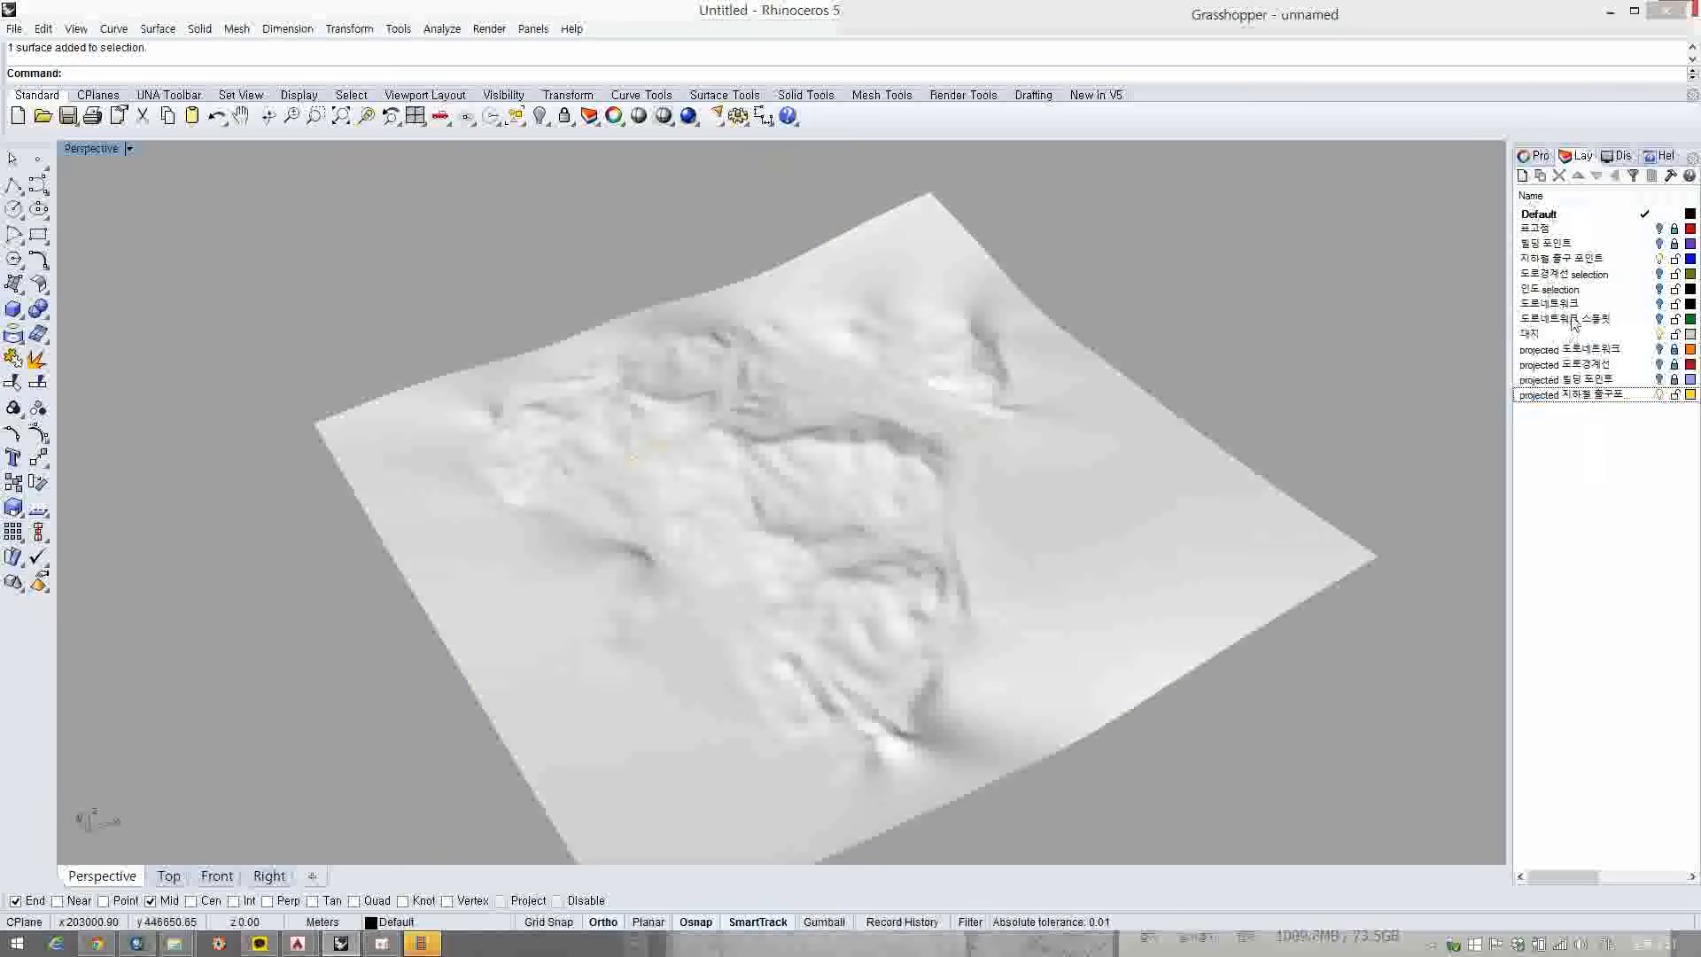
- Create a new layer named "base"
{"action": "left_click", "coordinate": [1521, 176]}
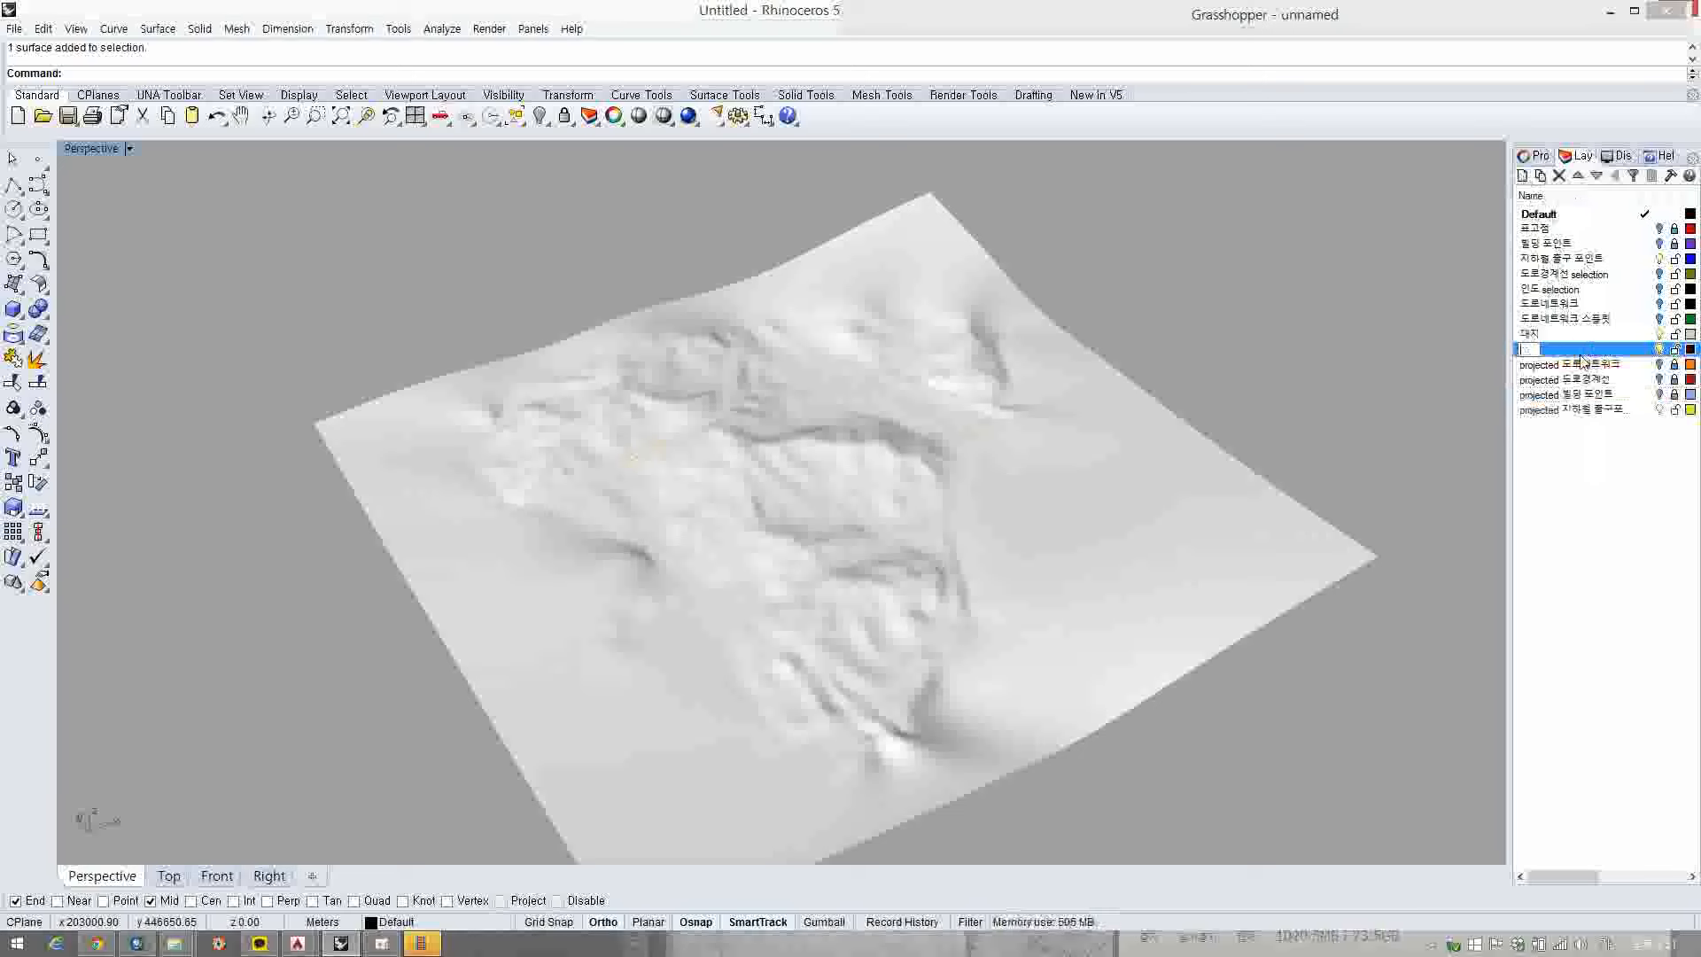
{"action": "type", "text": "bae"}
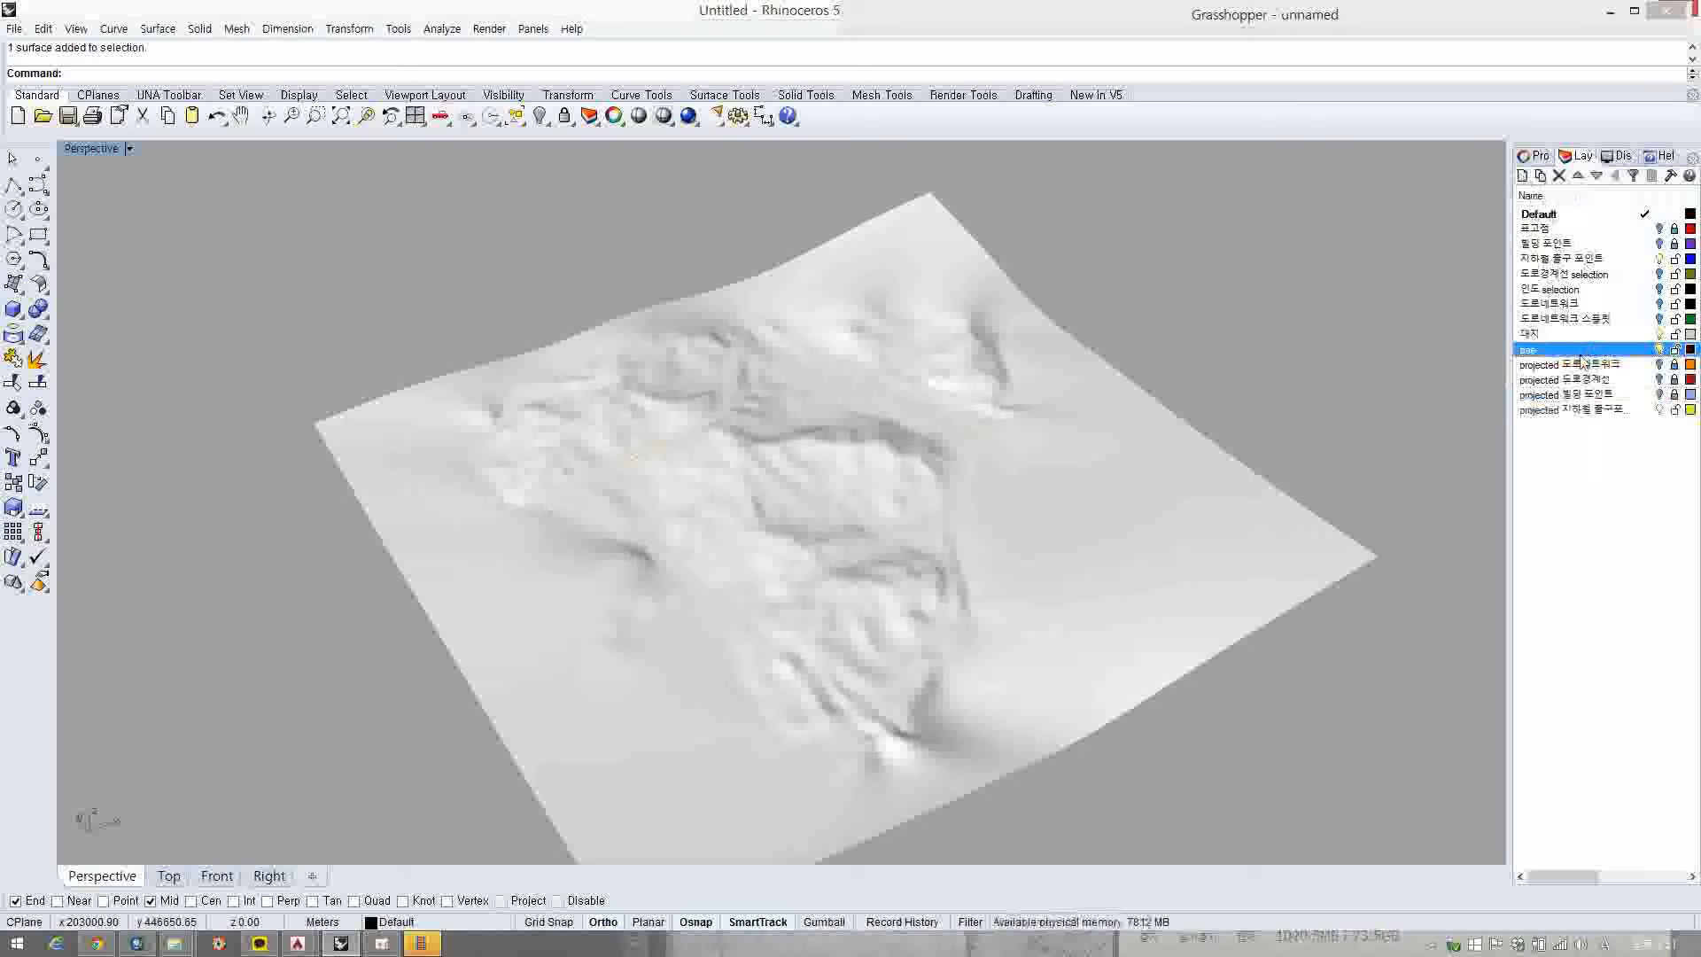
{"action": "type", "text": "l"}
{"action": "left_click_drag", "start_coordinate": [1540, 351], "coordinate": [1480, 348]}
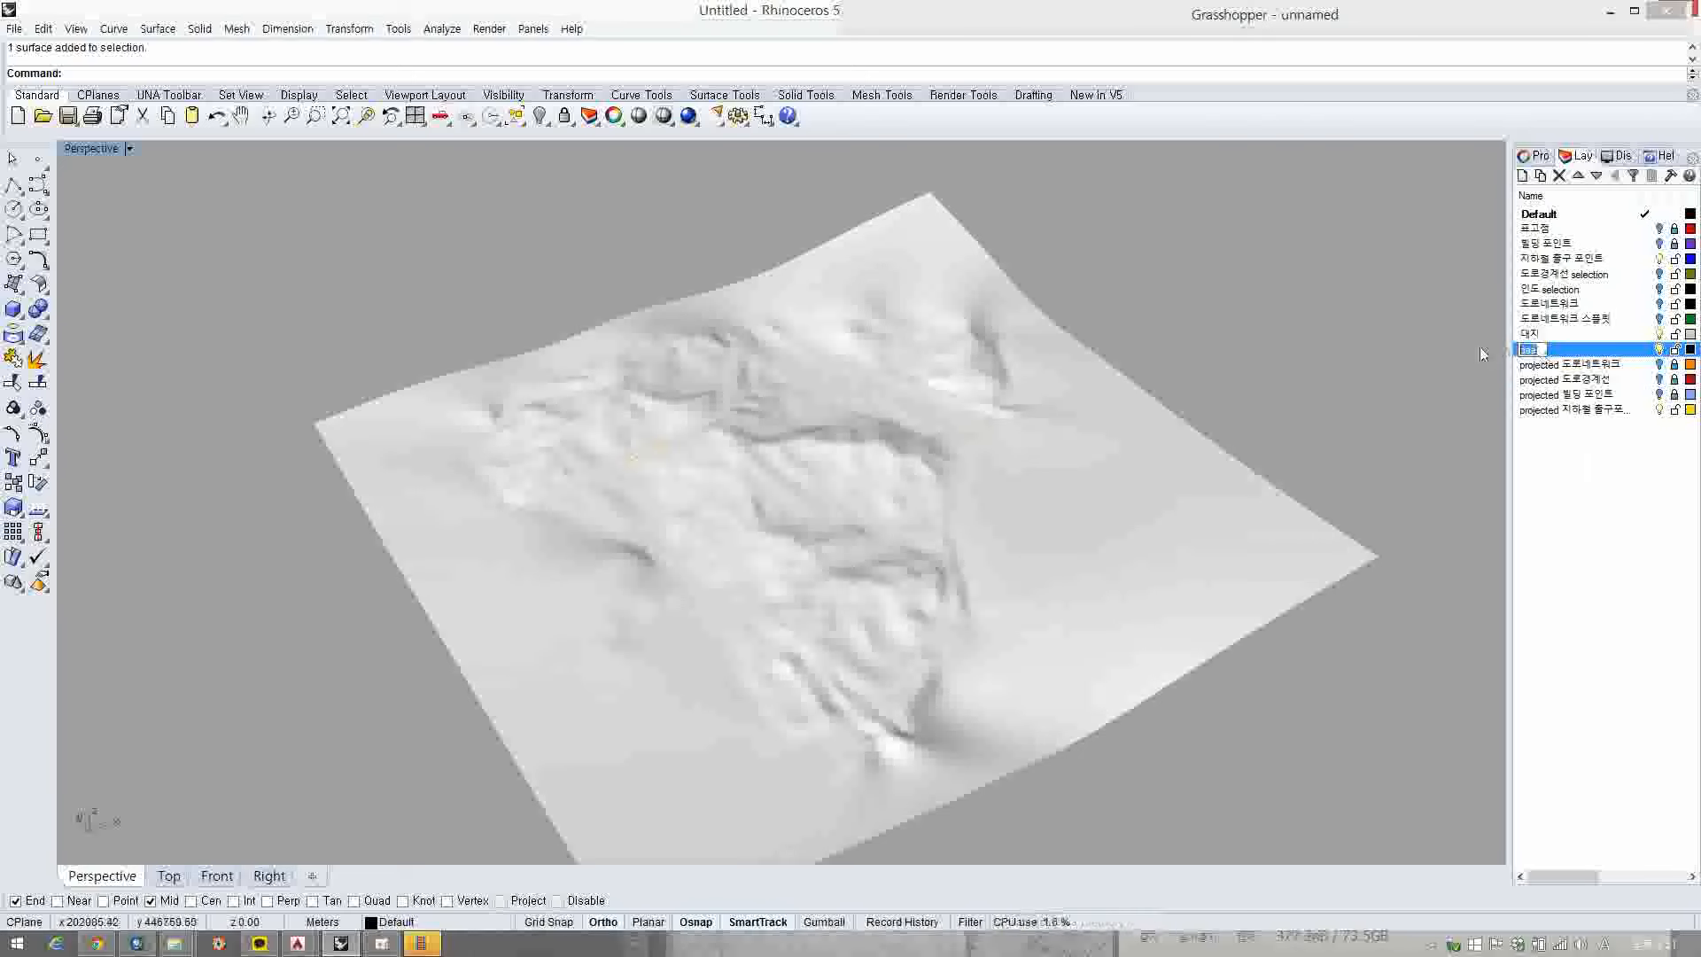
{"action": "type", "text": "base"}
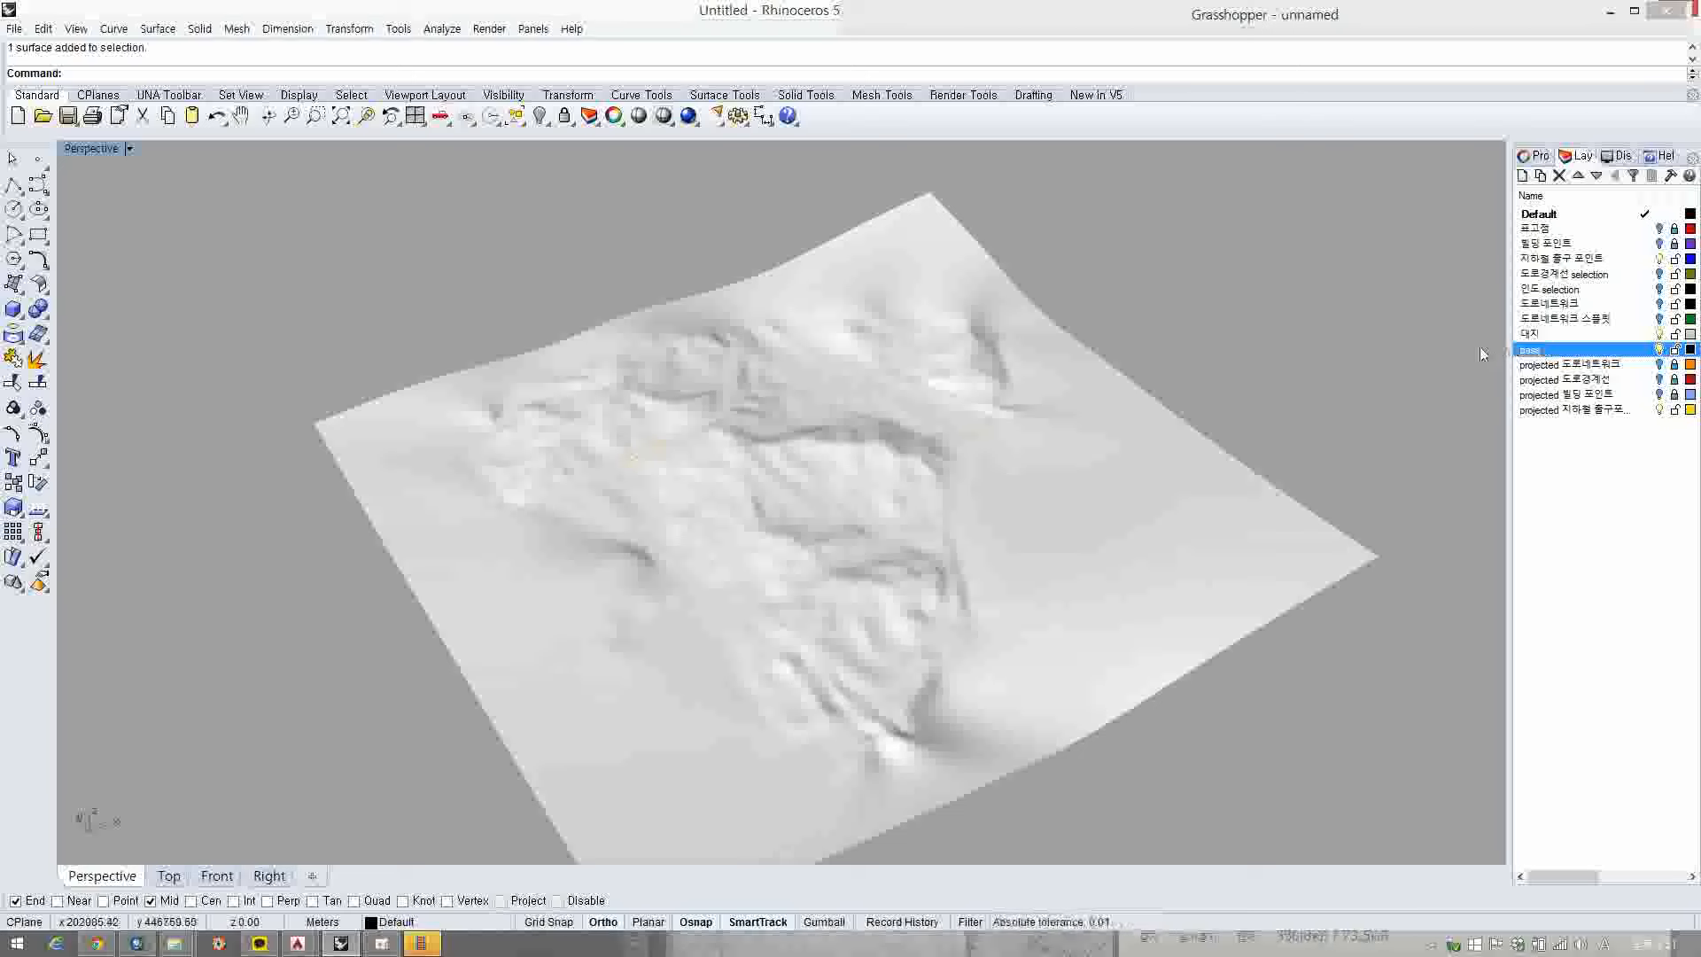
- Move the "base" layer up the layer order to directly below "Default"
{"action": "left_click", "coordinate": [1545, 334]}
{"action": "left_click", "coordinate": [1550, 319]}
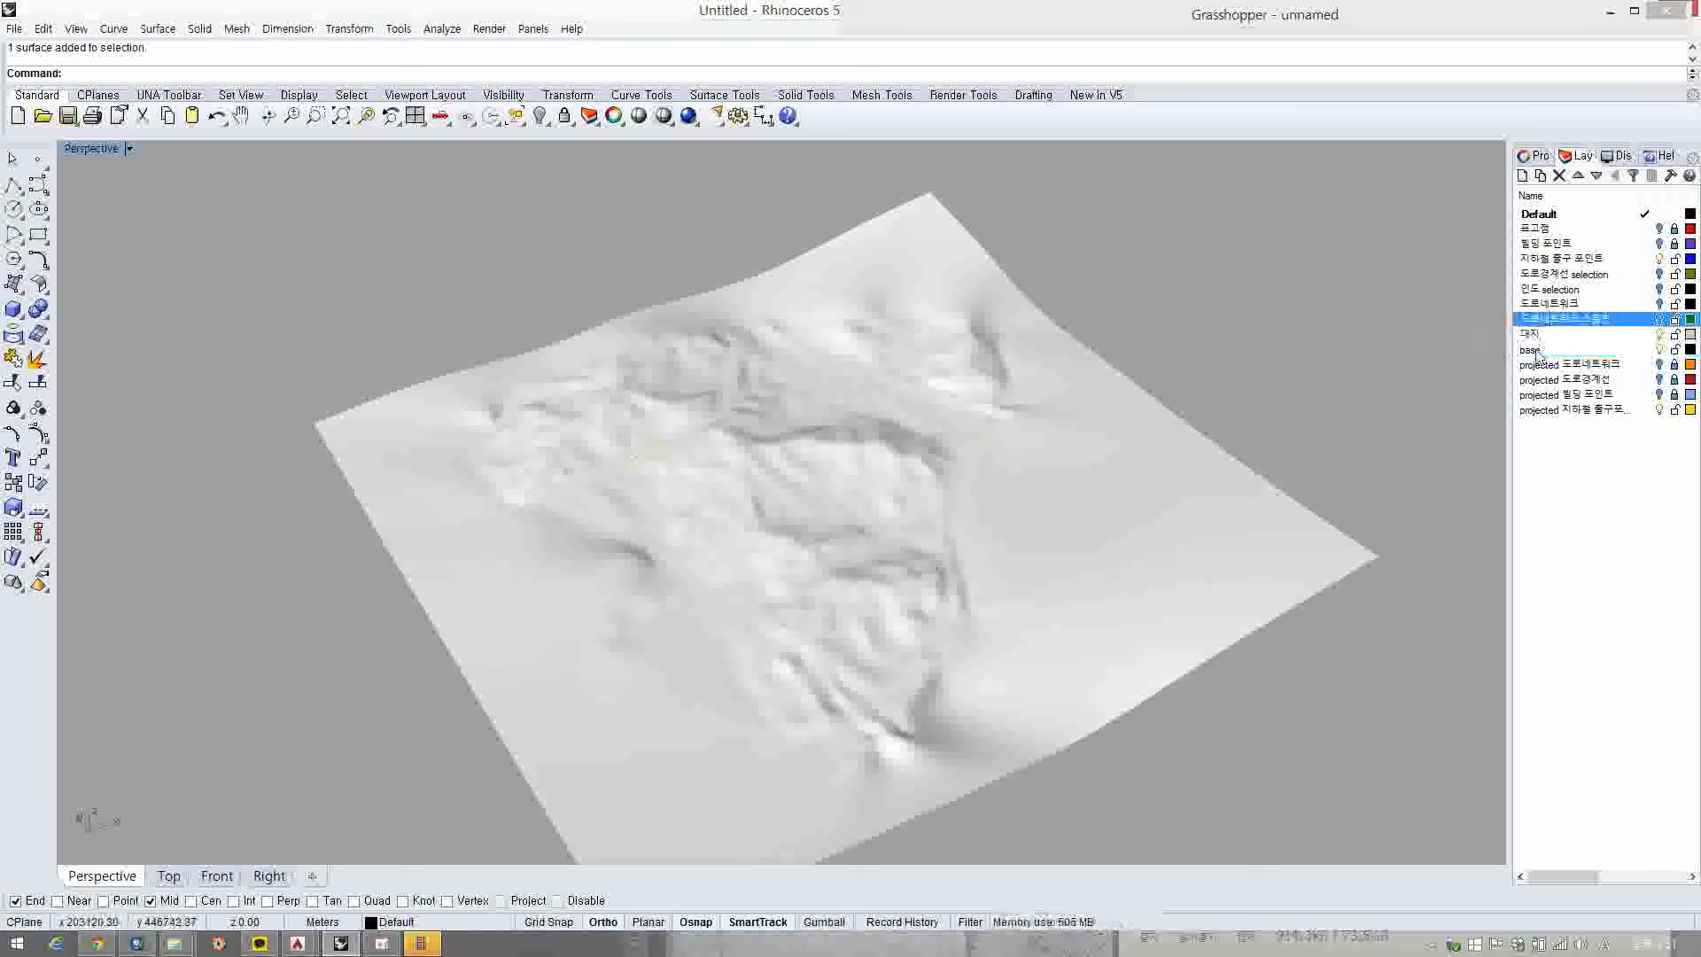
{"action": "left_click", "coordinate": [1541, 350]}
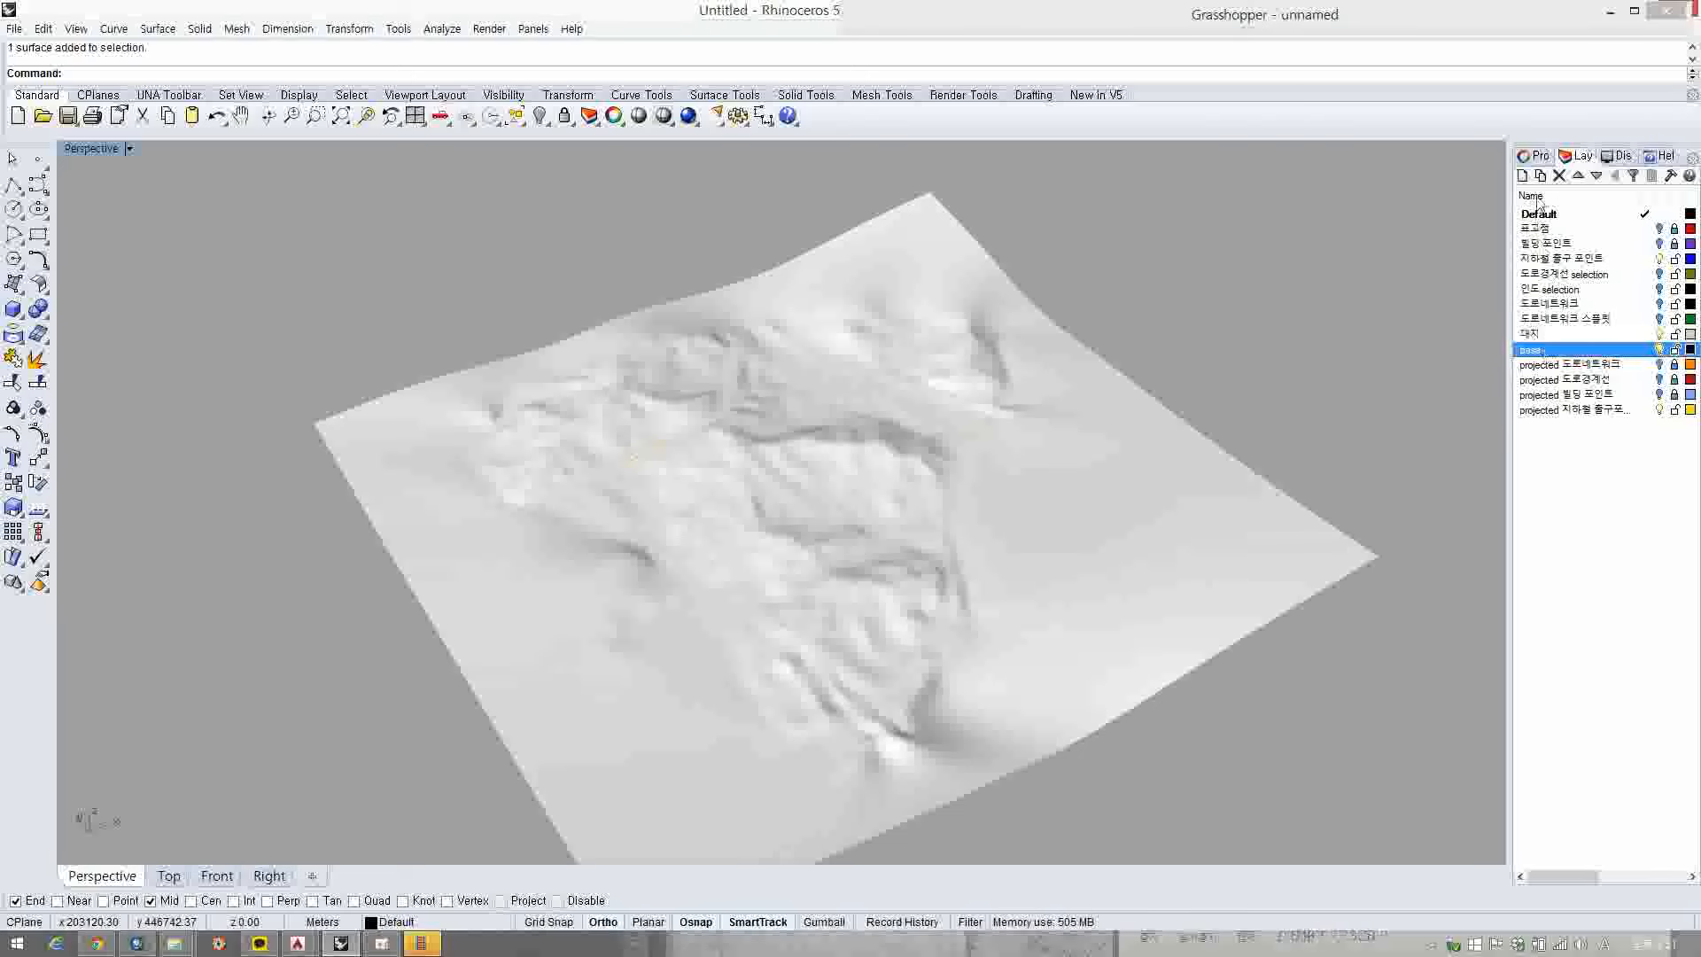
{"action": "left_click", "coordinate": [1578, 177]}
{"action": "left_click", "coordinate": [1578, 176]}
{"action": "left_click", "coordinate": [1579, 177]}
{"action": "left_click", "coordinate": [1579, 177]}
{"action": "left_click", "coordinate": [1579, 177]}
{"action": "left_click", "coordinate": [1579, 176]}
{"action": "left_click", "coordinate": [1579, 177]}
{"action": "left_click", "coordinate": [1578, 176]}
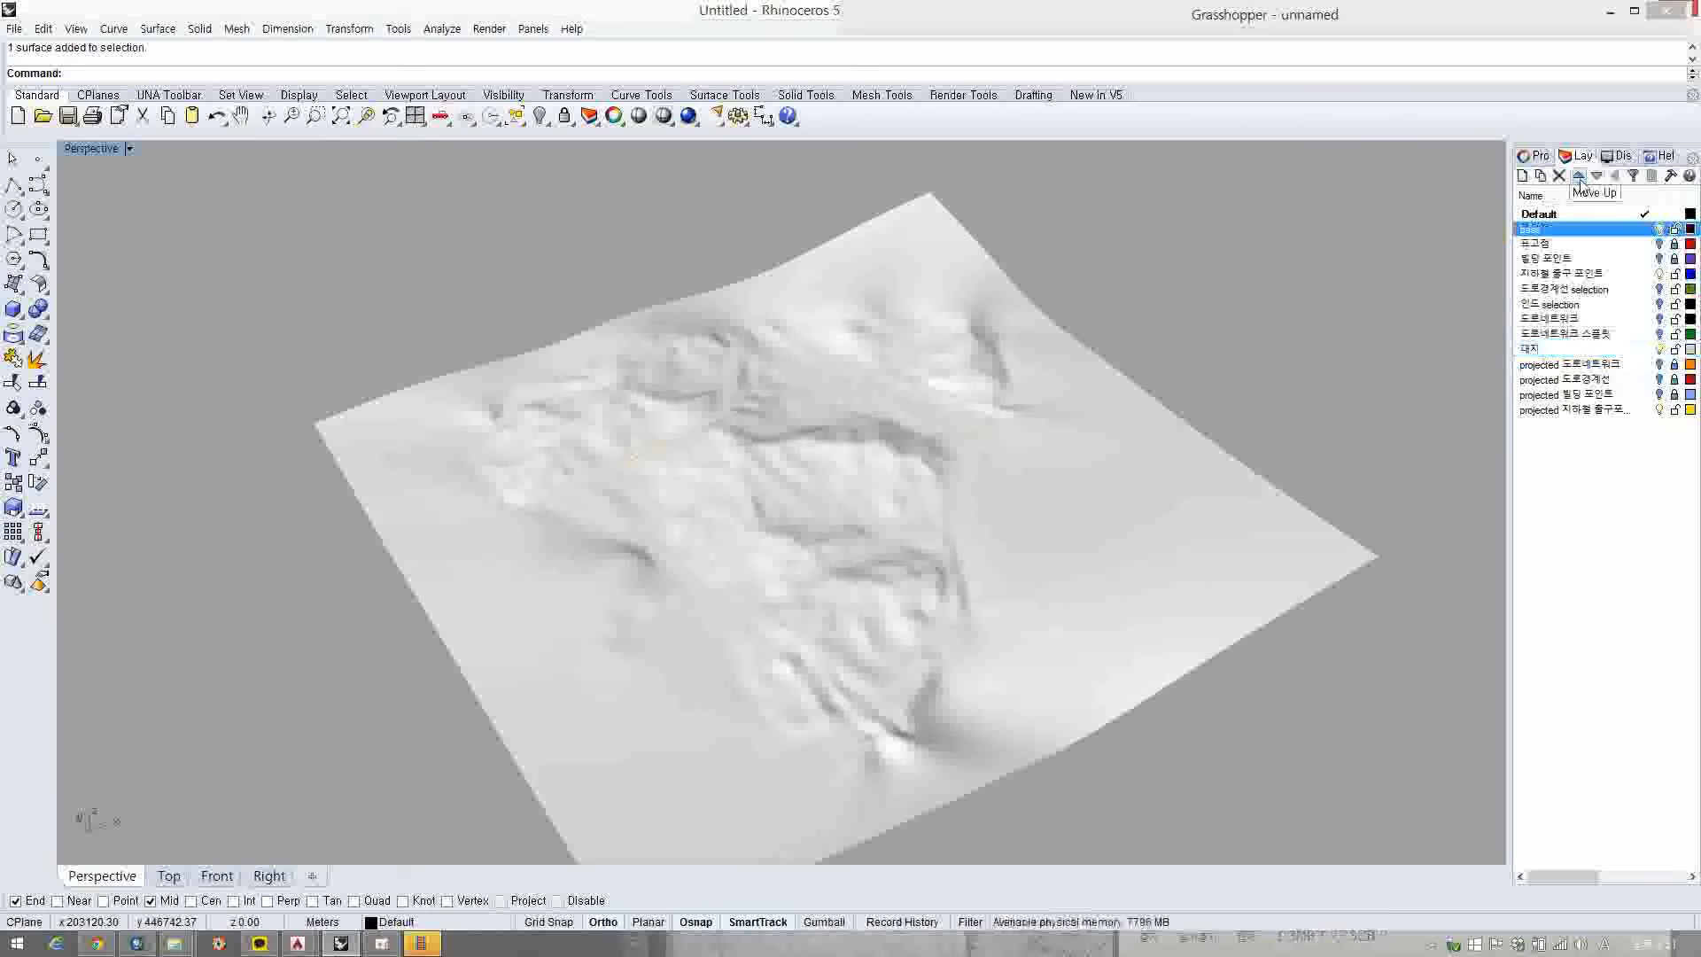
- Nest the layers from "빌딩 포인트" through "도로네트워크 스플릿" under "base", with the group hidden and collapsed
{"action": "left_click_drag", "start_coordinate": [1544, 260], "coordinate": [1557, 335]}
{"action": "left_click_drag", "start_coordinate": [1552, 273], "coordinate": [1555, 232]}
{"action": "left_click", "coordinate": [1522, 231]}
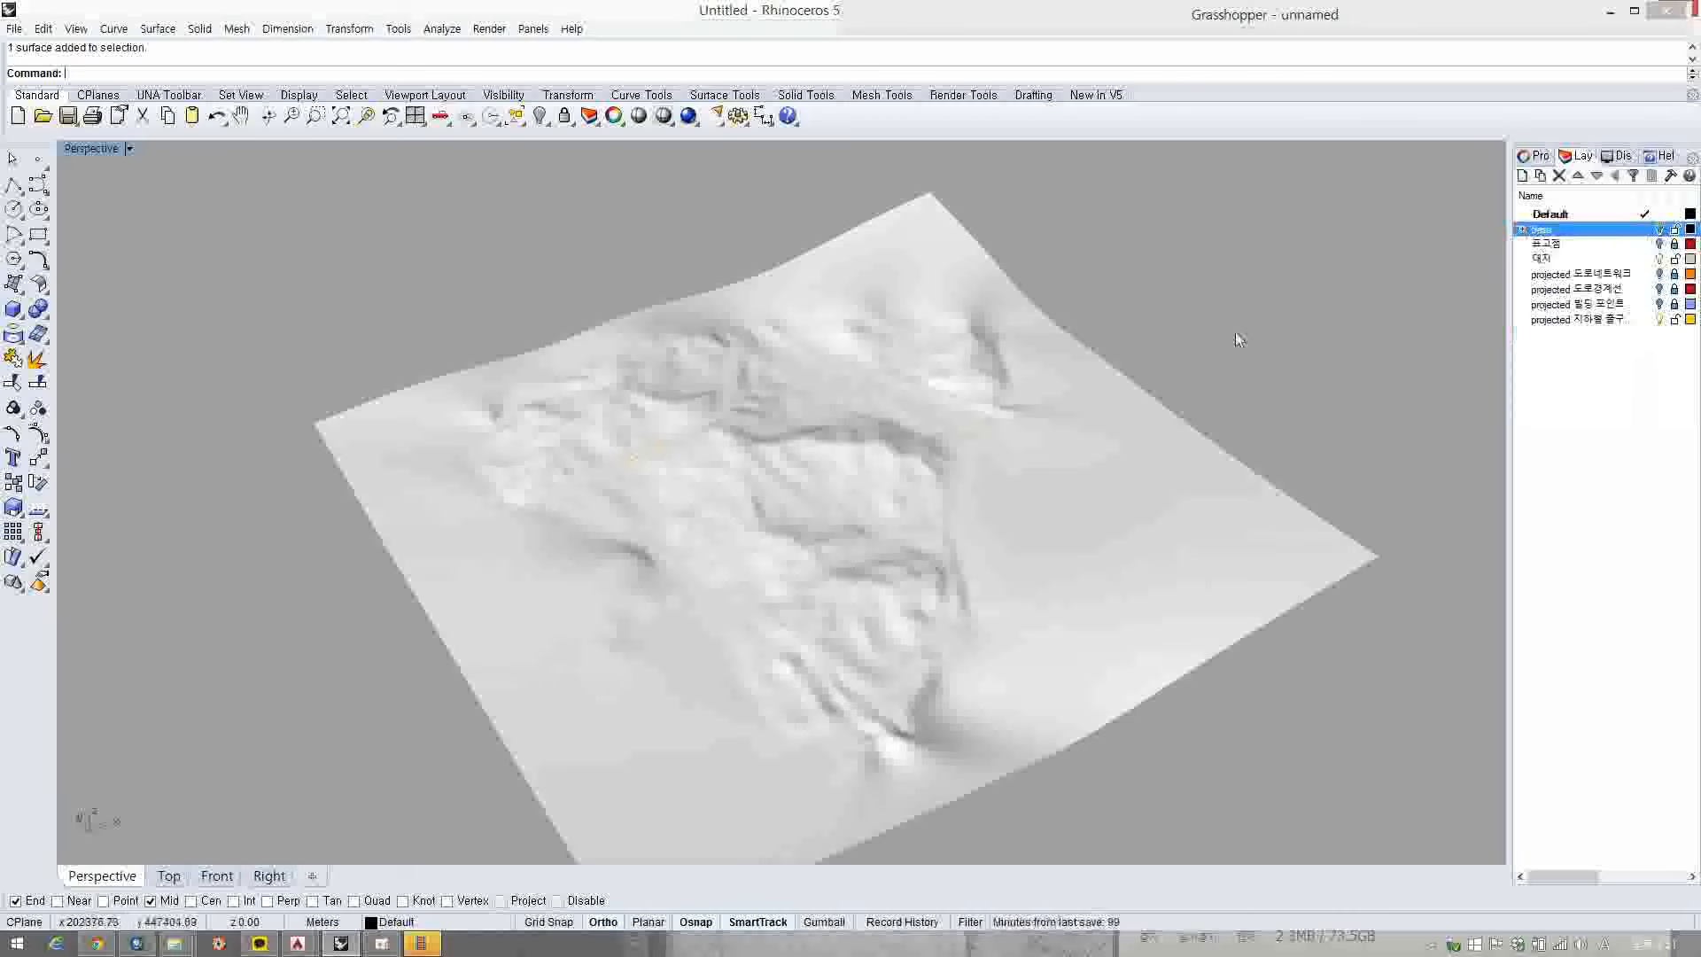
- Toggle the visibility of the "표고점" and "대지" layers to check their contents
{"action": "left_click", "coordinate": [1551, 244]}
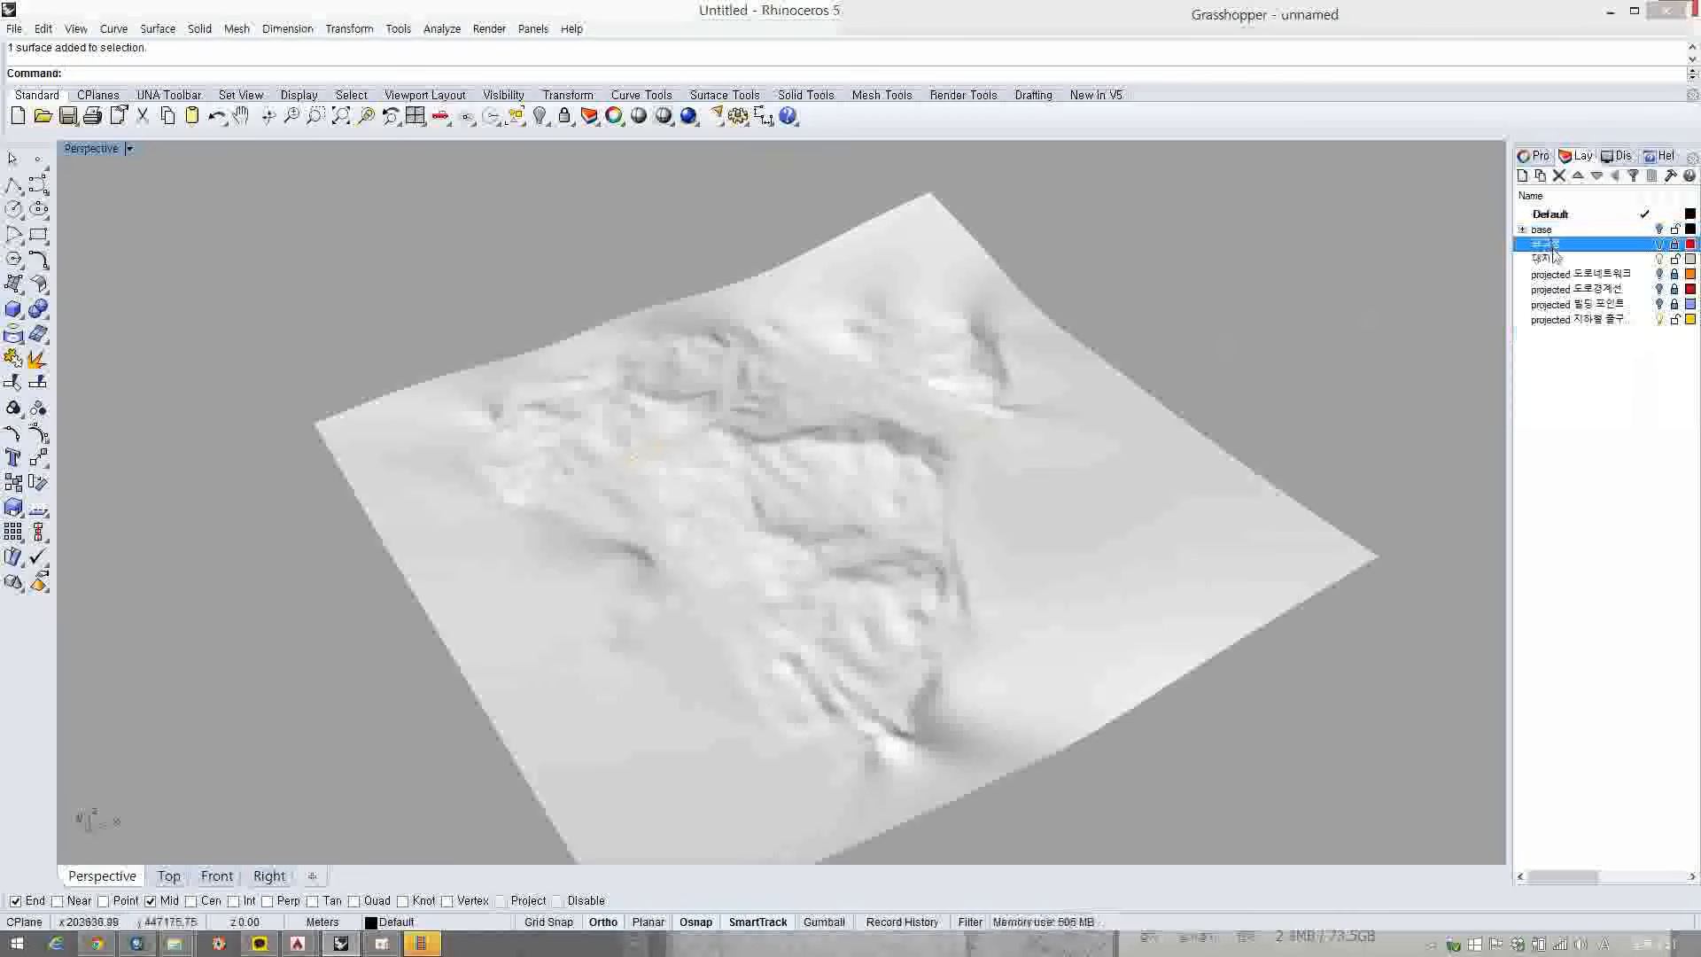
{"action": "left_click", "coordinate": [1661, 247]}
{"action": "left_click", "coordinate": [1660, 247]}
{"action": "left_click", "coordinate": [1659, 259]}
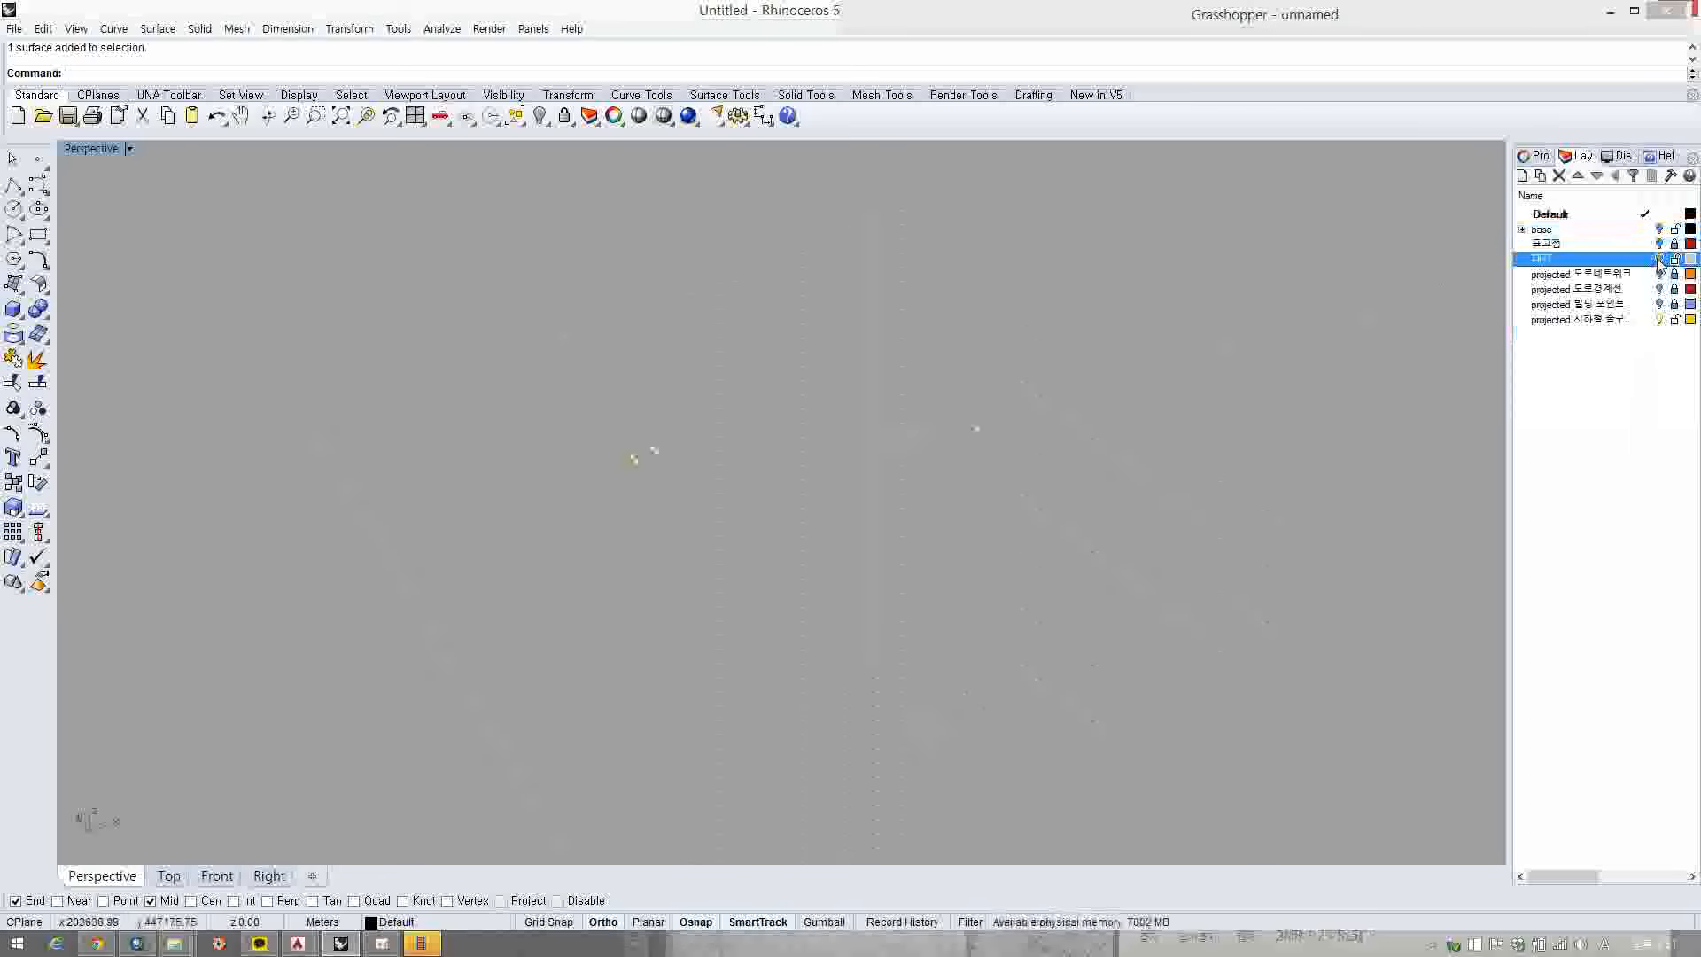
{"action": "left_click", "coordinate": [1660, 259]}
- Show the "projected 도로네트워크", "projected 도로경계선" and "projected 빌딩 포인트" layers together with the terrain
{"action": "left_click", "coordinate": [1660, 275]}
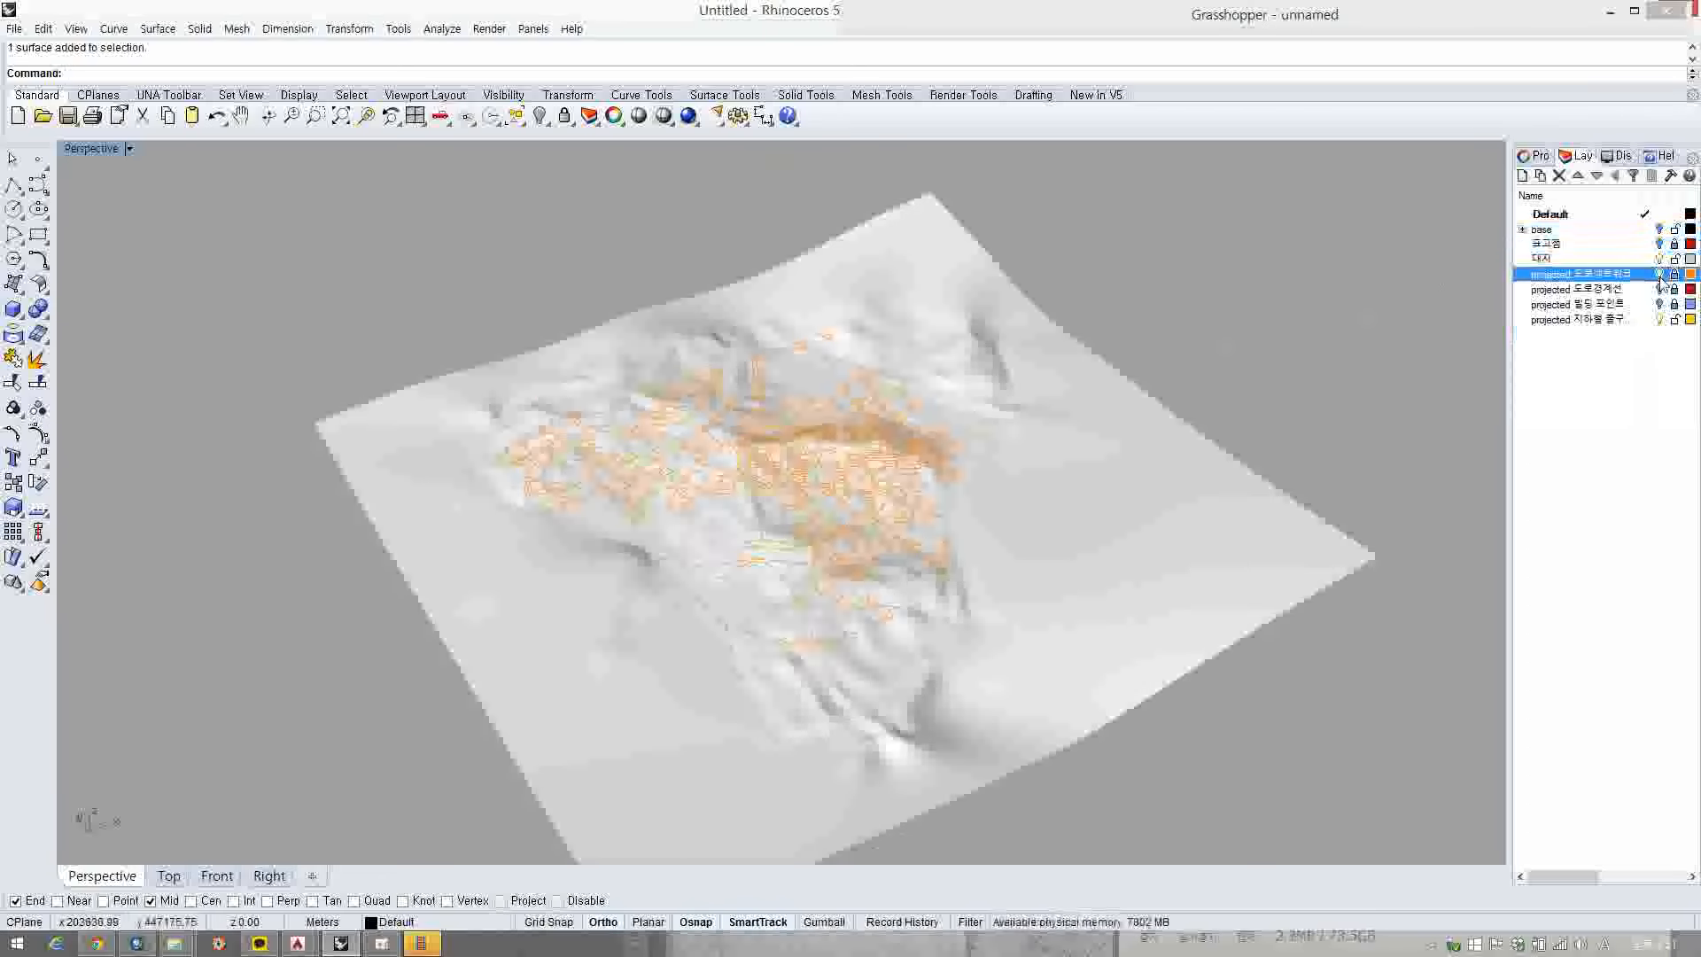
{"action": "left_click", "coordinate": [1660, 289]}
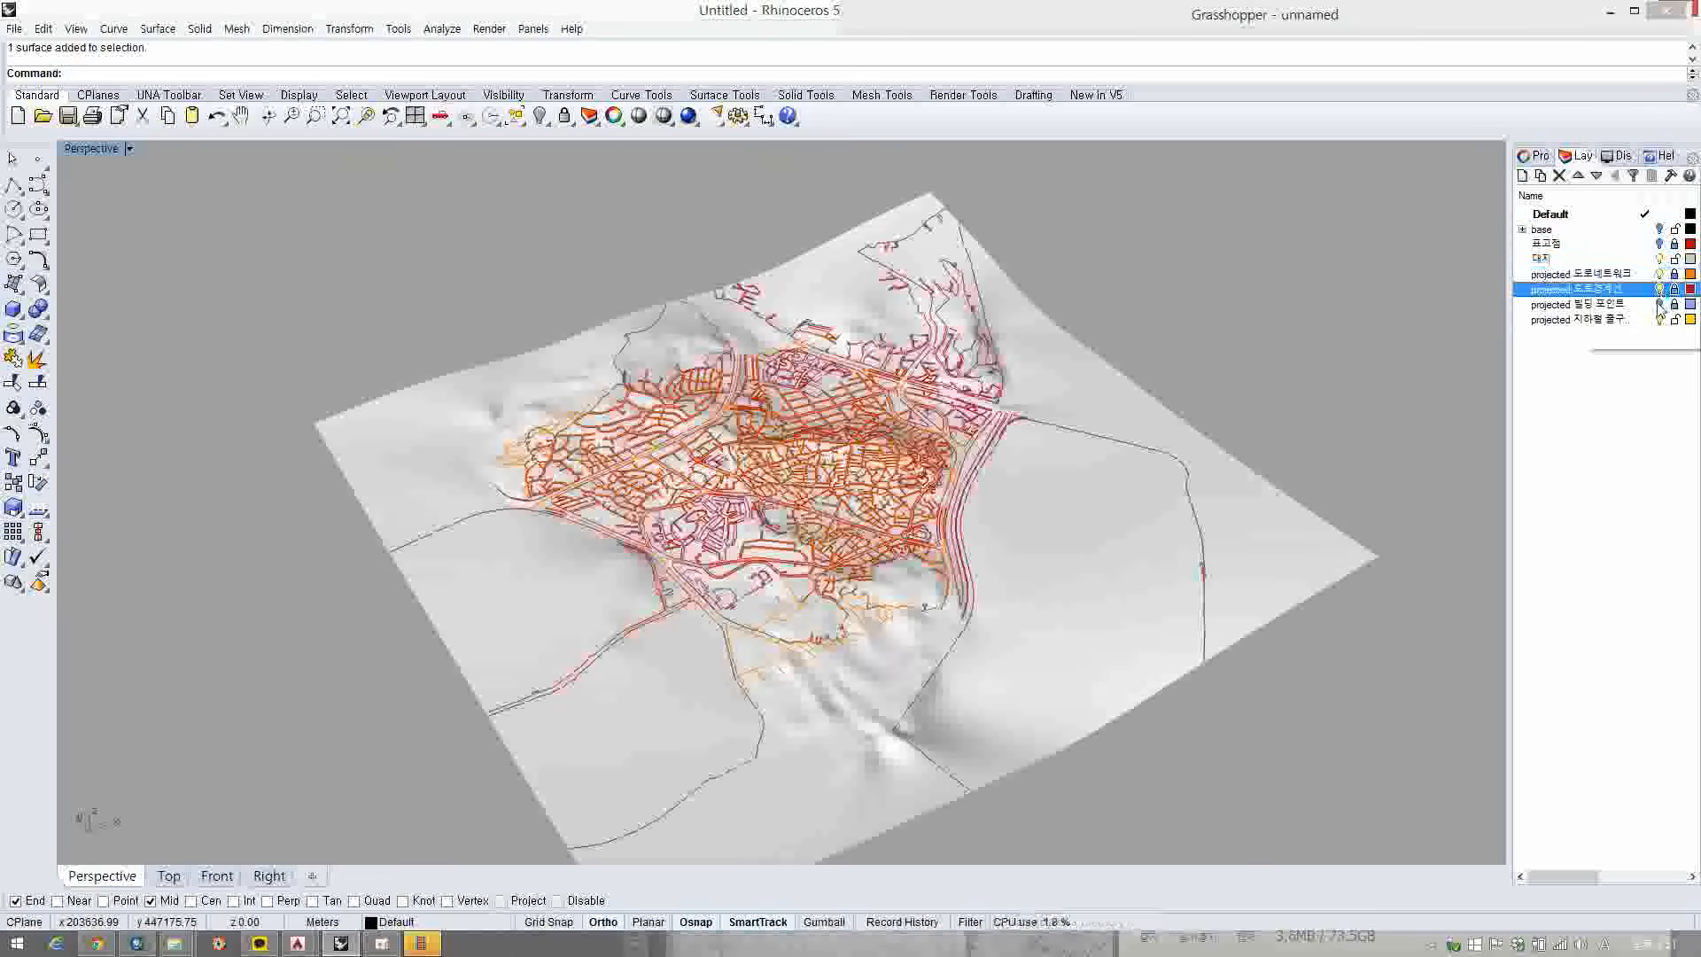
{"action": "left_click", "coordinate": [1660, 305]}
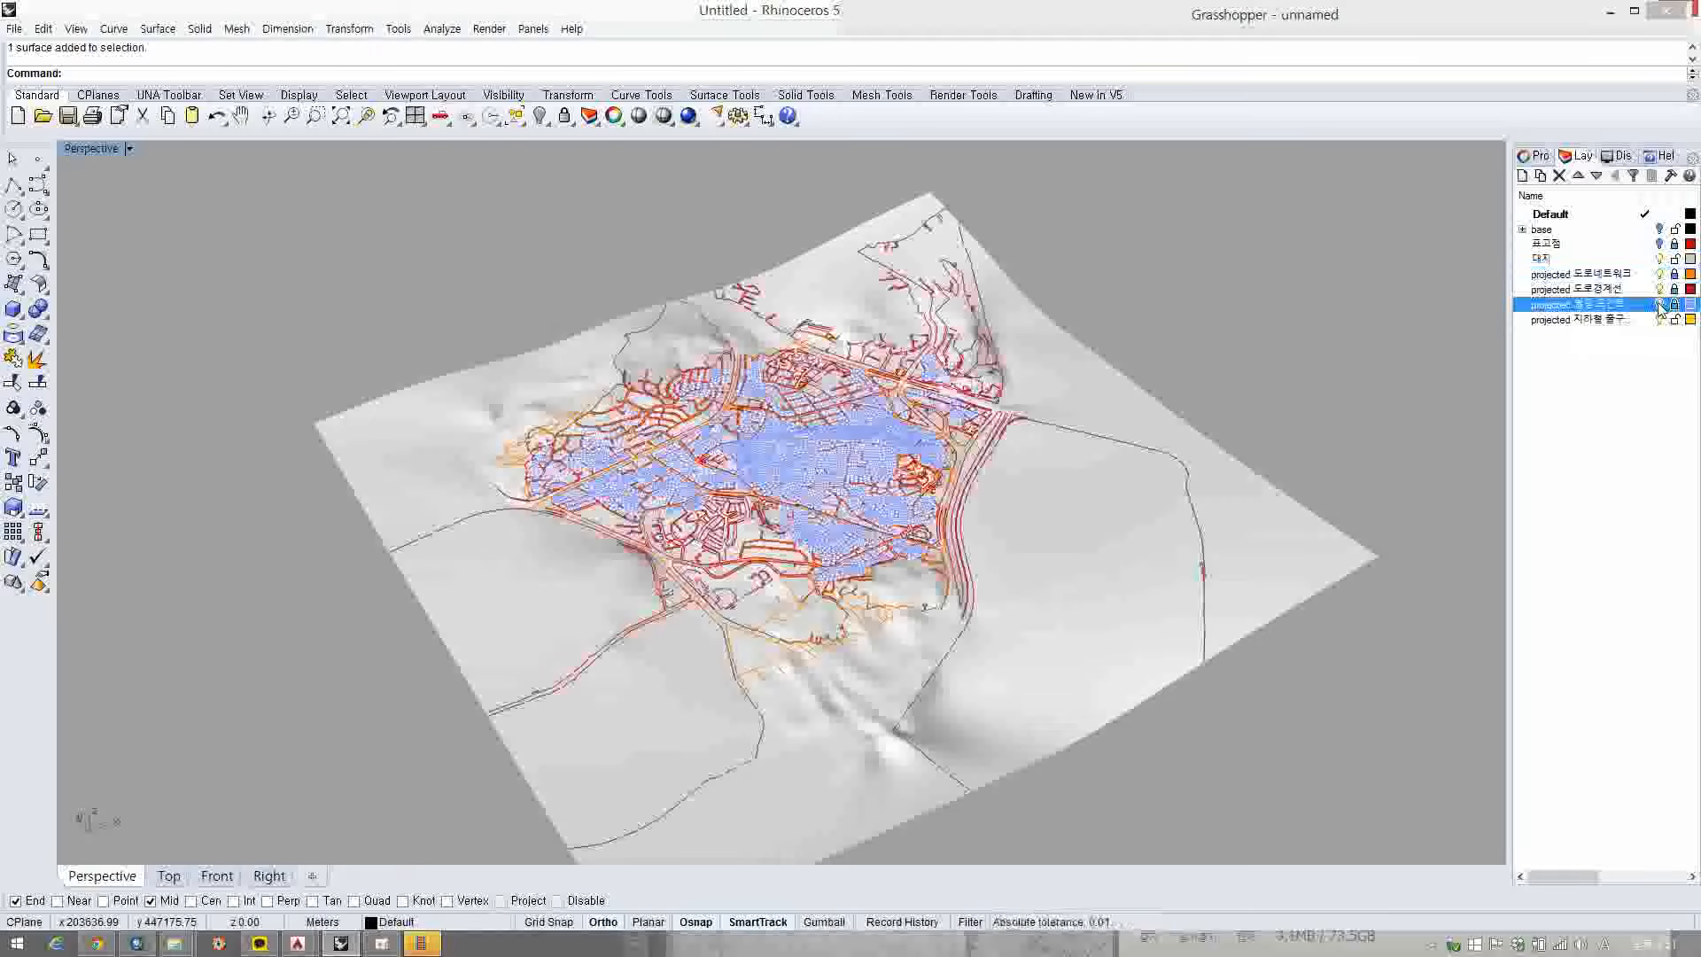
- Examine how the projected roads and building points lie on the terrain from several angles
{"action": "right_click_drag", "start_coordinate": [985, 434], "coordinate": [815, 448]}
{"action": "scroll", "coordinate": [833, 535], "scroll_direction": "up", "scroll_amount": 6}
{"action": "left_click", "coordinate": [1585, 382]}
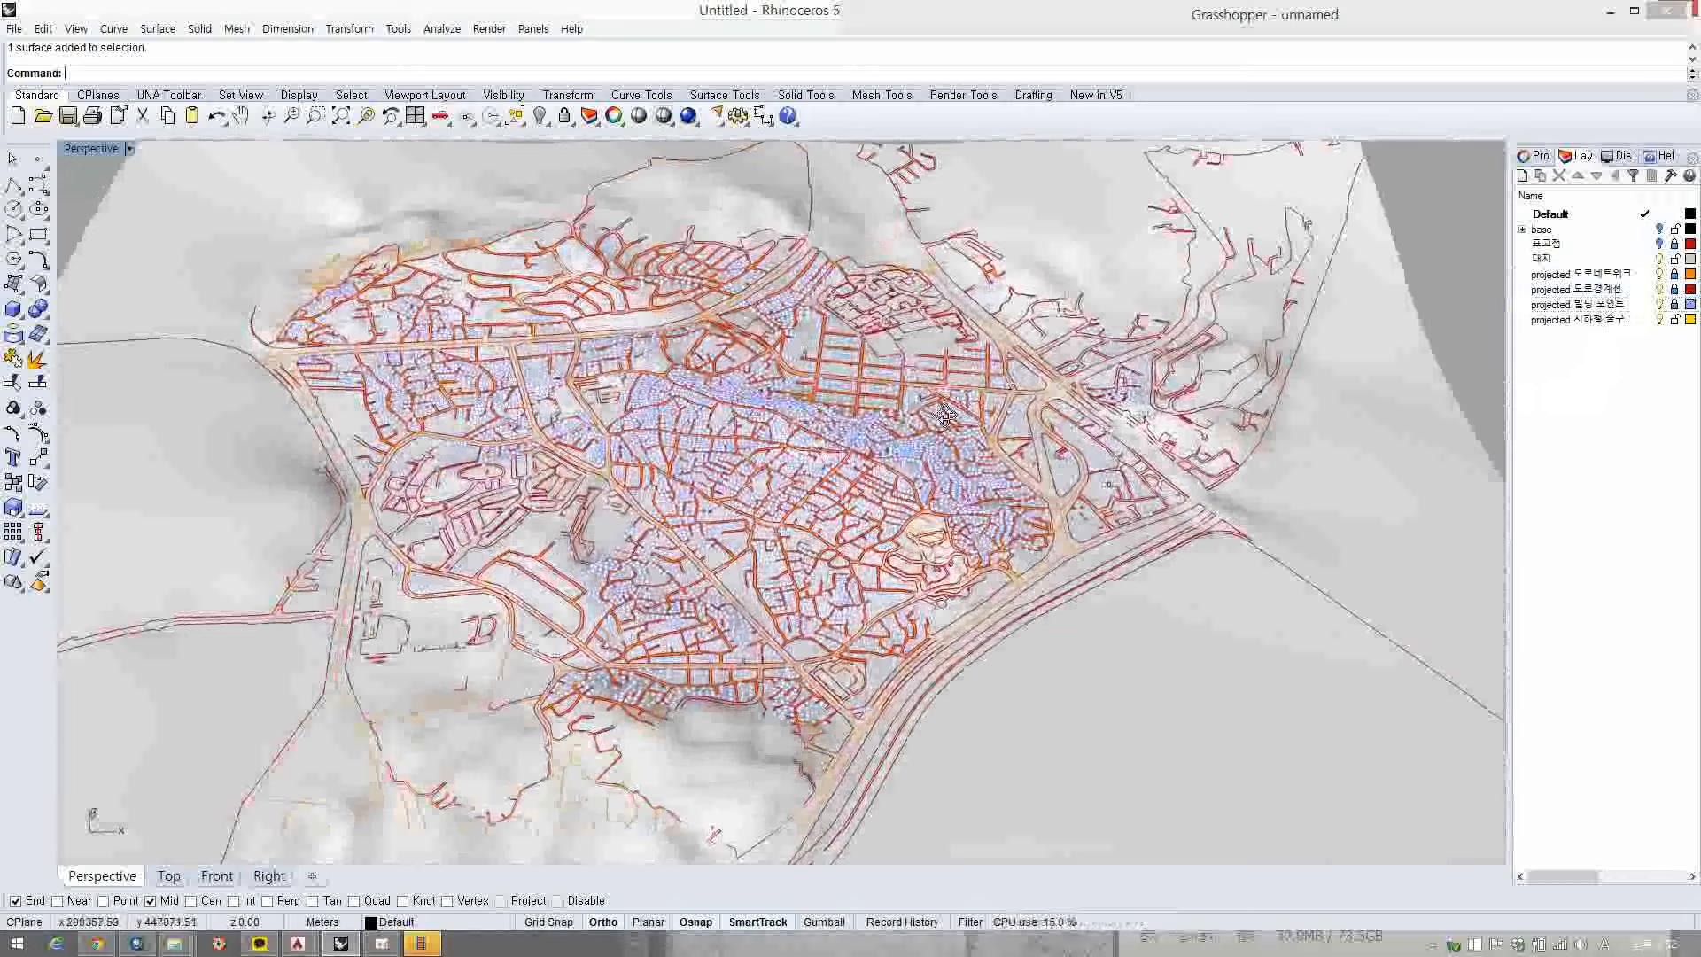
{"action": "right_click_drag", "start_coordinate": [952, 407], "coordinate": [965, 474]}
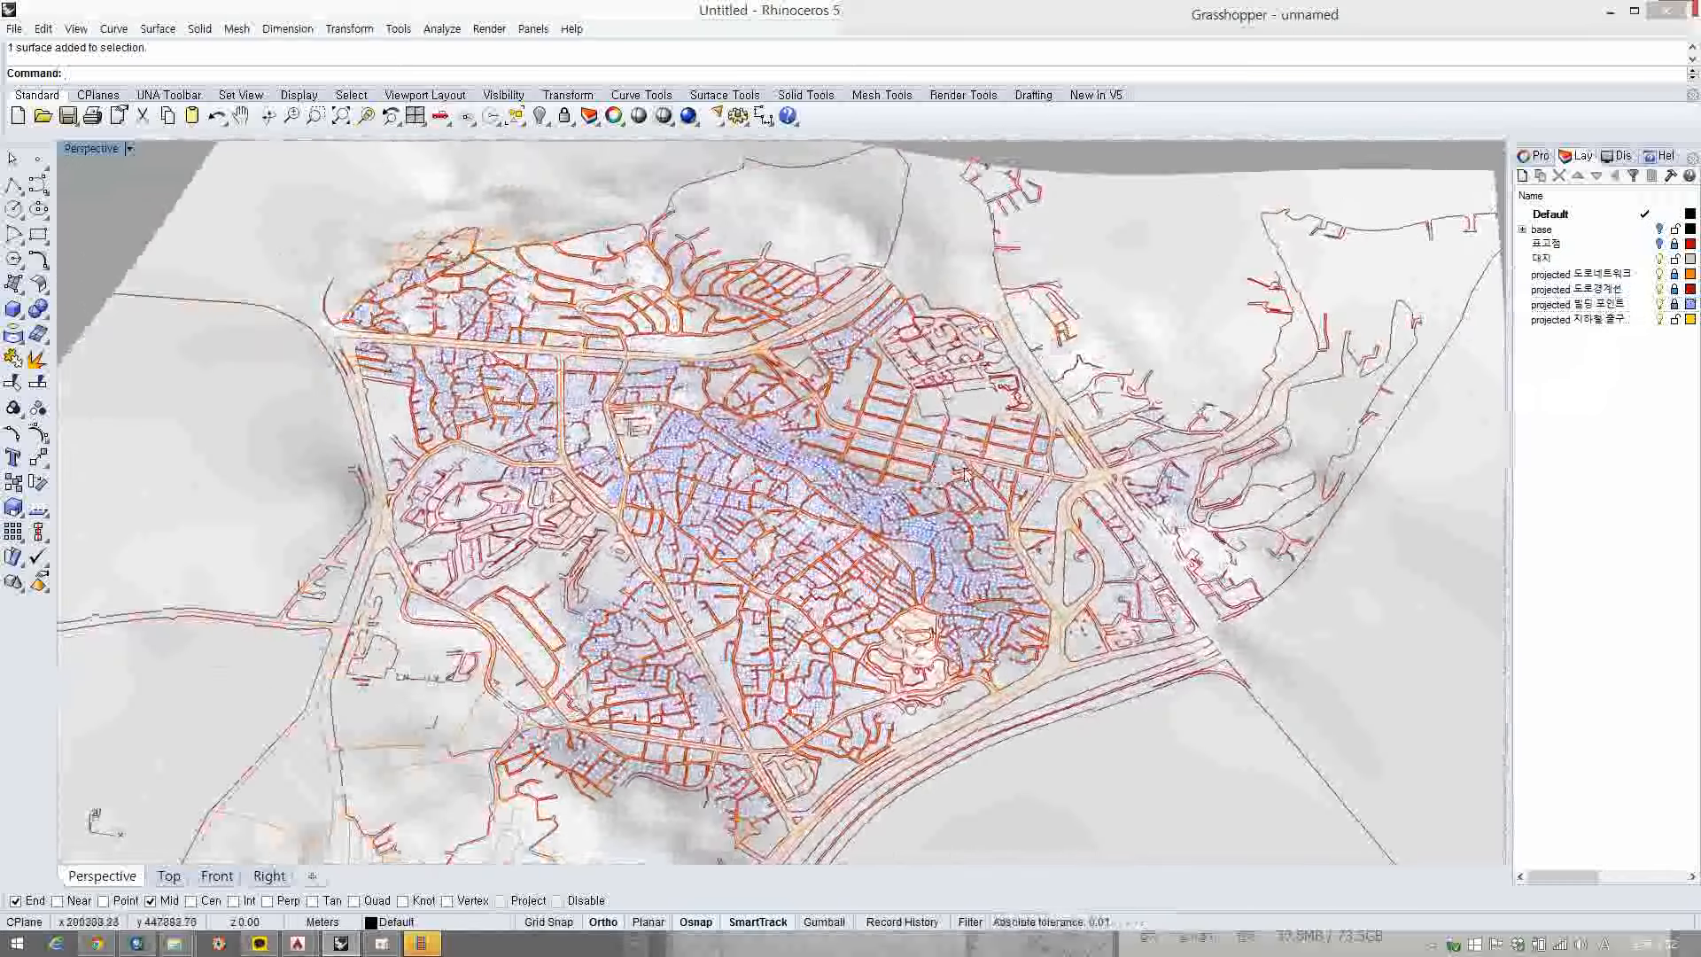
{"action": "scroll", "coordinate": [982, 490], "scroll_direction": "up", "scroll_amount": 4}
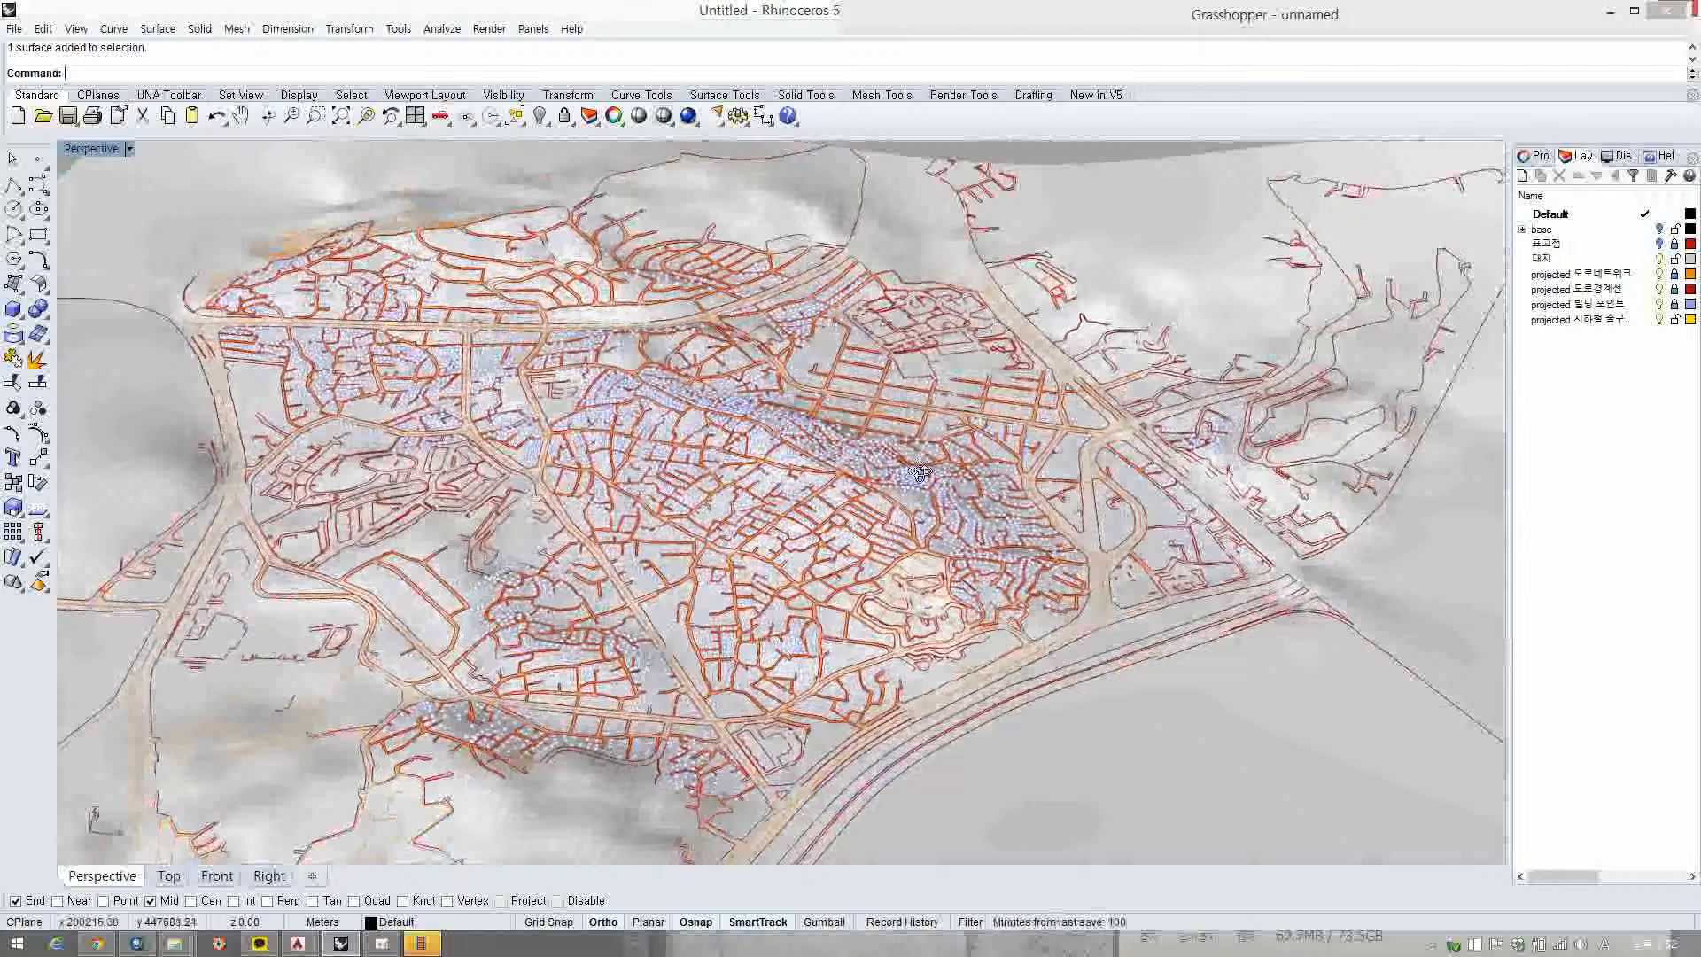
{"action": "right_click_drag", "start_coordinate": [921, 472], "coordinate": [1014, 491]}
{"action": "left_click", "coordinate": [1689, 305]}
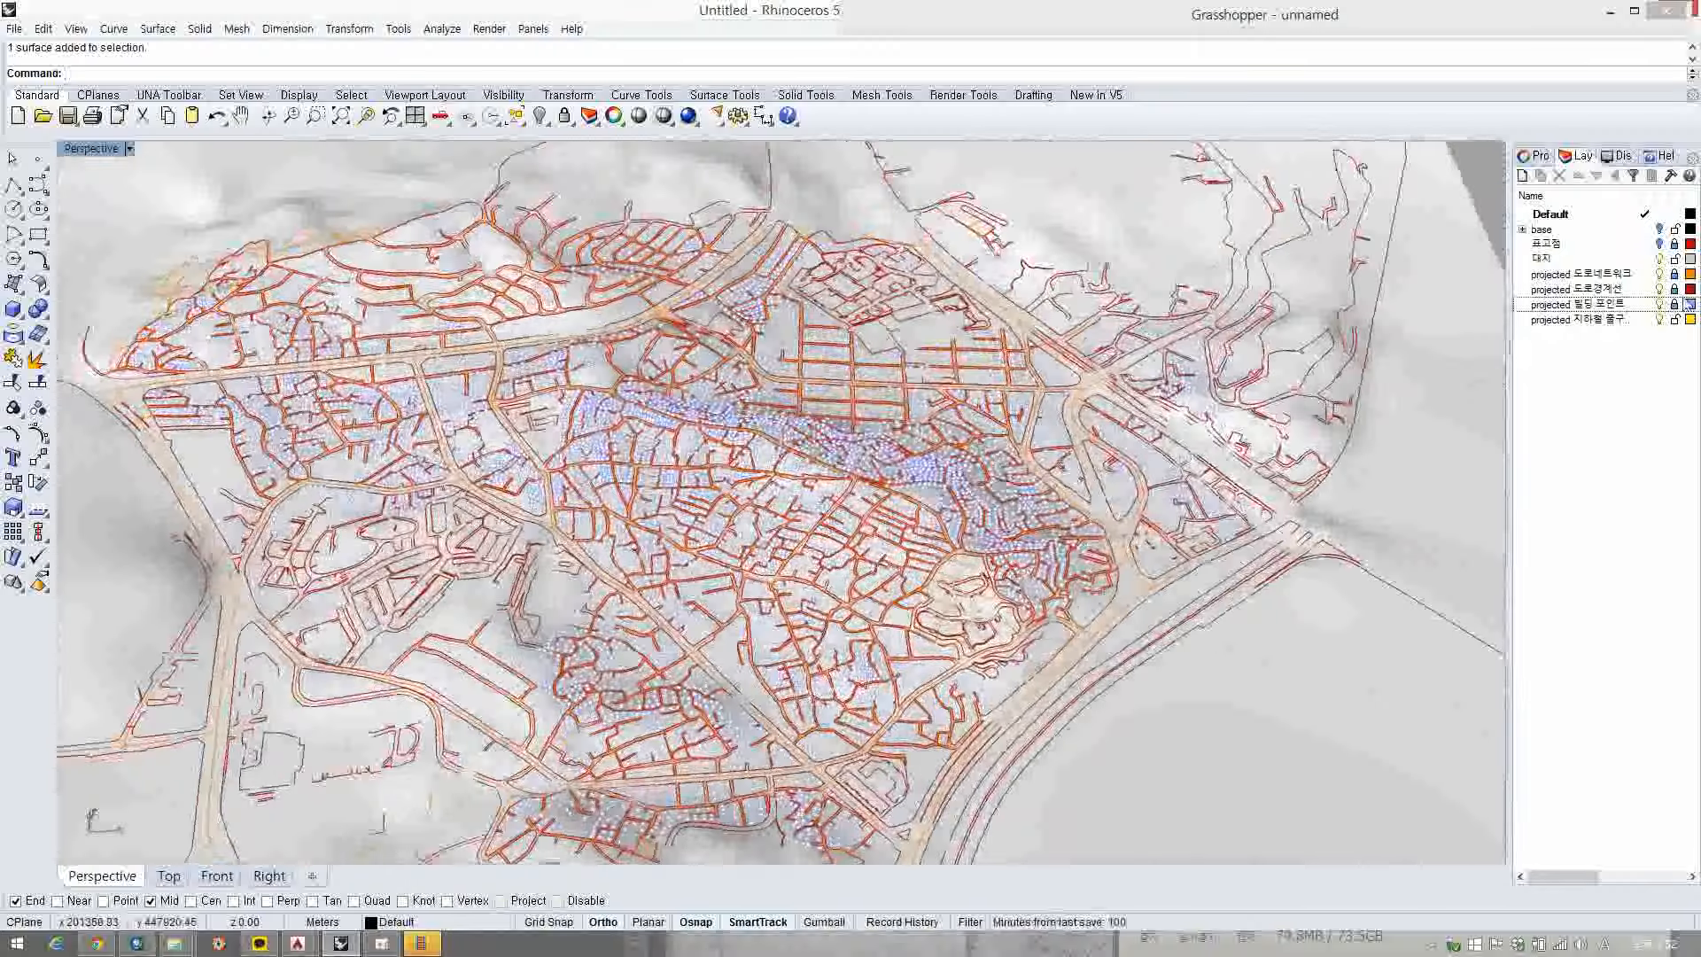
{"action": "right_click_drag", "start_coordinate": [948, 431], "coordinate": [864, 448]}
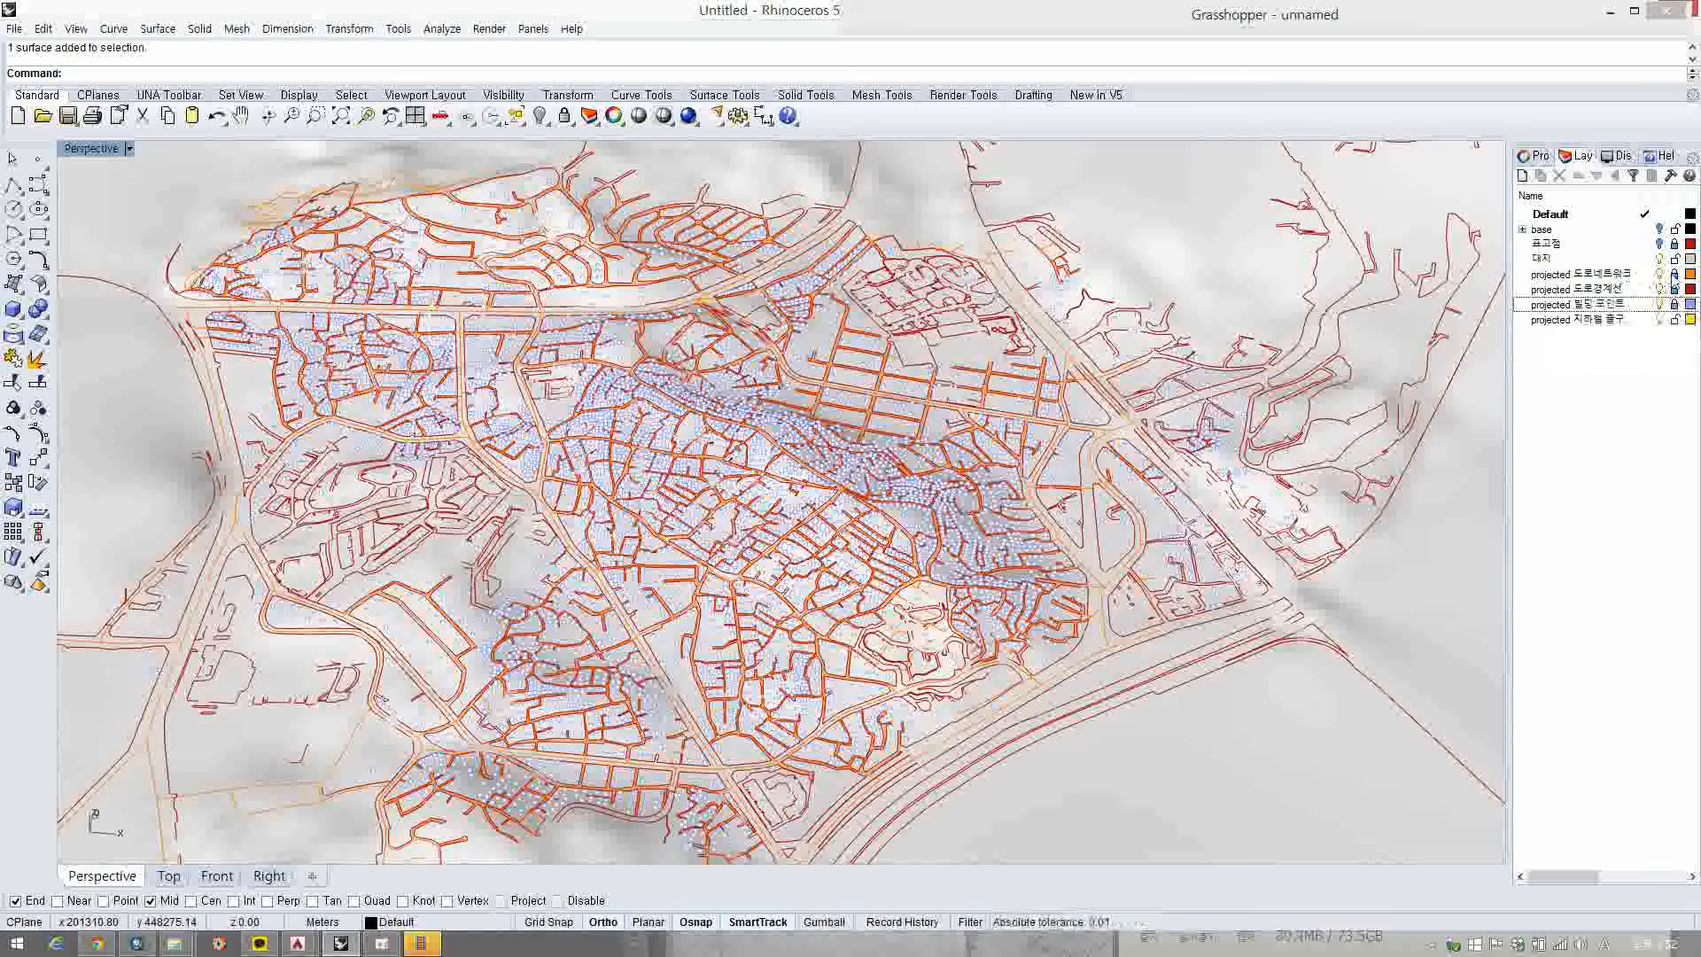
- Unlock the "projected 도로네트워크" and "projected 빌딩 포인트" layers and inspect the combined site model
{"action": "left_click", "coordinate": [1675, 275]}
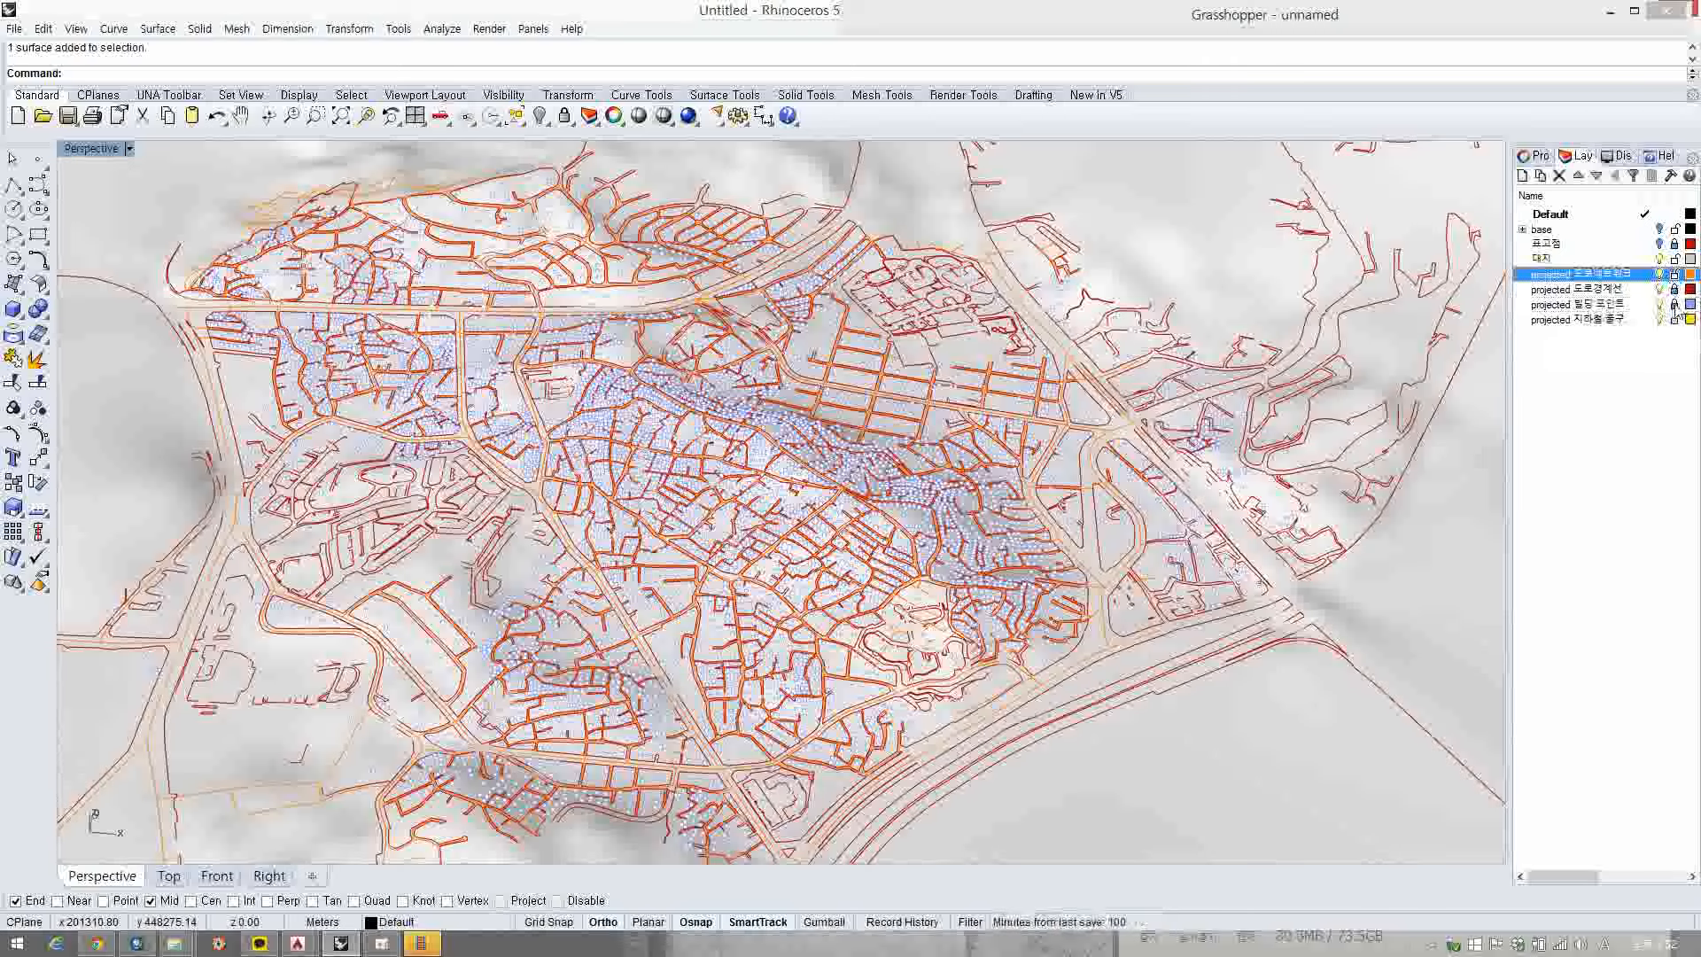
{"action": "left_click", "coordinate": [1669, 306]}
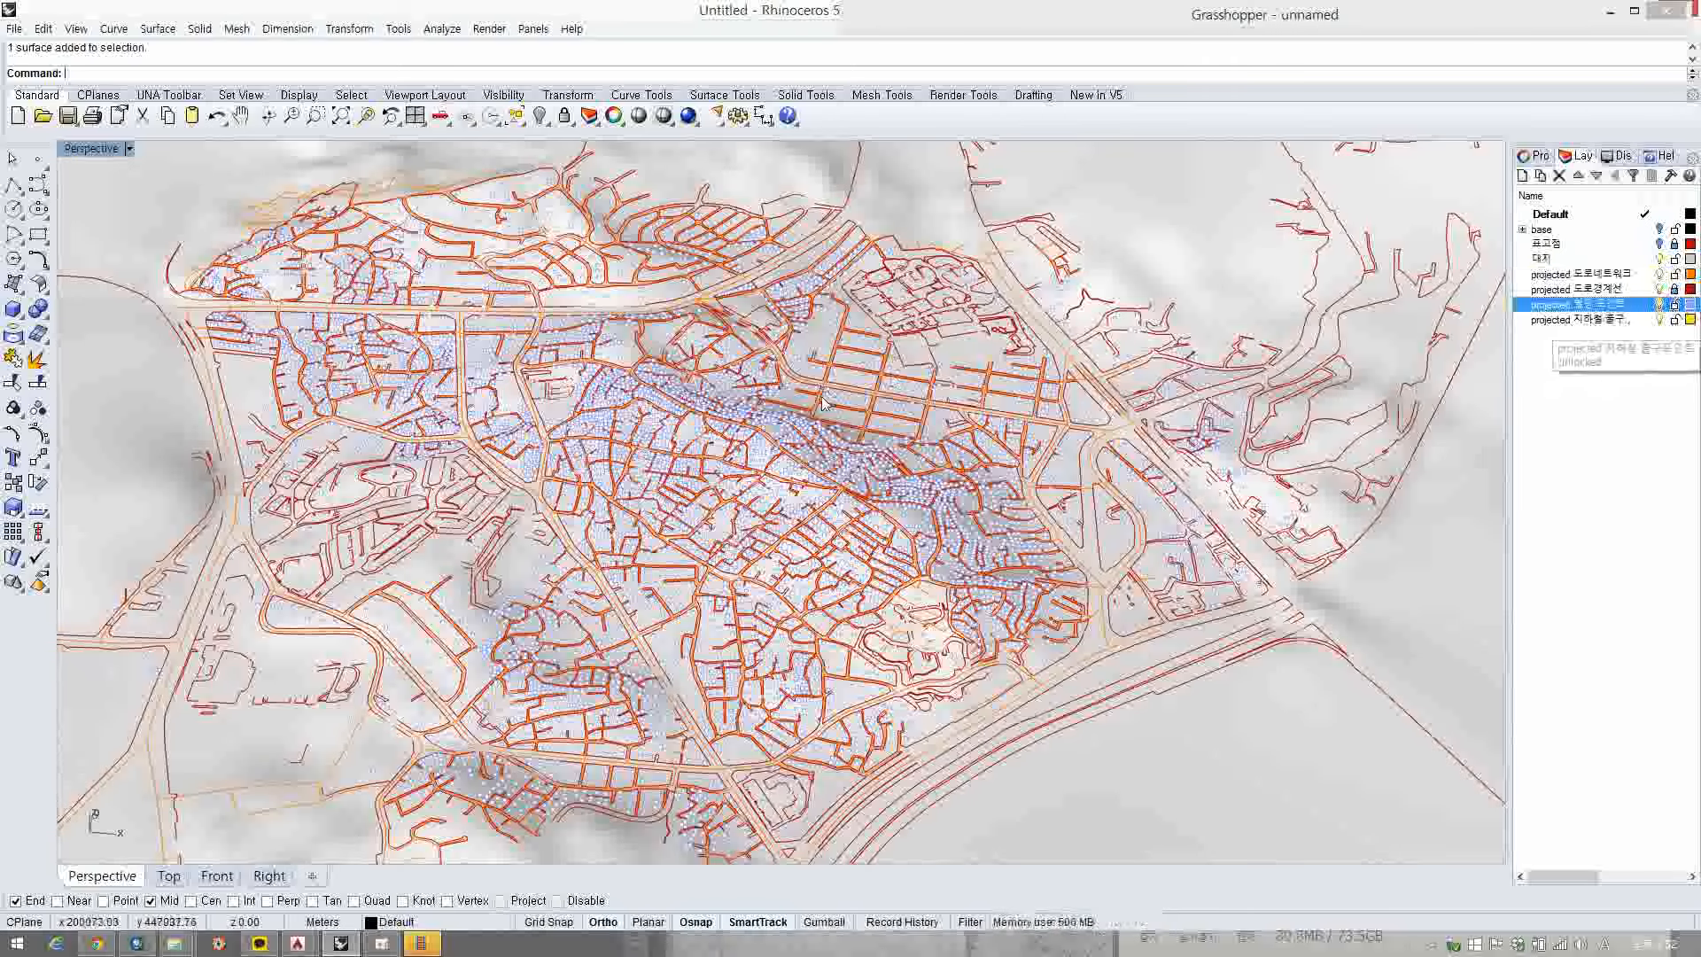
{"action": "scroll", "coordinate": [804, 460], "scroll_direction": "down", "scroll_amount": 5}
{"action": "right_click_drag", "start_coordinate": [803, 460], "coordinate": [567, 398]}
{"action": "scroll", "coordinate": [784, 478], "scroll_direction": "up", "scroll_amount": 6}
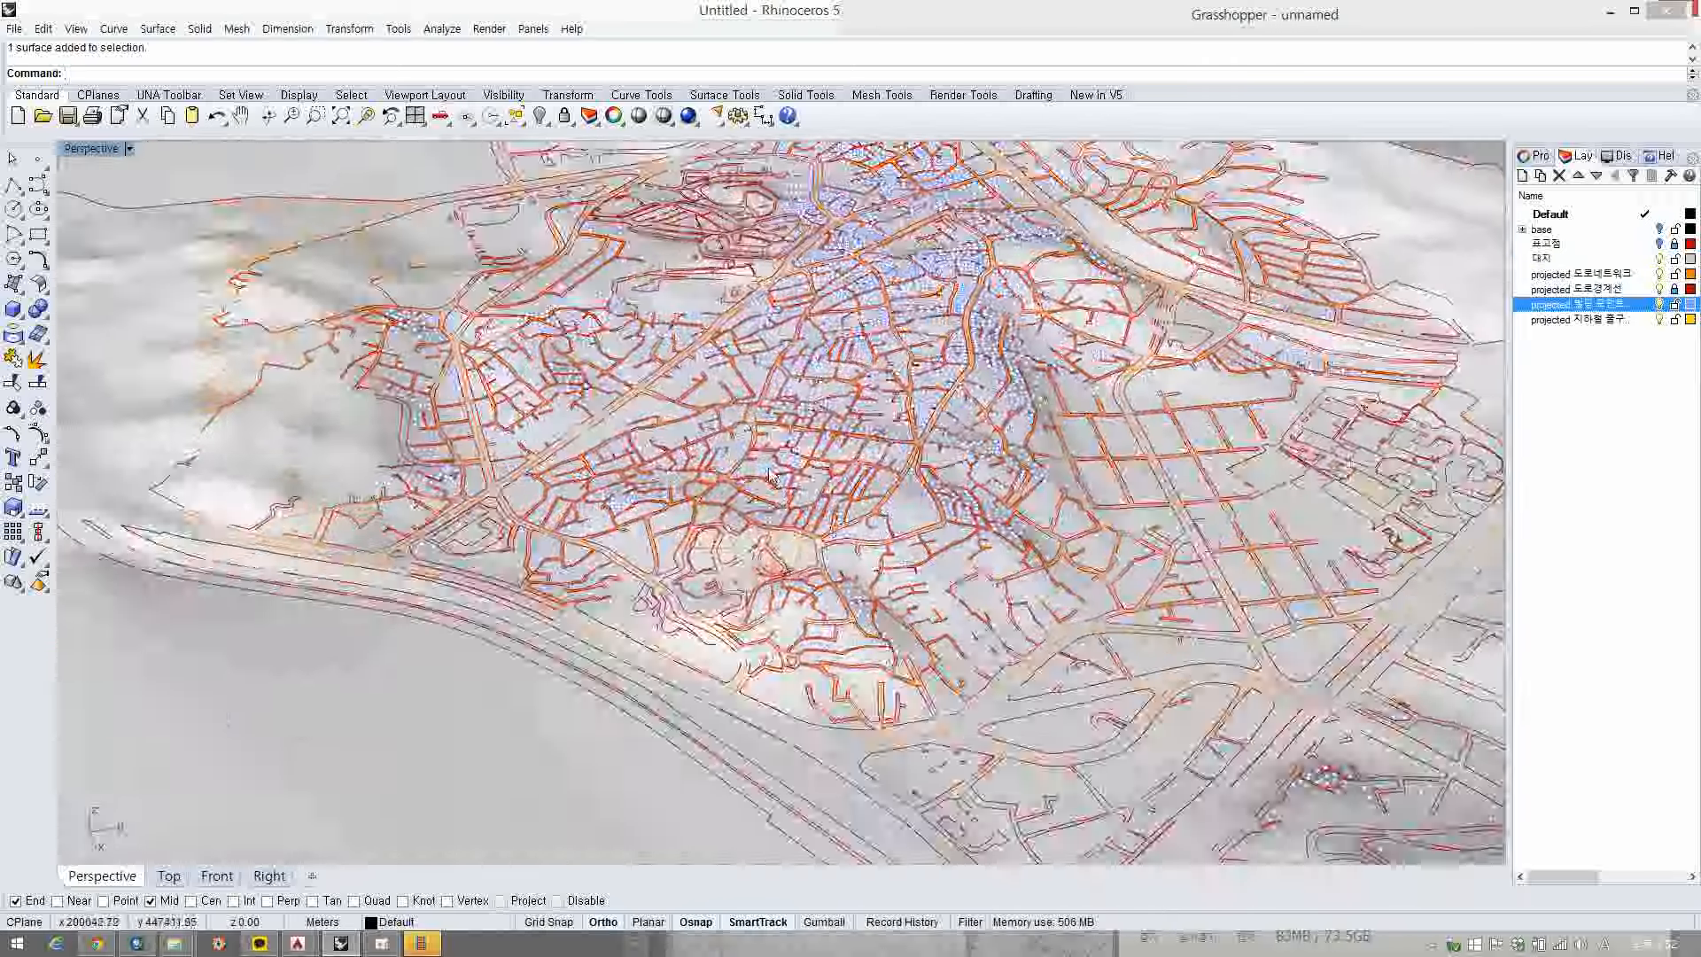
{"action": "right_click_drag", "start_coordinate": [978, 383], "coordinate": [824, 488], "text": "shift"}
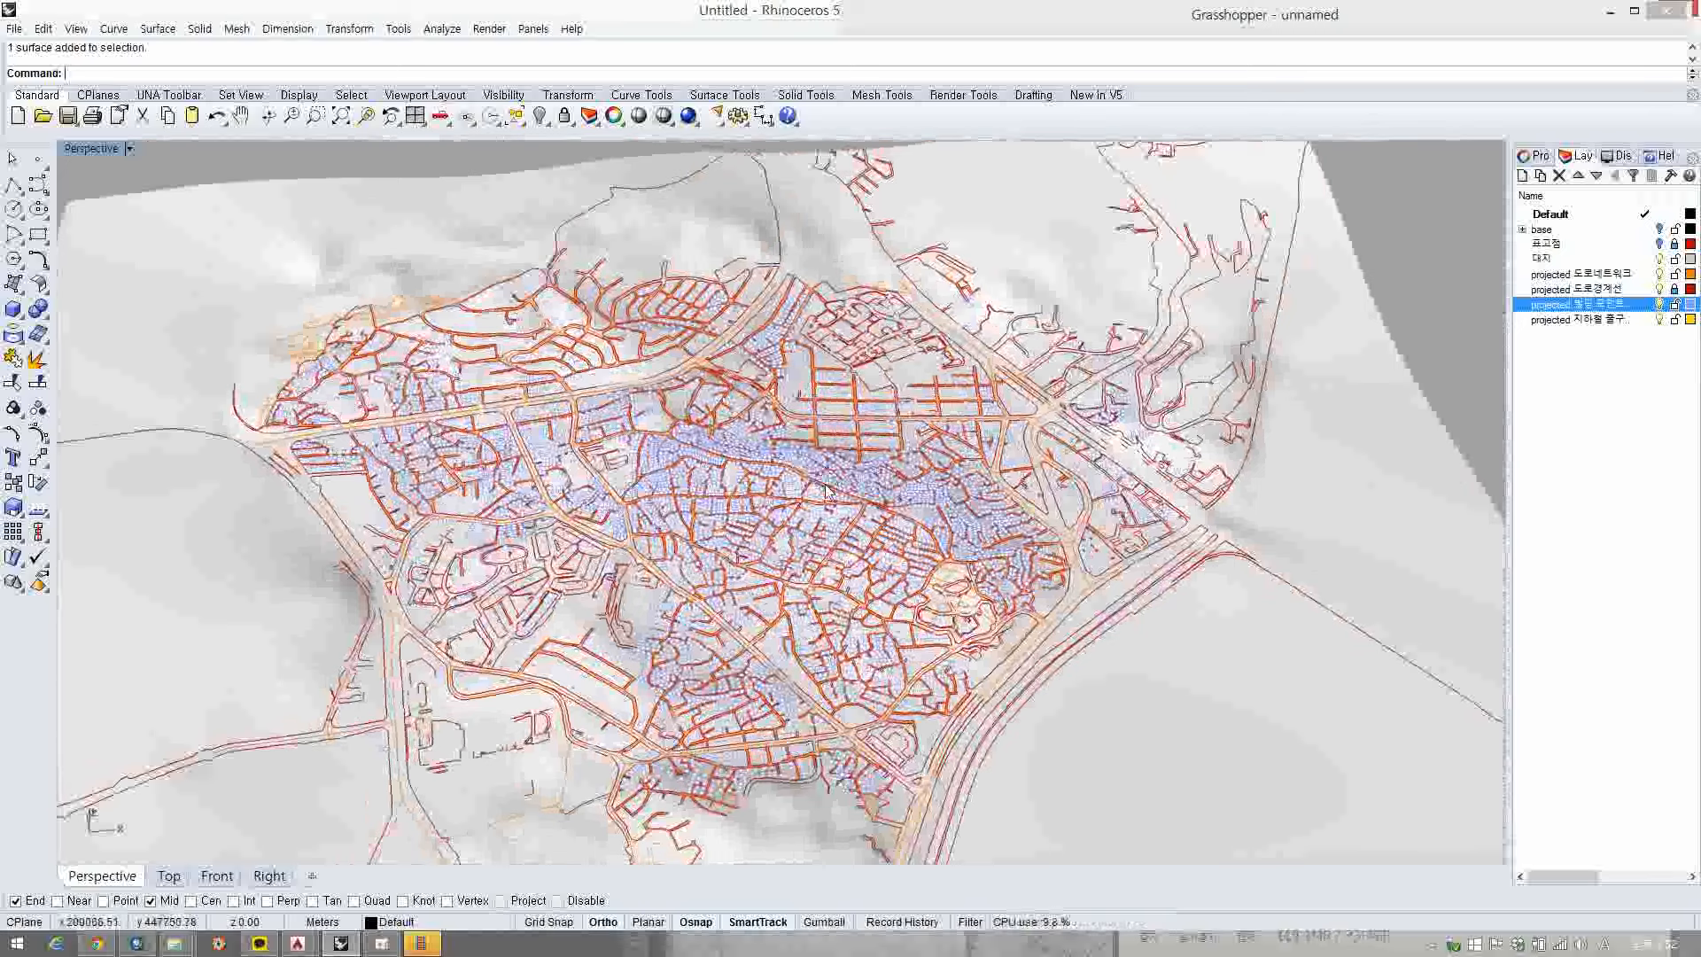
{"action": "mouse_move", "coordinate": [825, 488]}
{"action": "right_mouse_down"}
{"action": "mouse_move", "coordinate": [798, 505]}
{"action": "mouse_move", "coordinate": [850, 514]}
{"action": "mouse_move", "coordinate": [831, 493]}
{"action": "right_mouse_up"}
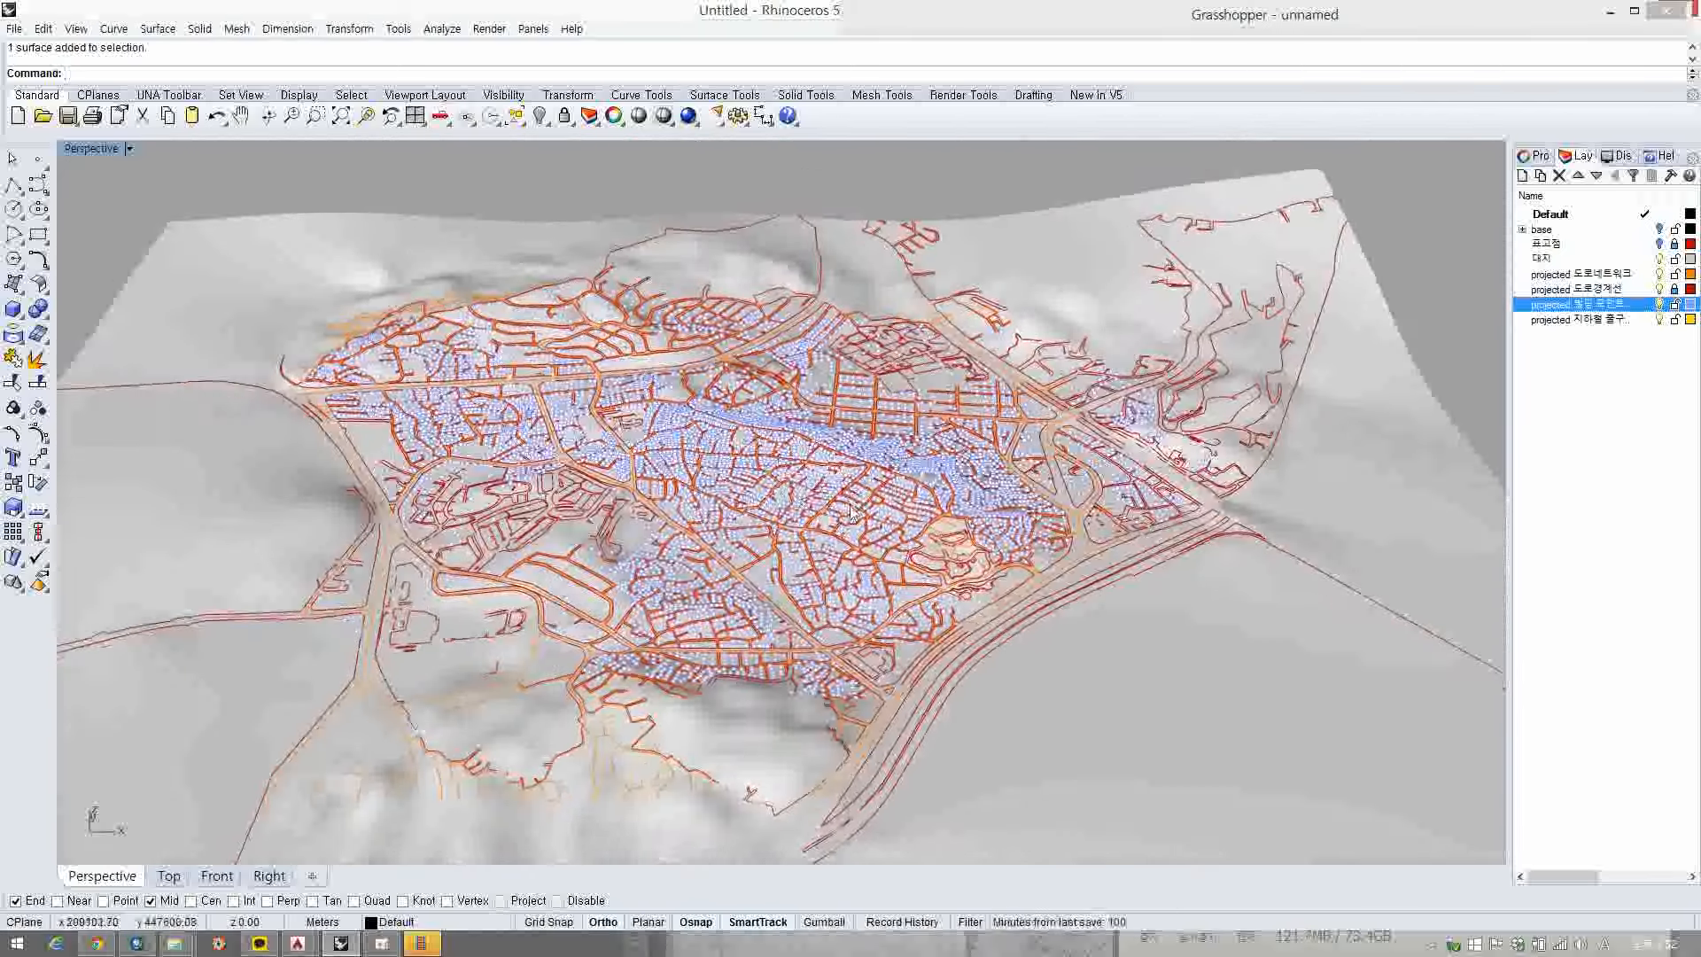